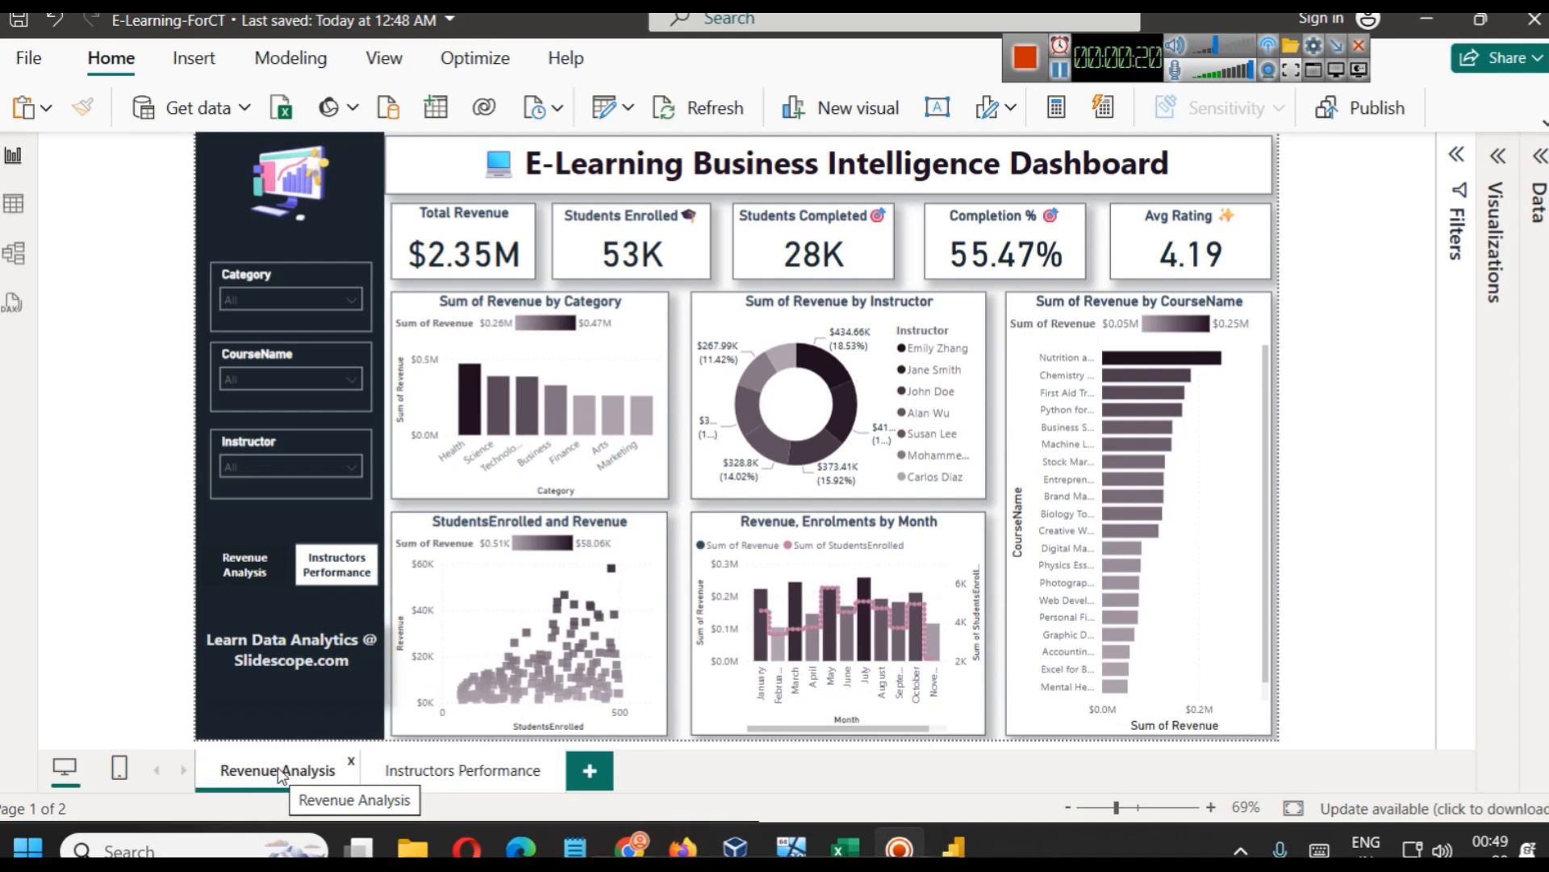
View the Instructors Performance page, return to Revenue Analysis, and briefly filter it by the Business category
click(426, 780)
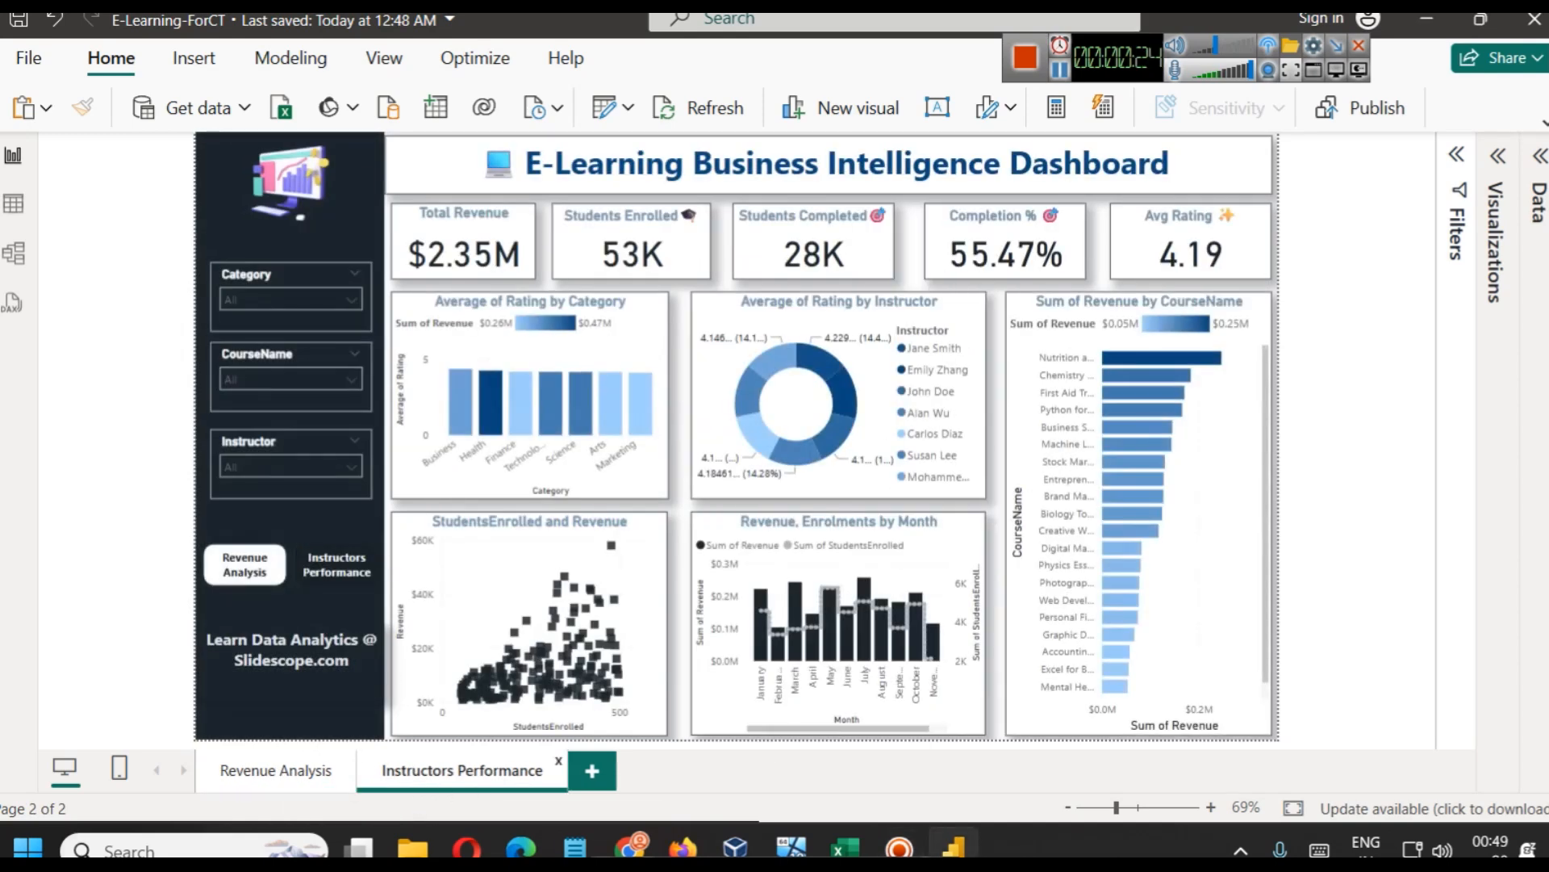
click(284, 778)
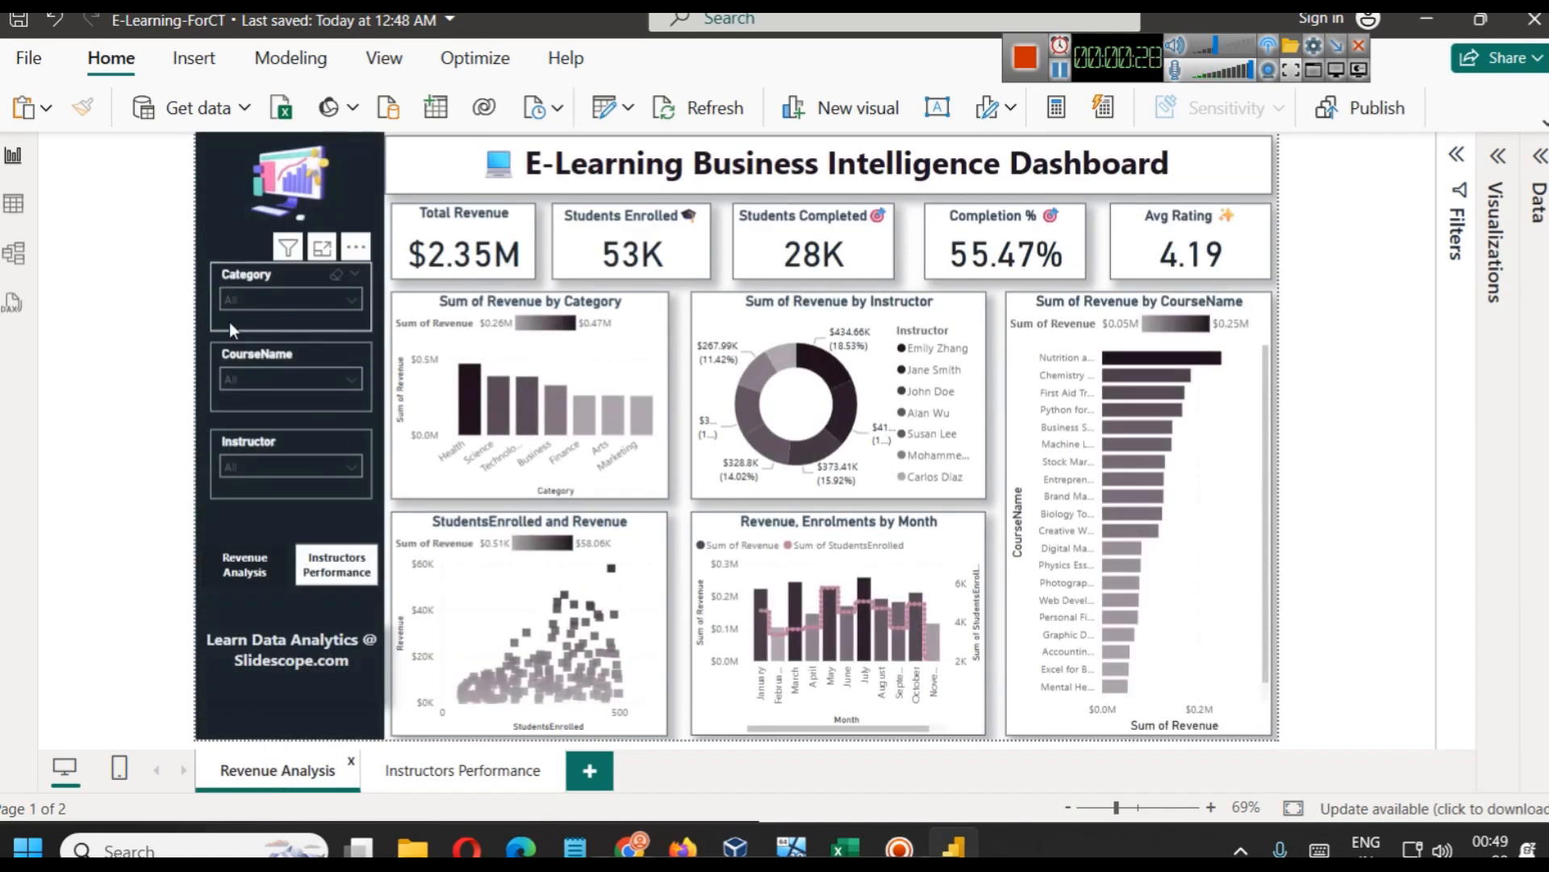
click(242, 299)
click(259, 347)
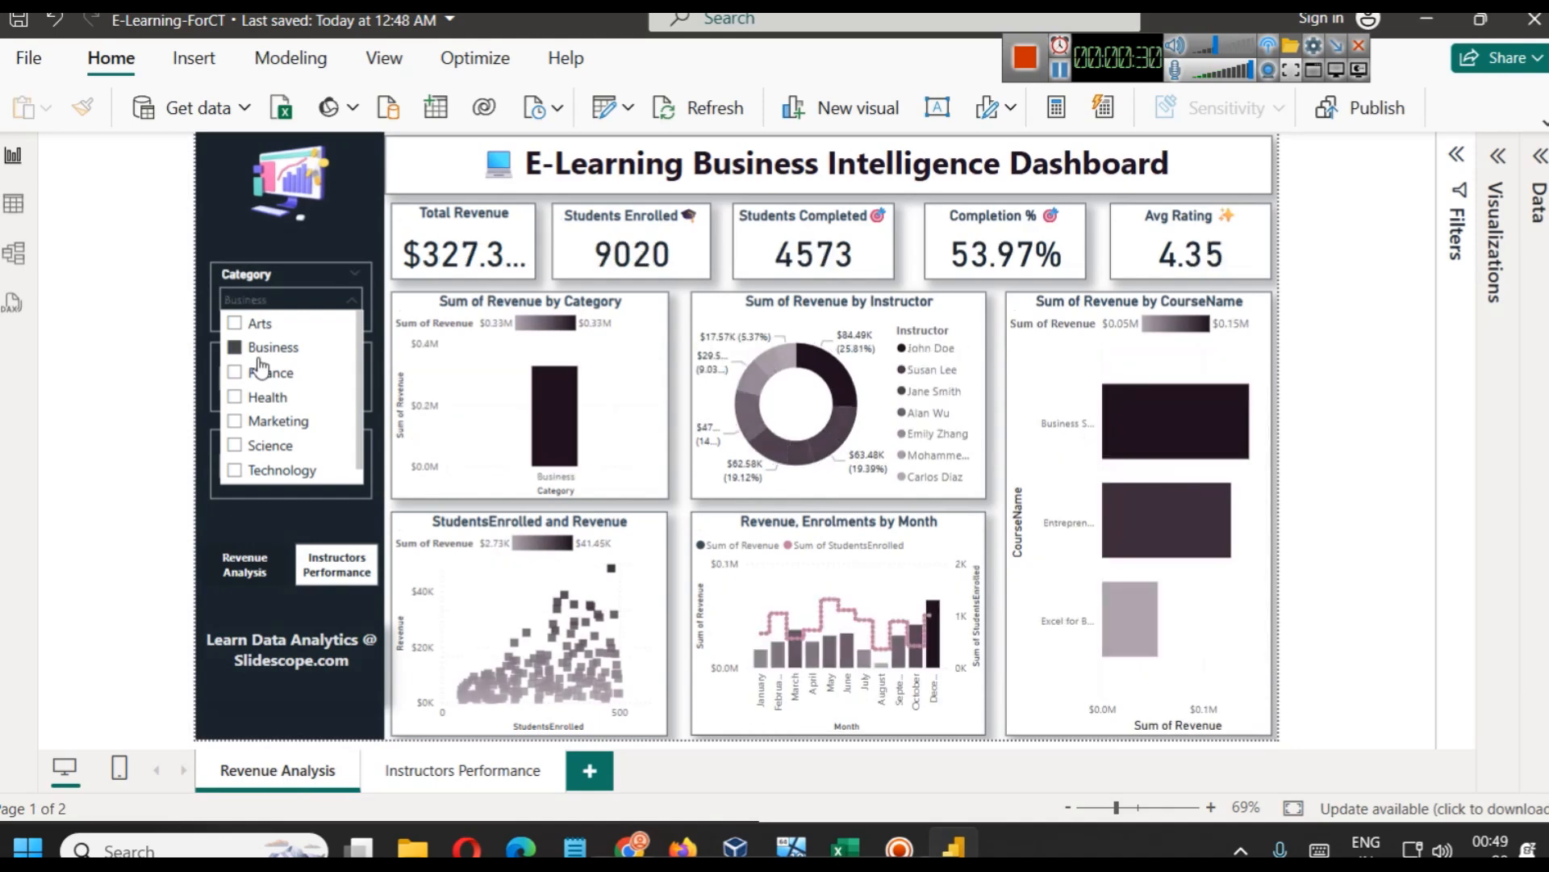
click(260, 372)
click(260, 372)
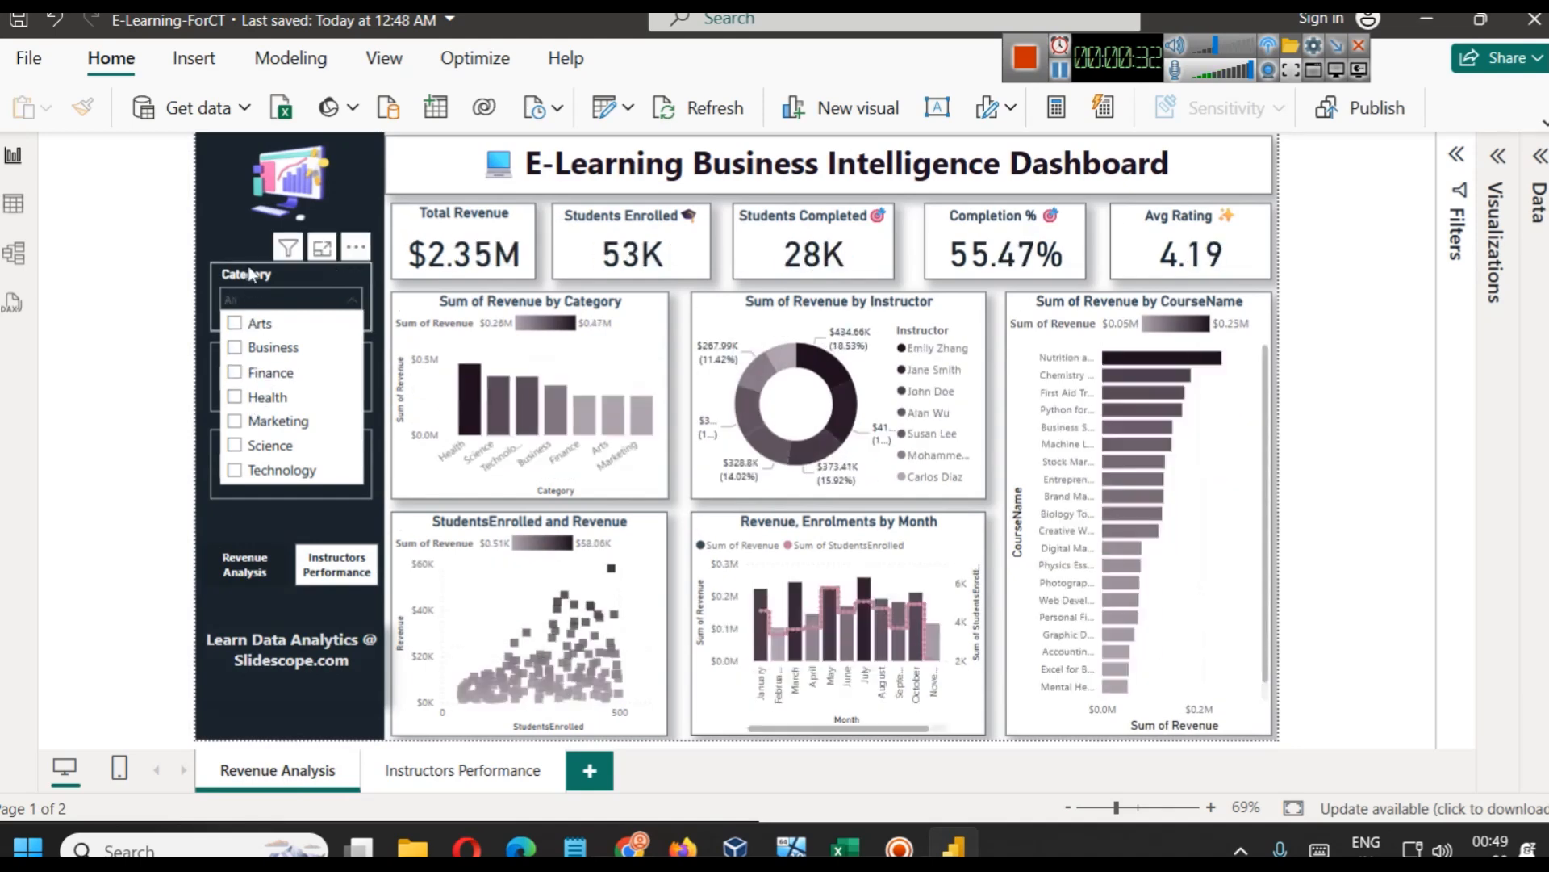
Filter the report by Business Strategy, Brand Management and Biology Today in turn with the CourseName slicer, and clear the selection
click(247, 271)
click(242, 376)
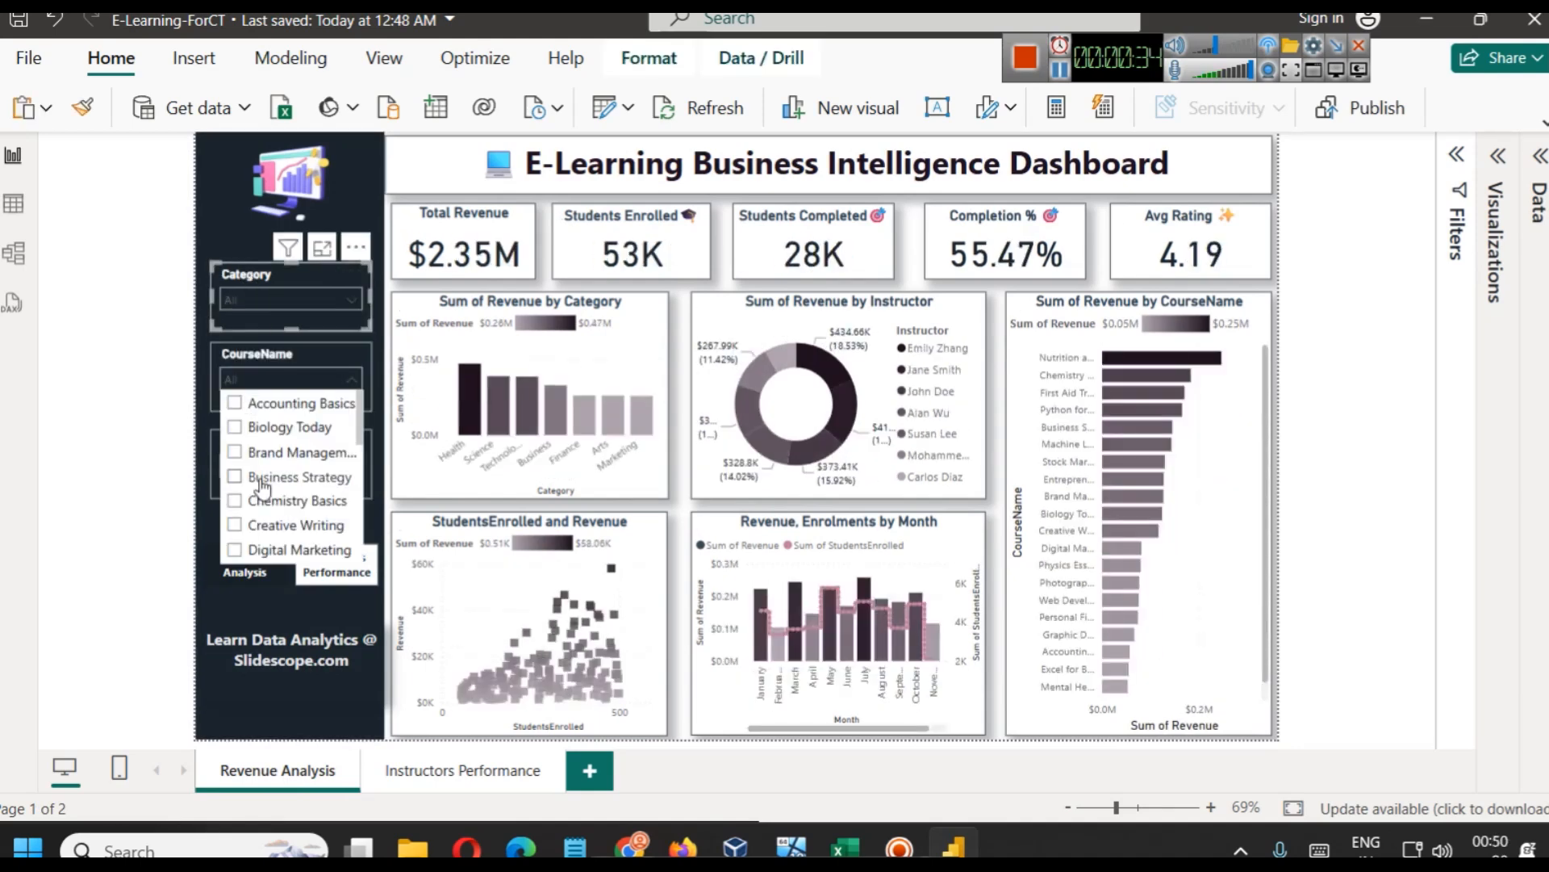
click(259, 476)
click(276, 452)
click(270, 427)
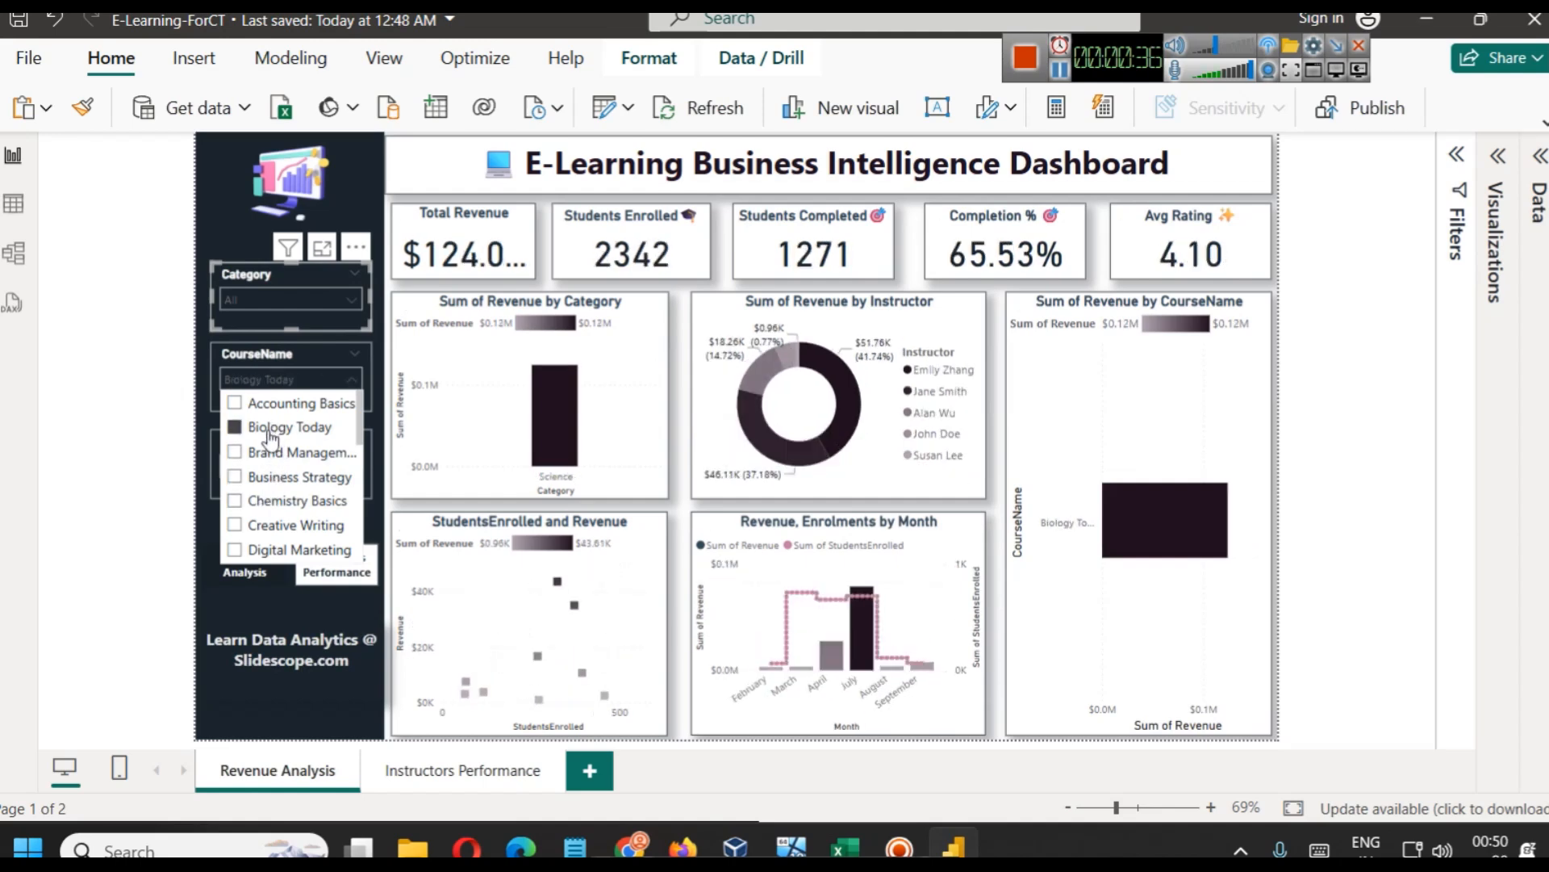
click(270, 428)
Filter the report by a single instructor with the Instructor slicer, and clear the selection
click(200, 428)
click(236, 465)
click(281, 342)
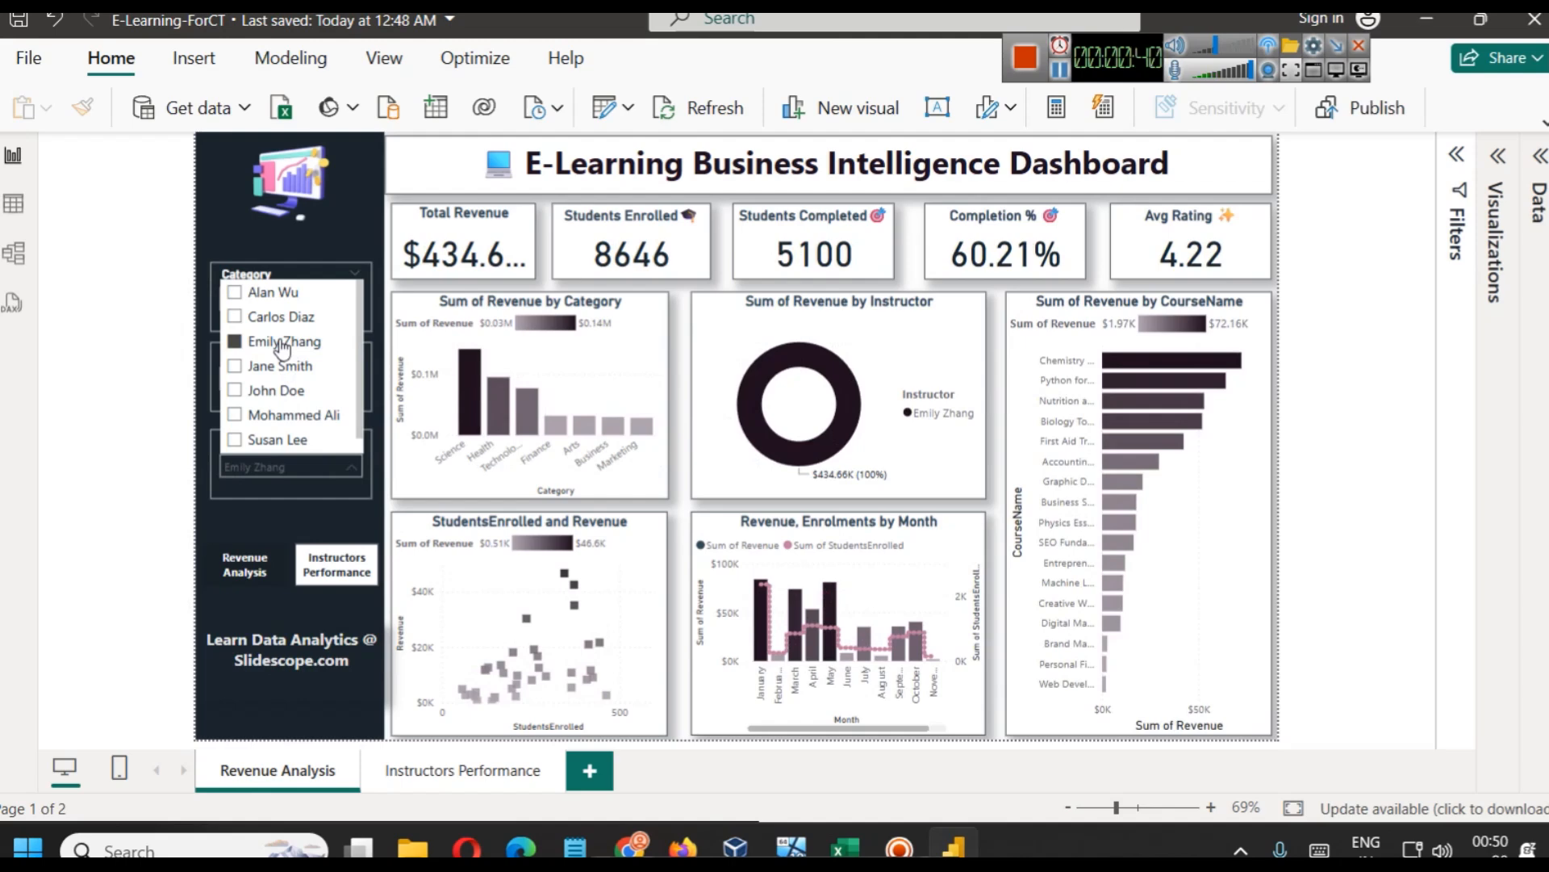
click(281, 344)
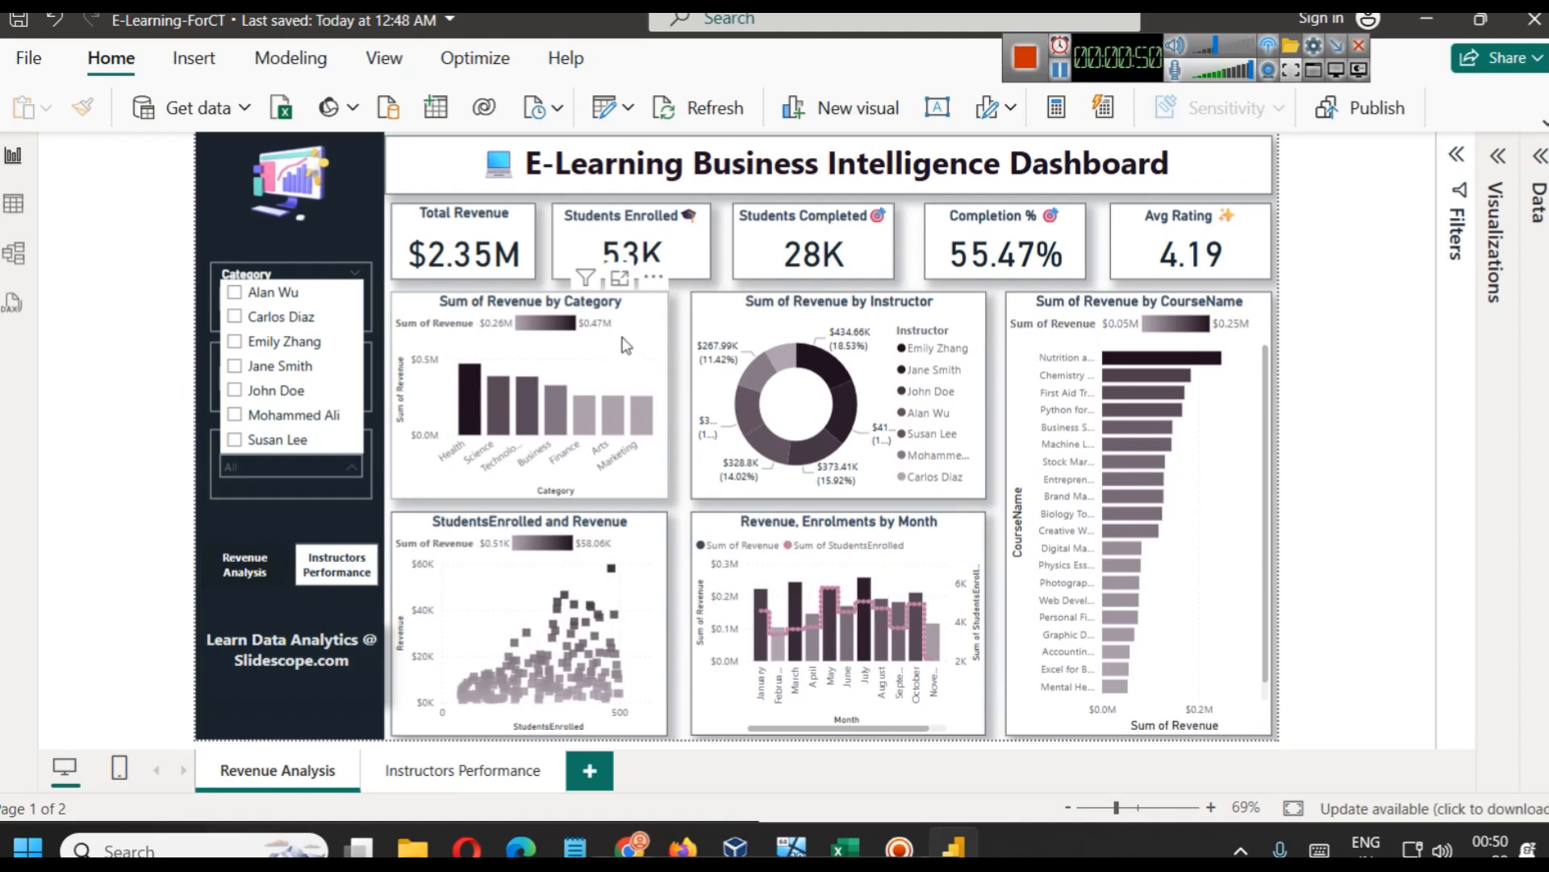
Cross-highlight the dashboard by the Nutrition and Wellness course from the revenue-by-course bar chart
mouse_move(474, 399)
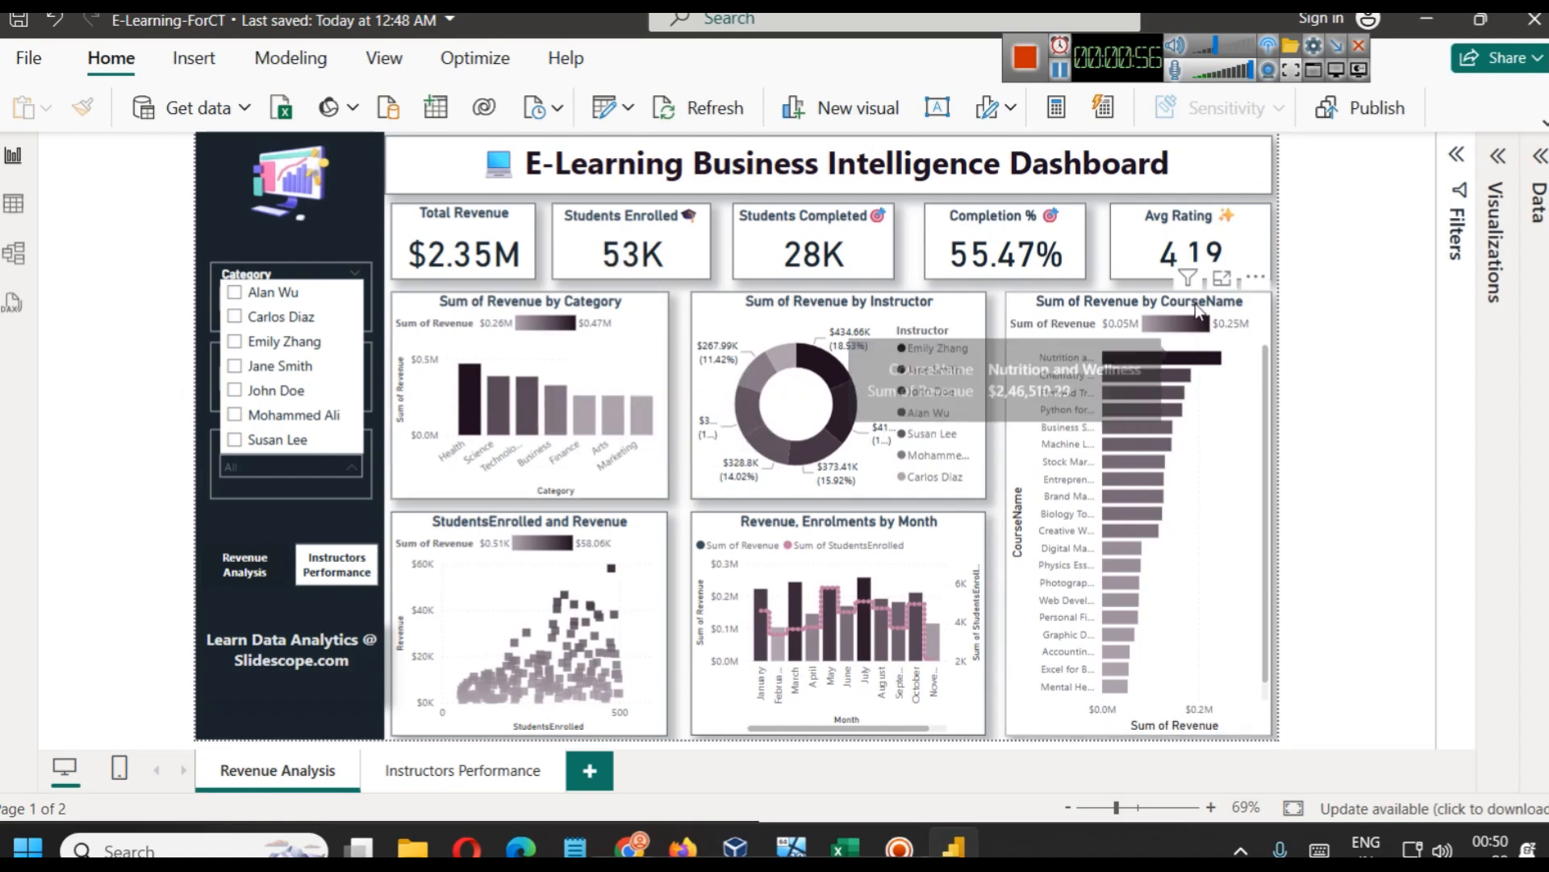
mouse_move(1195, 373)
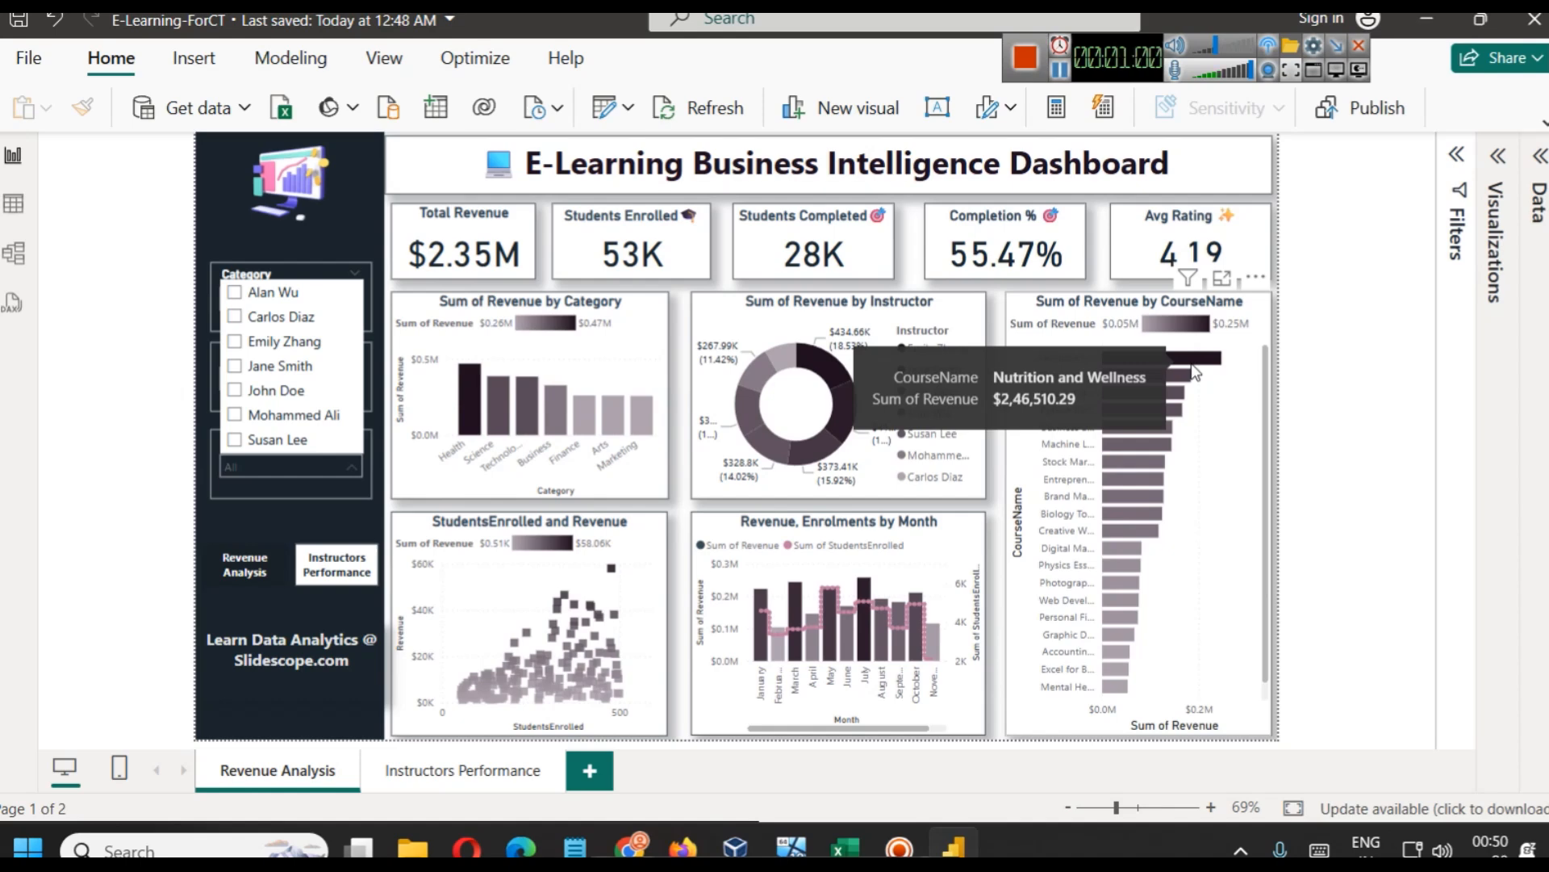
click(1195, 373)
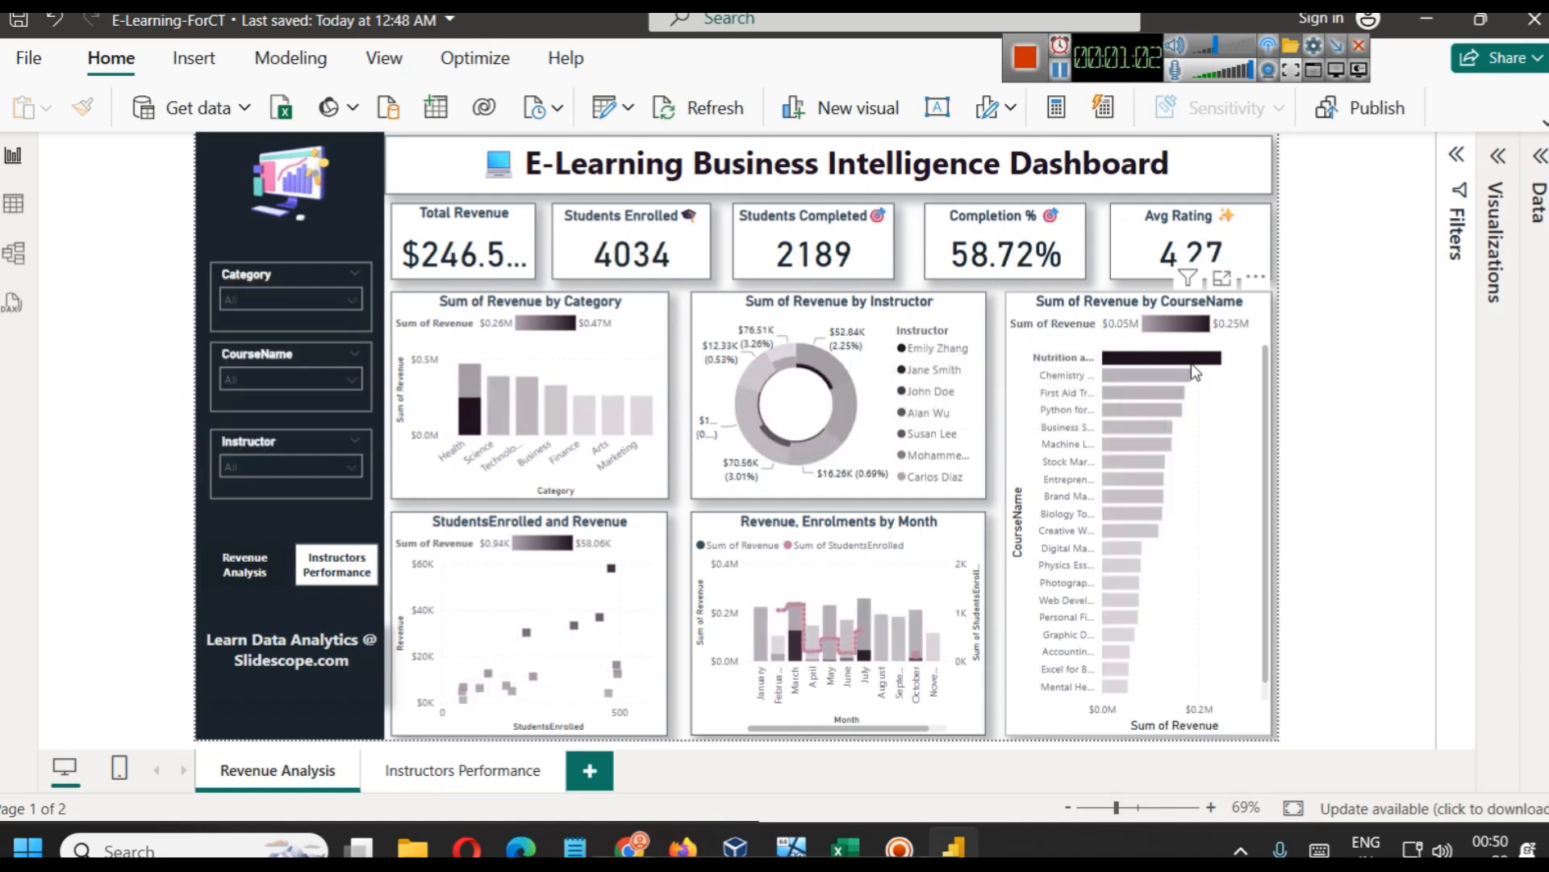
click(1208, 365)
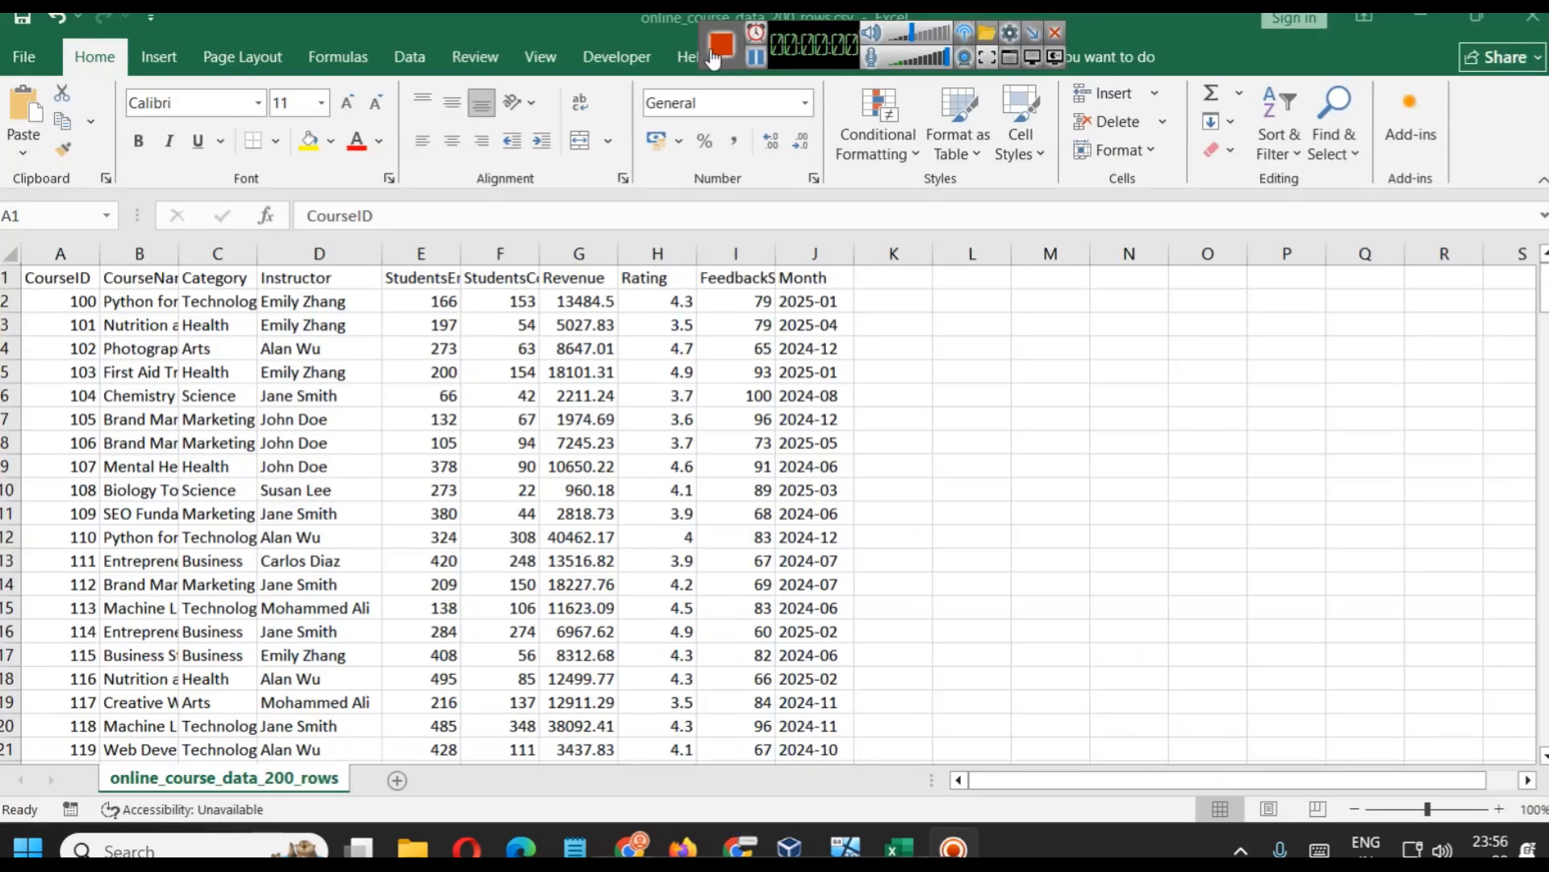
In Excel, widen the CourseName, Category and StudentsEnrolled columns of online_course_data_200_rows.csv
drag(810, 53, 1188, 47)
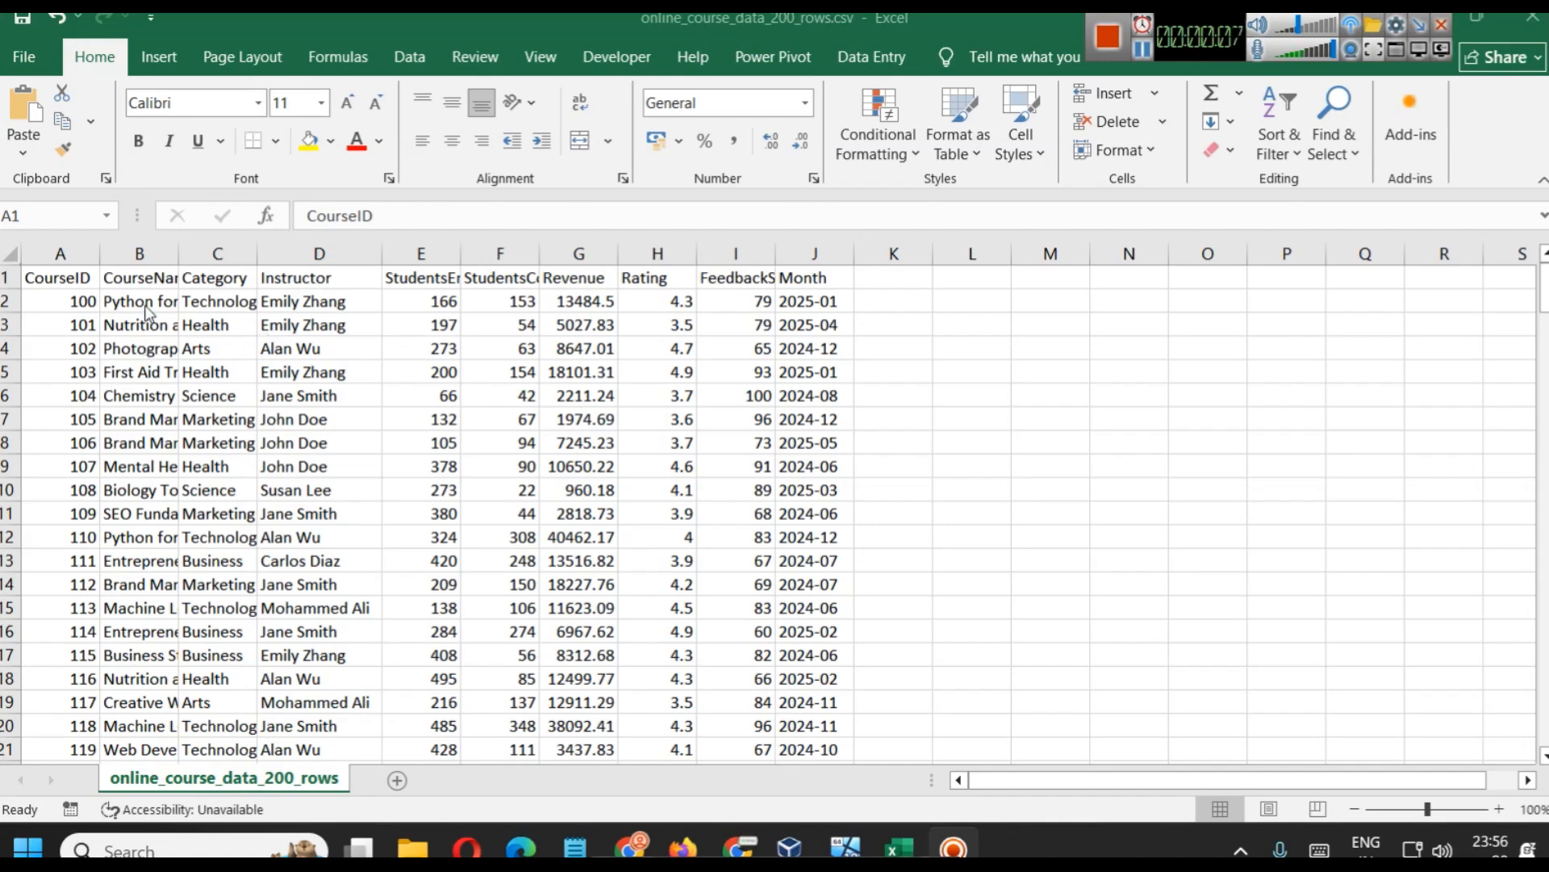
click(145, 270)
click(141, 255)
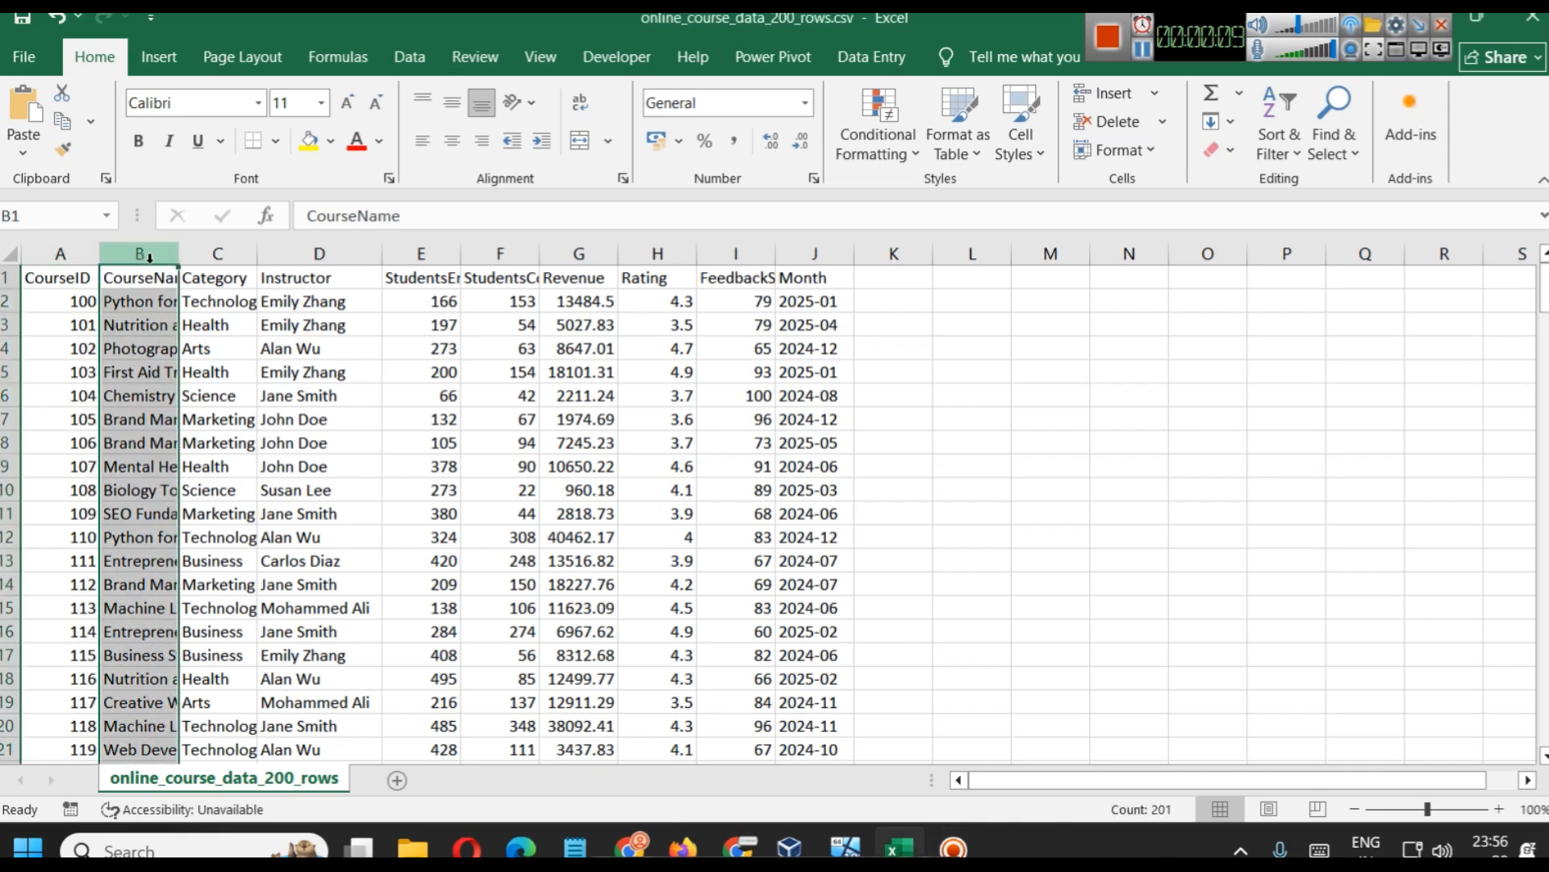
drag(179, 253, 229, 253)
click(293, 254)
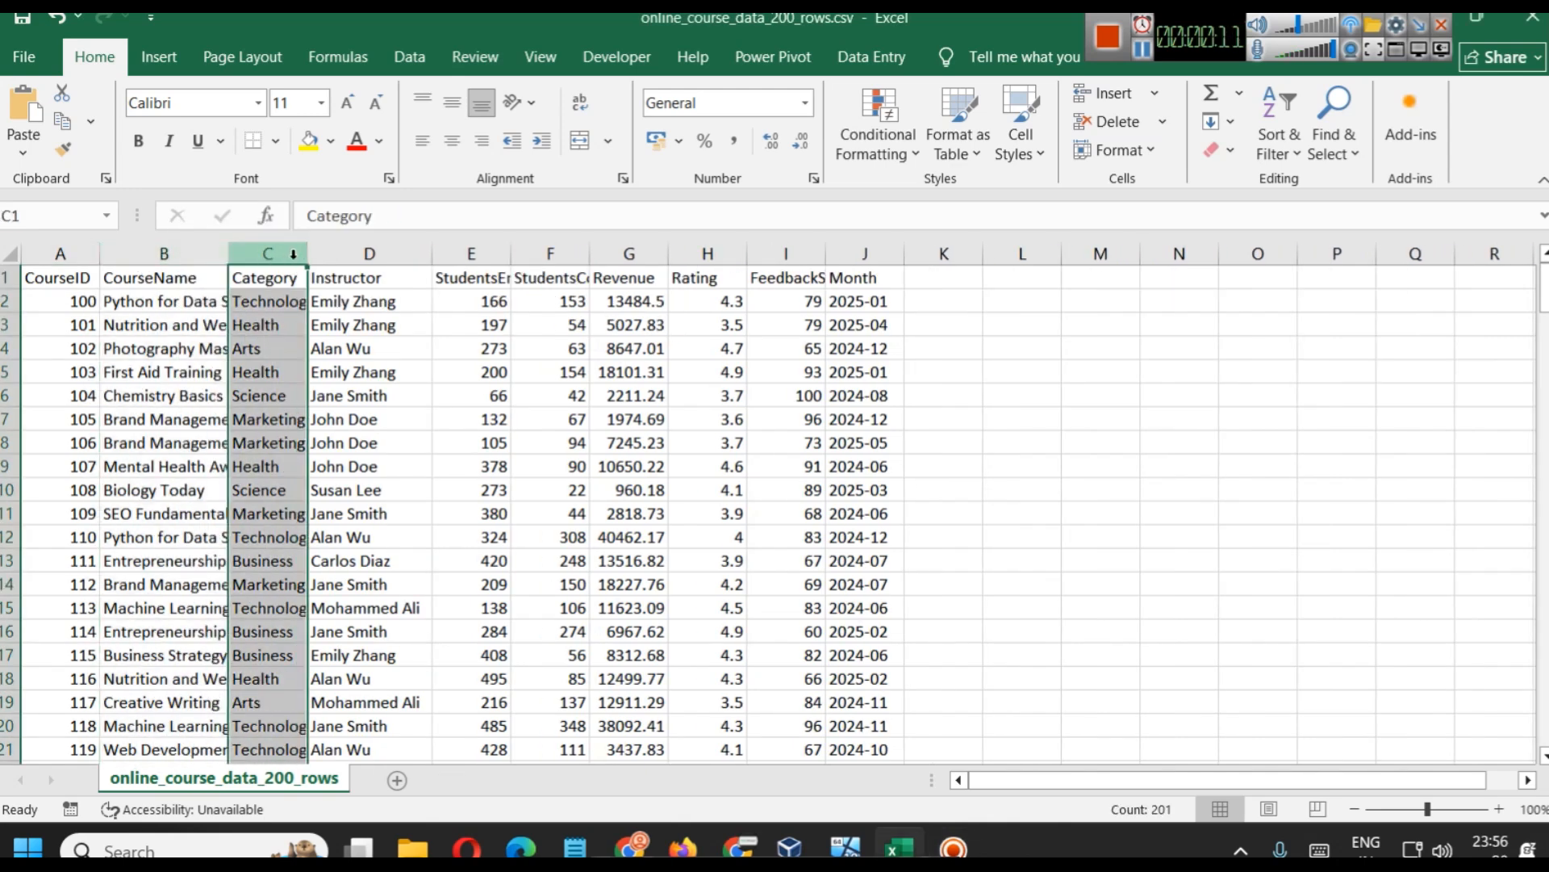
drag(306, 253, 347, 254)
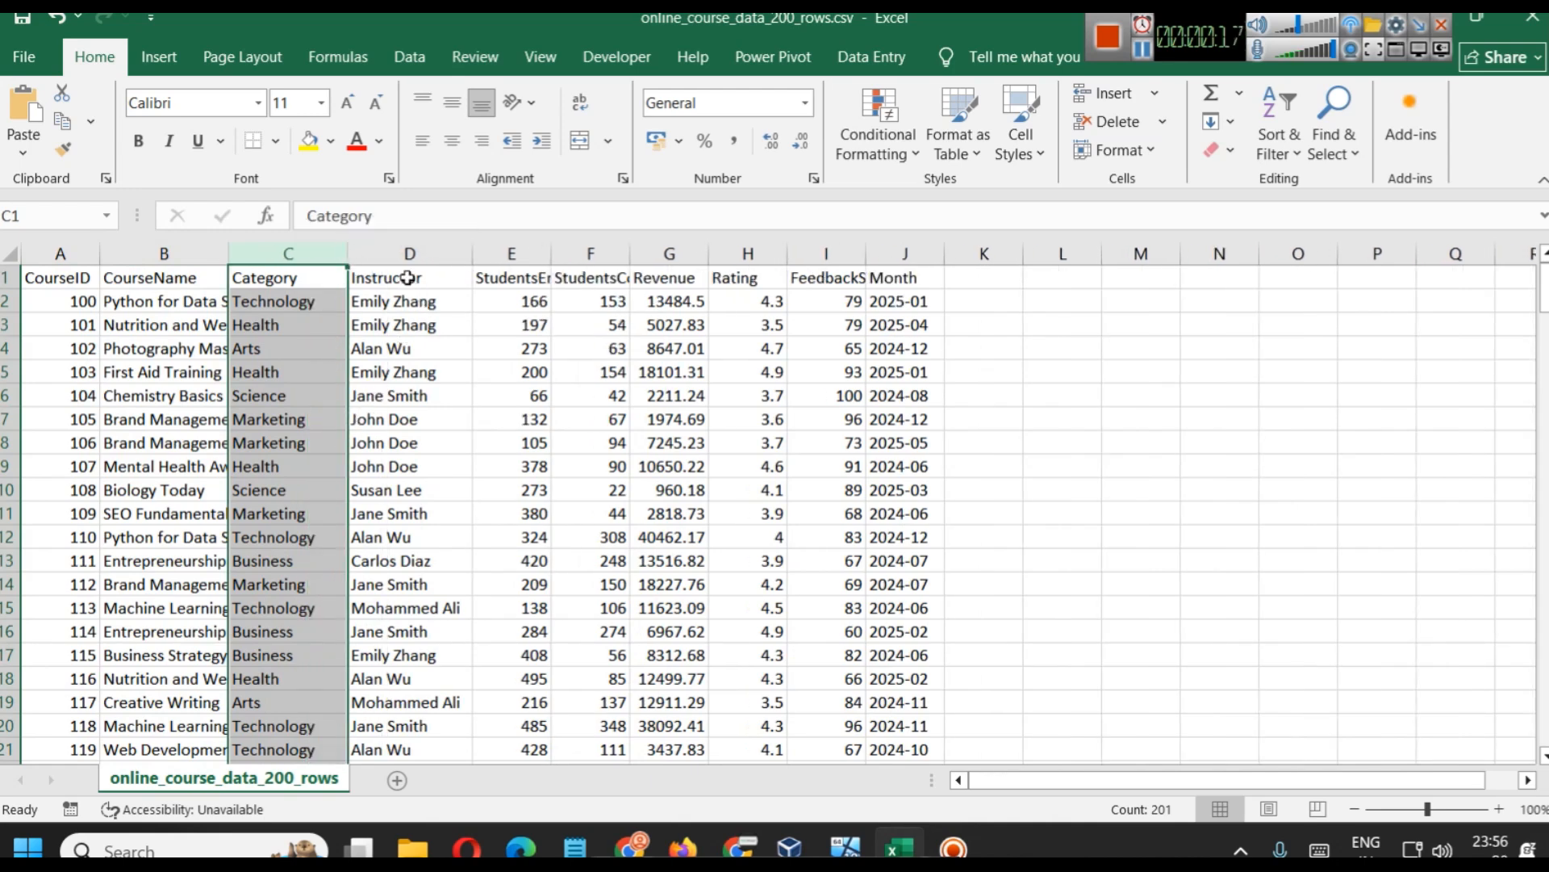
click(400, 252)
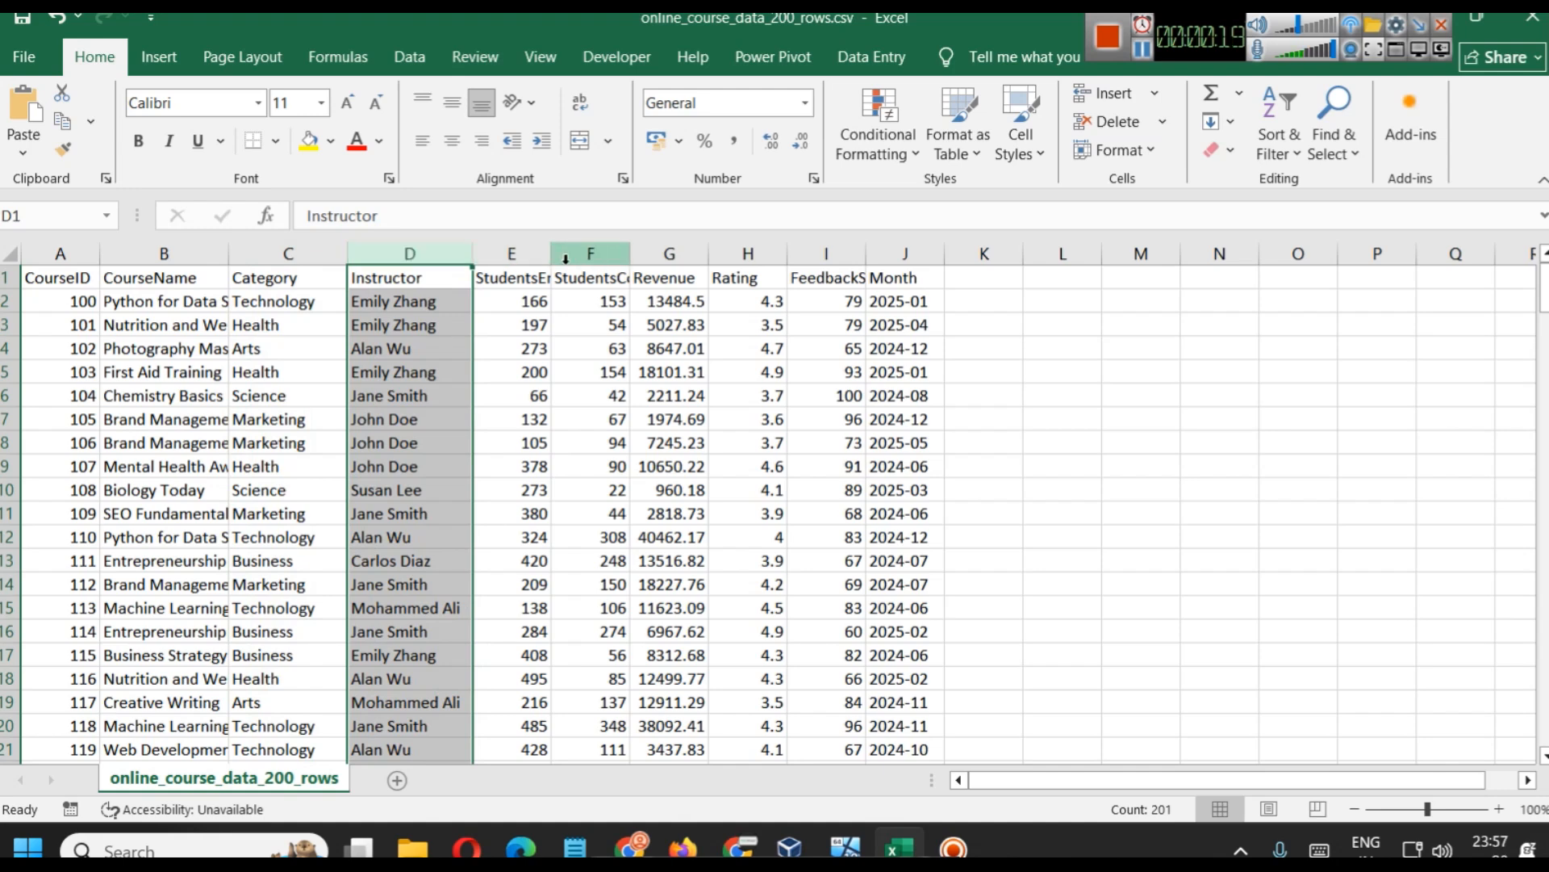
drag(551, 254, 619, 253)
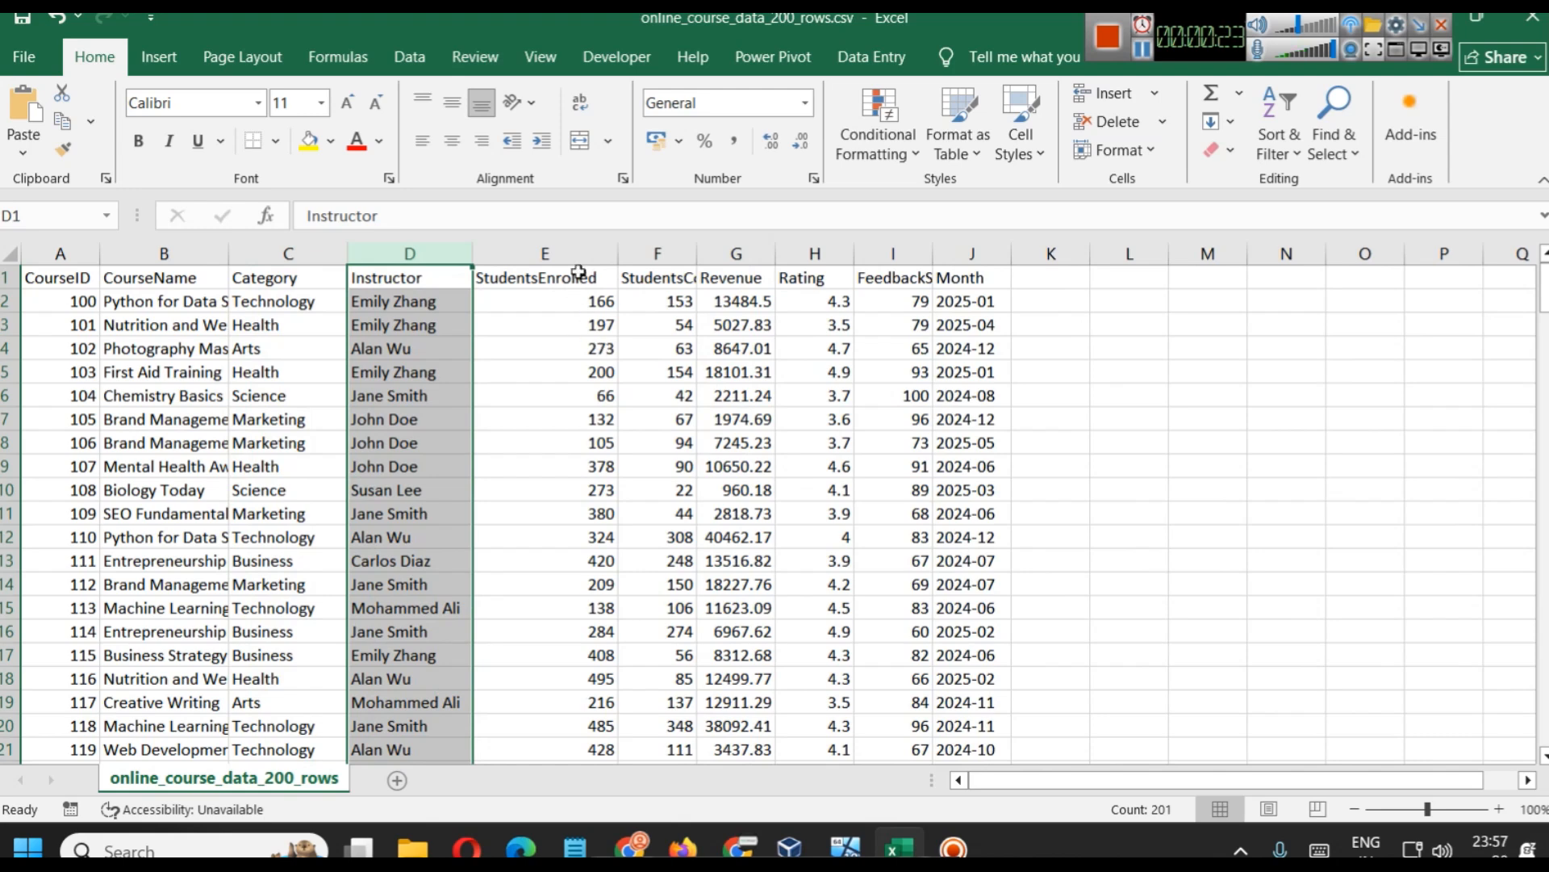
Review the StudentsCompleted, Revenue, Rating, feedback score and Month columns, along with sample instructor and course name entries
click(668, 252)
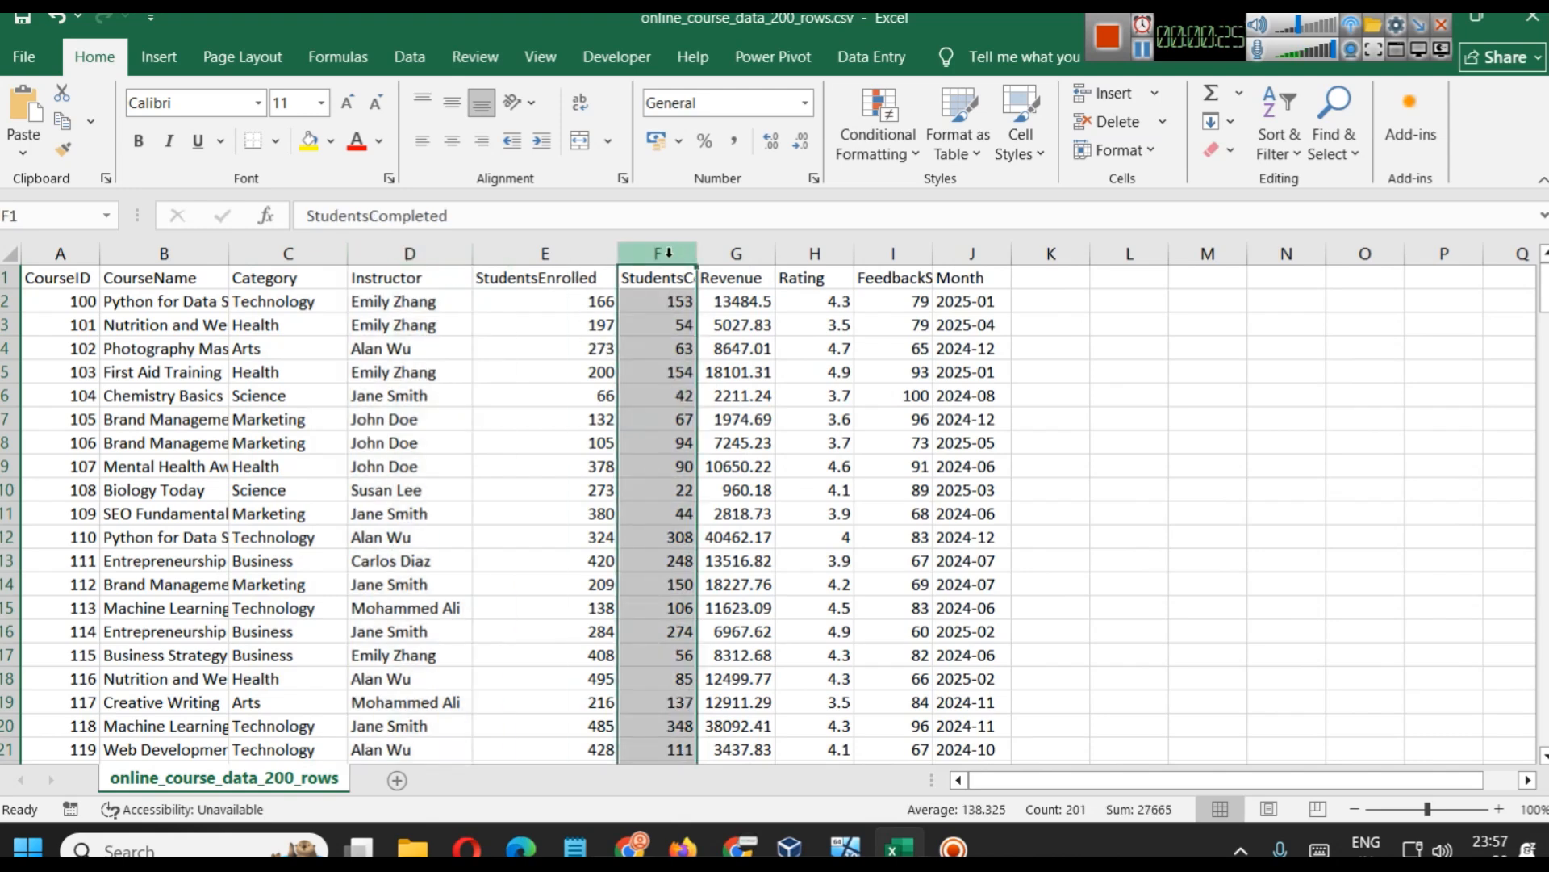
click(736, 253)
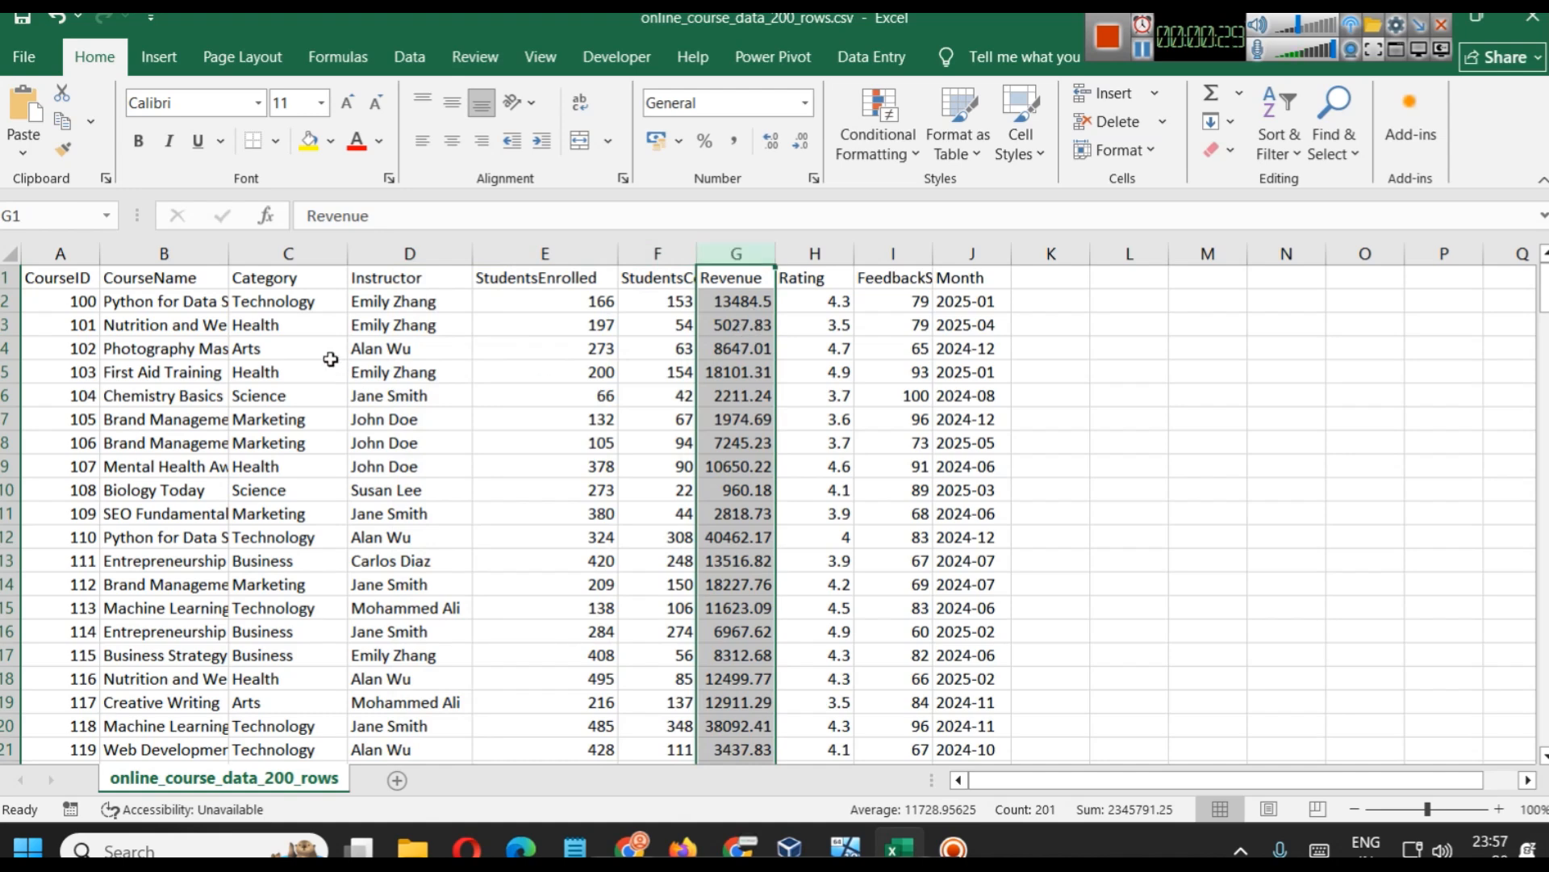
click(815, 253)
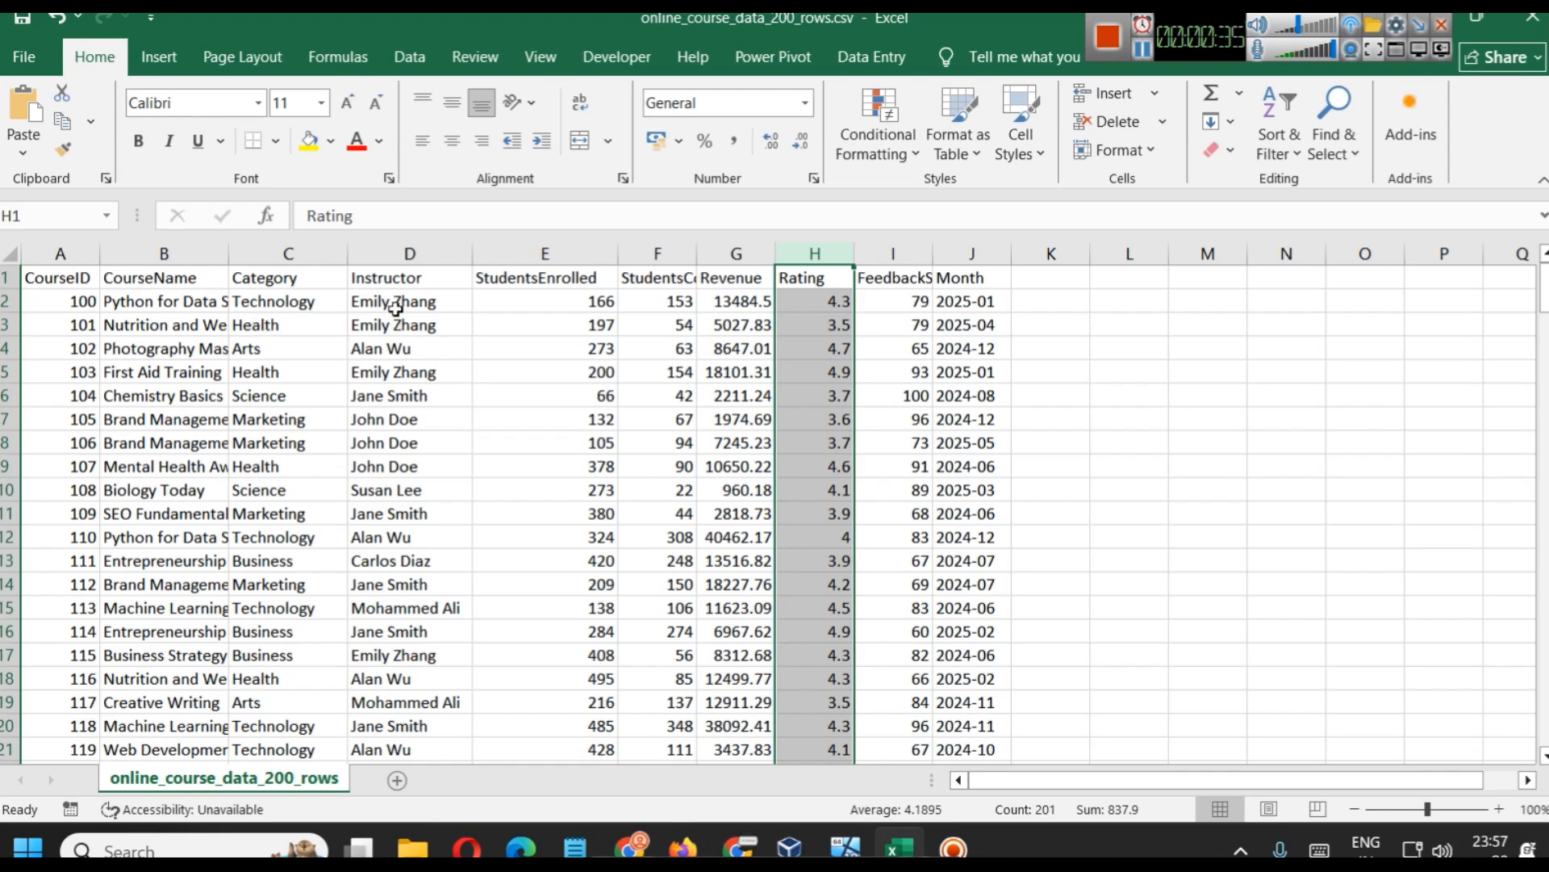
click(395, 307)
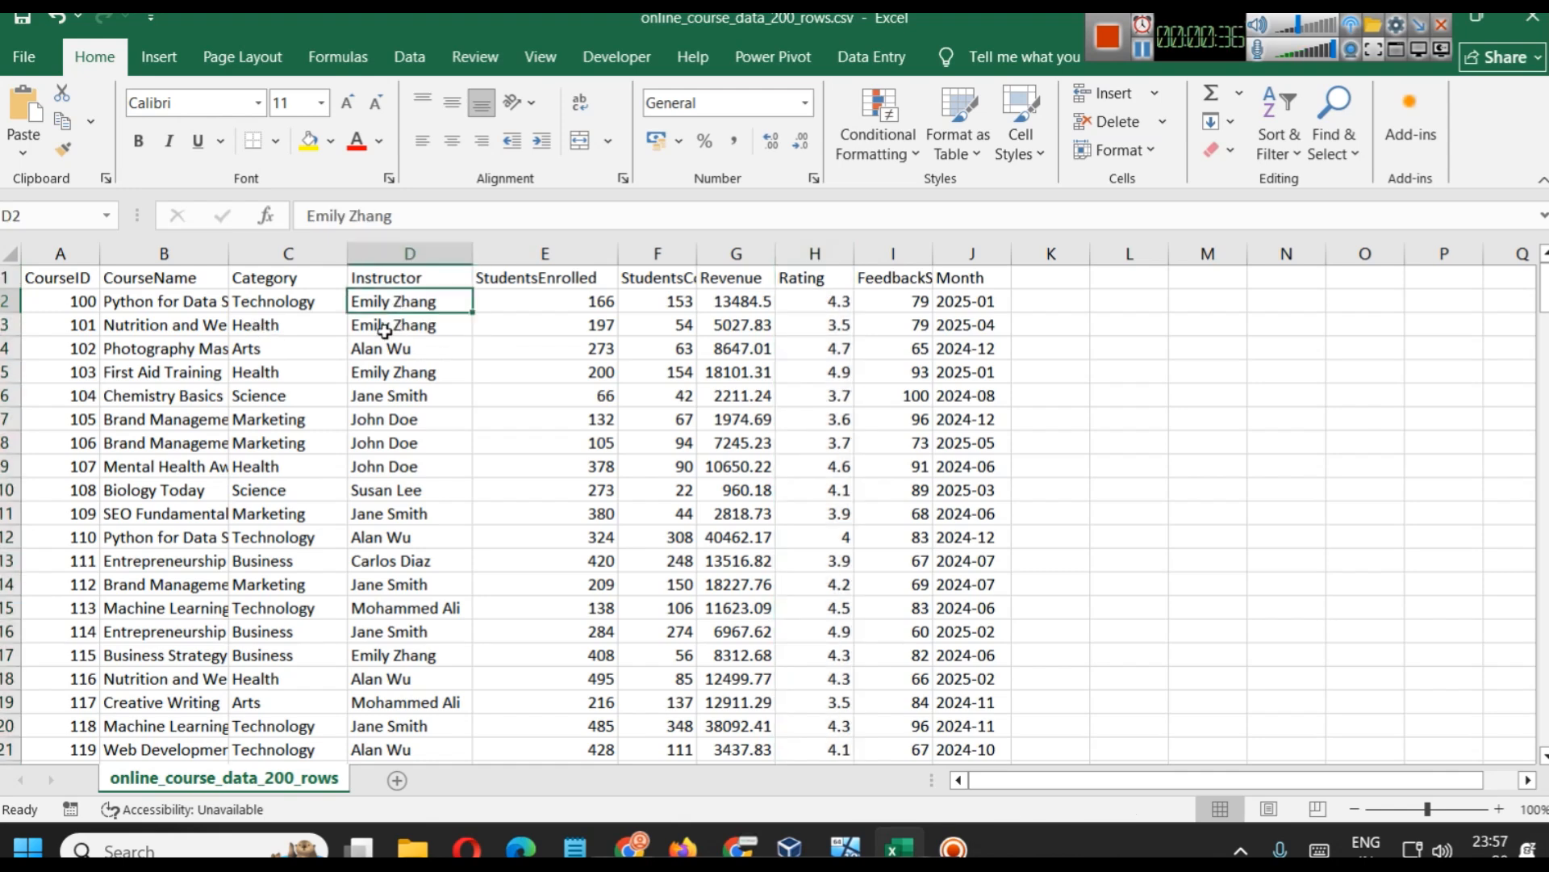
click(208, 305)
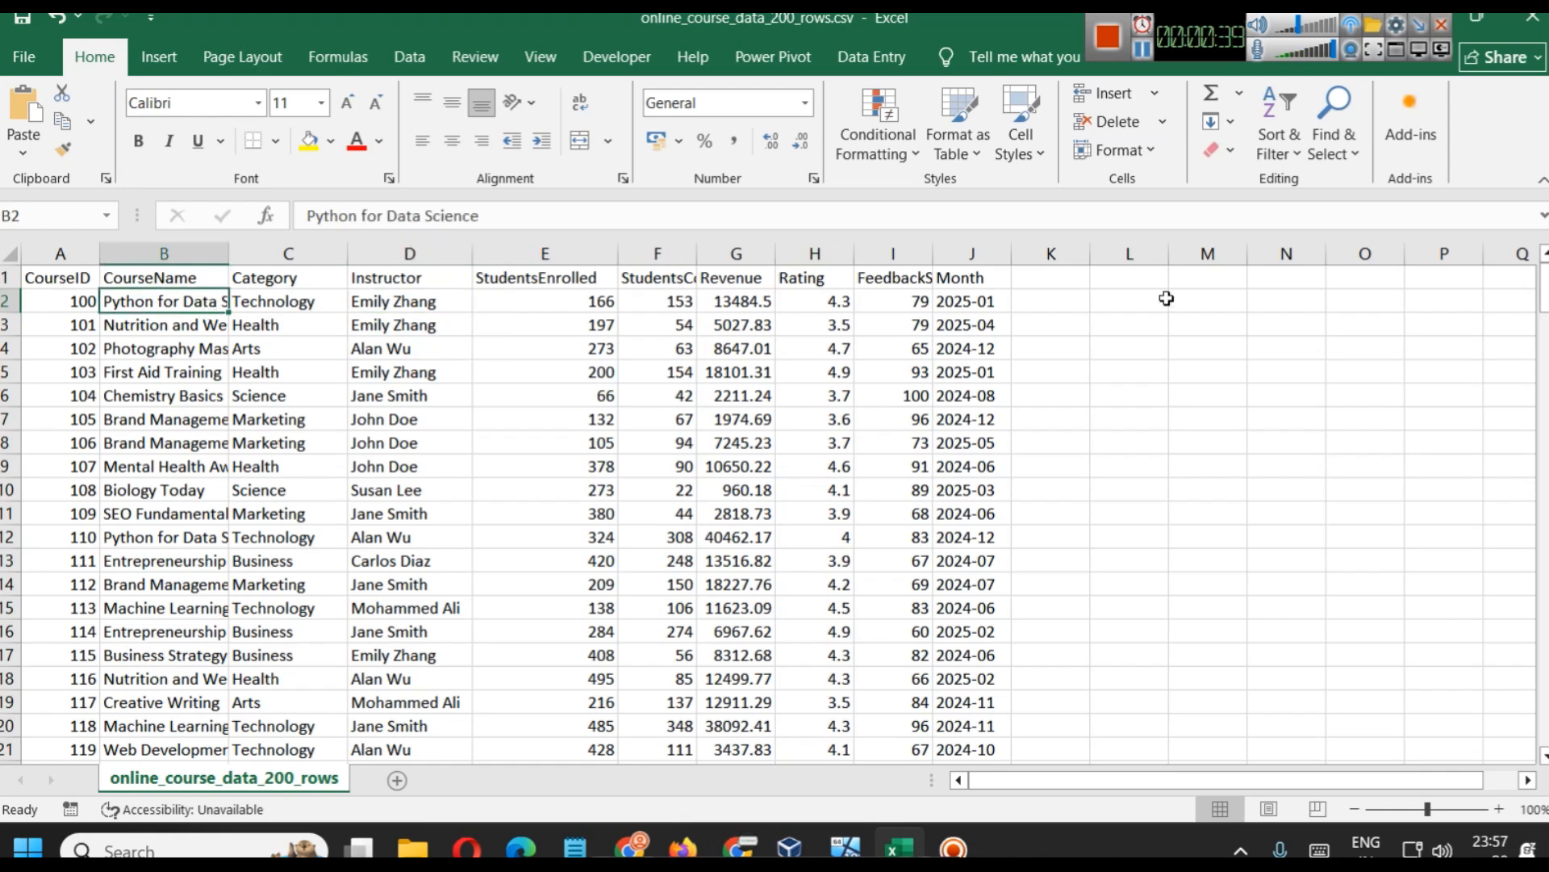
click(891, 297)
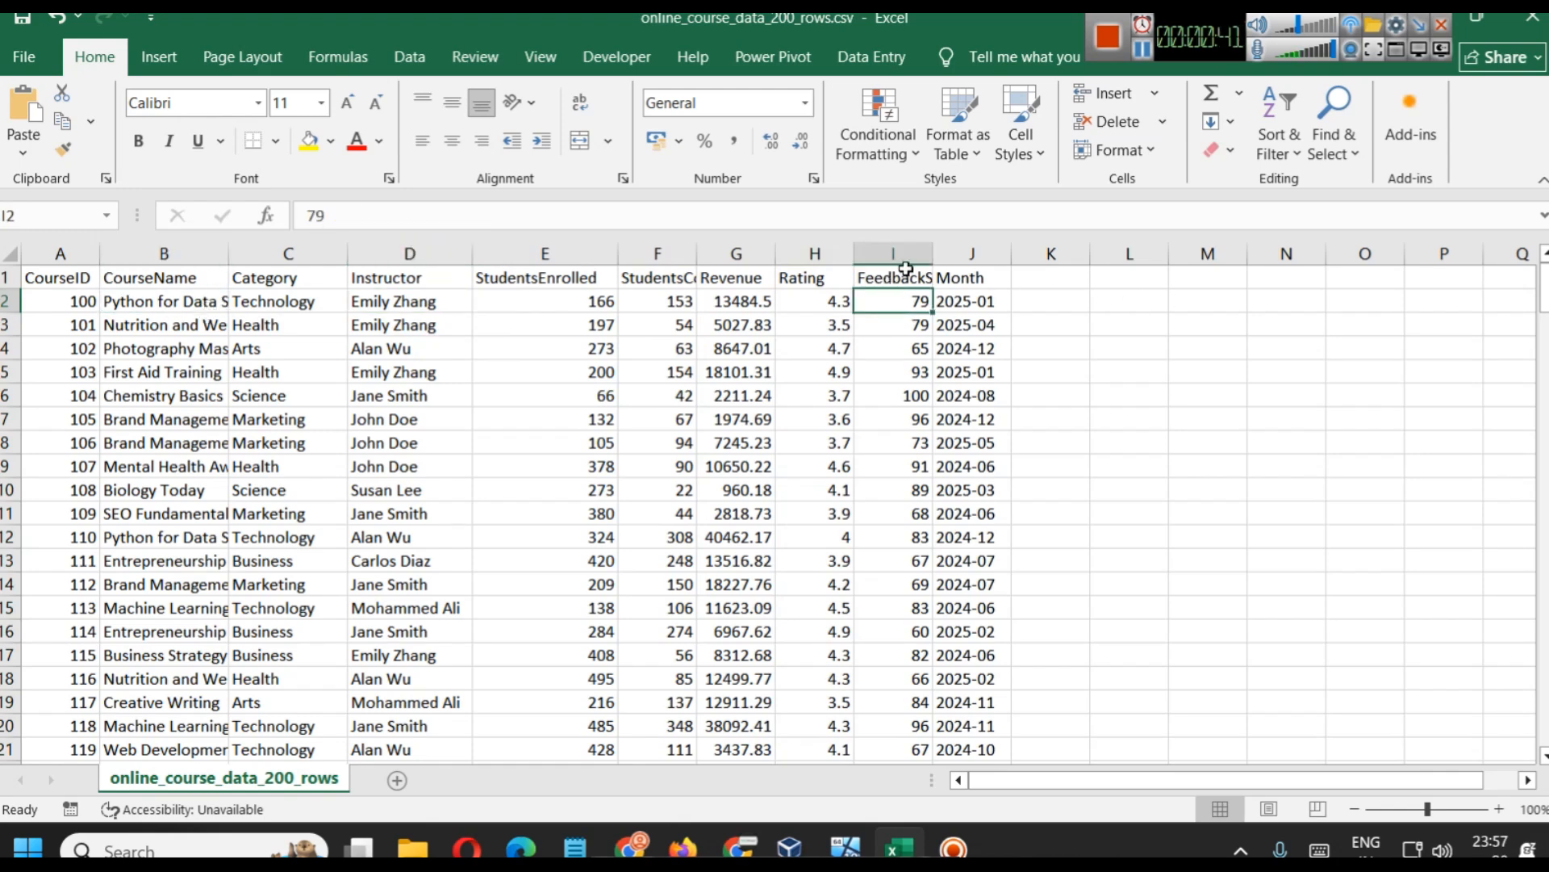
click(906, 274)
click(975, 255)
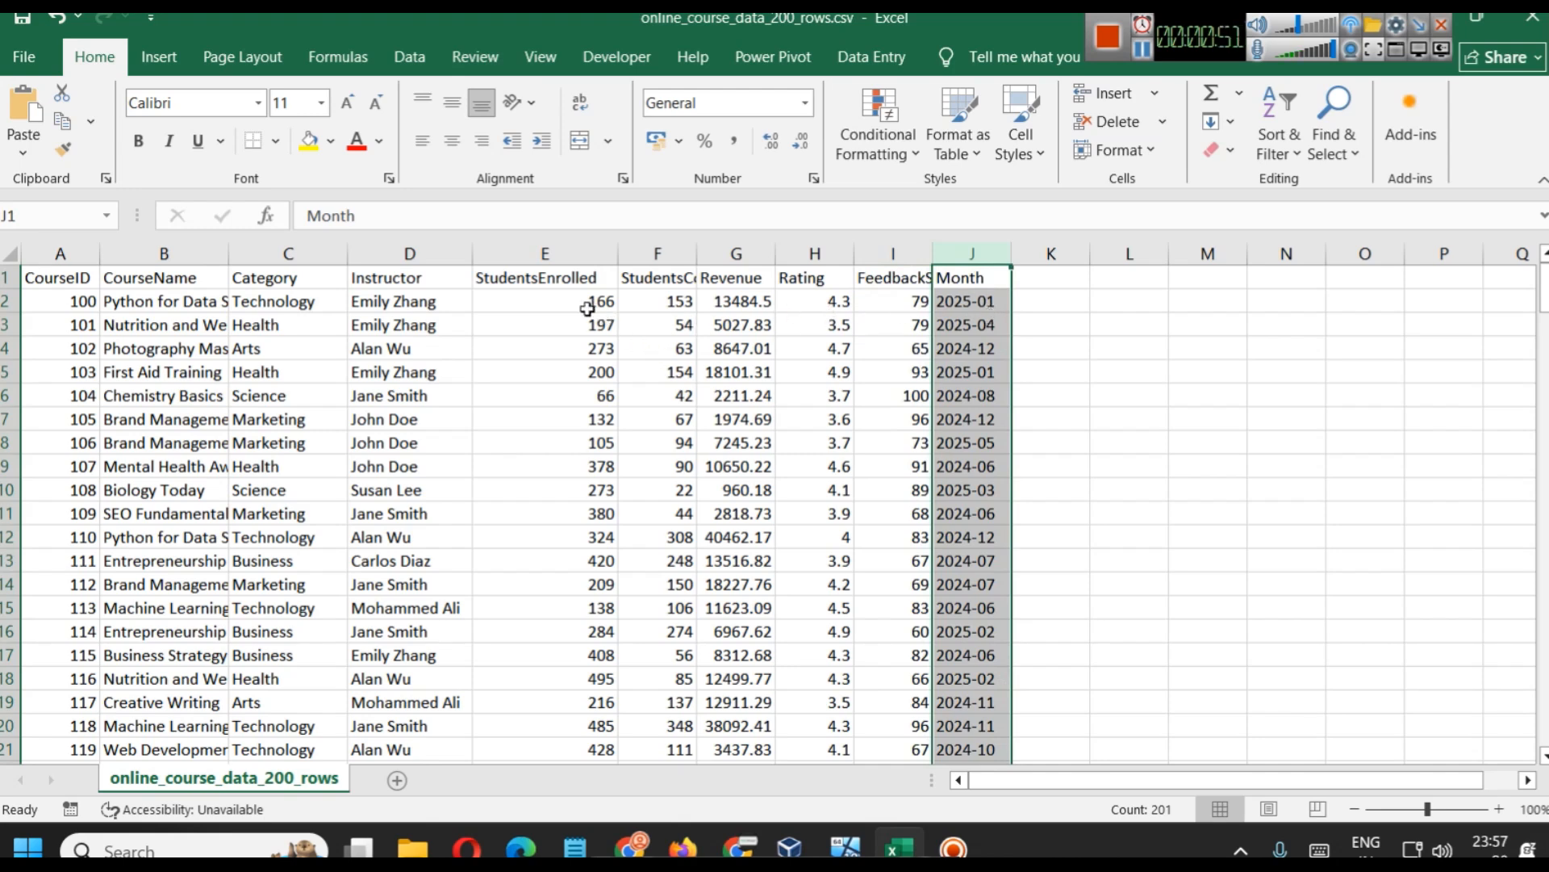
click(193, 299)
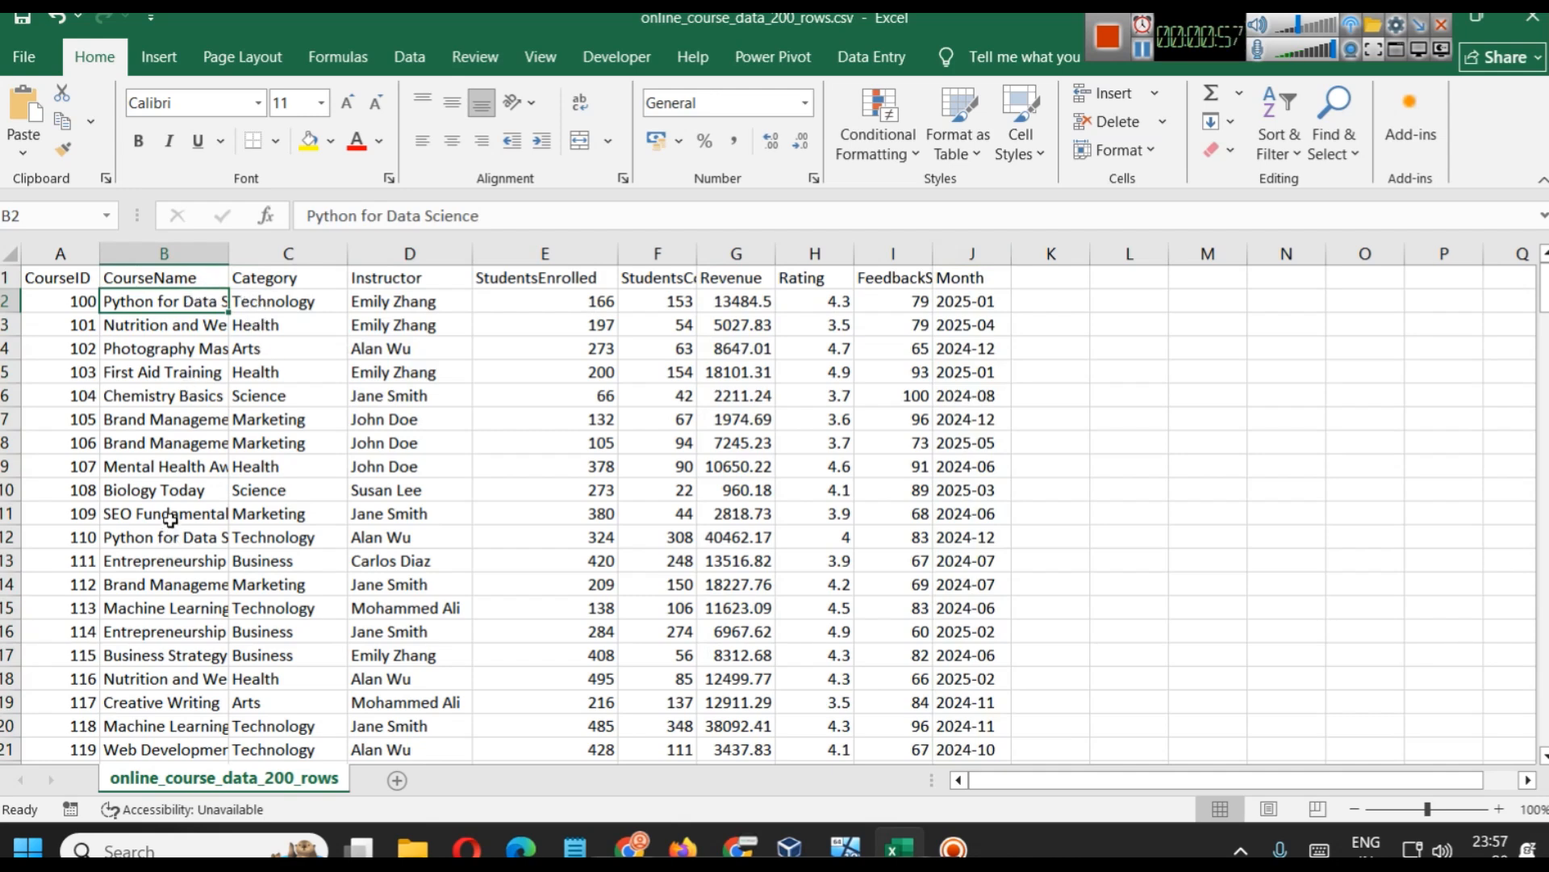
click(178, 486)
click(177, 468)
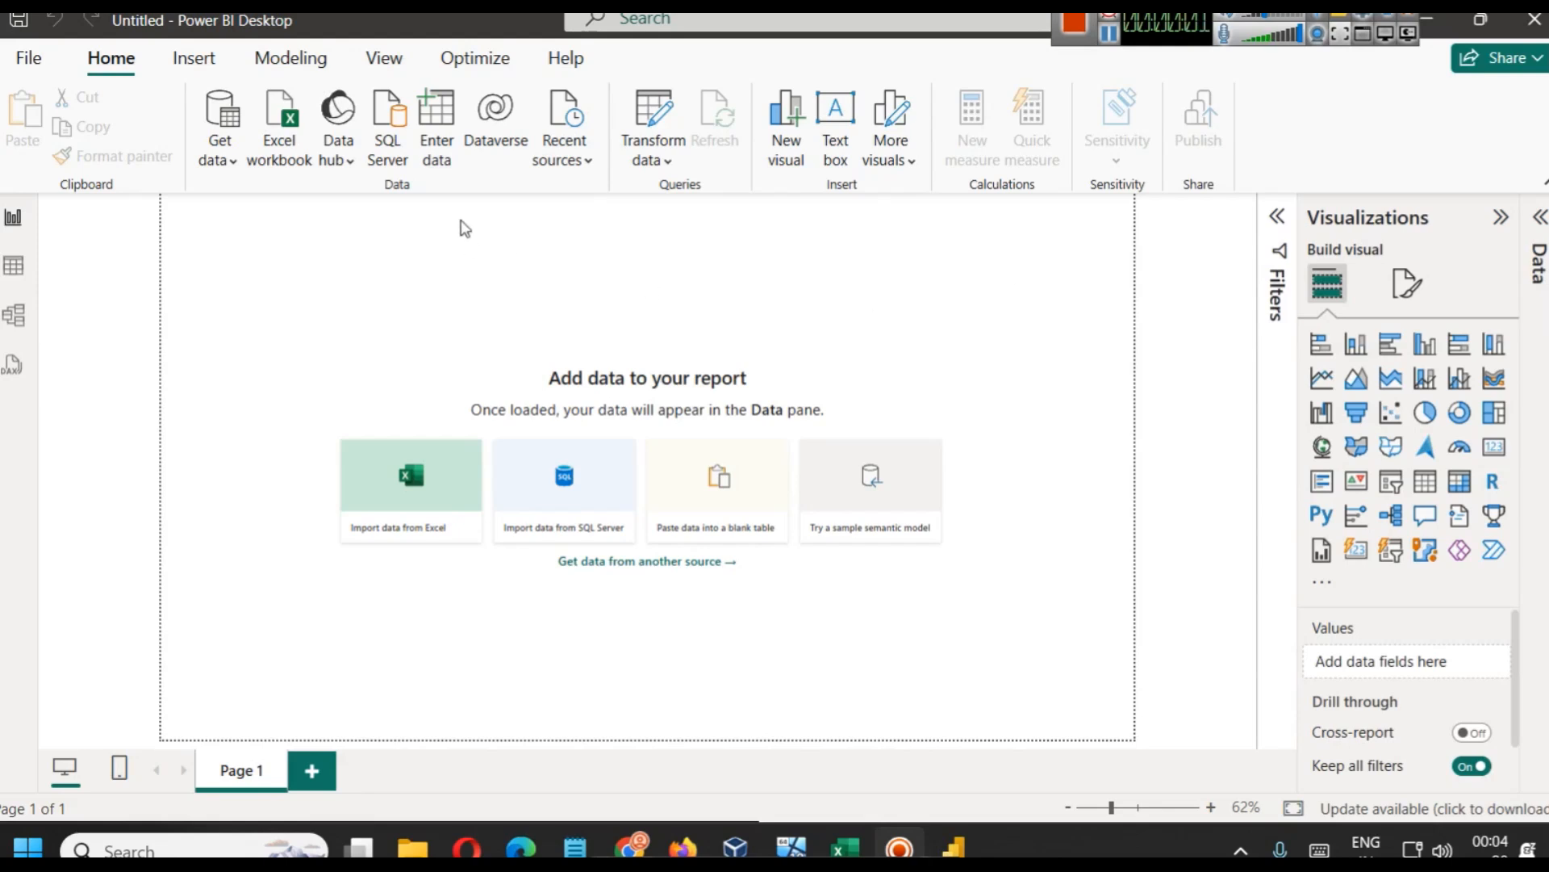
In Power BI Desktop, import online_course_data_200_rows.csv as a comma-delimited text file and load it into the blank report
click(219, 153)
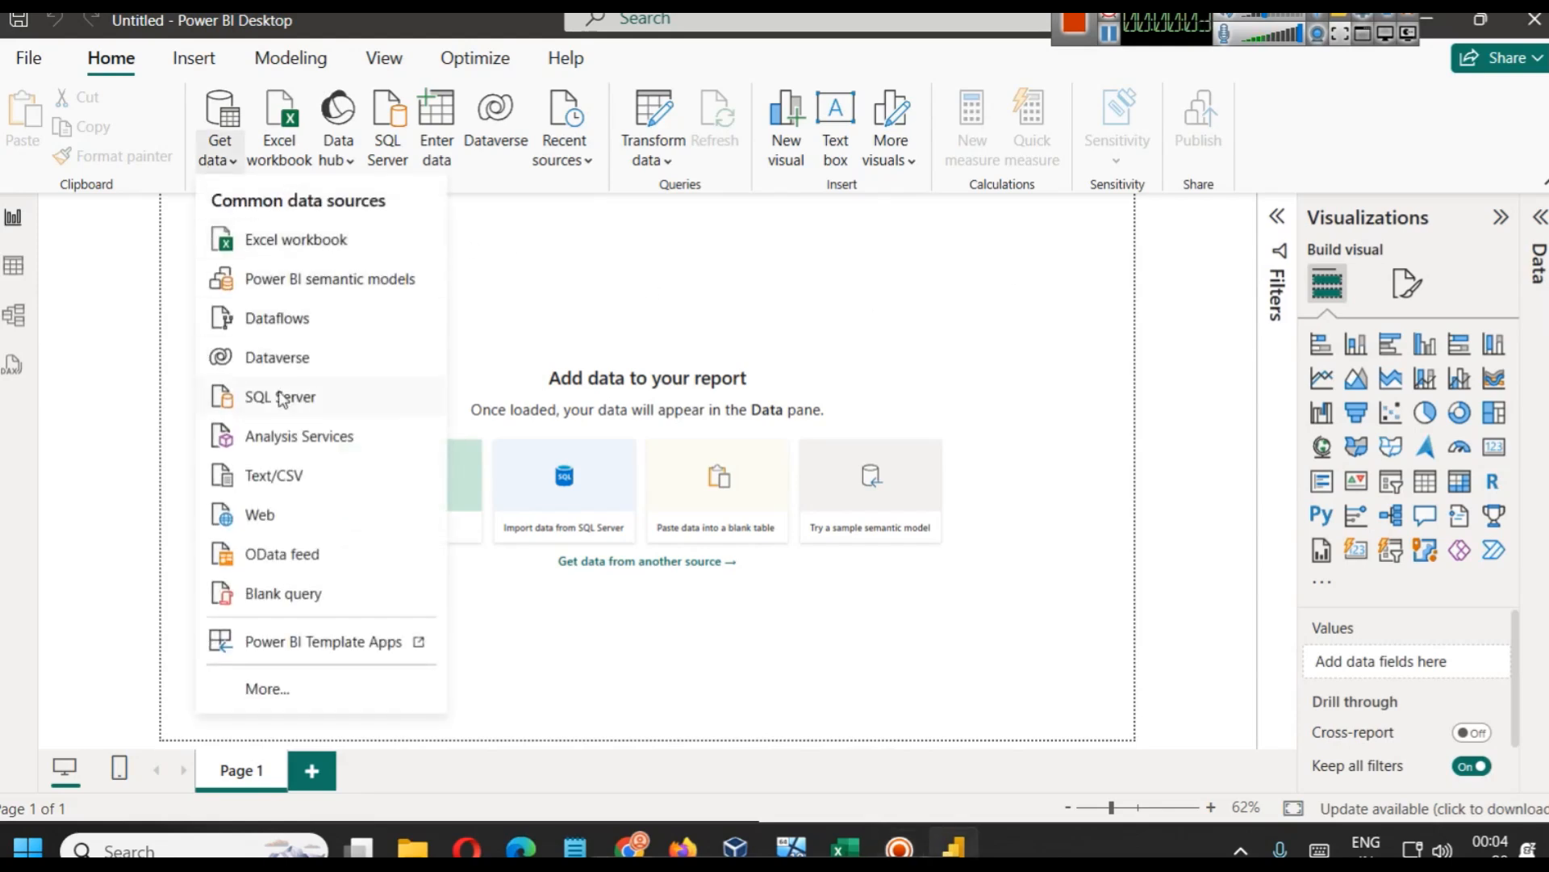
click(234, 482)
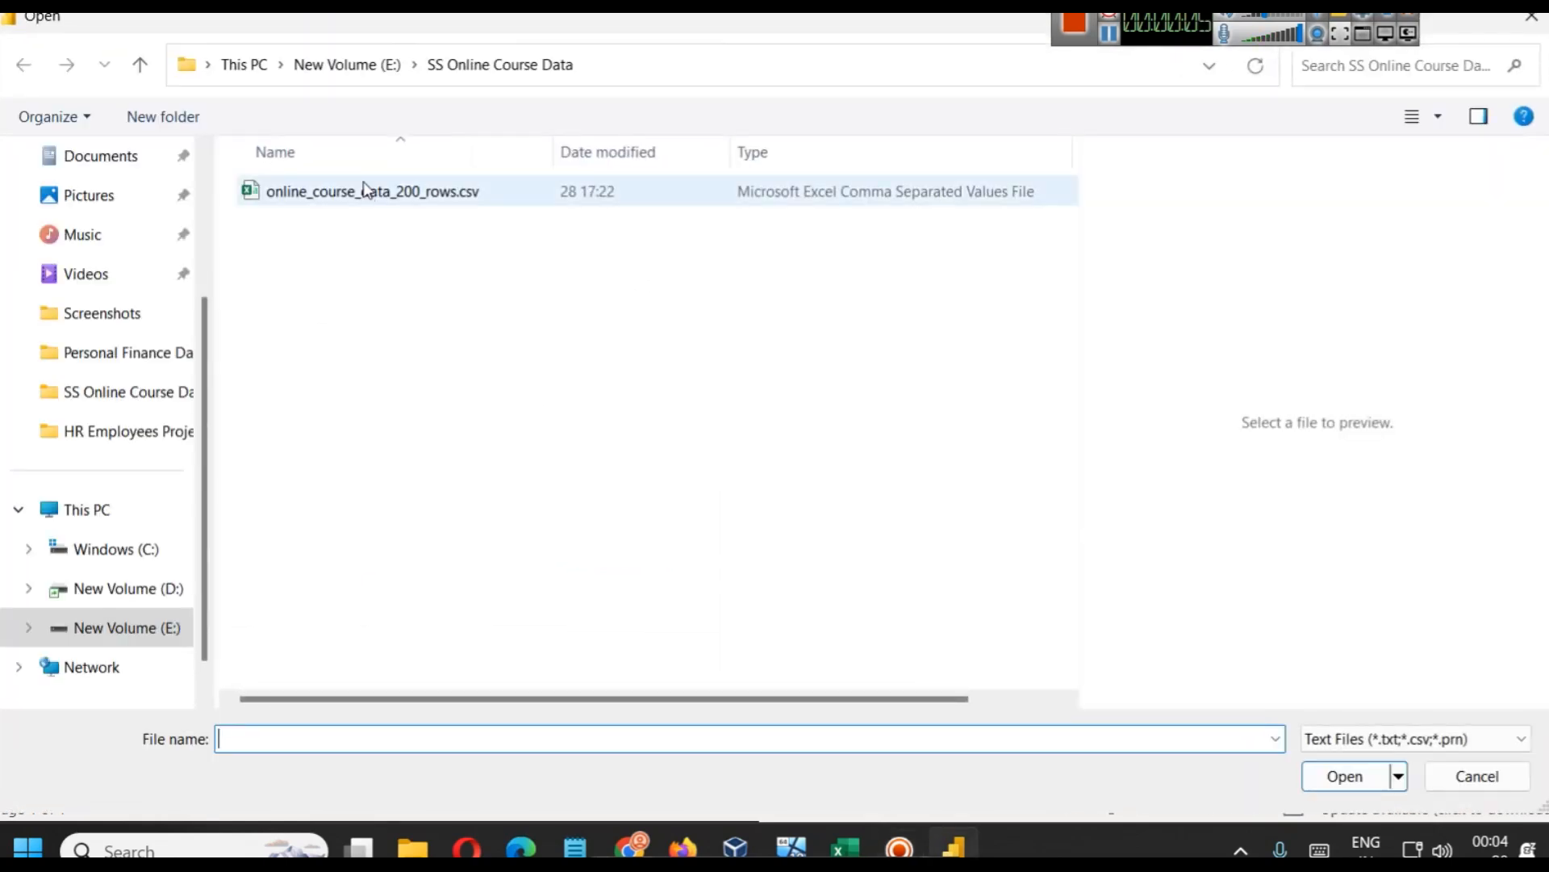
click(360, 192)
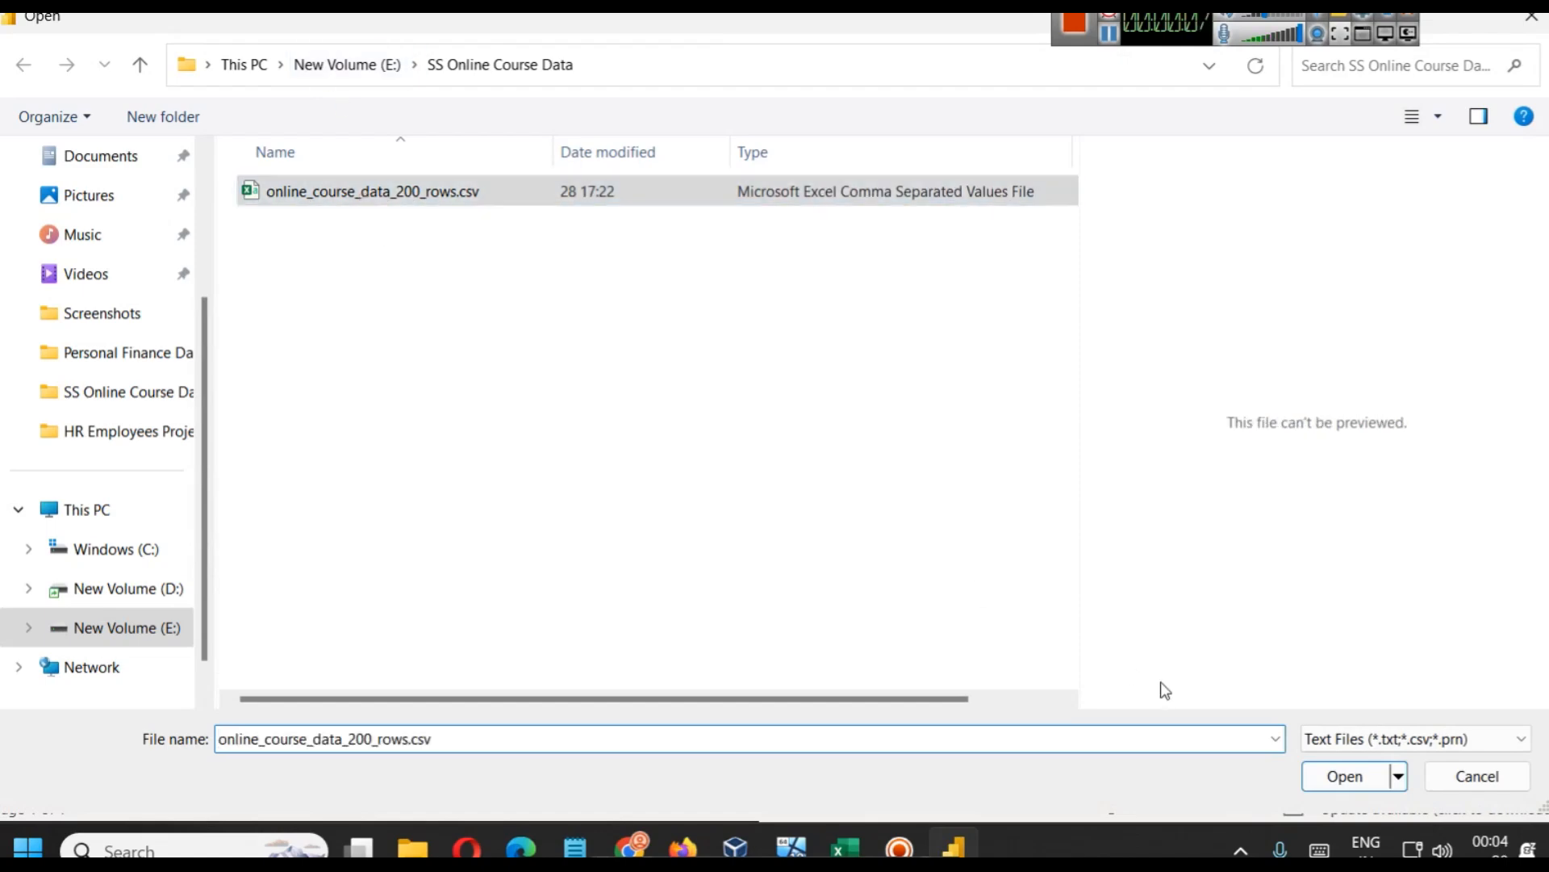
click(1324, 777)
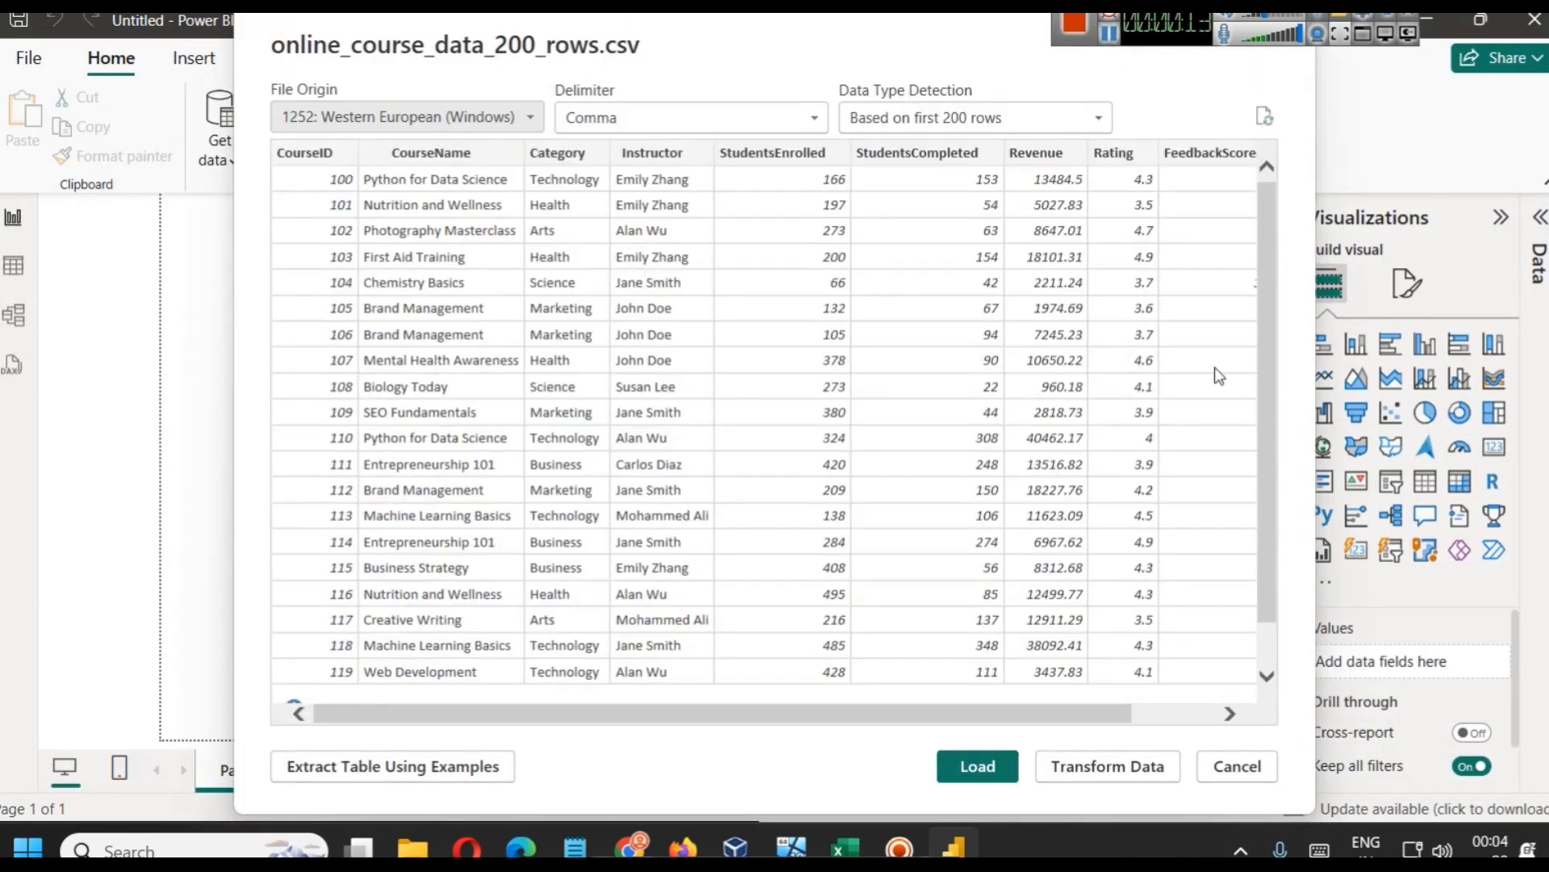
drag(867, 710, 557, 629)
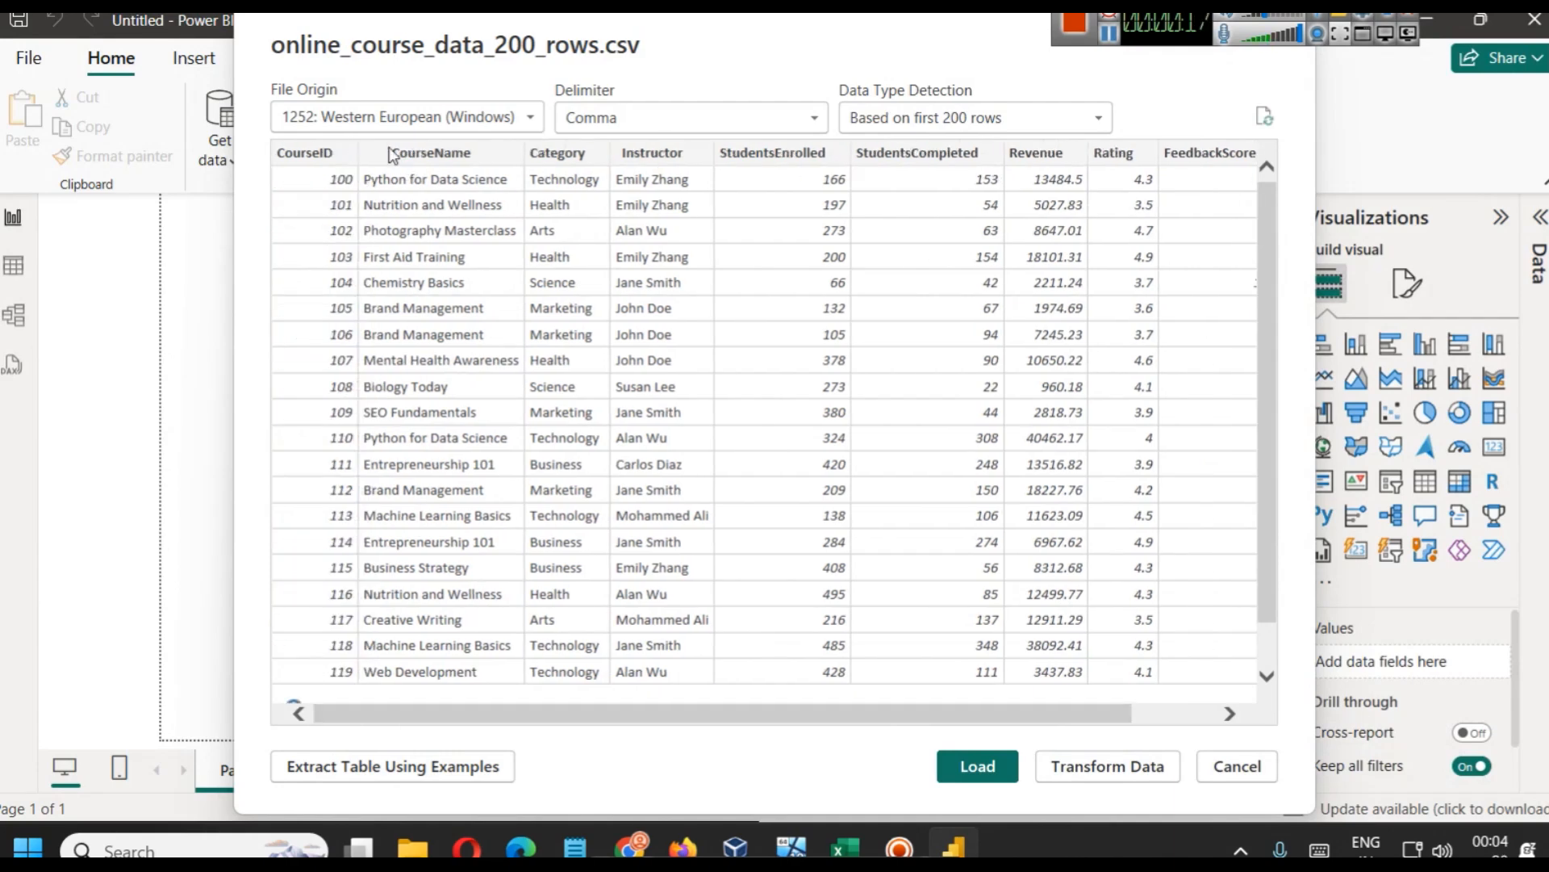
click(974, 764)
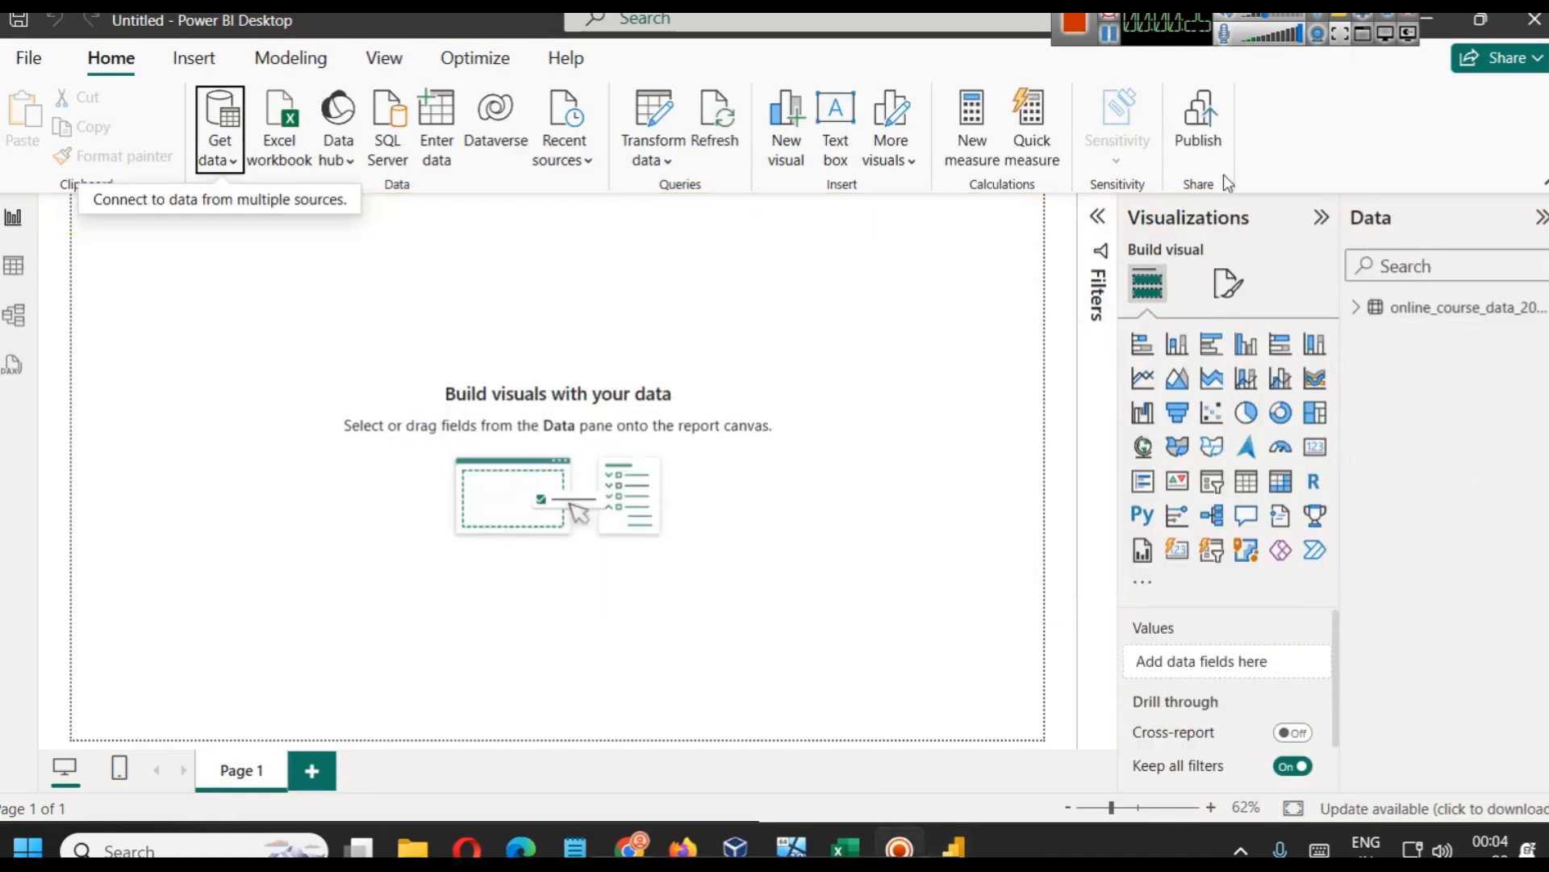
Rename the online_course_data table to course_data
click(1358, 312)
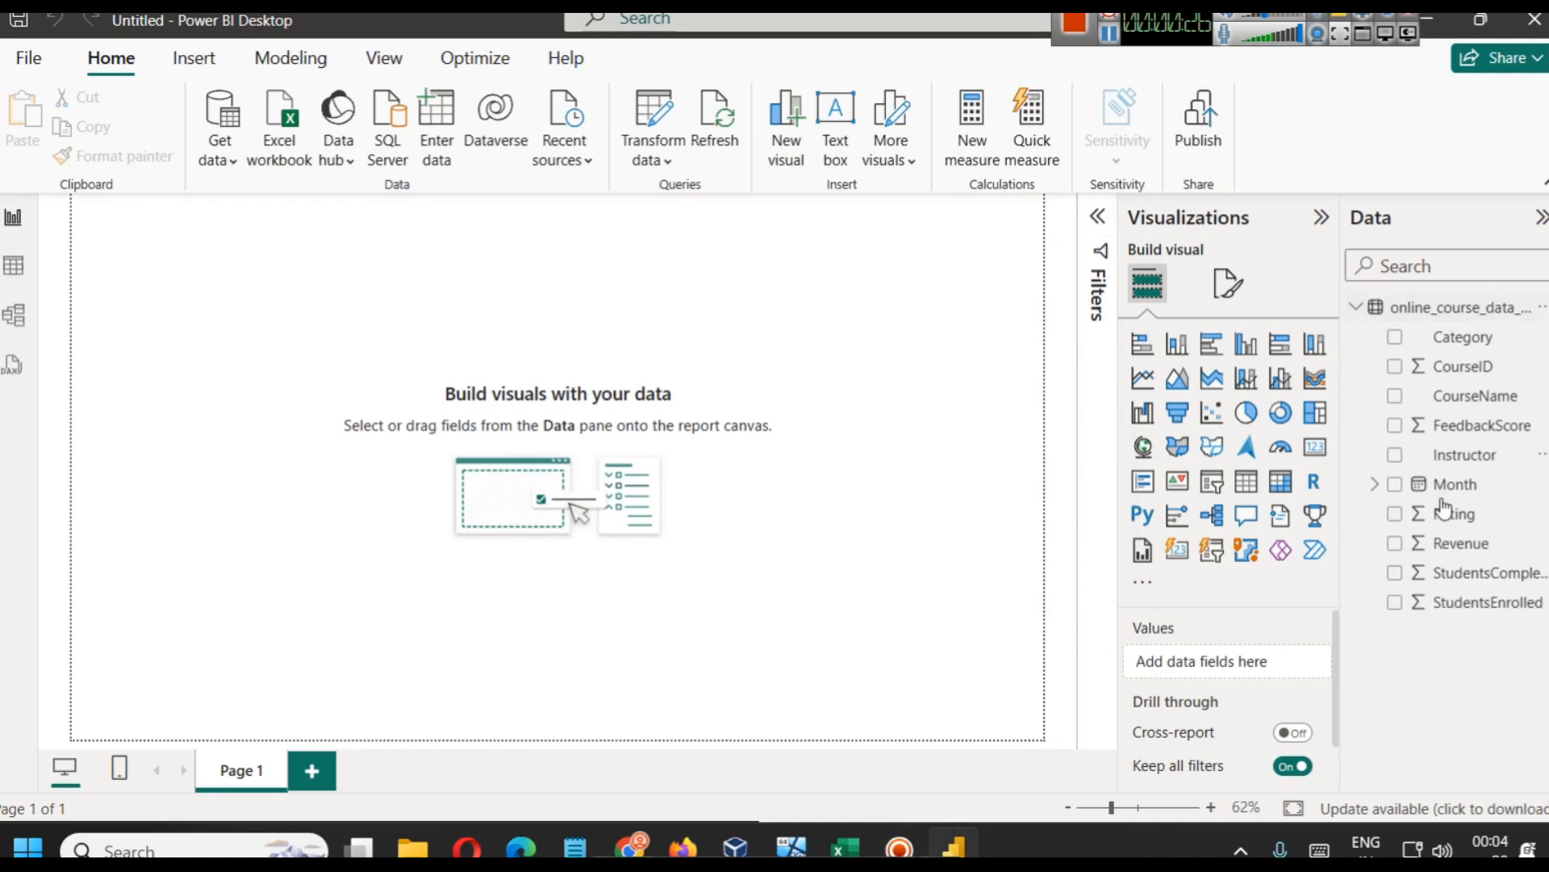
right_click(1441, 323)
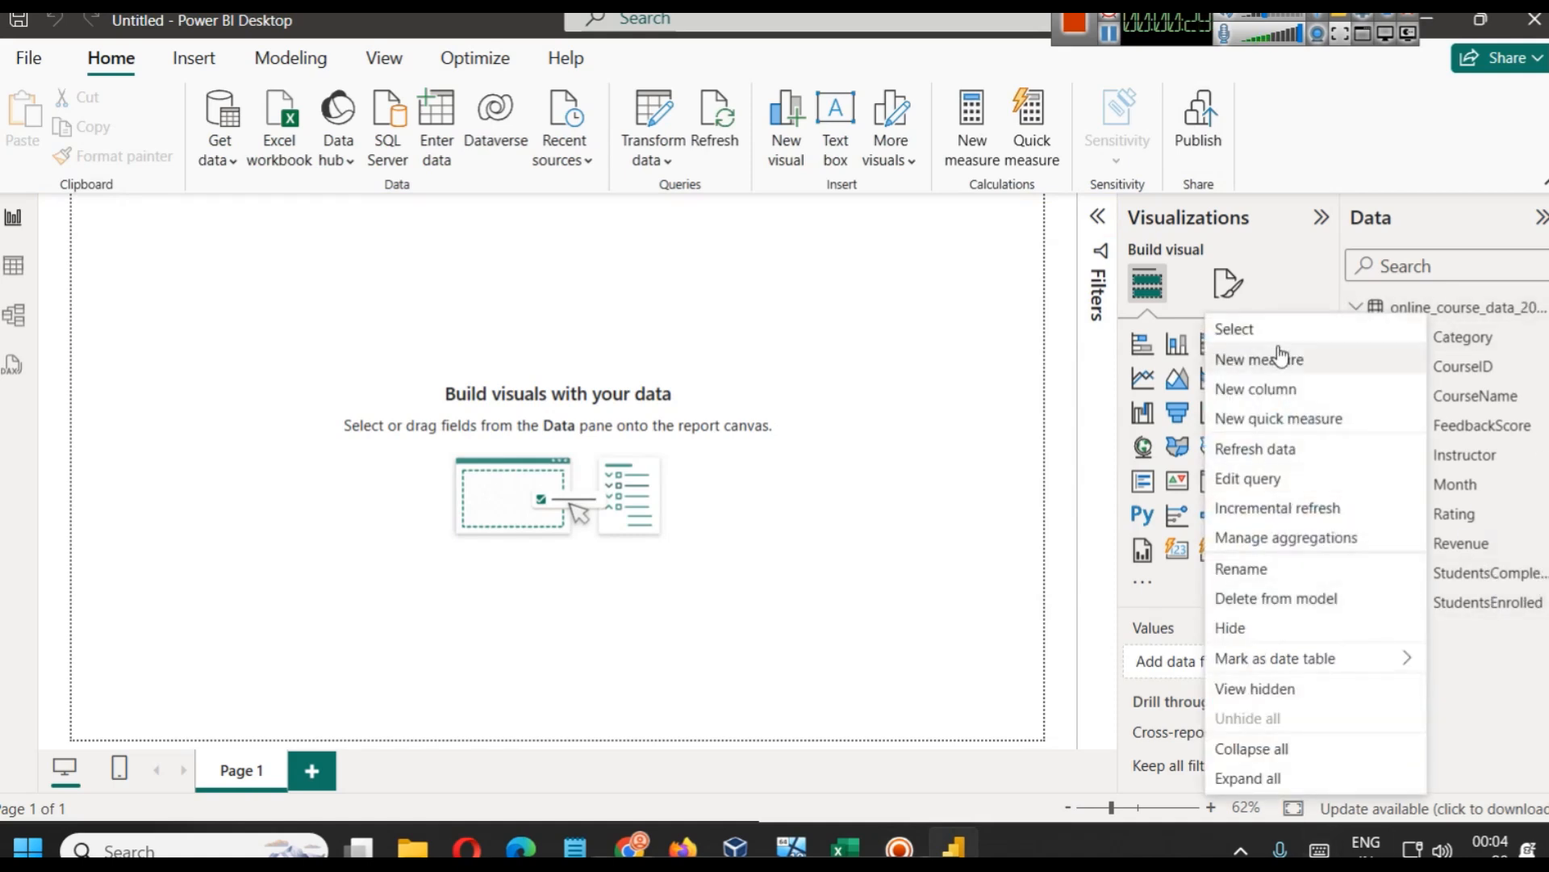
click(1270, 575)
text(course)
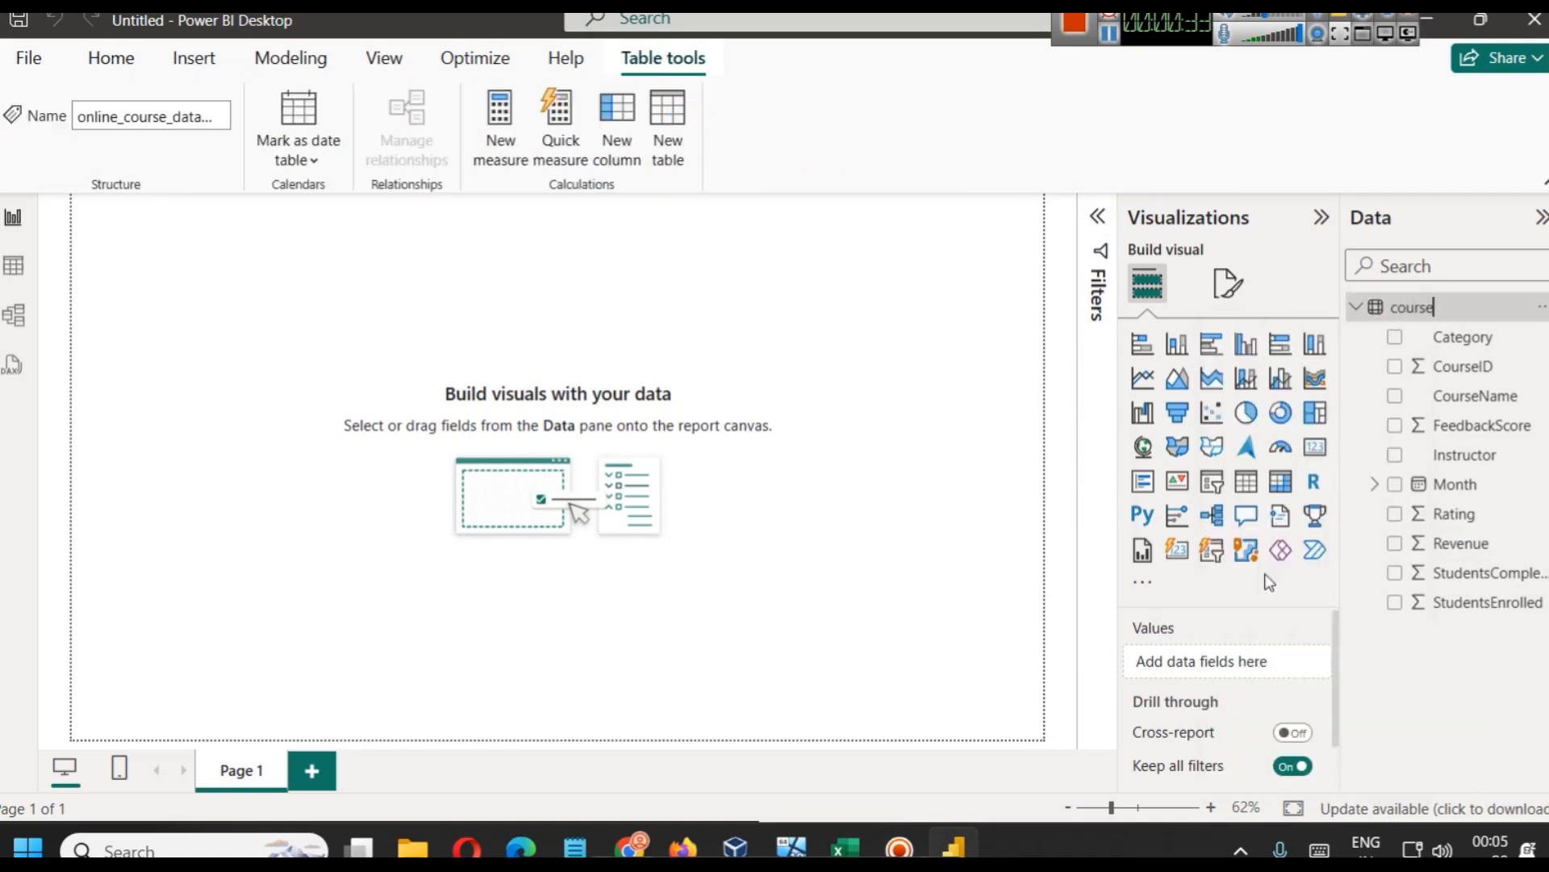
text(_data)
key(Return)
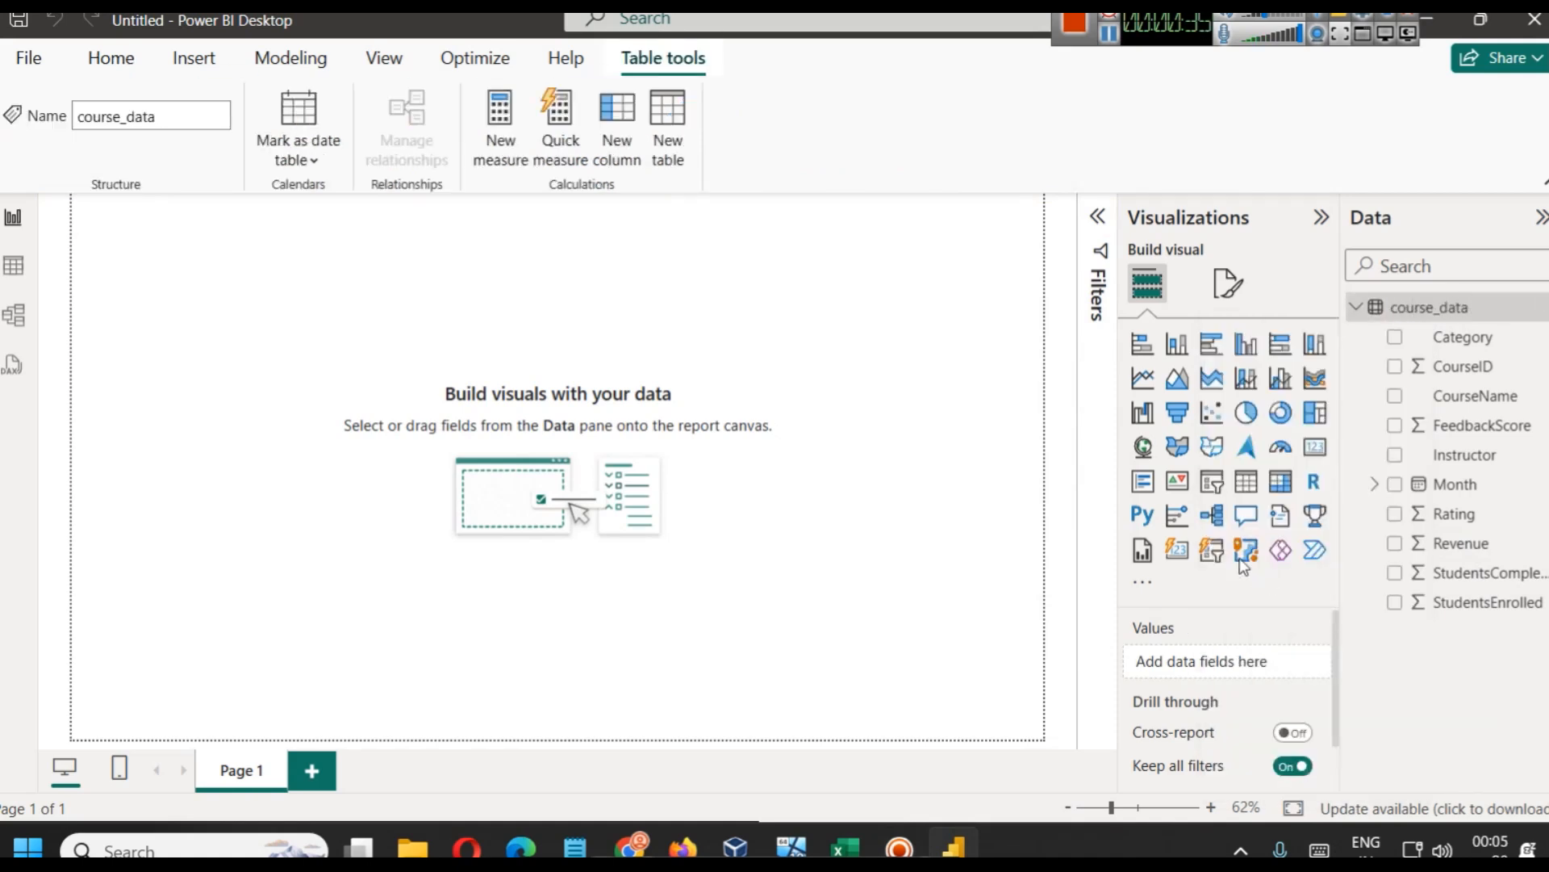
click(1110, 34)
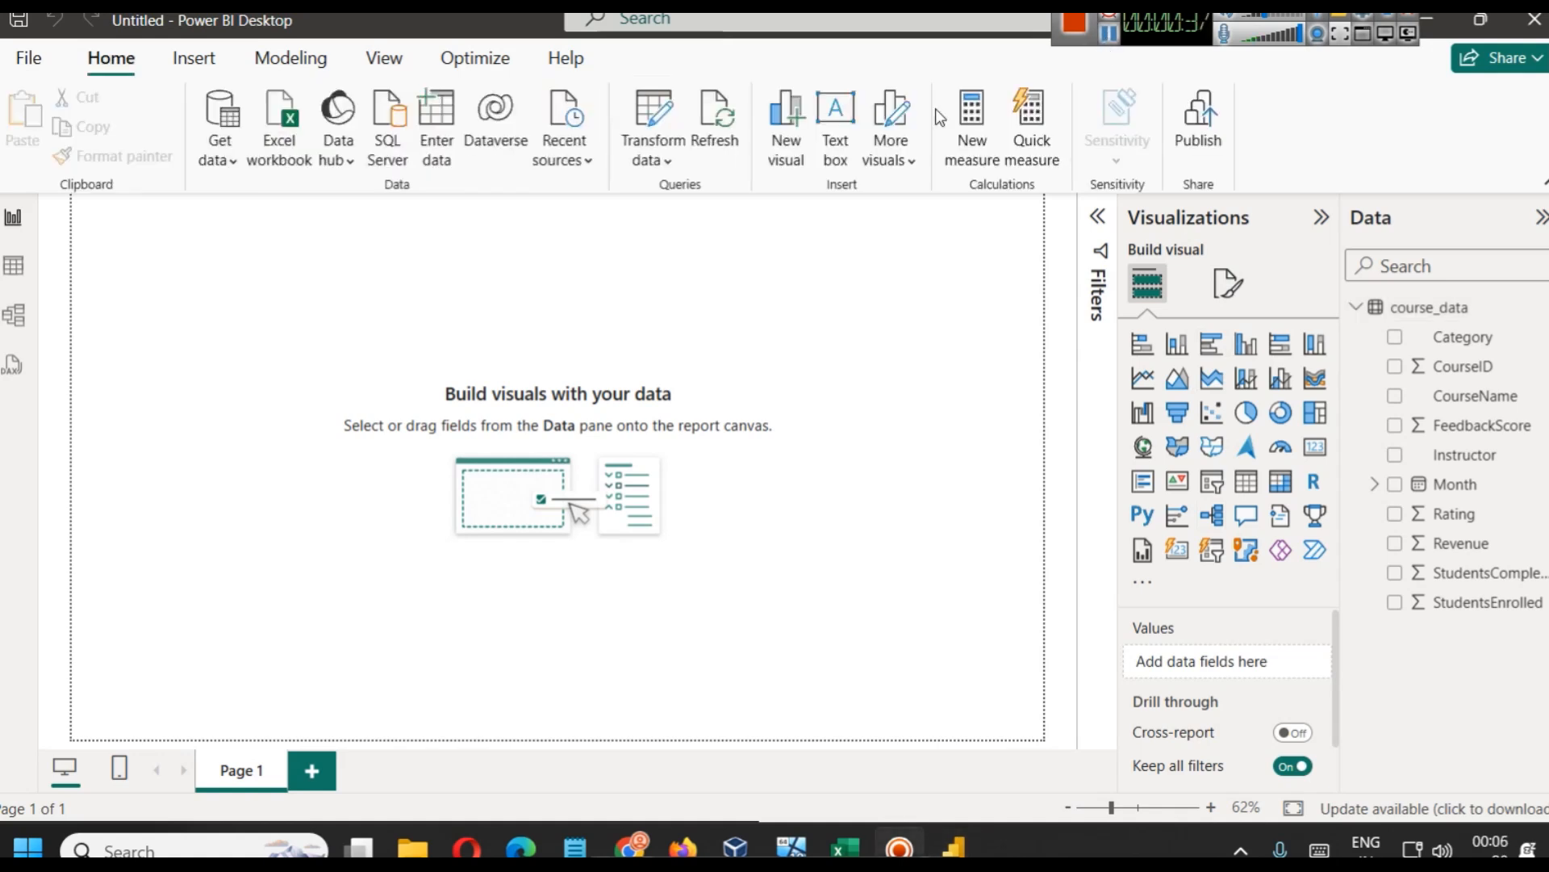
Add a text box reading "E-Learning Business Intelligence Dashboard" and reshape it into a wide, short banner
click(820, 151)
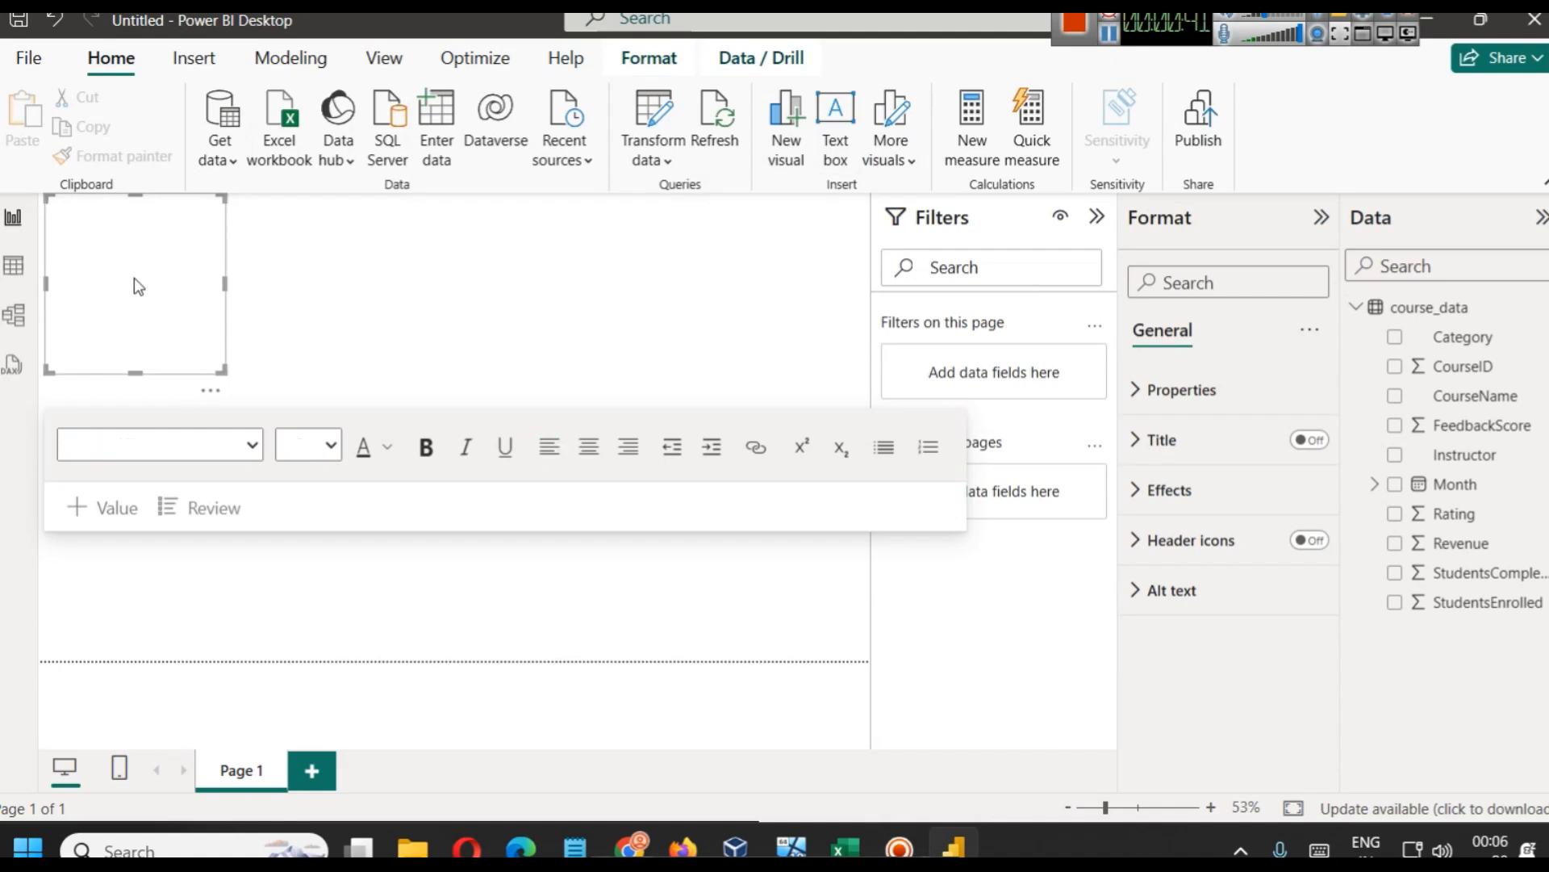
text(E-Learning Business Intelligence Dashboard)
drag(225, 281, 706, 267)
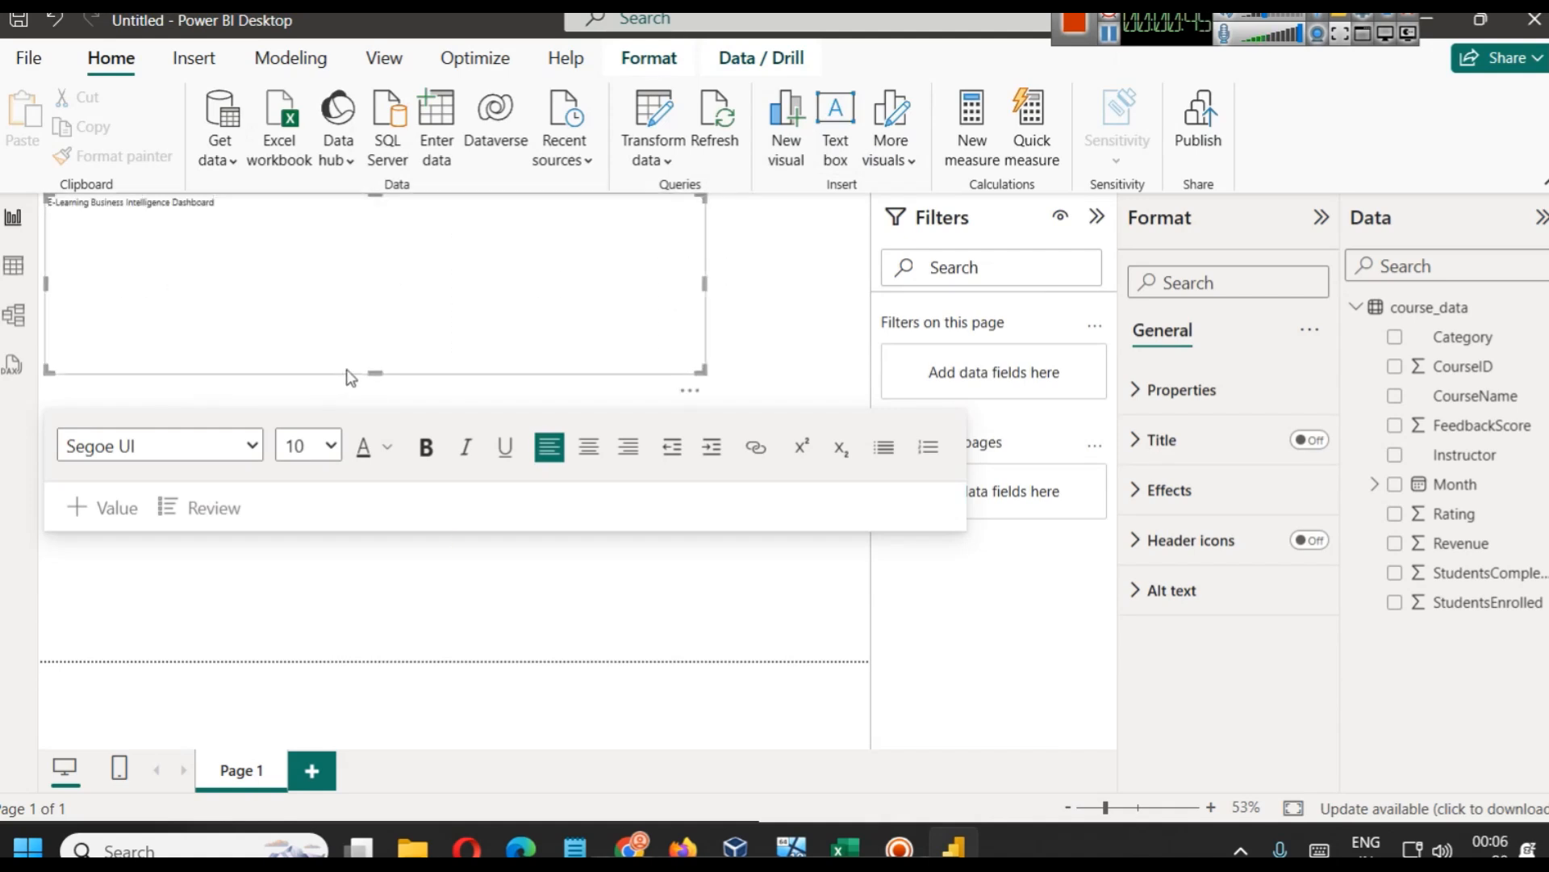
drag(374, 374, 320, 246)
Format the dashboard title text at size 28, bold and centered
key(ctrl+a)
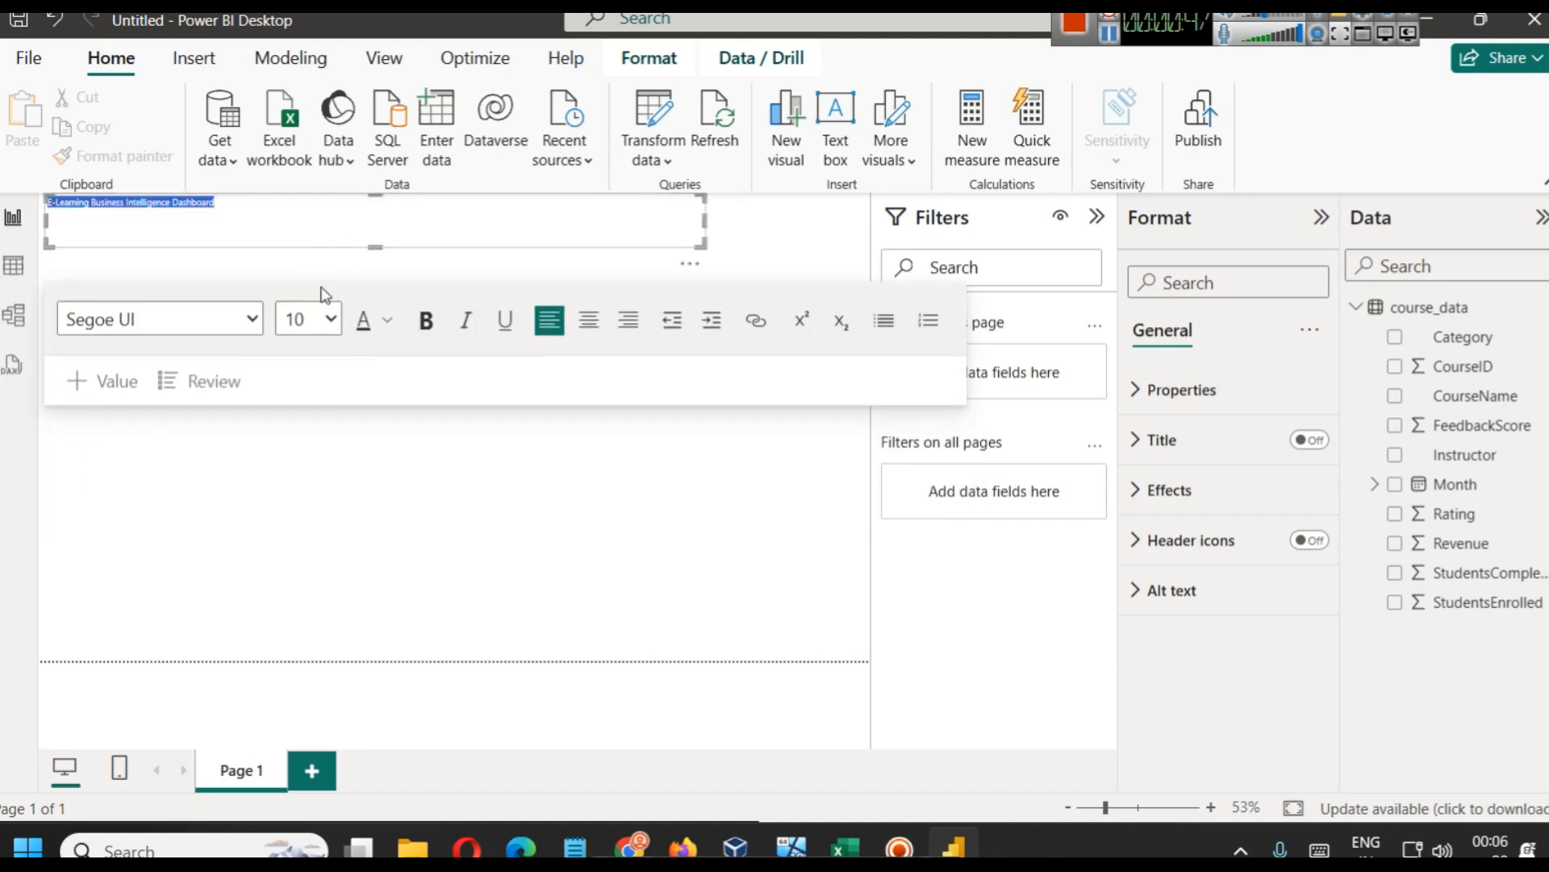
click(318, 321)
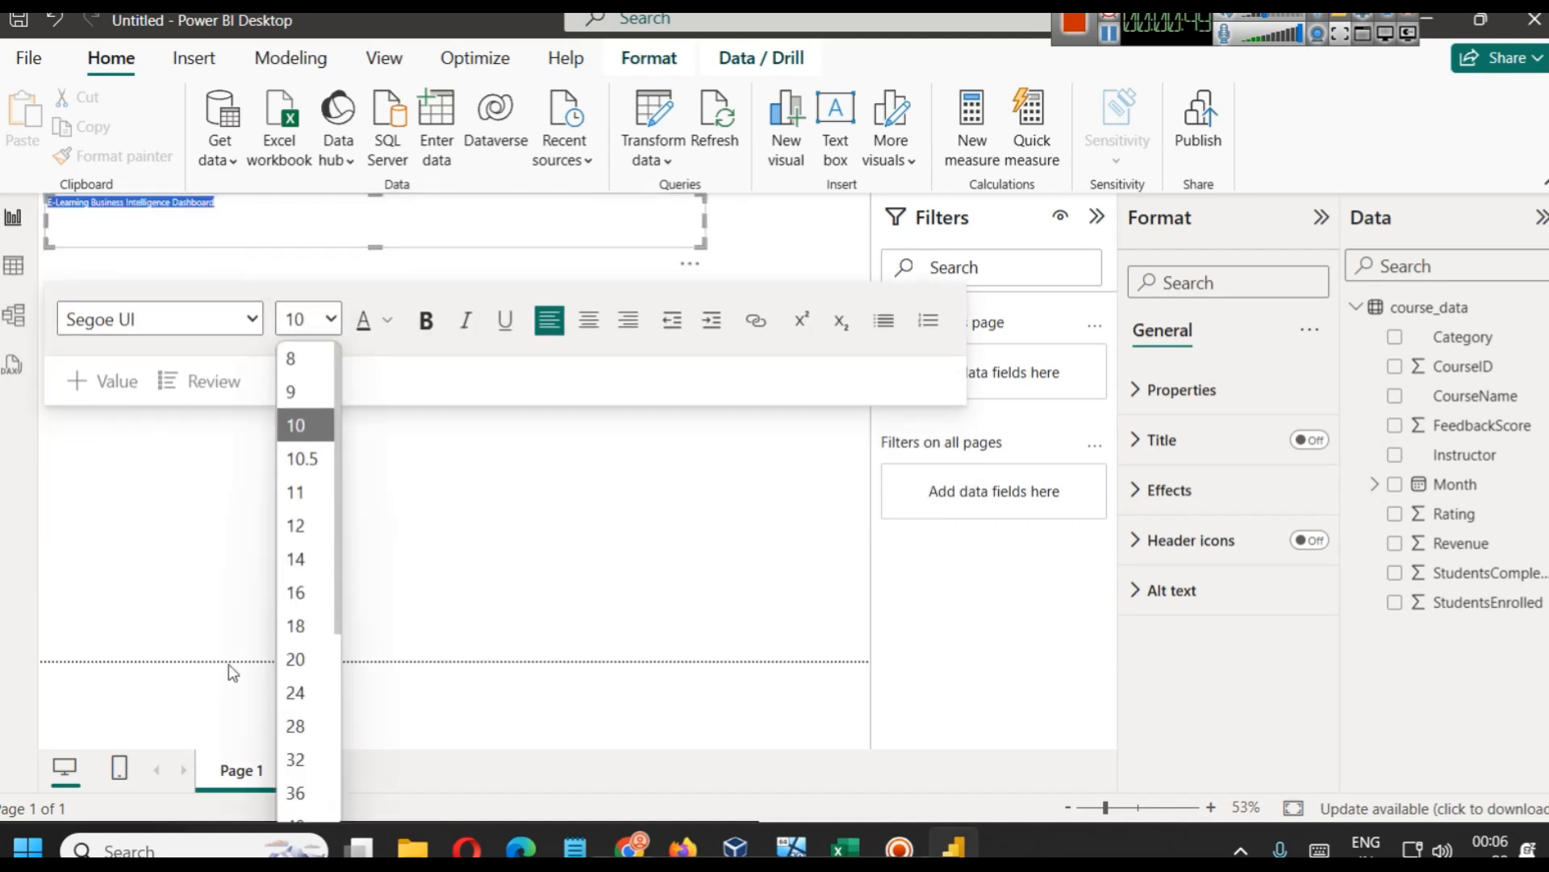
click(298, 726)
click(426, 321)
click(428, 322)
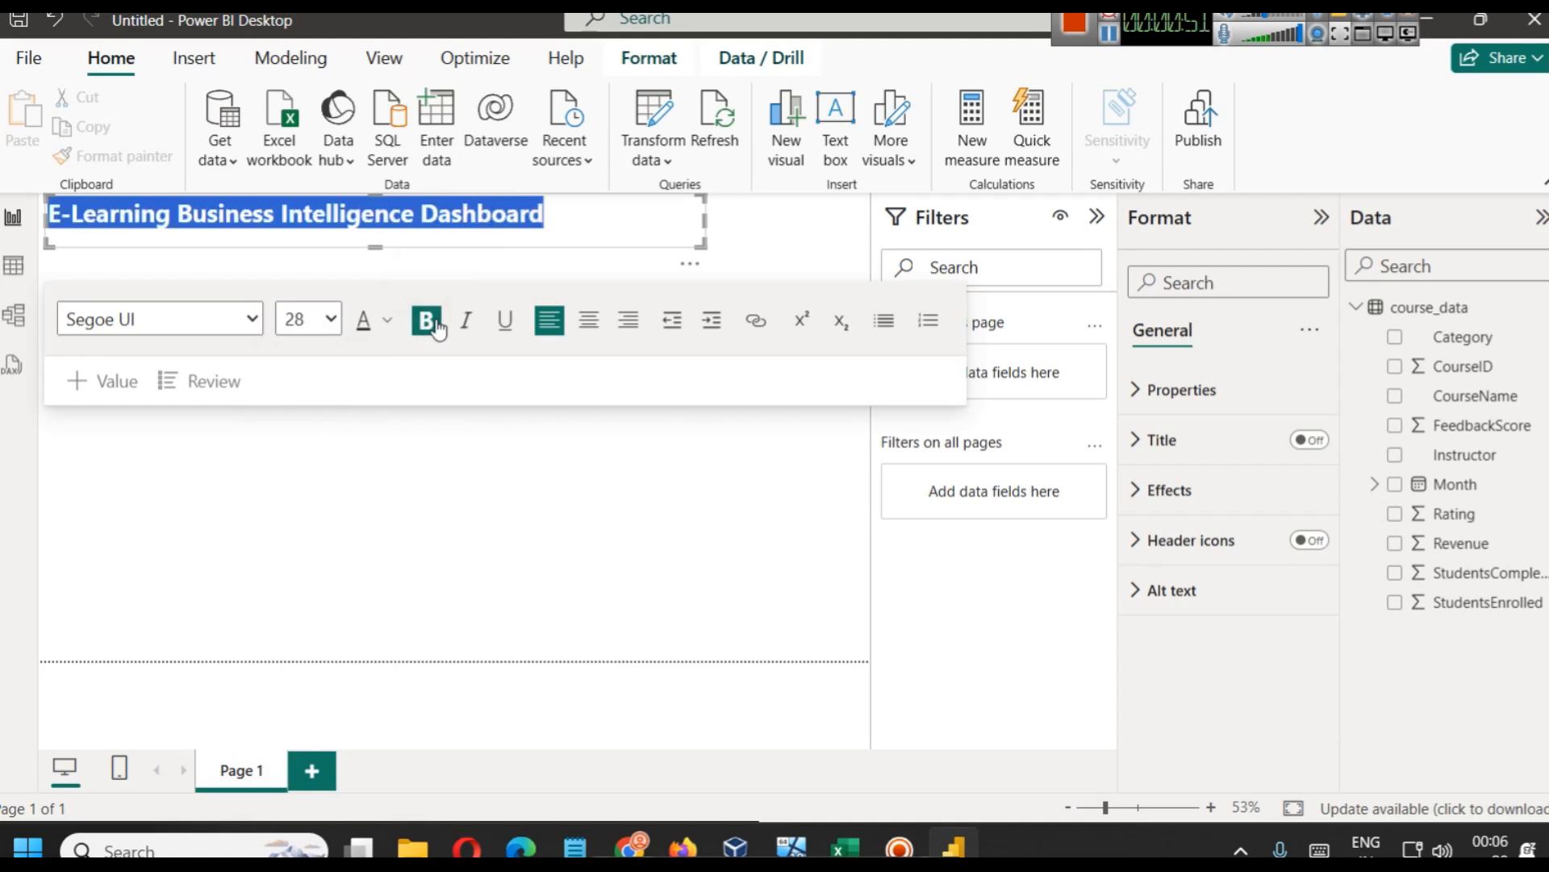
click(587, 331)
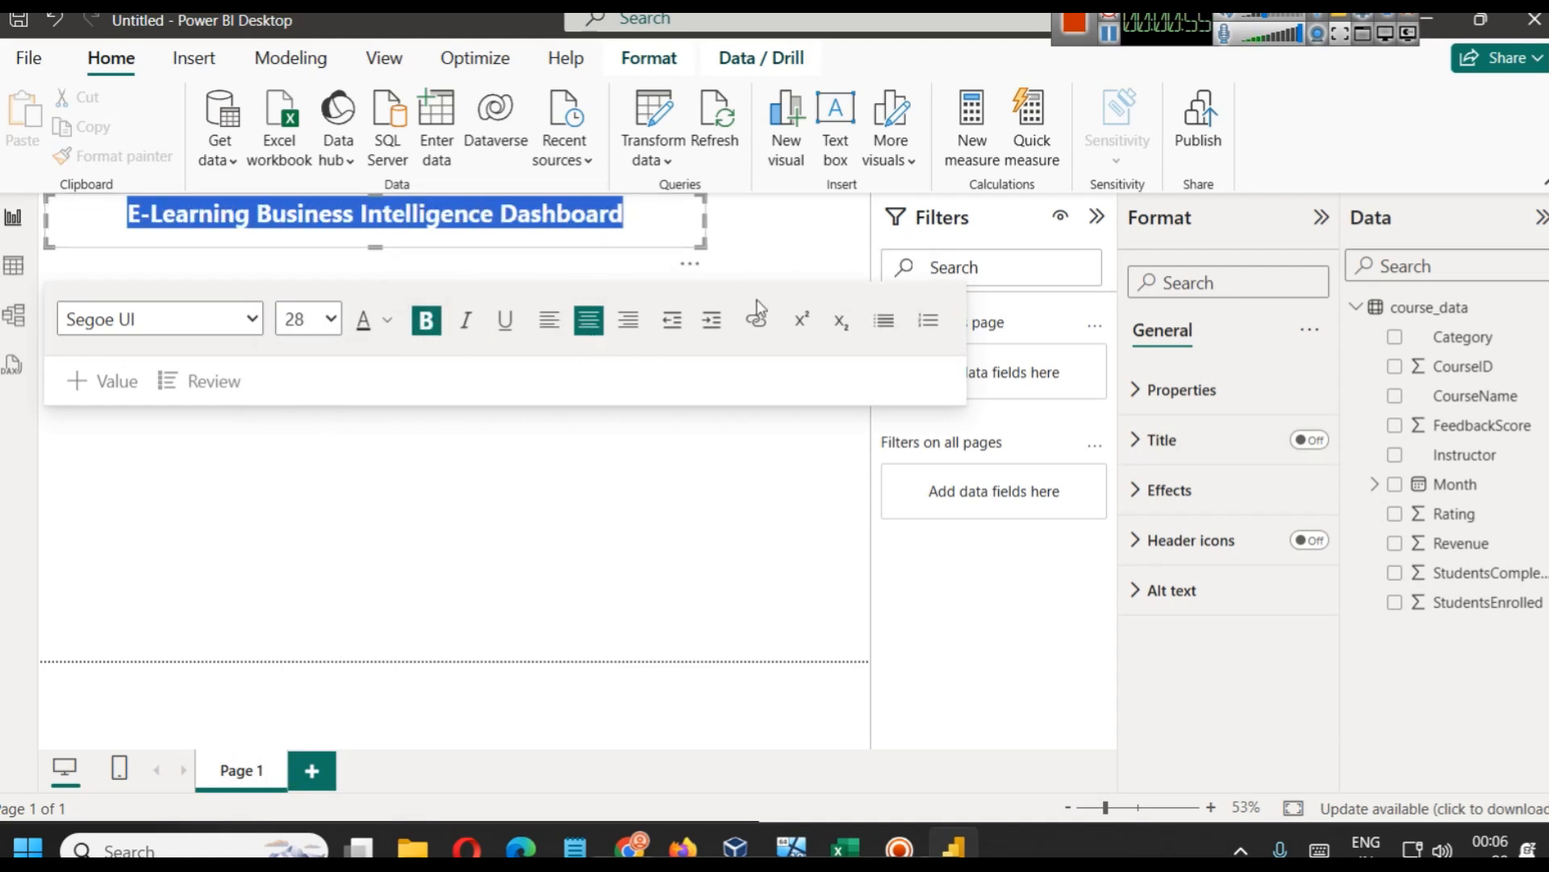
Nudge the title text box slightly down from the page's upper edge and fine-tune its horizontal position
click(621, 247)
click(625, 247)
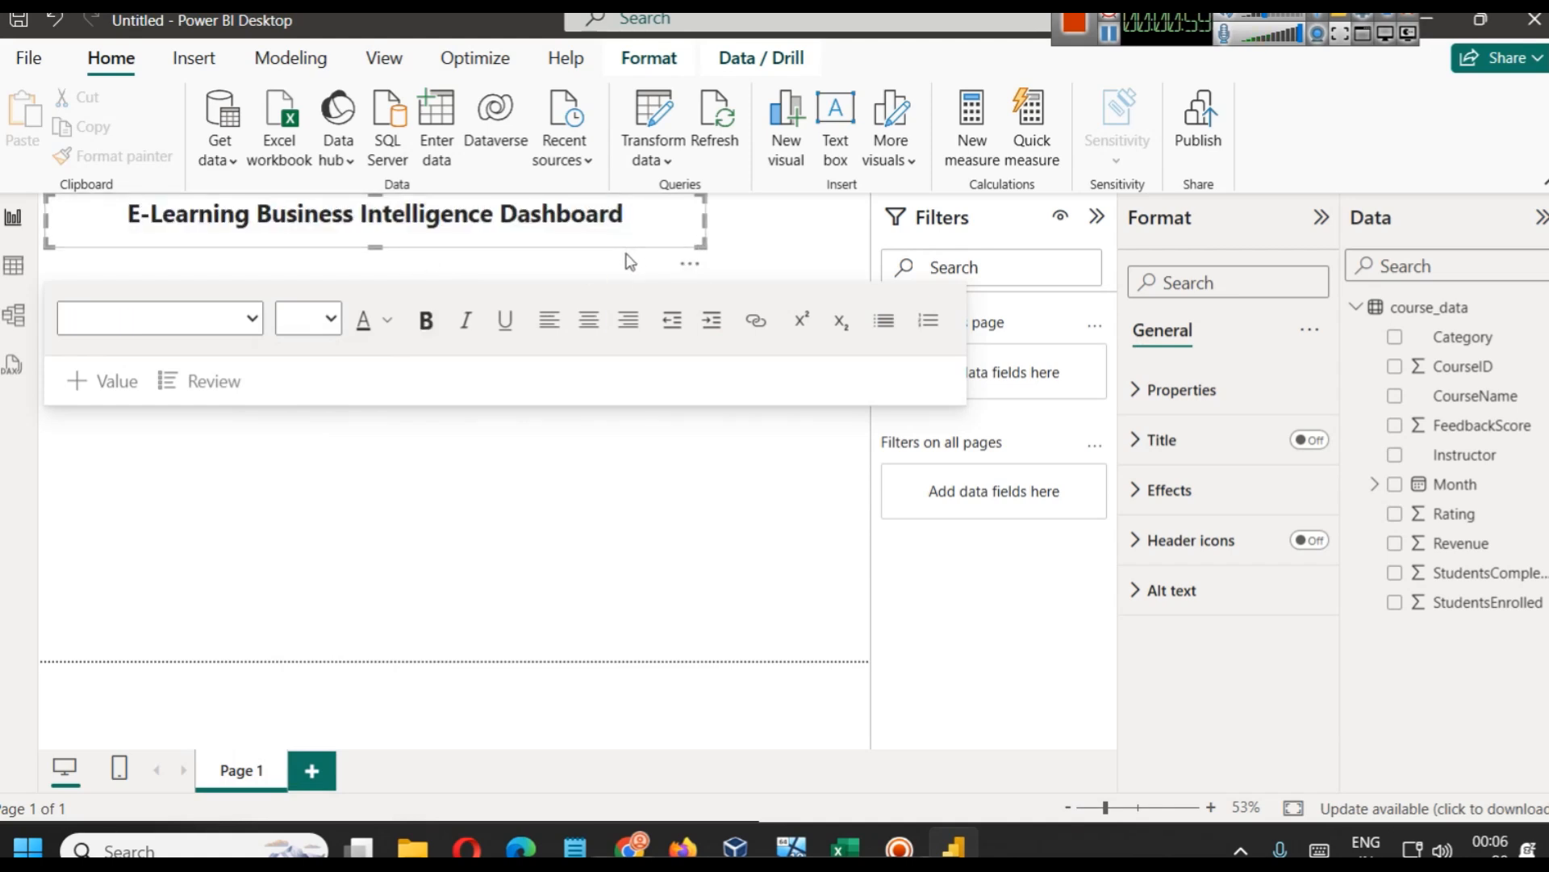
key(Left)
click(631, 245)
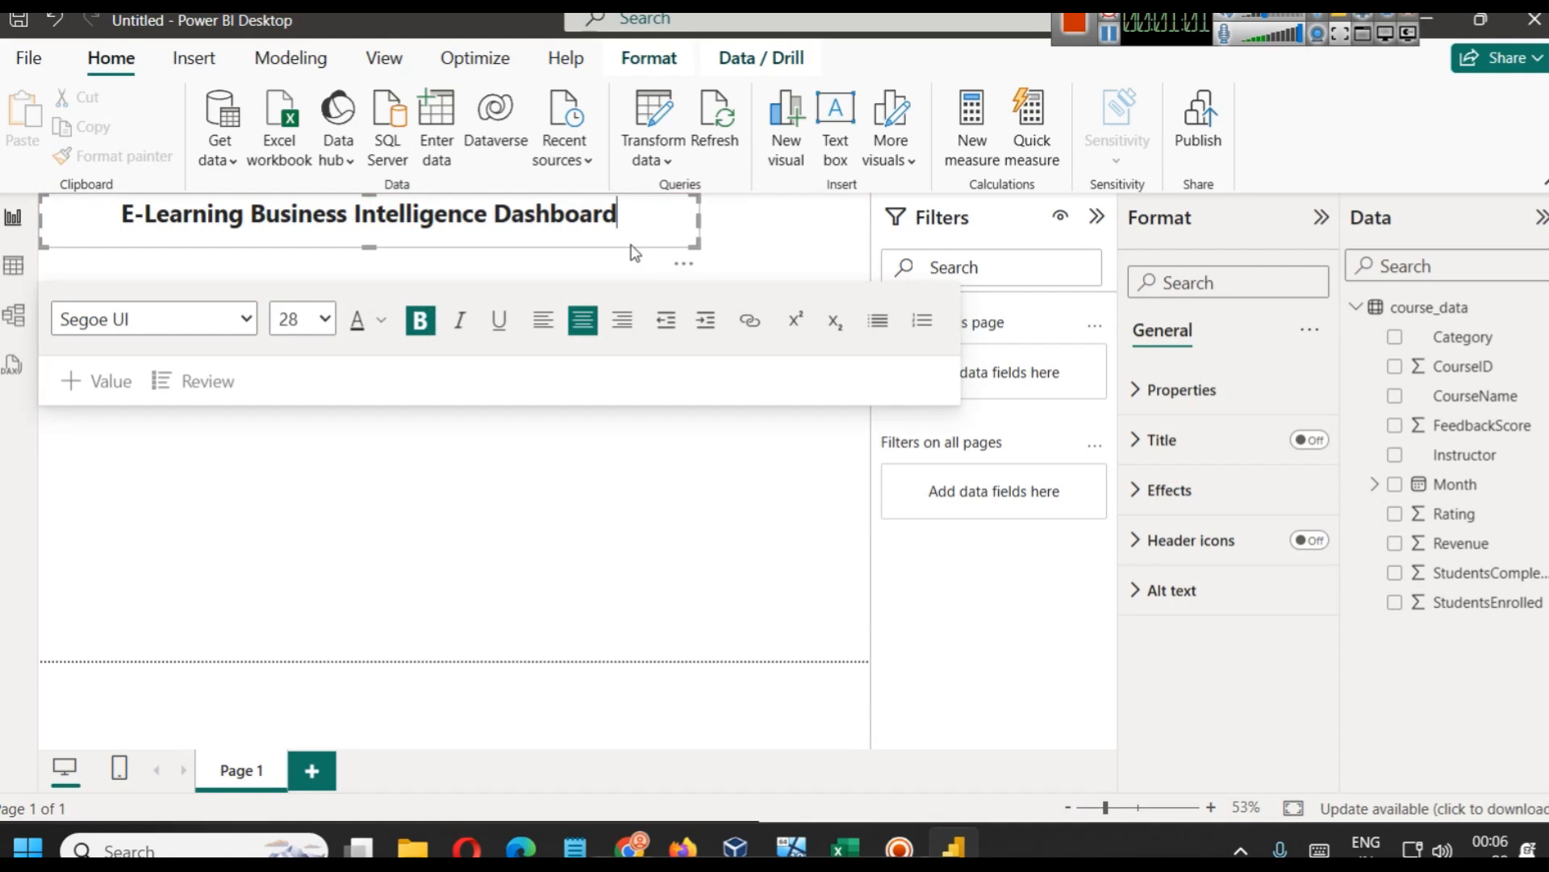
click(639, 248)
key(Down)
key(Down)
key(Down)
key(Down)
key(Right)
key(Right)
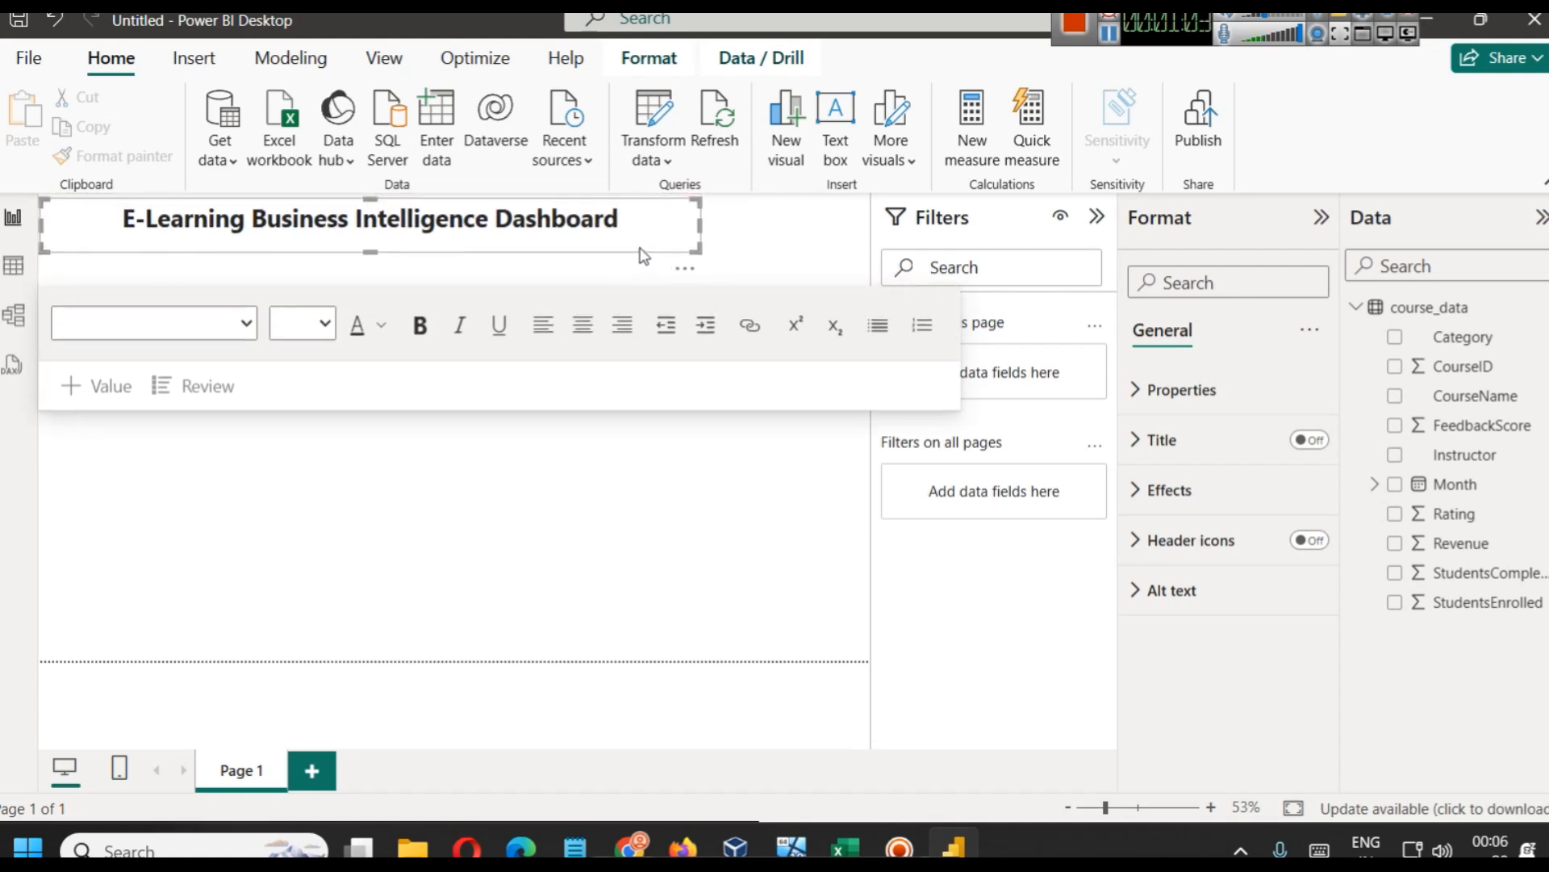
Give the title box a dark blue visual border with 12 px rounded corners and turn on its shadow
click(1235, 489)
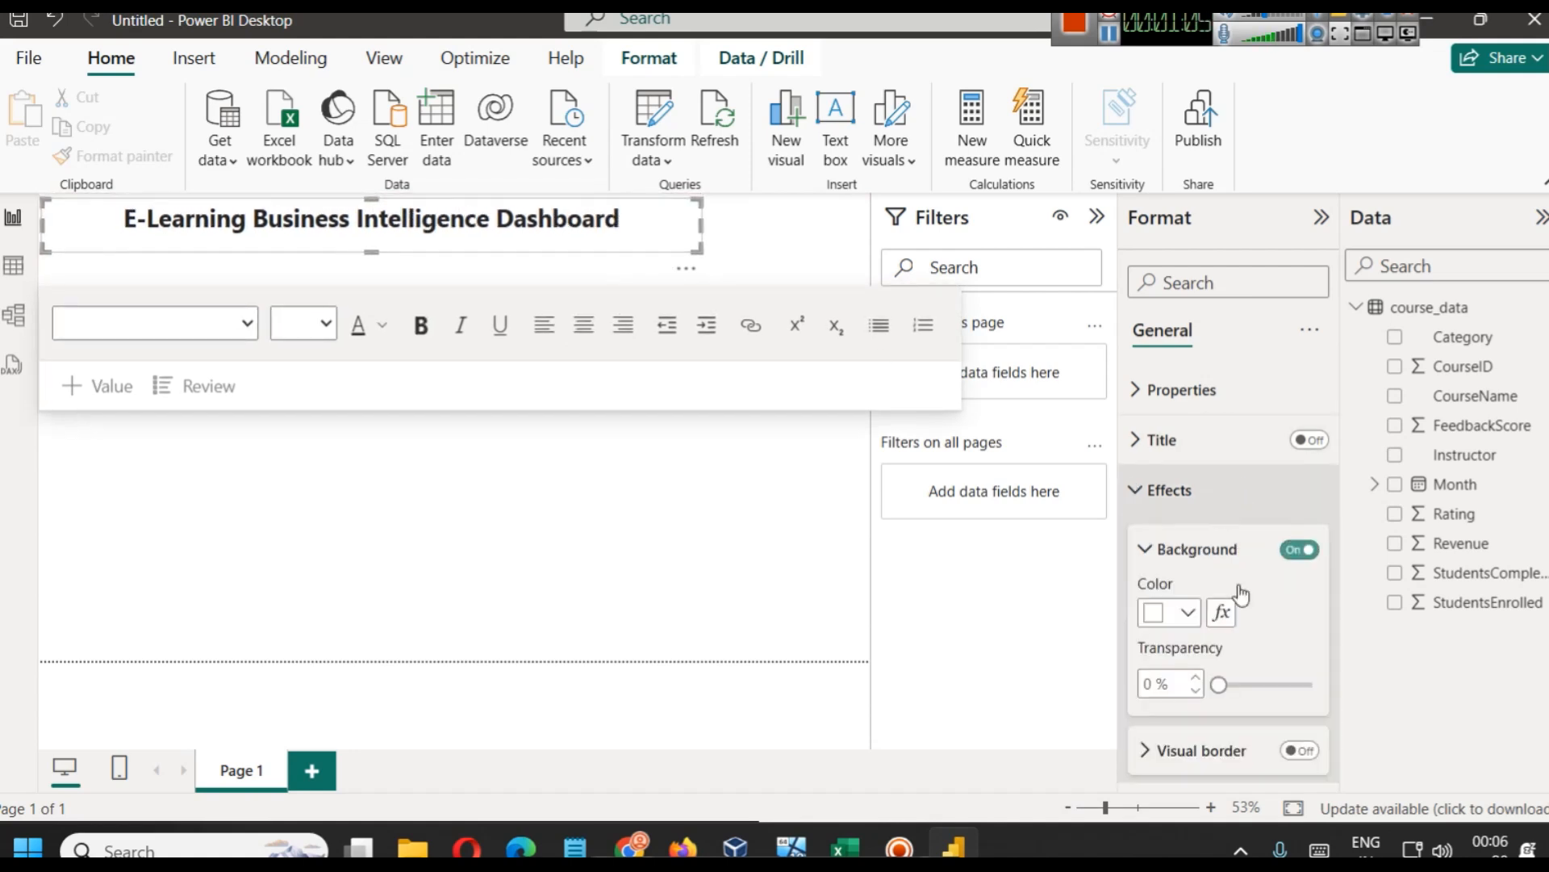
scroll(1219, 611, down, 3)
click(1300, 551)
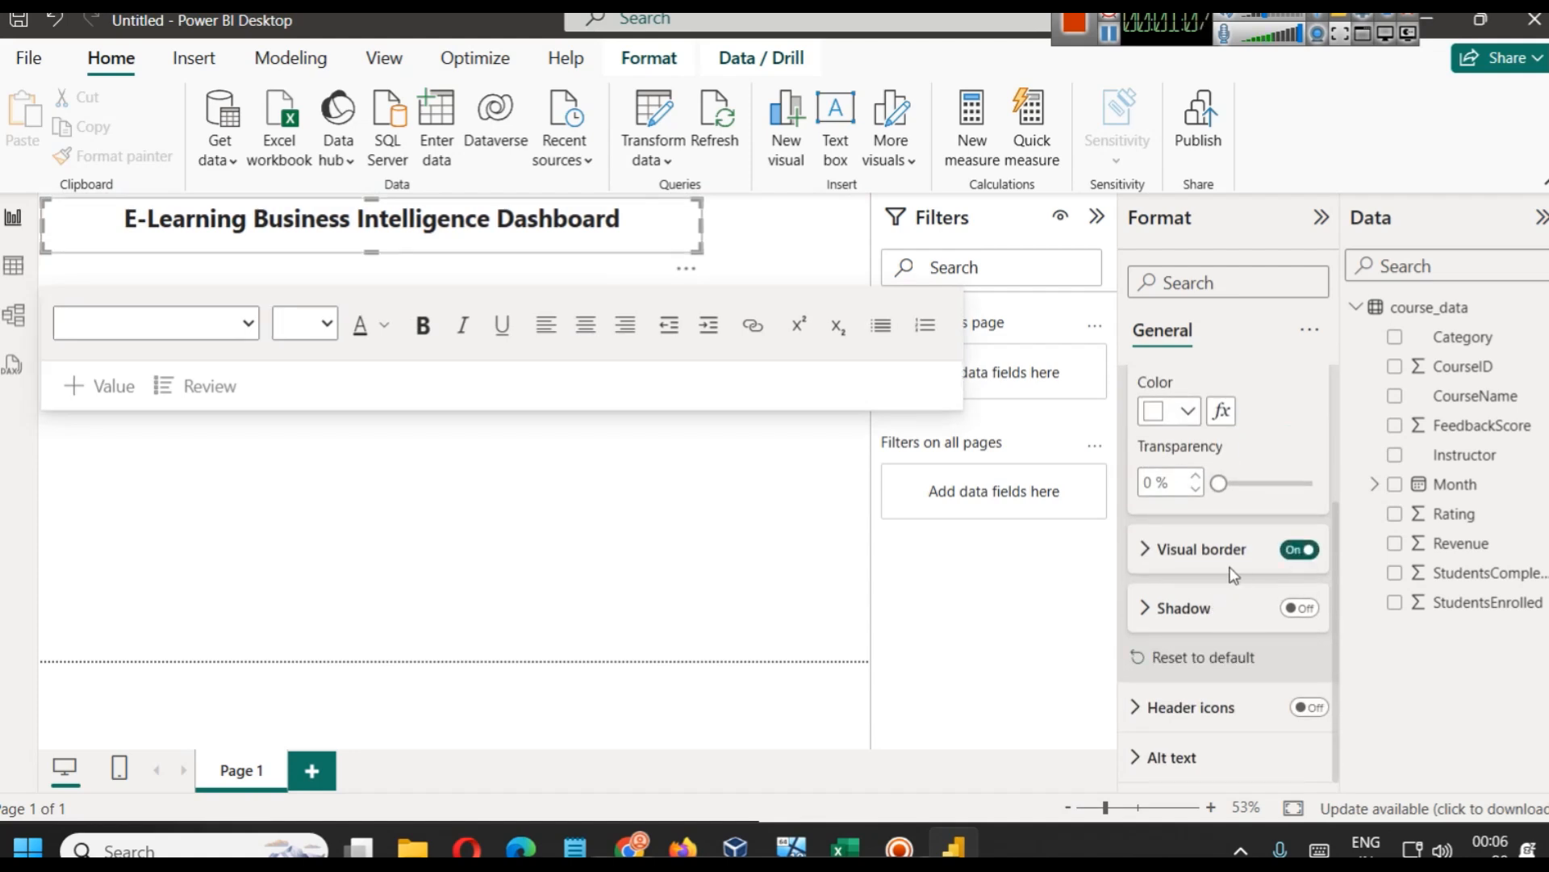
click(1215, 568)
scroll(1179, 670, down, 2)
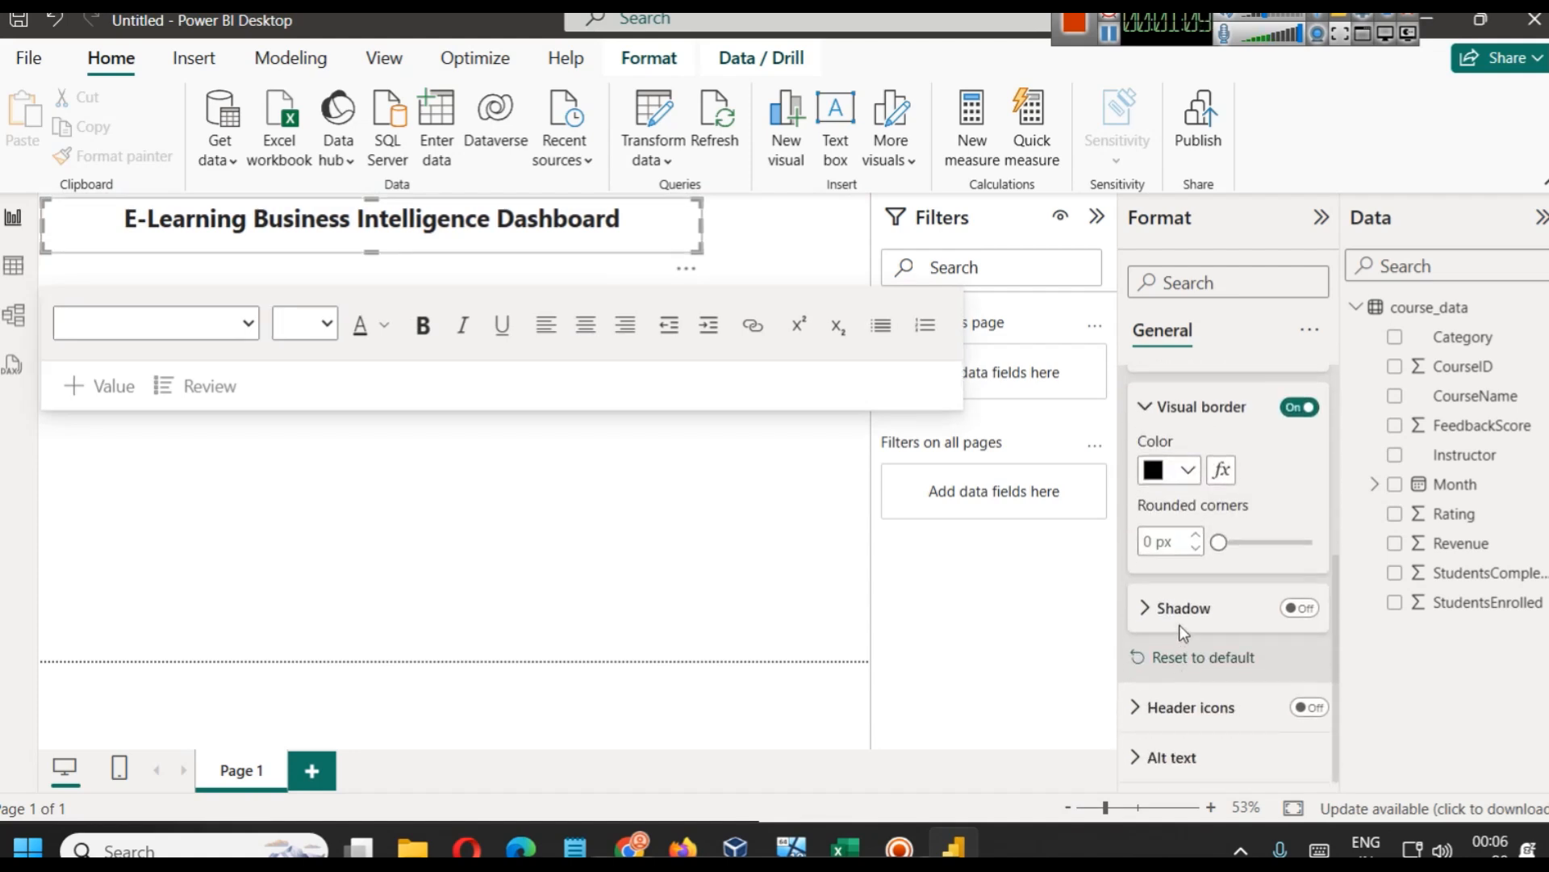
click(1162, 472)
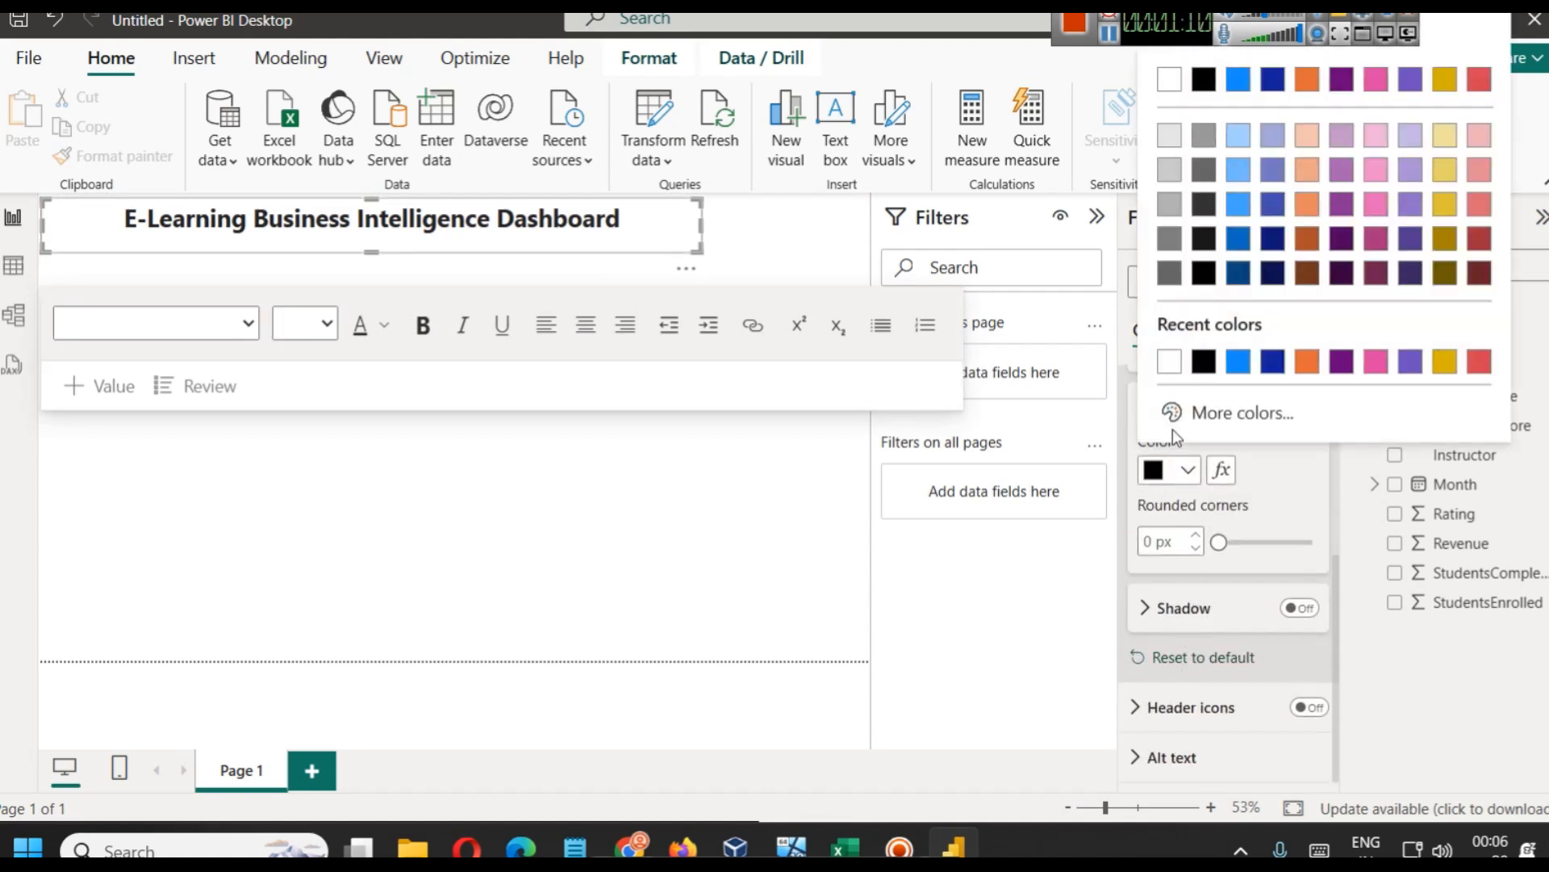
click(1241, 276)
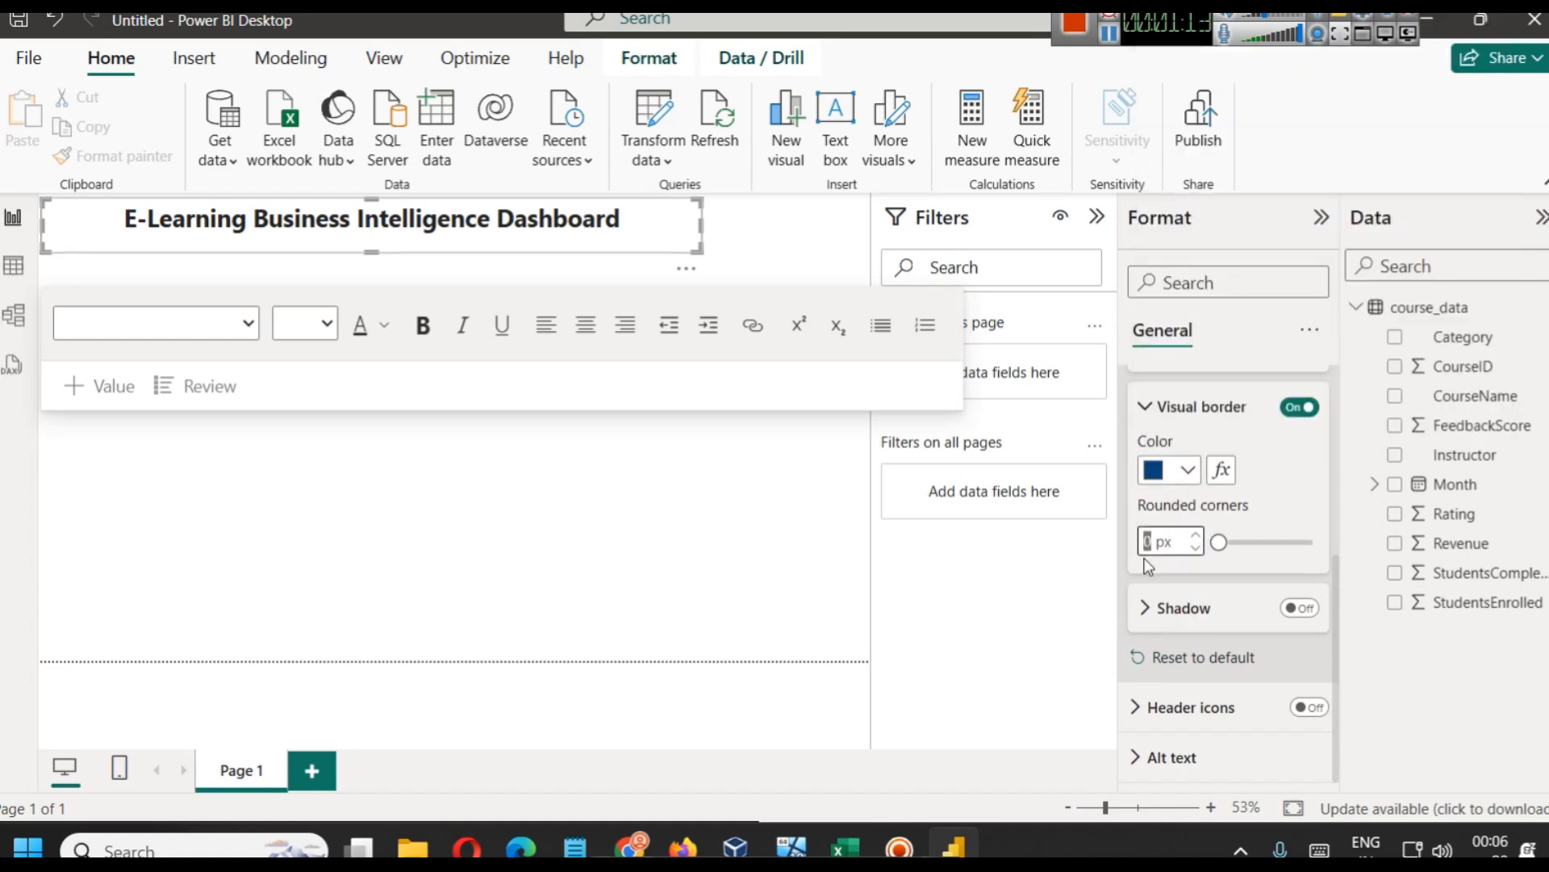
text(12)
click(1299, 608)
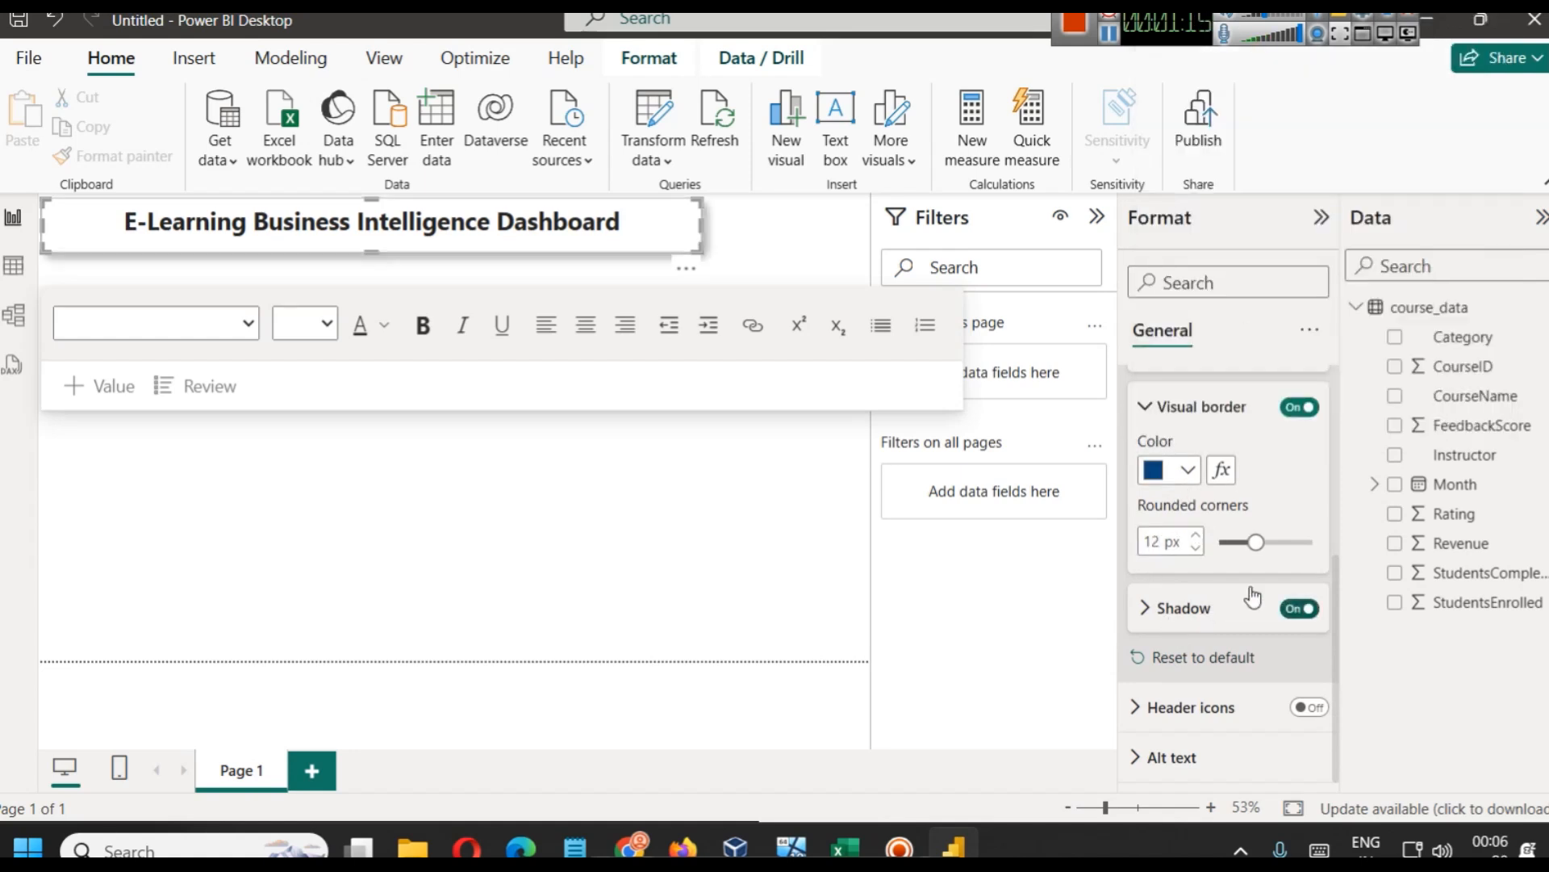
Color the dashboard title text dark blue to match the box border
click(476, 212)
triple_click(474, 214)
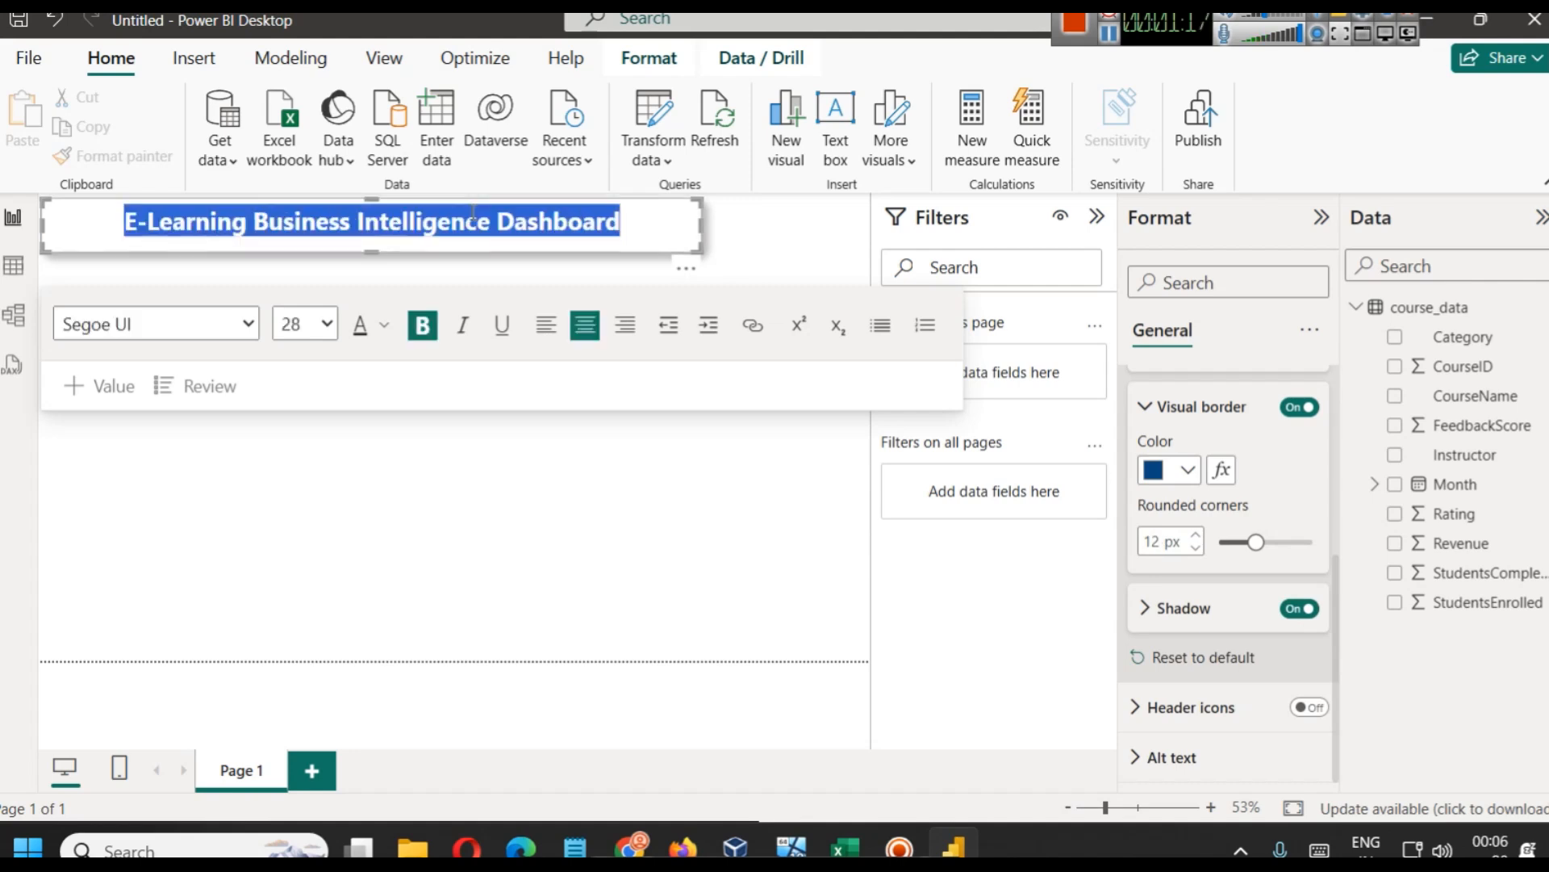
click(371, 330)
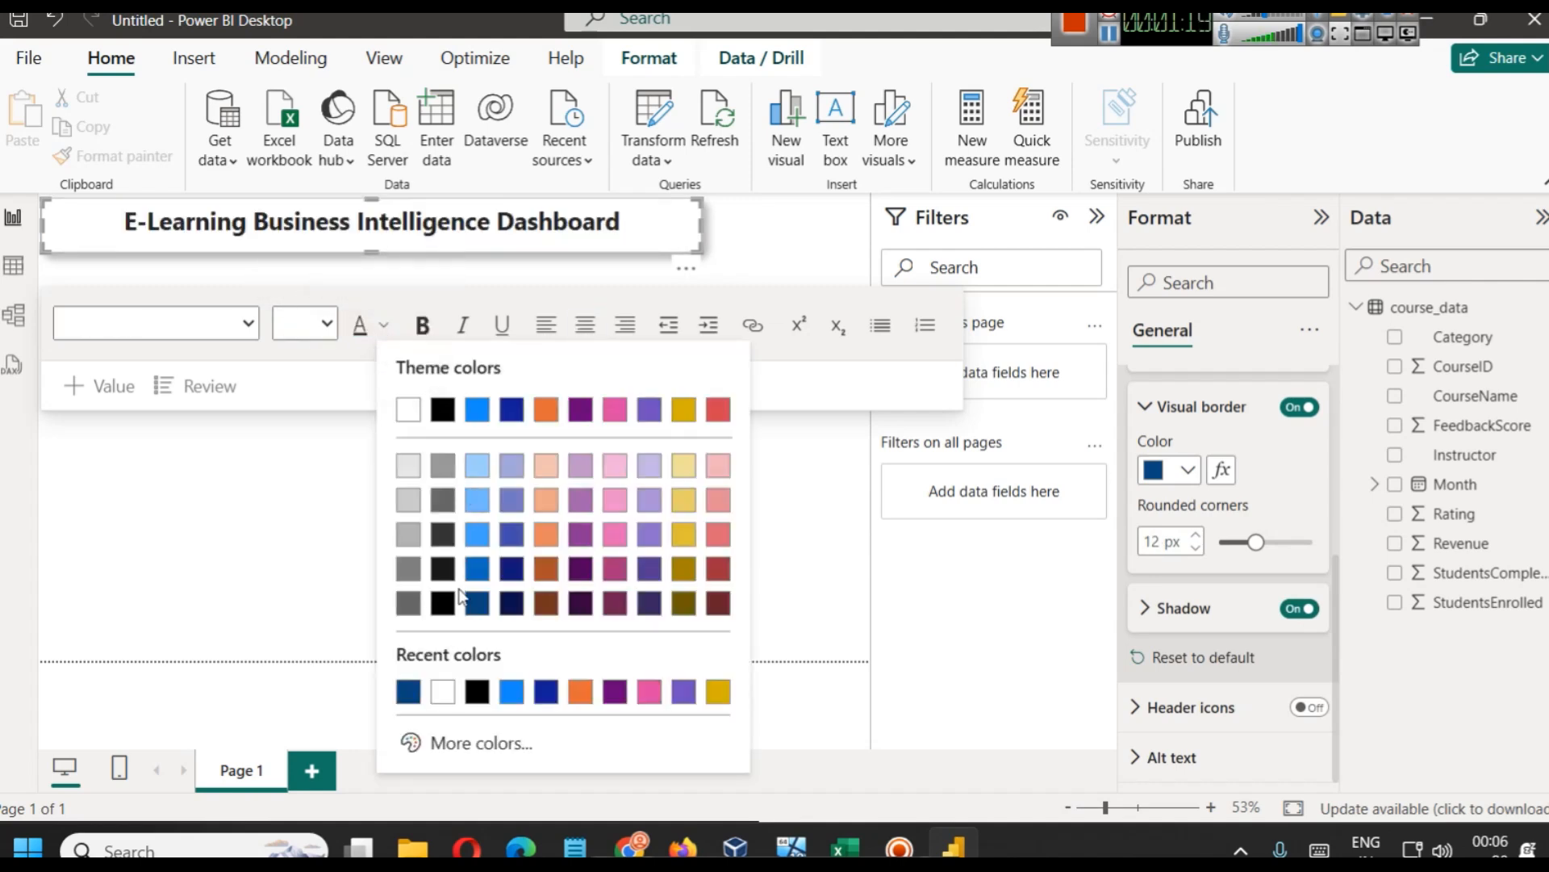
click(485, 611)
click(575, 278)
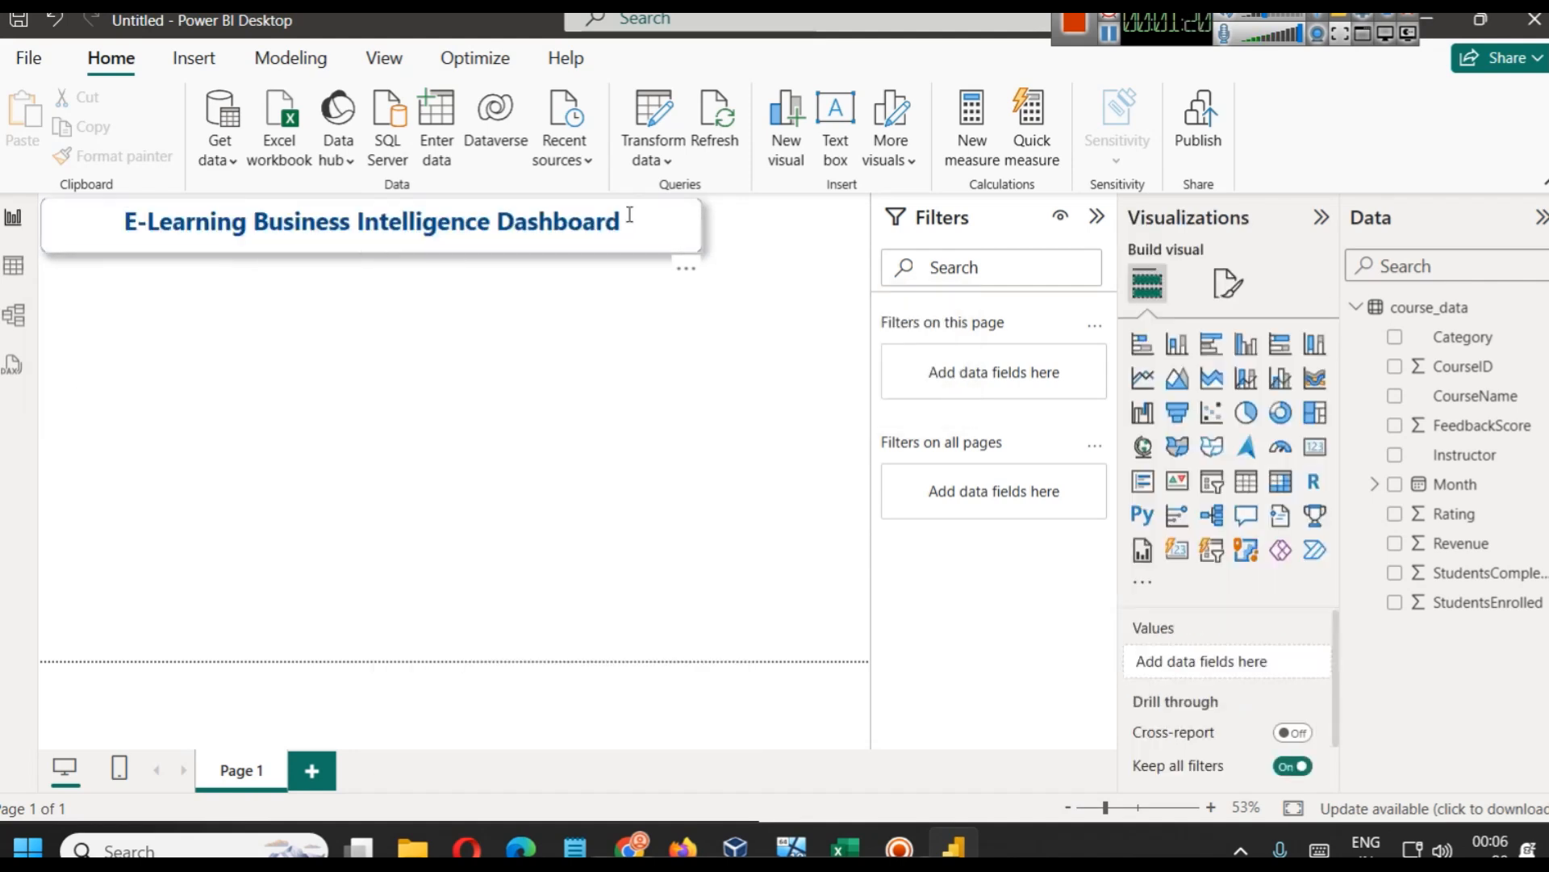
Shift the title box slightly and set its border's rounded corners to 0 px
click(564, 250)
drag(562, 251, 565, 254)
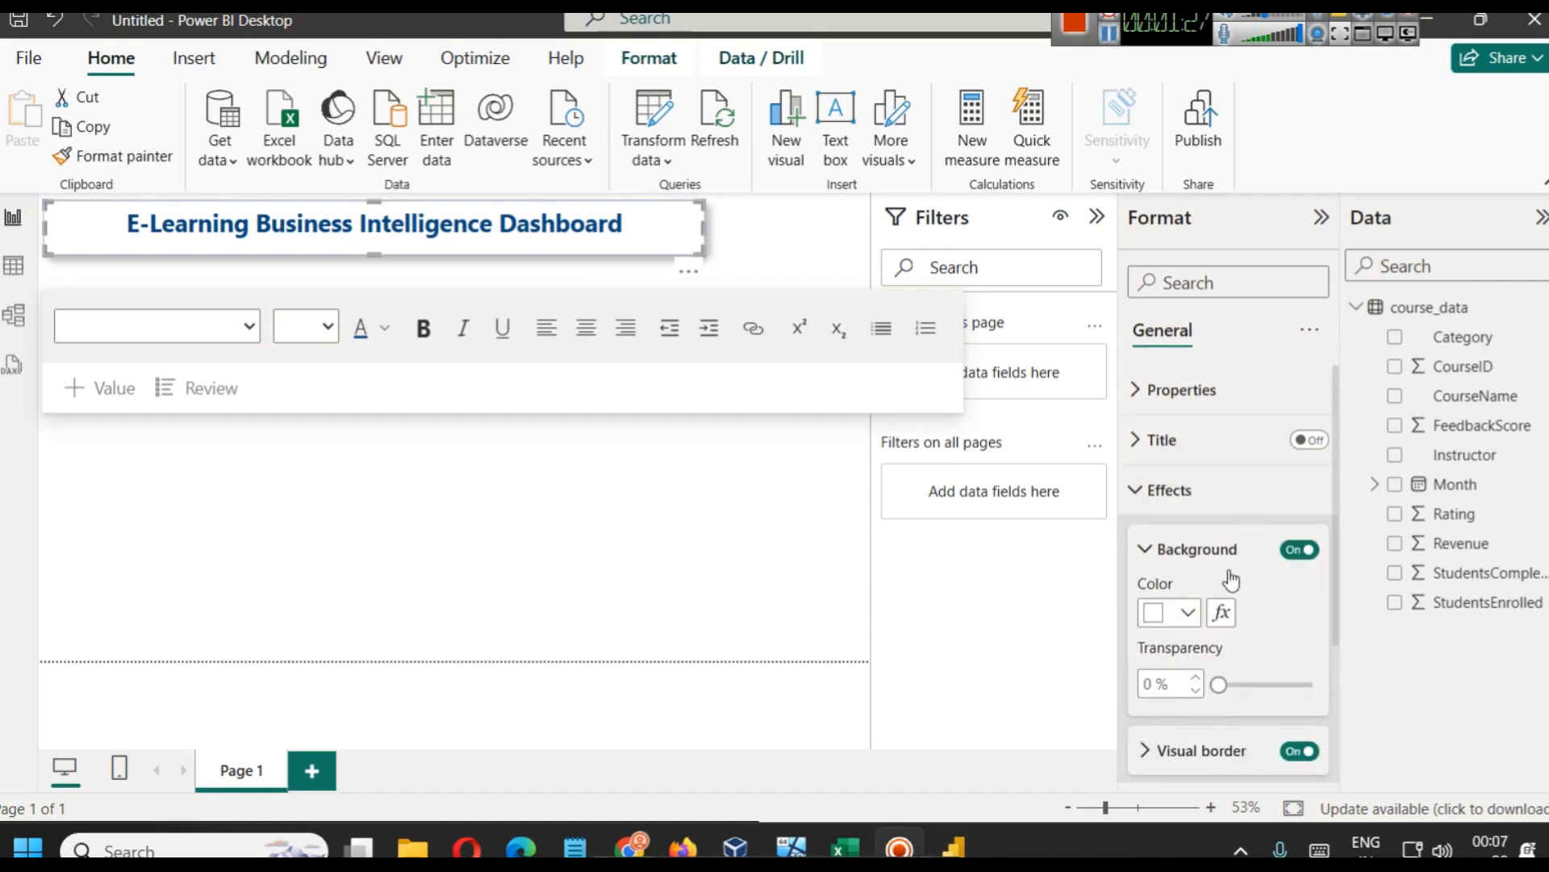
scroll(1228, 578, down, 2)
scroll(1208, 603, up, 1)
scroll(1219, 628, down, 2)
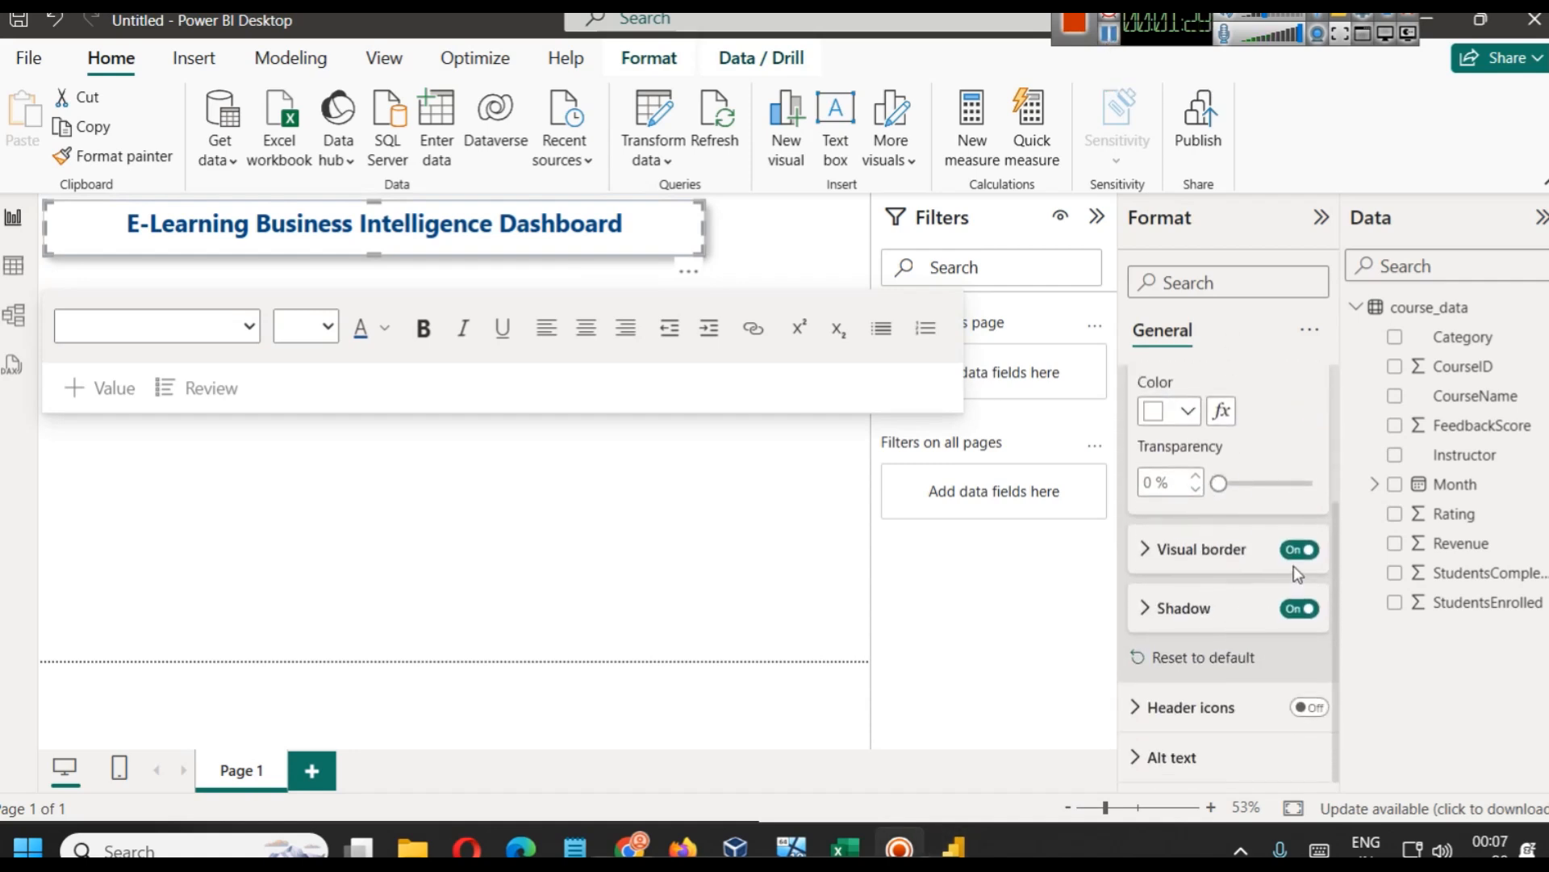
click(1194, 555)
click(1259, 549)
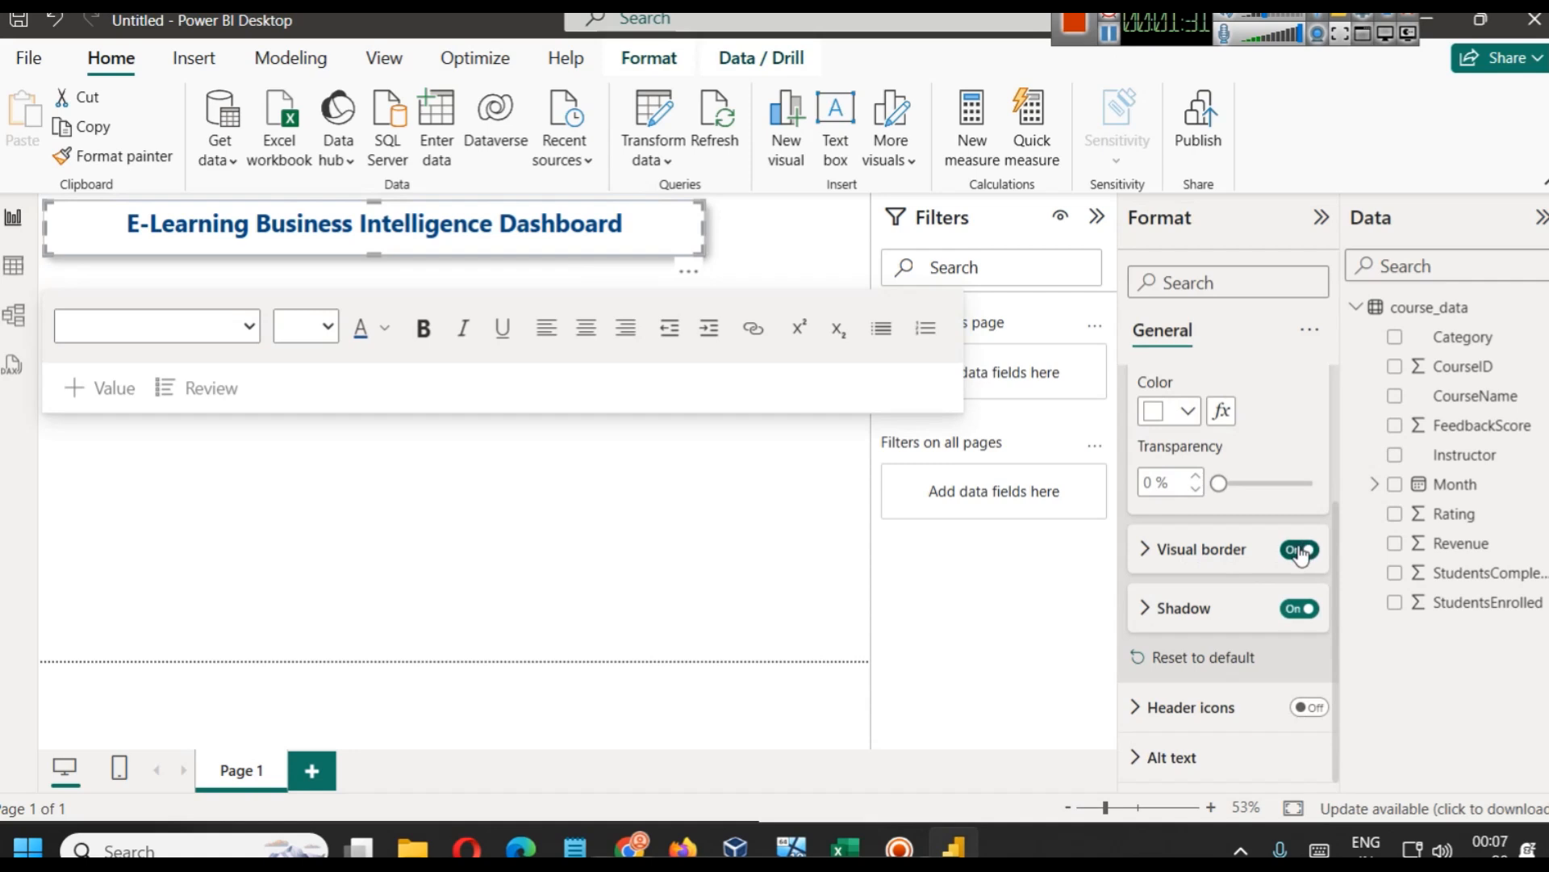
click(1223, 555)
double_click(1157, 682)
text(0)
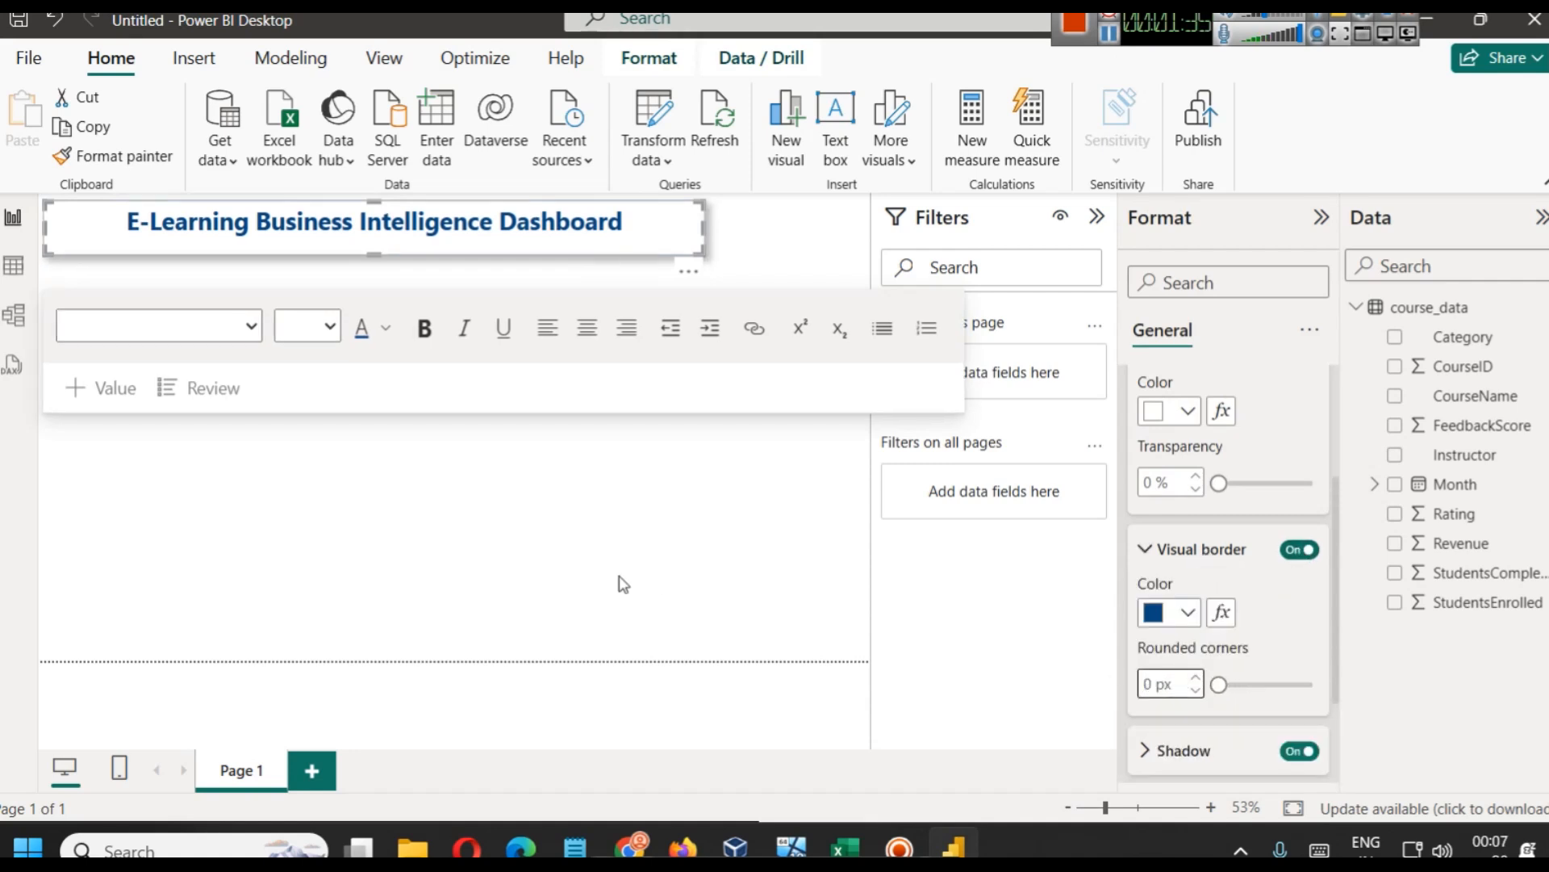
click(624, 584)
Collapse the Filters pane, then shorten the title box, move it to the page's upper-right corner and widen it leftward
click(1099, 218)
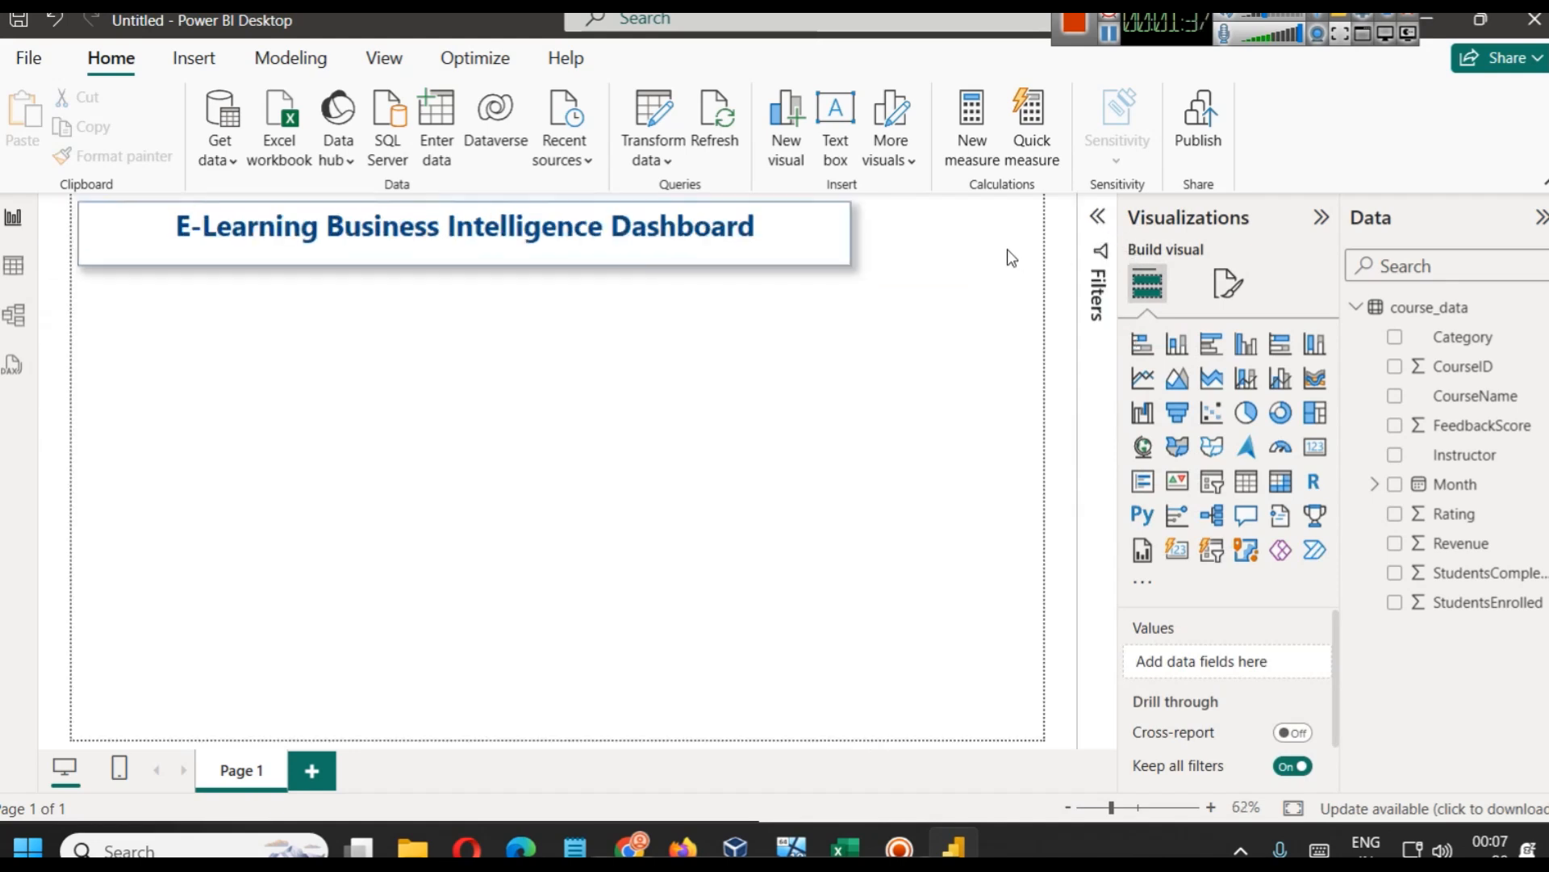
click(783, 263)
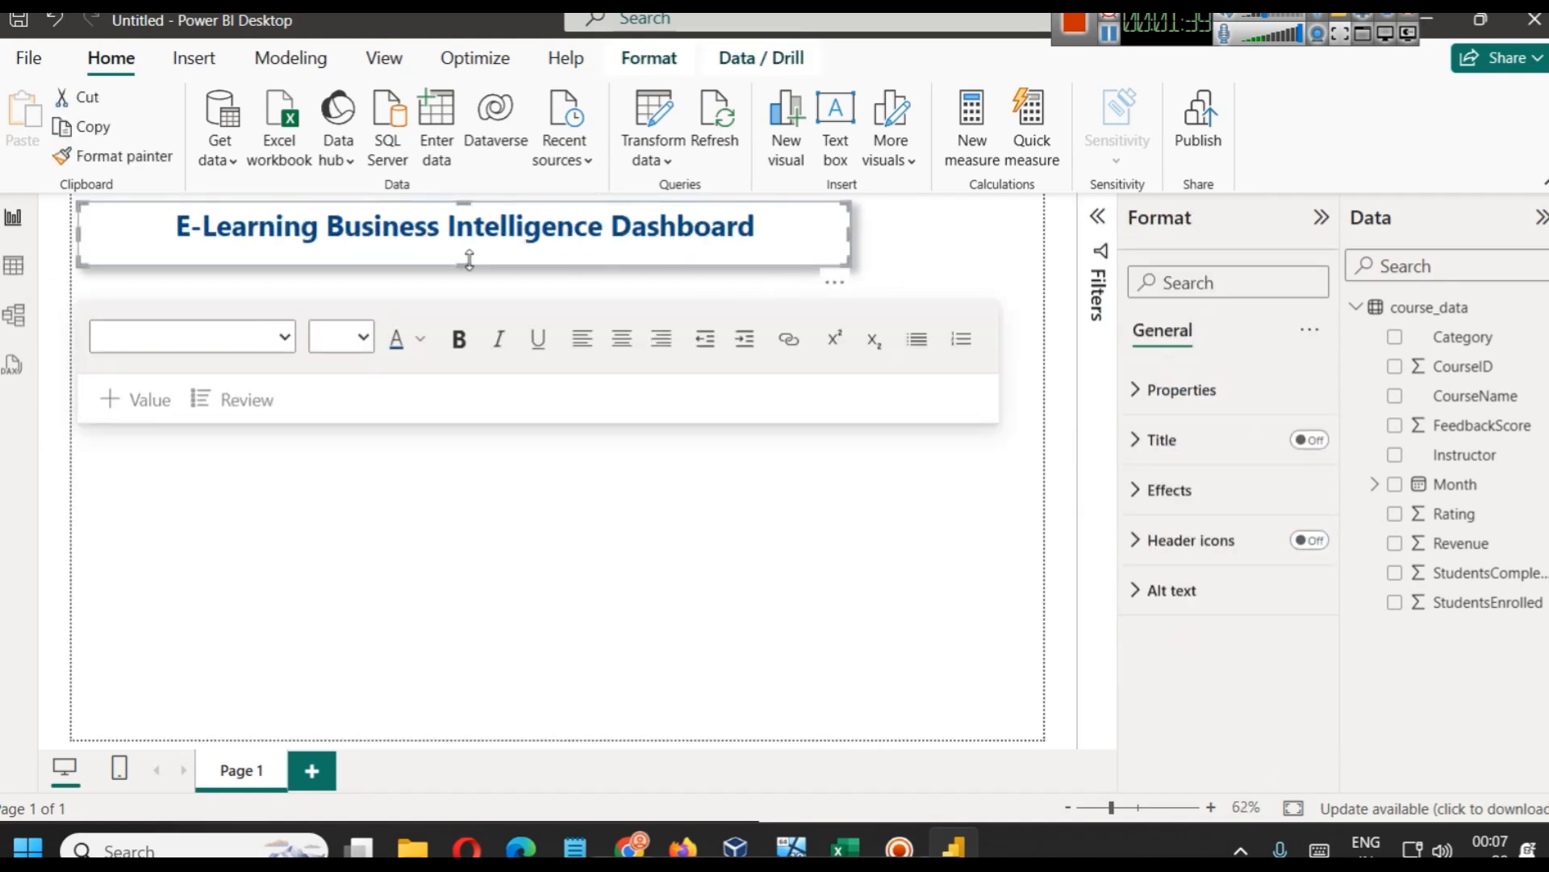
drag(466, 267, 468, 256)
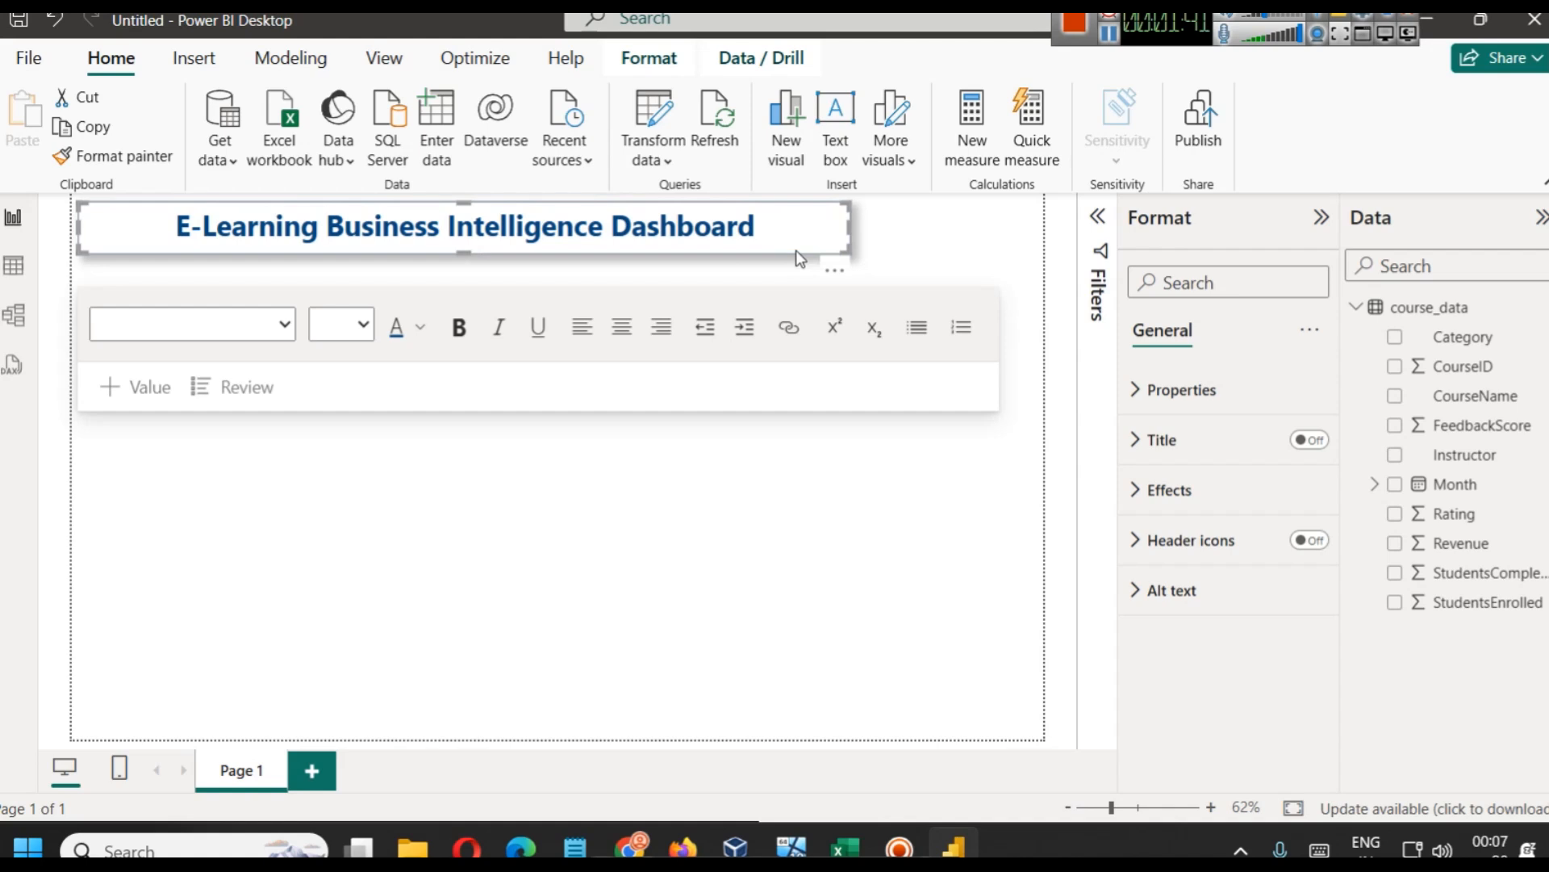
drag(798, 253, 1009, 253)
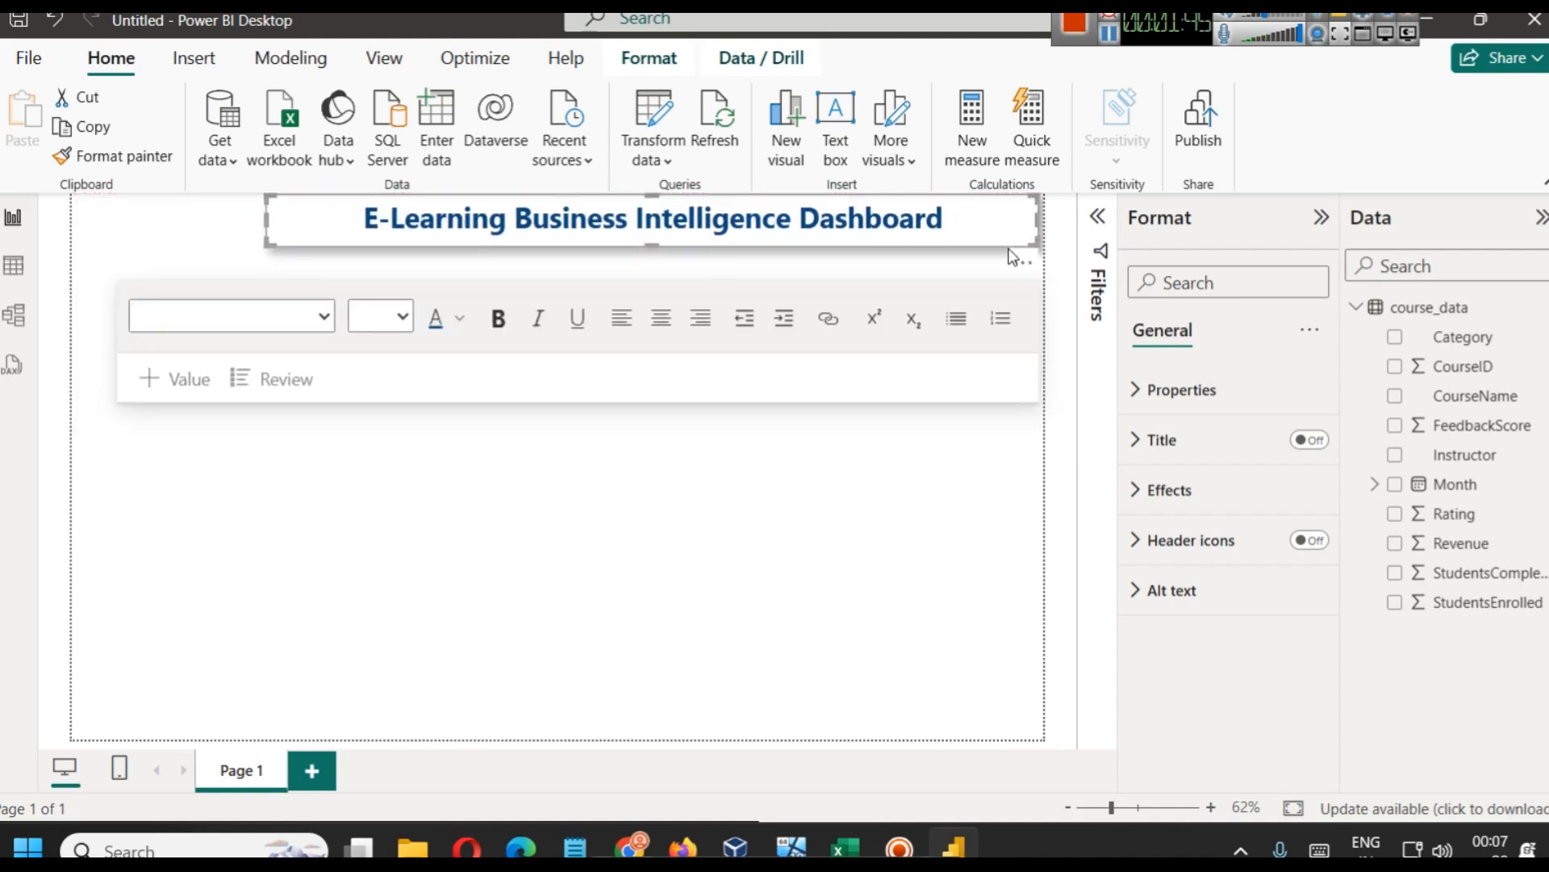
drag(266, 216, 230, 213)
click(1109, 34)
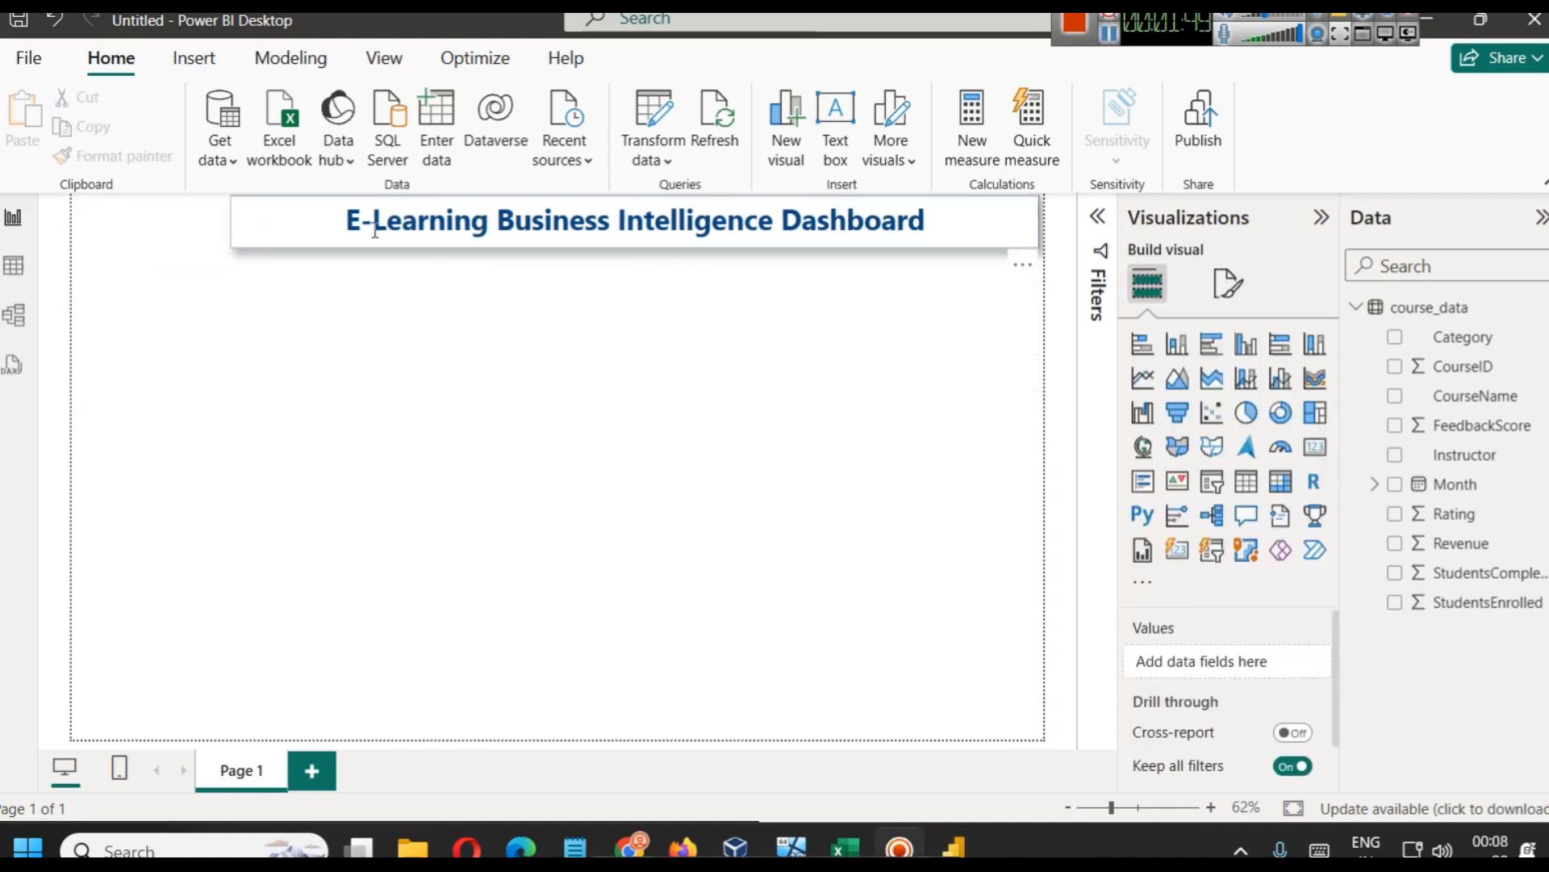
Insert a laptop emoji before the dashboard title text and set its font size to 24
click(334, 226)
drag(353, 230, 332, 226)
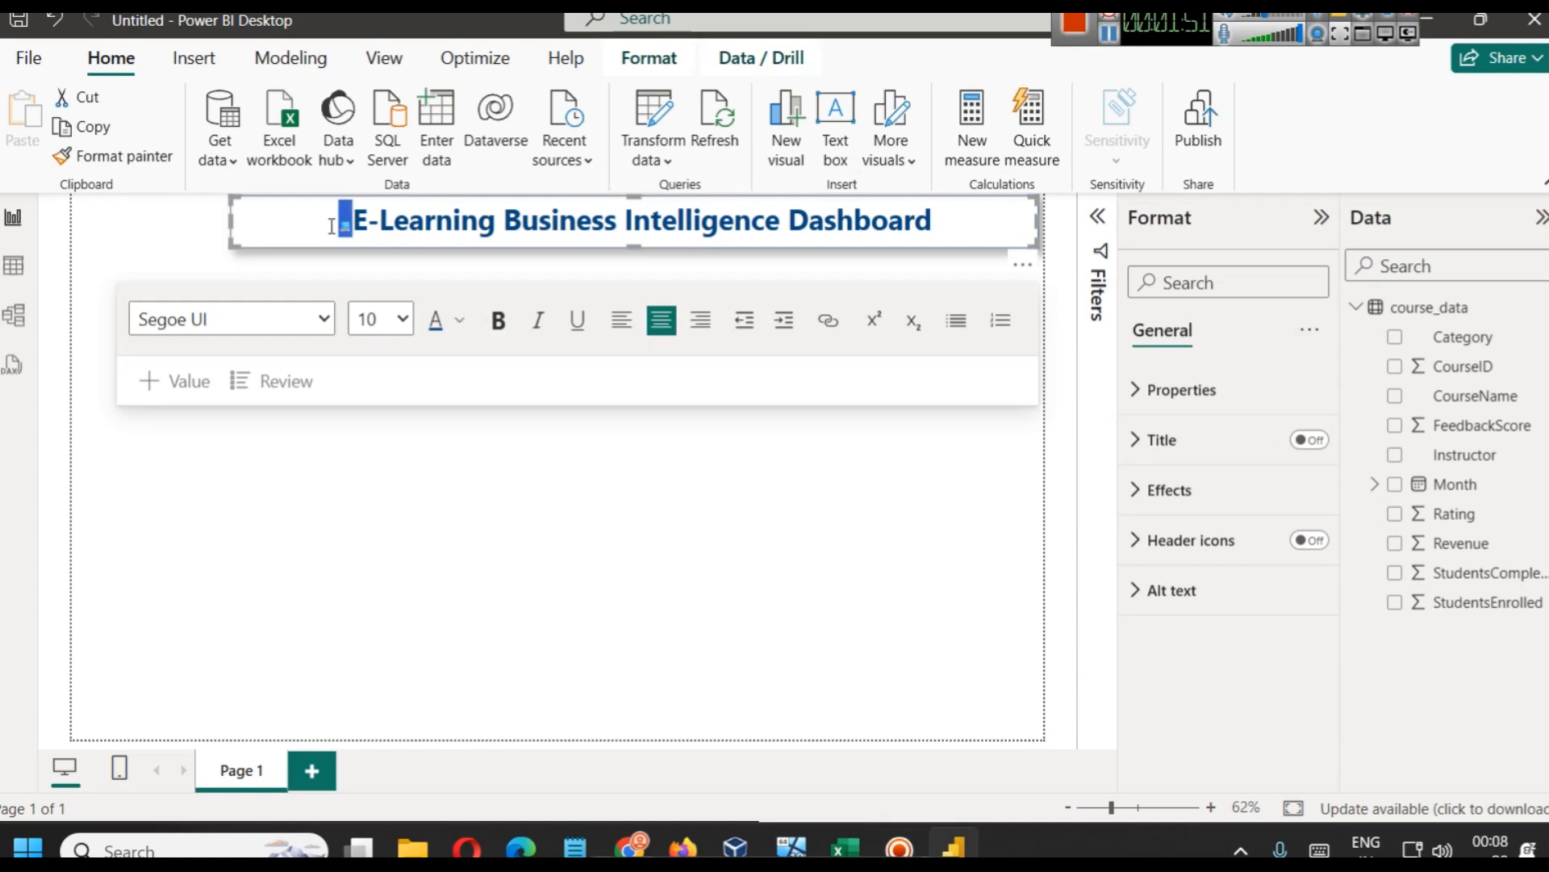
click(401, 320)
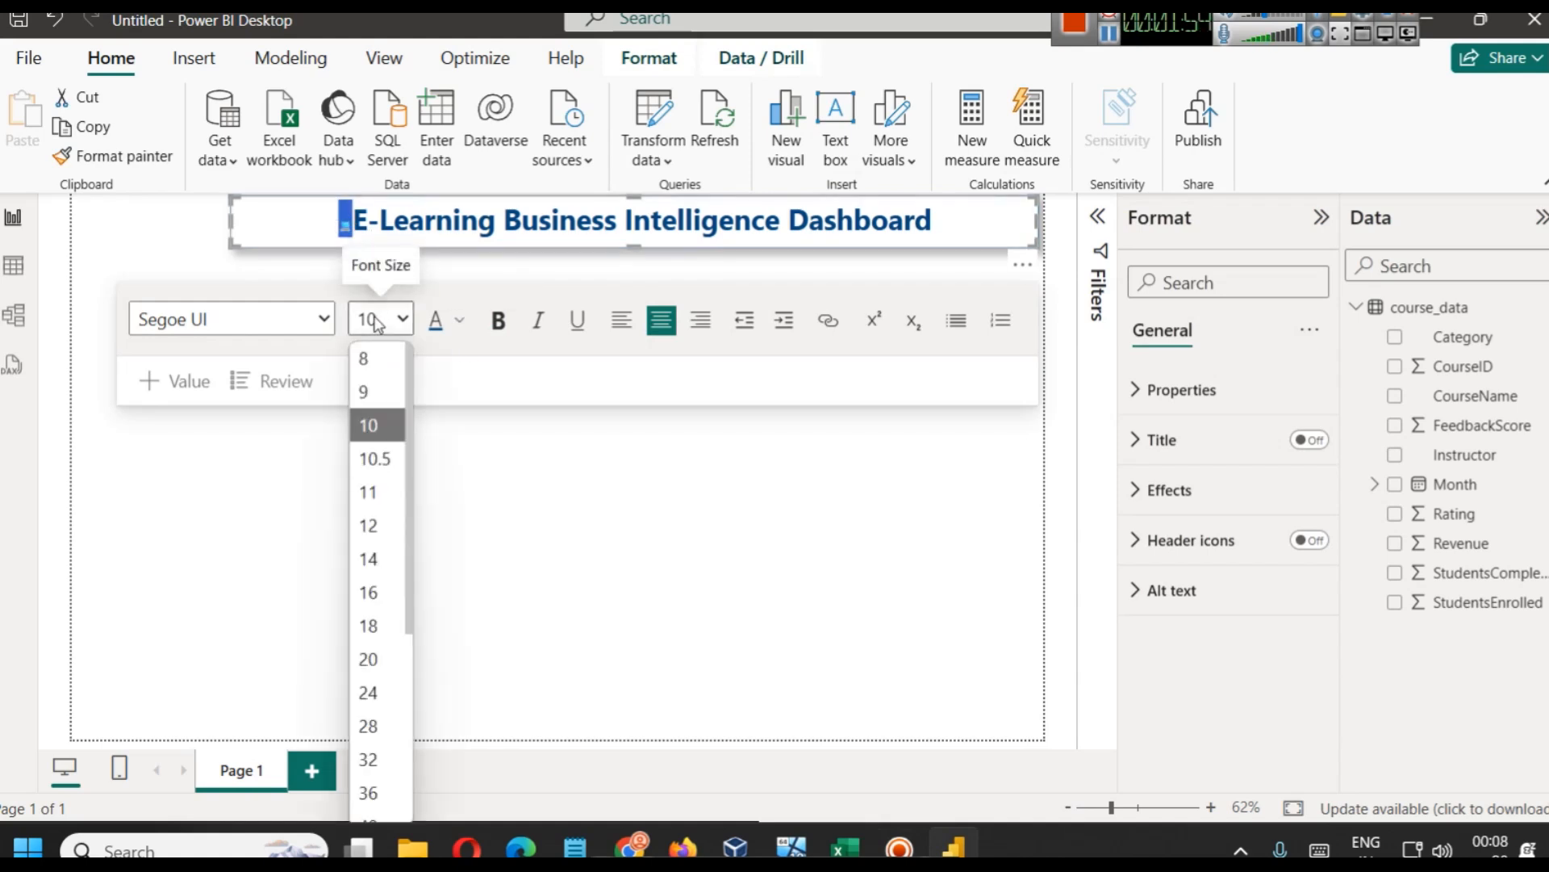
click(374, 696)
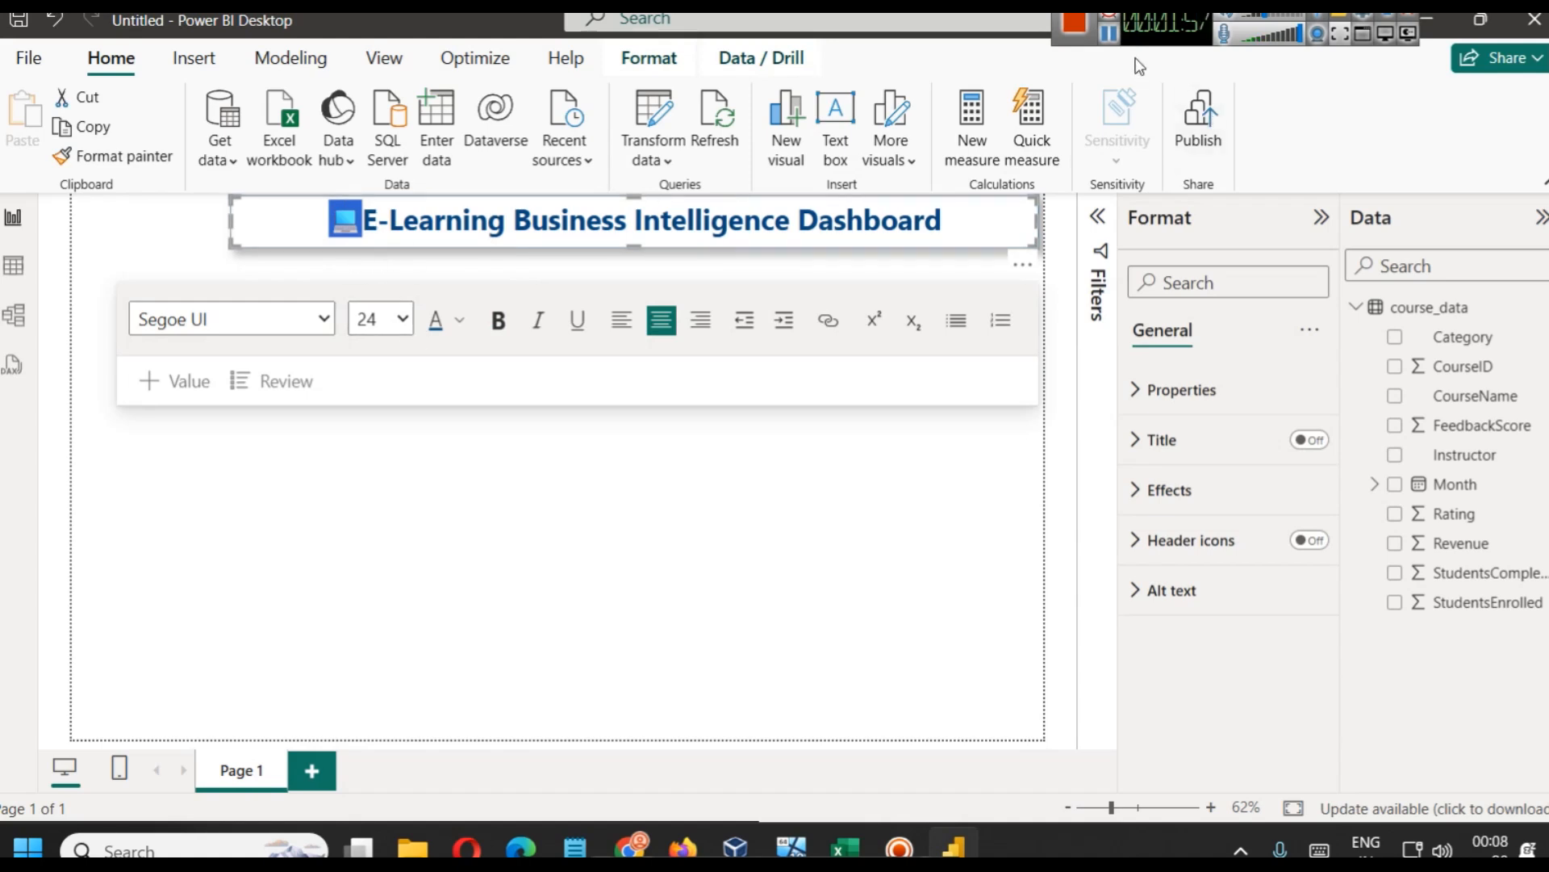
Insert a rectangle shape and size it as a full-height sidebar along the page's left edge, reaching the title box
click(1109, 34)
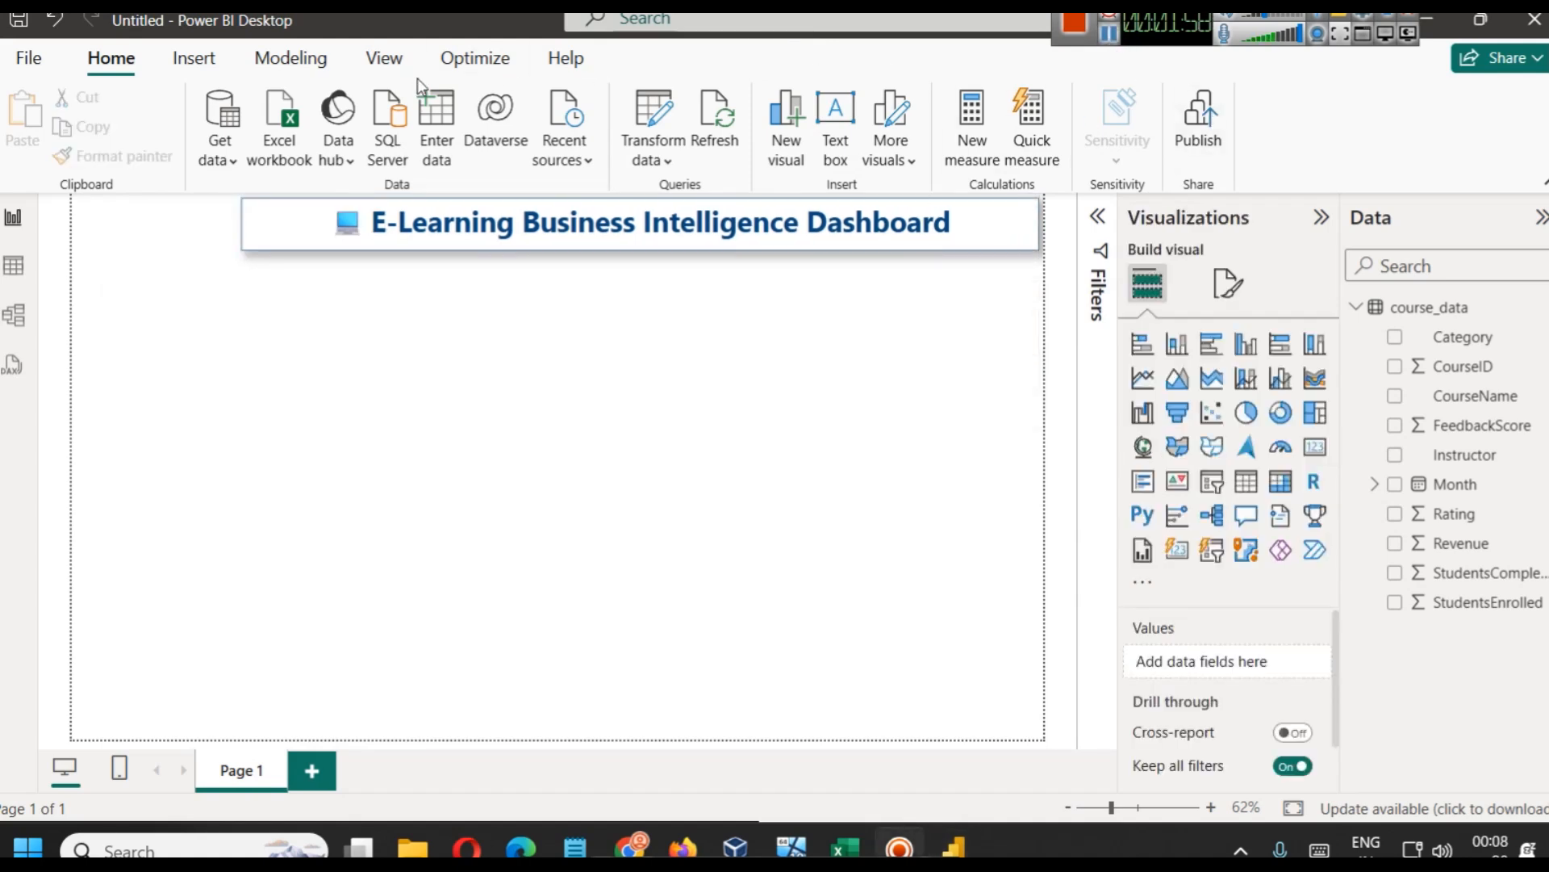
click(194, 57)
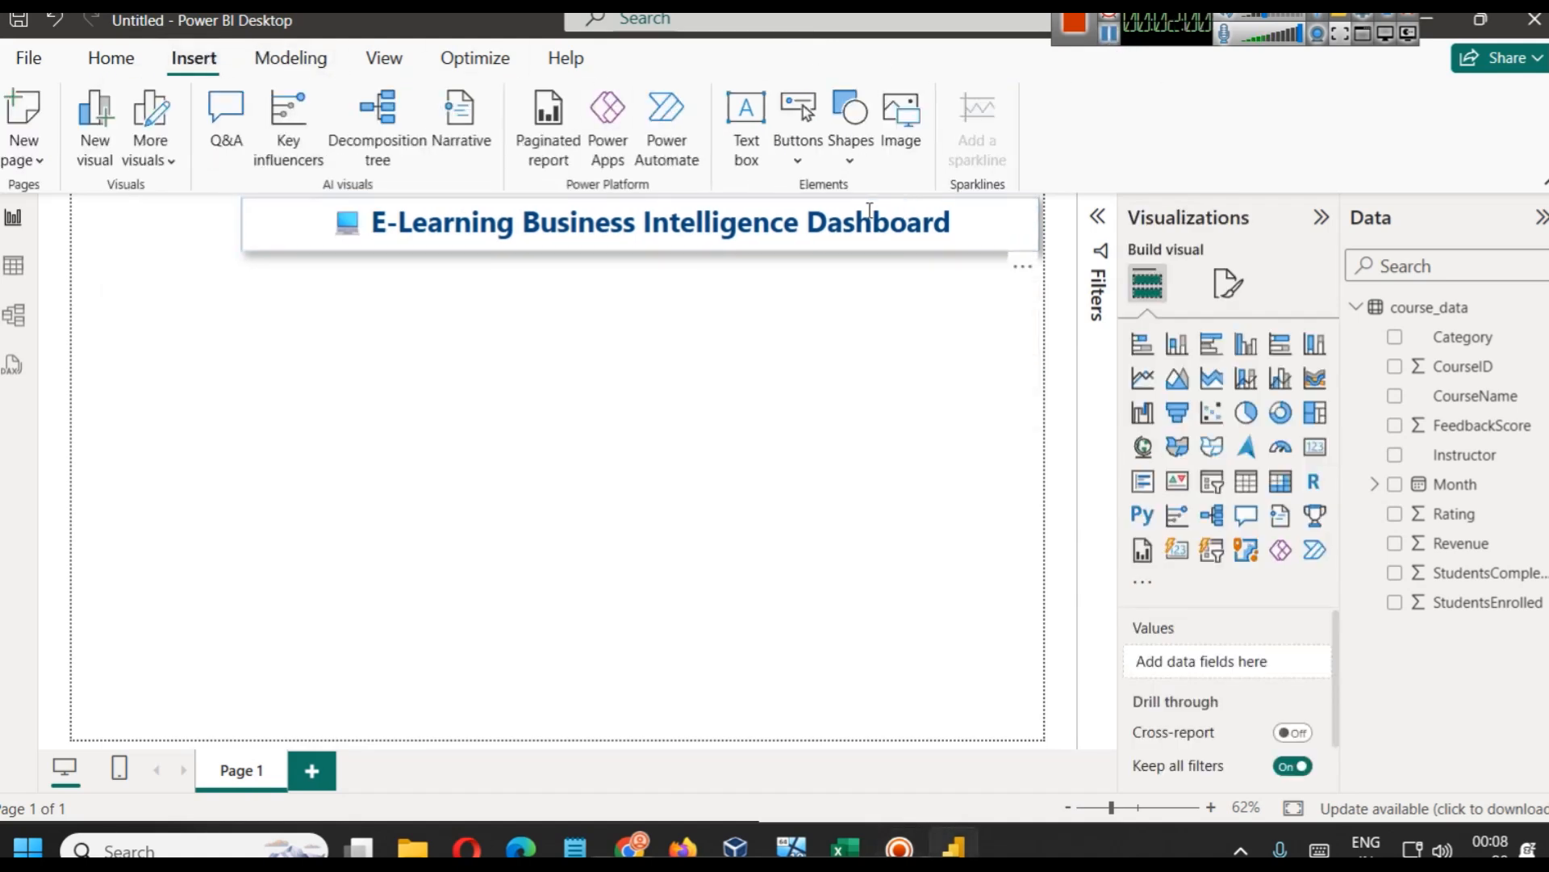
click(858, 161)
click(871, 242)
drag(308, 411, 191, 246)
drag(297, 306, 240, 307)
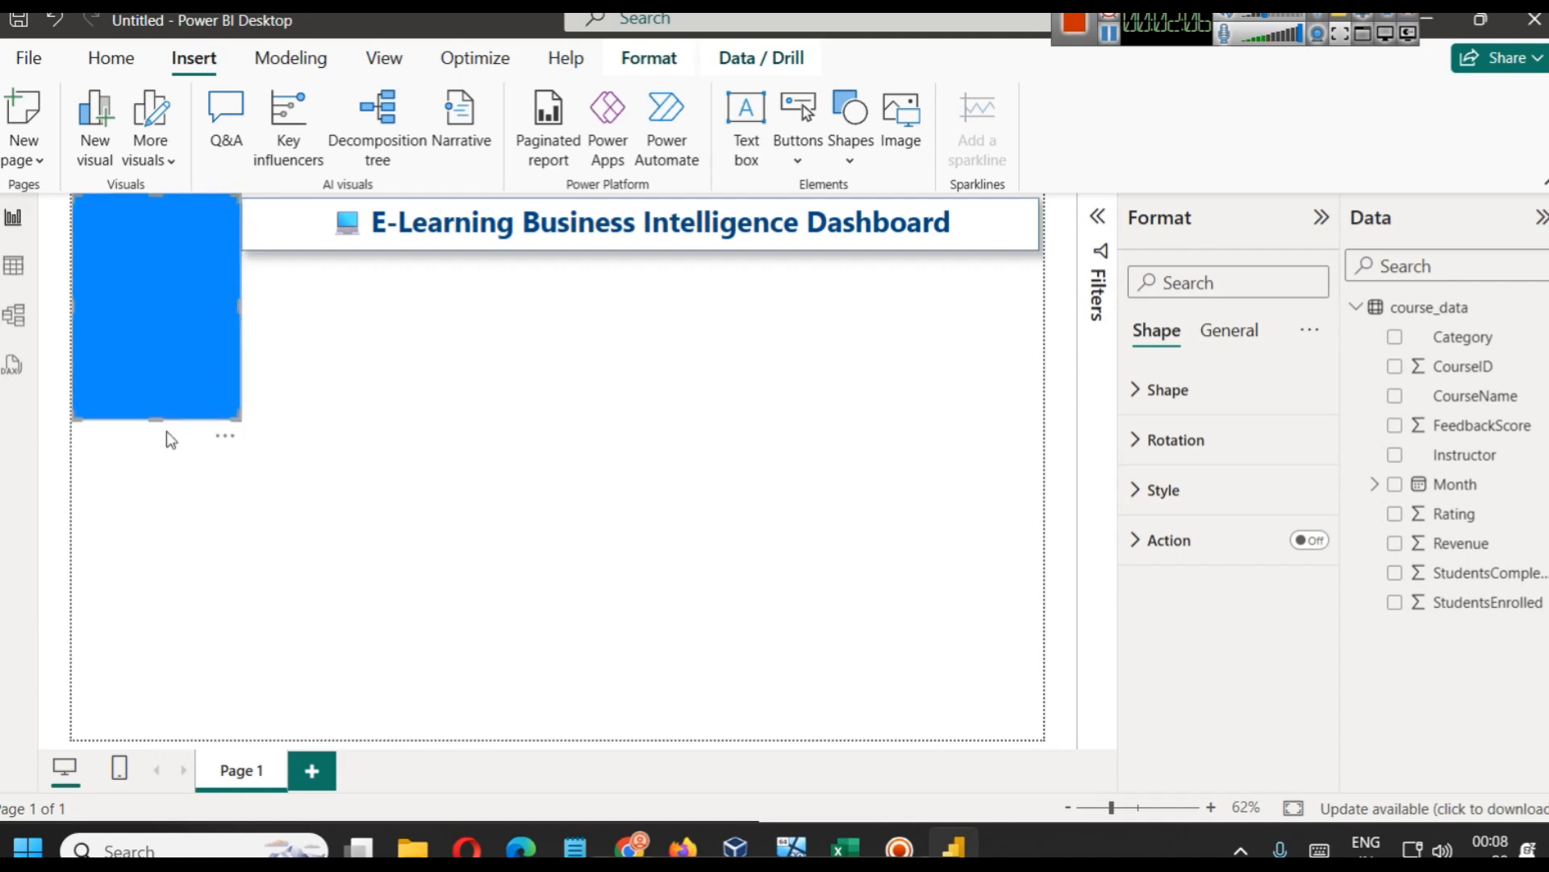
drag(158, 420, 158, 736)
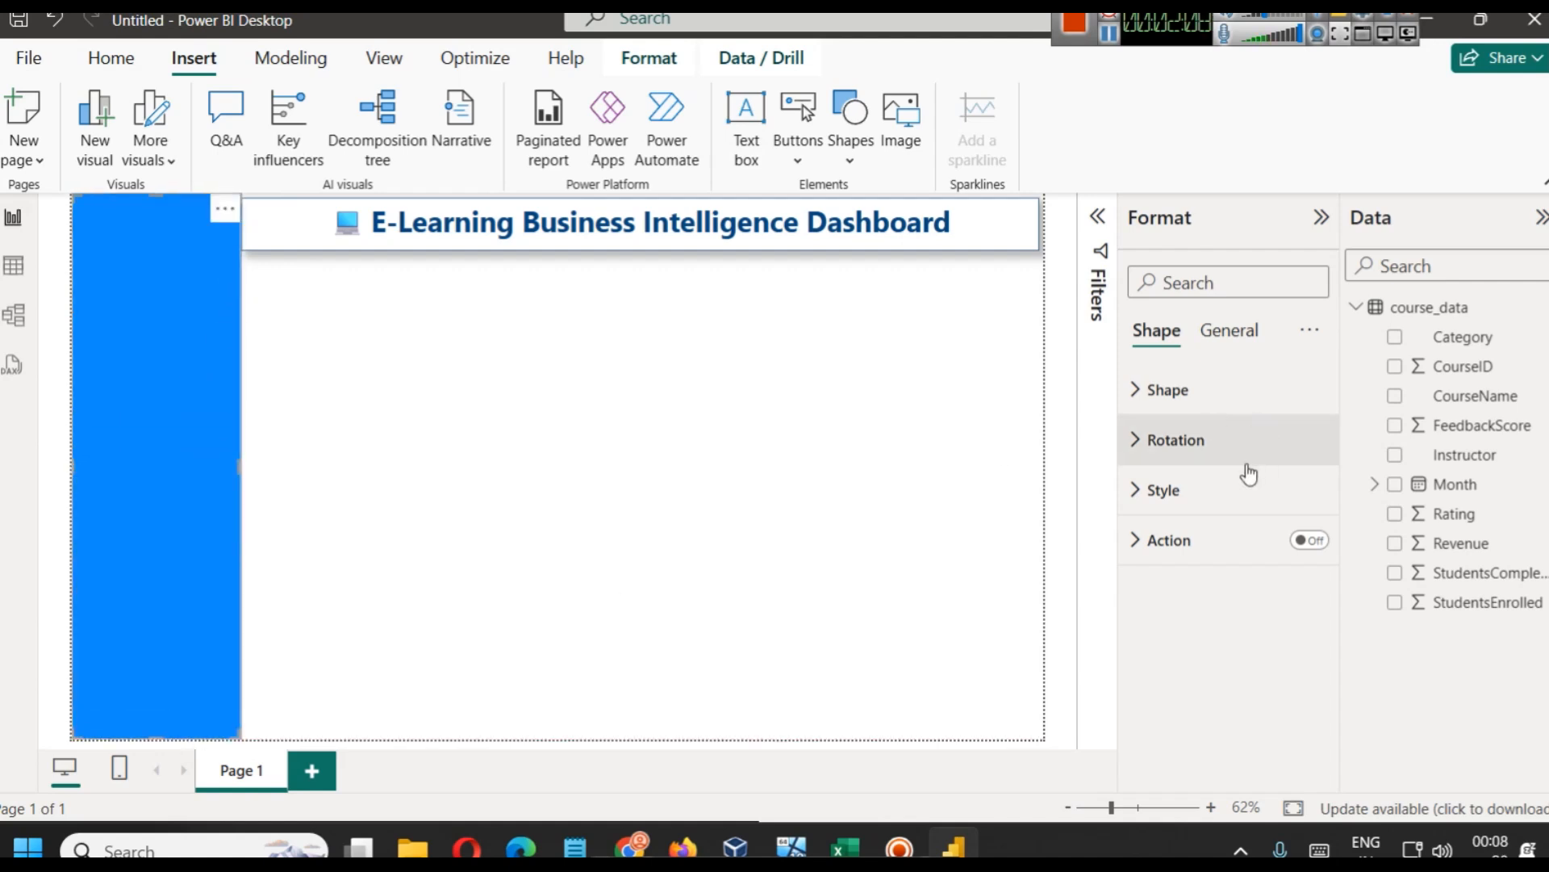
Fill the sidebar rectangle with the same dark blue as the dashboard title
click(1241, 493)
click(1186, 613)
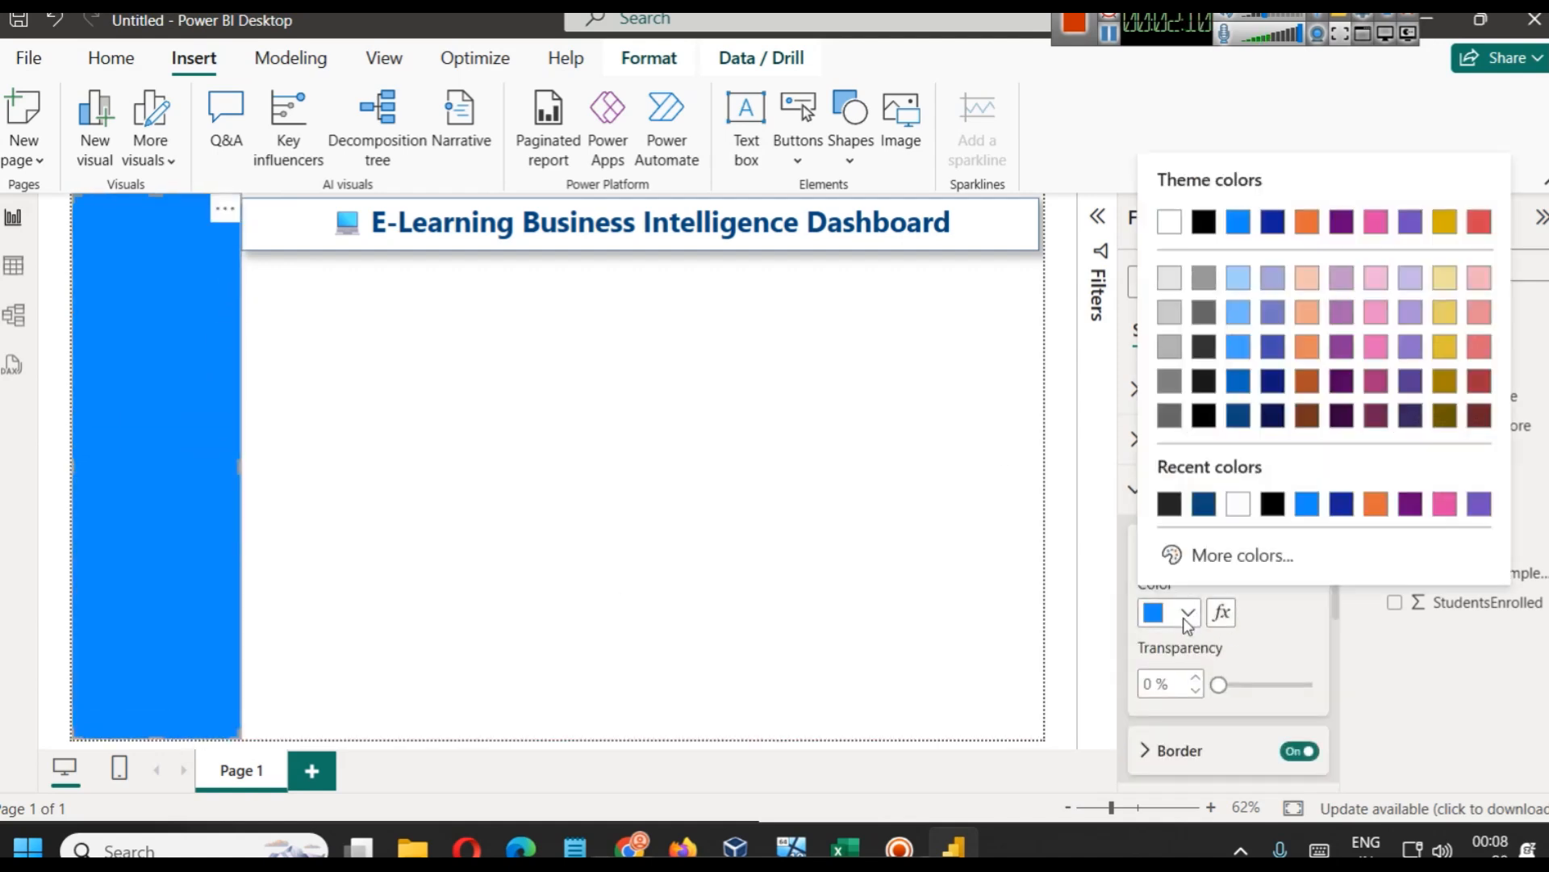
click(1204, 504)
click(552, 446)
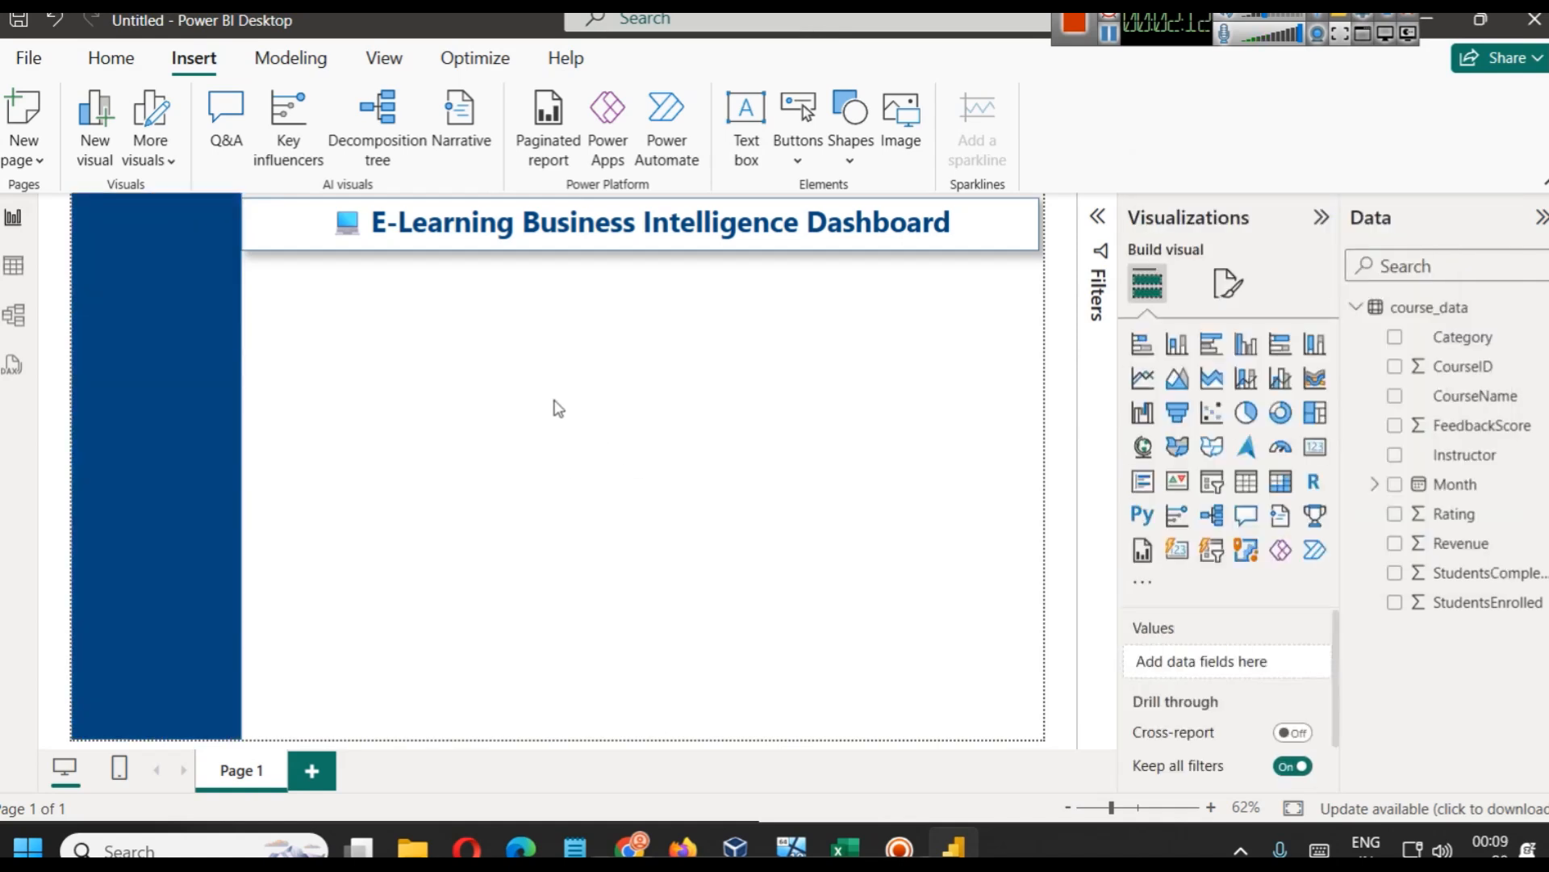
Nudge the title box slightly up to the page's upper edge
click(181, 229)
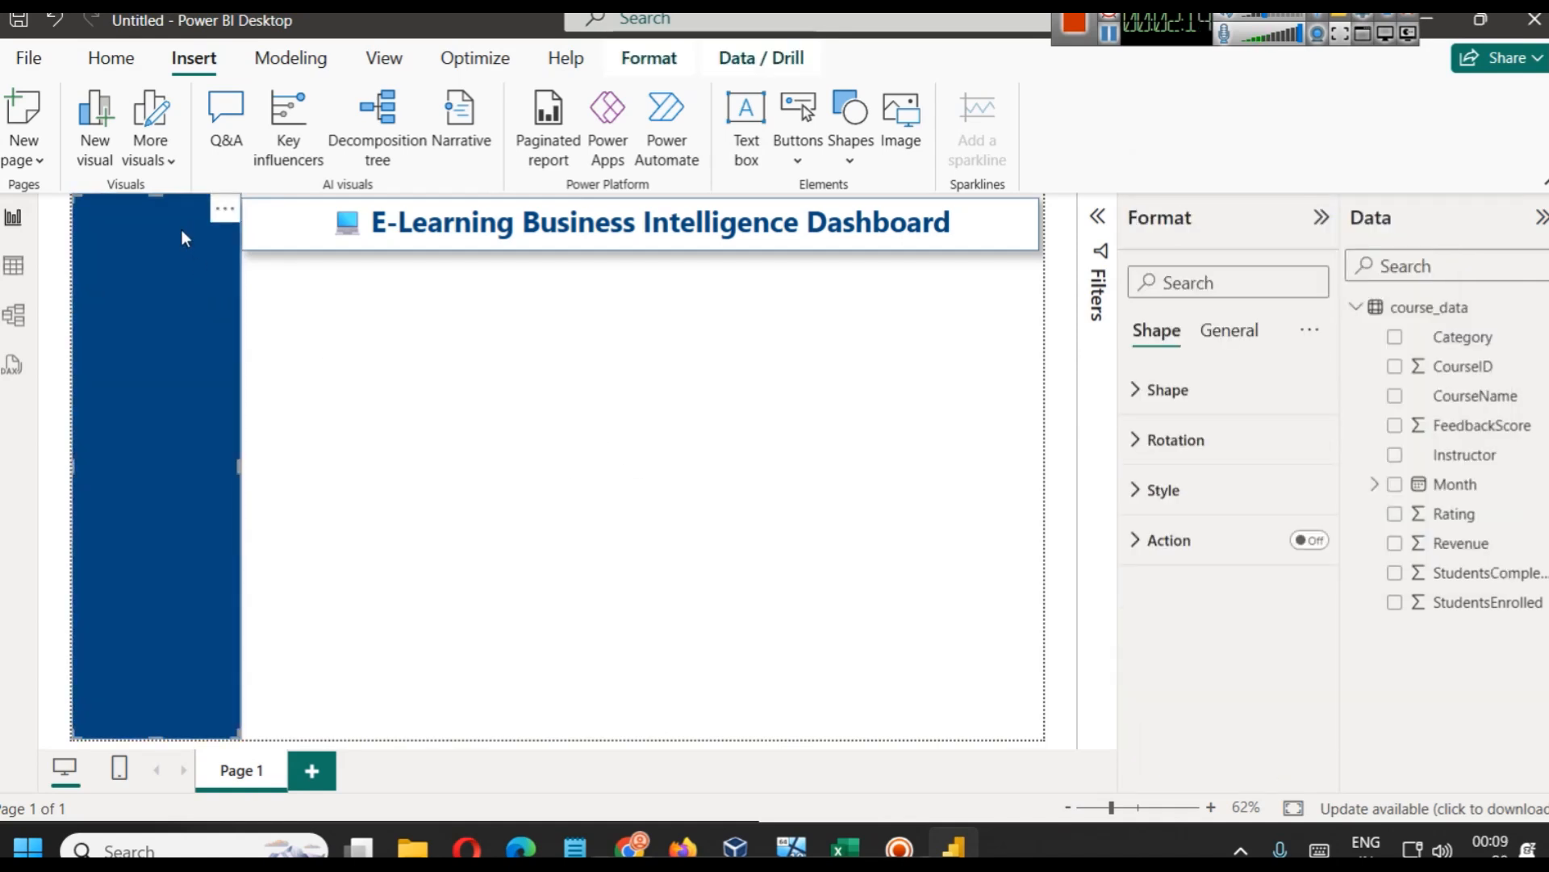
click(467, 380)
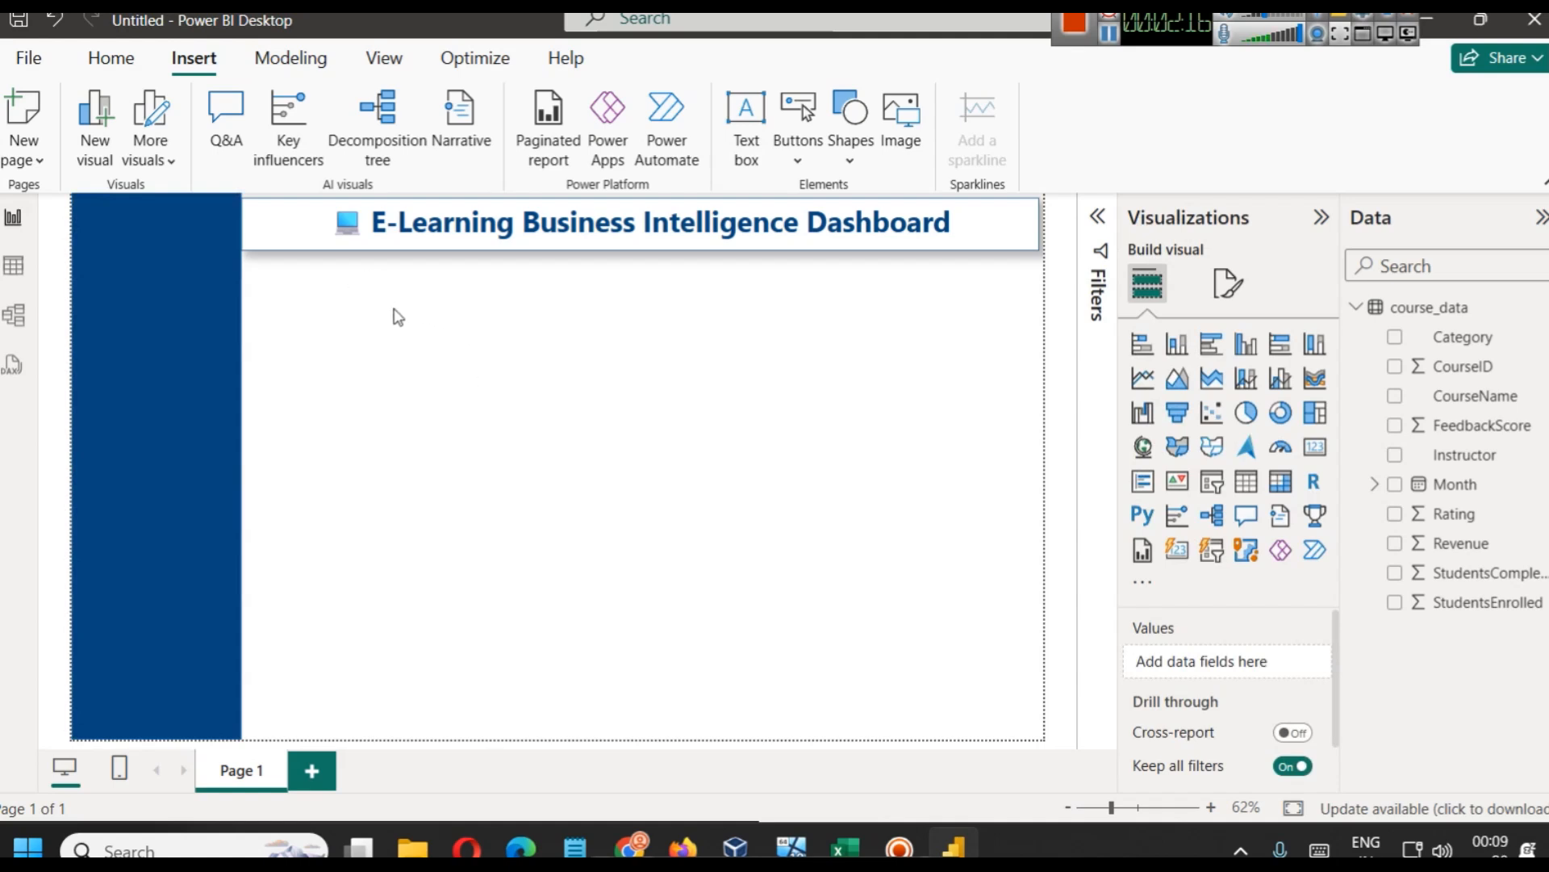
click(293, 208)
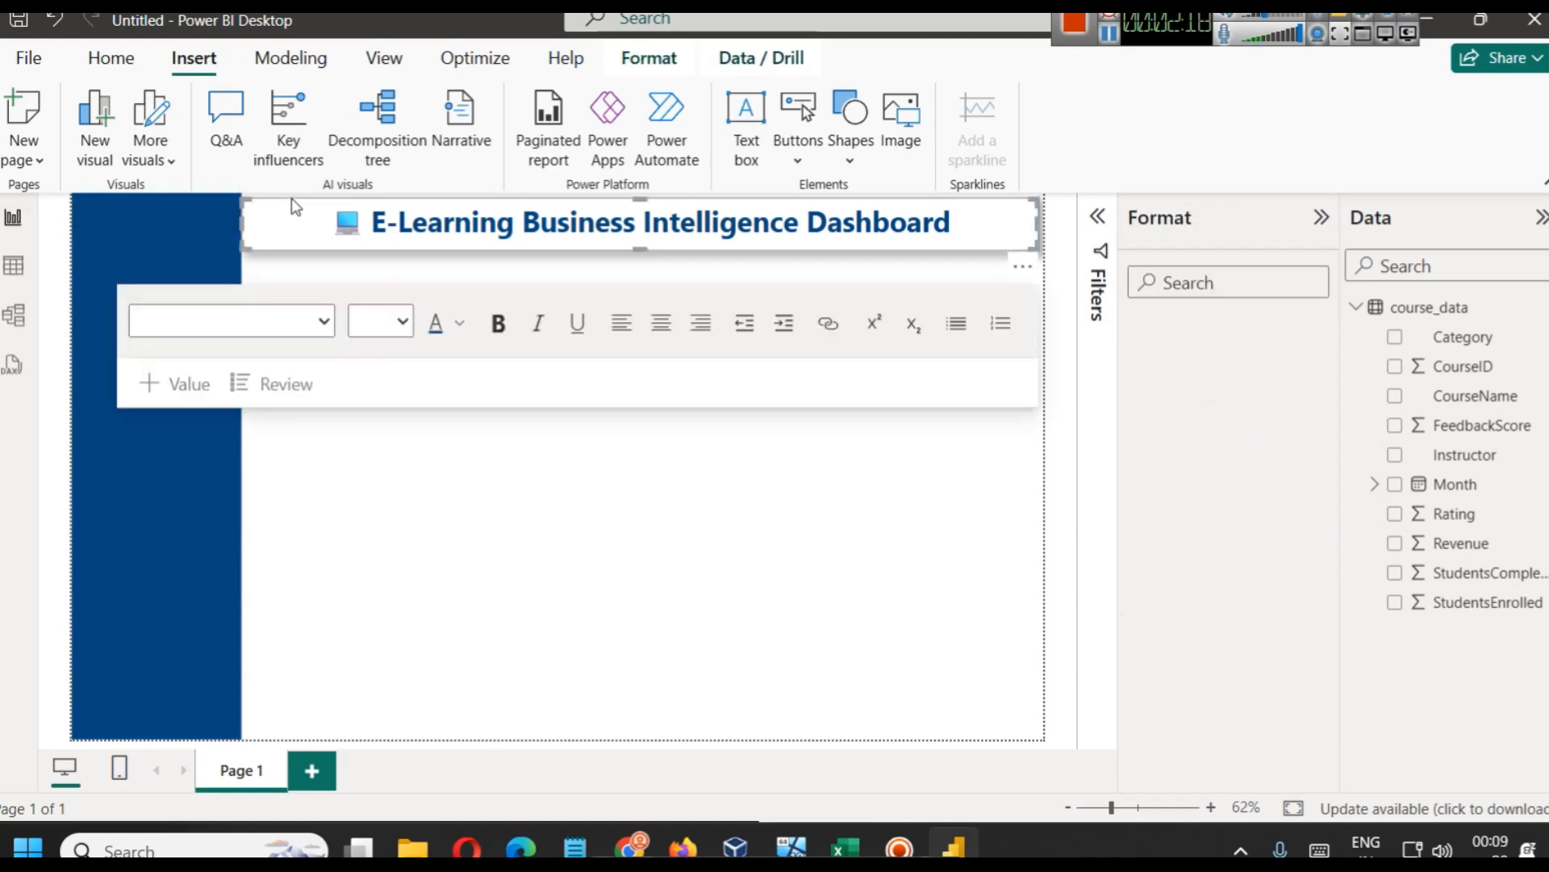
click(595, 573)
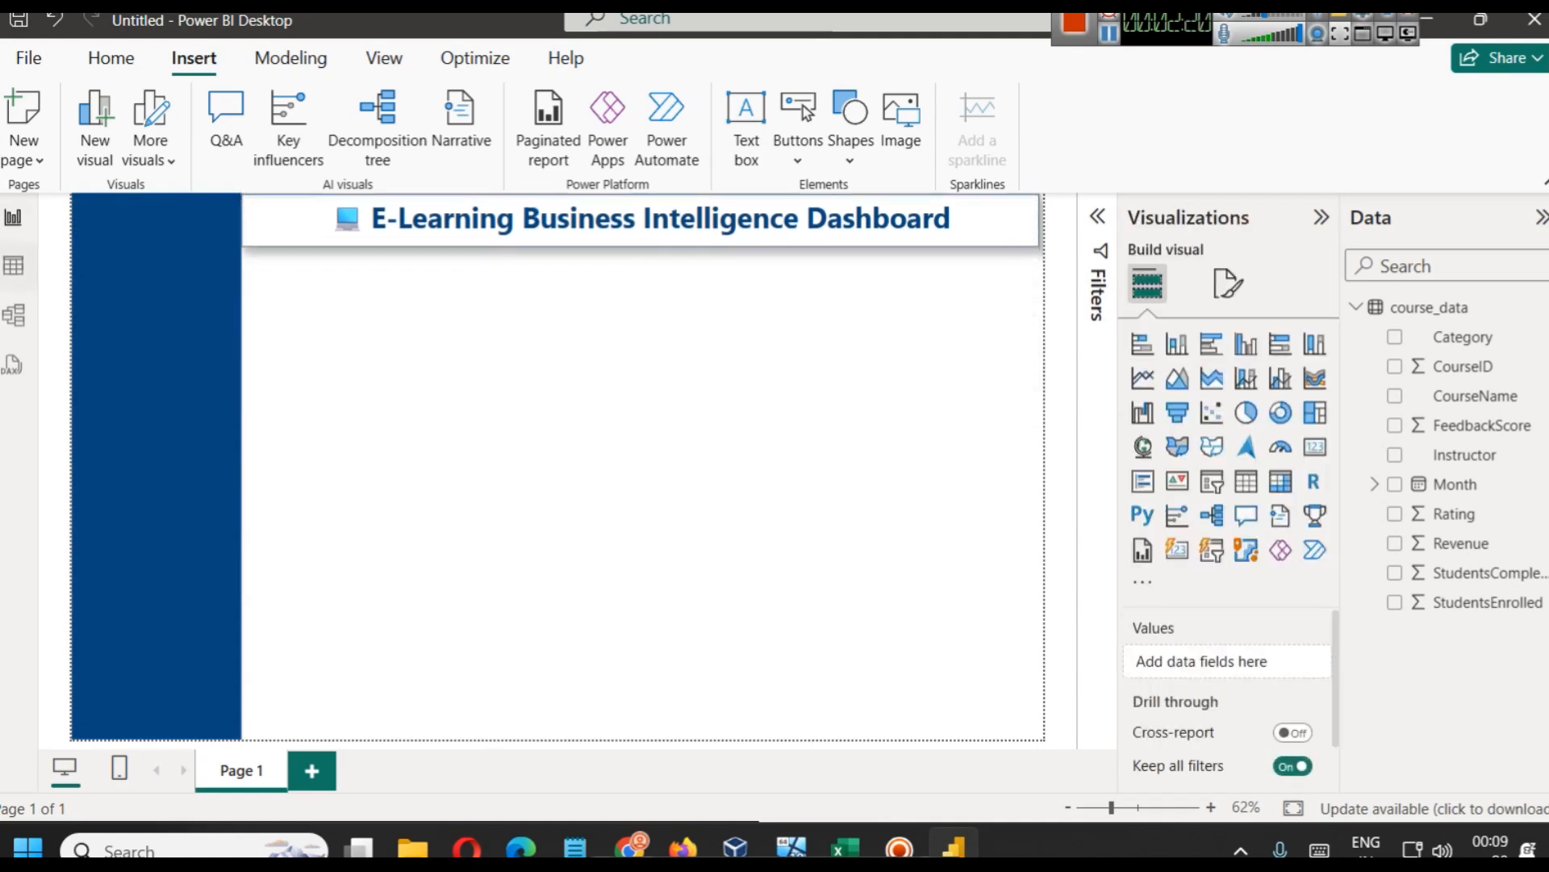
Insert the picture dashboard.png from the assets folder on New Volume (E:)
click(132, 270)
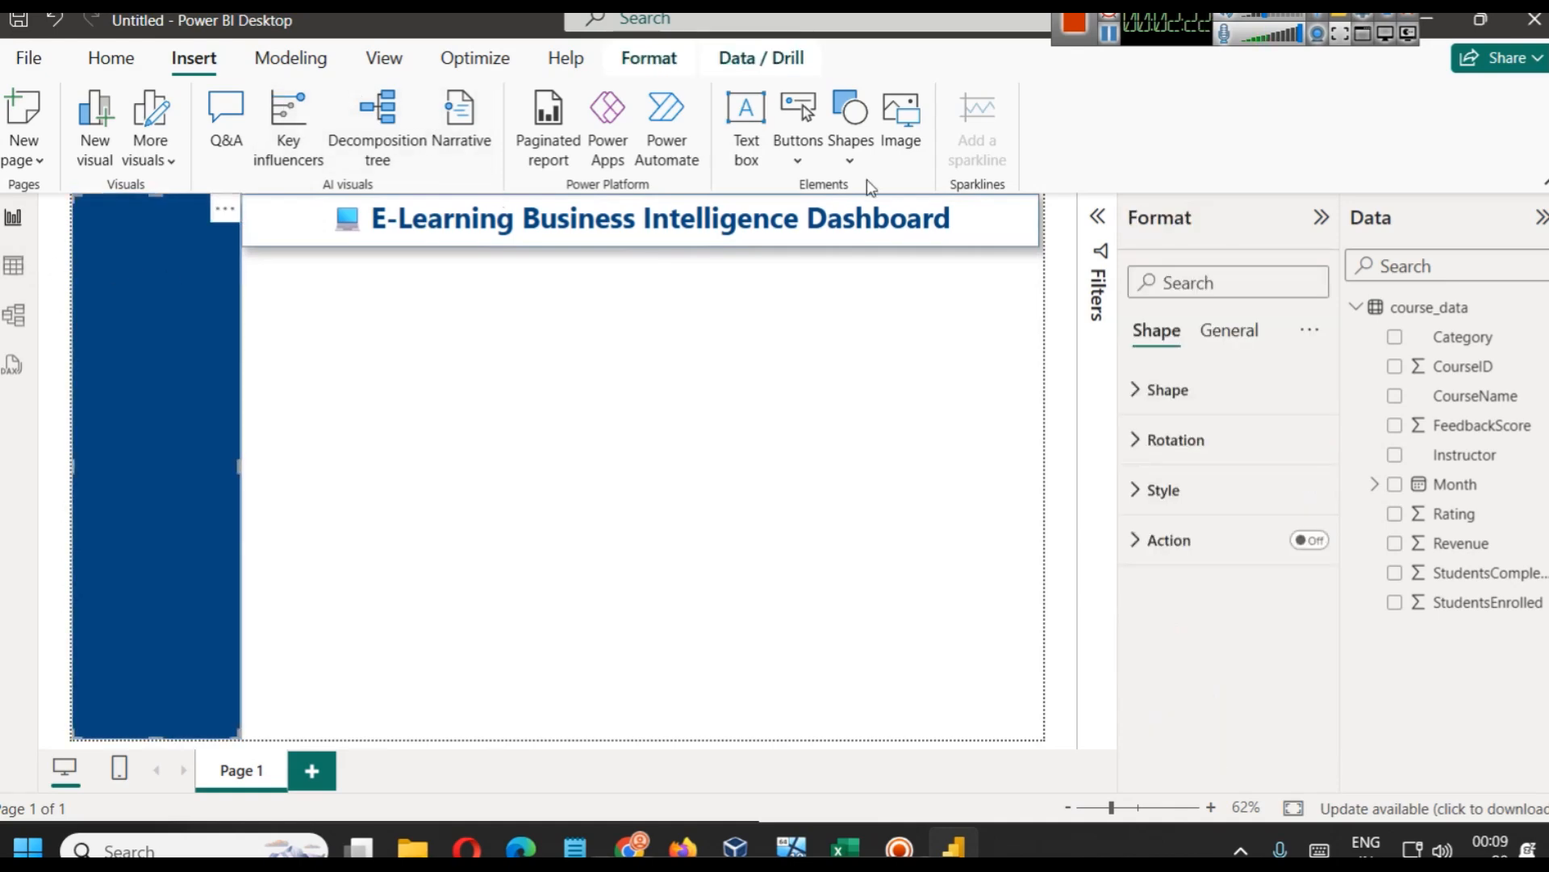
click(900, 151)
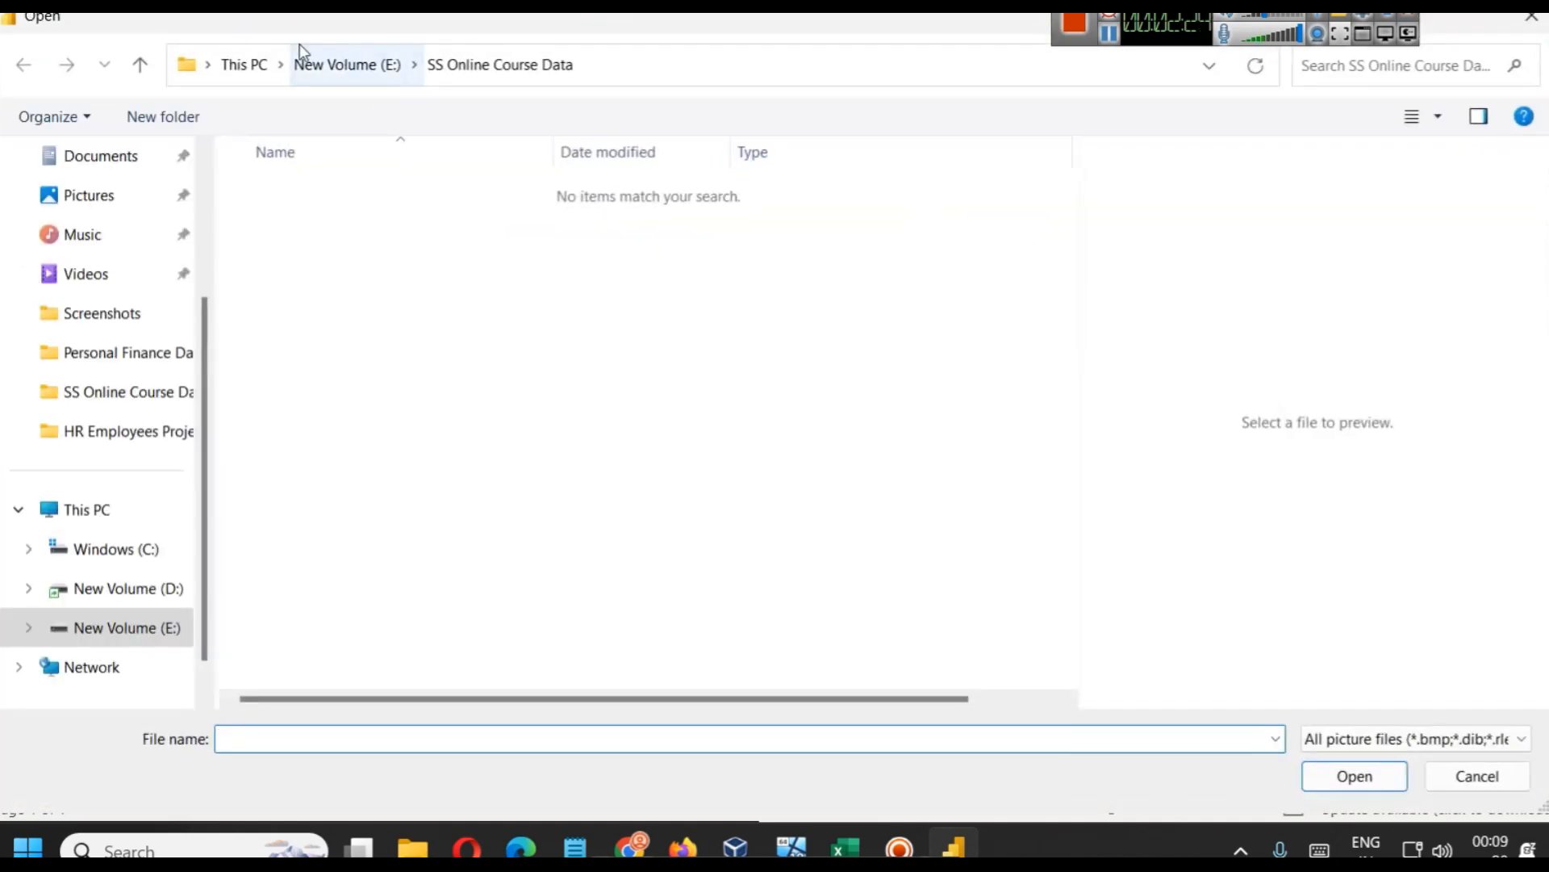
click(313, 61)
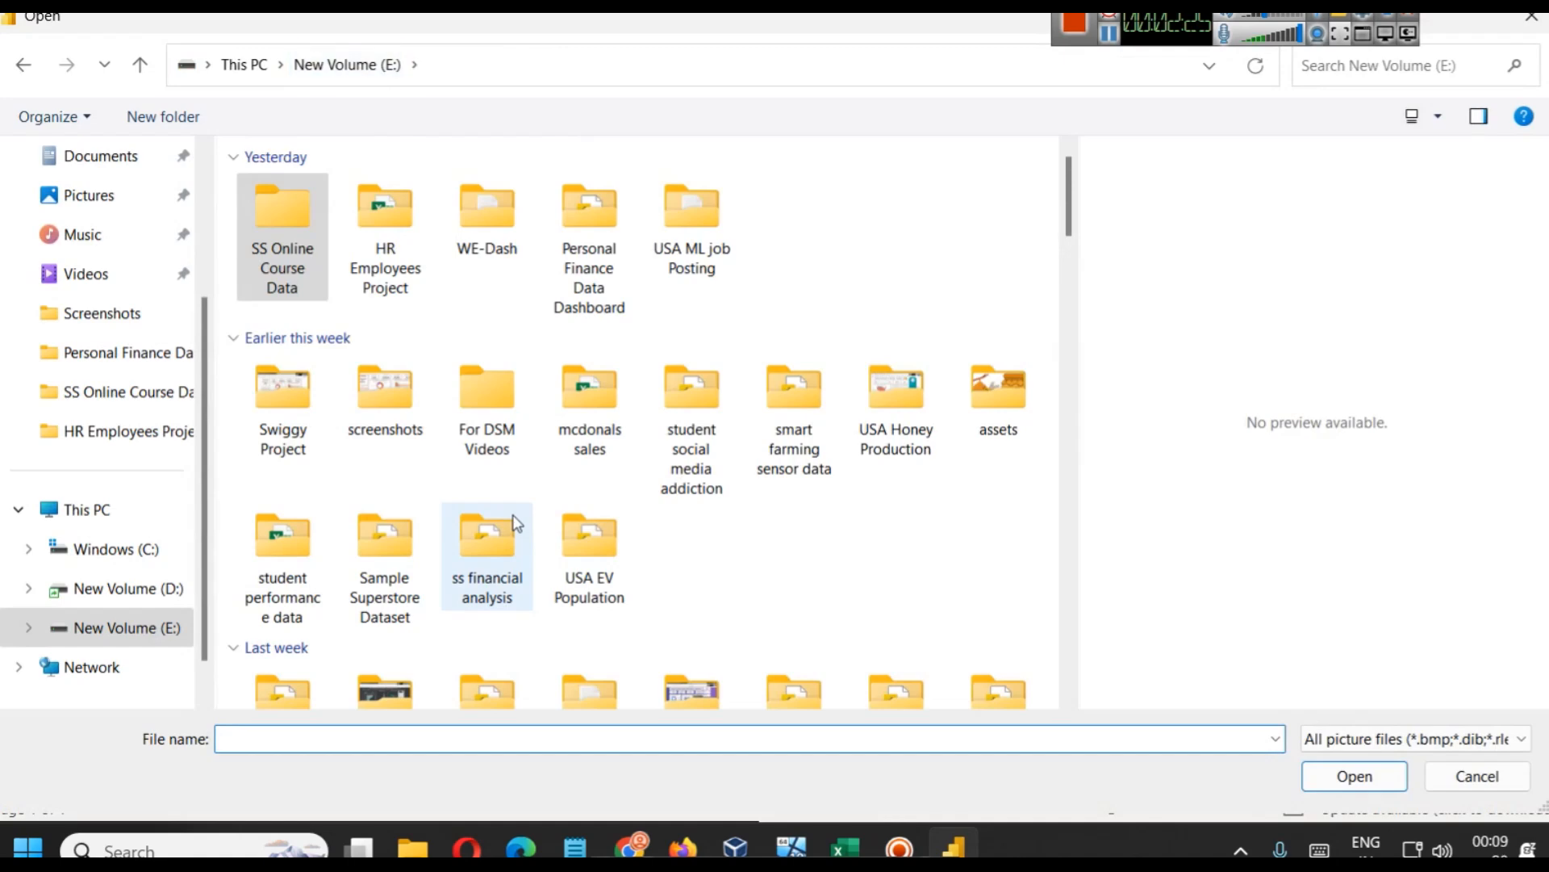
click(340, 748)
text(as)
key(Down)
key(Return)
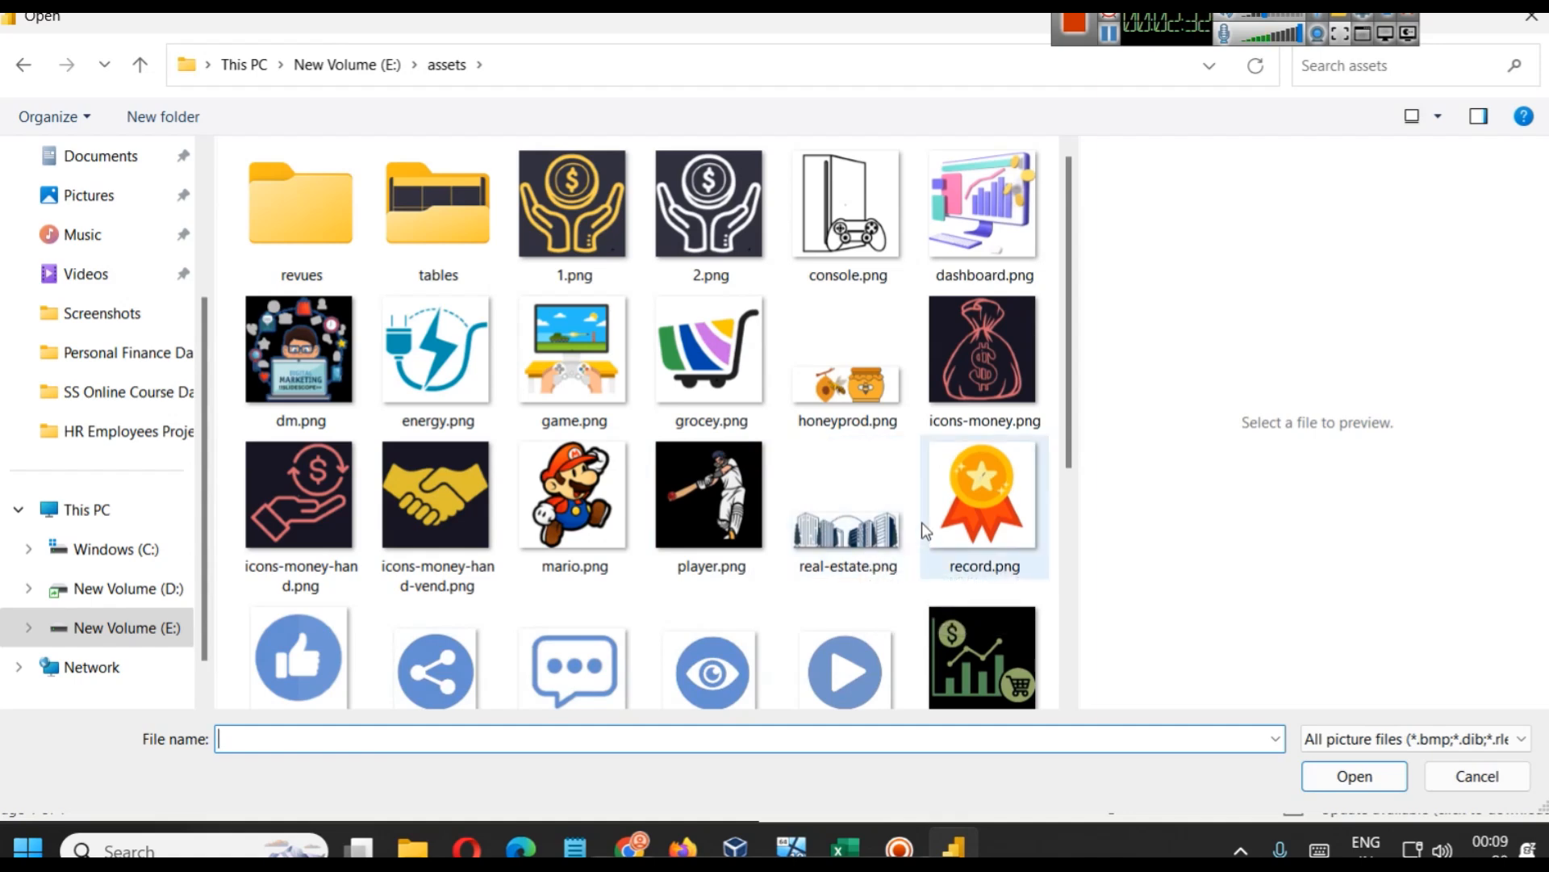
click(1108, 34)
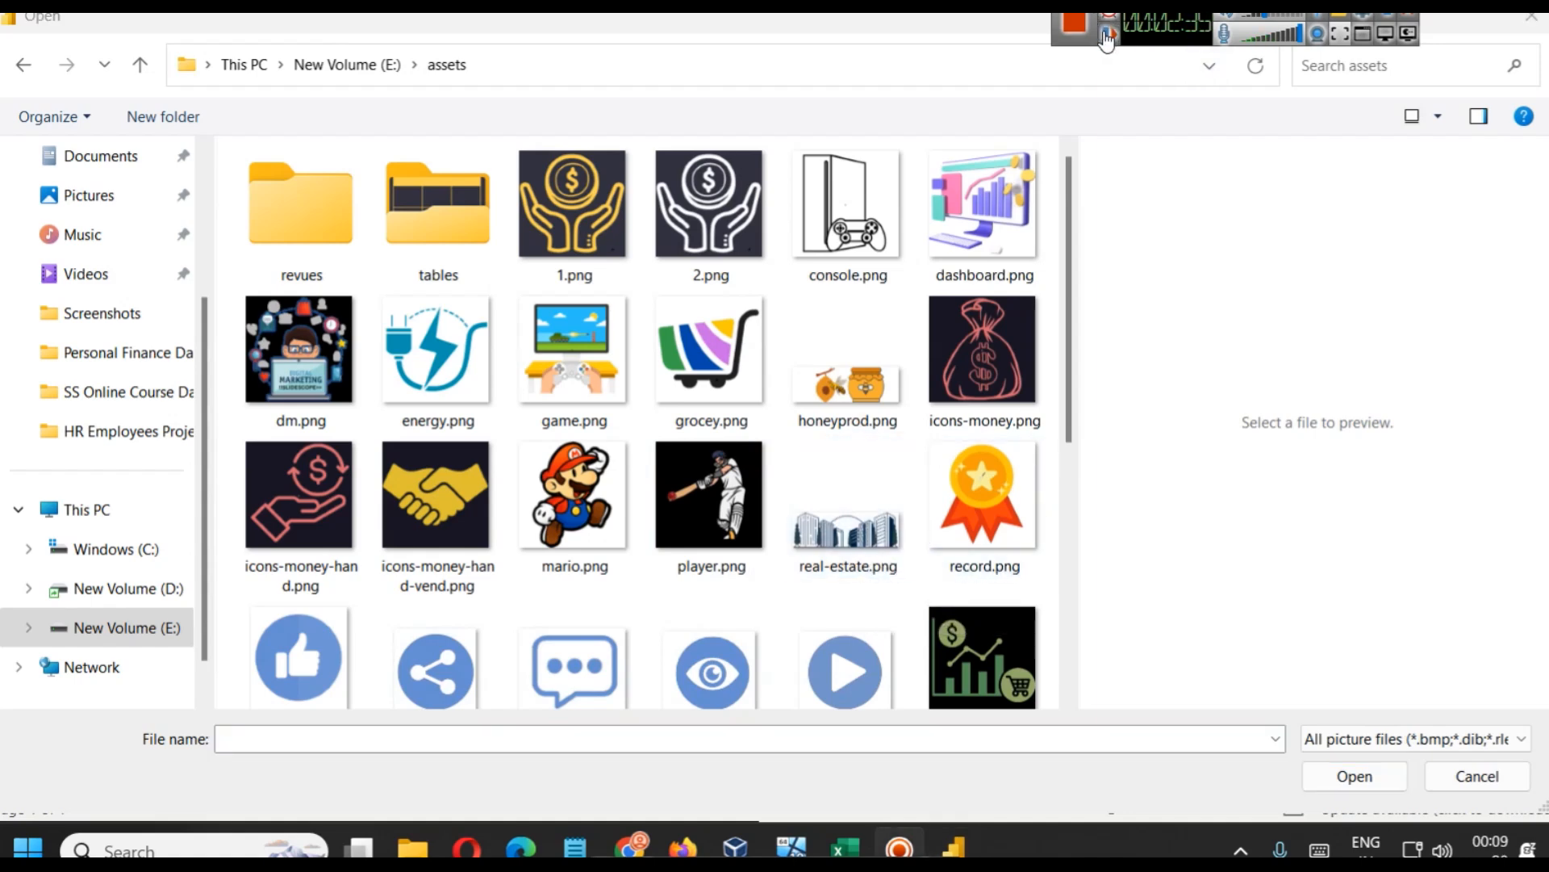
double_click(1001, 186)
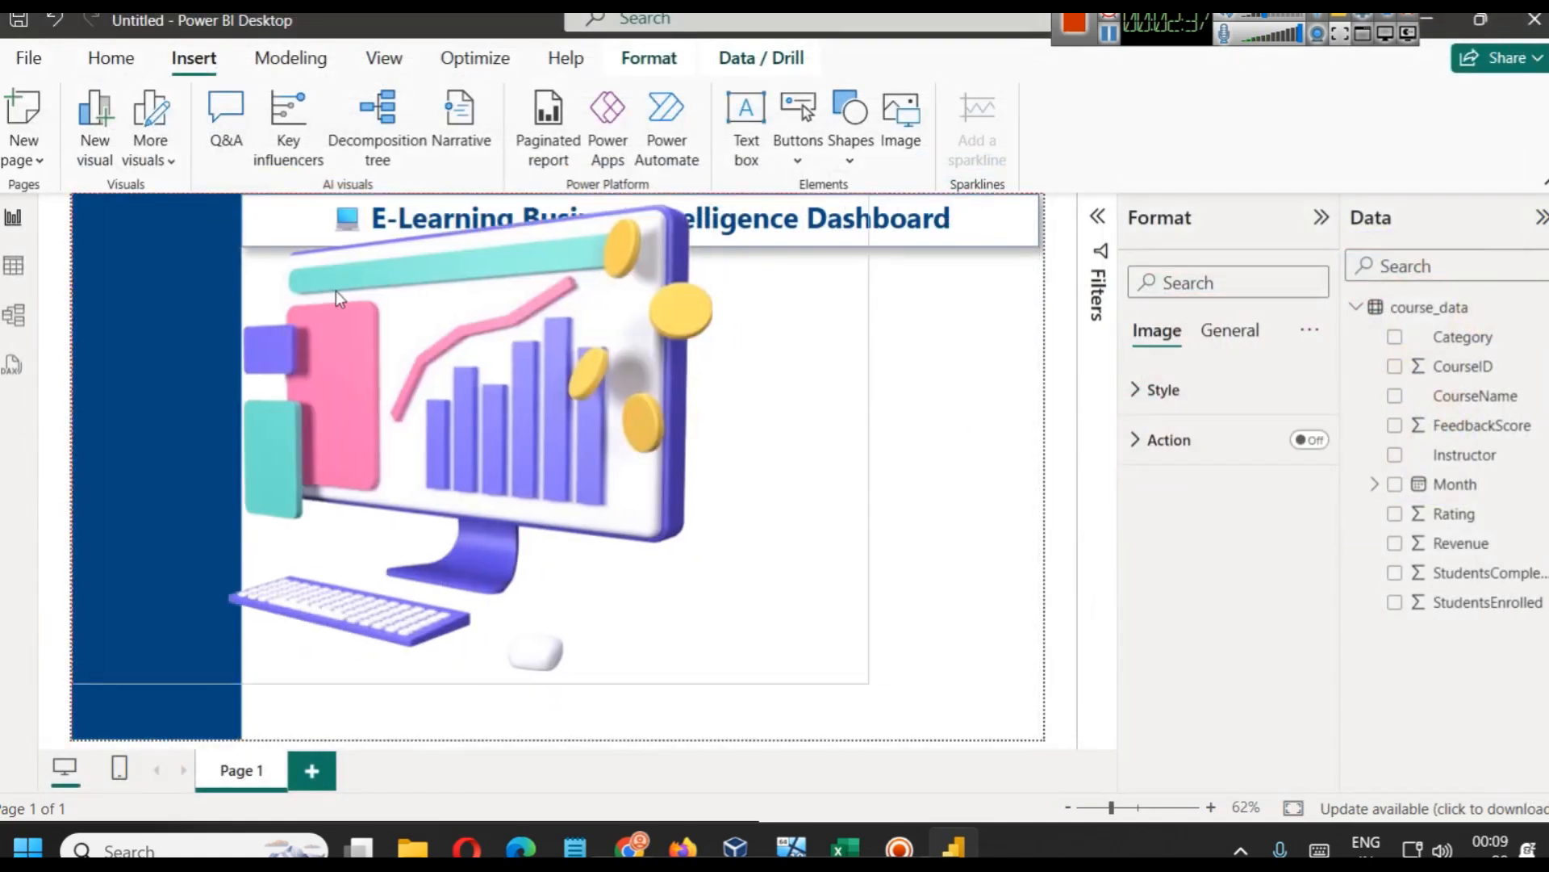
Shrink the dashboard picture to the sidebar's width and place it near the upper end of the sidebar
click(872, 194)
click(828, 231)
drag(865, 196, 238, 628)
drag(96, 627, 151, 270)
key(Down)
key(Down)
key(Down)
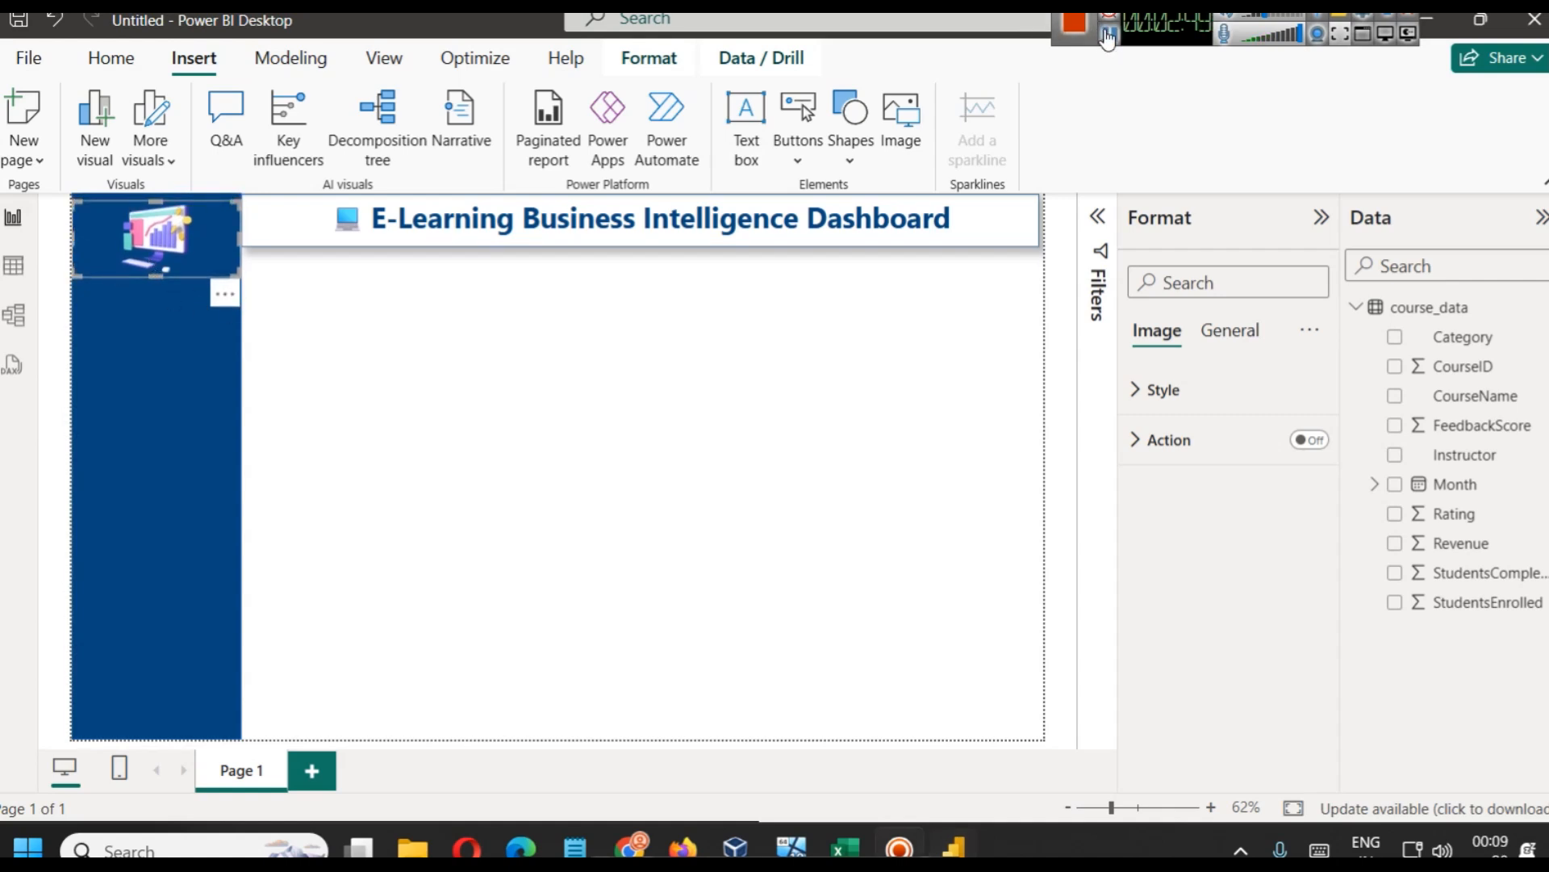
click(339, 359)
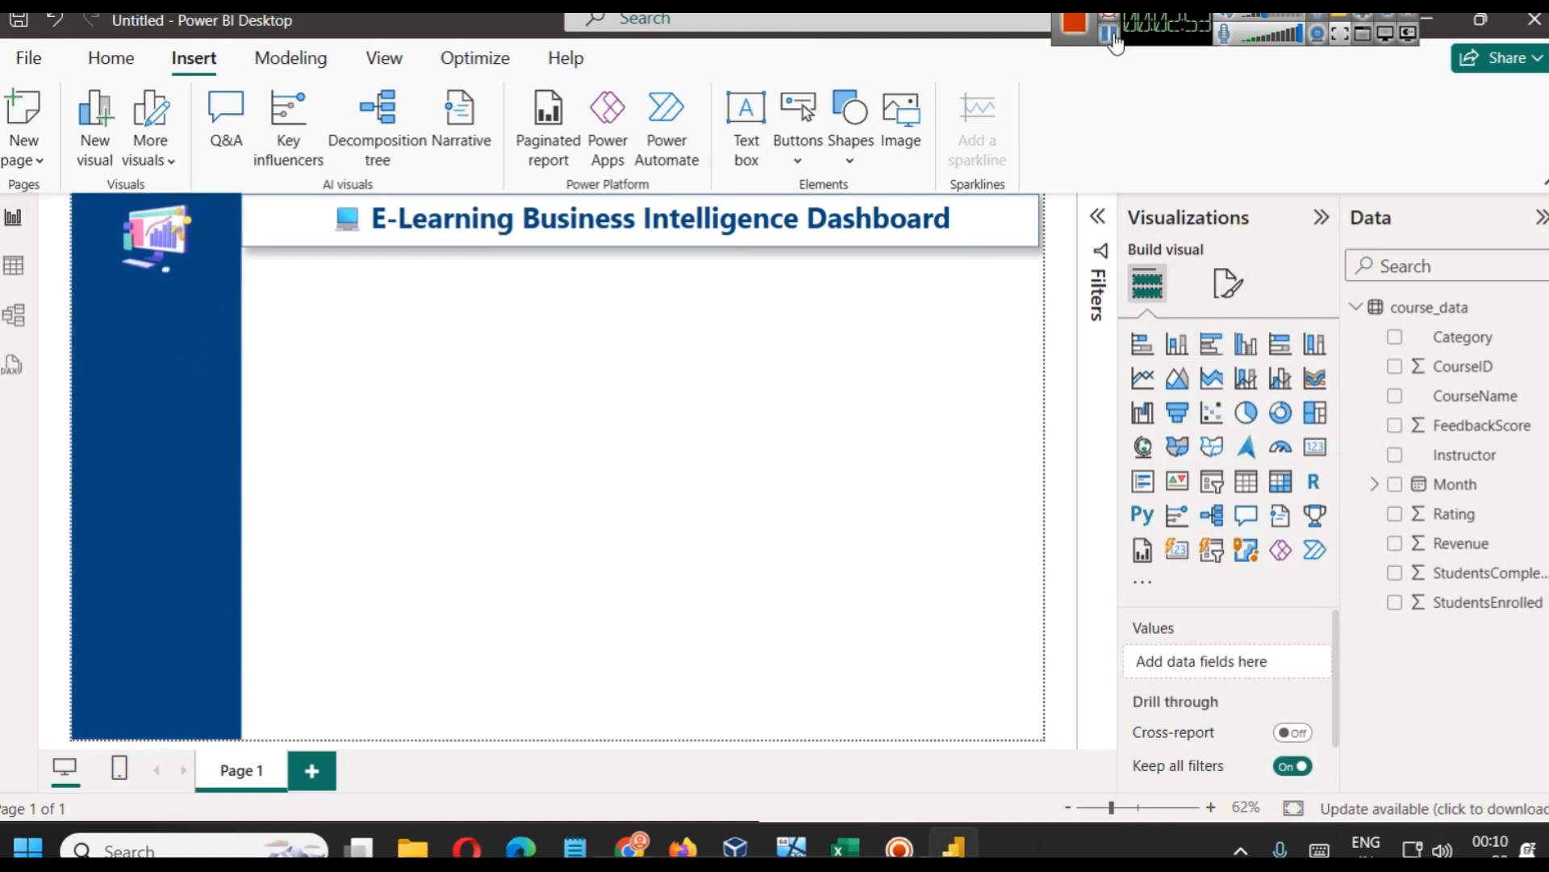
click(1112, 37)
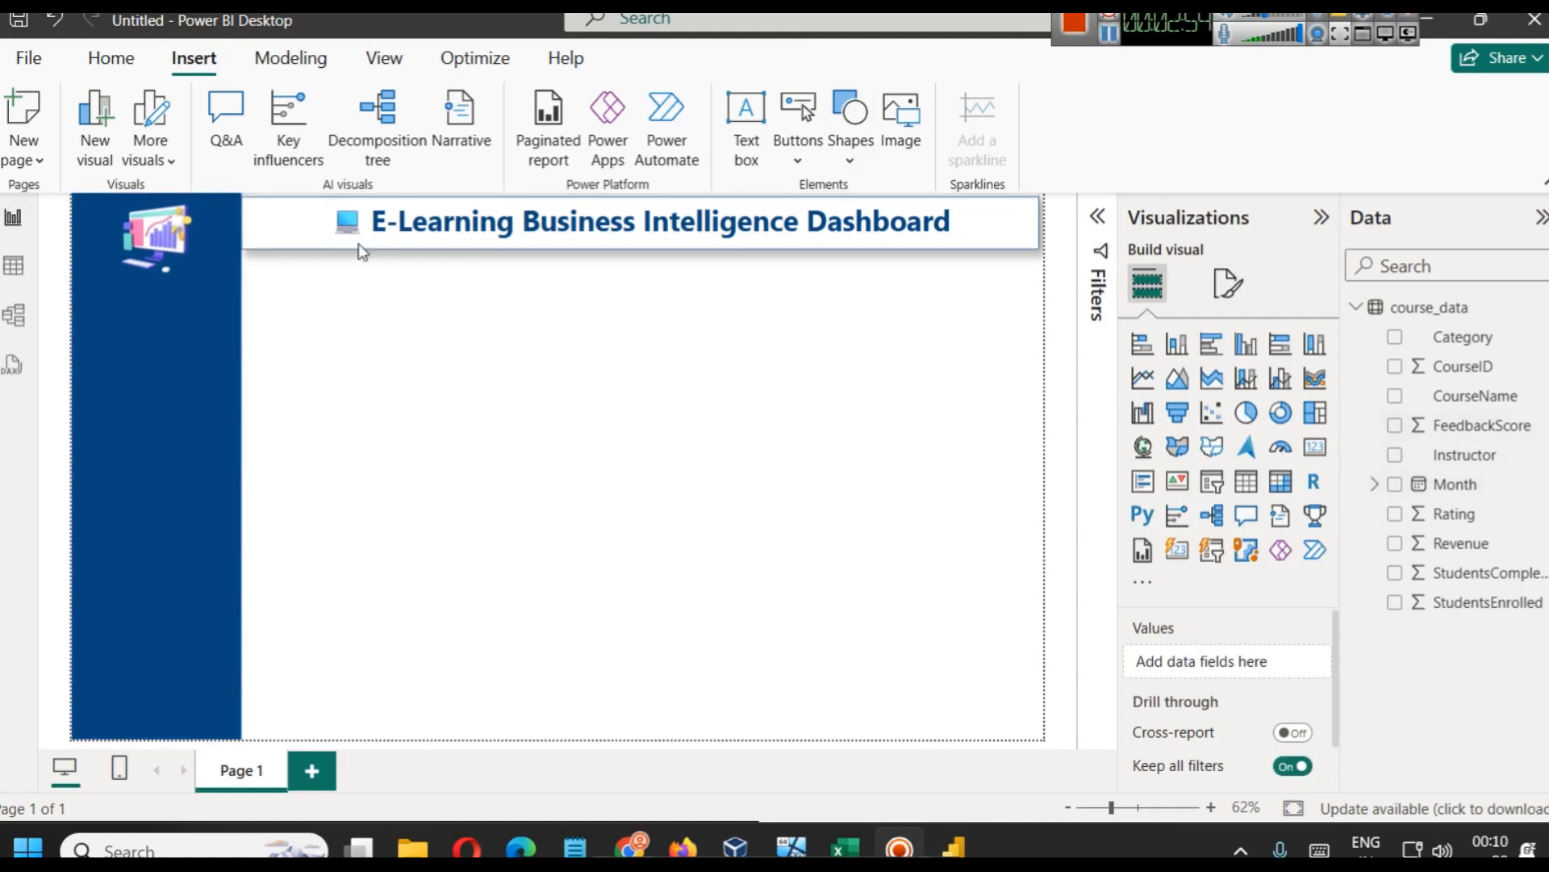
Examine the columns of the course_data table through to Month, and return to the report page
click(15, 279)
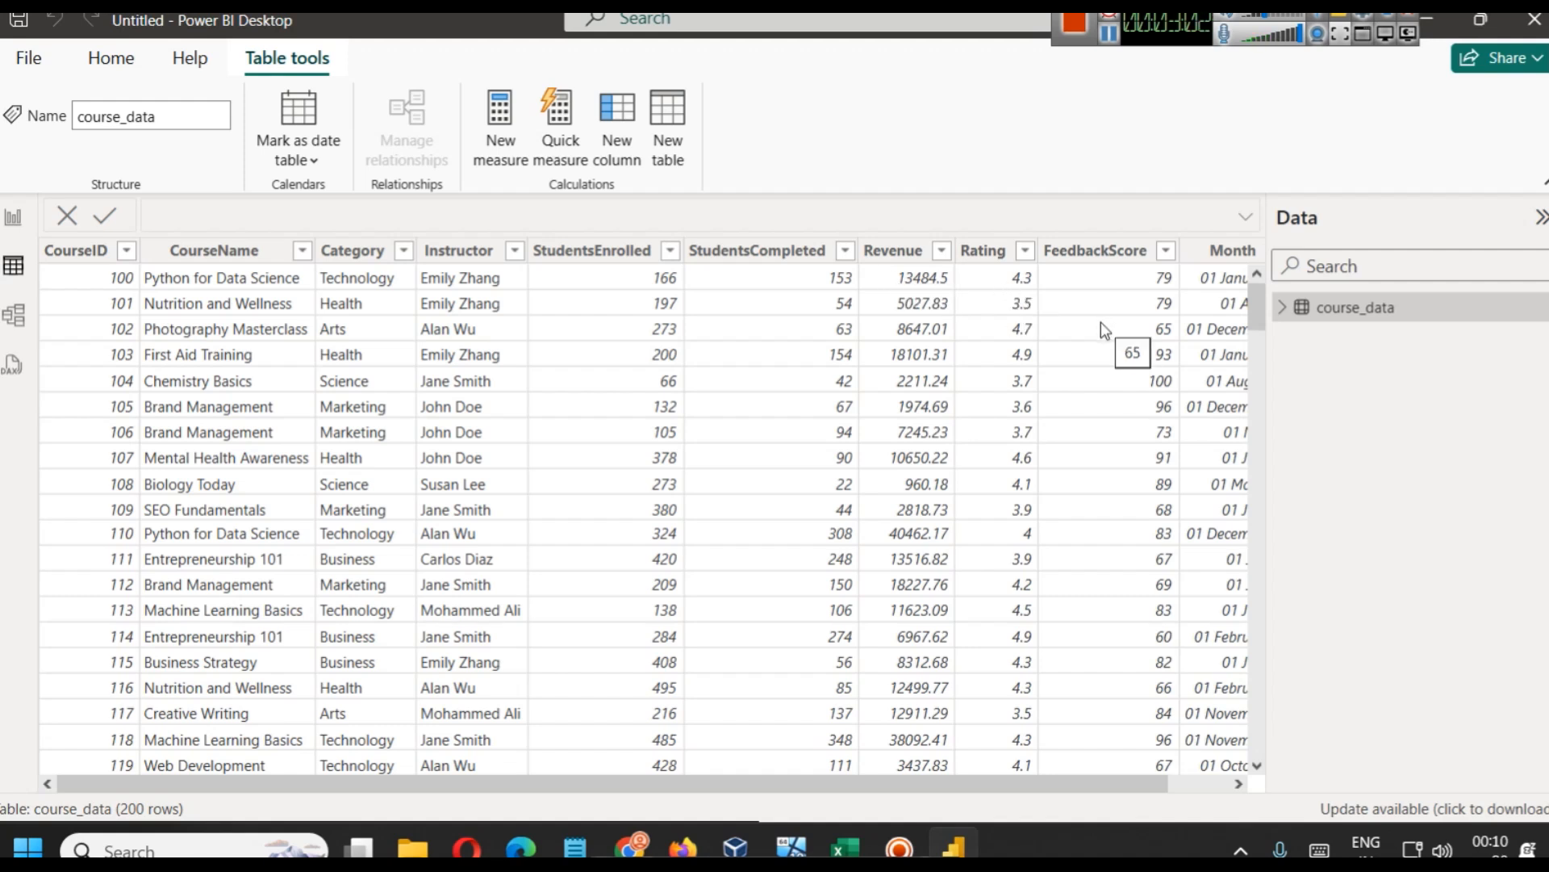
drag(1091, 781, 1188, 791)
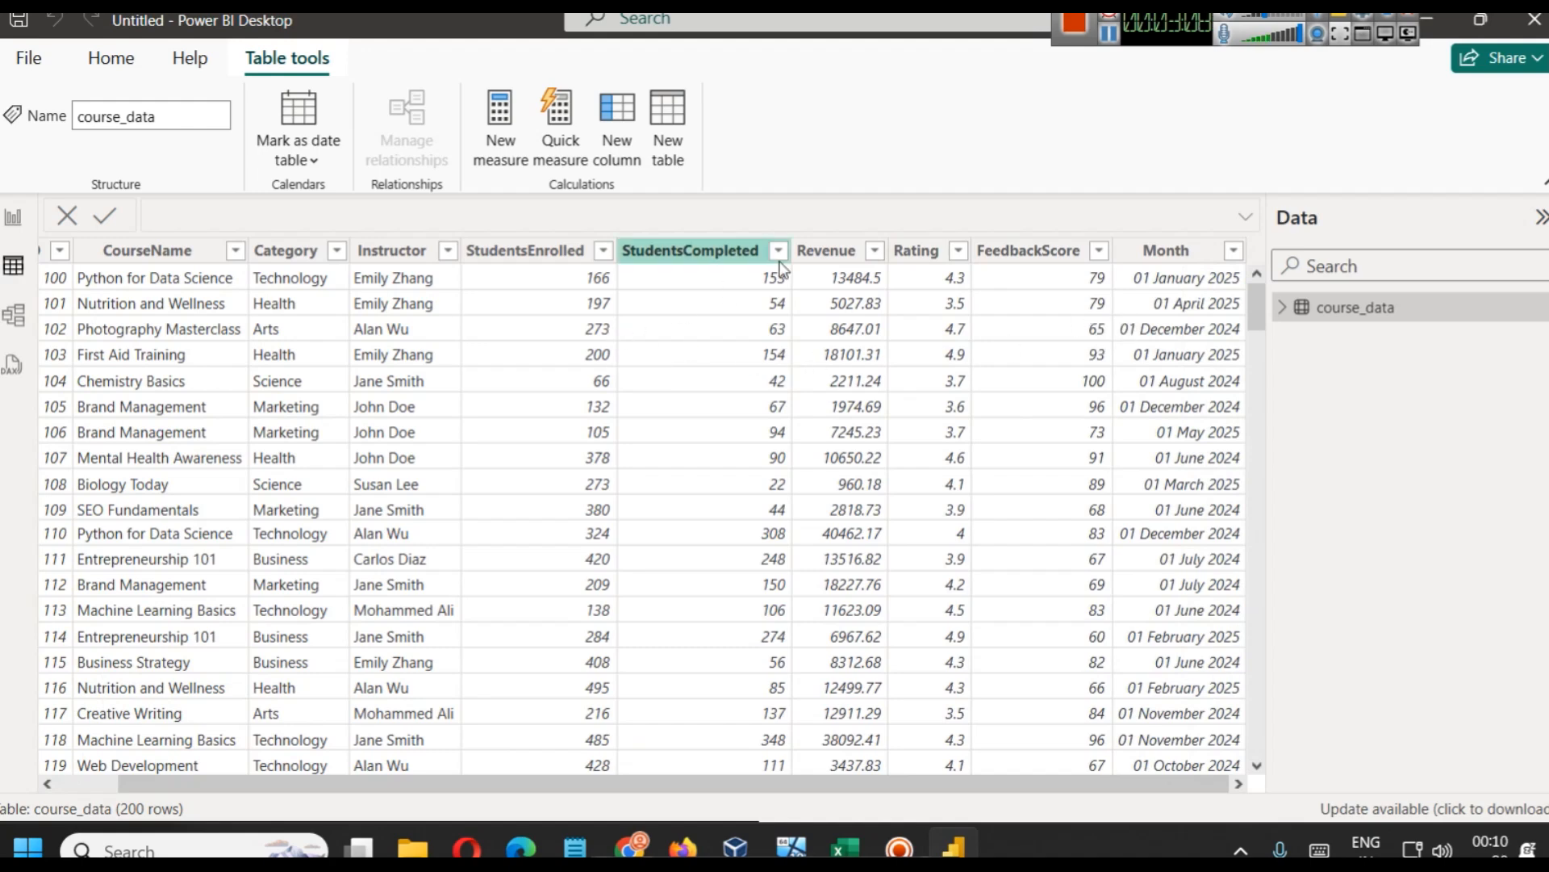
click(16, 217)
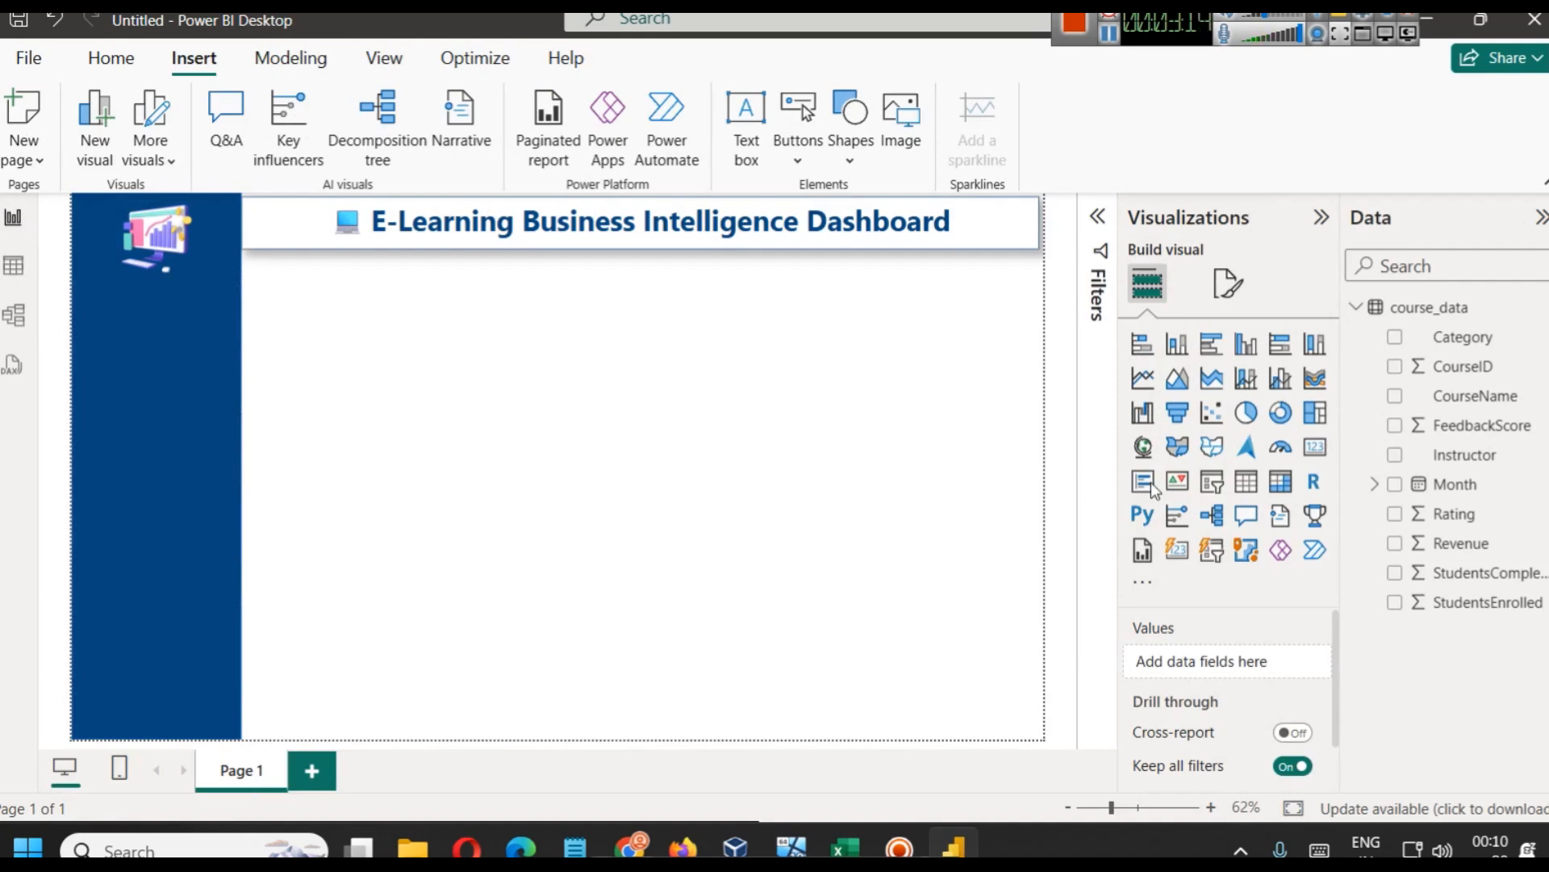
Insert a card visual, shrink it and place it beside the sidebar just below the title box
click(1314, 446)
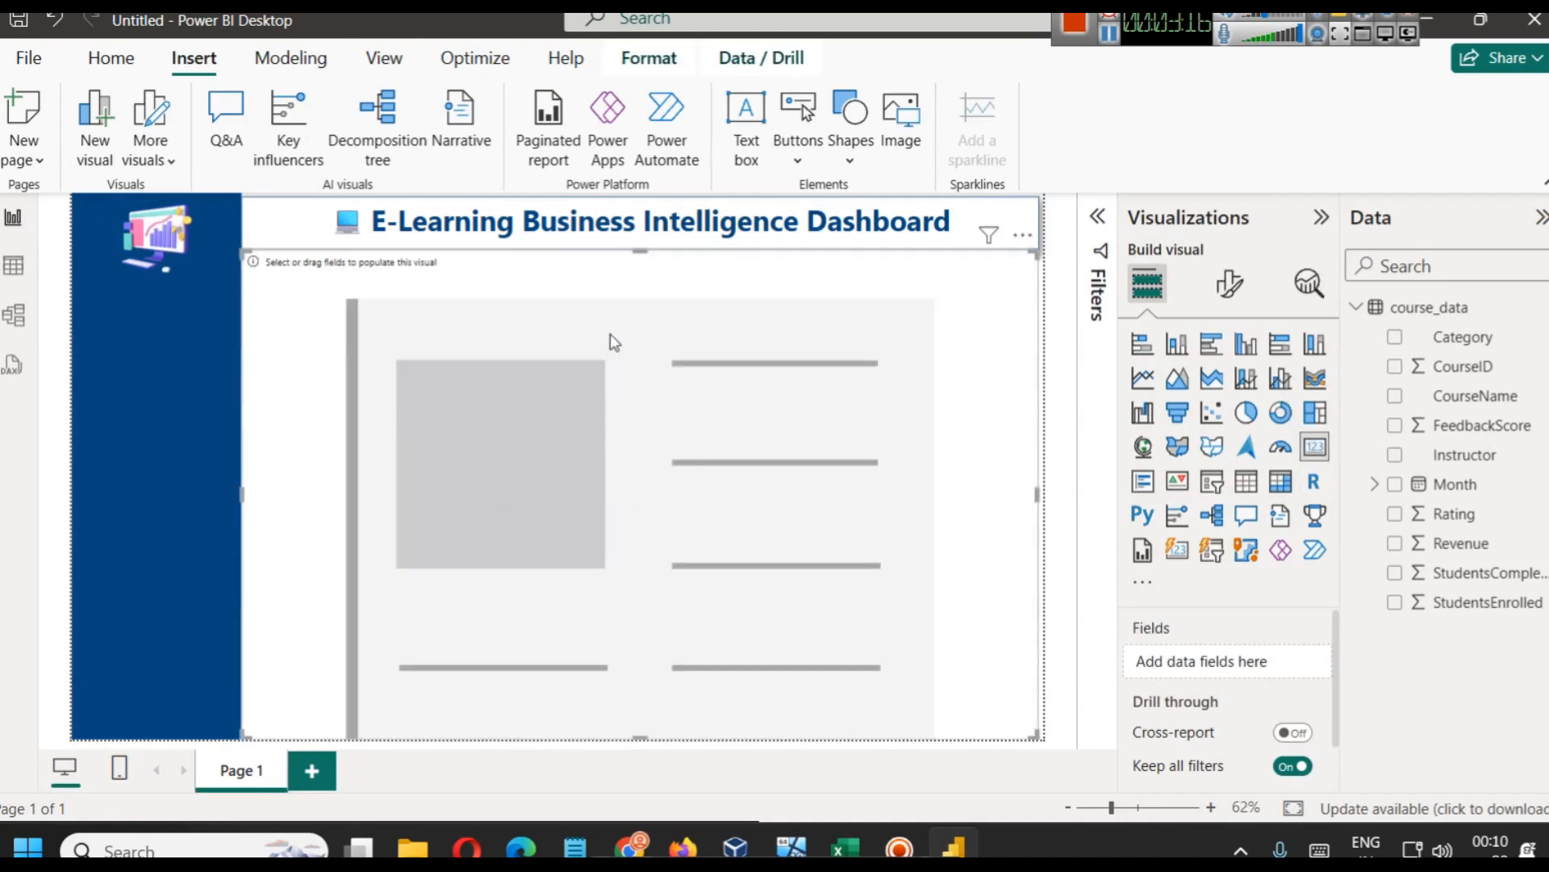
drag(651, 257, 703, 292)
drag(1037, 306, 365, 307)
key(Right)
key(Right)
key(Right)
key(Up)
key(Up)
key(Up)
drag(304, 337, 307, 318)
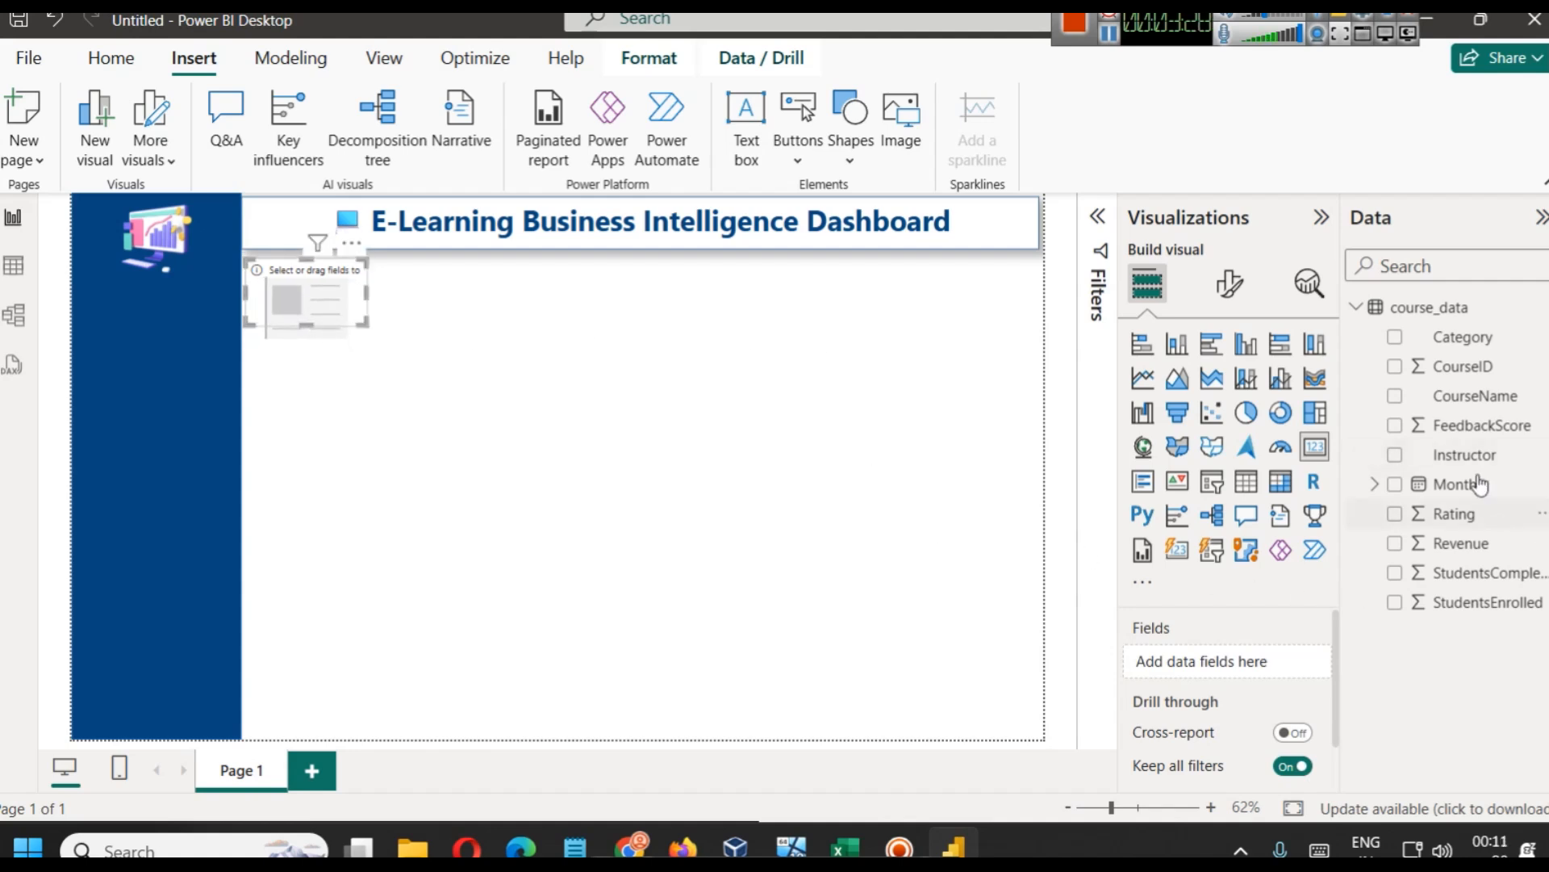
Show the sum of Revenue in the card and color its callout value dark blue
drag(1463, 561, 1207, 661)
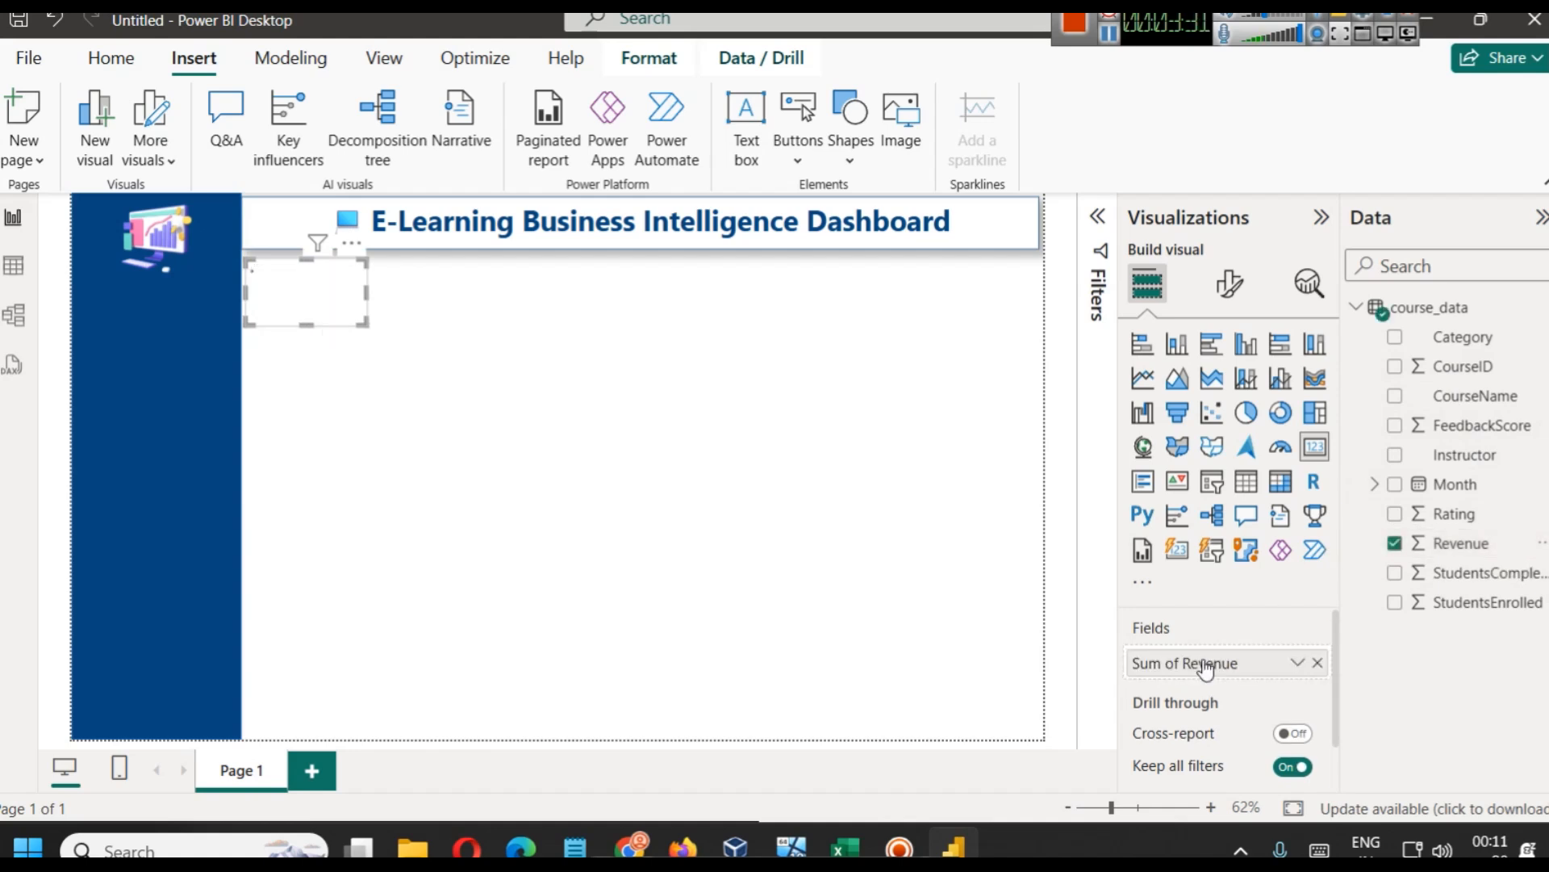
click(1299, 661)
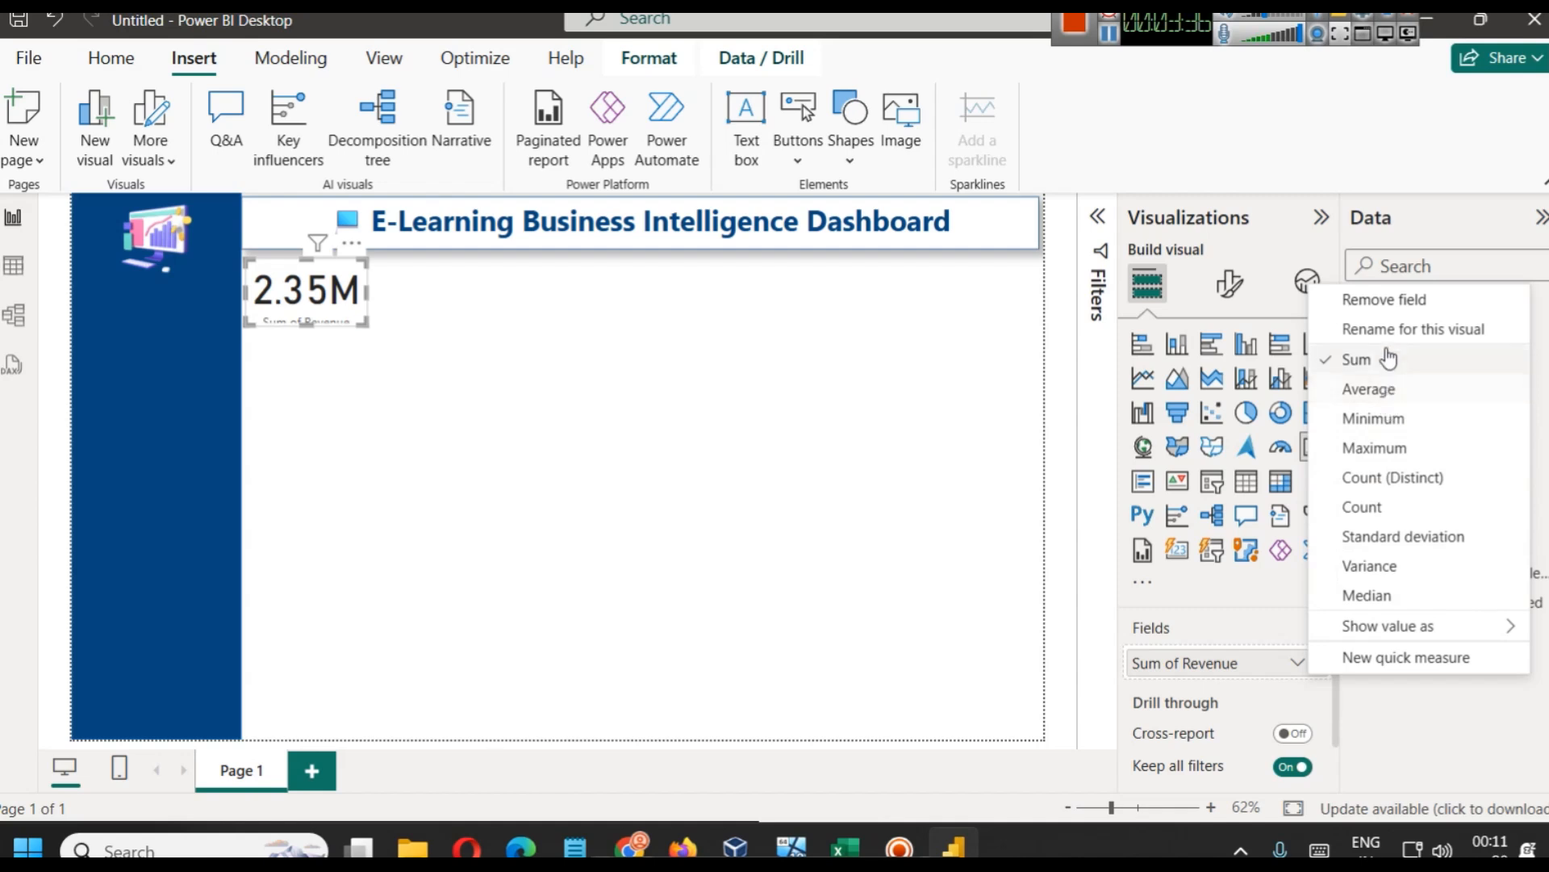
click(1229, 283)
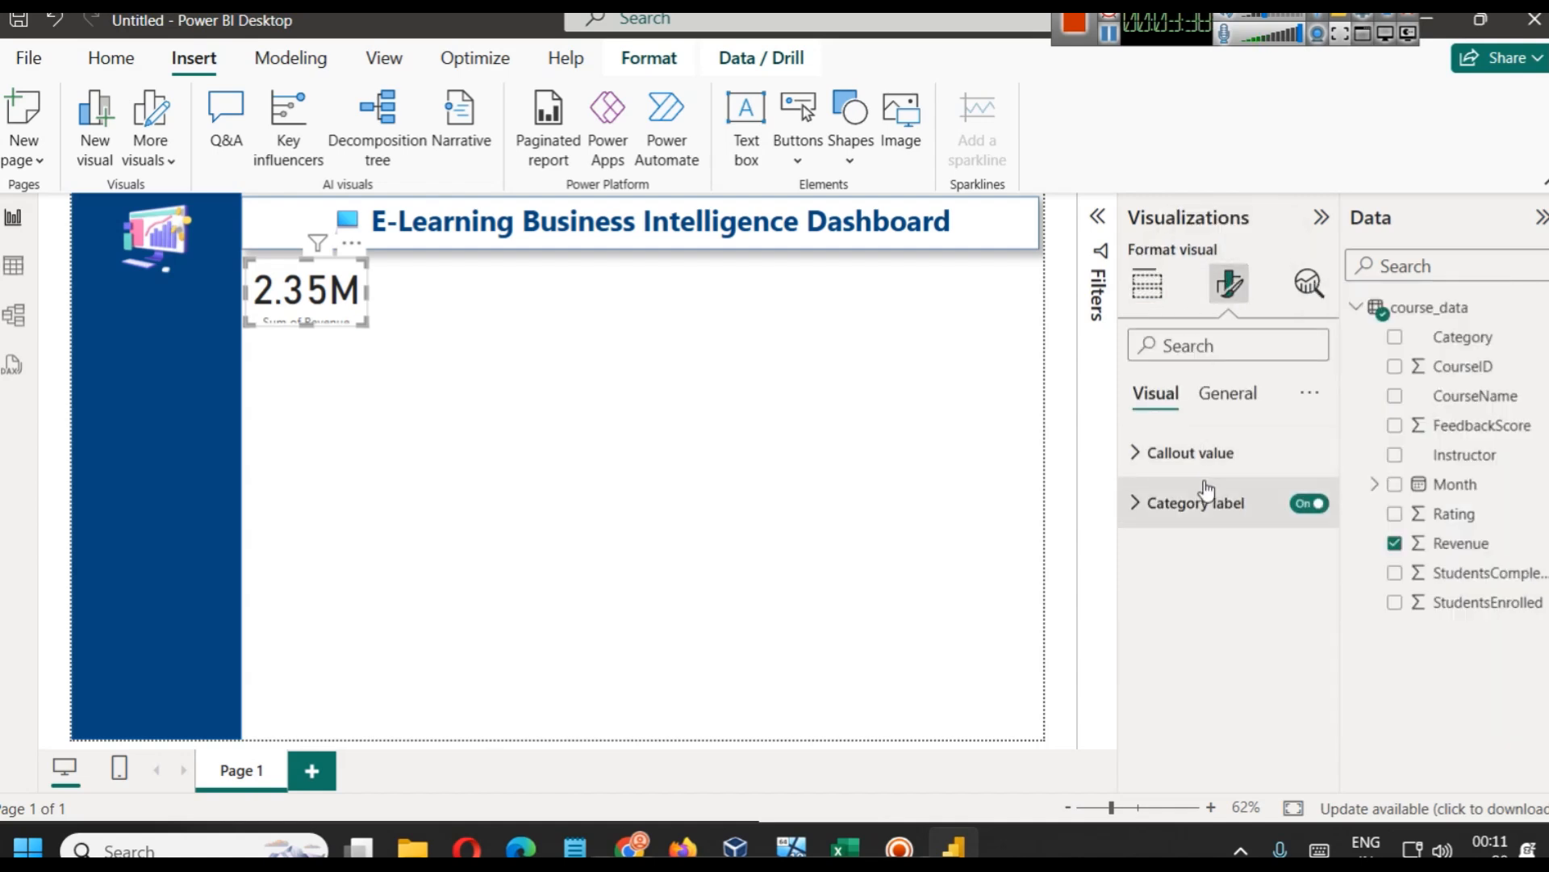
click(1203, 452)
click(1166, 637)
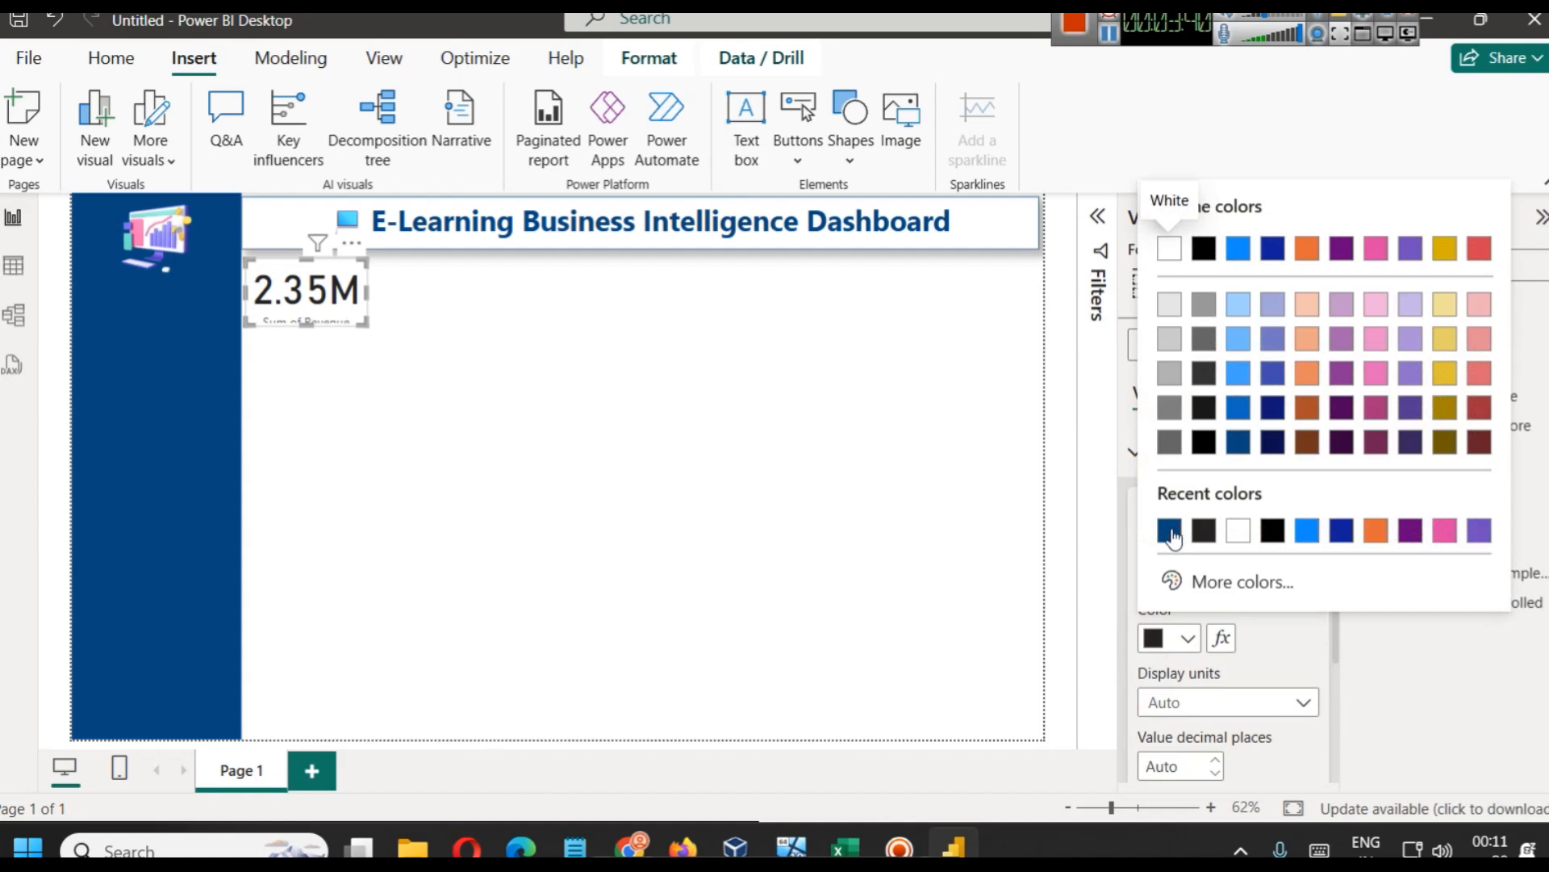
click(1169, 530)
Reduce the card's callout value font size to 35
click(1311, 545)
click(1311, 545)
click(1311, 544)
click(1312, 545)
click(1312, 544)
click(1311, 545)
click(1311, 544)
click(1312, 545)
click(1312, 545)
click(1312, 545)
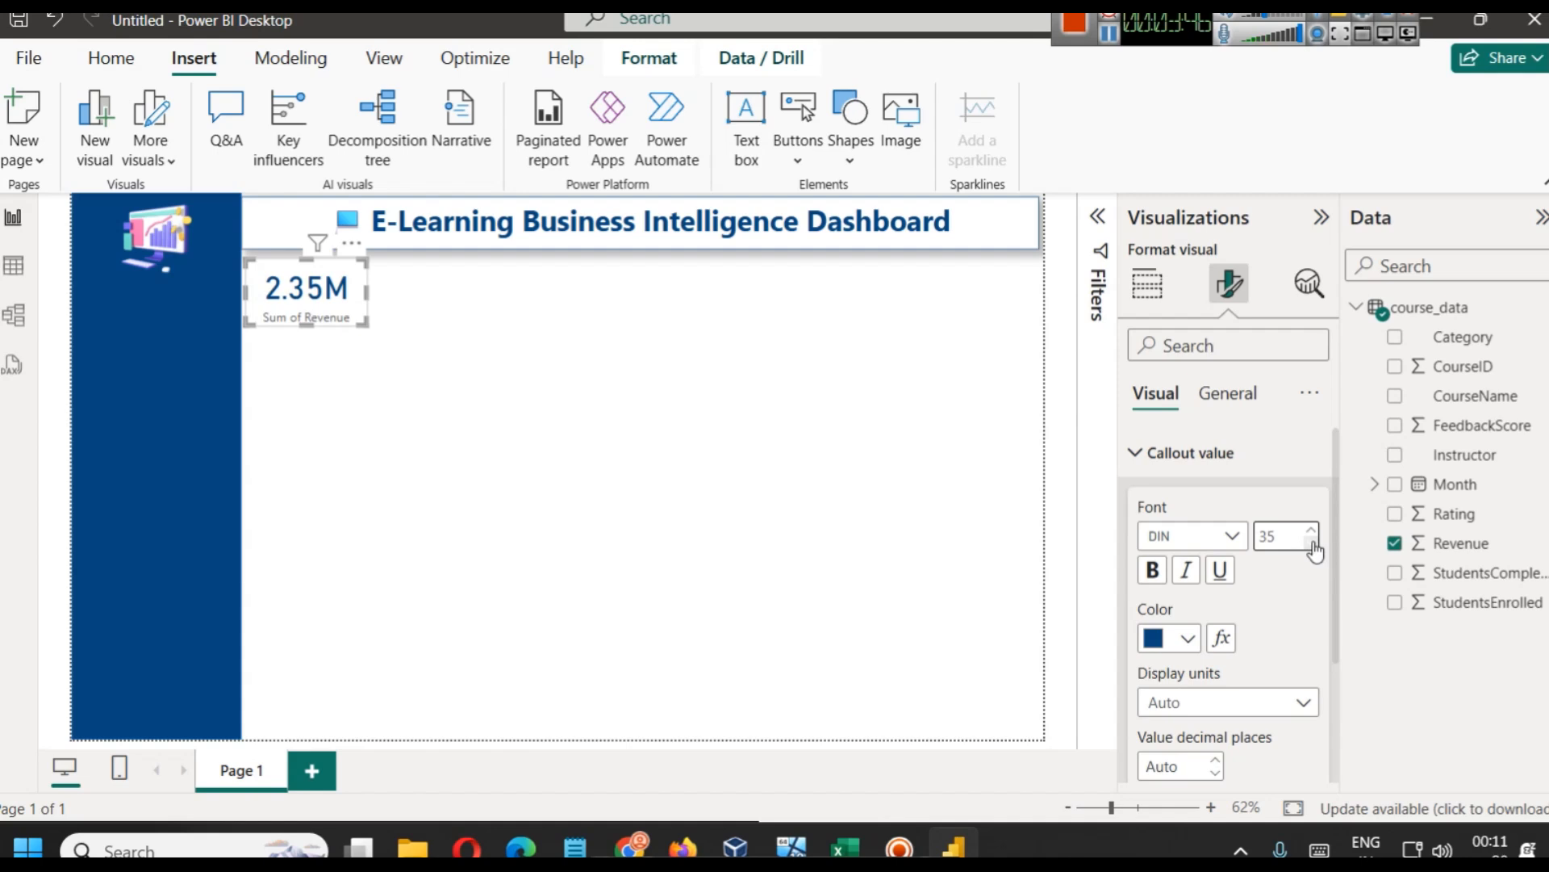
click(510, 420)
Try the green accessible theme and the dark slate and pink accessible theme on the report
click(386, 60)
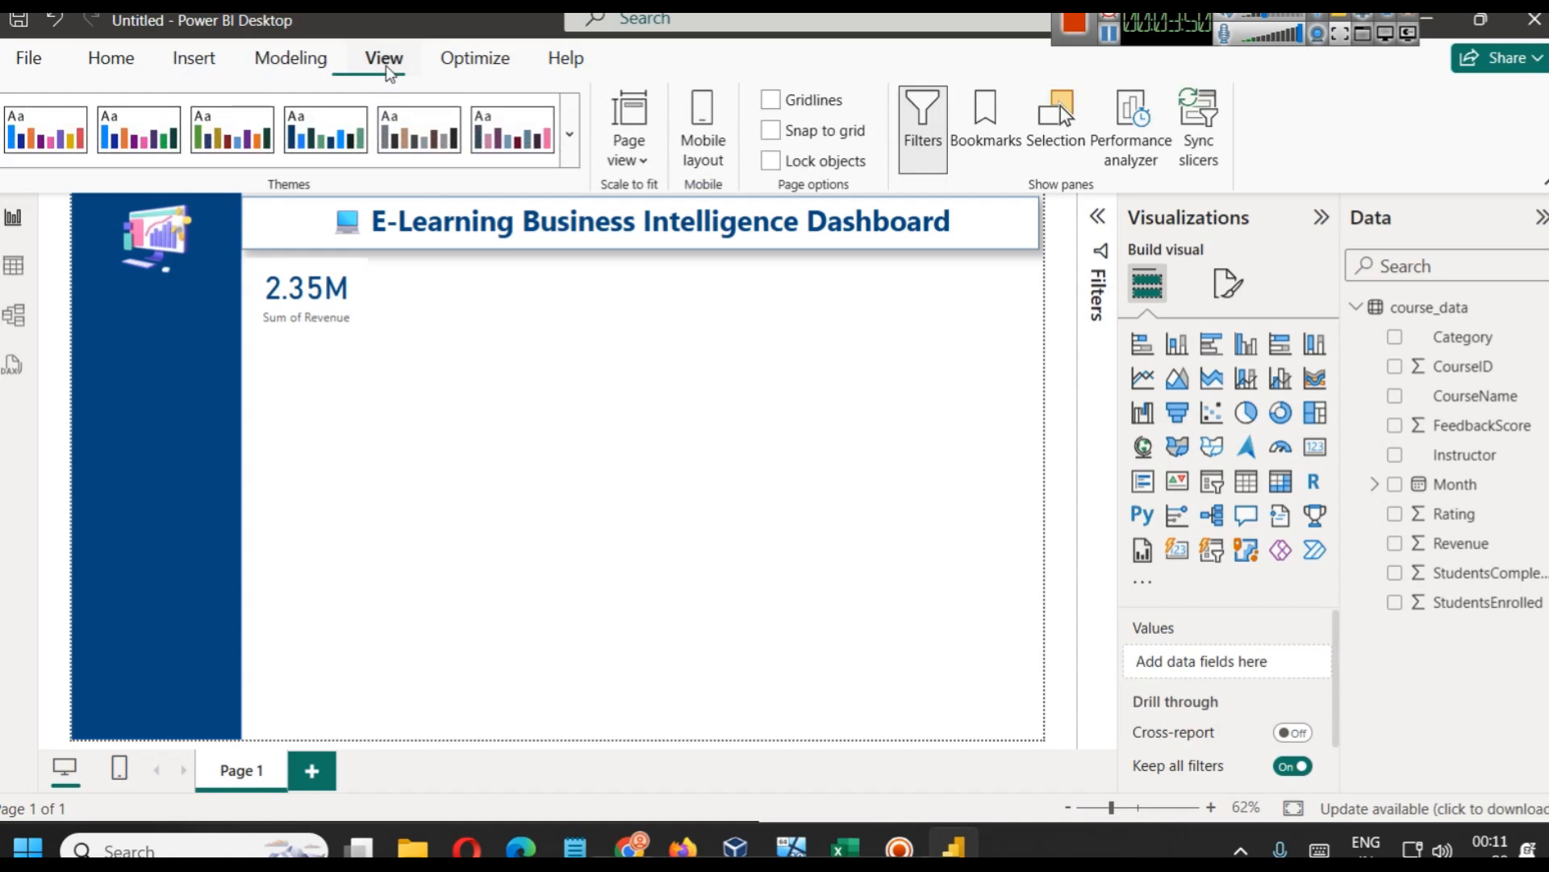
click(569, 158)
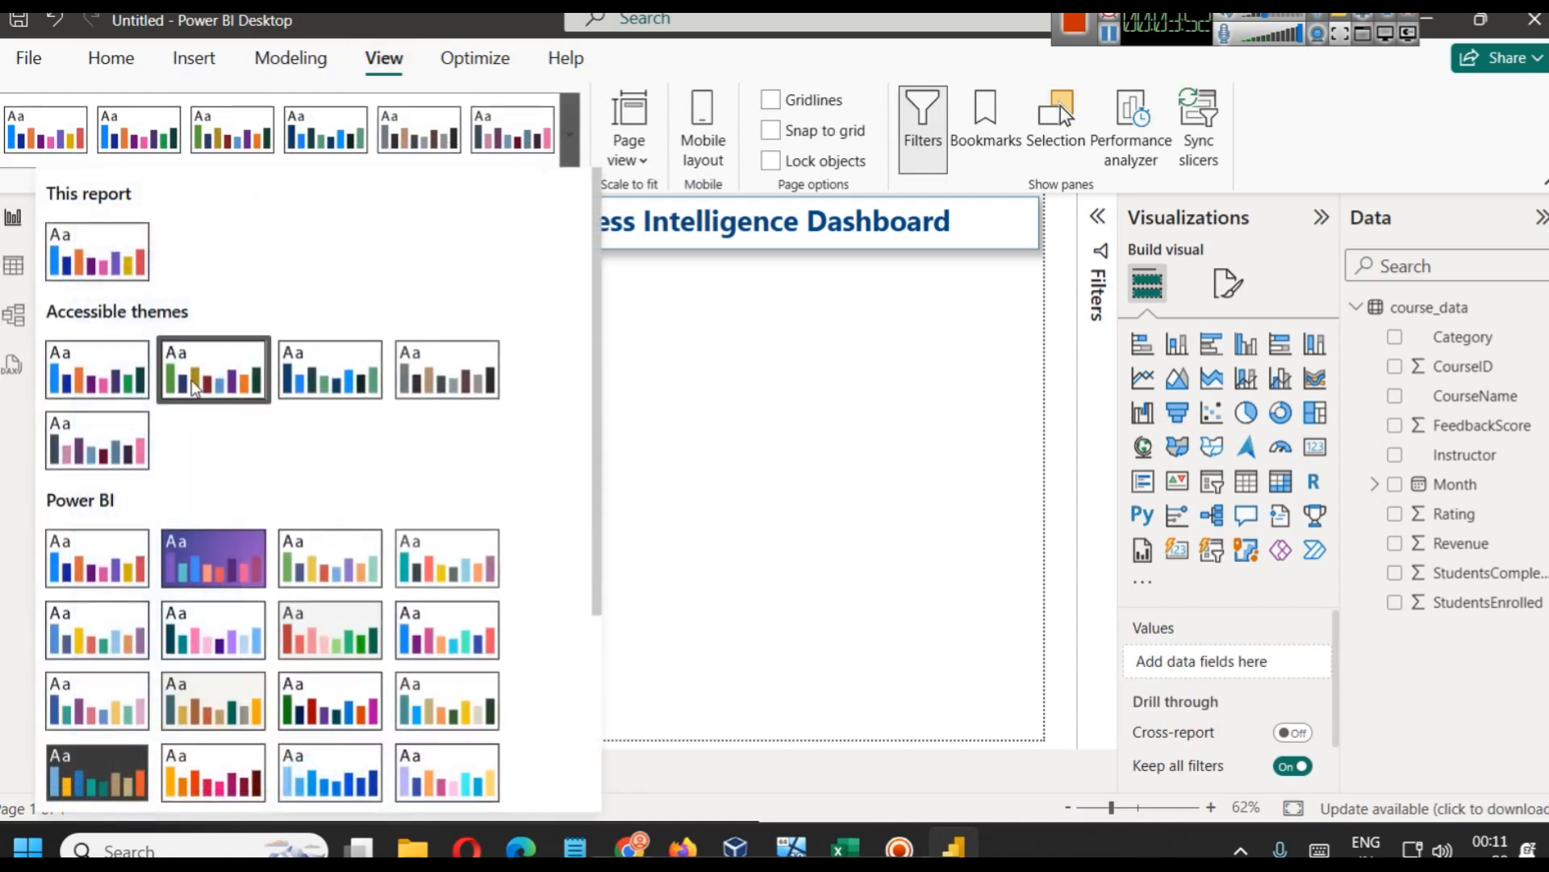
click(194, 410)
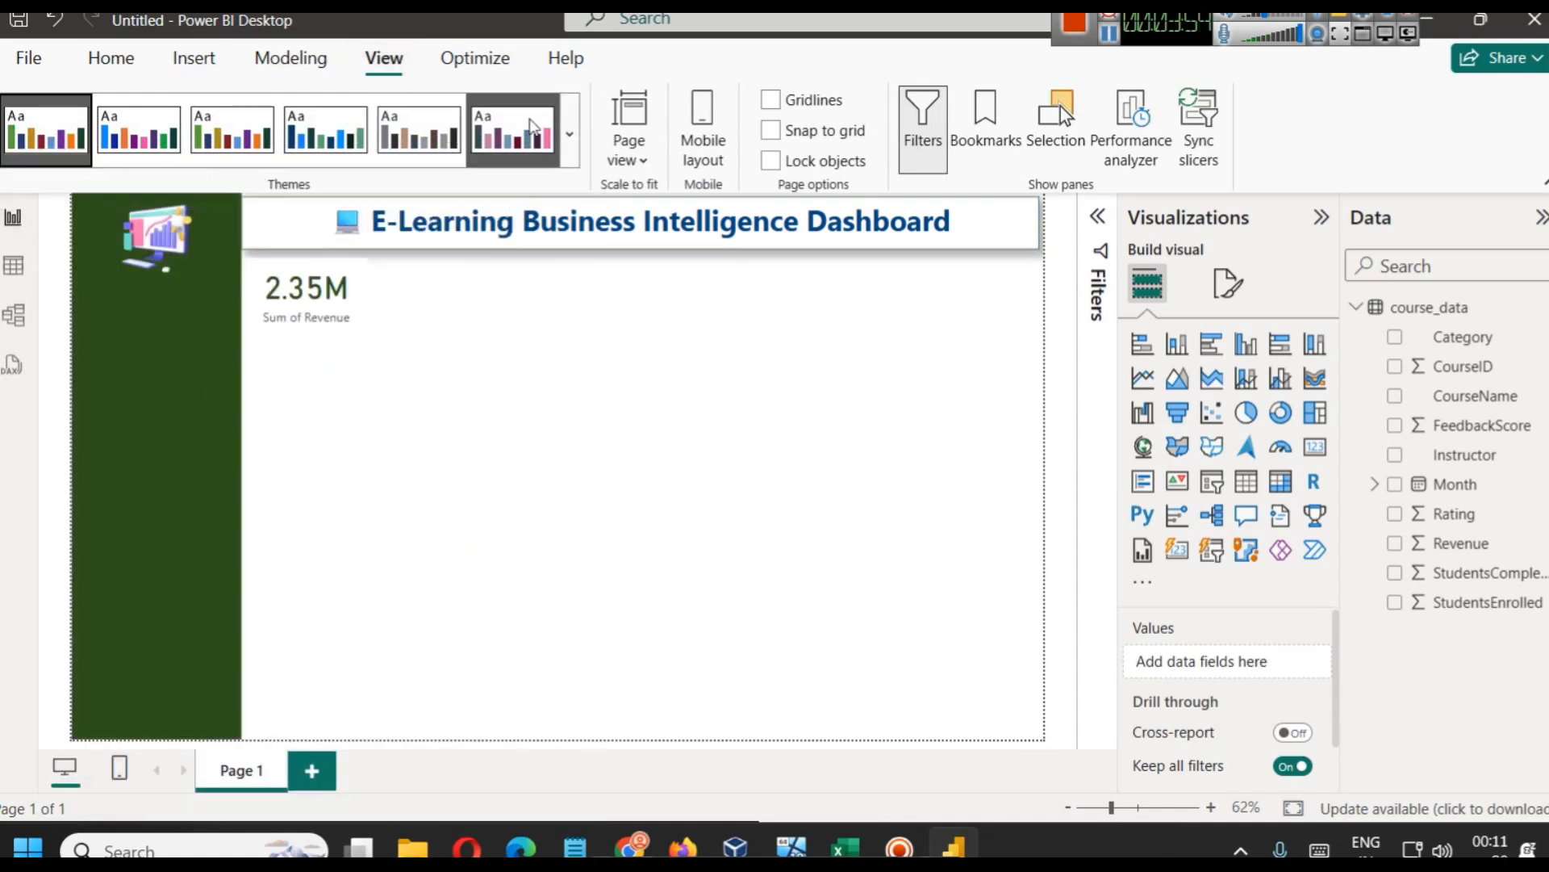
click(530, 127)
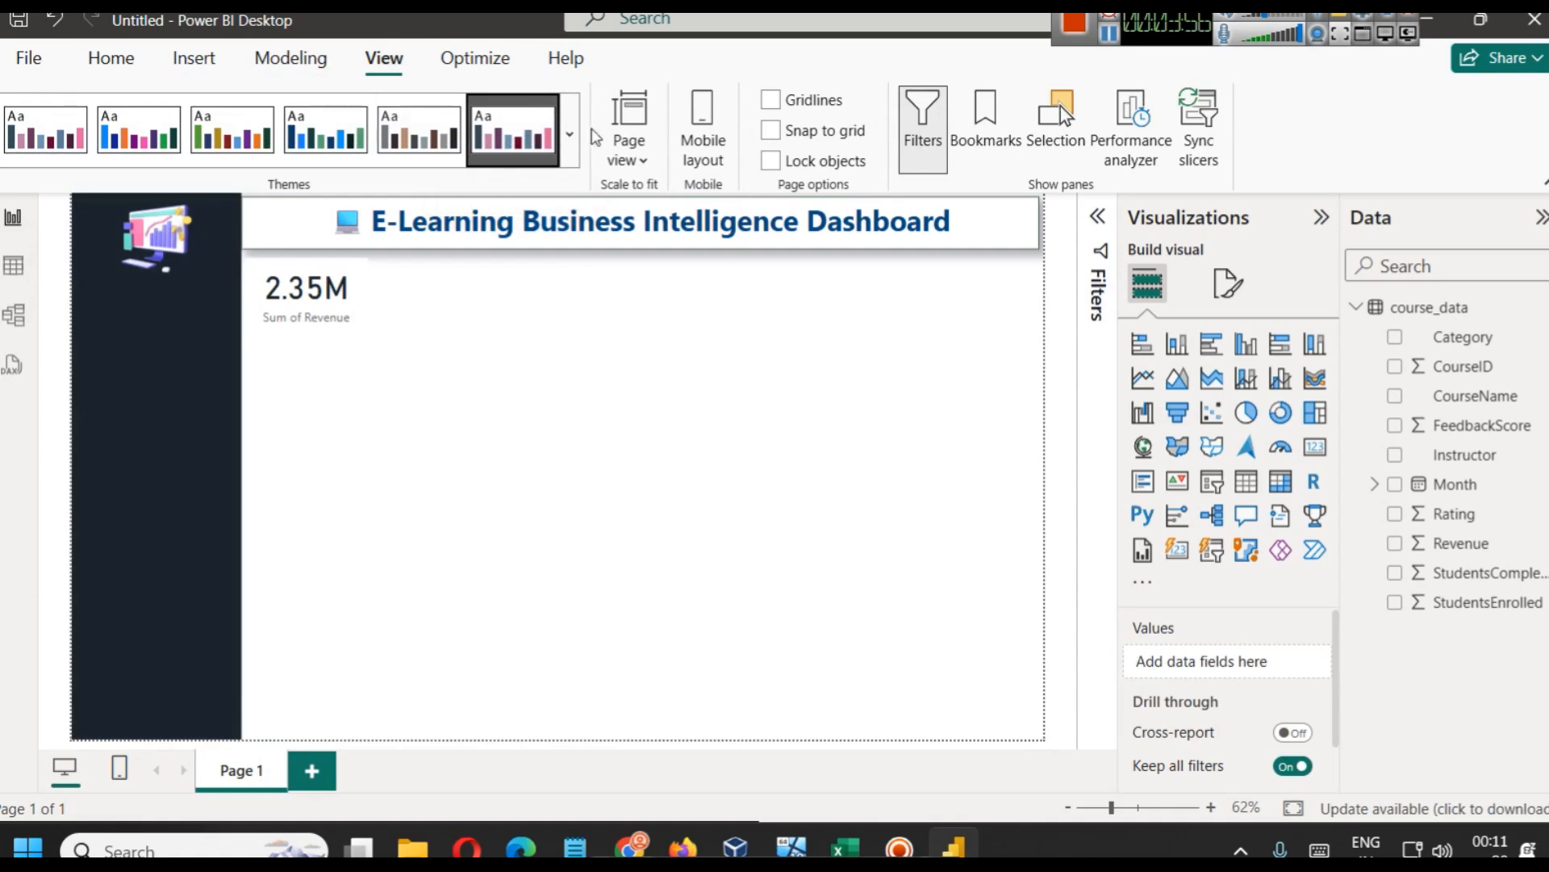
Apply the first accessible theme, with the blue and orange palette, to the report
click(569, 134)
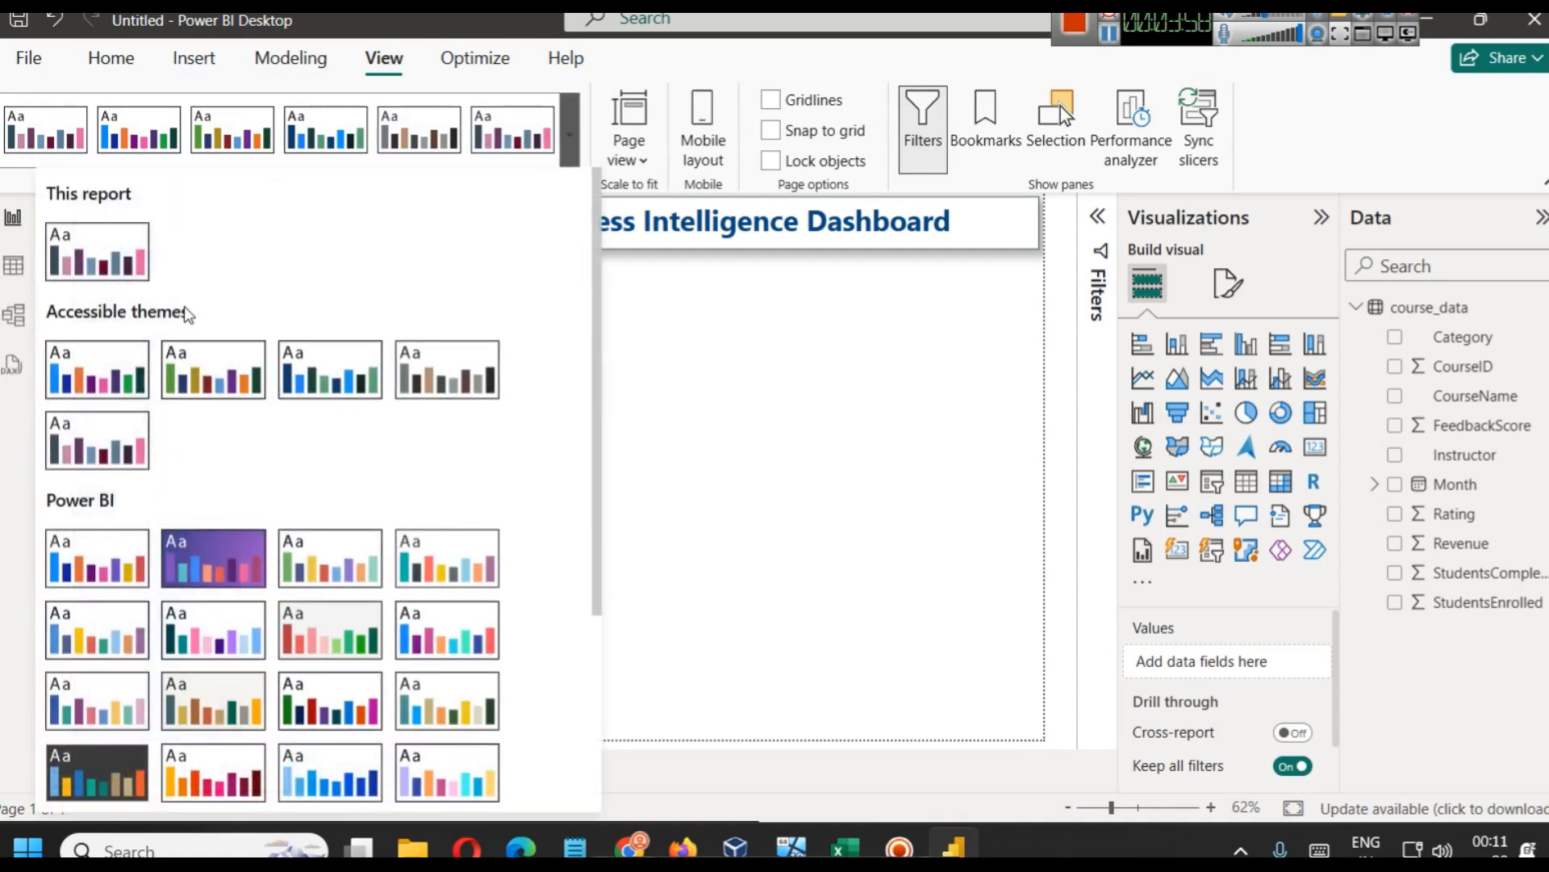
click(121, 348)
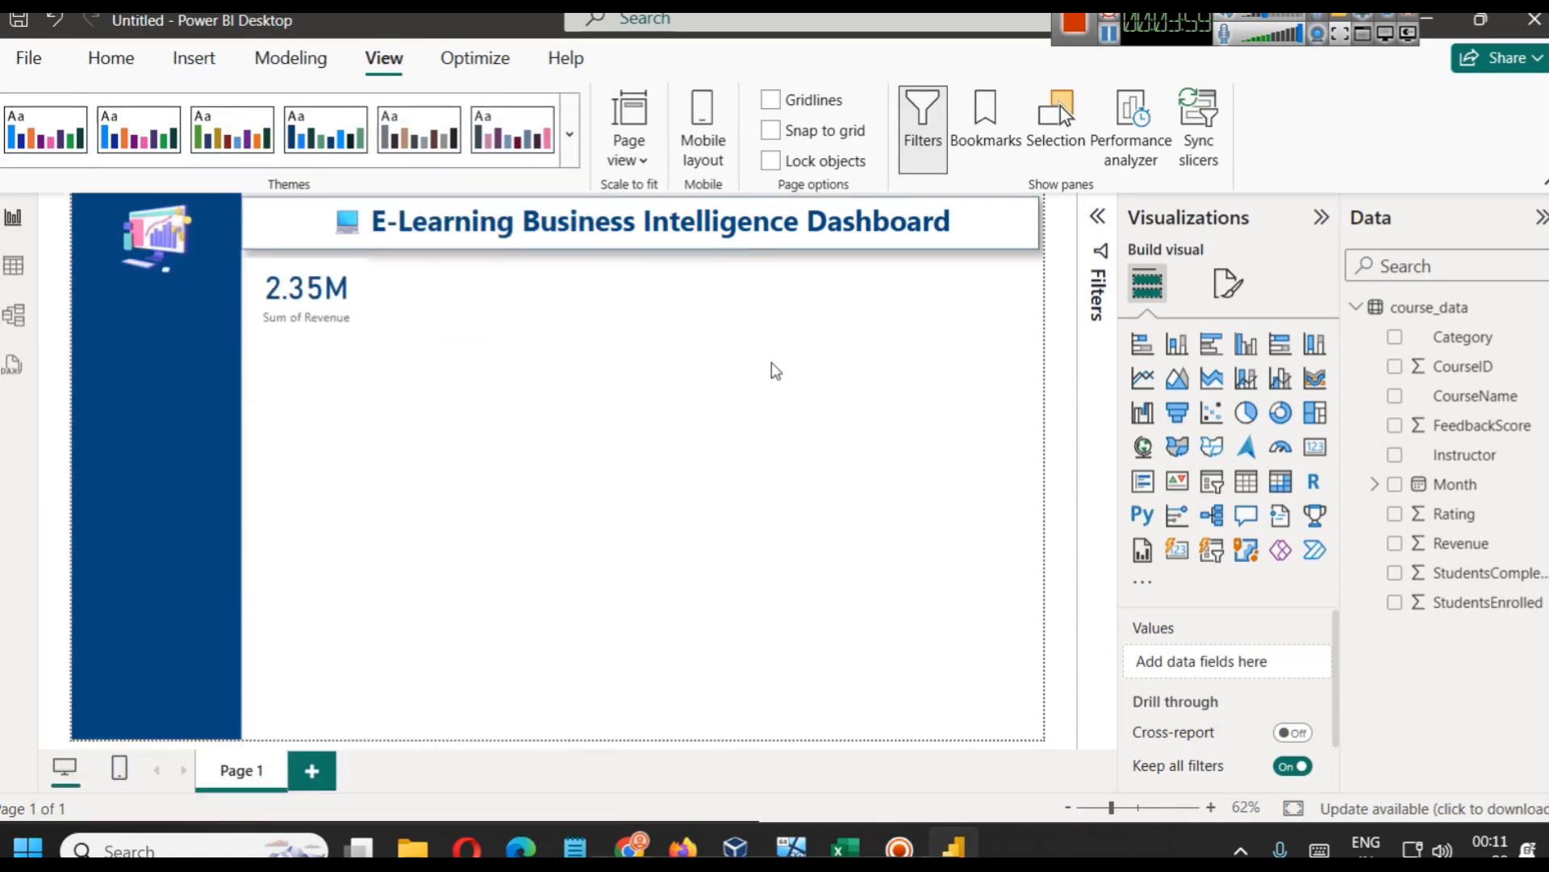
Copy the title banner's border and shadow formatting onto the revenue card with Format painter
click(331, 311)
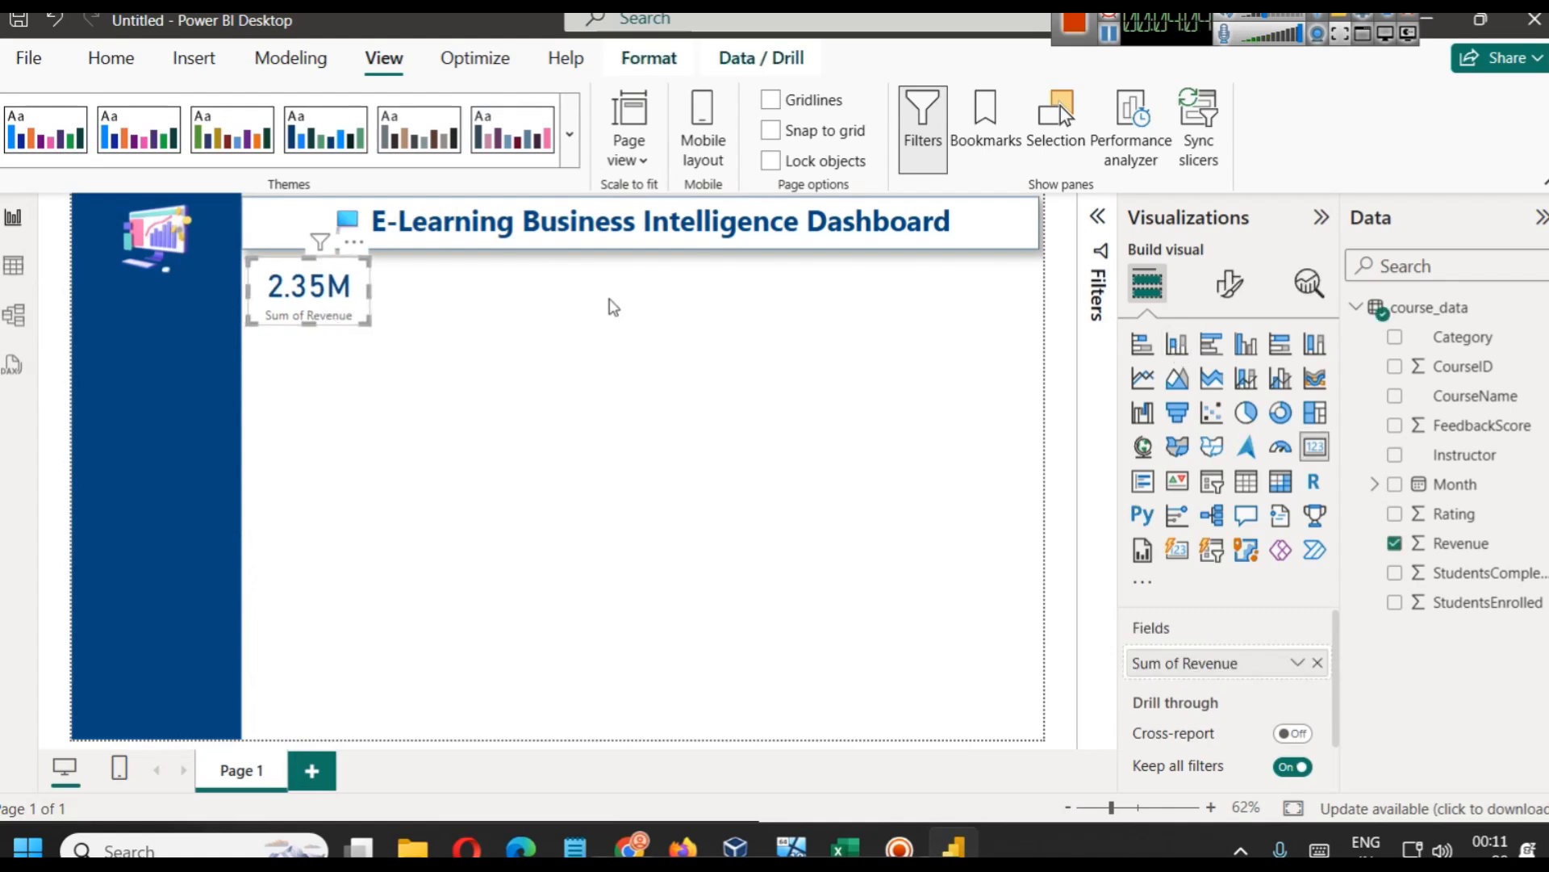
click(534, 247)
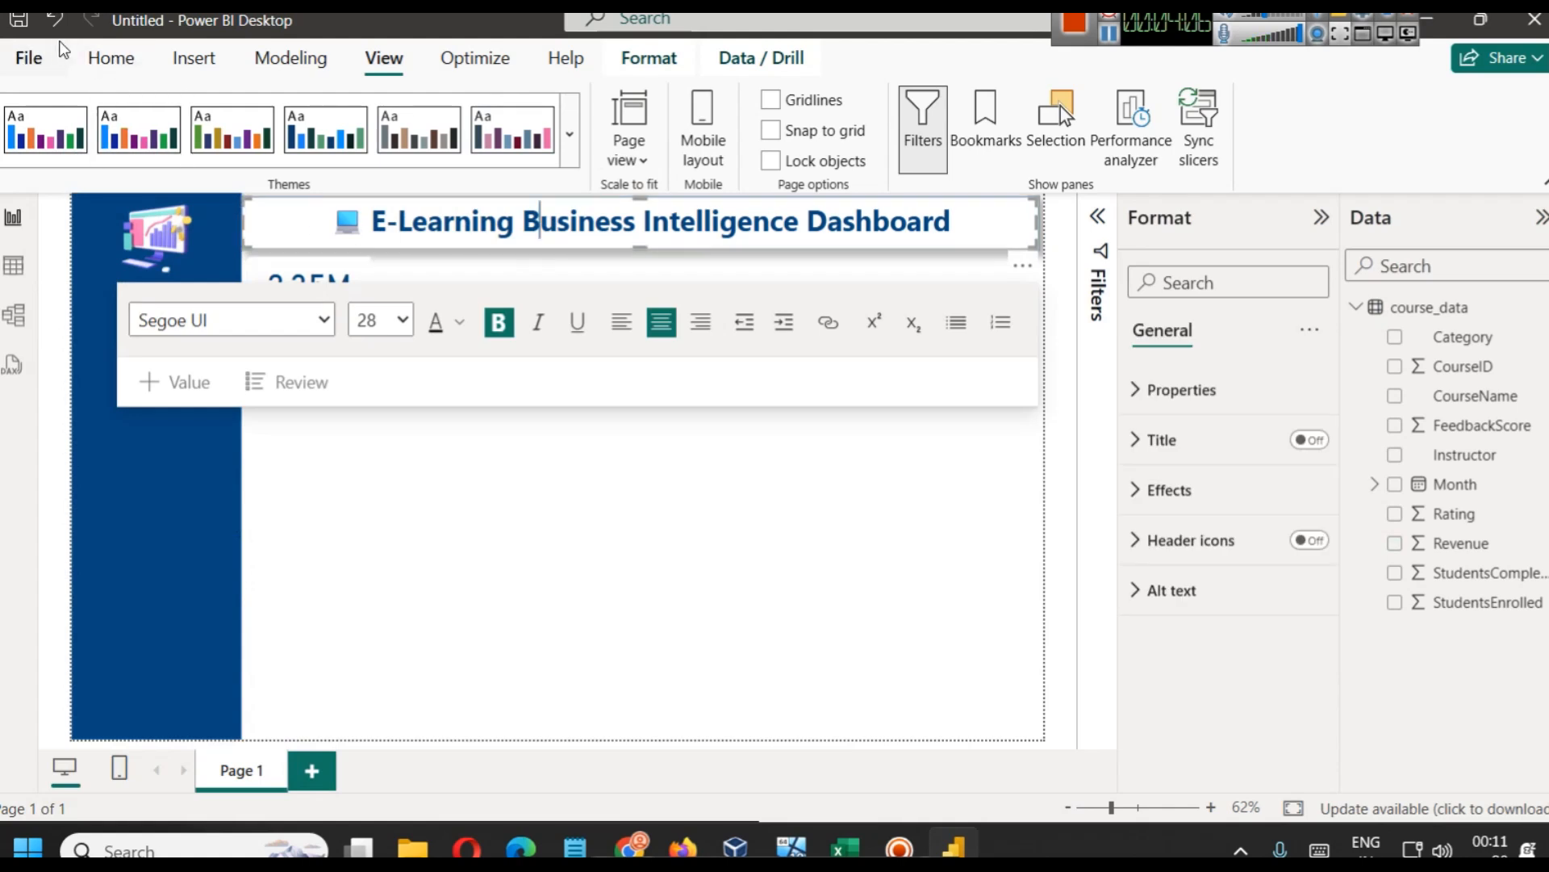
click(93, 58)
click(134, 148)
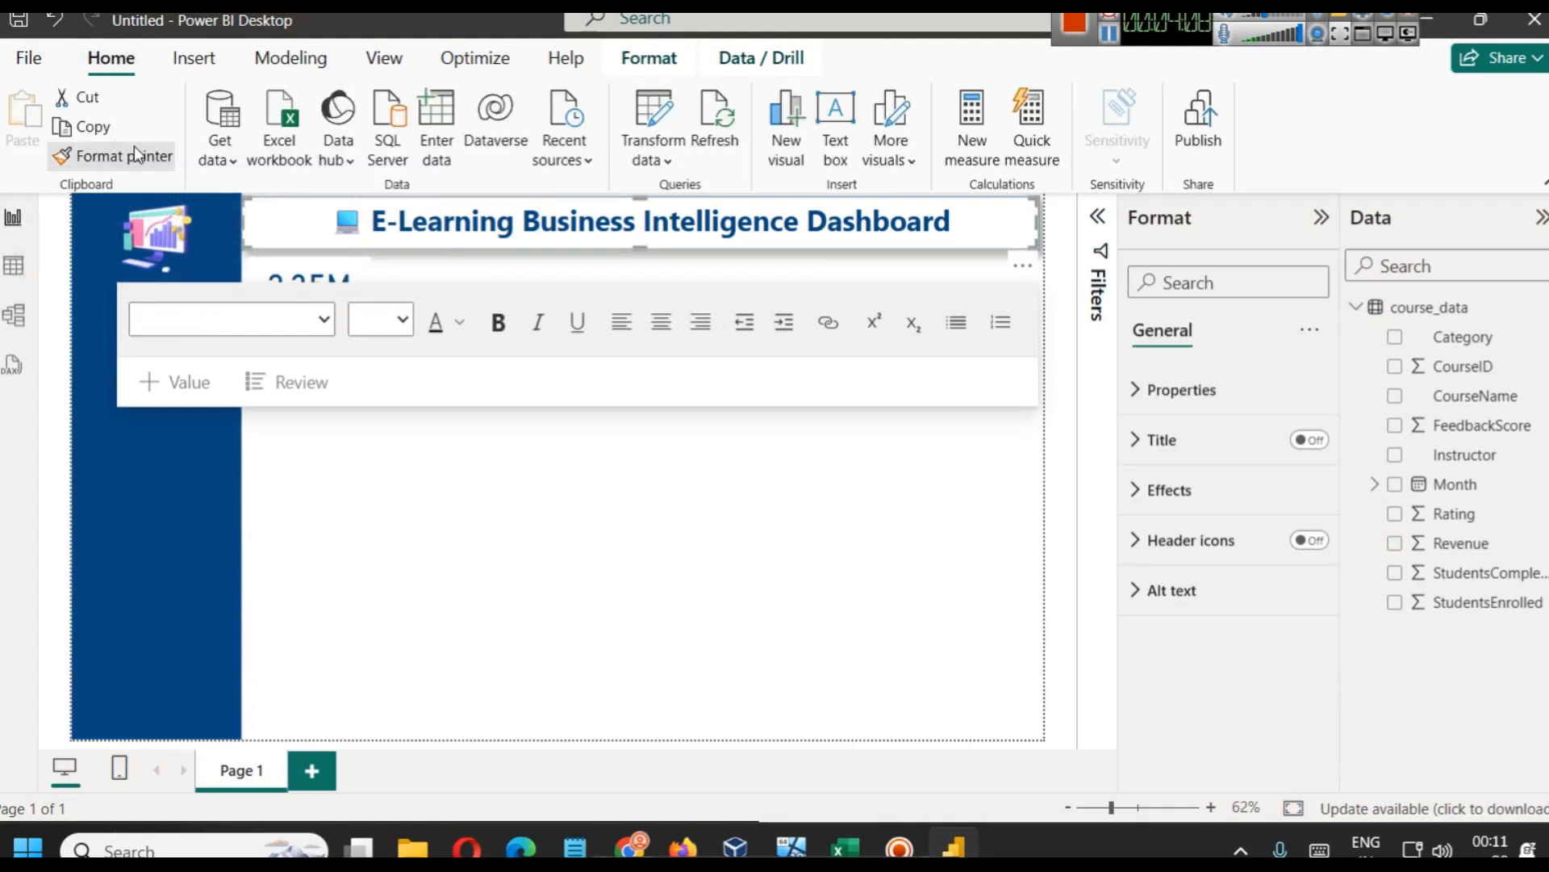
click(435, 361)
click(347, 313)
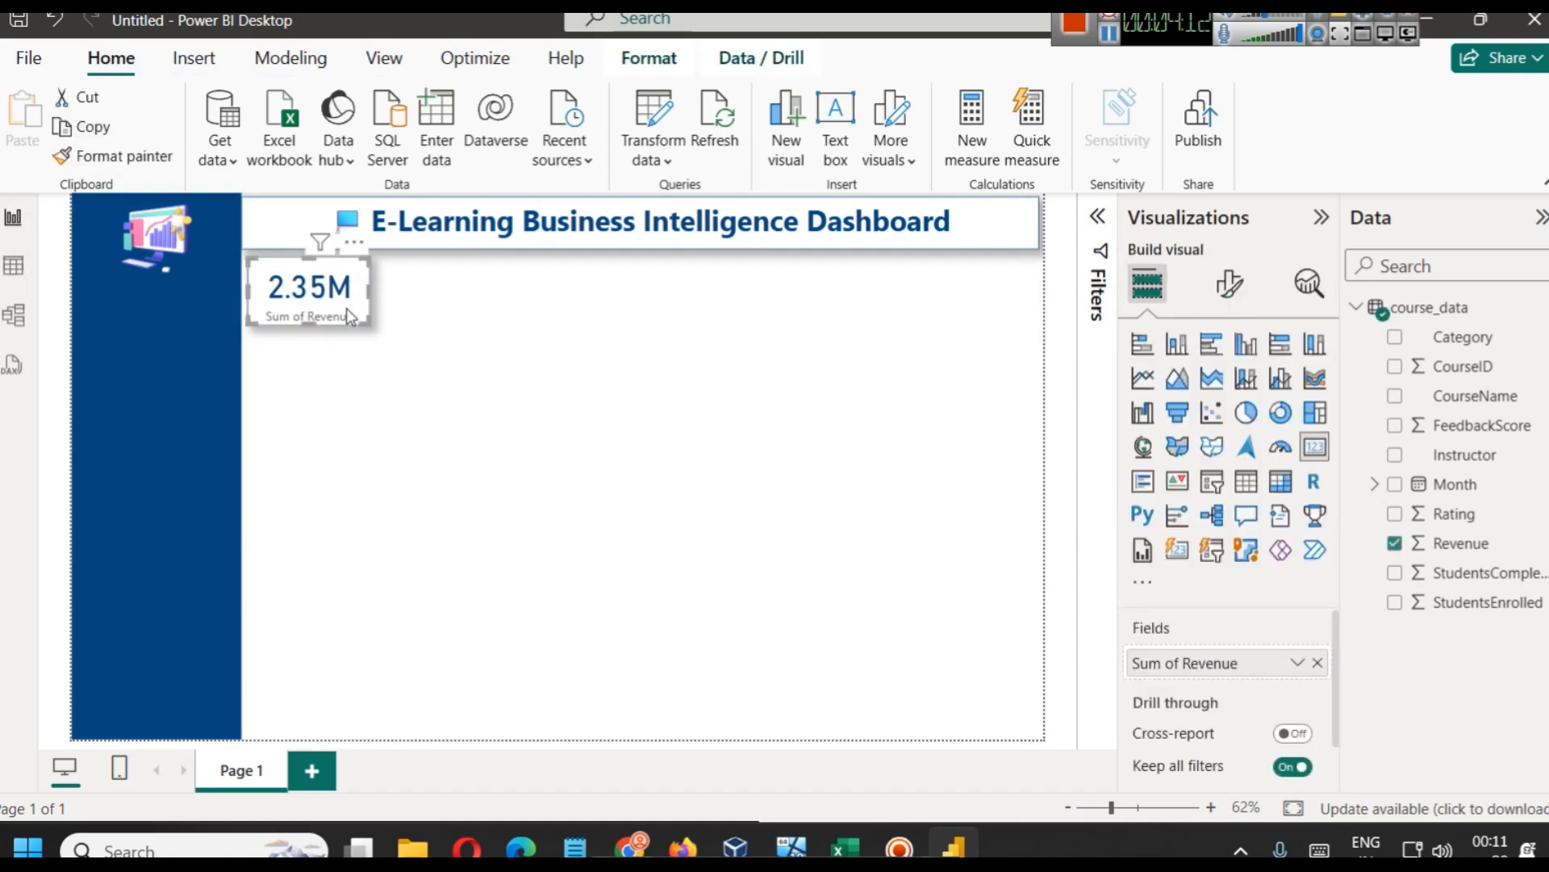
Rename the revenue card's field to "Total Revenue" for this visual and widen the card slightly
click(1297, 662)
click(1358, 328)
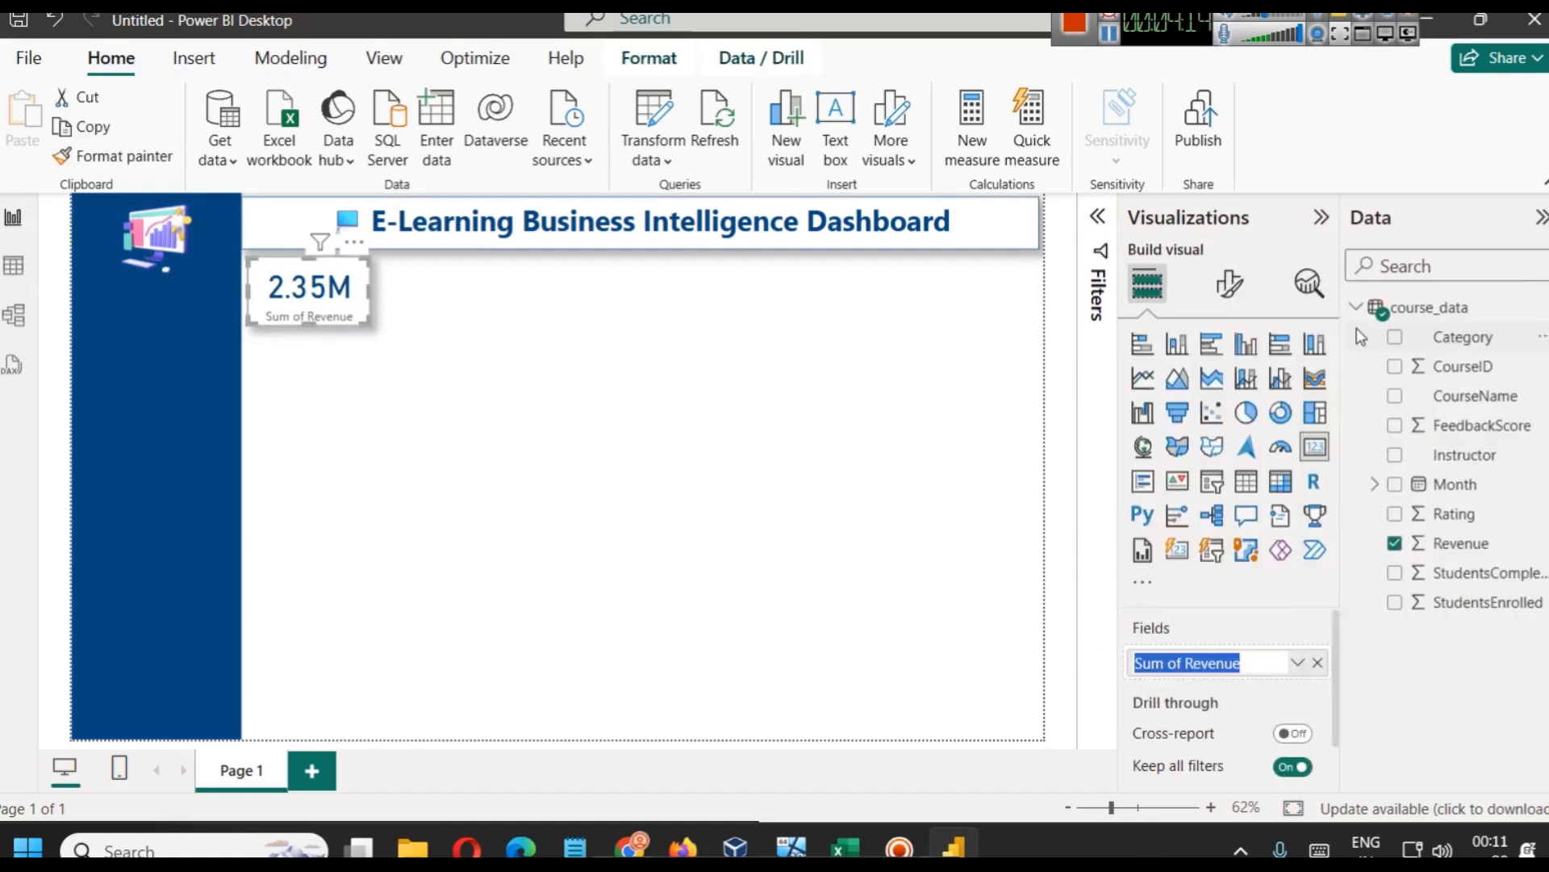
key(Left)
key(ctrl+shift+Right)
key(ctrl+shift+Right)
key(BackSpace)
text(Total)
key(Return)
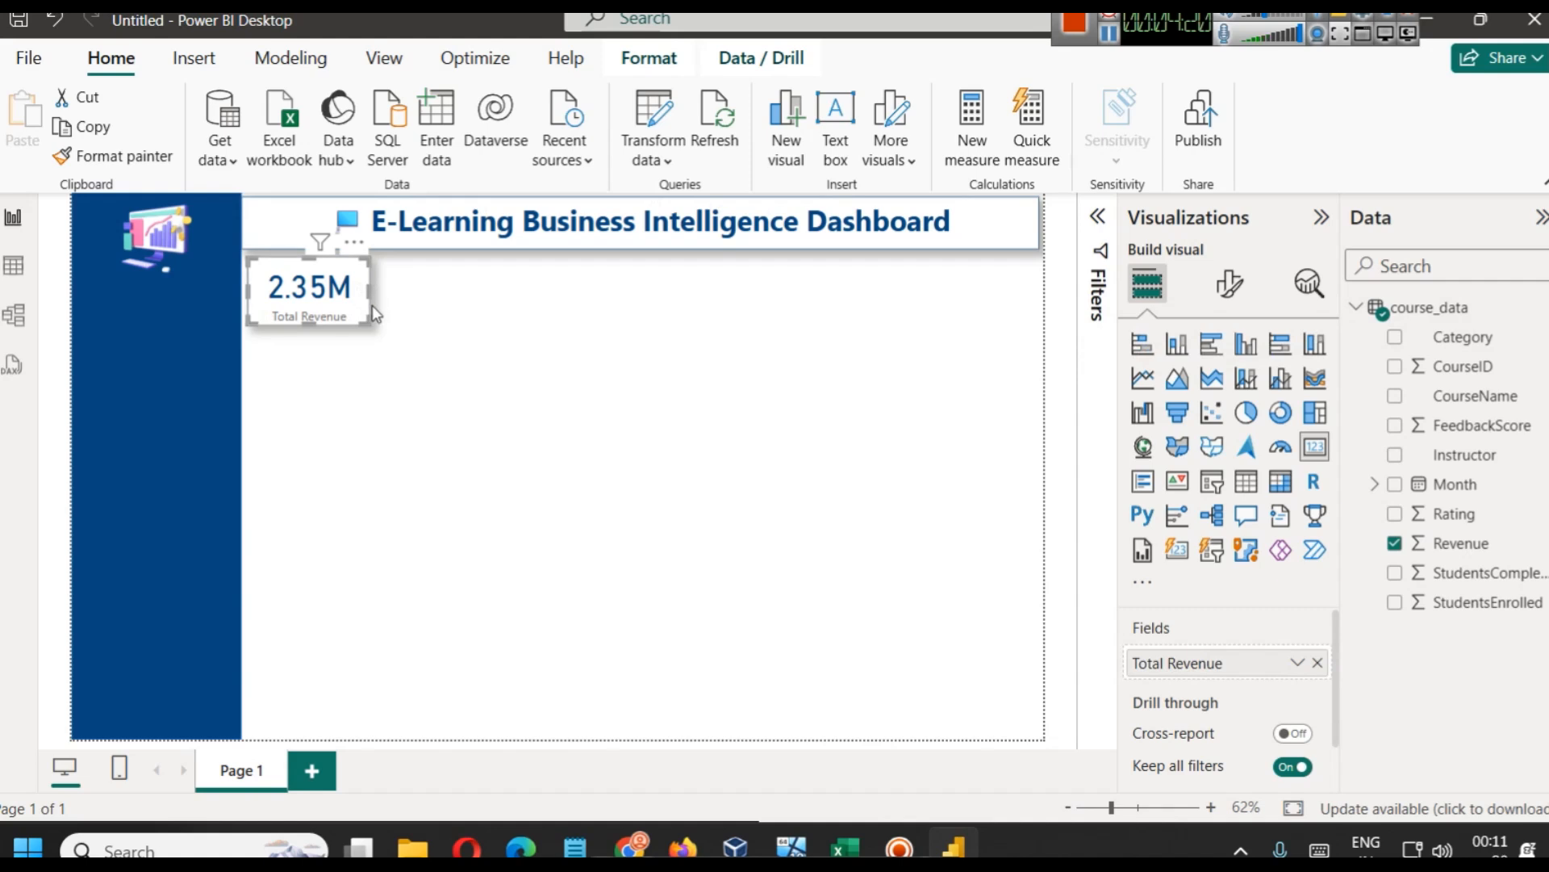
drag(369, 291, 377, 291)
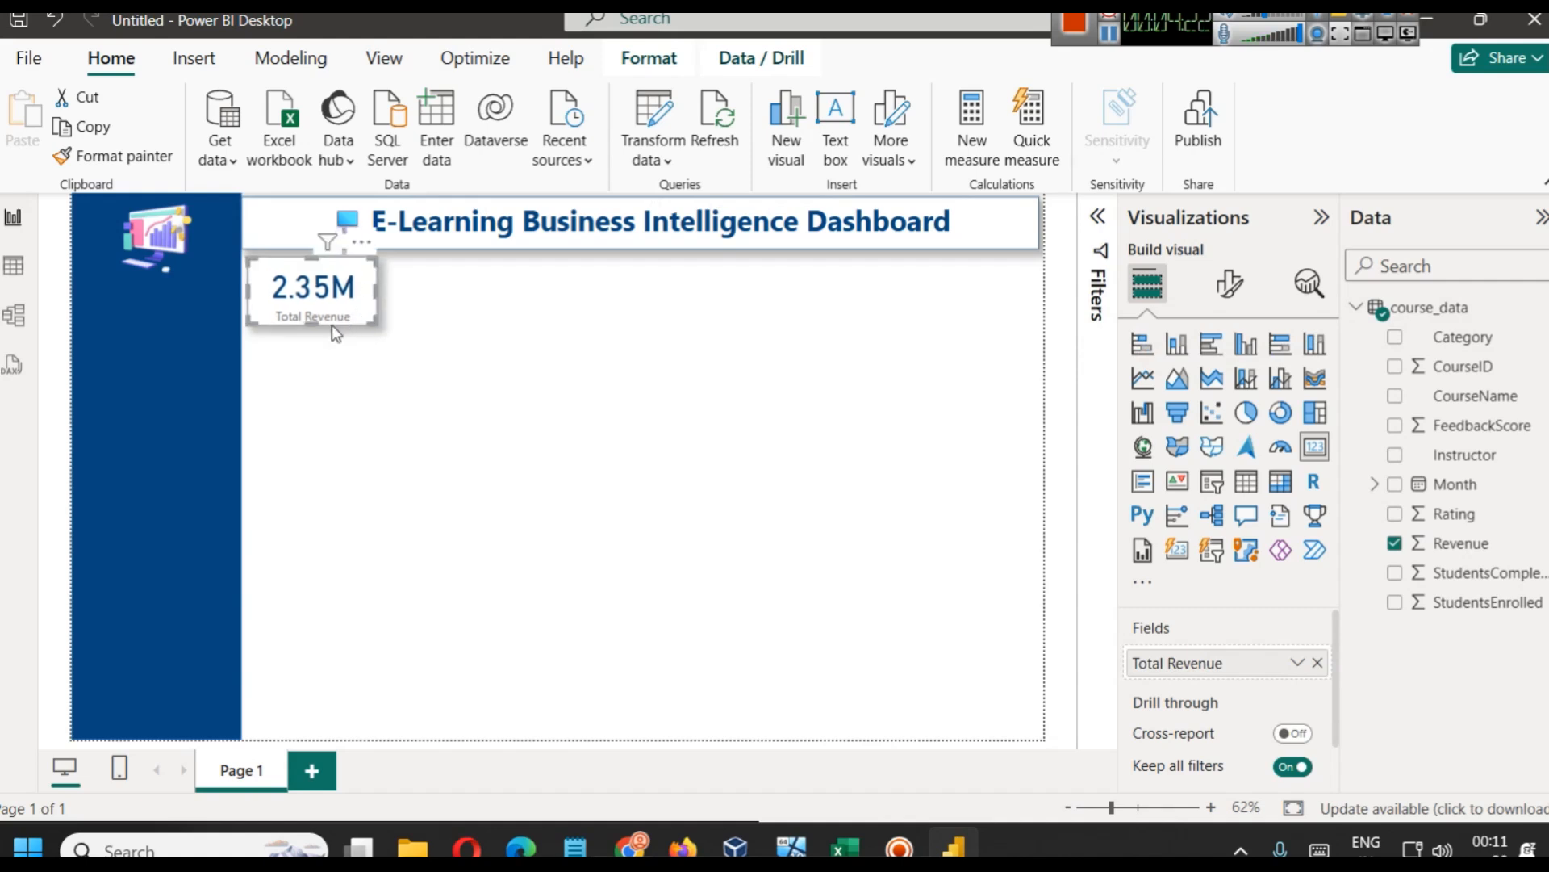
double_click(675, 392)
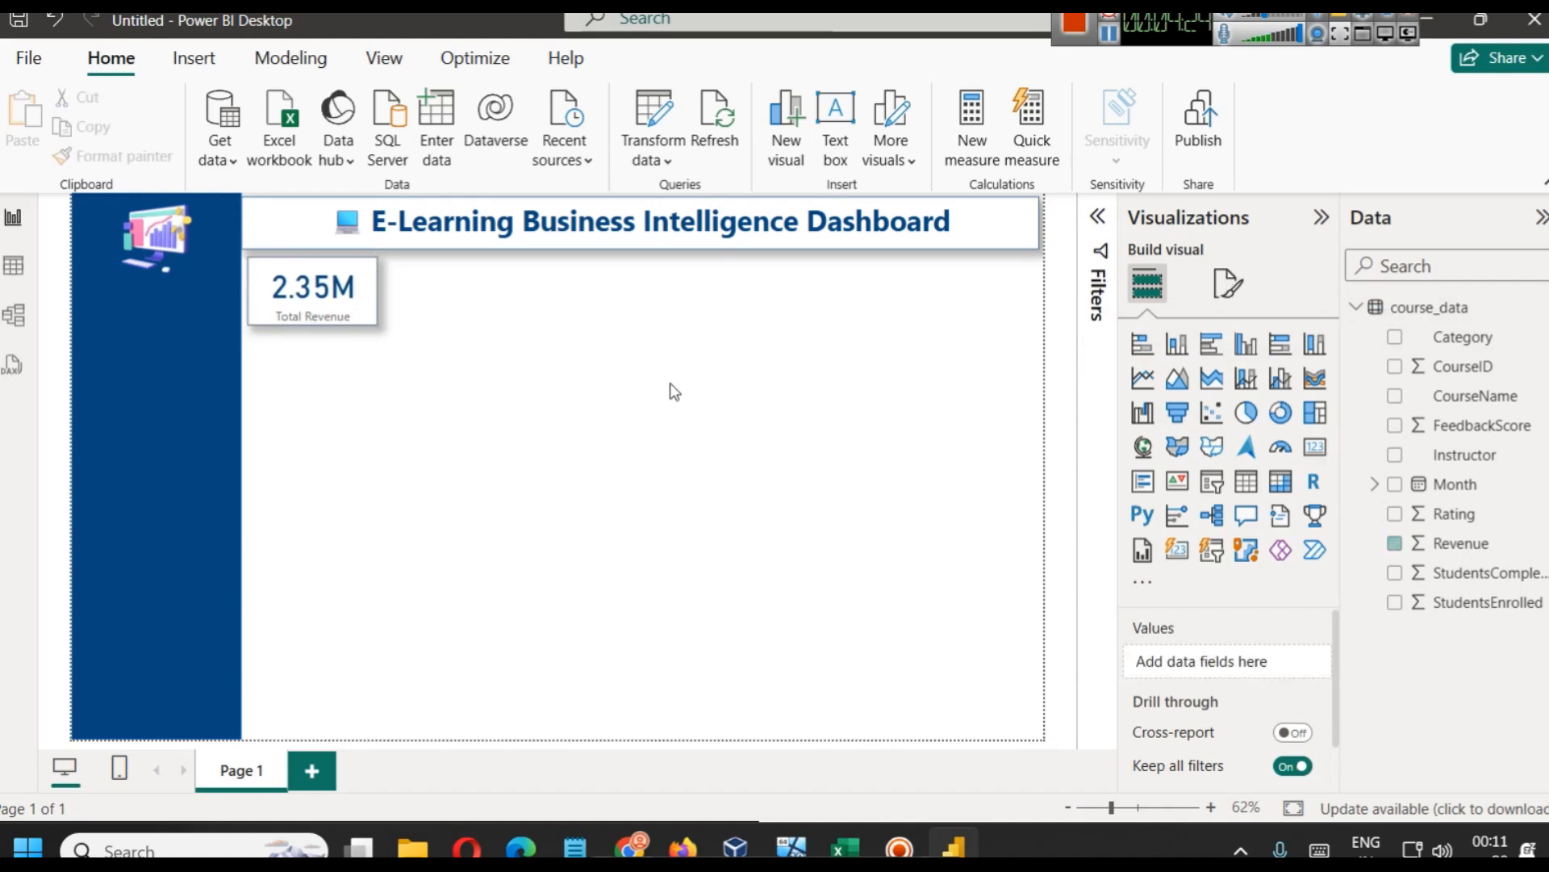
click(1021, 310)
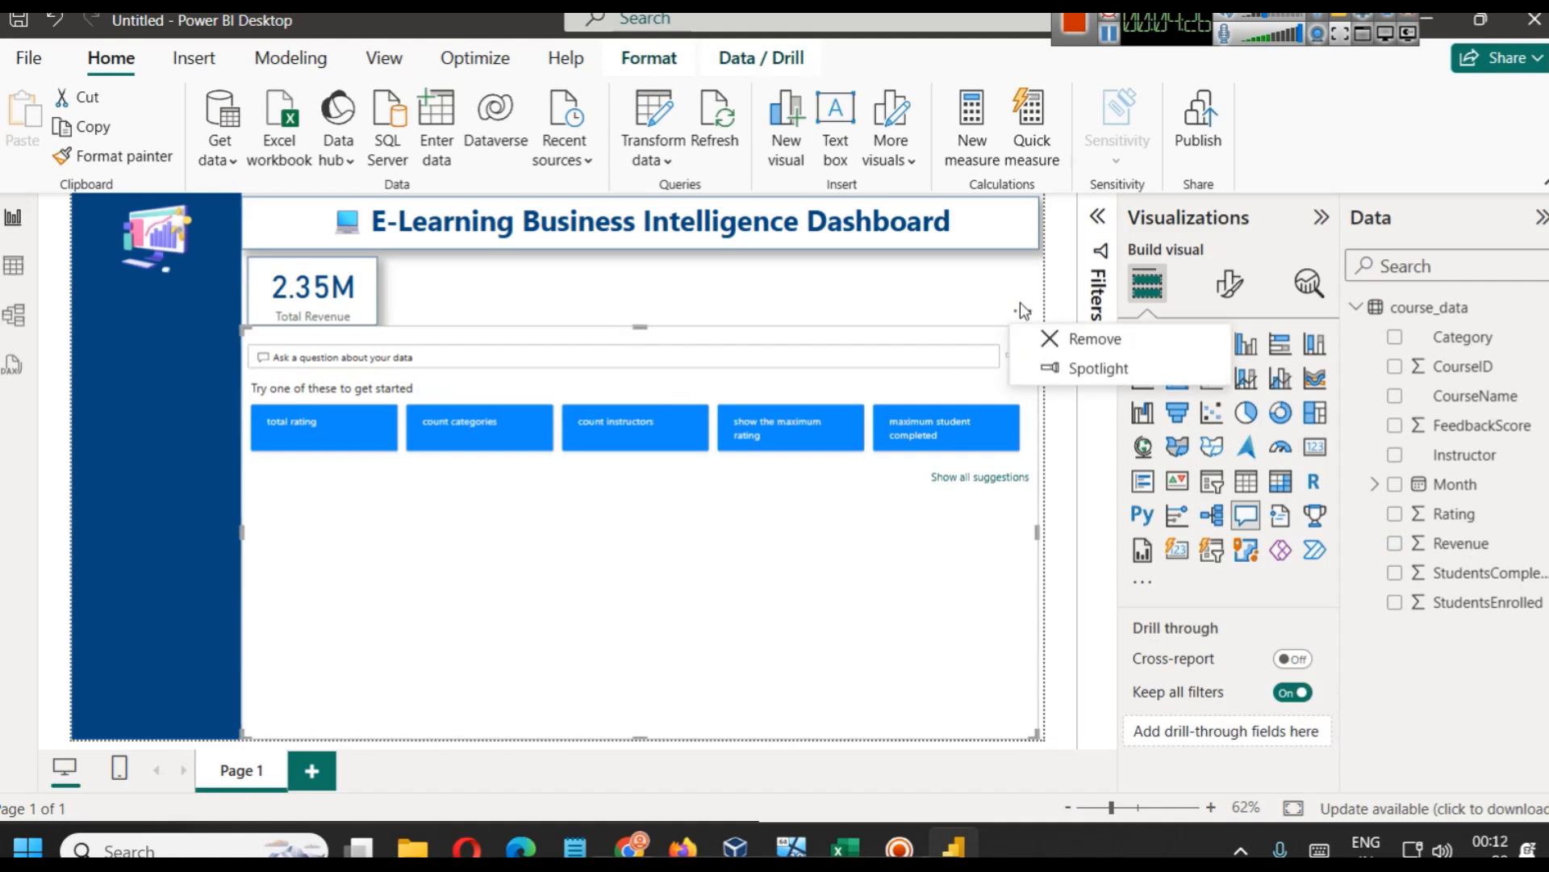
click(1045, 335)
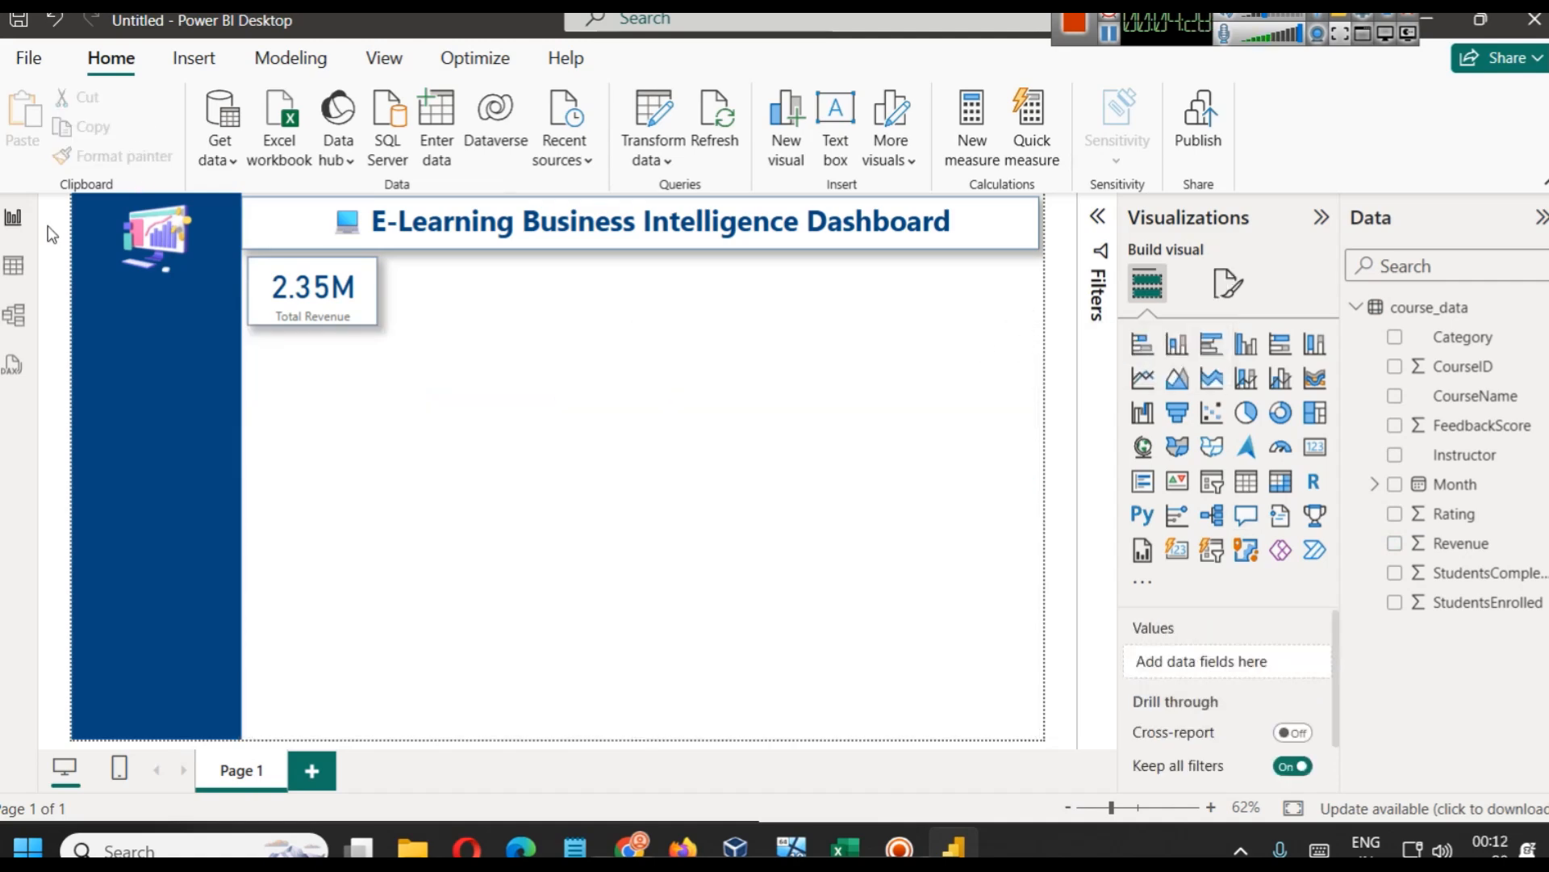
Format the Revenue column of course_data as dollar currency in the table view and return to the report page
click(12, 269)
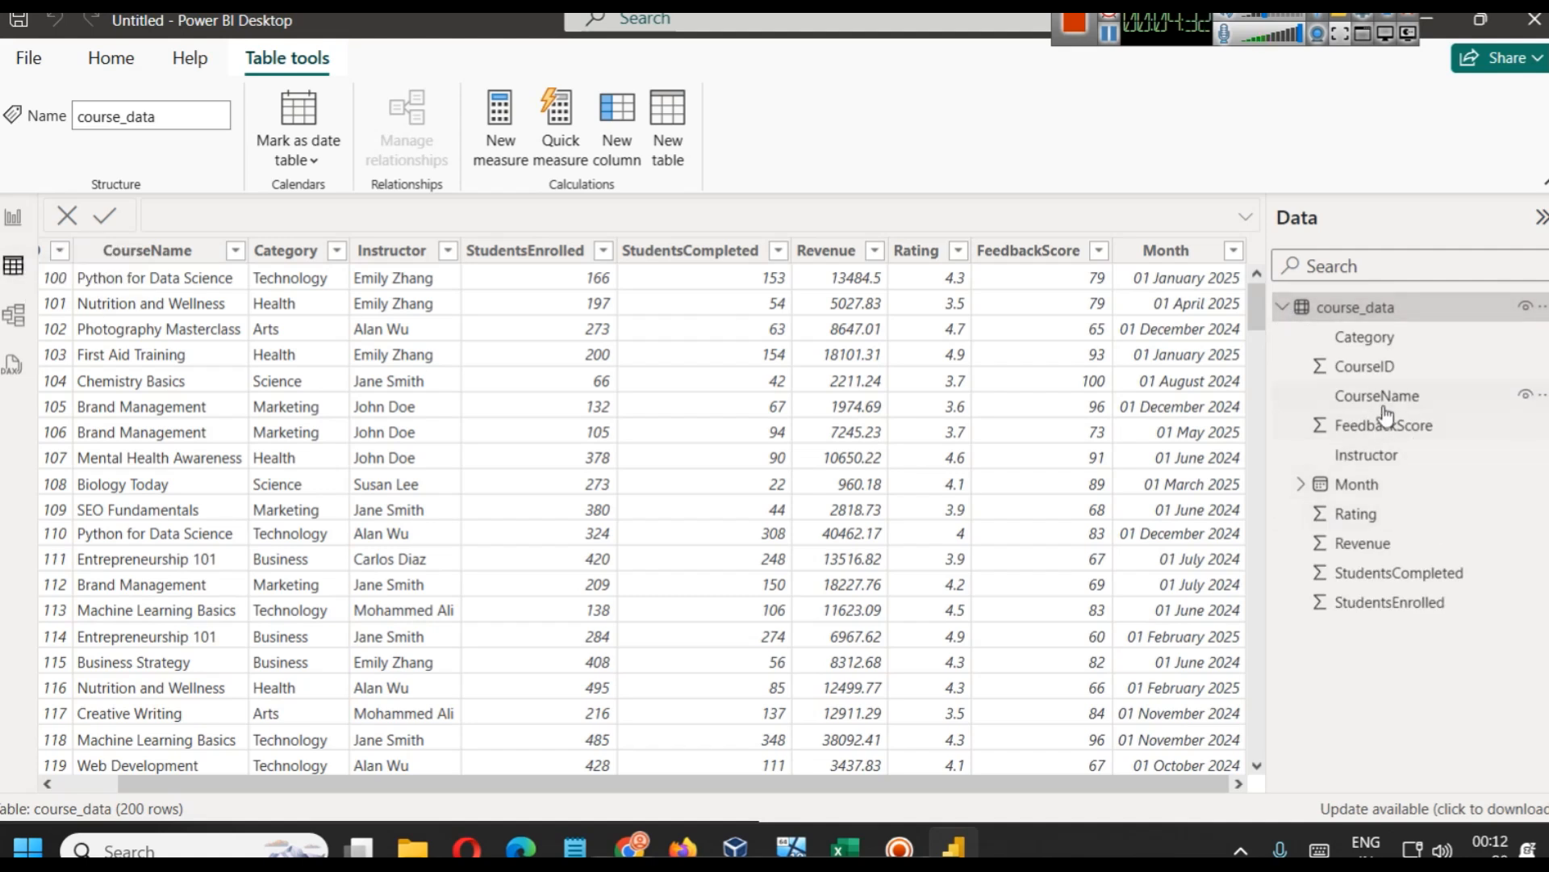
click(1363, 543)
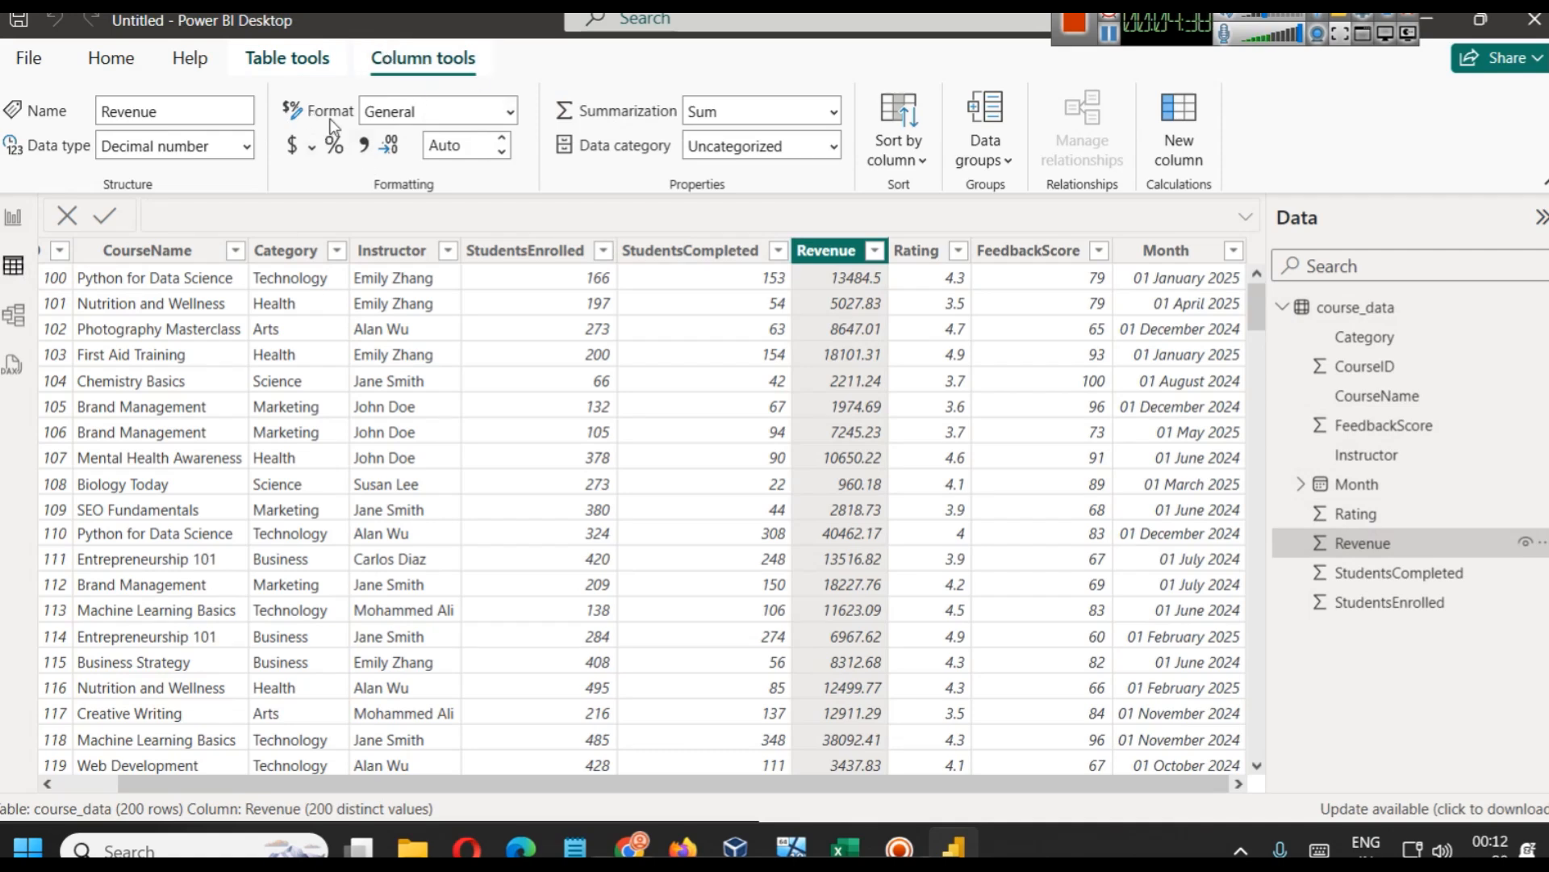
click(294, 147)
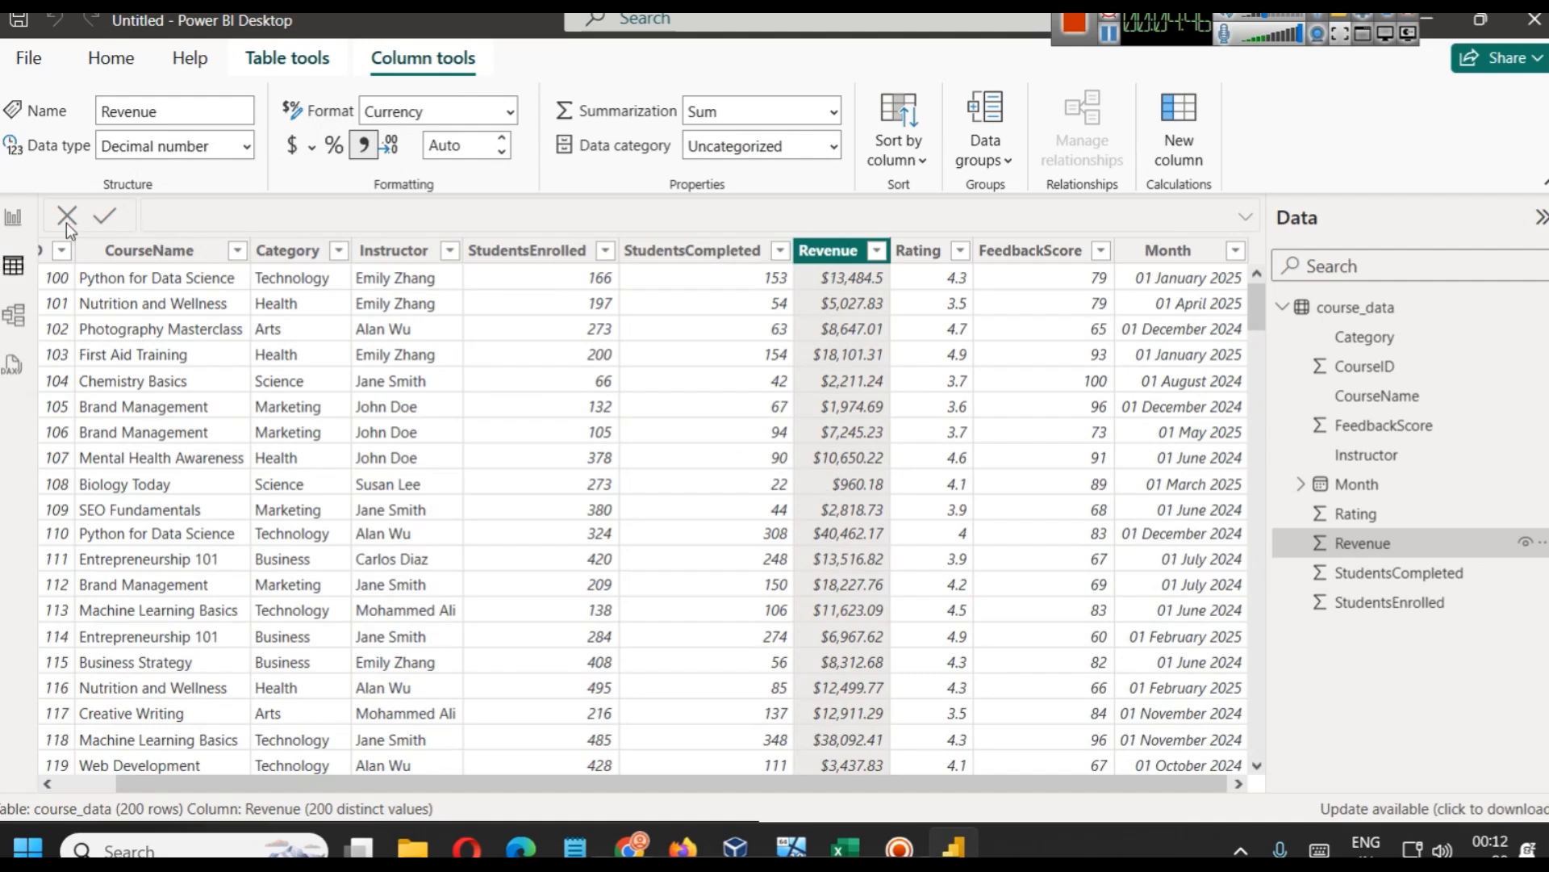
click(10, 217)
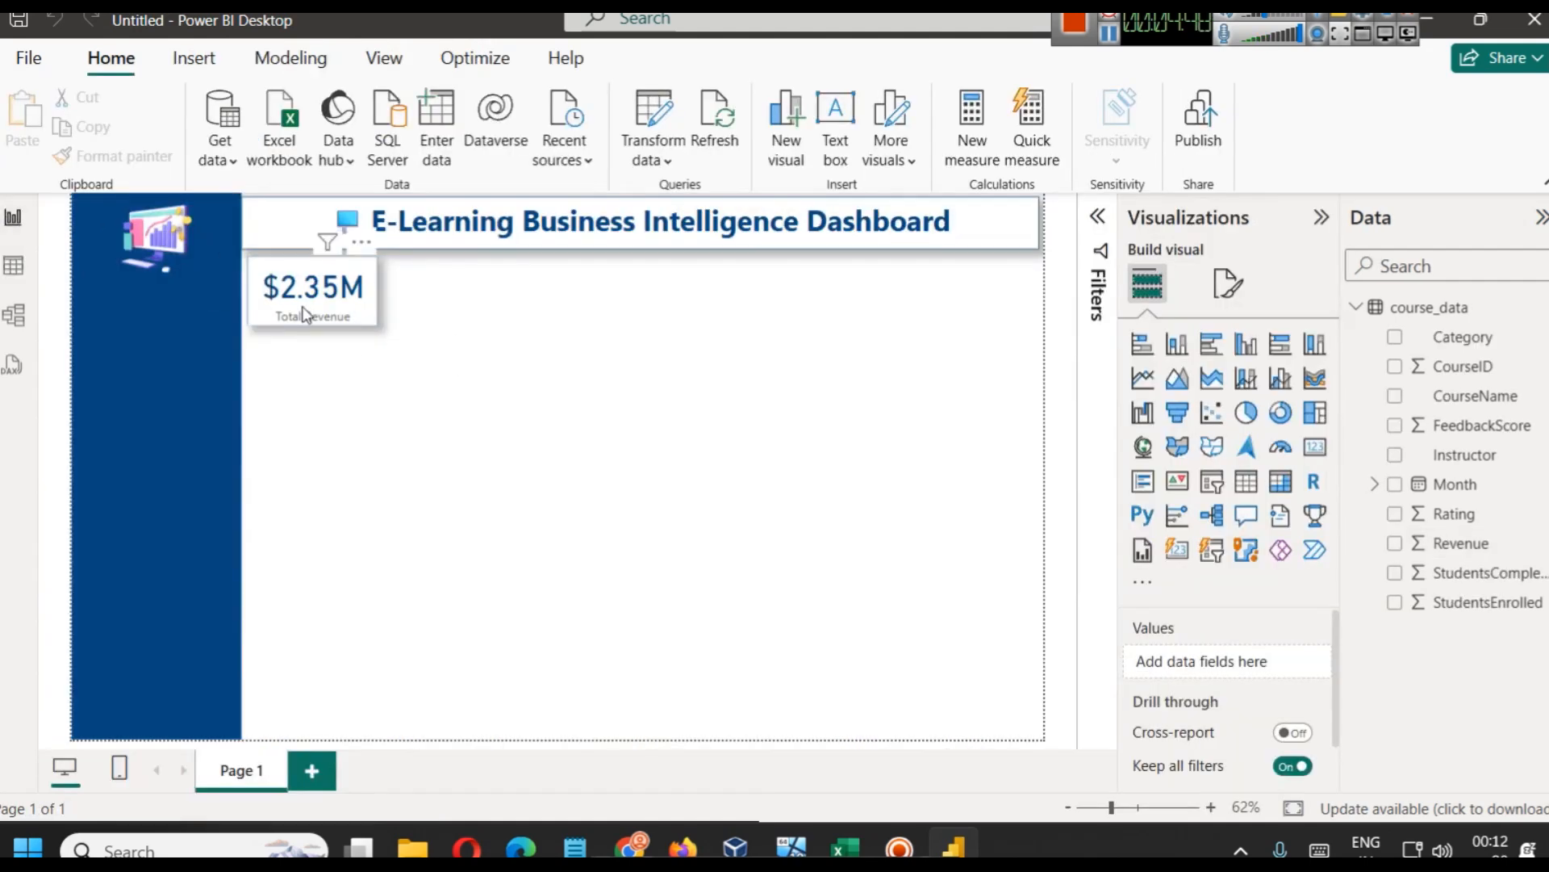
Make the Total Revenue card's category label bold and color it very dark teal
click(355, 316)
click(1233, 286)
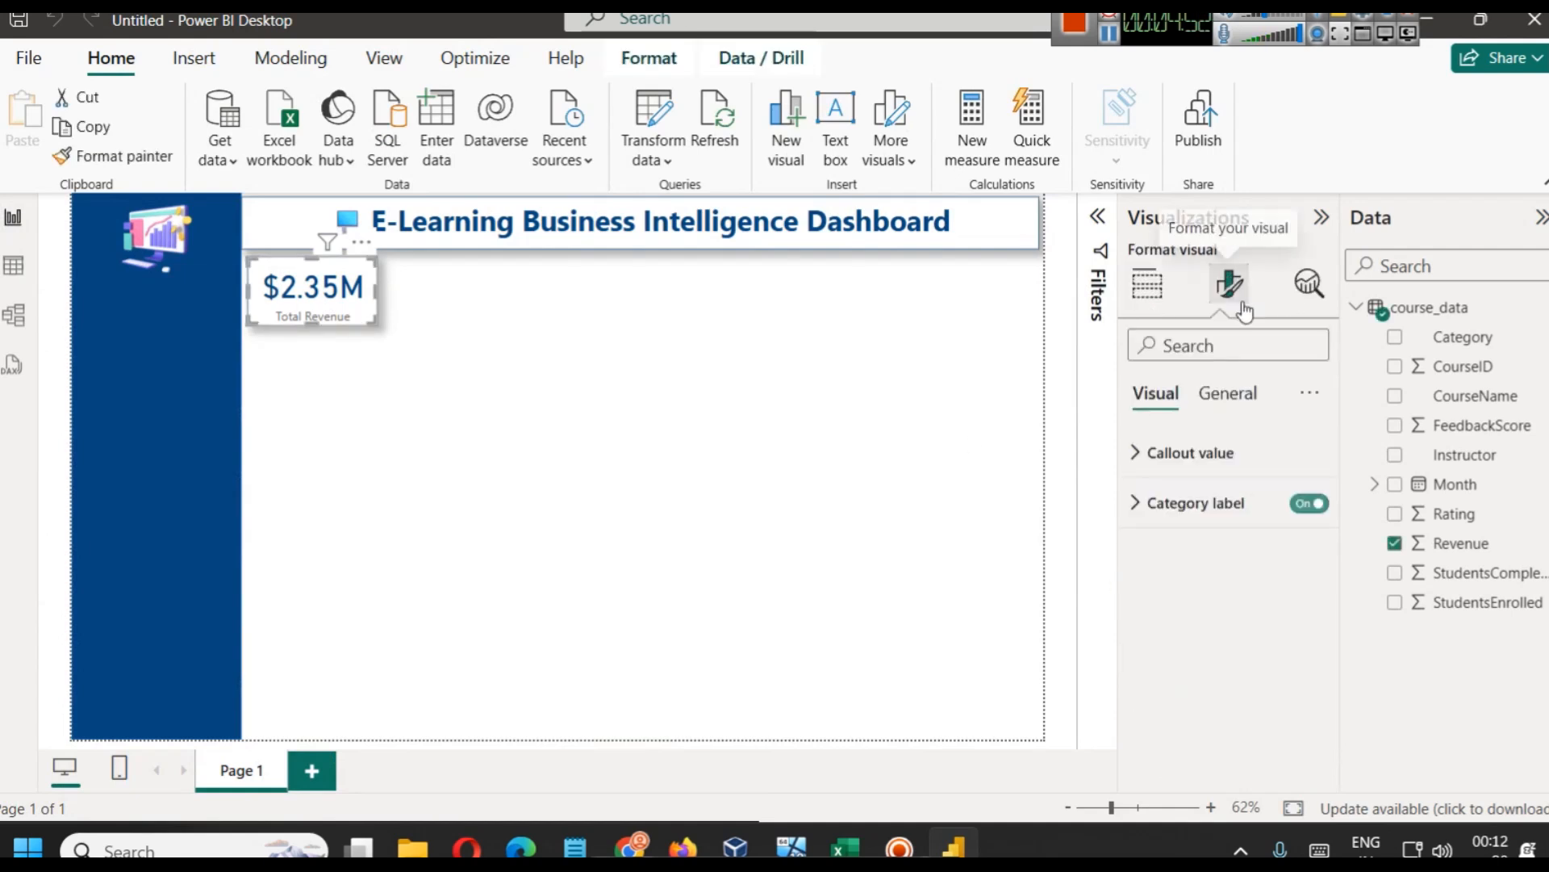
click(1195, 503)
click(1186, 688)
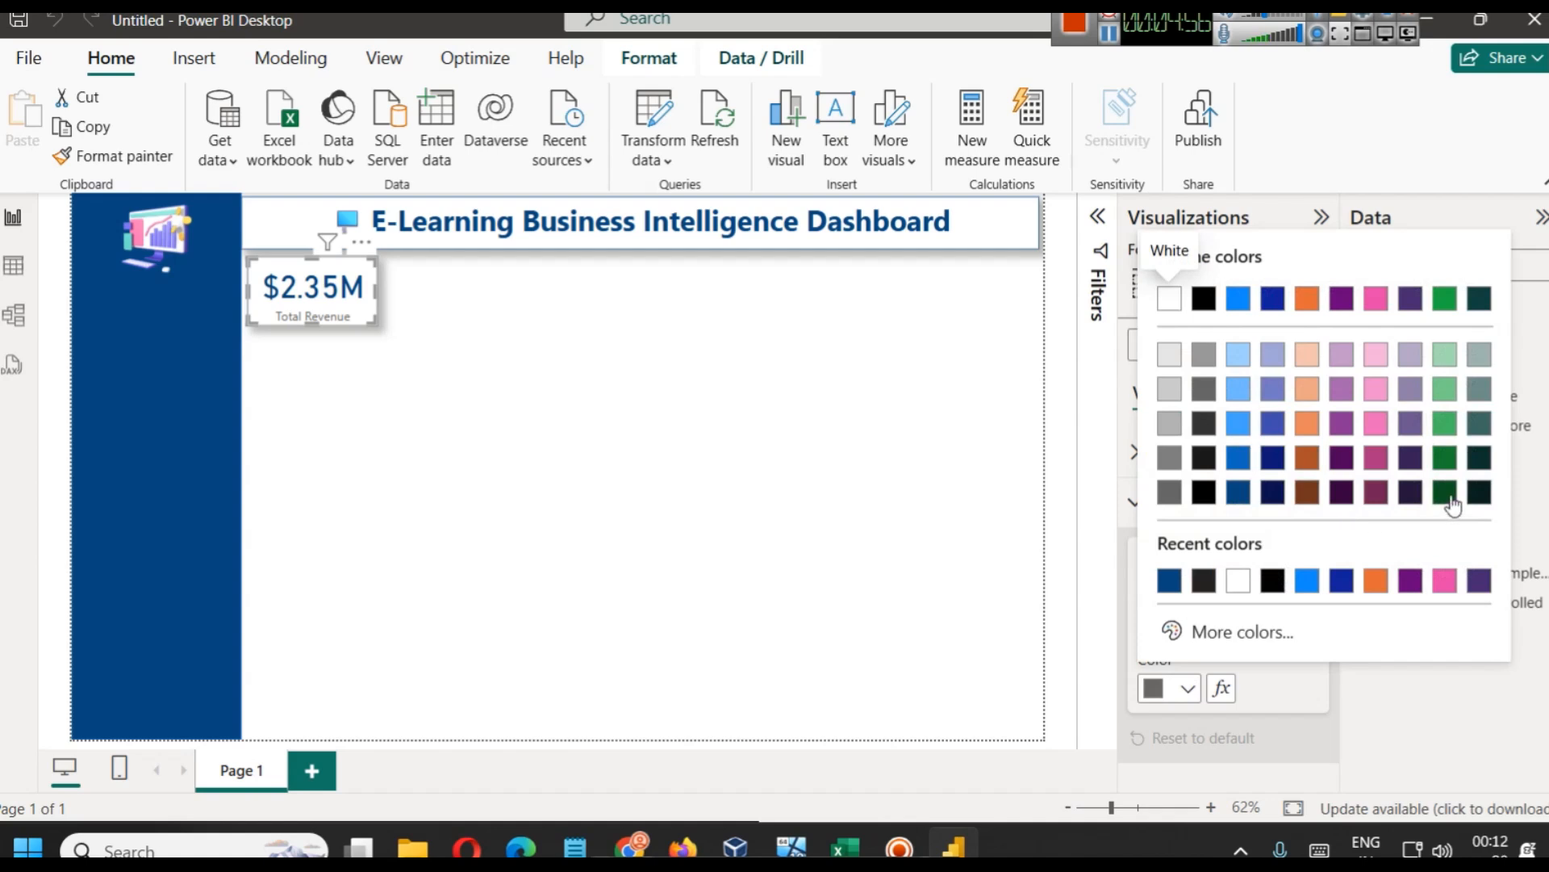
click(1477, 498)
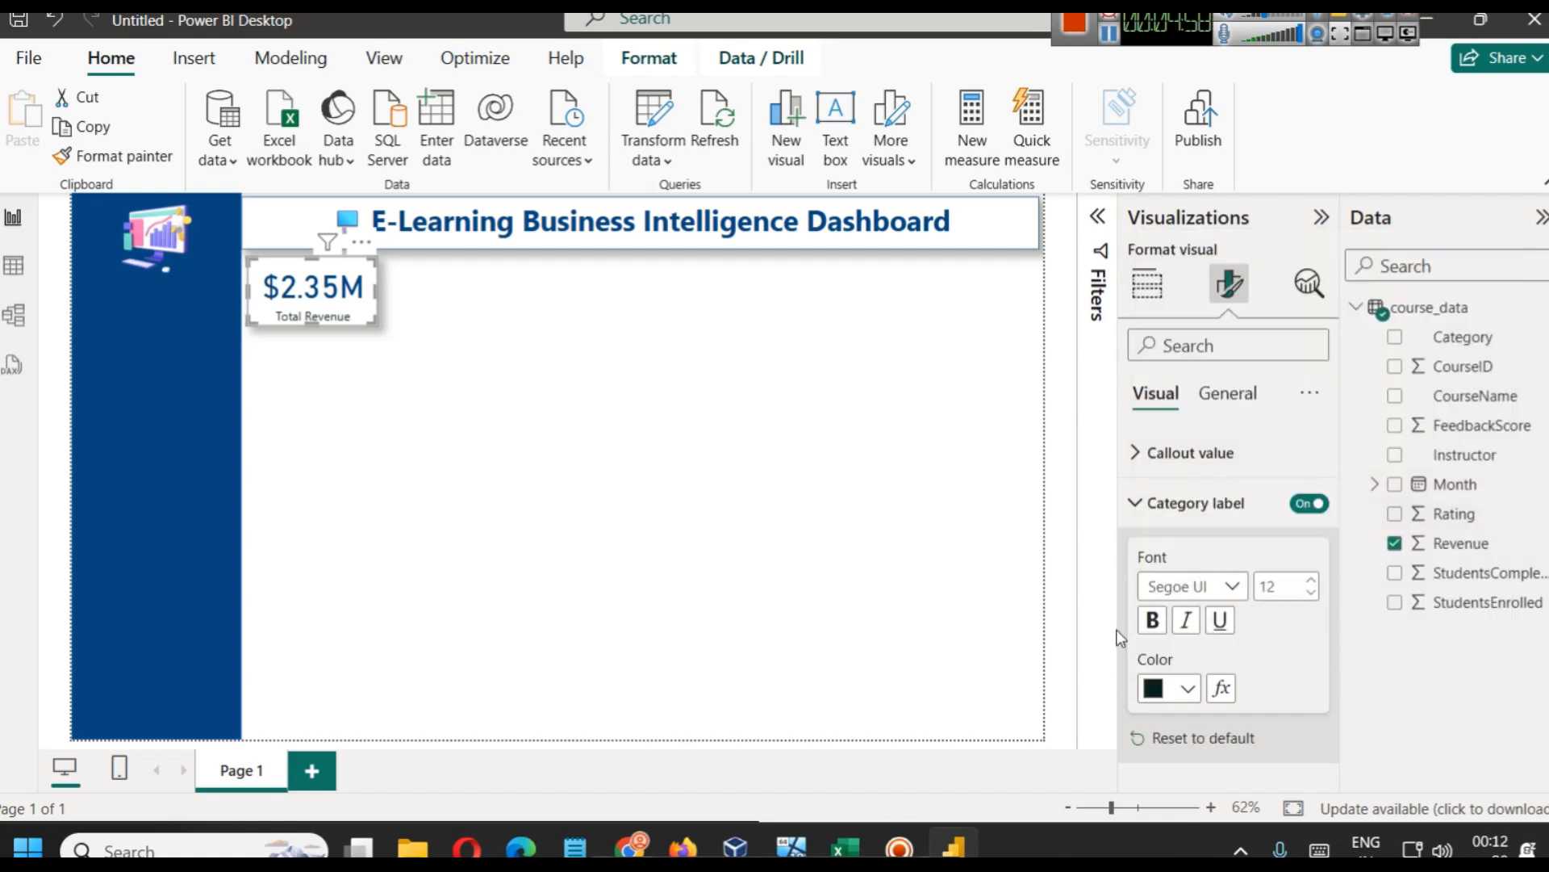
click(1153, 620)
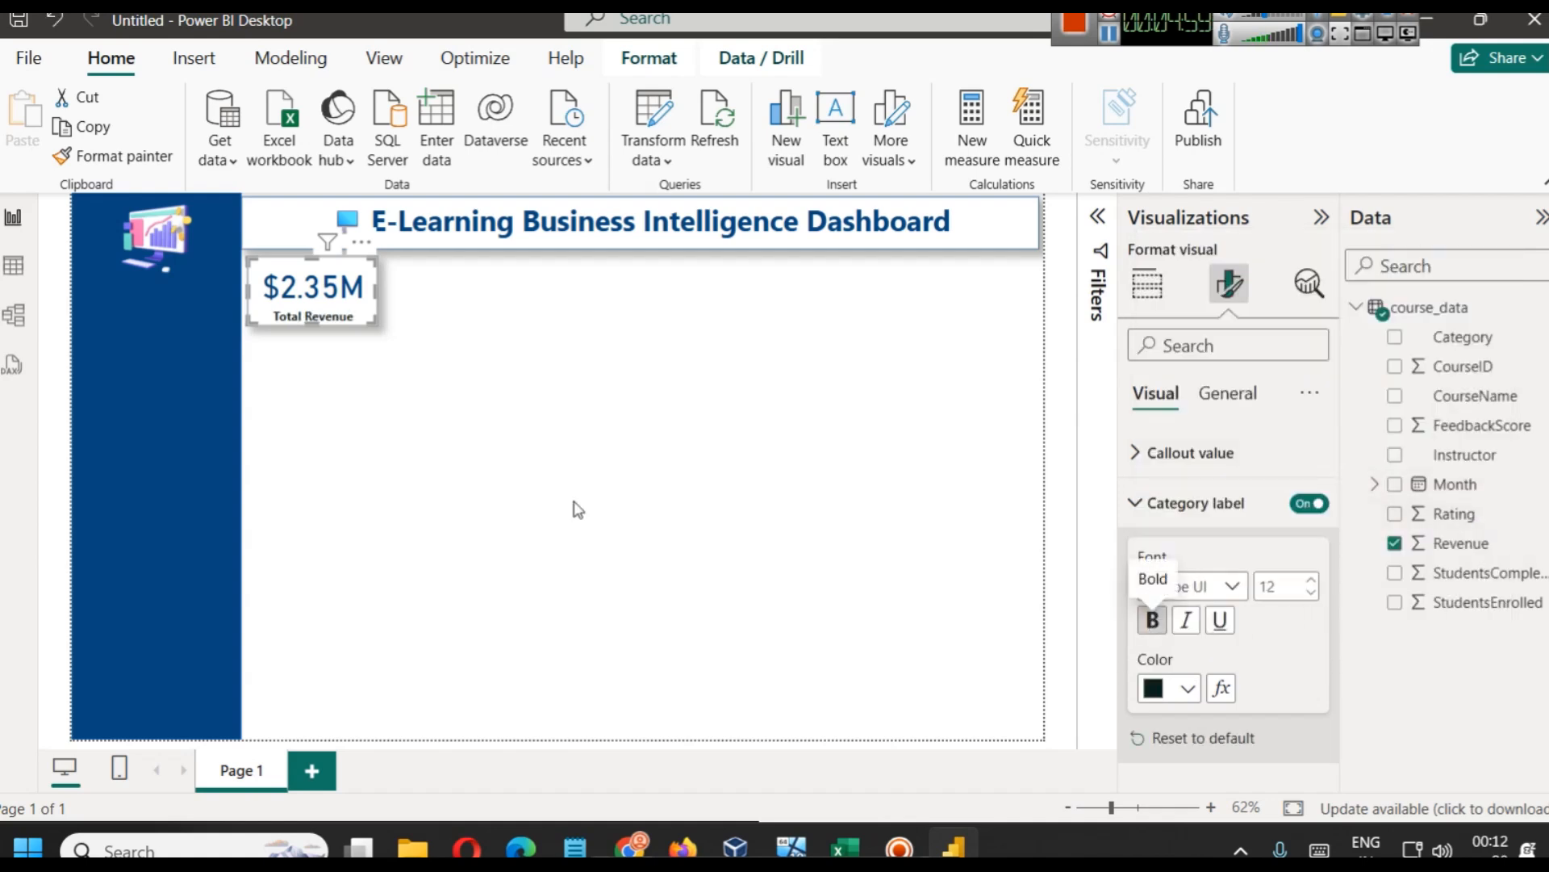
Try a very dark purple on the card's category label and settle on a lighter muted violet
click(1186, 688)
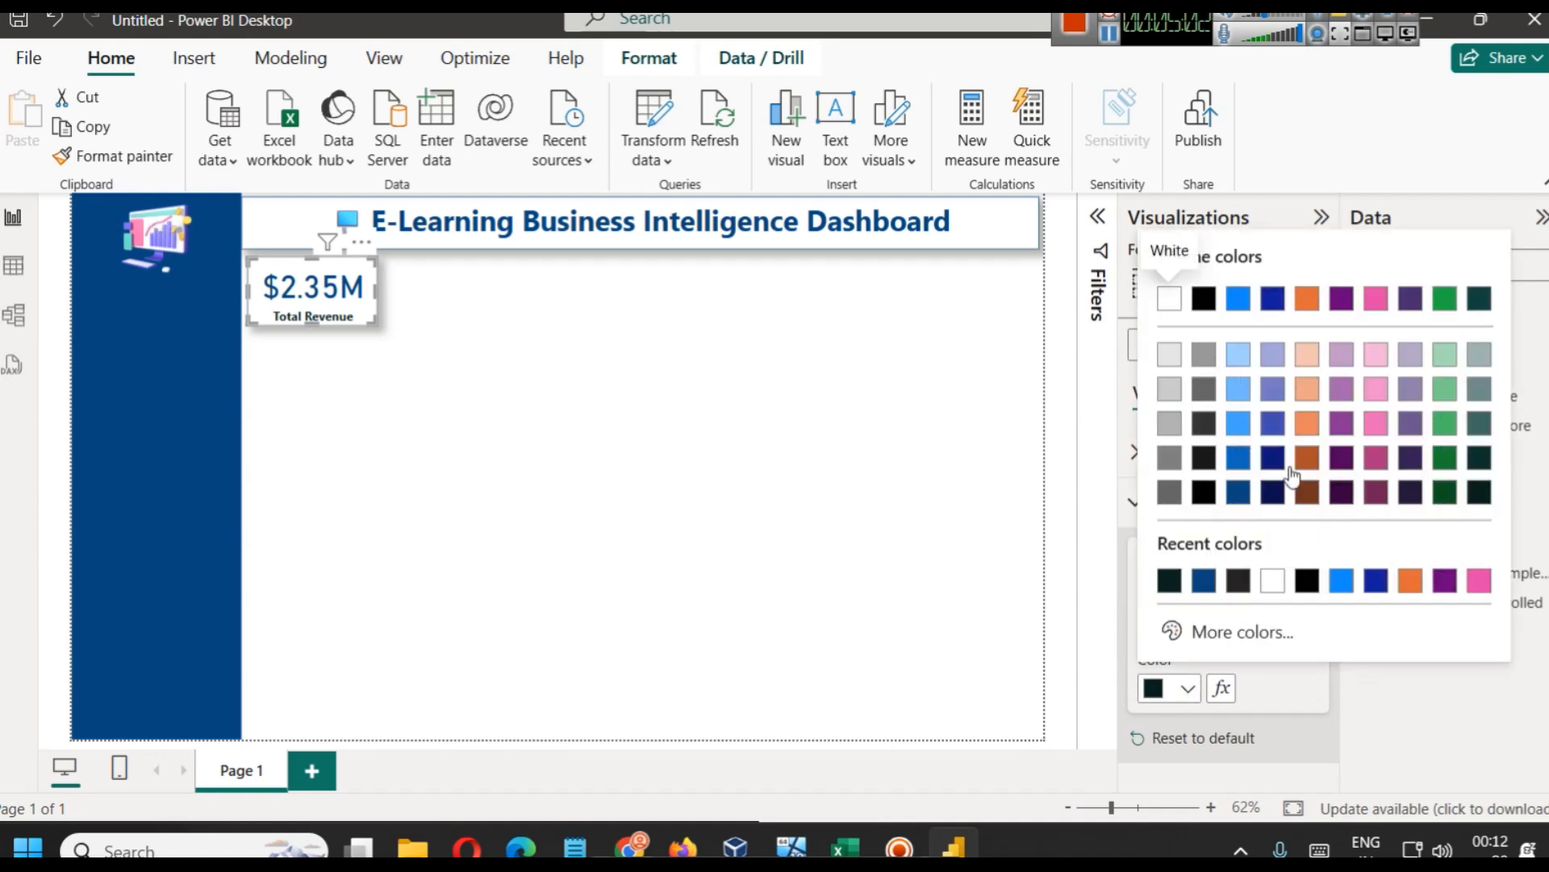
click(1343, 494)
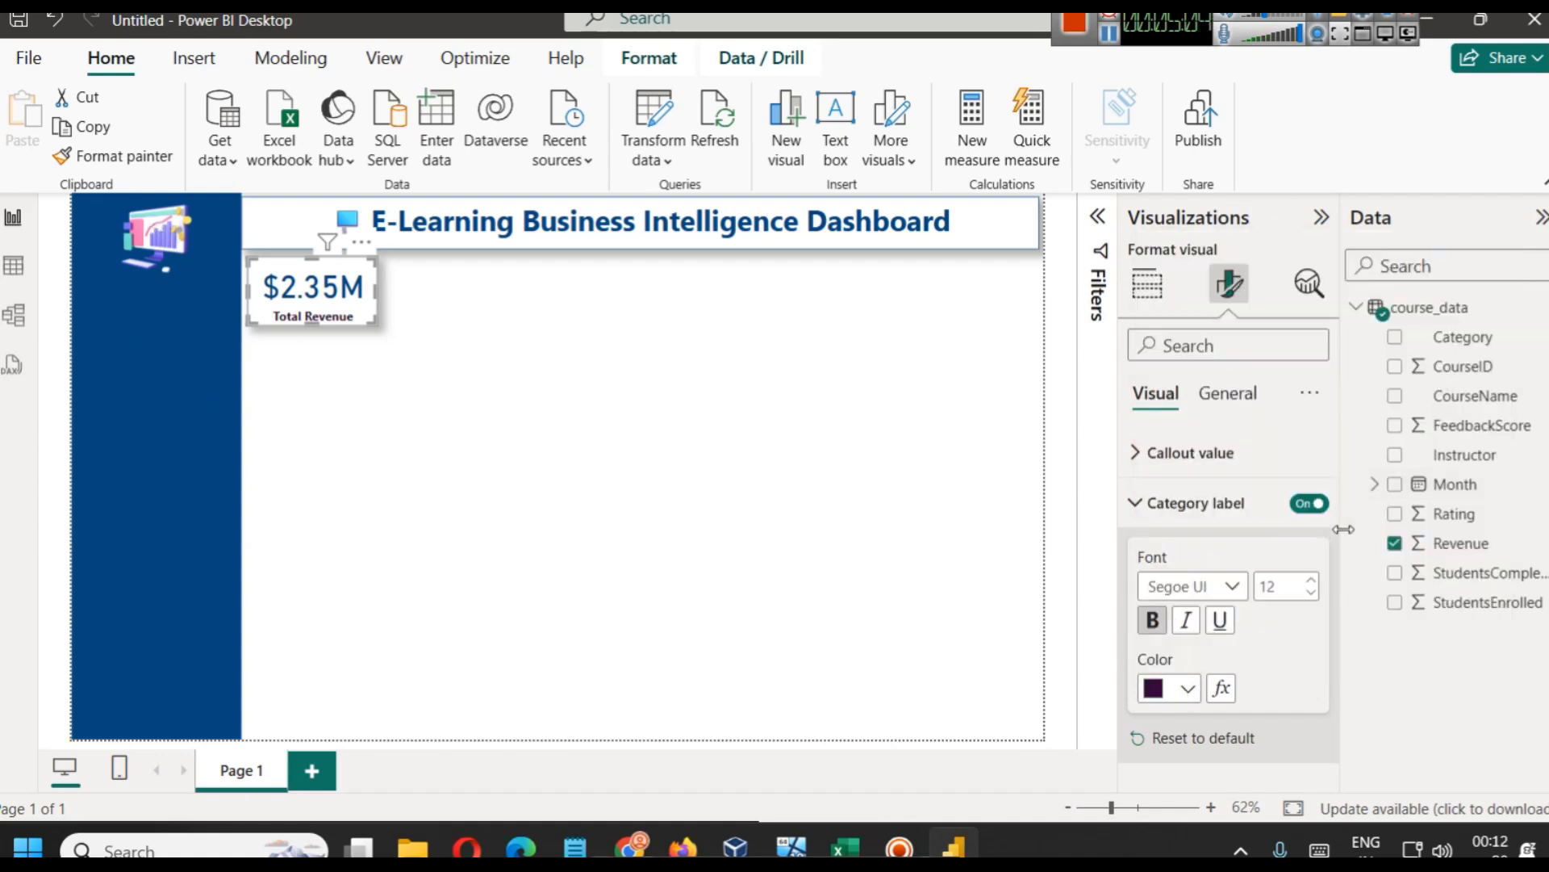
click(1178, 686)
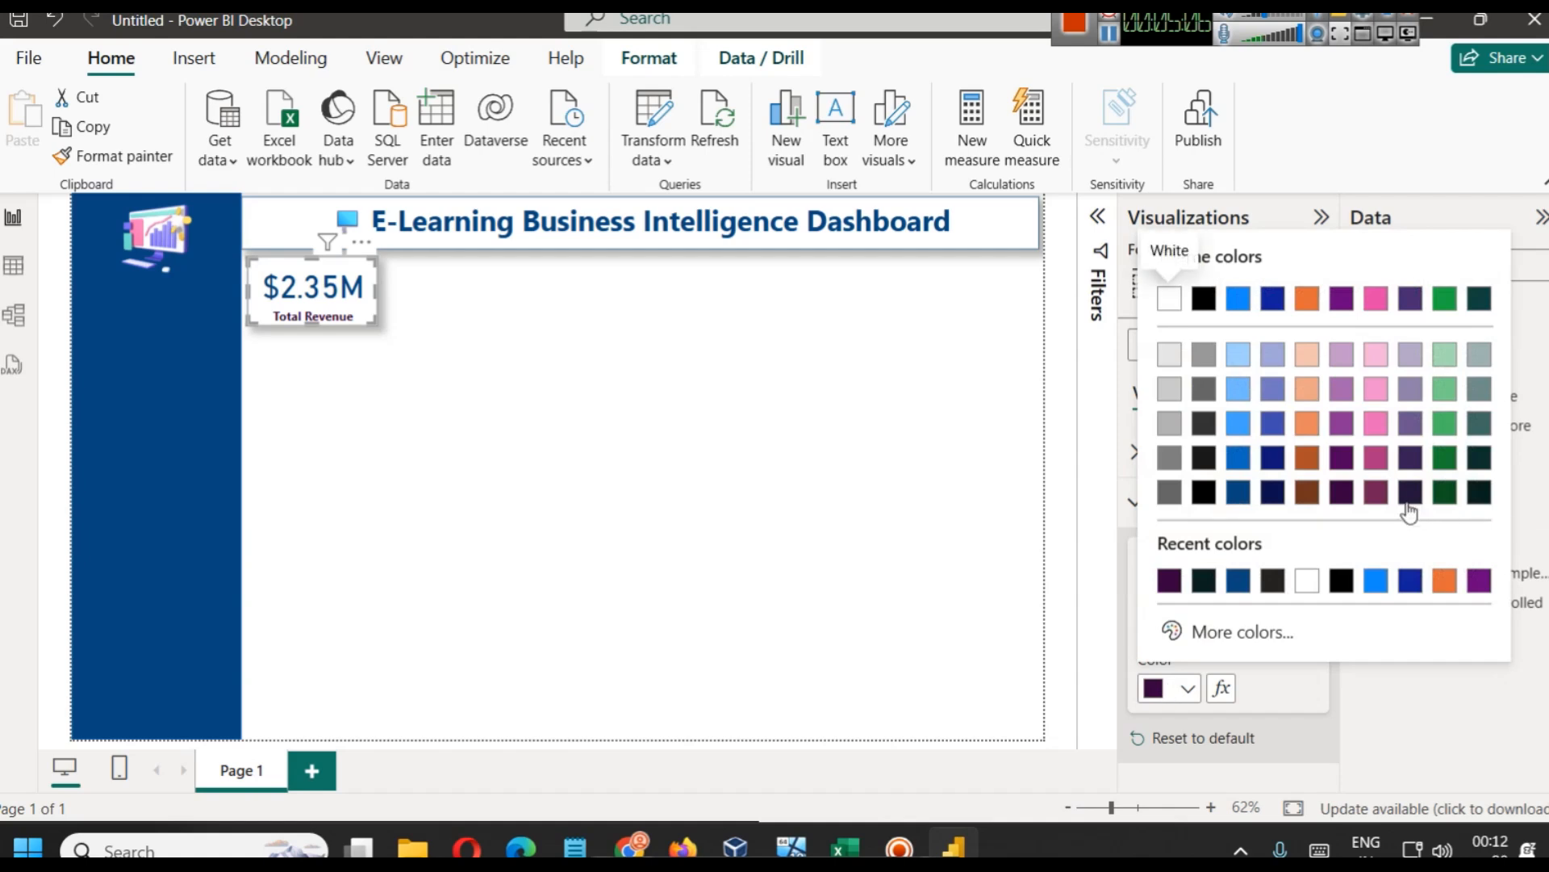
click(1409, 426)
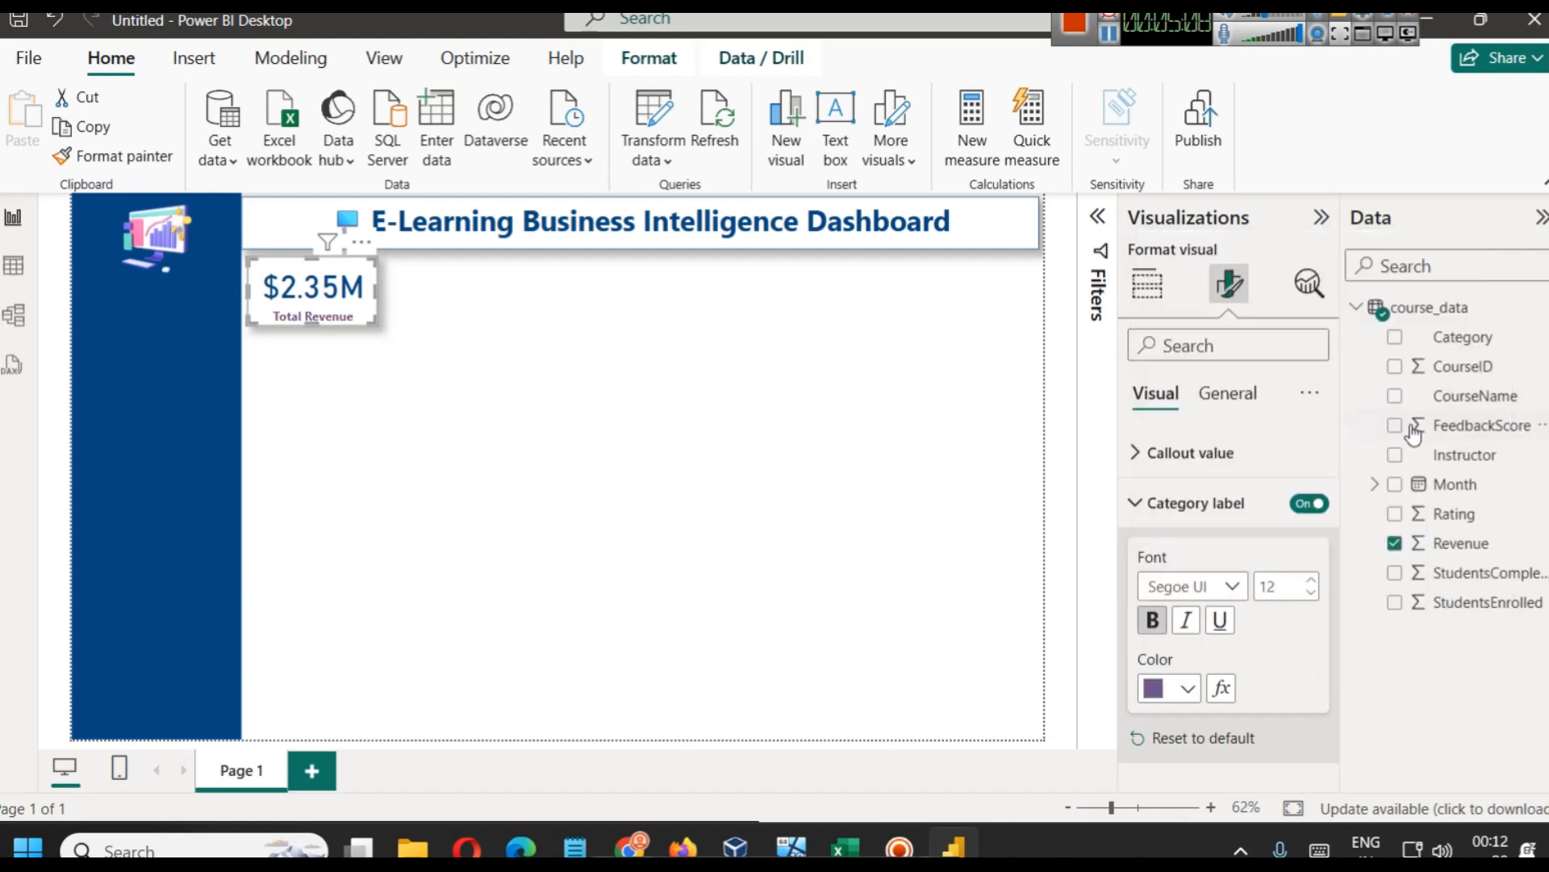
click(779, 393)
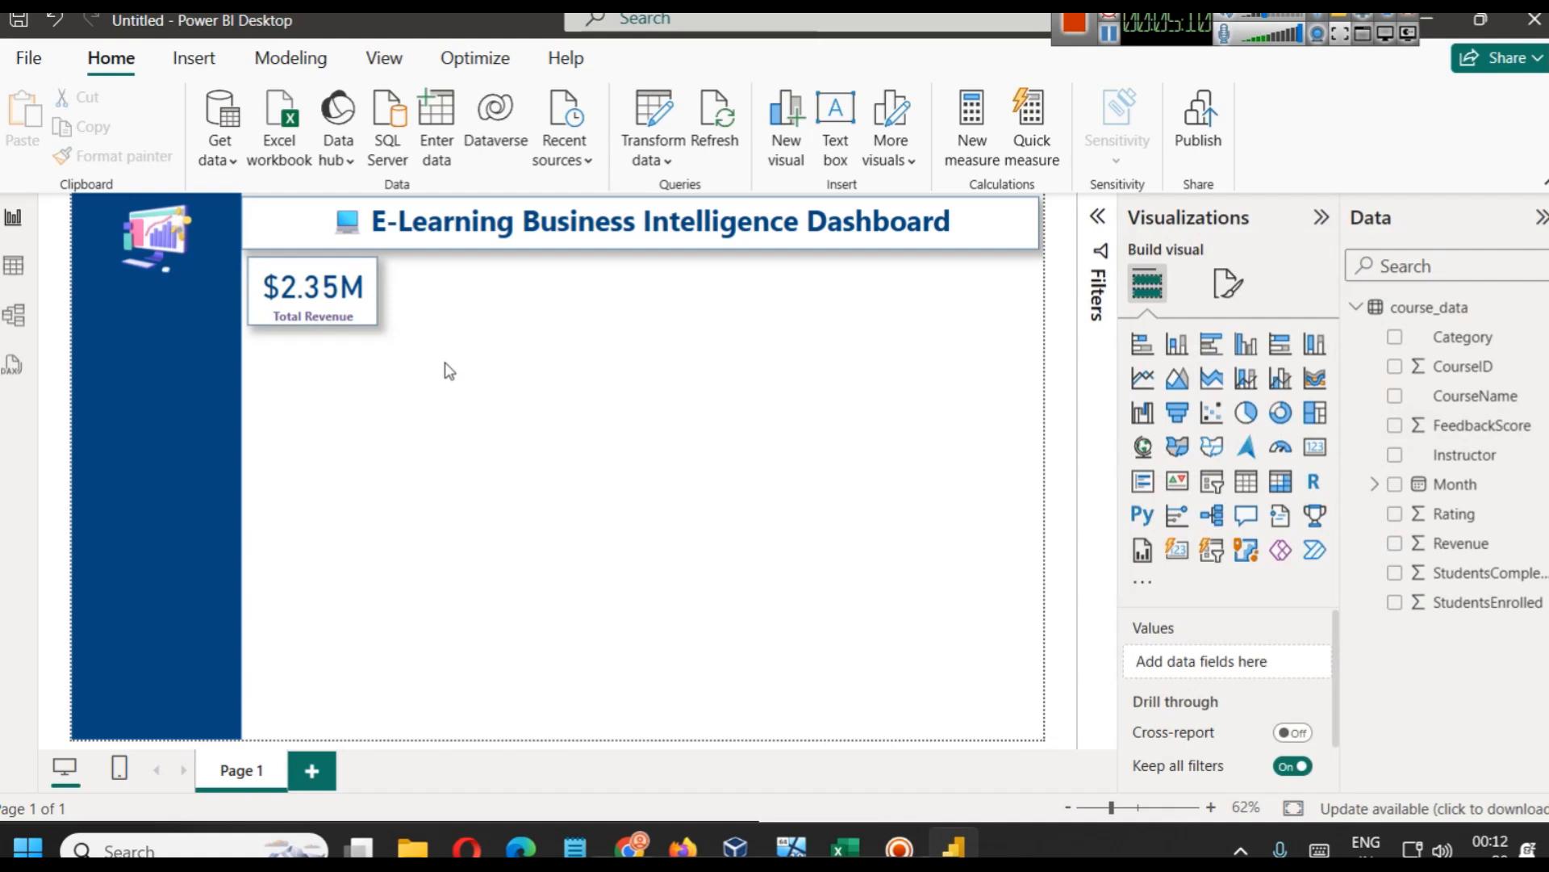
Duplicate the Total Revenue card beside the original and replace the copy's field with StudentsEnrolled
click(351, 315)
key(ctrl+c)
key(ctrl+v)
drag(438, 328, 457, 301)
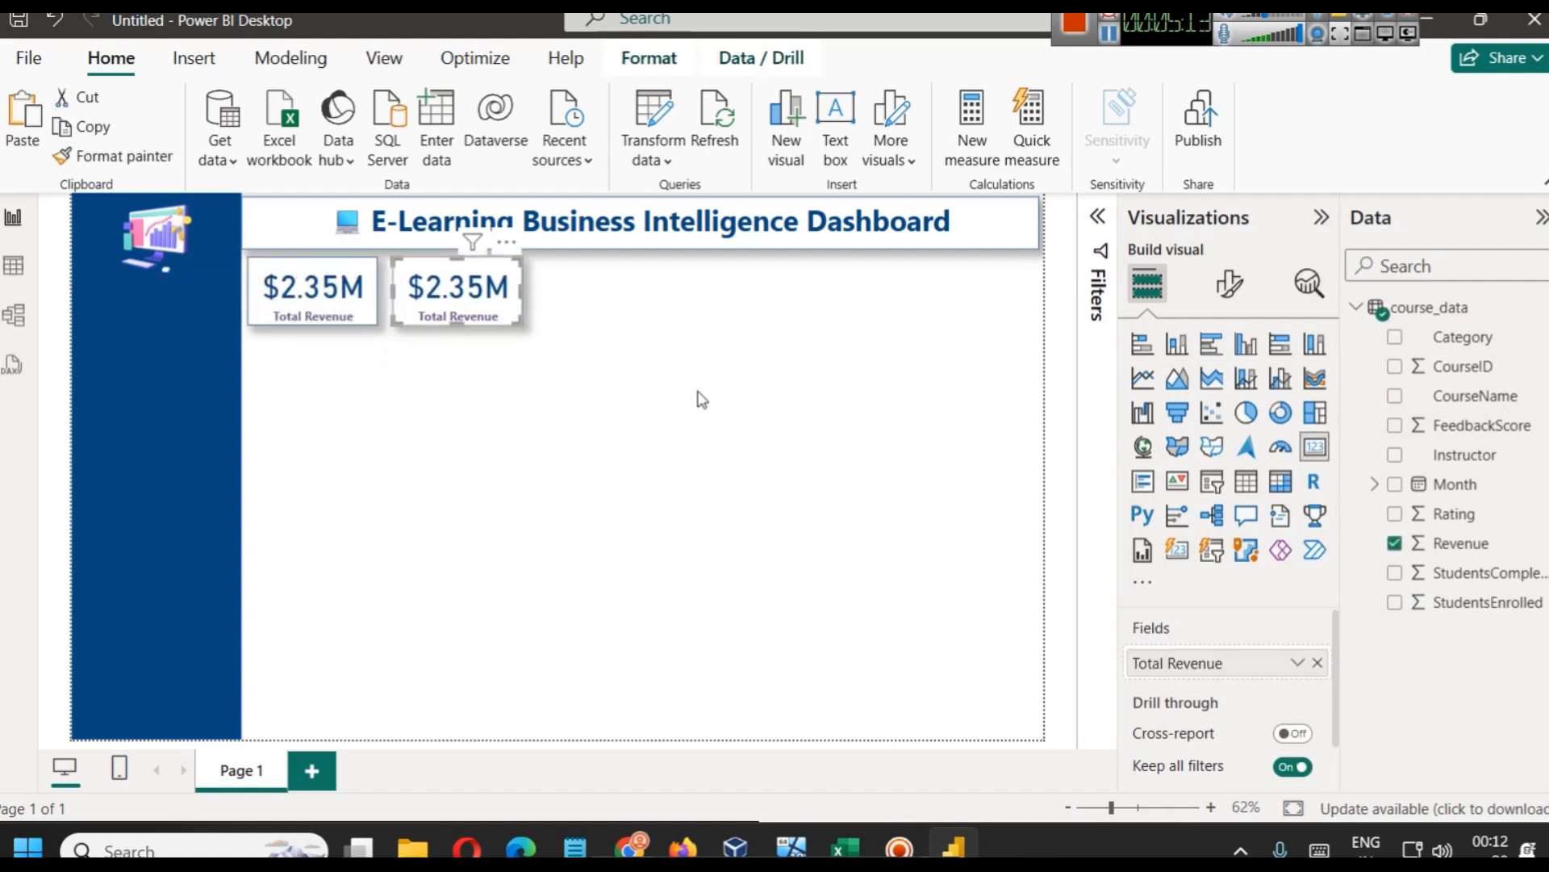
click(1315, 663)
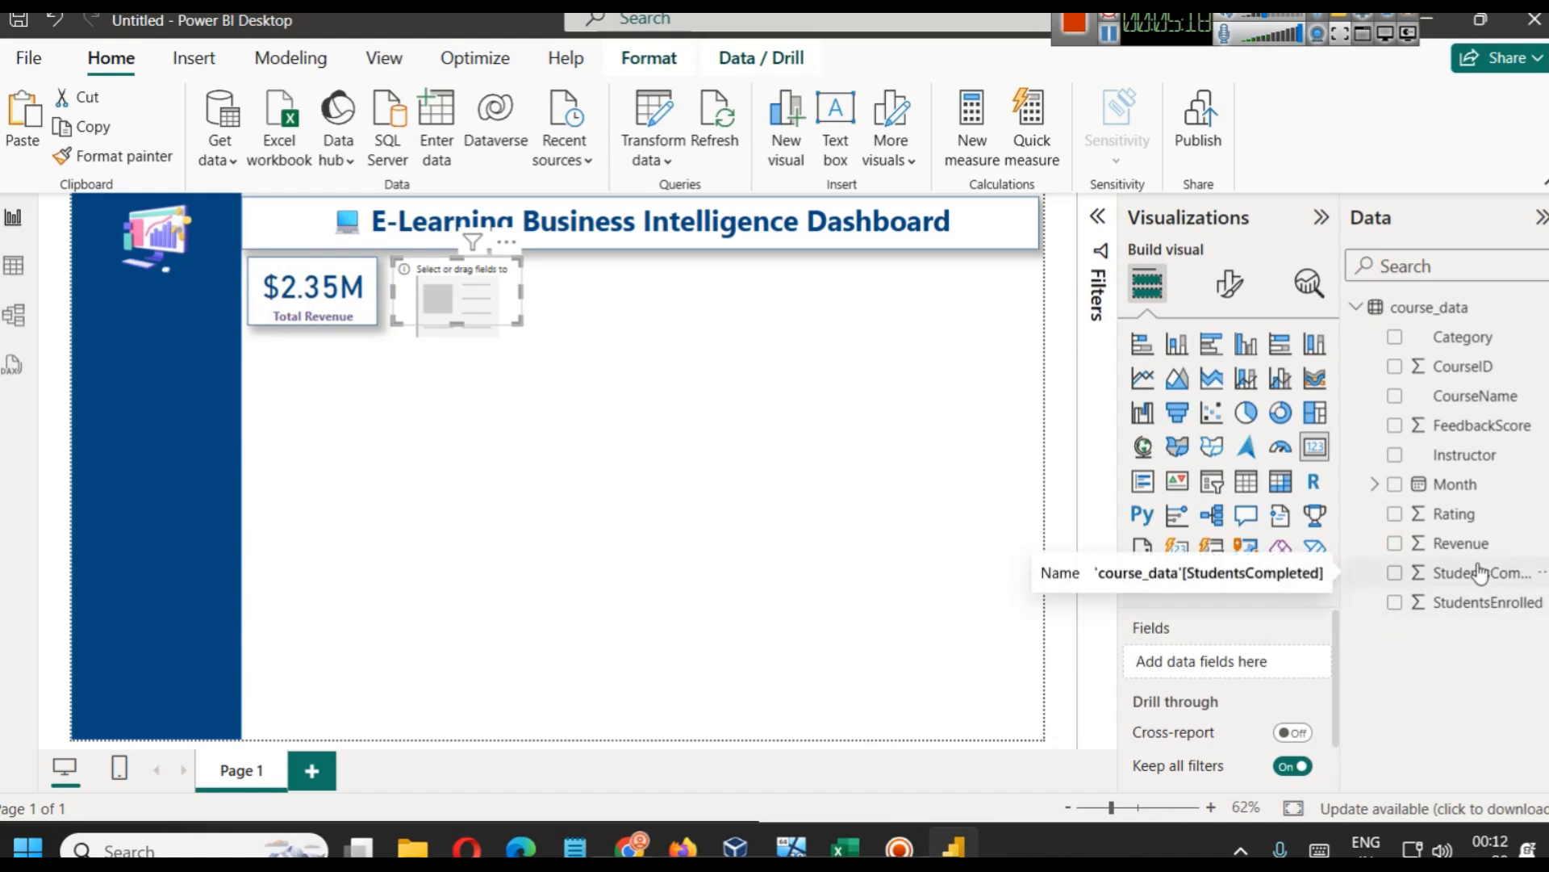
drag(1481, 601, 1210, 660)
Rename the second card's field to "Students Enrolled" for this visual
click(1295, 668)
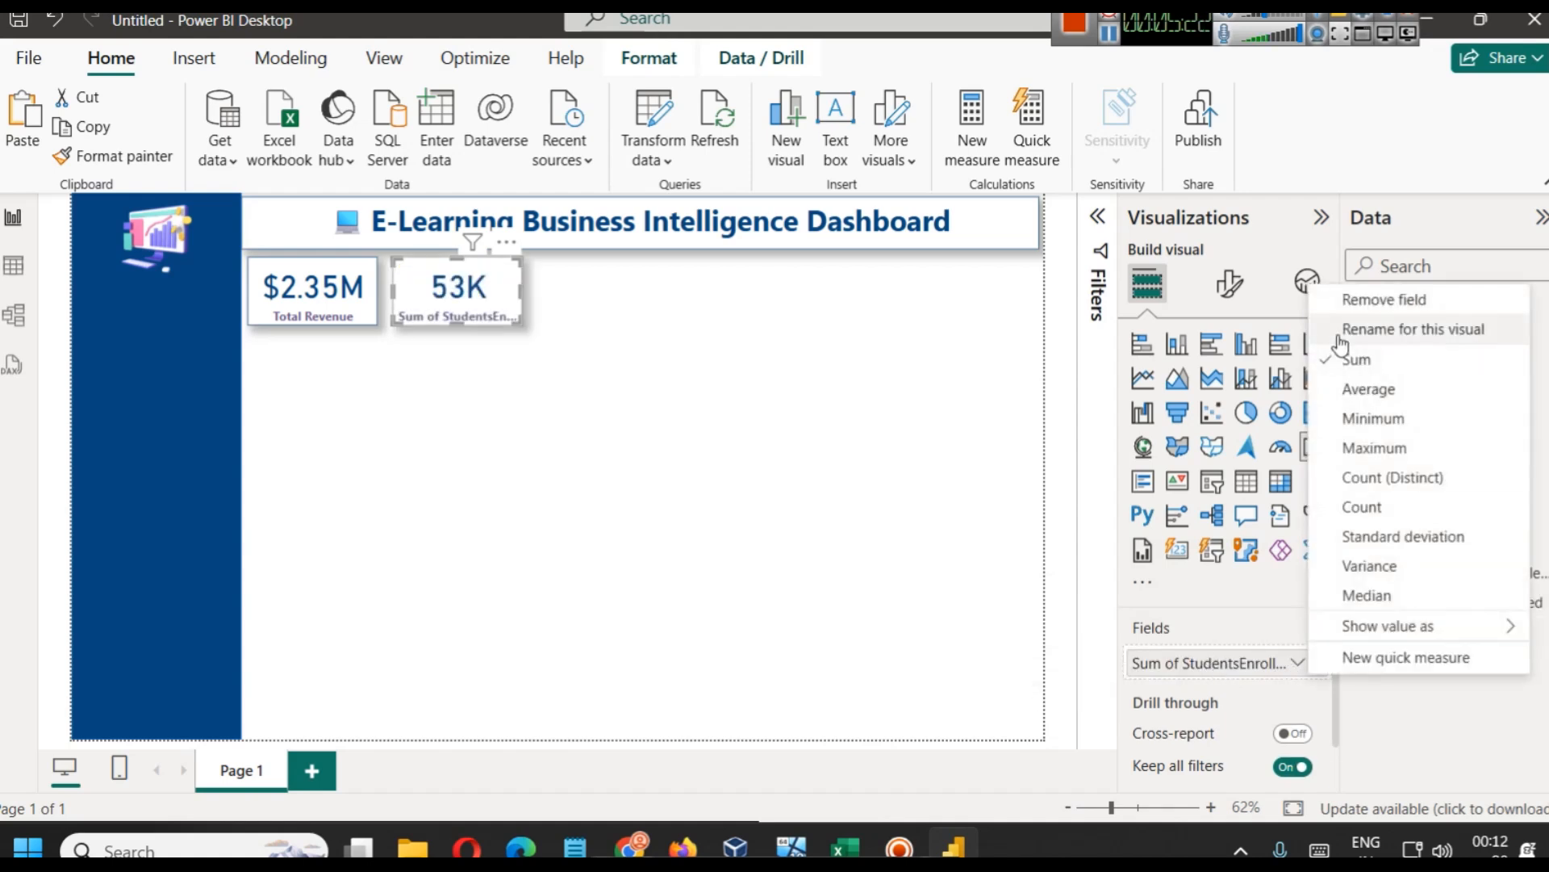
click(1342, 331)
key(Home)
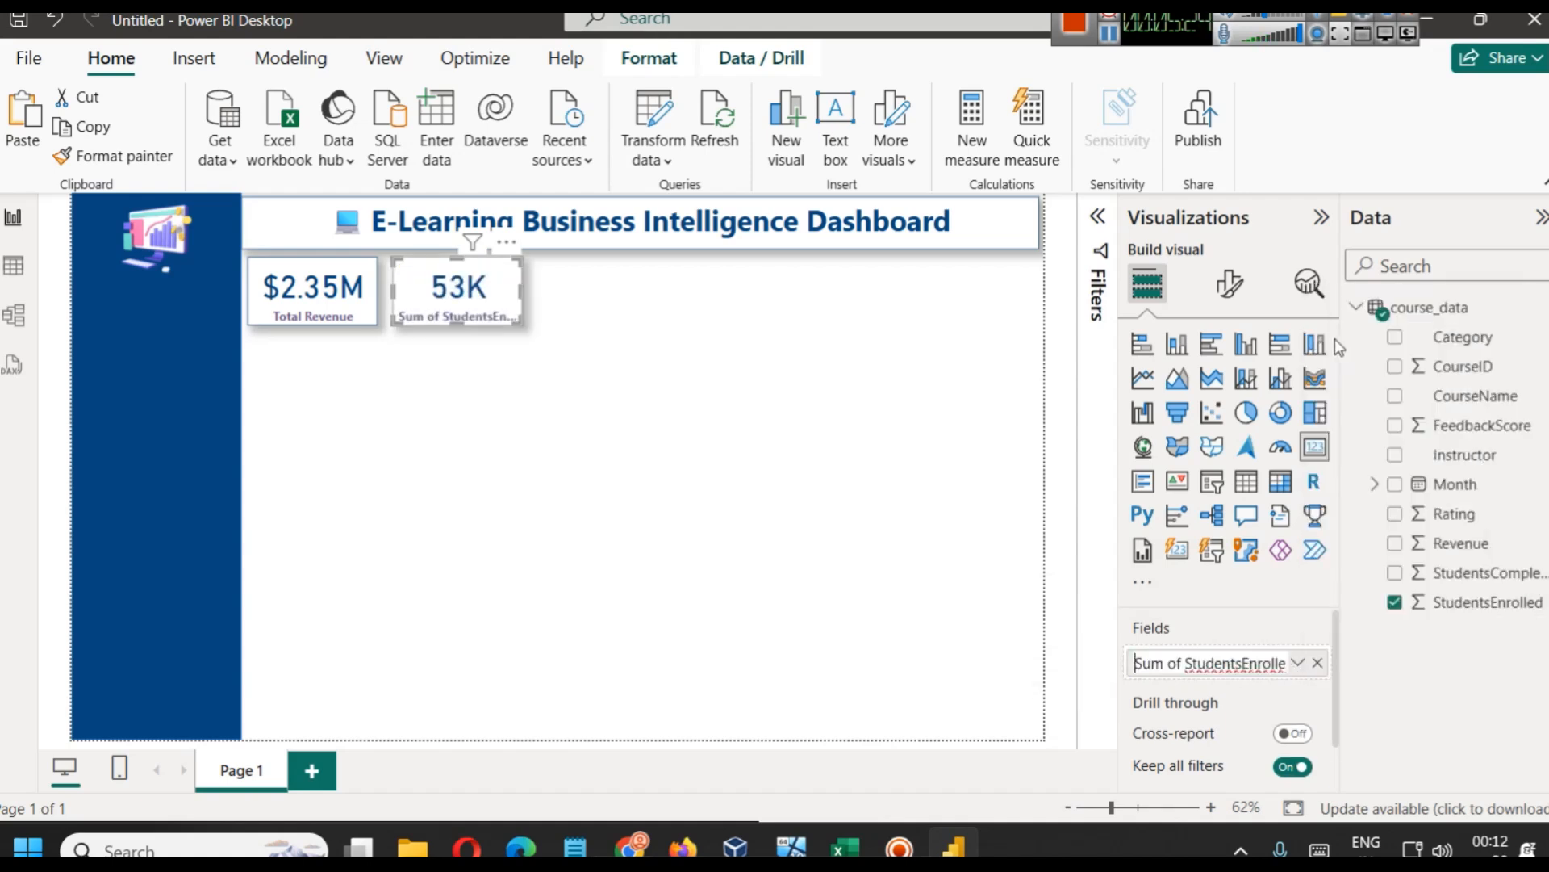
key(ctrl+shift+Right)
key(ctrl+shift+Right)
key(Delete)
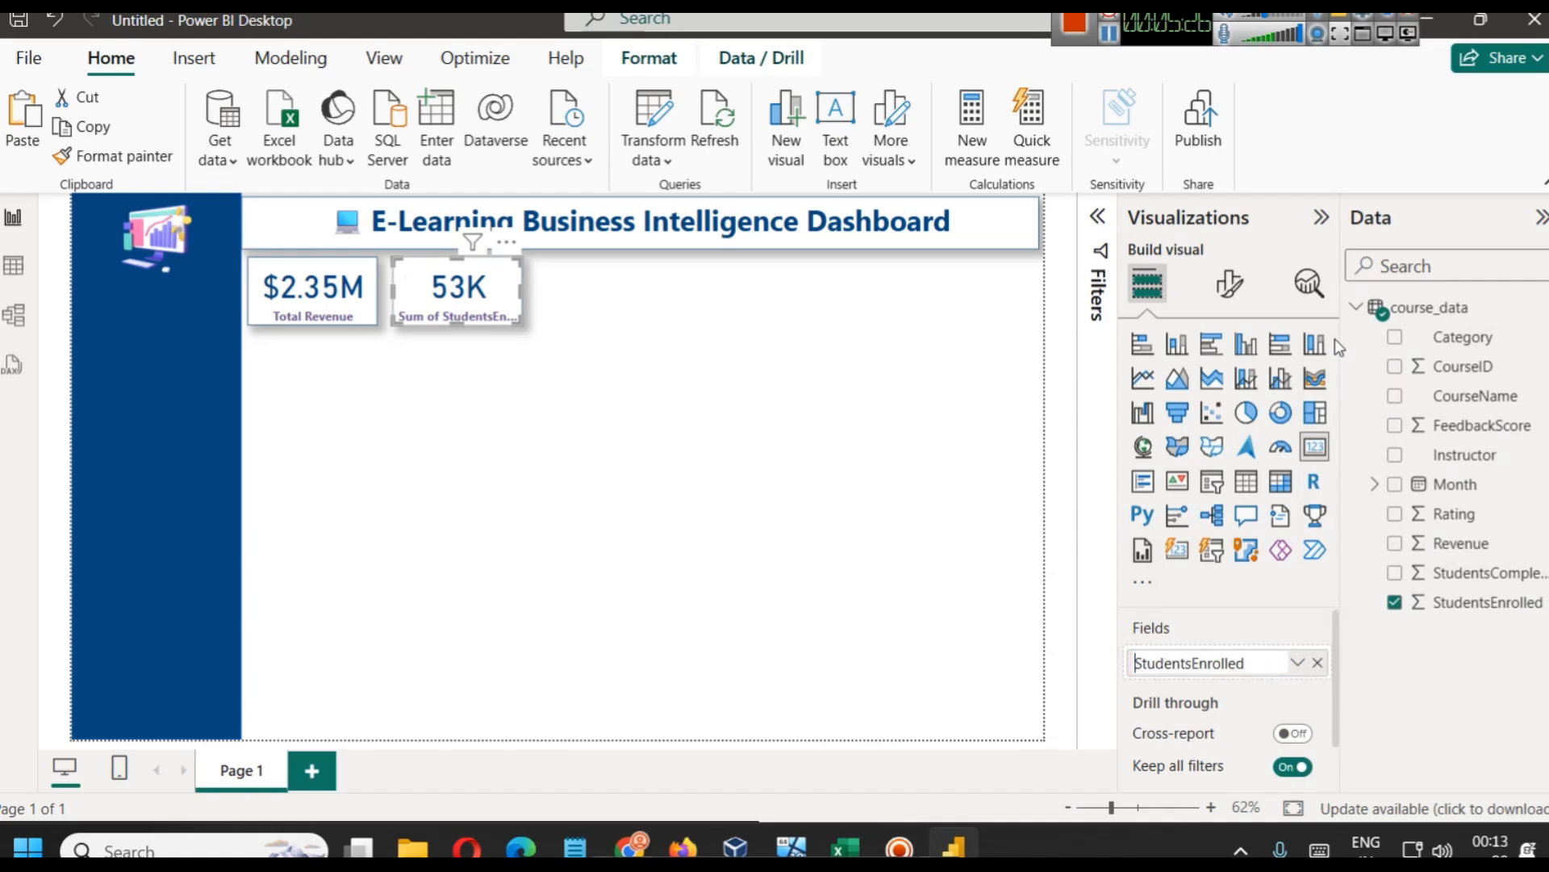
key(Return)
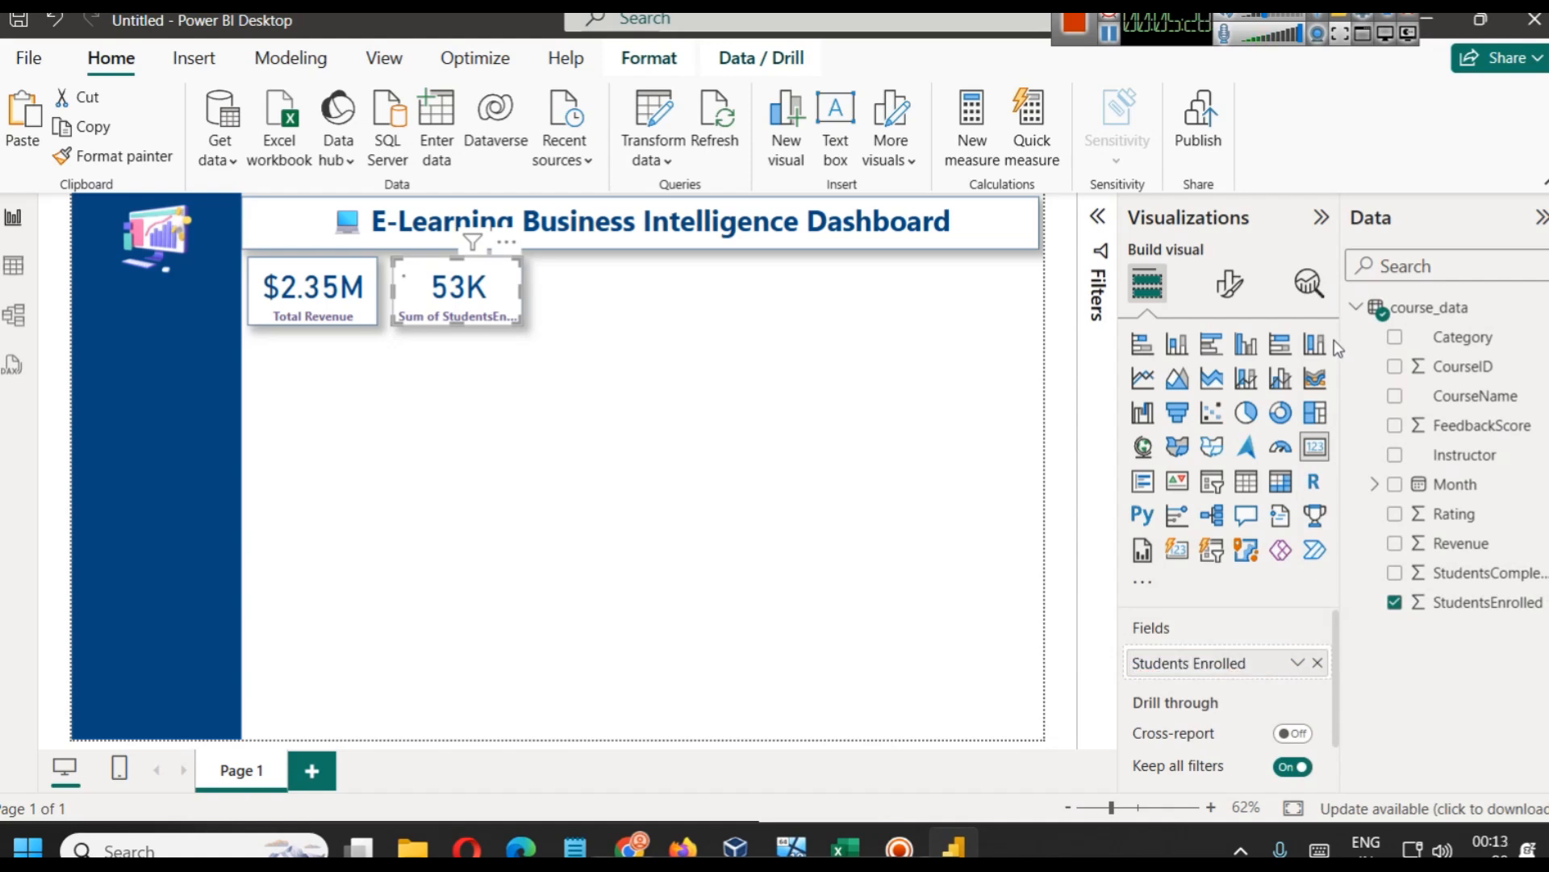
click(558, 321)
Duplicate the Students Enrolled card beside it and replace the copy's field with StudentsCompleted
click(434, 297)
key(ctrl+c)
key(ctrl+v)
drag(436, 298, 583, 296)
click(1317, 663)
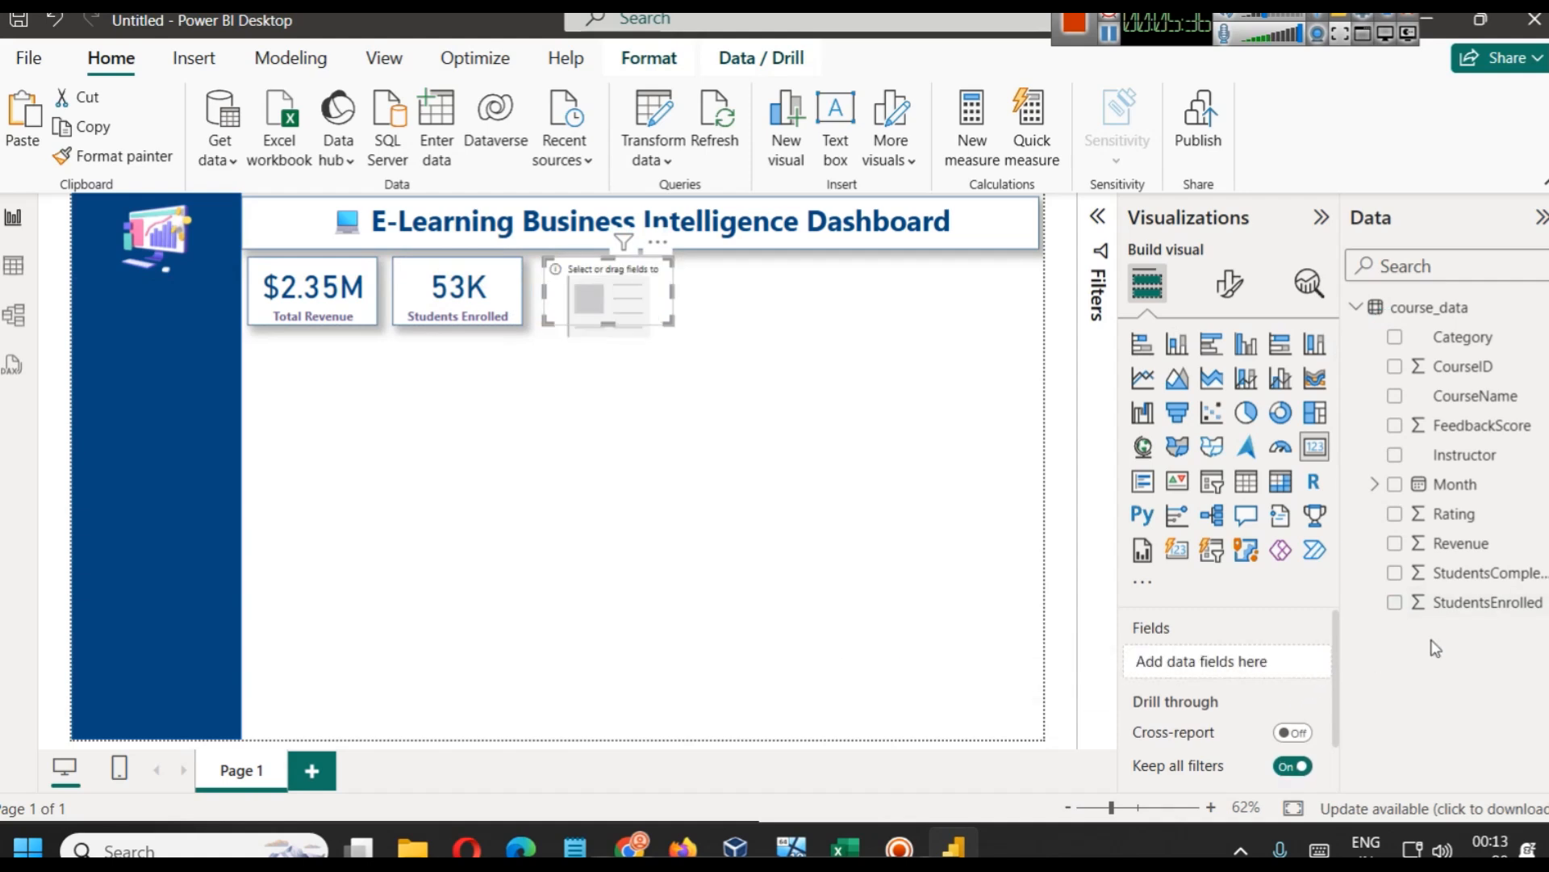
drag(1453, 573, 1210, 662)
Rename the third card's field to "Students Completed" for this visual
click(1297, 663)
click(1408, 329)
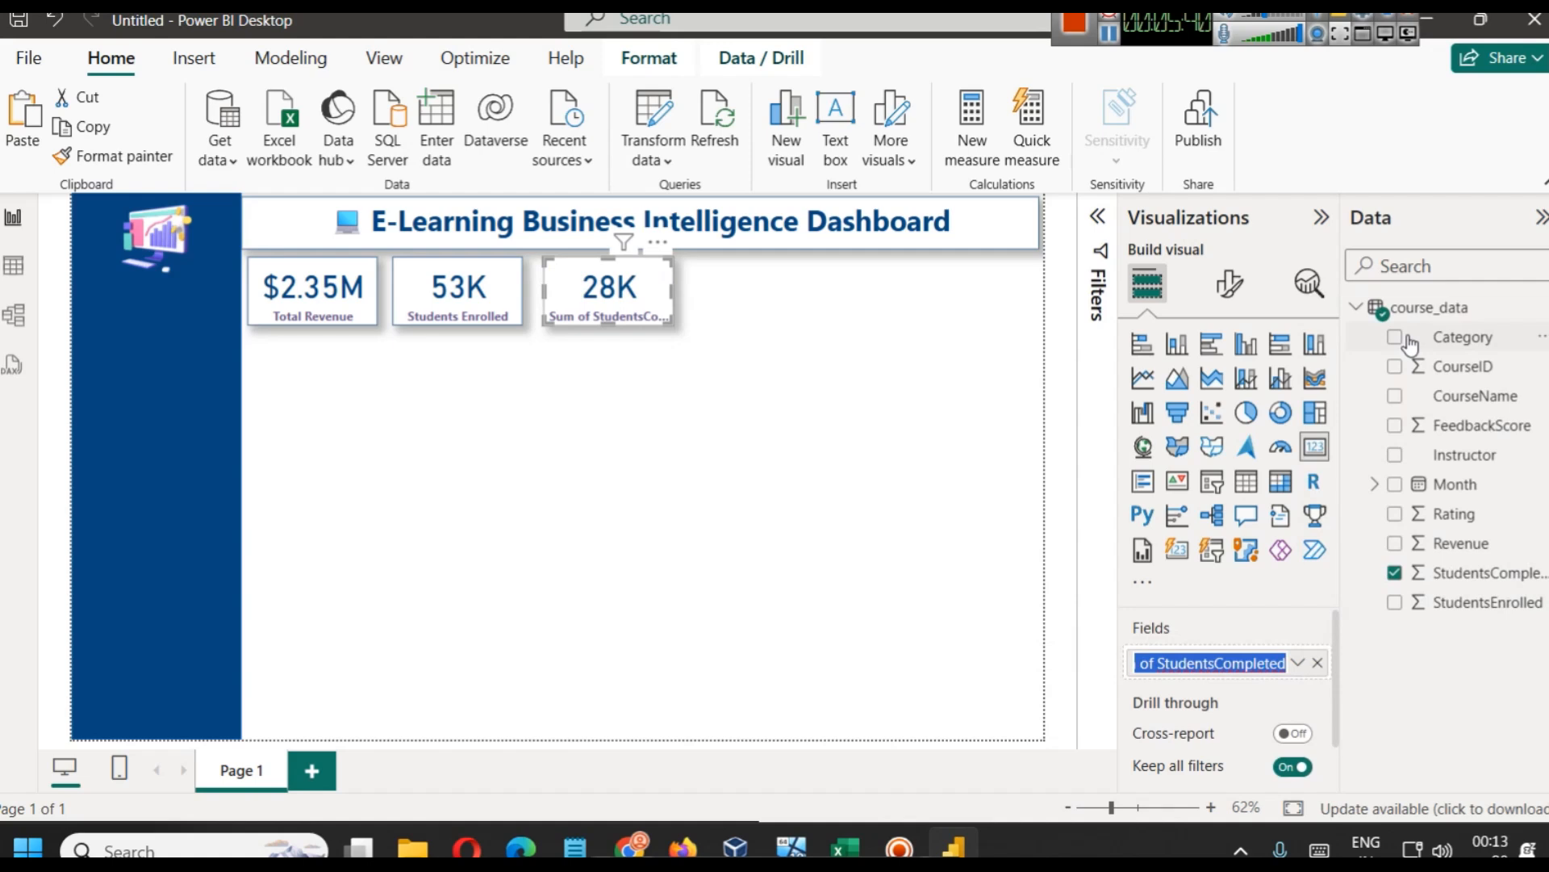
key(BackSpace)
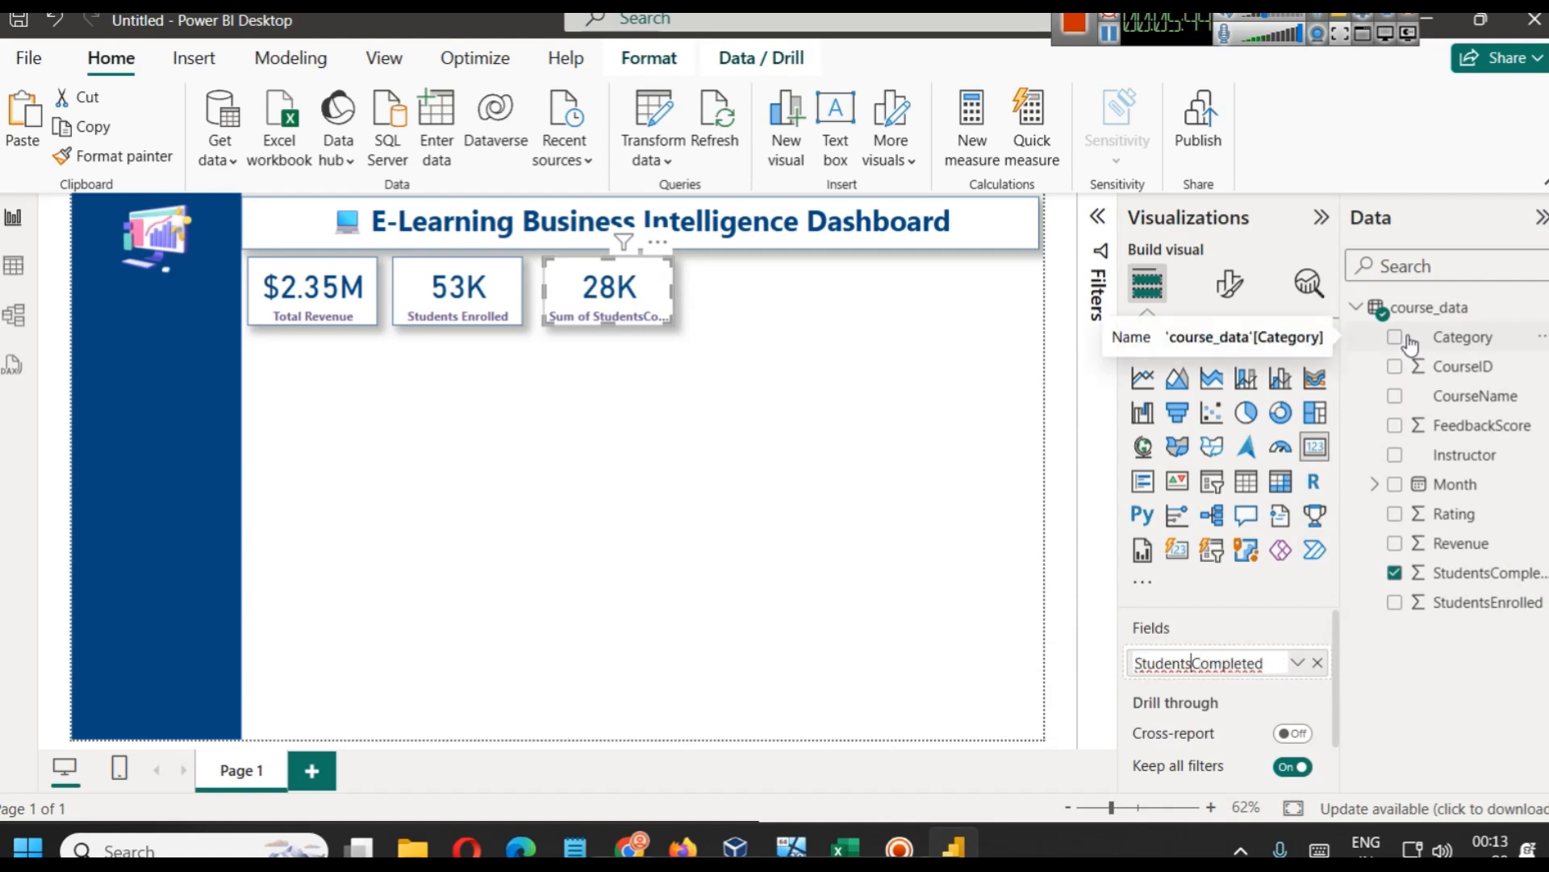
key(Return)
click(659, 450)
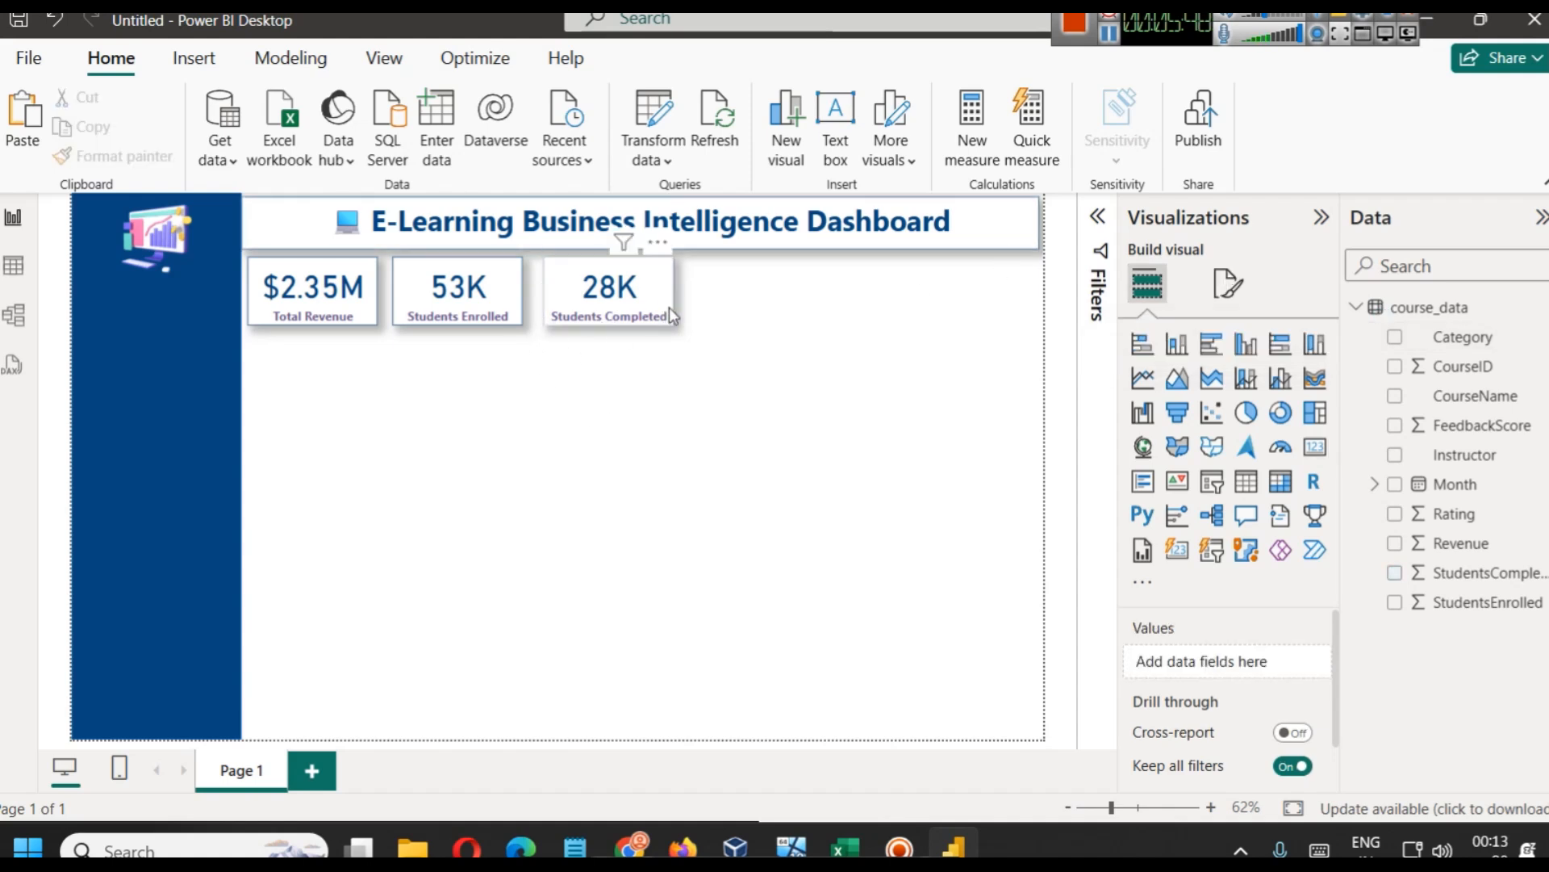
Copy the graduation cap emoji from the eLearning Dashboard note in Notepad and return to the Power BI report
click(603, 297)
click(1112, 44)
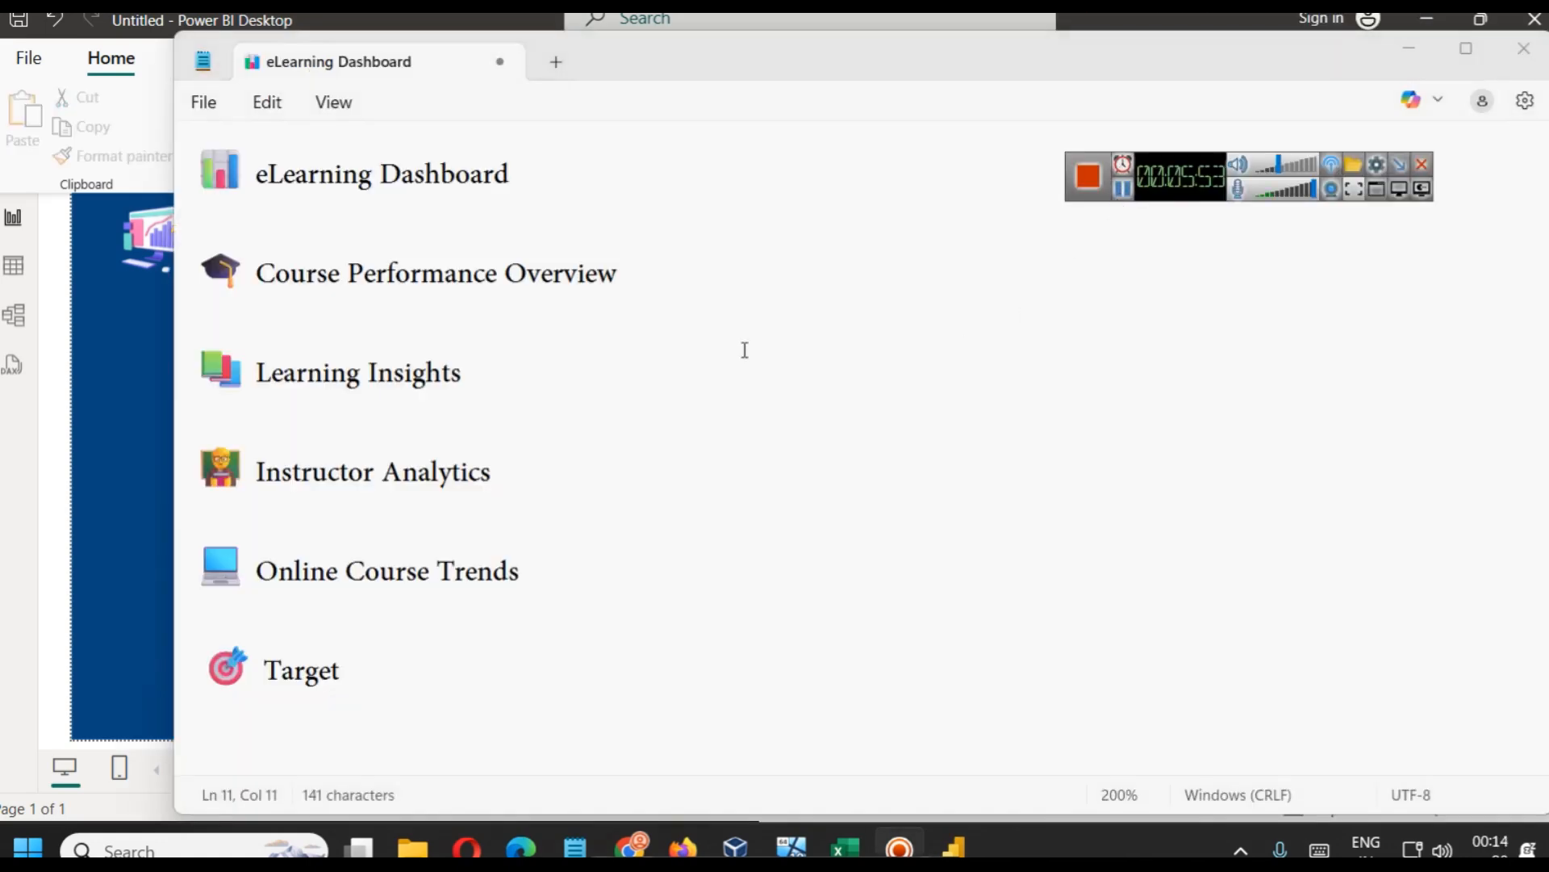
drag(210, 172, 358, 175)
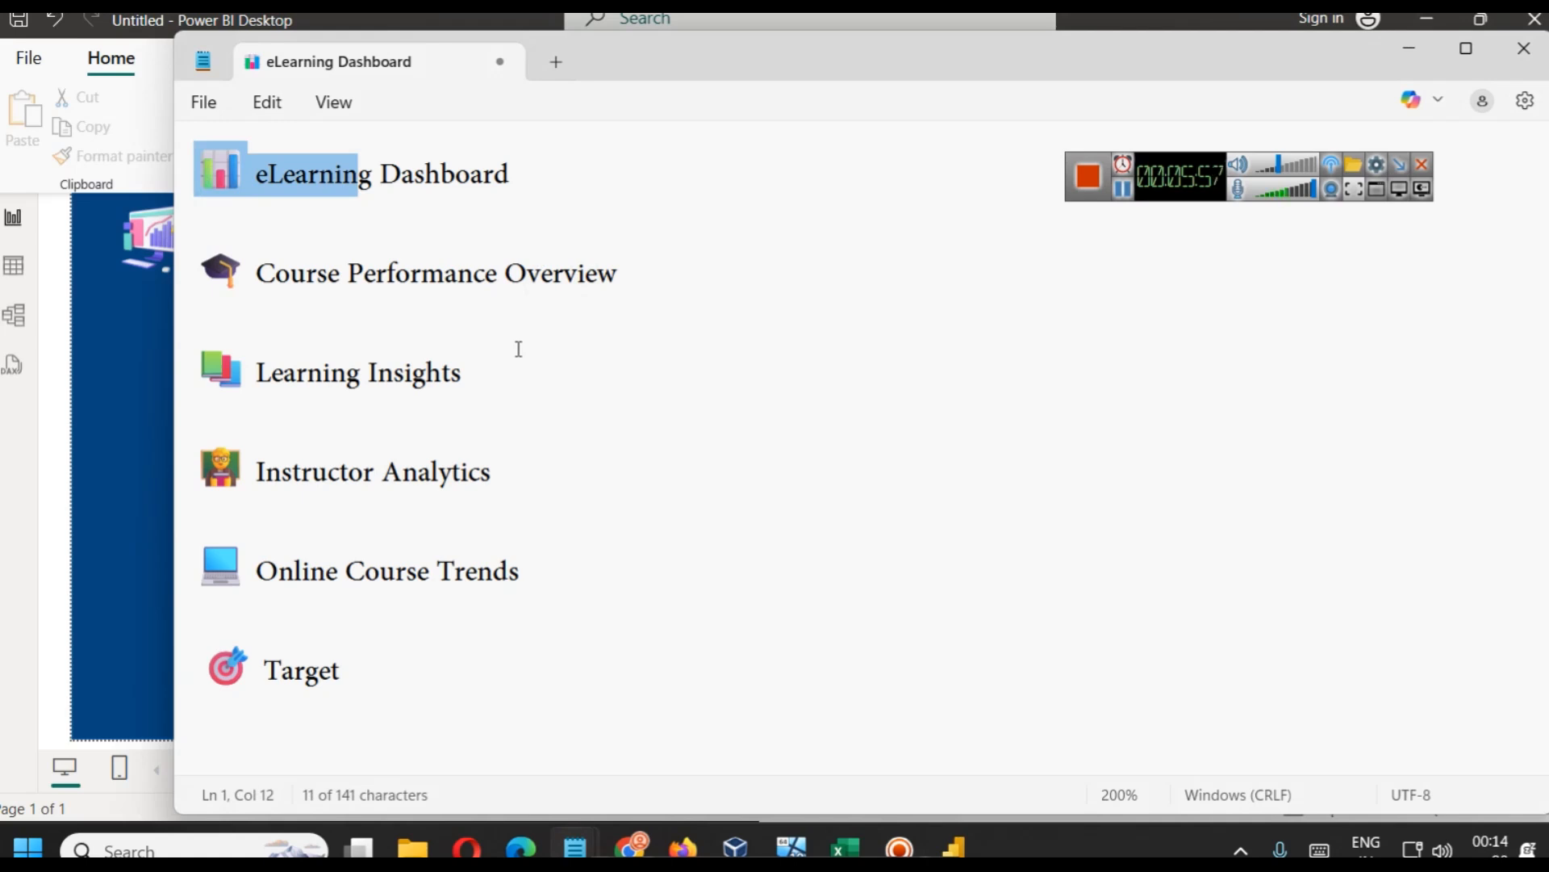
drag(197, 274, 247, 276)
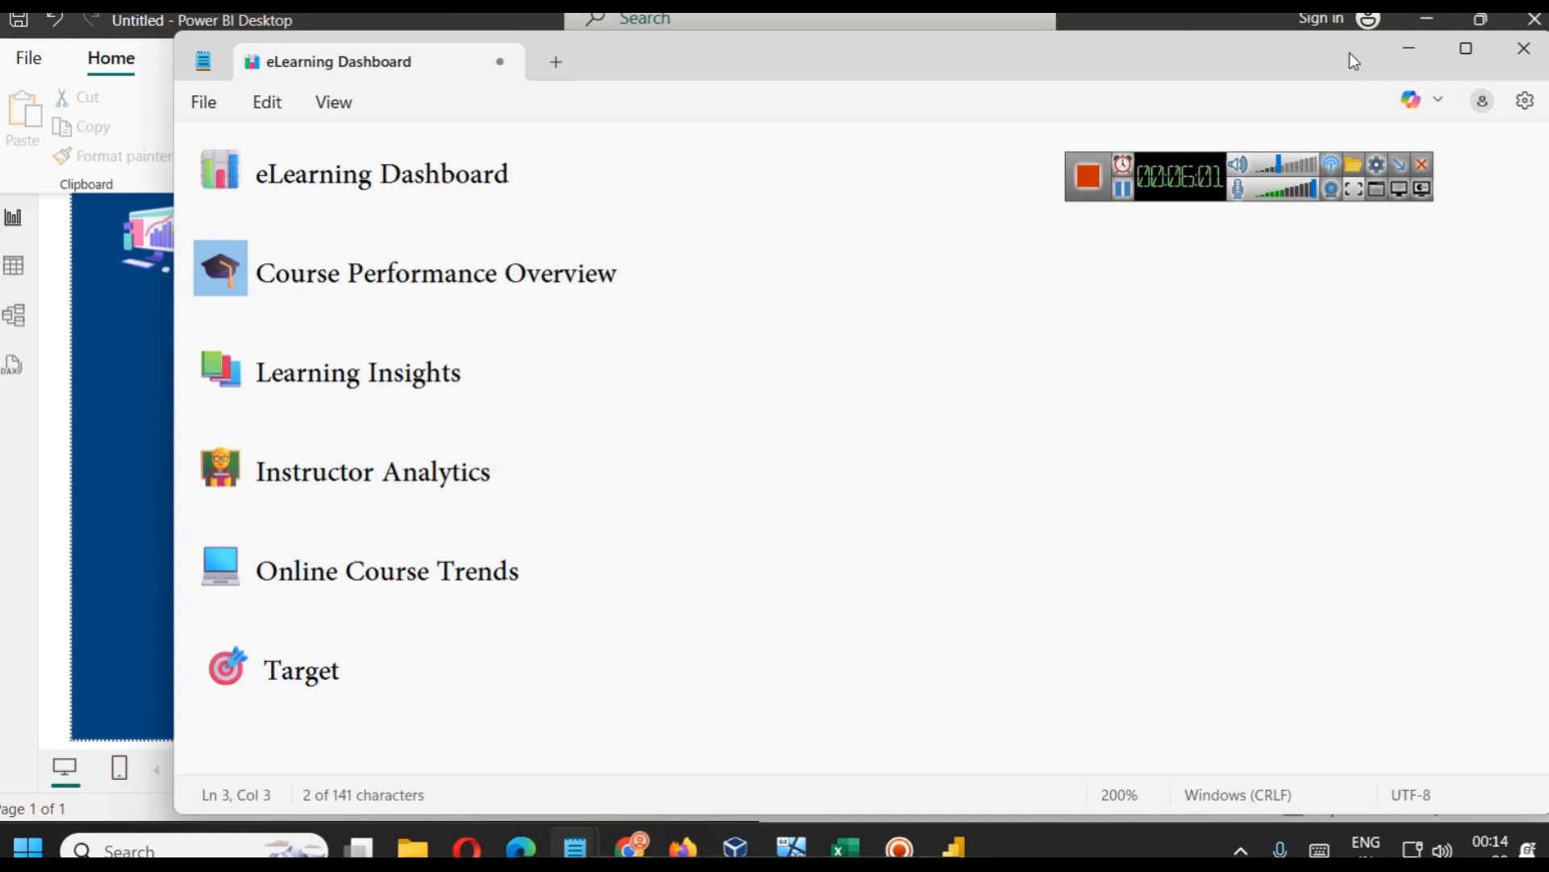
click(1409, 49)
Append the graduation cap emoji to the Students Enrolled card's field name and copy the combined text
click(457, 287)
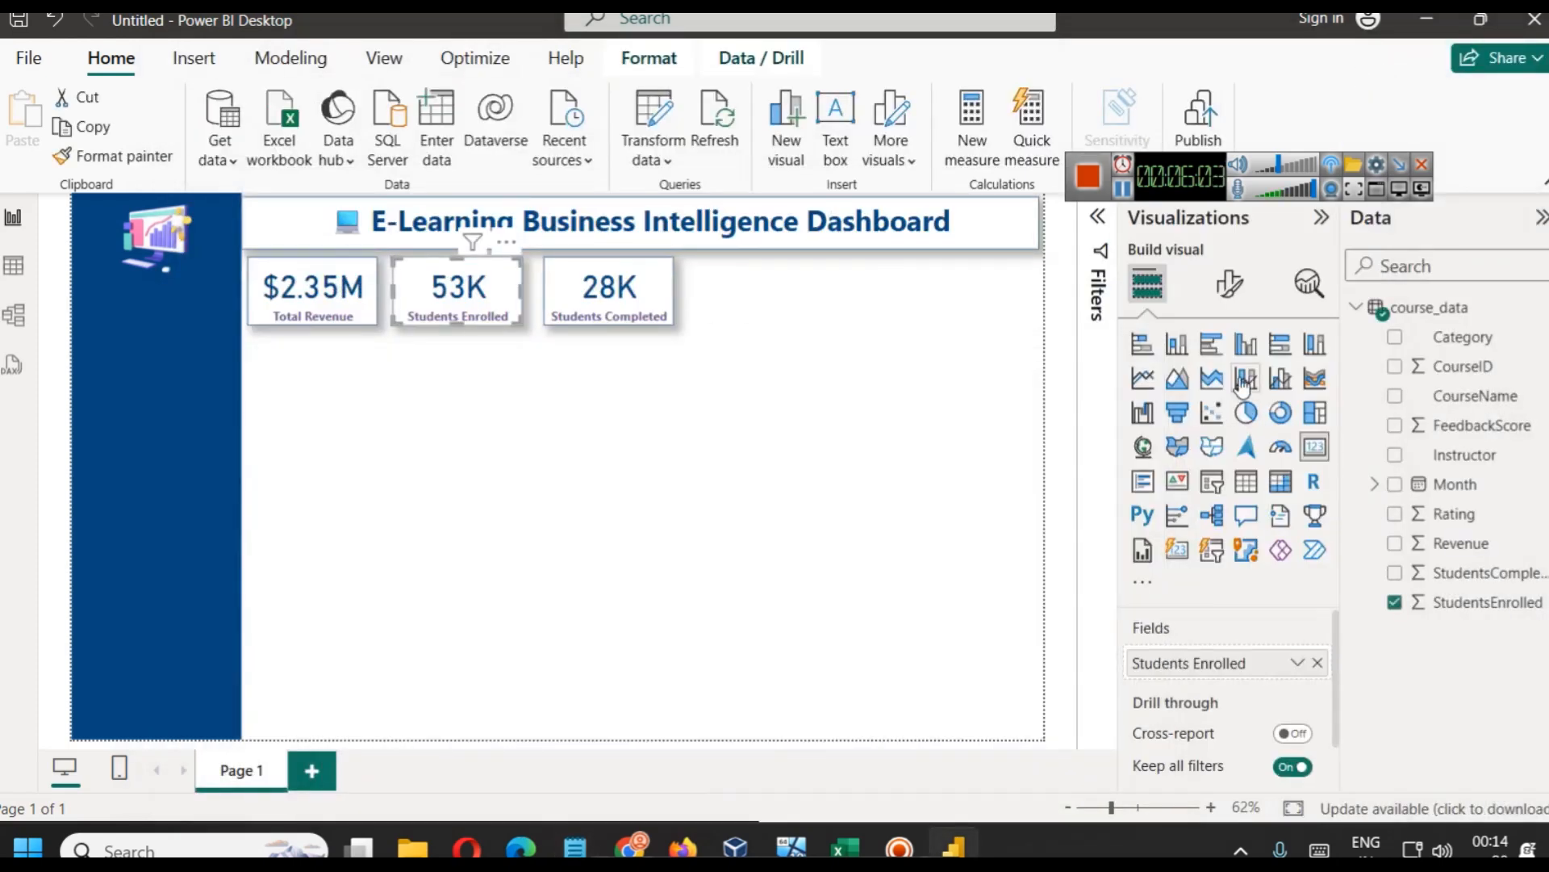
click(1229, 282)
click(1226, 393)
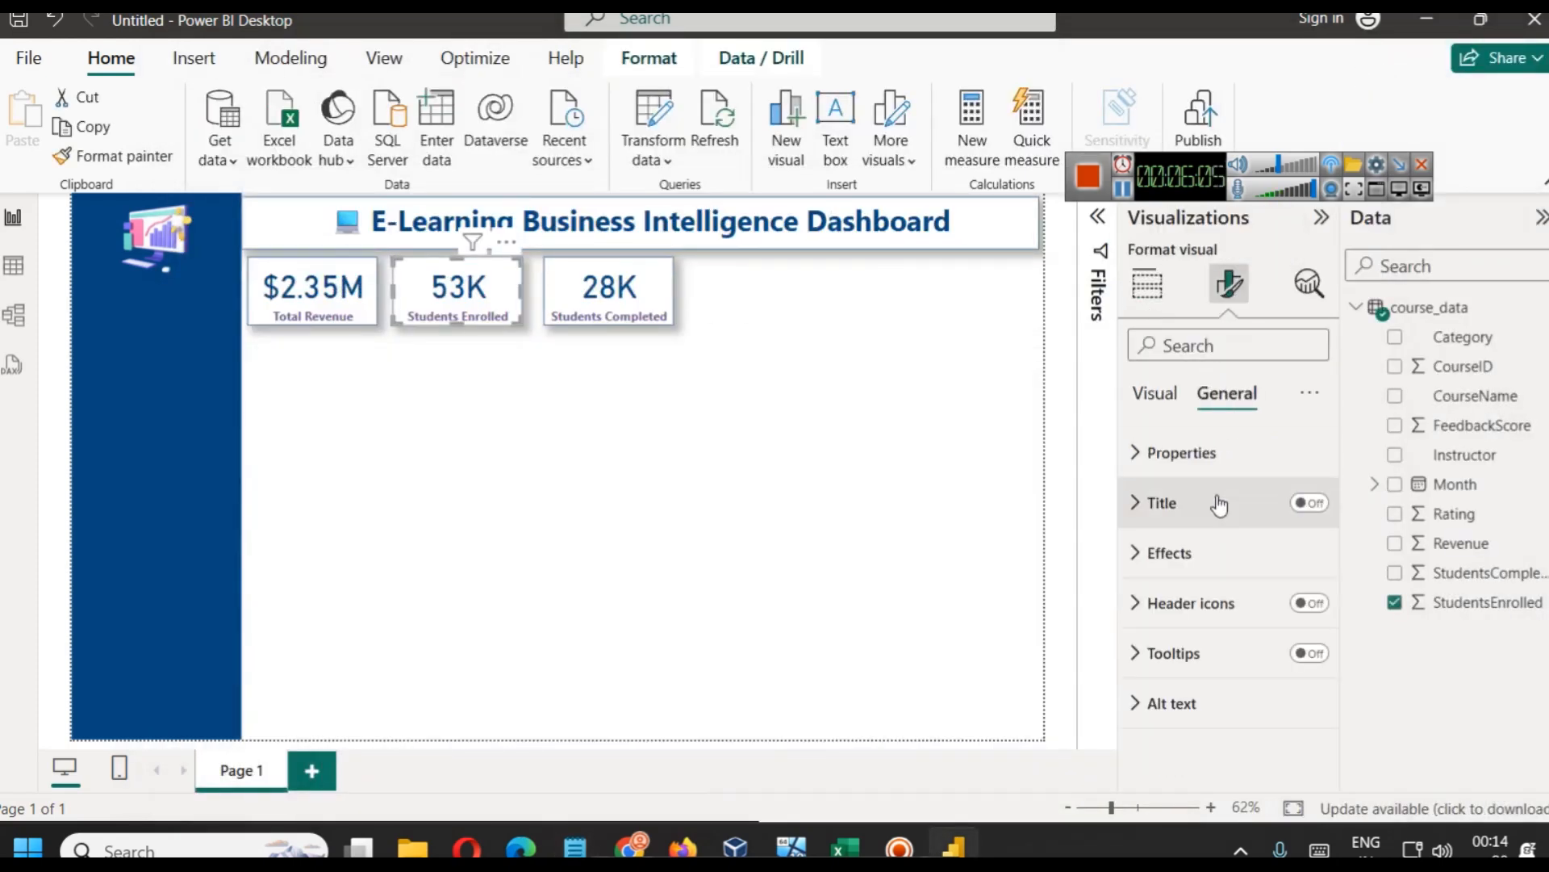
click(1147, 283)
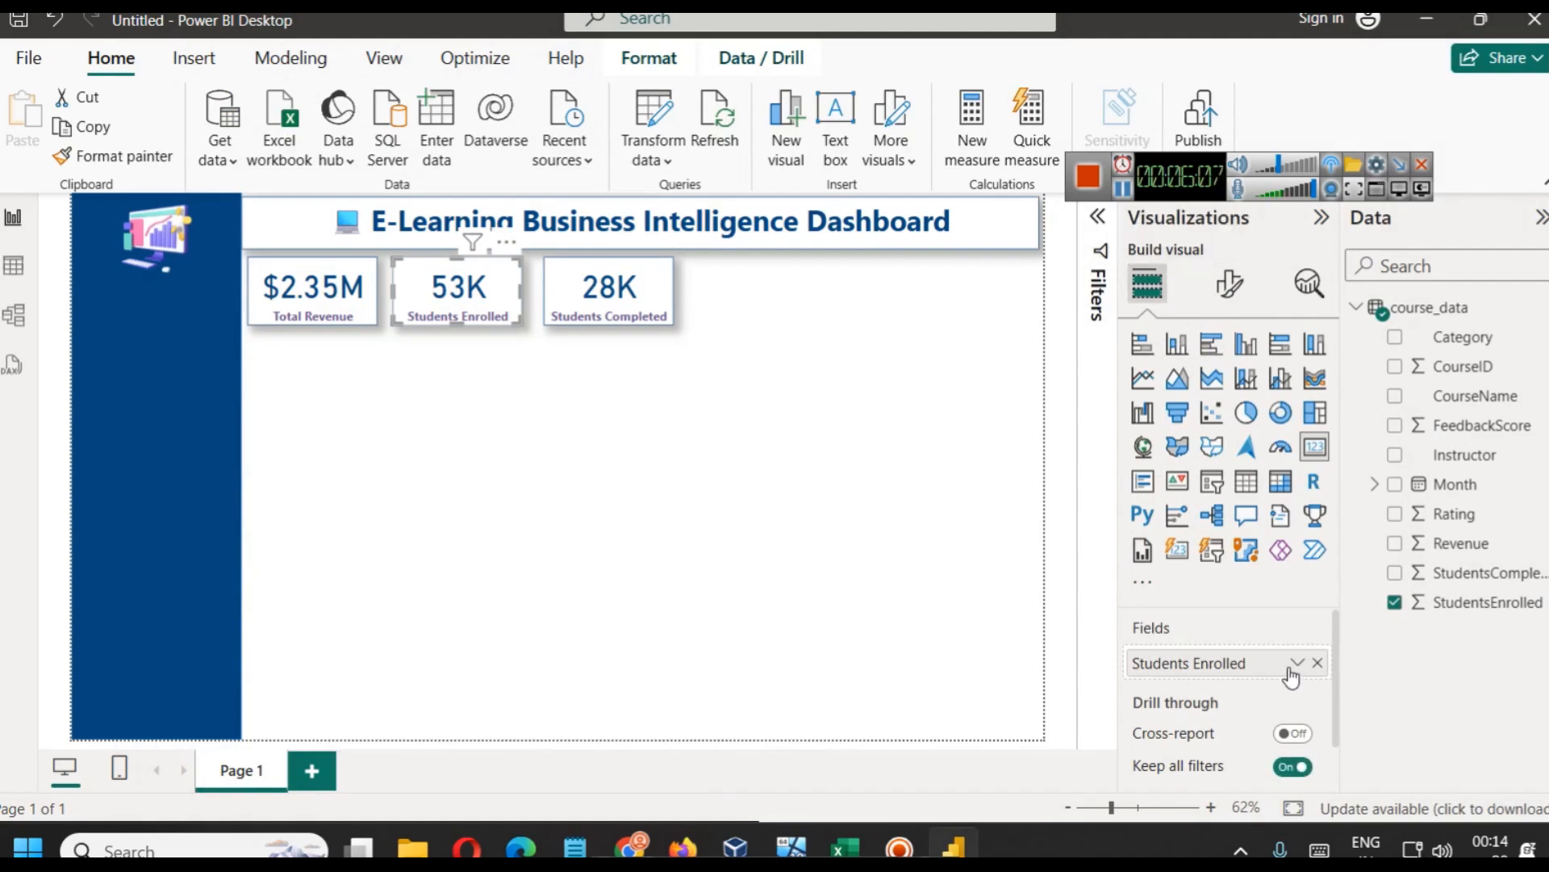
click(1294, 665)
click(1392, 325)
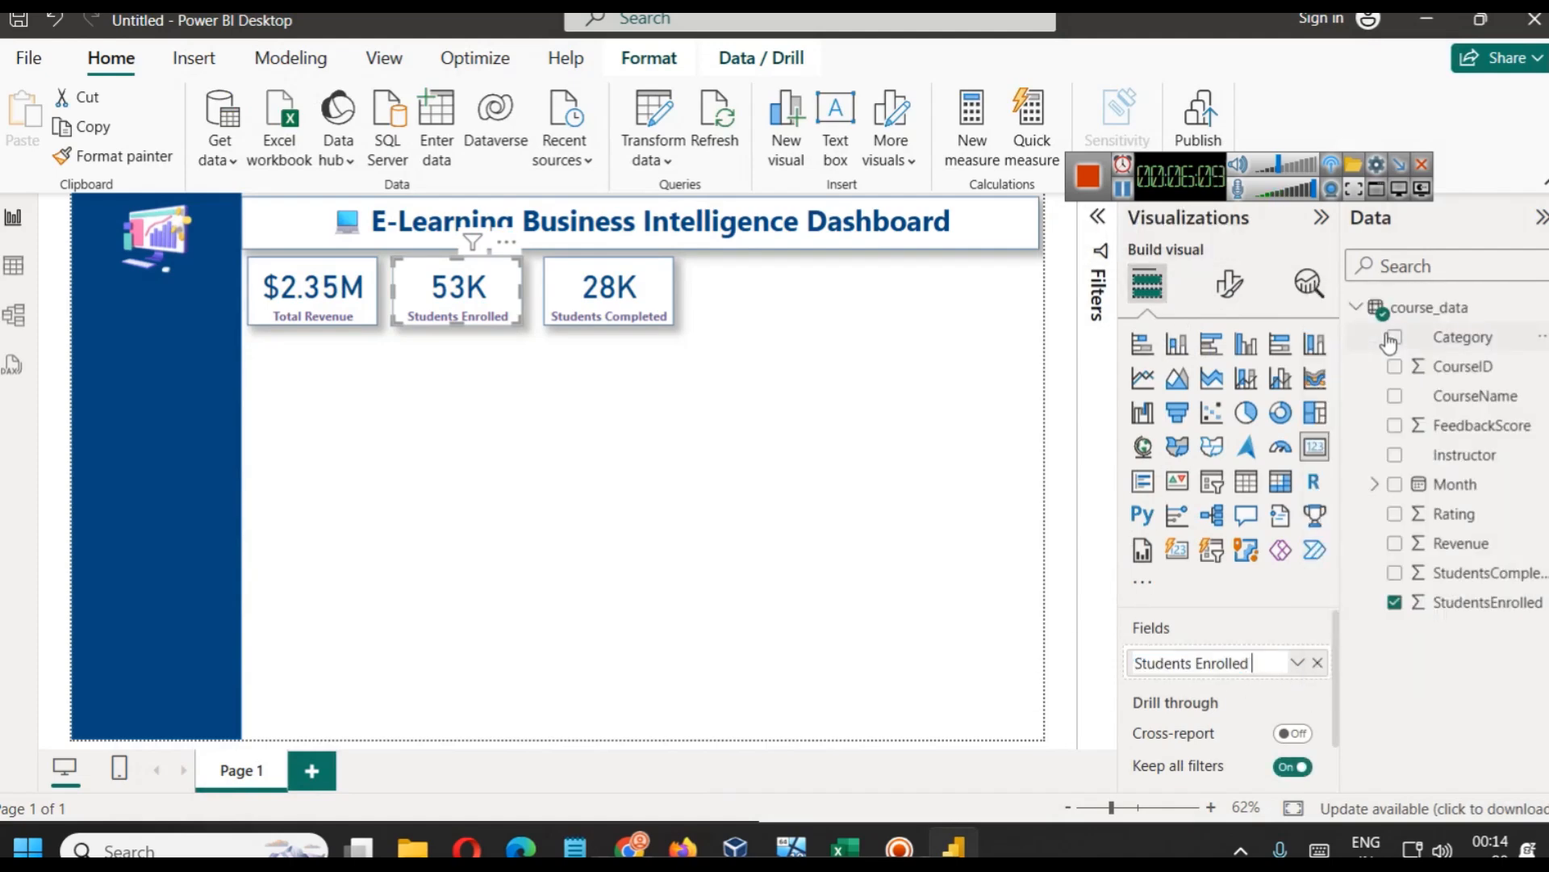
key(Left)
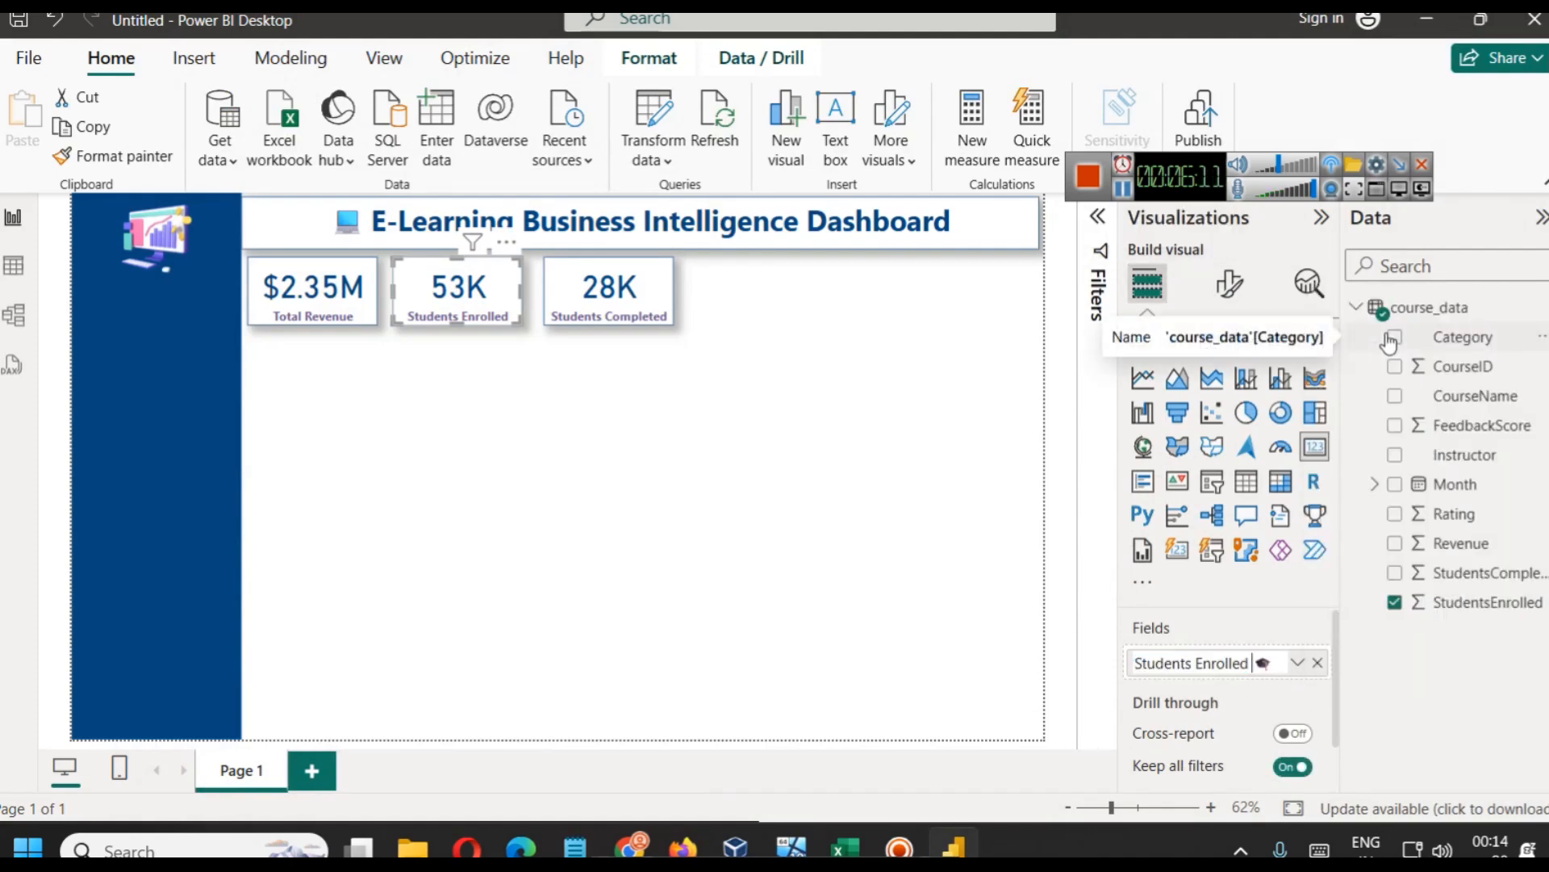
key(ctrl+a)
key(ctrl+x)
key(ctrl+v)
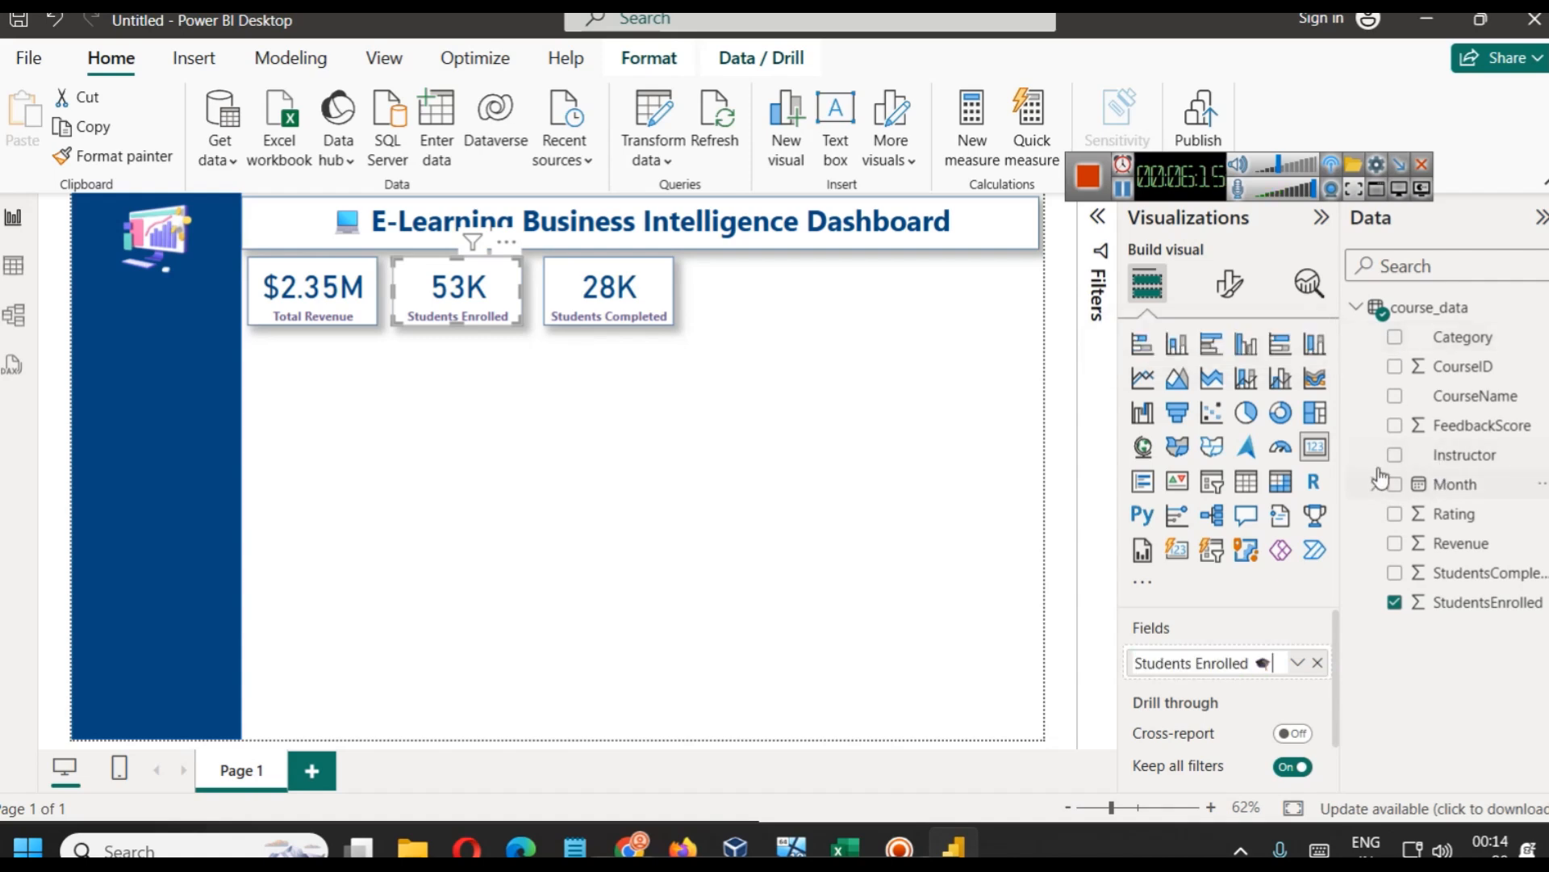
click(899, 551)
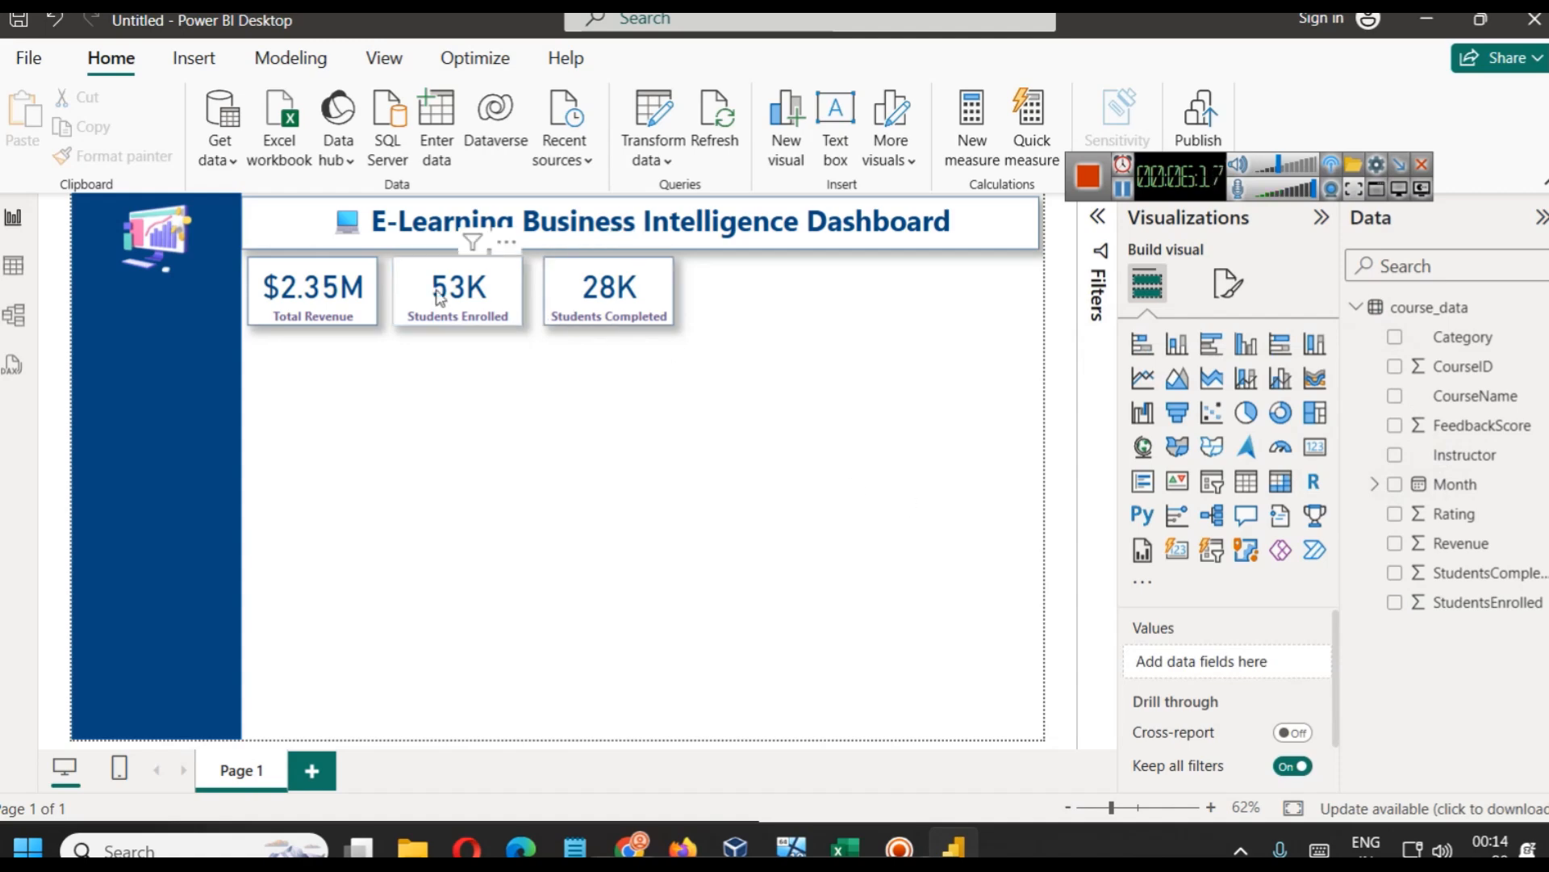
Replace the Students Enrolled card's category label with a title reading "Students Enrolled" followed by the graduation cap emoji
click(464, 278)
click(1228, 284)
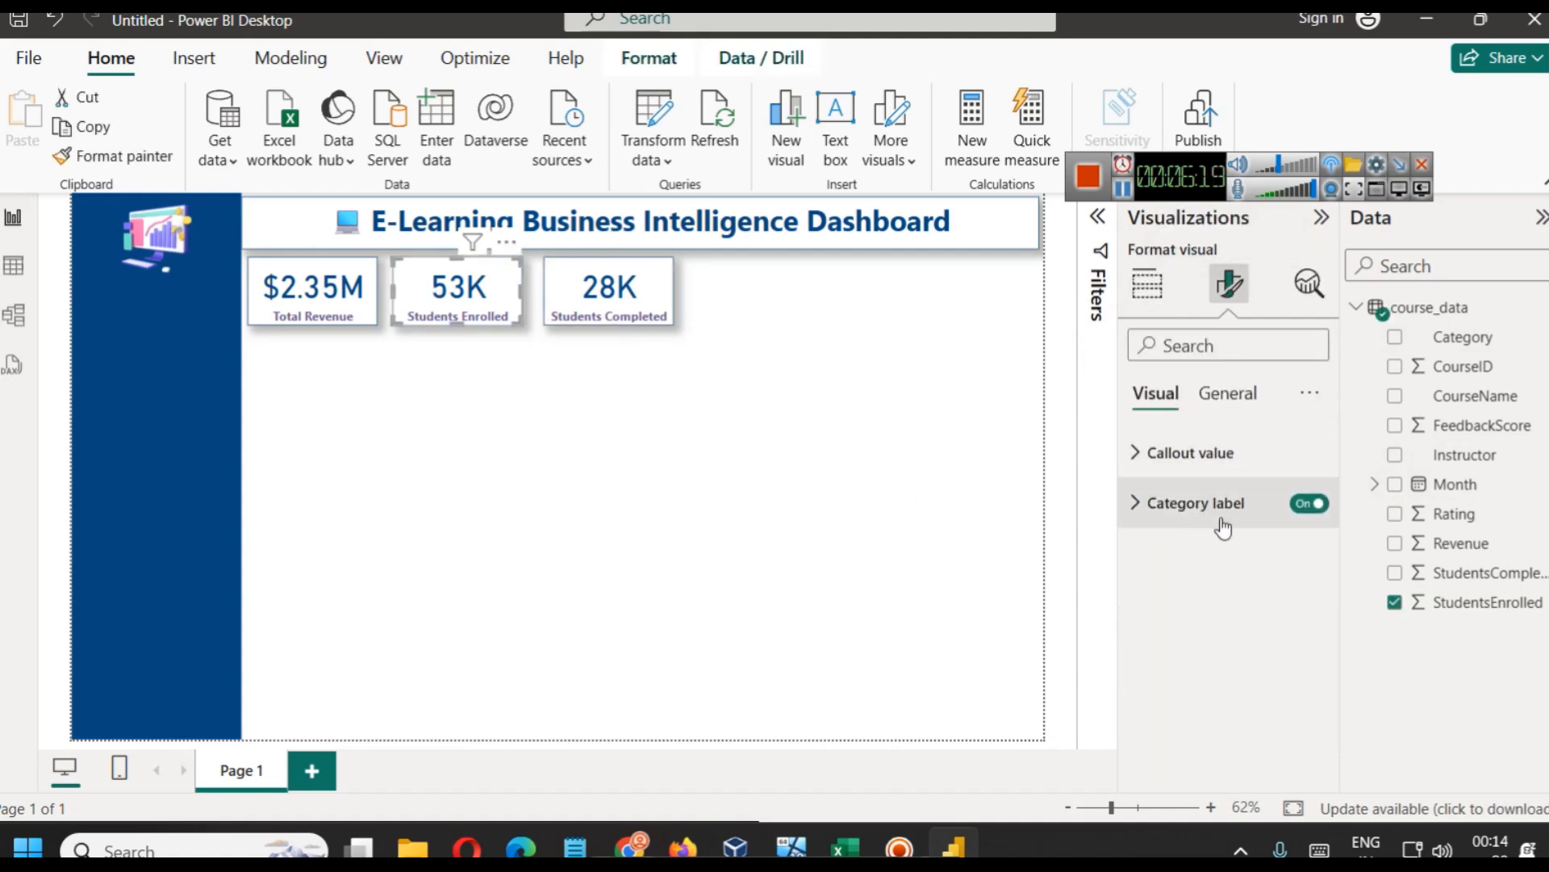
click(1301, 505)
click(1228, 395)
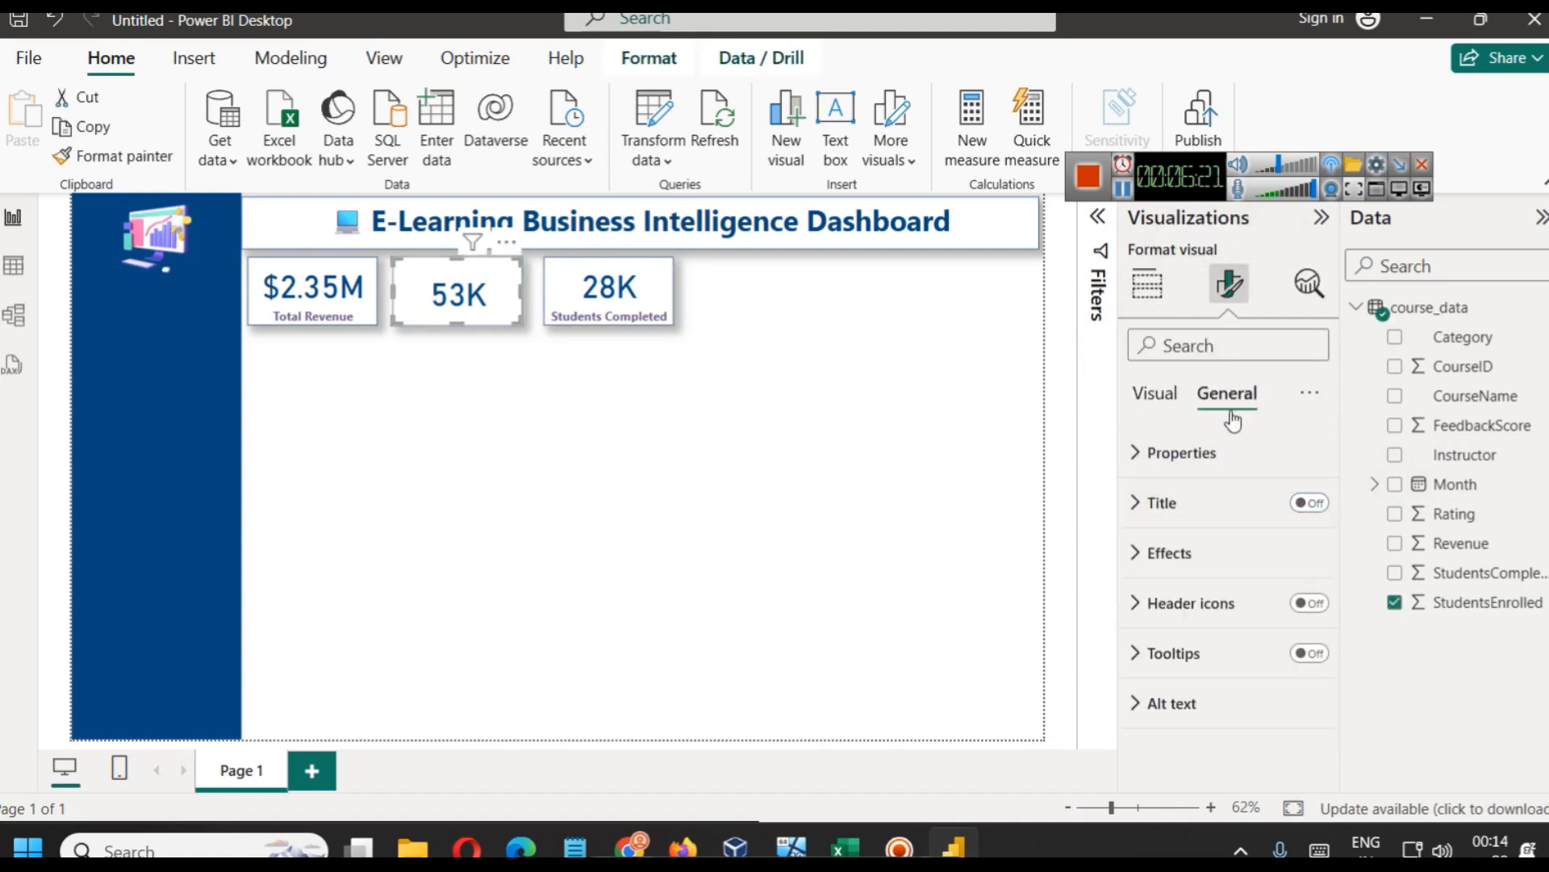
click(1190, 504)
click(1312, 503)
click(1181, 623)
key(ctrl+v)
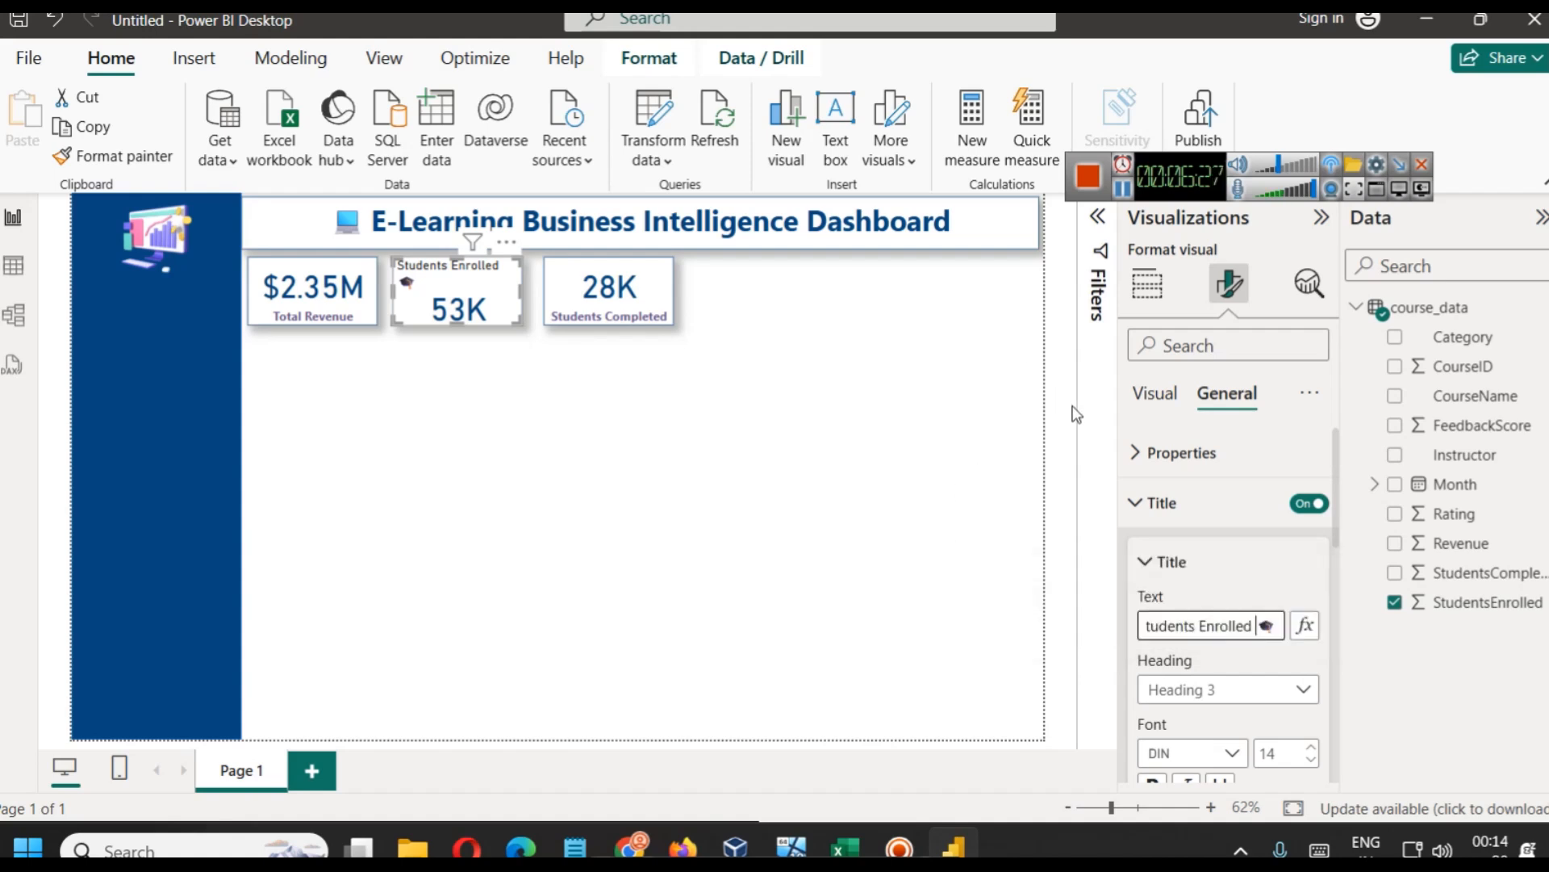
key(BackSpace)
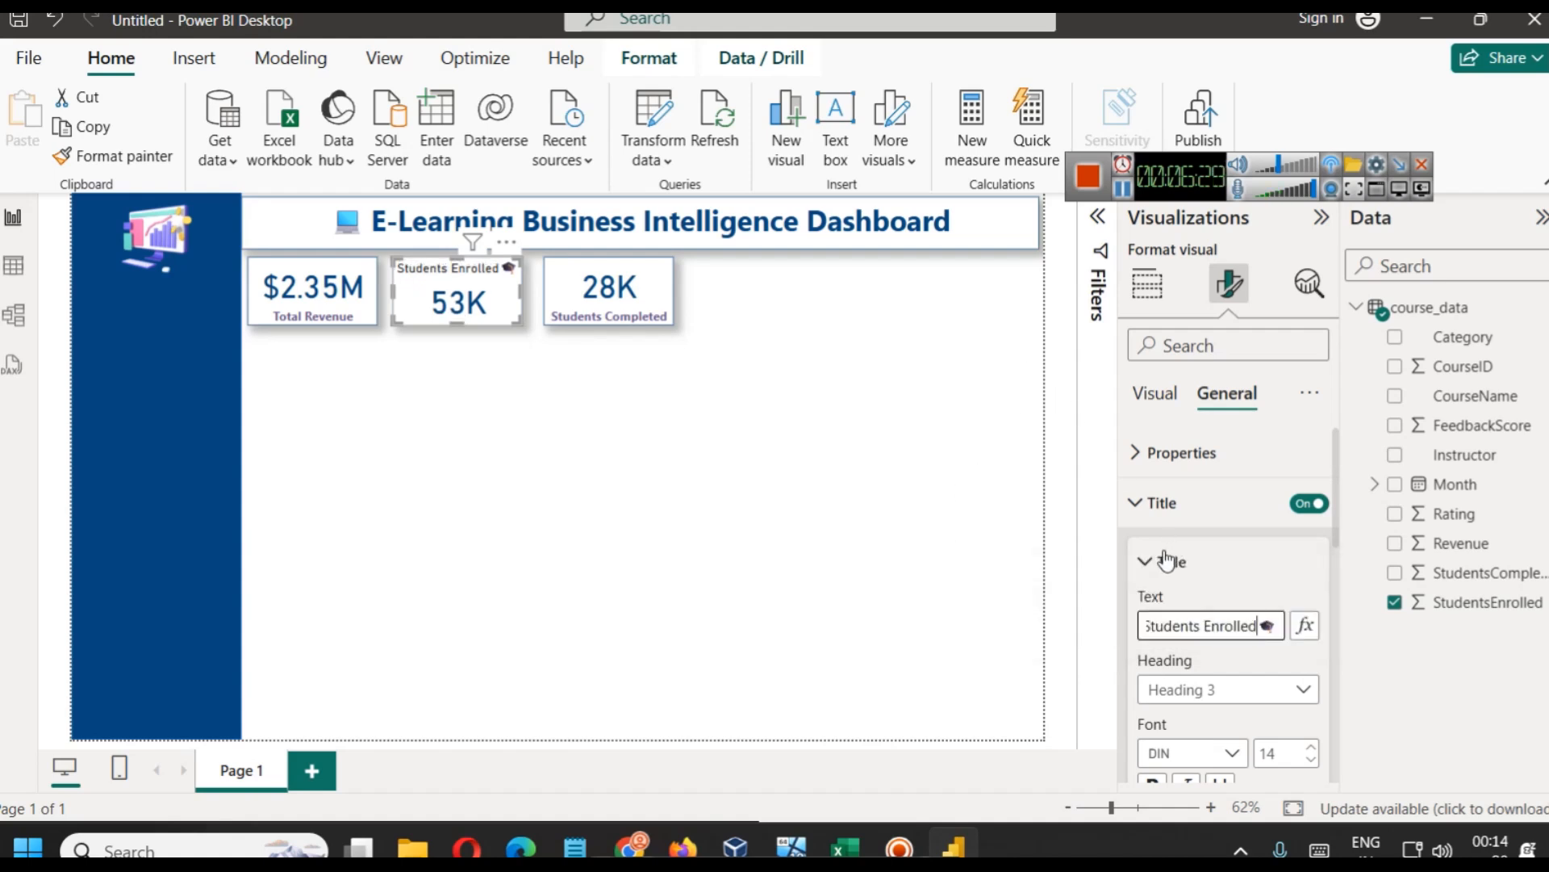
Make the Students Enrolled card's title bold and set its text color to purple
scroll(1257, 633, down, 3)
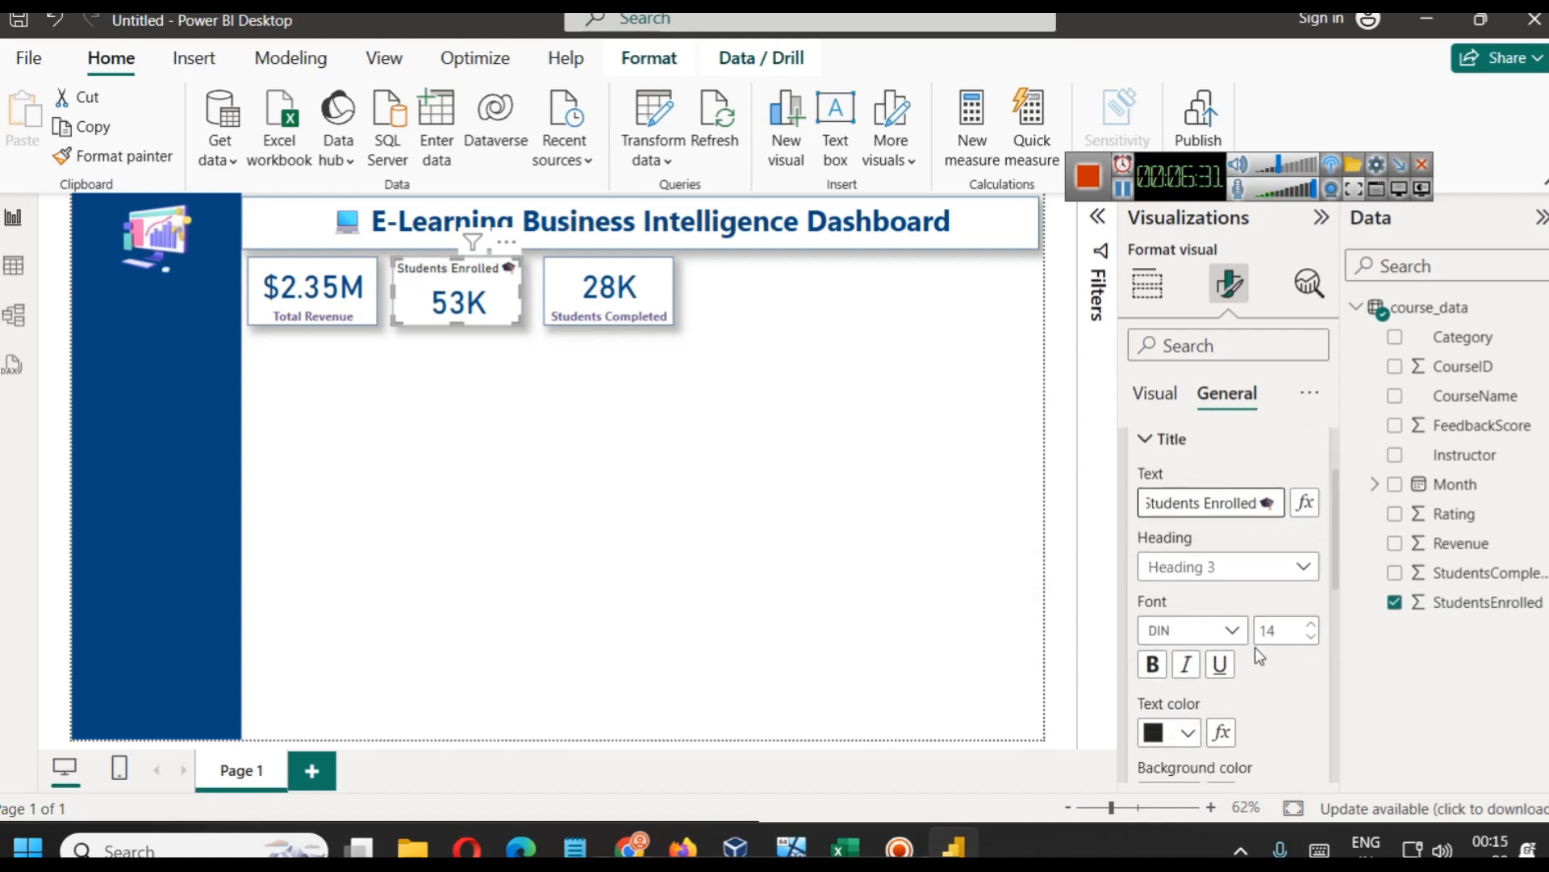
key(ctrl+a)
click(1152, 664)
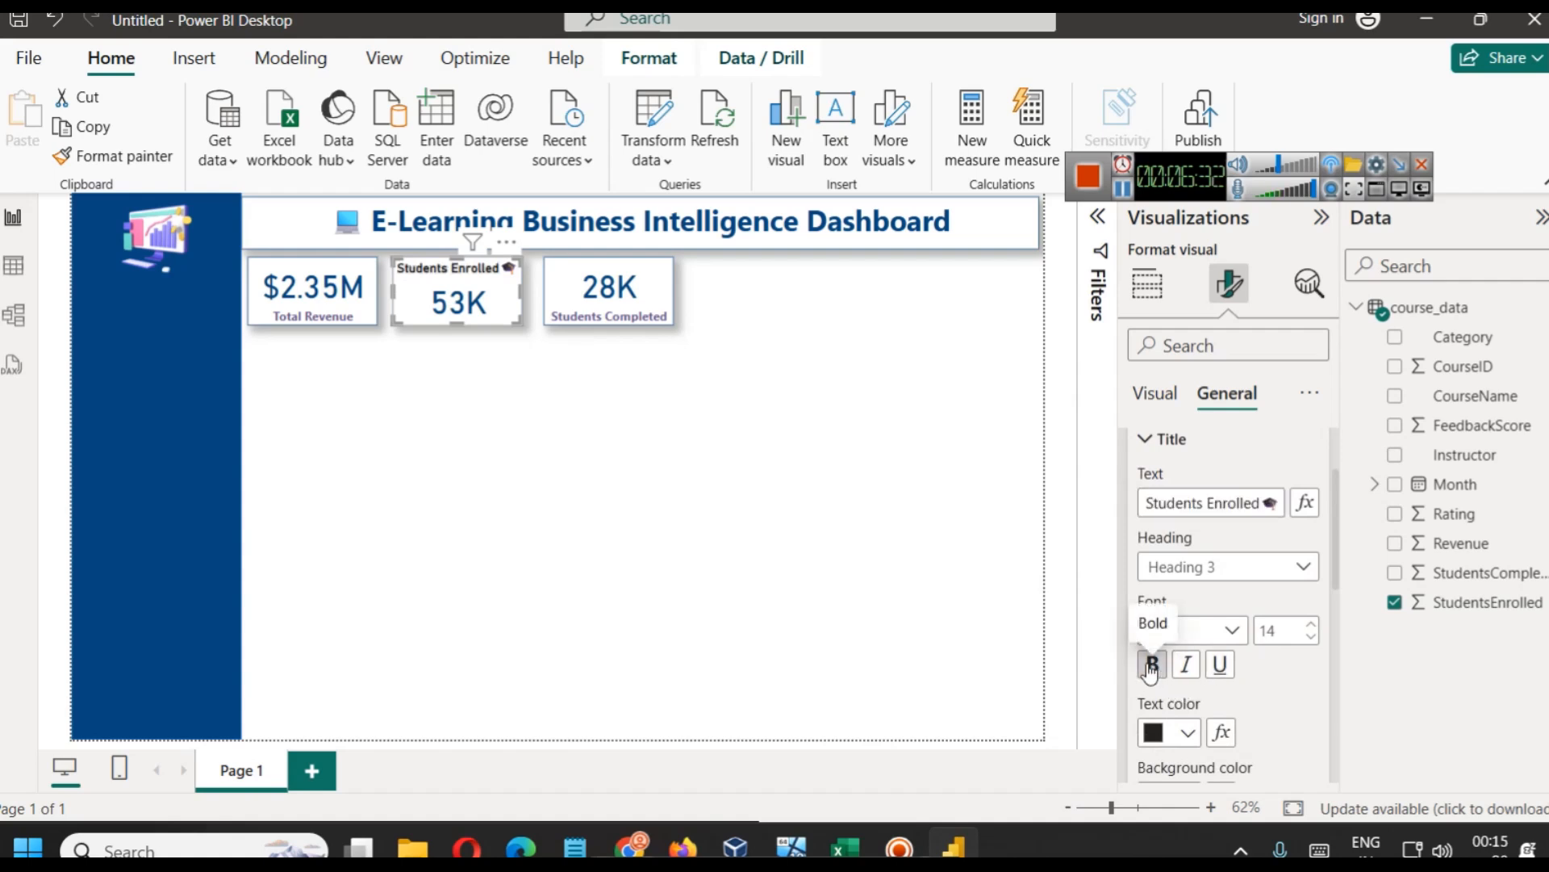
click(1184, 732)
click(1178, 635)
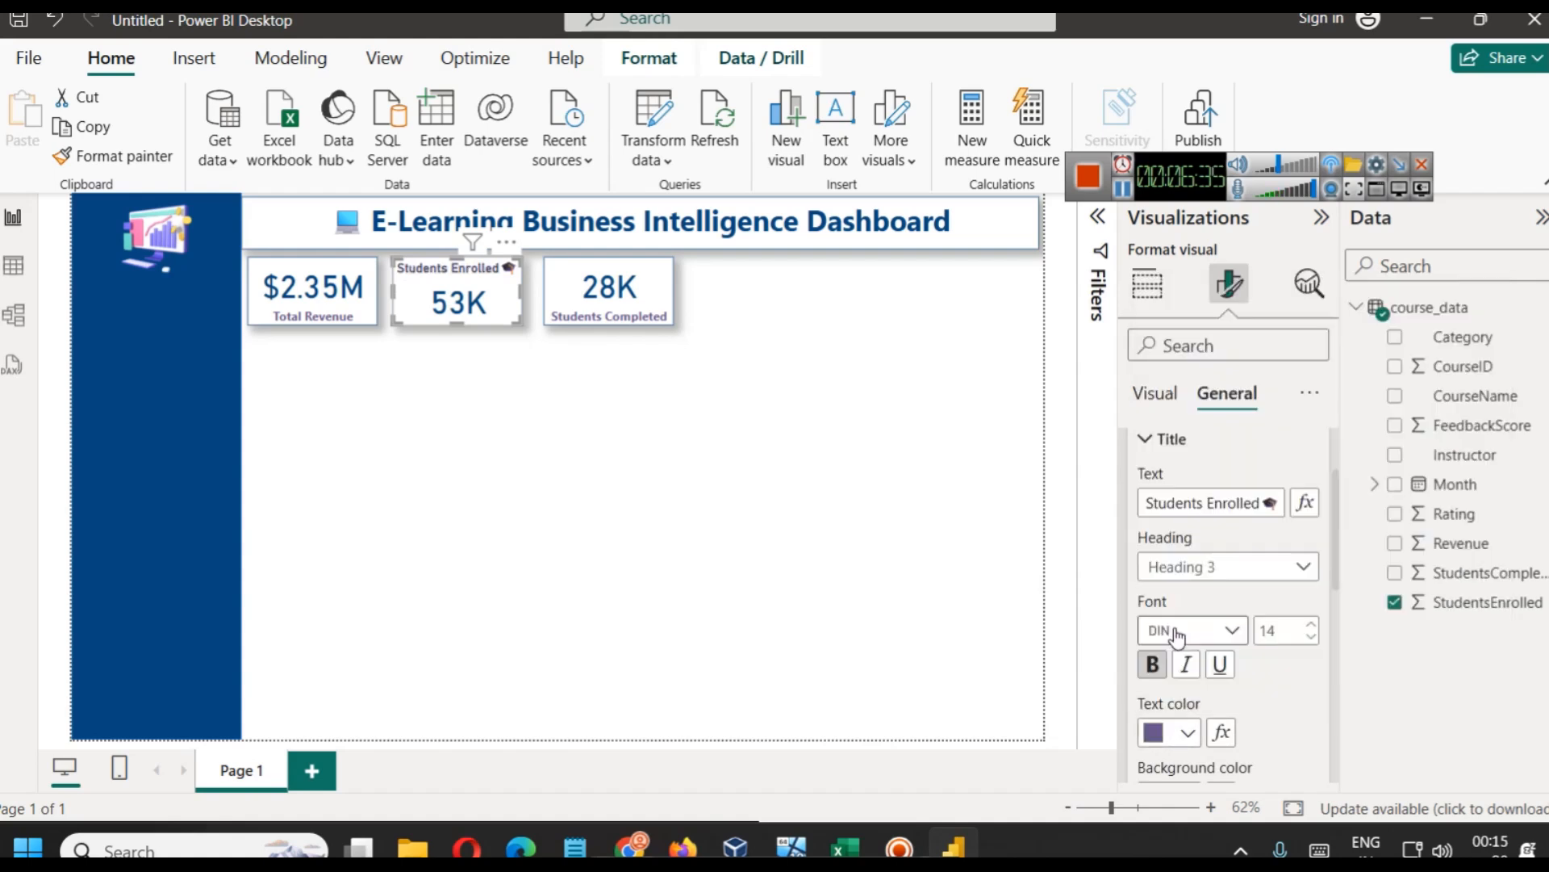
click(779, 504)
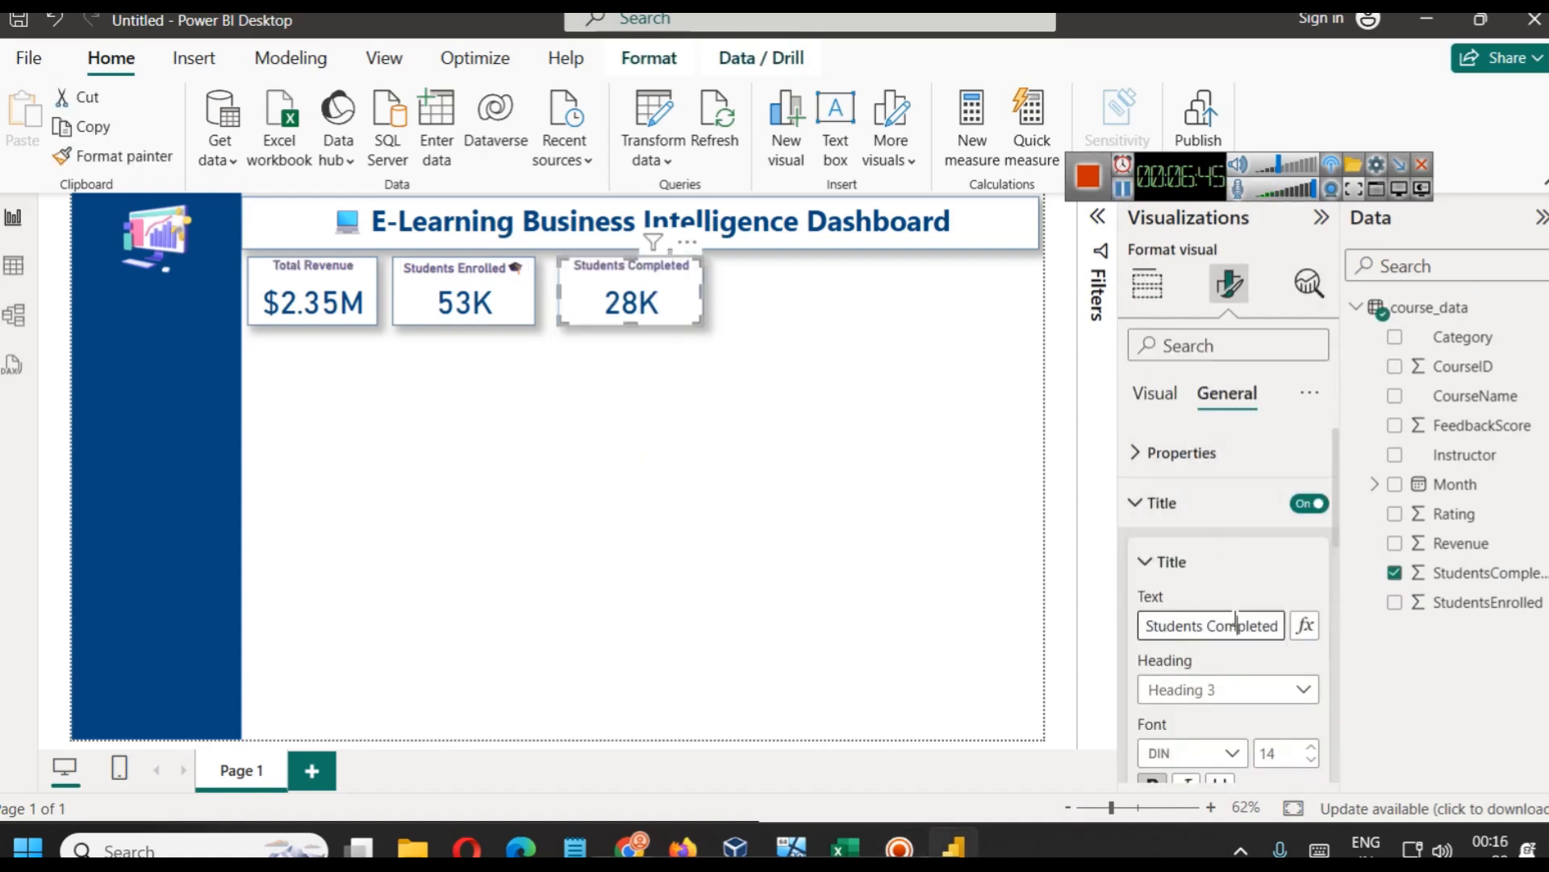
Append the target emoji directly after "Students Completed" in the third card's title
key(Right)
key(Right)
key(ctrl+v)
key(BackSpace)
key(BackSpace)
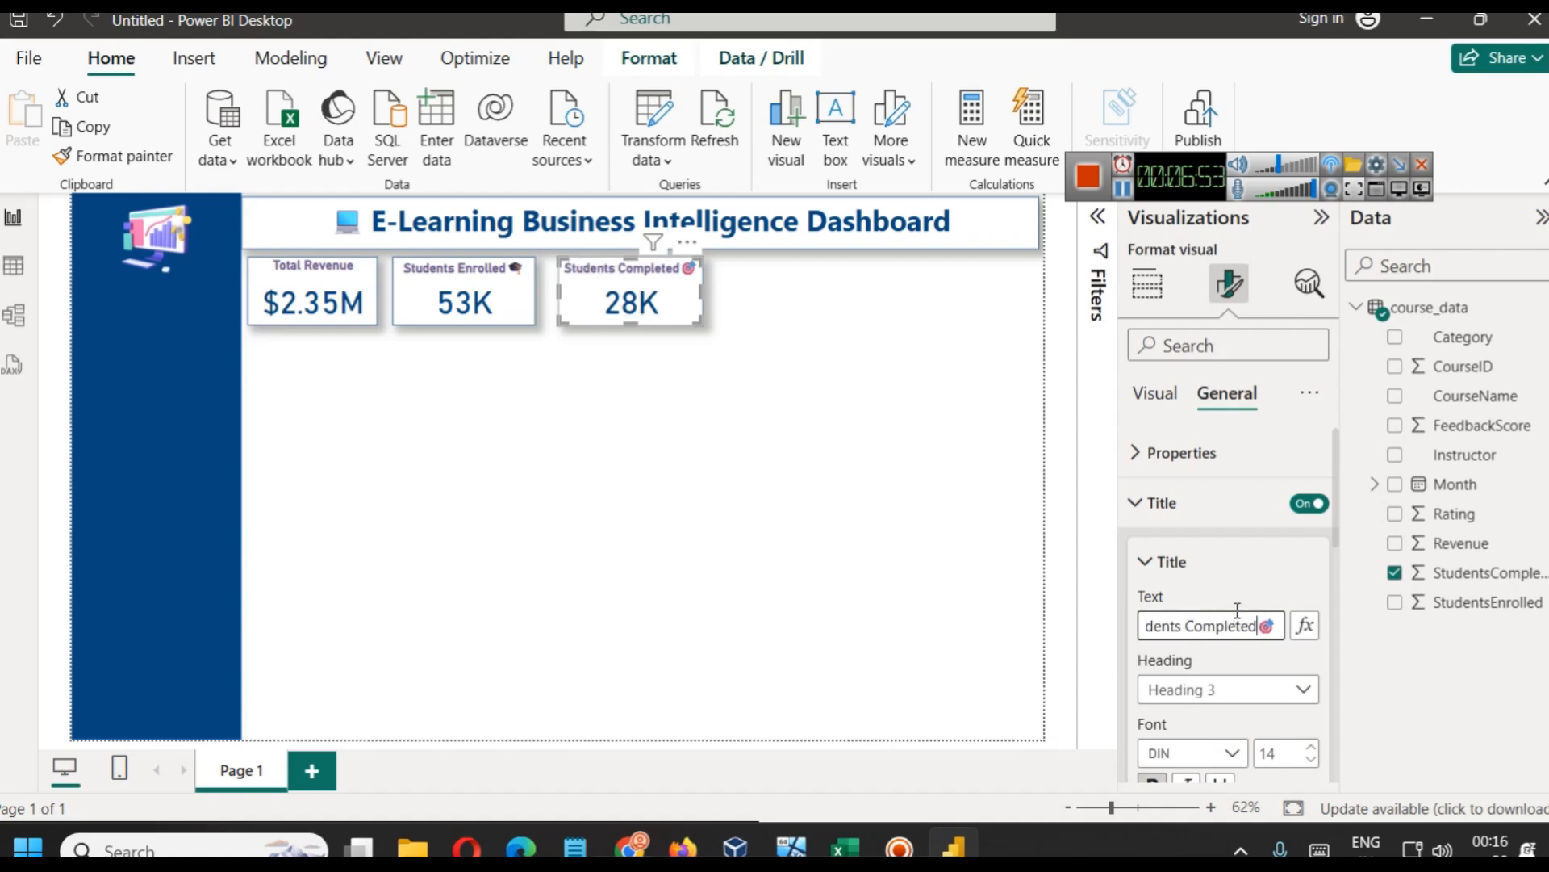
click(843, 434)
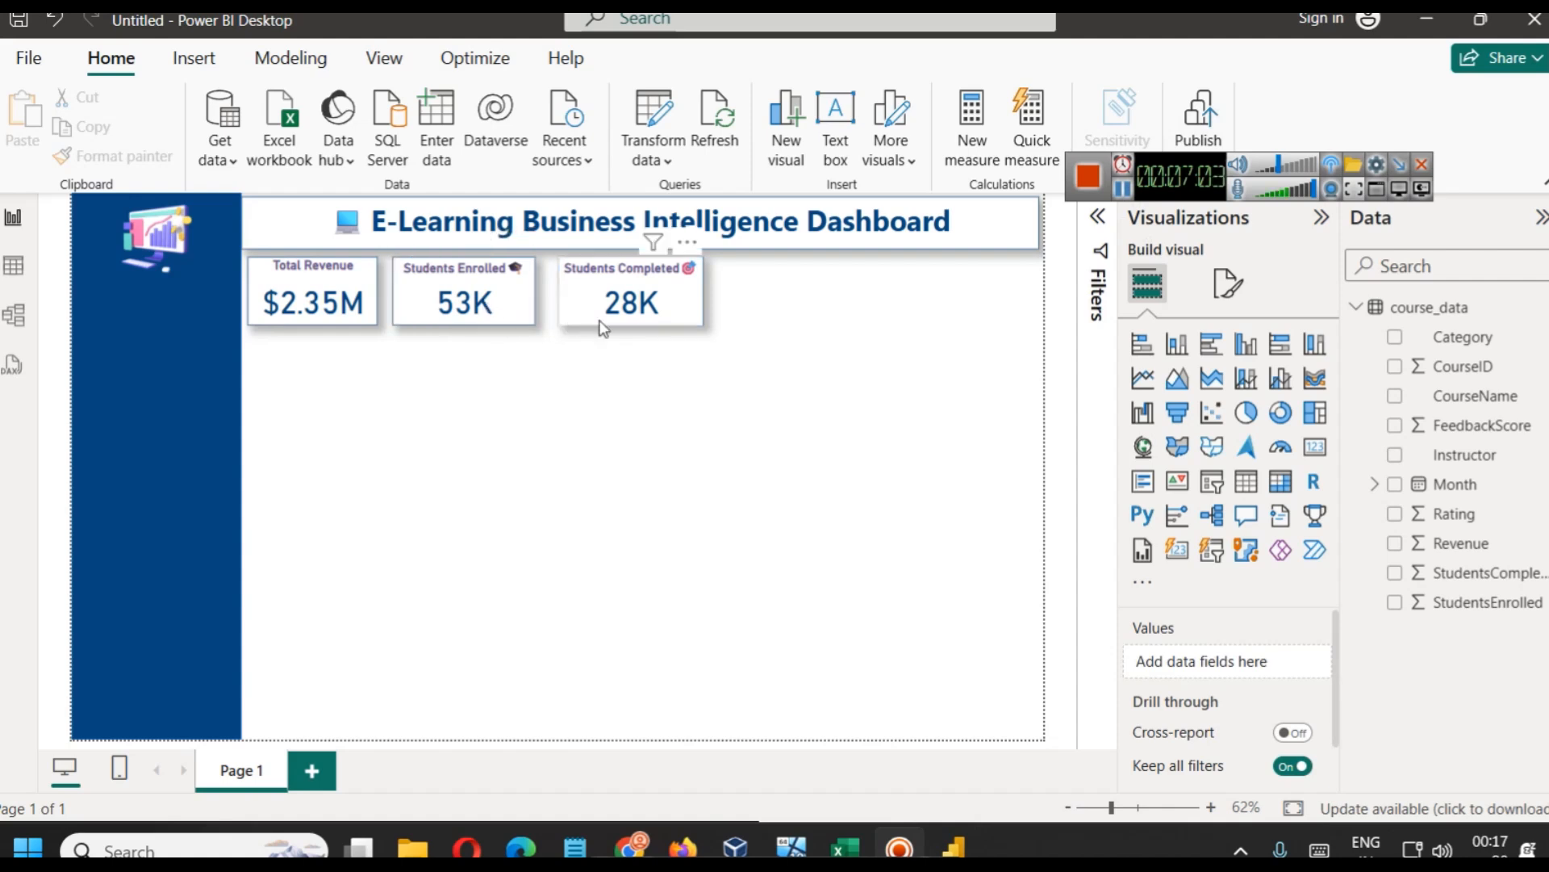
drag(1177, 199, 1086, 109)
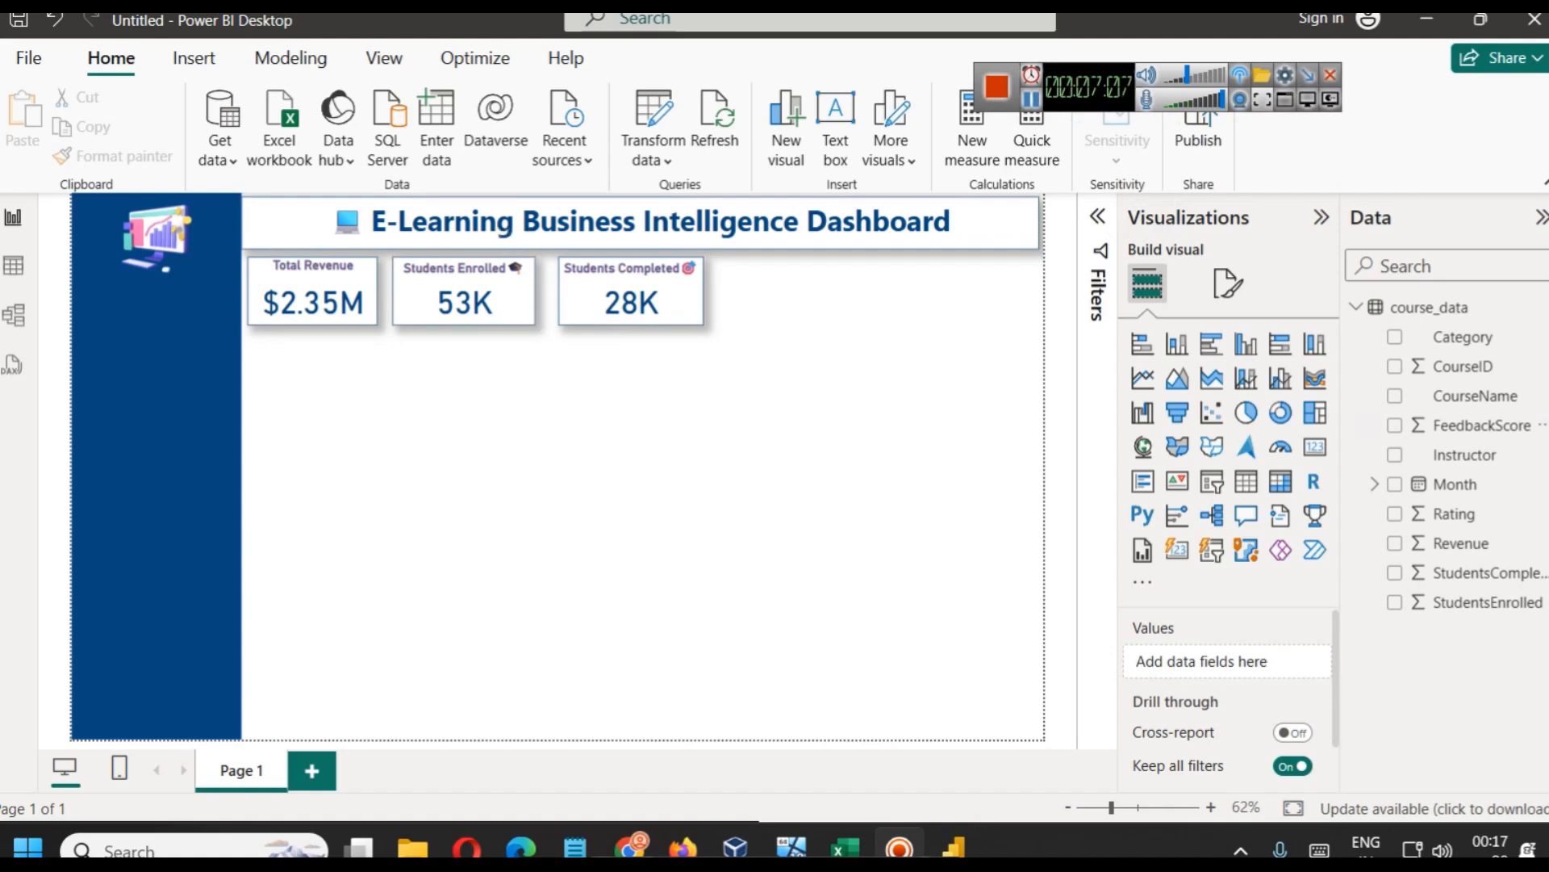
Create a new measure in the course_data table and name it Completionrate
right_click(1422, 311)
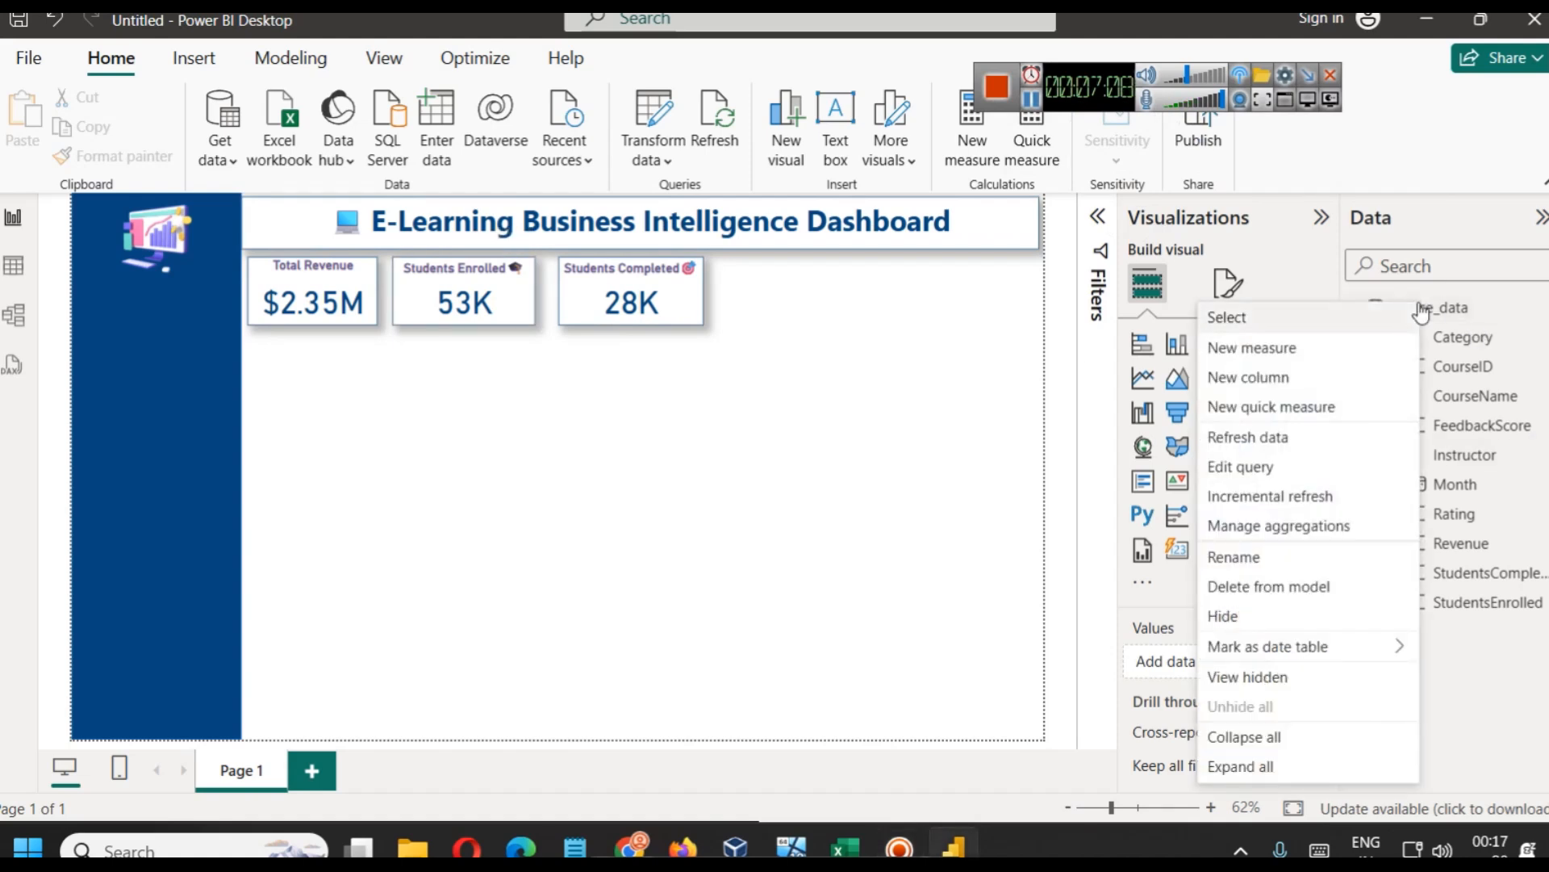
click(1328, 349)
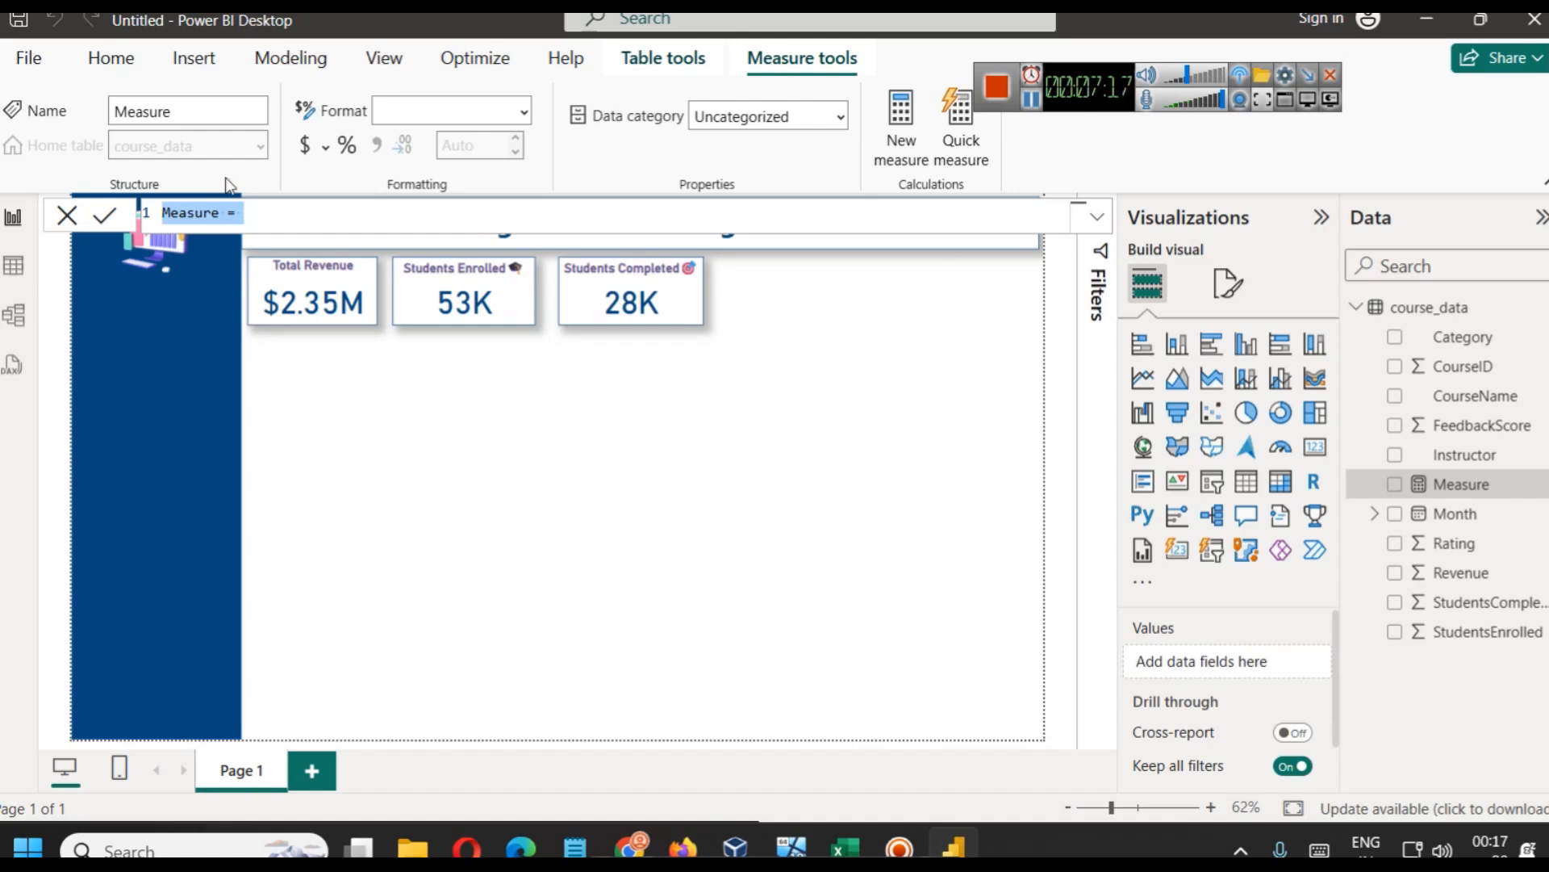
double_click(201, 211)
text(Completionrat)
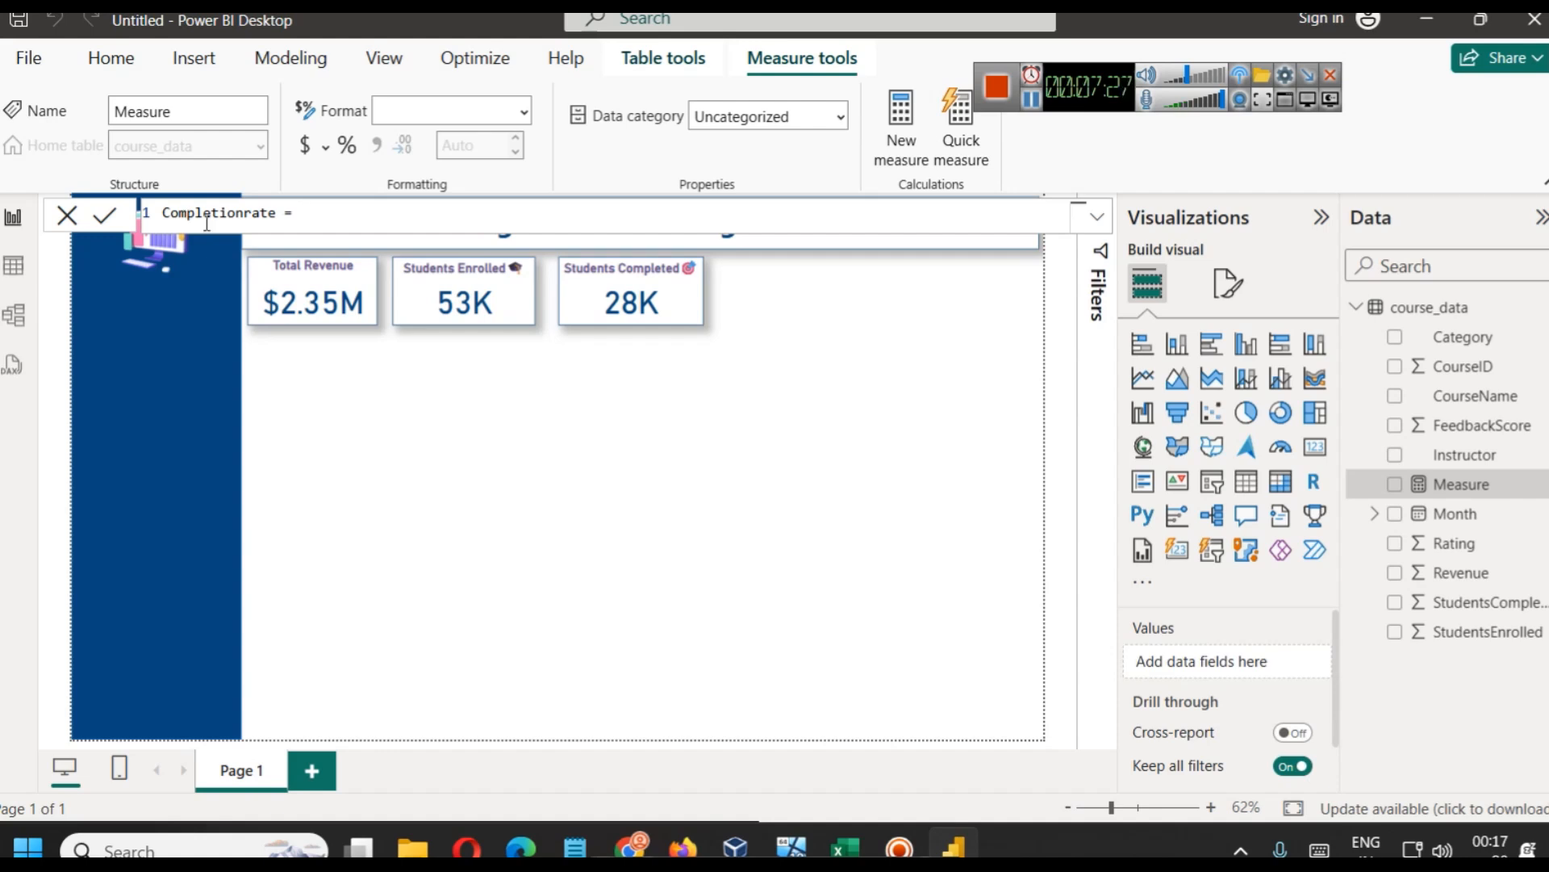
Define the Completionrate measure as SUM(course_data[StudentsCompleted]) / SUM(course_data[StudentsEnrolled]) and commit it
text(SUM()
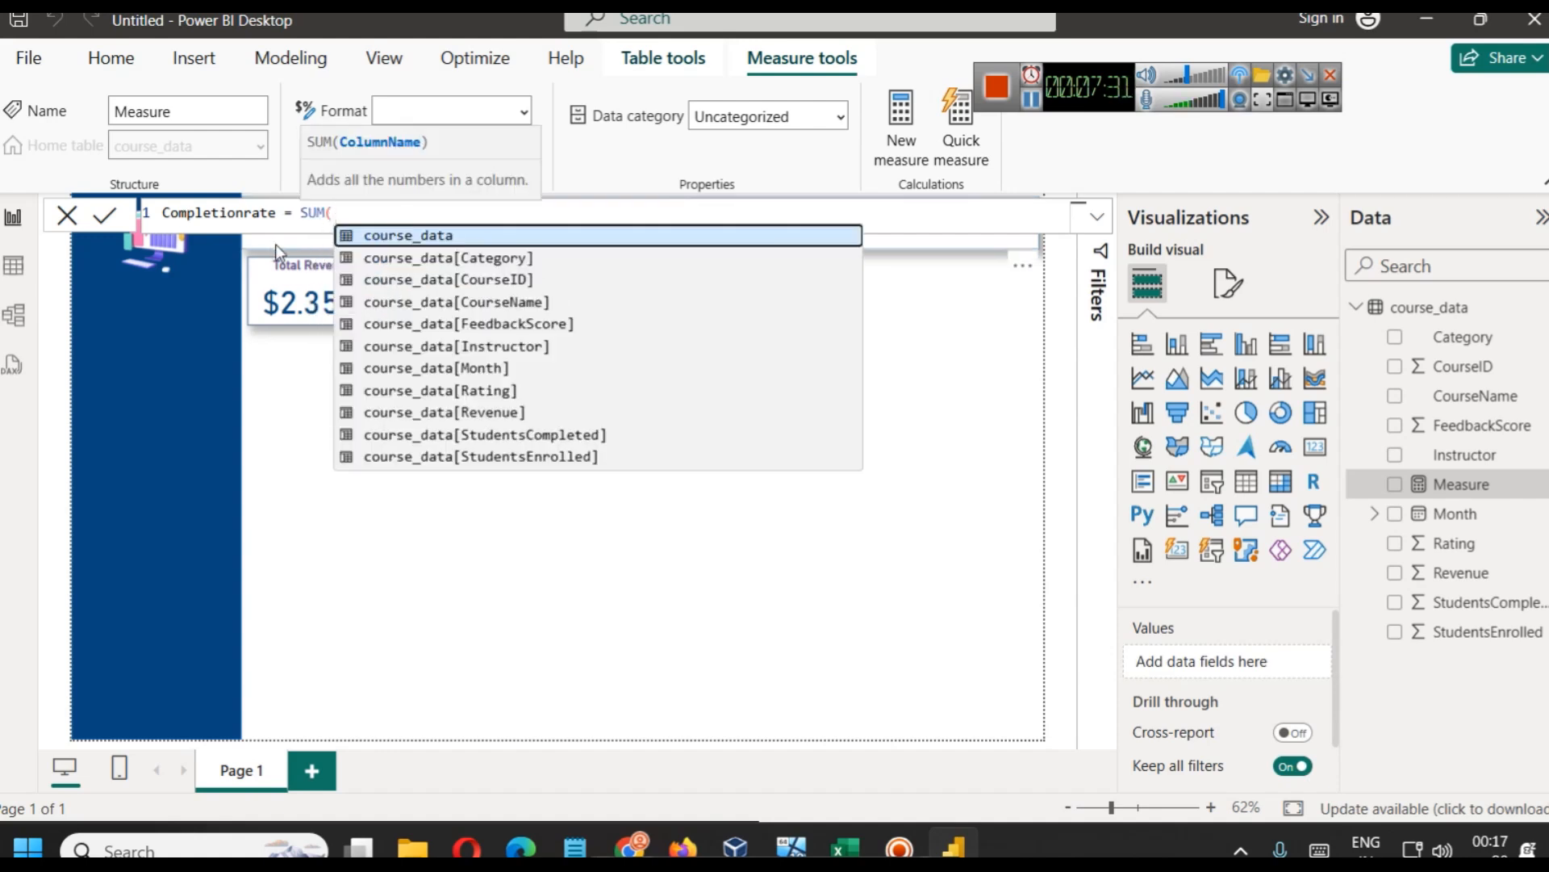
key(Down)
key(Down)
key(Down)
key(Down)
key(Down)
key(Down)
key(Down)
key(Down)
key(Down)
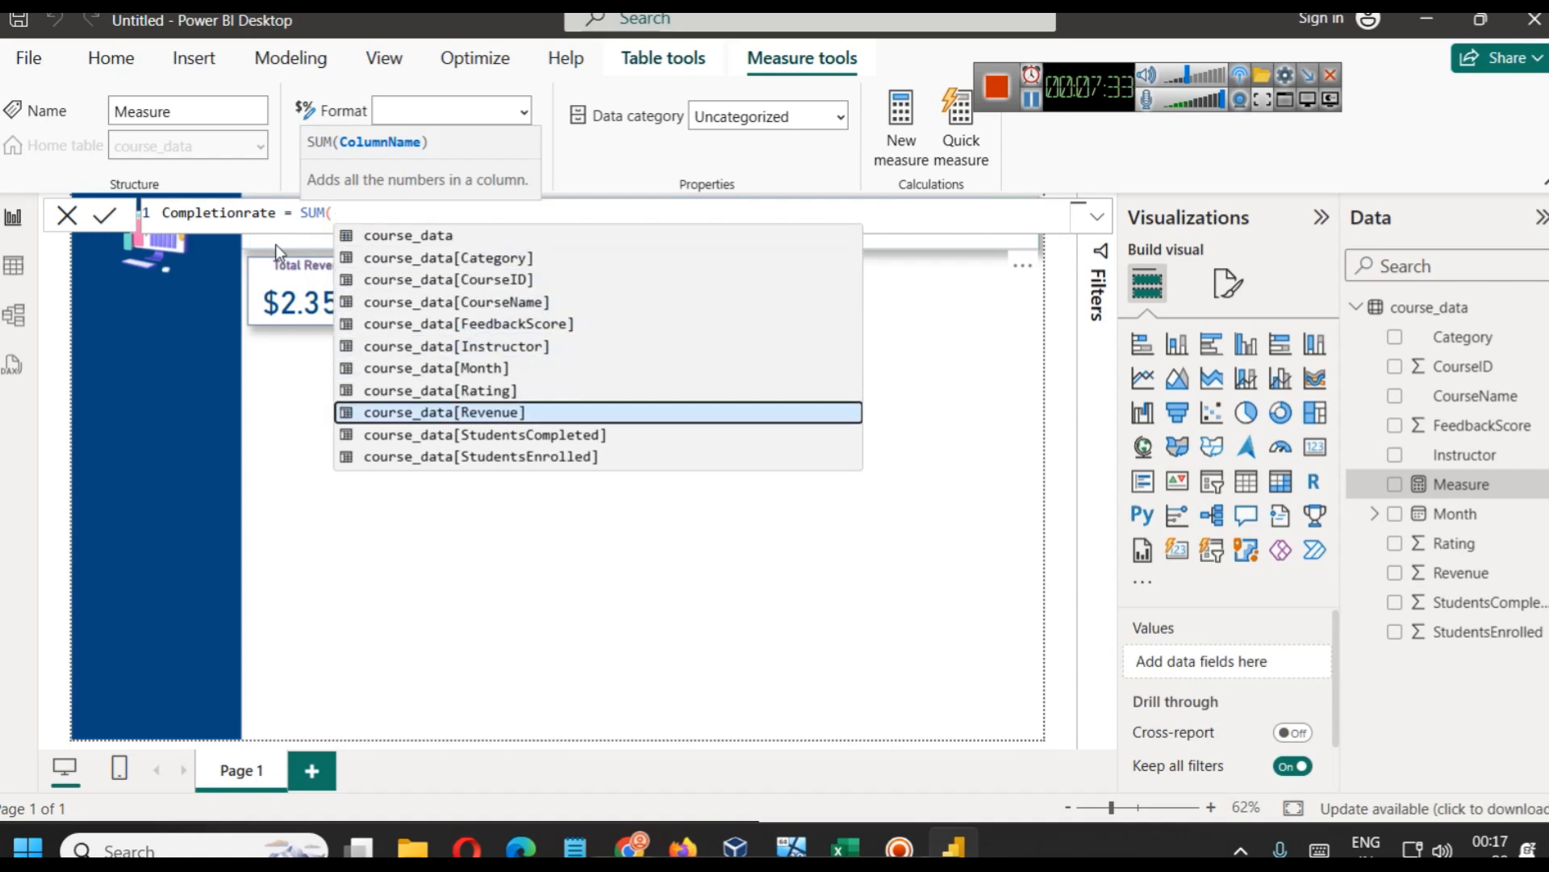
key(Tab)
text() / SUM)
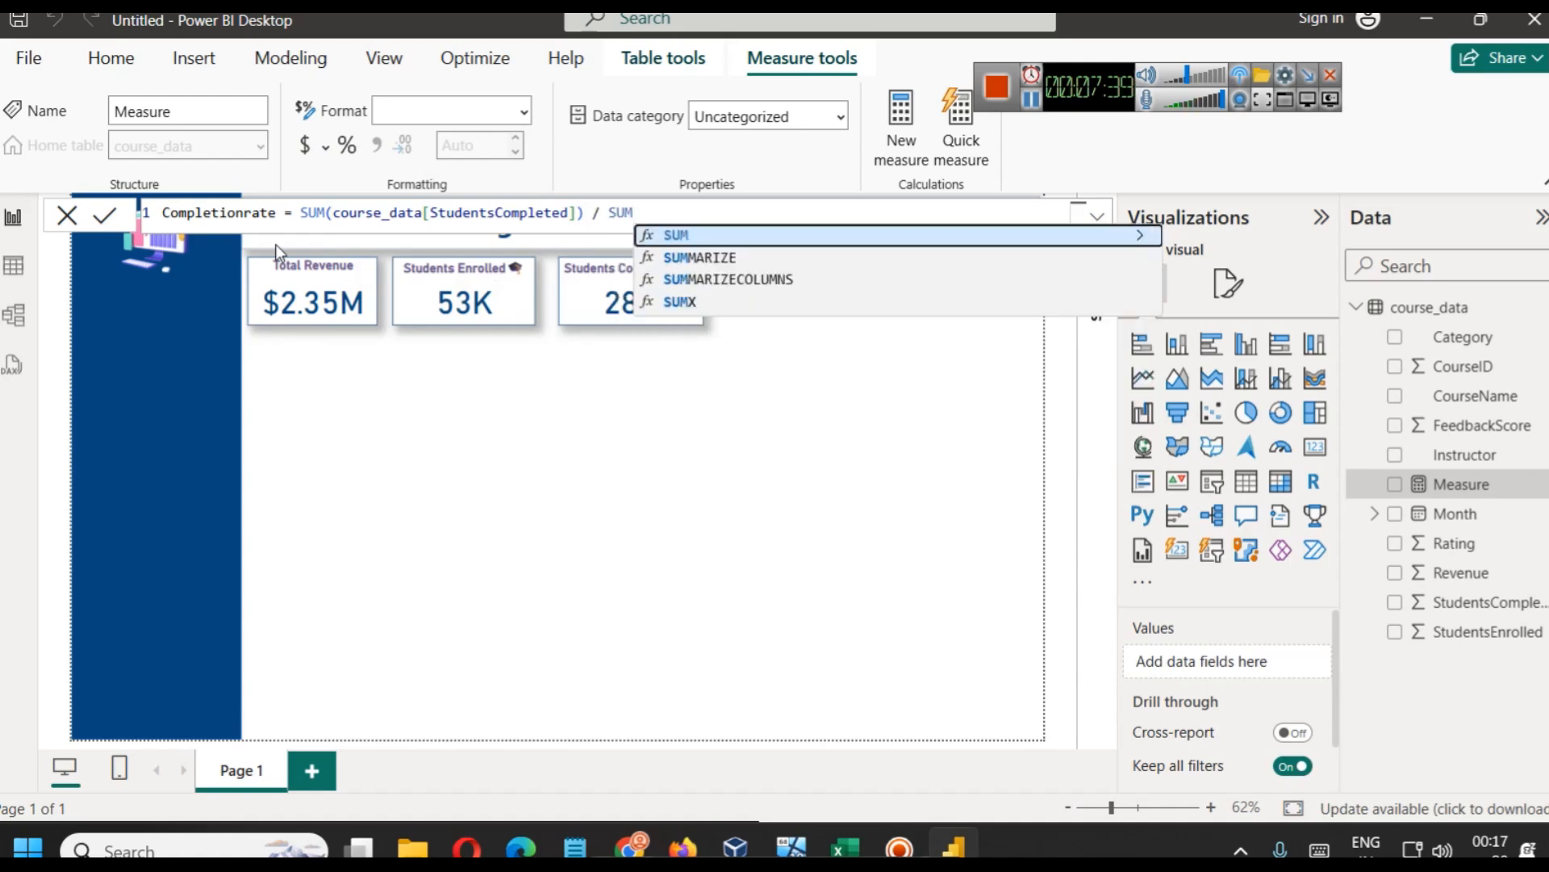
text((s)
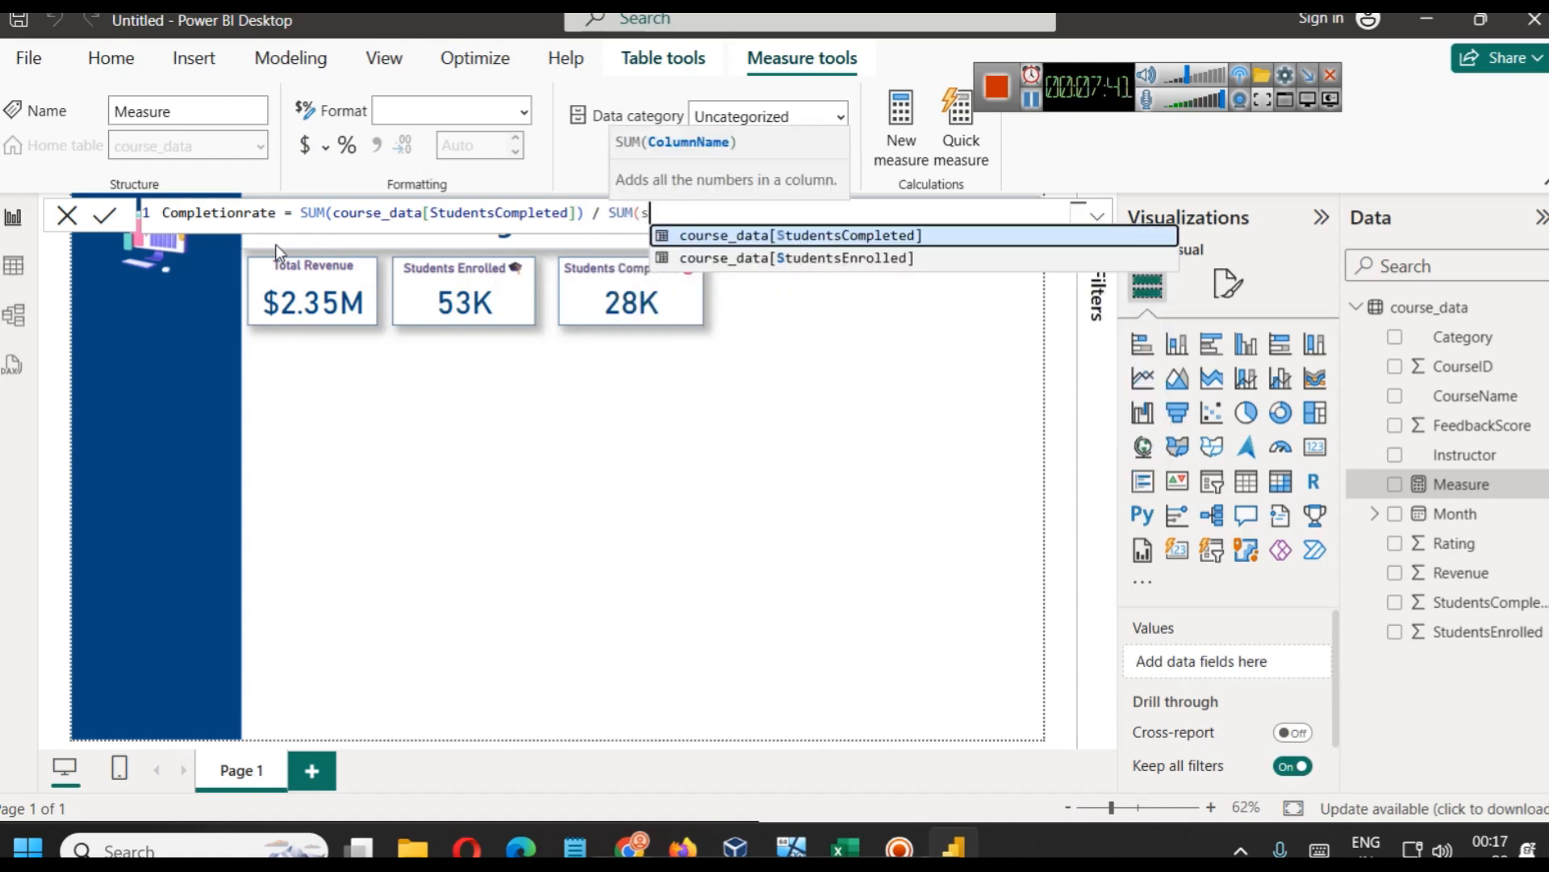
key(Down)
key(Tab)
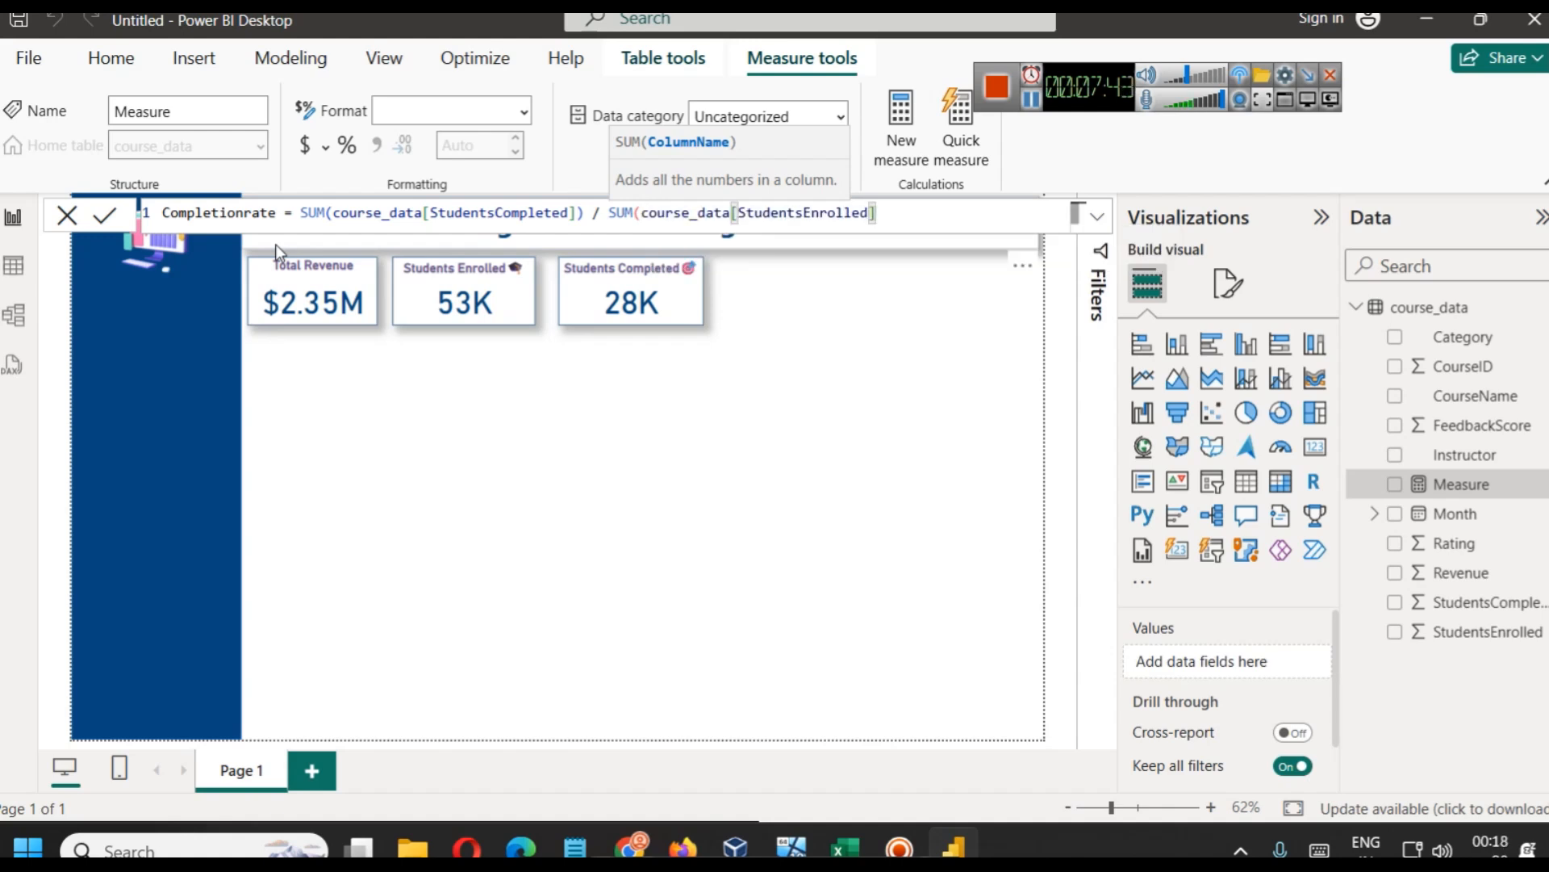
text())
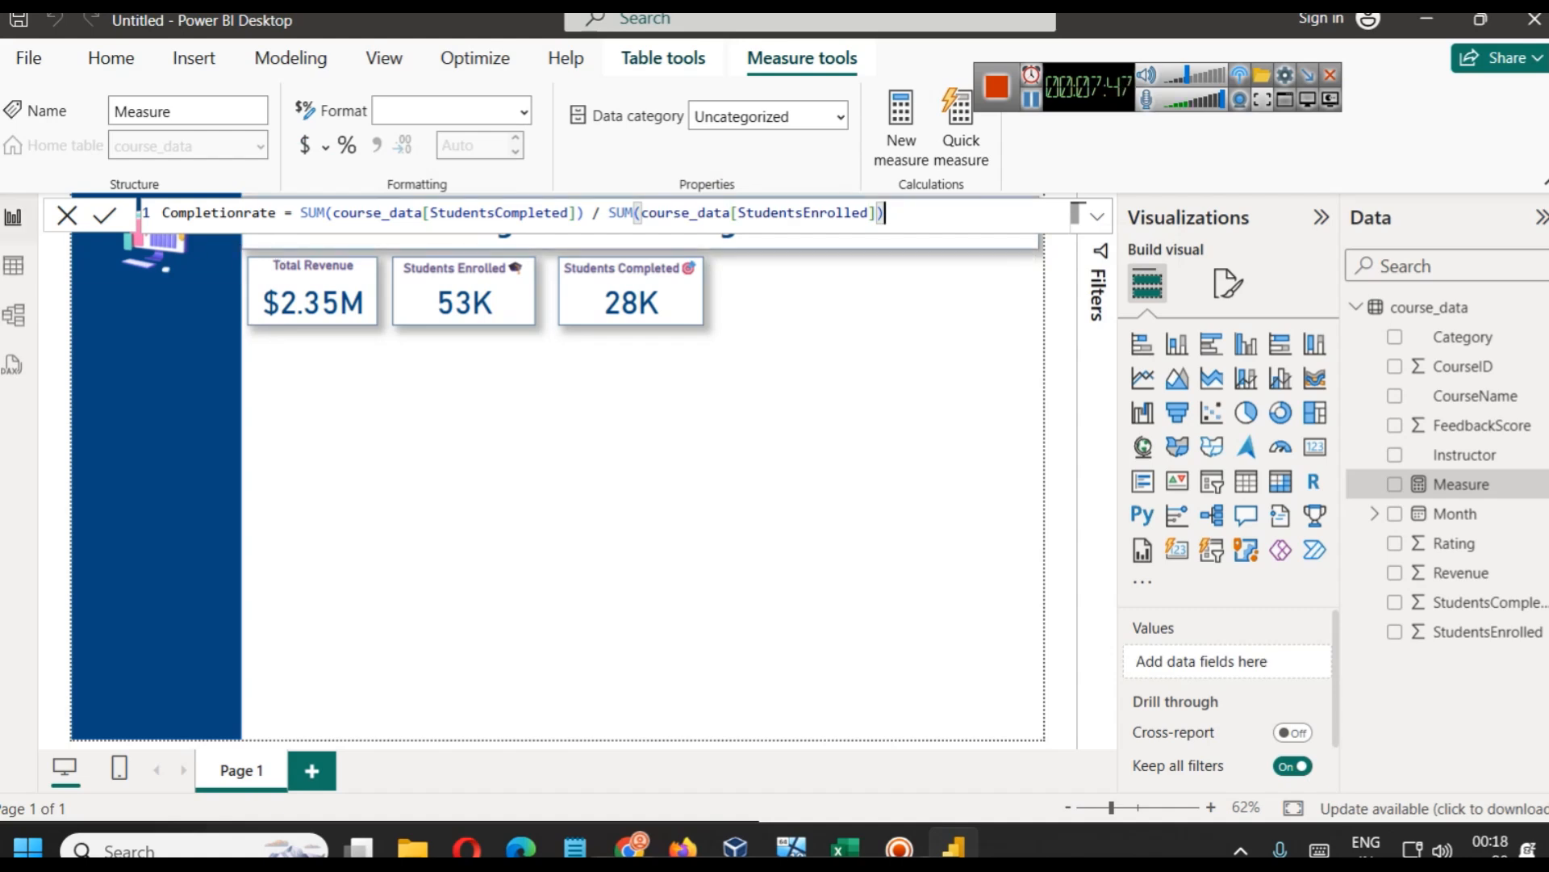
click(104, 214)
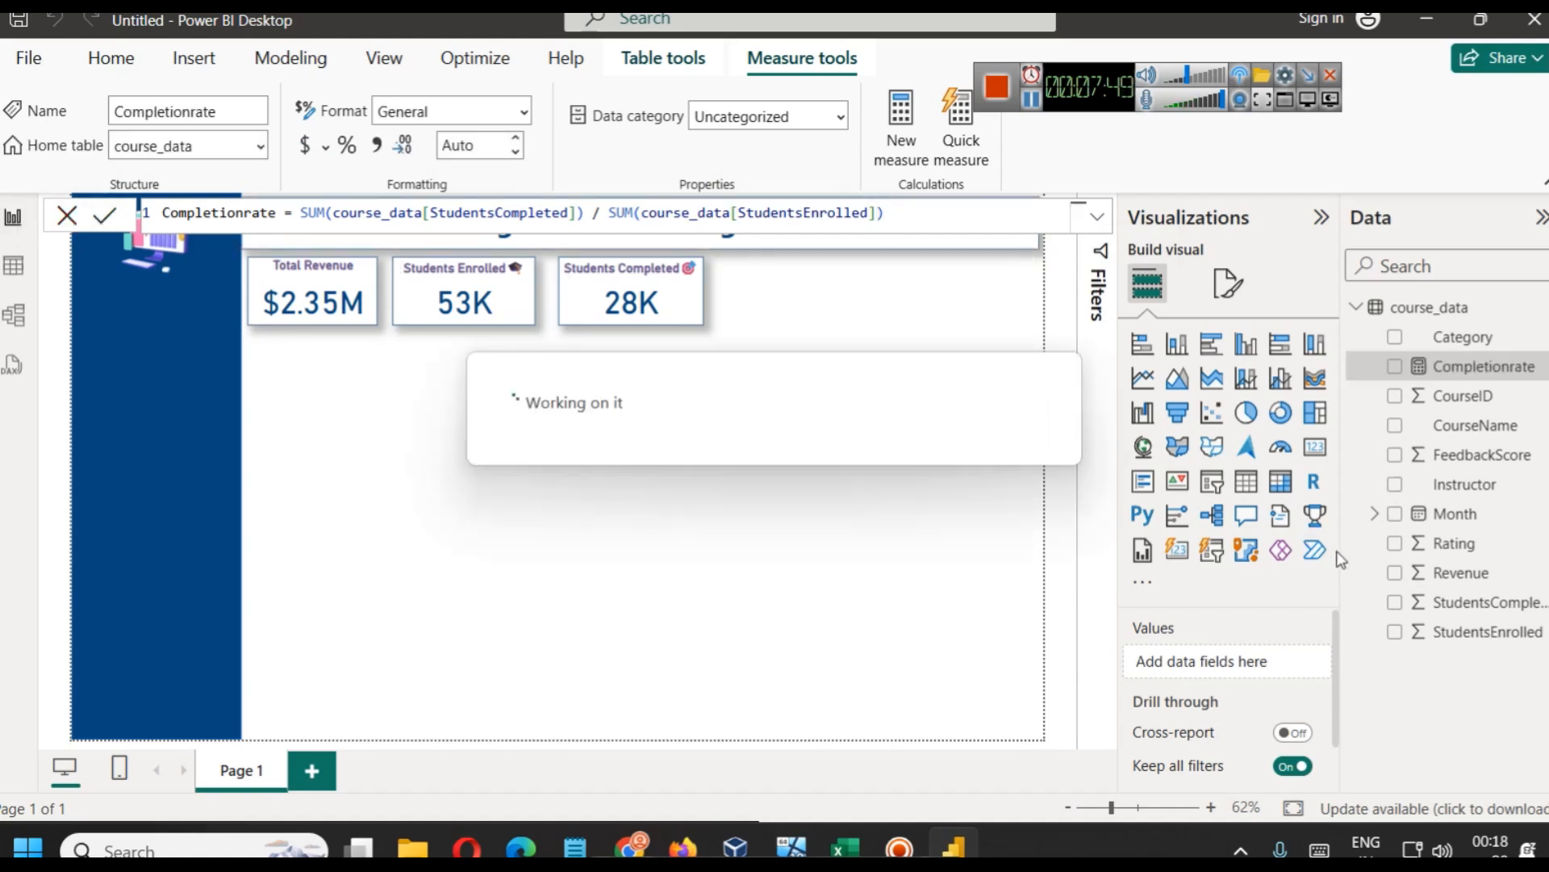
click(796, 423)
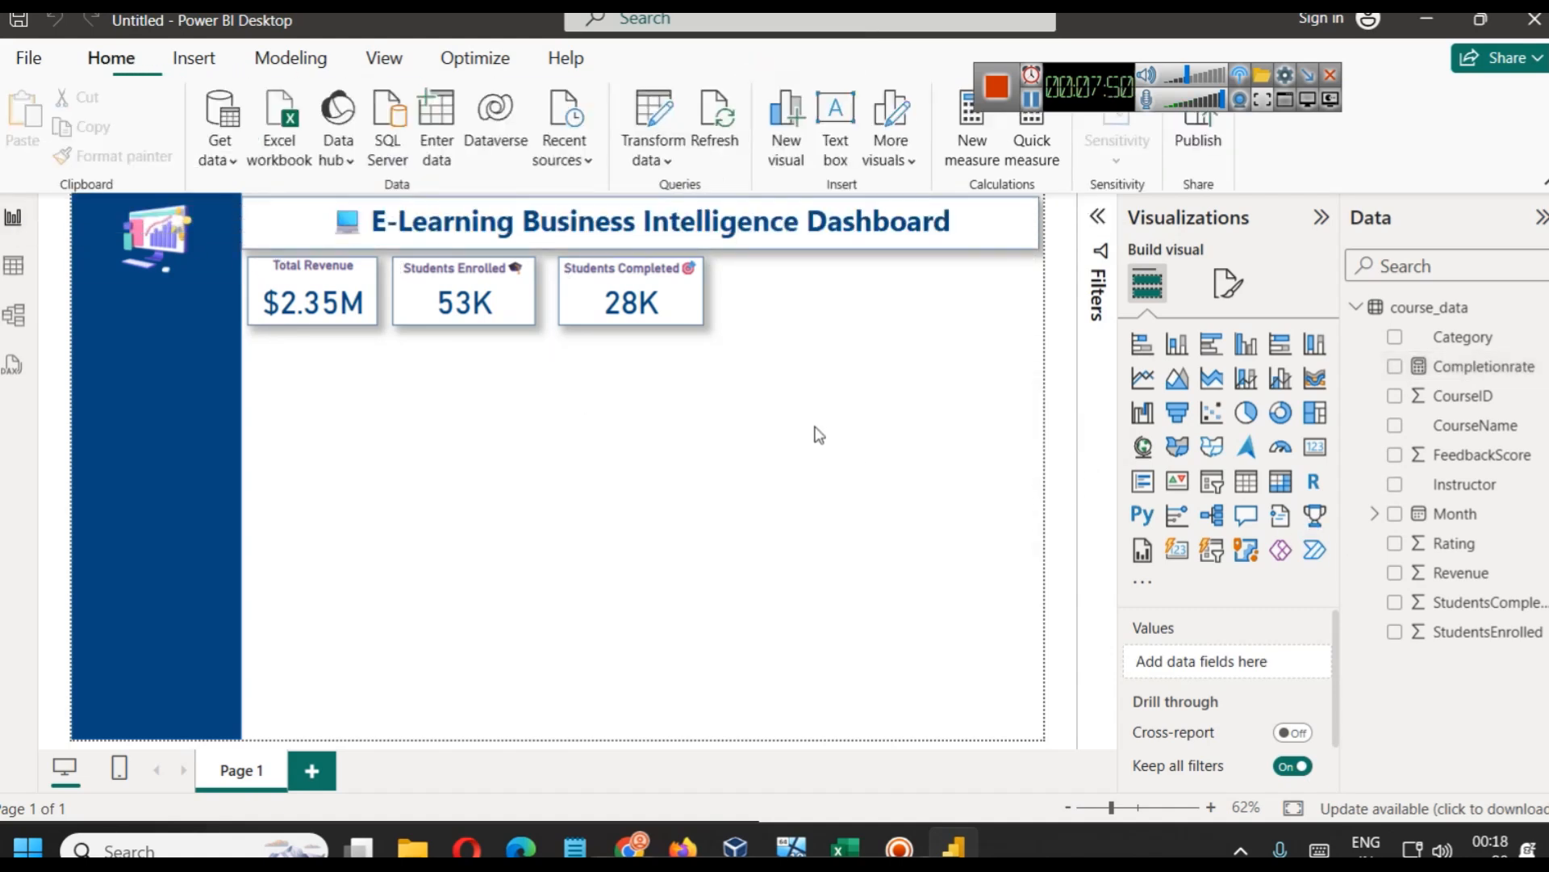
Duplicate the Students Completed card and place the copy beside it as the fourth card in the KPI row
click(630, 305)
key(ctrl+c)
key(ctrl+v)
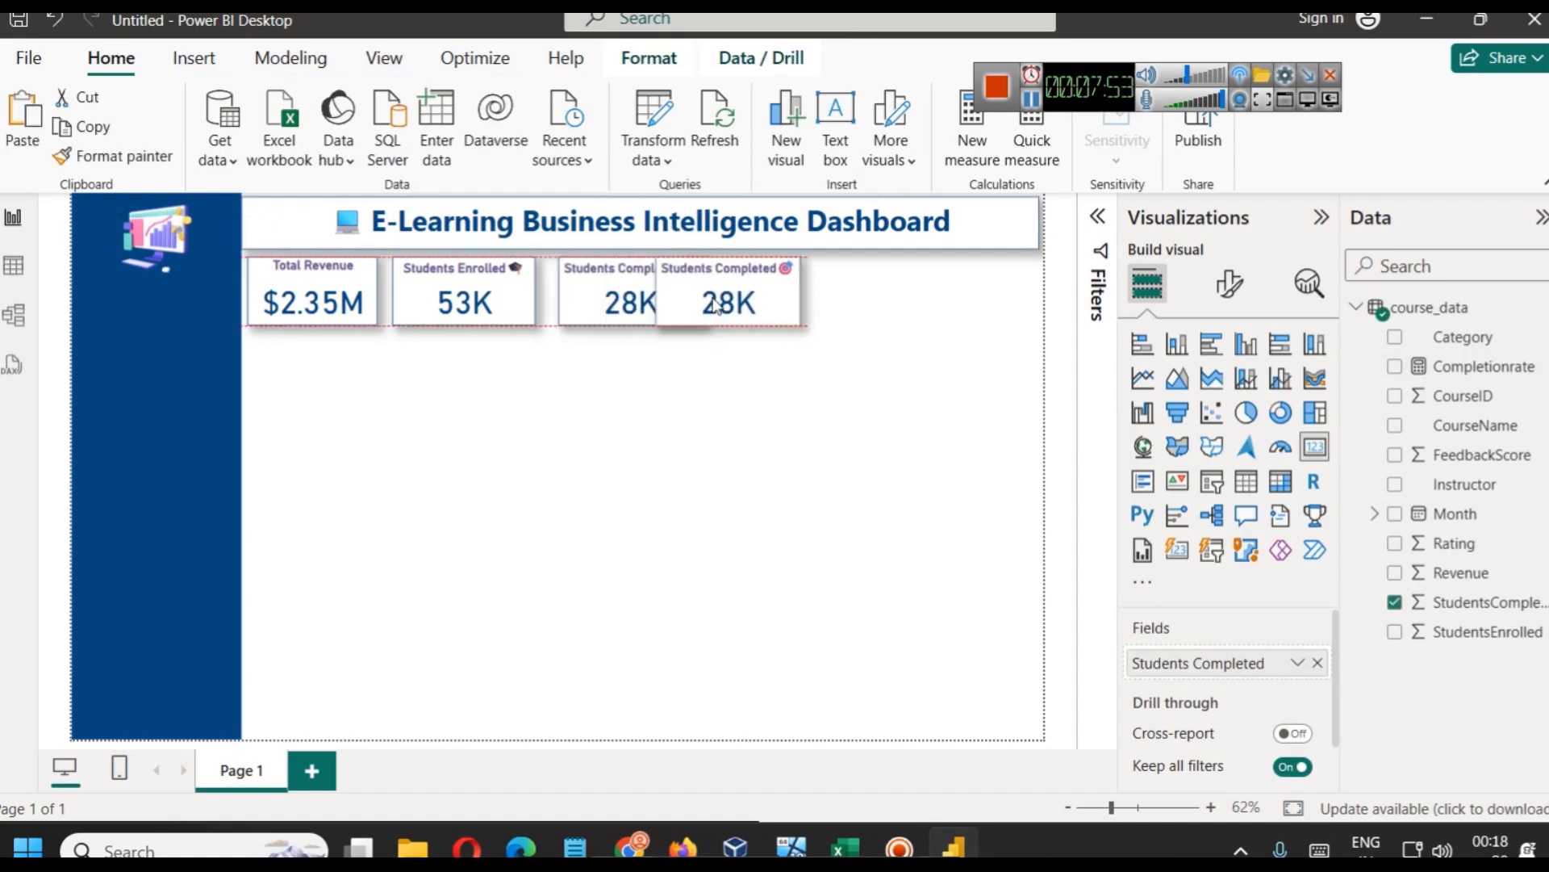
drag(771, 303, 775, 302)
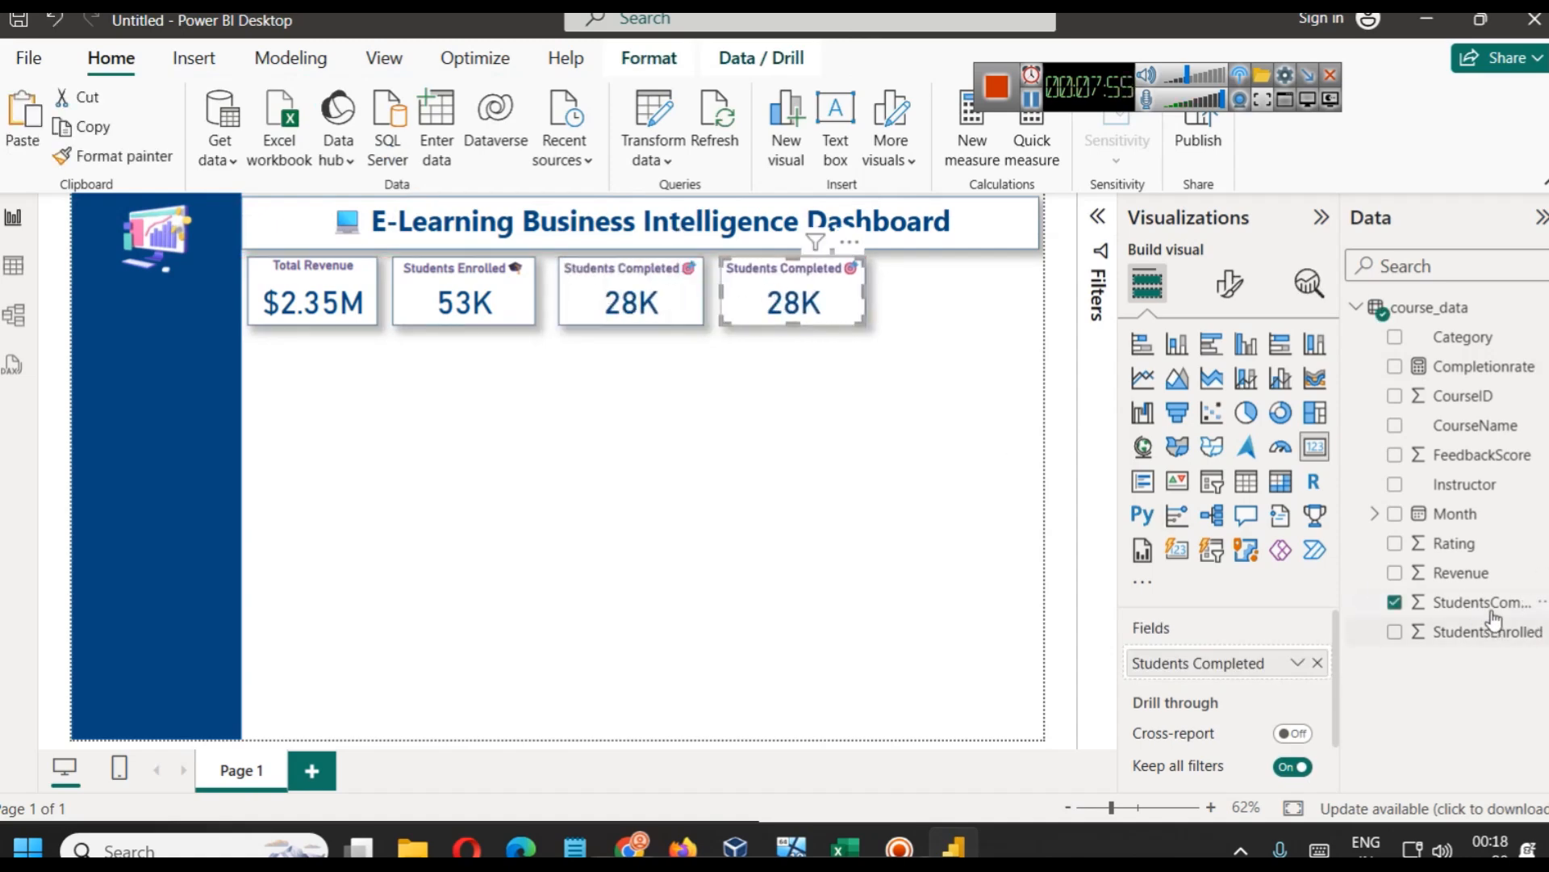
Replace the fourth card's field with the Completionrate measure
click(1317, 662)
drag(1481, 602, 1217, 663)
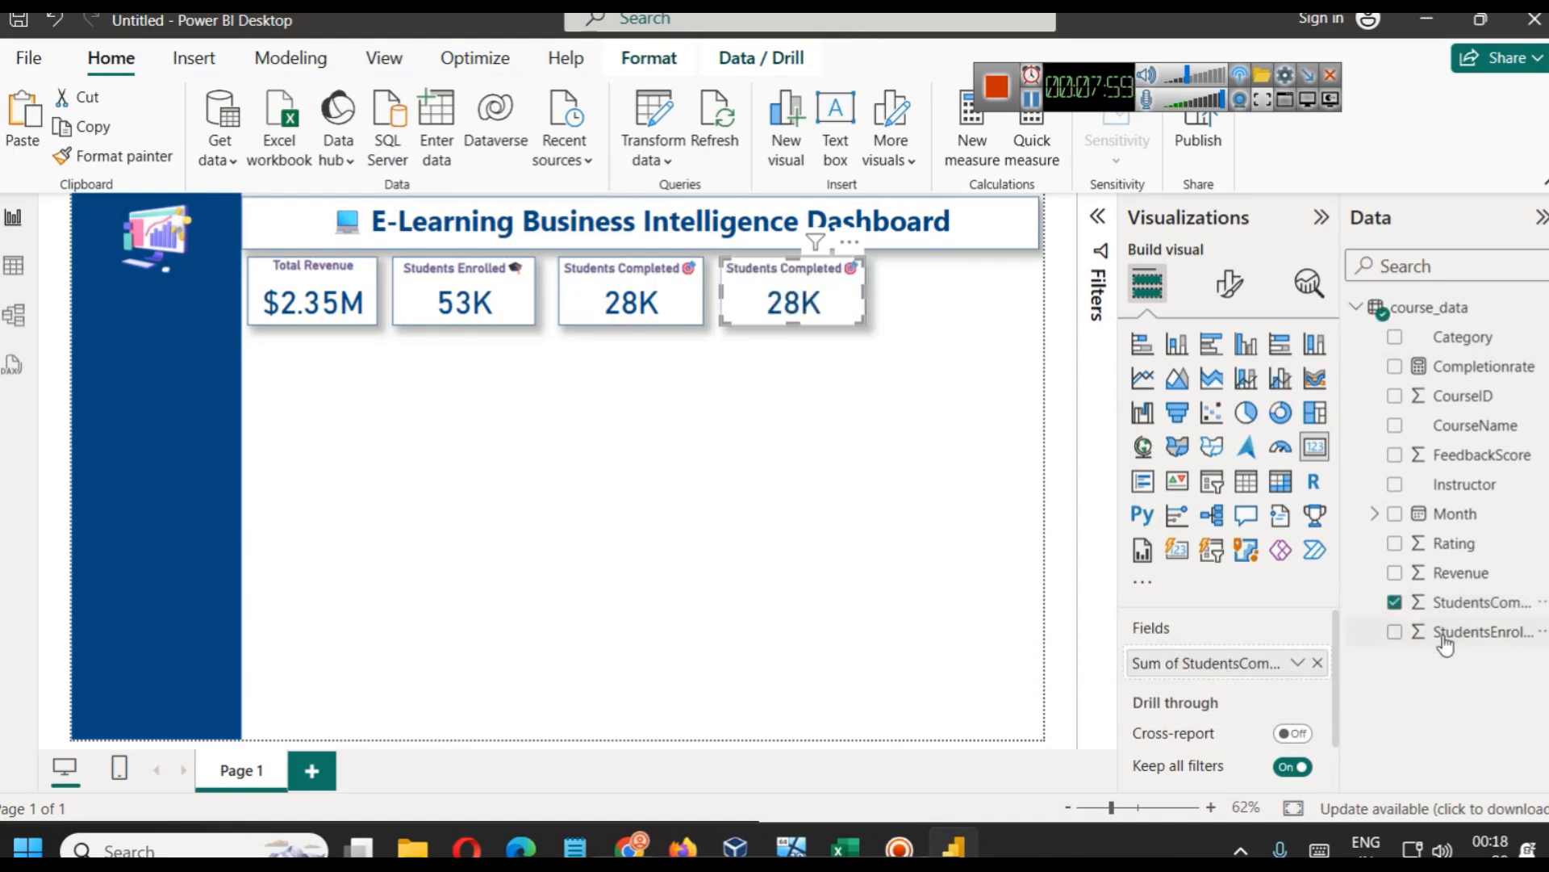
click(1317, 663)
drag(1459, 366, 1272, 662)
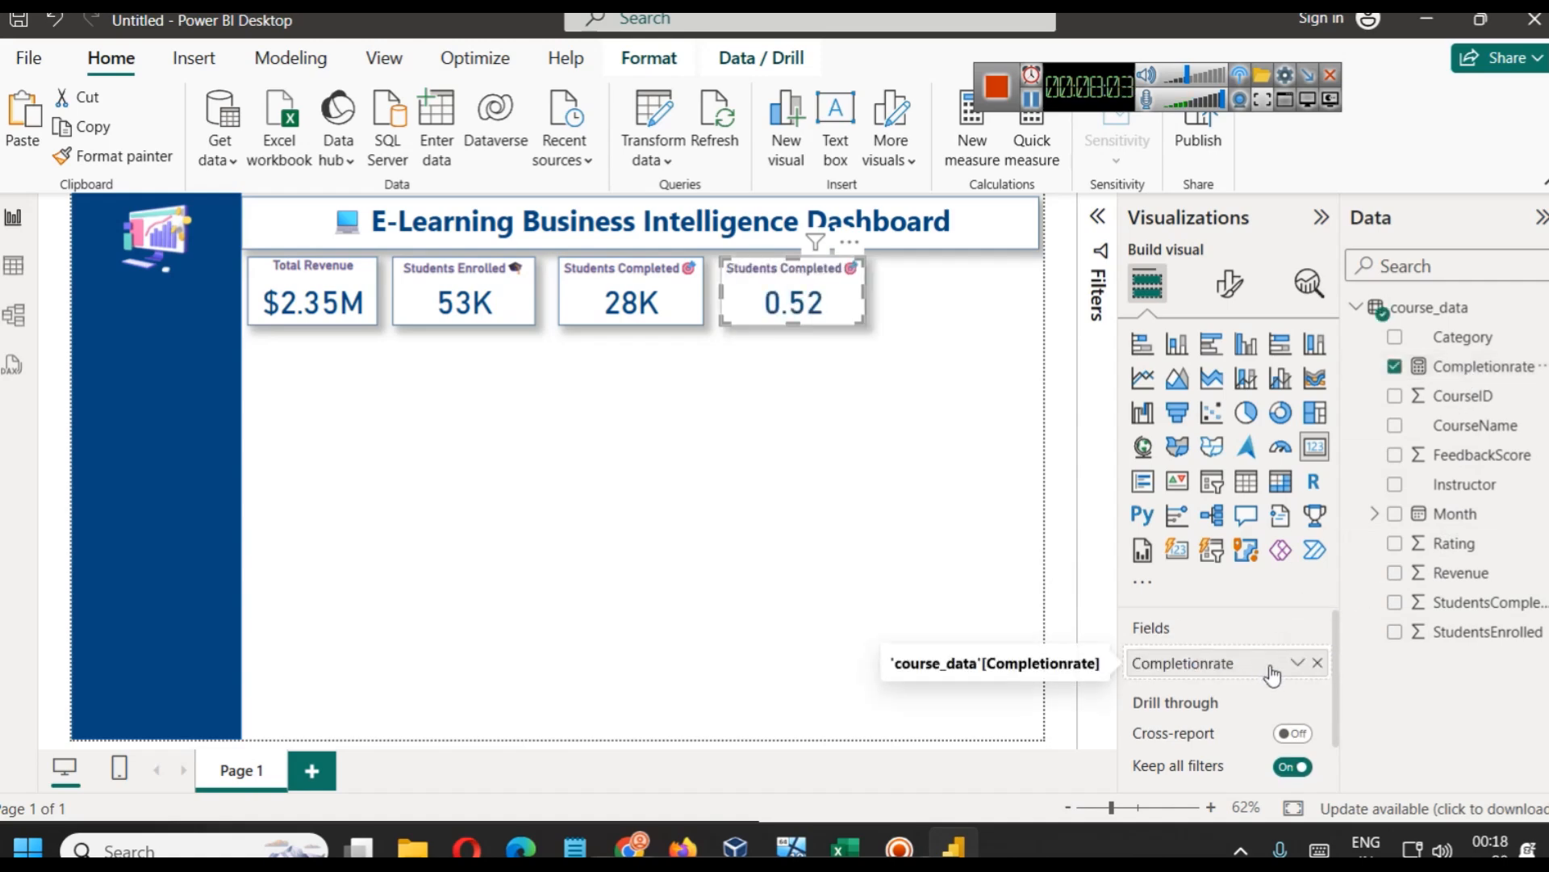
Remove Completionrate from the fourth card and delete the measure from the model
click(665, 313)
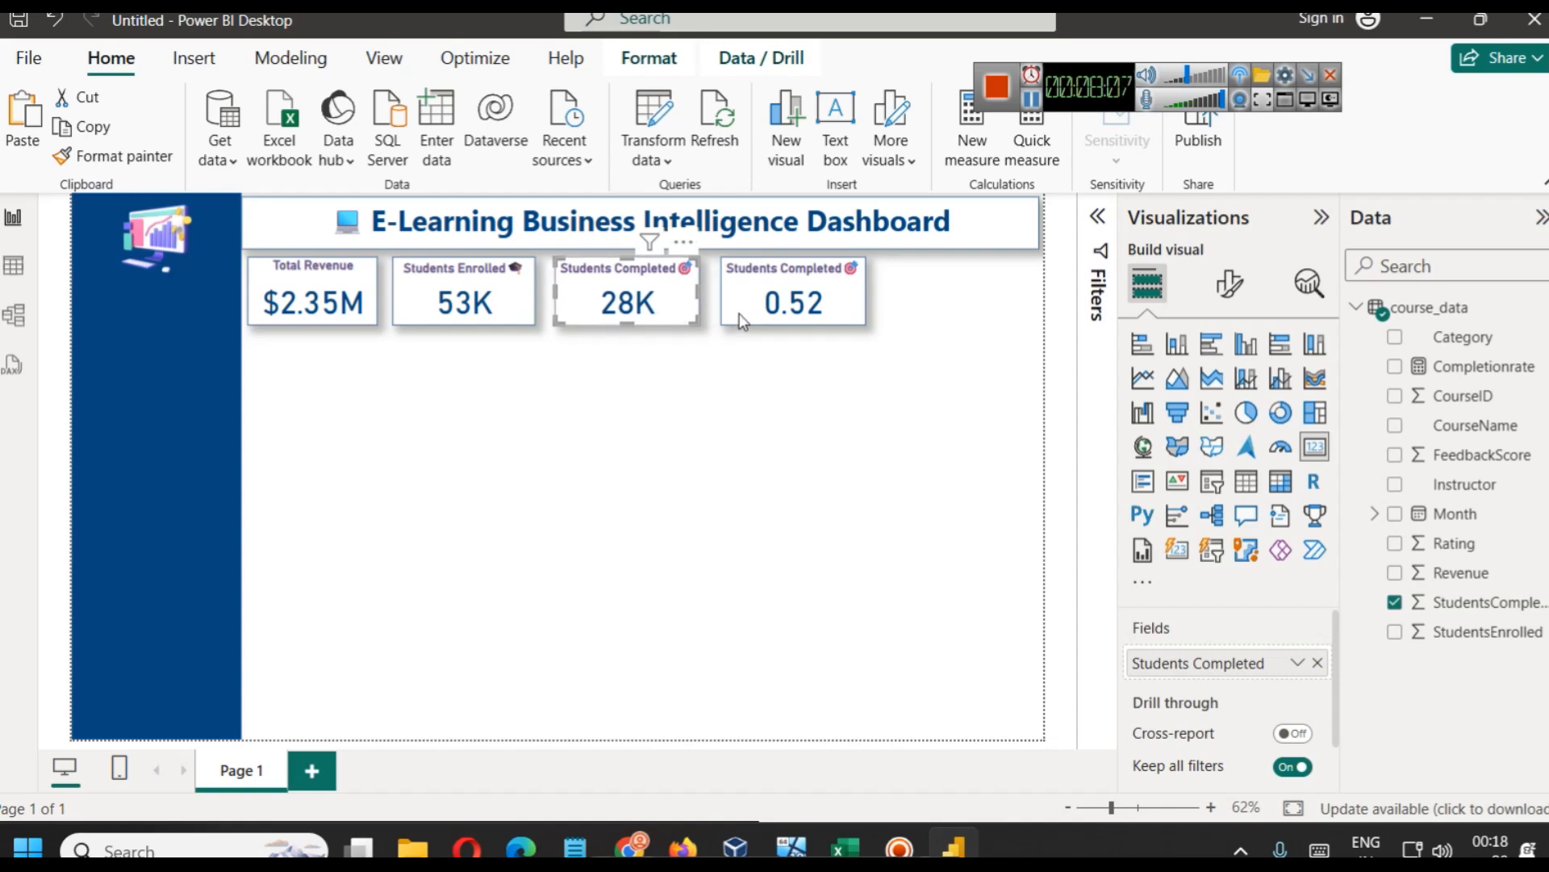
click(839, 317)
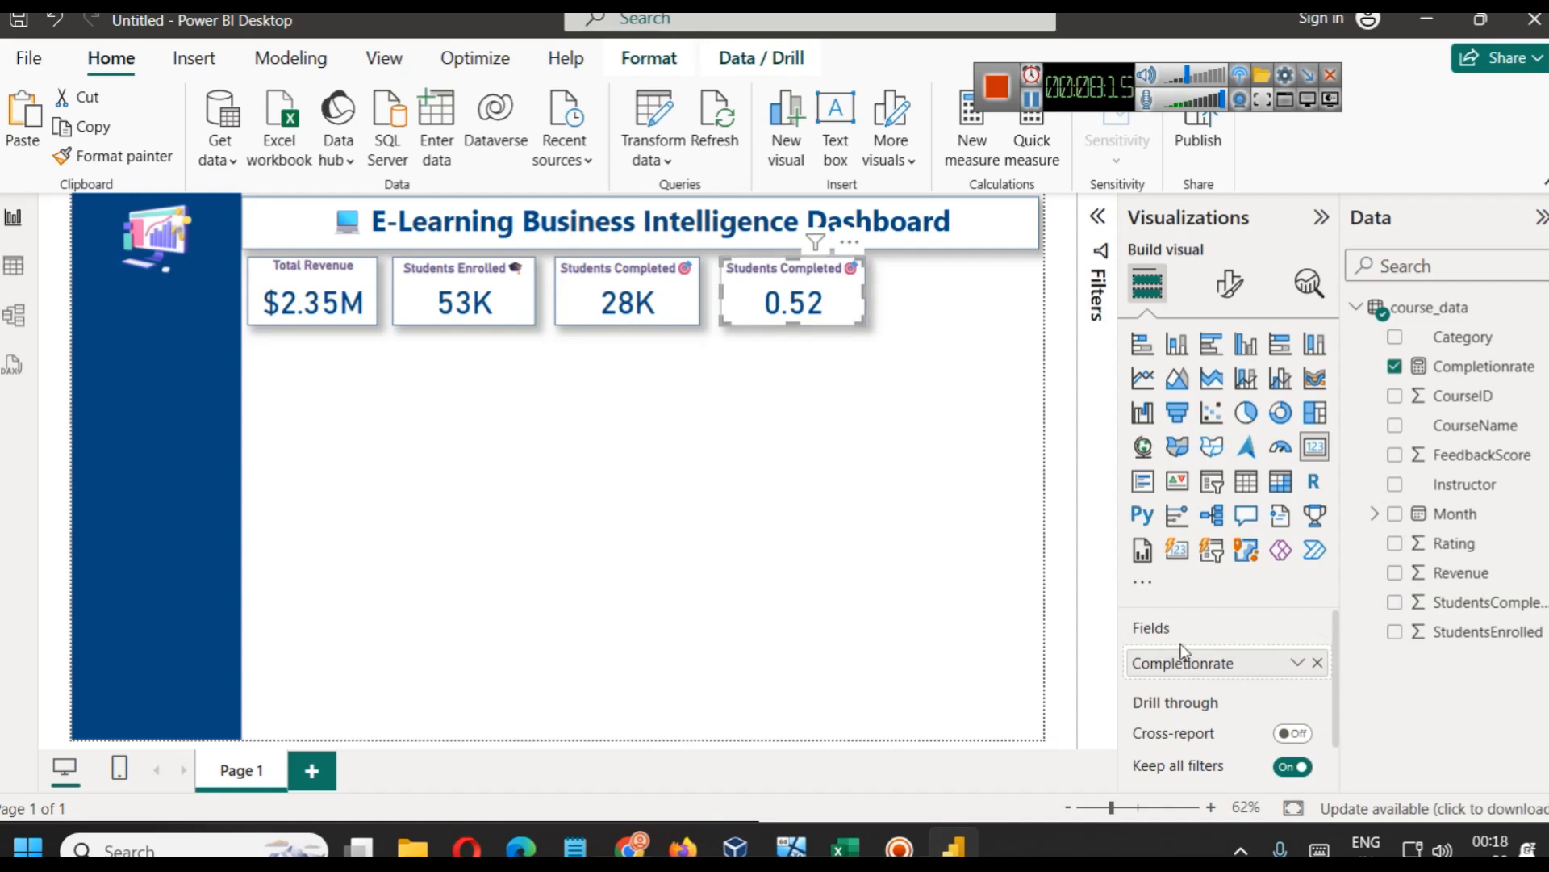
click(1317, 662)
click(1527, 373)
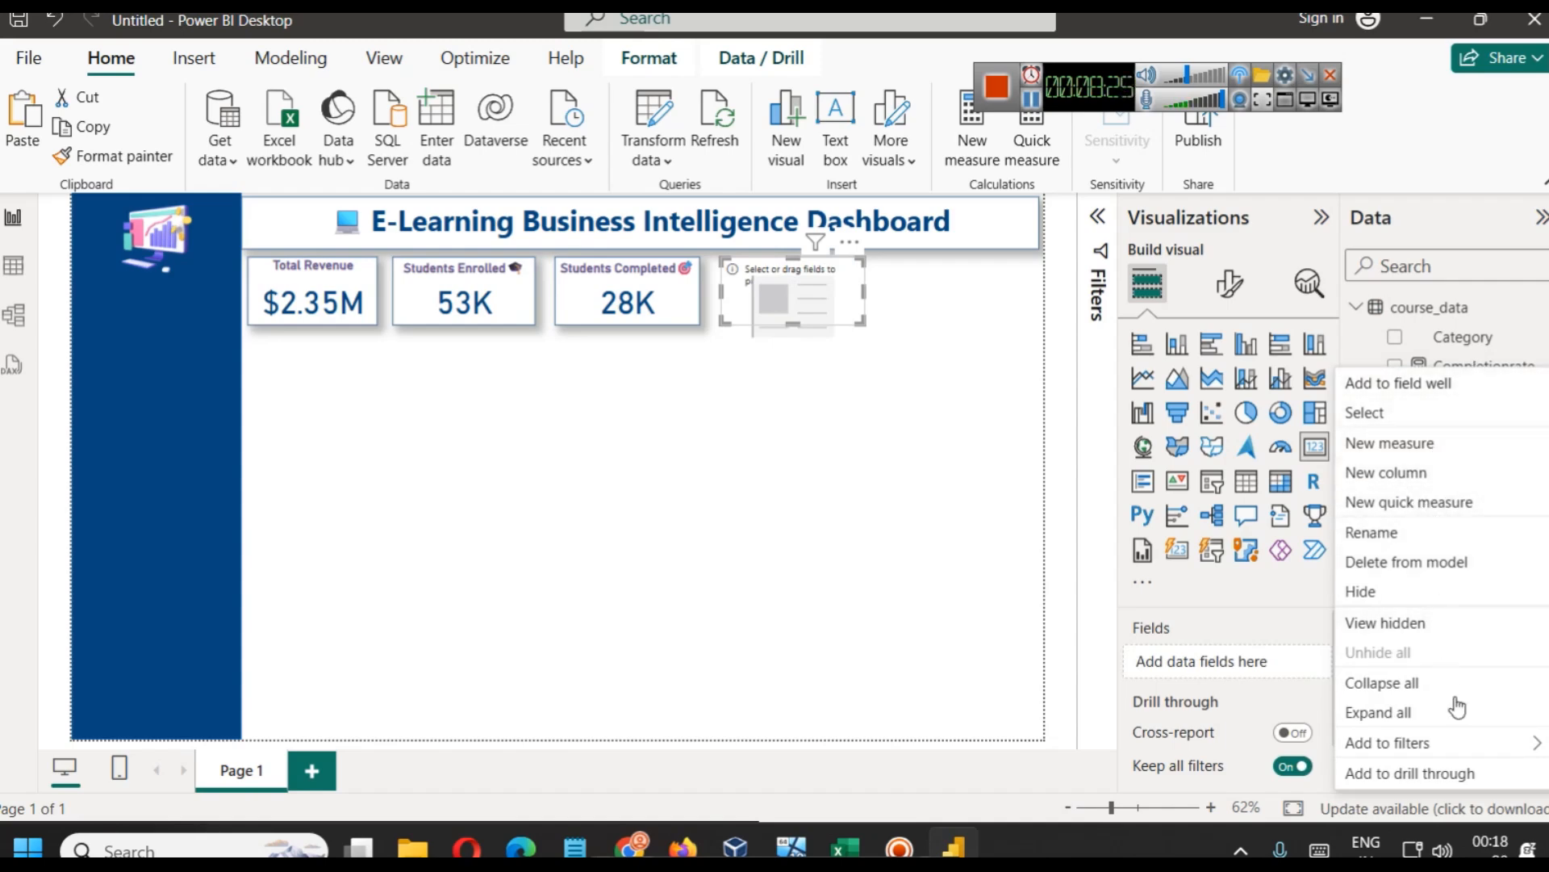
click(1410, 565)
click(917, 474)
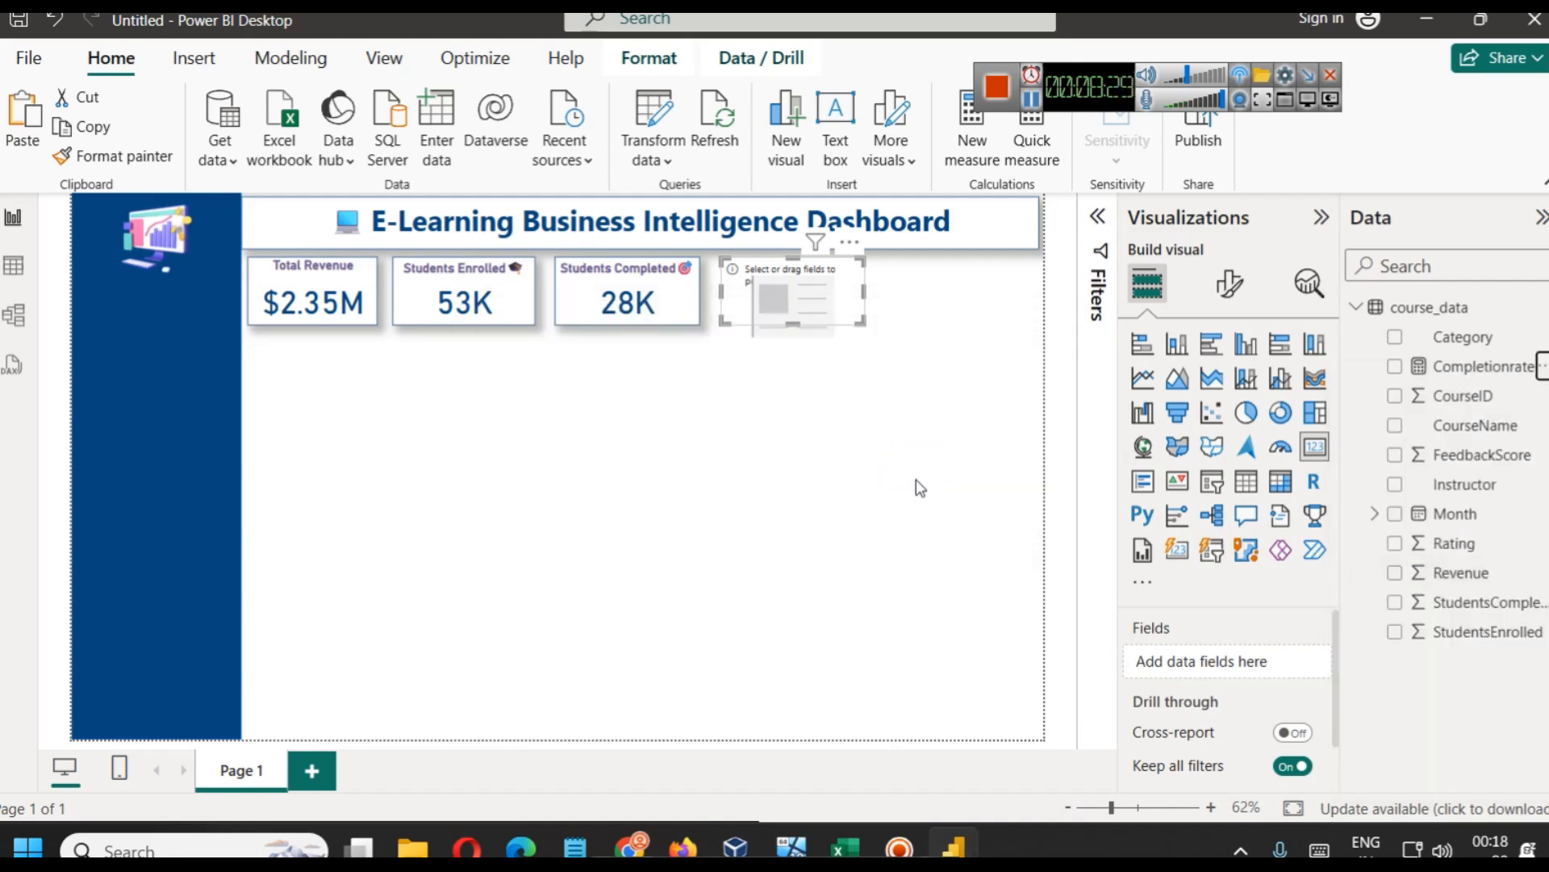
Create a calculated column named Completion Rate in course_data, using DIVIDE with course_data[StudentsCompleted] as the numerator
click(14, 265)
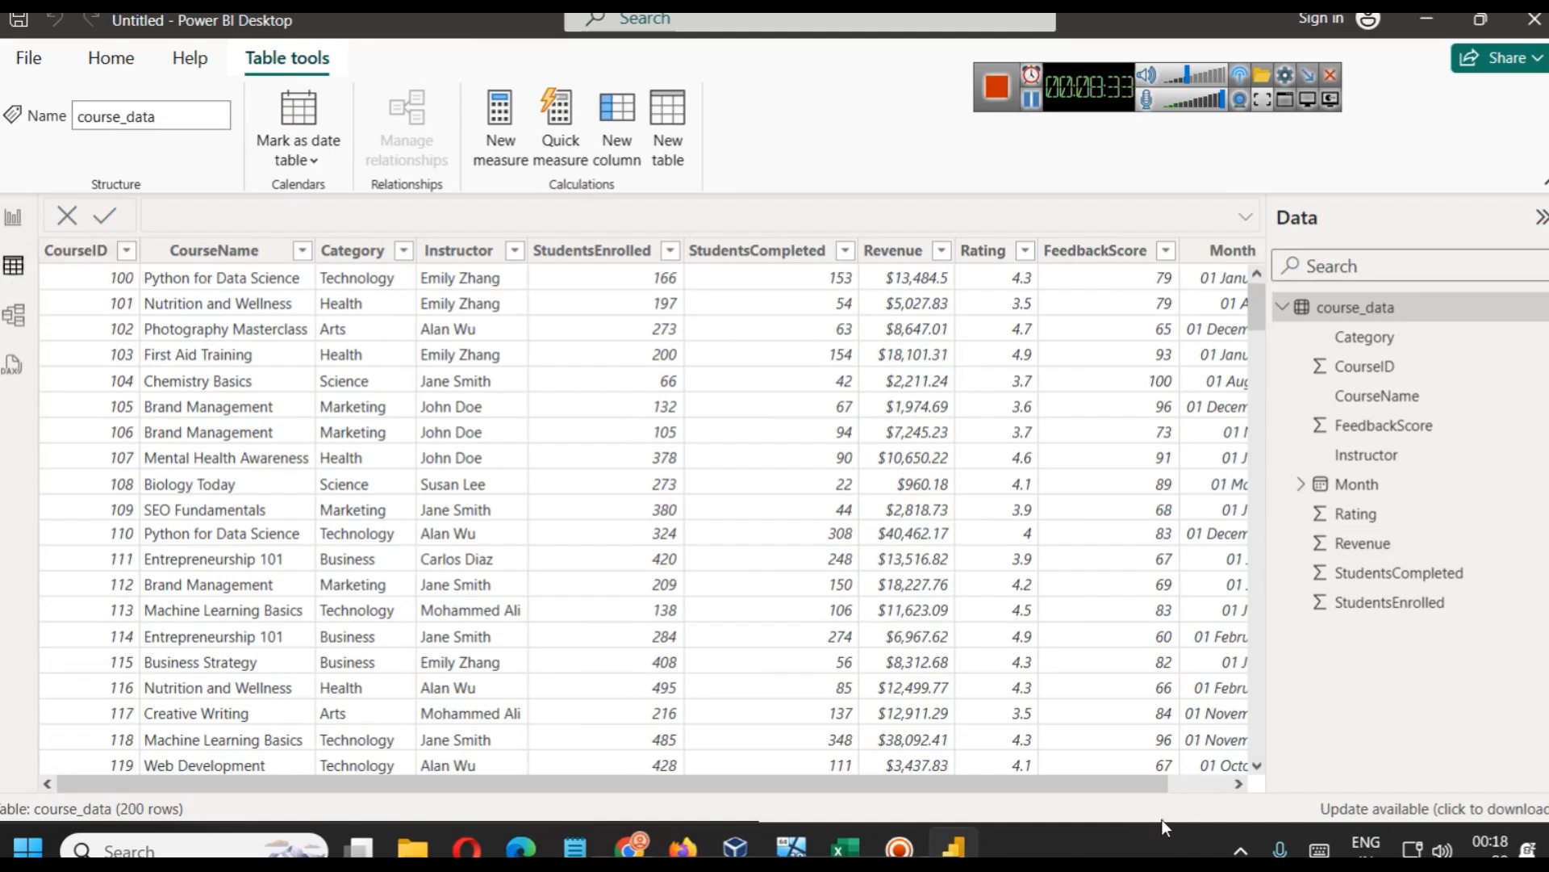
click(1201, 783)
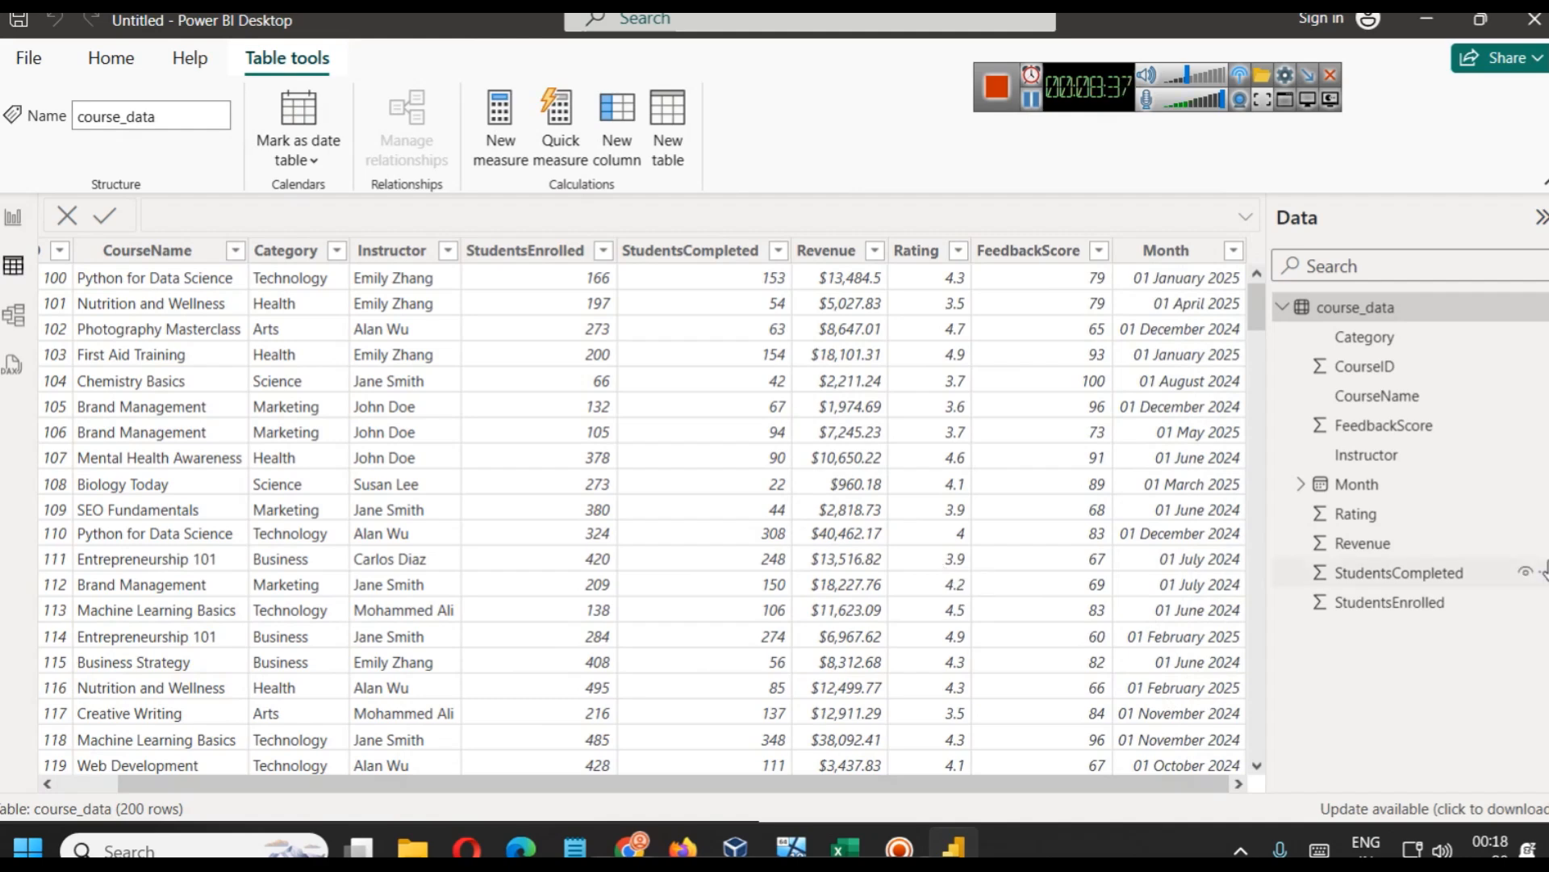
click(13, 217)
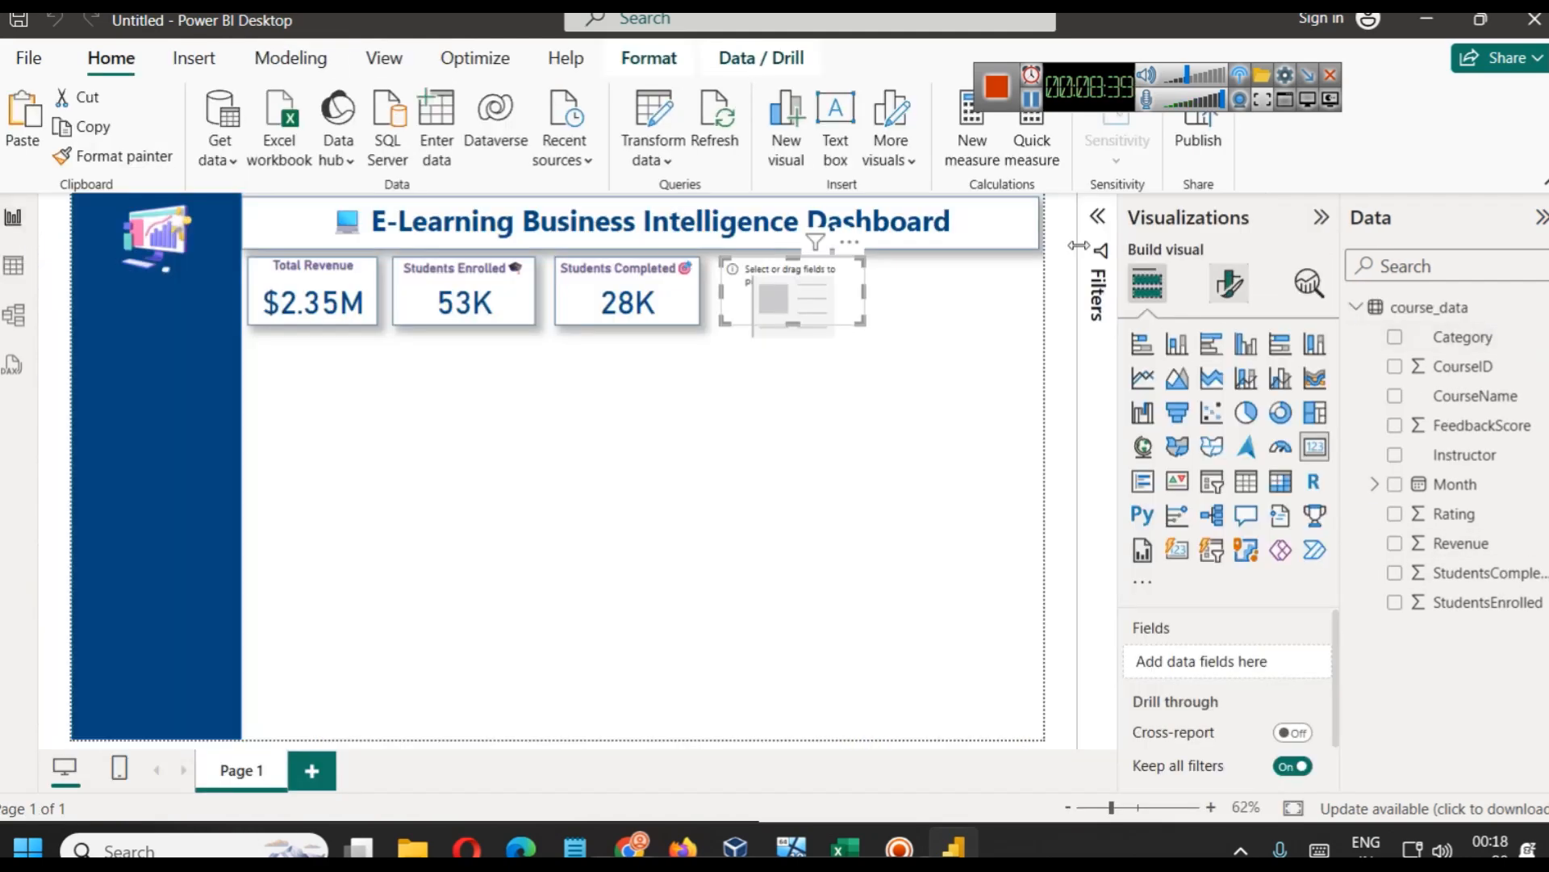
click(1543, 312)
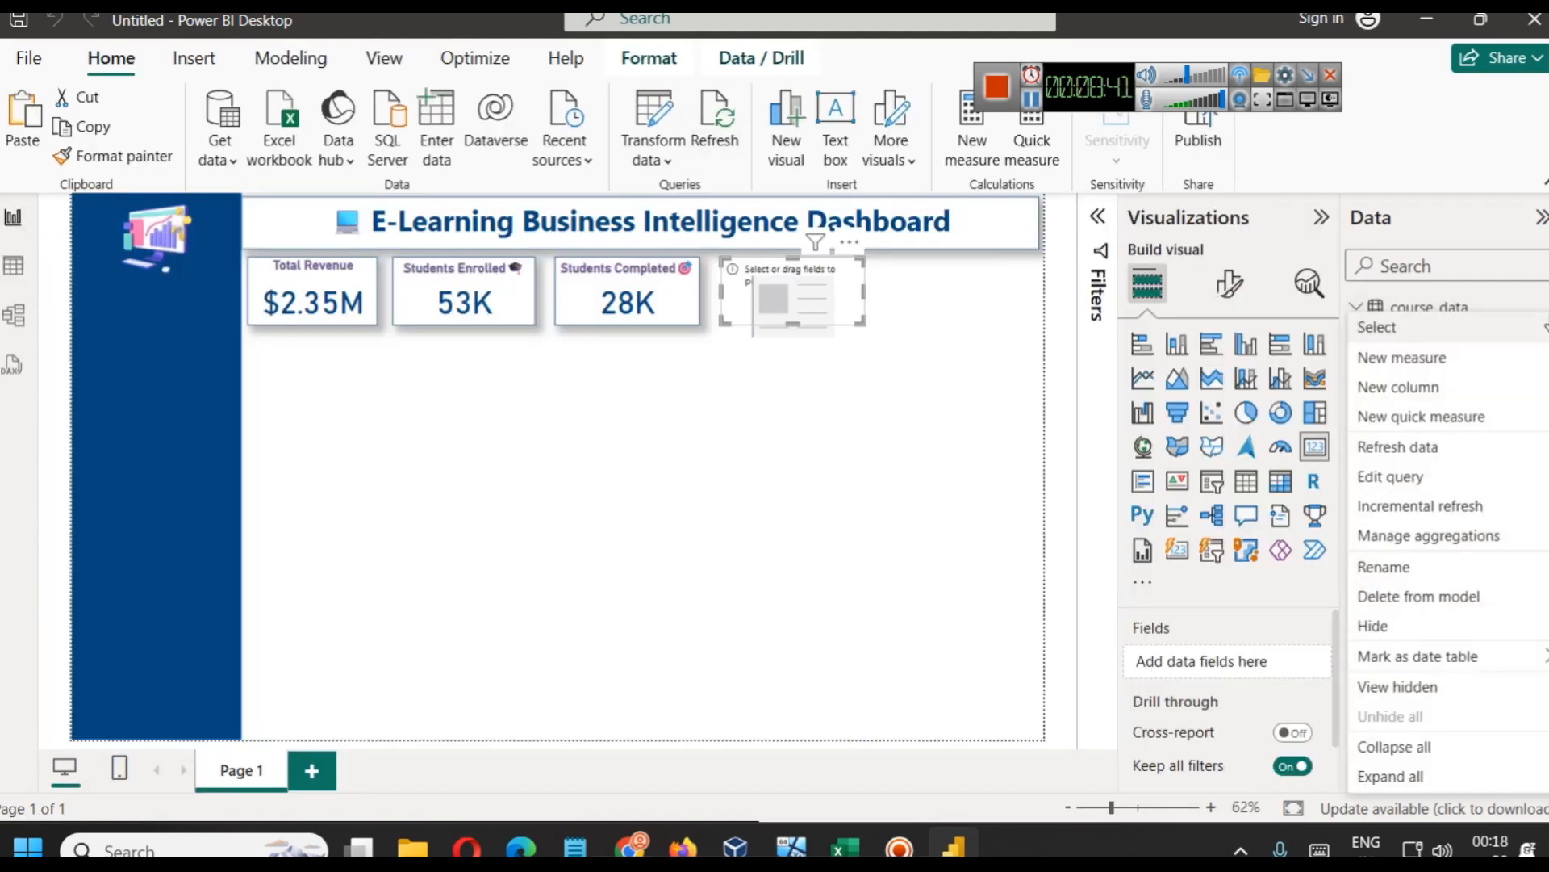
click(1434, 391)
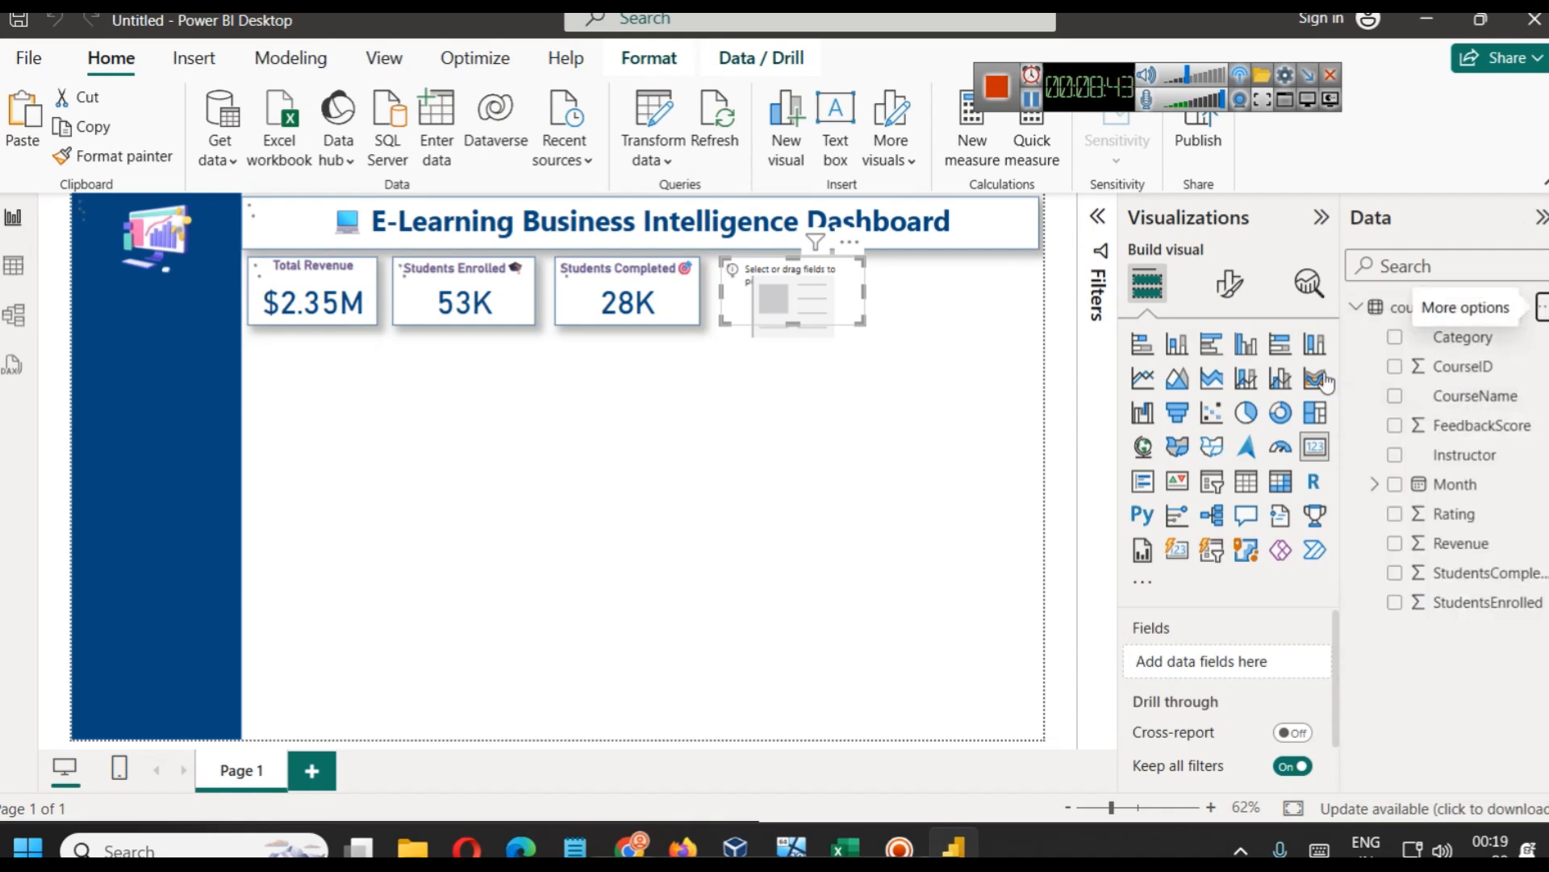
double_click(190, 210)
text(Completion Rate = DIVI)
key(BackSpace)
text(VI)
key(Tab)
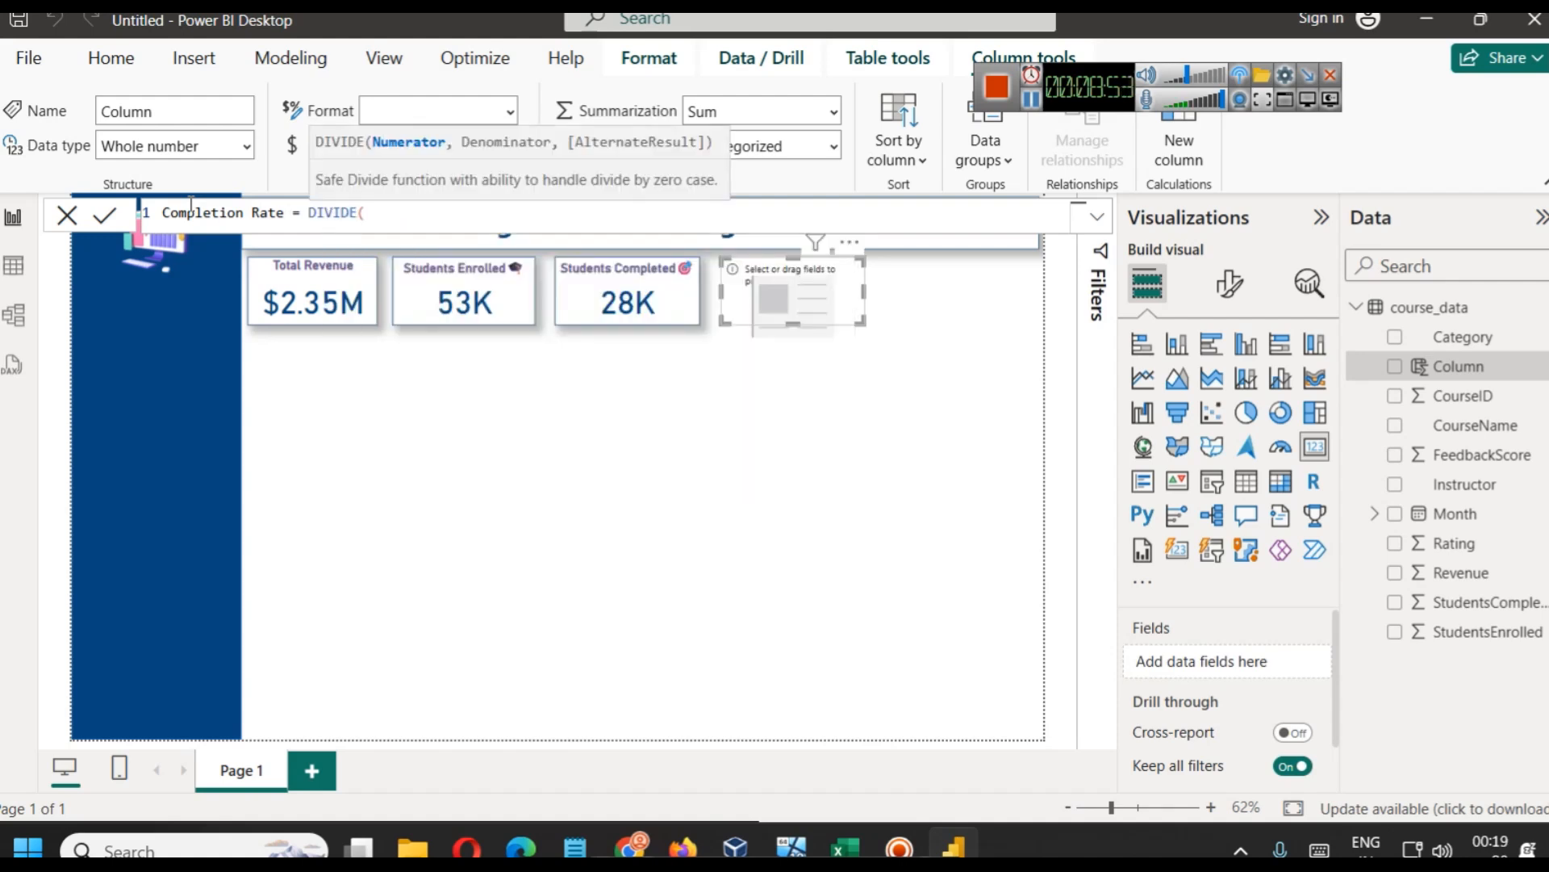
text(stu)
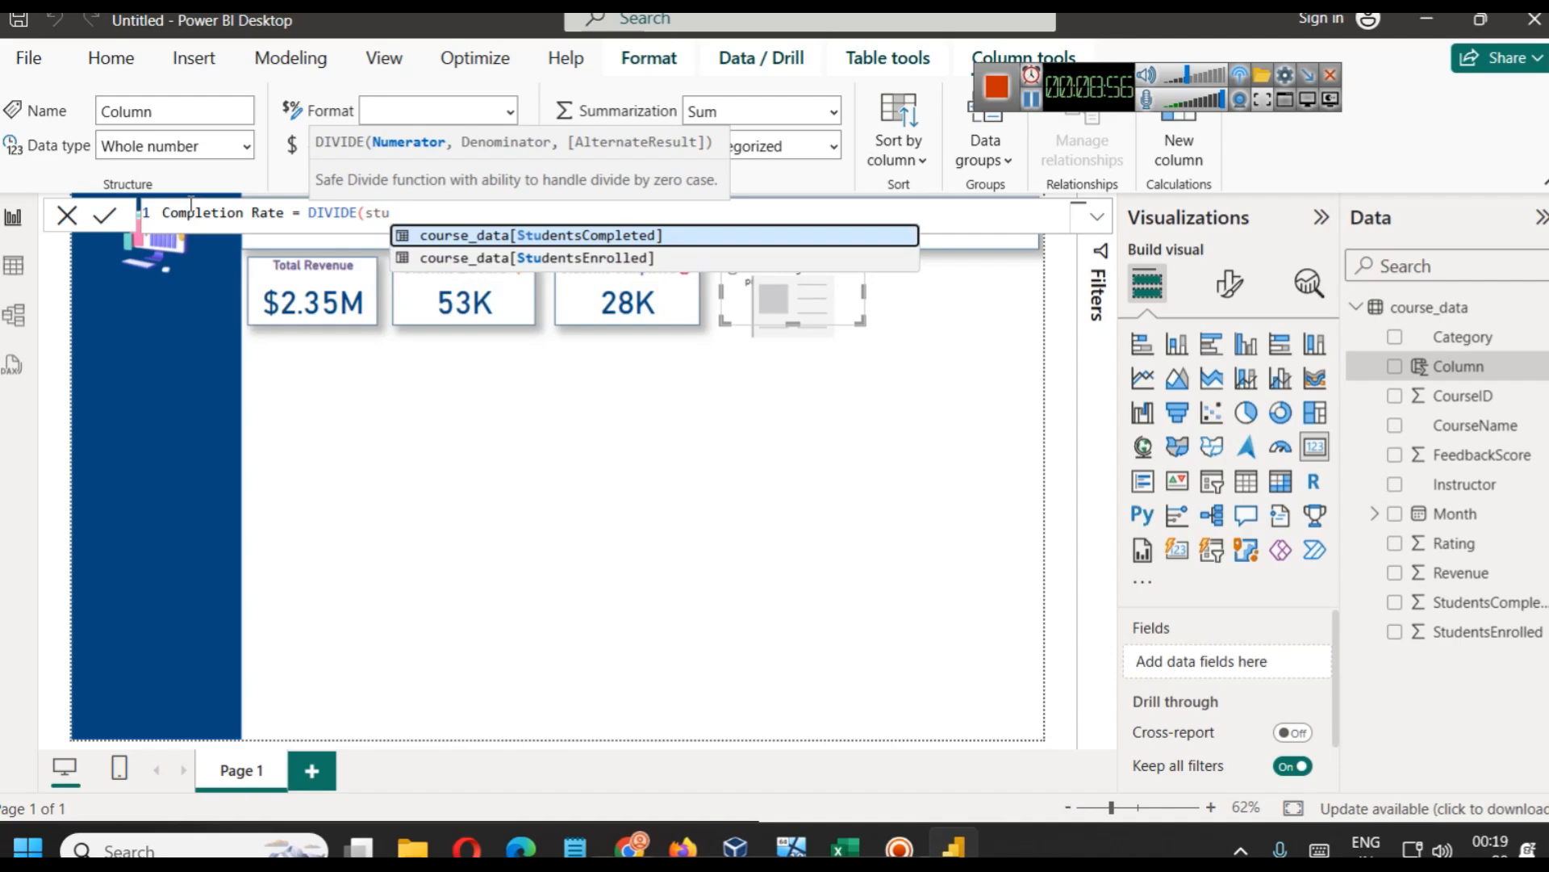
key(Tab)
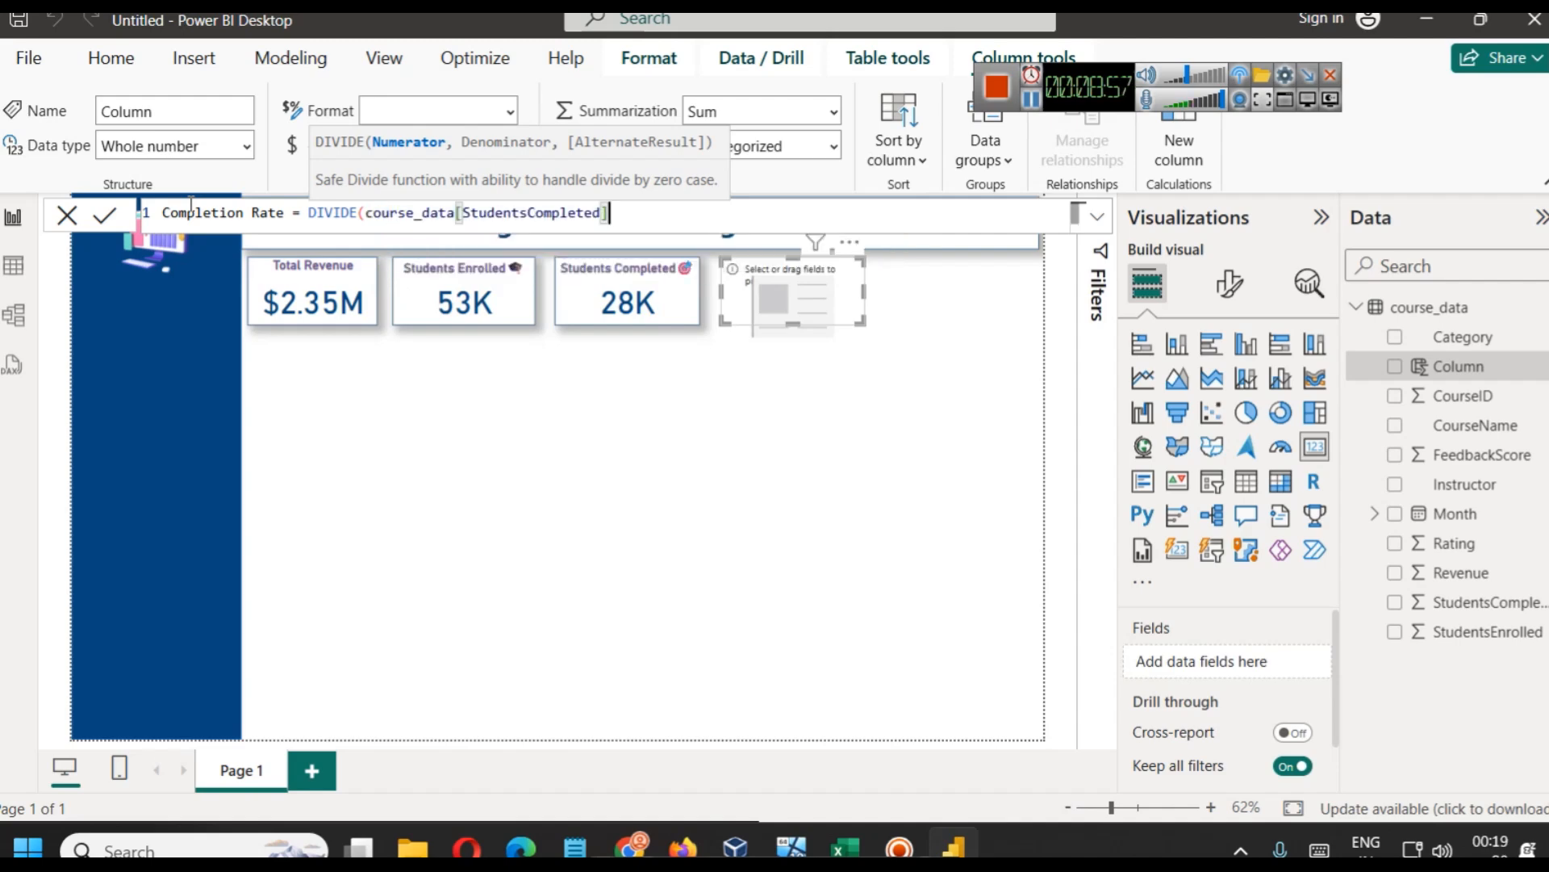
Complete the DIVIDE formula with course_data[StudentsEnrolled] as the denominator and 0 as the alternate result, and commit it
text(, styd)
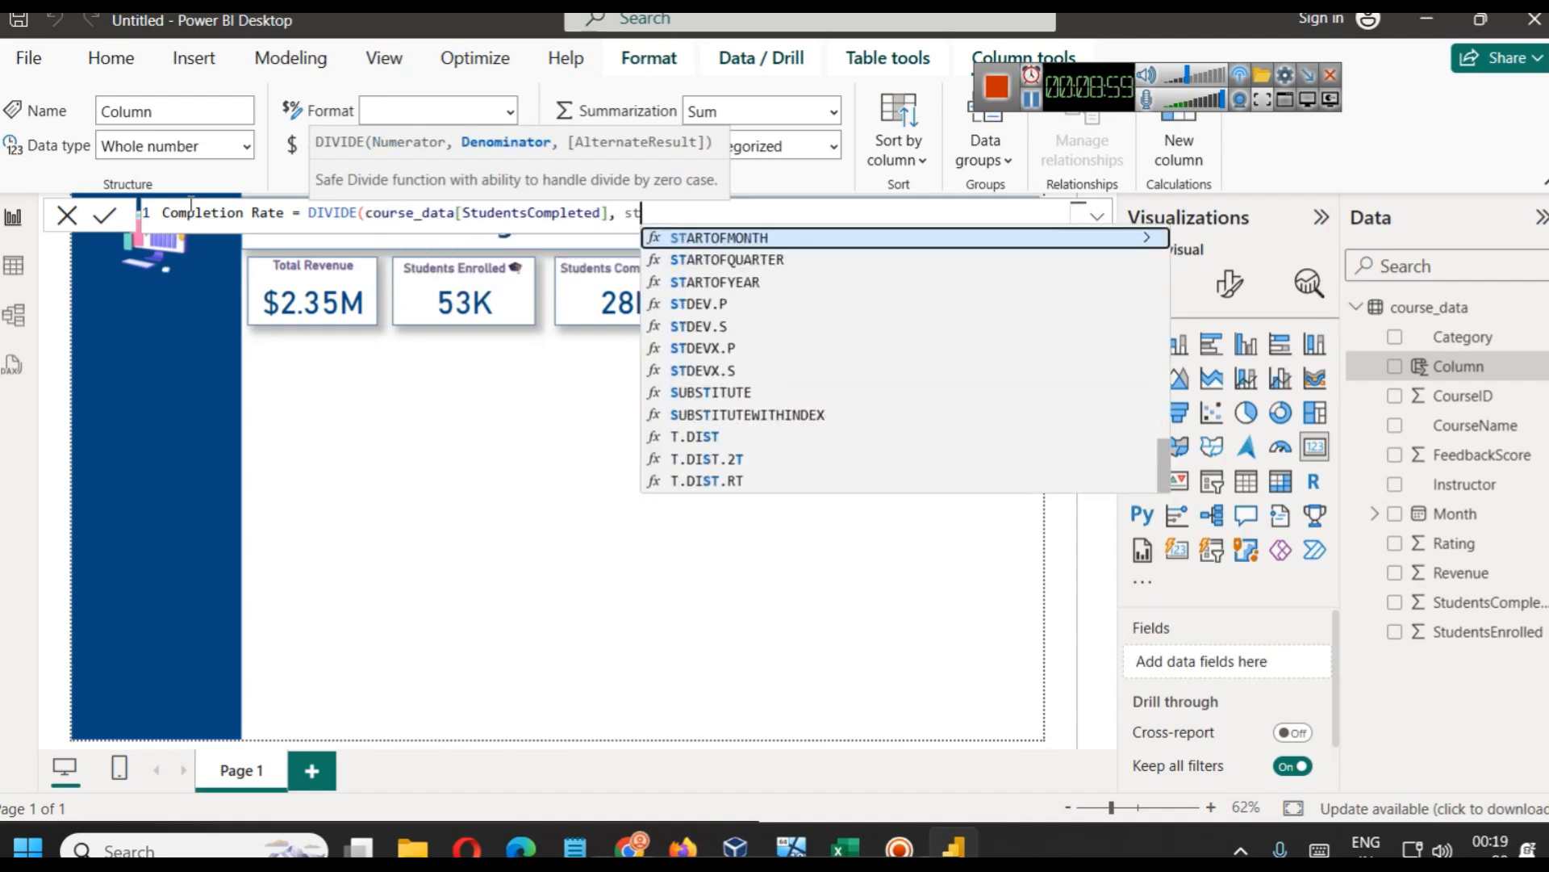
key(BackSpace)
key(BackSpace)
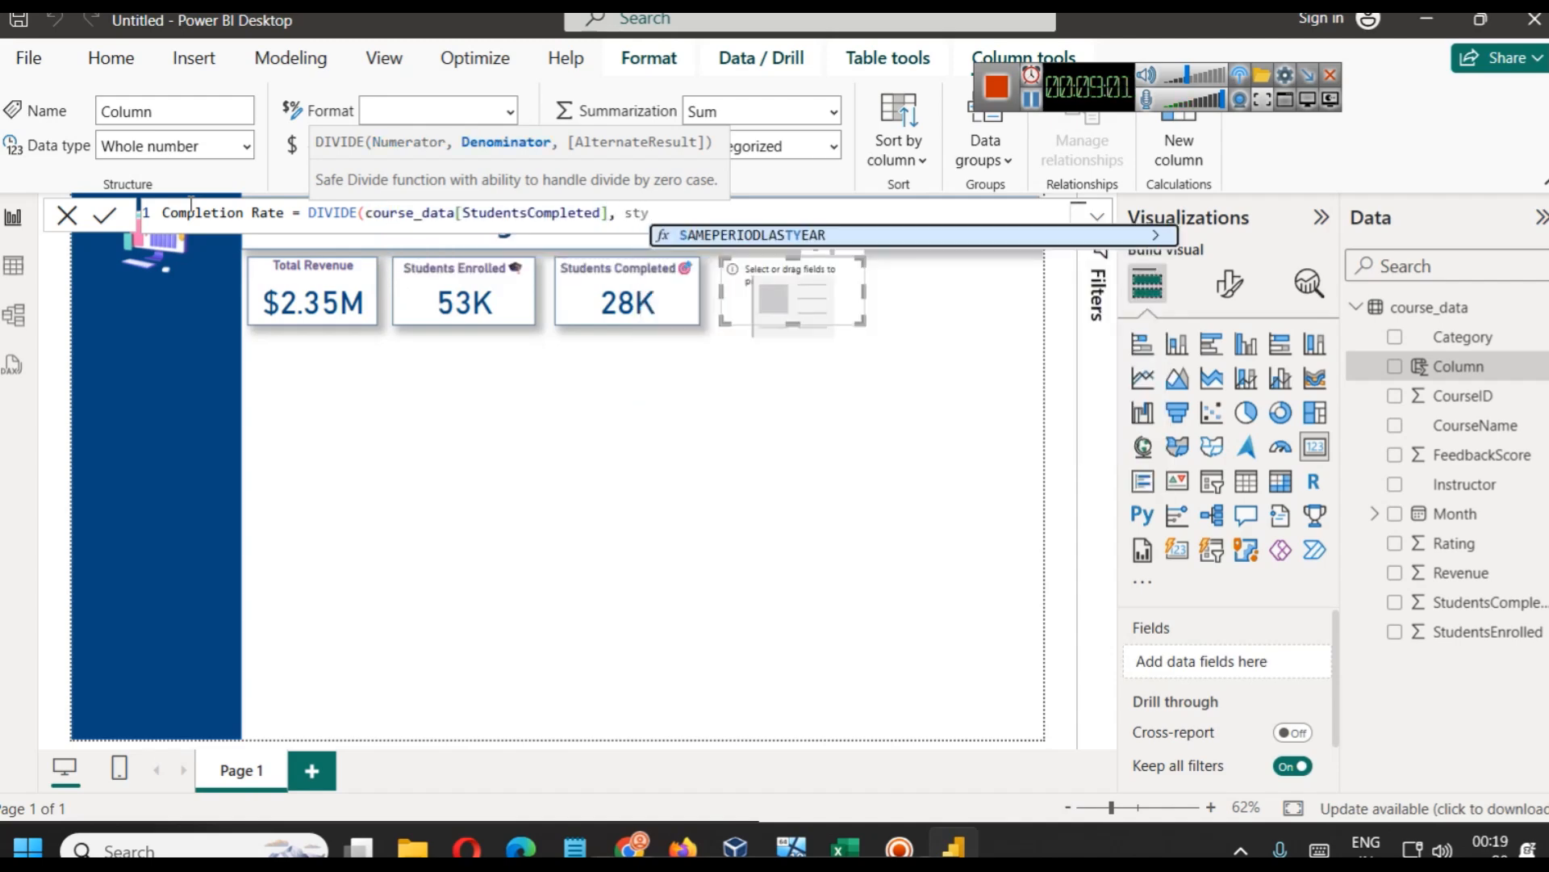
key(BackSpace)
key(BackSpace)
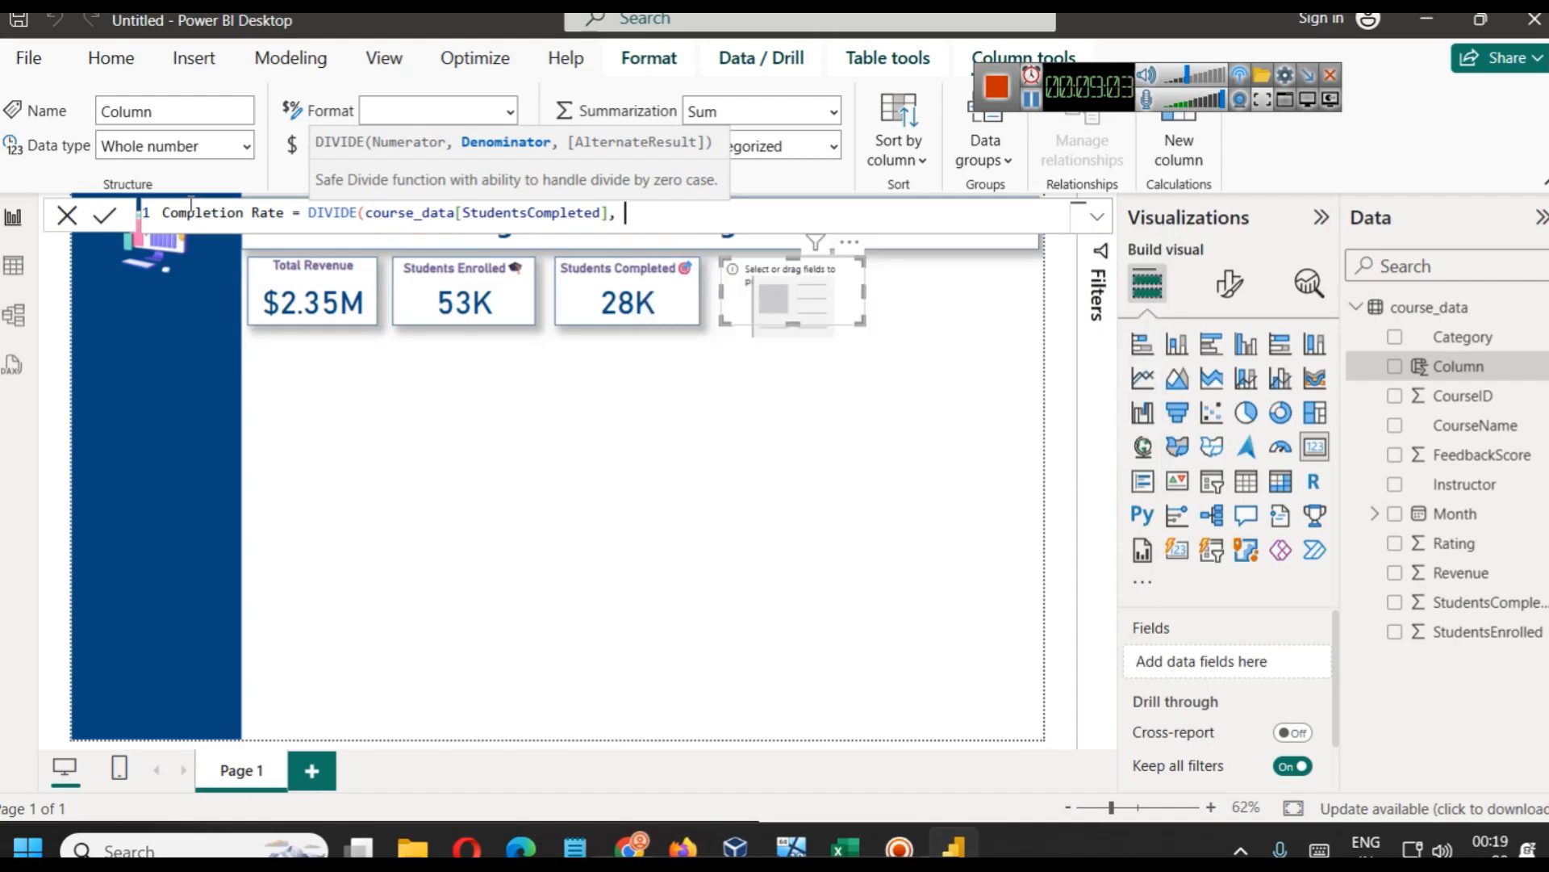
text(cou)
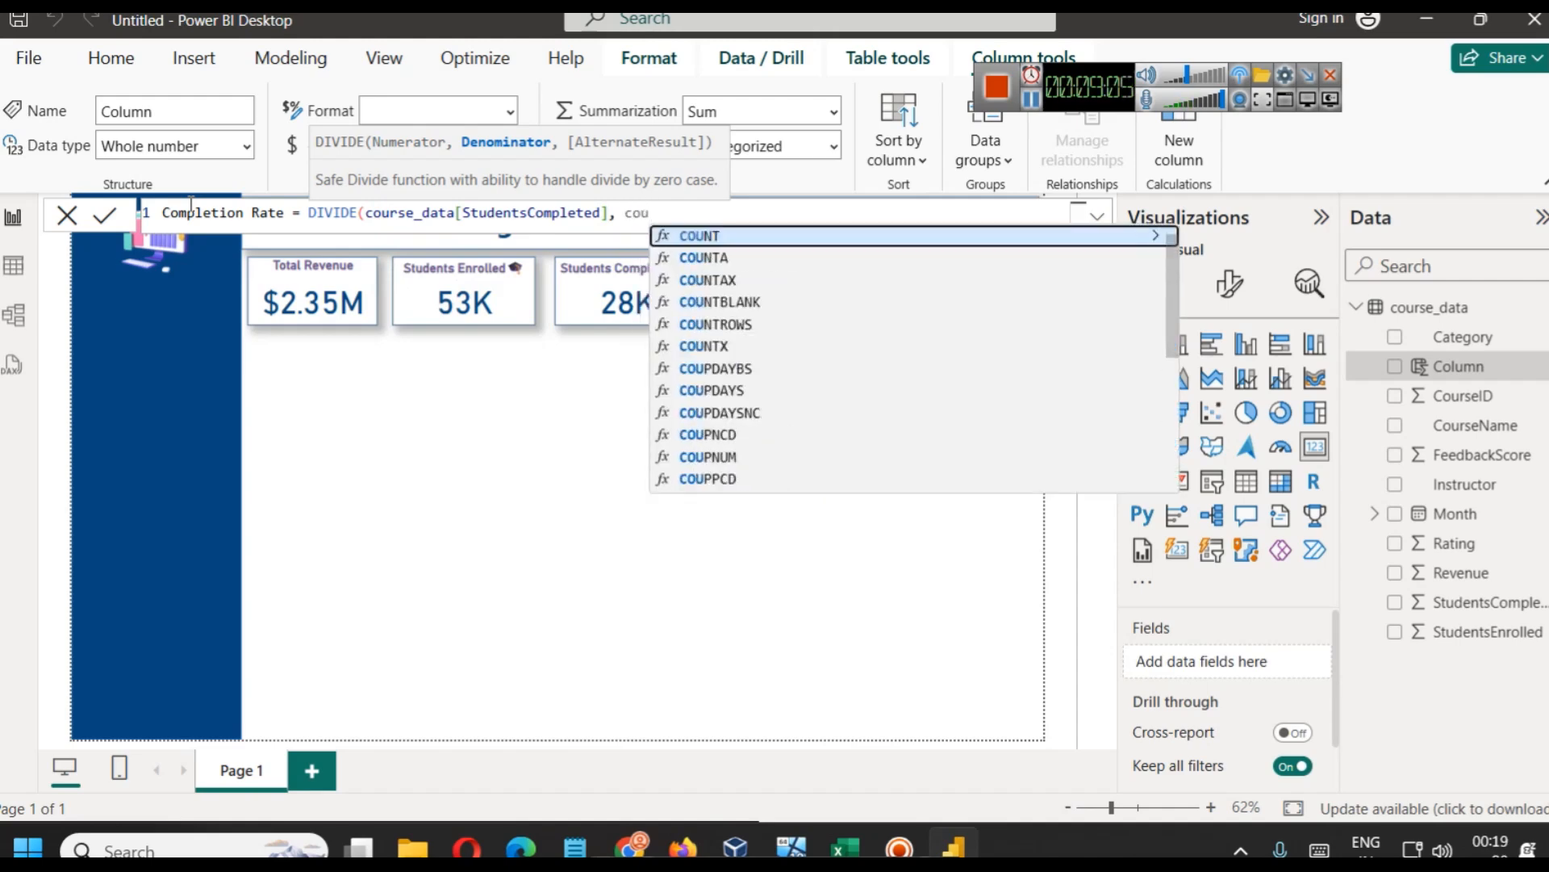
text(rse)
key(Down)
key(Down)
key(Down)
key(Down)
key(Down)
key(Down)
key(Down)
key(Down)
key(Down)
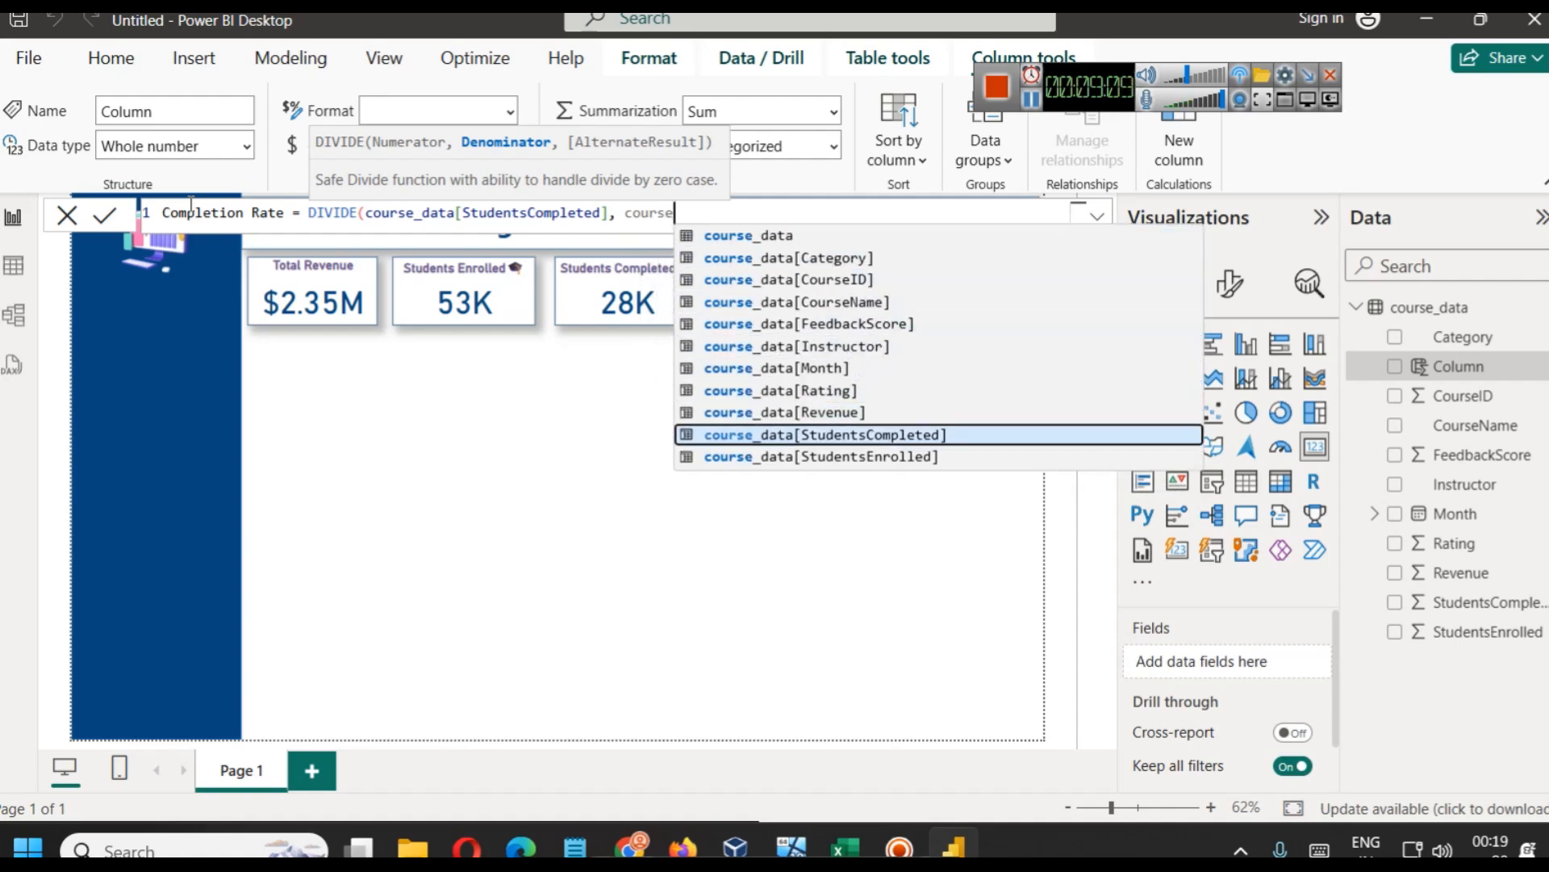
key(Down)
key(Tab)
text())
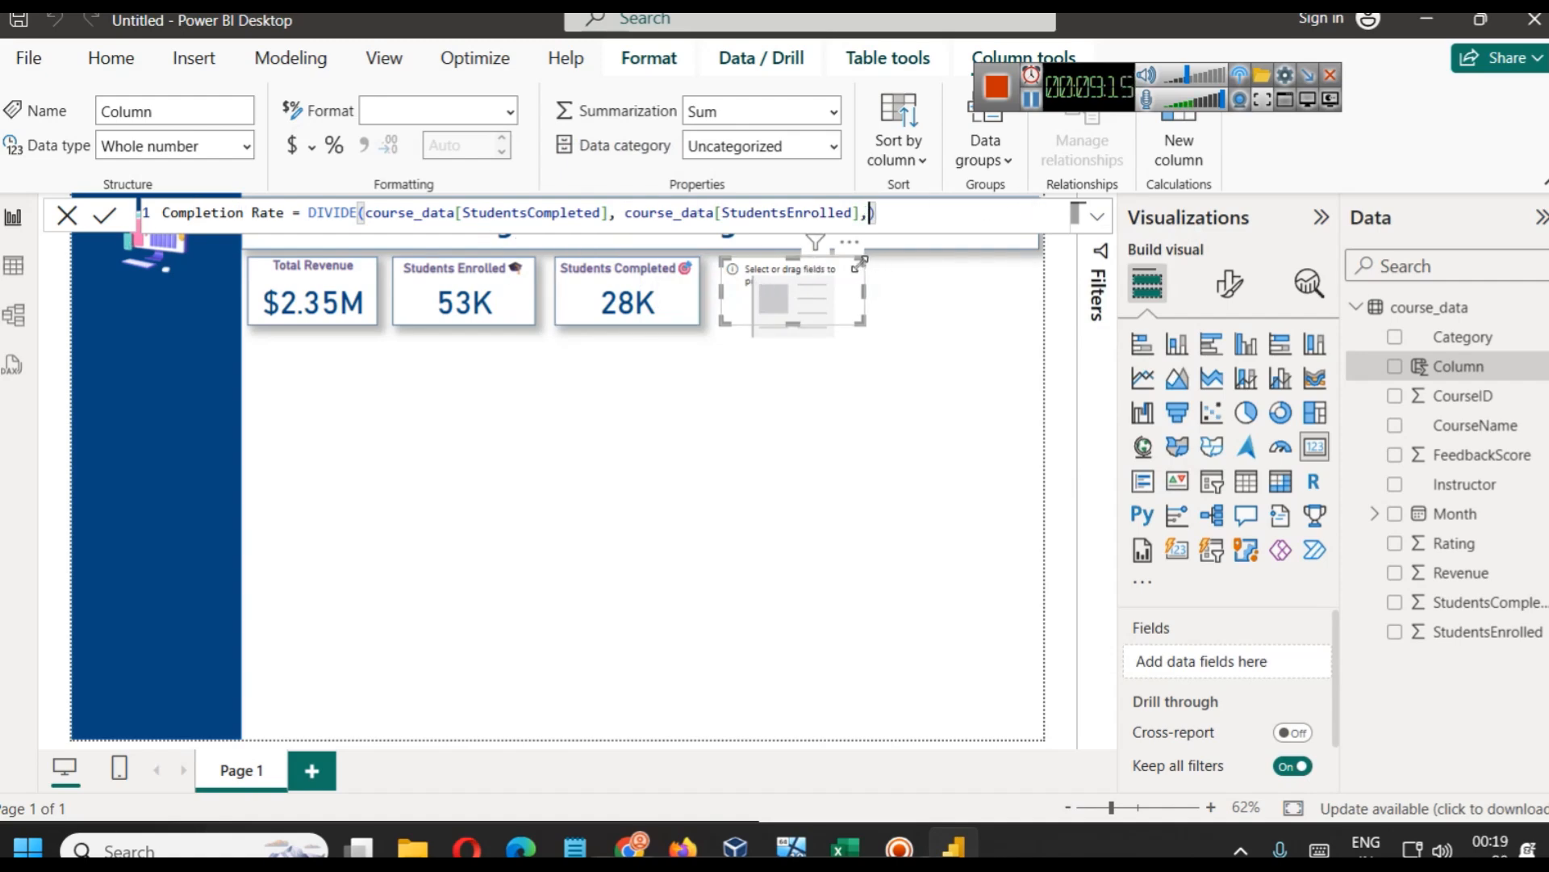
key(Left)
text(, 0)
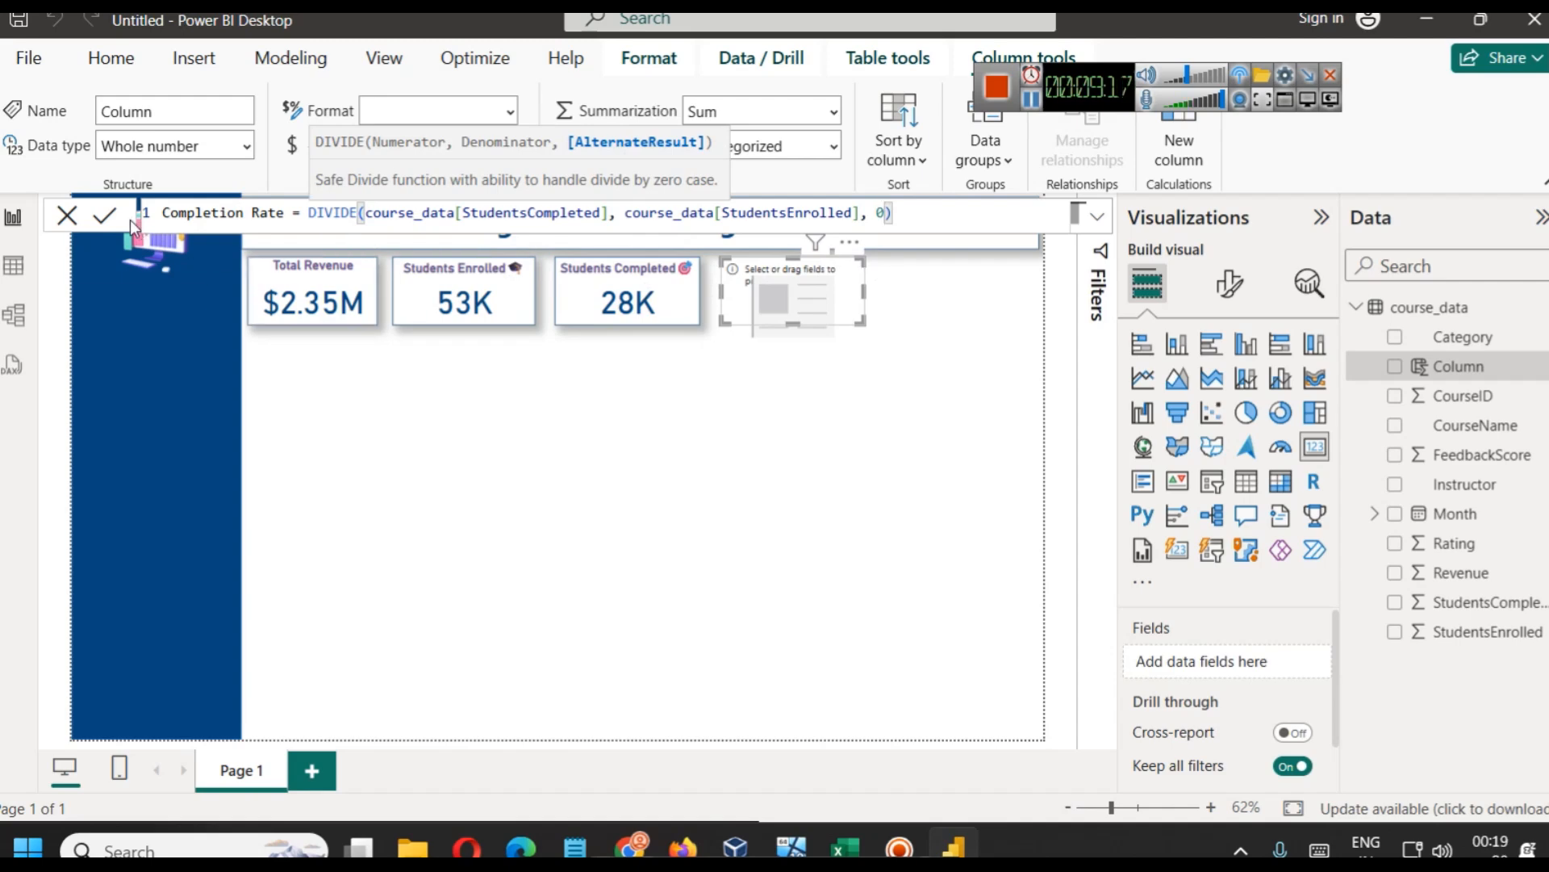
click(104, 214)
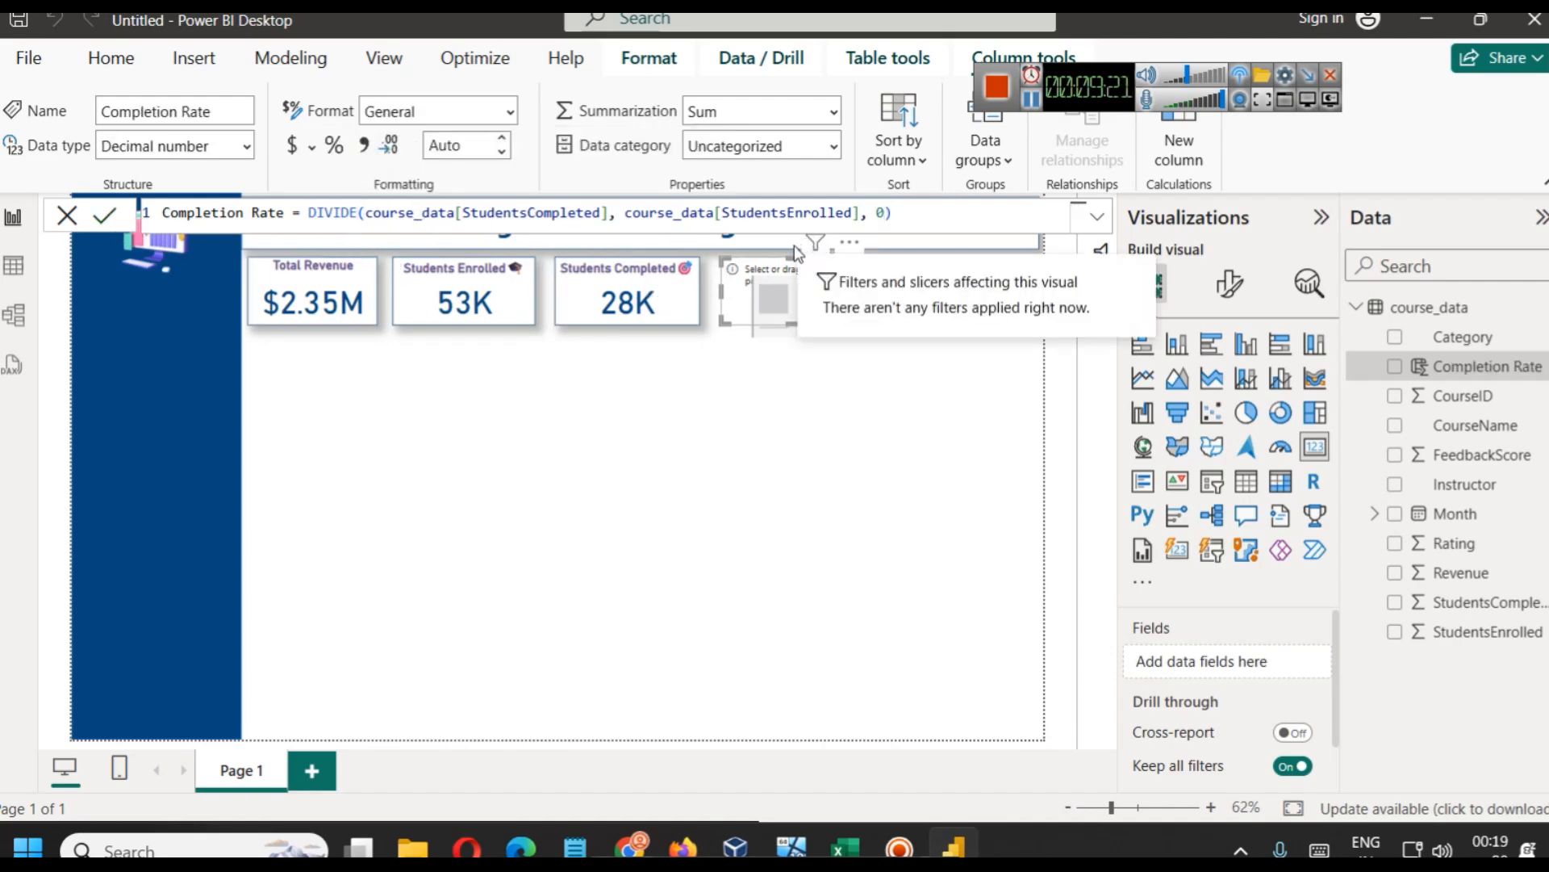
Format the Completion Rate column as a percentage in the course_data table
click(13, 266)
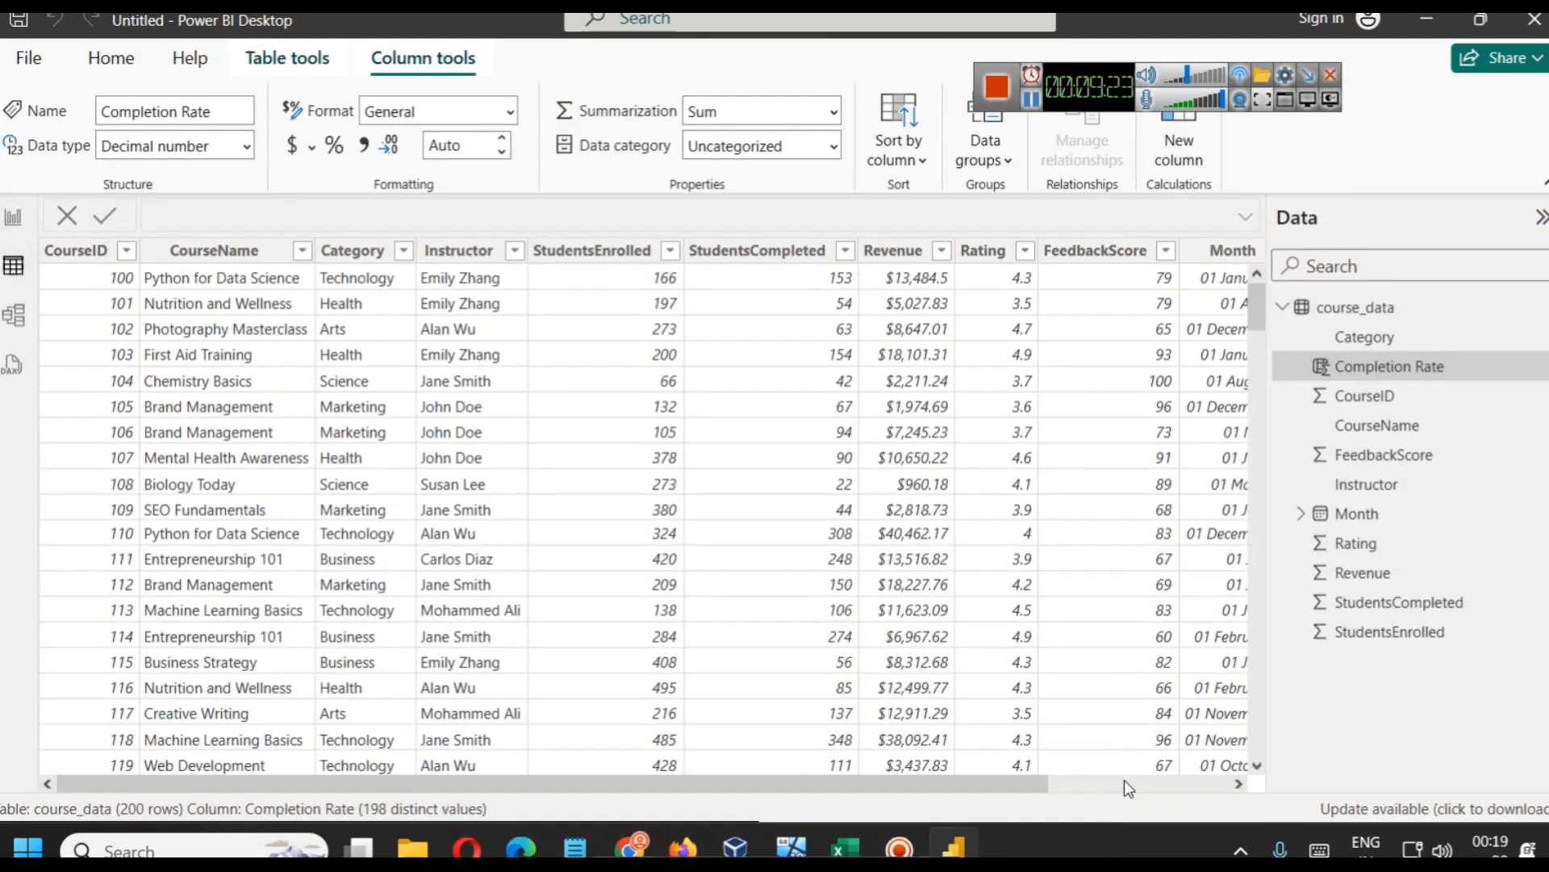
click(1125, 783)
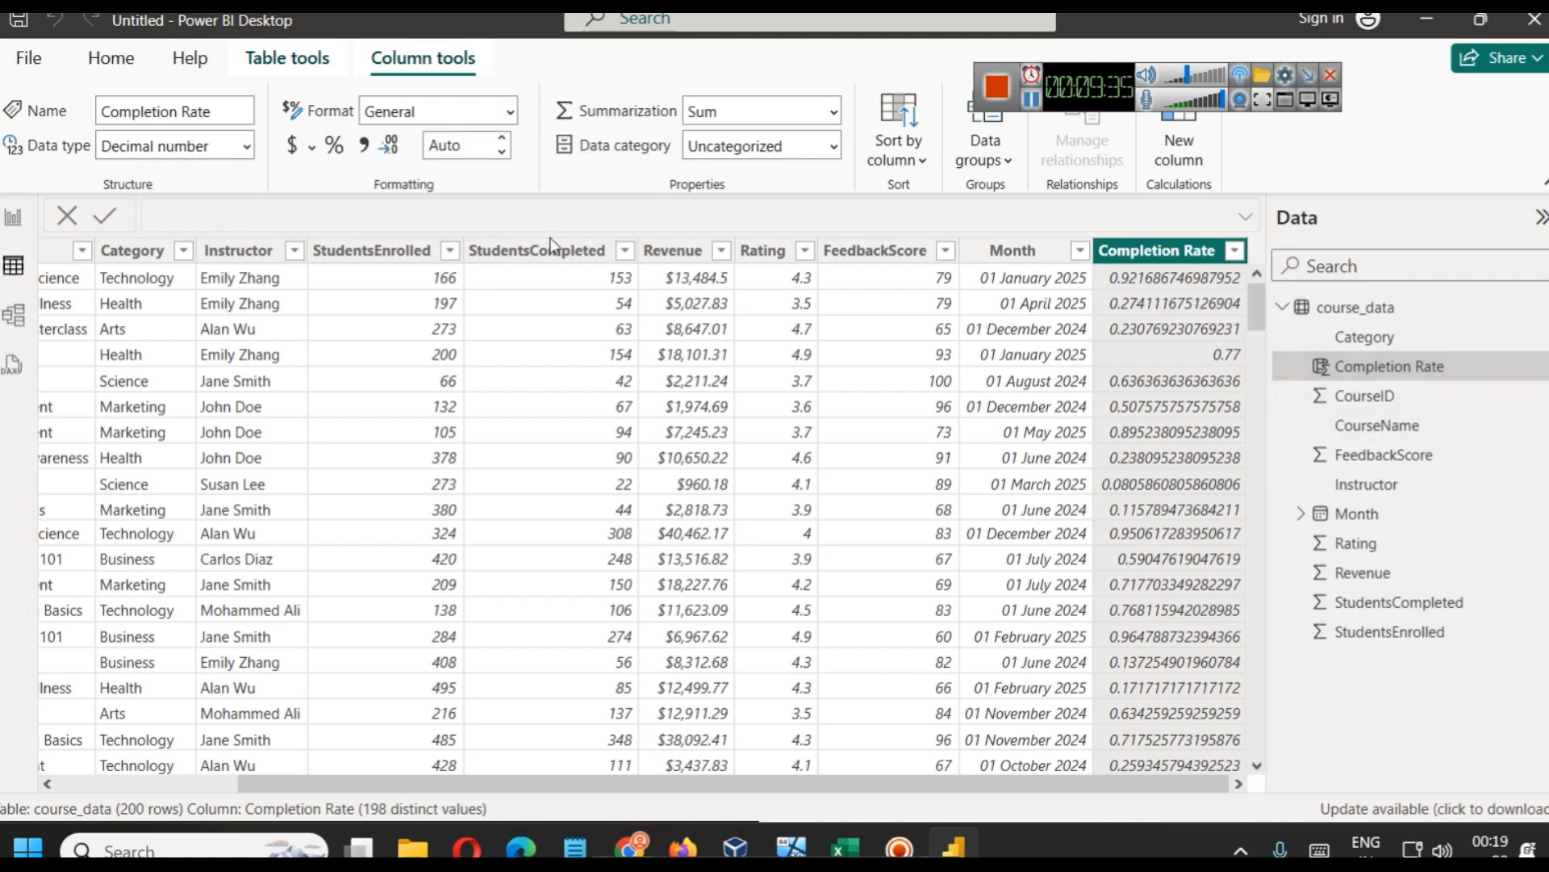
click(334, 145)
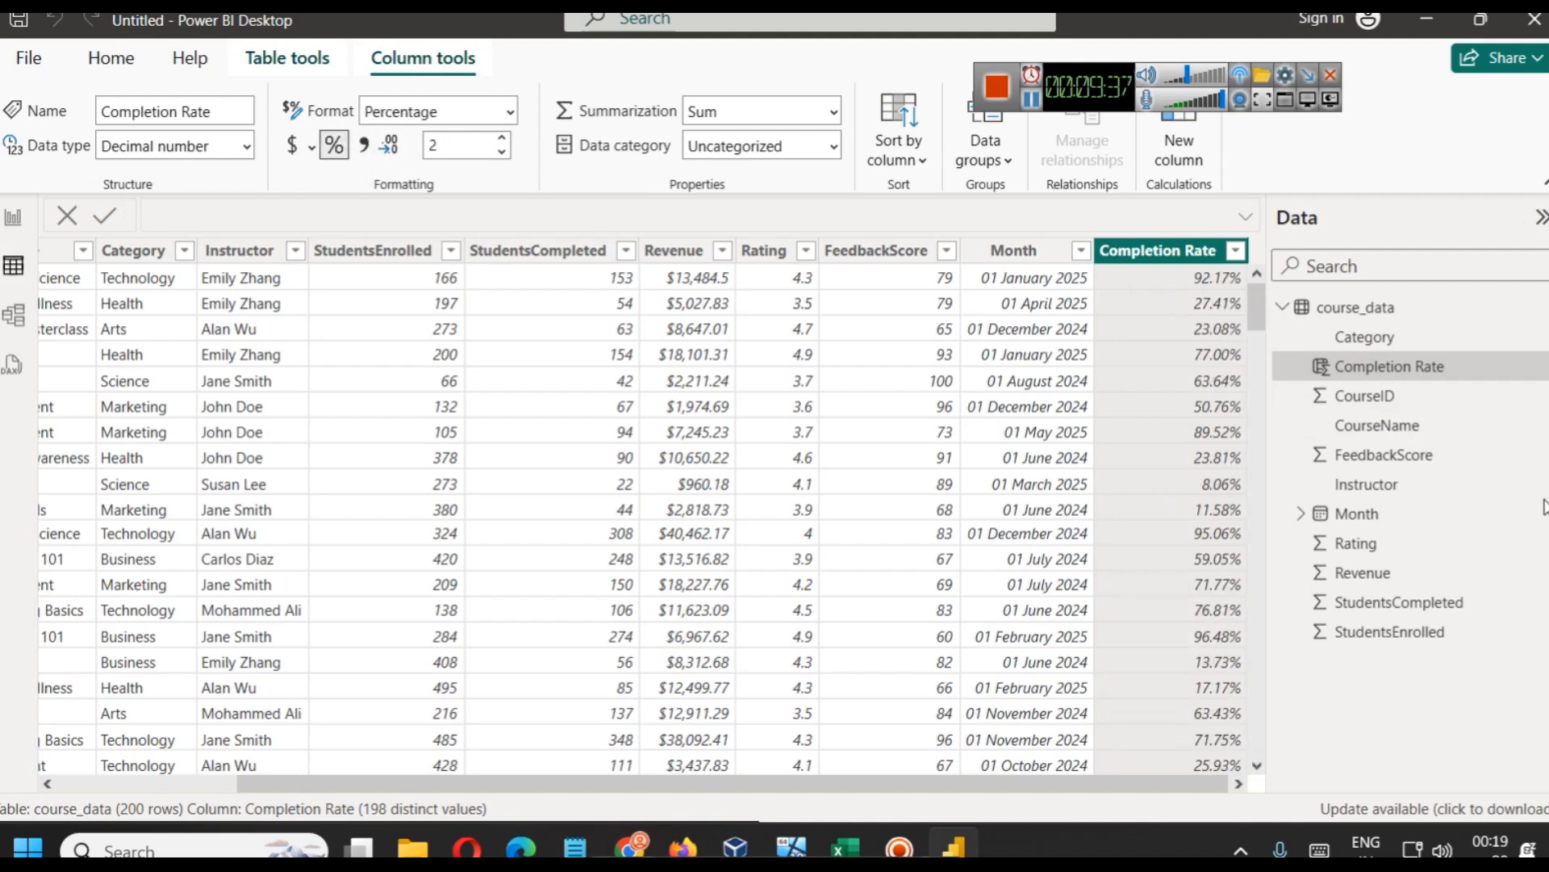
Add the Completion Rate column to the empty fourth card on the report page and aggregate it as Average
click(7, 217)
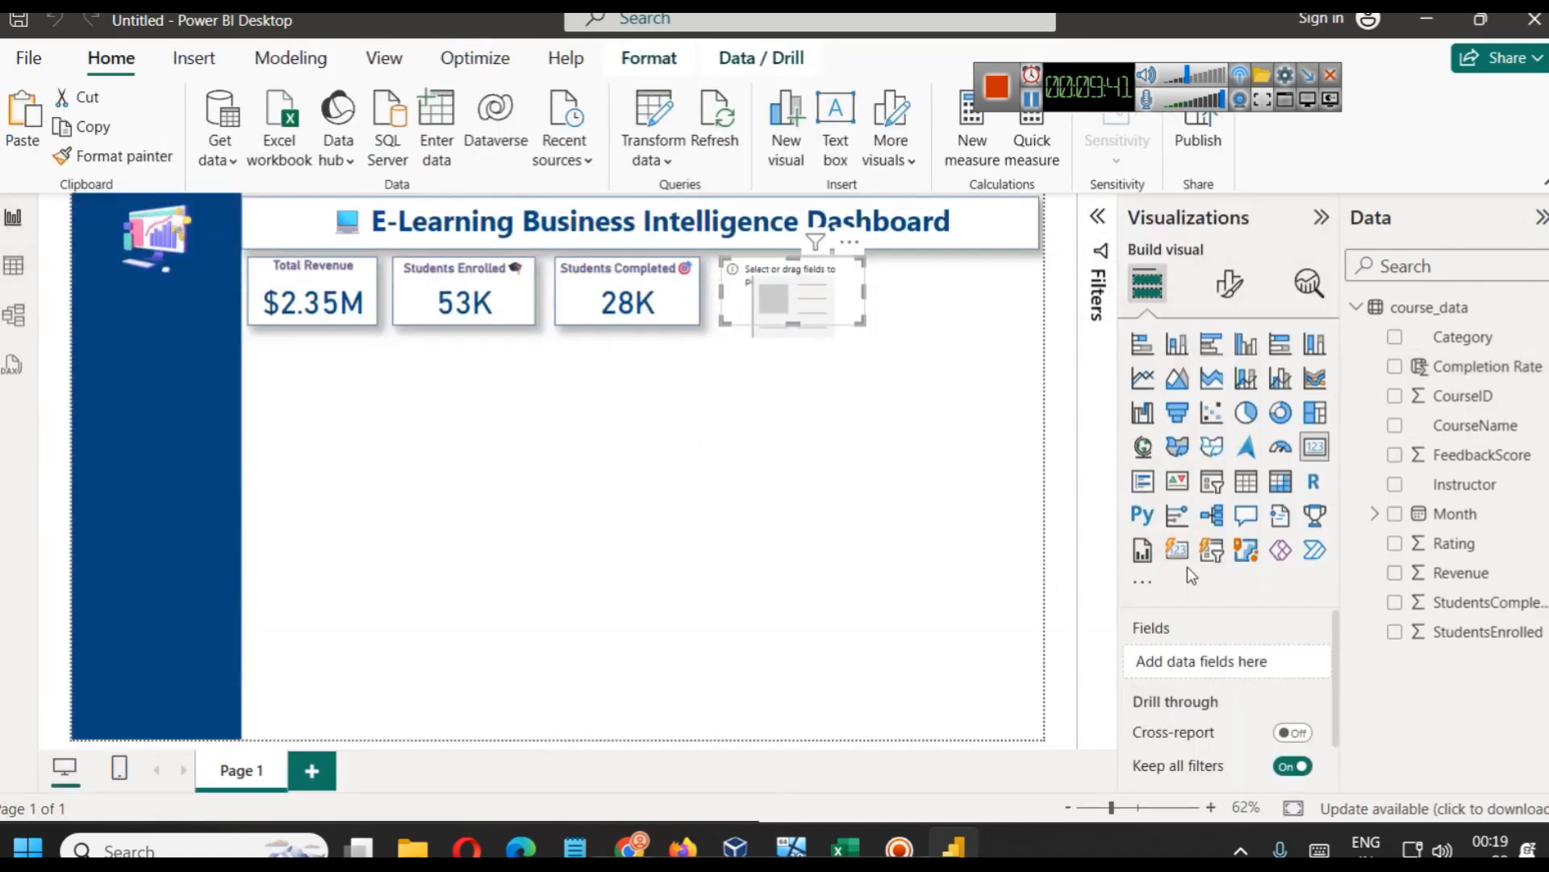
drag(1467, 363, 1294, 672)
click(1297, 663)
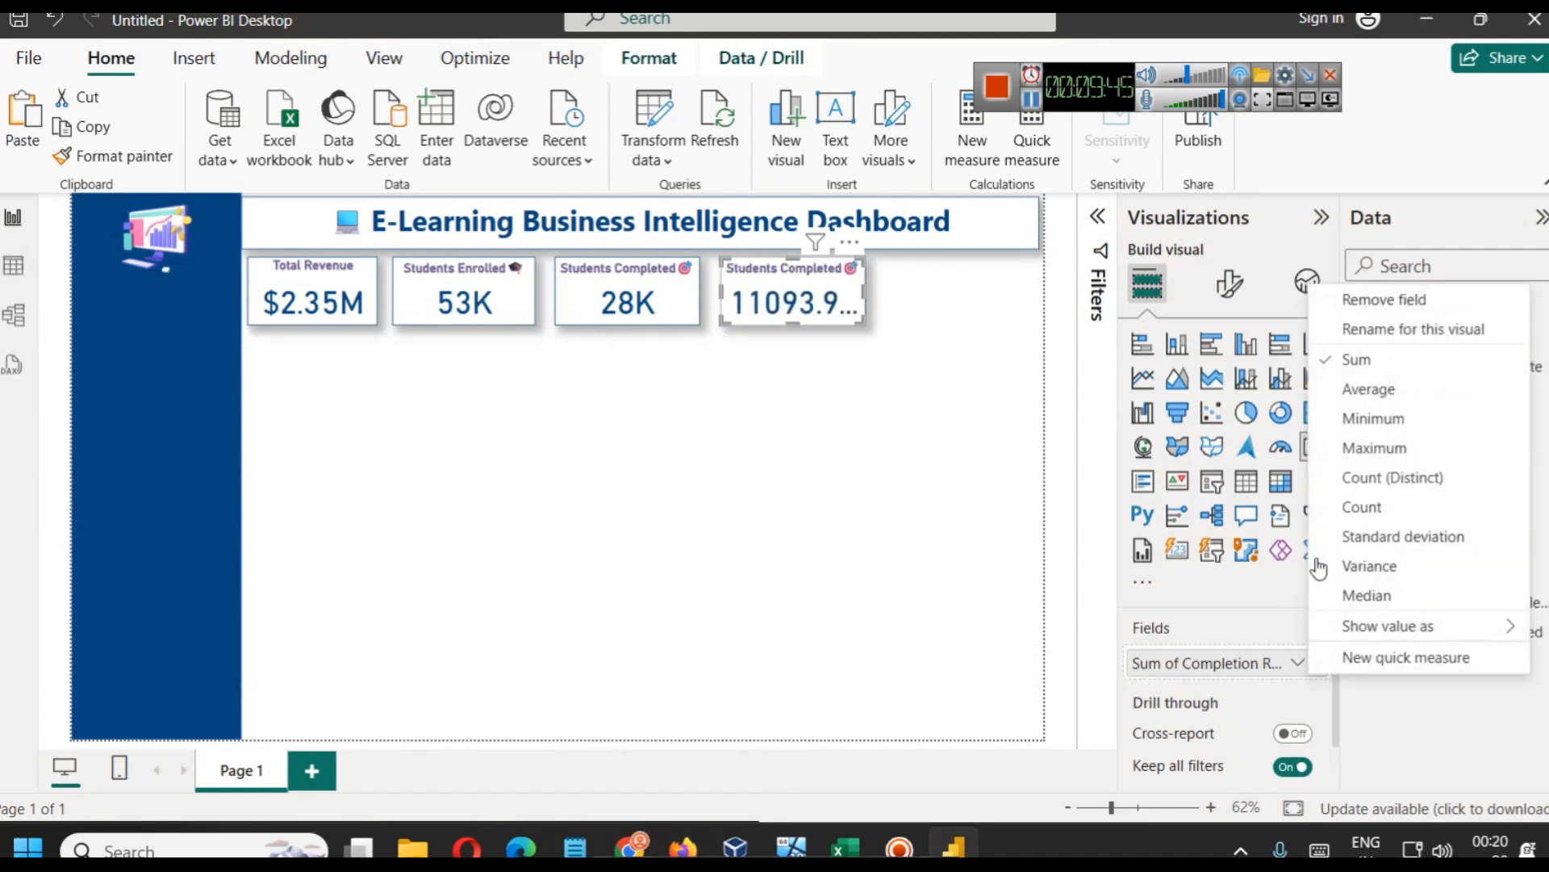
click(1364, 389)
click(936, 461)
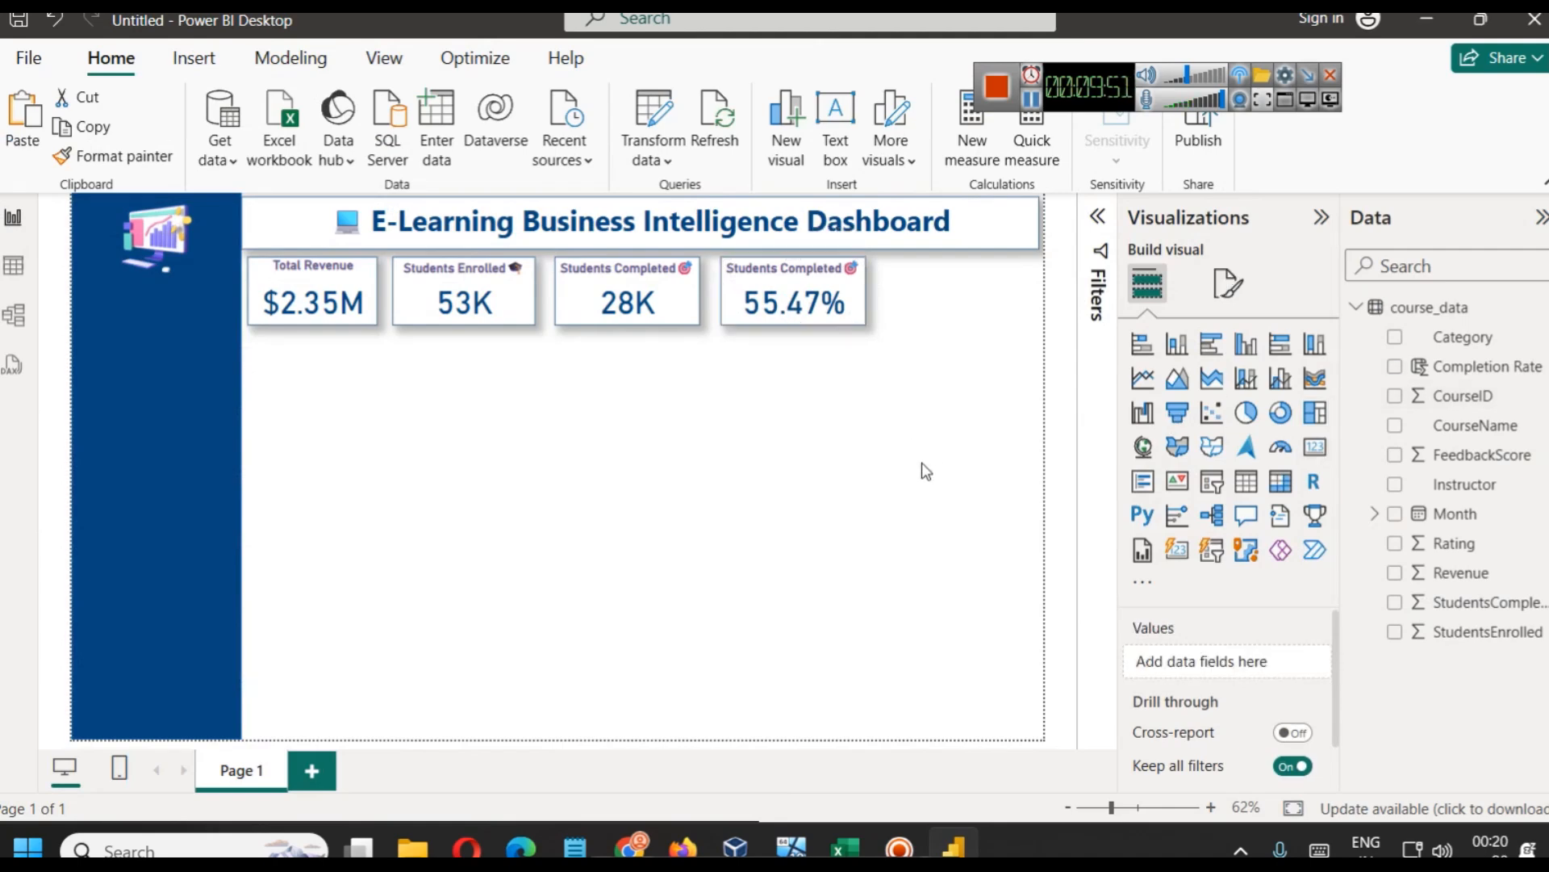
Change the fourth card's title text to "Completion %", keeping the target emoji after it
click(775, 305)
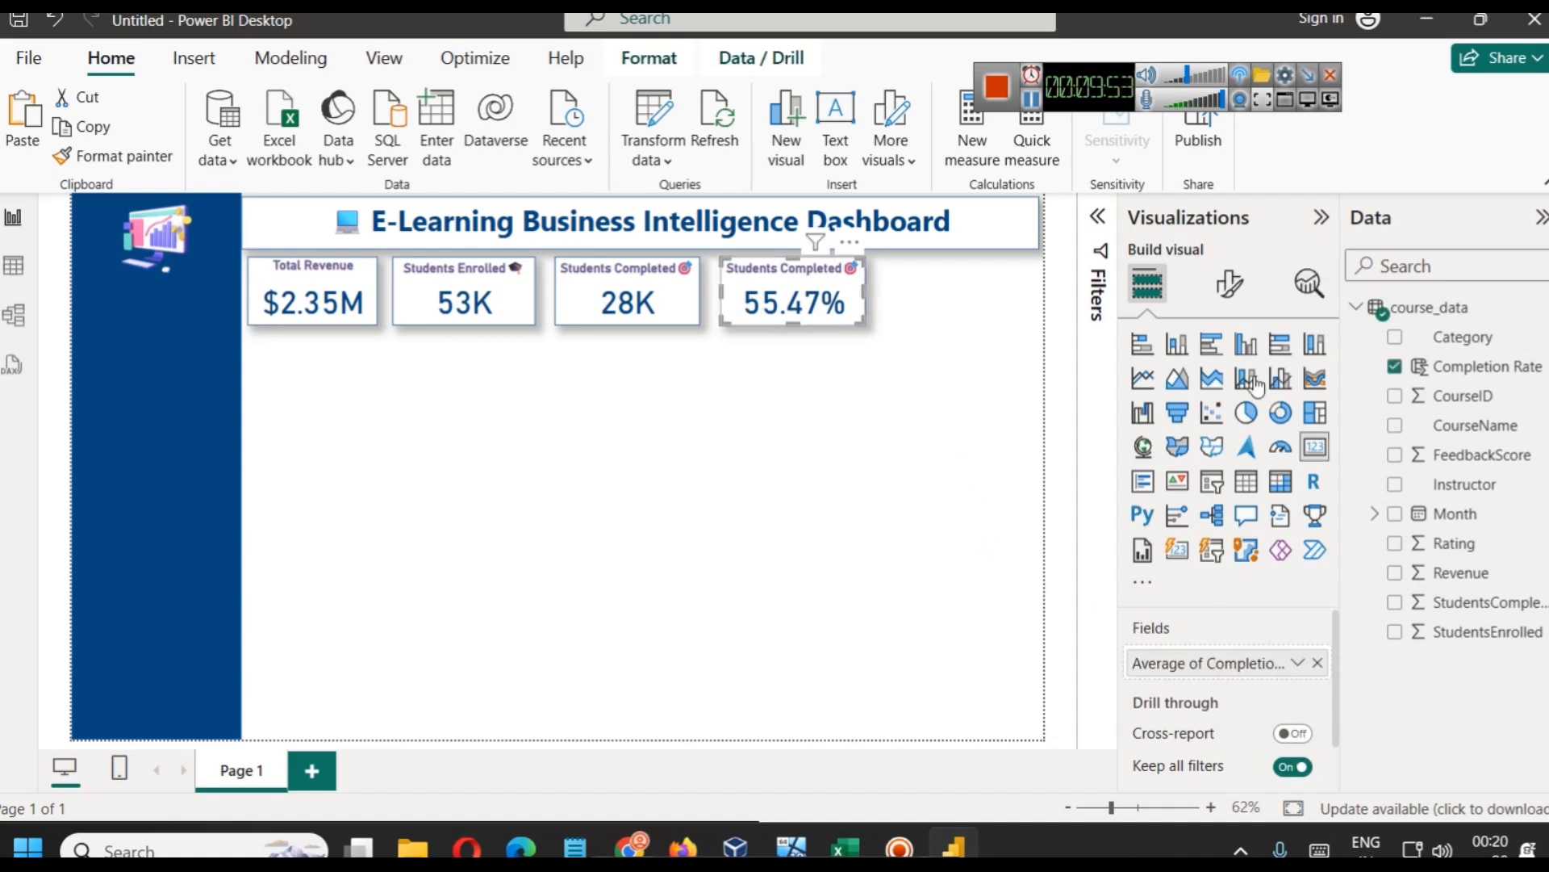
click(1228, 283)
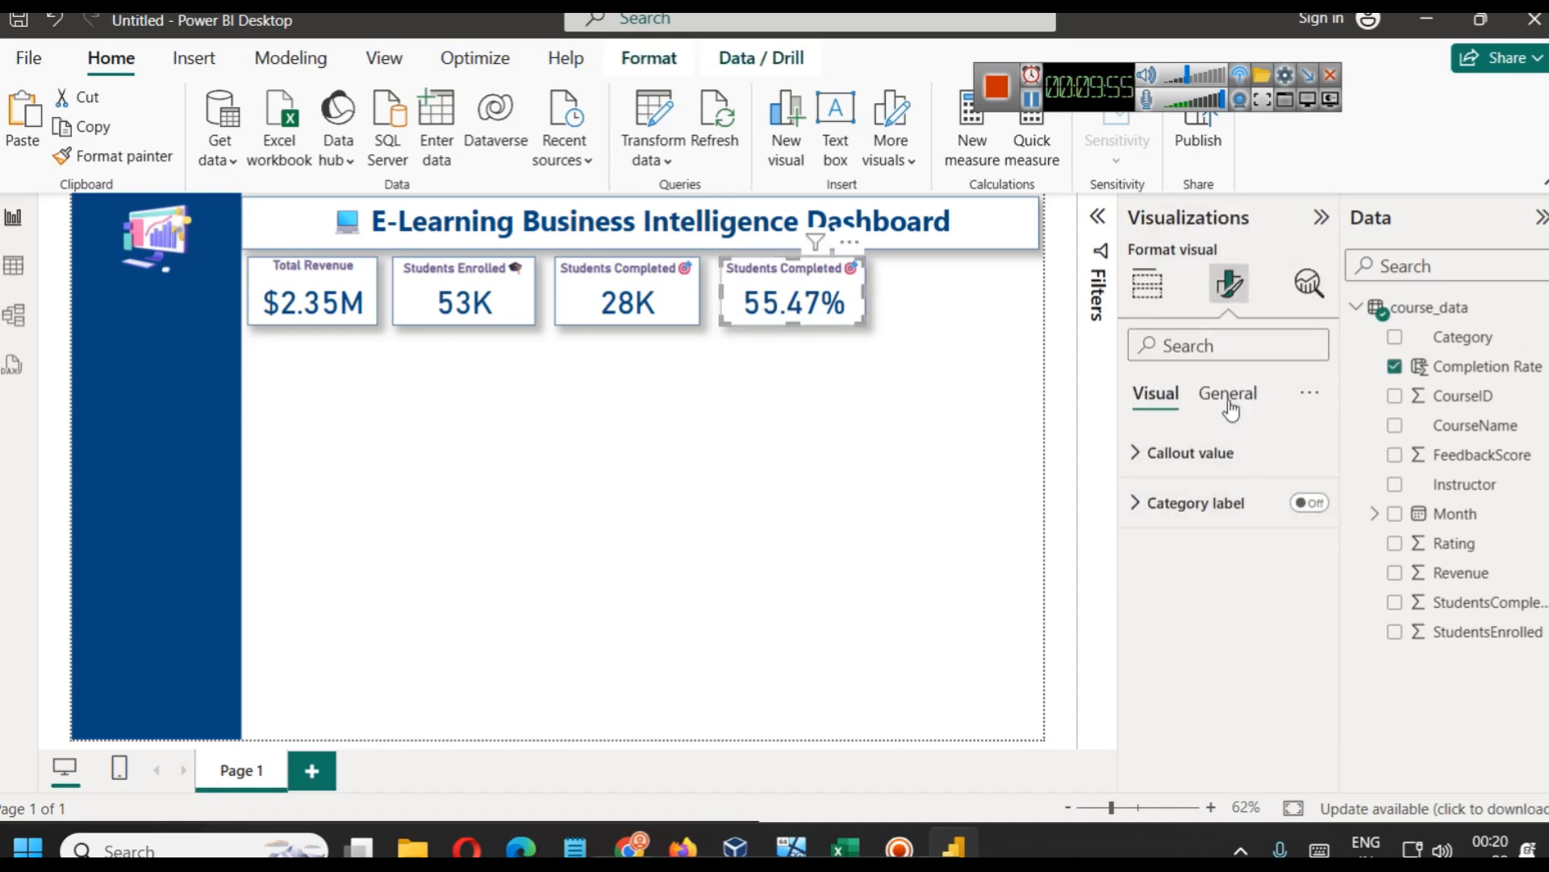
click(1227, 395)
click(1144, 502)
click(1182, 623)
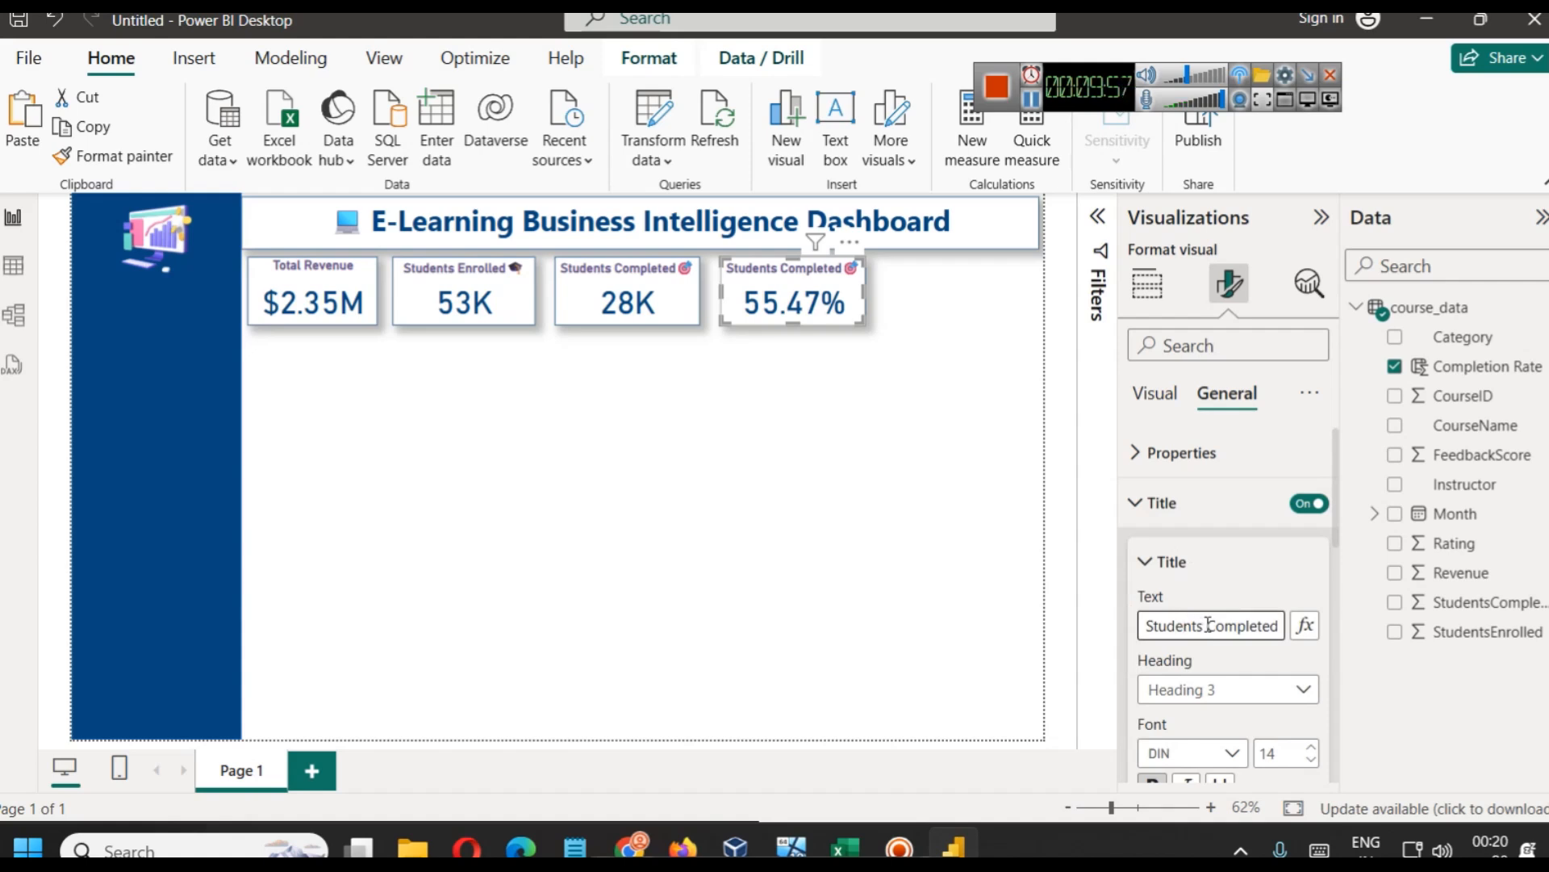
key(shift+Home)
key(BackSpace)
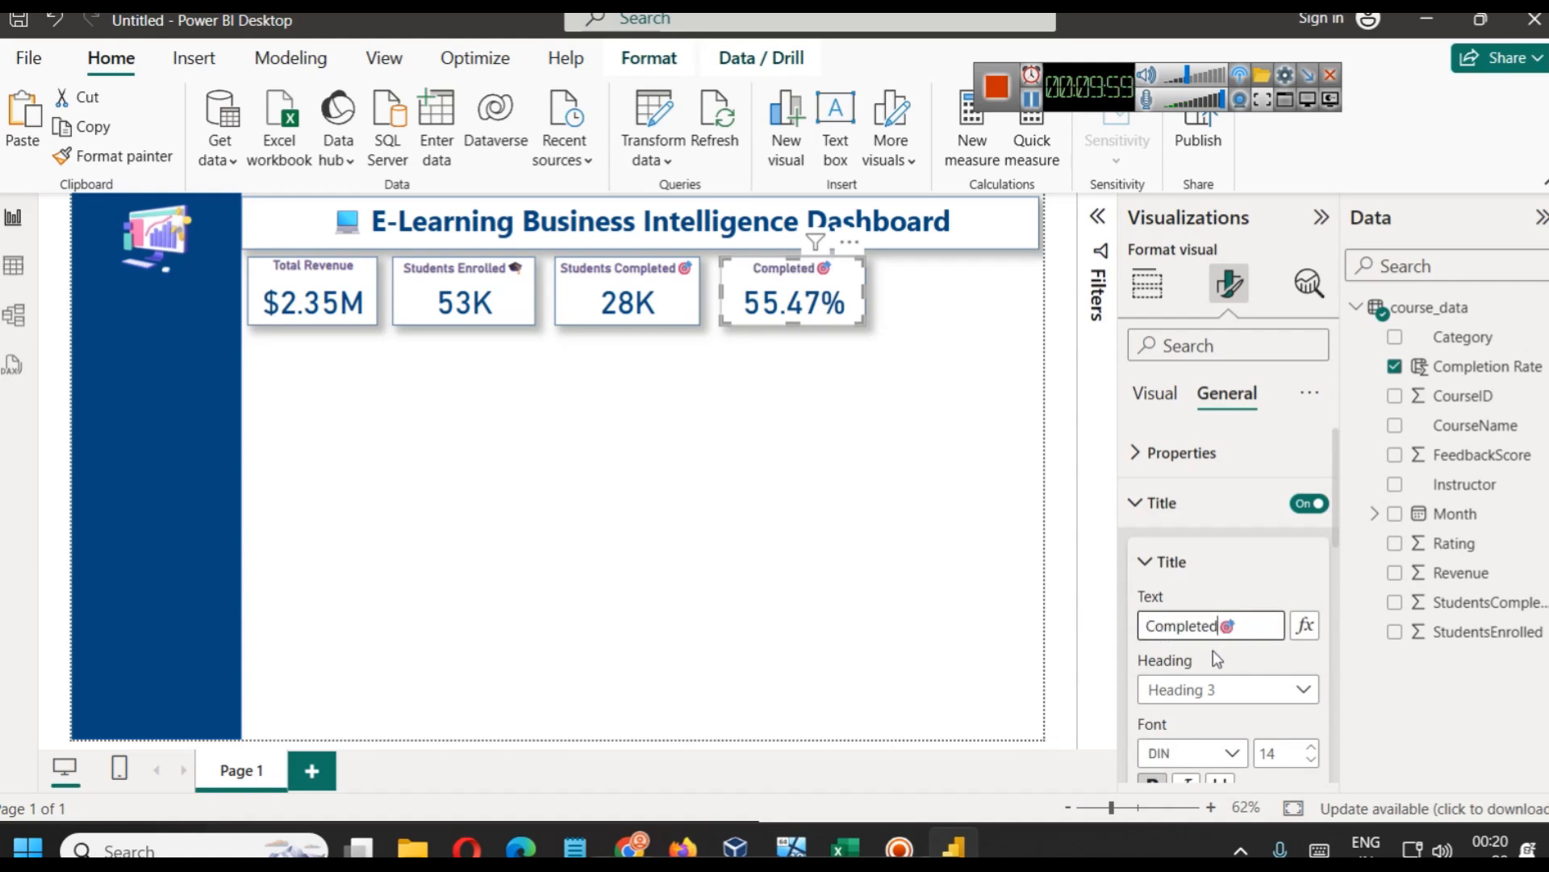
key(BackSpace)
key(BackSpace)
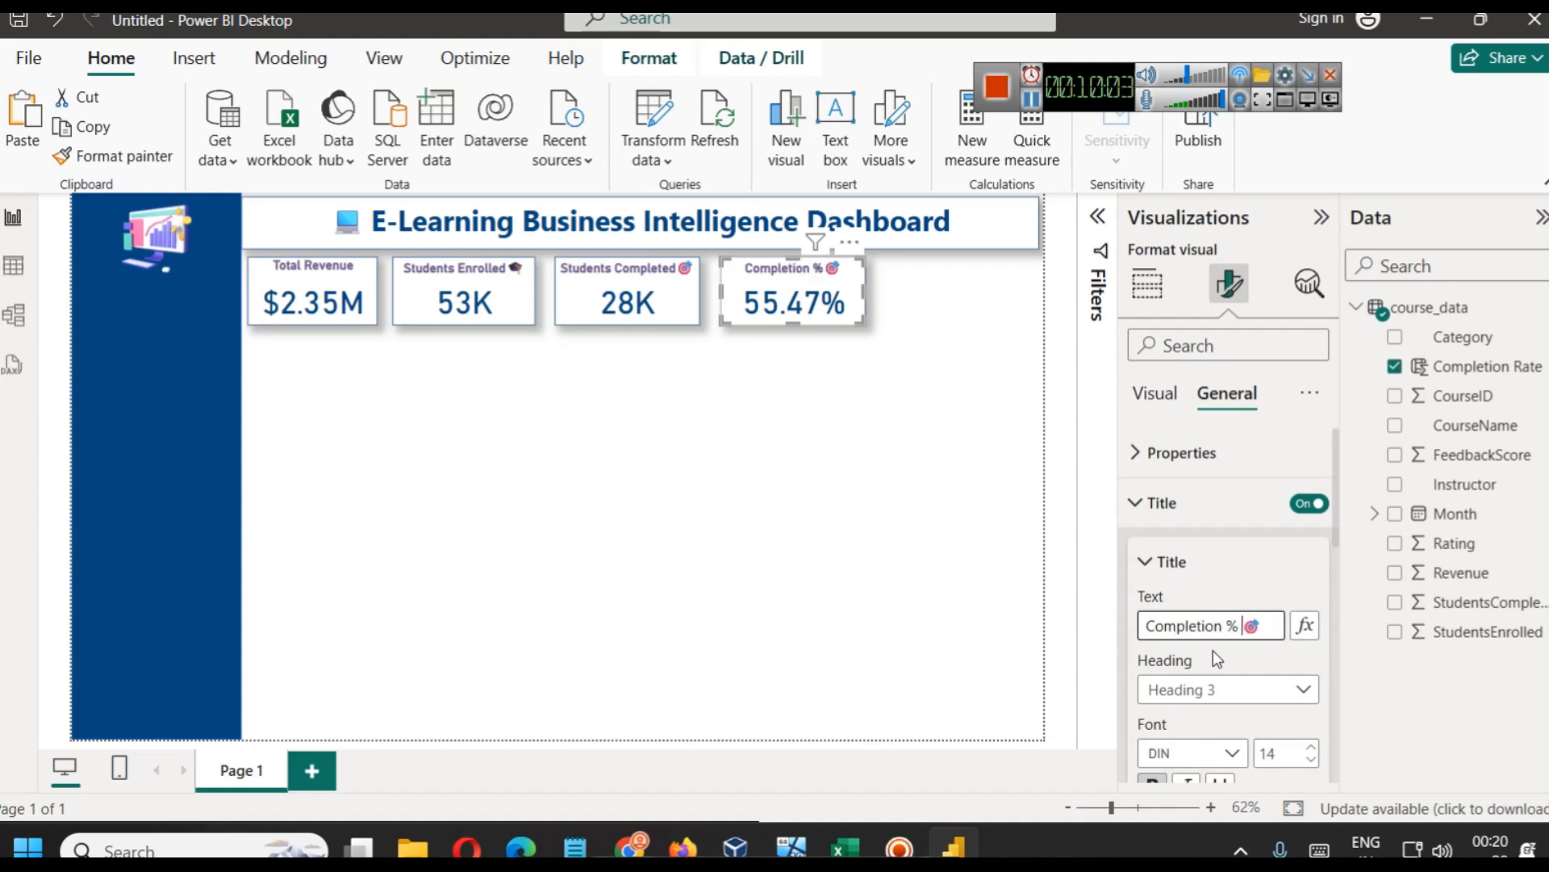
Duplicate the Completion % card and place the copy beside it as the fifth card in the KPI row
click(816, 468)
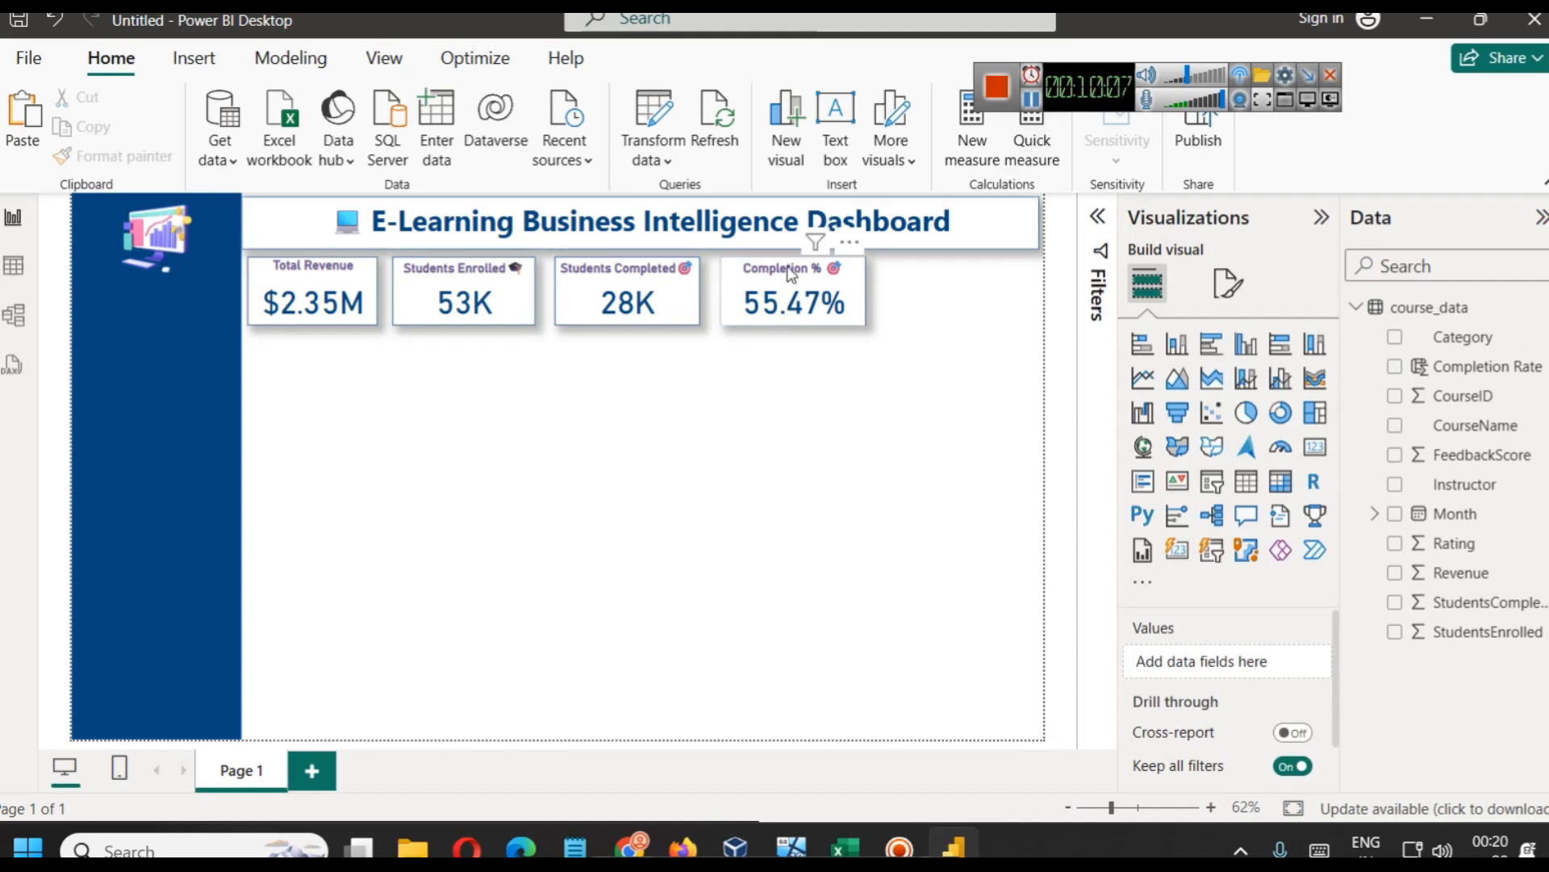
click(819, 266)
key(ctrl+c)
key(ctrl+v)
drag(917, 283, 945, 283)
Nudge the original Completion % card slightly to the right to even out the spacing of the KPI row
click(802, 284)
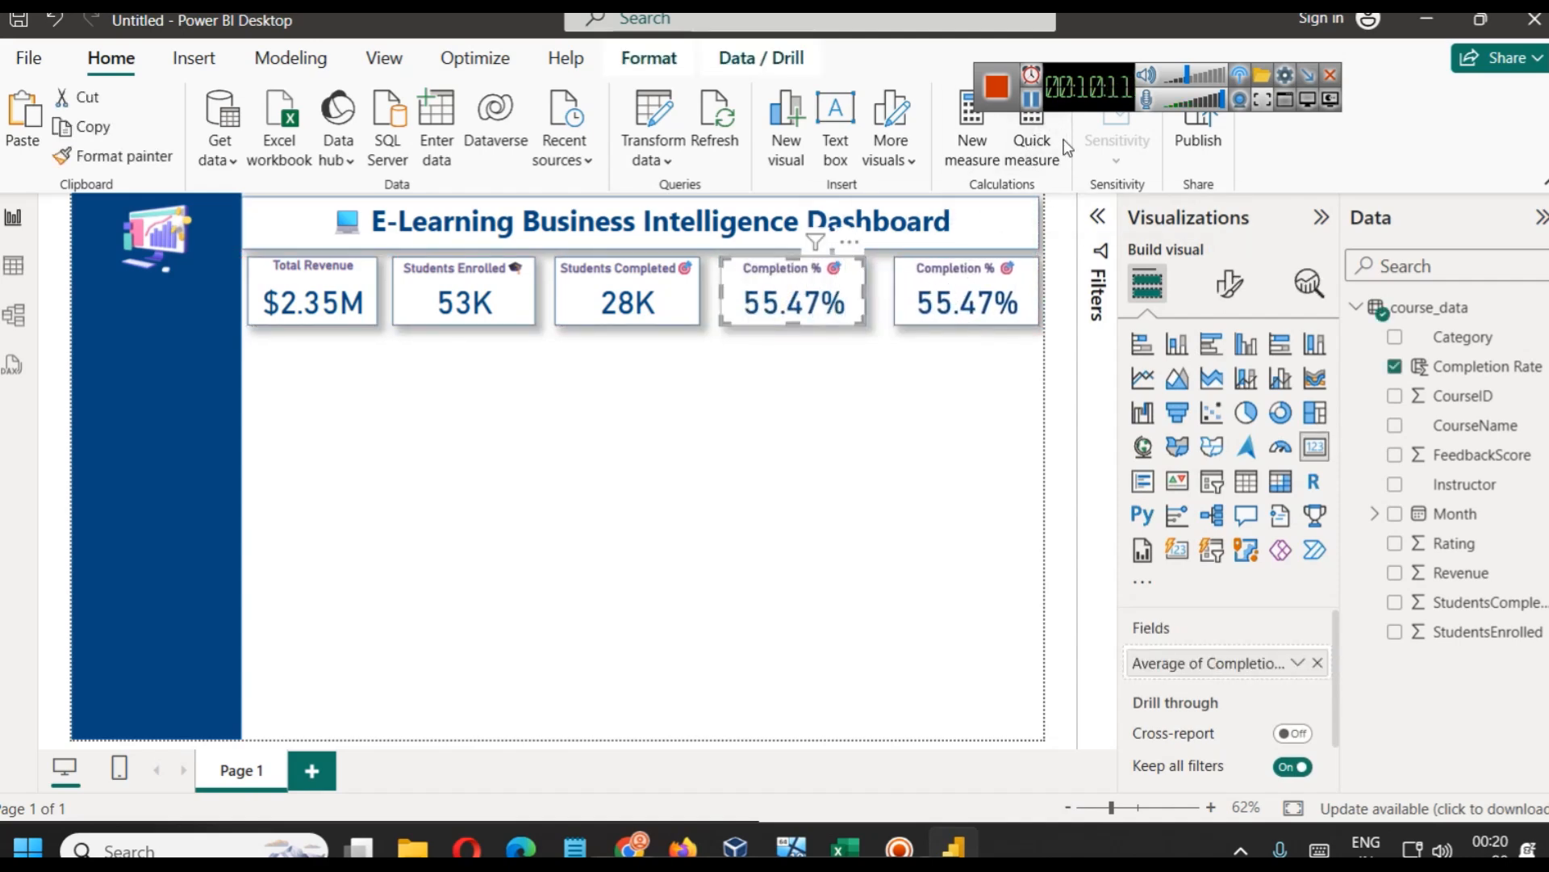
key(Right)
key(Right)
key(Right)
key(Right)
key(Right)
key(Right)
key(Right)
key(Right)
Replace the fifth card's Completion Rate field with Rating and aggregate it as Average
click(960, 305)
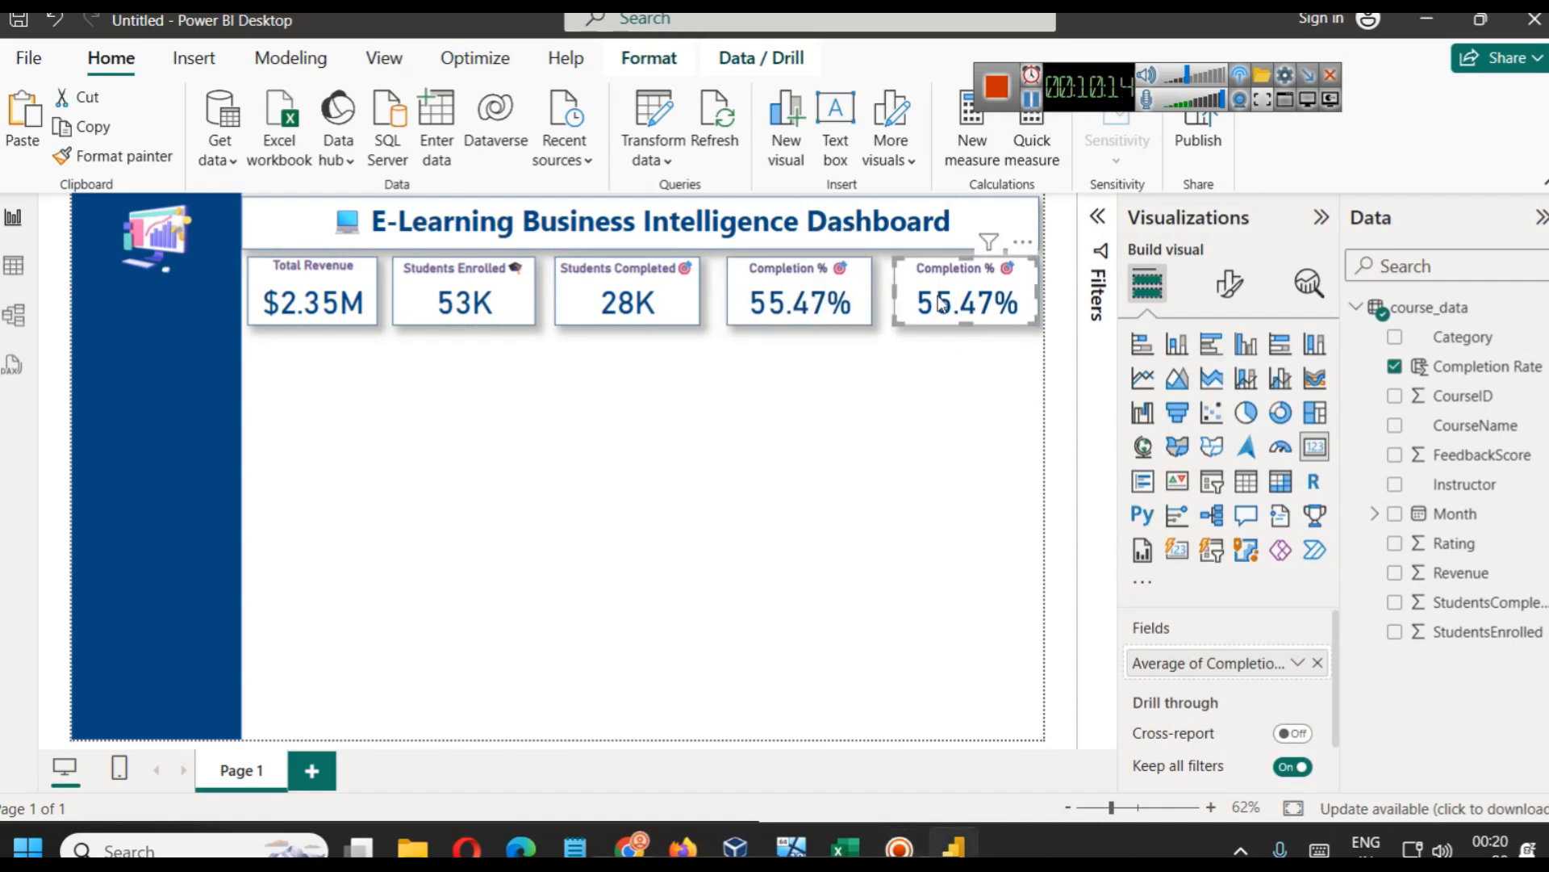
click(1318, 662)
drag(1452, 543, 1241, 646)
click(1297, 662)
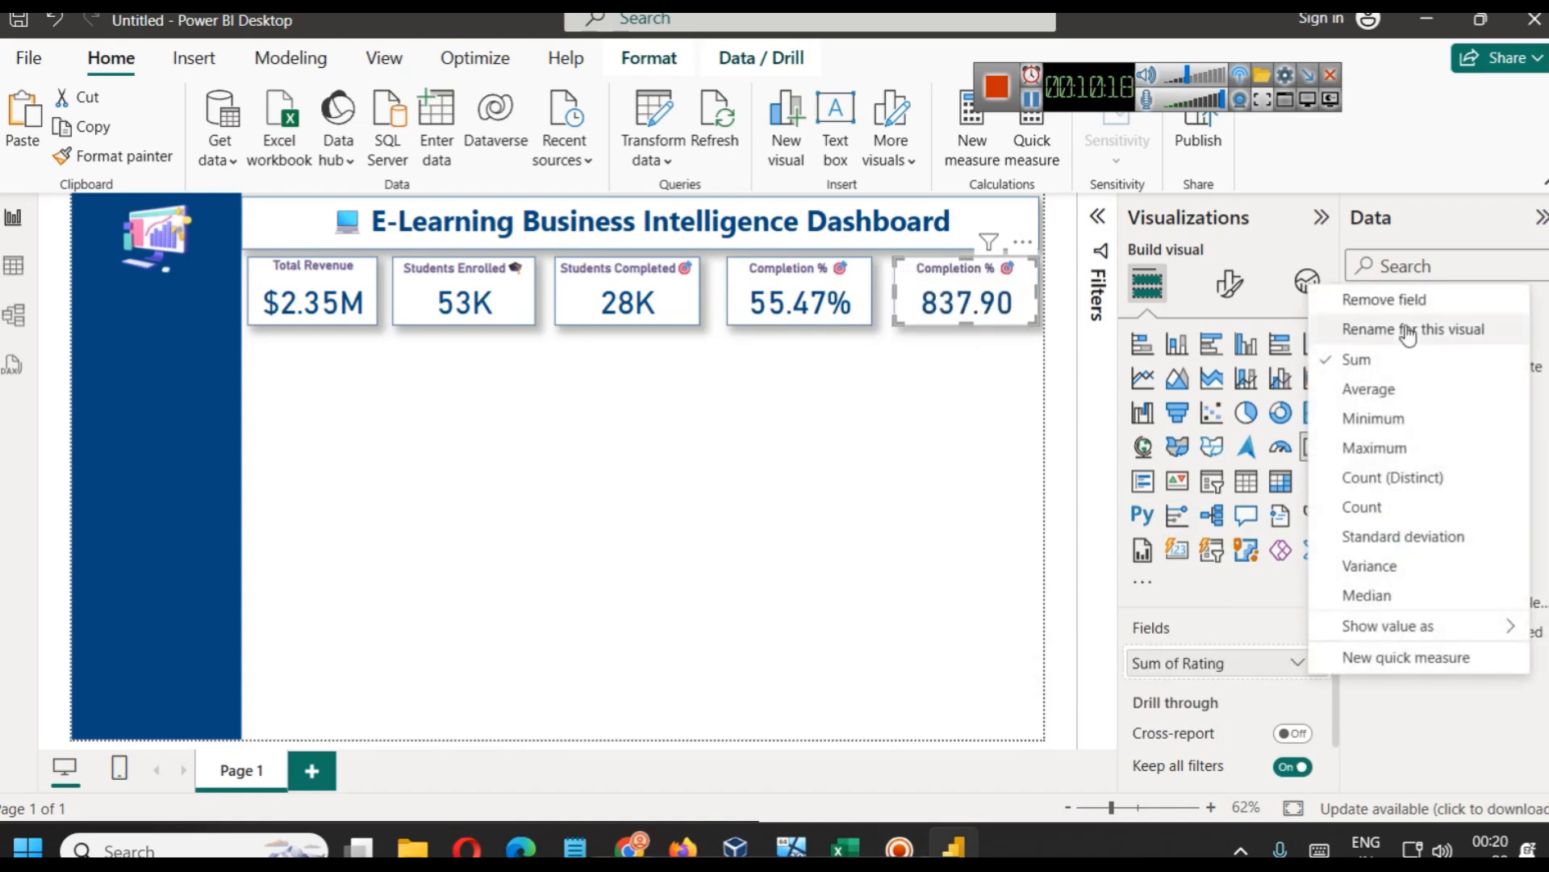
click(1388, 391)
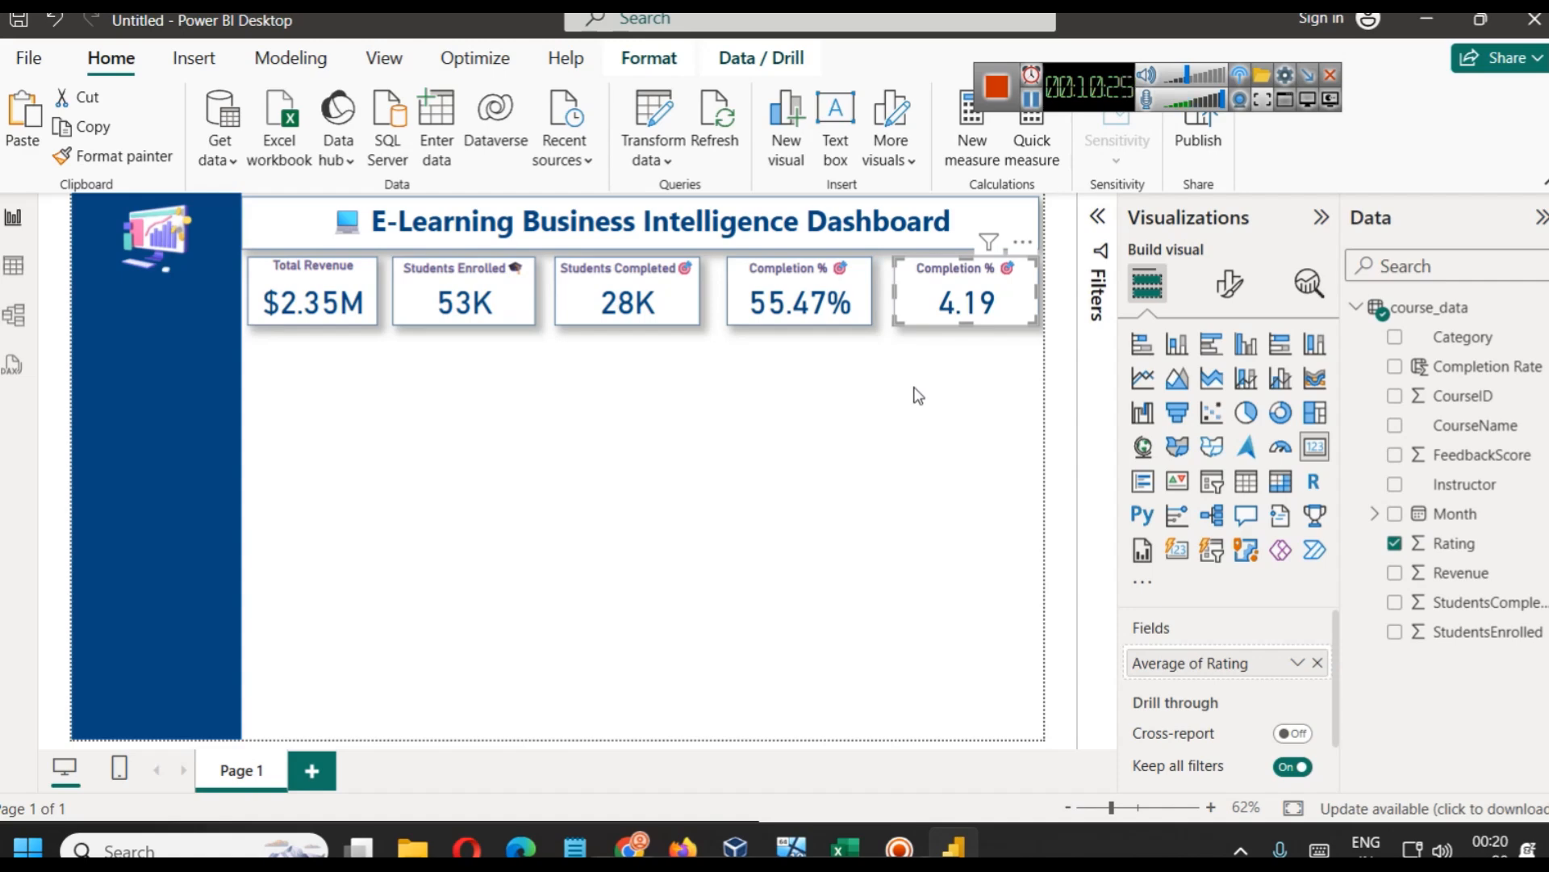
Change the fifth card's title text to "Avg Rating", removing the percent sign and keeping the target emoji
click(1229, 282)
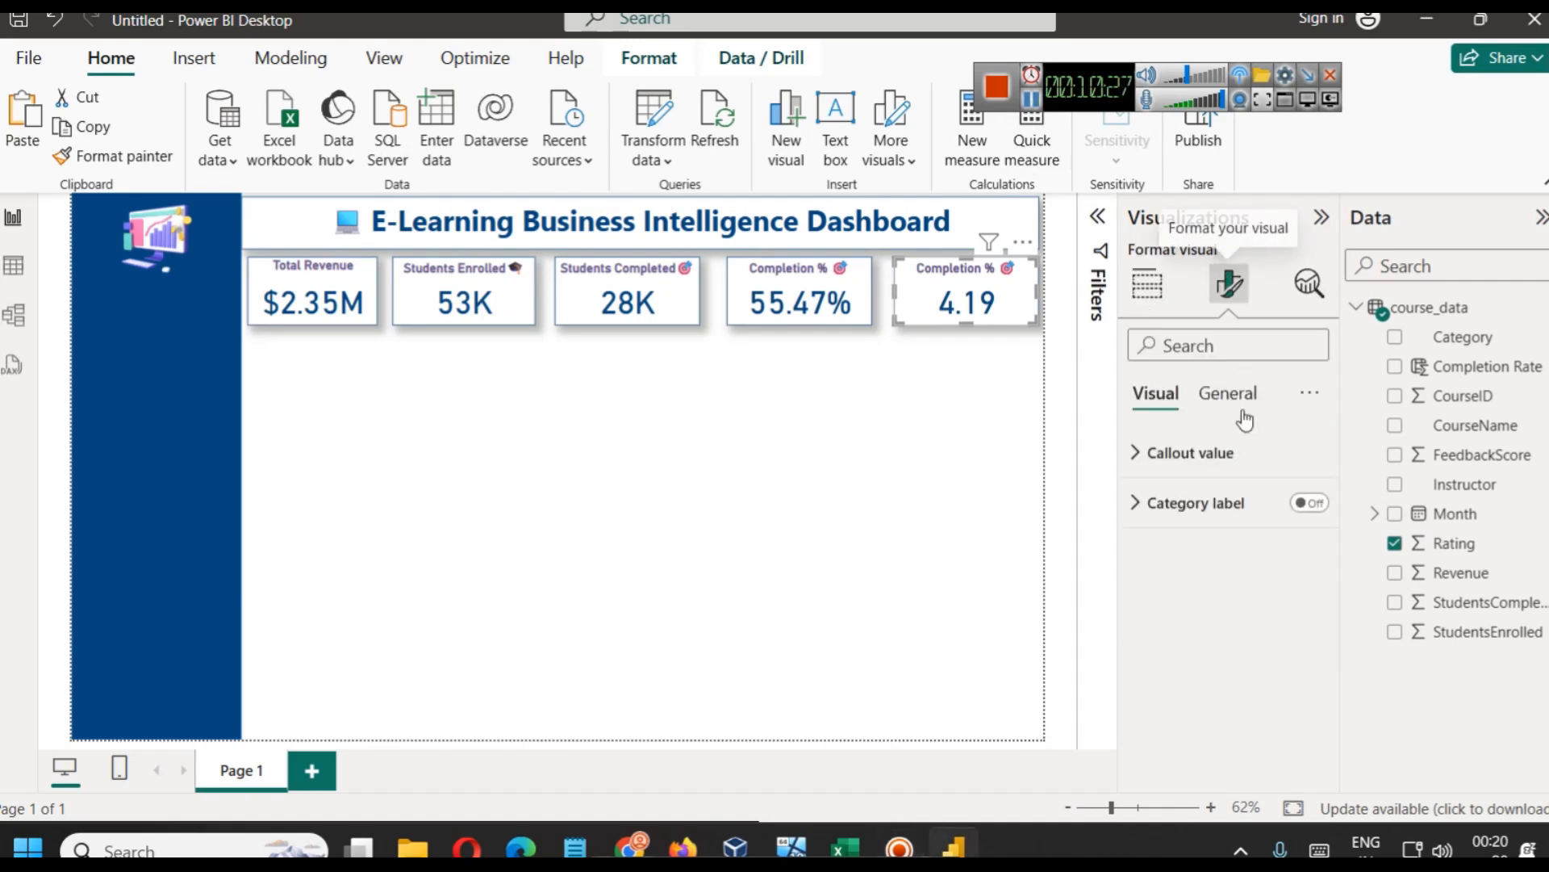
click(1241, 395)
click(1186, 501)
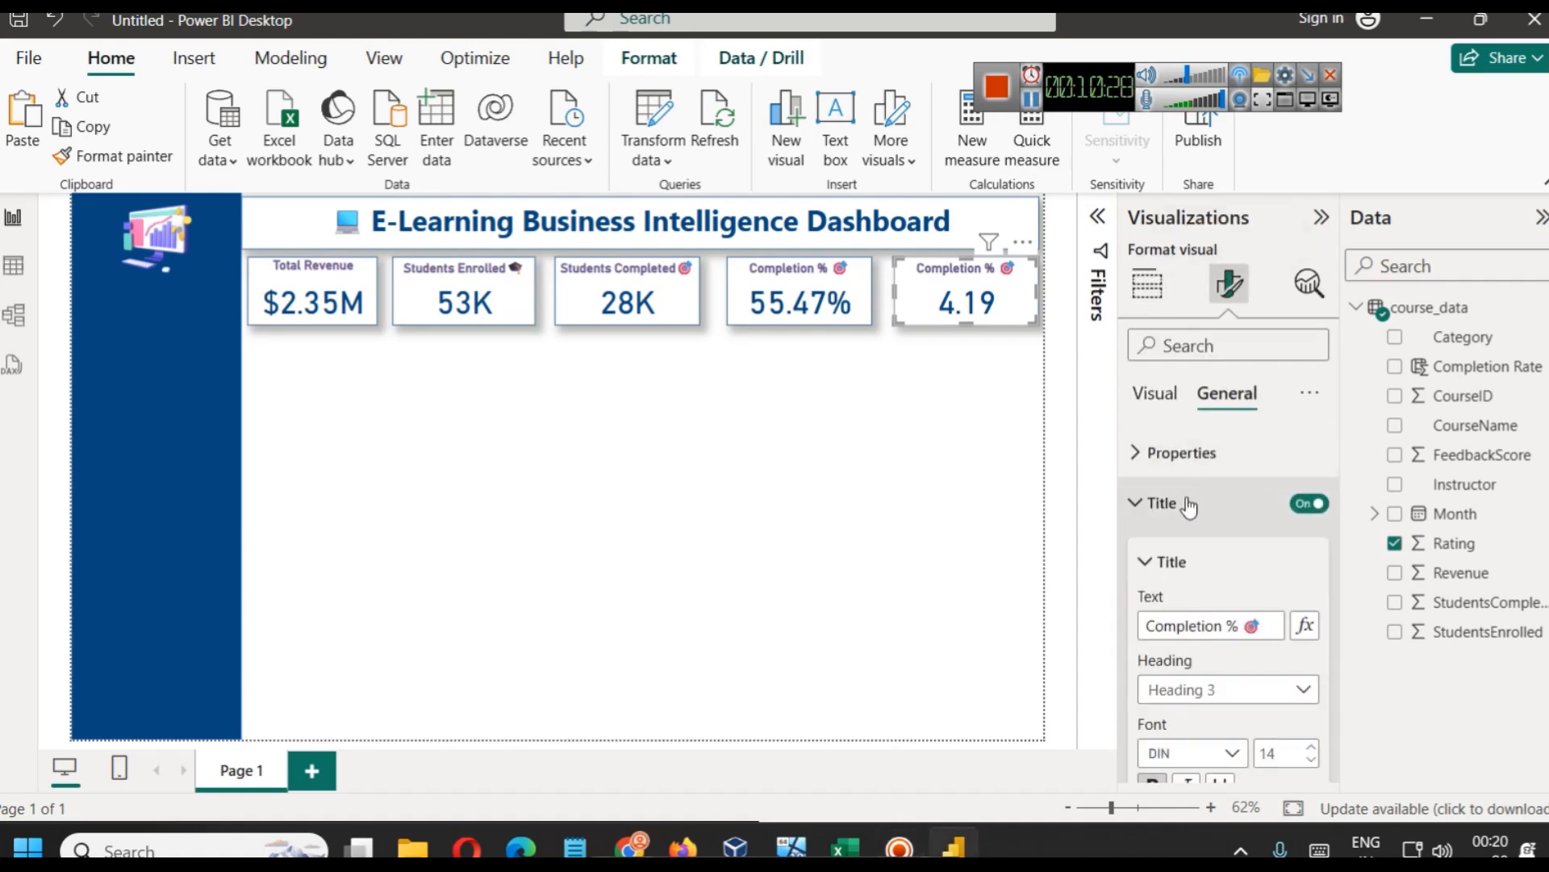
double_click(1179, 613)
text(Avg Rating)
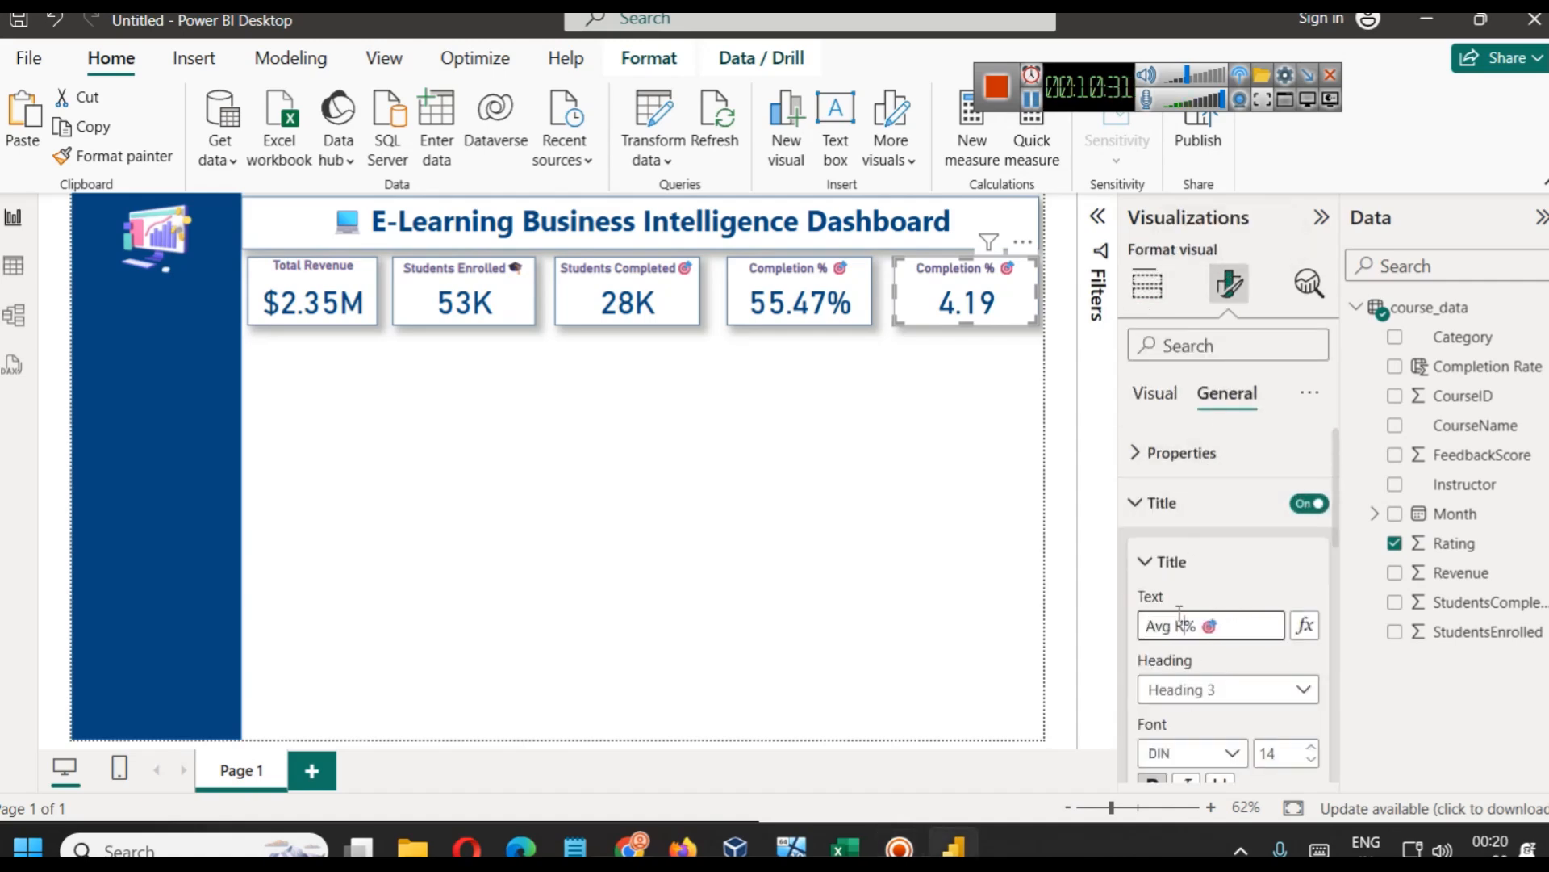
key(Right)
key(Right)
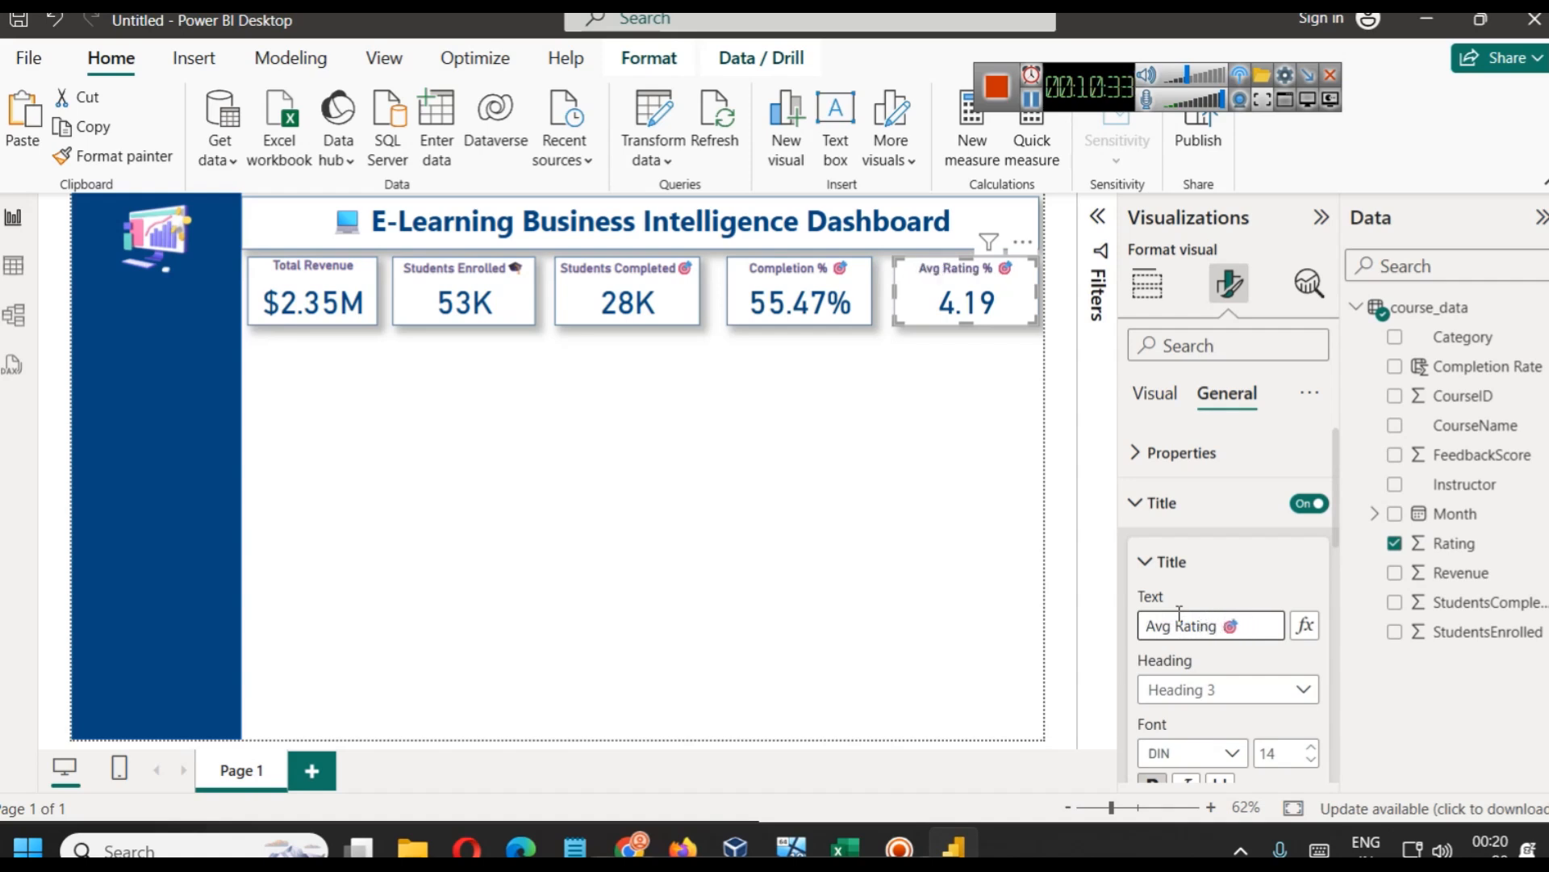
Switch to the eLearning Dashboard note in Notepad and add a sparkles emoji line labelled "Rating" below Target
key(alt+Tab)
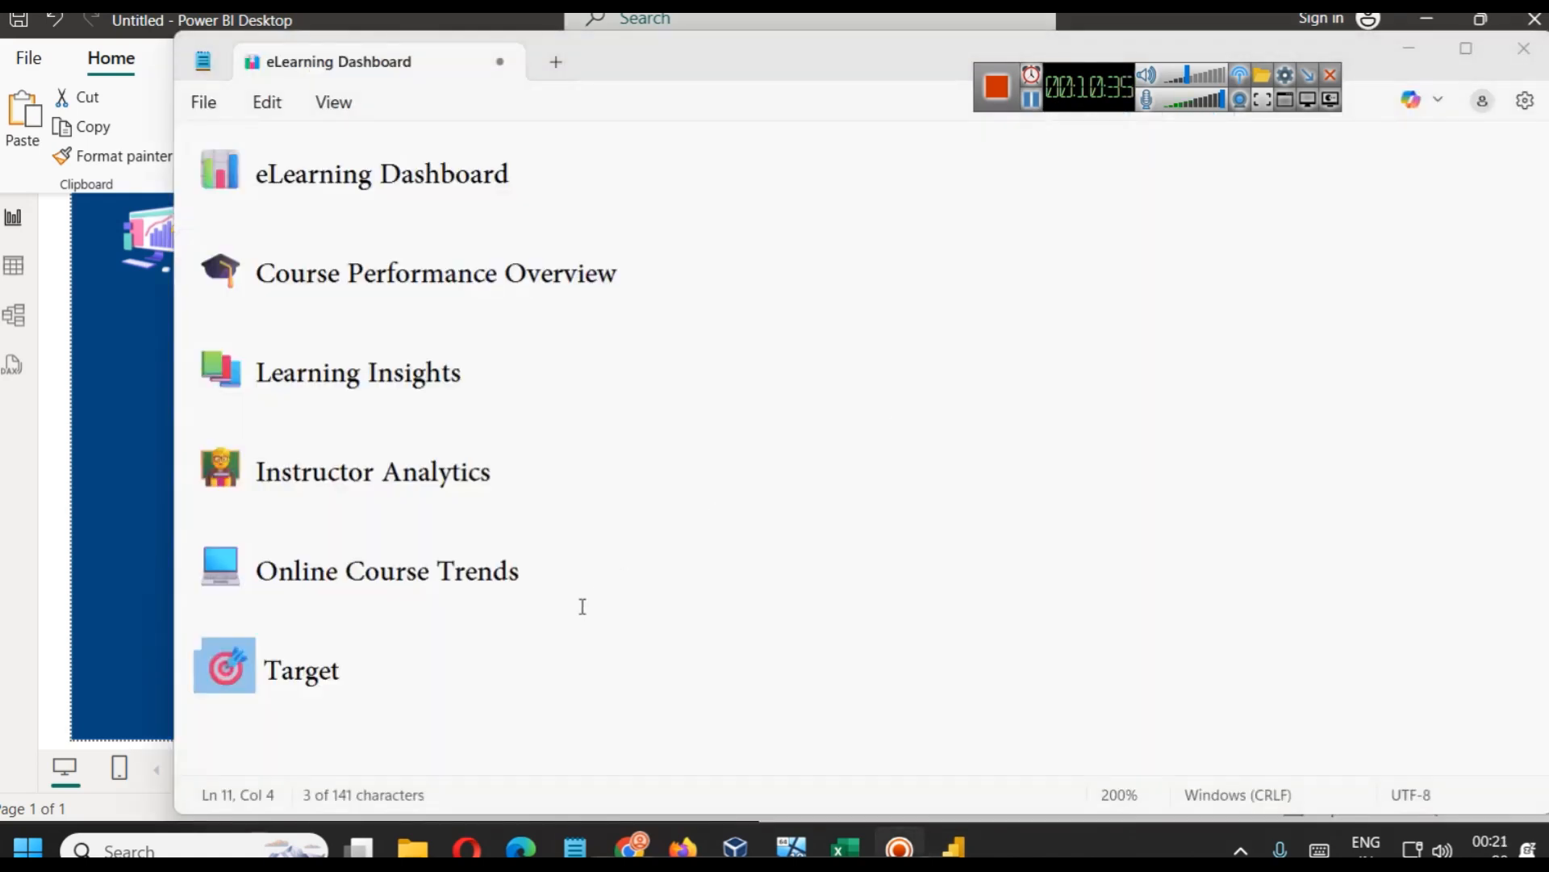
key(Left)
click(584, 657)
key(Return)
key(ctrl+v)
text(Rating)
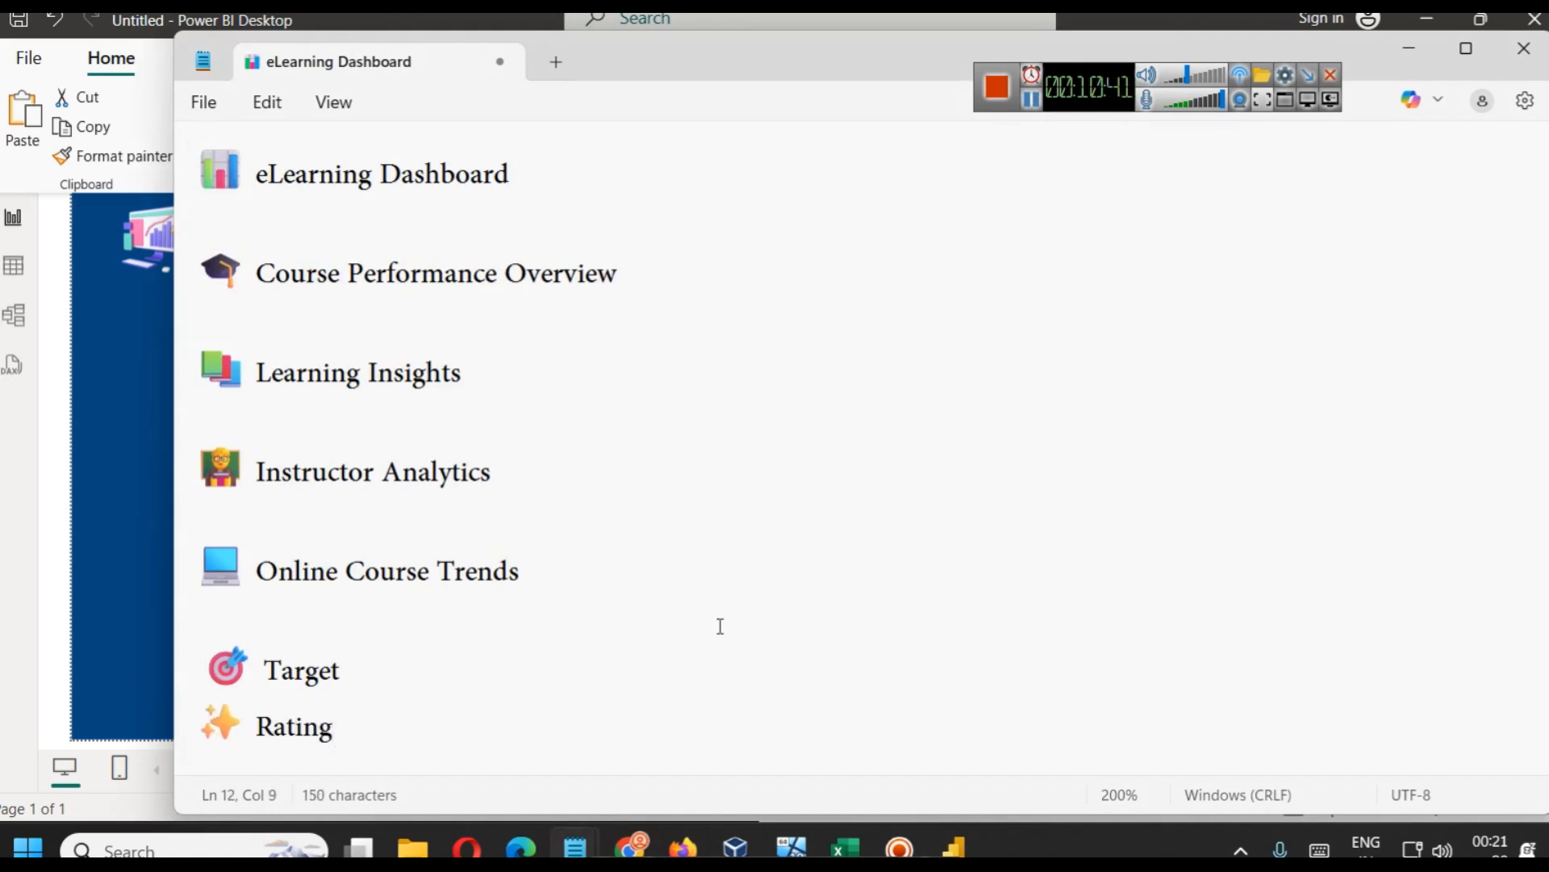
Remove the blank lines between the emoji entries in the eLearning Dashboard note
click(388, 238)
key(BackSpace)
click(284, 270)
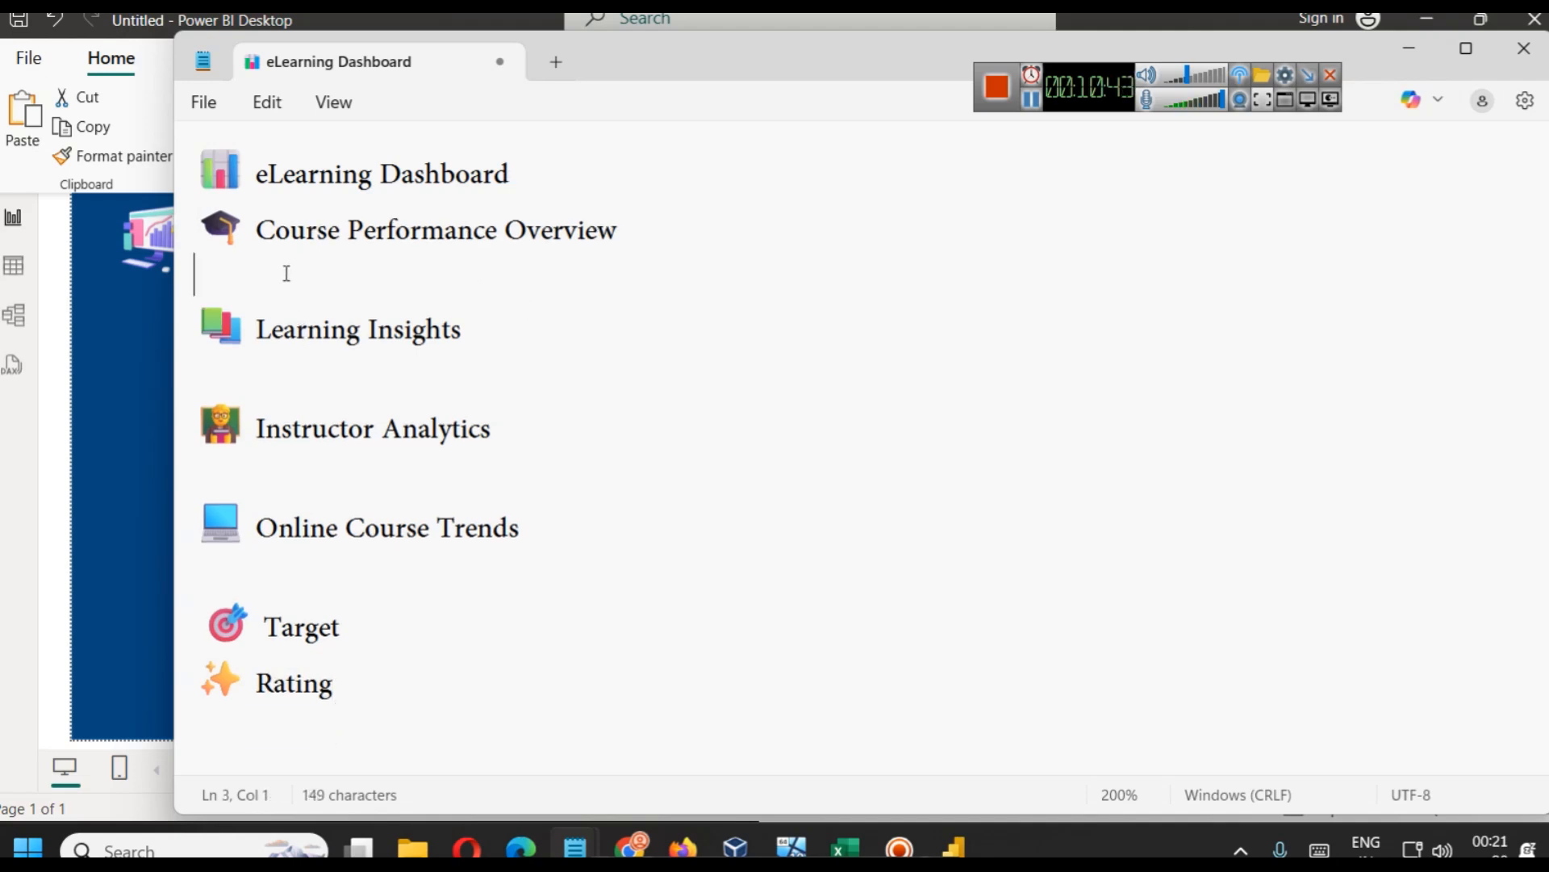
key(BackSpace)
click(308, 349)
key(BackSpace)
click(311, 388)
key(BackSpace)
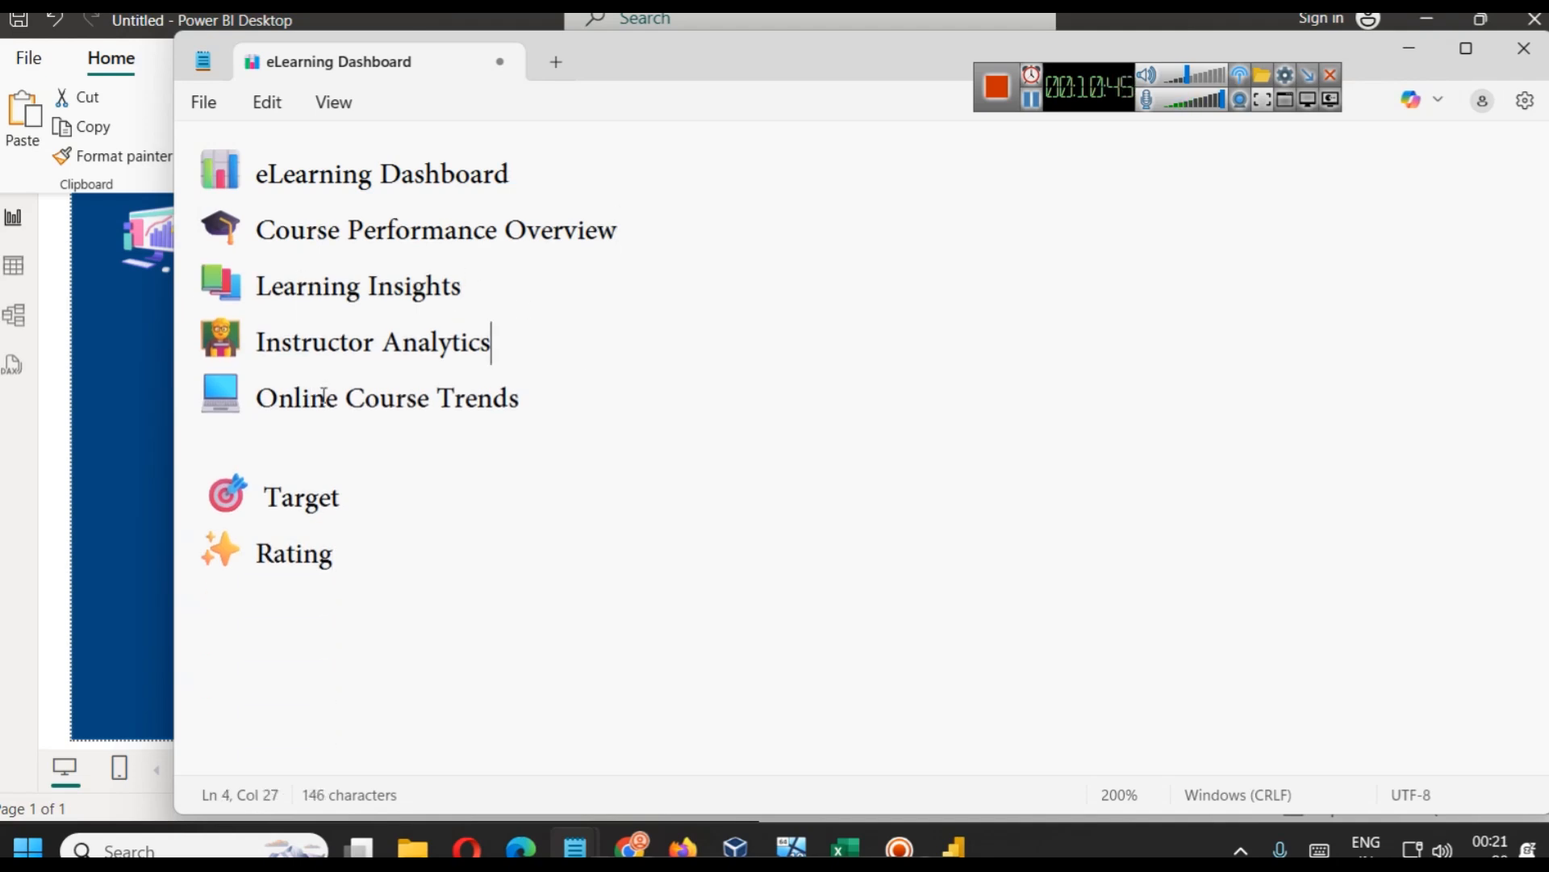
key(Down)
key(Down)
key(Delete)
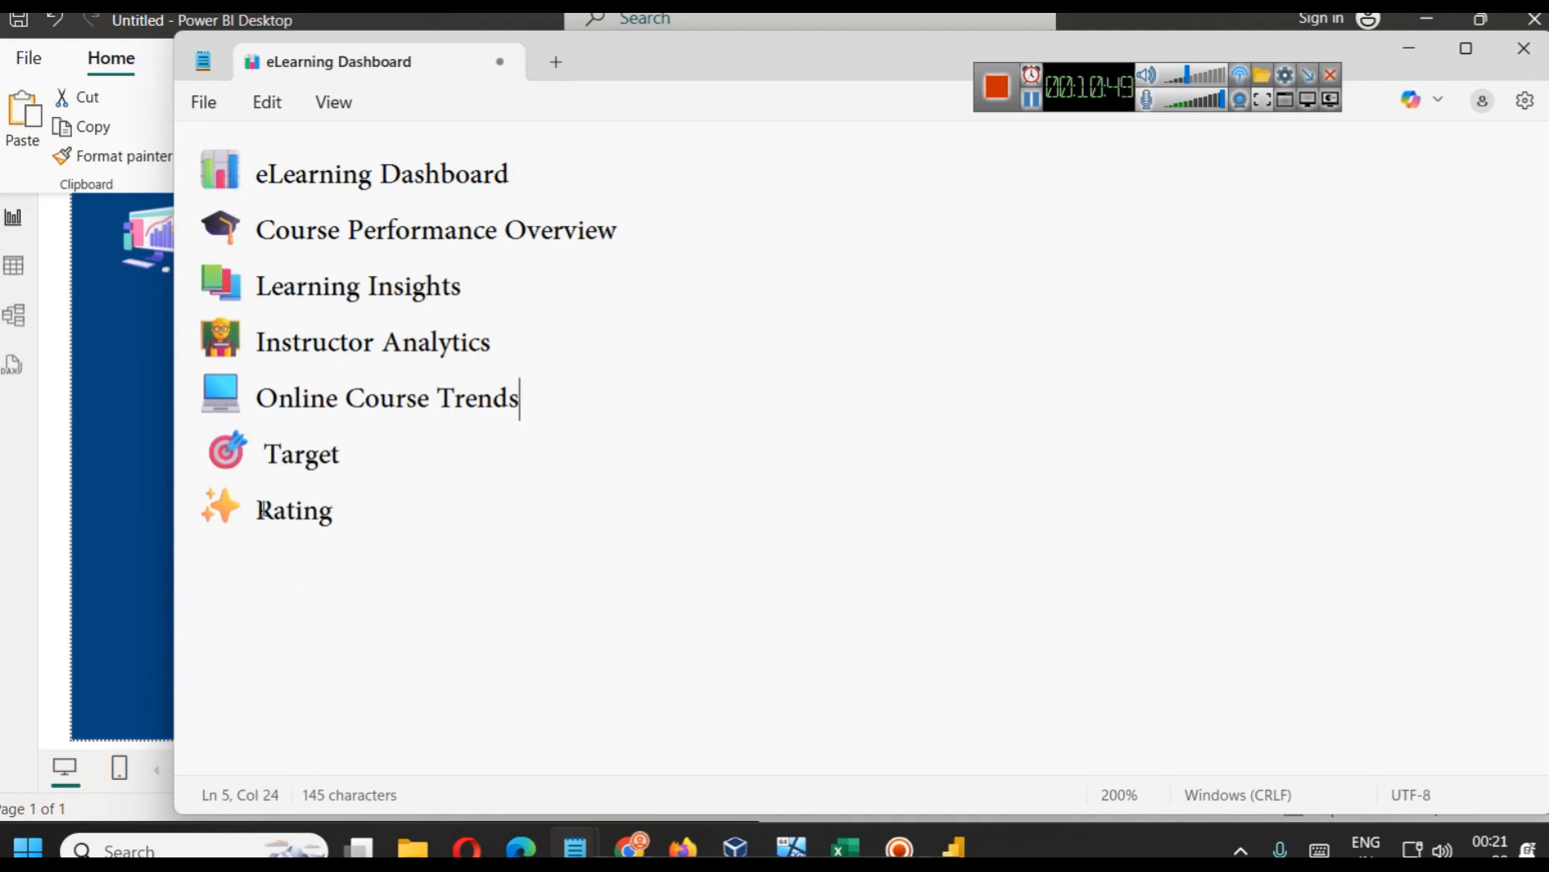
Copy the sparkles emoji from the note, return to Power BI and replace the target emoji in the Avg Rating title with it
double_click(219, 535)
key(ctrl+c)
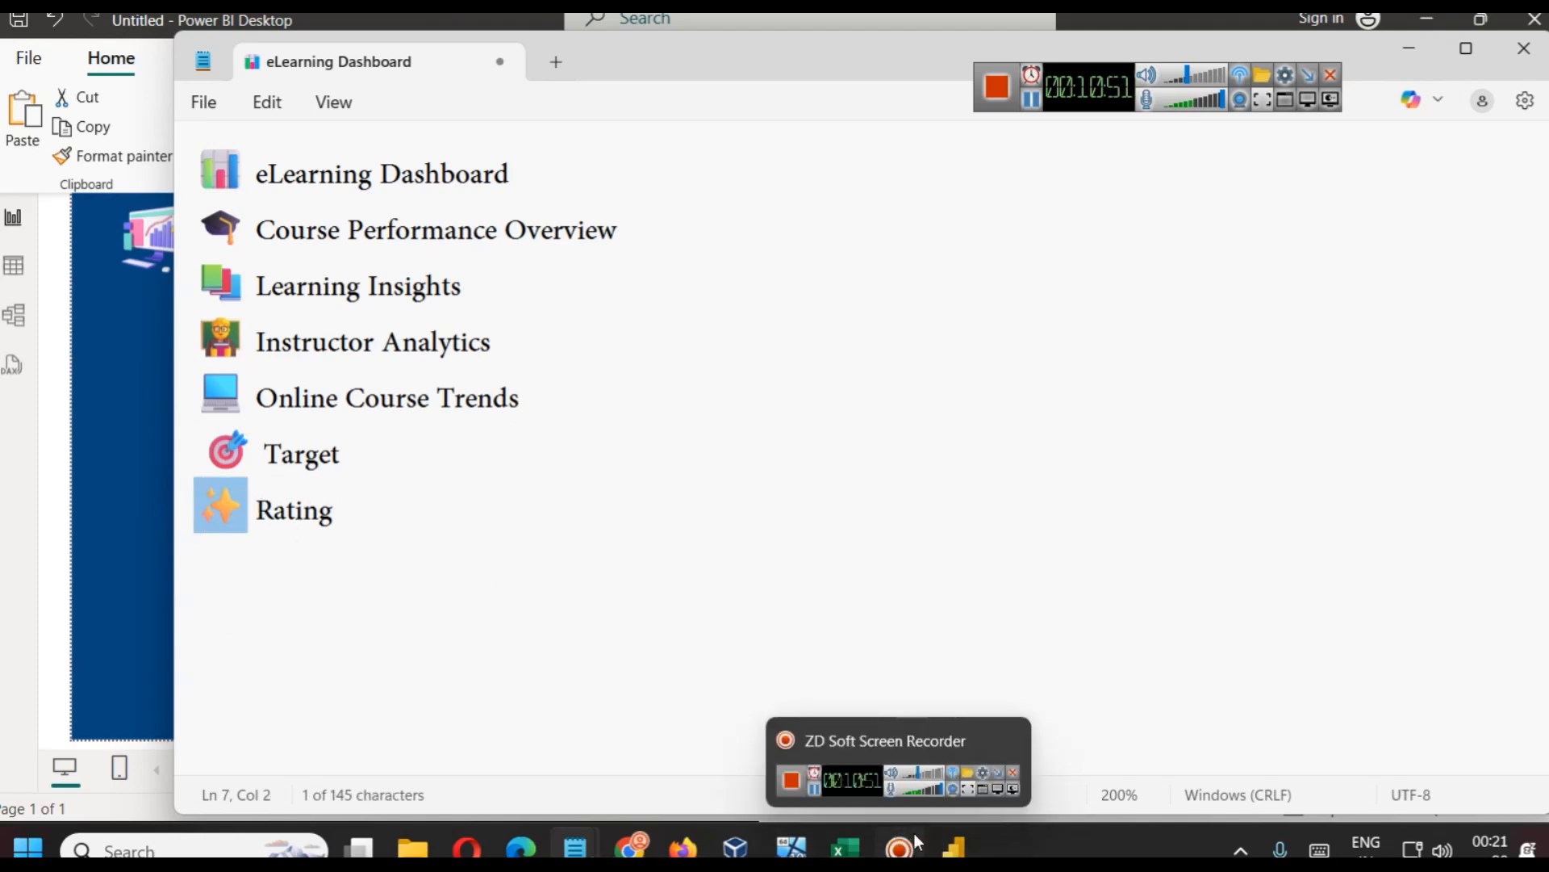
click(954, 847)
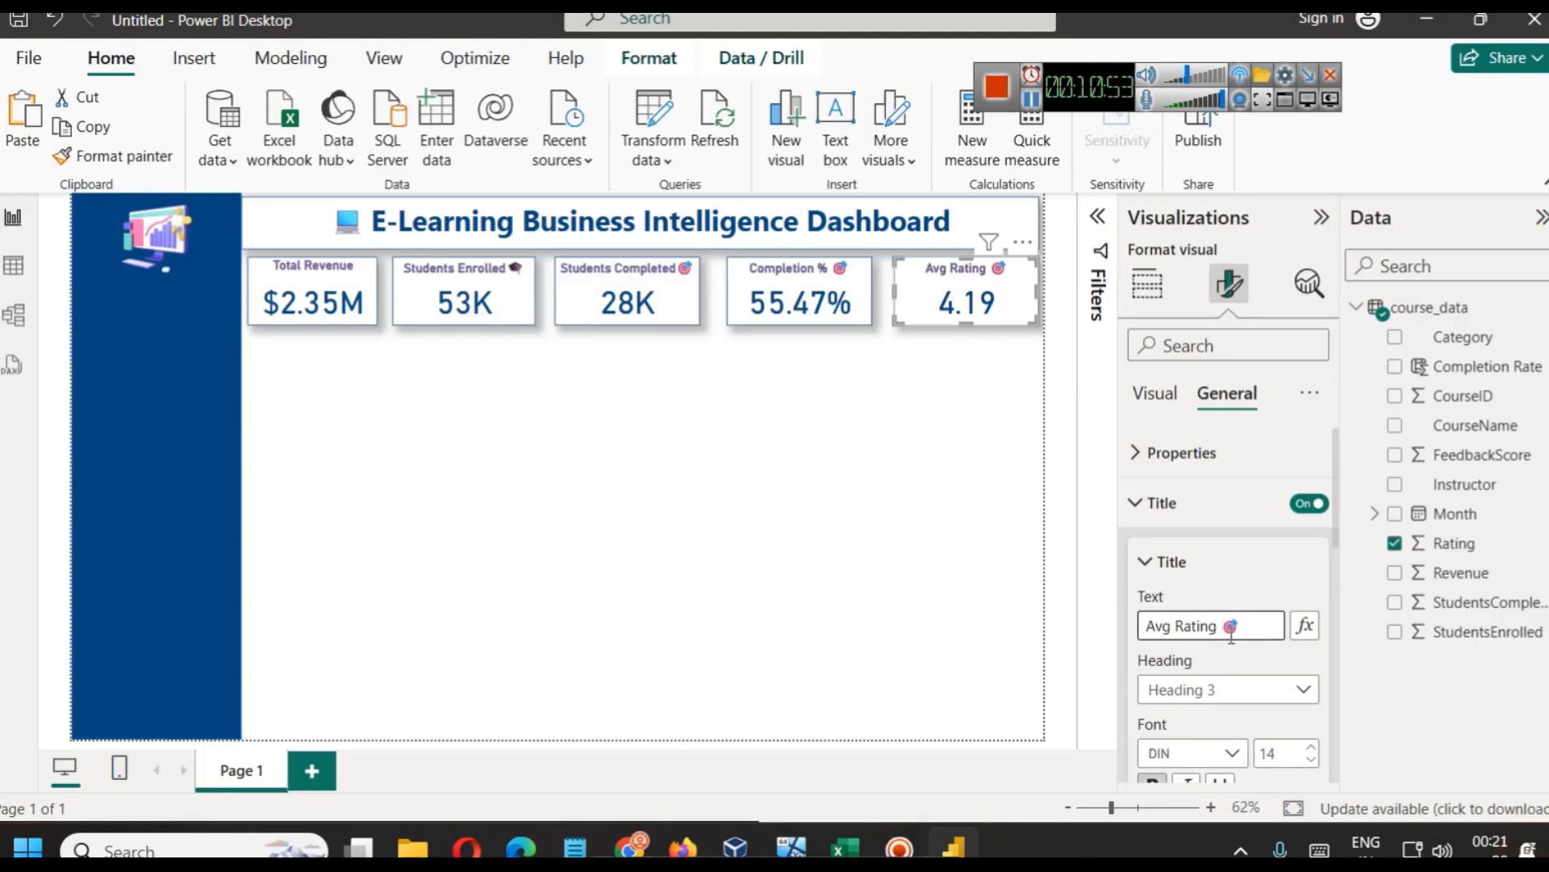
double_click(1239, 619)
key(ctrl+v)
click(925, 559)
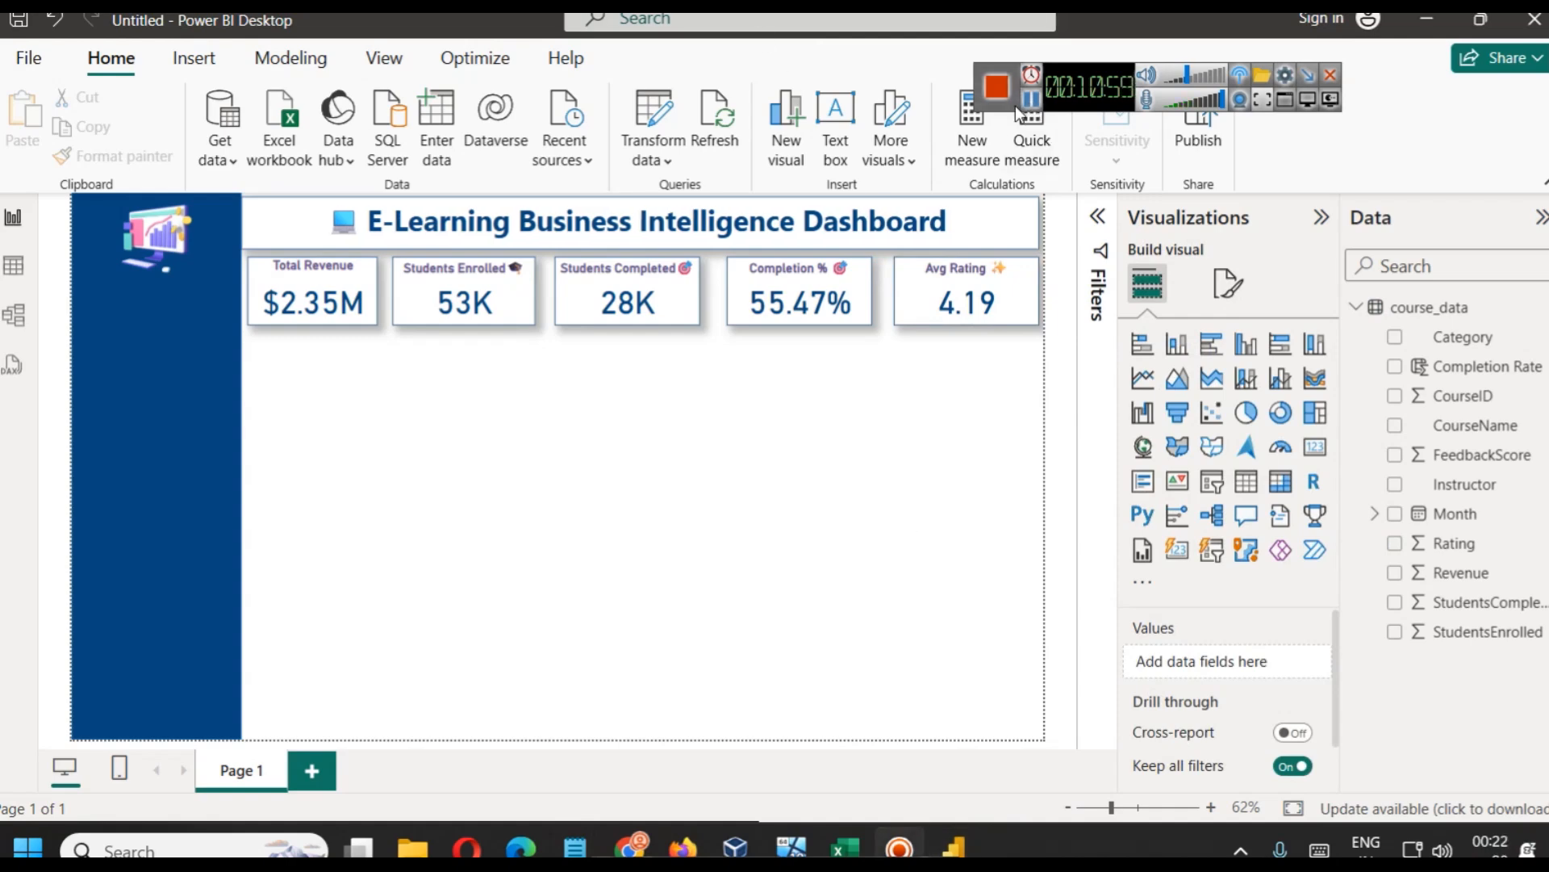
Examine the distinct values of the Category column in the course_data table
click(13, 265)
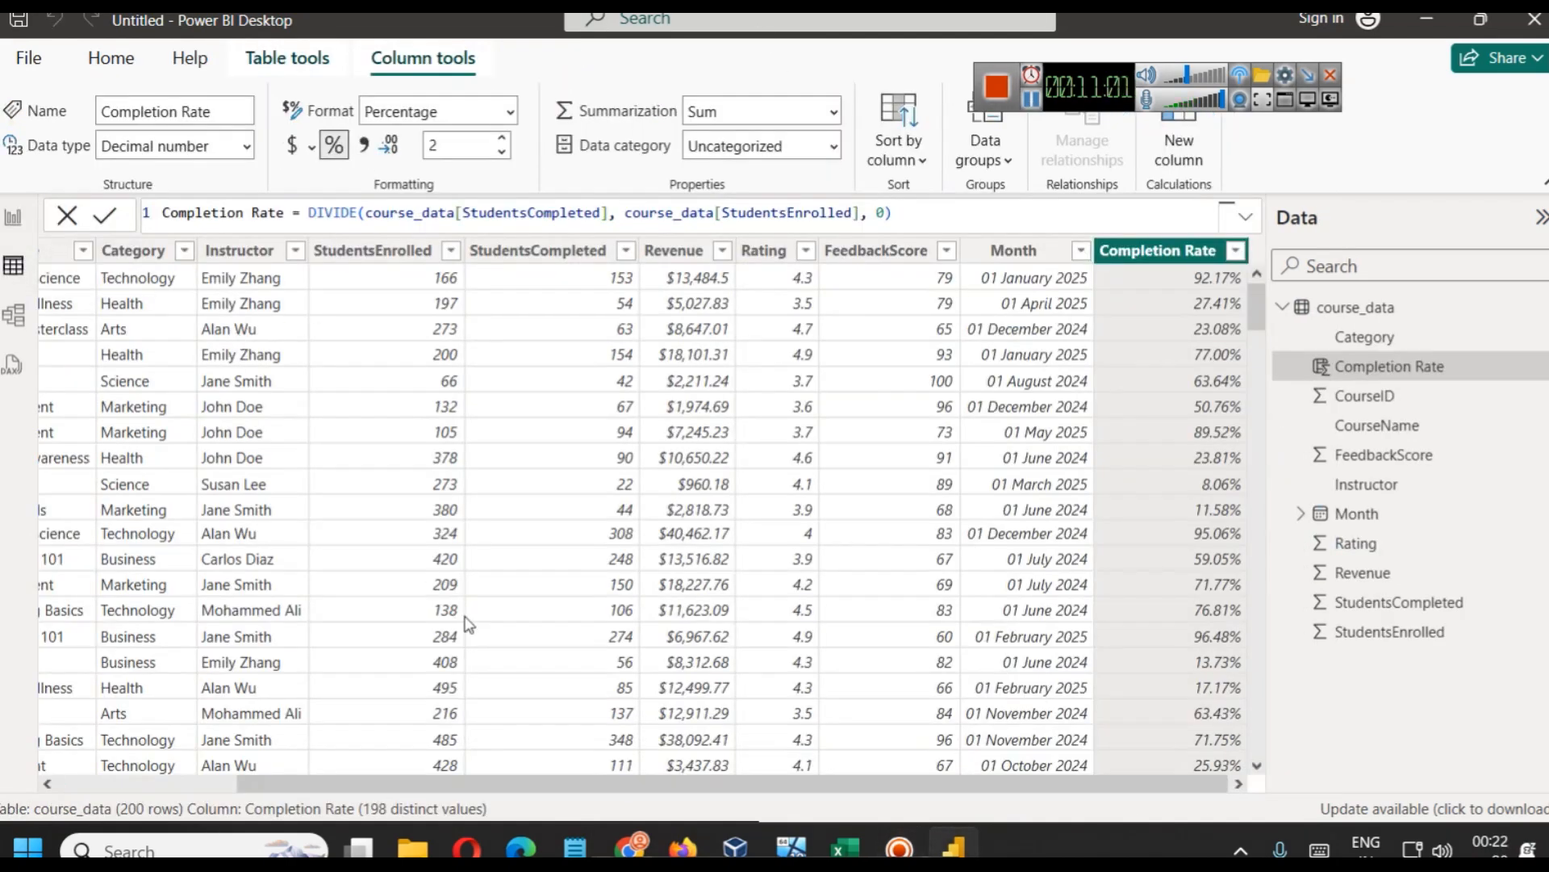
drag(599, 789, 418, 789)
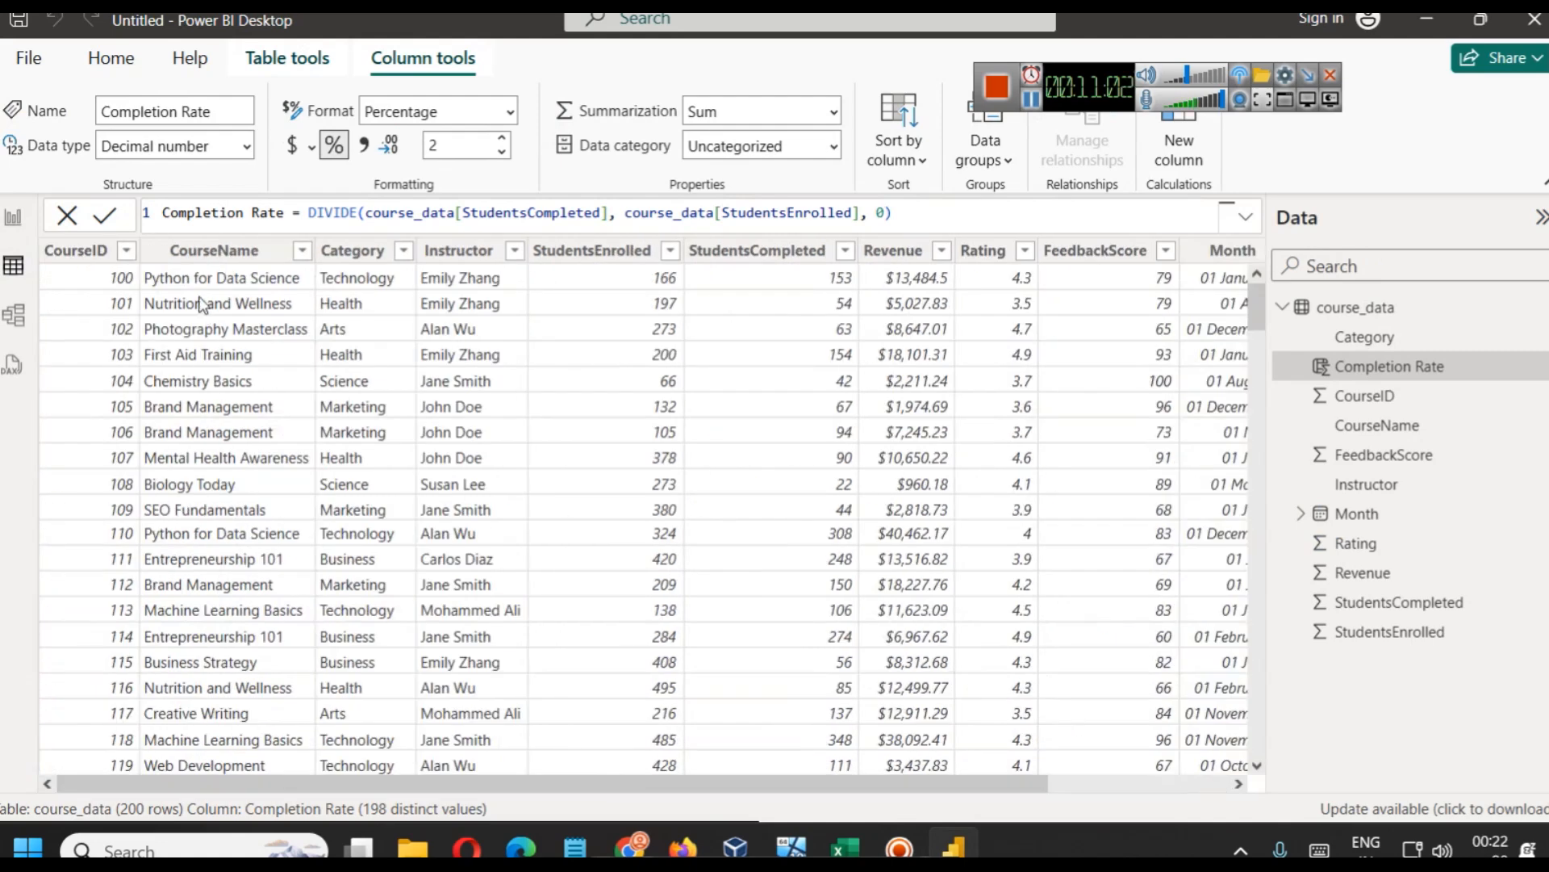
click(343, 257)
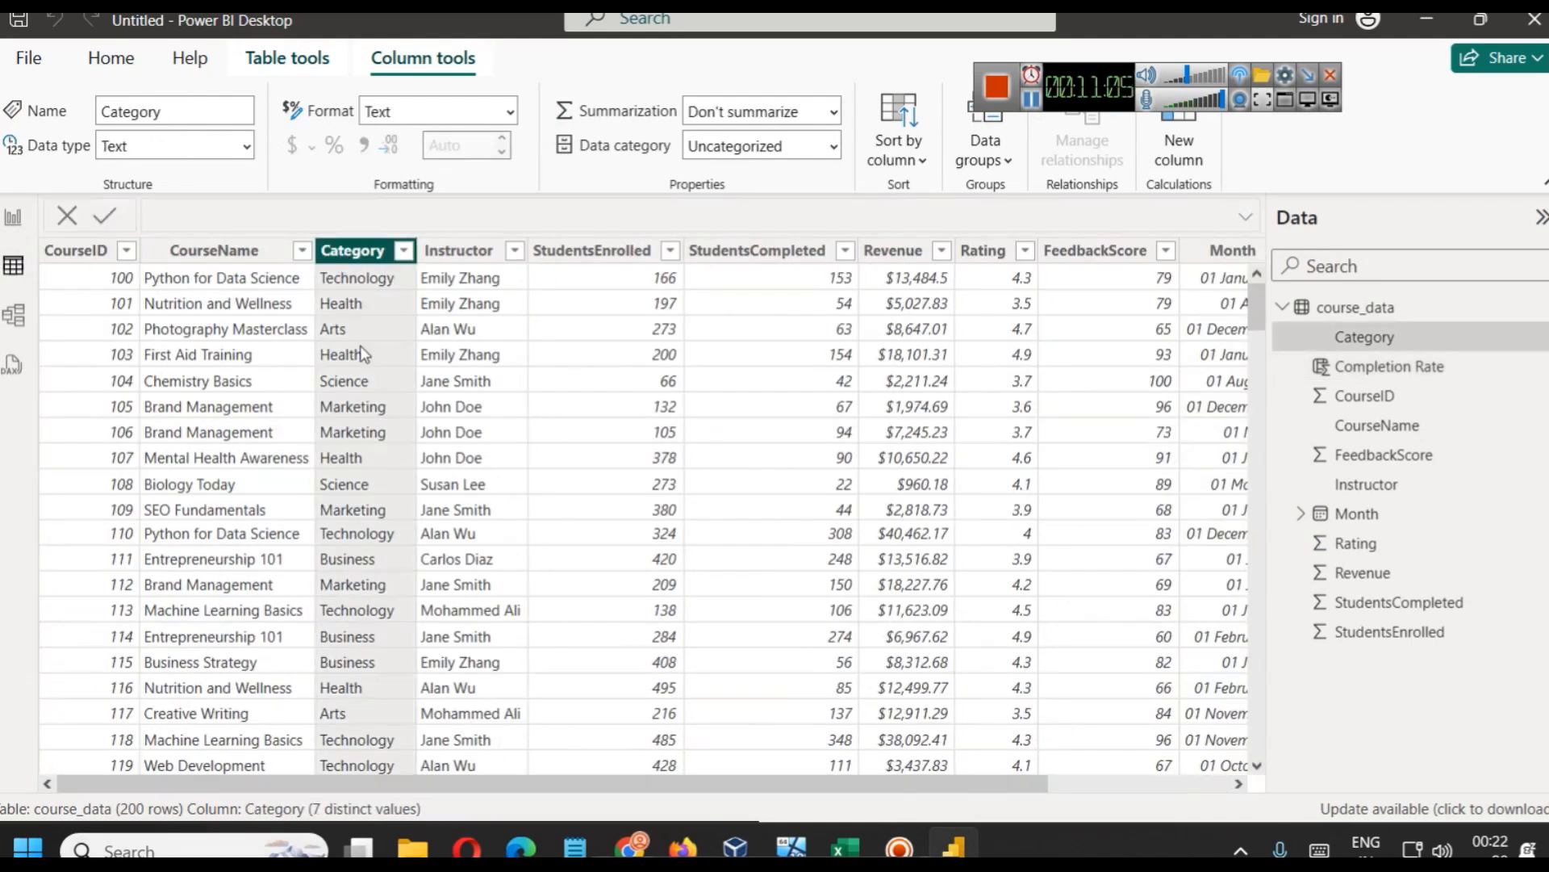
click(405, 251)
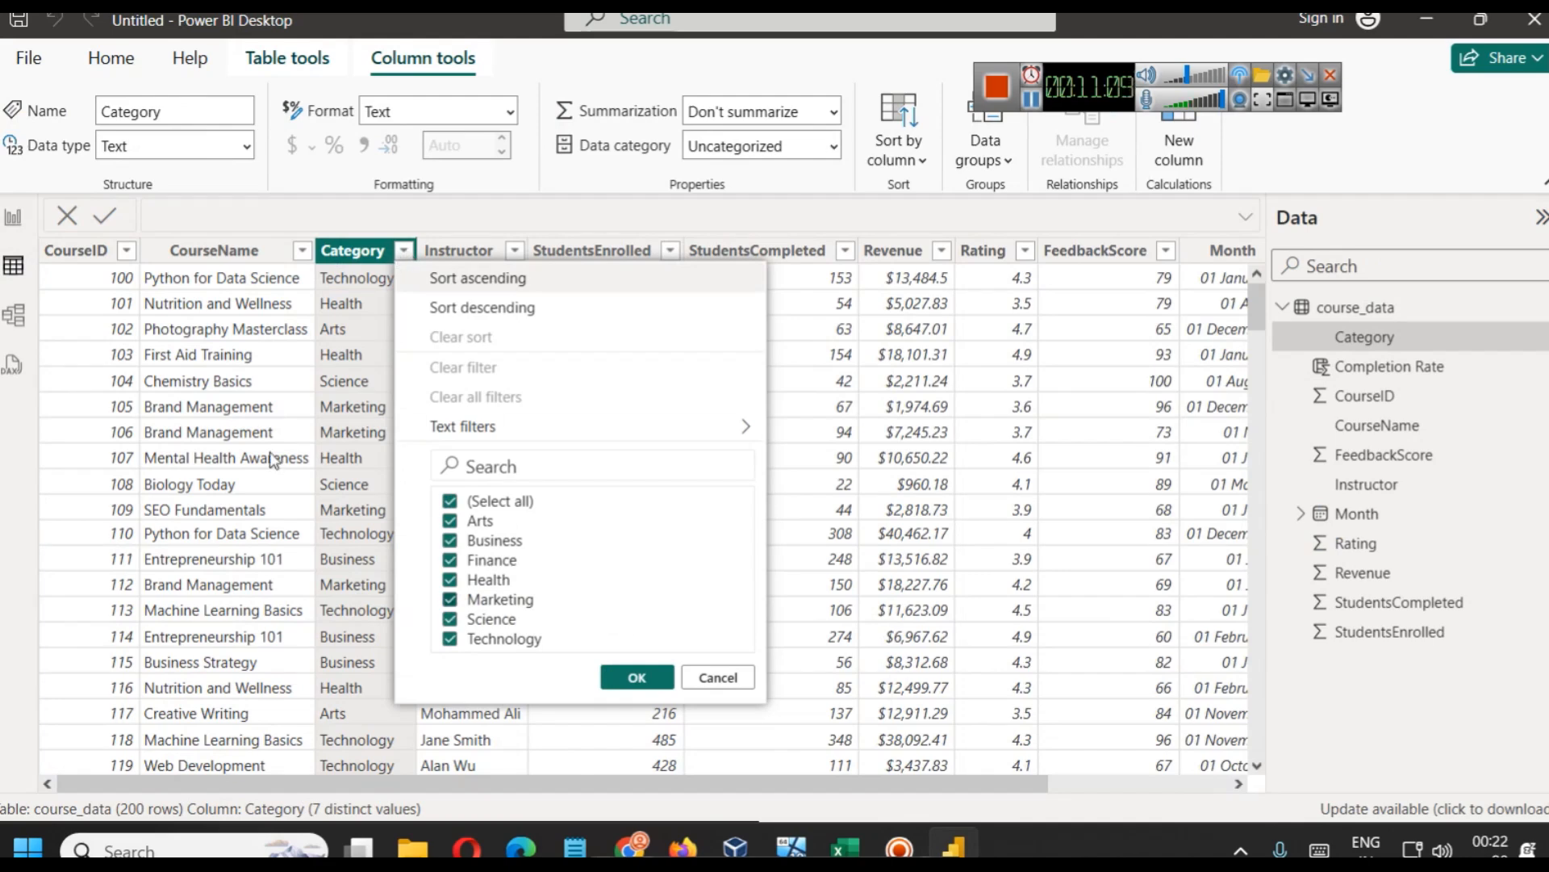
Return to the report page and insert a stacked column chart below the first two cards, widening it
click(12, 219)
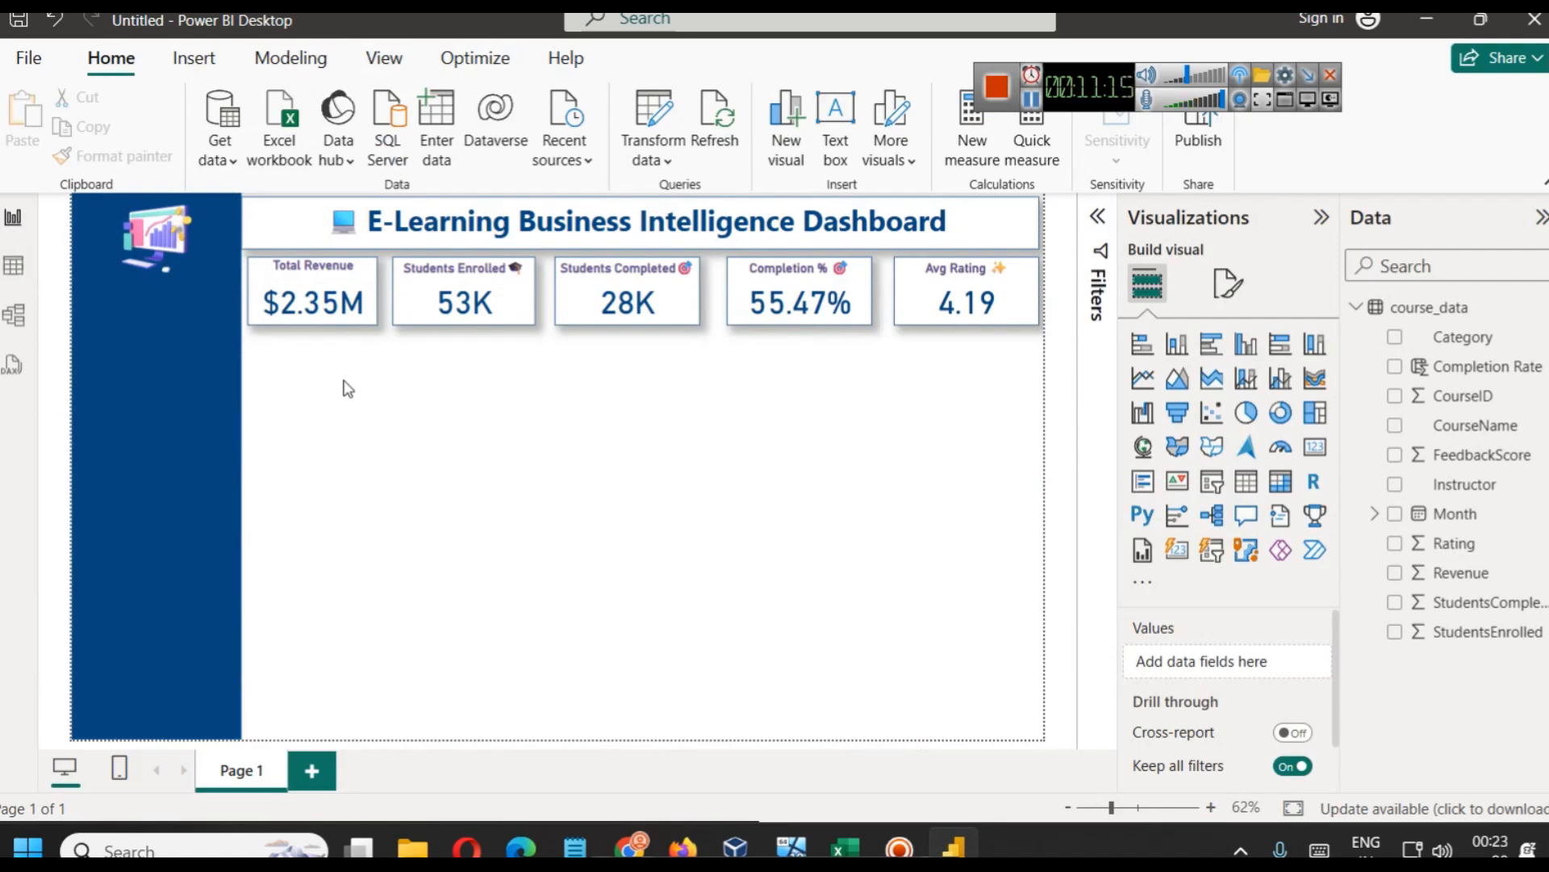
click(1175, 349)
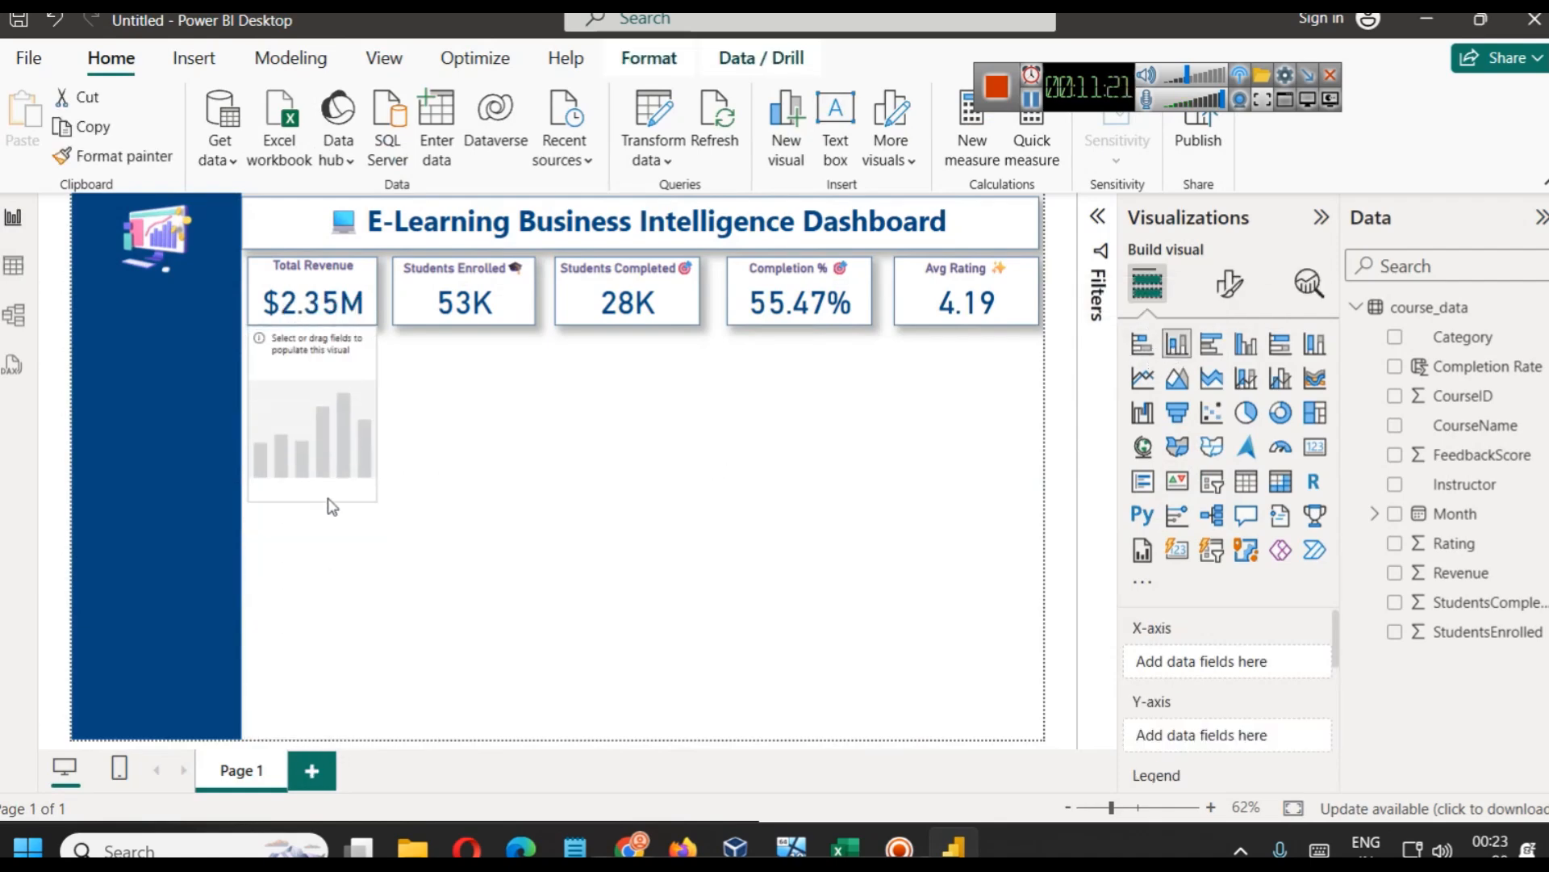
drag(350, 421, 496, 423)
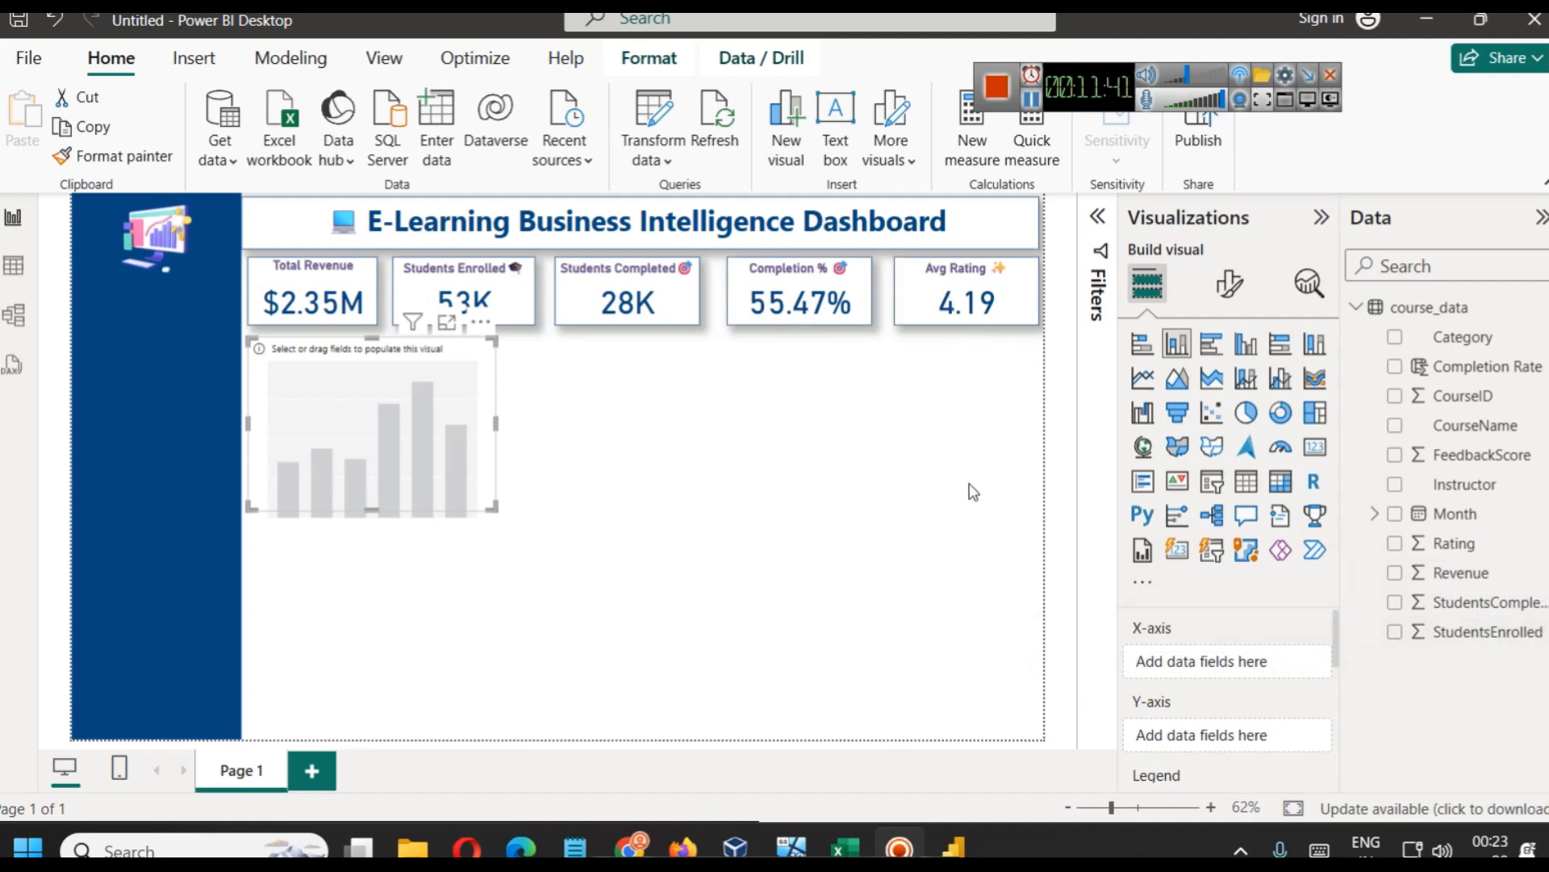
Rename the report page from Page 1 to "EDA Dashboard"
right_click(246, 776)
click(287, 759)
text(E)
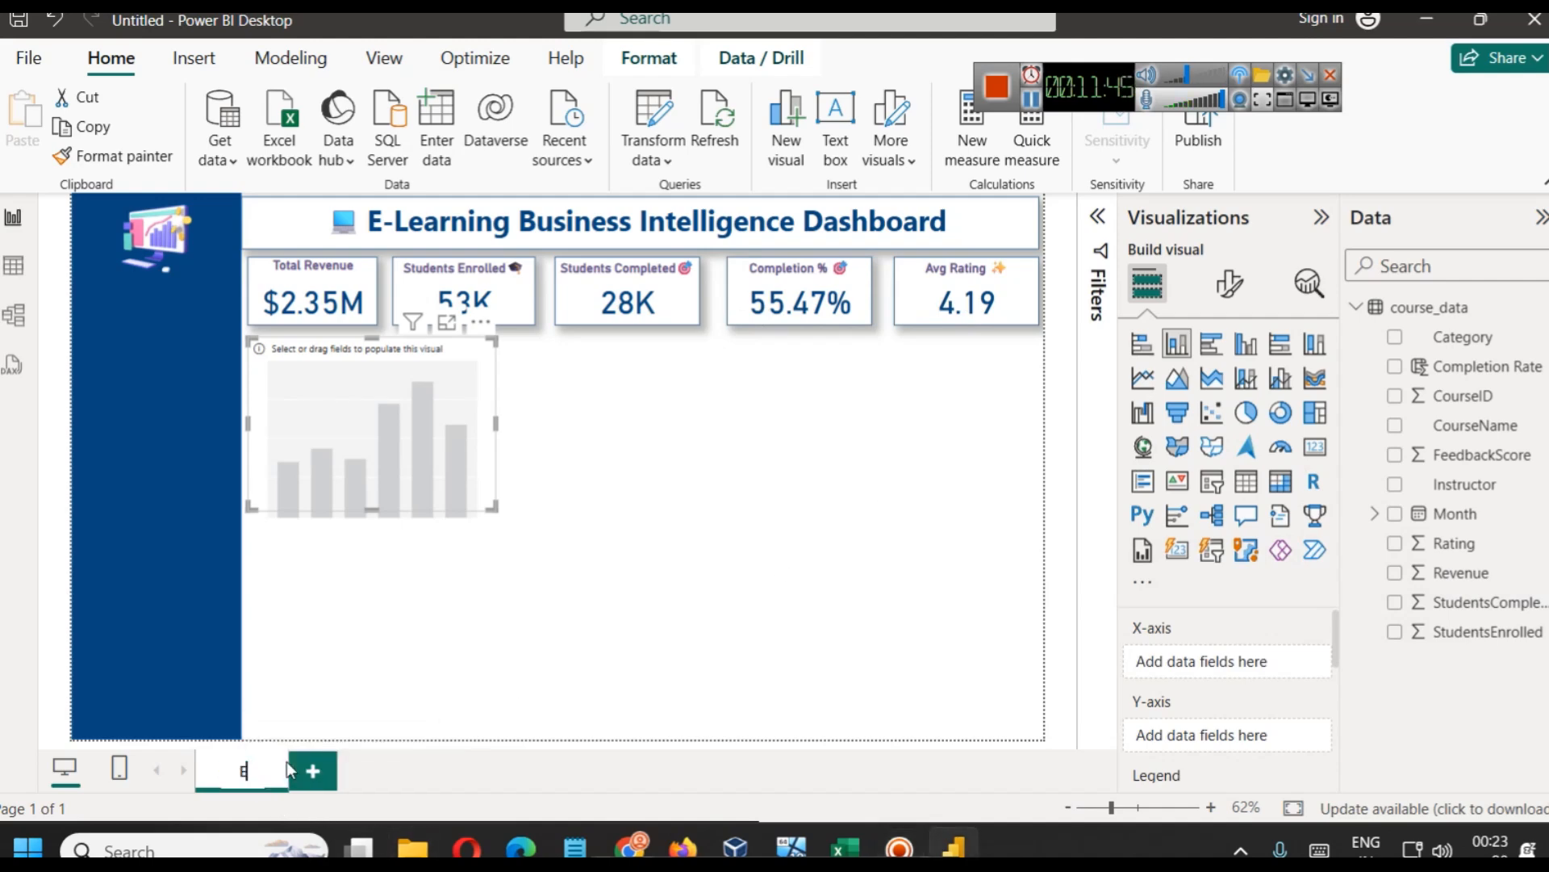
text(DA Dashboard)
key(Return)
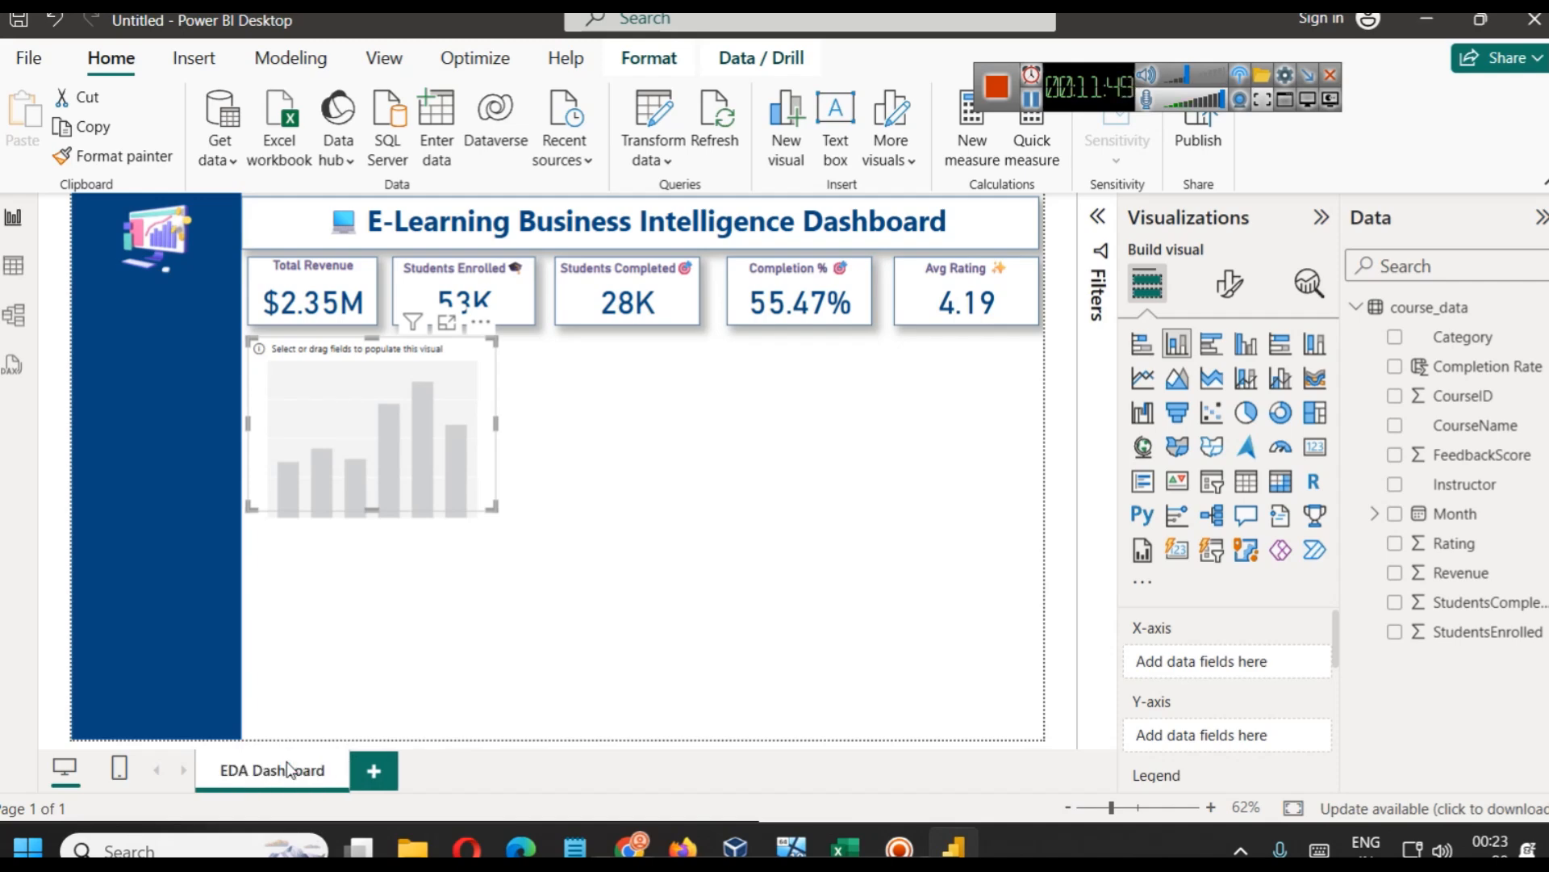
Assign Category to the column chart's X-axis and Revenue to its Y-axis
click(840, 583)
click(395, 495)
drag(1463, 336, 1219, 663)
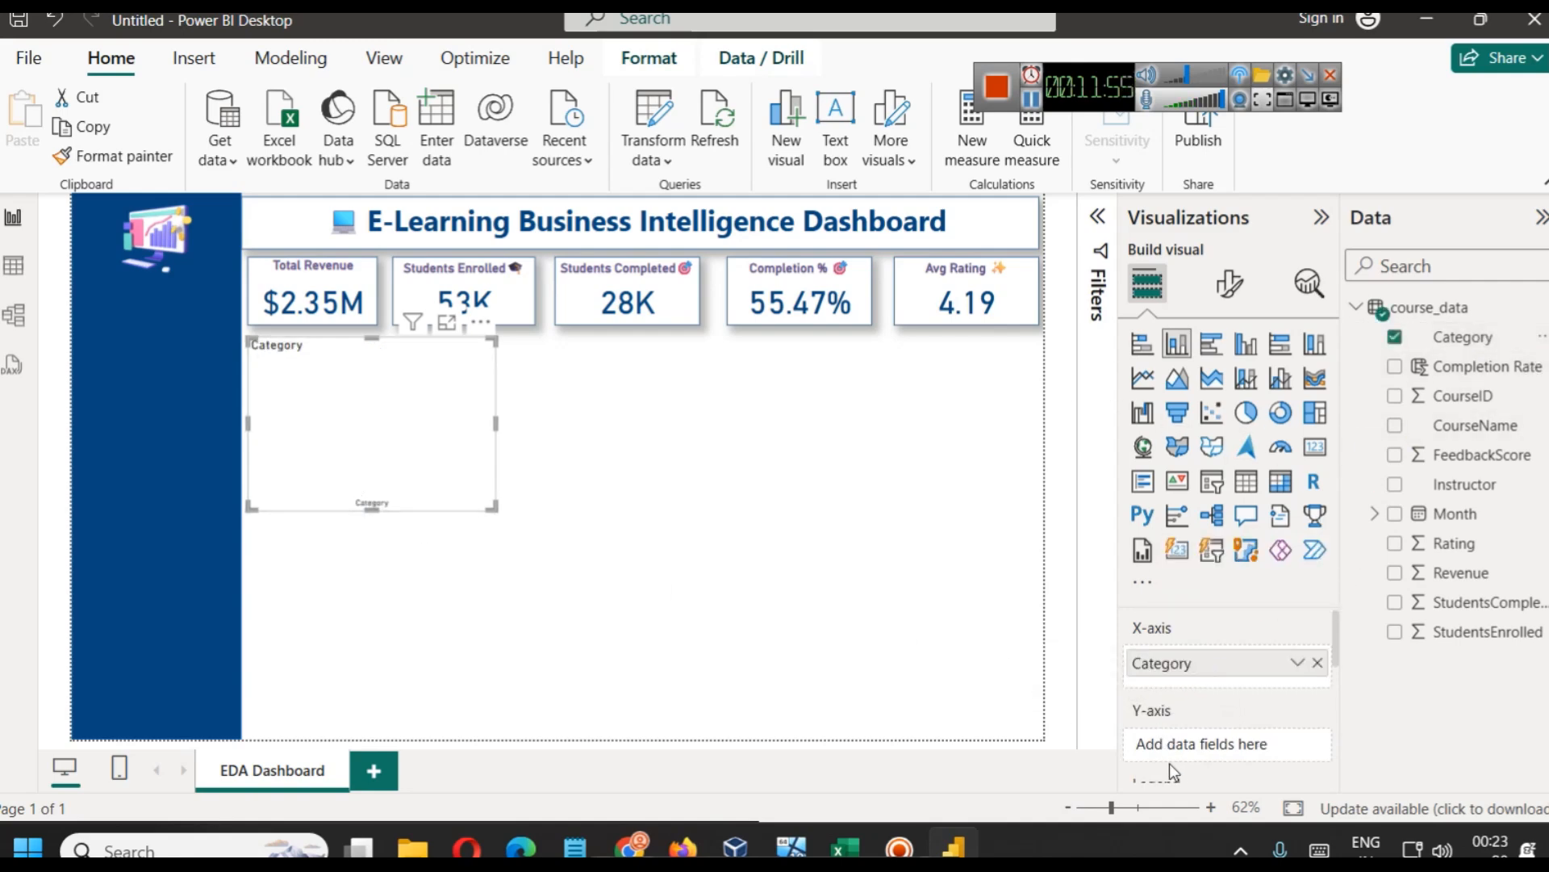
drag(1448, 575, 1247, 749)
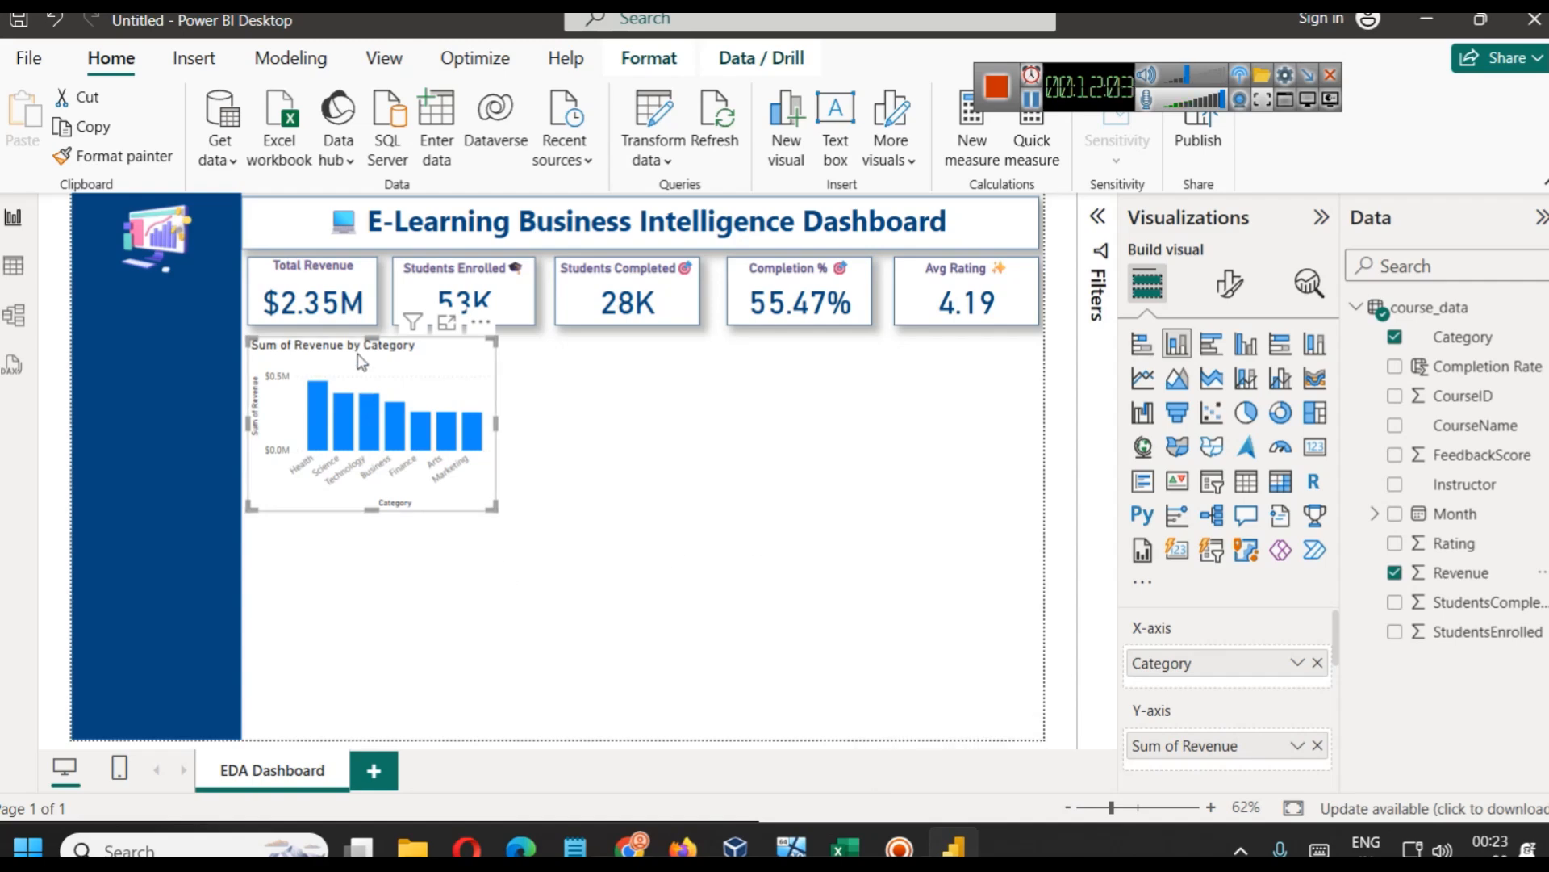
Set the chart's column colour to conditional formatting with the Gradient style based on the sum of Revenue
click(1229, 283)
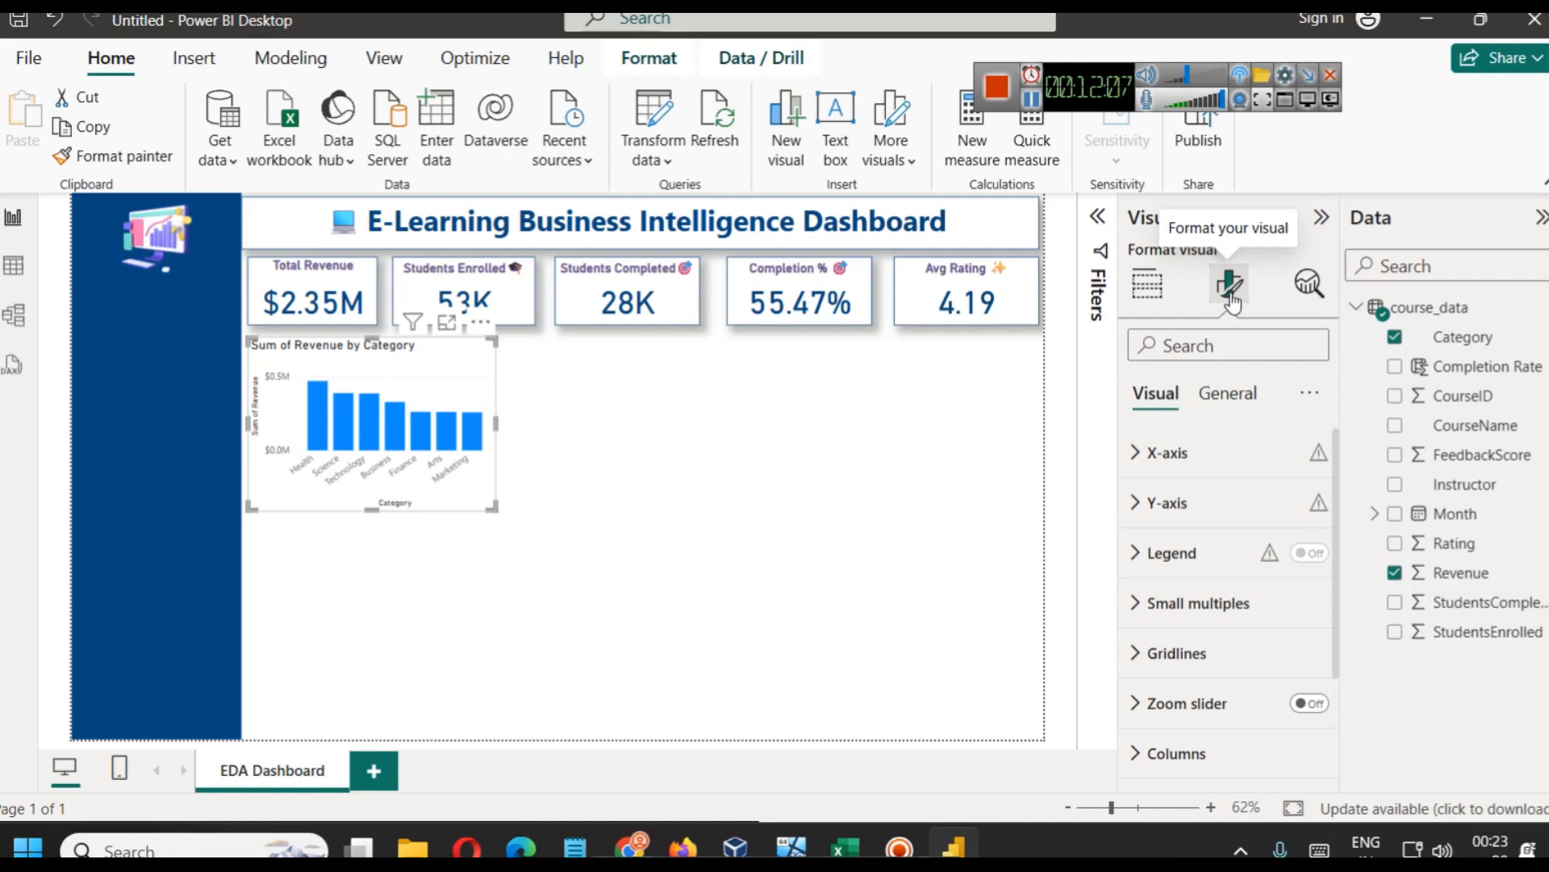
scroll(1215, 562, down, 4)
click(1203, 609)
scroll(1235, 606, down, 3)
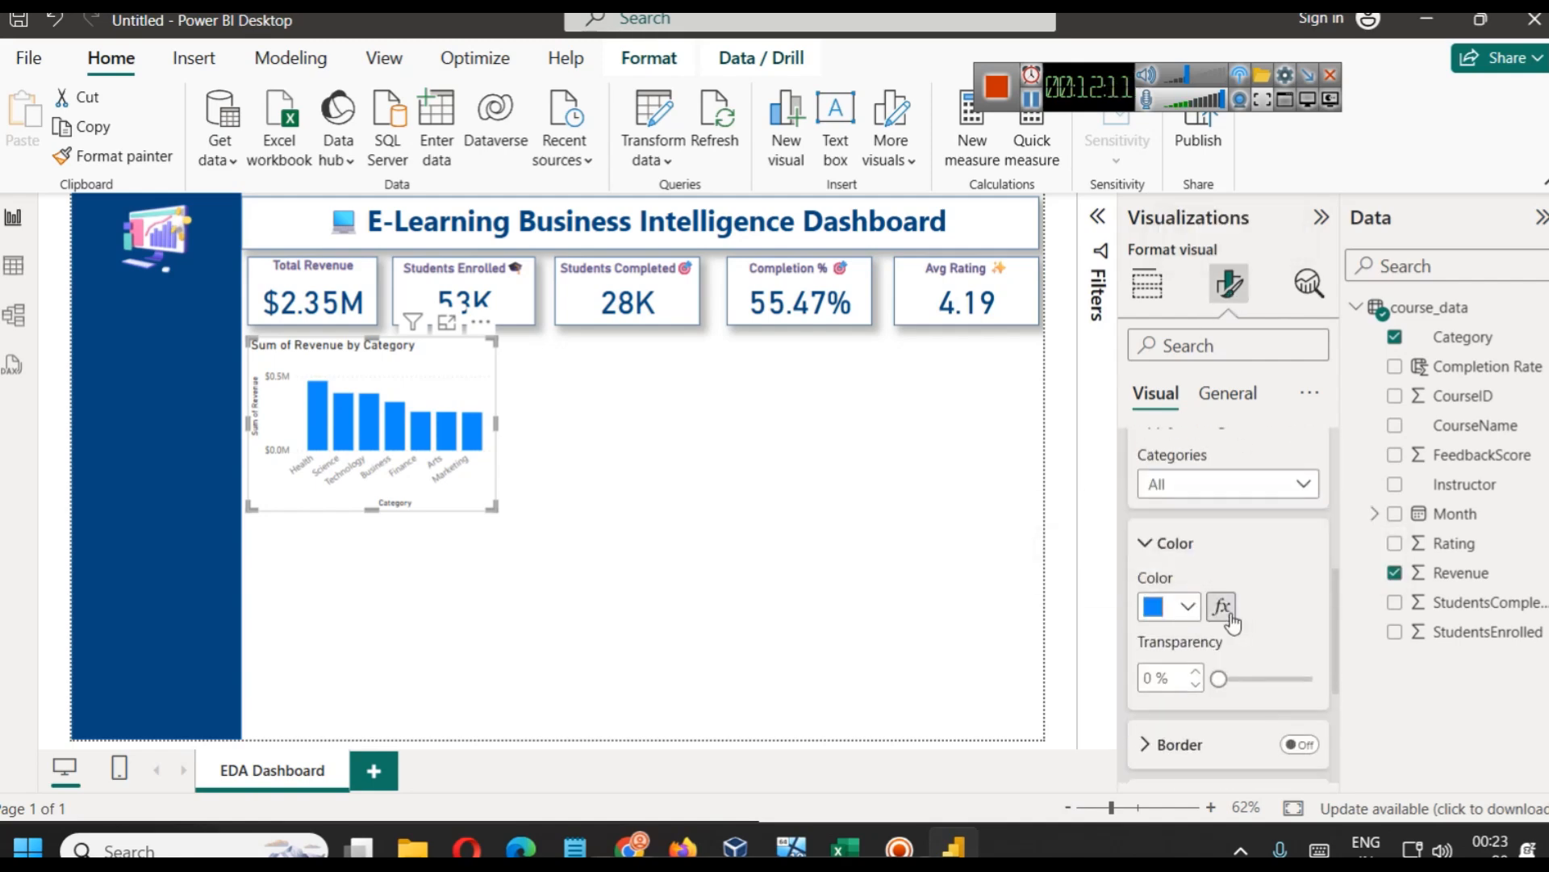
click(1222, 607)
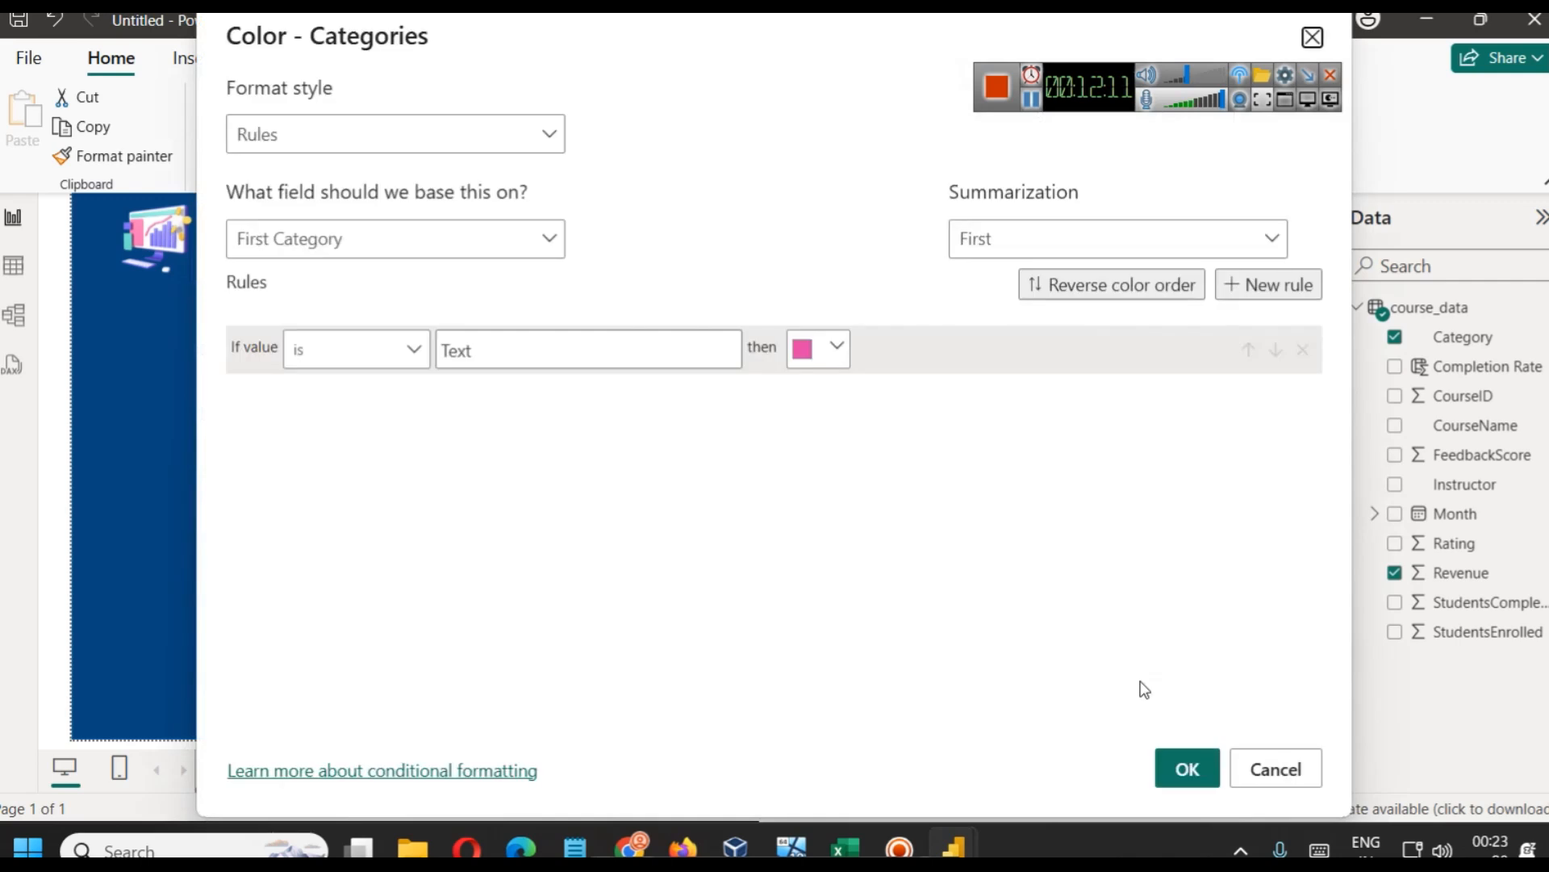
click(388, 139)
click(391, 171)
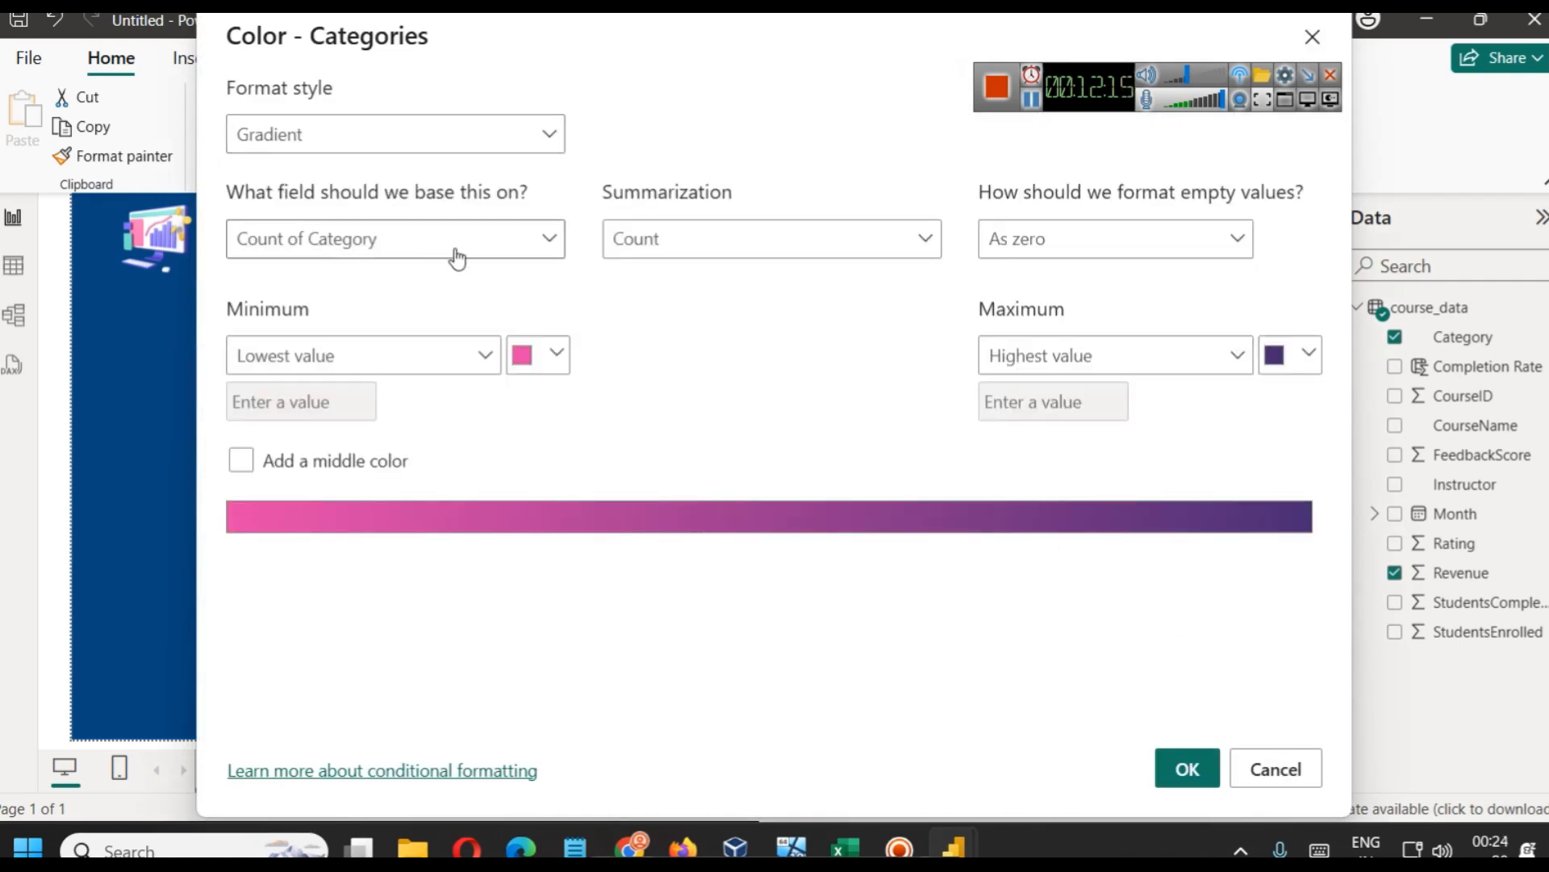
click(387, 246)
click(267, 331)
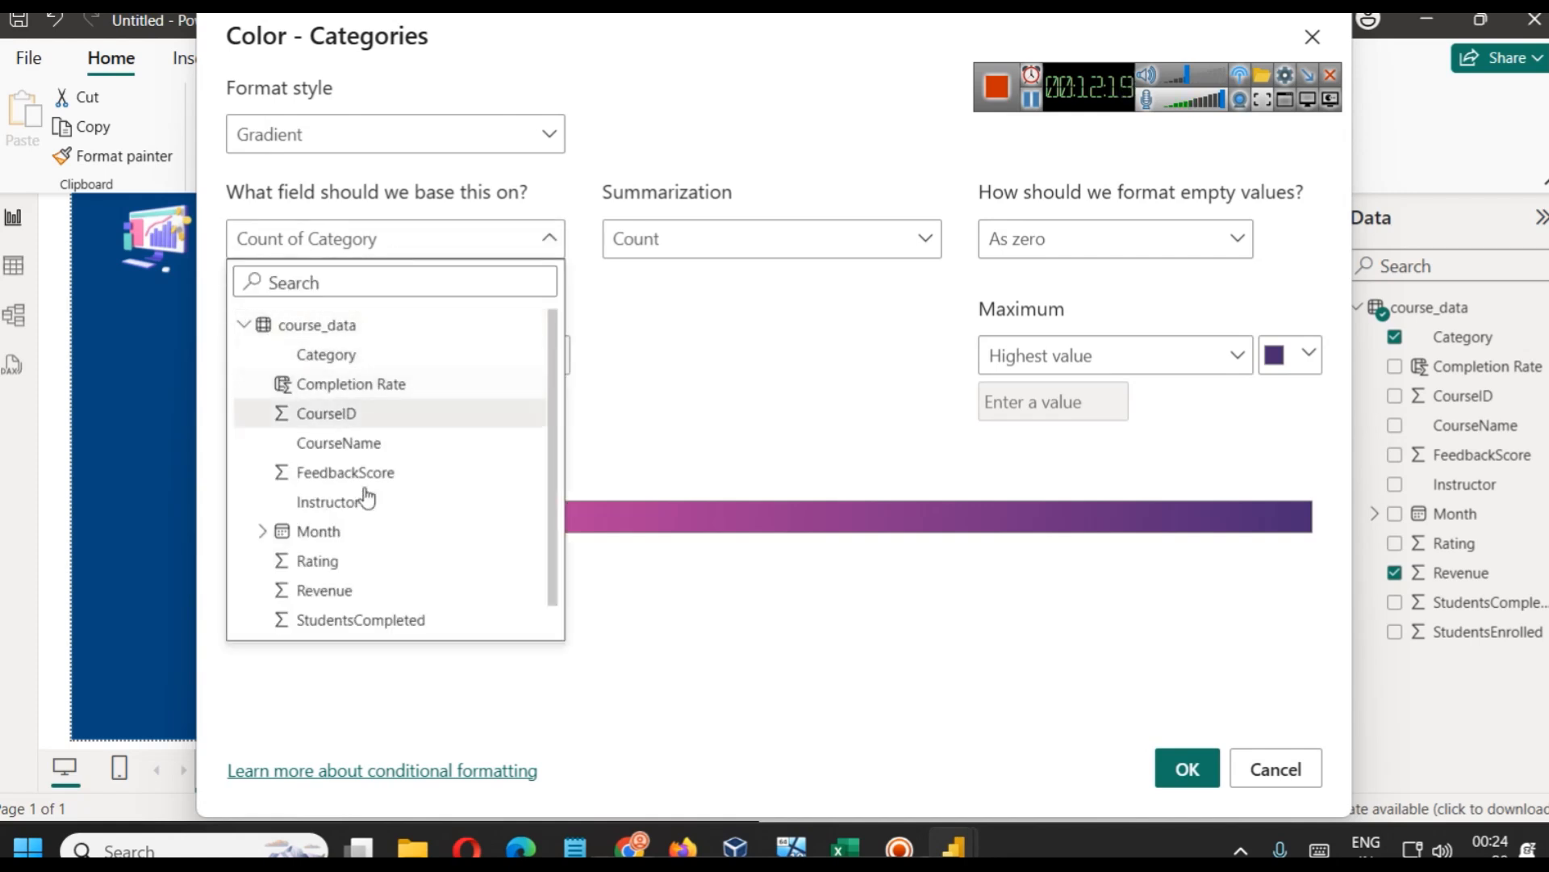
scroll(364, 508, down, 1)
click(341, 559)
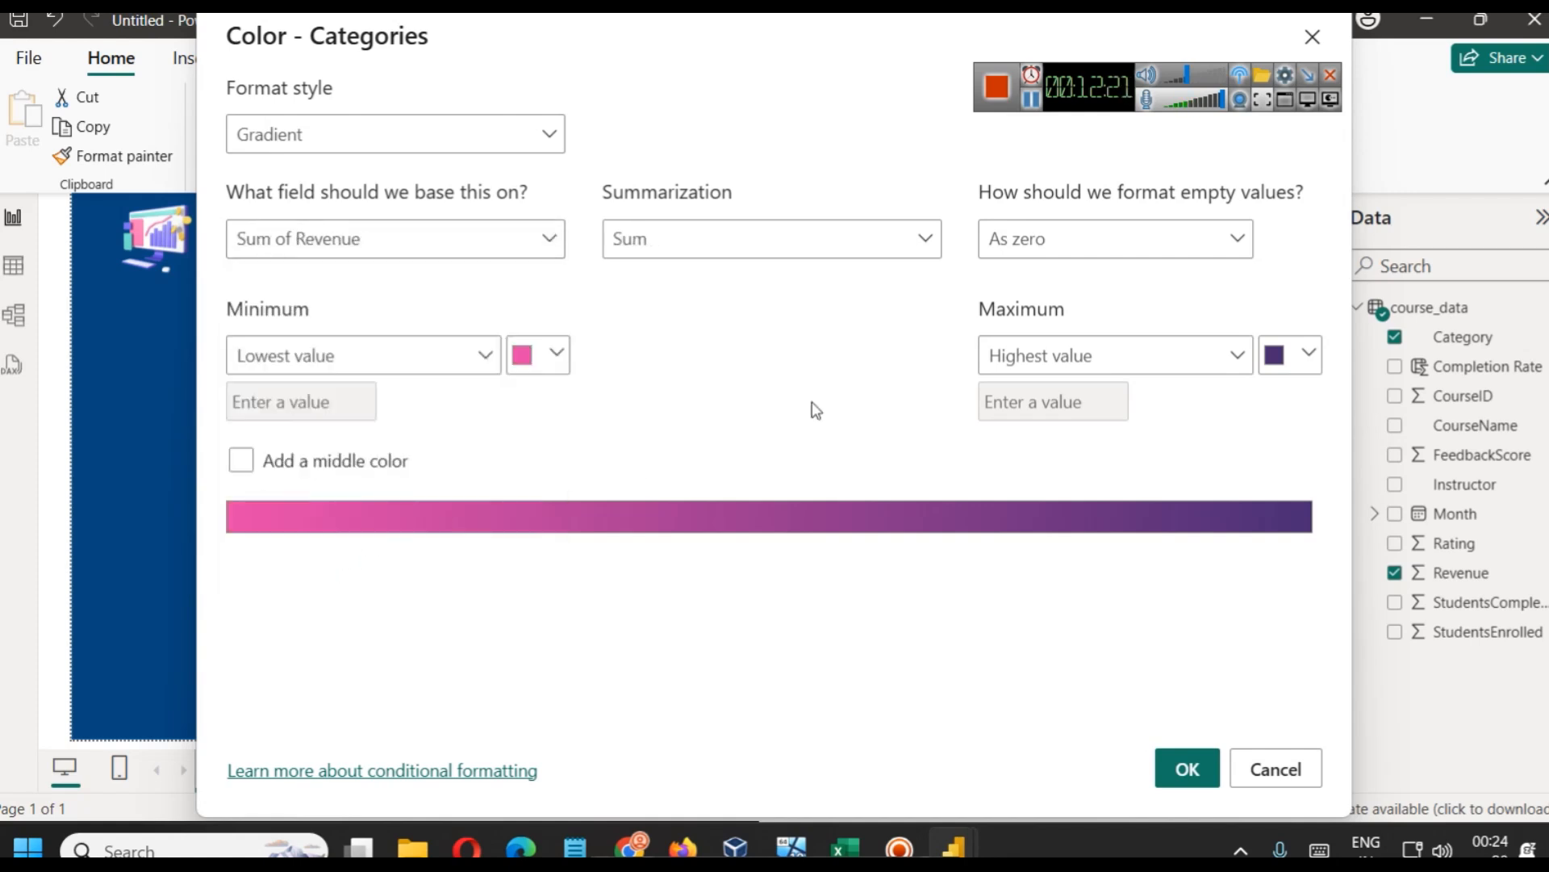
Set the gradient's lowest-value colour to light blue and highest-value colour to dark blue, and apply the conditional formatting
click(538, 355)
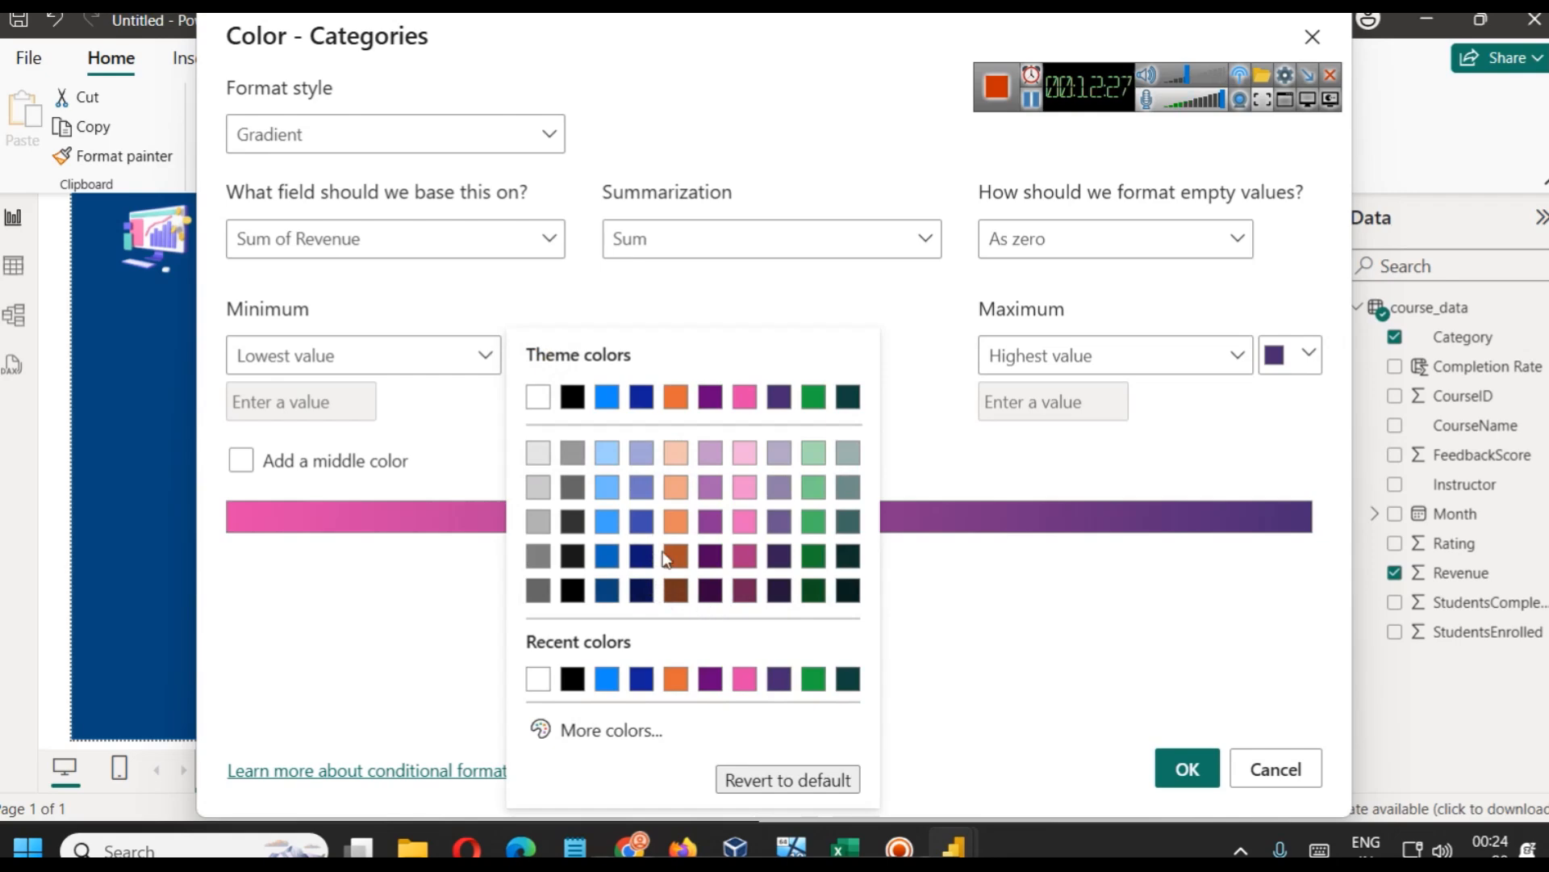
click(607, 455)
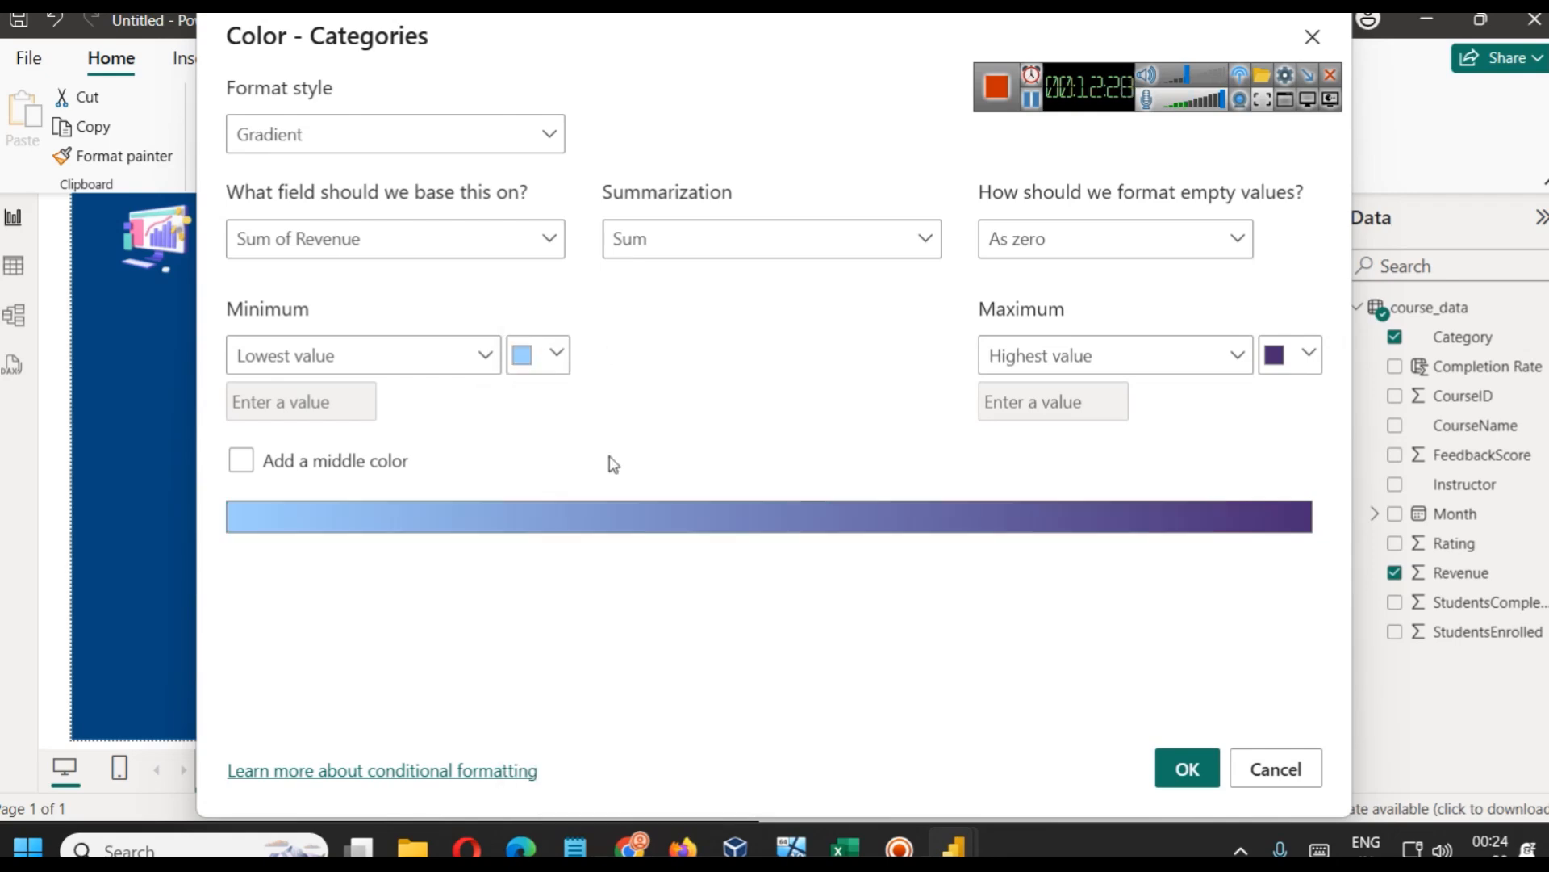
click(1279, 362)
click(1041, 595)
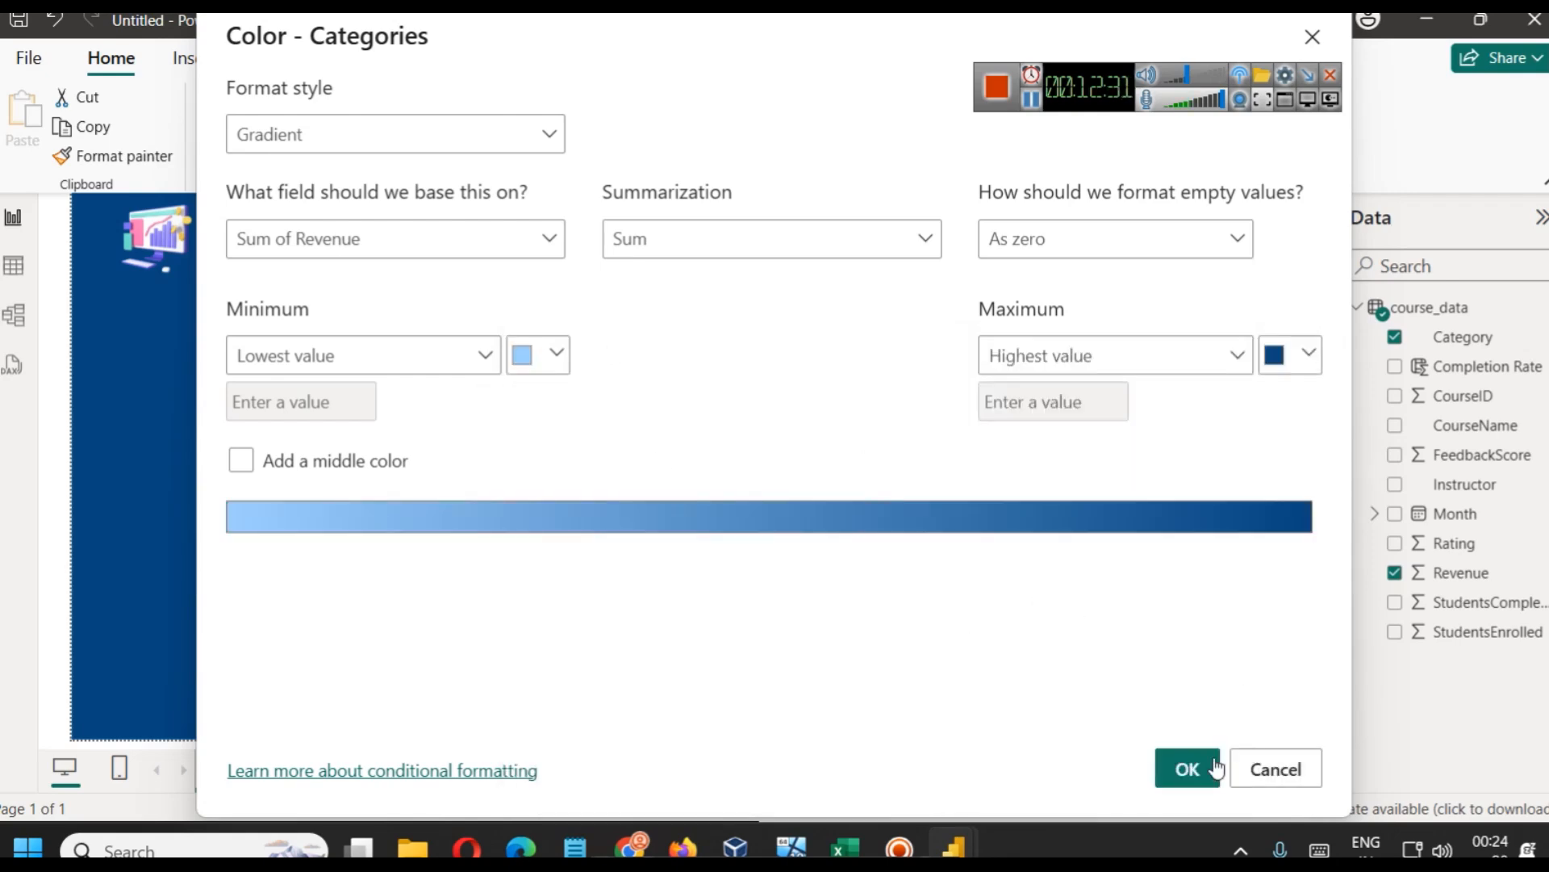
click(1184, 767)
click(626, 451)
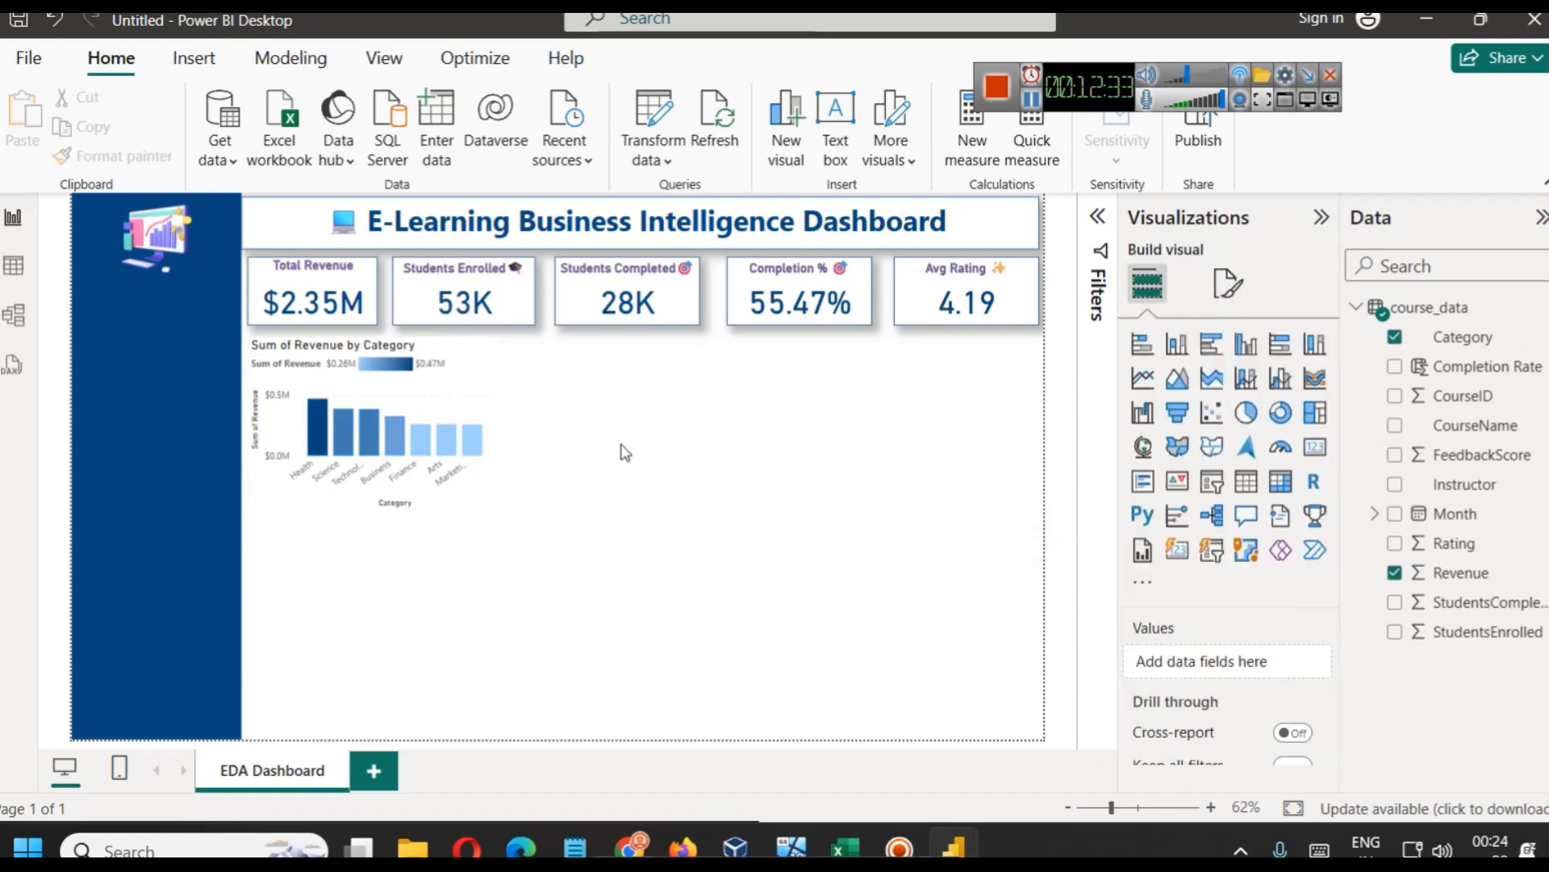
Copy the Students Enrolled card's formatting onto the revenue by category column chart
click(474, 392)
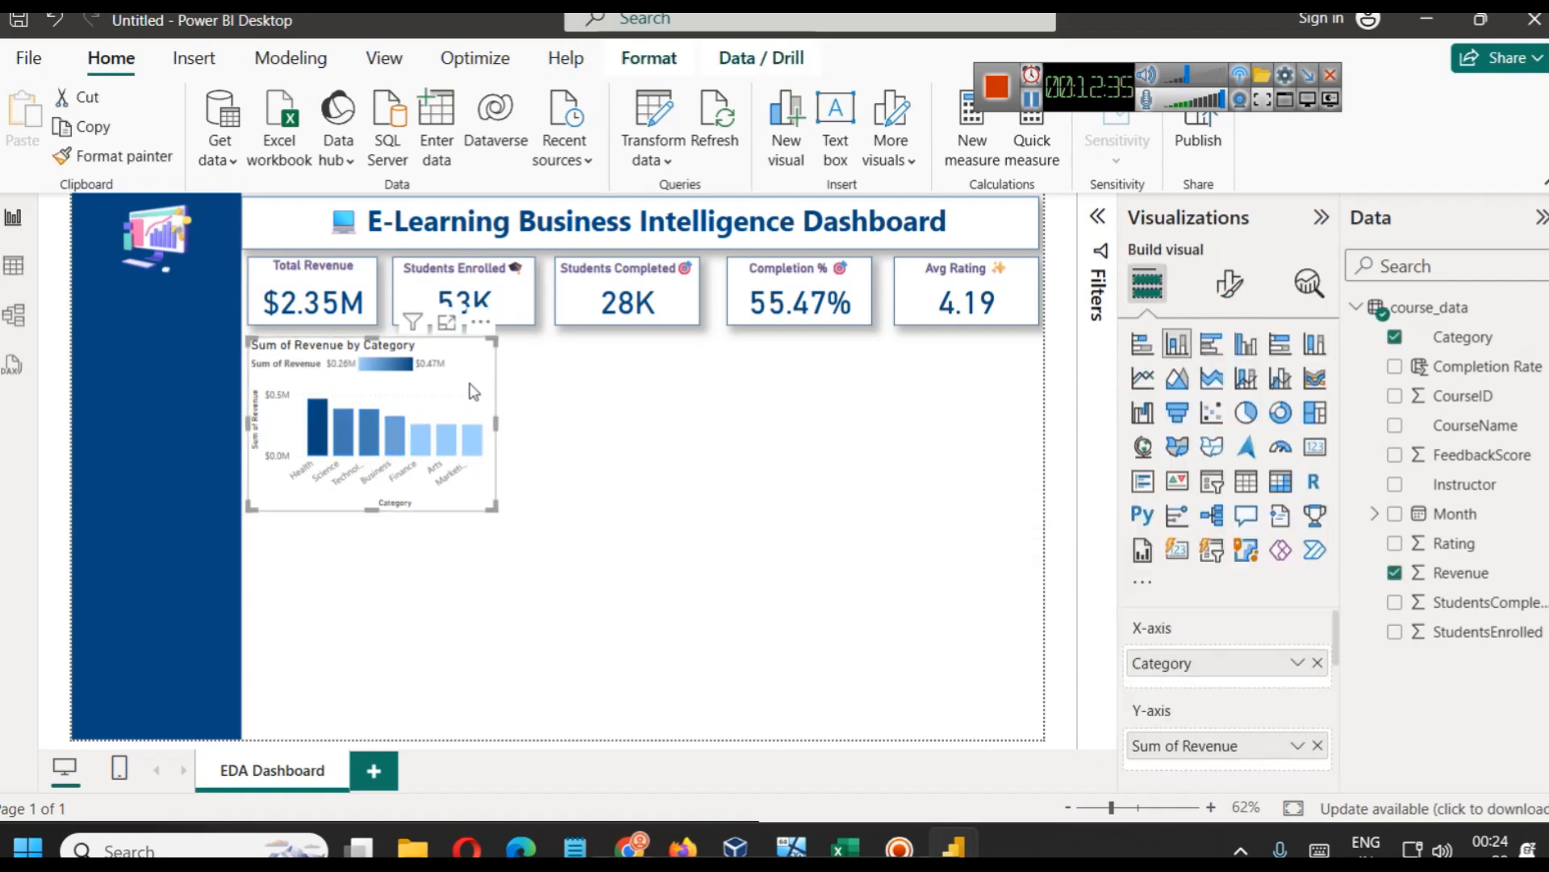
click(431, 282)
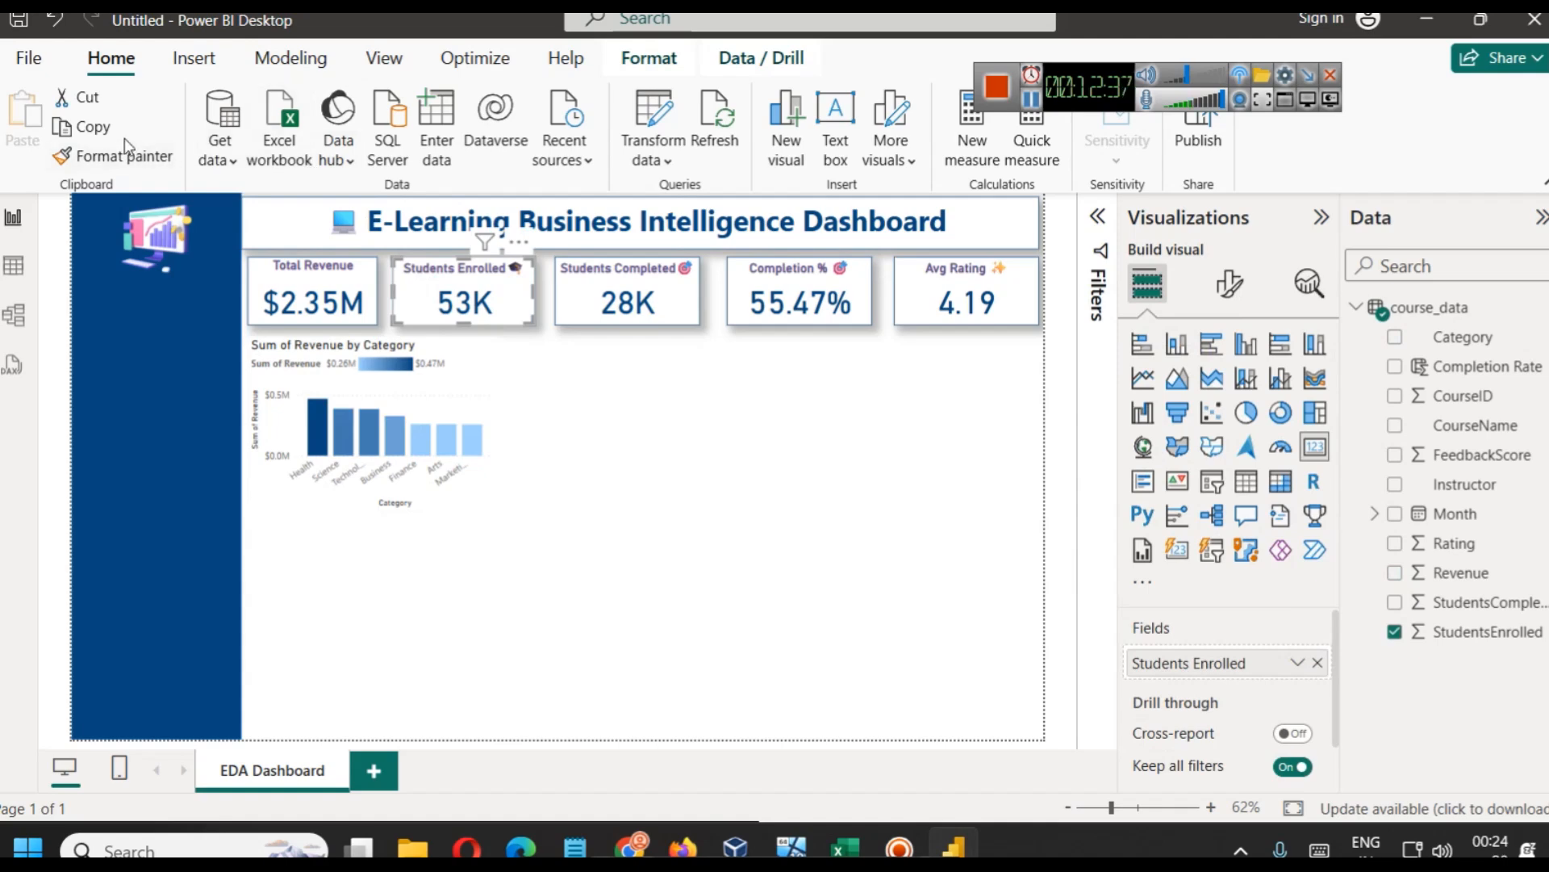
click(134, 159)
click(436, 365)
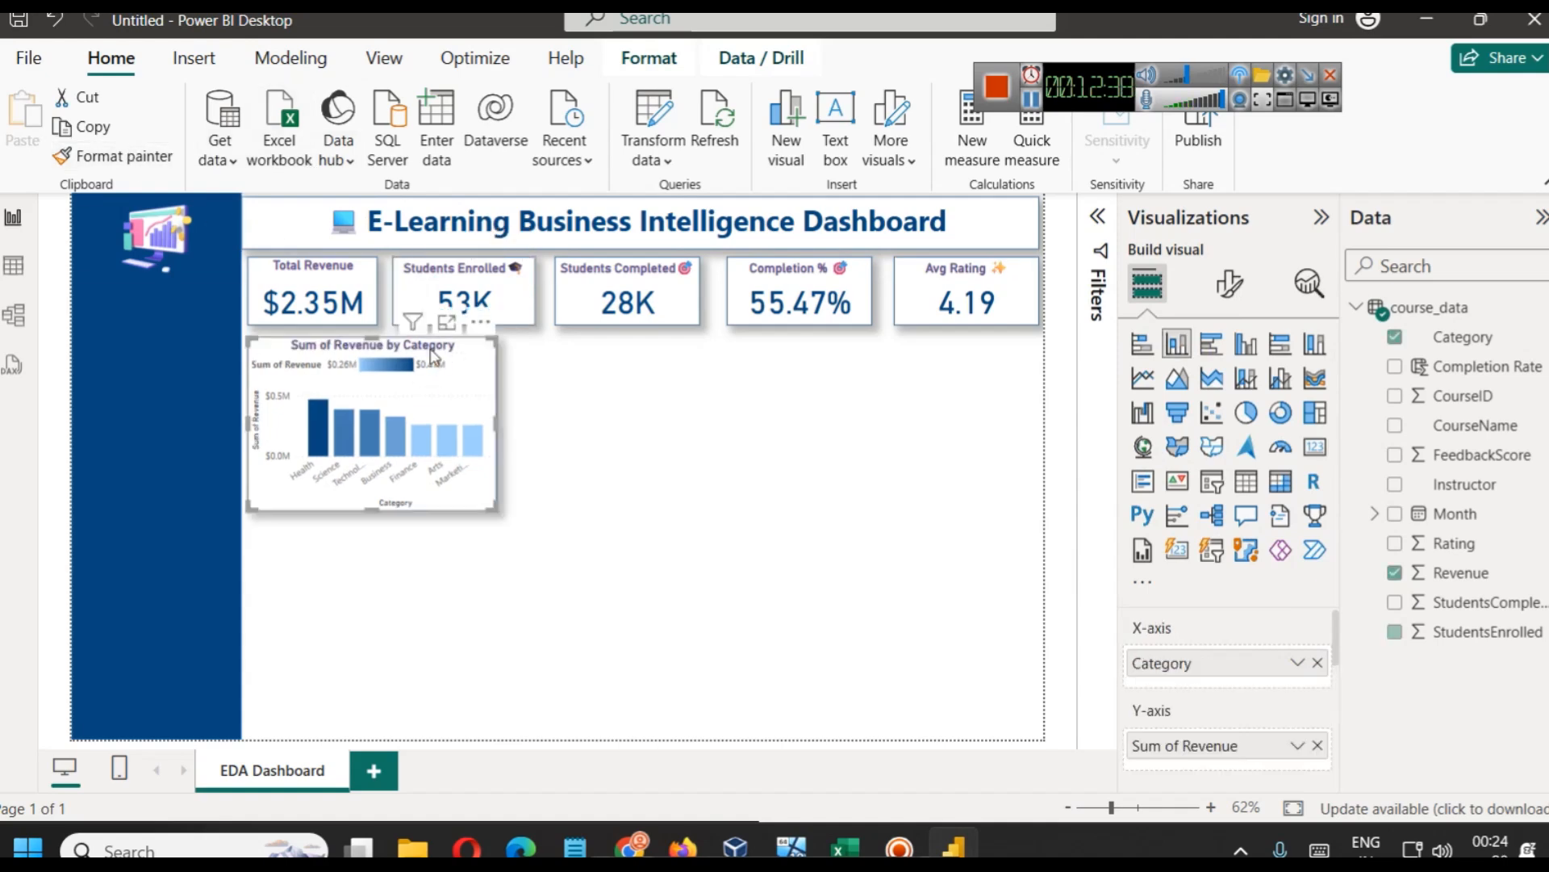
click(581, 419)
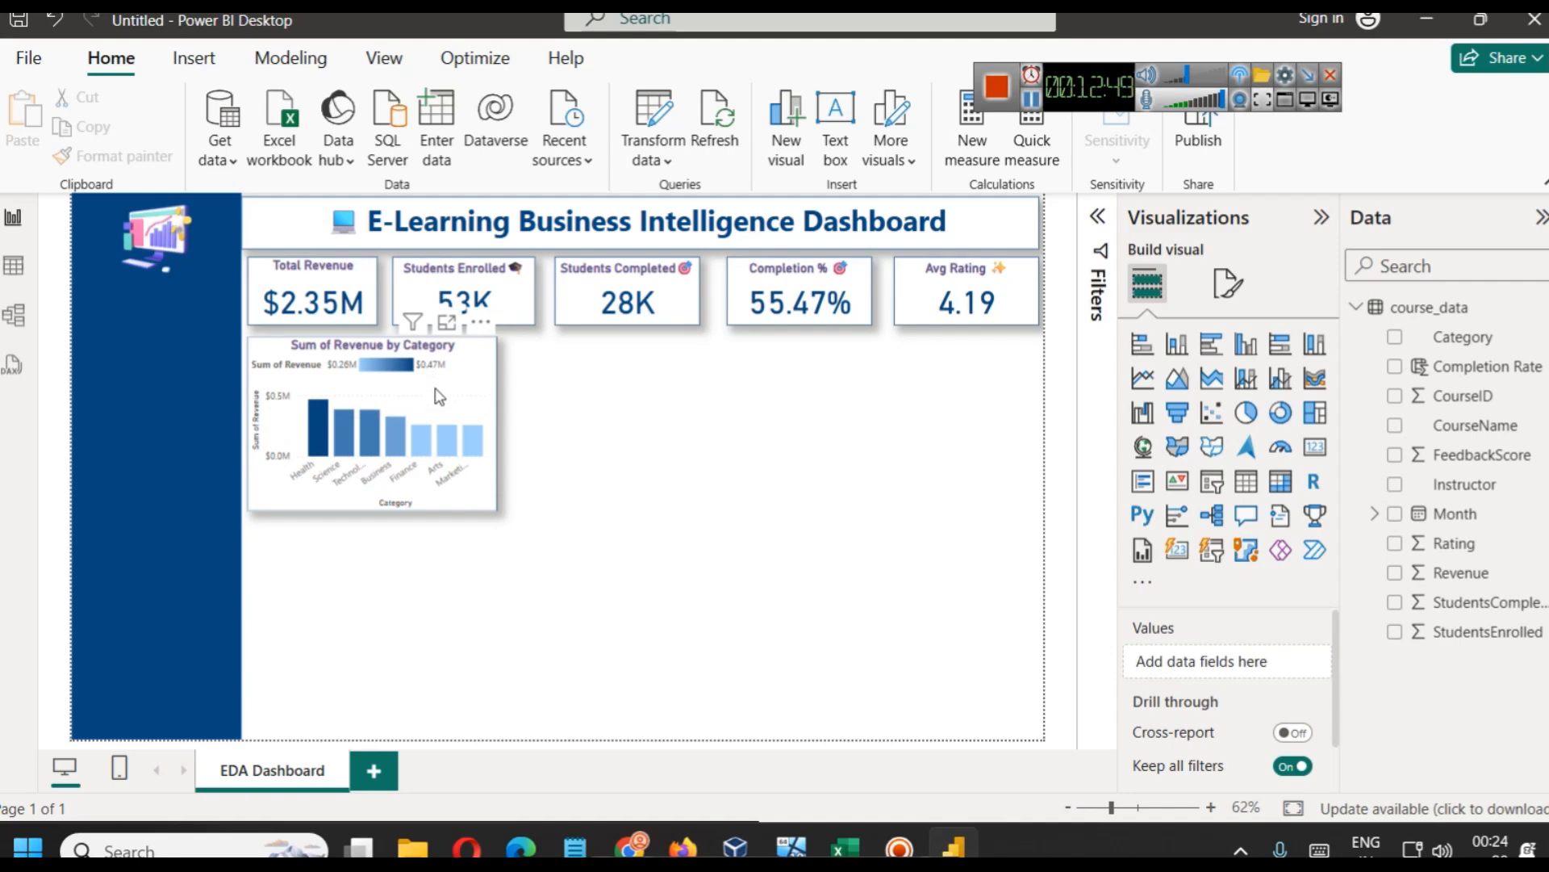
mouse_move(482, 456)
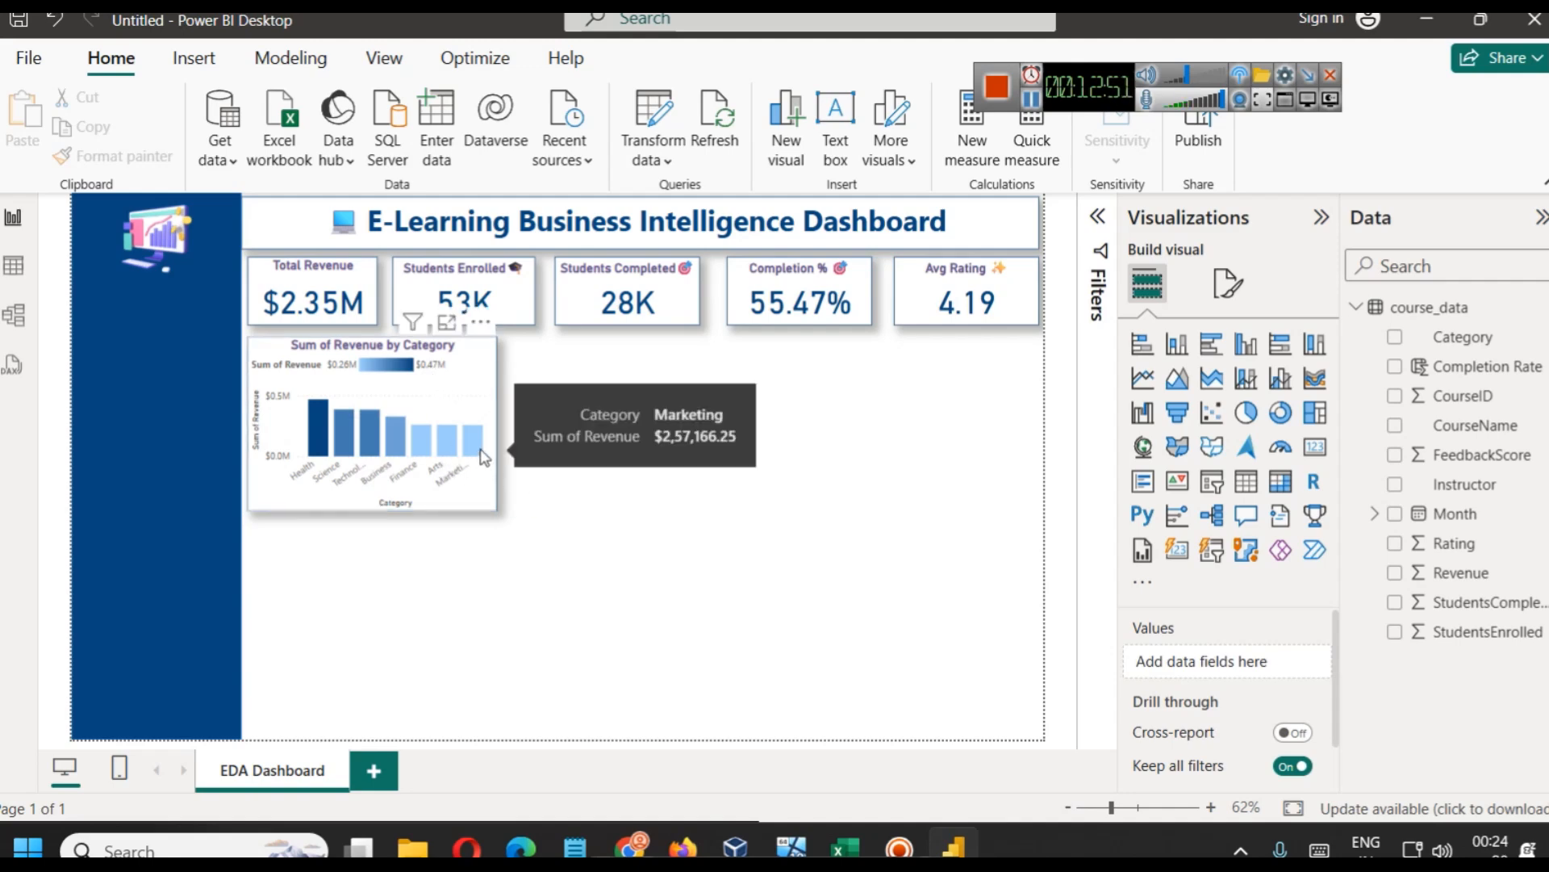
mouse_move(329, 421)
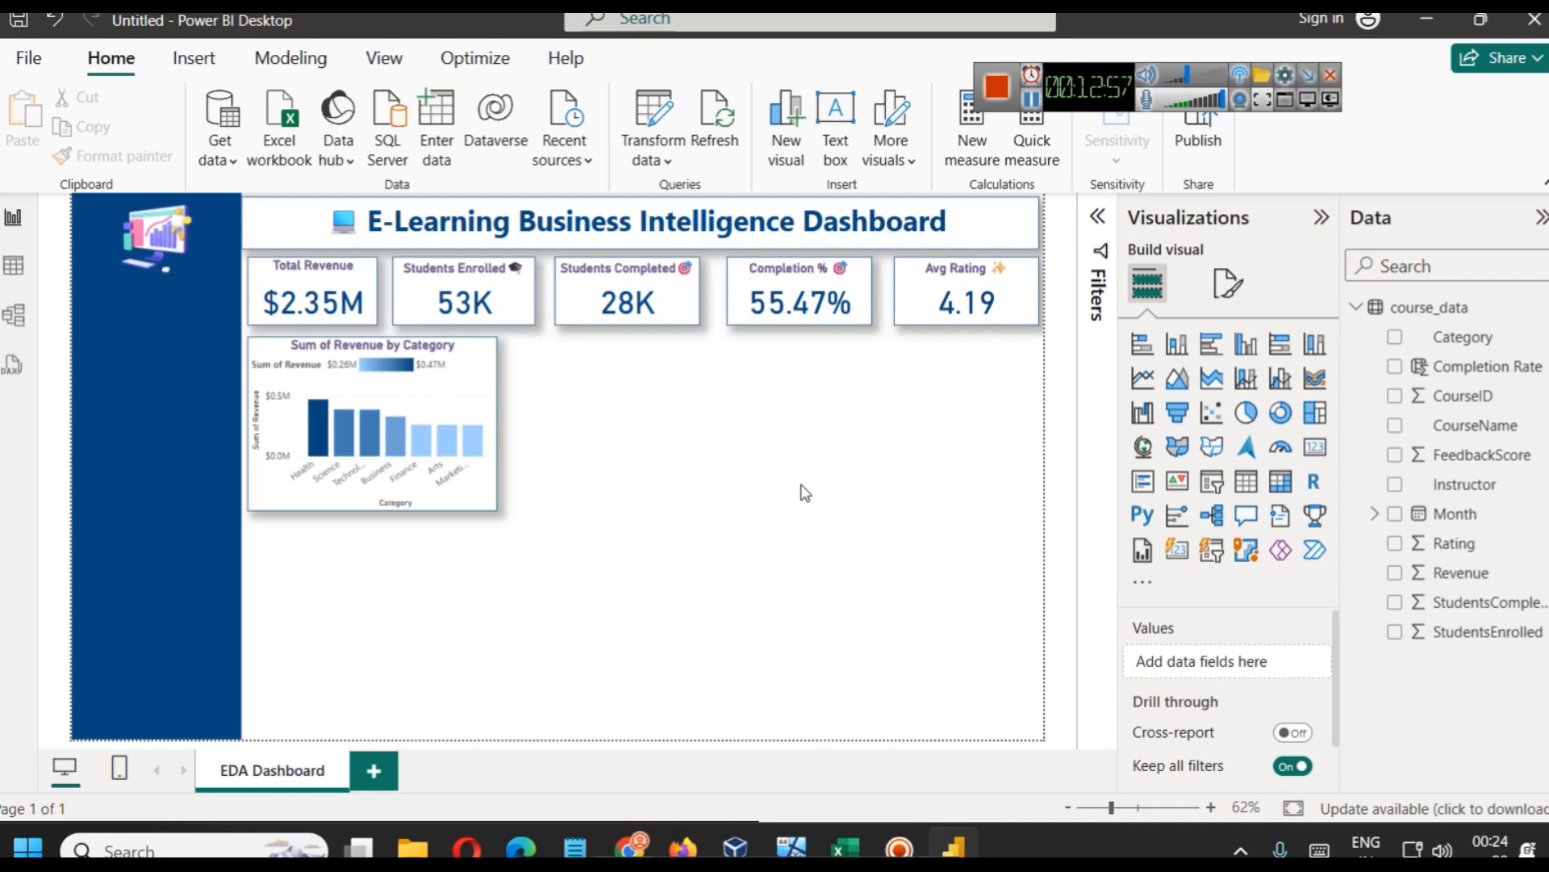
Duplicate the revenue by category chart and place the copy directly beside the original, aligned with its upper edge
click(444, 385)
key(ctrl+c)
key(ctrl+v)
drag(864, 418, 705, 379)
click(903, 430)
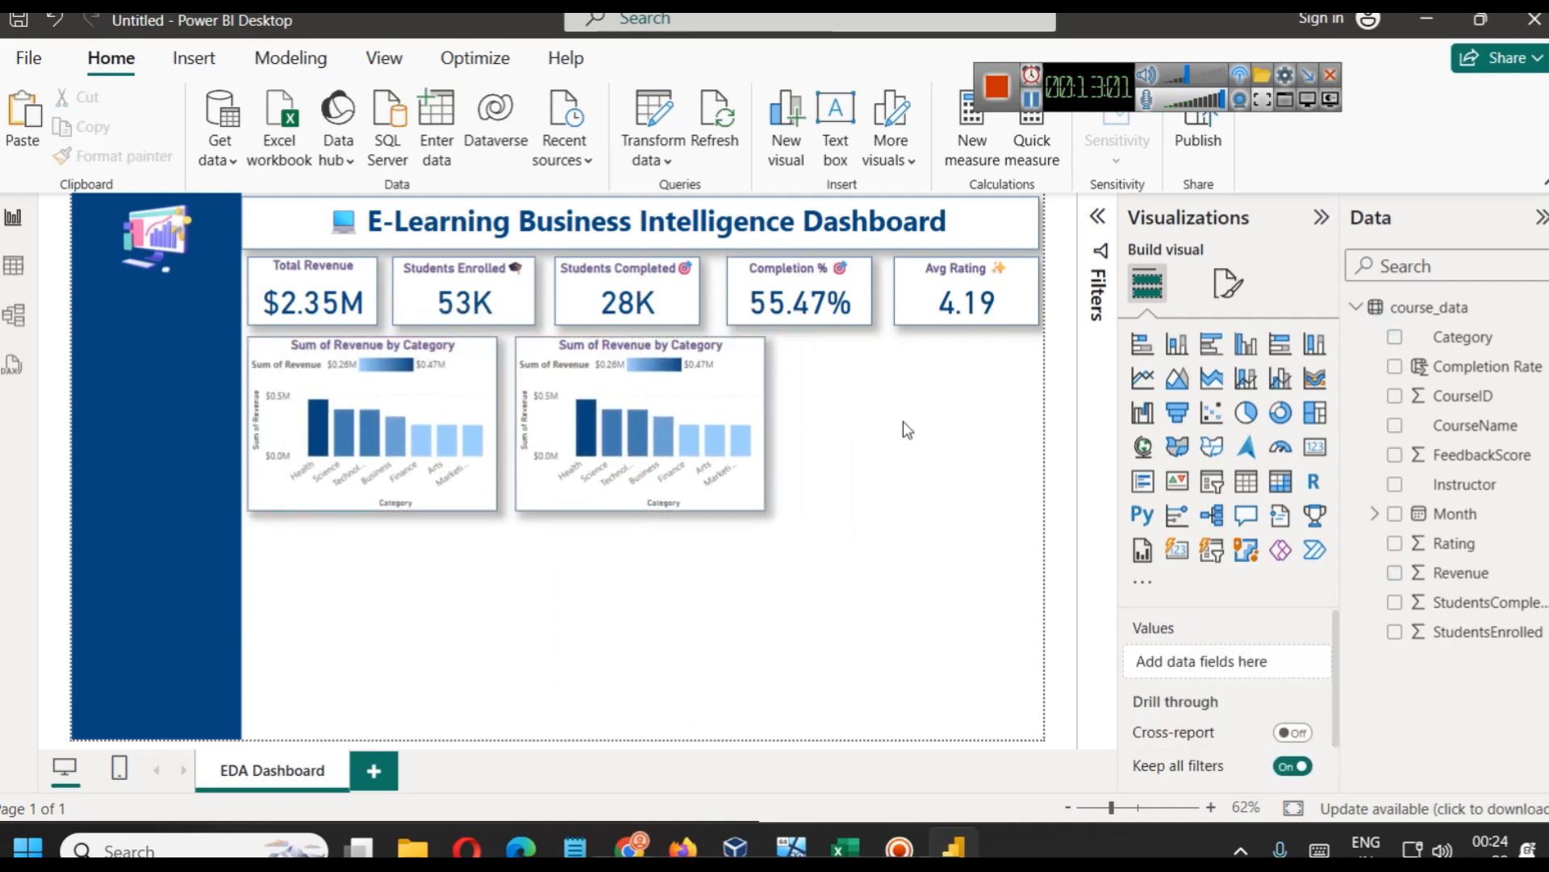
Move the duplicated chart below the Avg Rating card at the page's right edge and stretch it down to the page bottom
click(764, 383)
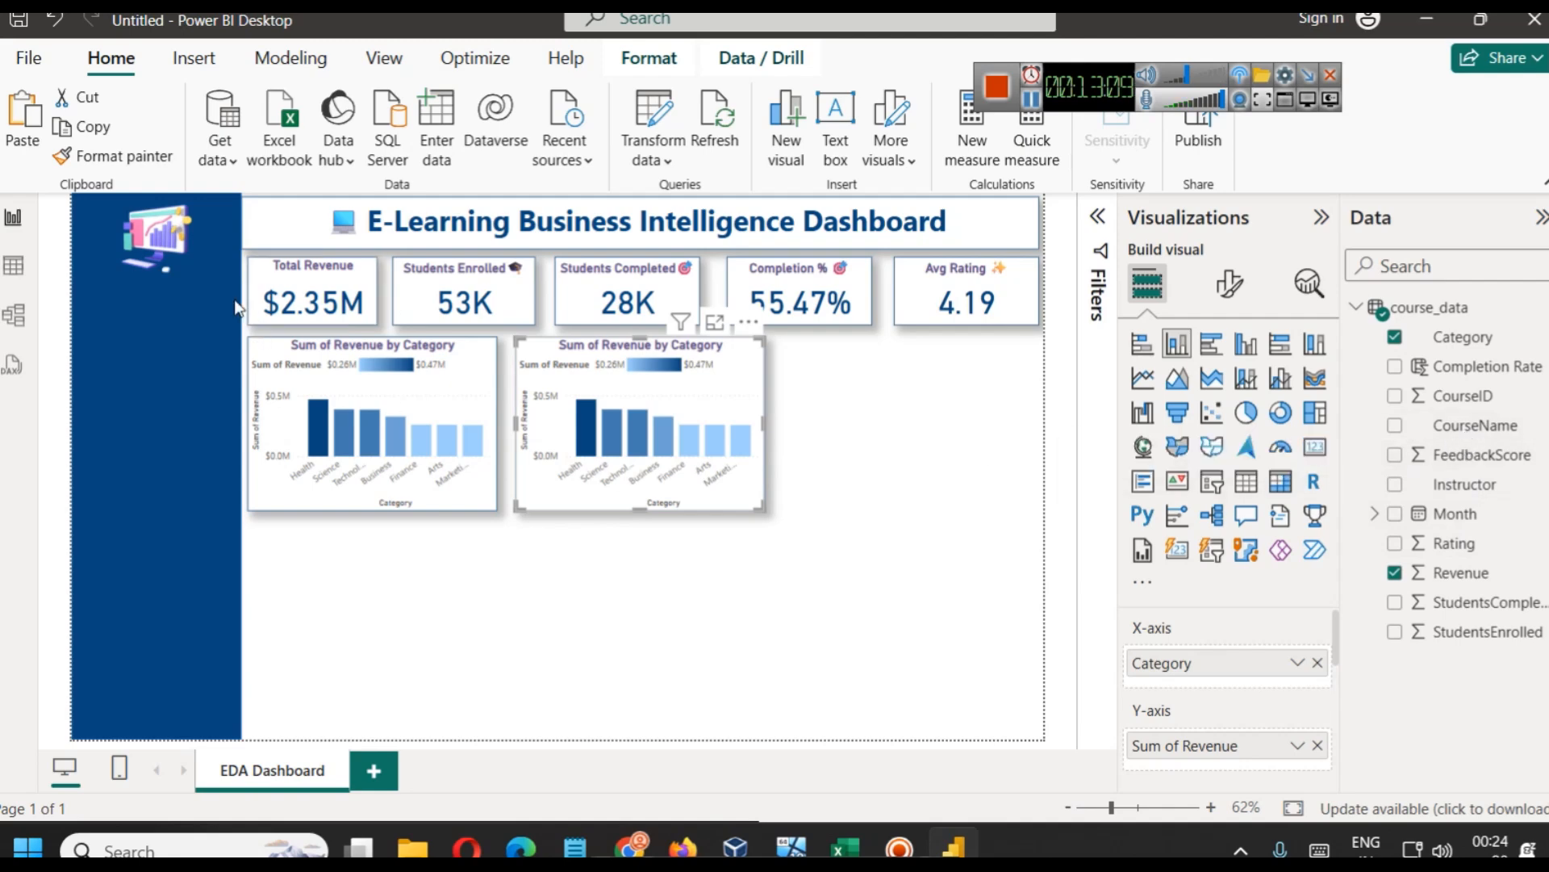
click(13, 264)
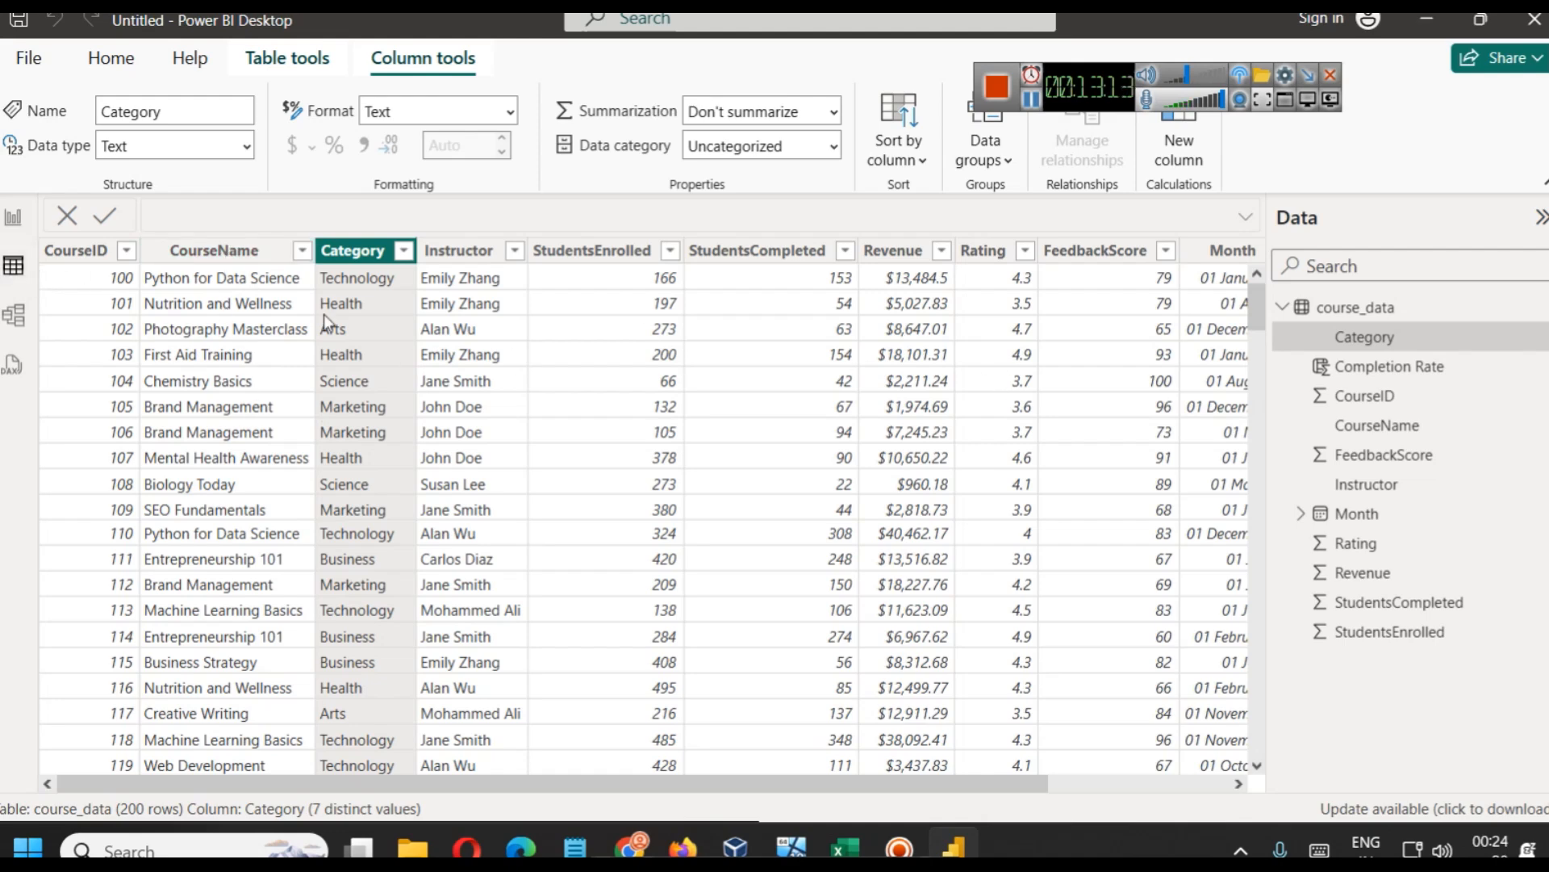
click(13, 216)
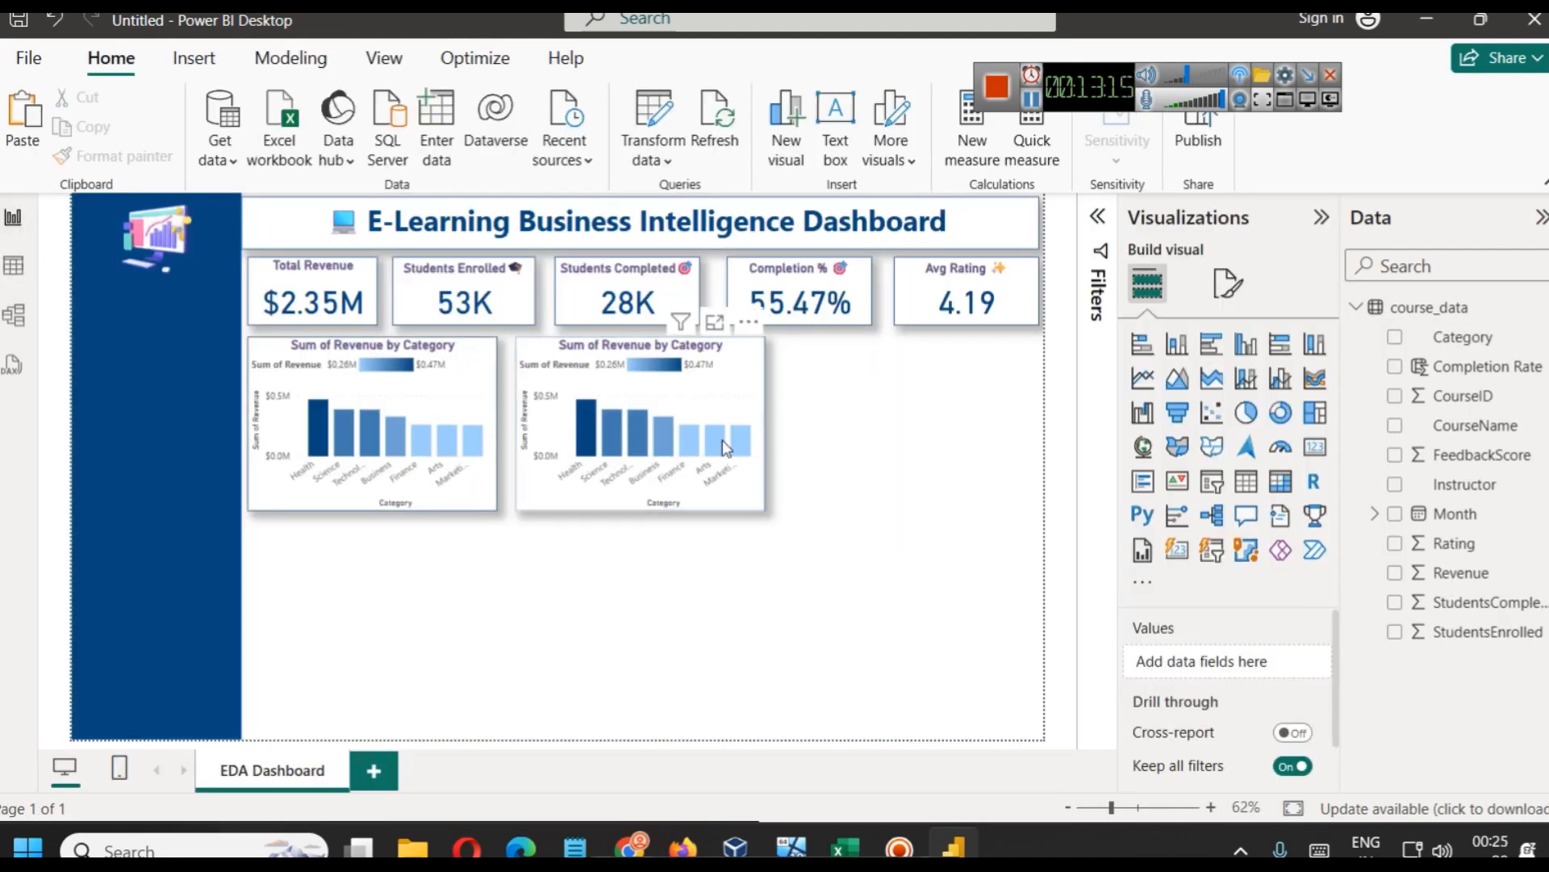
drag(632, 350, 870, 349)
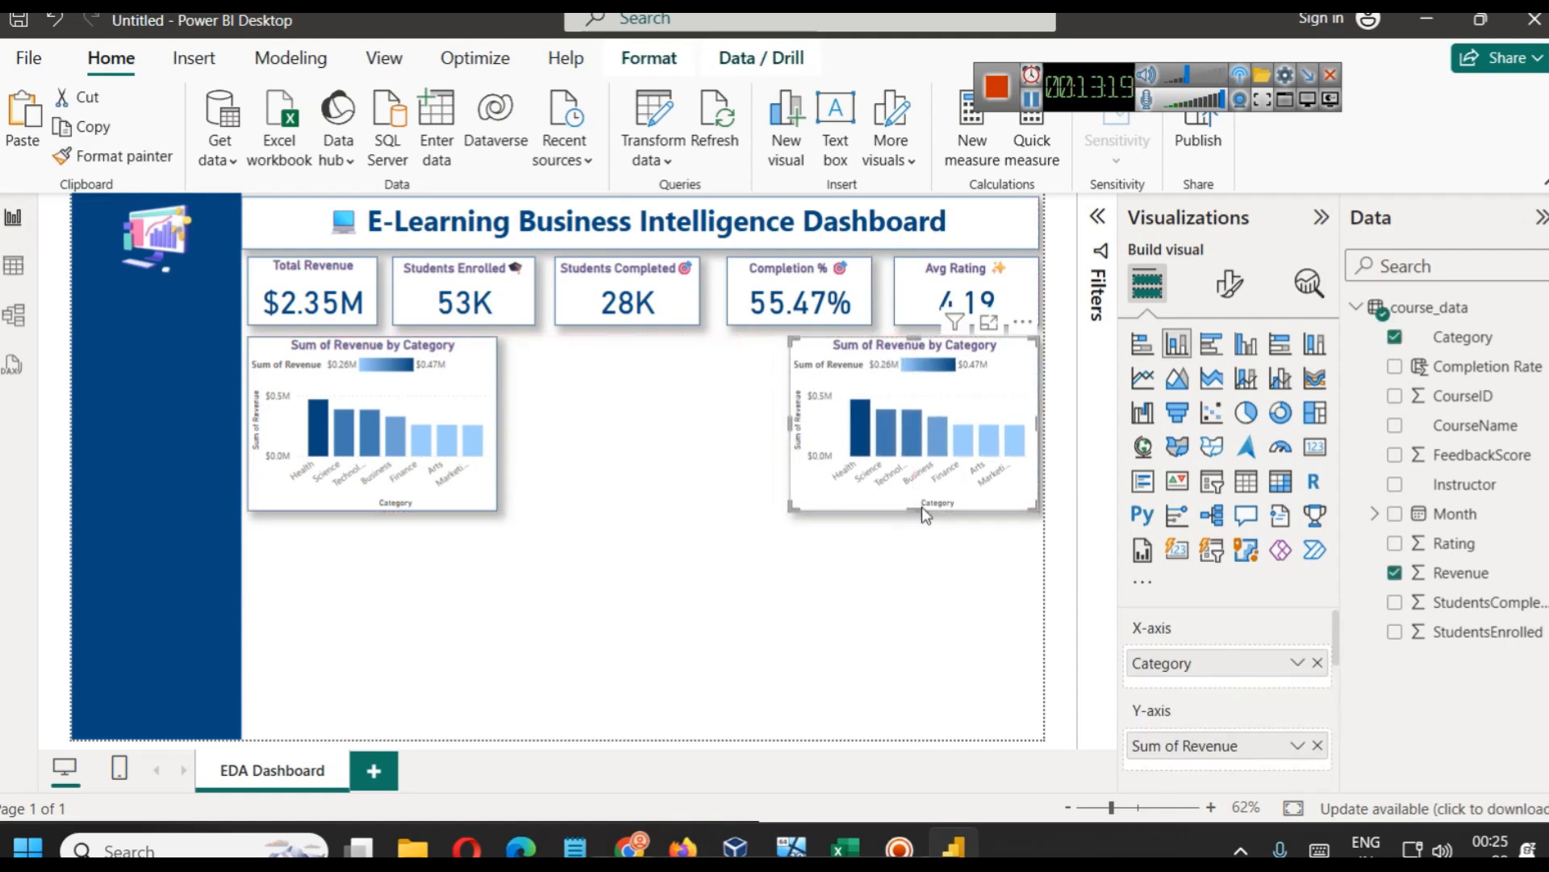
drag(917, 511, 952, 729)
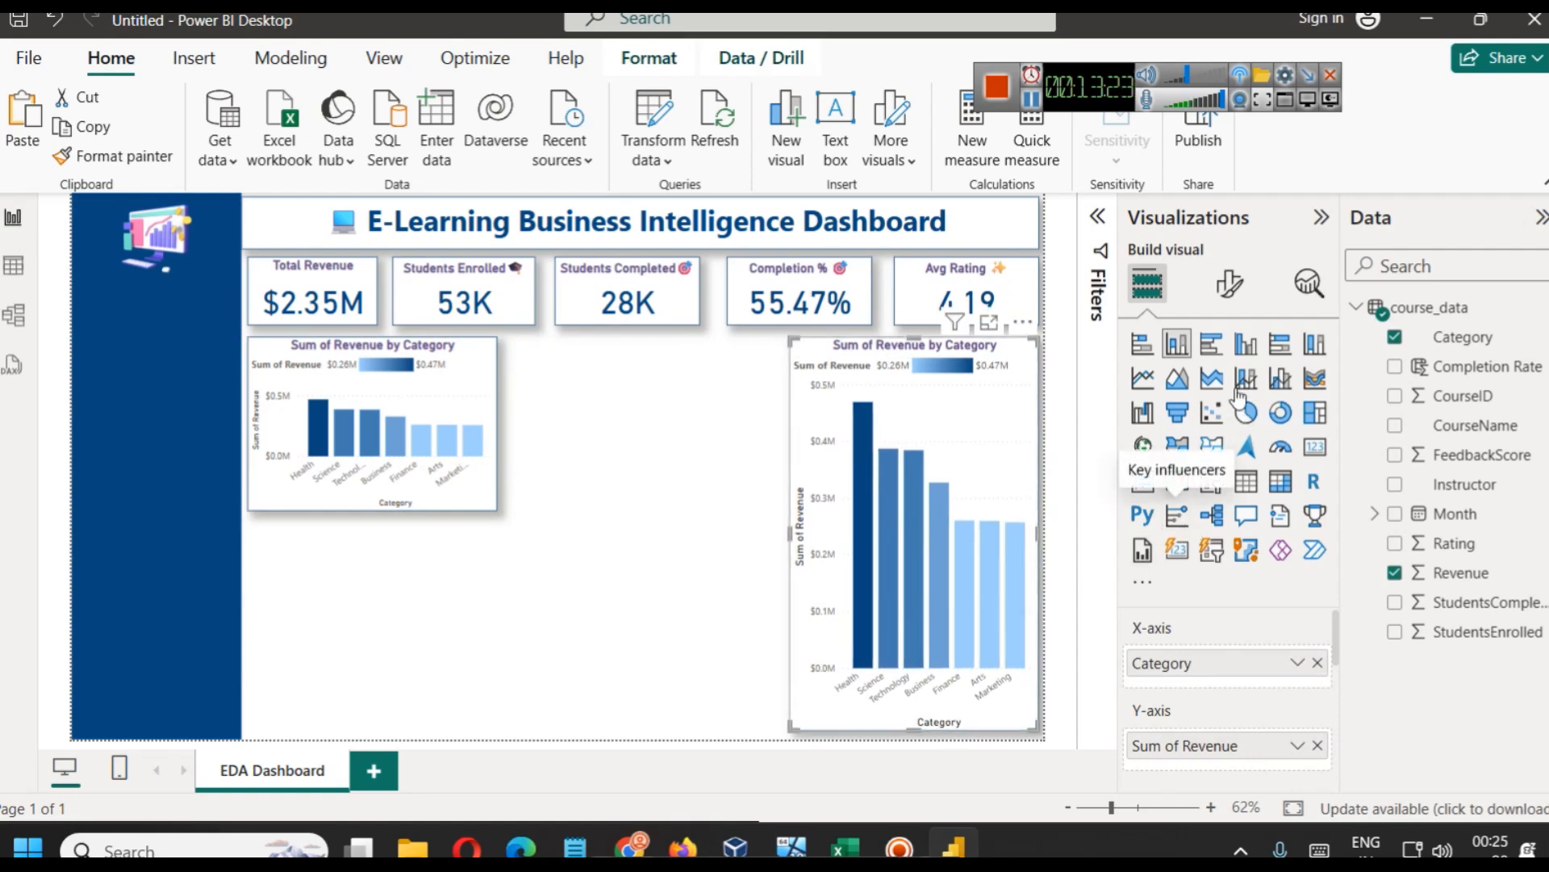
Convert the tall chart to a clustered bar chart, replace Category with CourseName on its Y-axis, and narrow it slightly
click(1212, 345)
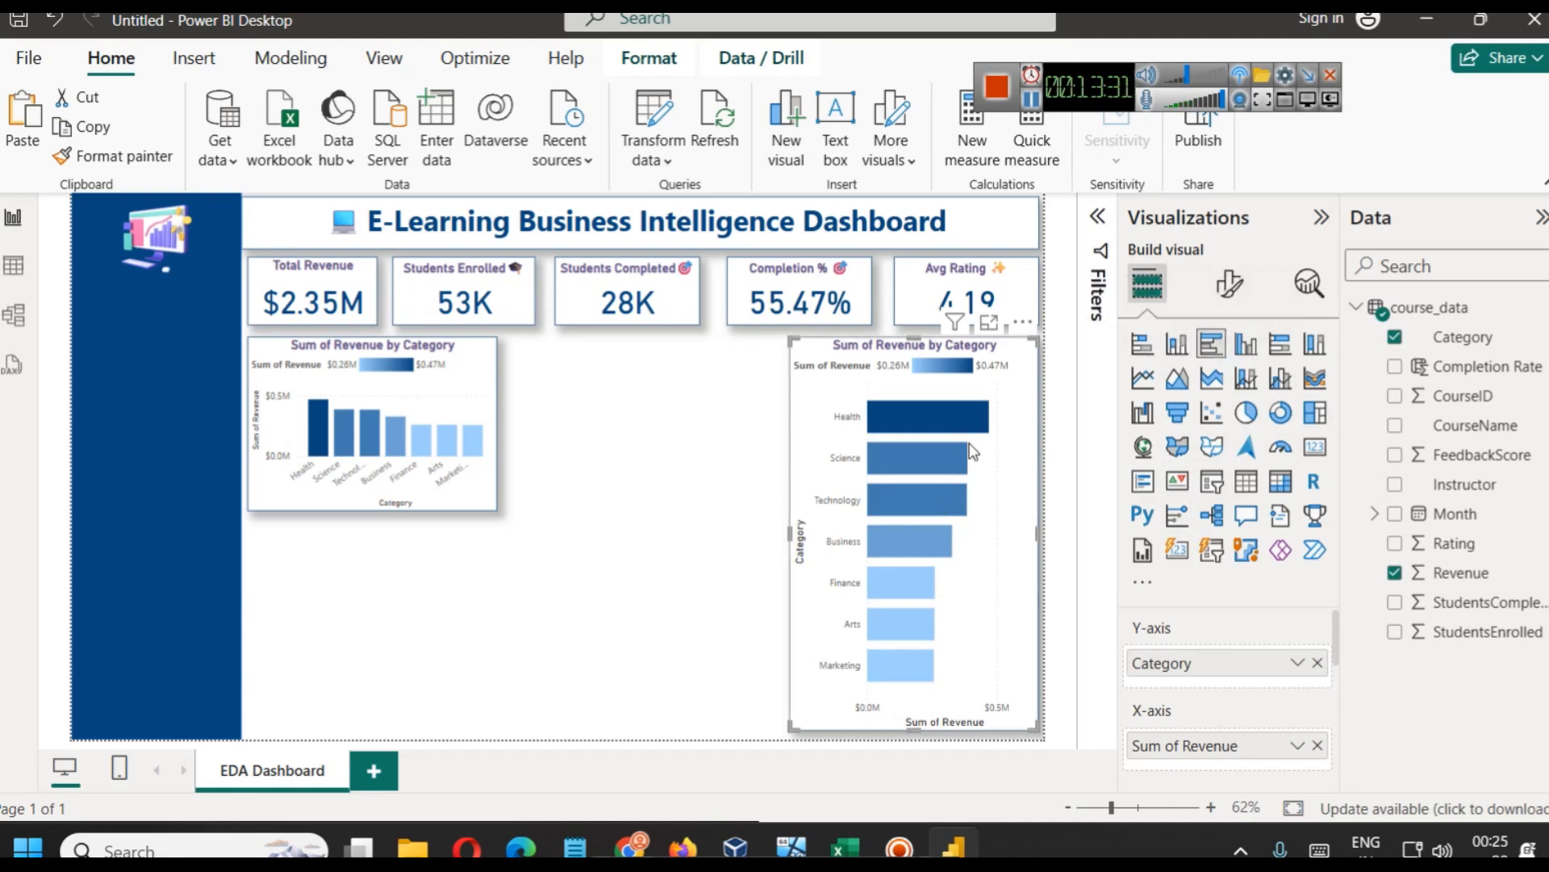
click(1317, 663)
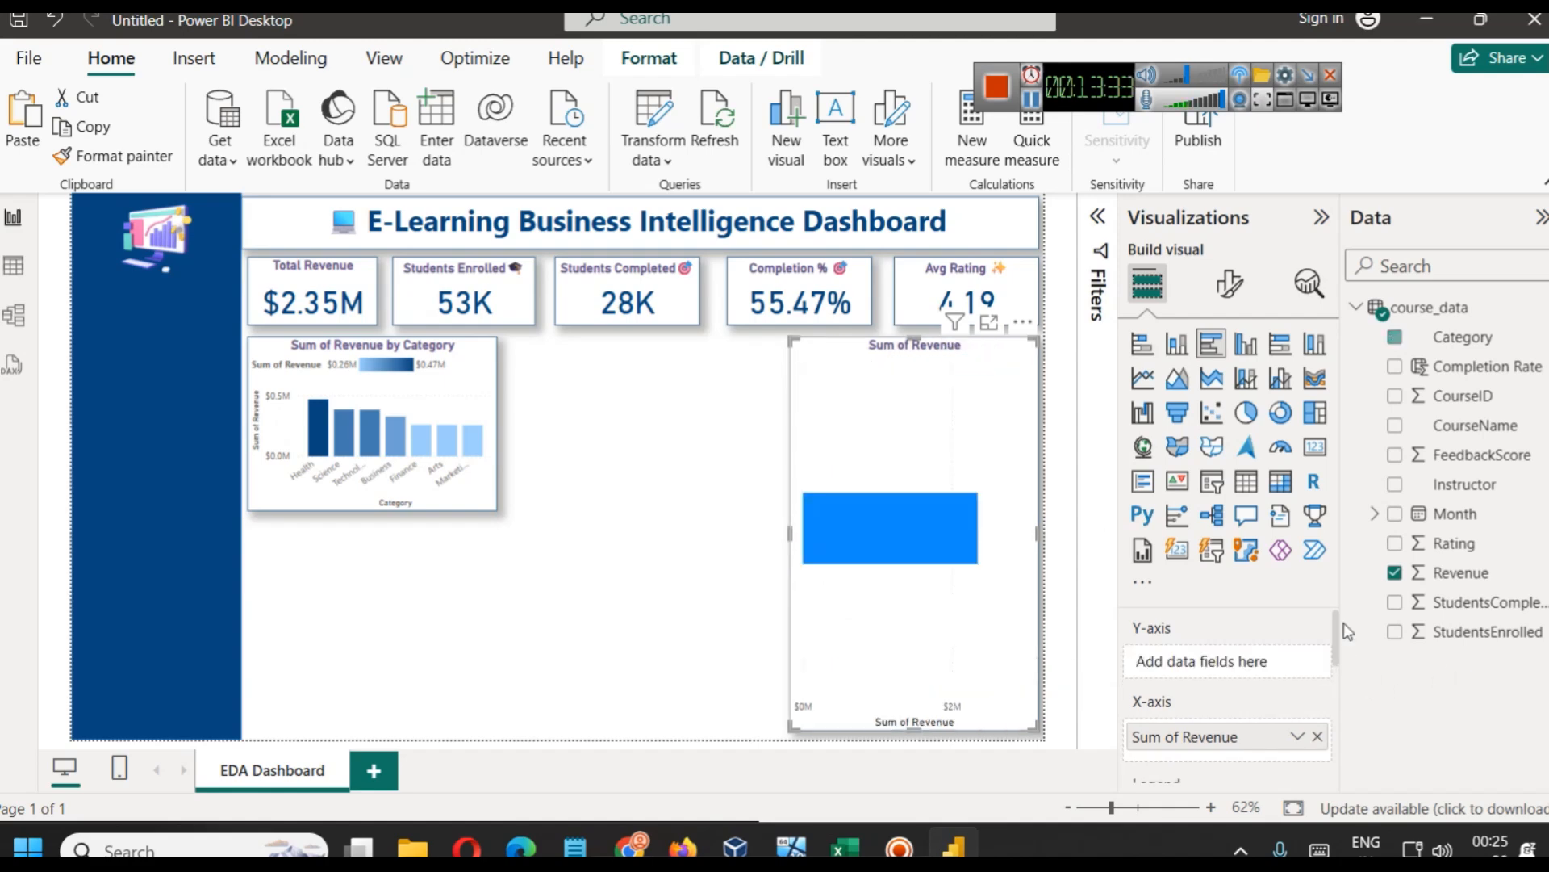
drag(1445, 432, 1222, 641)
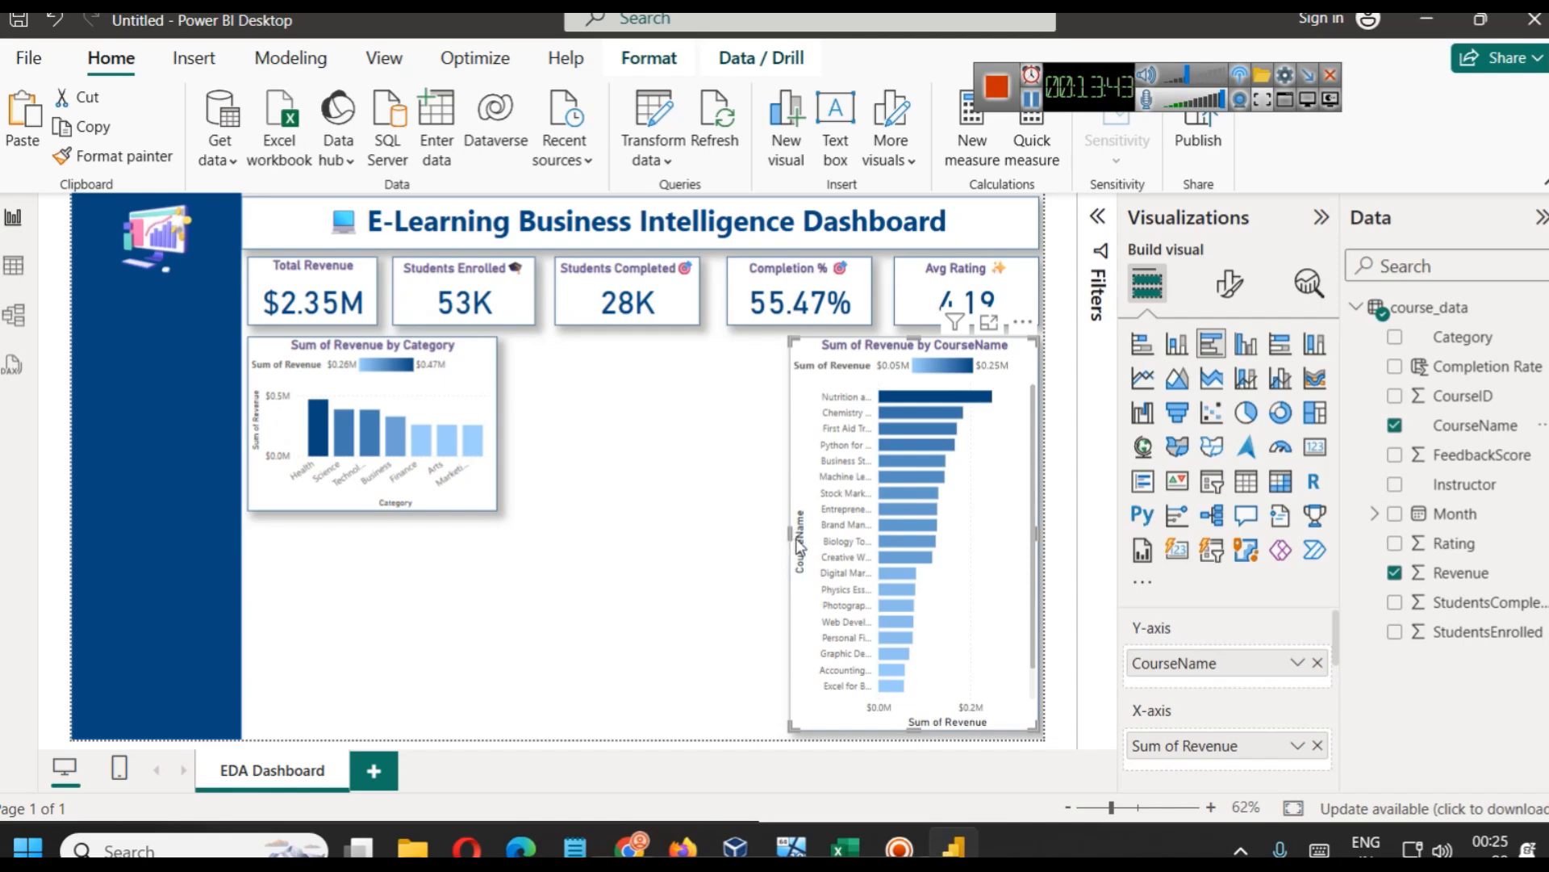
drag(799, 545, 809, 545)
click(670, 558)
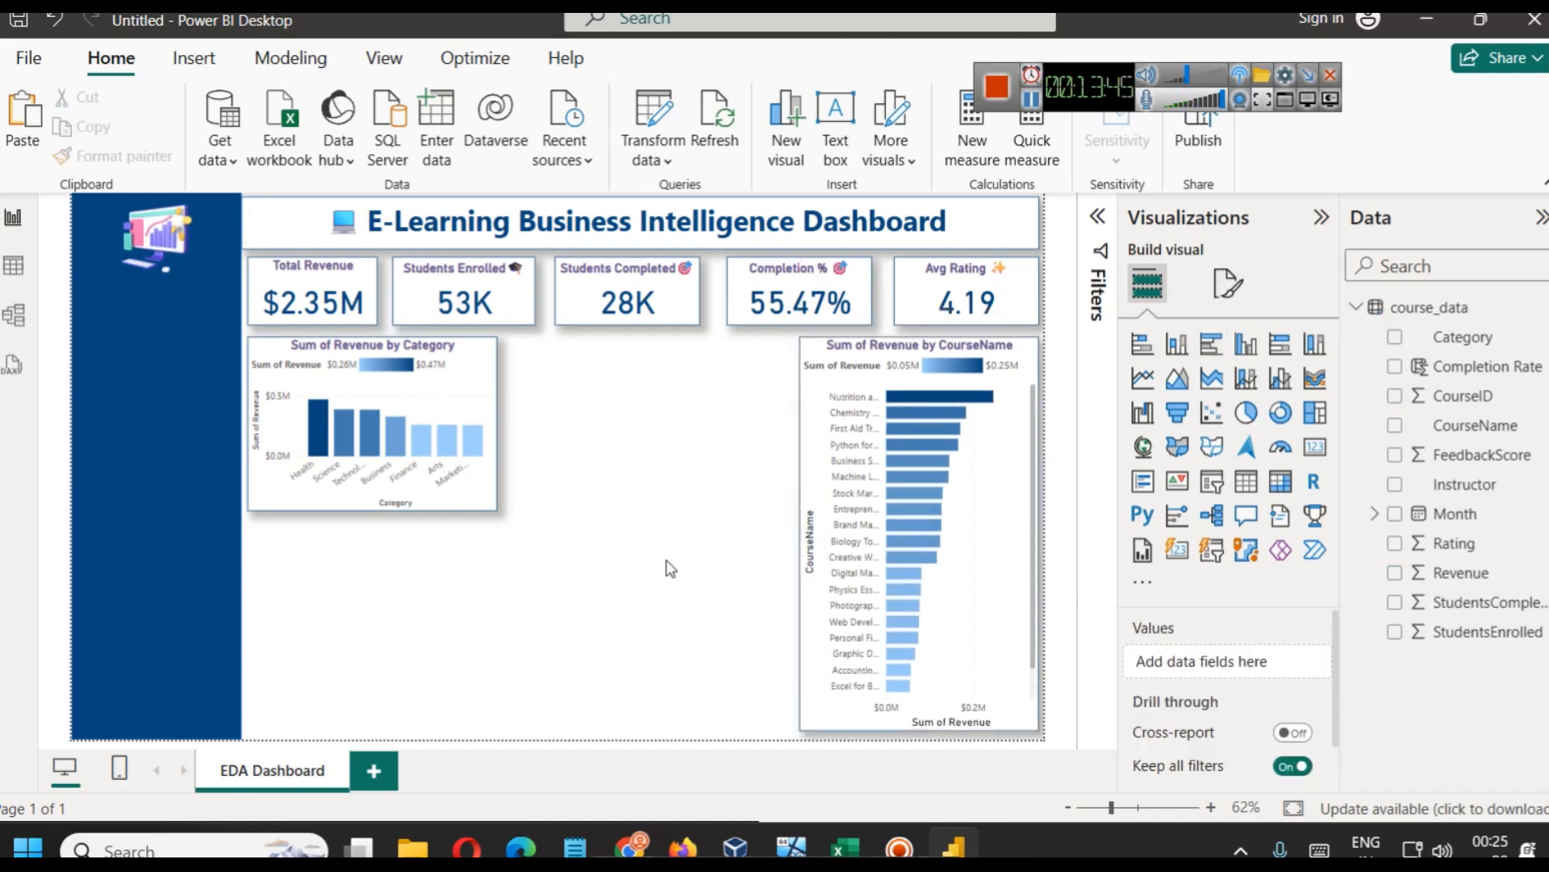
Examine the revenue per course in the bar chart and the Instructor column in the data table
scroll(999, 506, down, 1)
scroll(997, 506, up, 1)
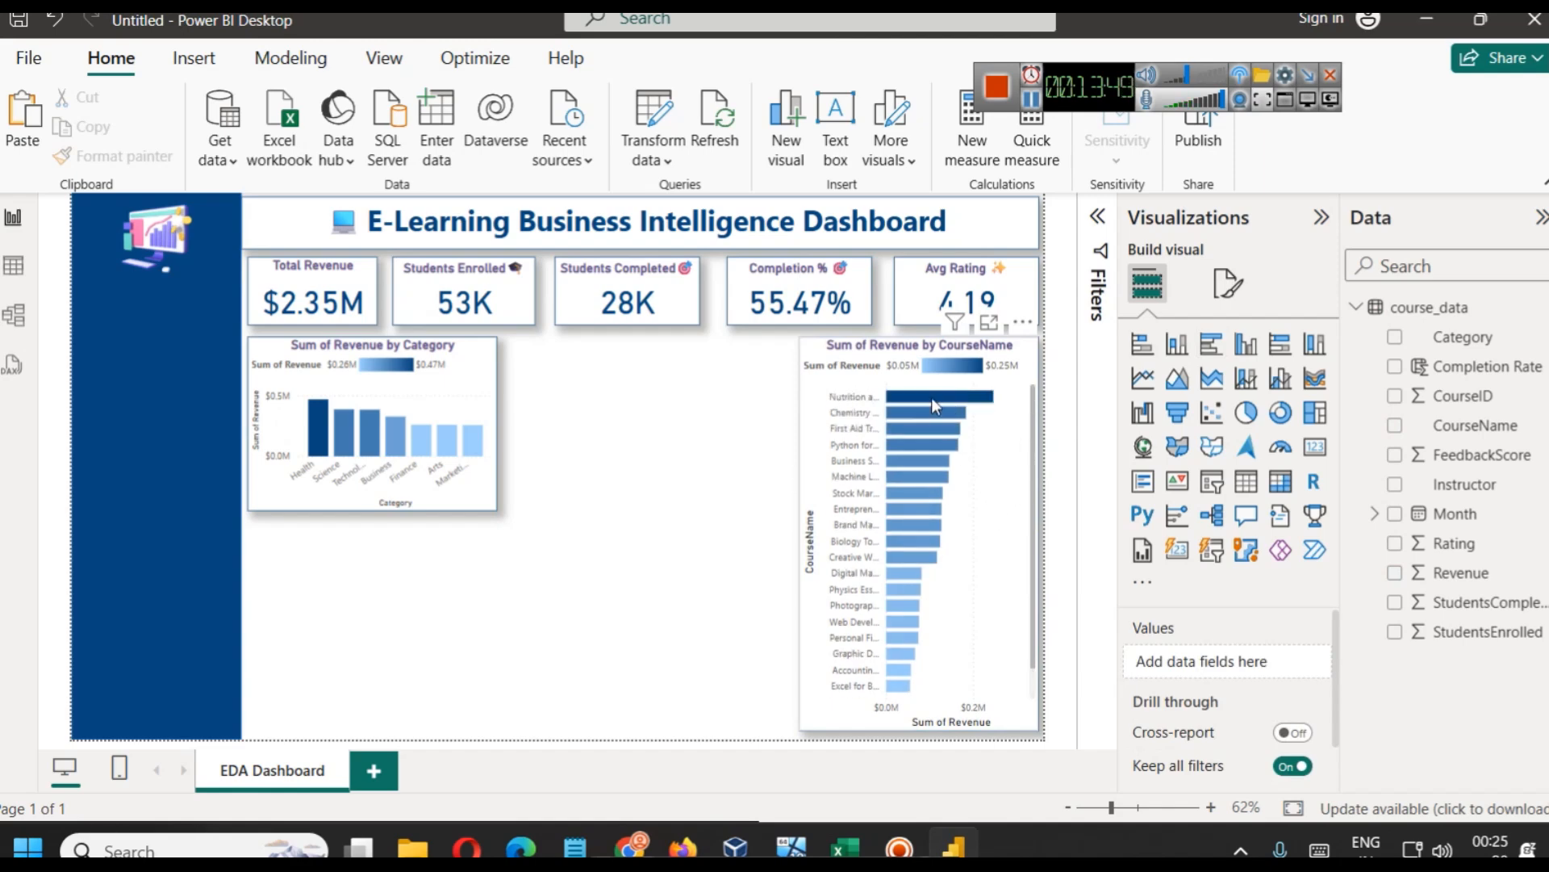
mouse_move(932, 401)
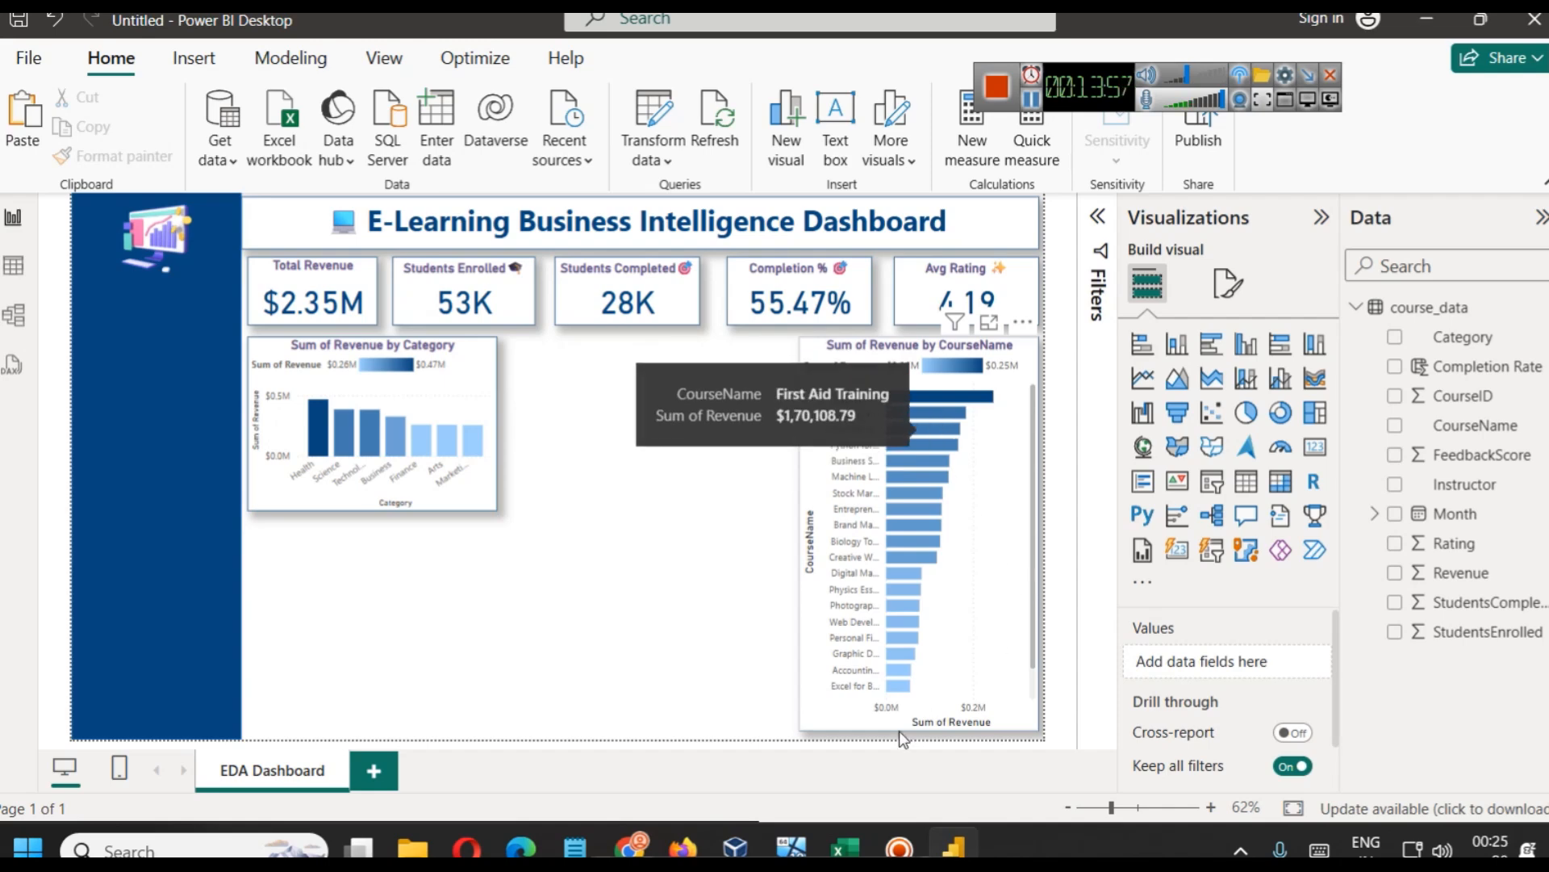
click(815, 728)
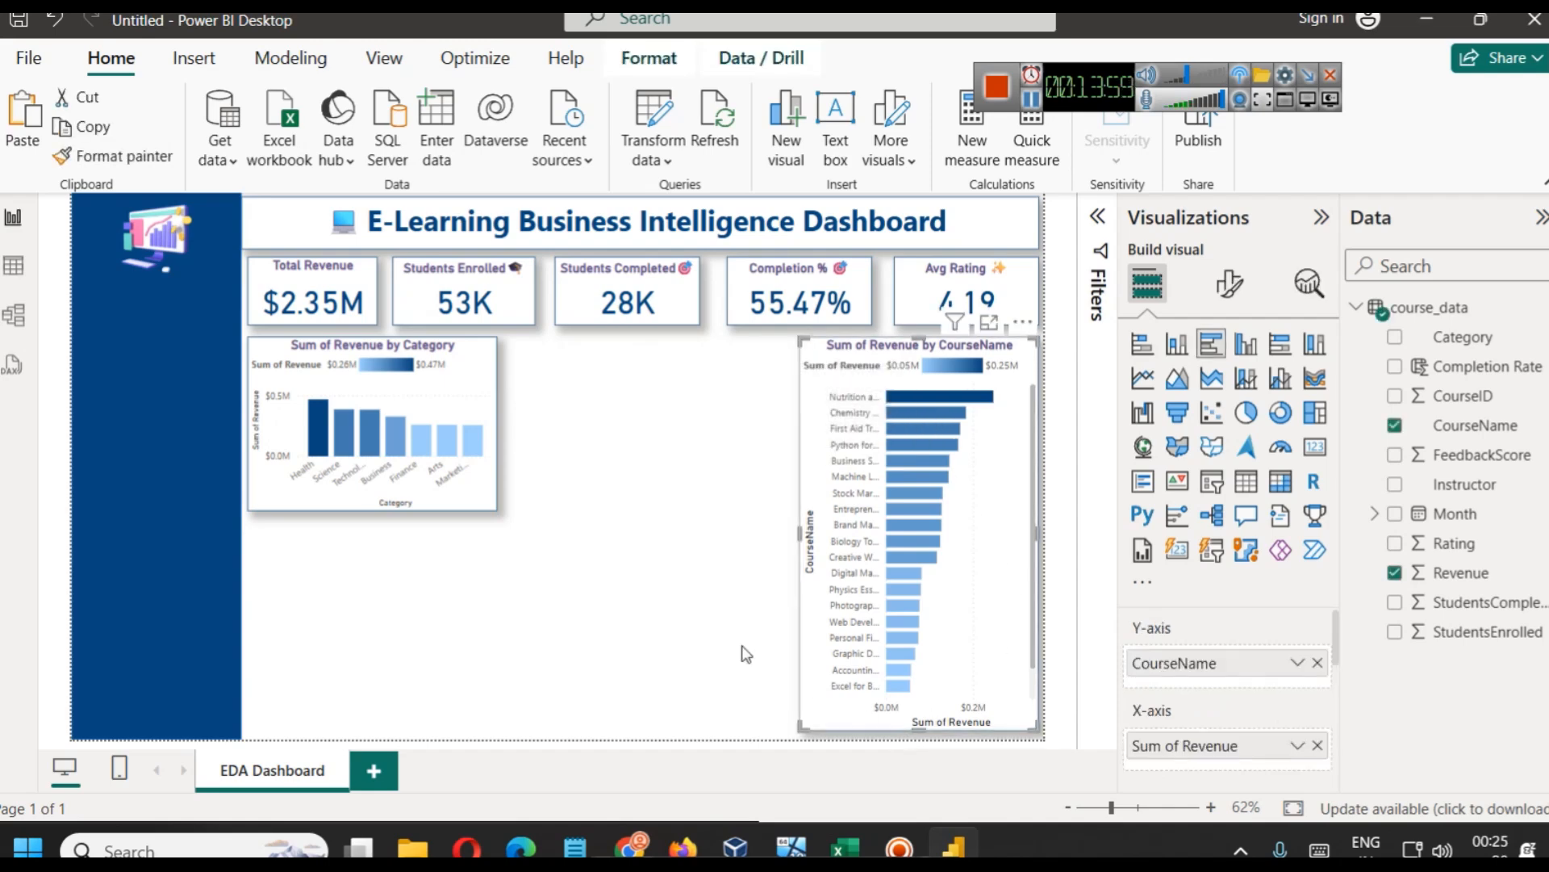
click(720, 615)
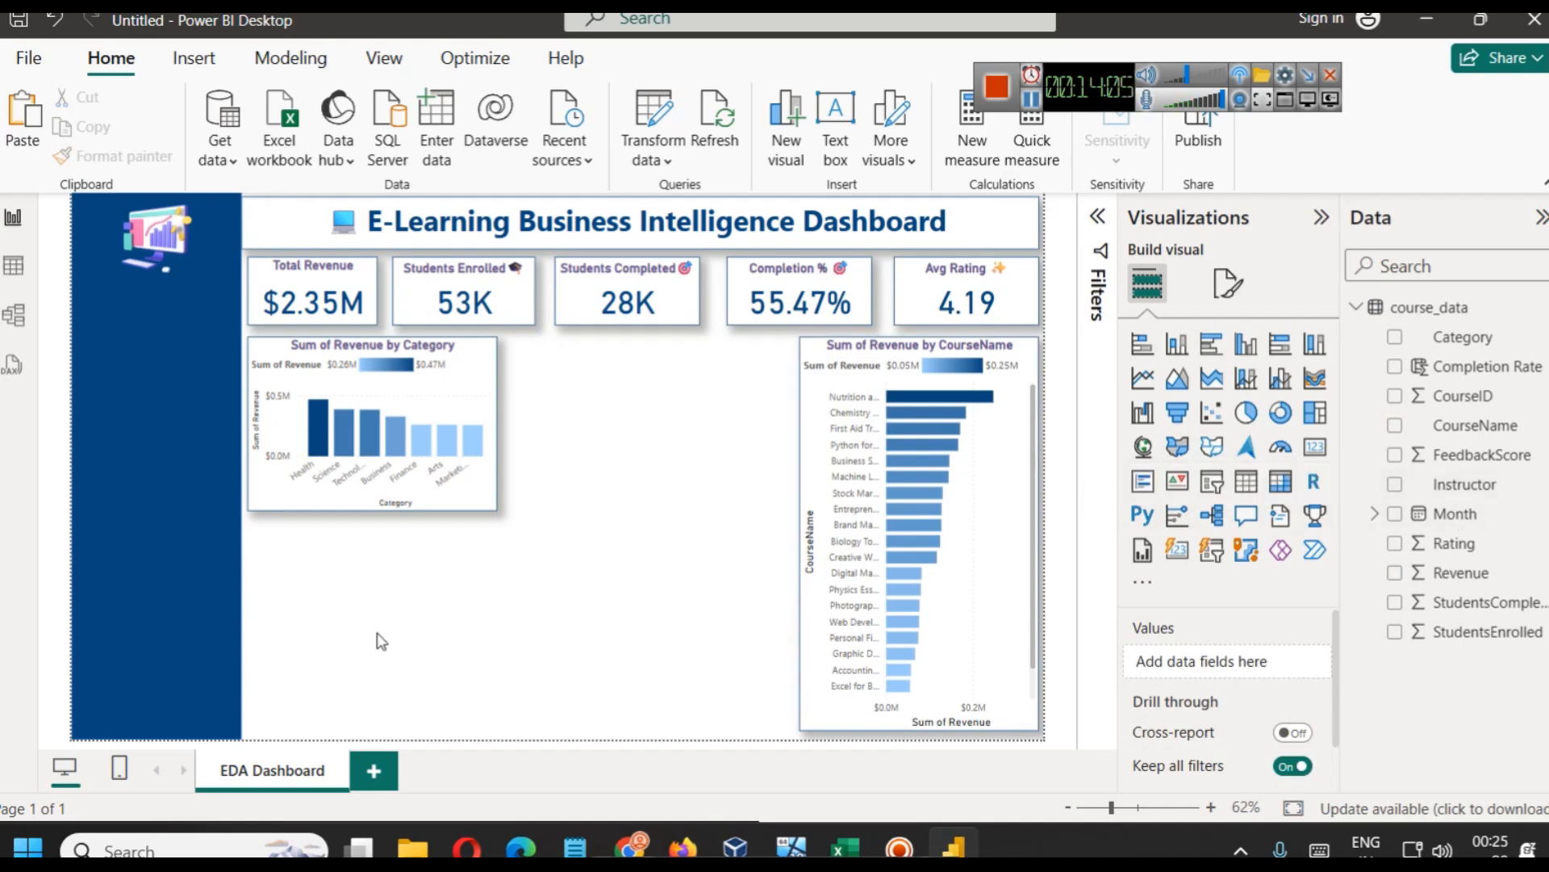
click(9, 275)
click(459, 252)
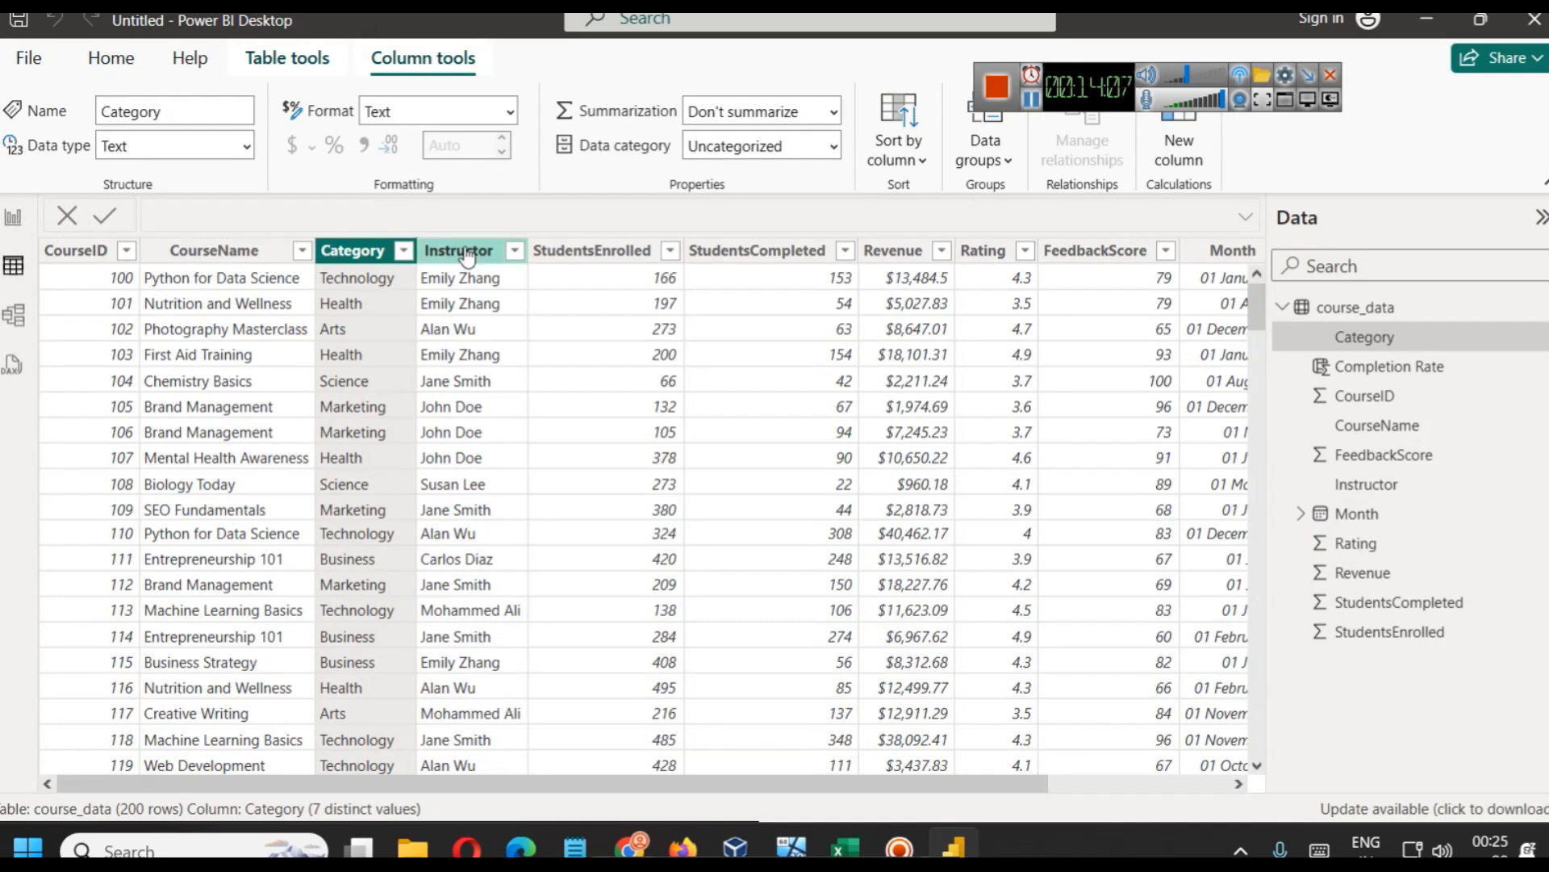
click(11, 222)
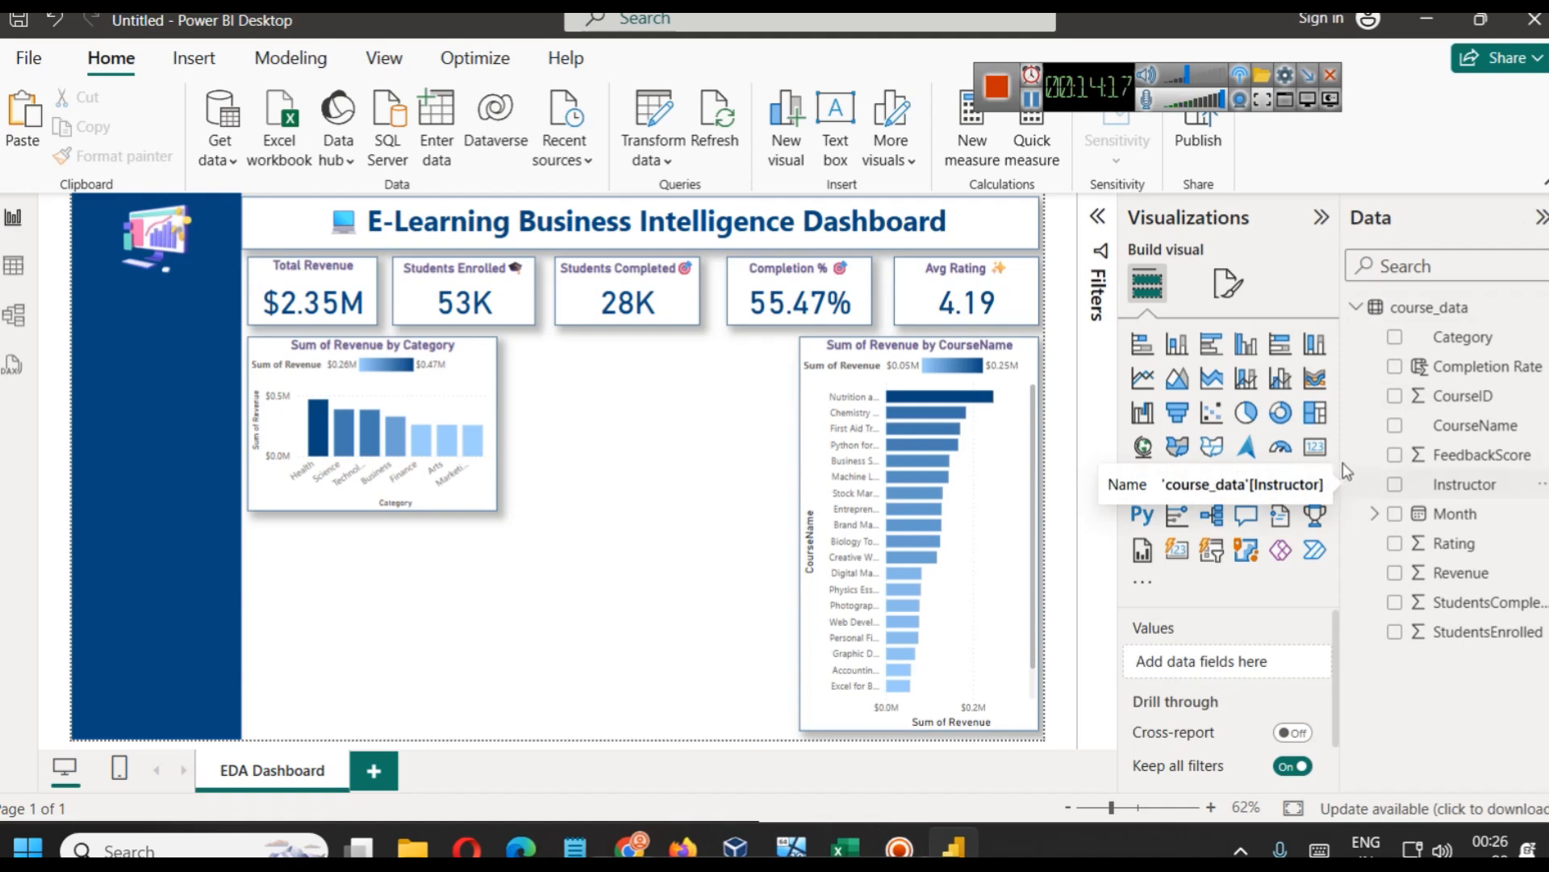
Insert a donut chart between the column and bar charts, matching the column chart's height and widening it slightly
click(1281, 414)
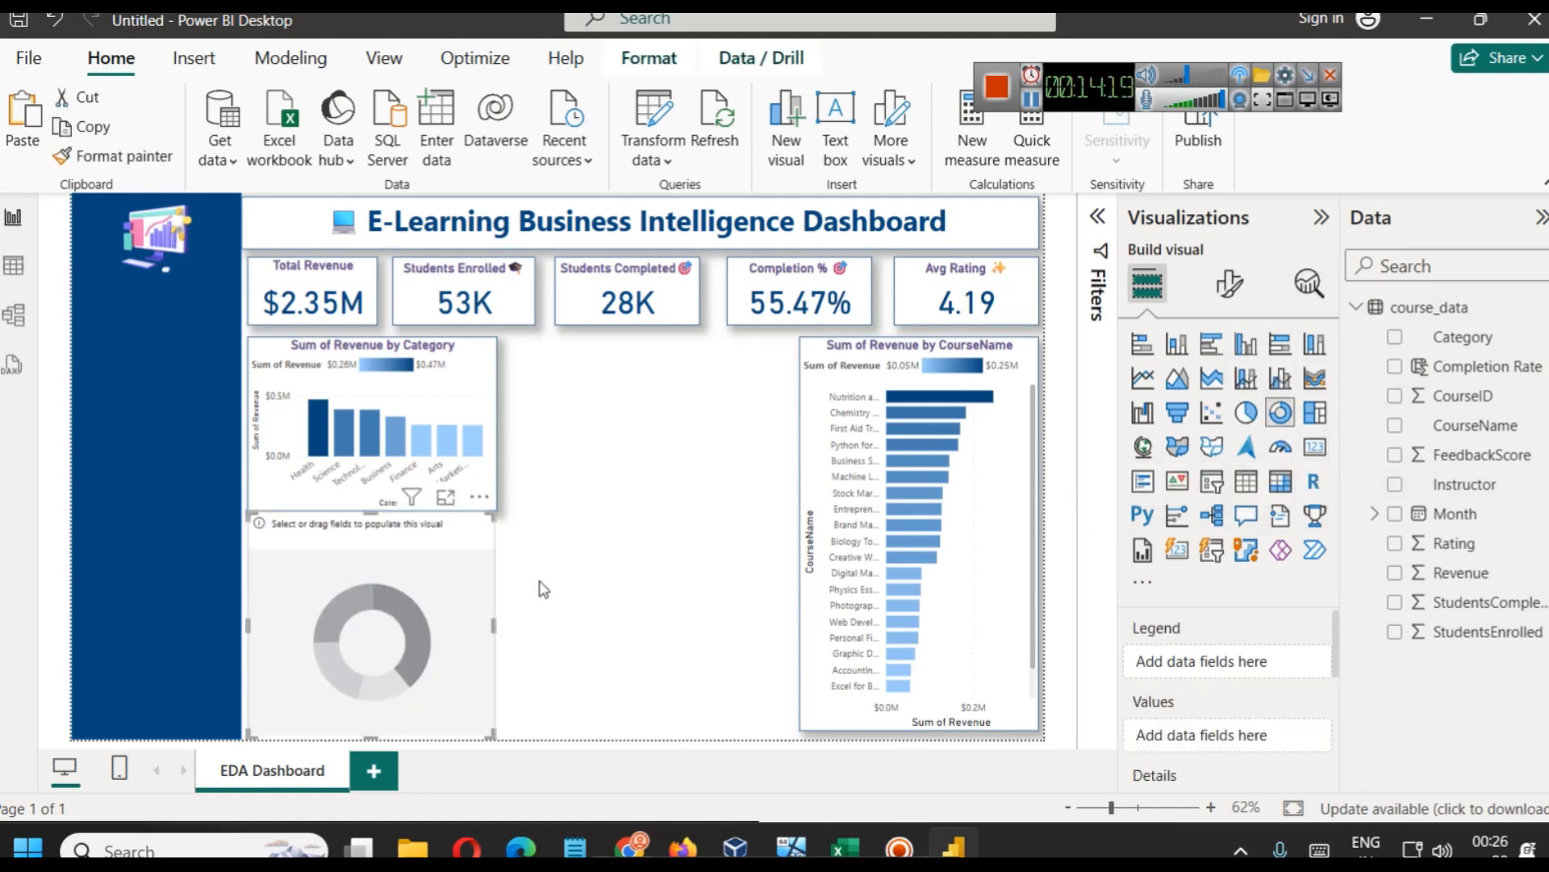
drag(460, 578, 718, 416)
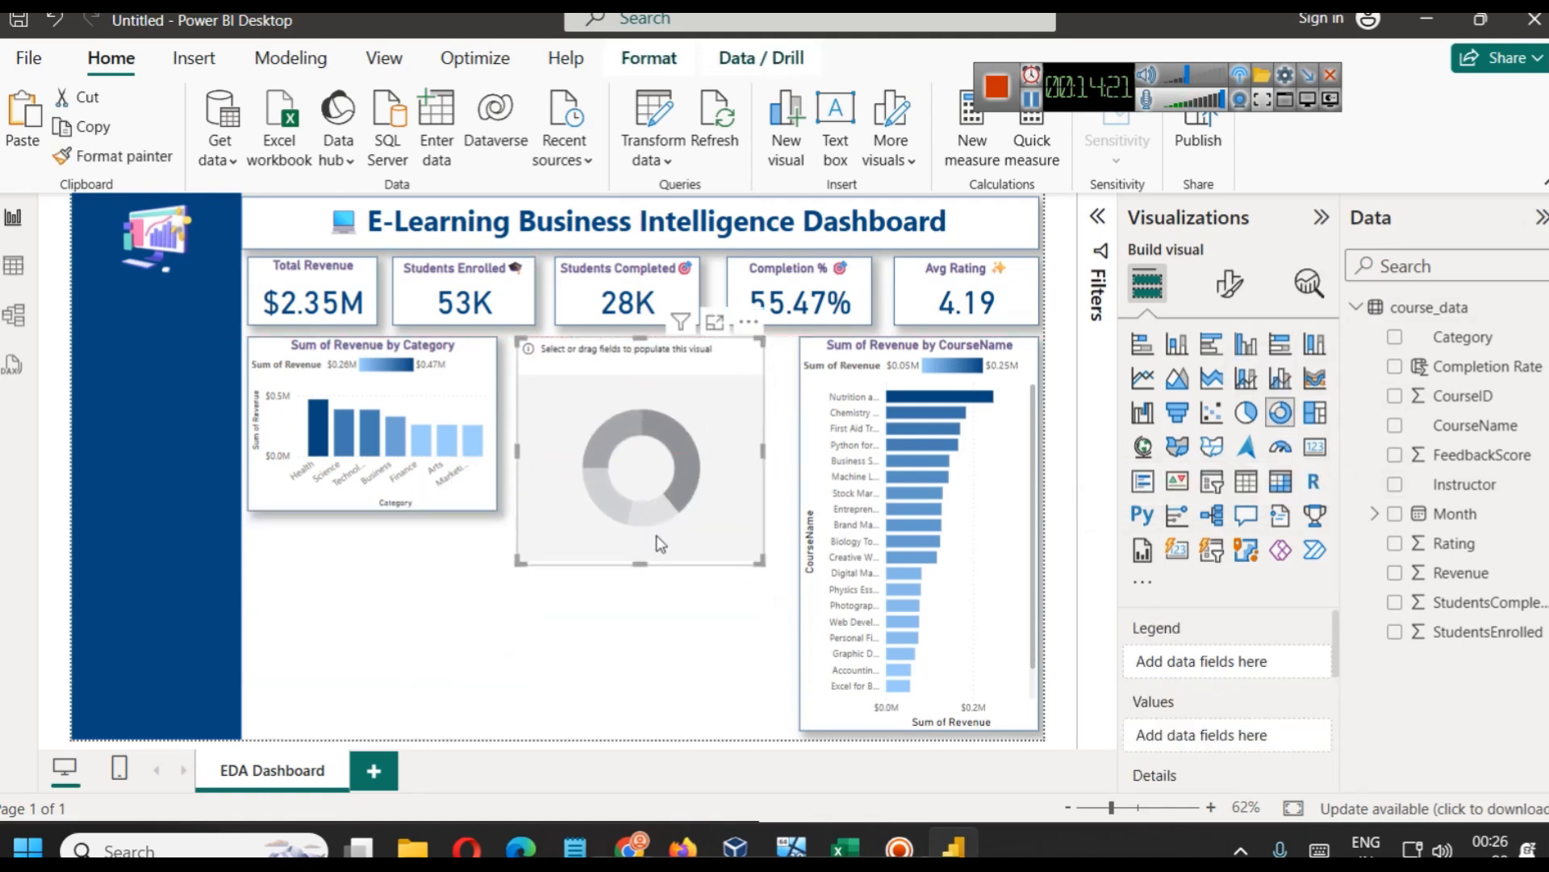
drag(654, 565, 665, 510)
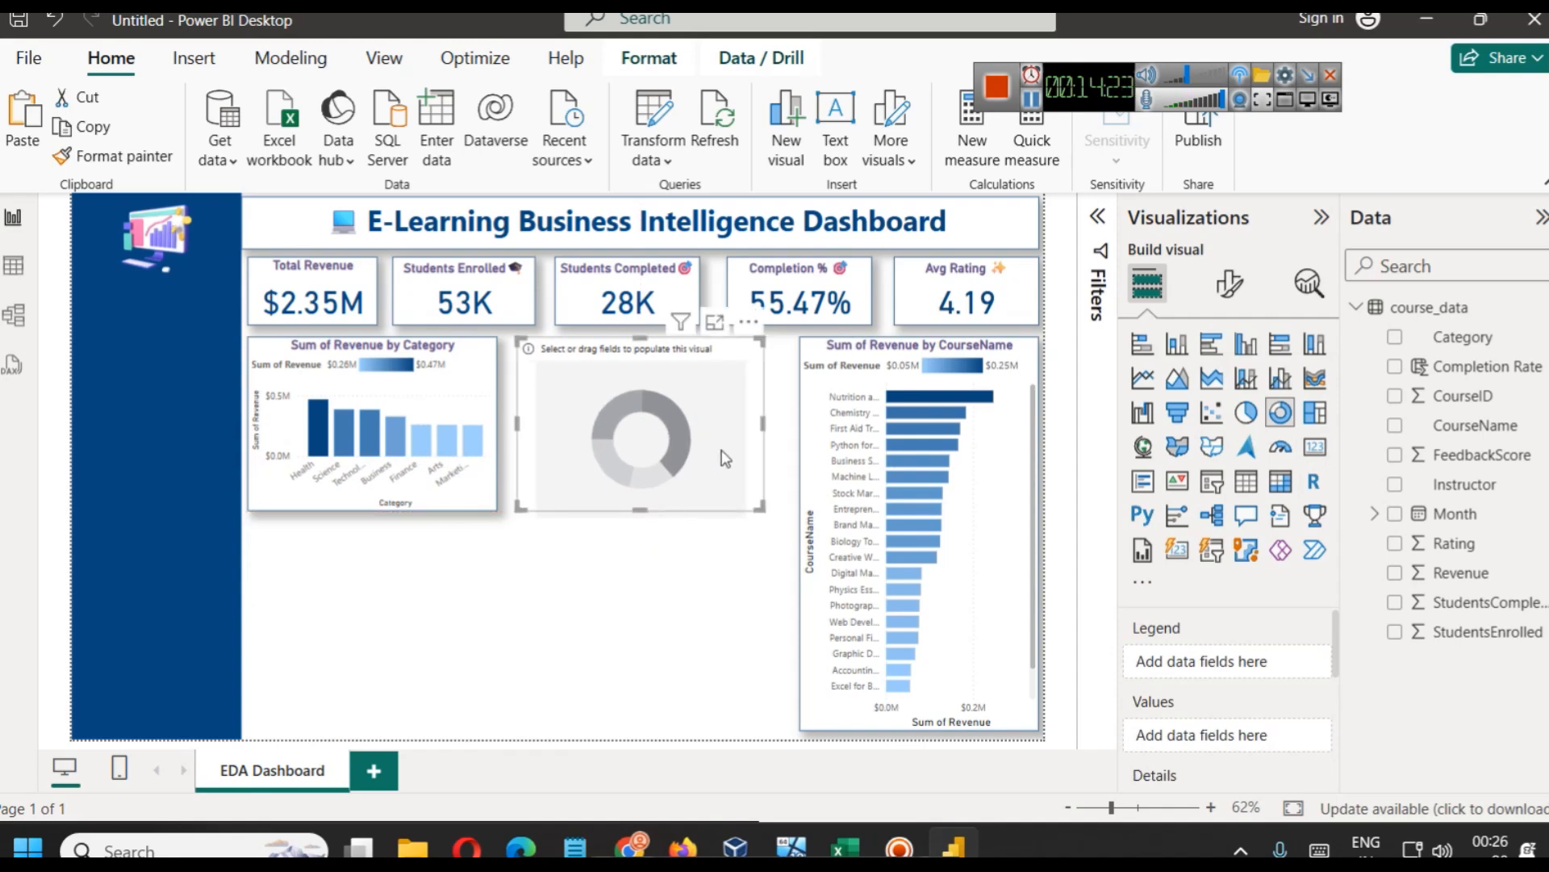
drag(765, 432, 772, 424)
Copy the column chart's formatting onto the empty donut chart
click(460, 373)
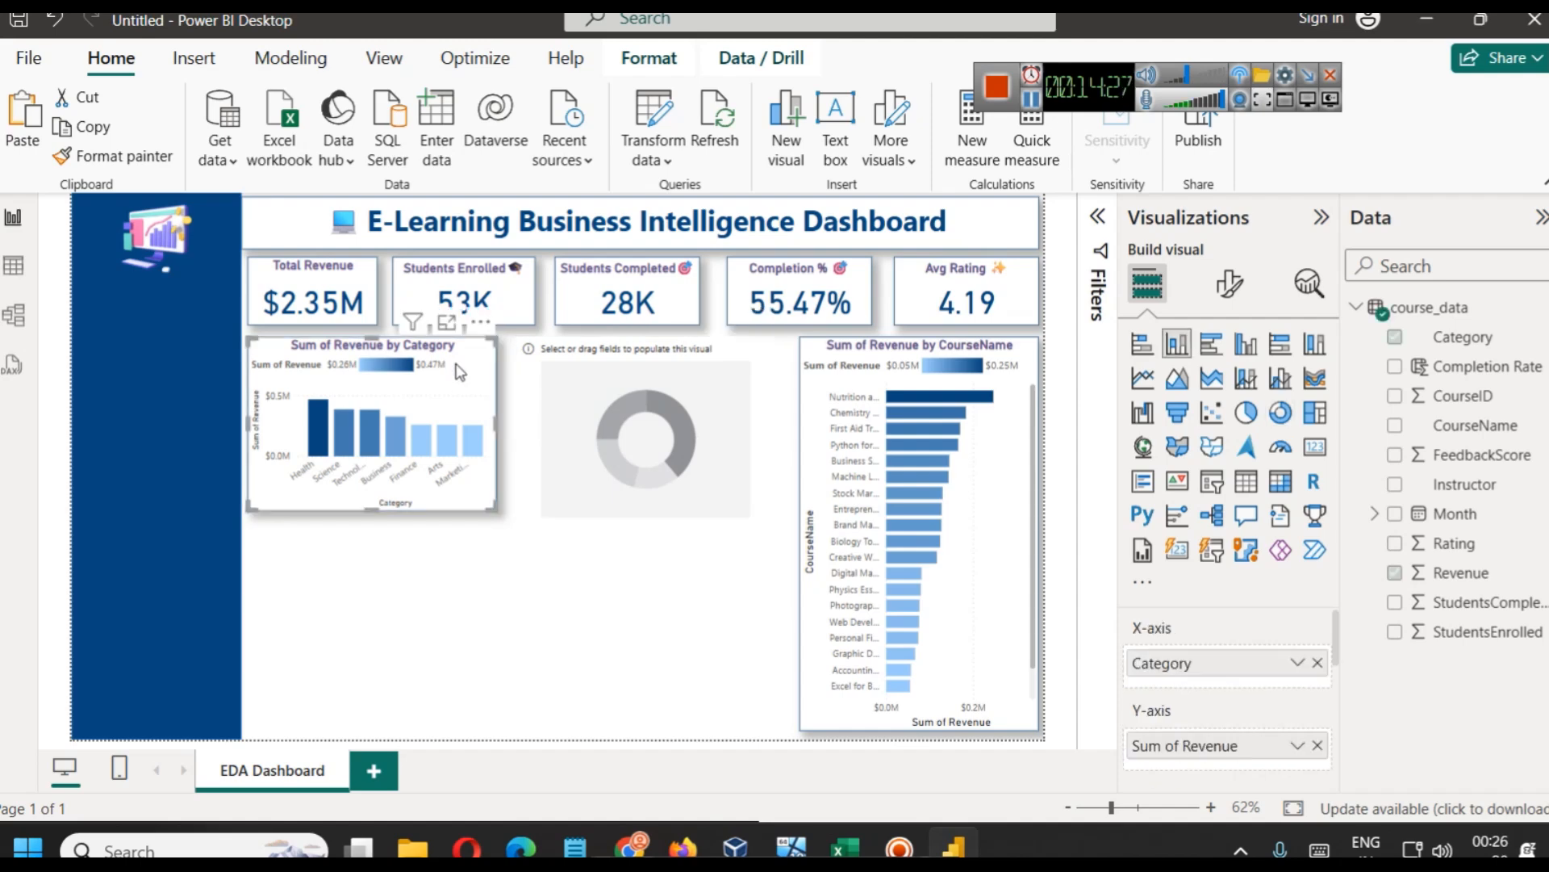
click(80, 156)
click(588, 373)
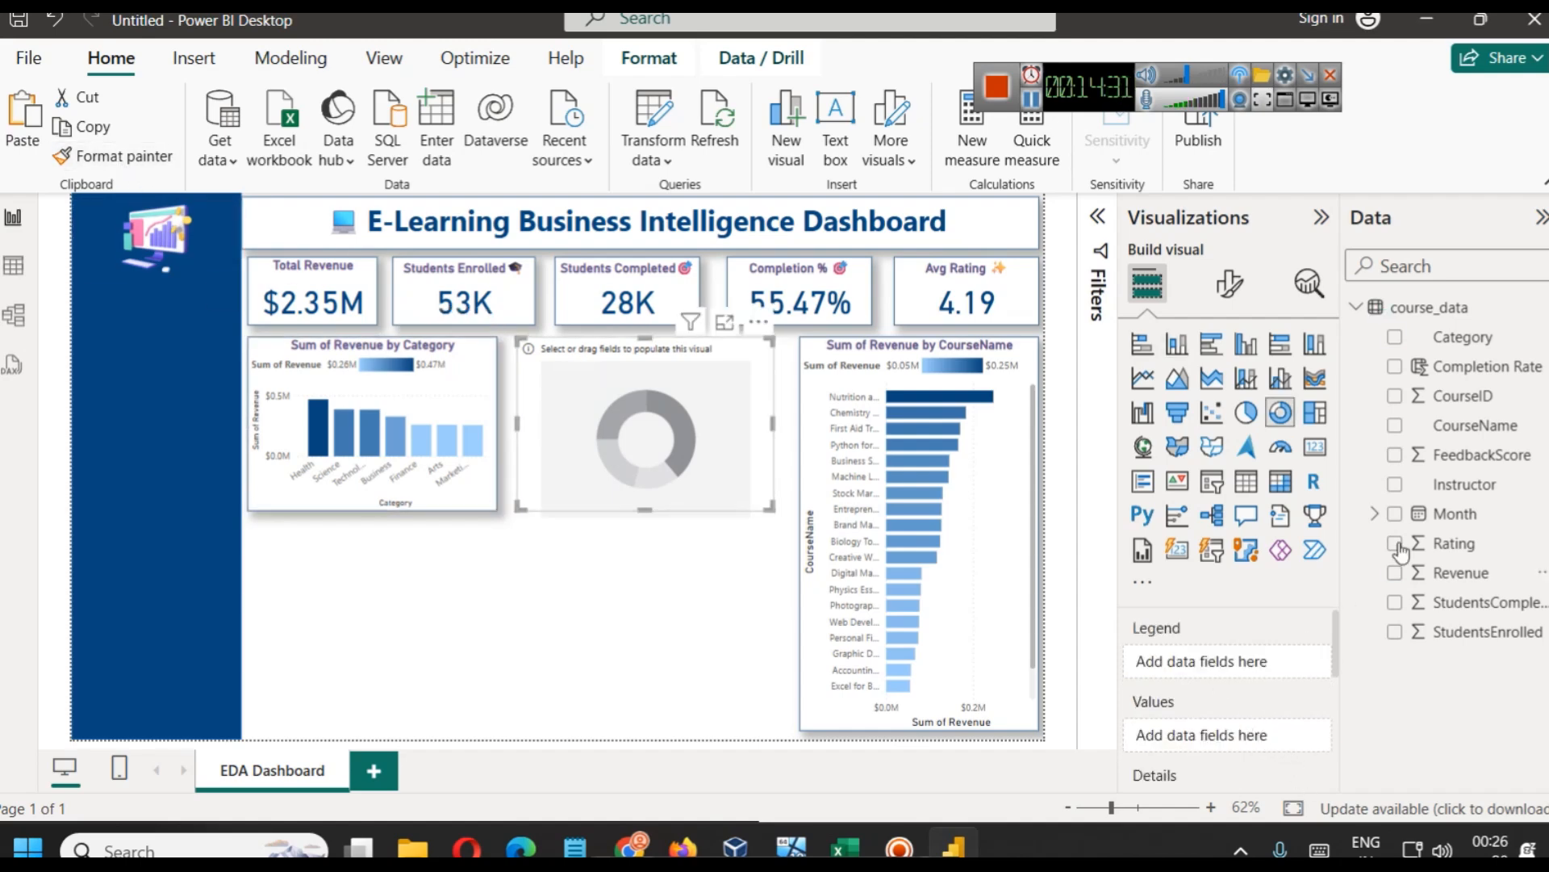
Assign Instructor to the donut chart's legend
drag(1468, 485, 1217, 651)
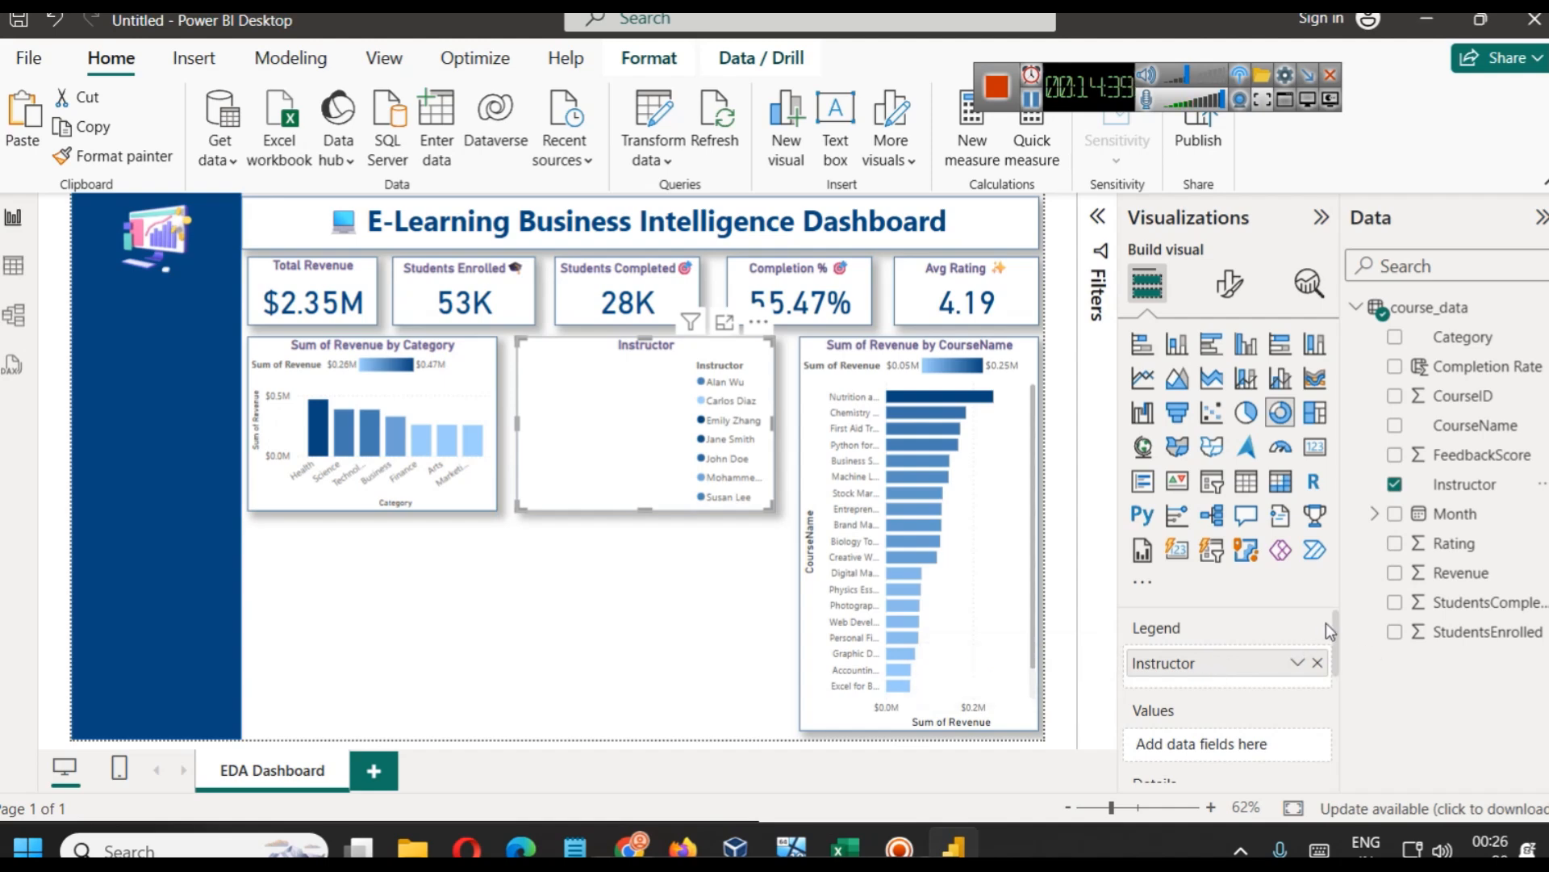
drag(1334, 622, 1330, 652)
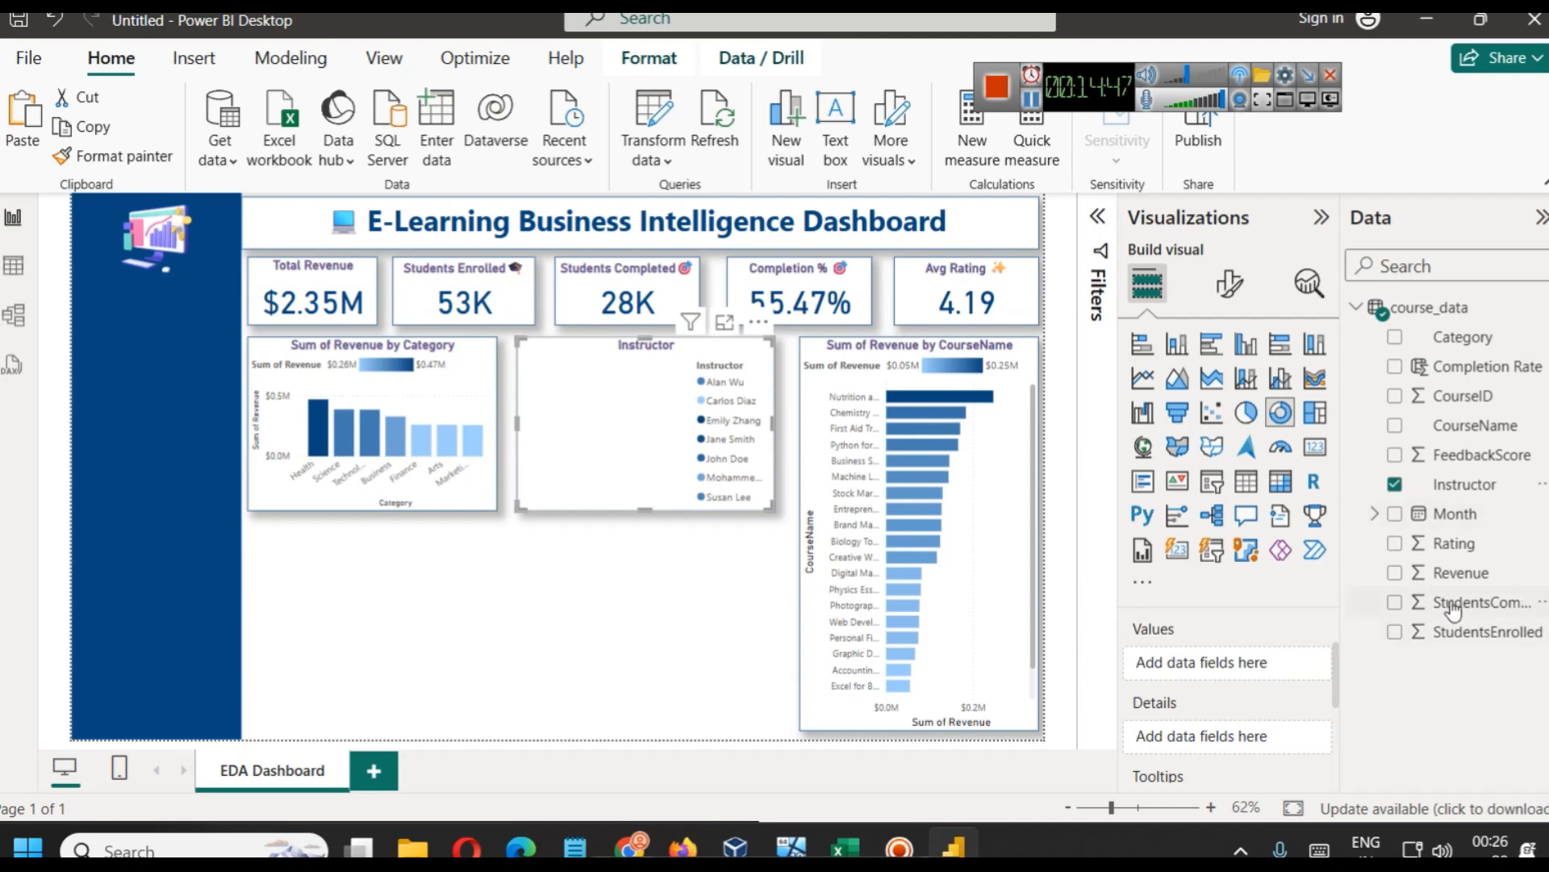
Add Revenue as the values of the Instructor donut chart and check its slice details
drag(1461, 572, 1209, 674)
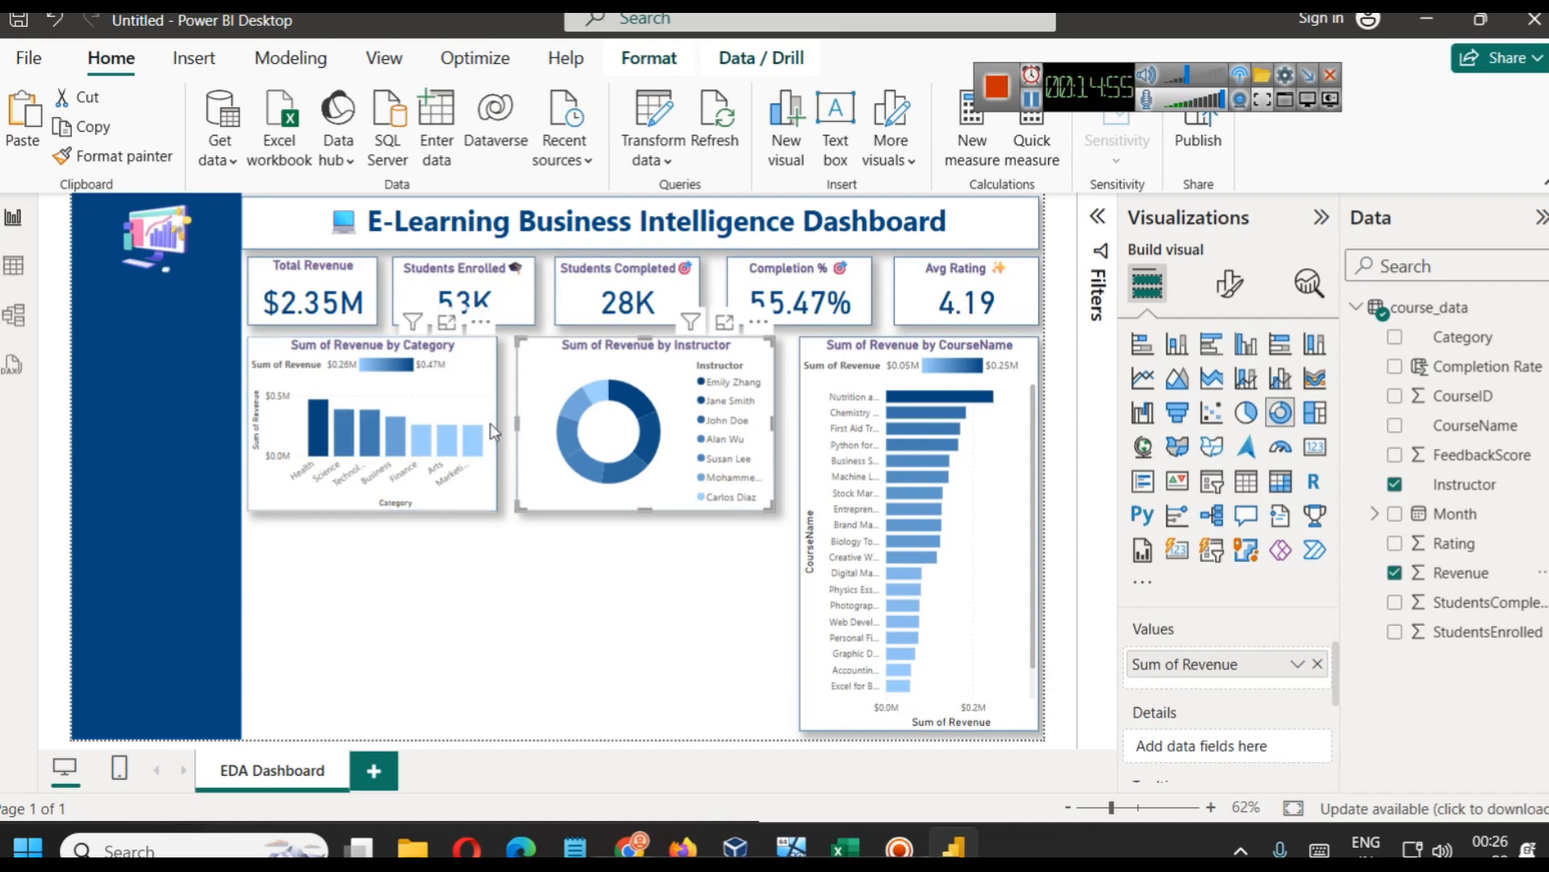
mouse_move(640, 404)
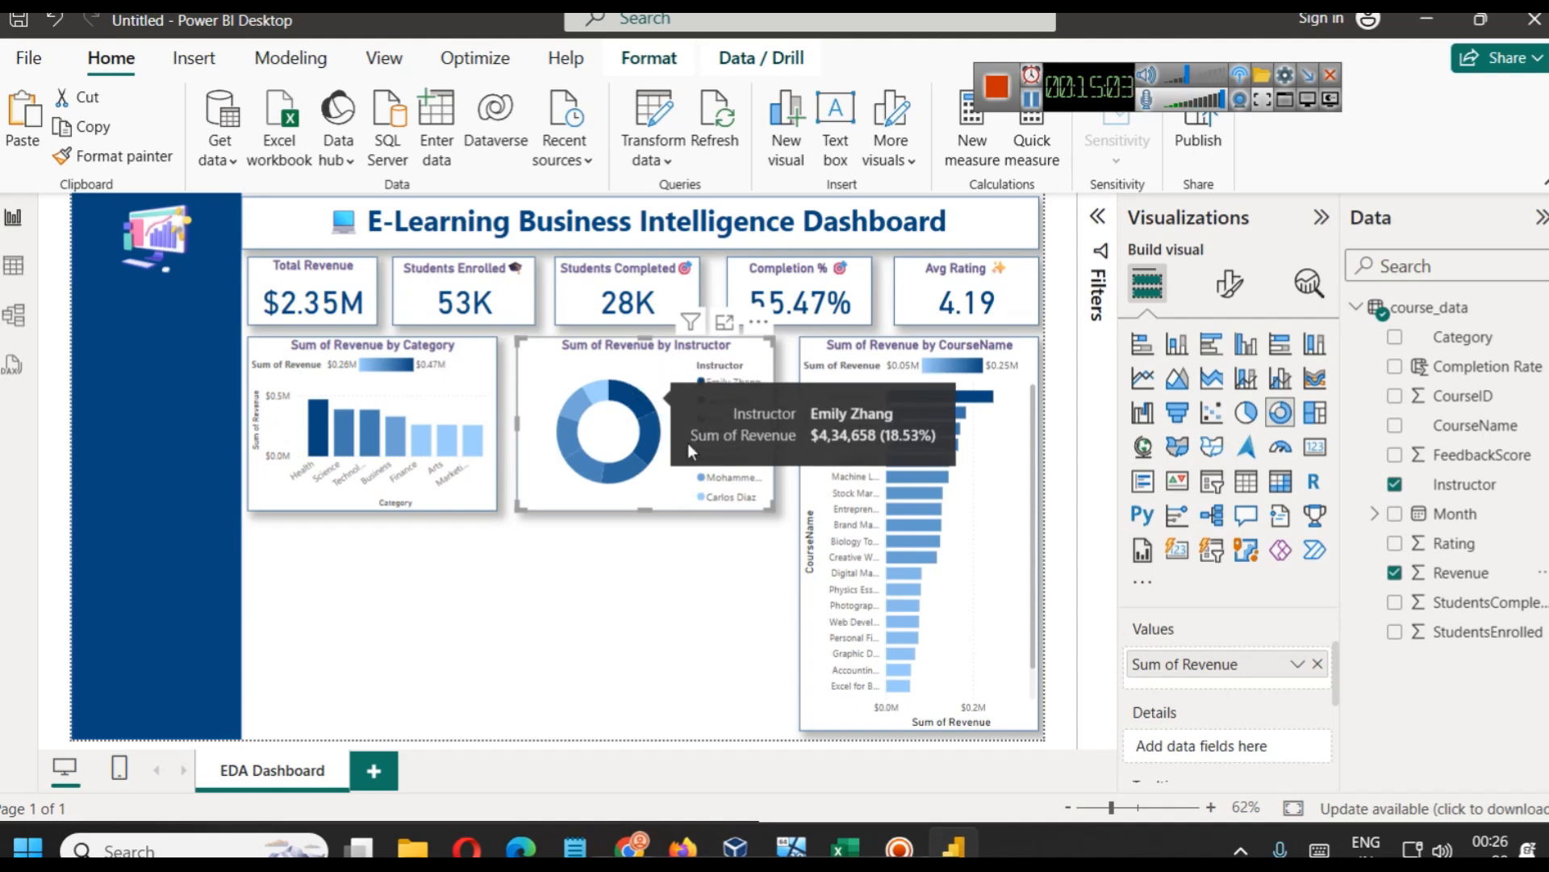
mouse_move(653, 439)
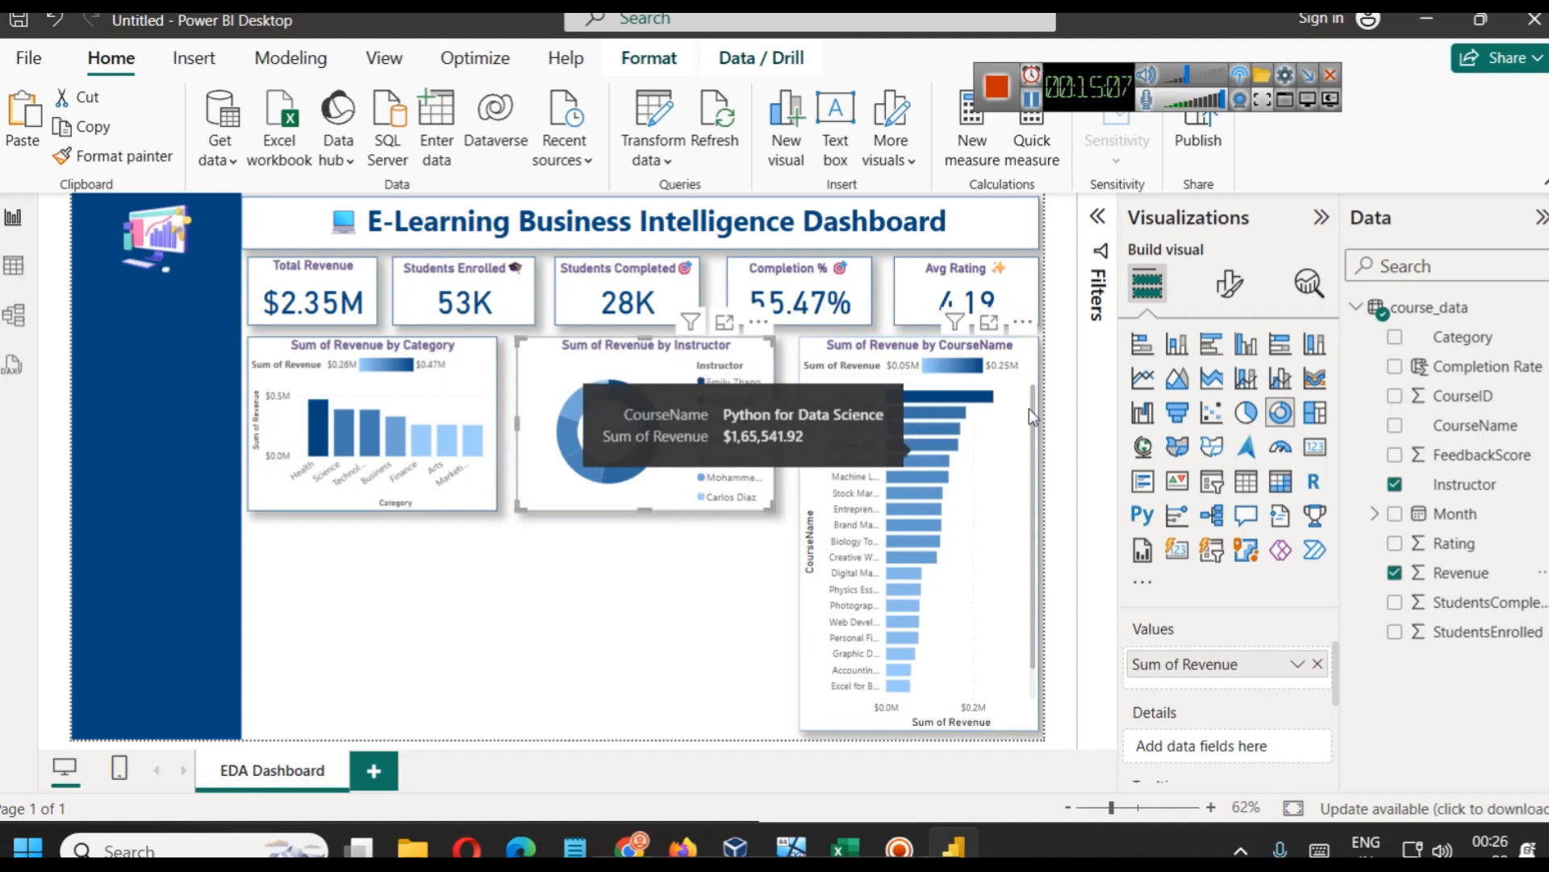
click(1239, 304)
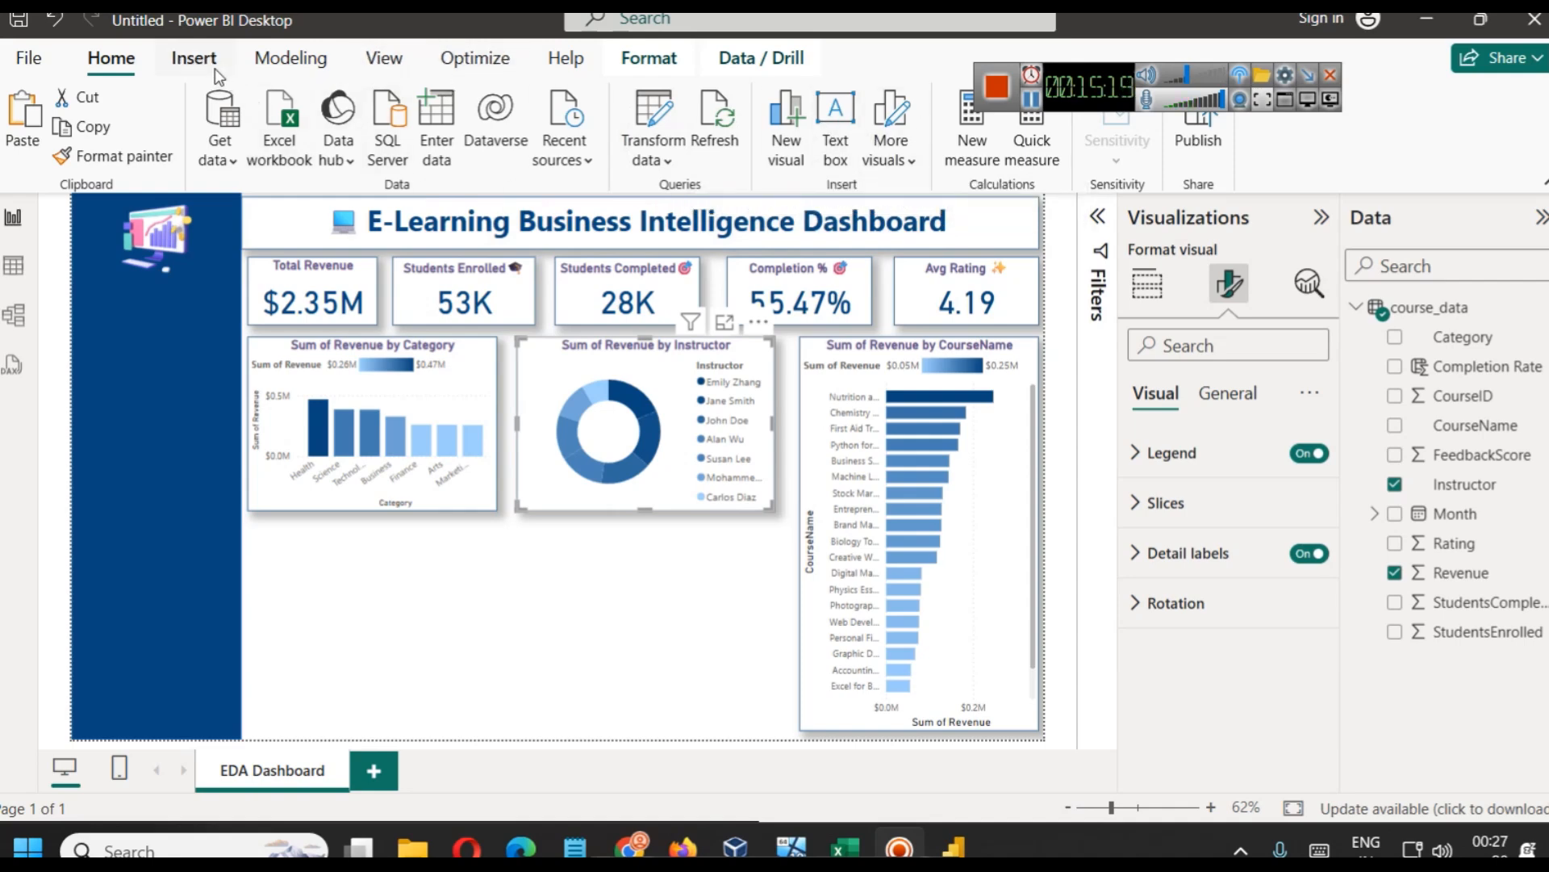
Rename the EDA Dashboard page as Revenue Analysis
right_click(246, 773)
click(279, 741)
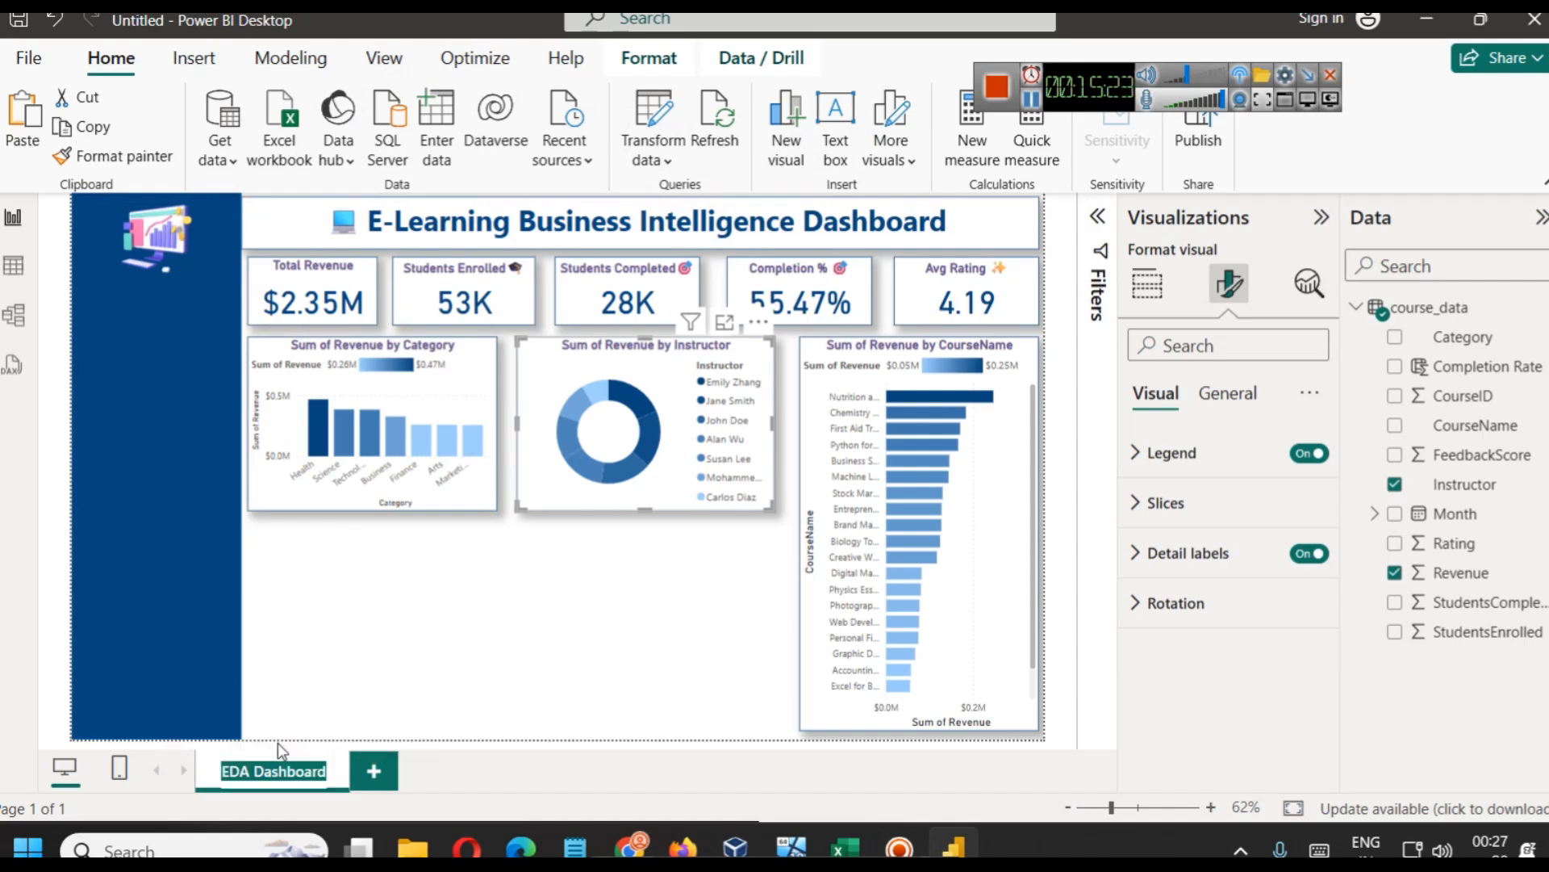
text(Revenue A)
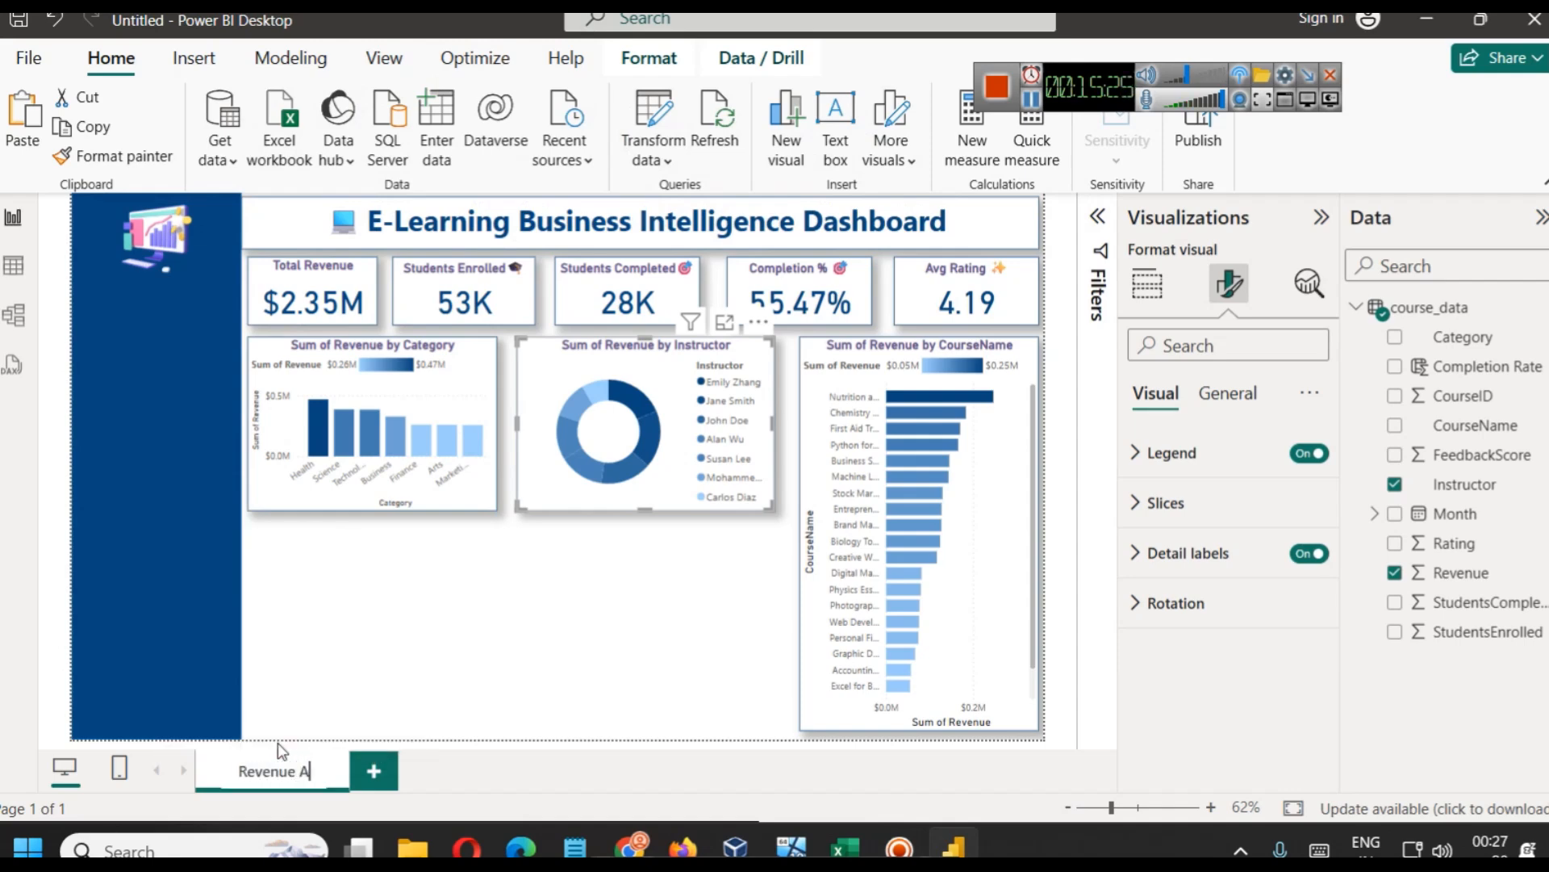
text(nalysis)
key(Return)
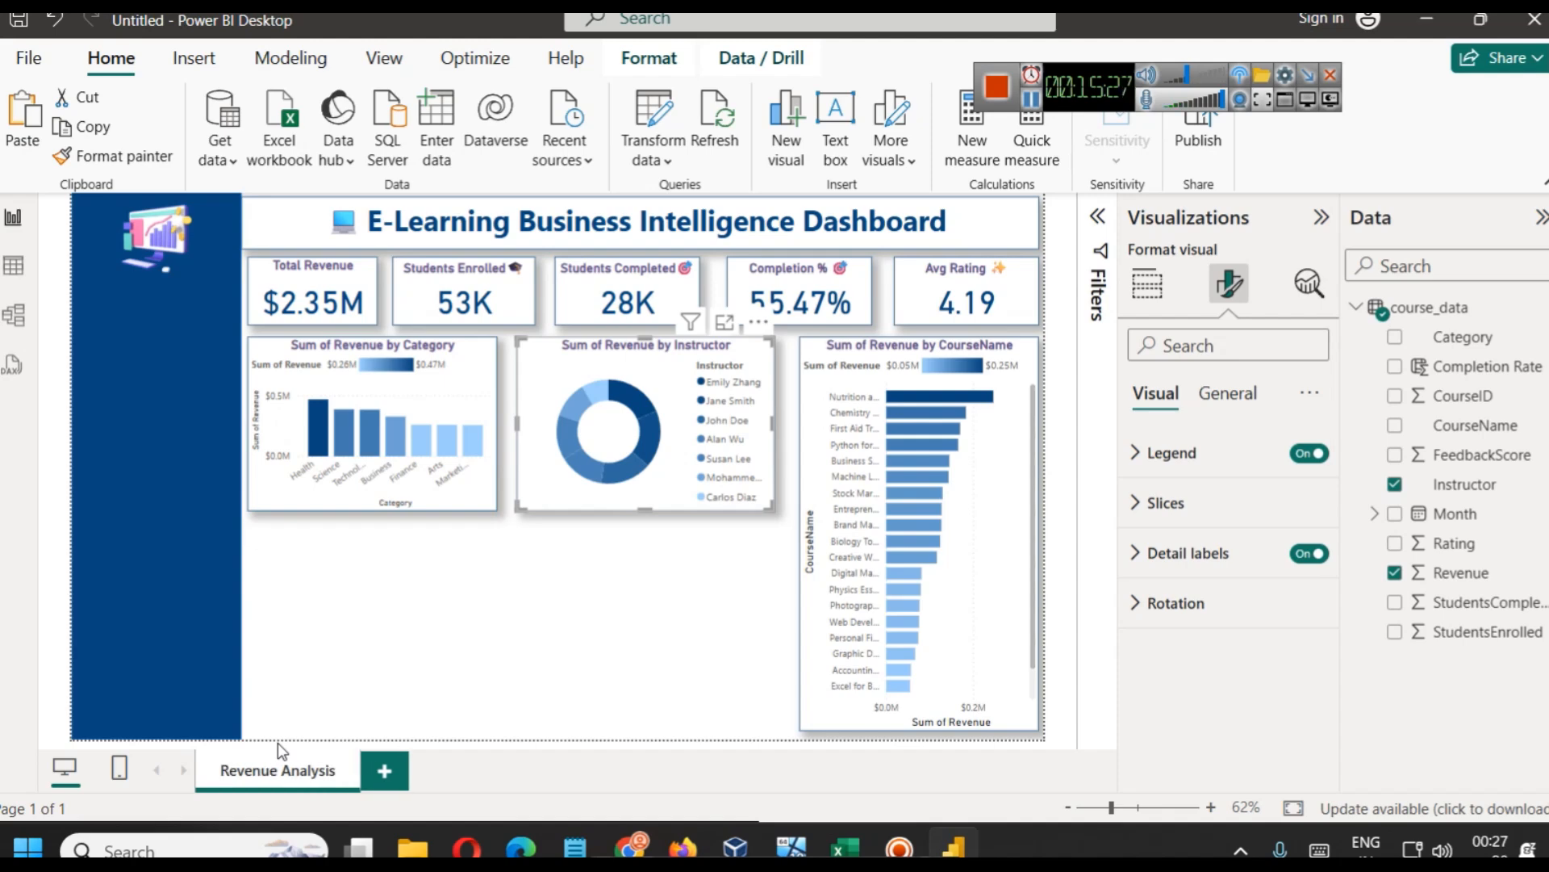
click(416, 733)
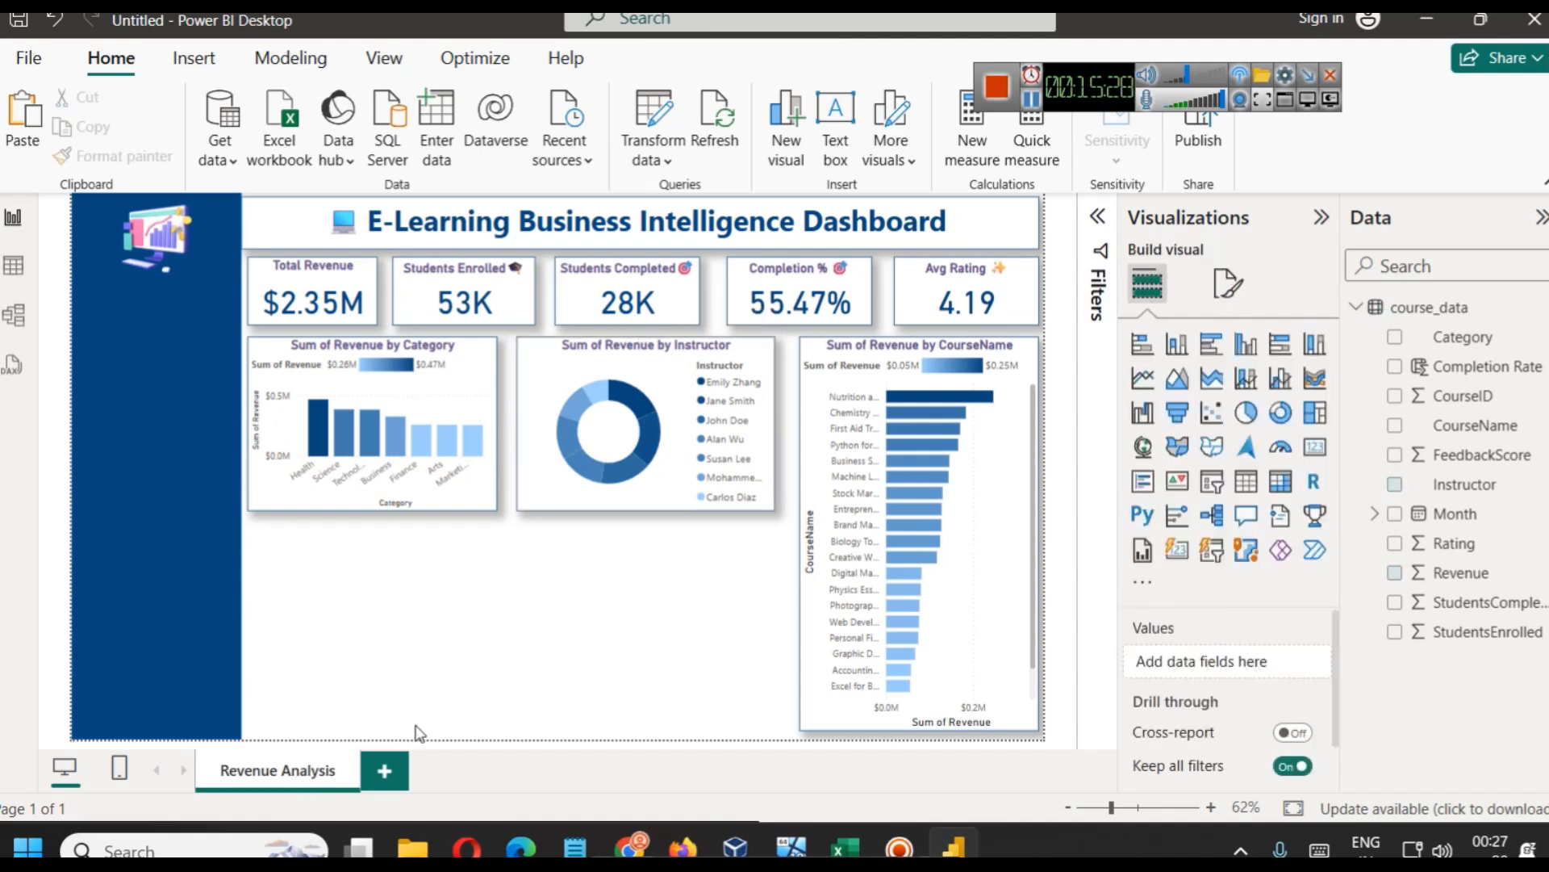
click(378, 773)
right_click(381, 772)
click(286, 781)
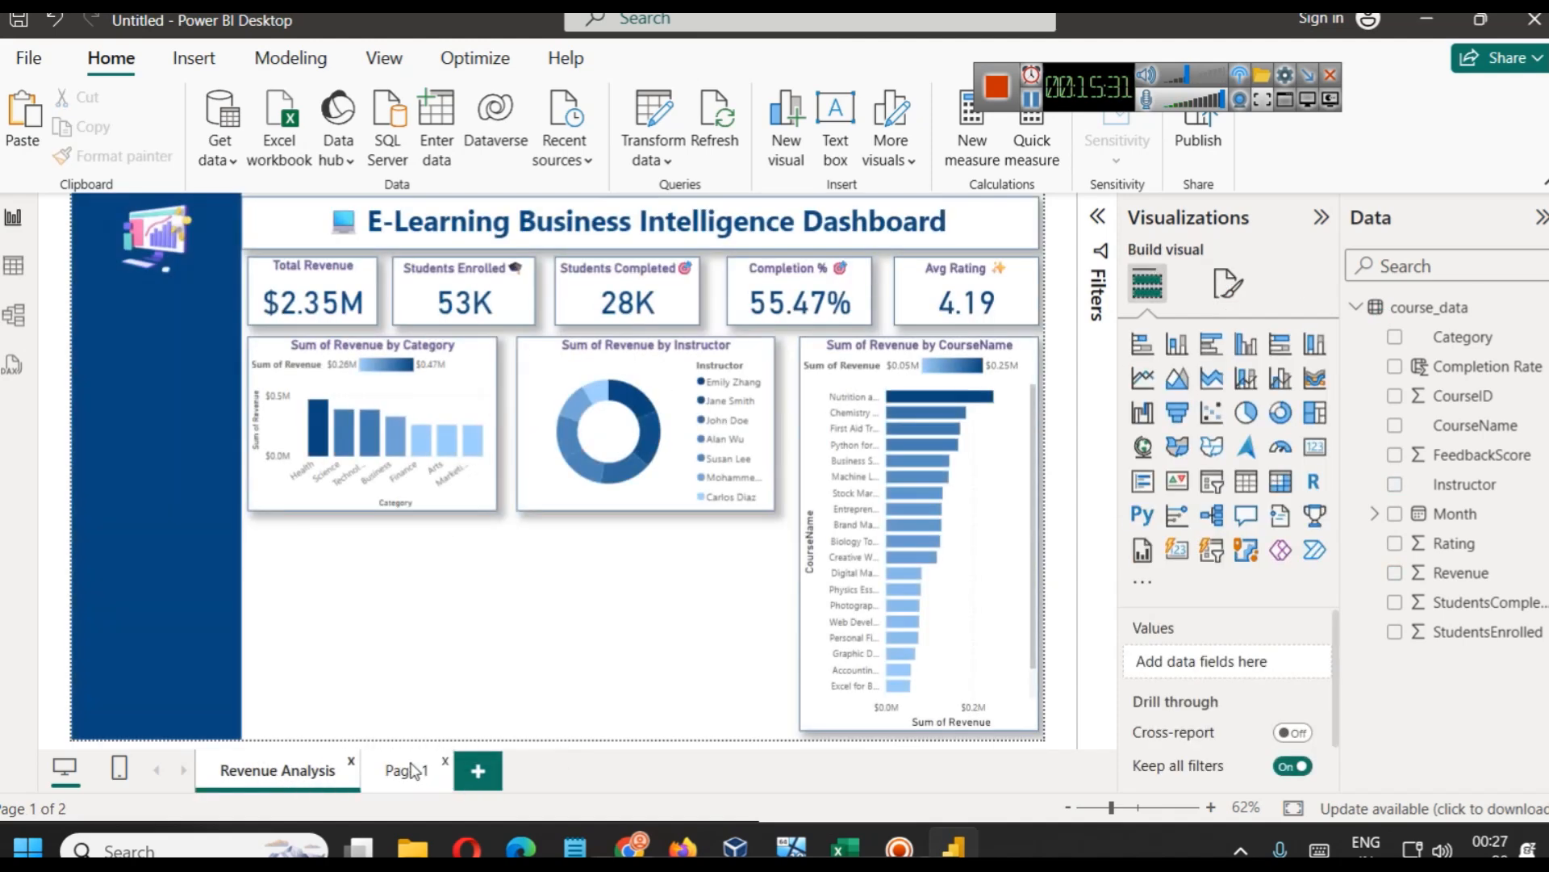
click(444, 761)
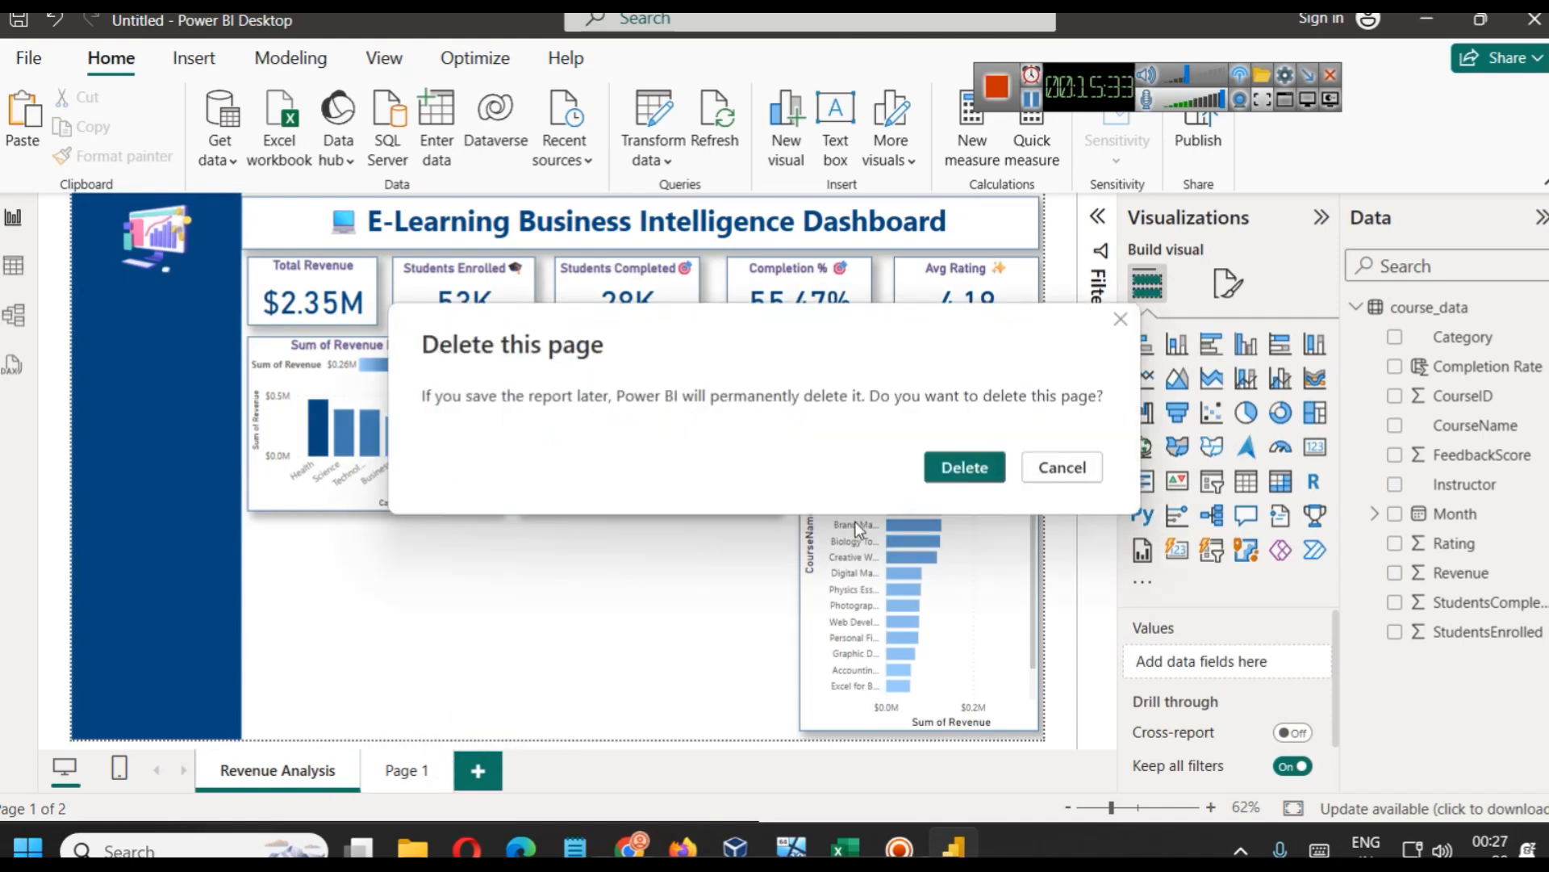
click(939, 468)
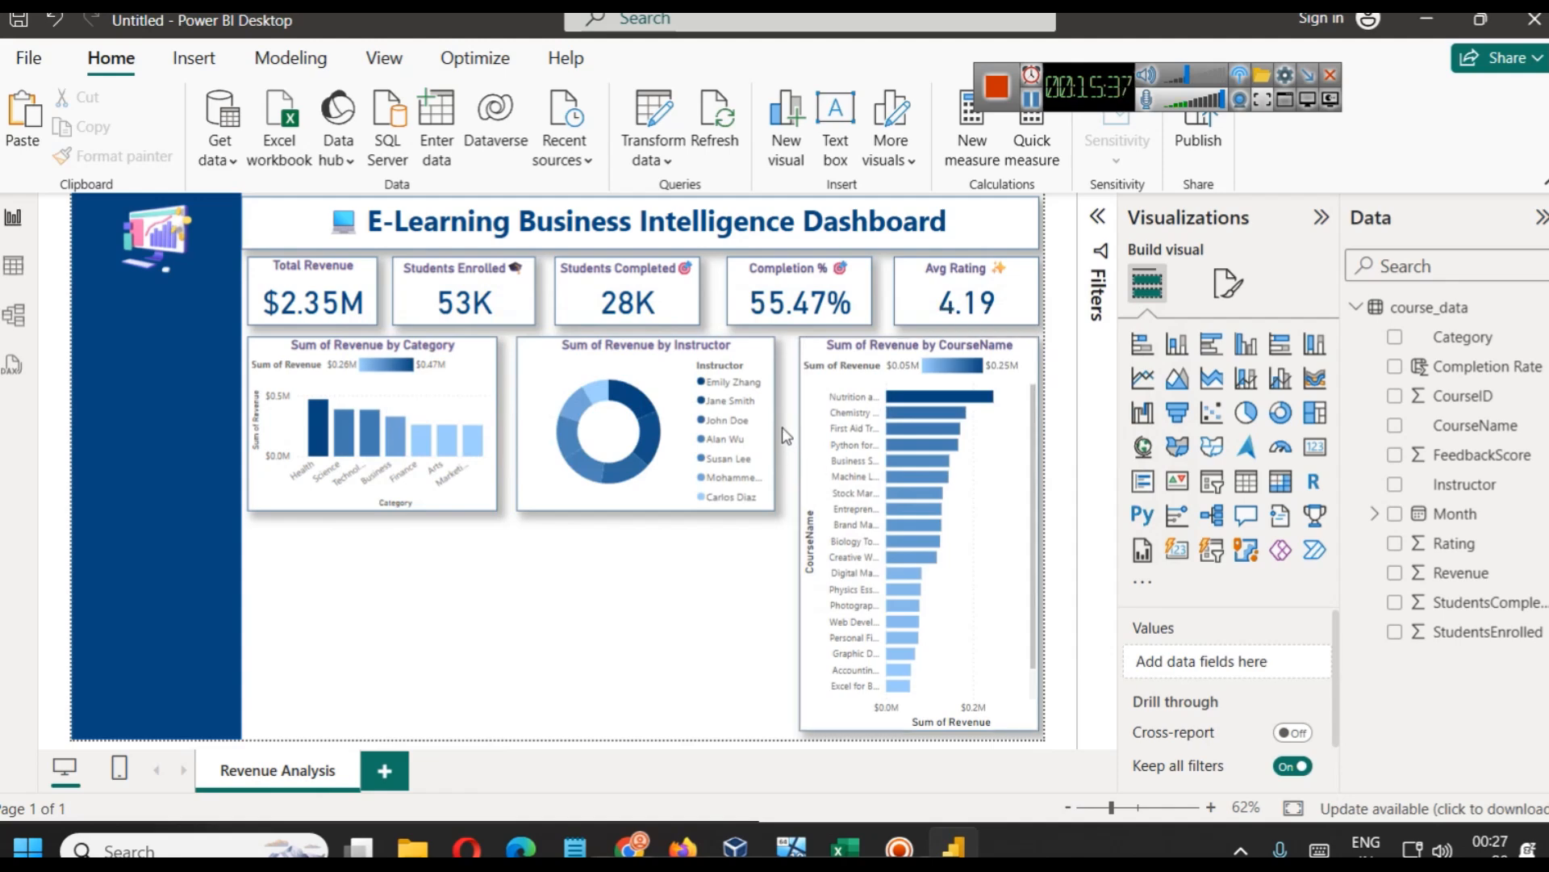
Widen the Sum of Revenue by Instructor donut chart slightly toward the CourseName bar chart
click(768, 405)
drag(777, 419, 781, 422)
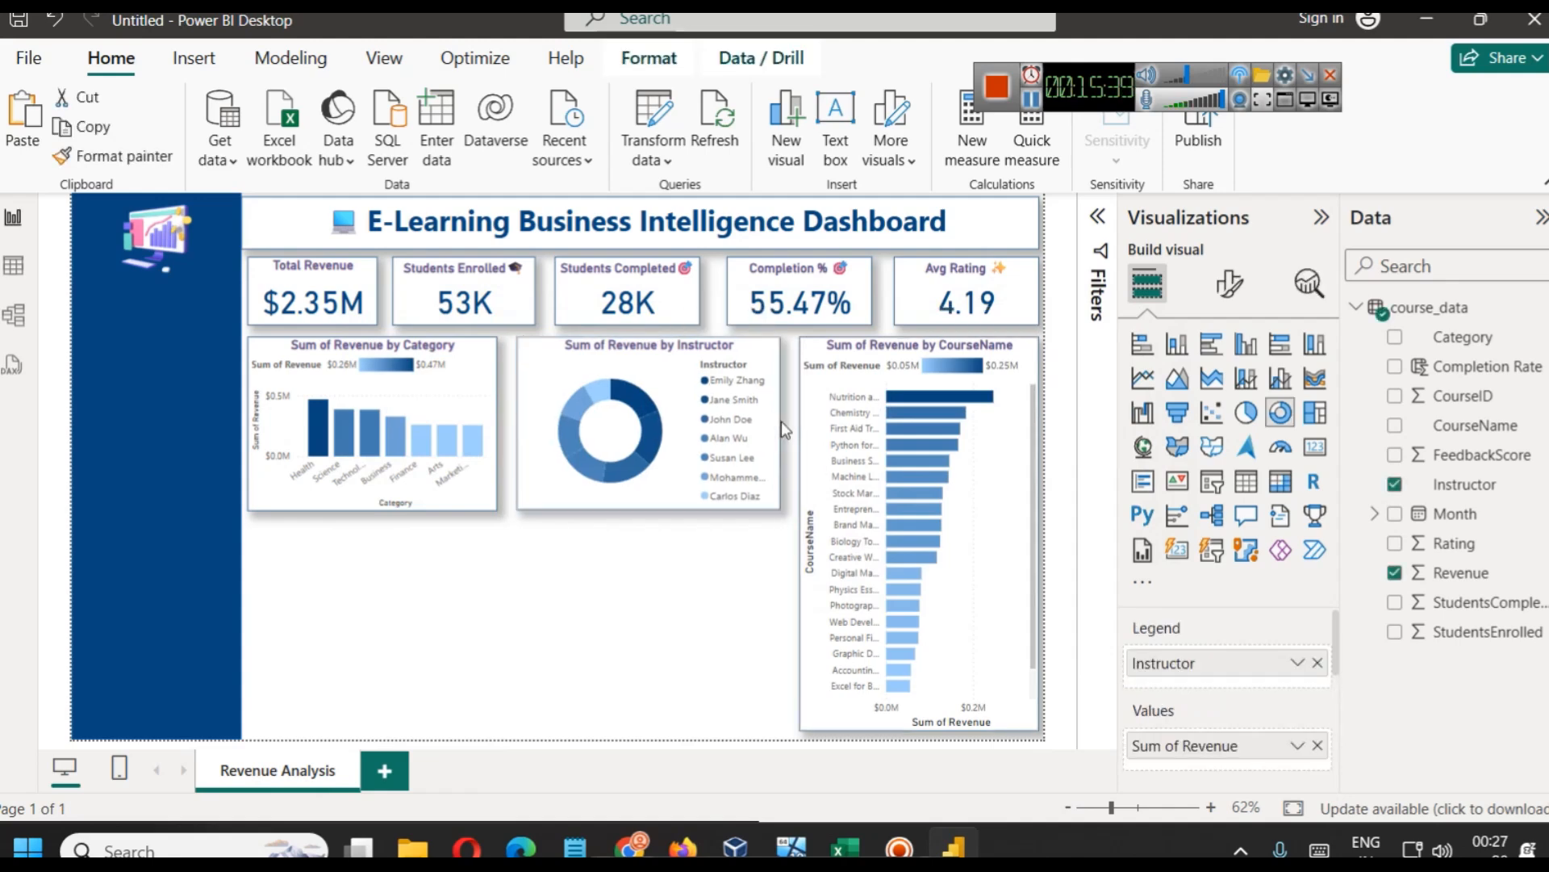
click(680, 605)
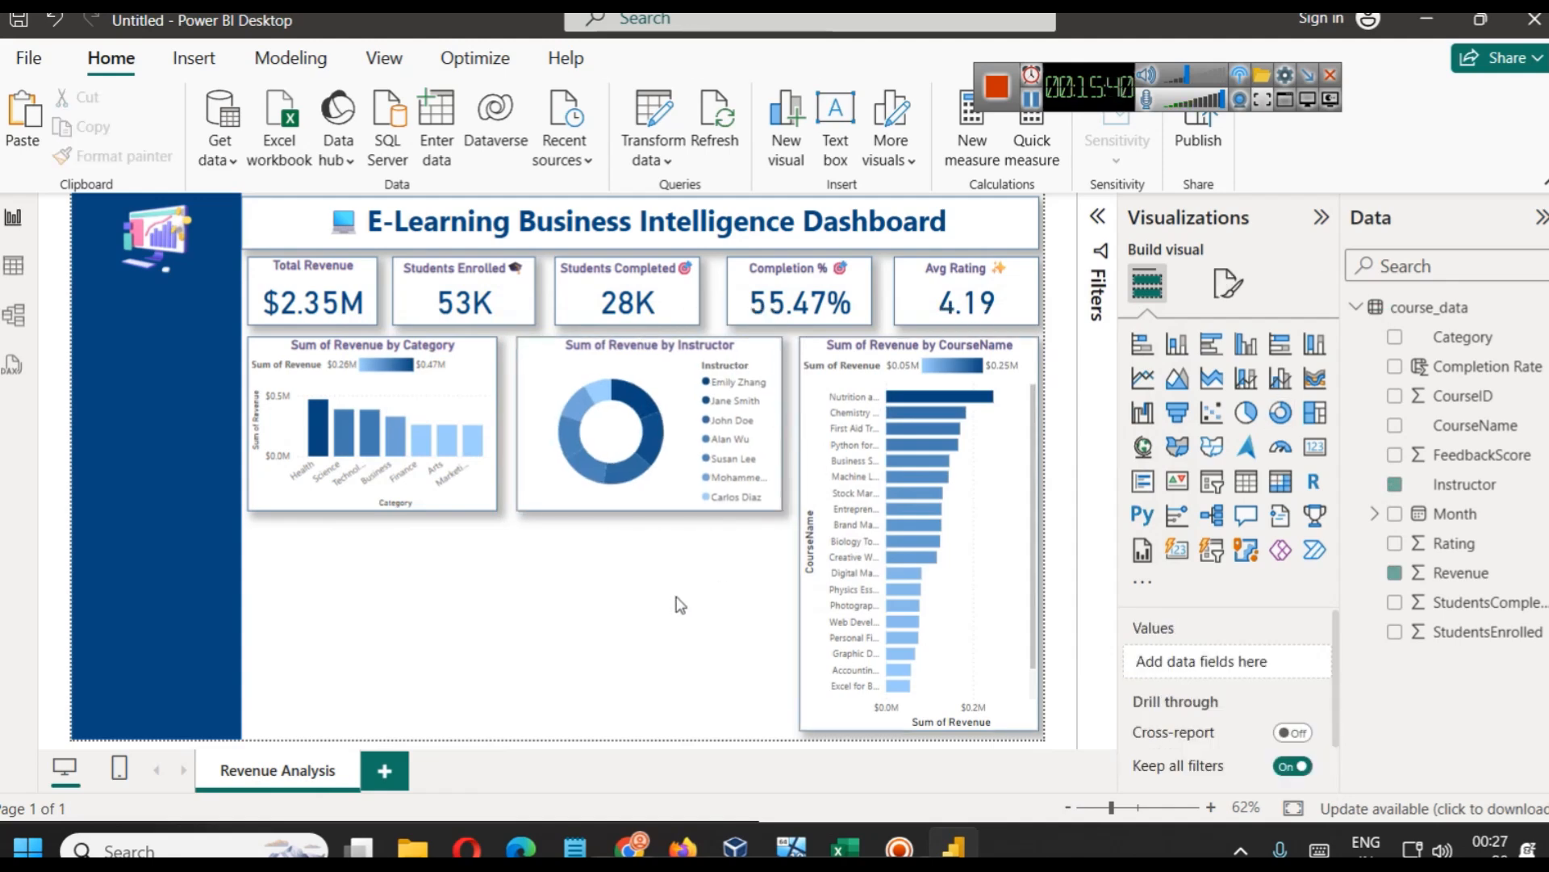
Reduce the font size of the detail label values on the Sum of Revenue by Instructor donut chart so the labels fit
click(655, 360)
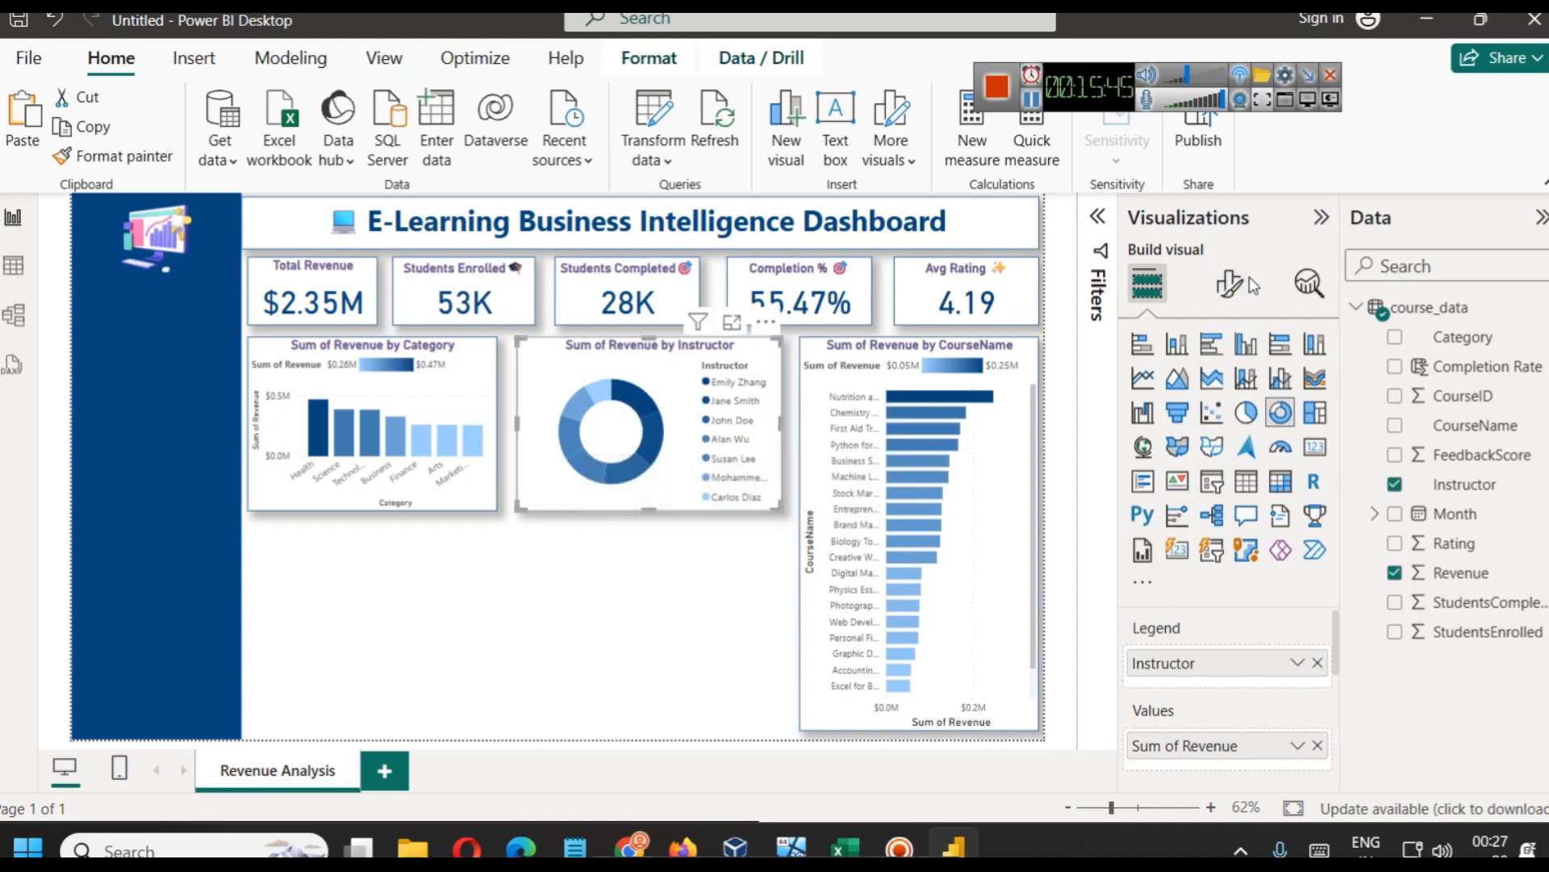
click(1230, 302)
click(1245, 552)
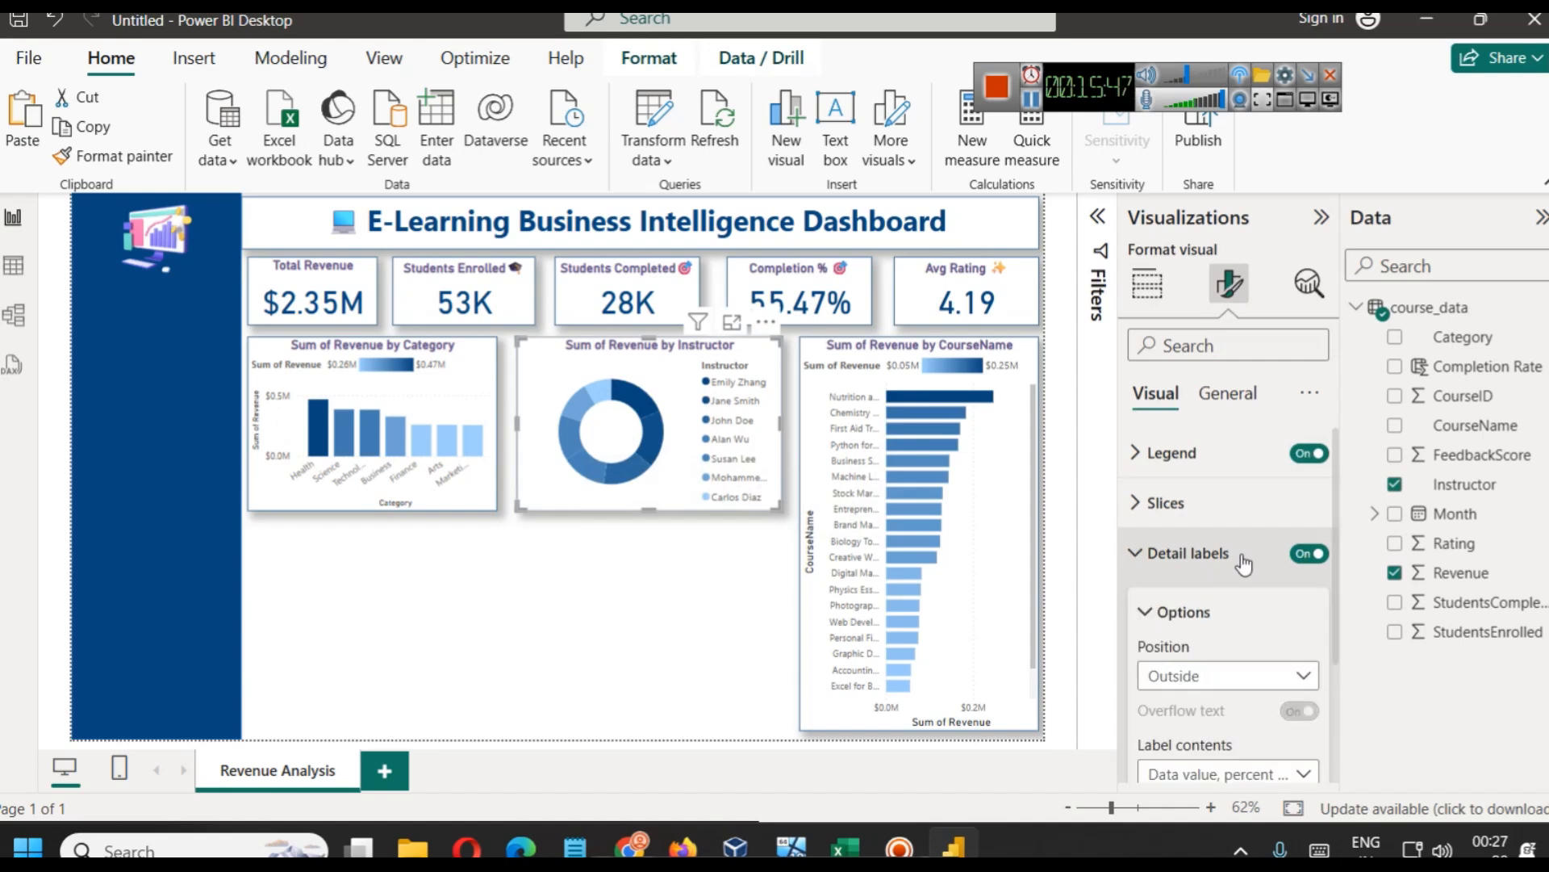
scroll(1243, 597, down, 3)
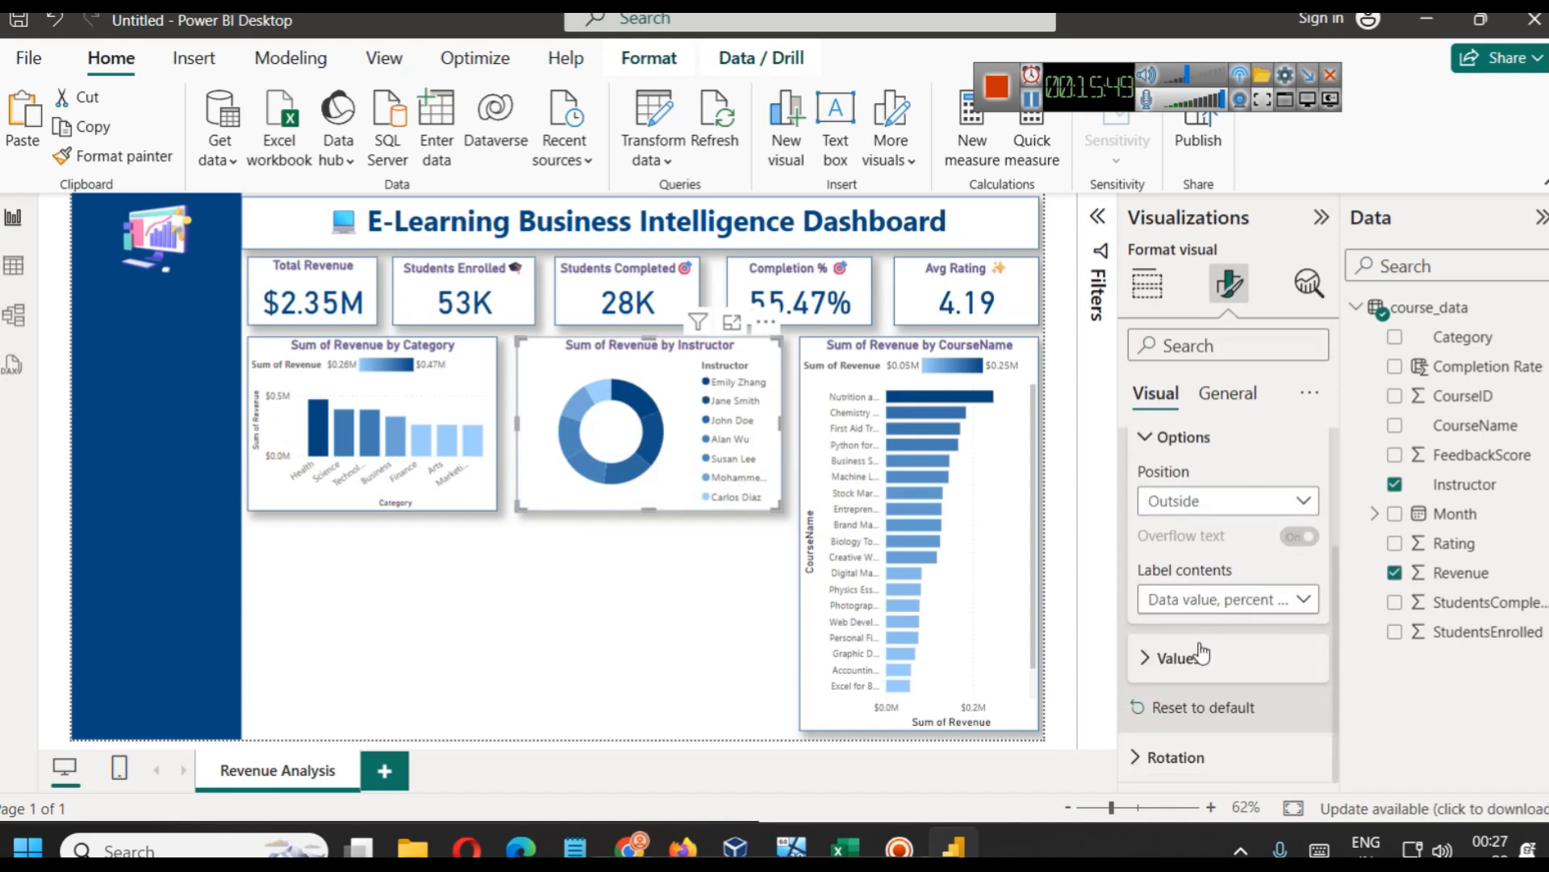
click(1251, 667)
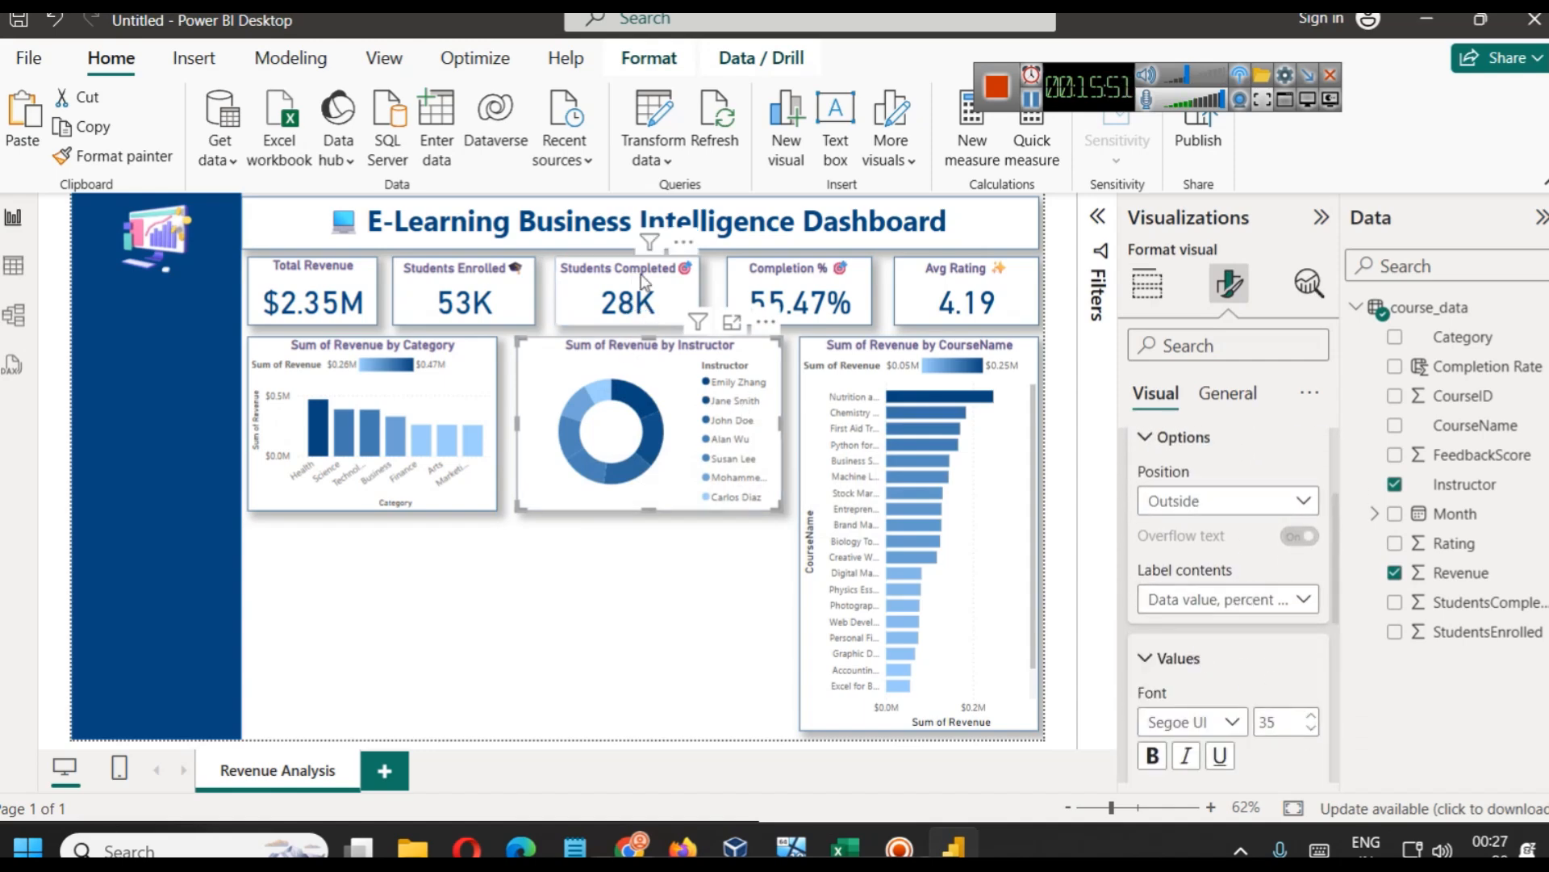
click(1281, 721)
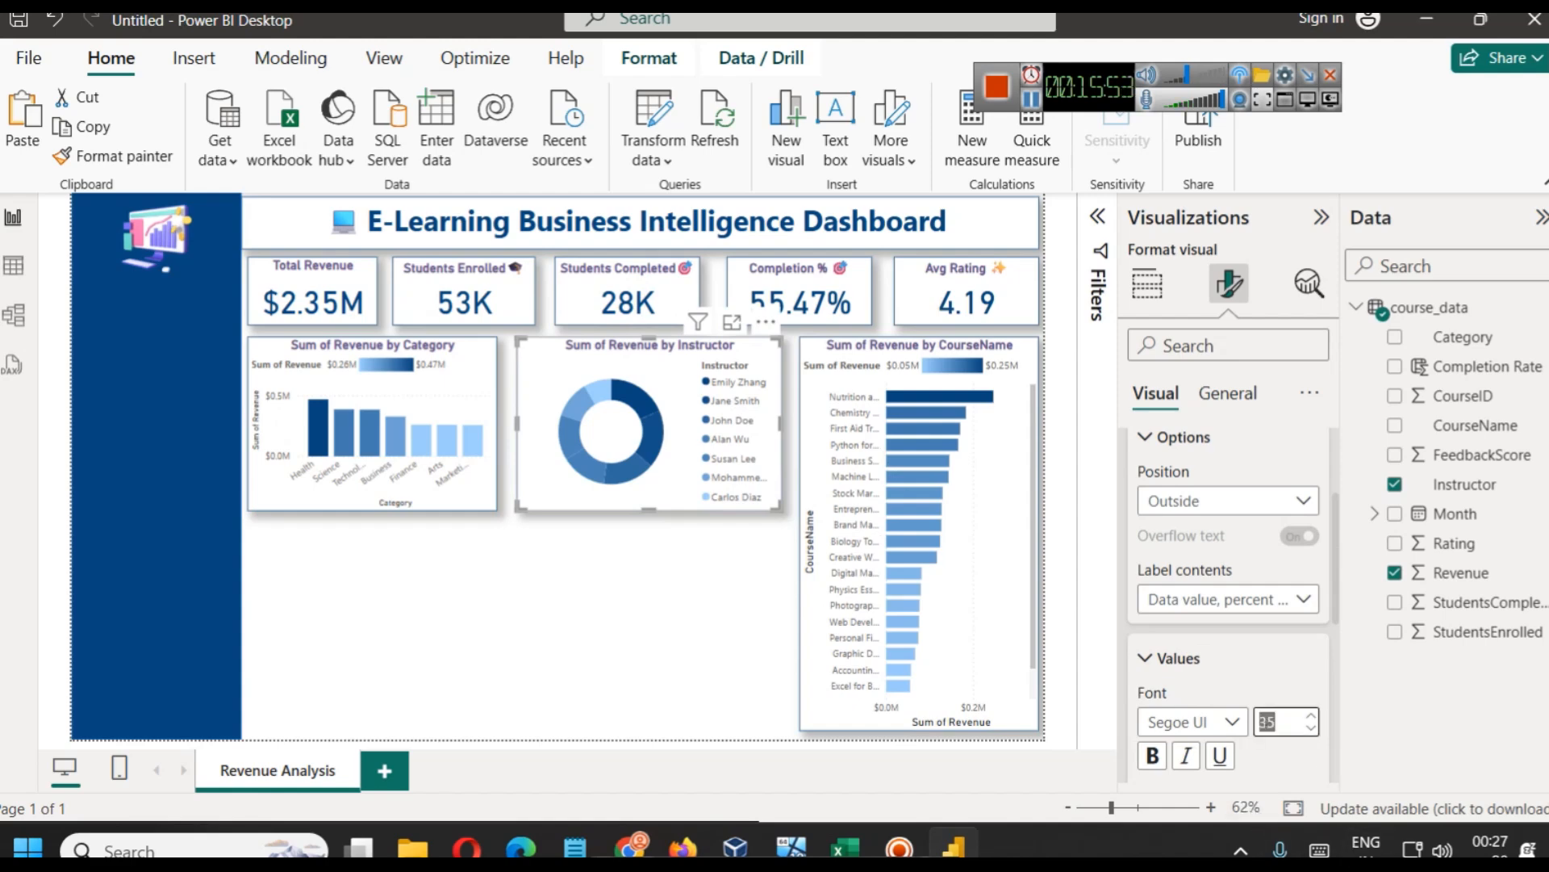
text(1)
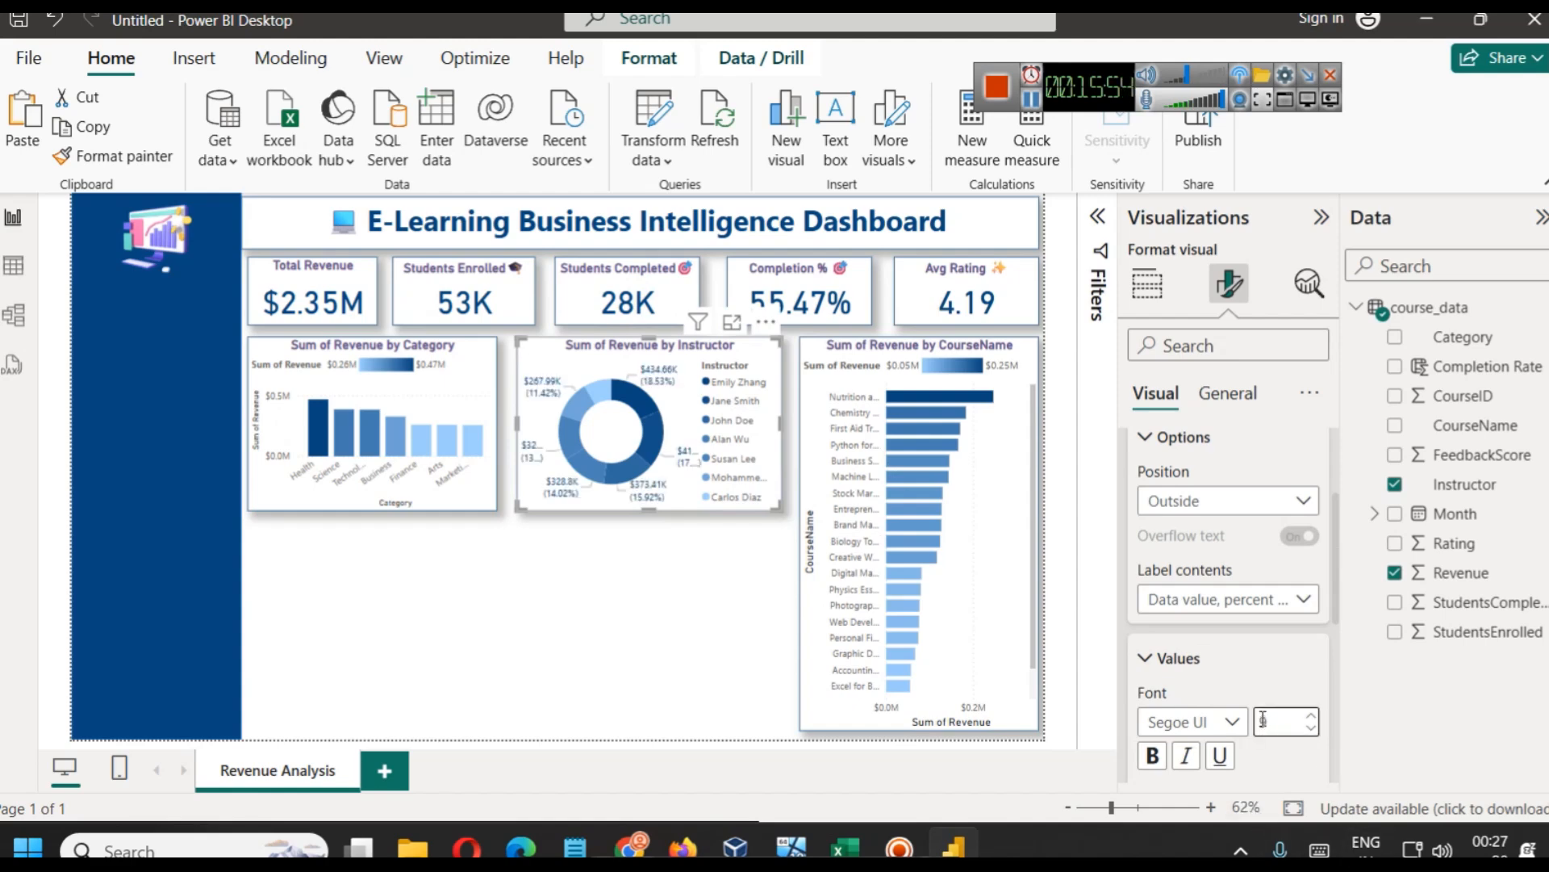
click(670, 662)
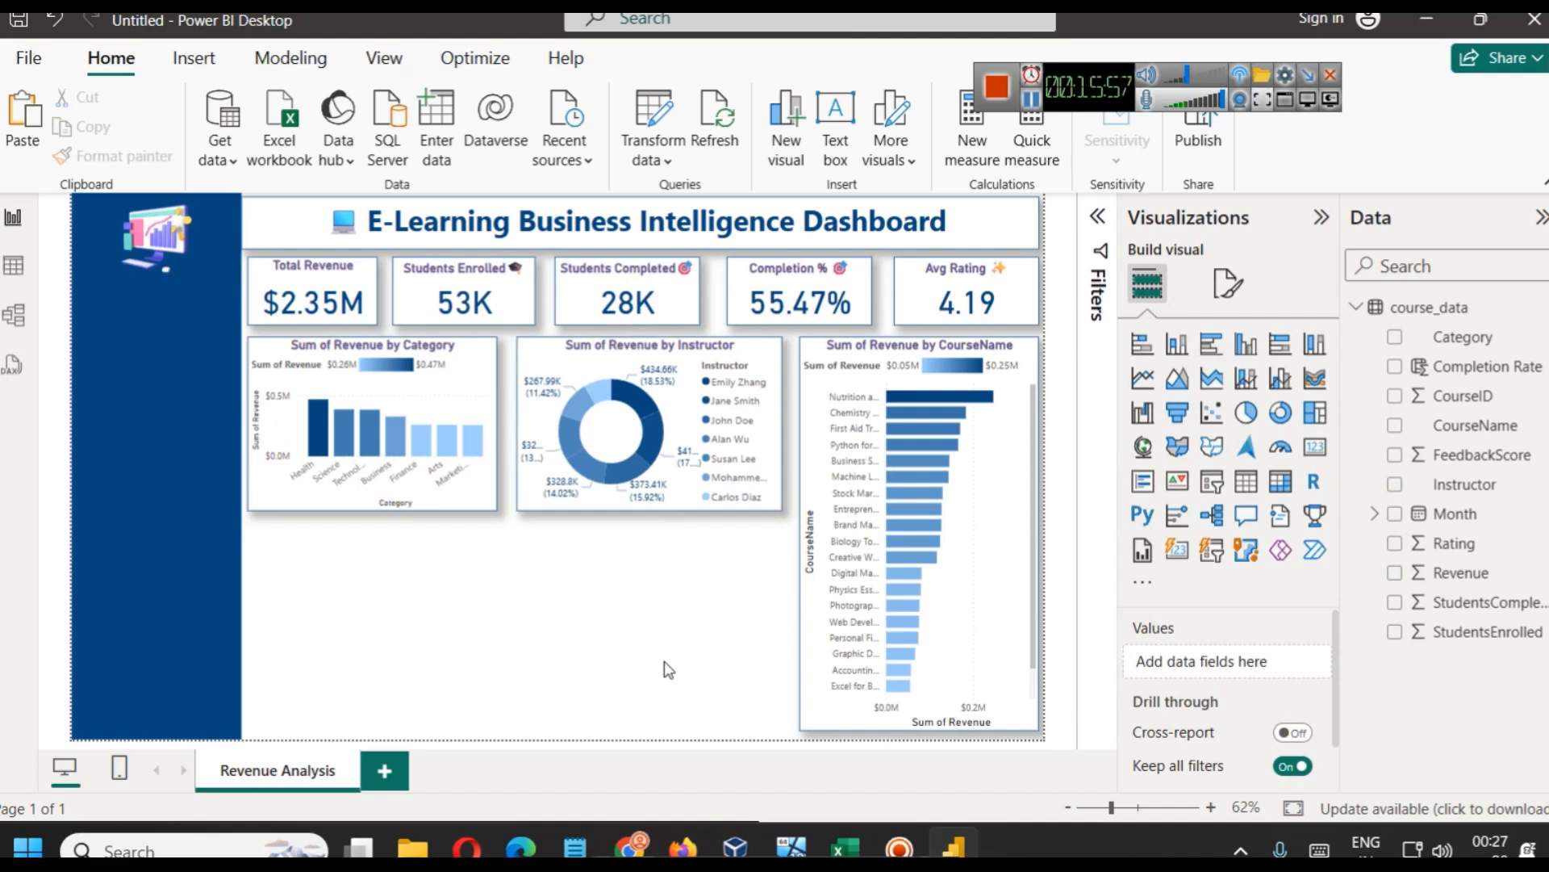
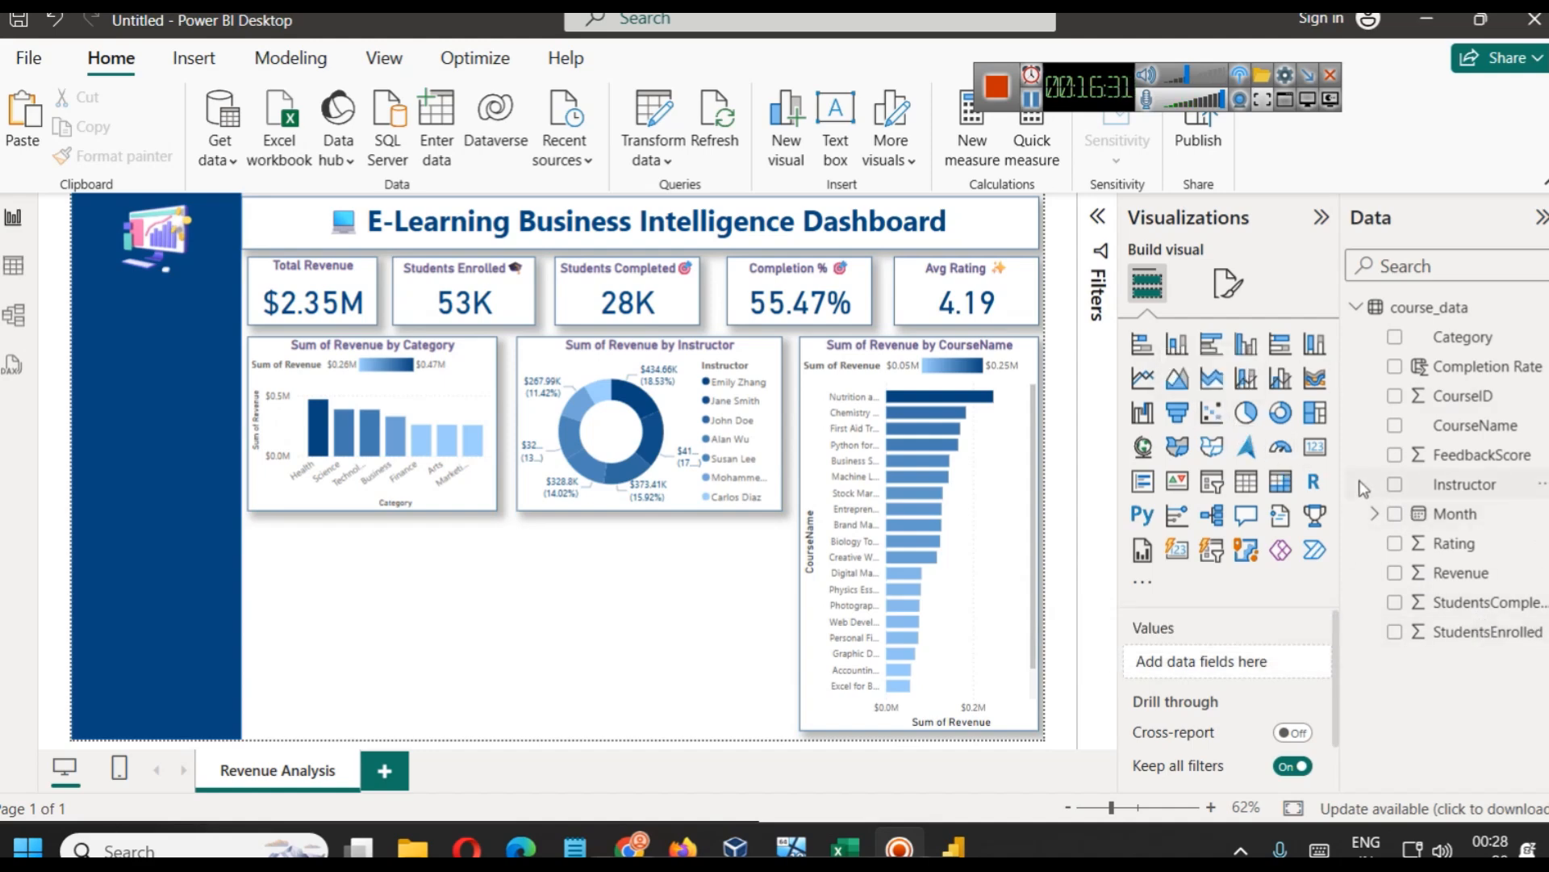
Add a scatter chart below the category column chart with FeedbackScore on the X axis and Revenue on the Y axis
click(1212, 412)
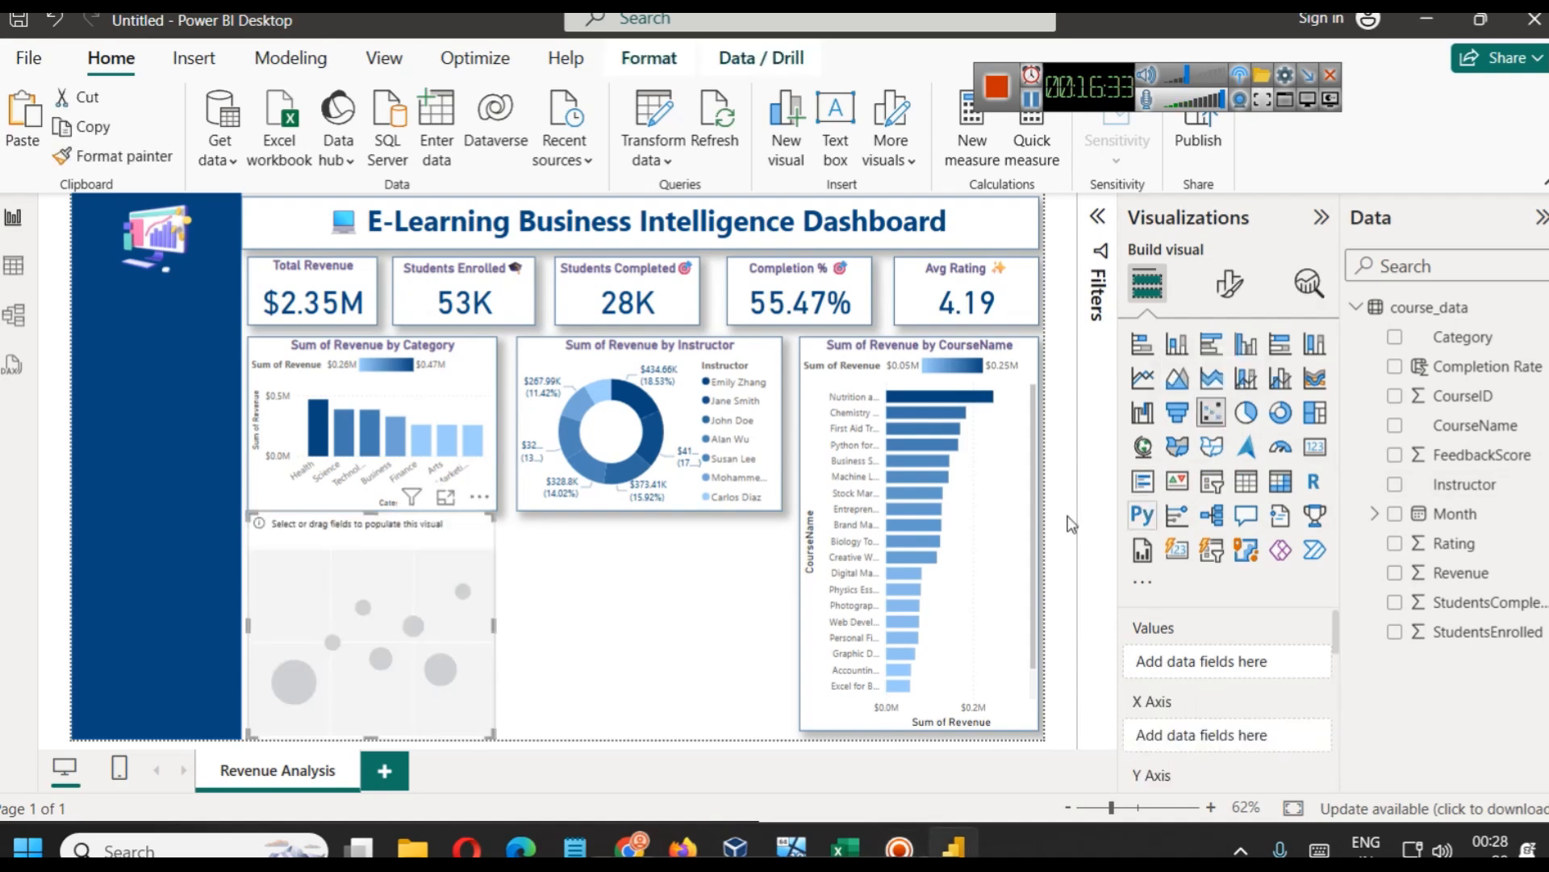
drag(370, 519, 377, 532)
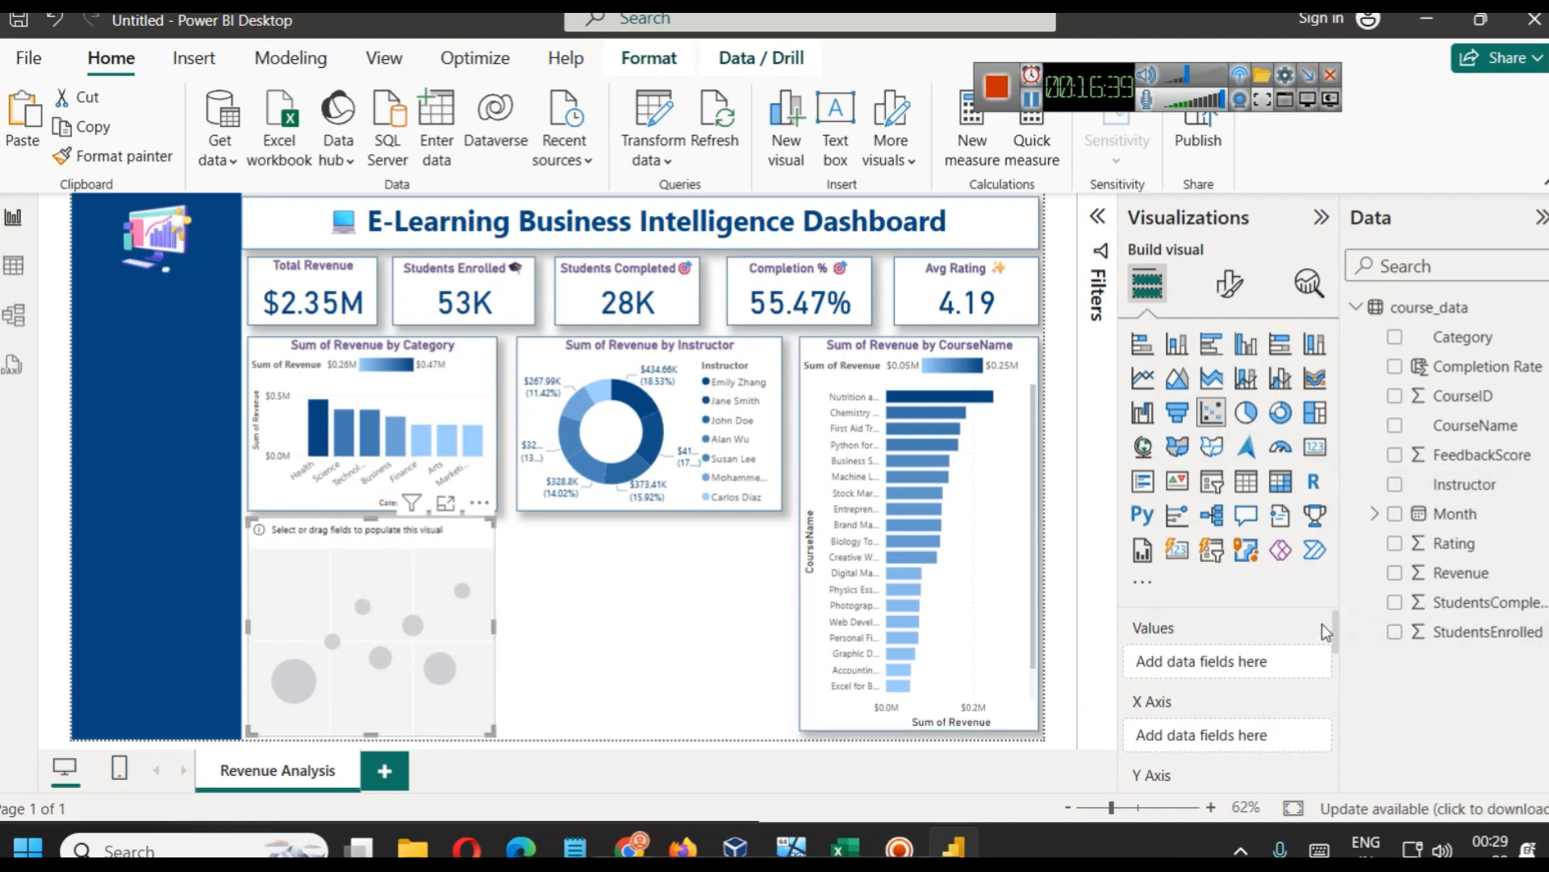
scroll(1336, 636, down, 1)
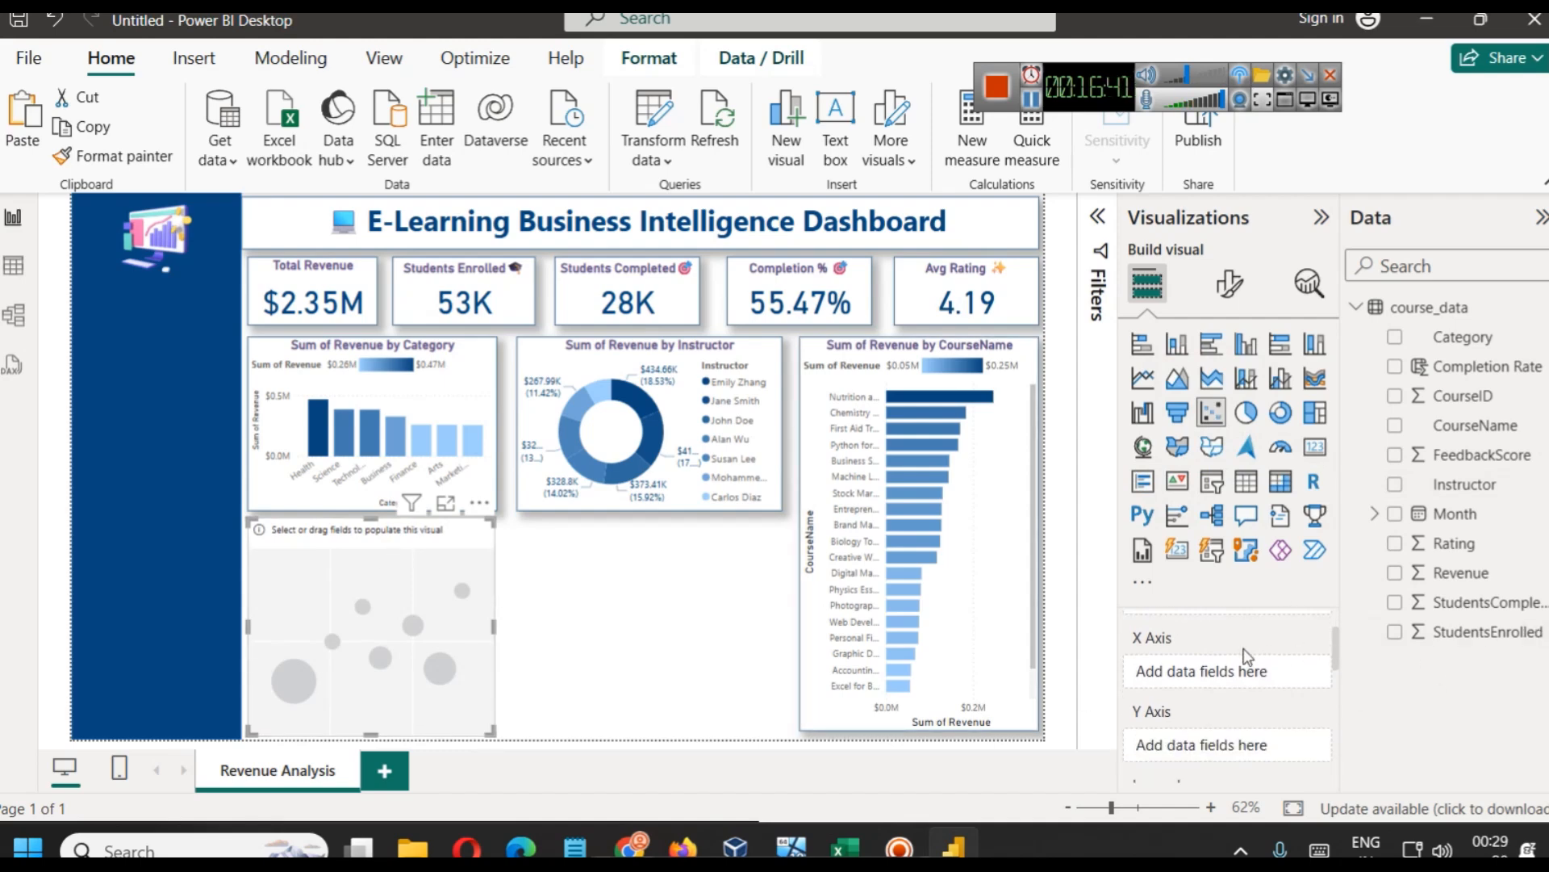
drag(1471, 460, 1210, 662)
drag(1445, 573, 1214, 749)
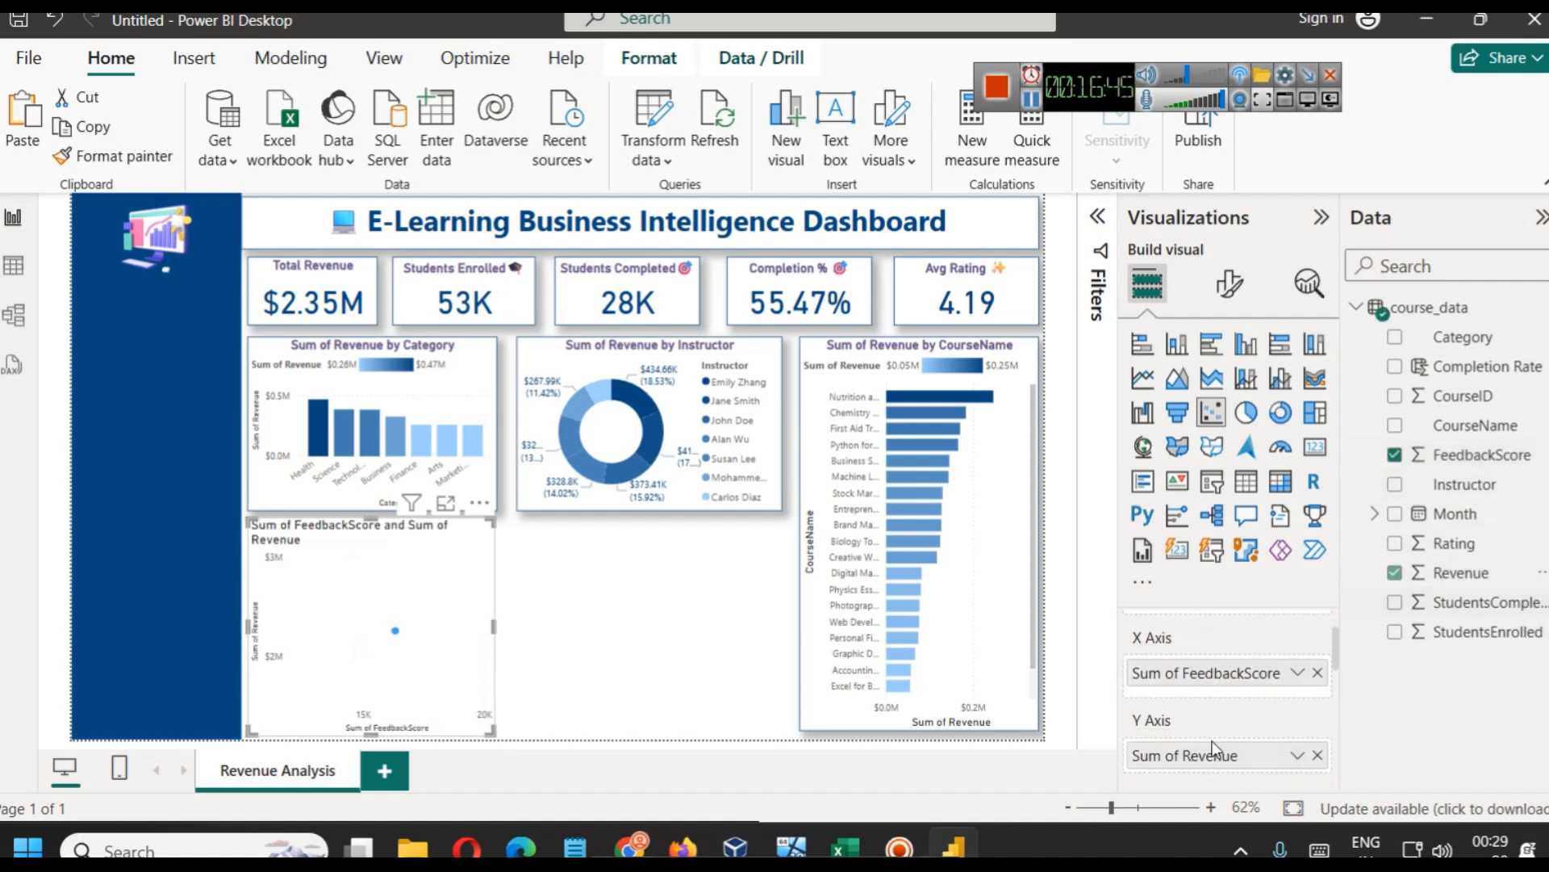
Set FeedbackScore and Revenue in the scatter chart to Don't summarize, and examine the chart in focus mode
click(1298, 672)
click(1372, 340)
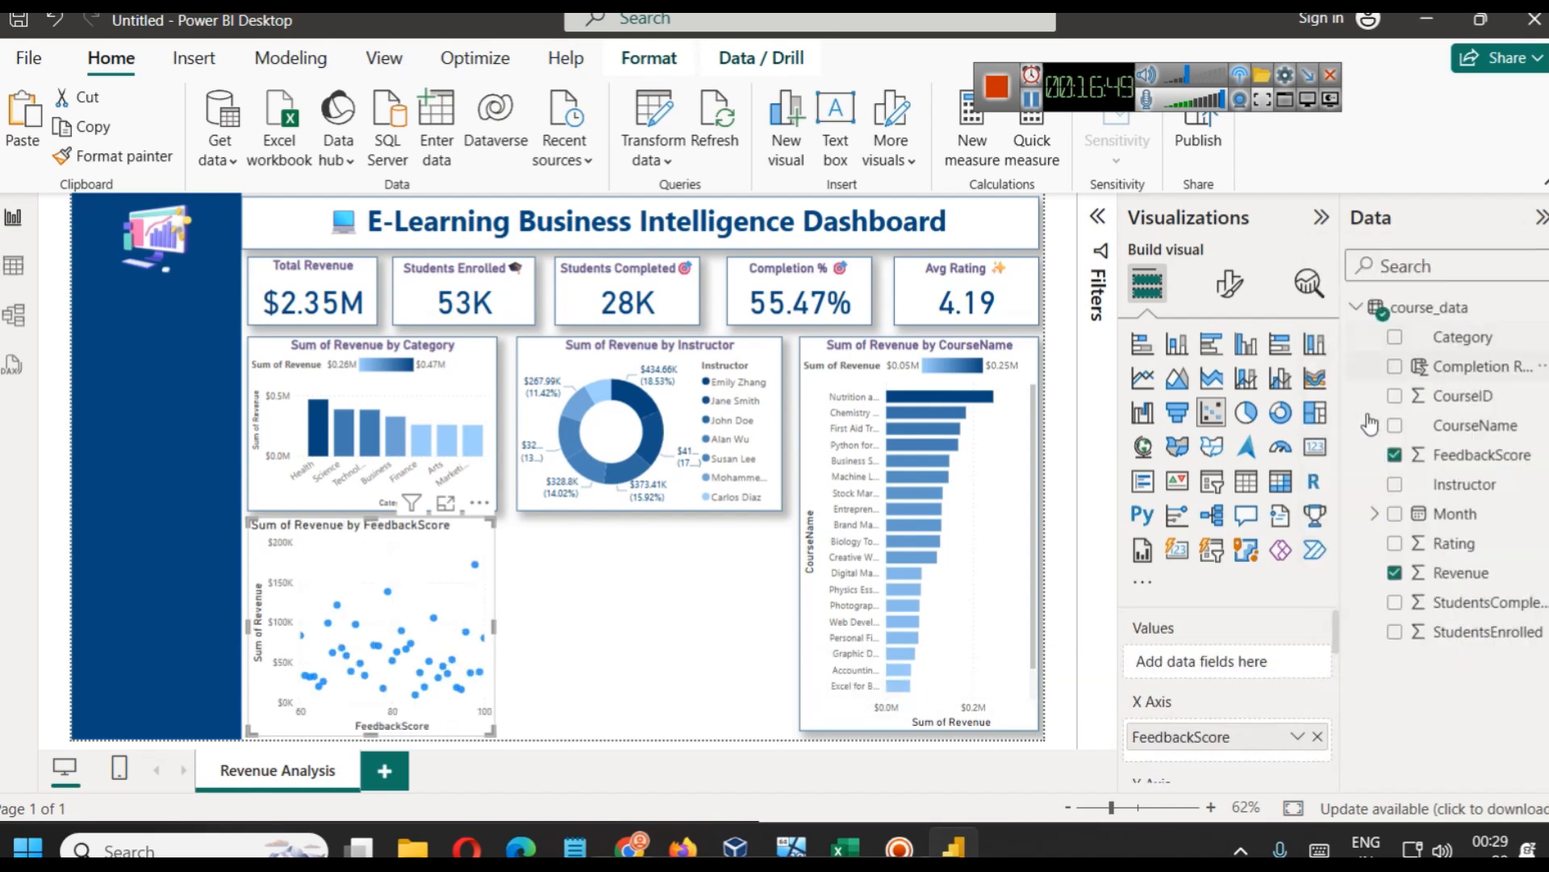
click(1298, 737)
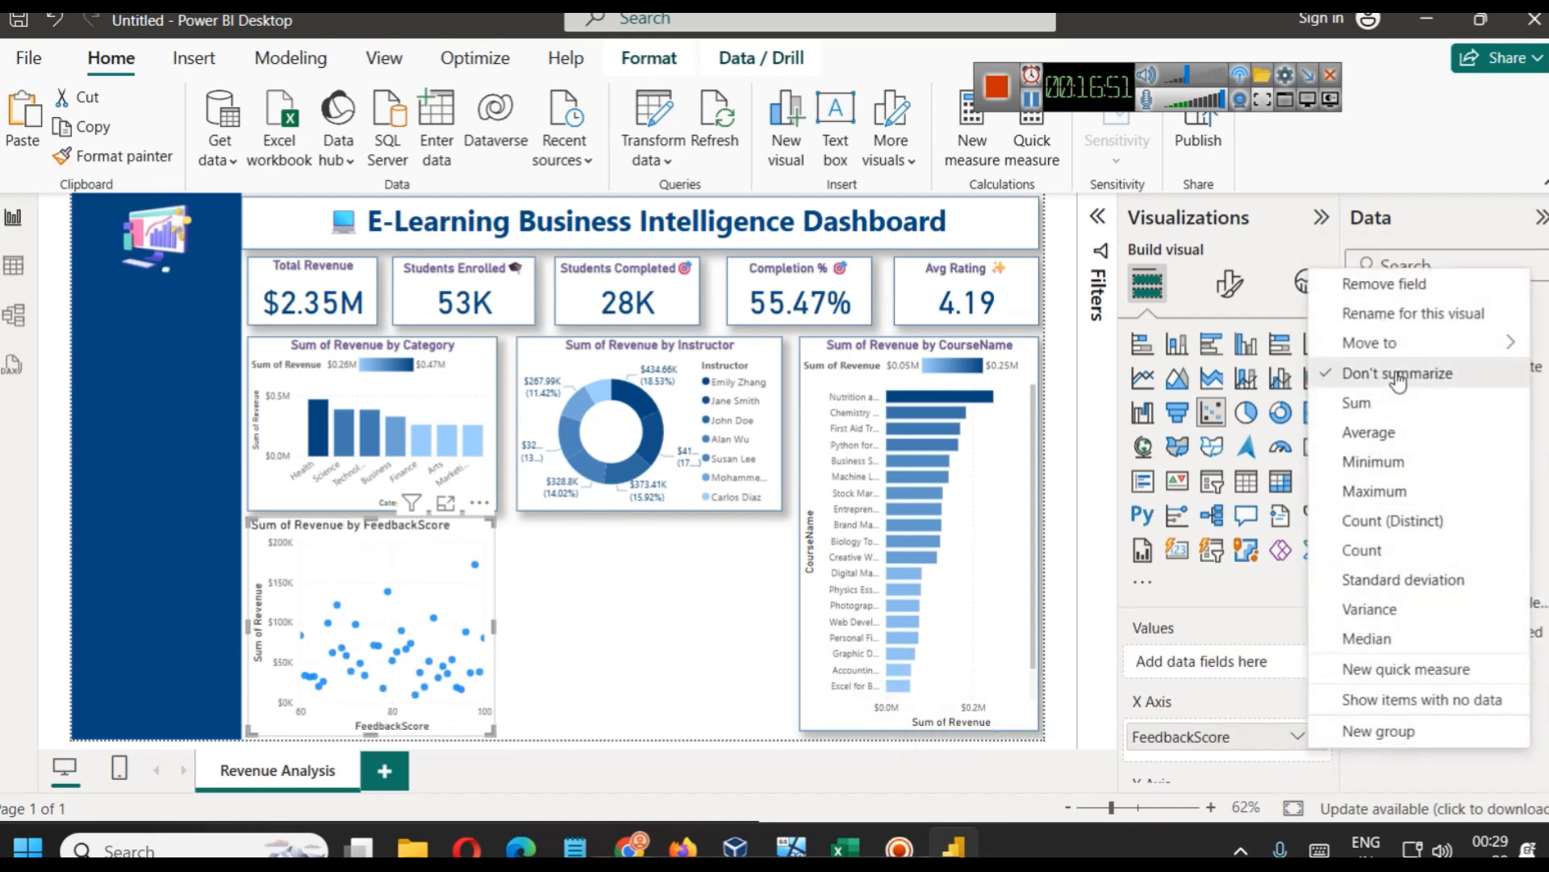
click(1355, 370)
scroll(1320, 663, down, 2)
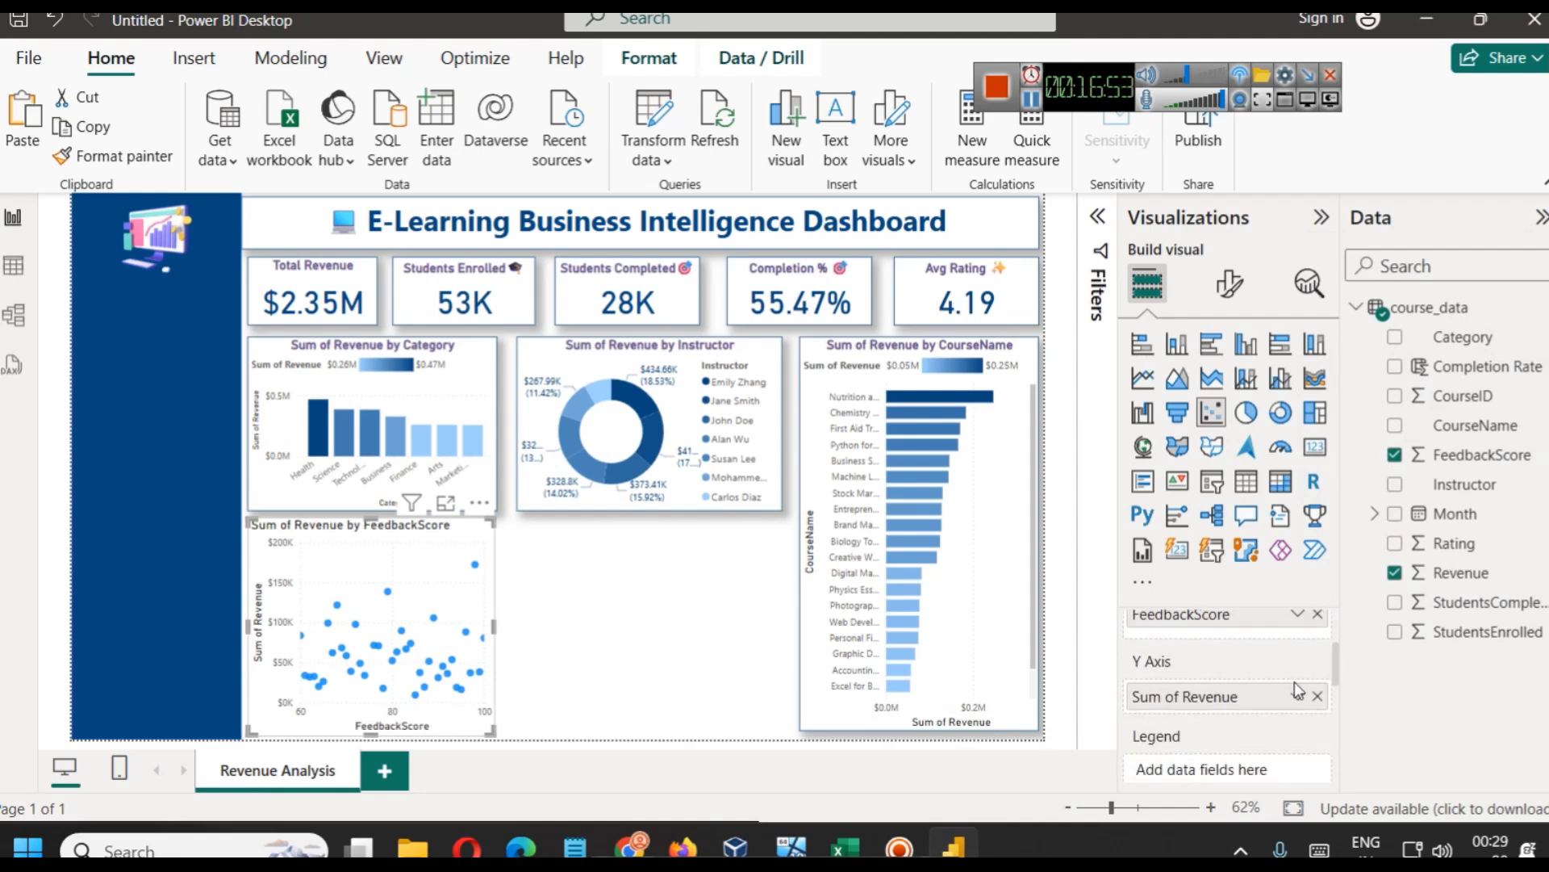
click(1297, 696)
click(1384, 371)
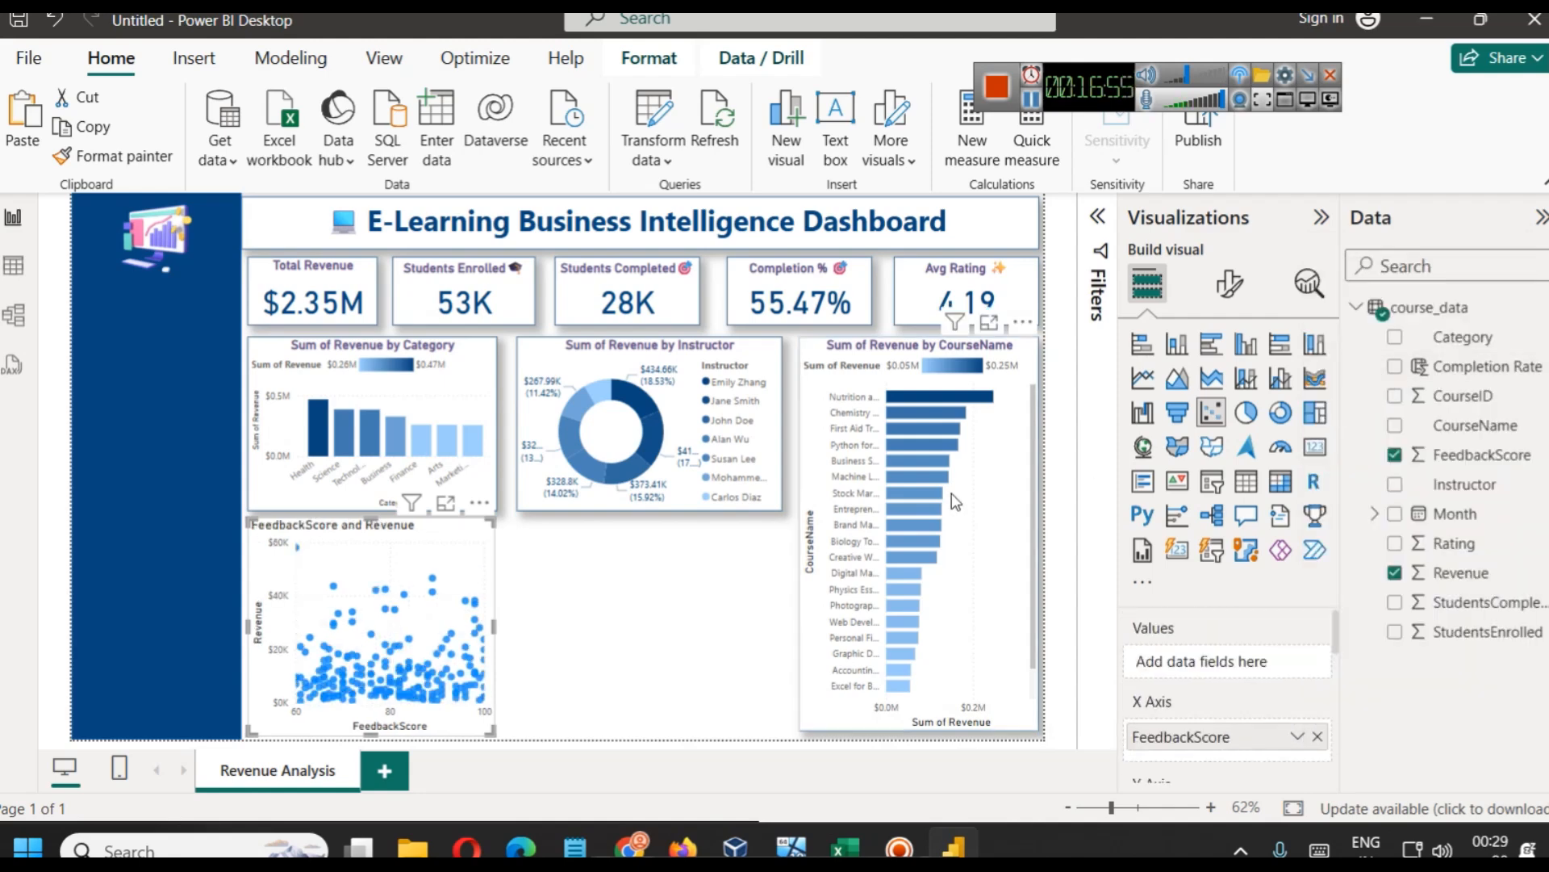
click(446, 502)
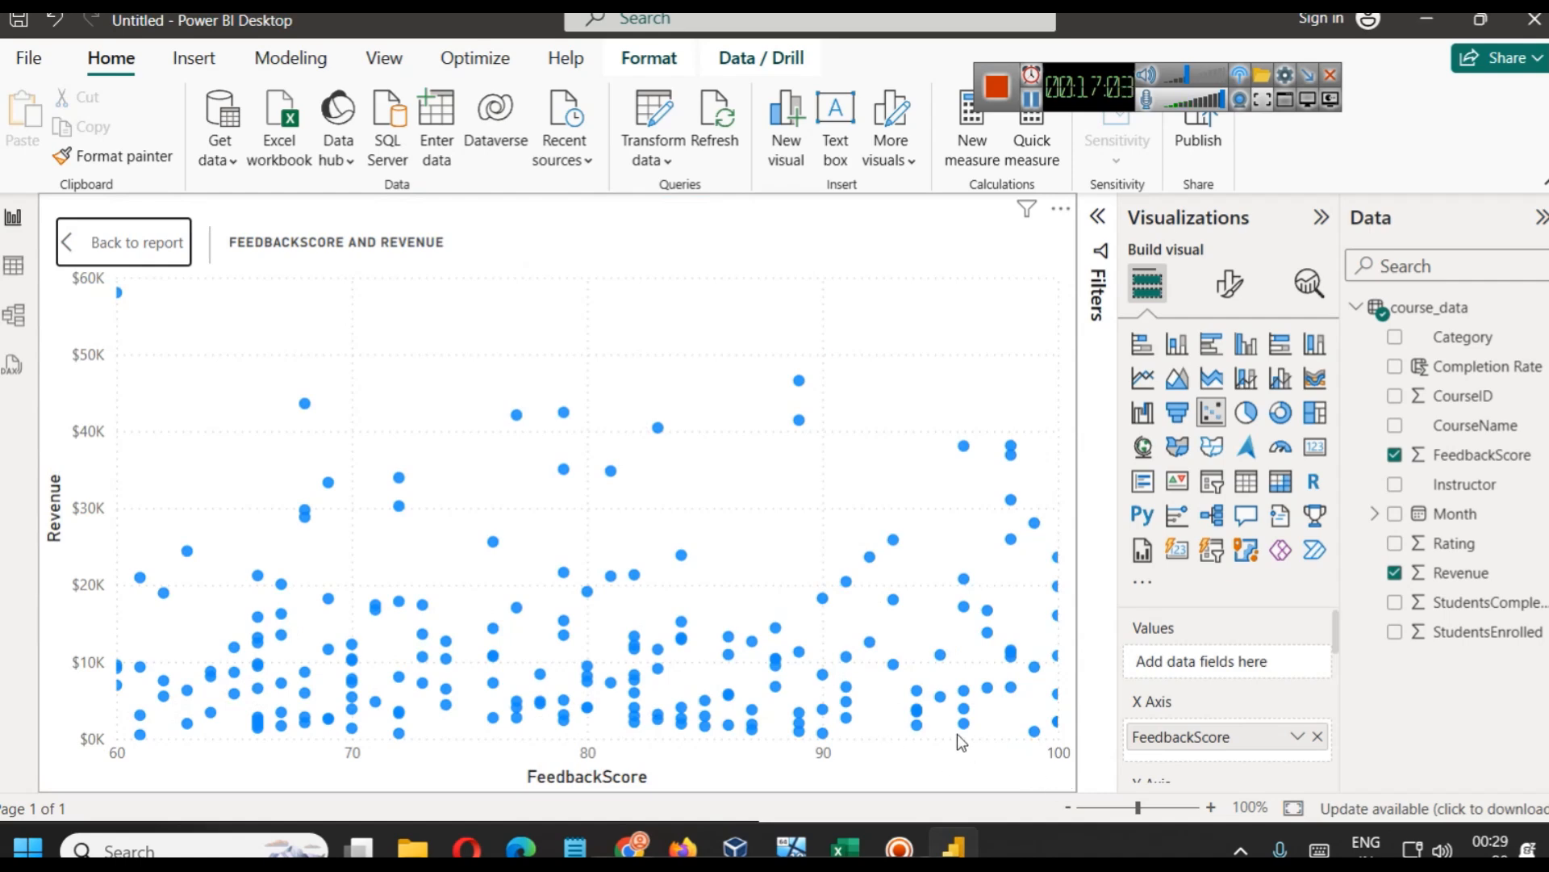
click(147, 251)
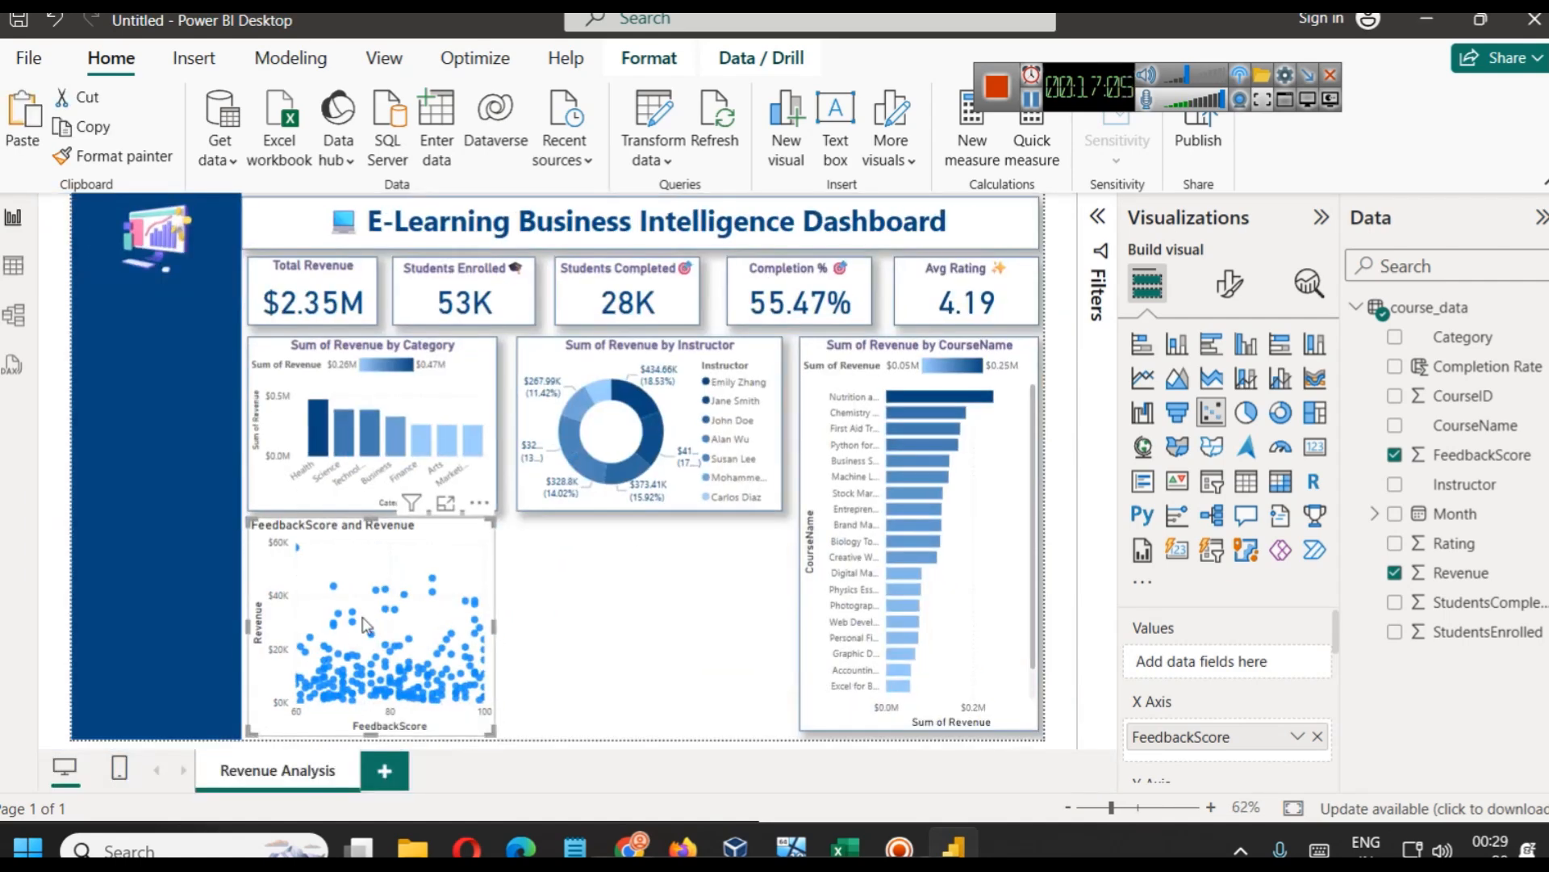
Replace FeedbackScore on the scatter chart's X axis with StudentsEnrolled, set to Don't summarize
click(1317, 736)
drag(1470, 629, 1250, 739)
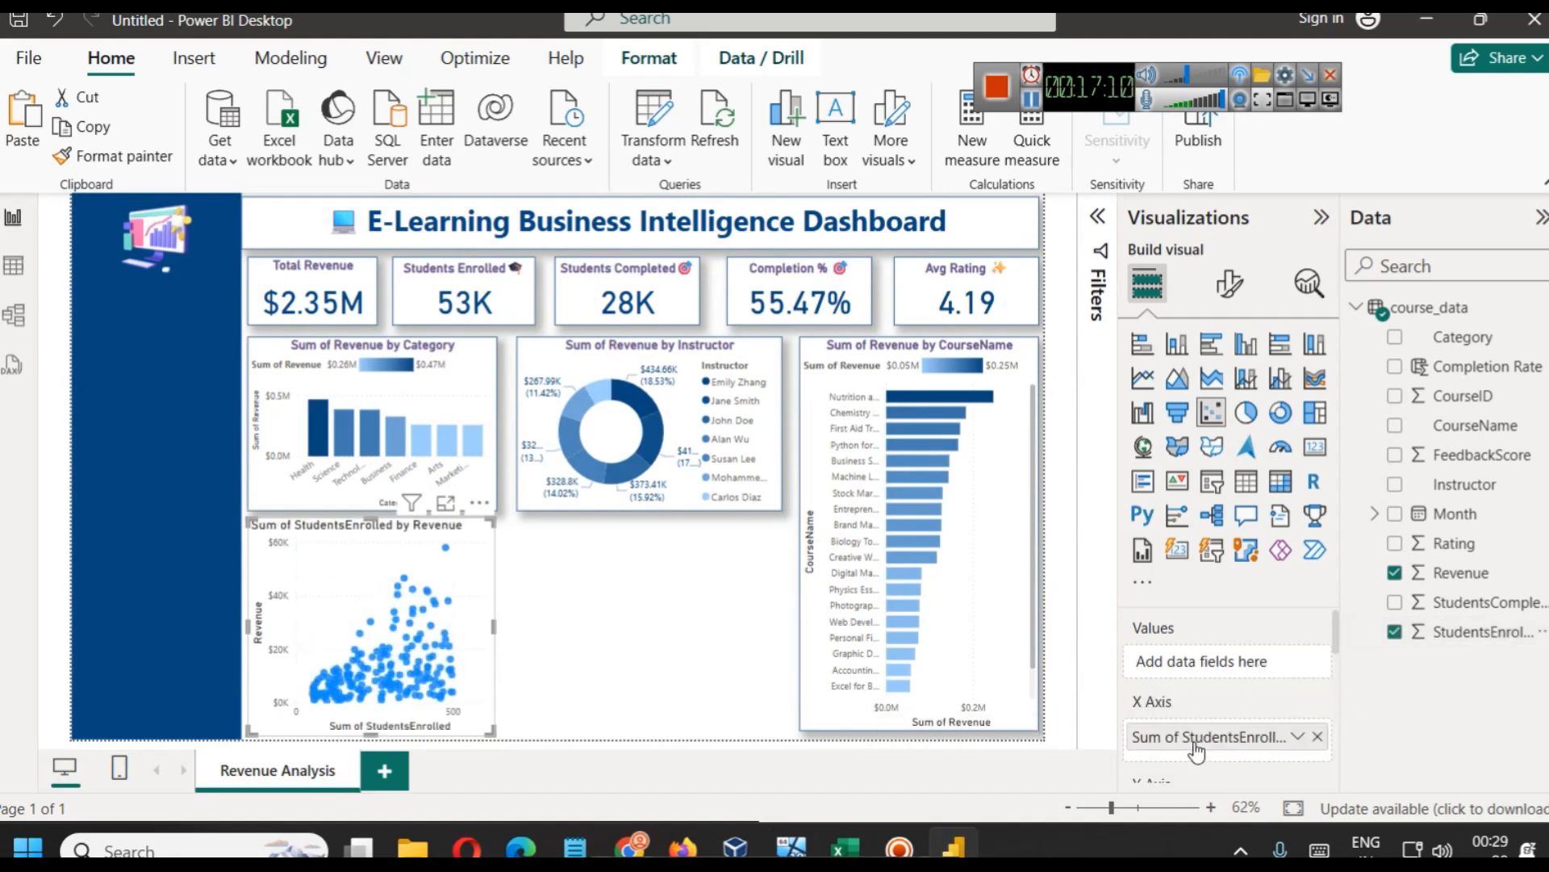
click(1297, 736)
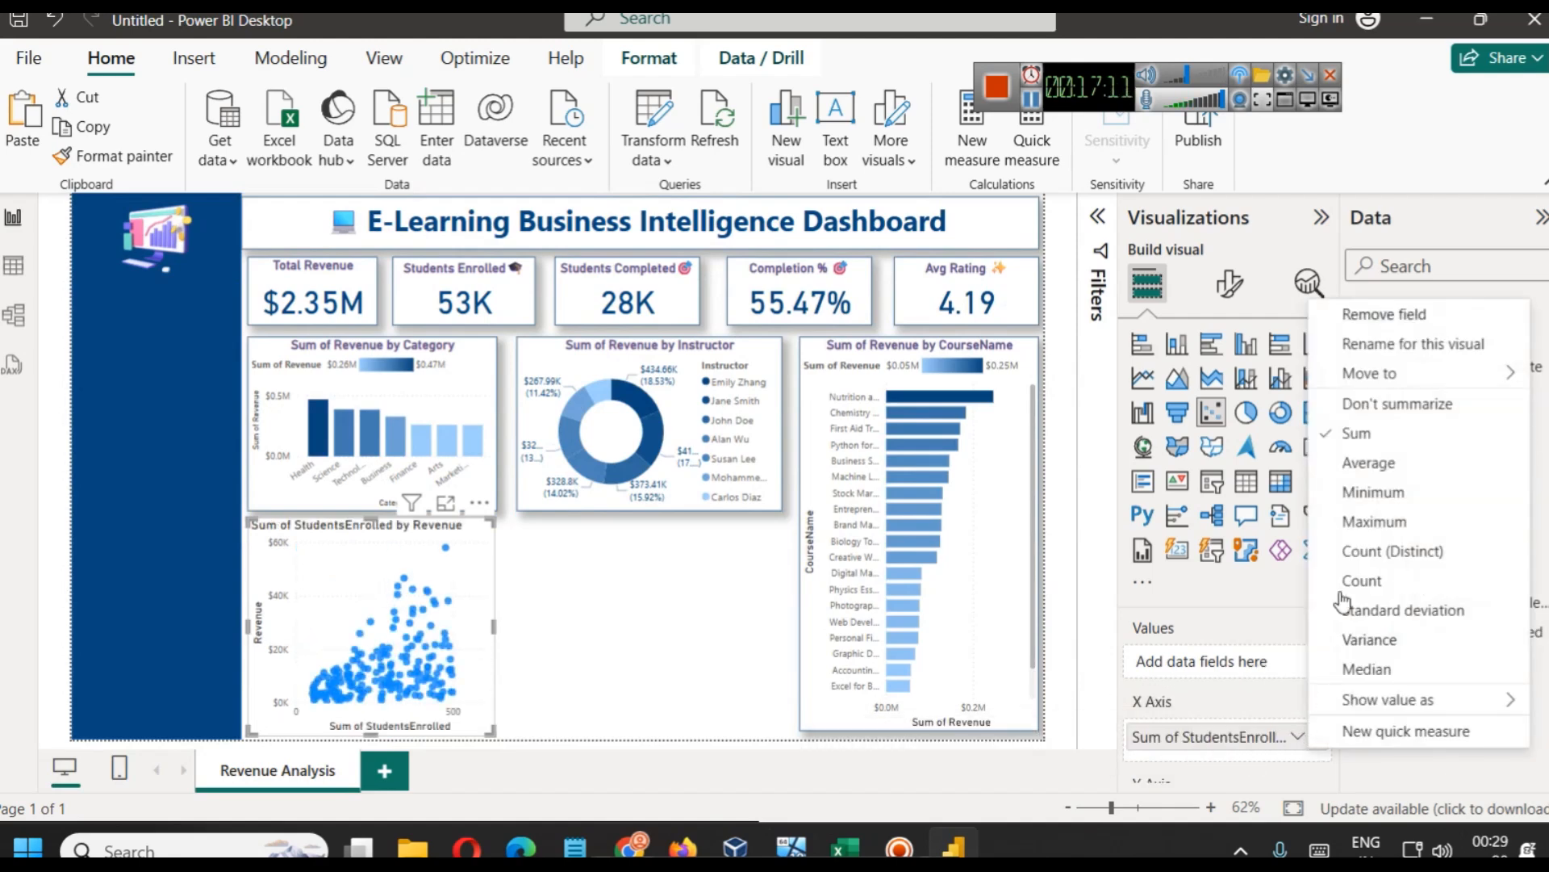
click(1396, 403)
scroll(1285, 601, down, 3)
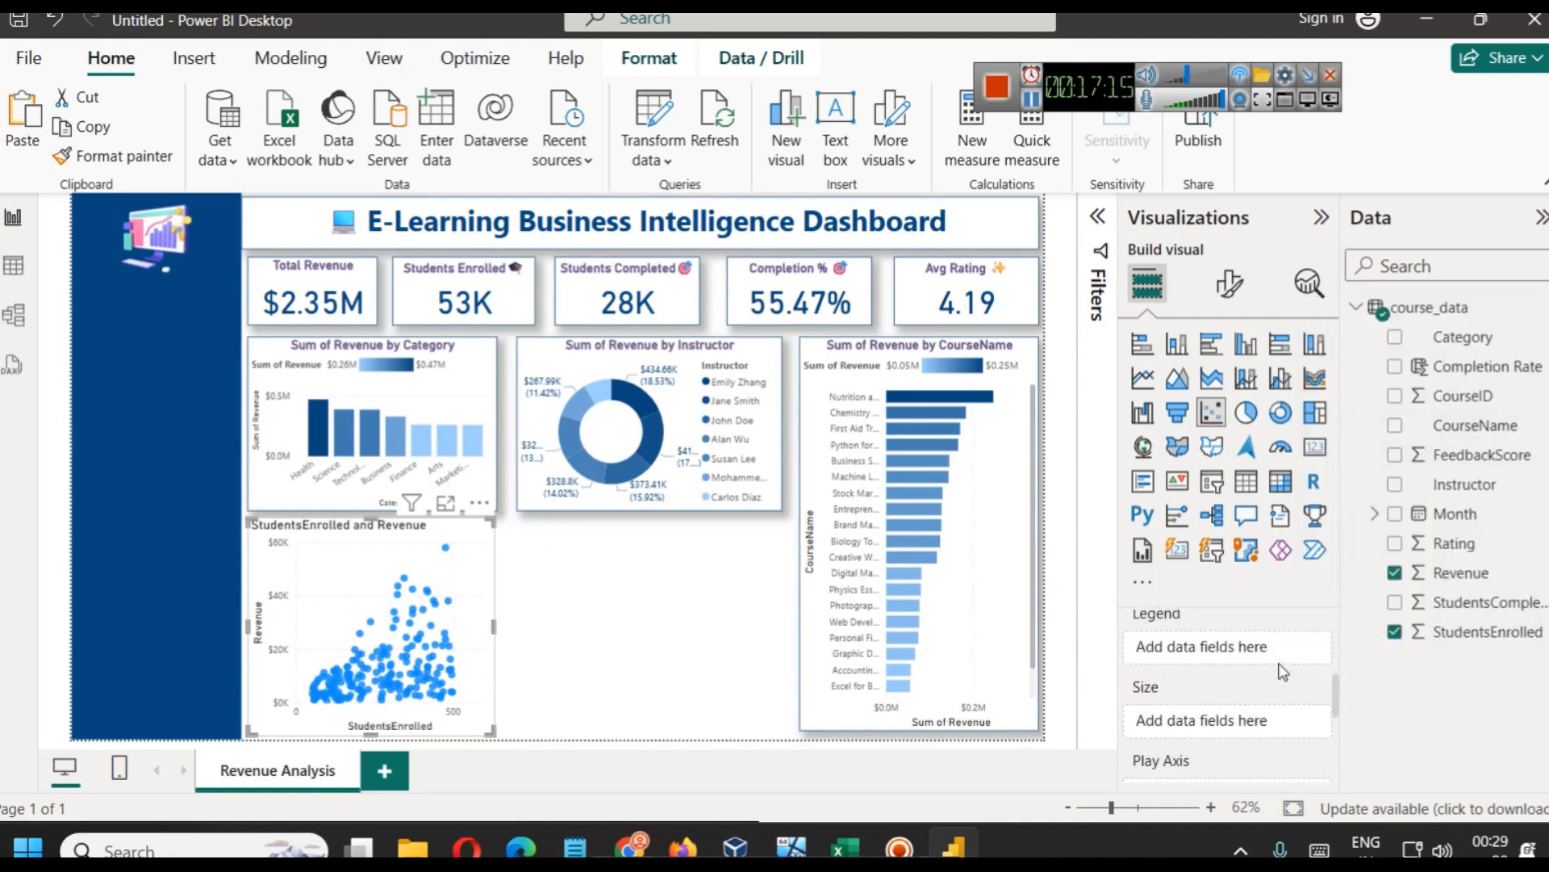
scroll(1281, 669, up, 1)
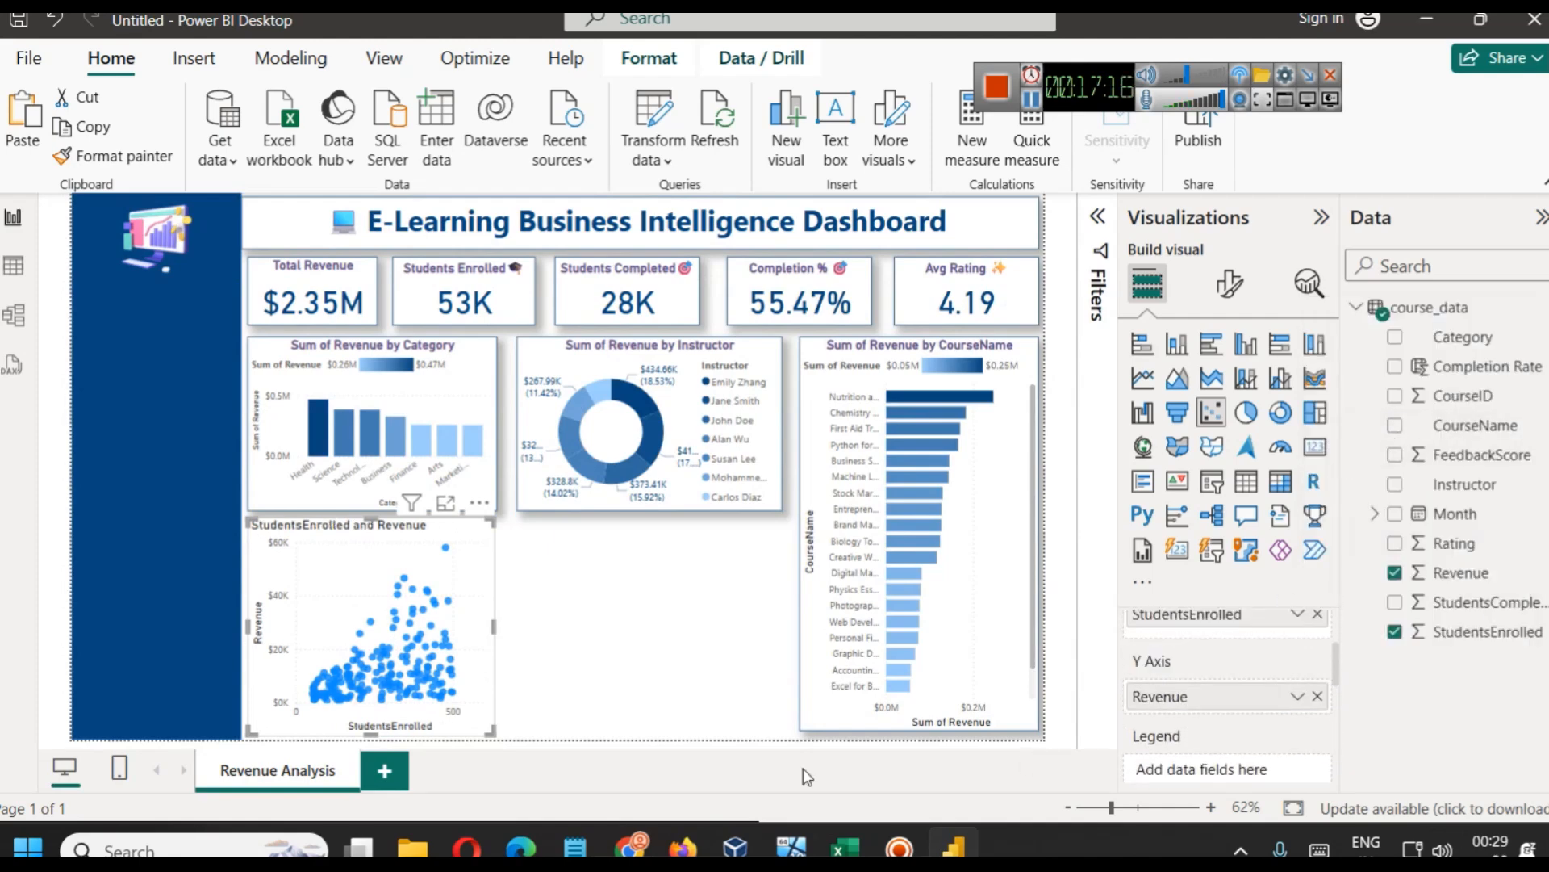
Try the Sum of Revenue by Category chart's formatting on the scatter chart and examine it in focus mode
click(448, 513)
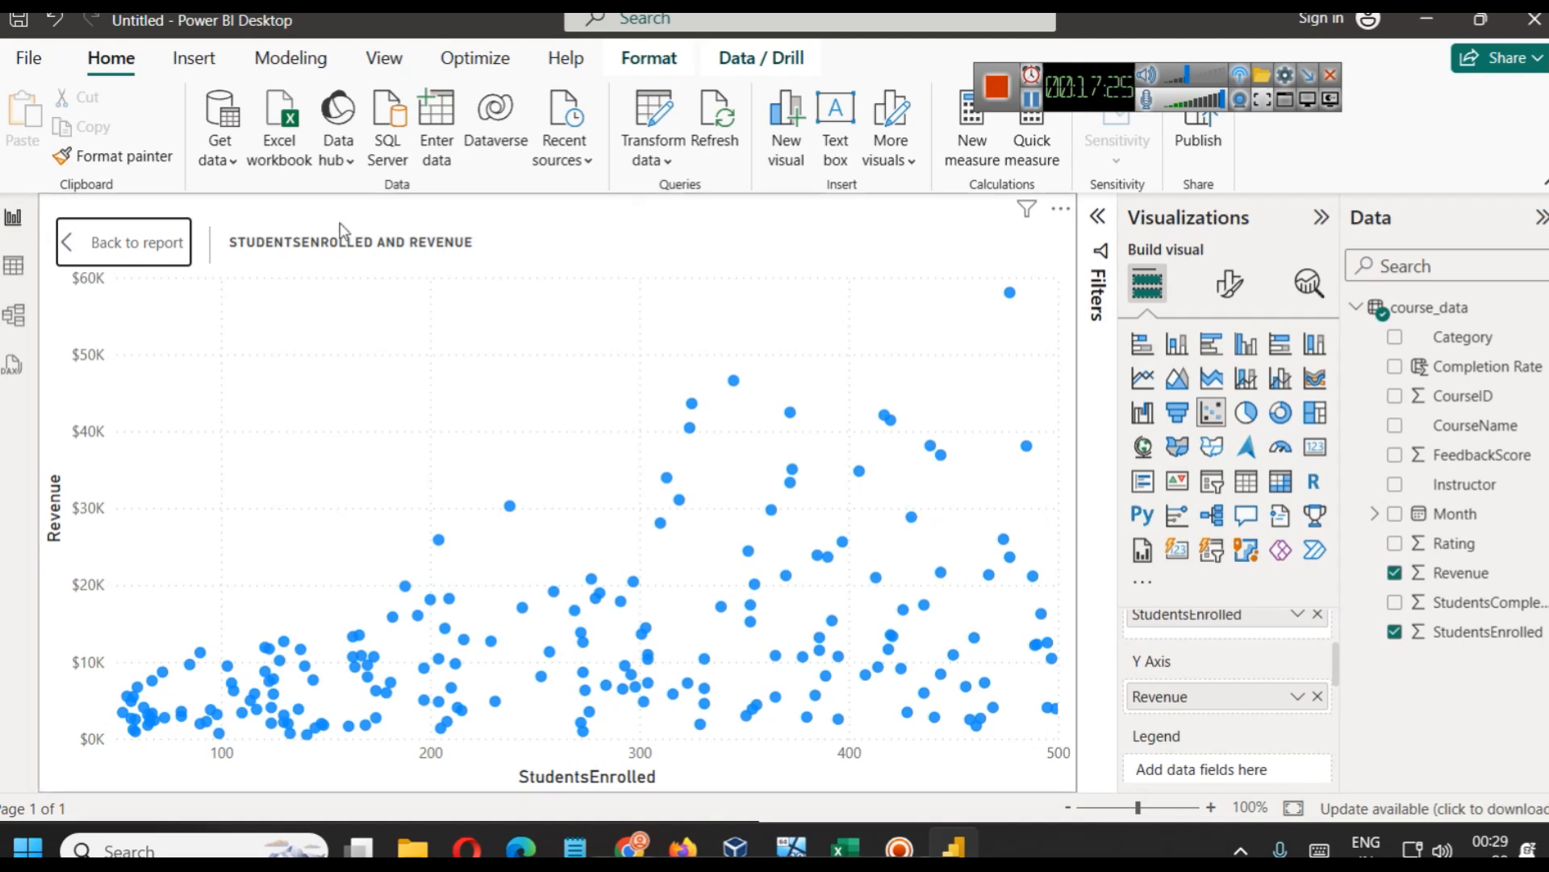
click(87, 240)
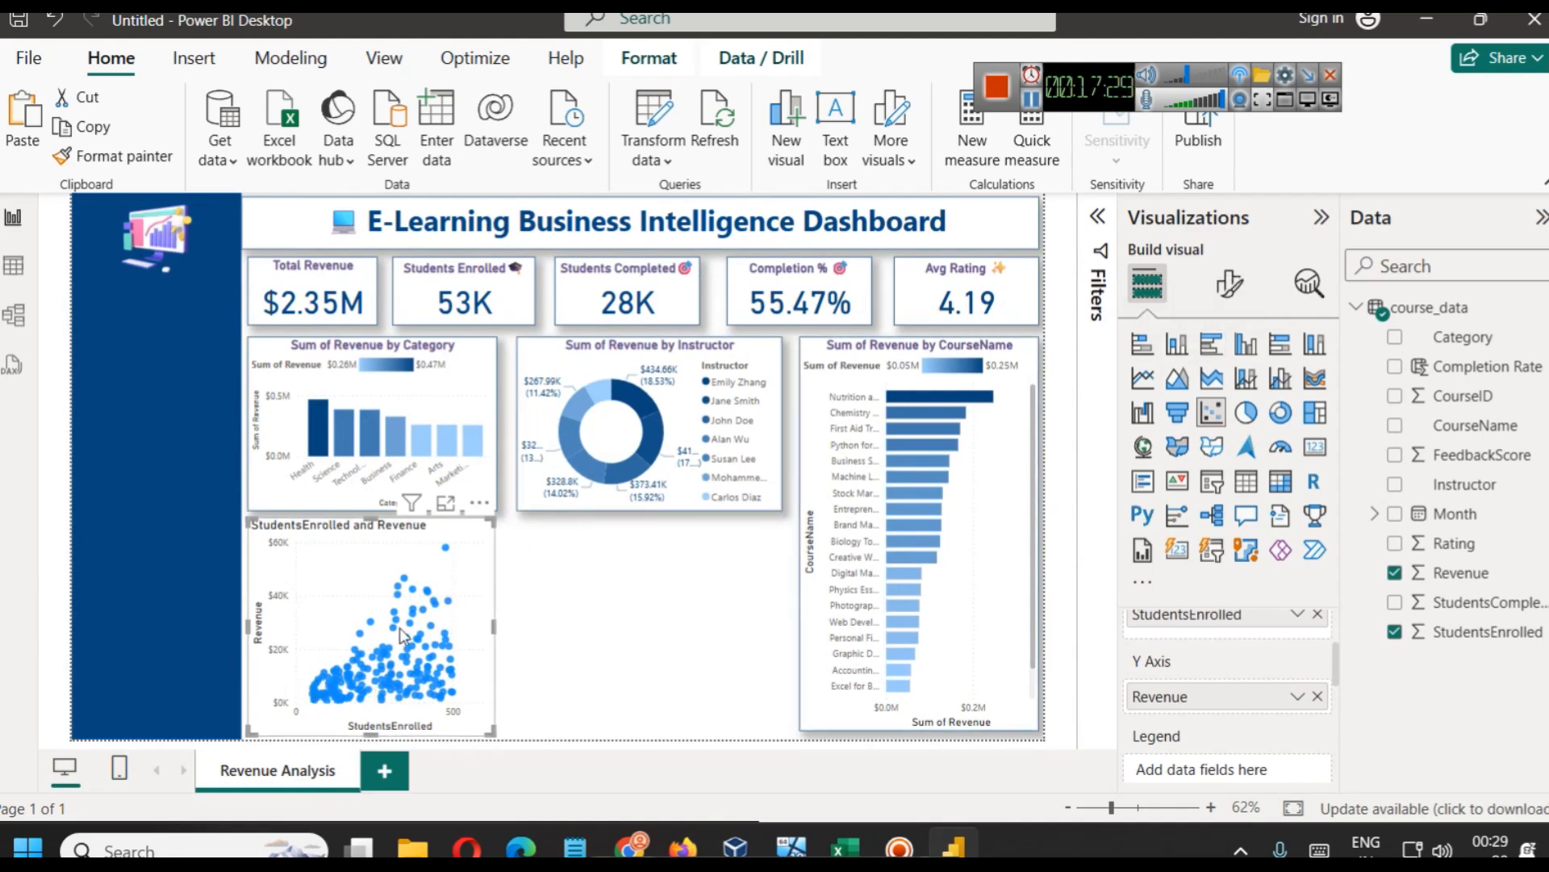
click(428, 391)
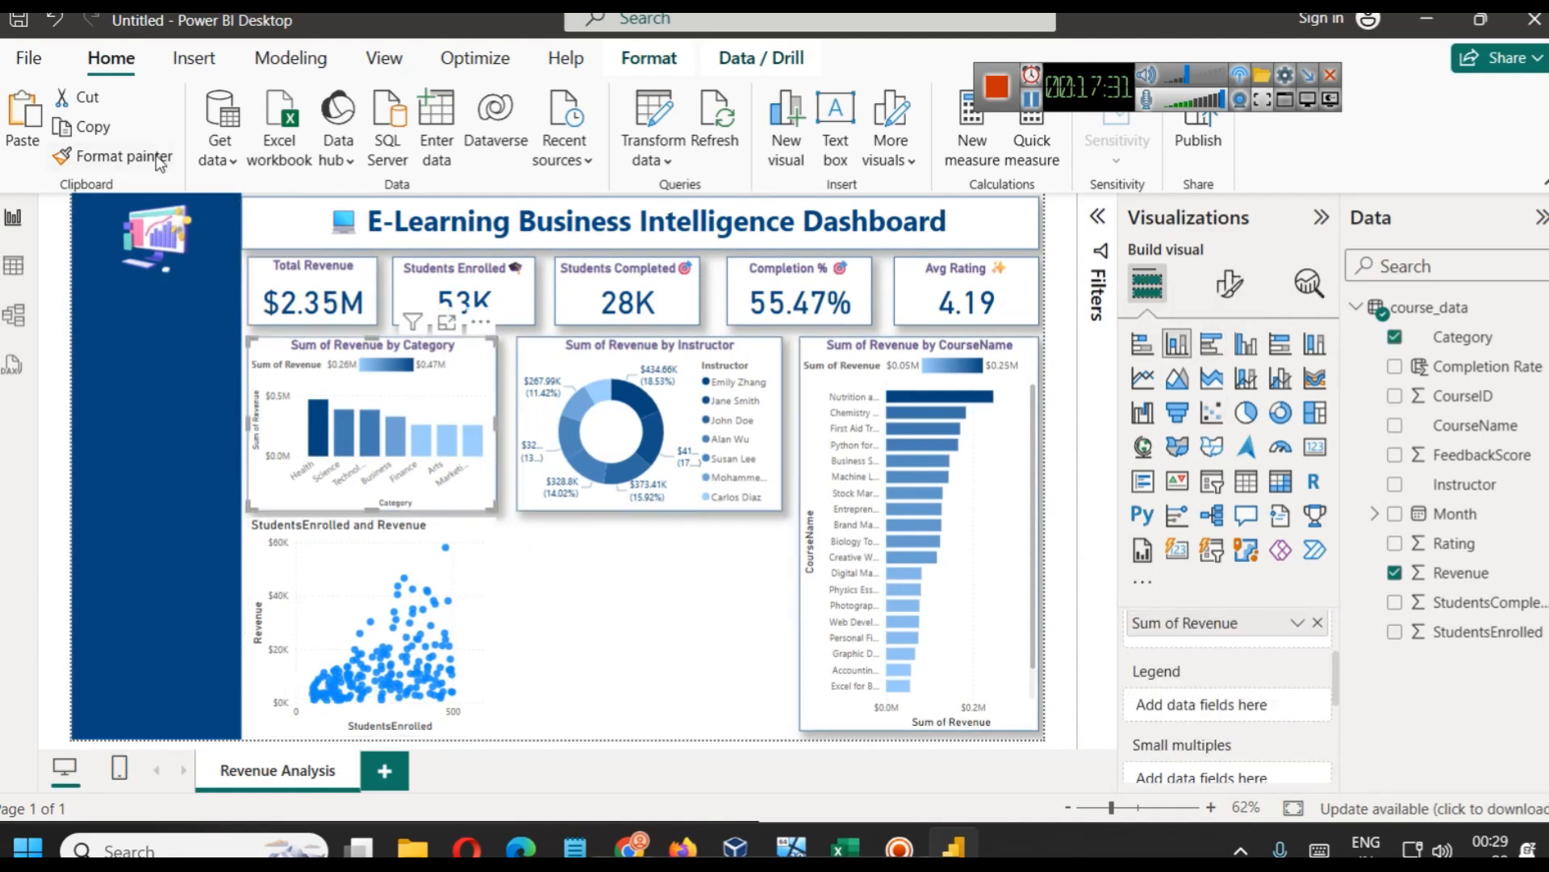
click(426, 579)
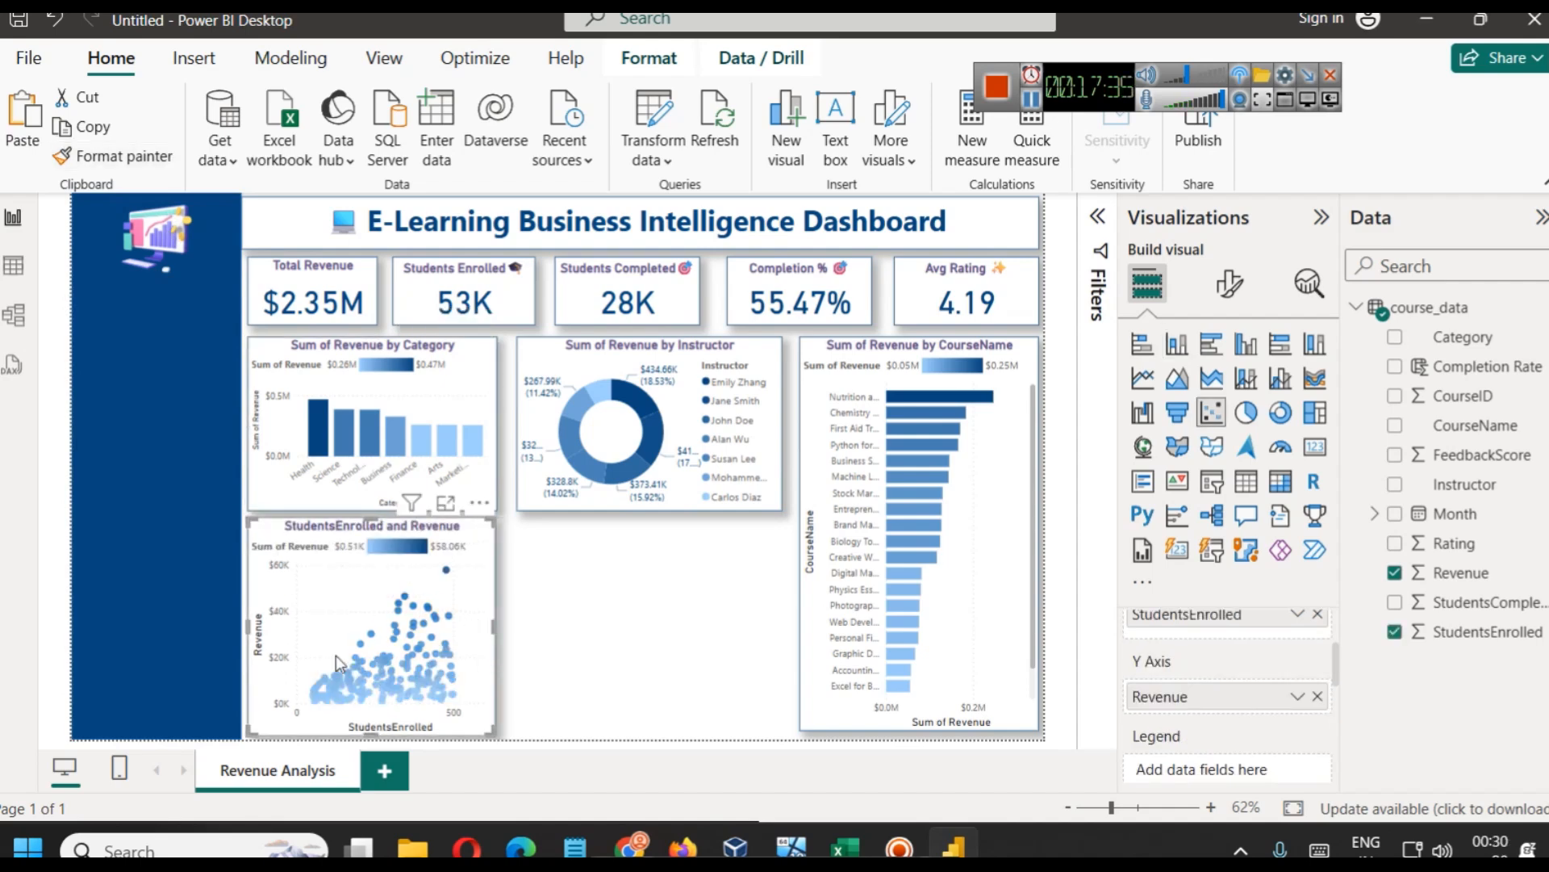
click(446, 503)
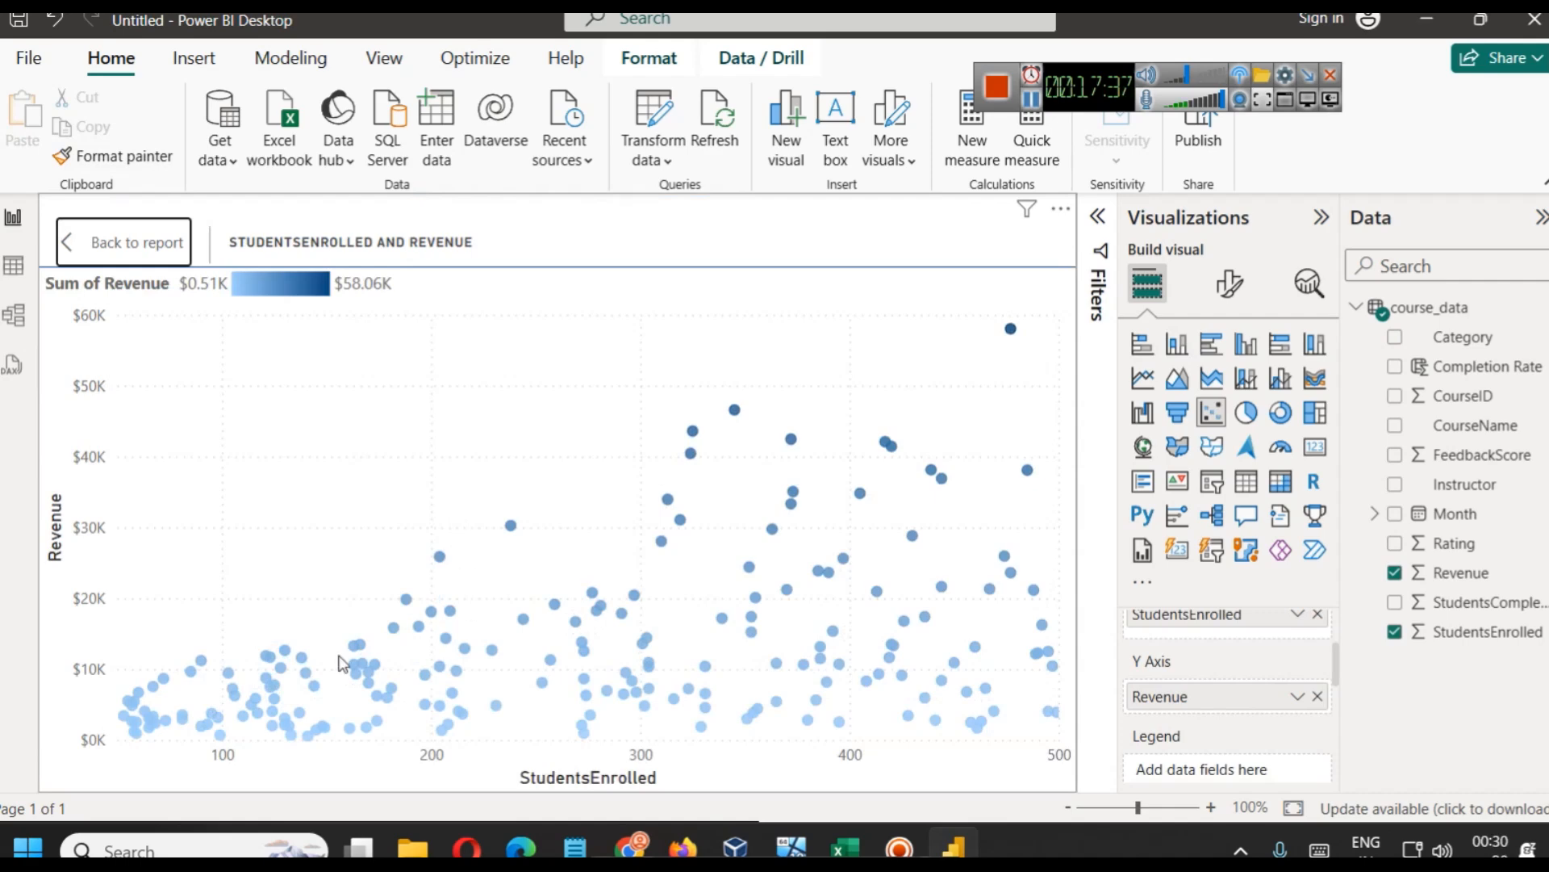
click(117, 242)
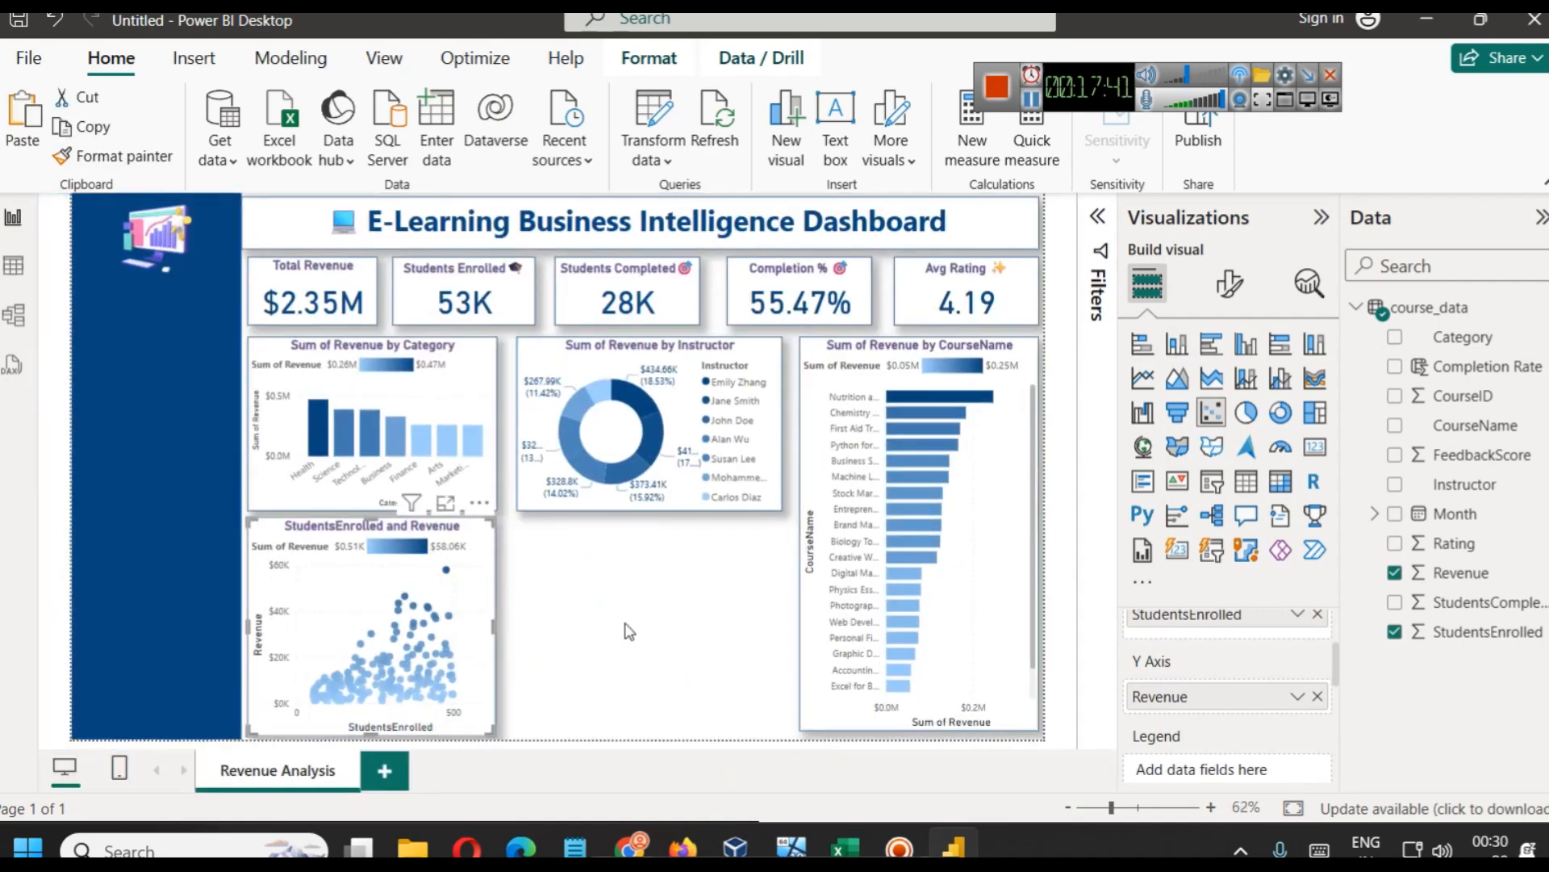
scroll(1227, 652, up, 2)
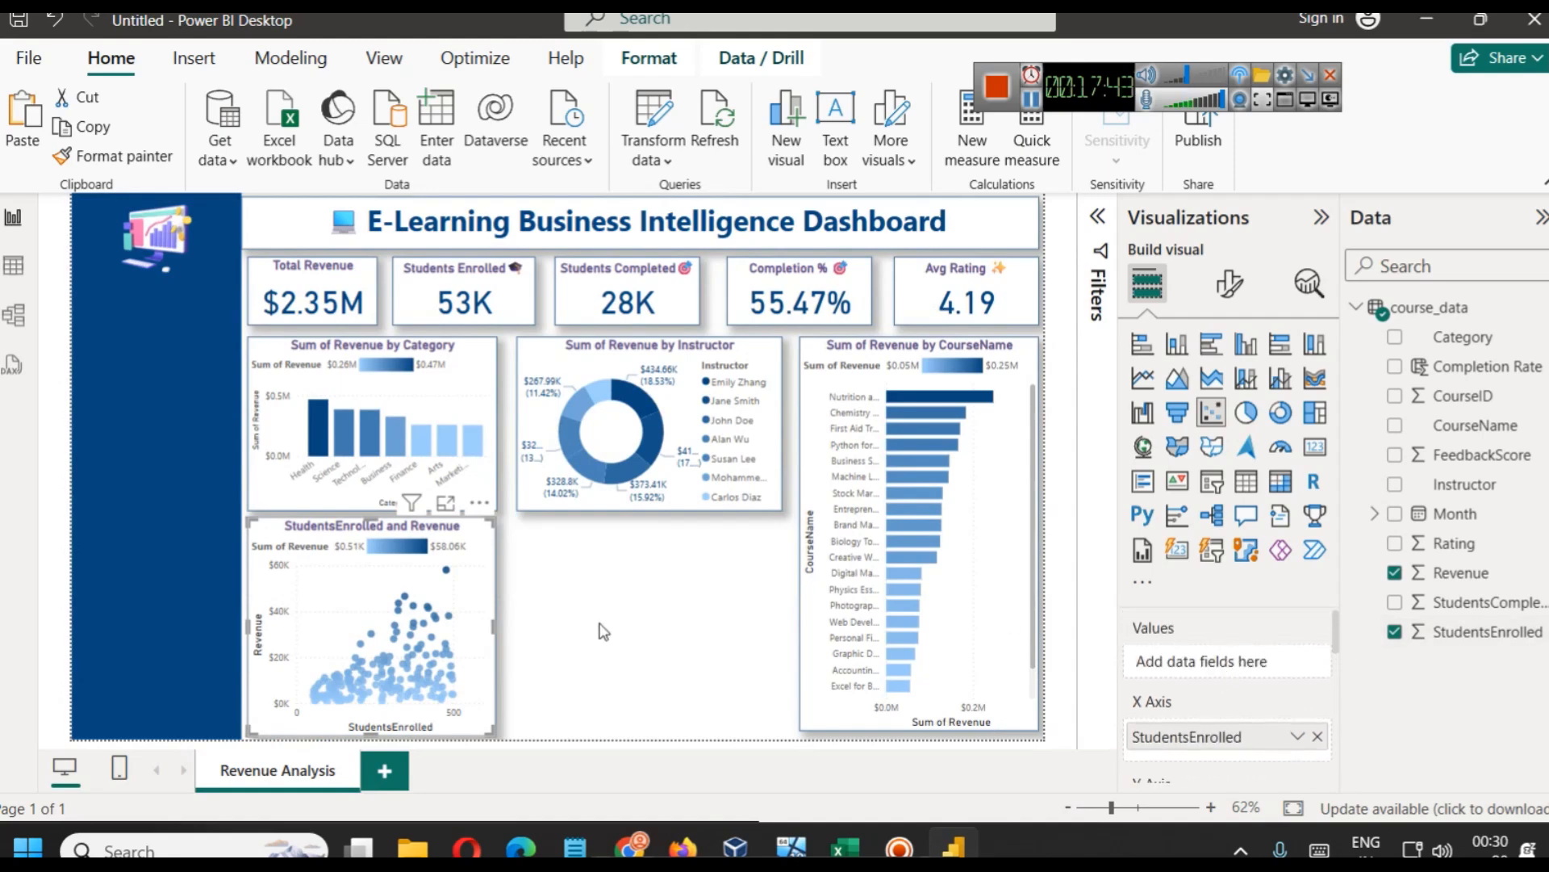
key(ctrl+z)
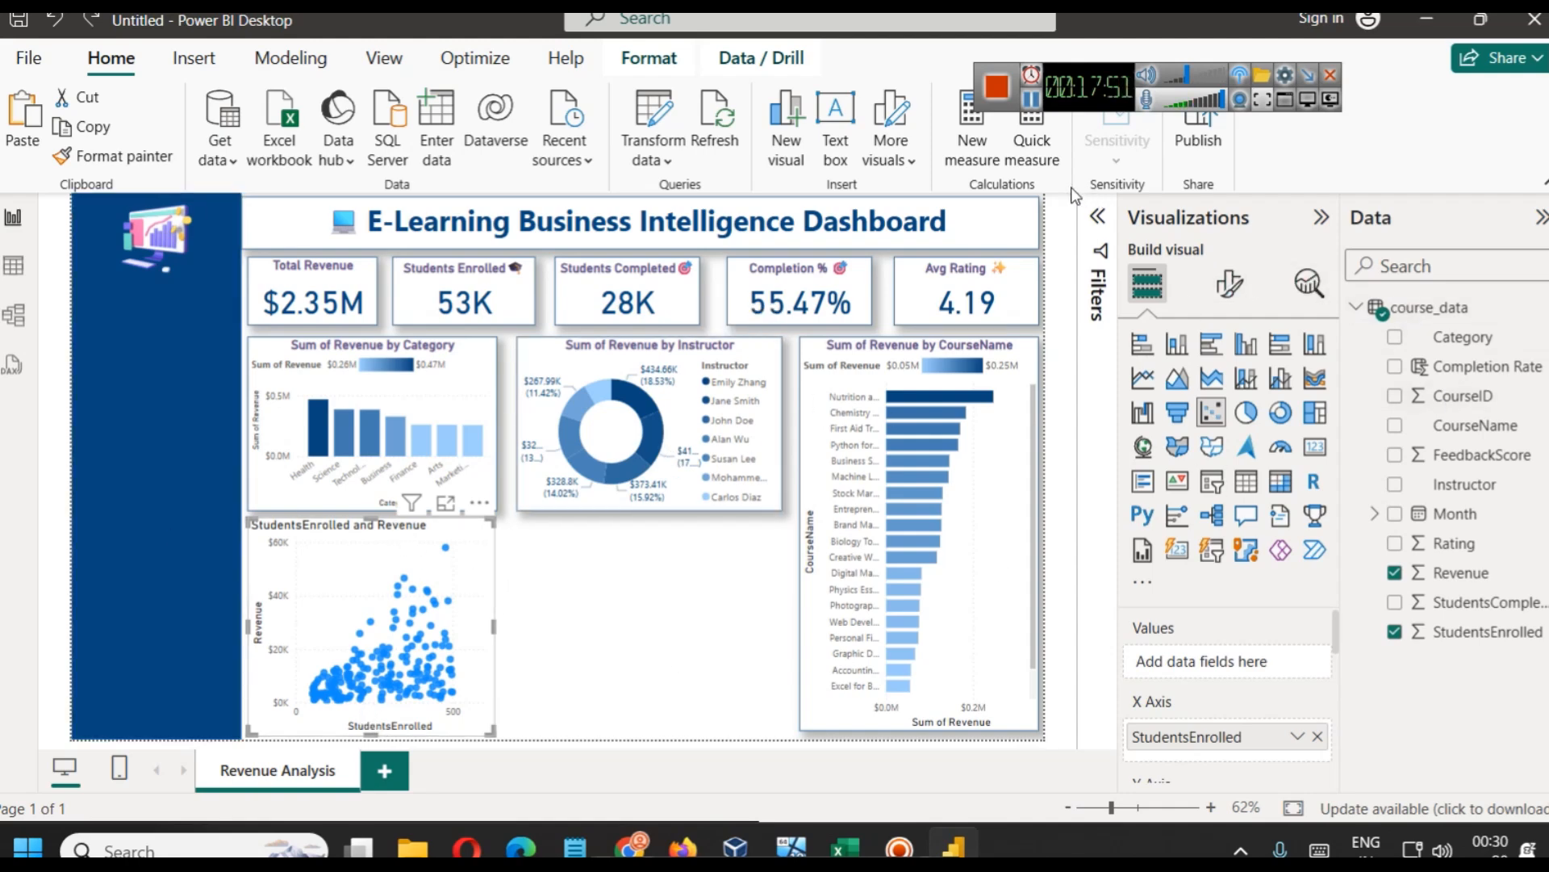
Copy the Completion % card's formatting onto the StudentsEnrolled and Revenue scatter chart with Format painter
click(763, 283)
click(167, 151)
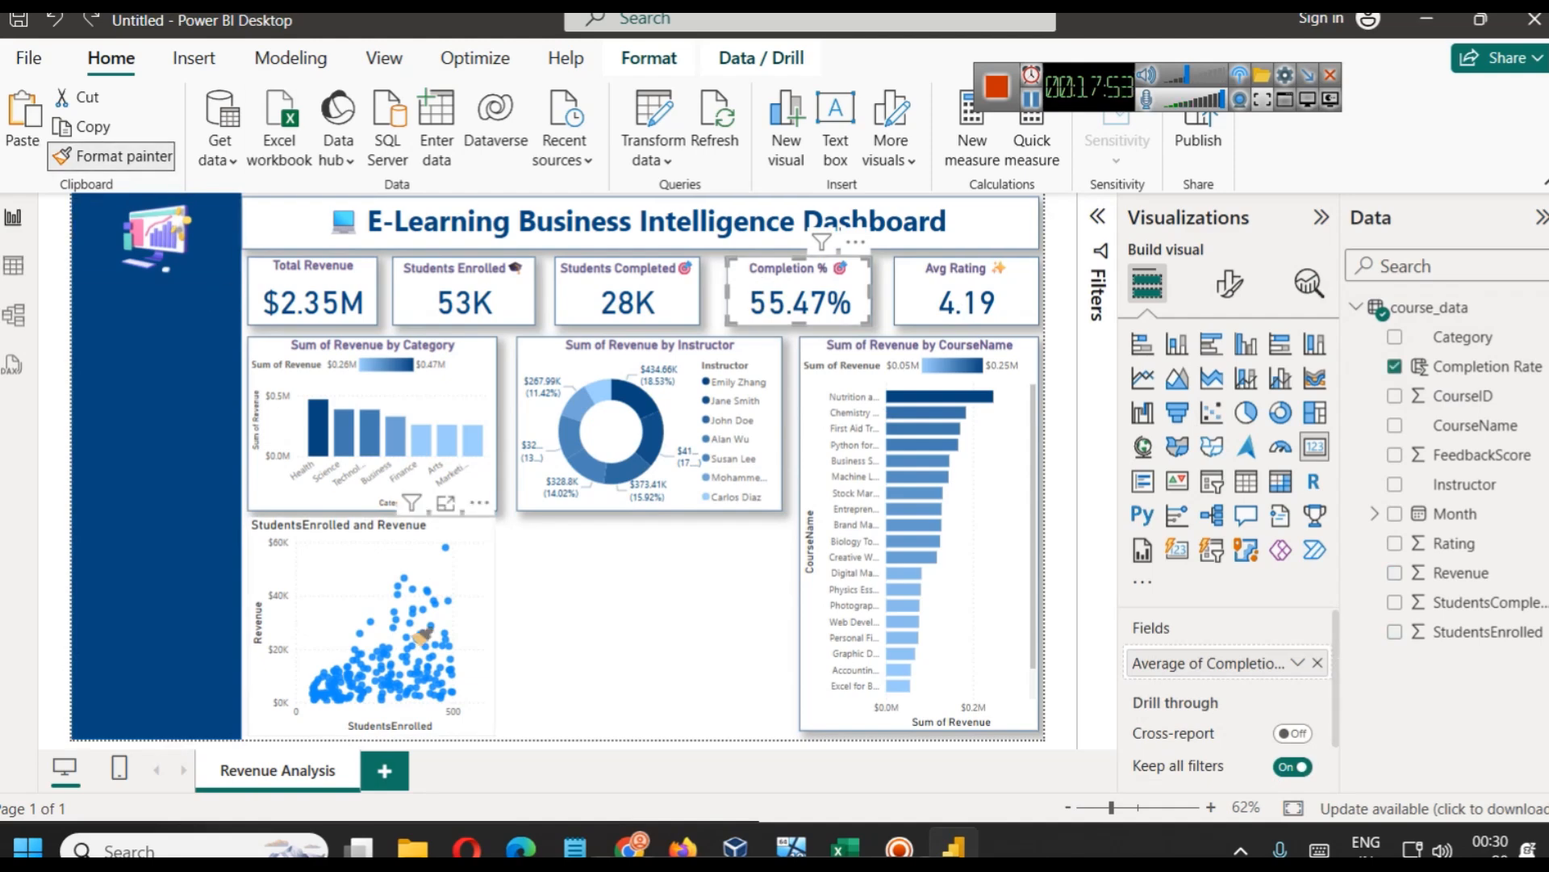
click(410, 558)
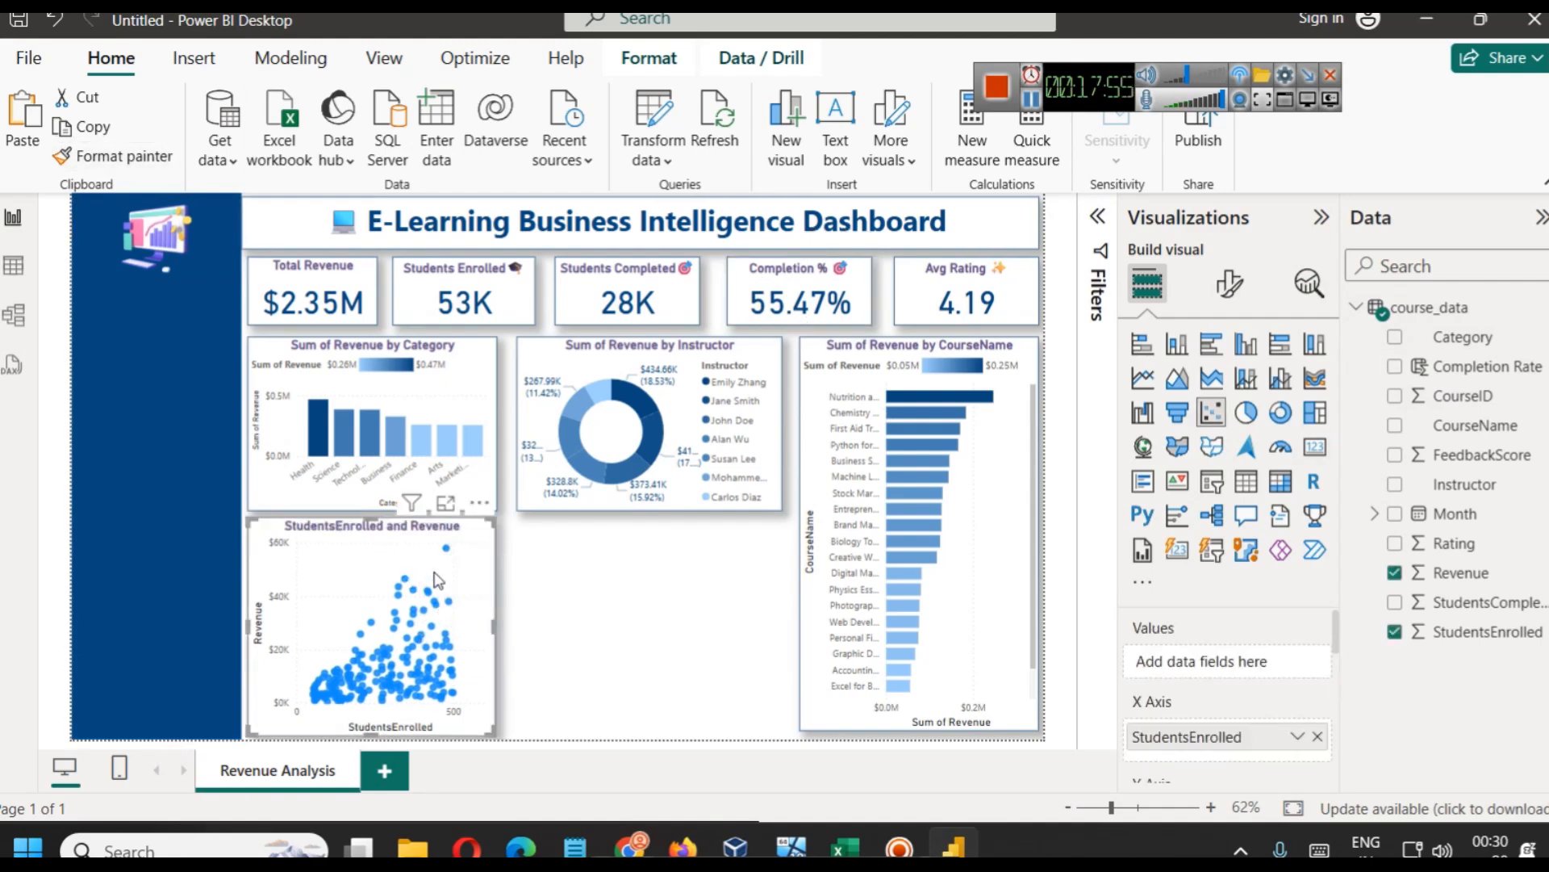
Try the plus and diamond marker shapes on the scatter chart, and set the marker type to square
click(1227, 284)
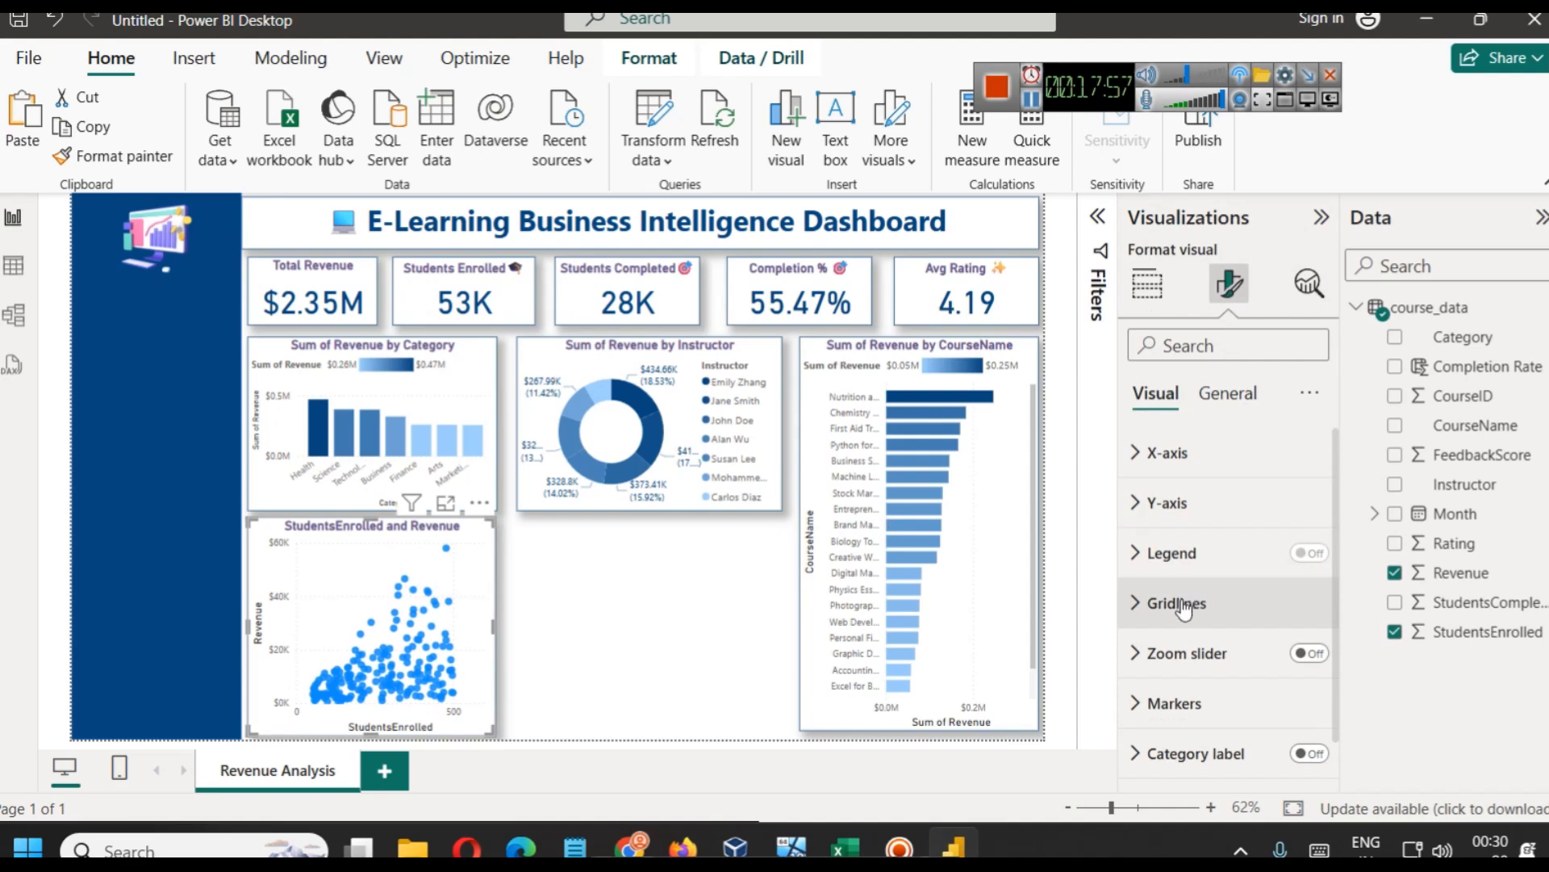
scroll(1197, 586, down, 1)
click(1187, 656)
scroll(1211, 637, down, 3)
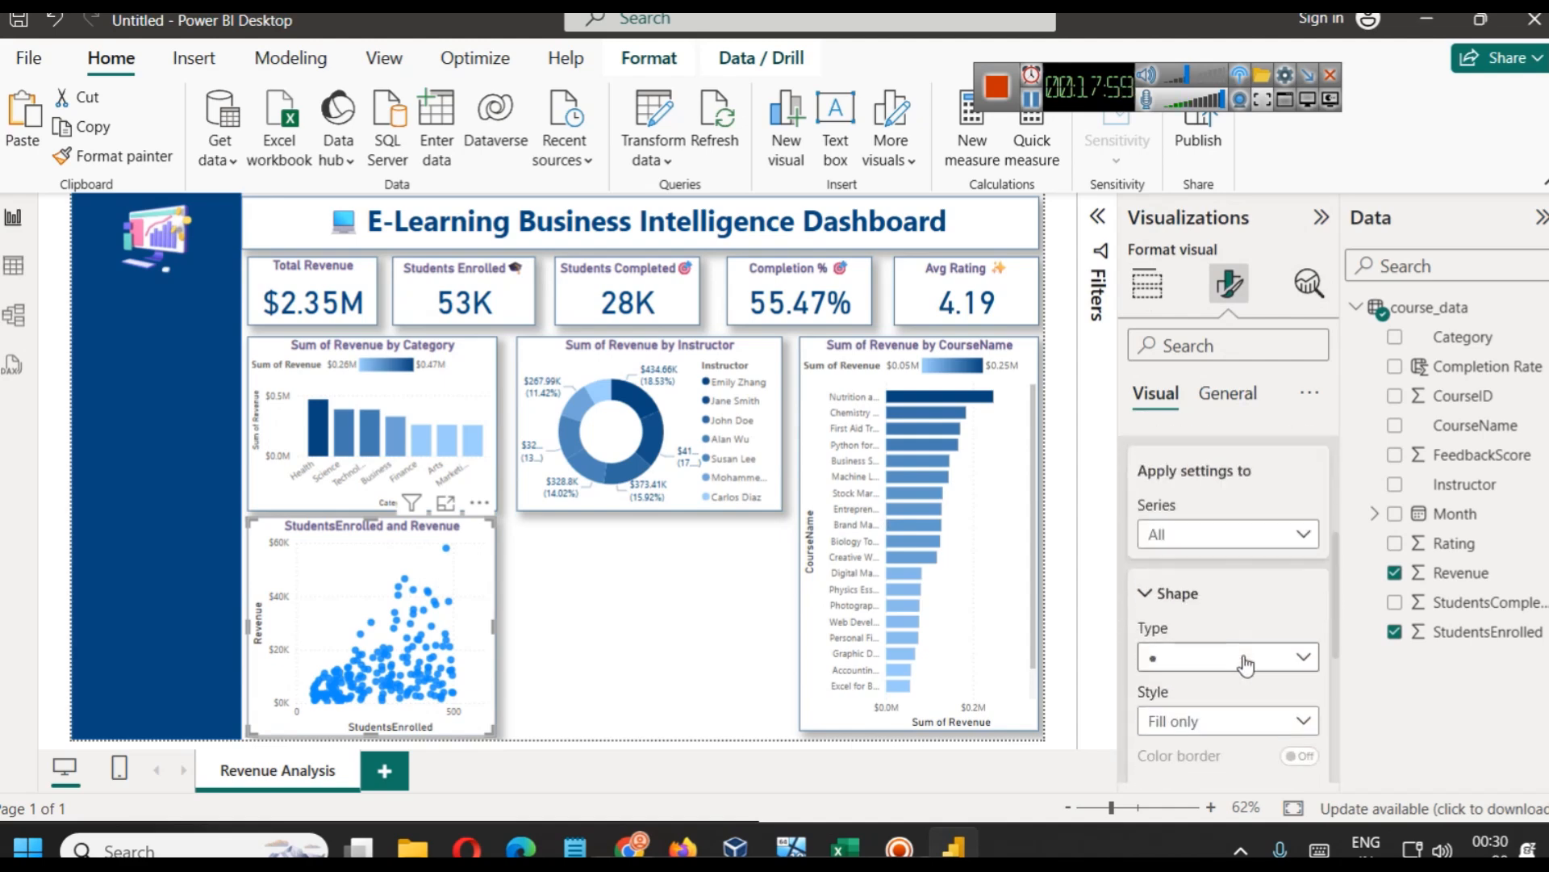
click(1243, 658)
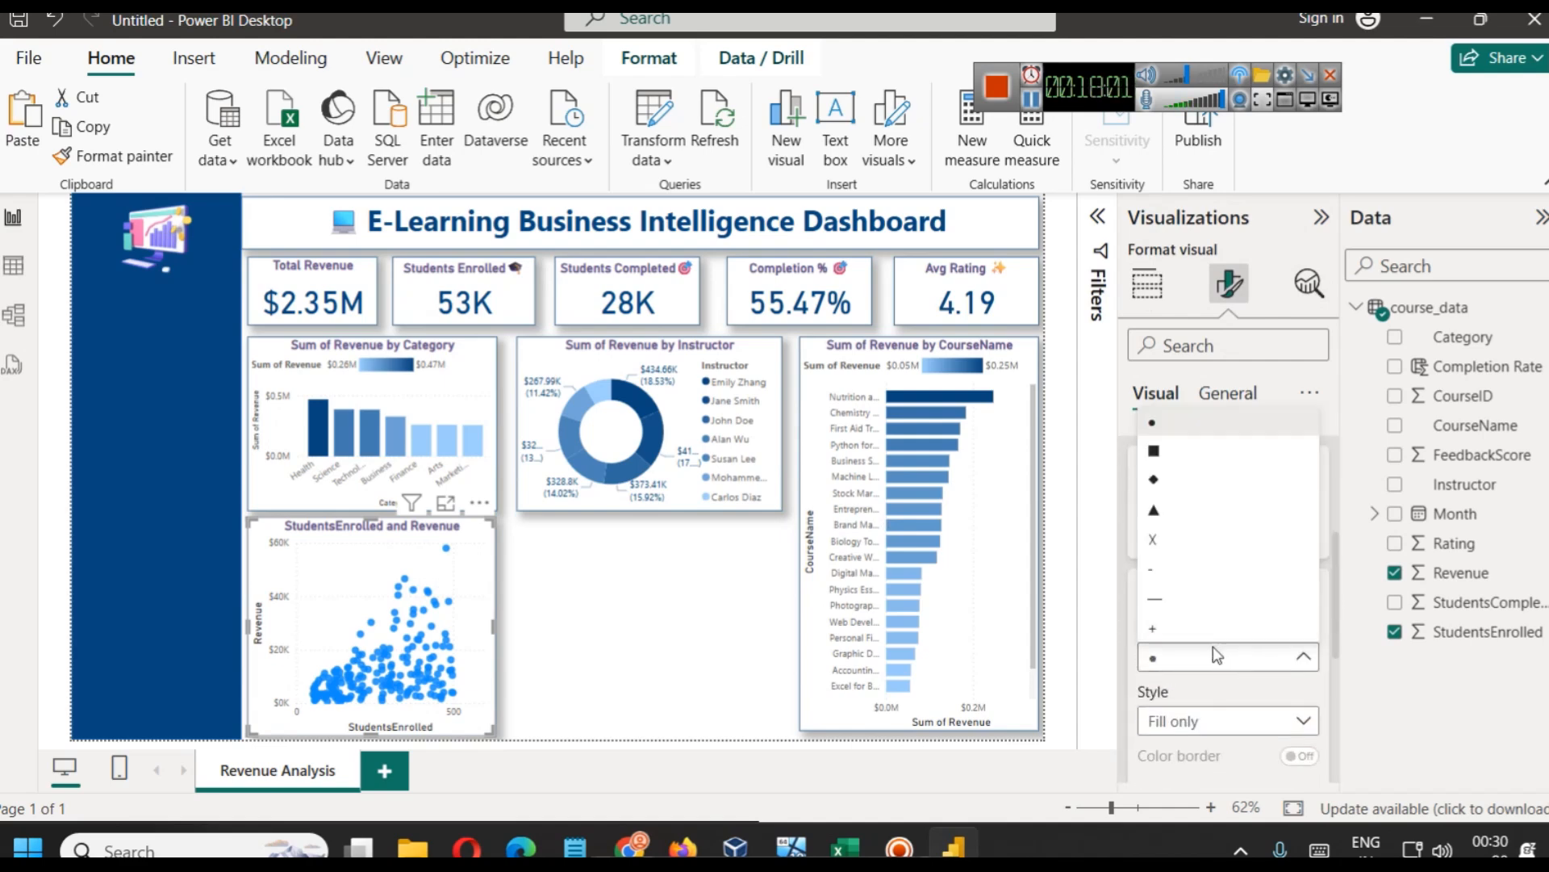
click(1187, 629)
click(1178, 657)
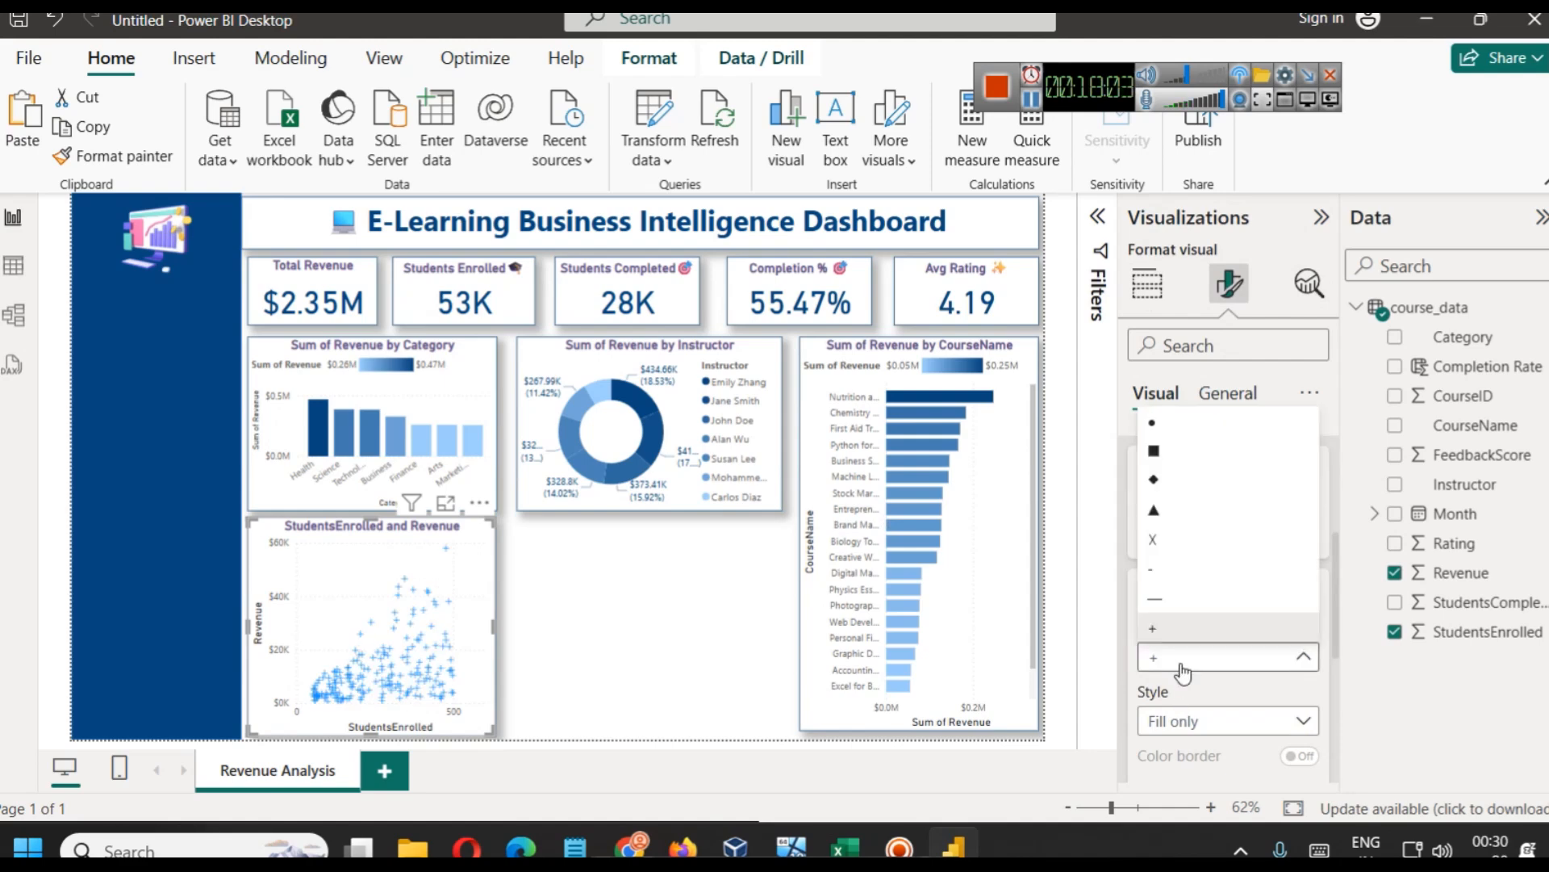
click(1179, 508)
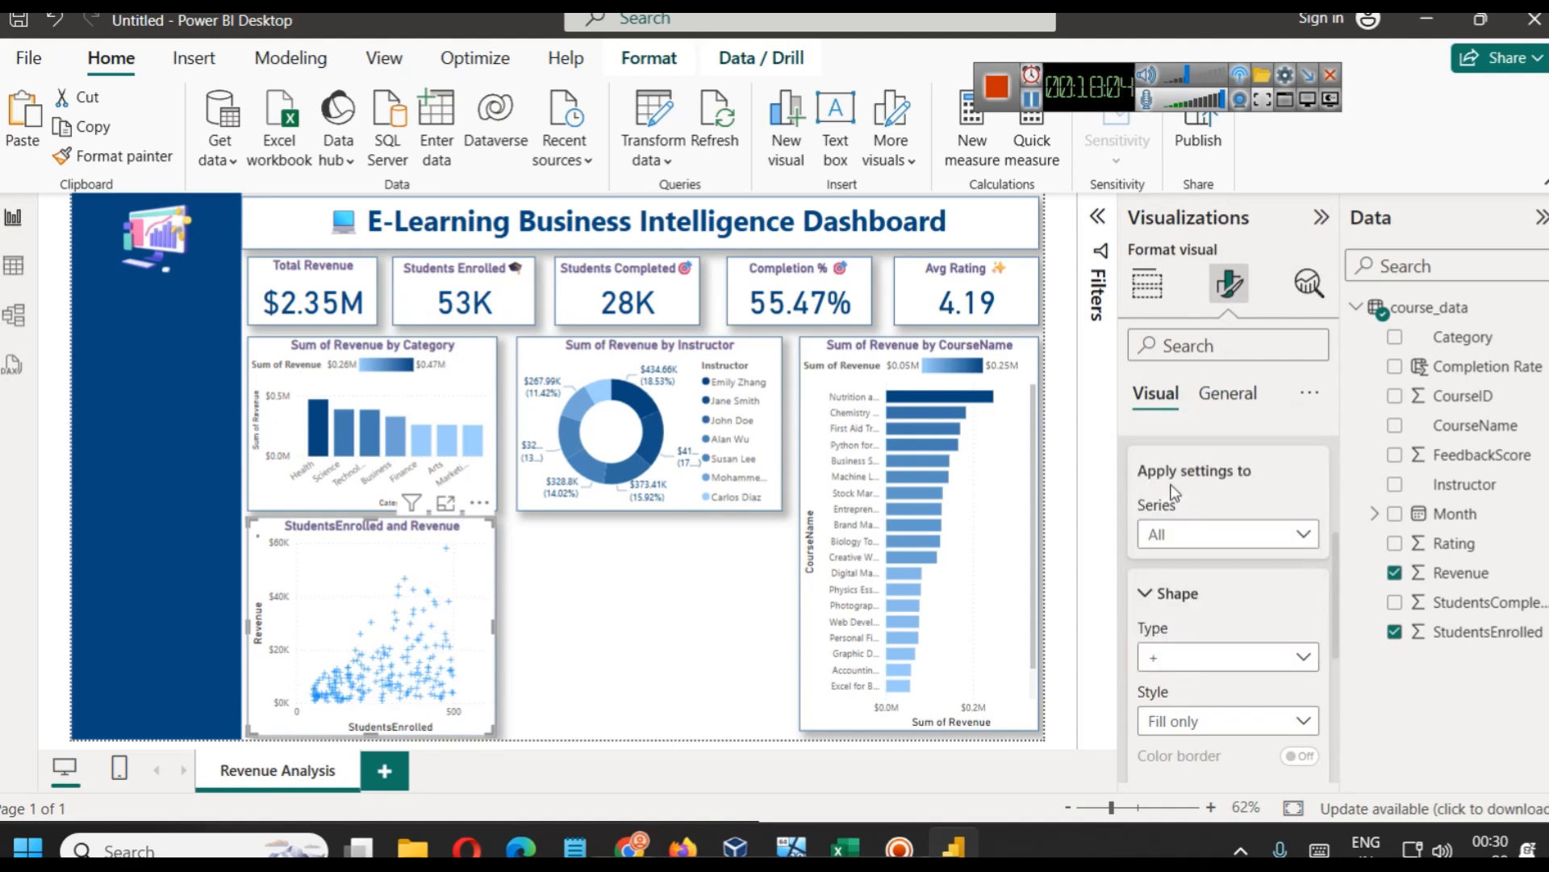
click(1236, 657)
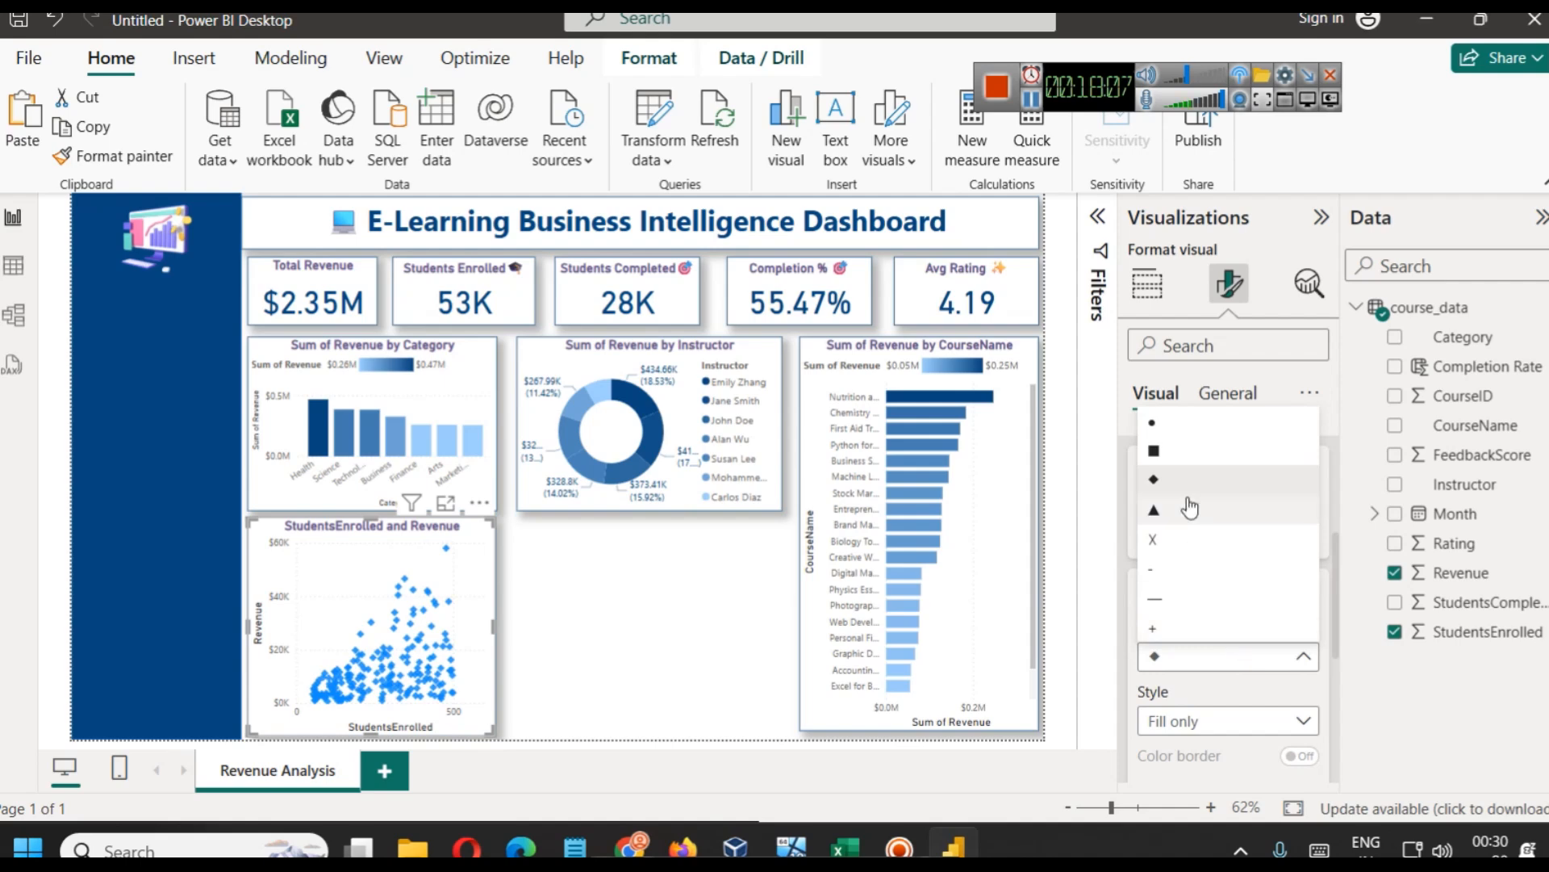
click(1180, 449)
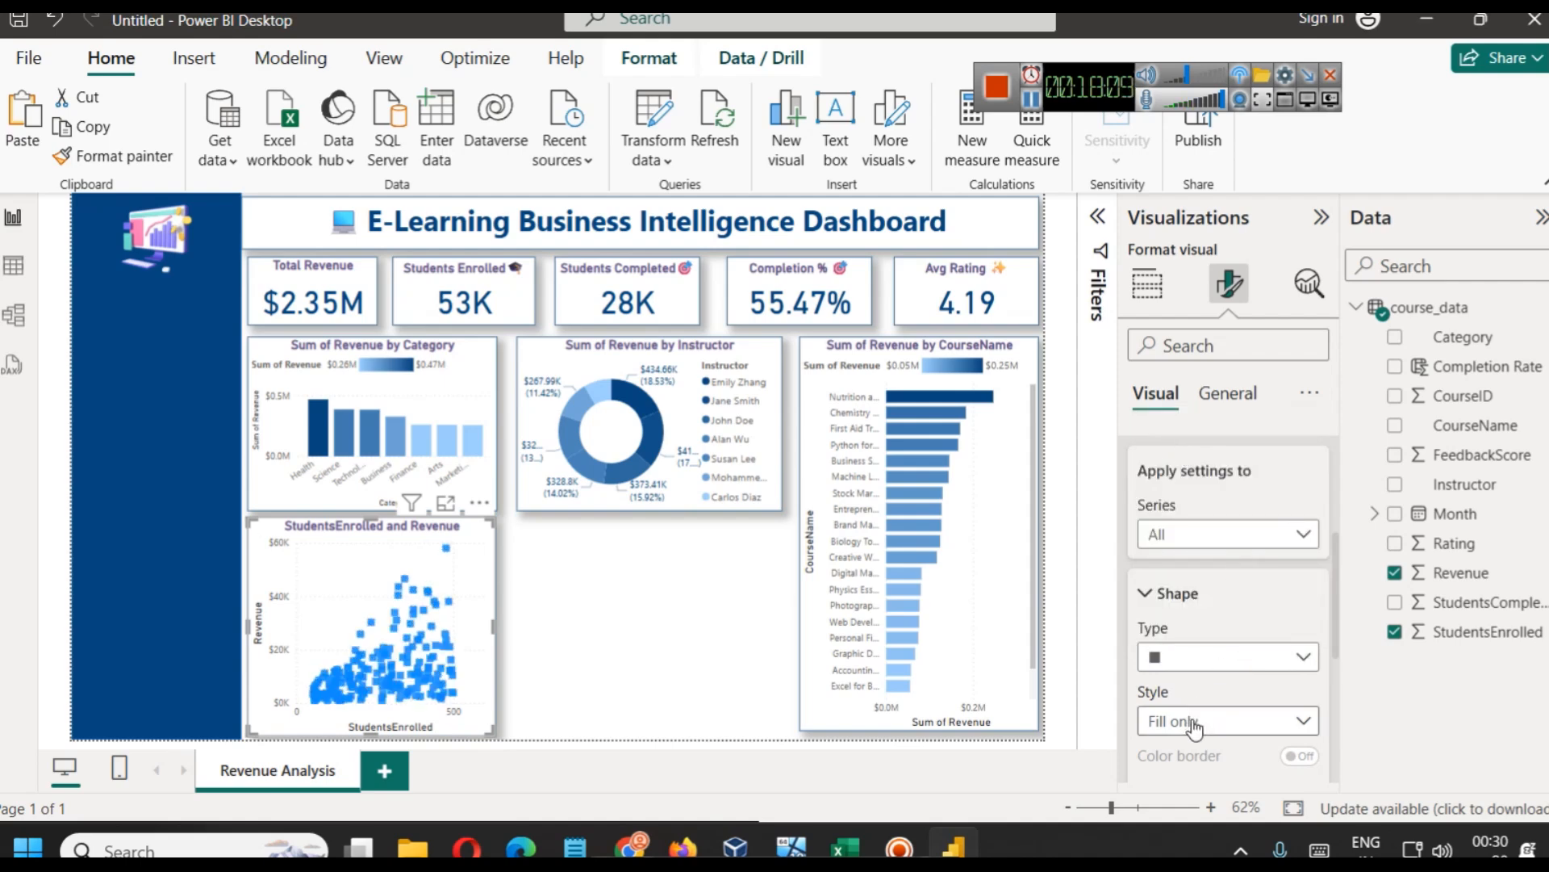
Try a marker size of -7 on the scatter chart and return it to -10
scroll(1192, 714, down, 3)
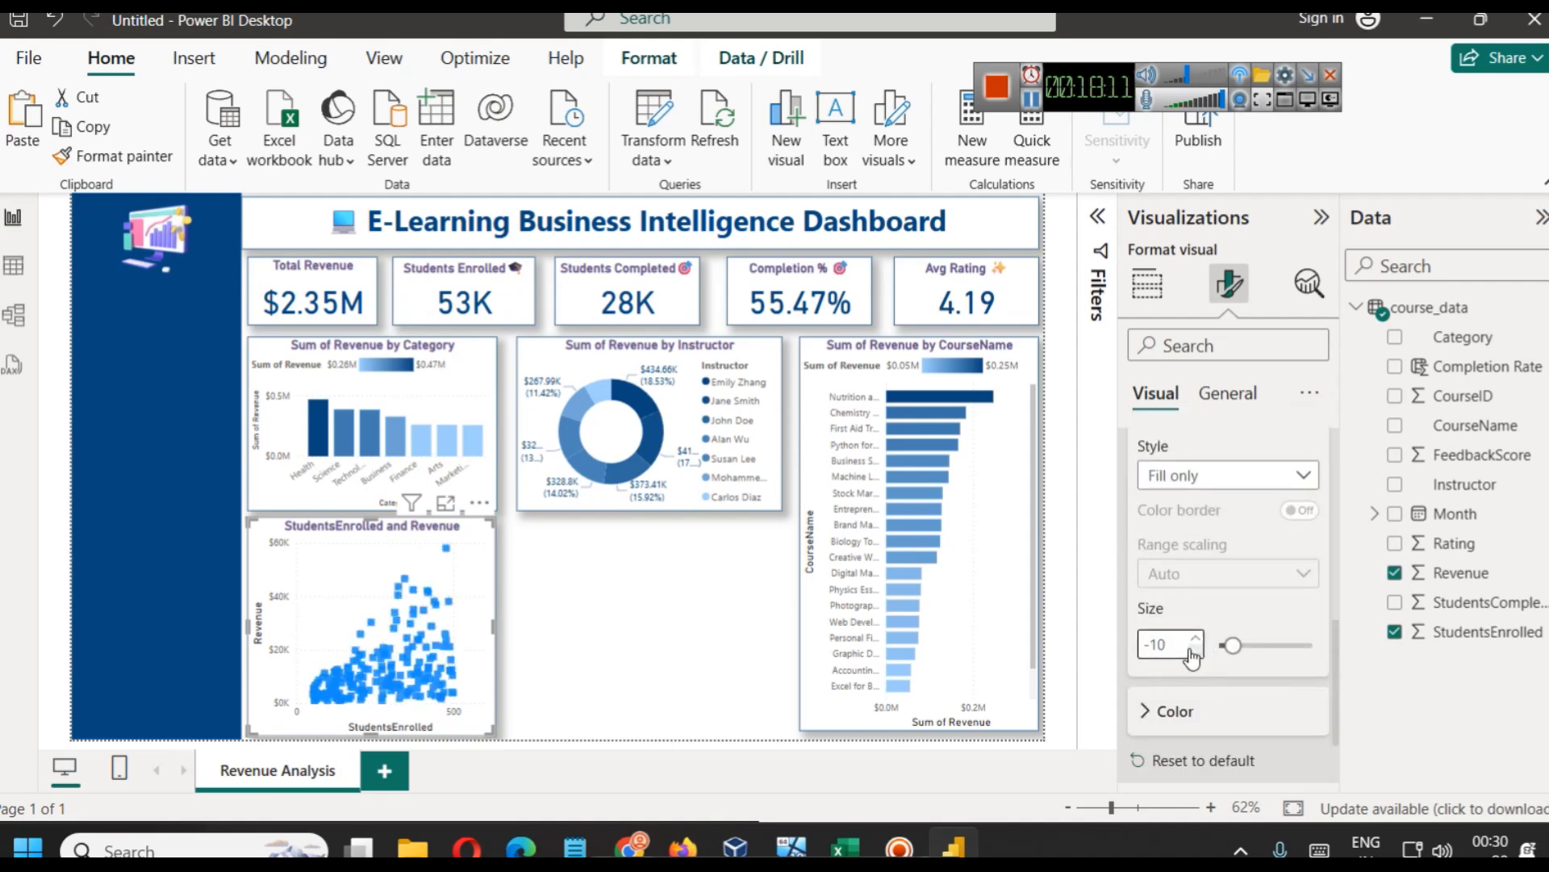
mouse_move(1218, 646)
mouse_down()
mouse_move(1249, 643)
mouse_move(1234, 646)
mouse_up()
click(1196, 654)
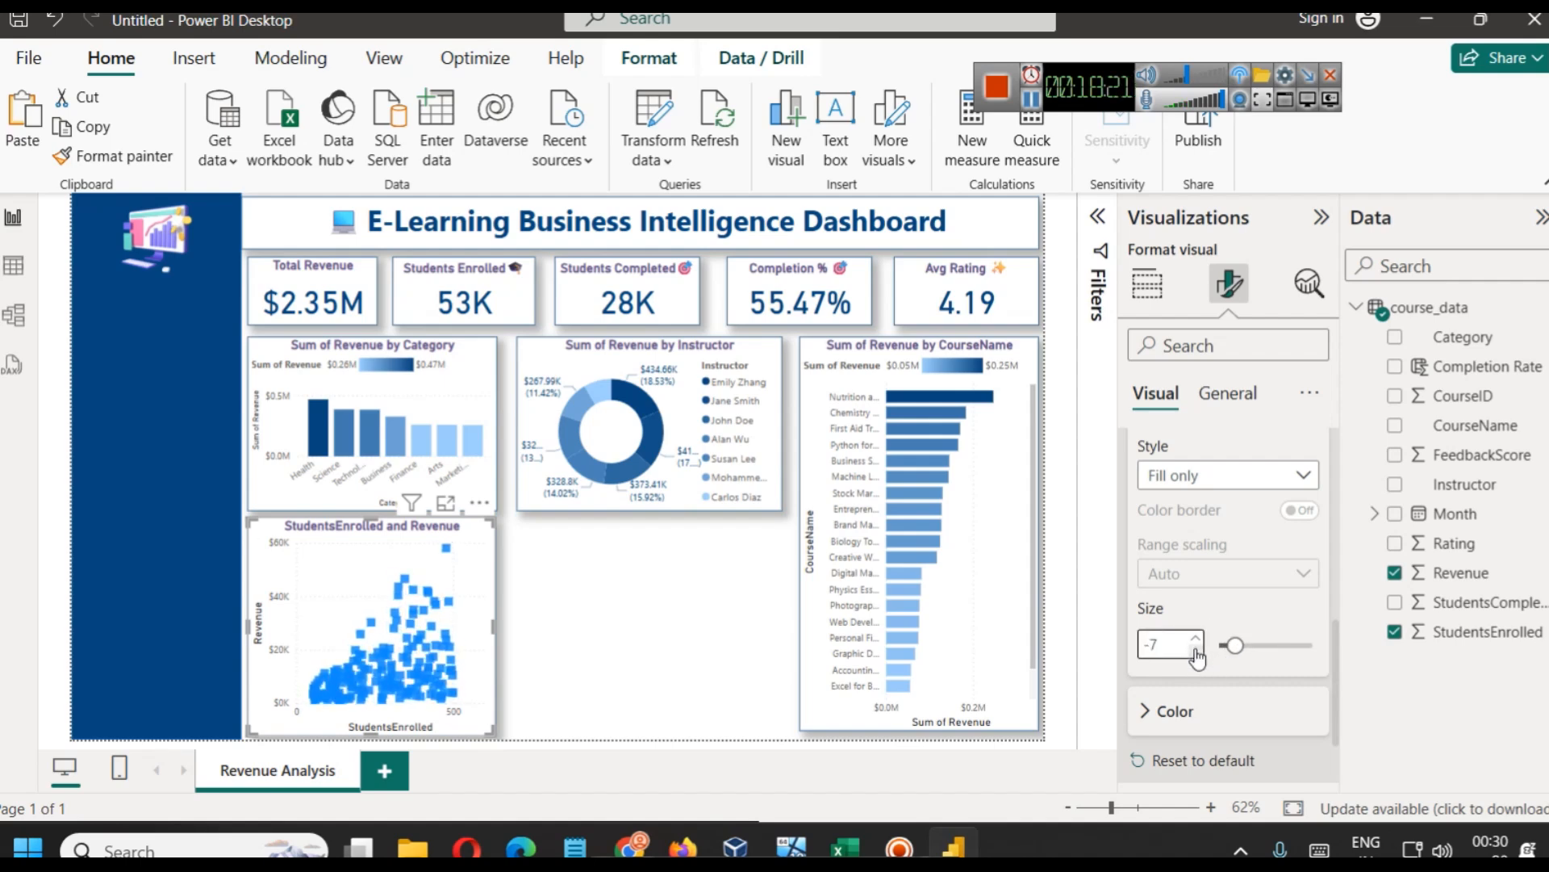
click(1195, 654)
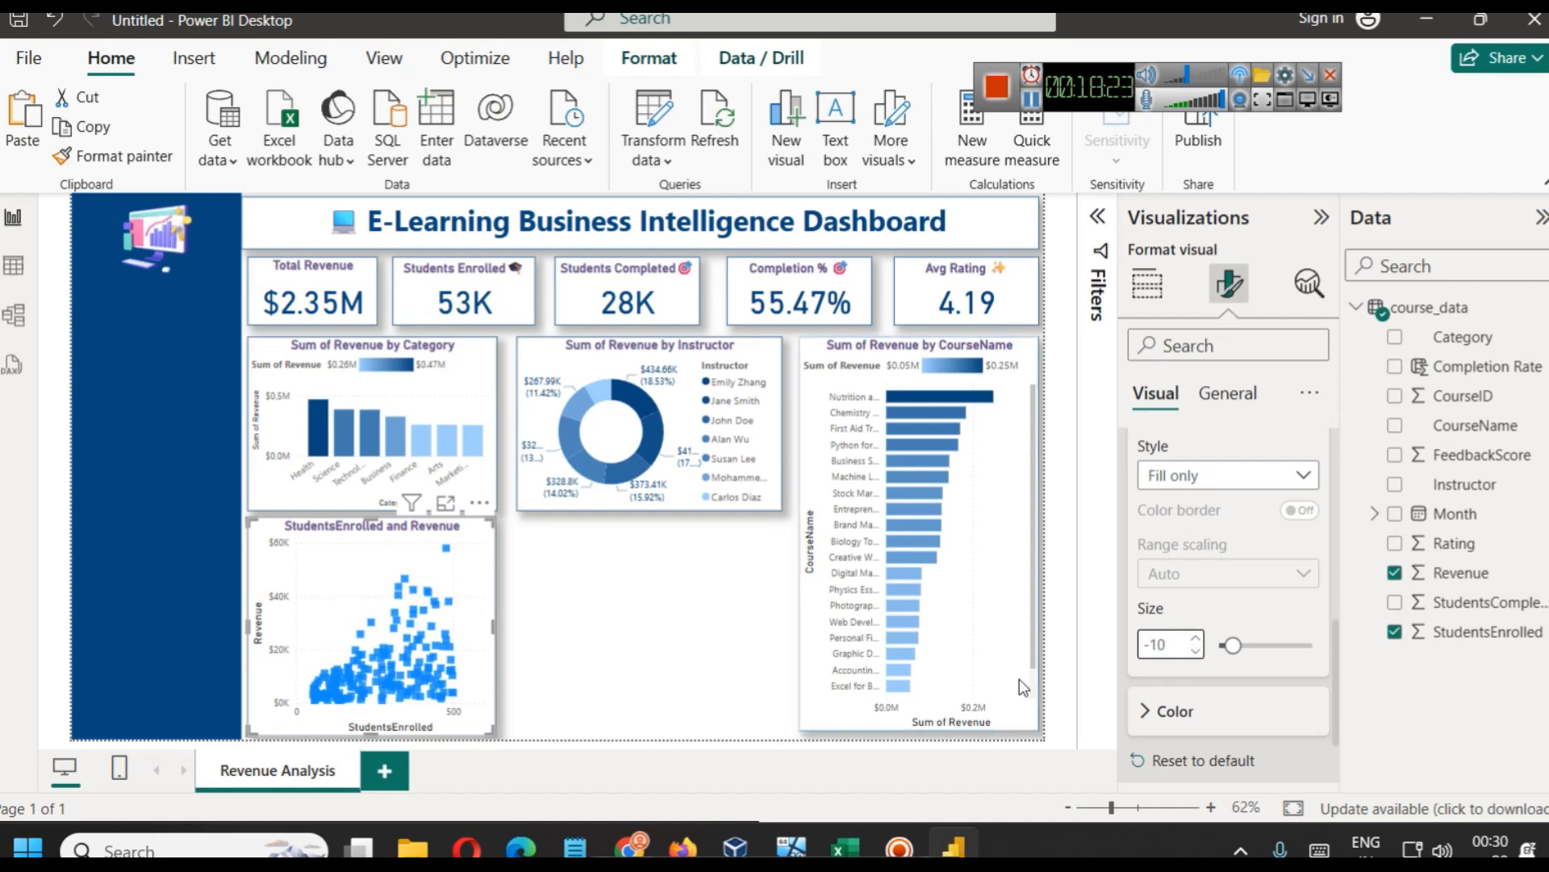
Set the default marker color of the scatter chart to dark blue
scroll(1187, 661, down, 2)
click(1179, 619)
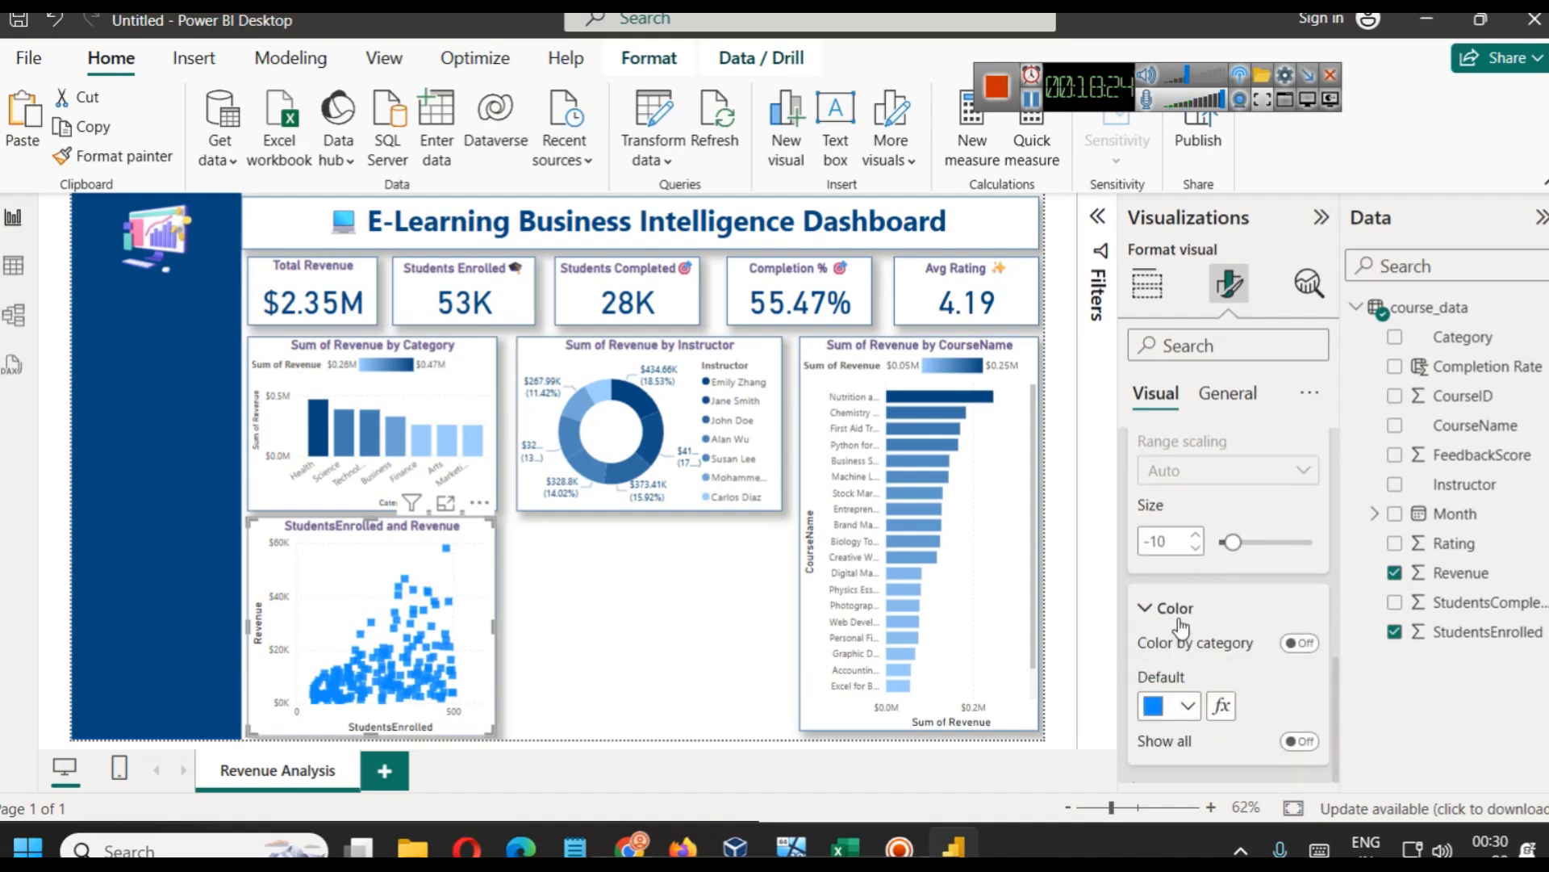
click(1170, 707)
click(1227, 510)
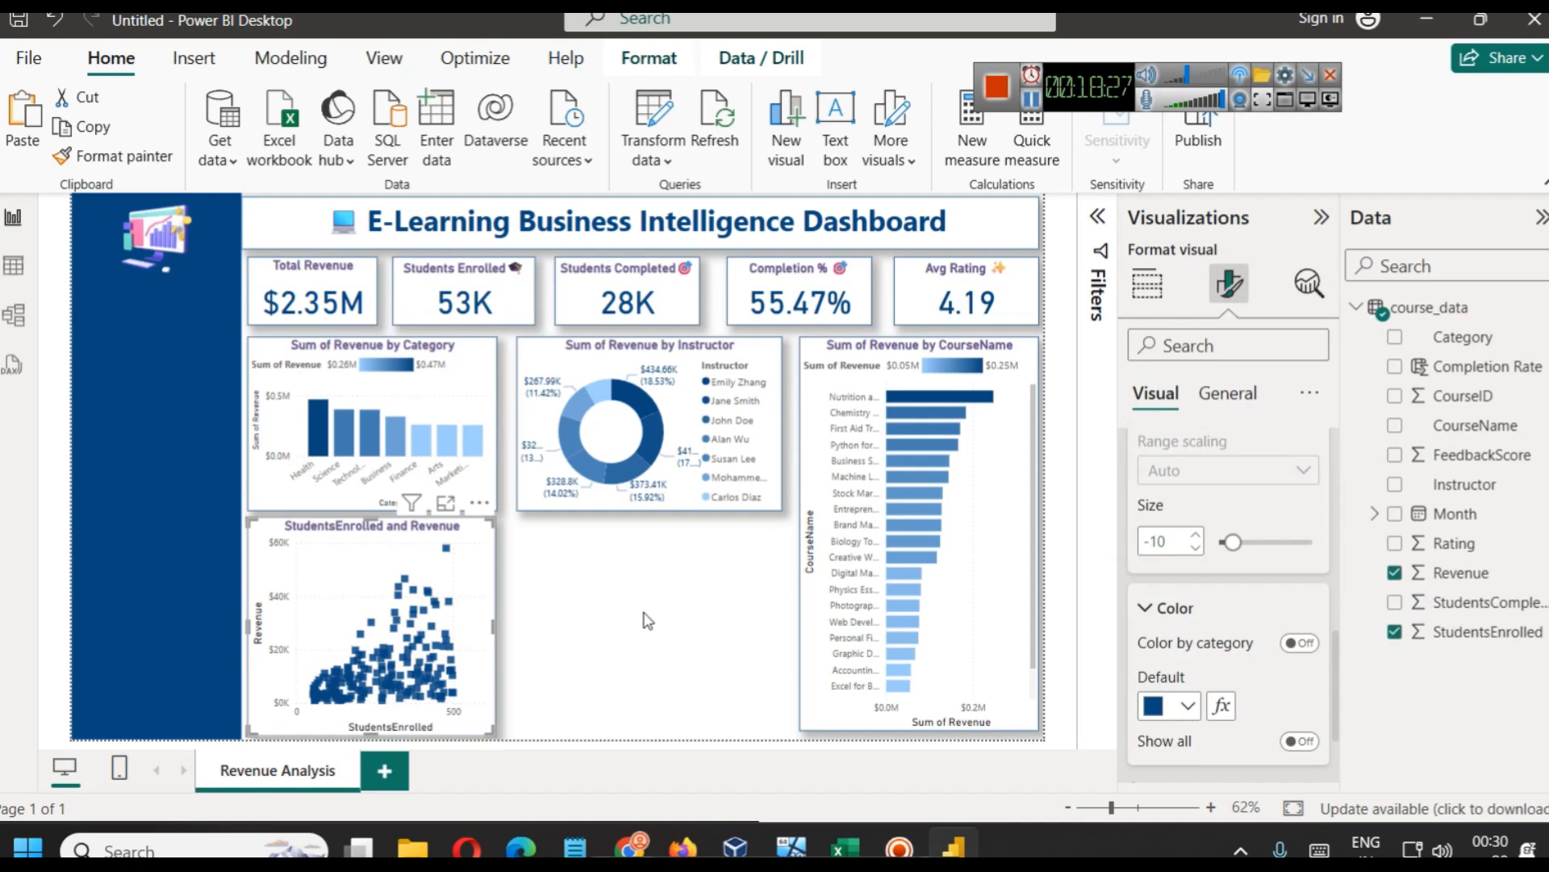
click(667, 598)
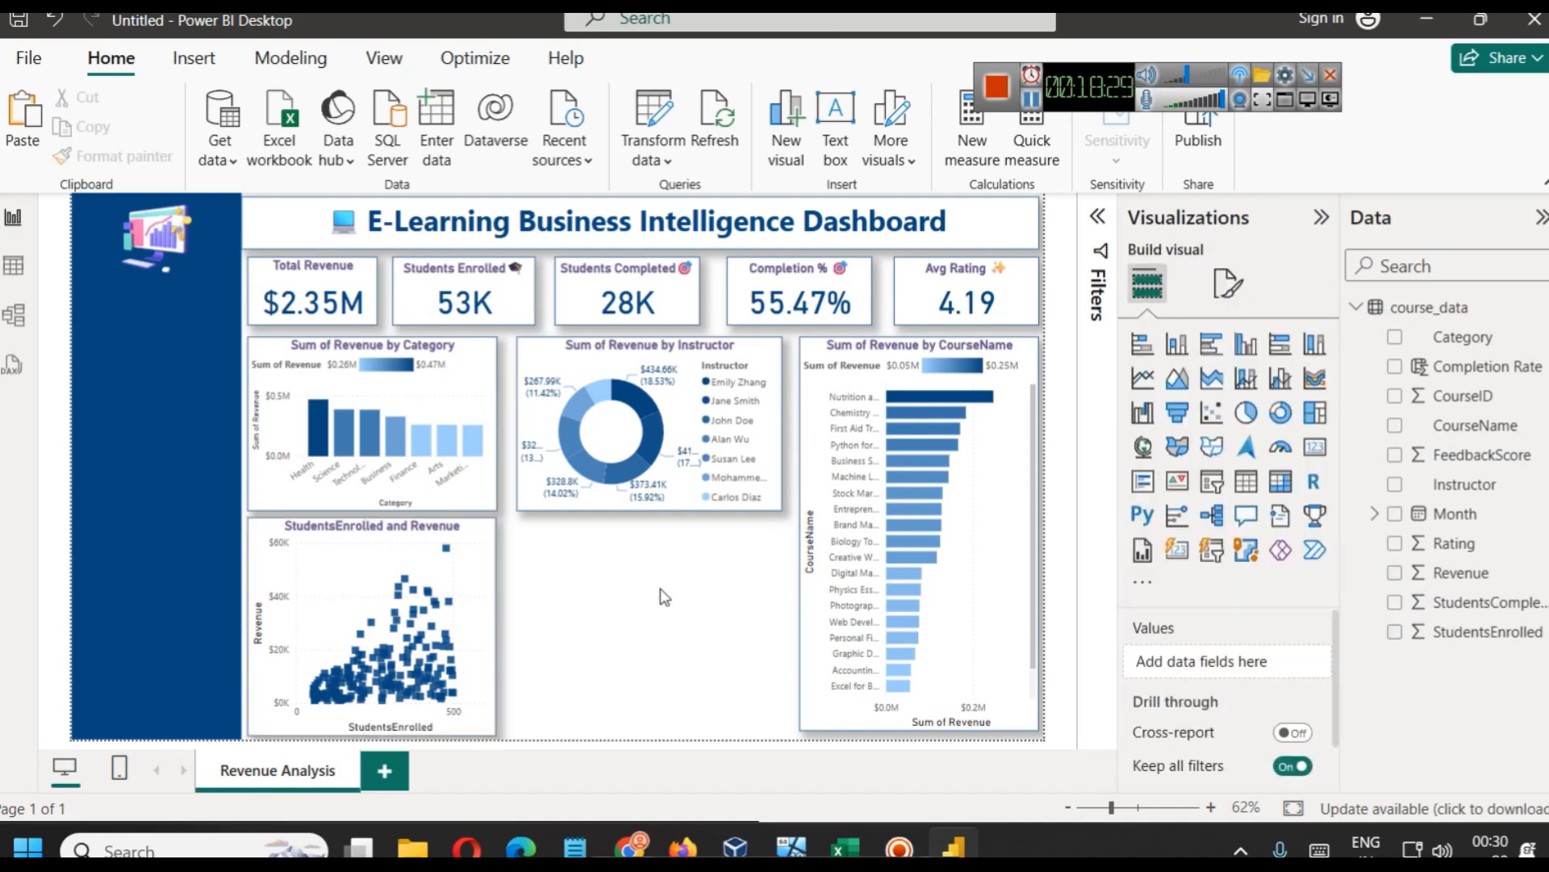
Lower the scatter chart's top edge and extend the category column chart downward into the freed space
click(385, 531)
drag(371, 519, 372, 536)
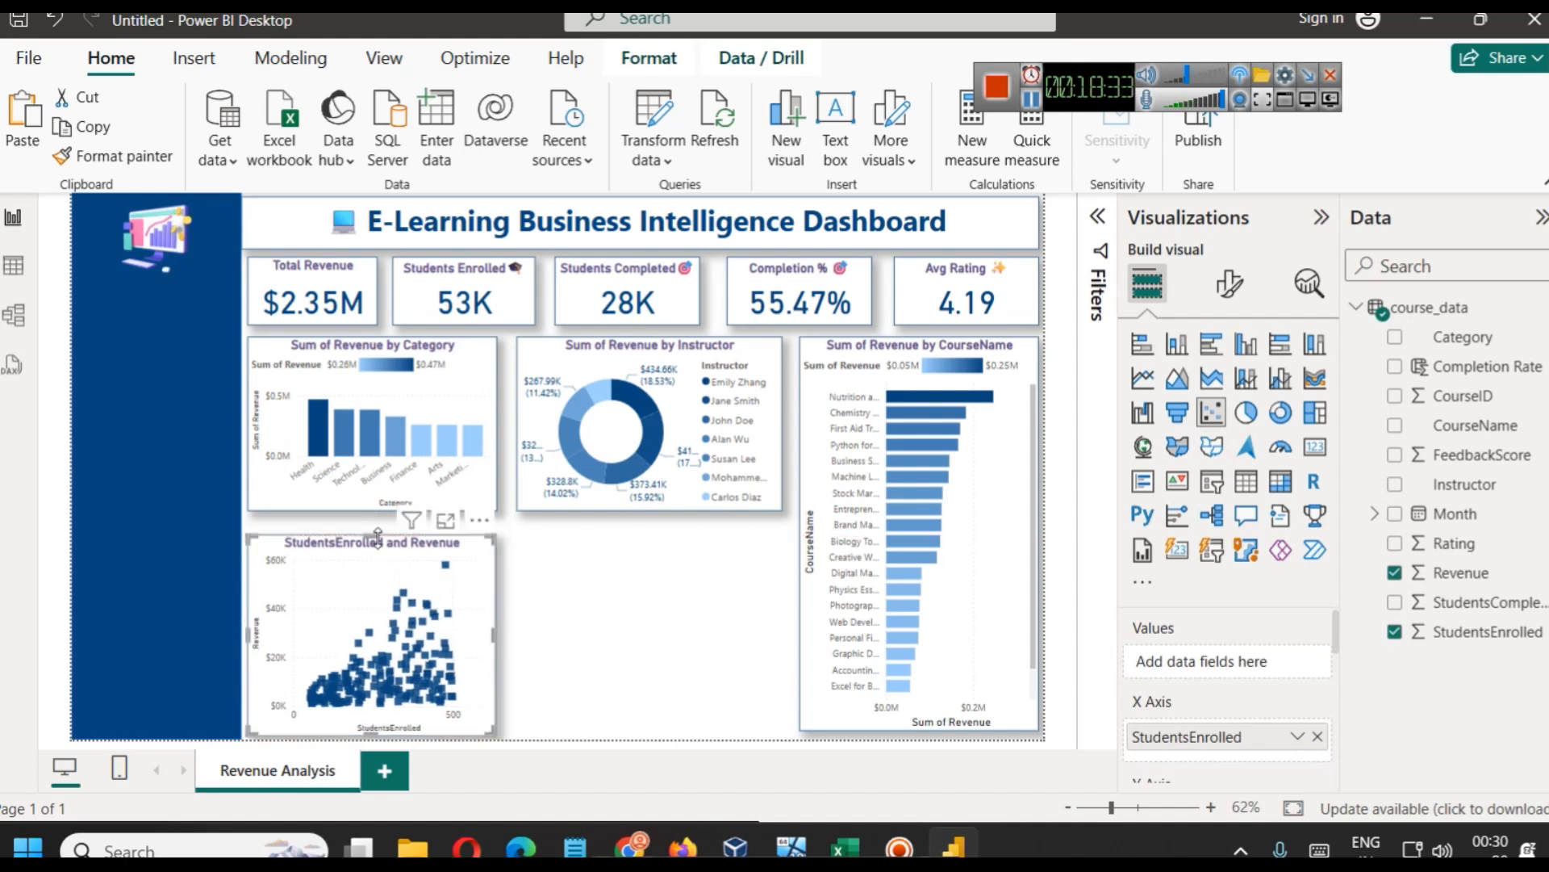
click(372, 506)
drag(376, 518, 377, 529)
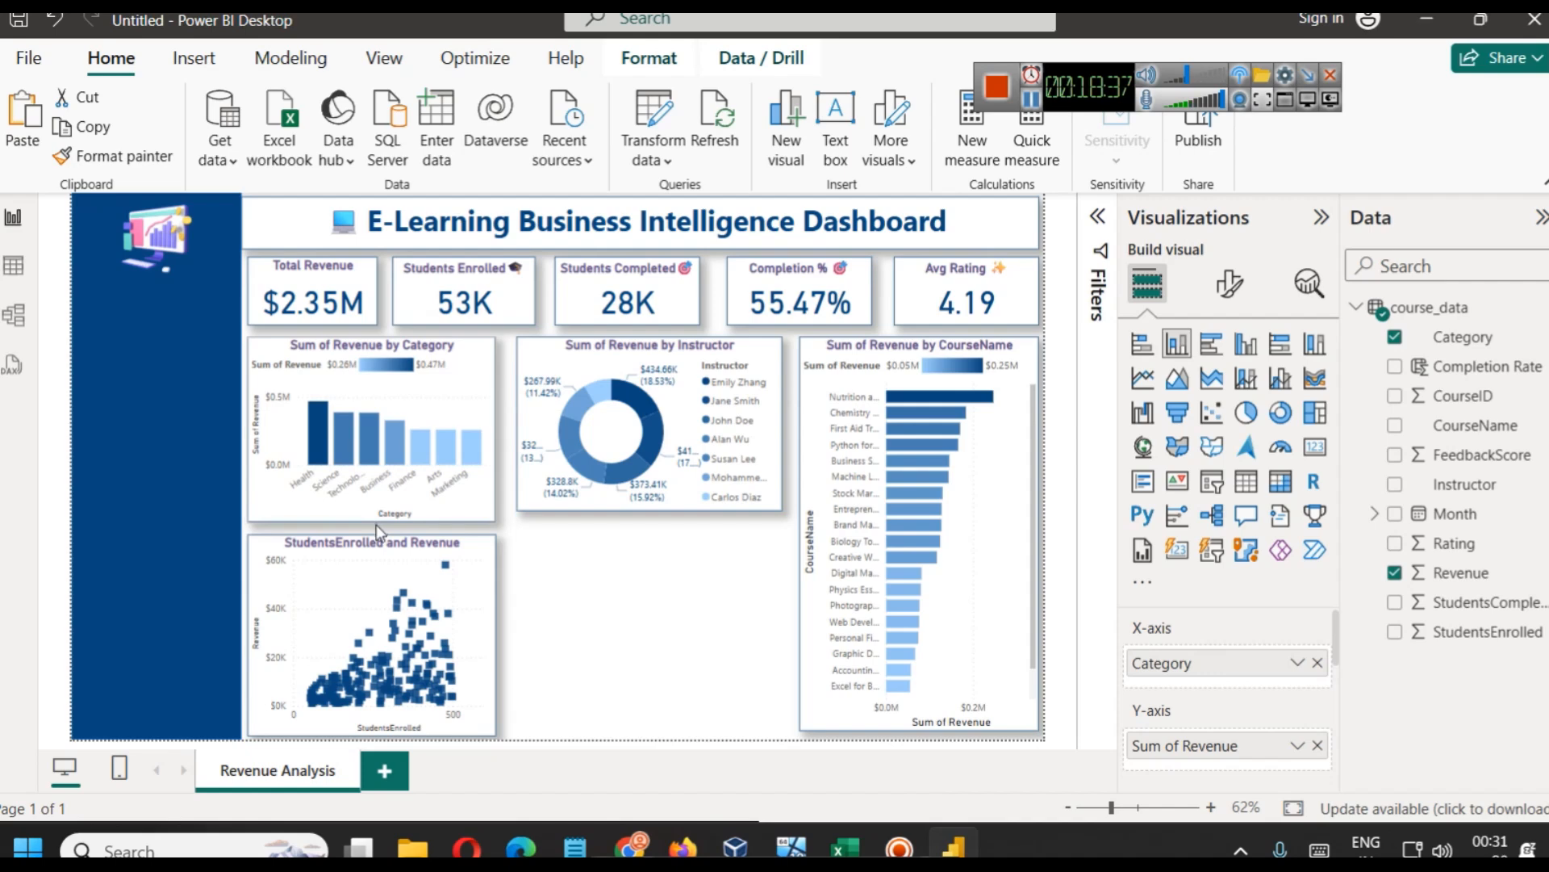
Extend the Sum of Revenue by Instructor donut chart downward to line up with the category chart's bottom edge
click(628, 504)
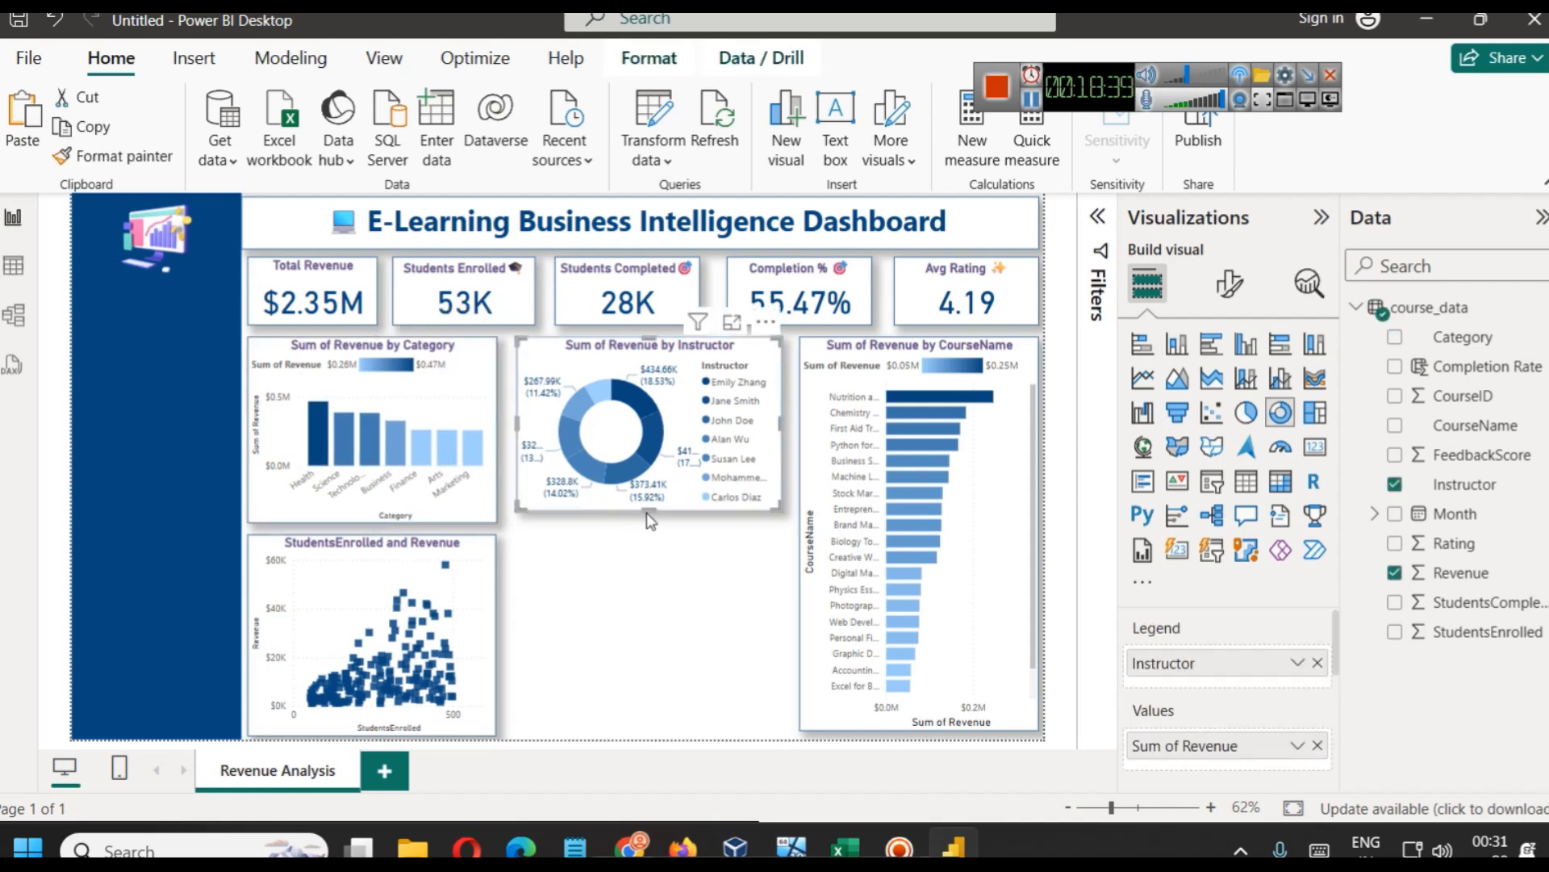
drag(648, 512, 650, 525)
click(613, 612)
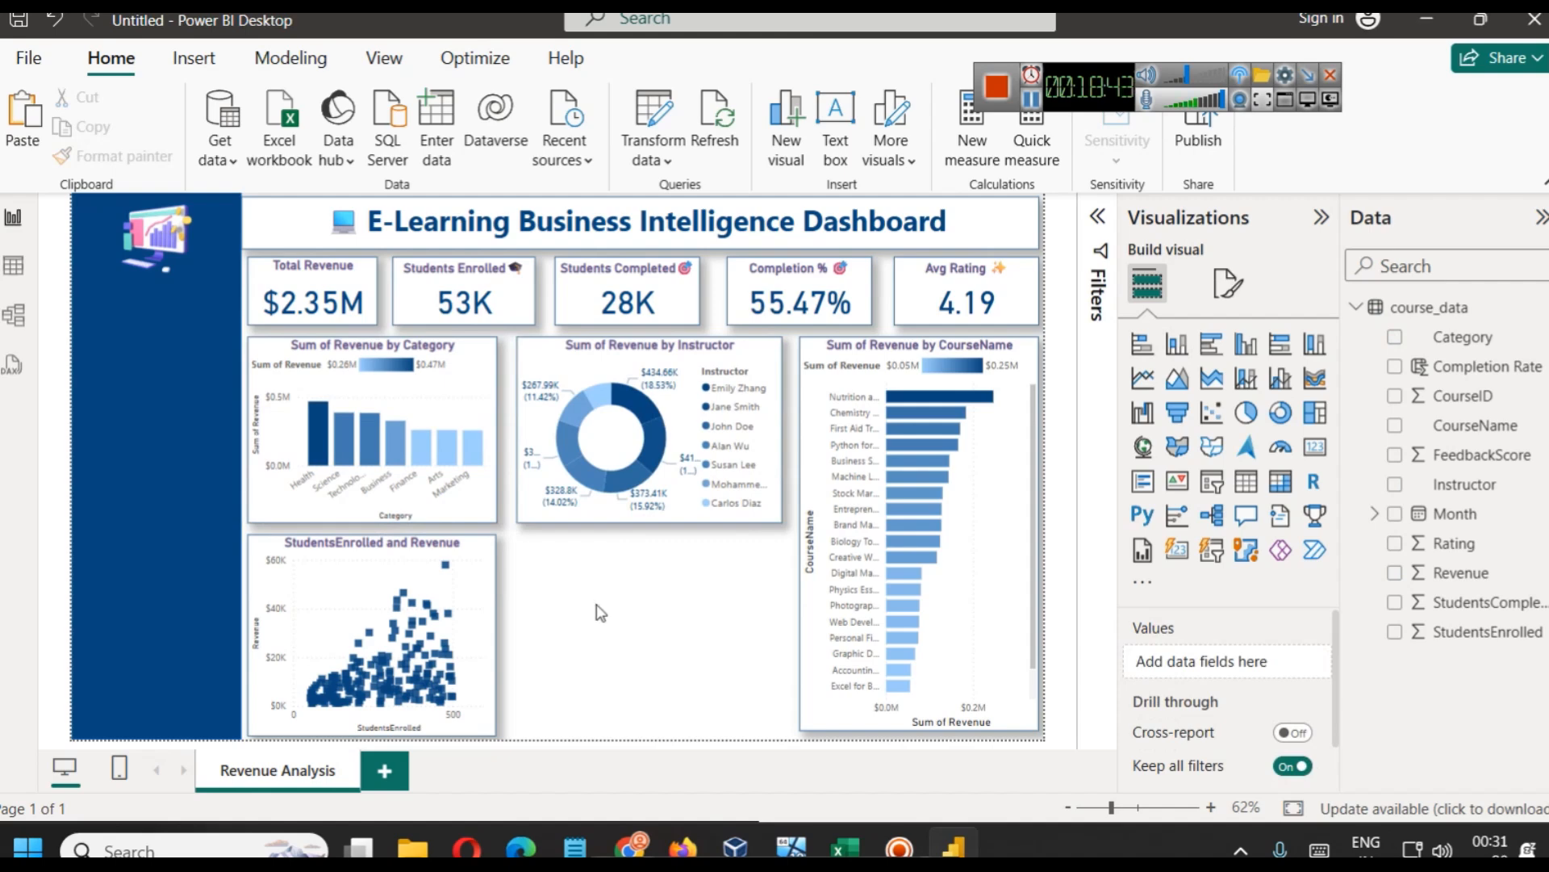
Add Rating as the scatter chart's Size field, aggregated as Average, and examine the highest-revenue marker in focus mode
click(491, 570)
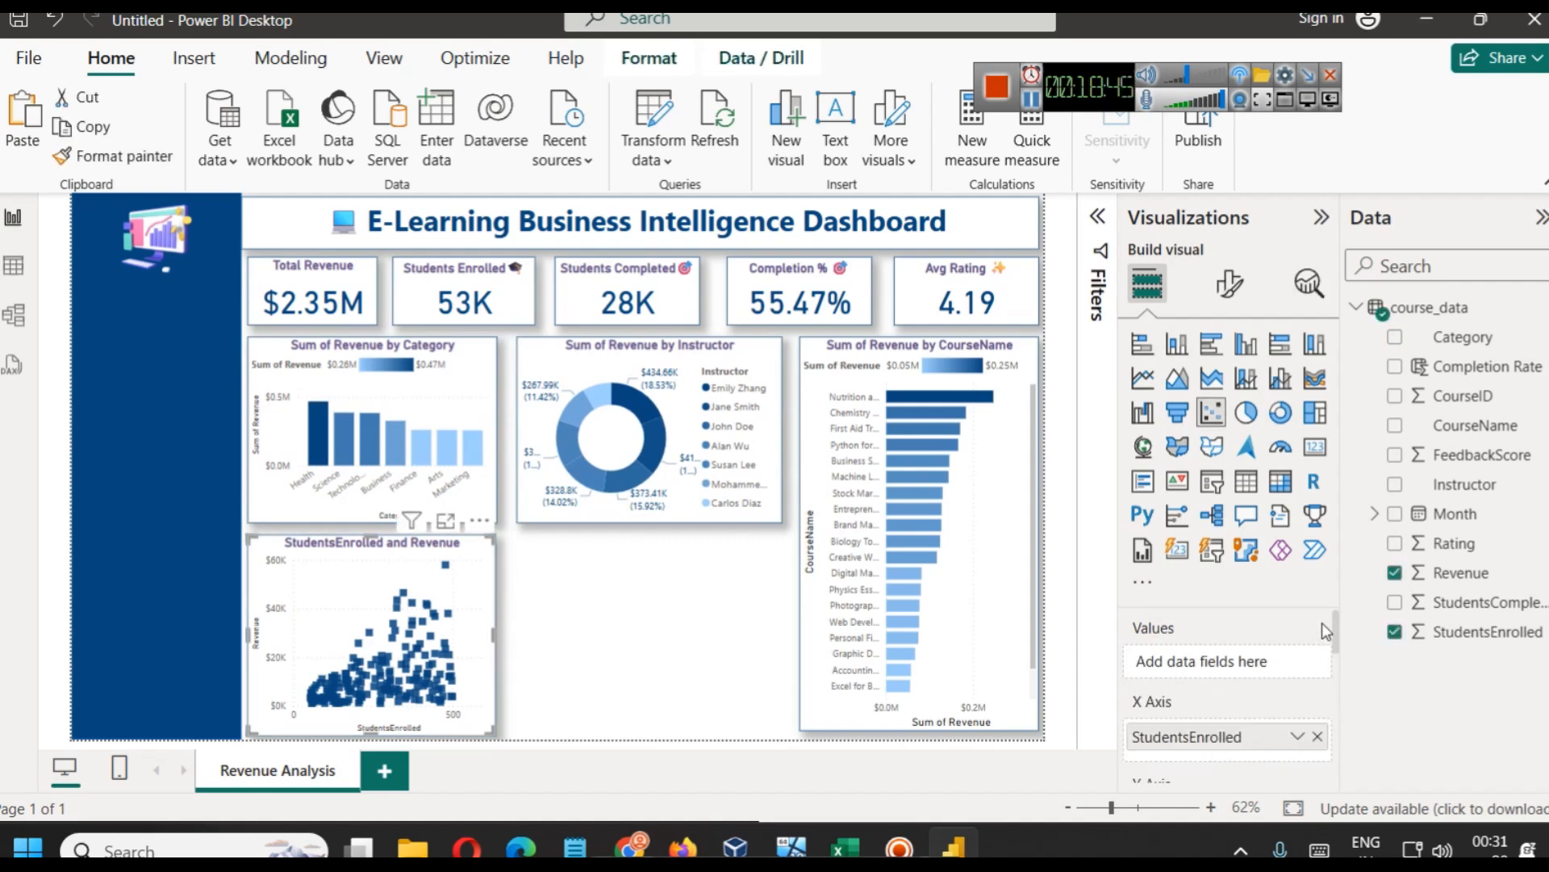
scroll(1340, 628, down, 2)
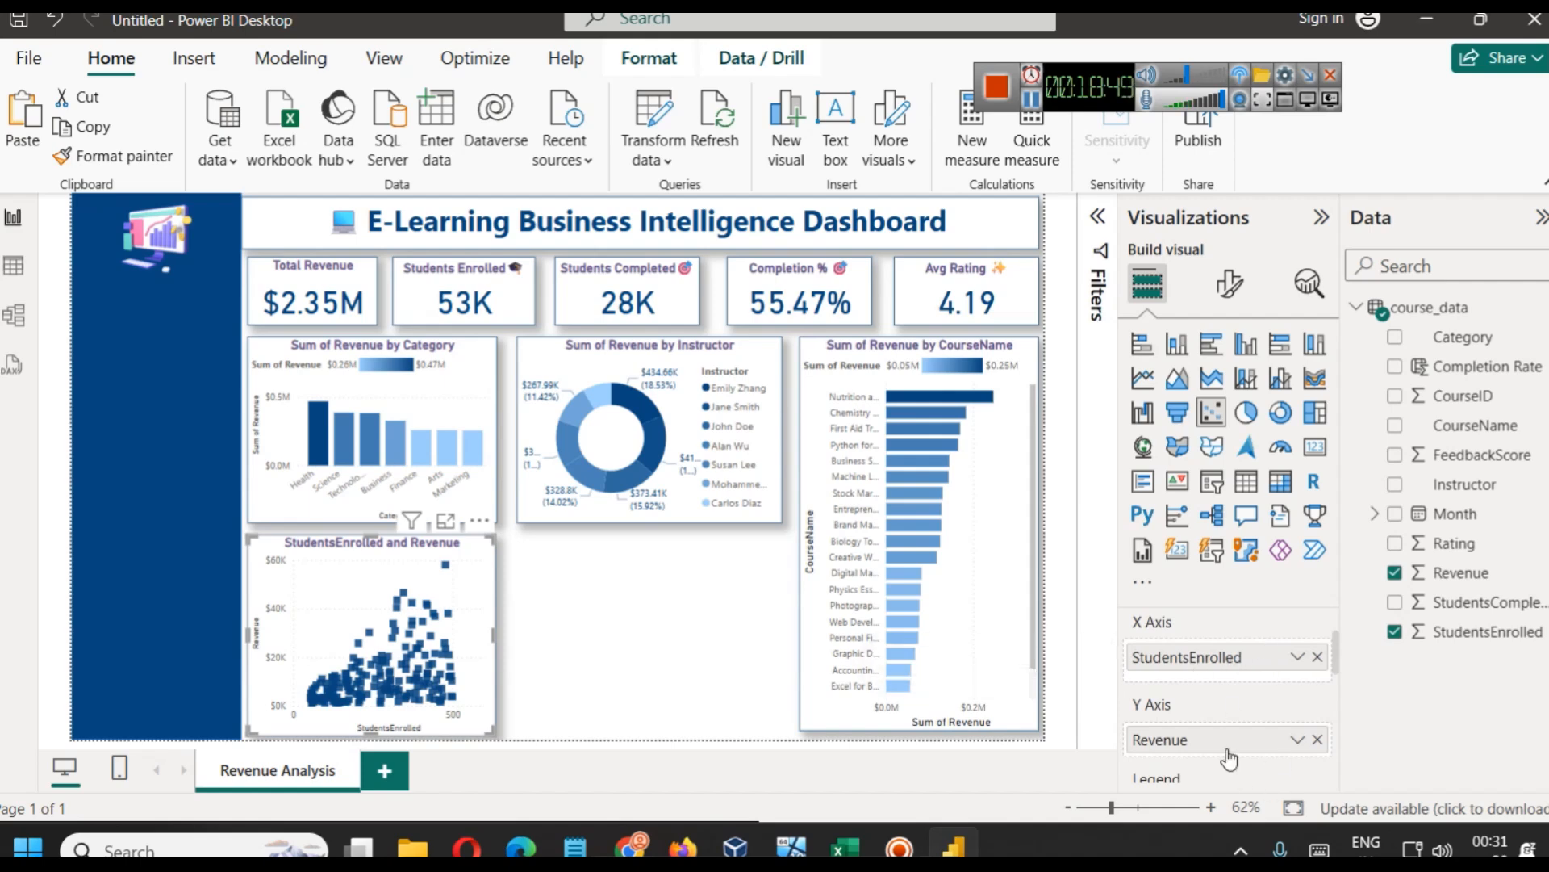
scroll(1226, 722, down, 2)
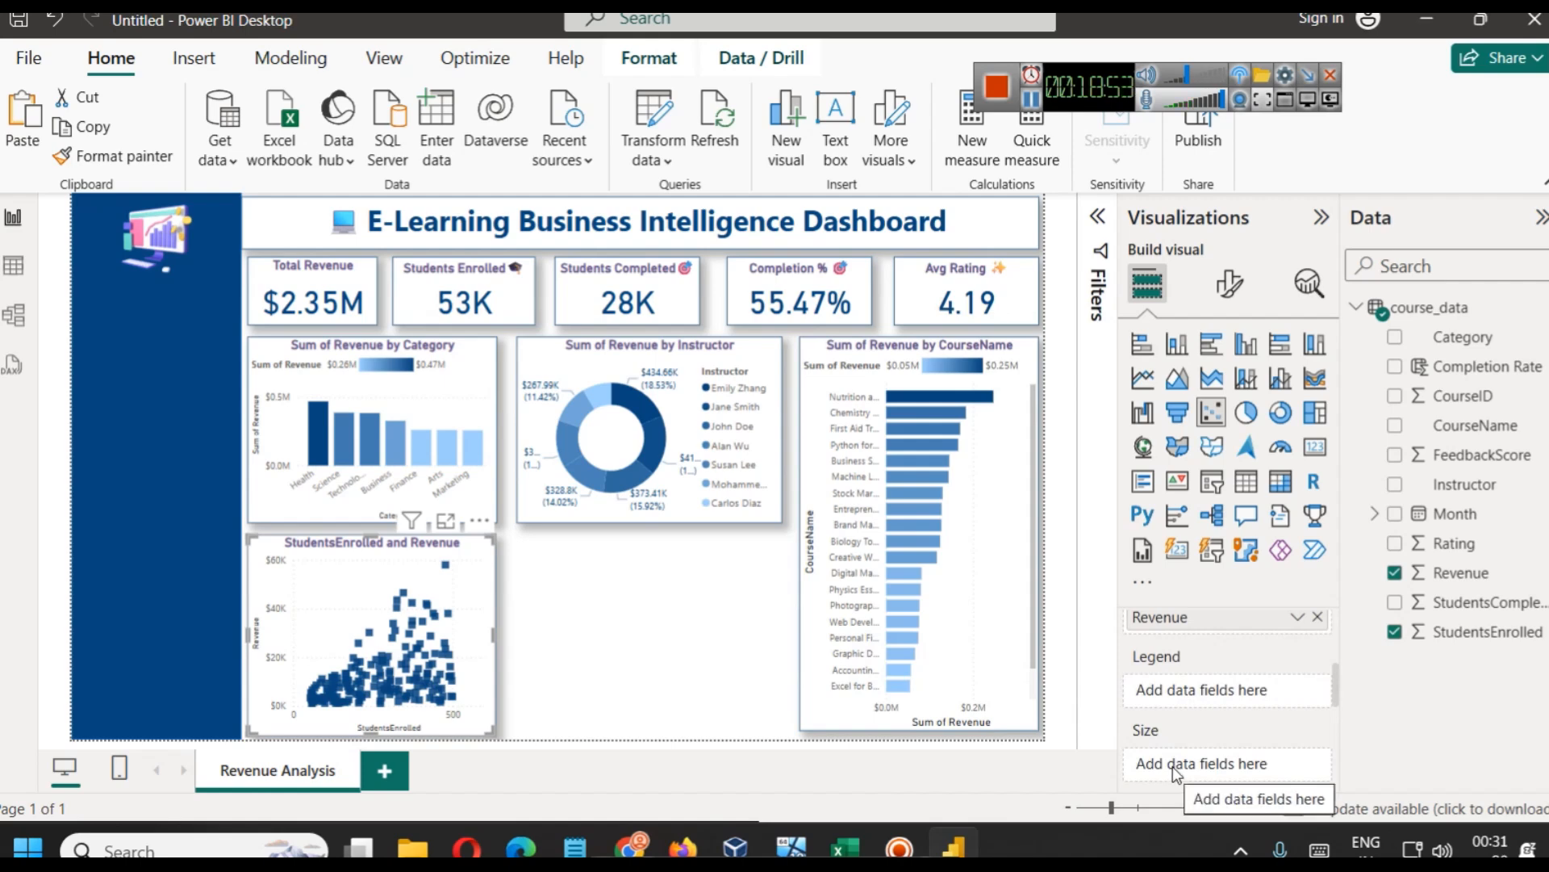
drag(1455, 544, 1259, 772)
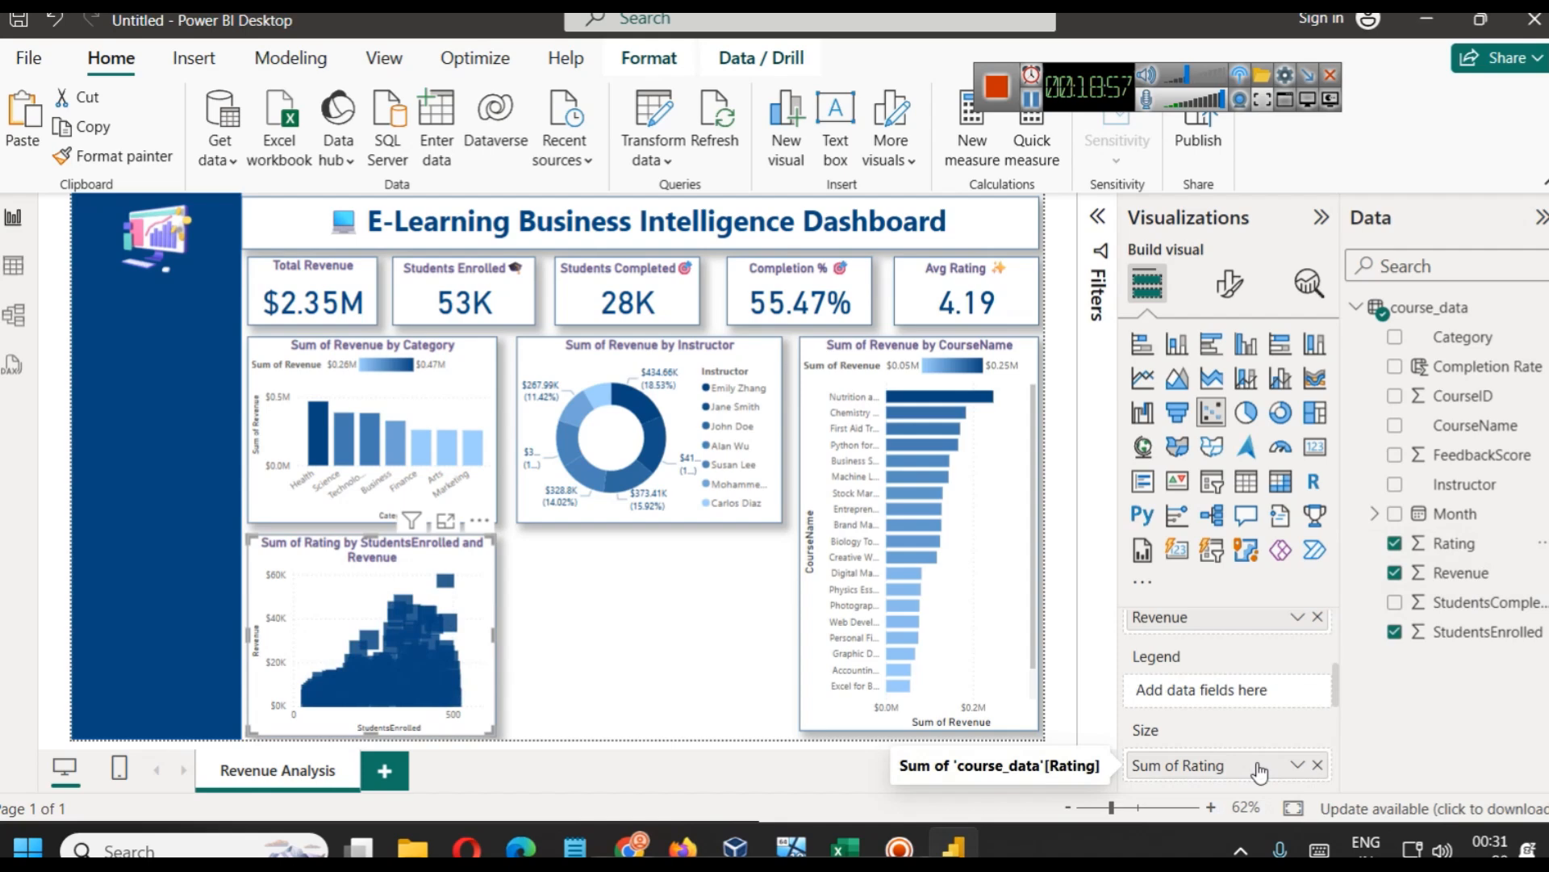
click(1296, 765)
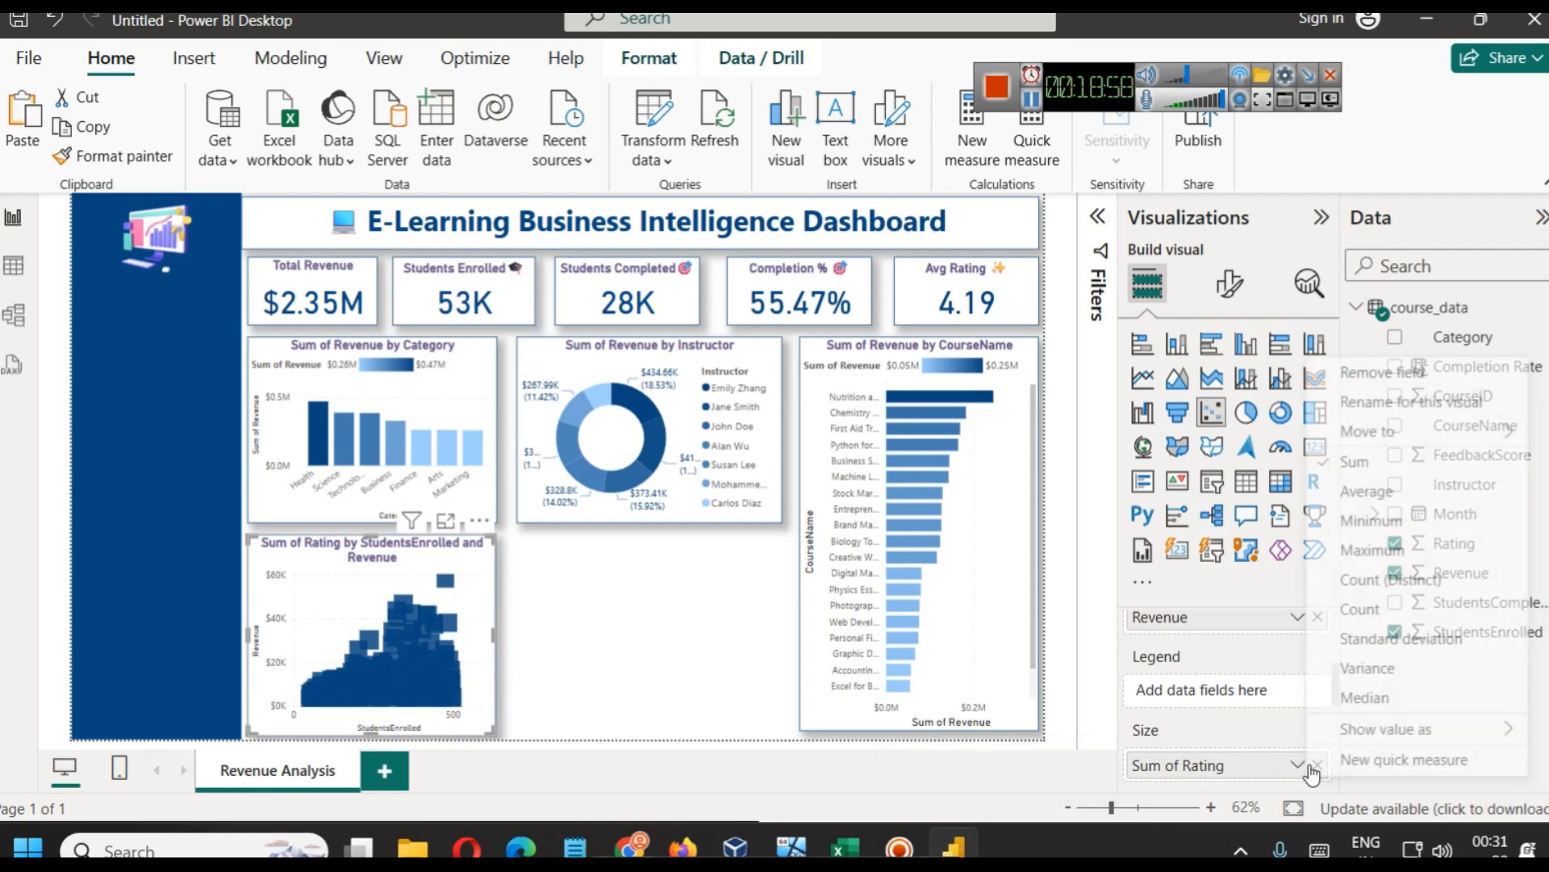
click(1384, 493)
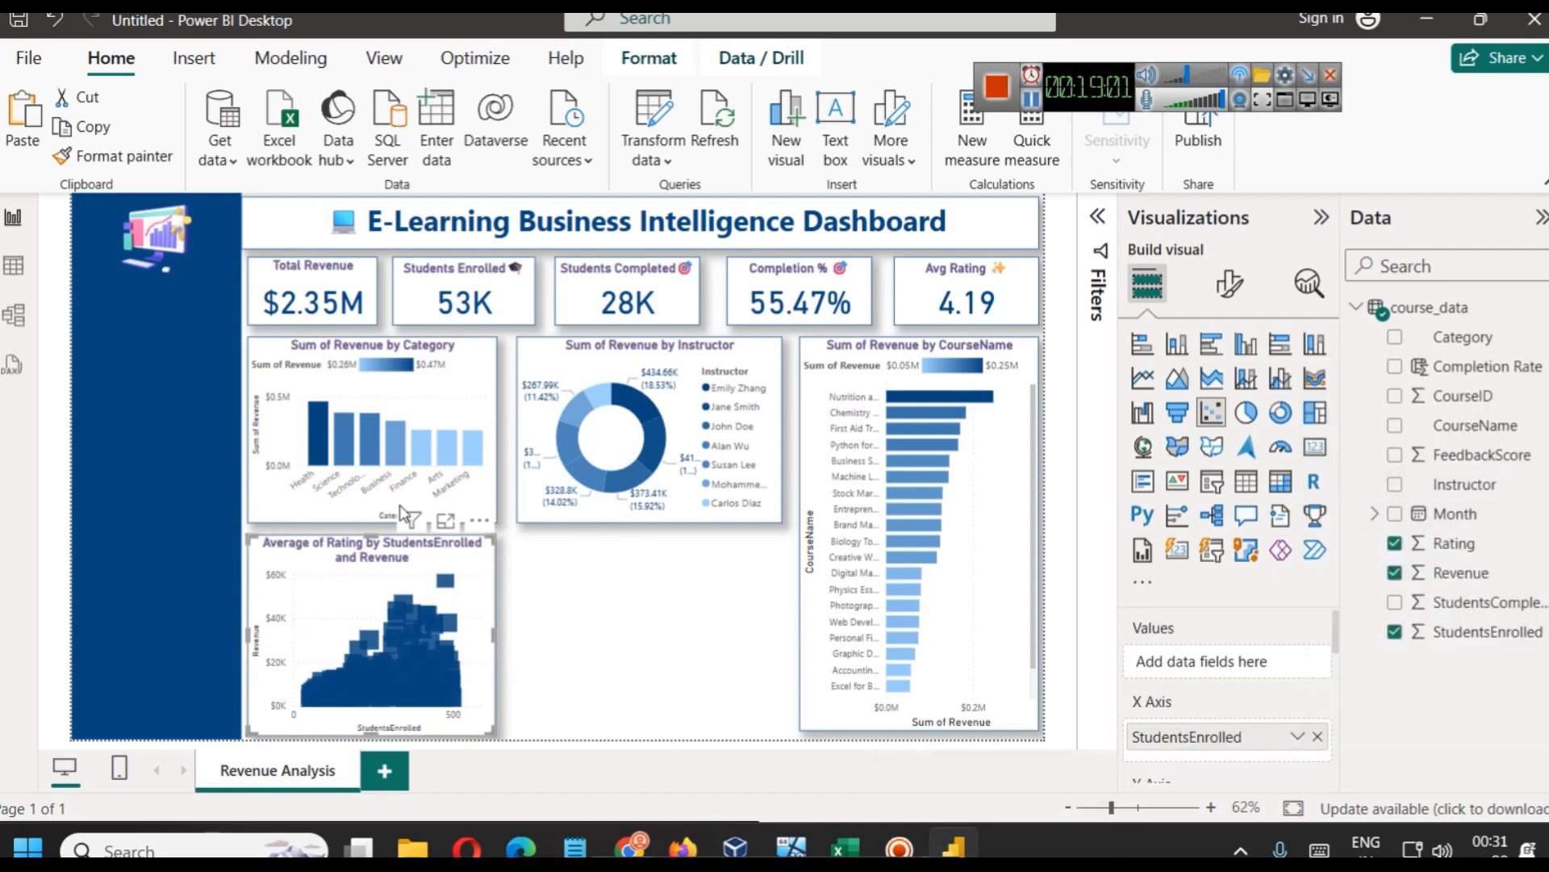
click(446, 522)
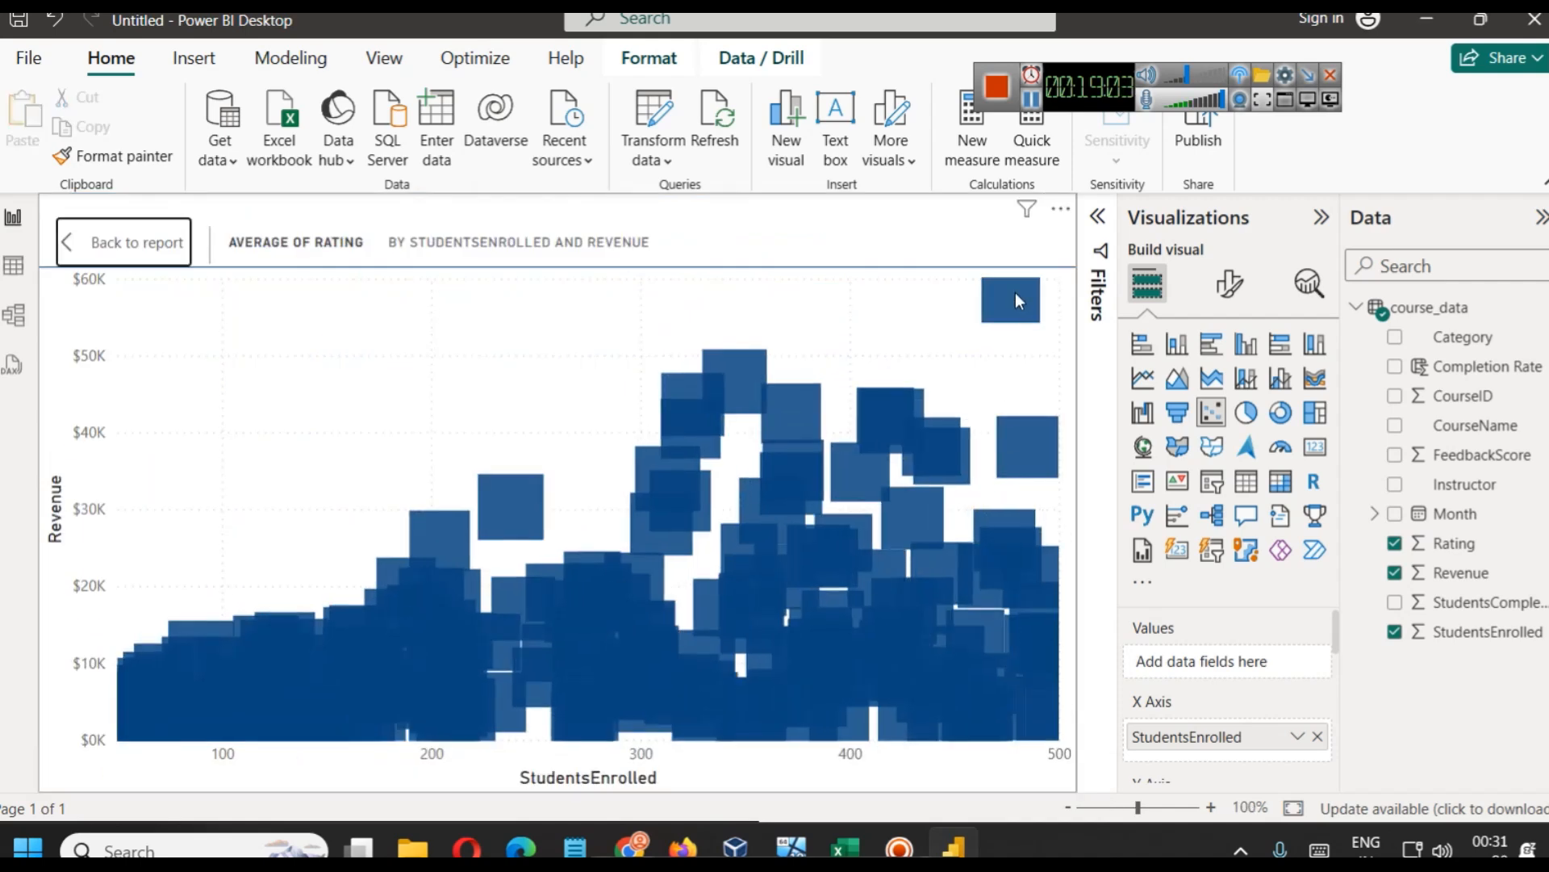
mouse_move(1016, 295)
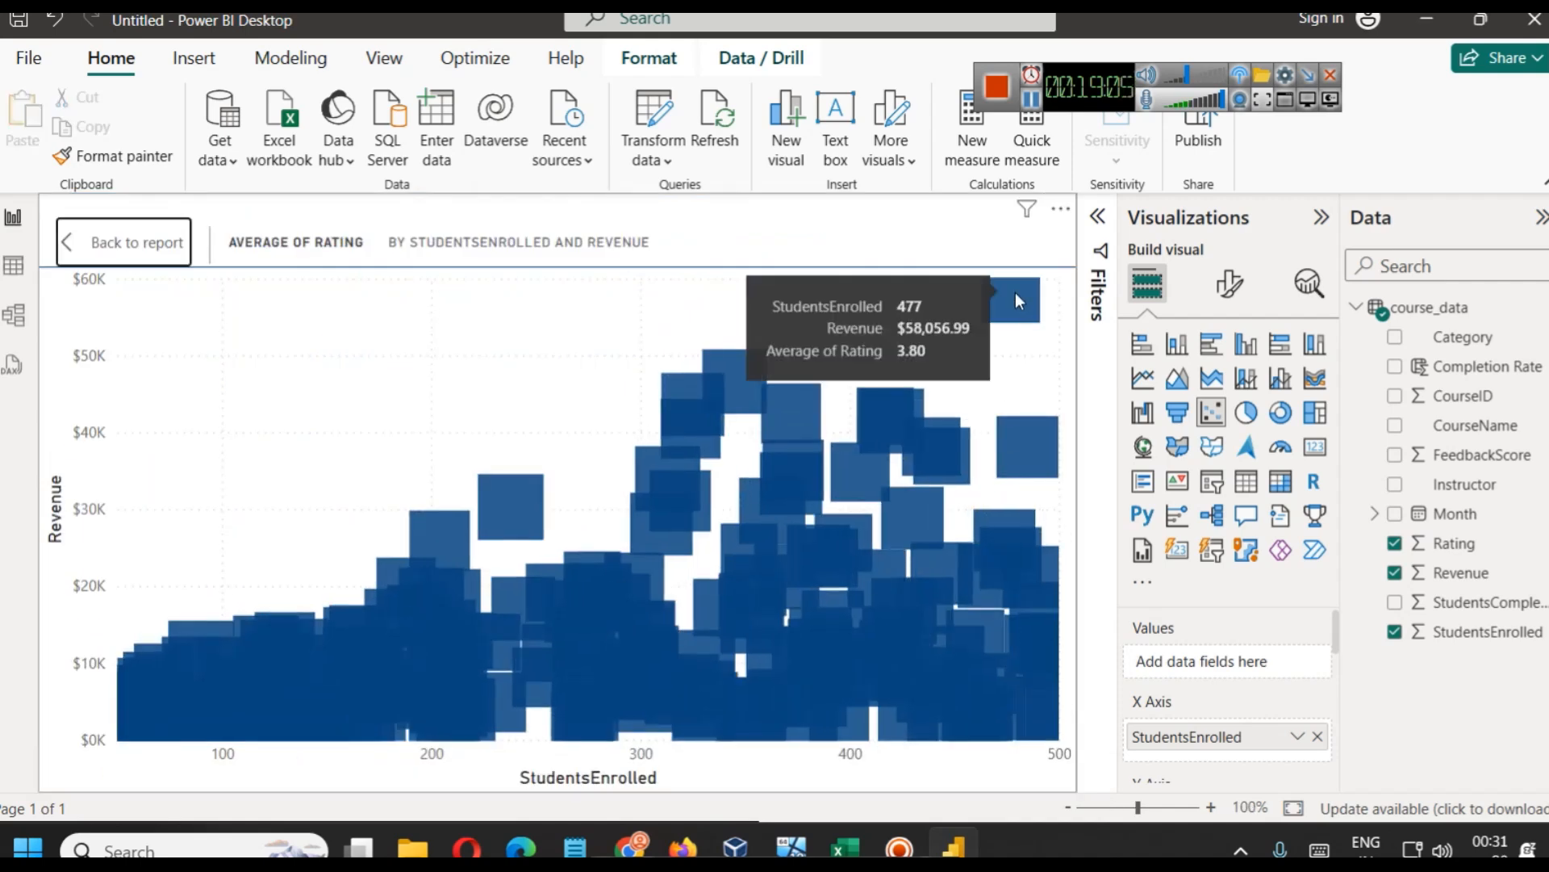
Examine the scatter chart's markers in focus mode and remove Average of Rating from its Size field
mouse_move(1016, 433)
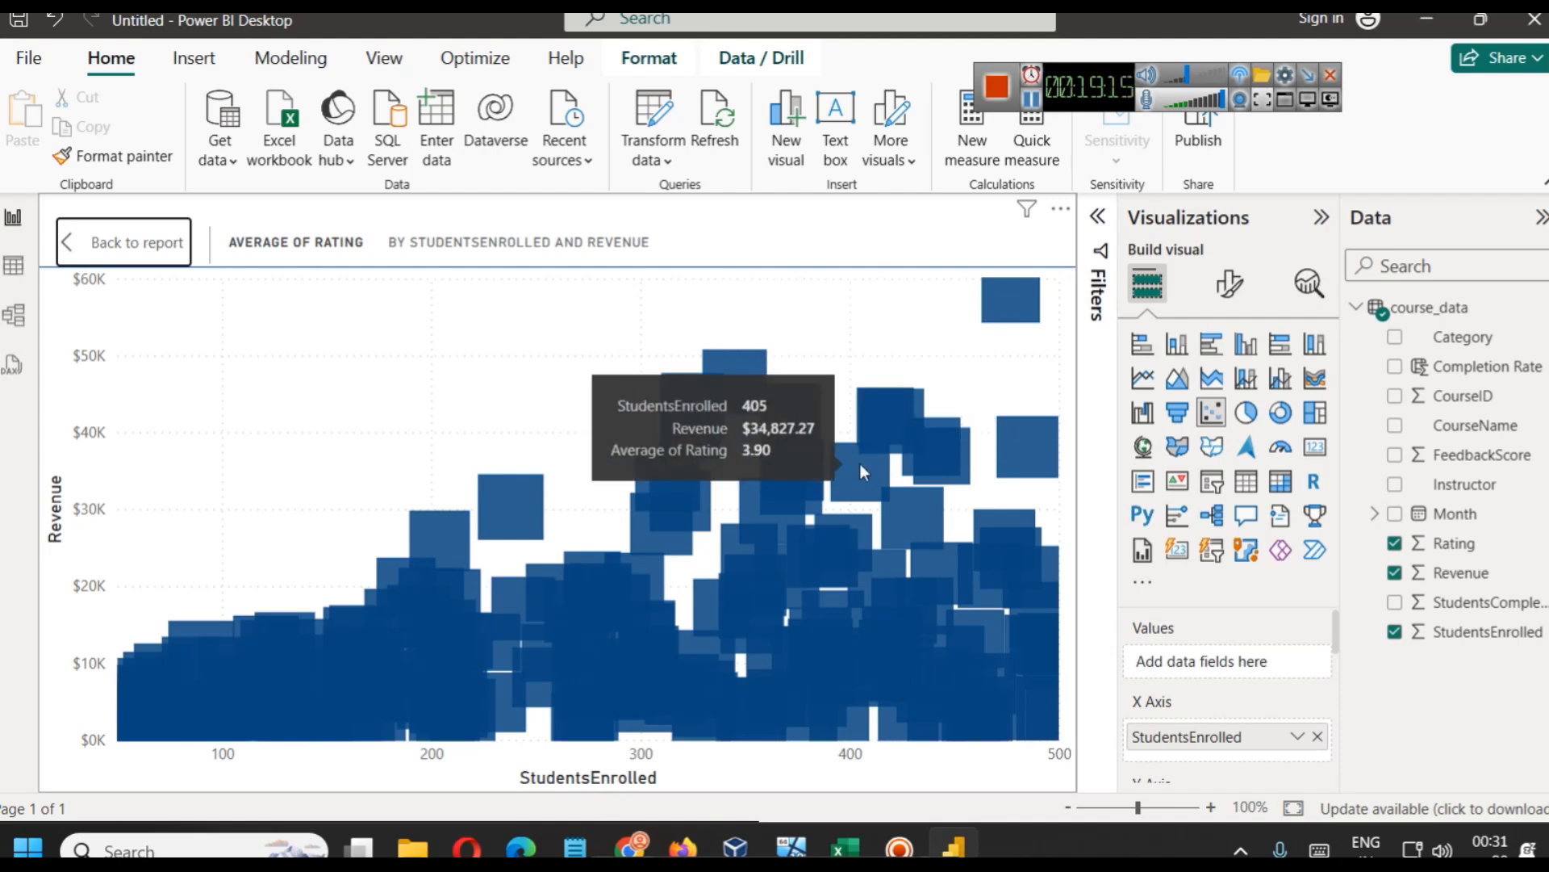
click(121, 242)
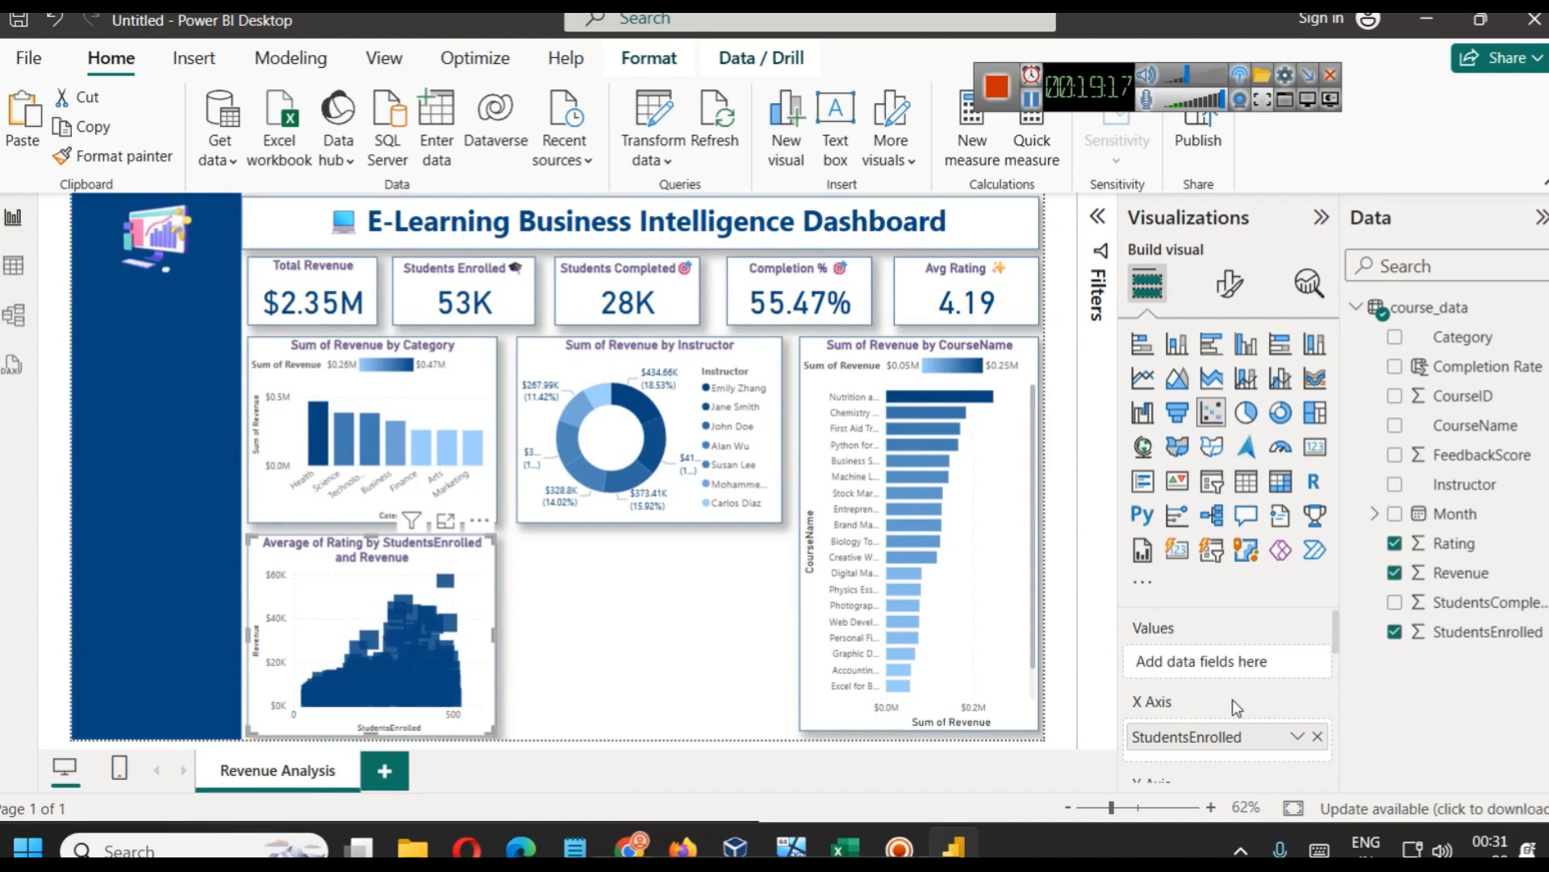
scroll(1273, 758, down, 2)
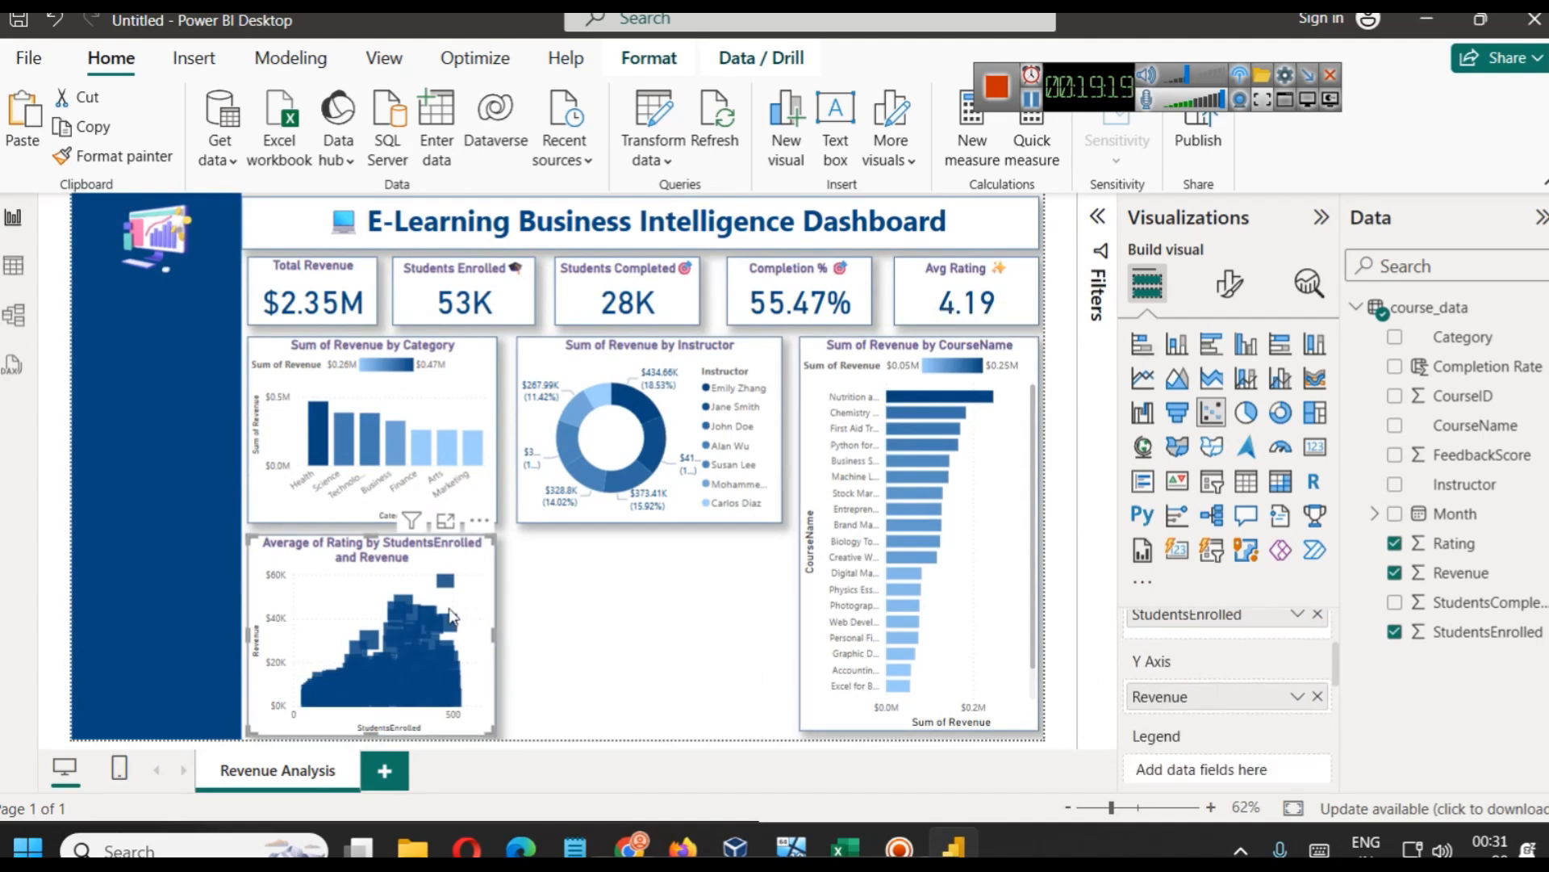
click(445, 520)
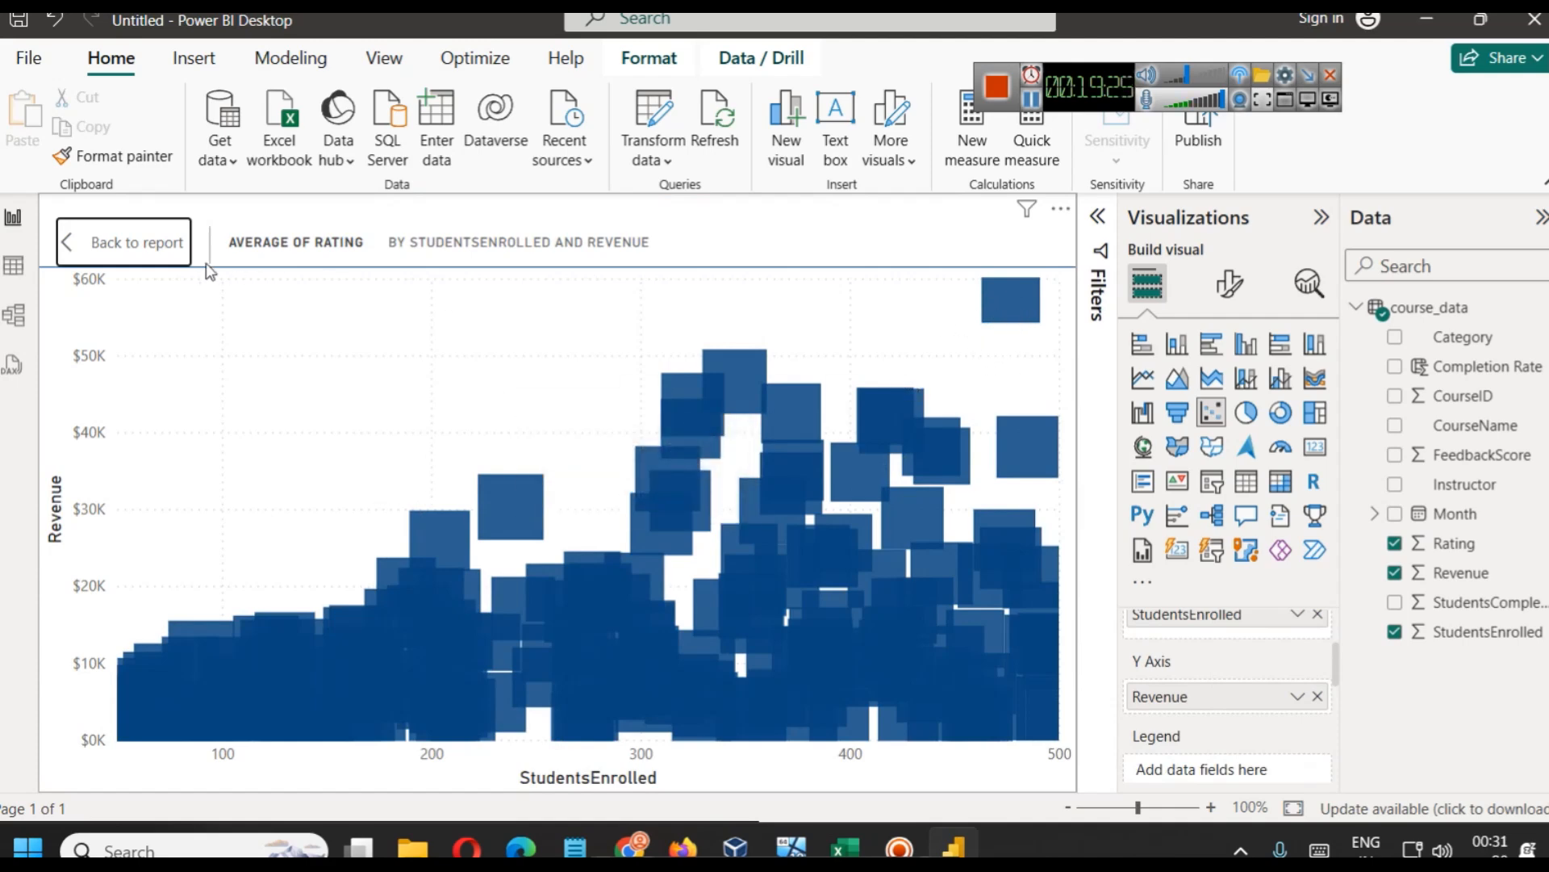
click(133, 243)
scroll(1211, 715, down, 3)
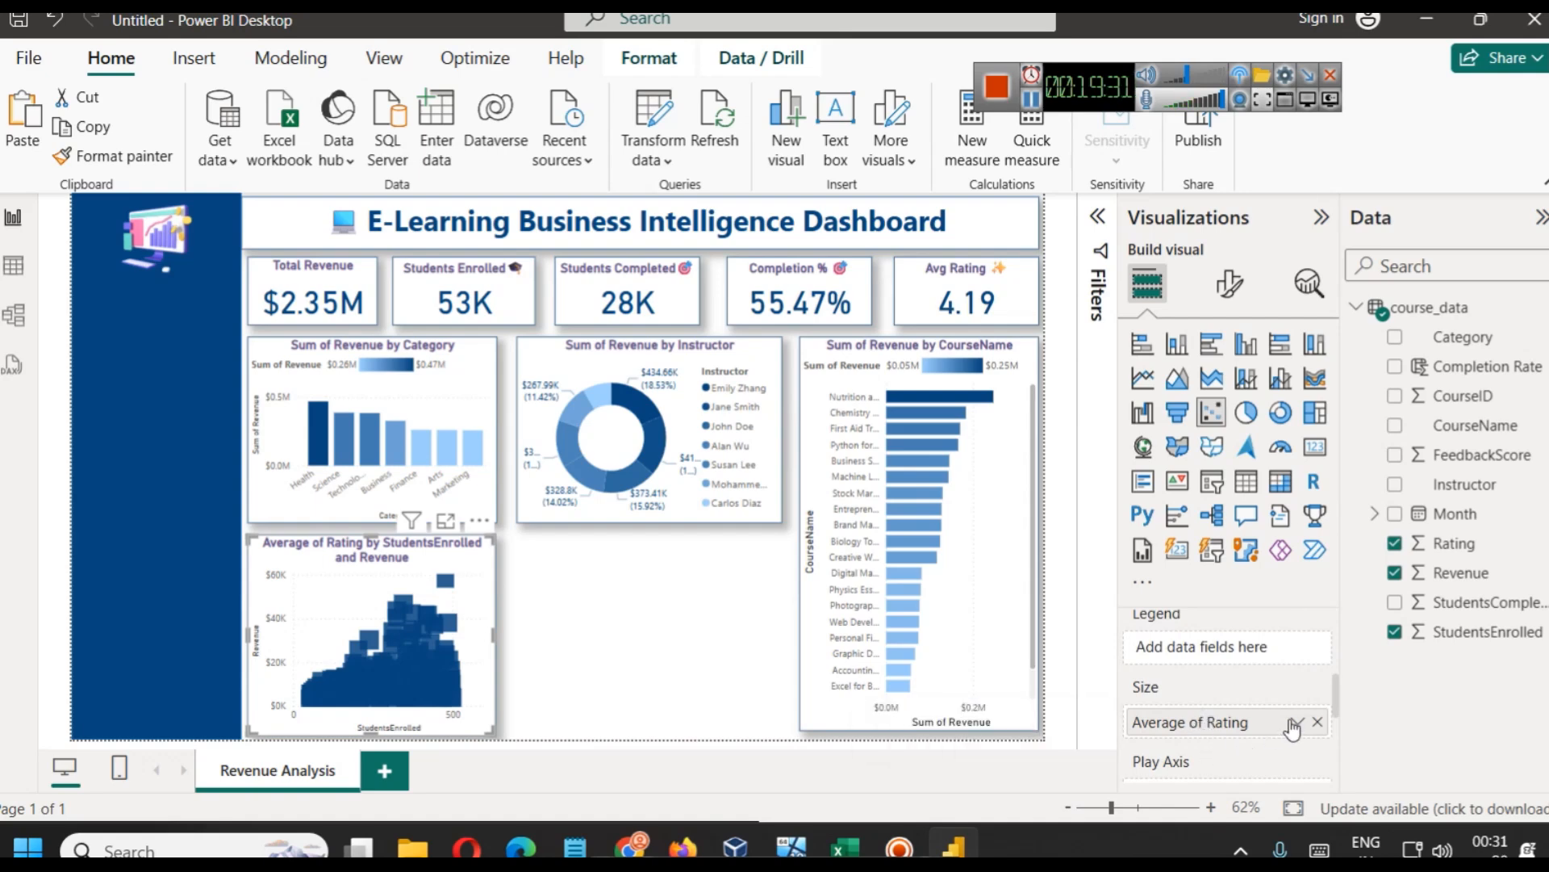
click(1317, 722)
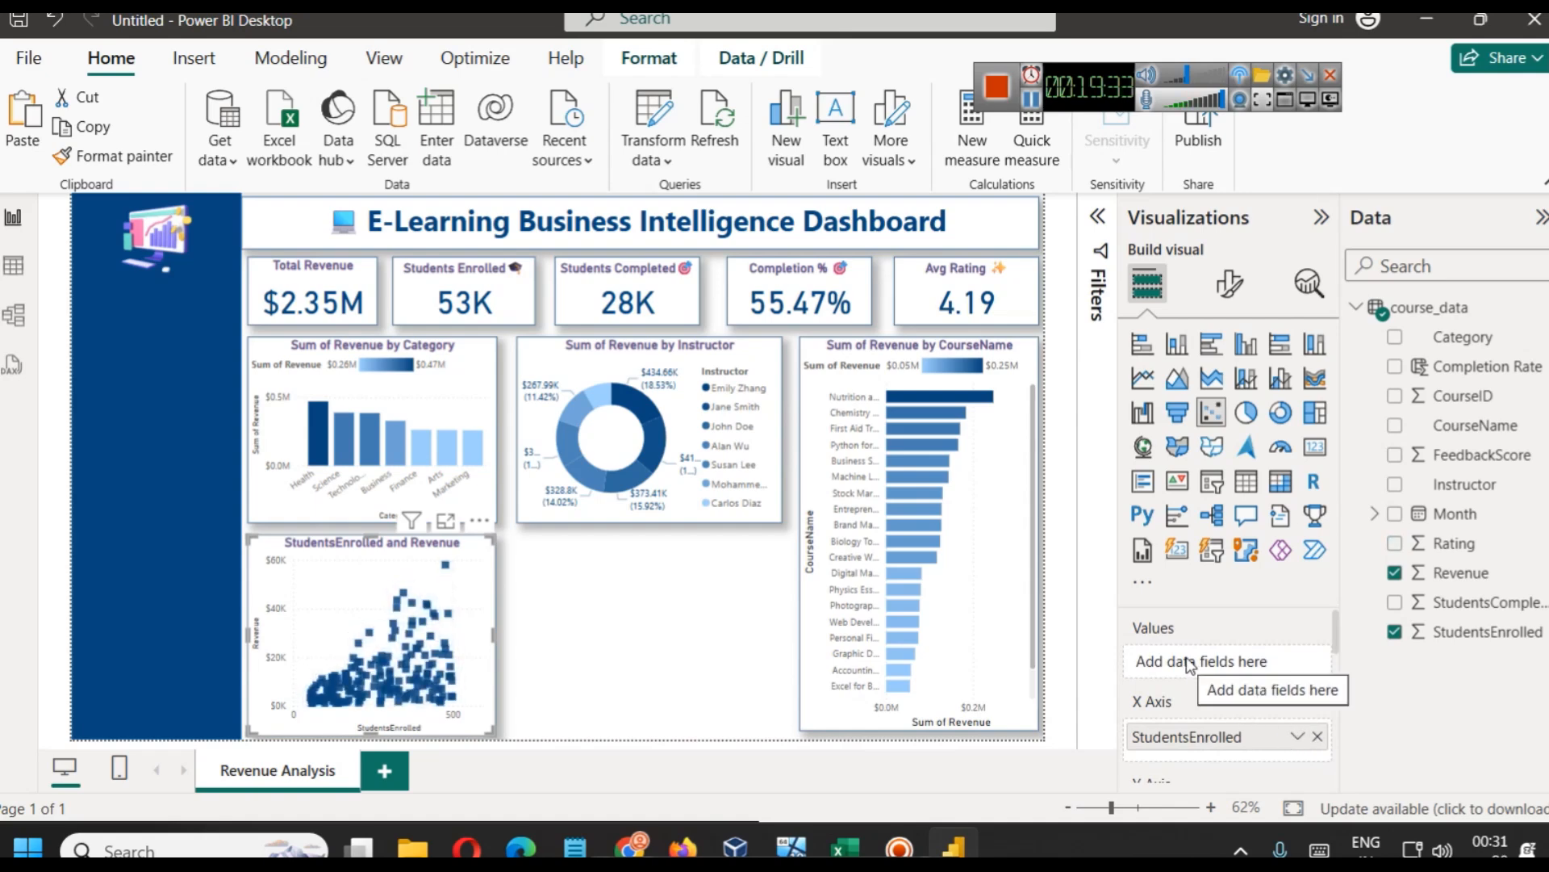
Add Category as the scatter chart's Legend field and open the chart in focus mode
scroll(1206, 671, down, 3)
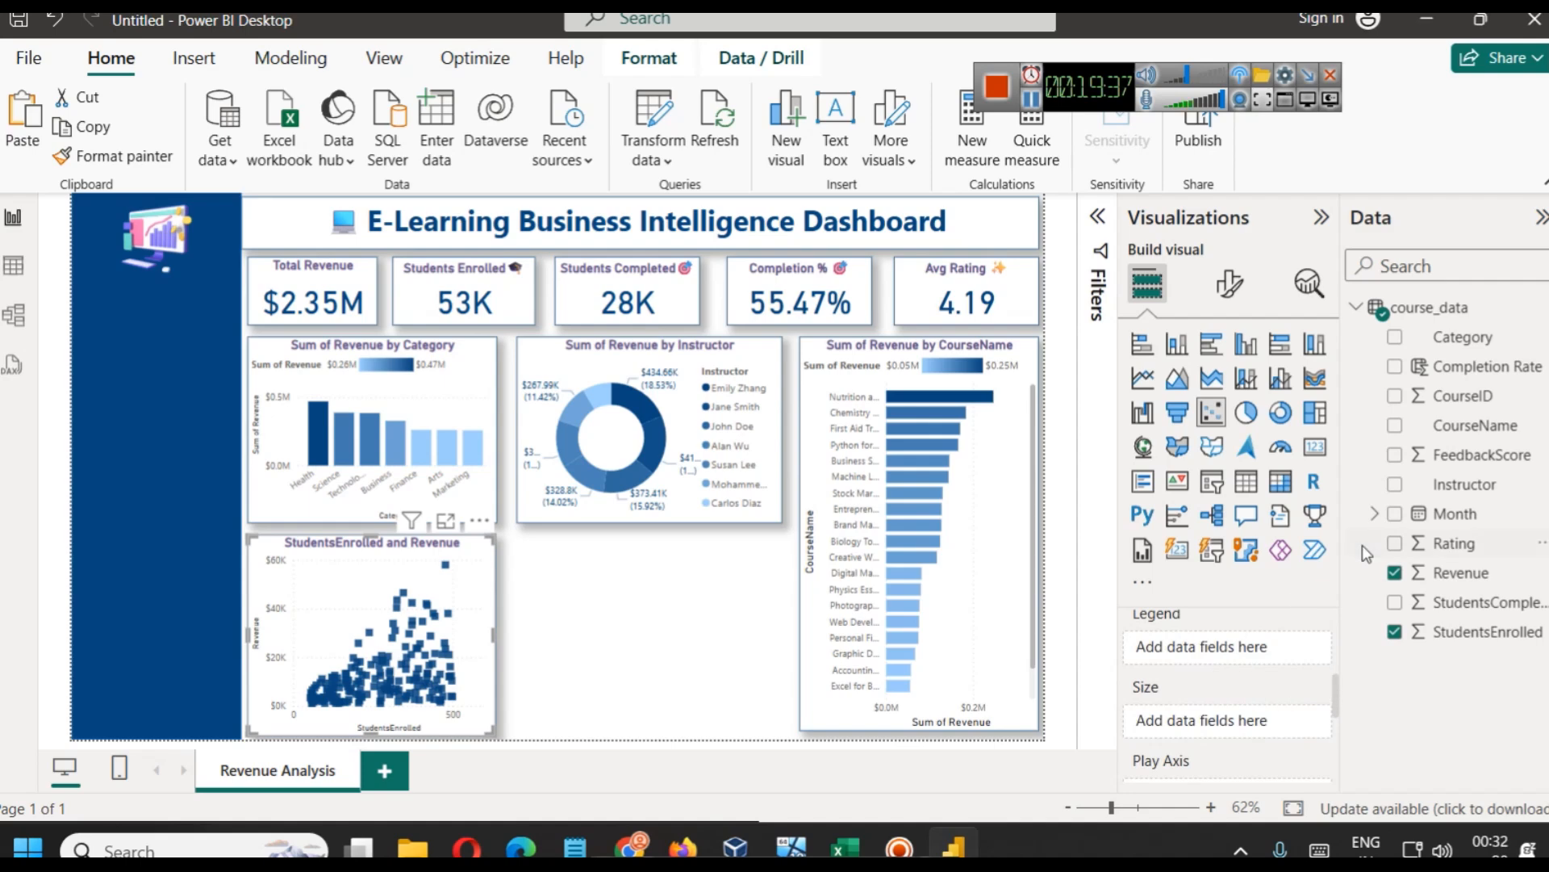
drag(1461, 337, 1223, 646)
click(444, 524)
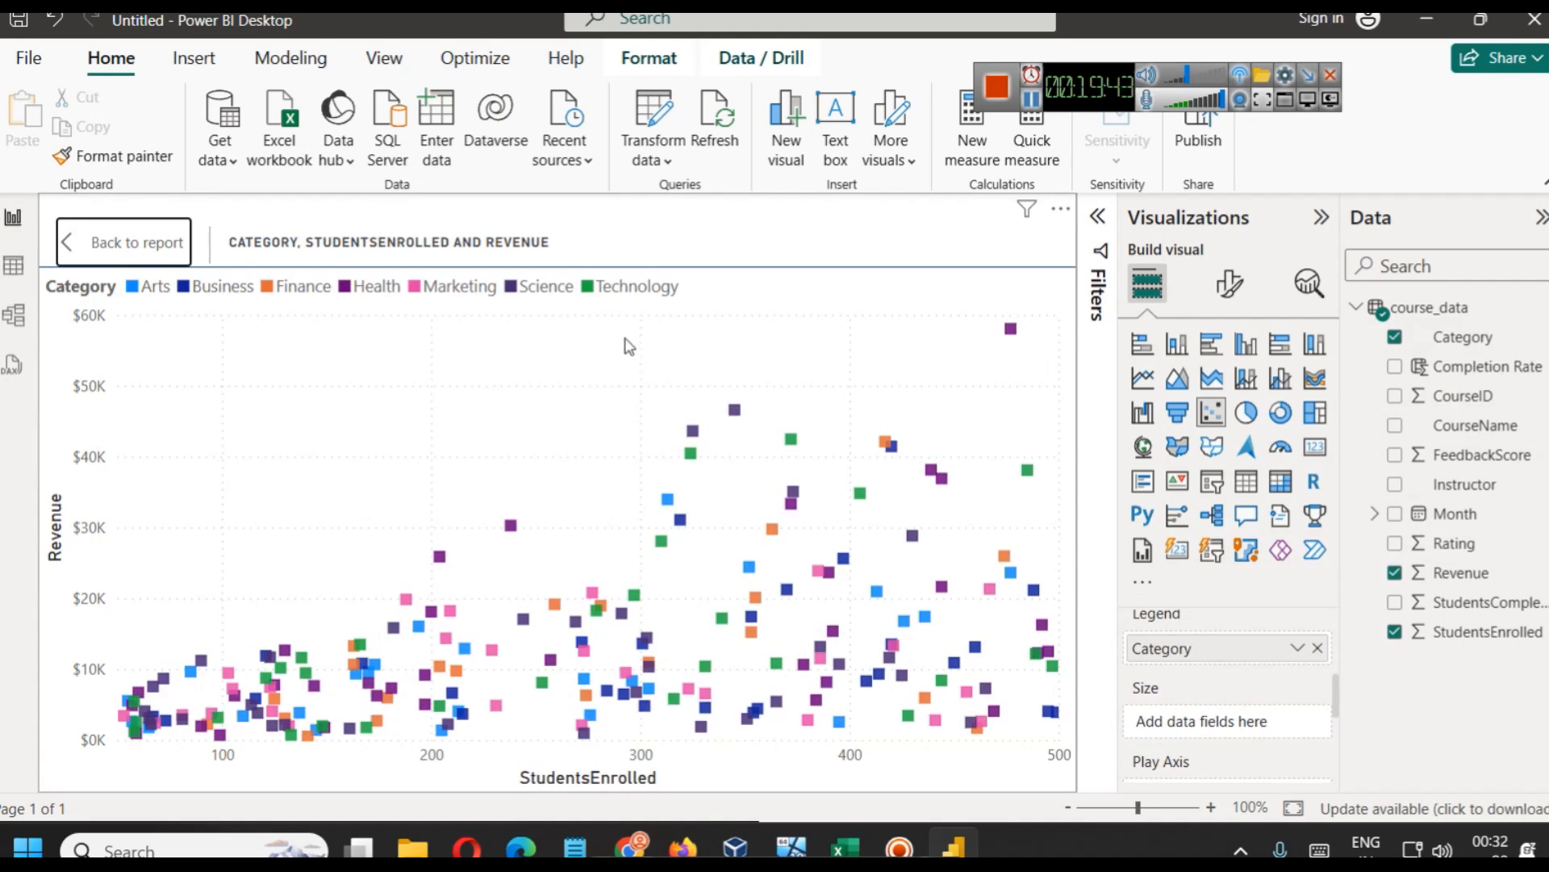
Examine the Technology, Marketing and Health markers by highlighting each category in the scatter chart's legend, and return to the report
click(595, 288)
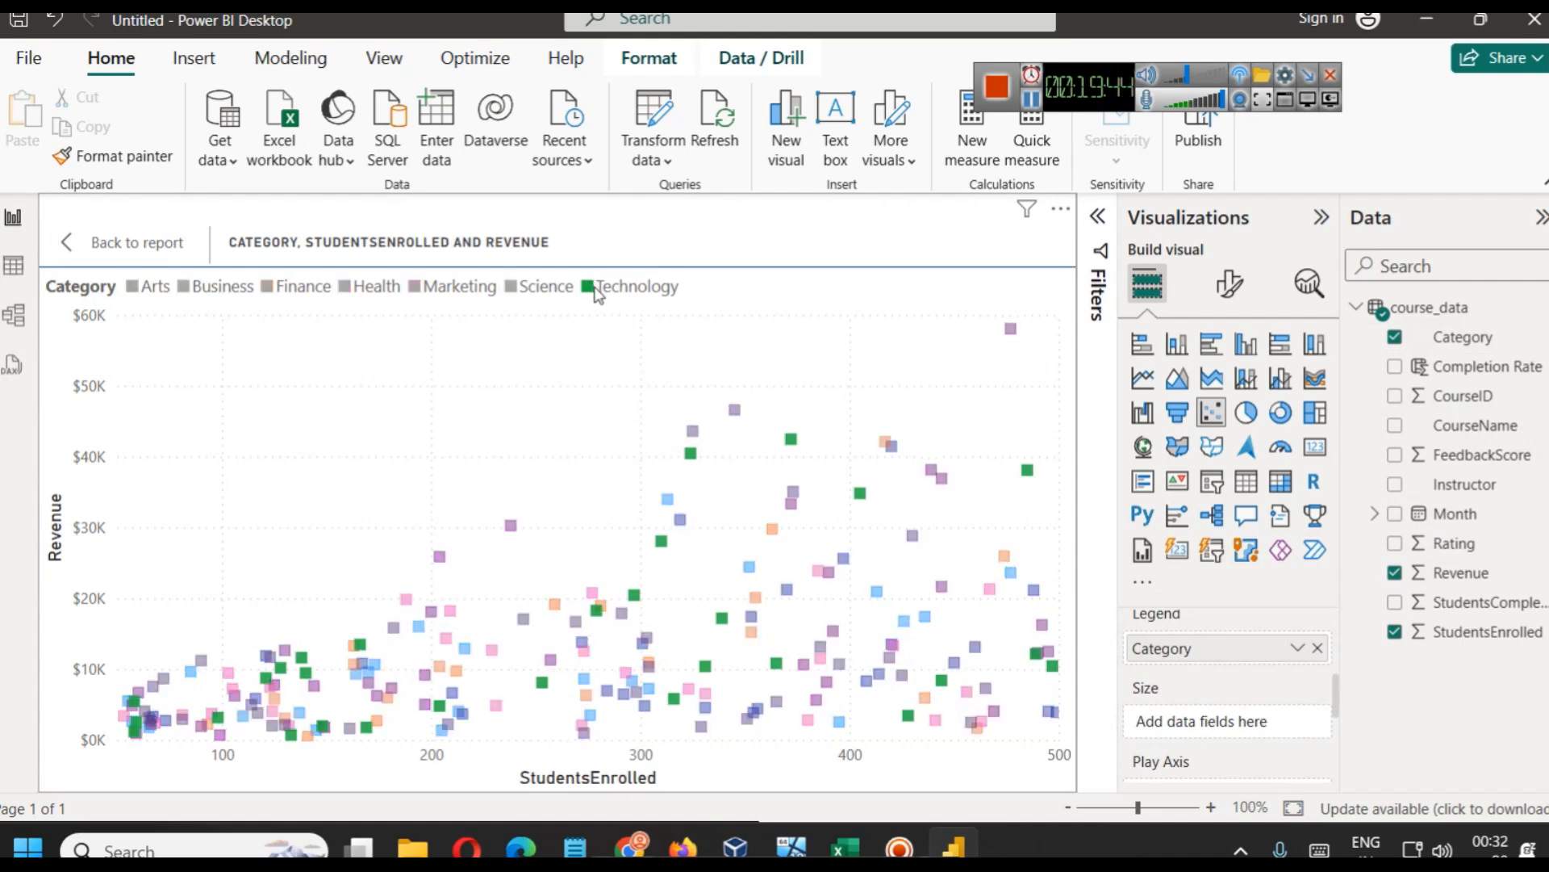
click(467, 295)
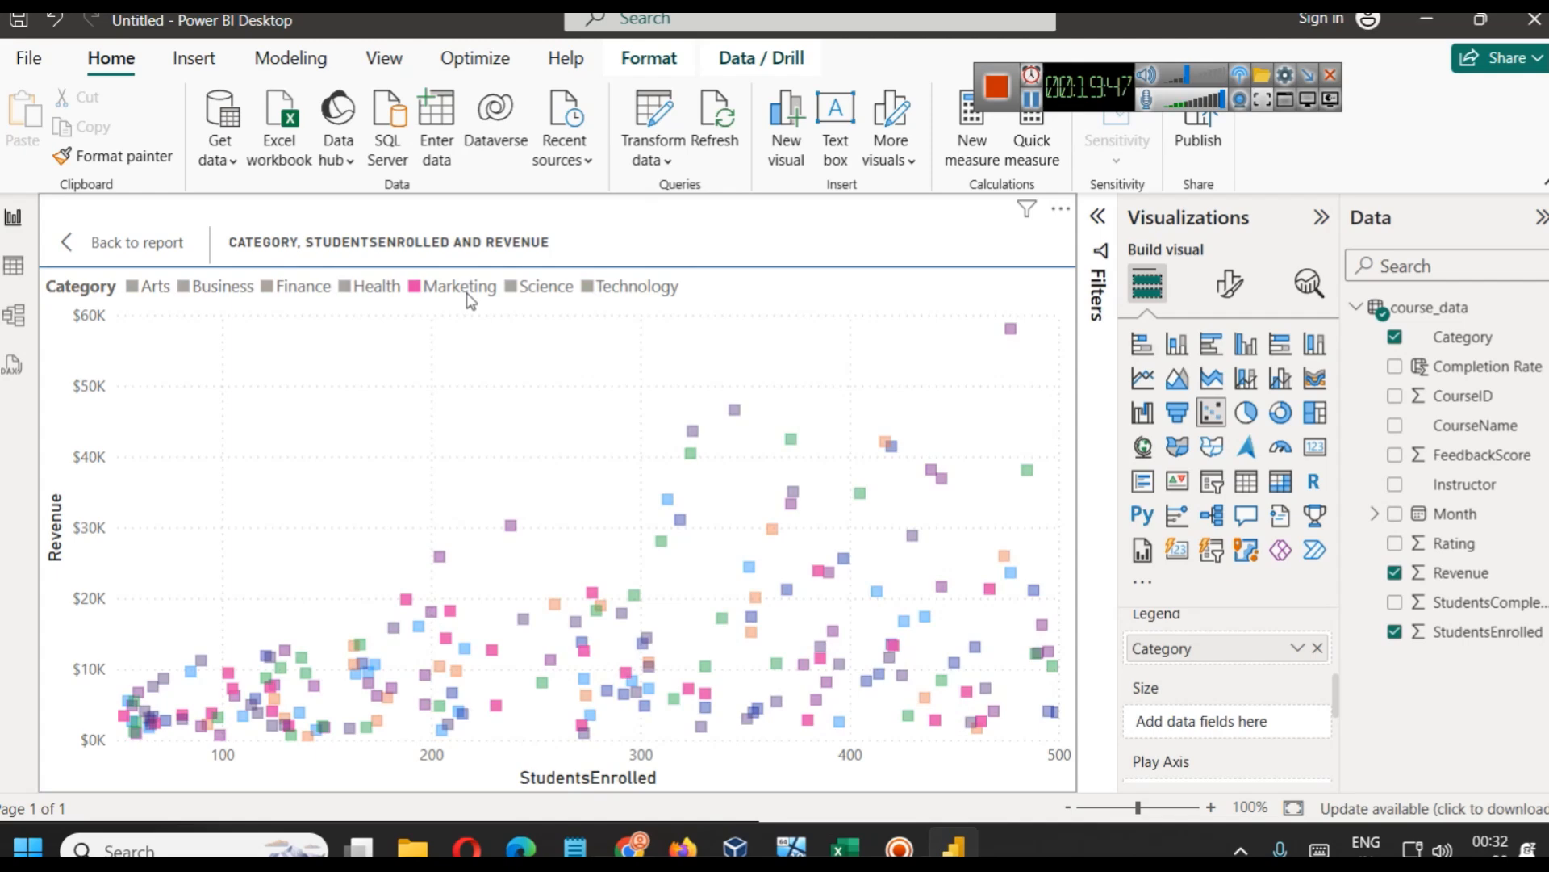
click(470, 296)
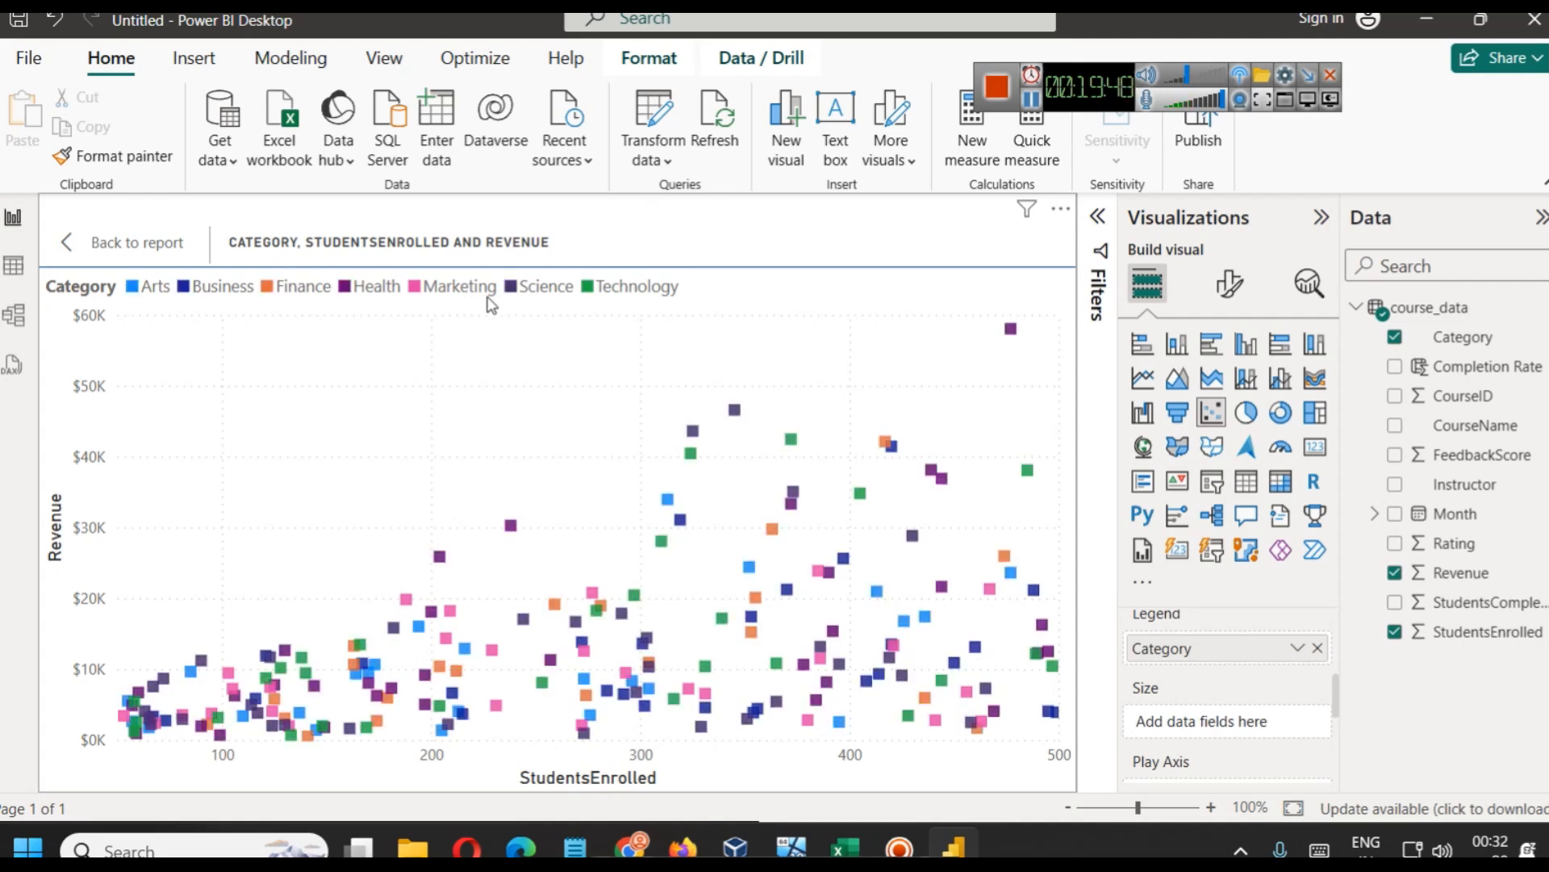
click(1012, 331)
click(1012, 331)
click(369, 287)
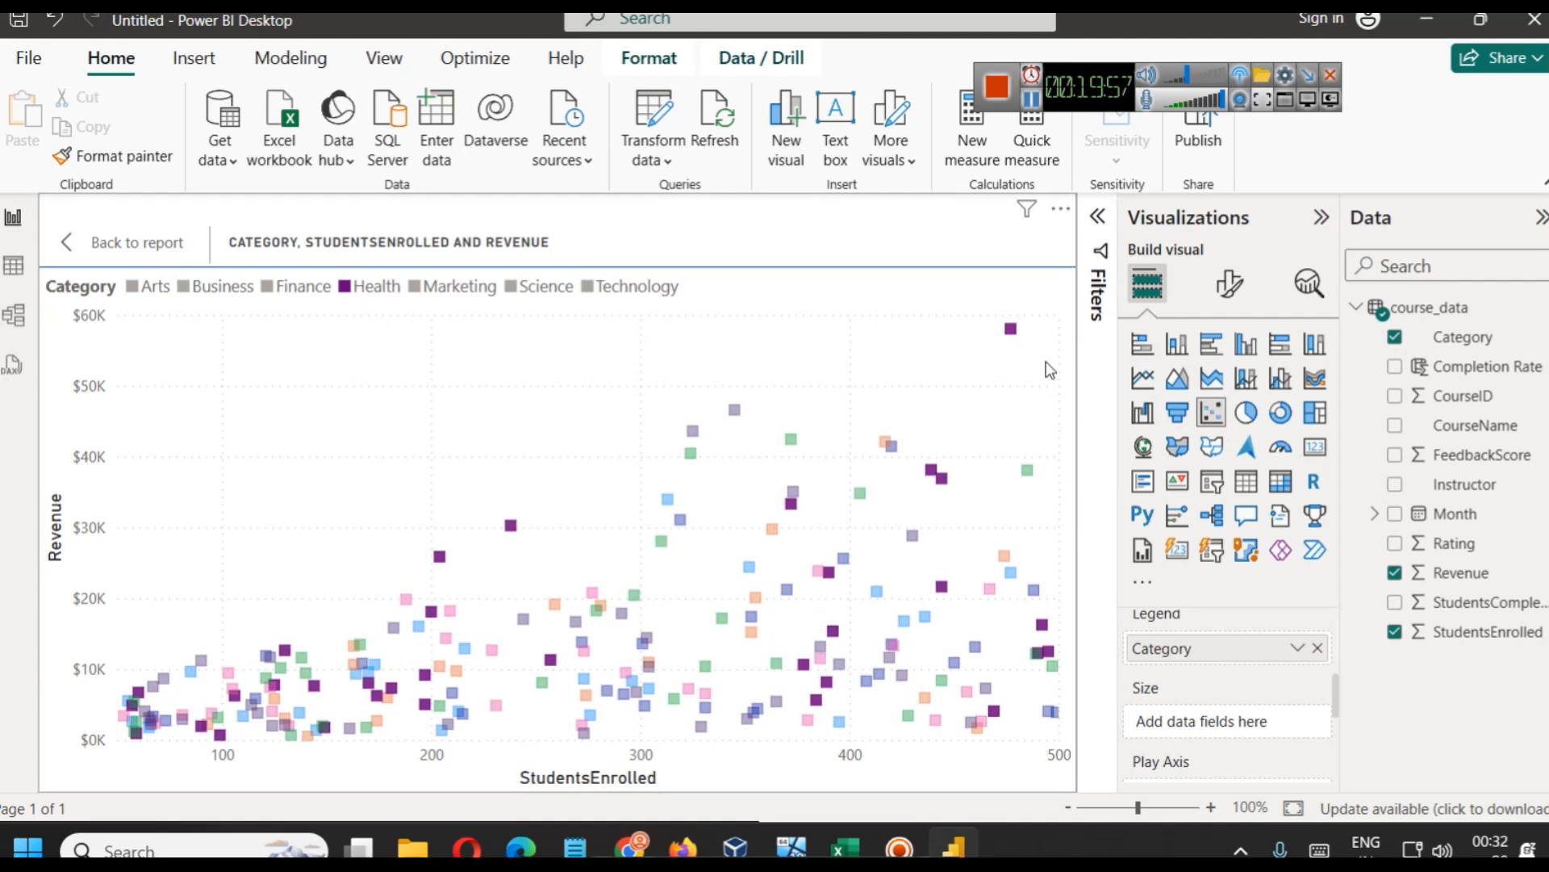
click(378, 287)
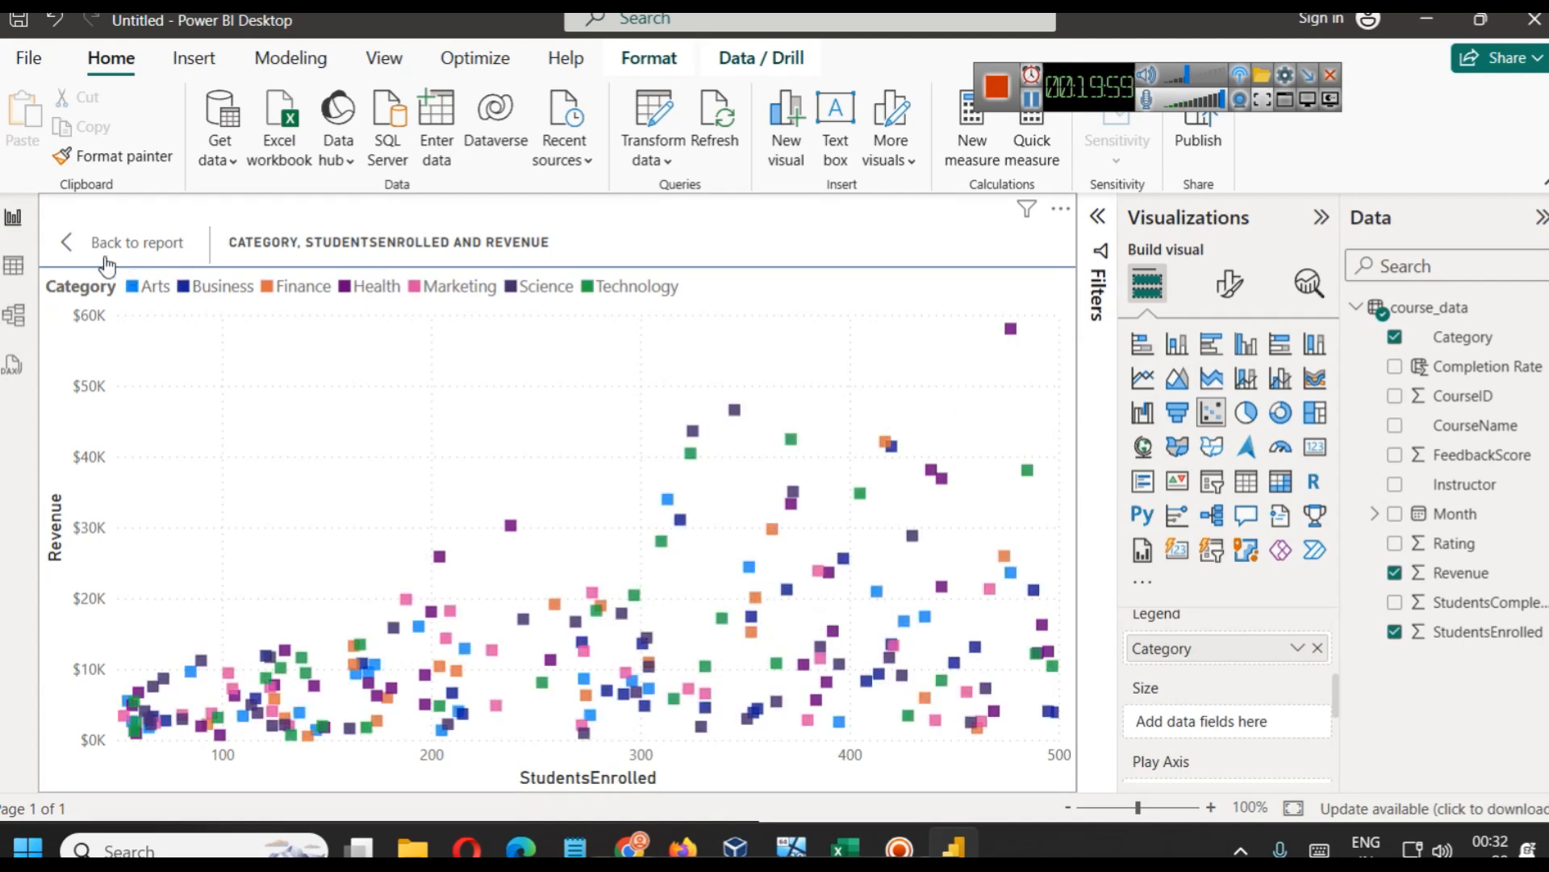
click(122, 242)
click(569, 628)
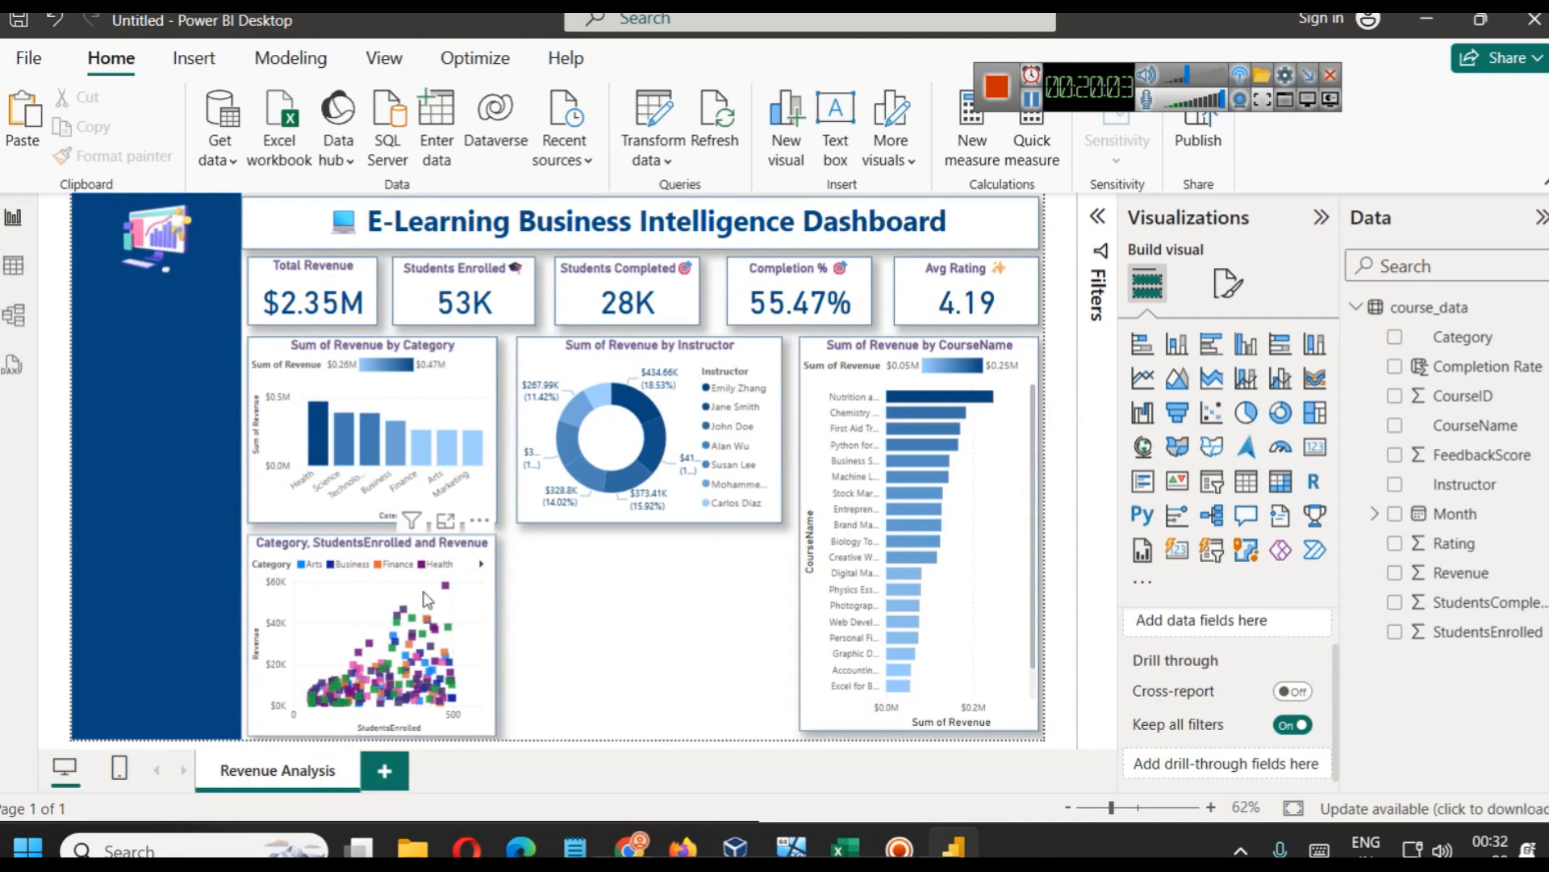
Remove Category from the scatter chart's Legend field and deselect the chart
click(481, 584)
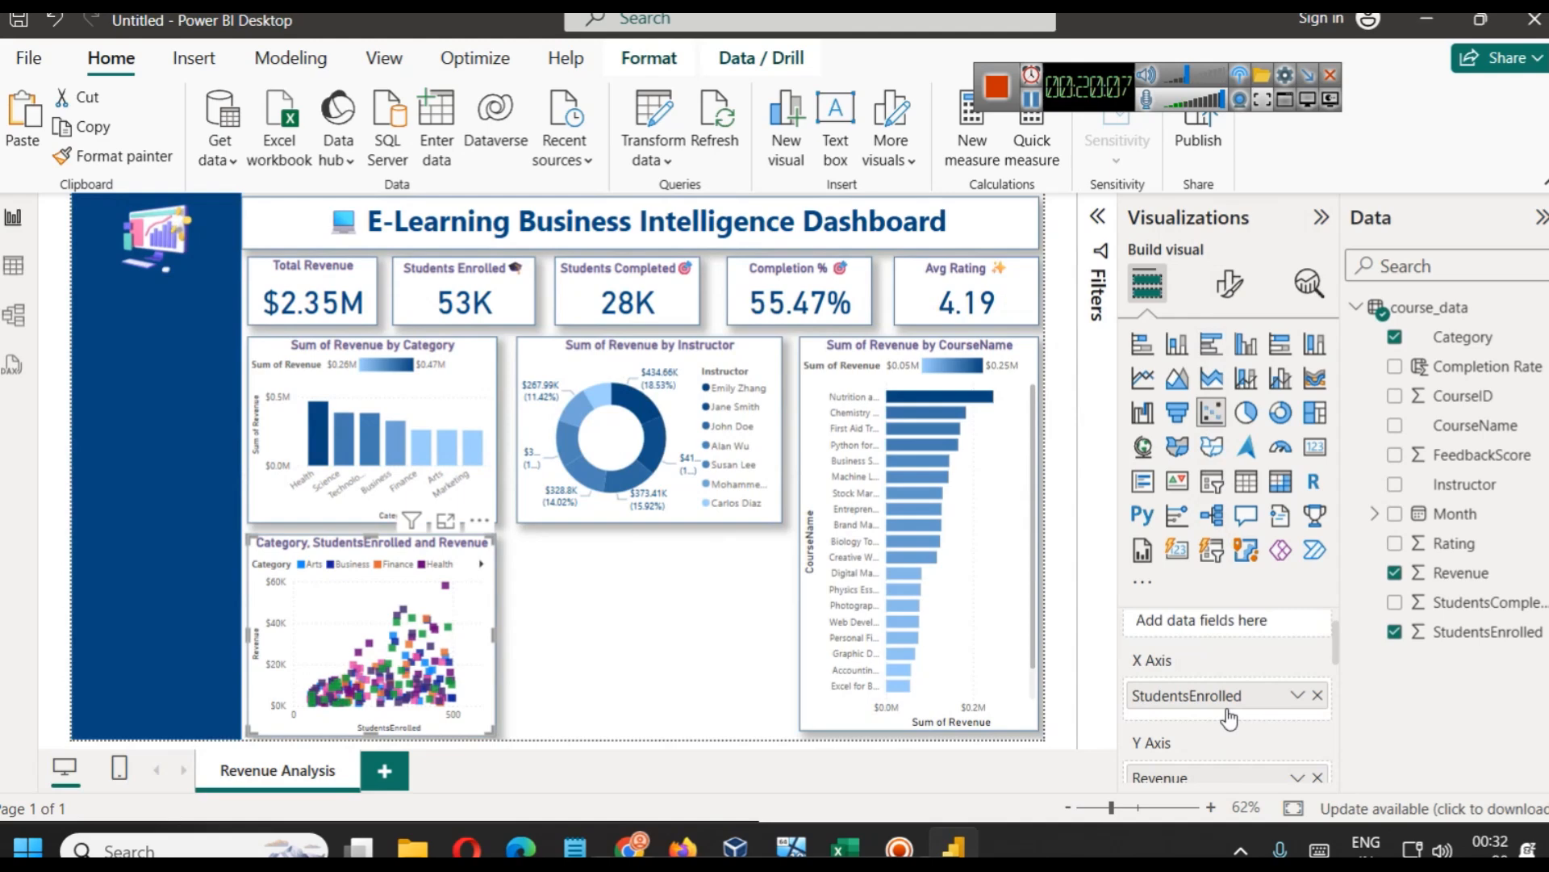
scroll(1227, 707, down, 2)
click(1317, 729)
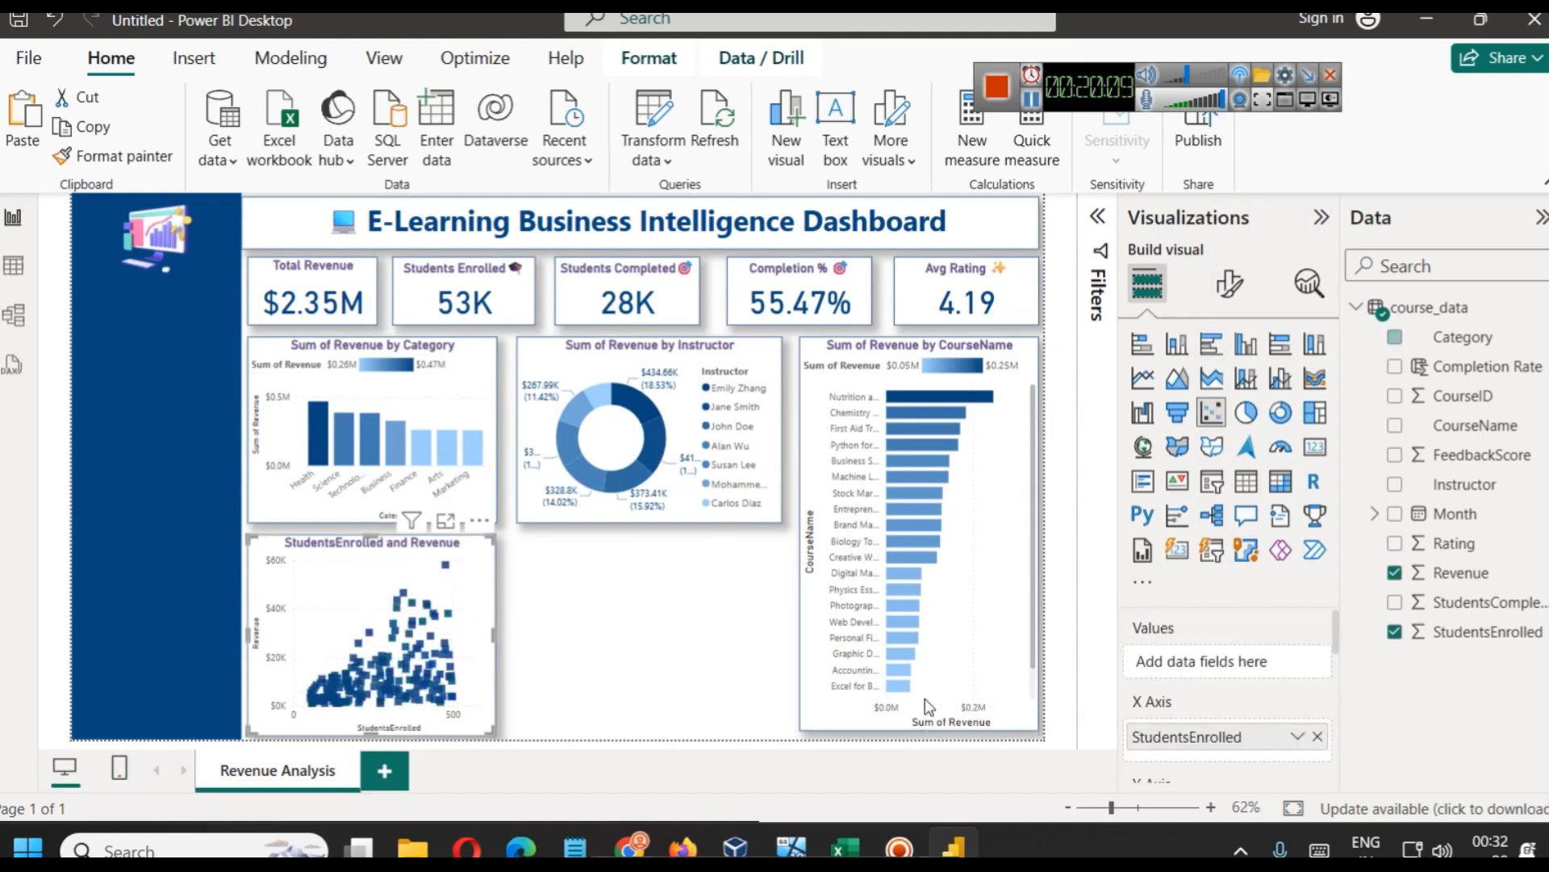
click(522, 650)
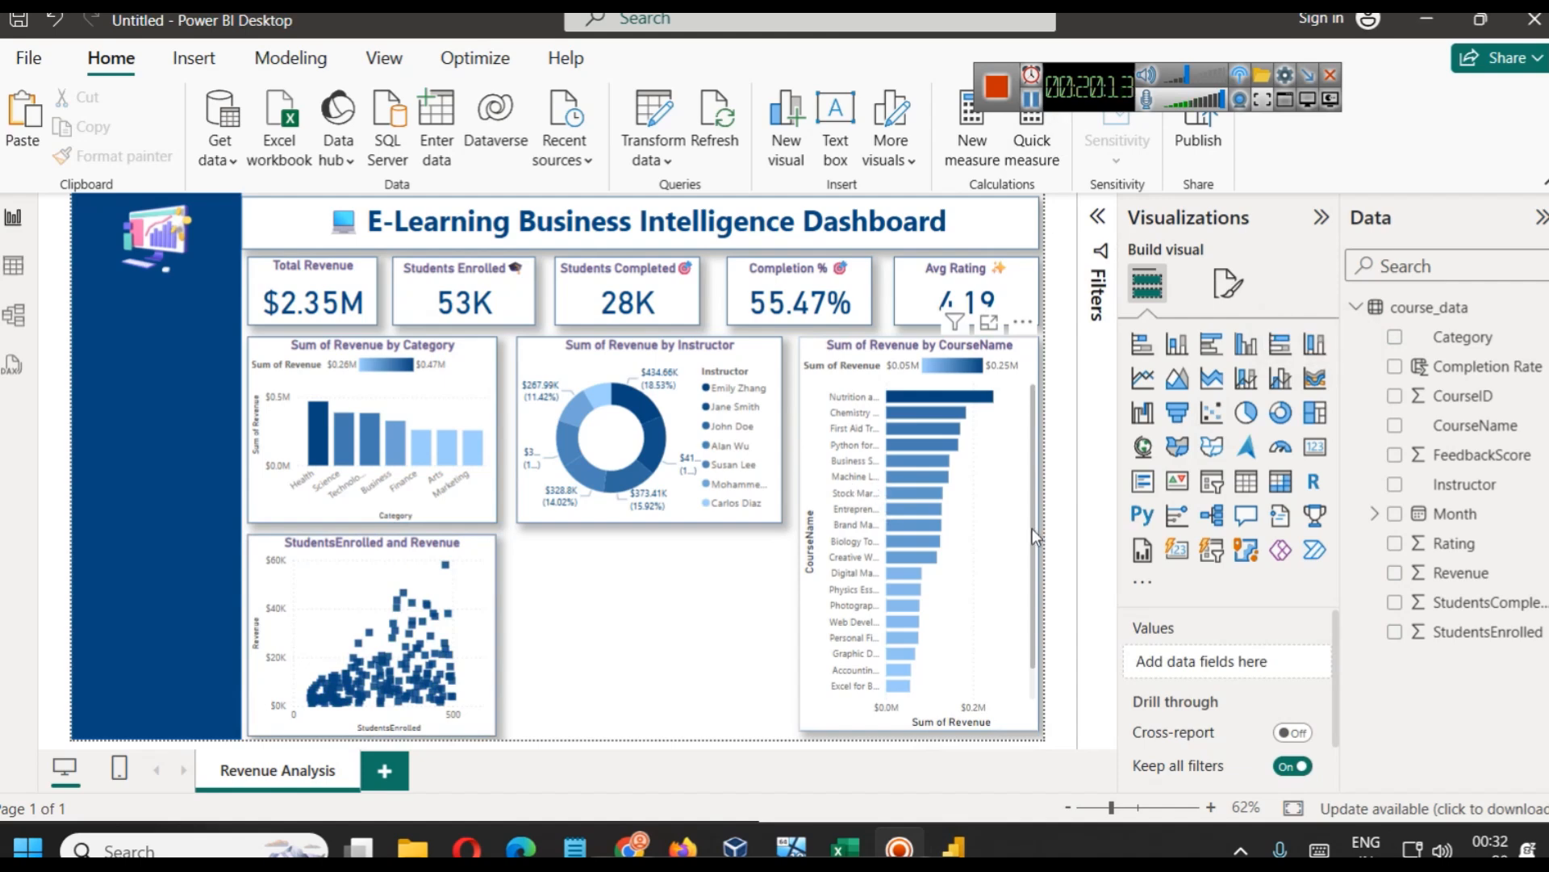
Expand the Month field's Date Hierarchy and check the Month column's data type and values in the data table
click(1374, 517)
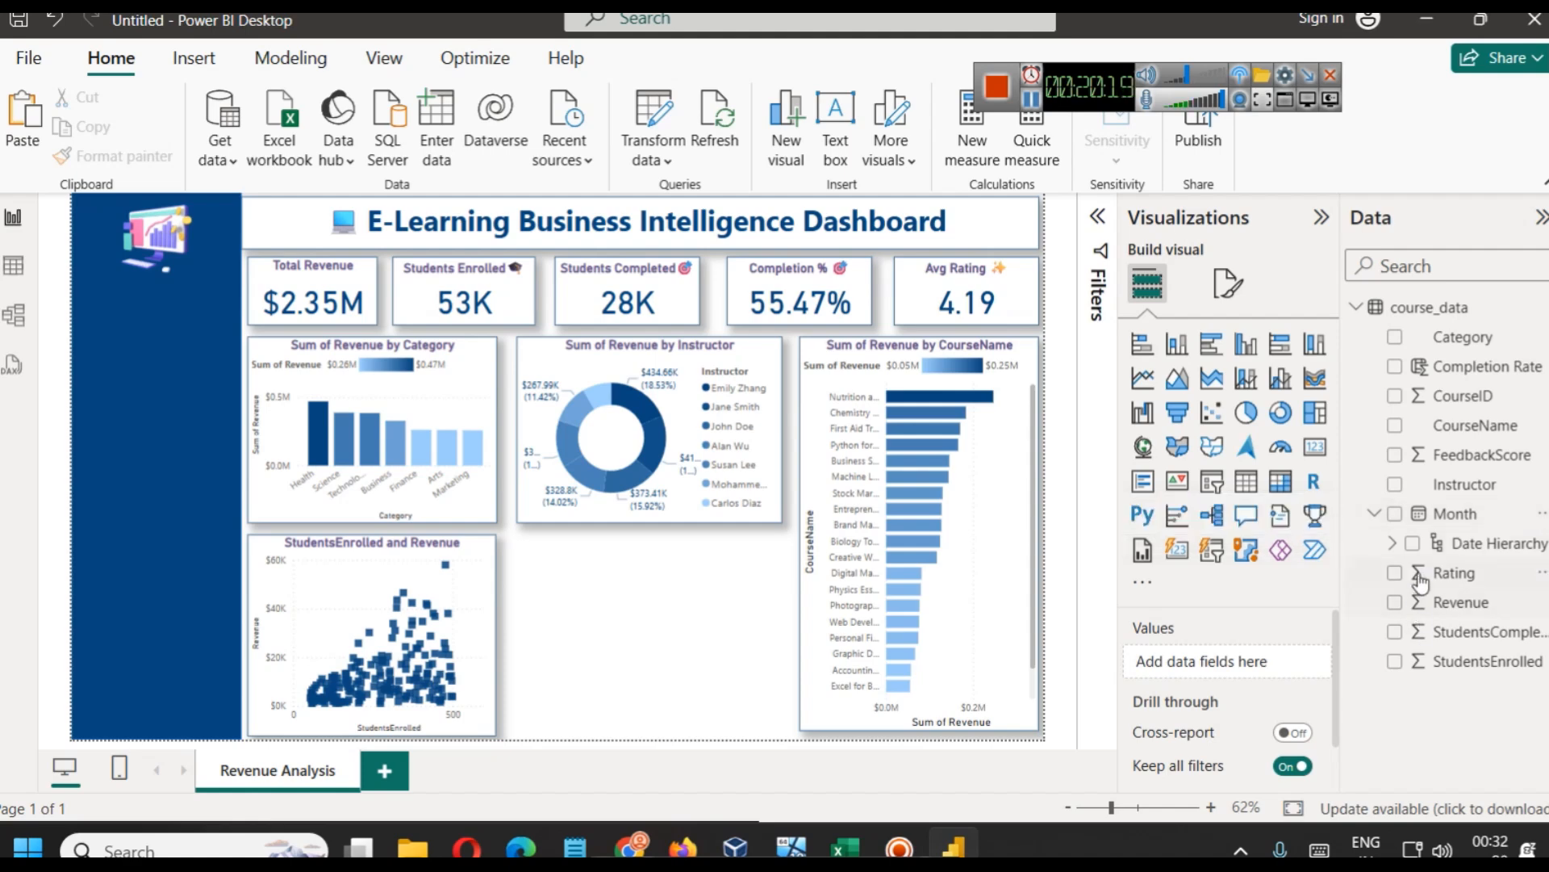
click(1393, 544)
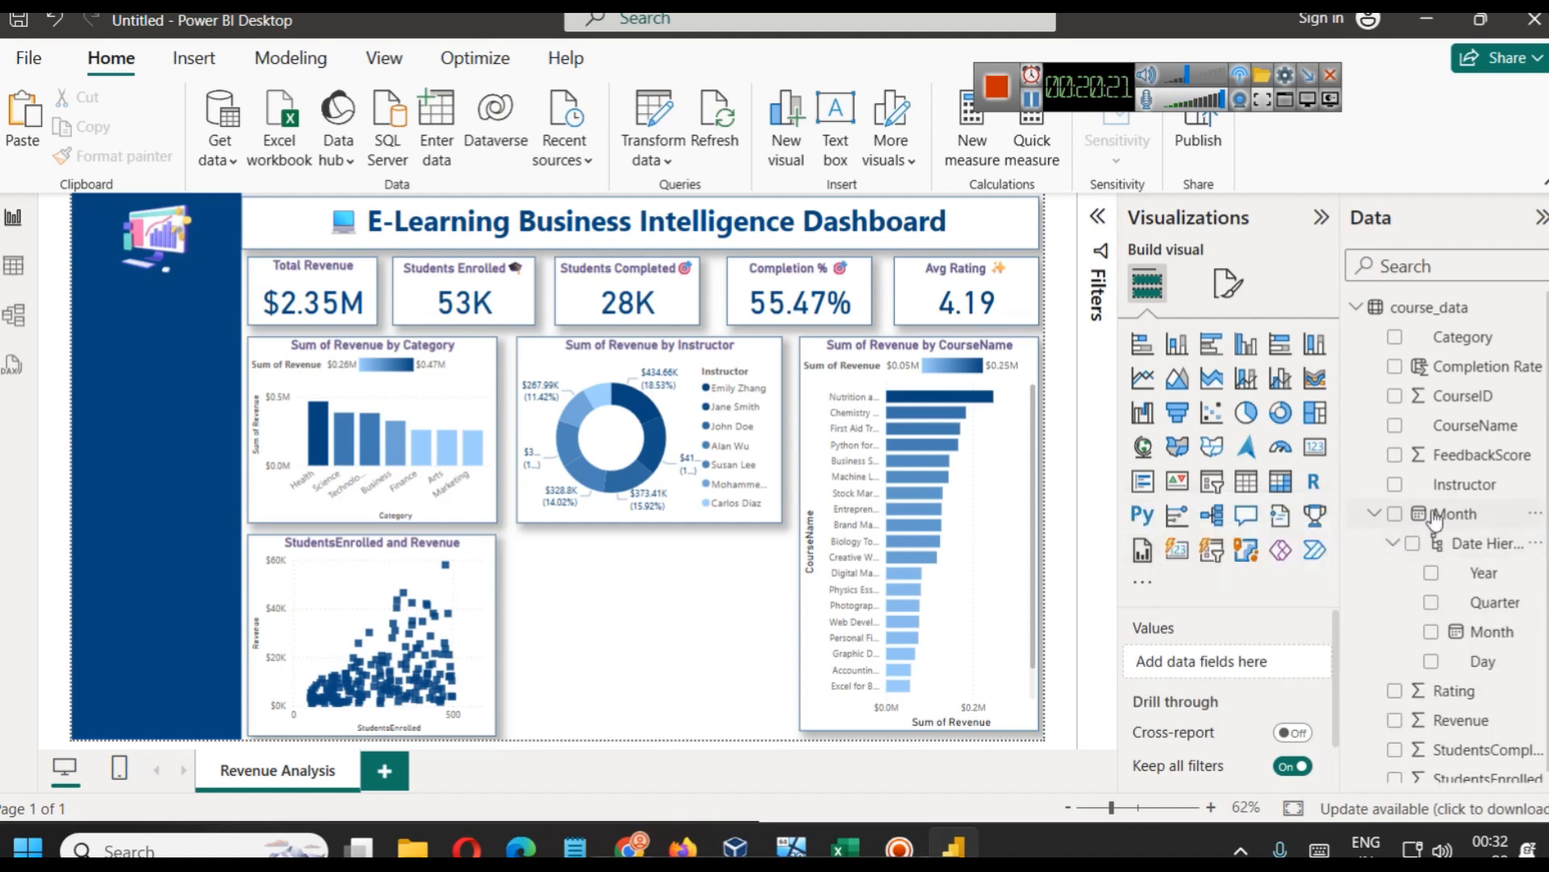
click(13, 266)
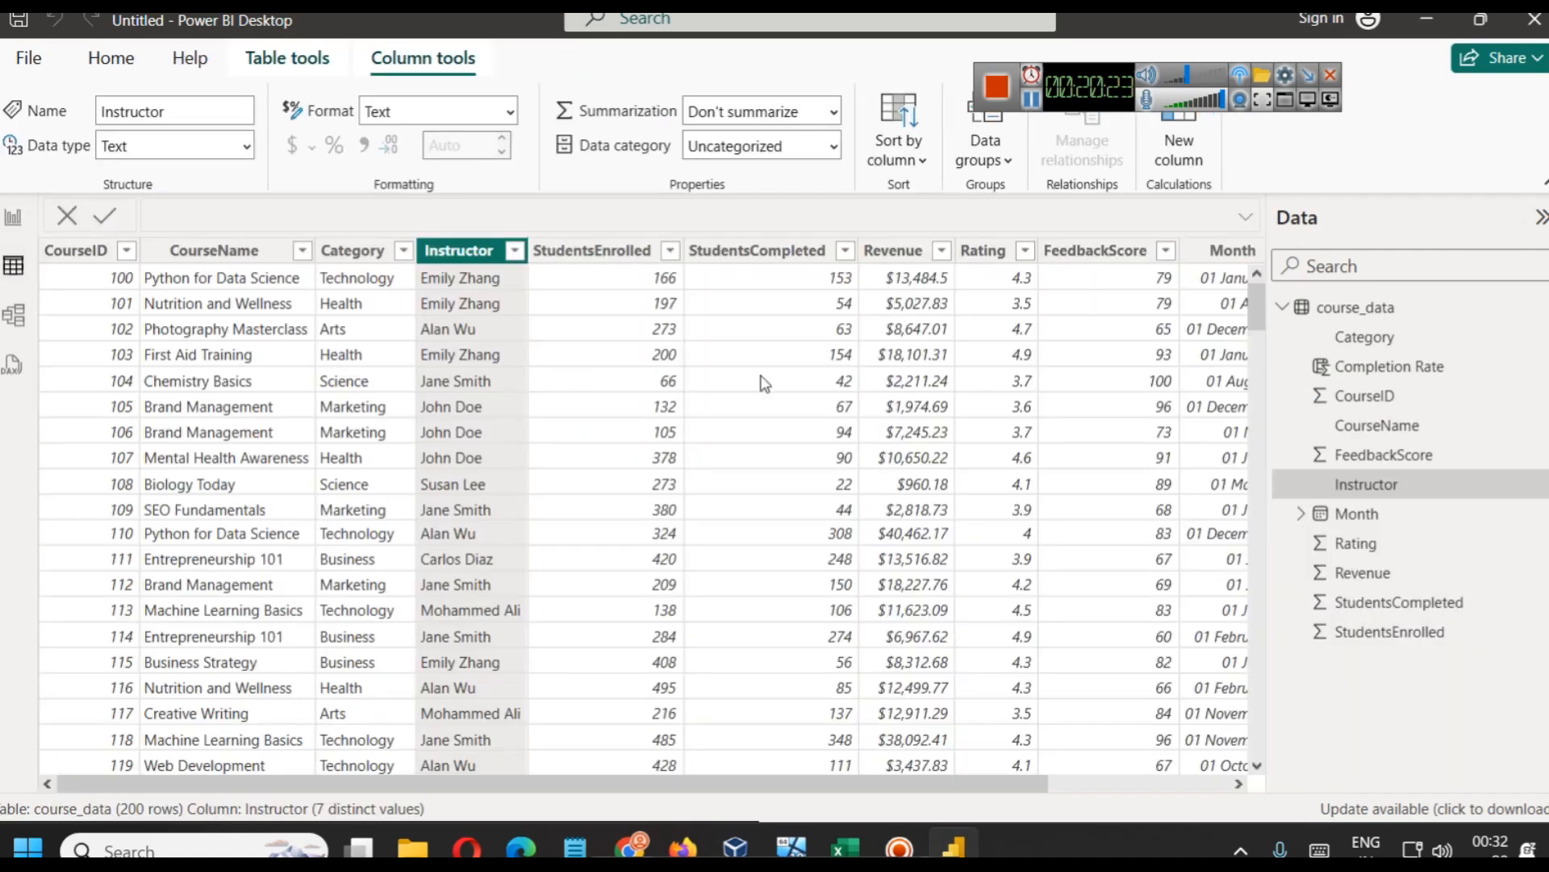
click(1133, 778)
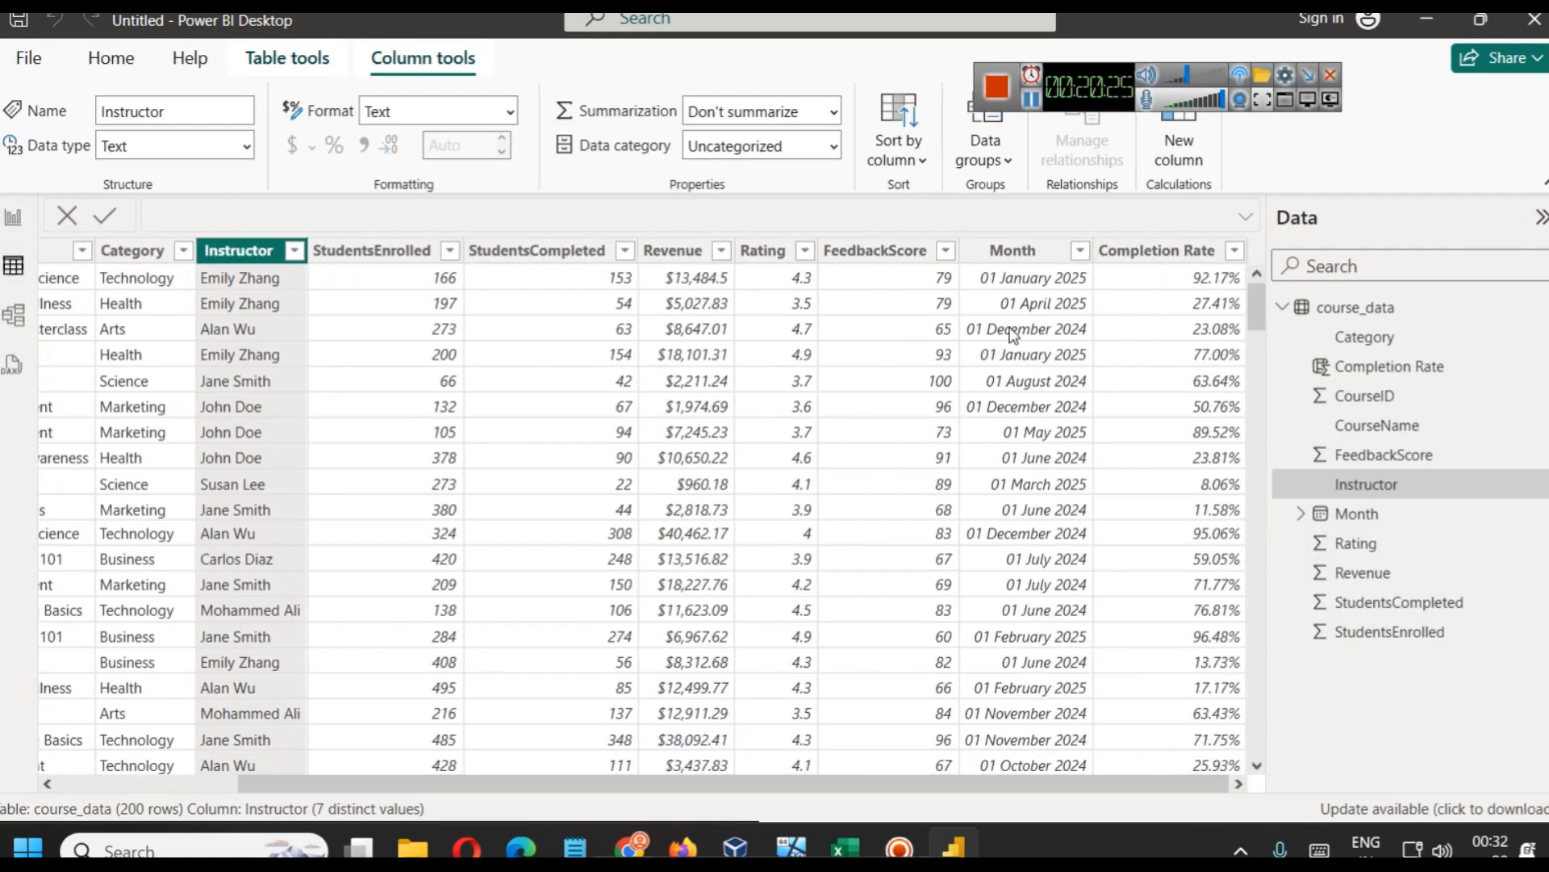
click(1013, 251)
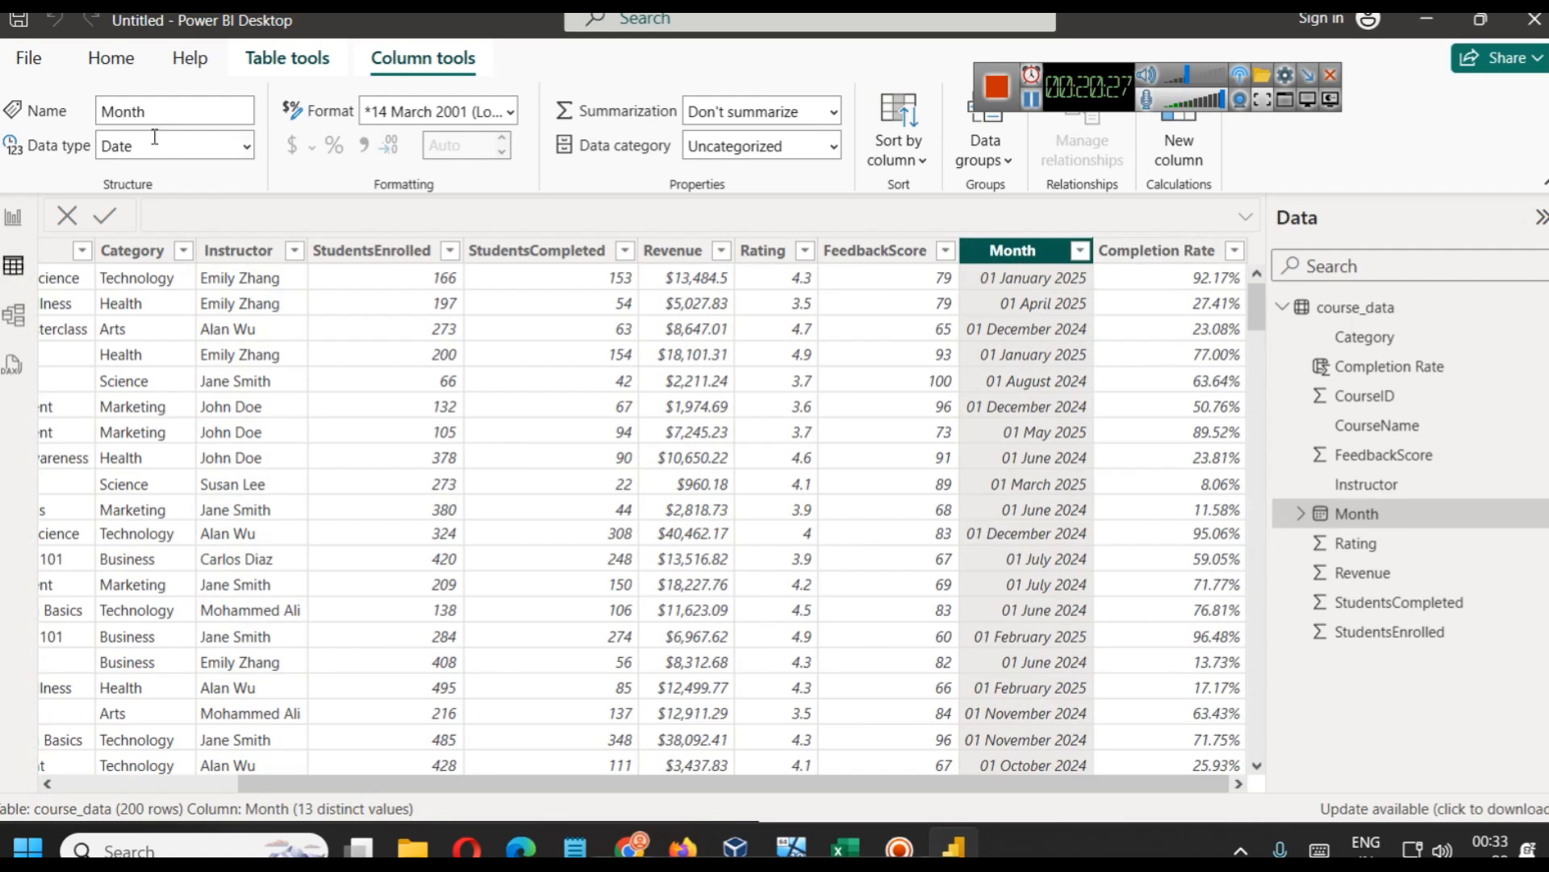
click(13, 217)
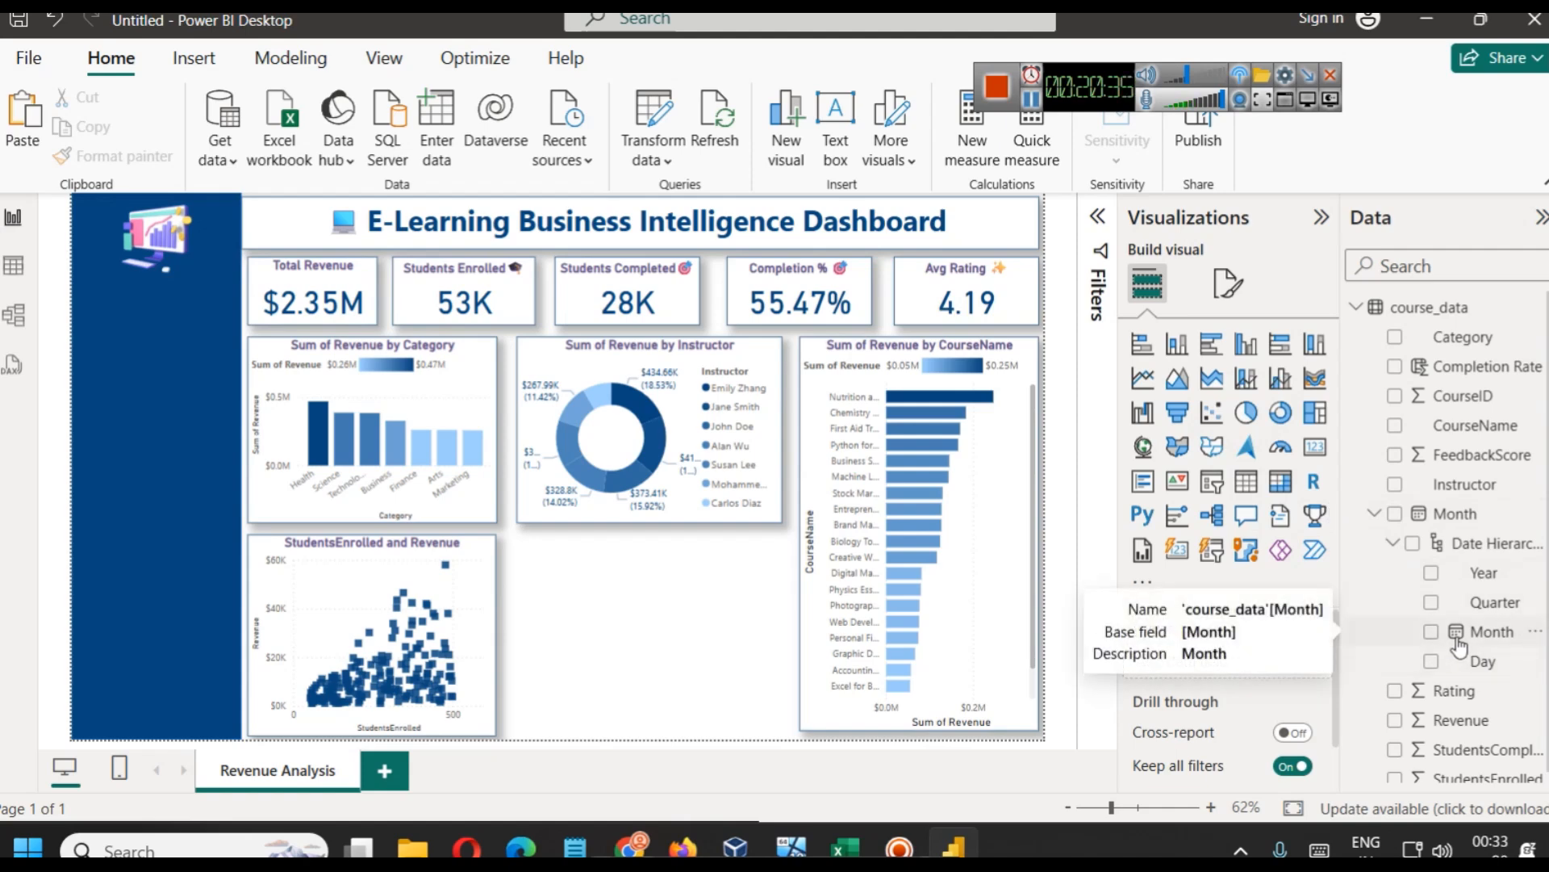
scroll(1502, 617, down, 1)
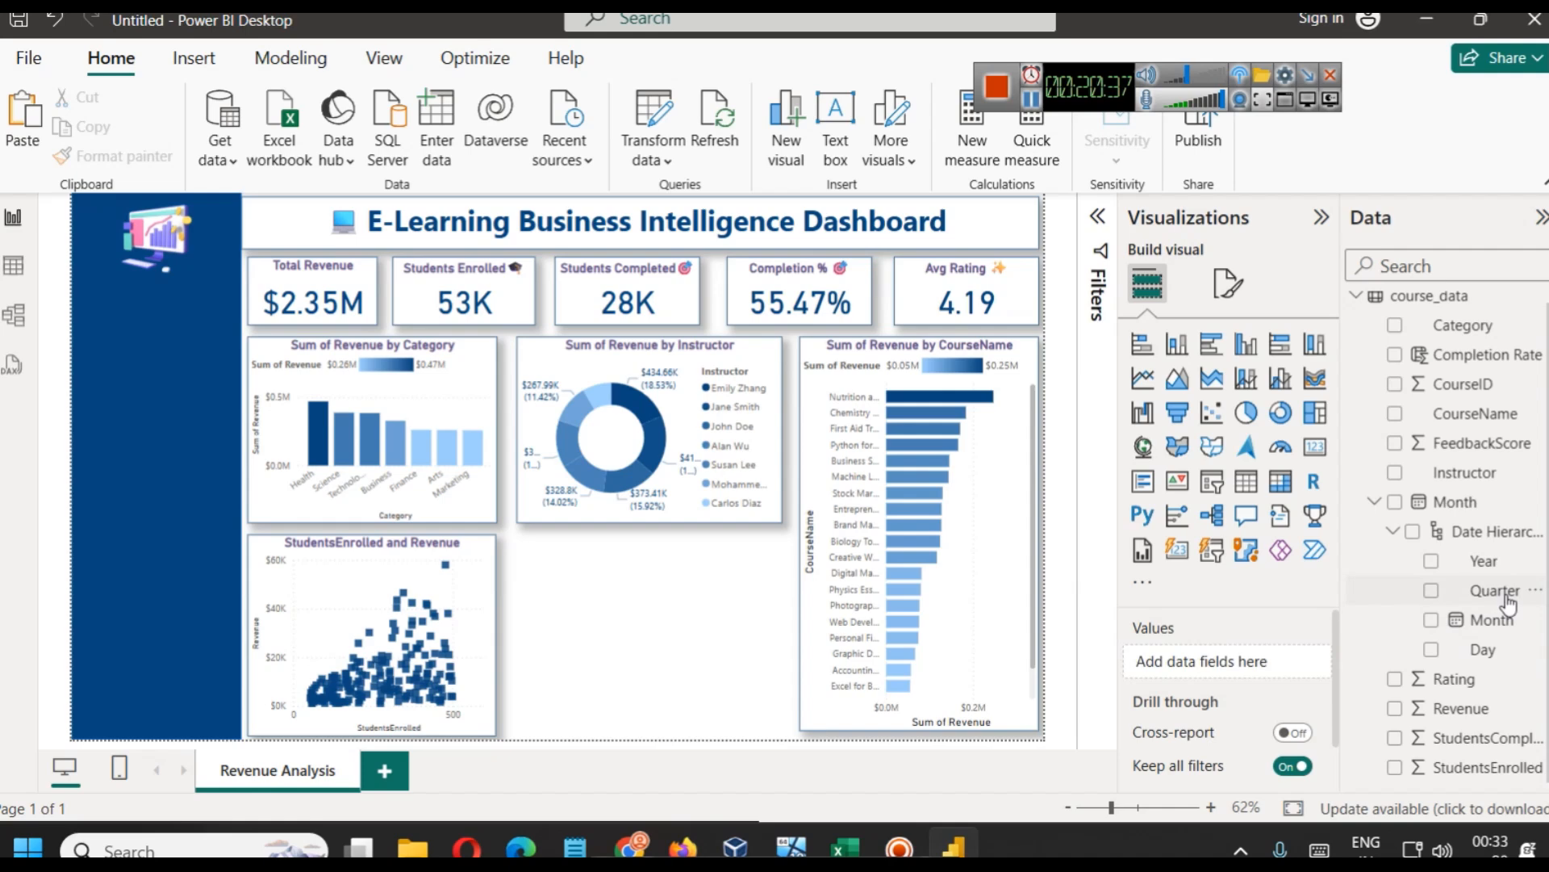
Insert a line and clustered column chart beneath the instructor donut chart and copy the scatter chart's formatting onto it
click(1281, 384)
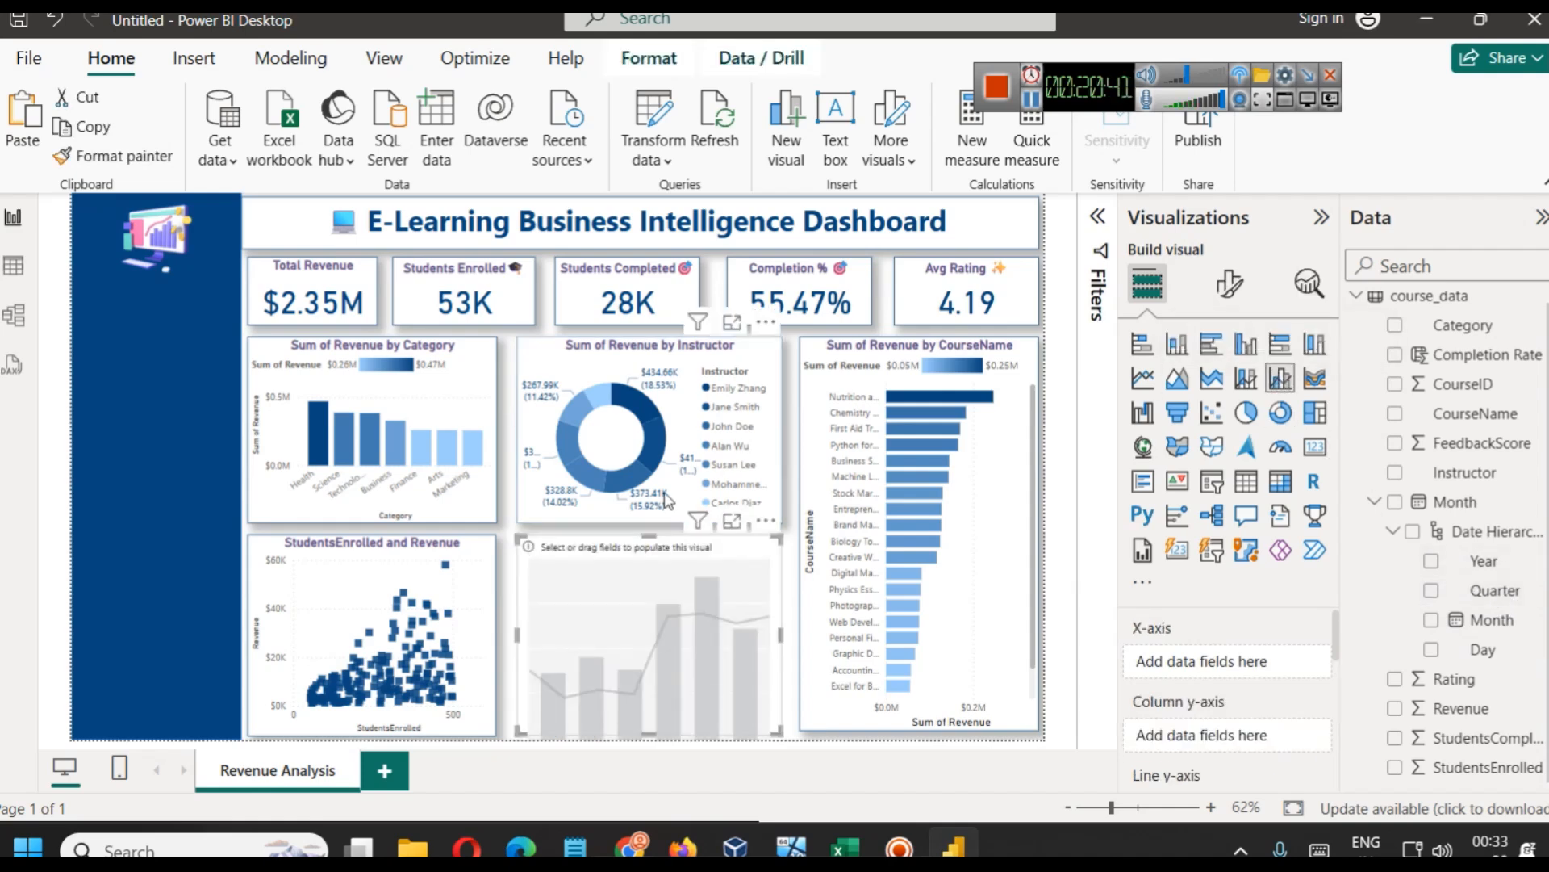
click(406, 581)
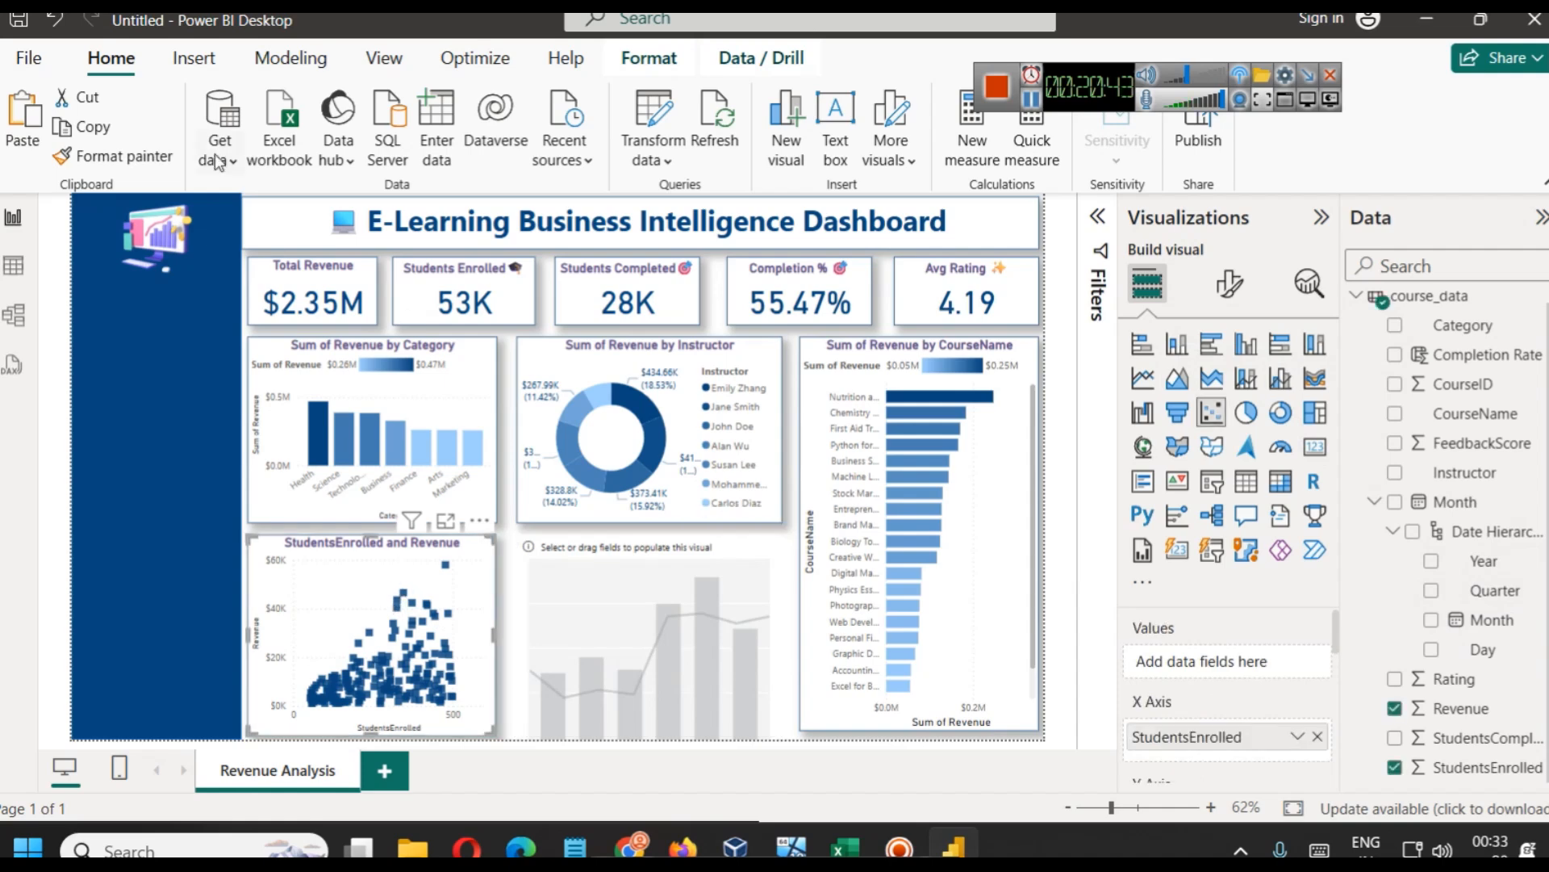
click(616, 549)
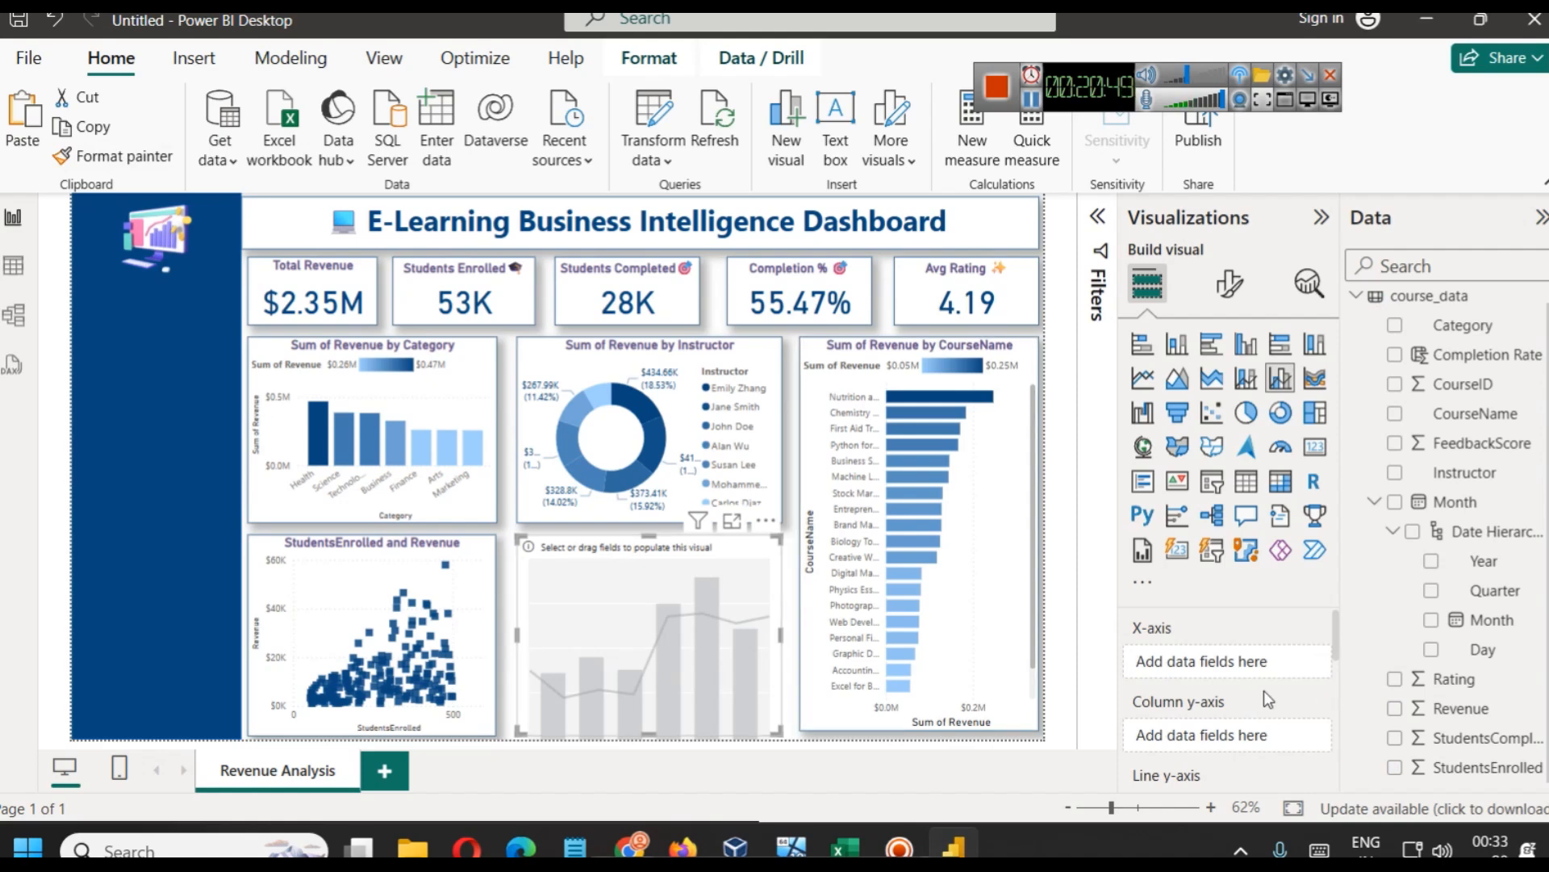
Populate the combo chart with Month from the Date Hierarchy as X-axis, Revenue as Column y-axis and StudentsEnrolled as Line y-axis
drag(1277, 667, 1275, 667)
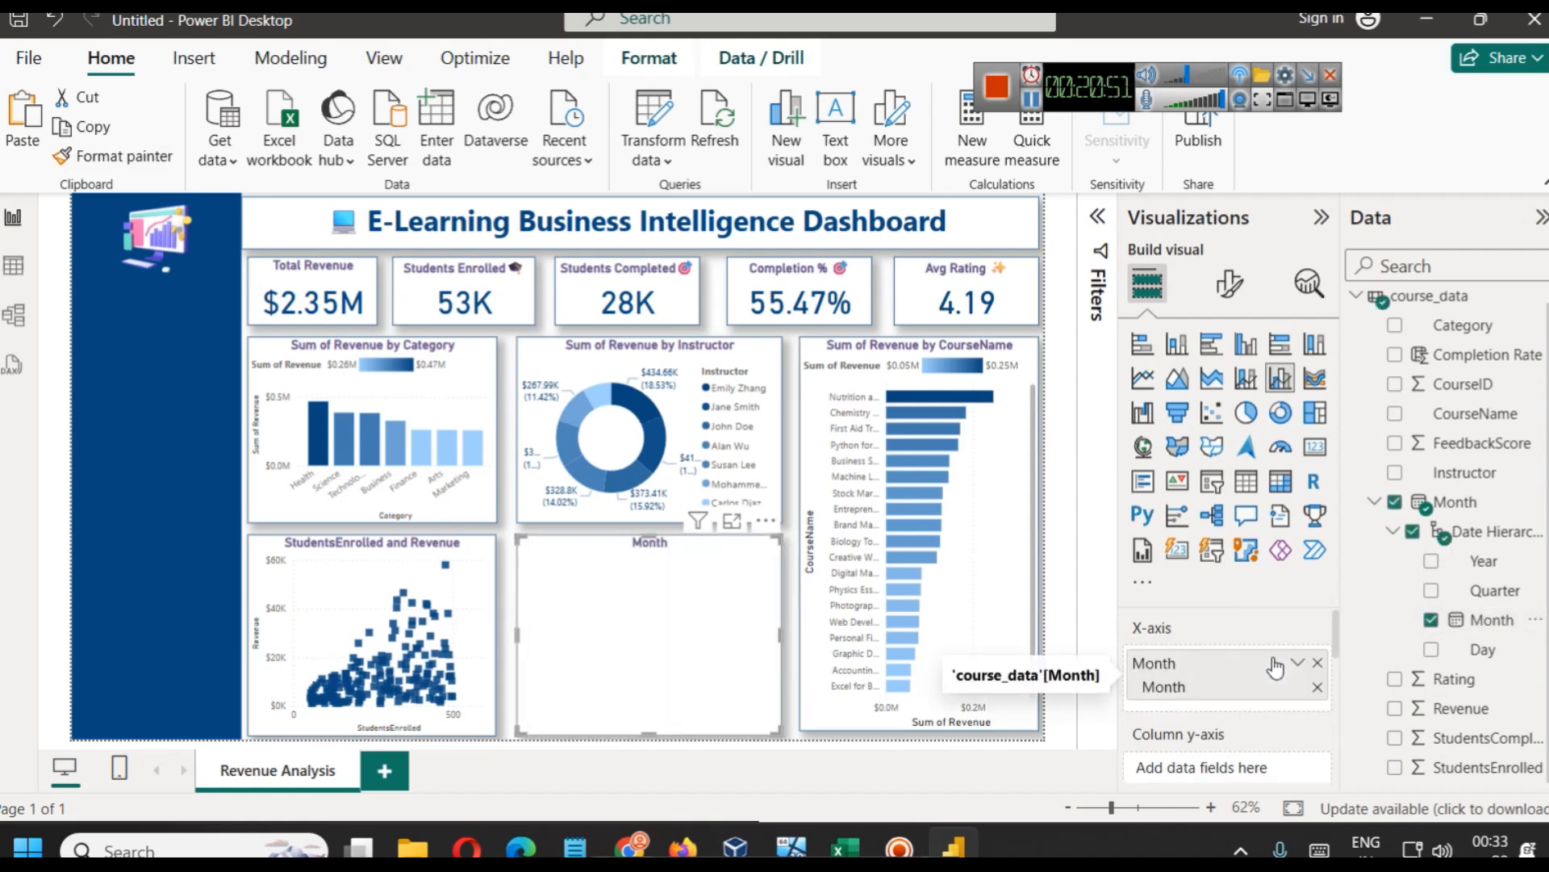
scroll(1267, 667, down, 2)
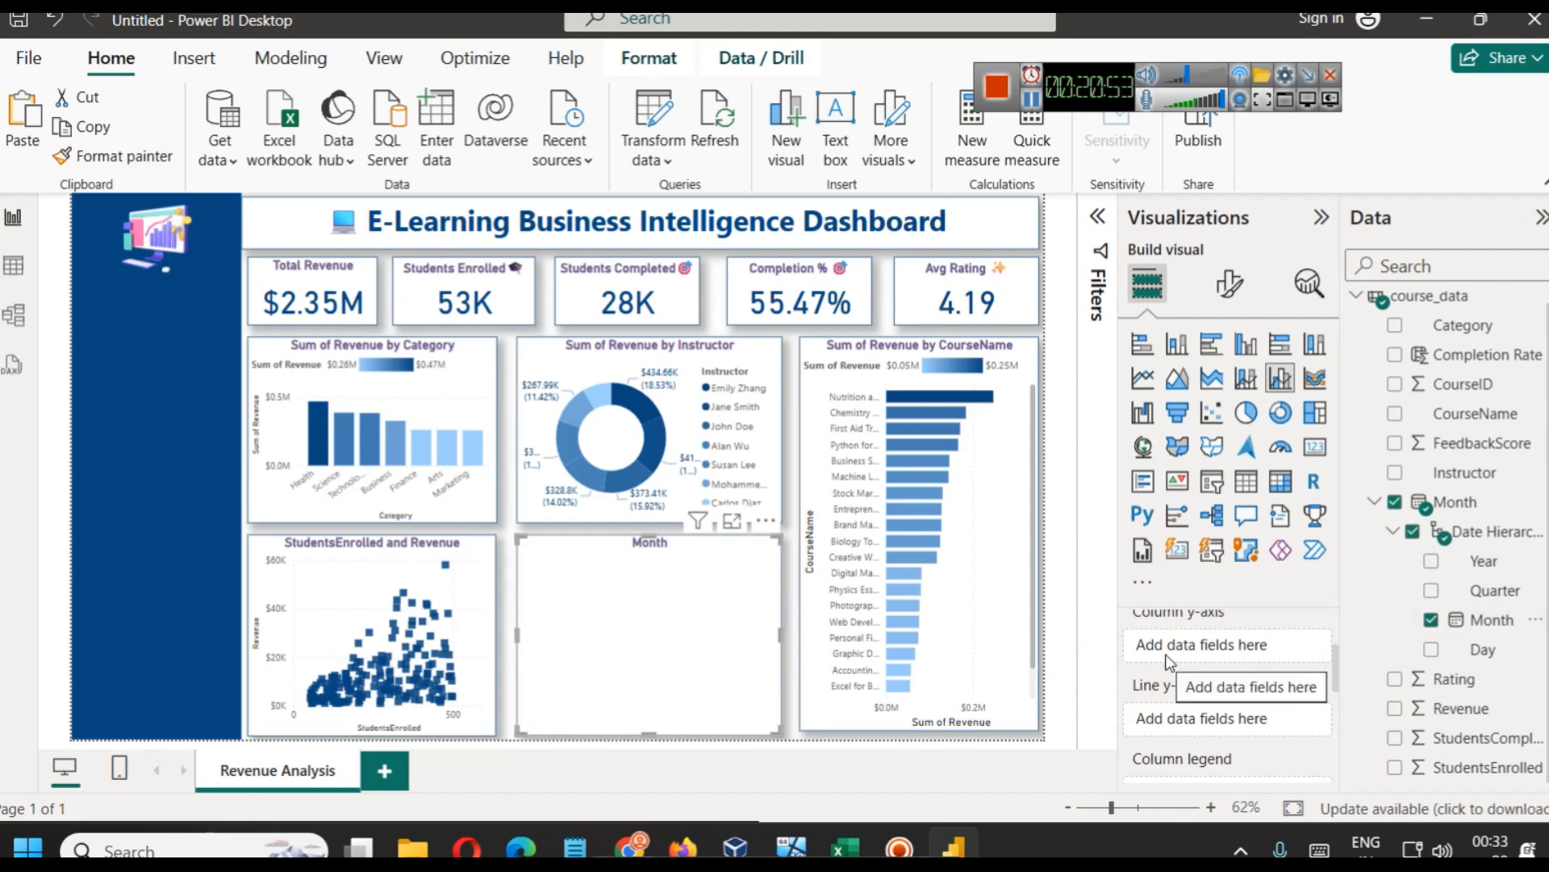
drag(1461, 714, 1217, 664)
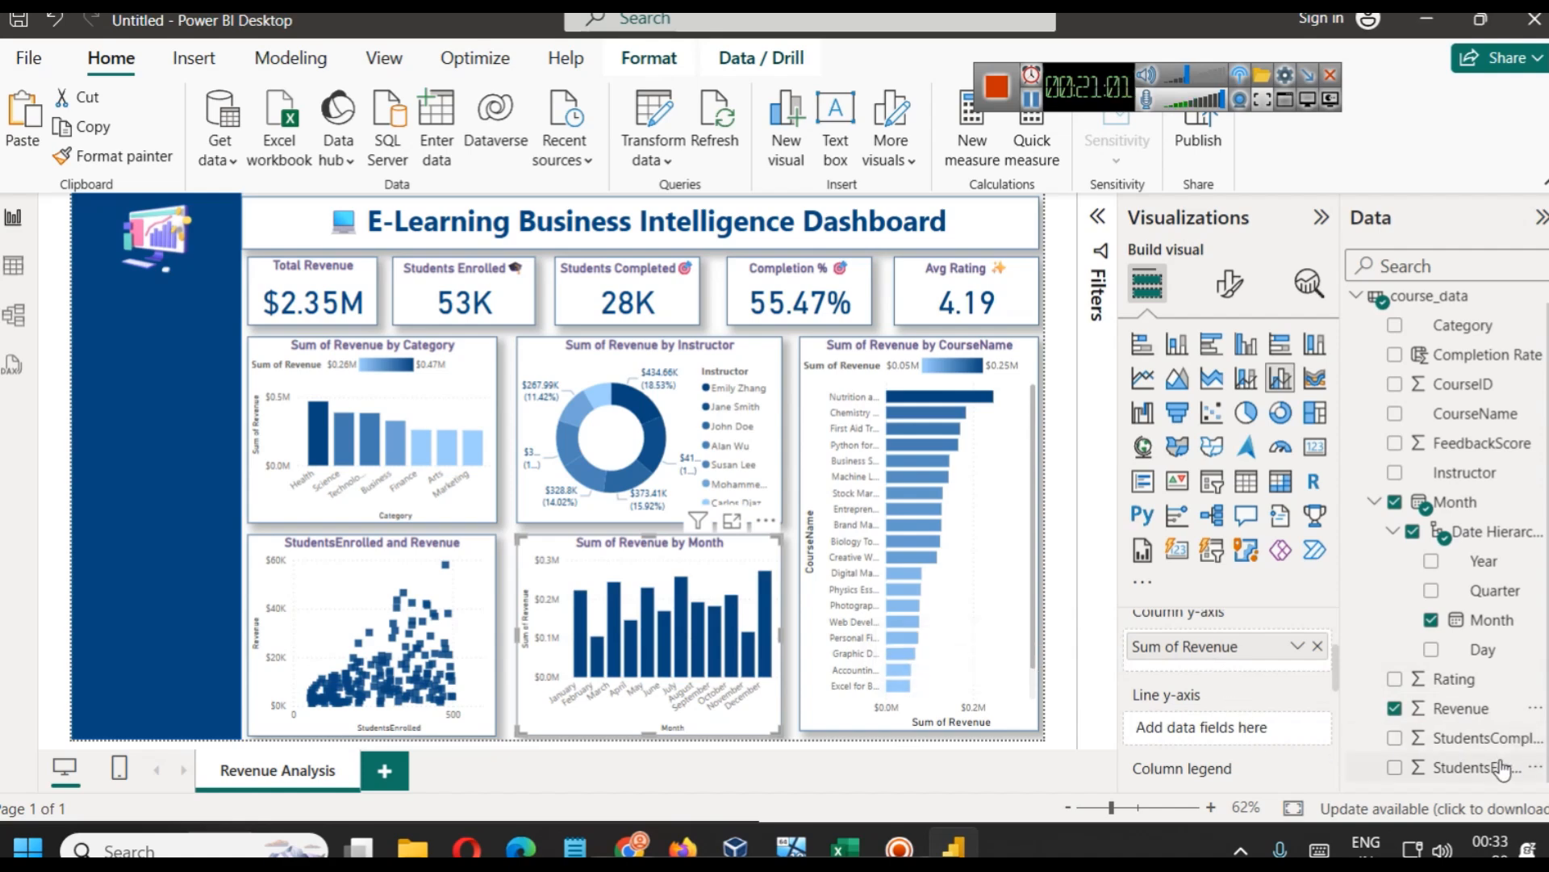
drag(1497, 779, 1204, 734)
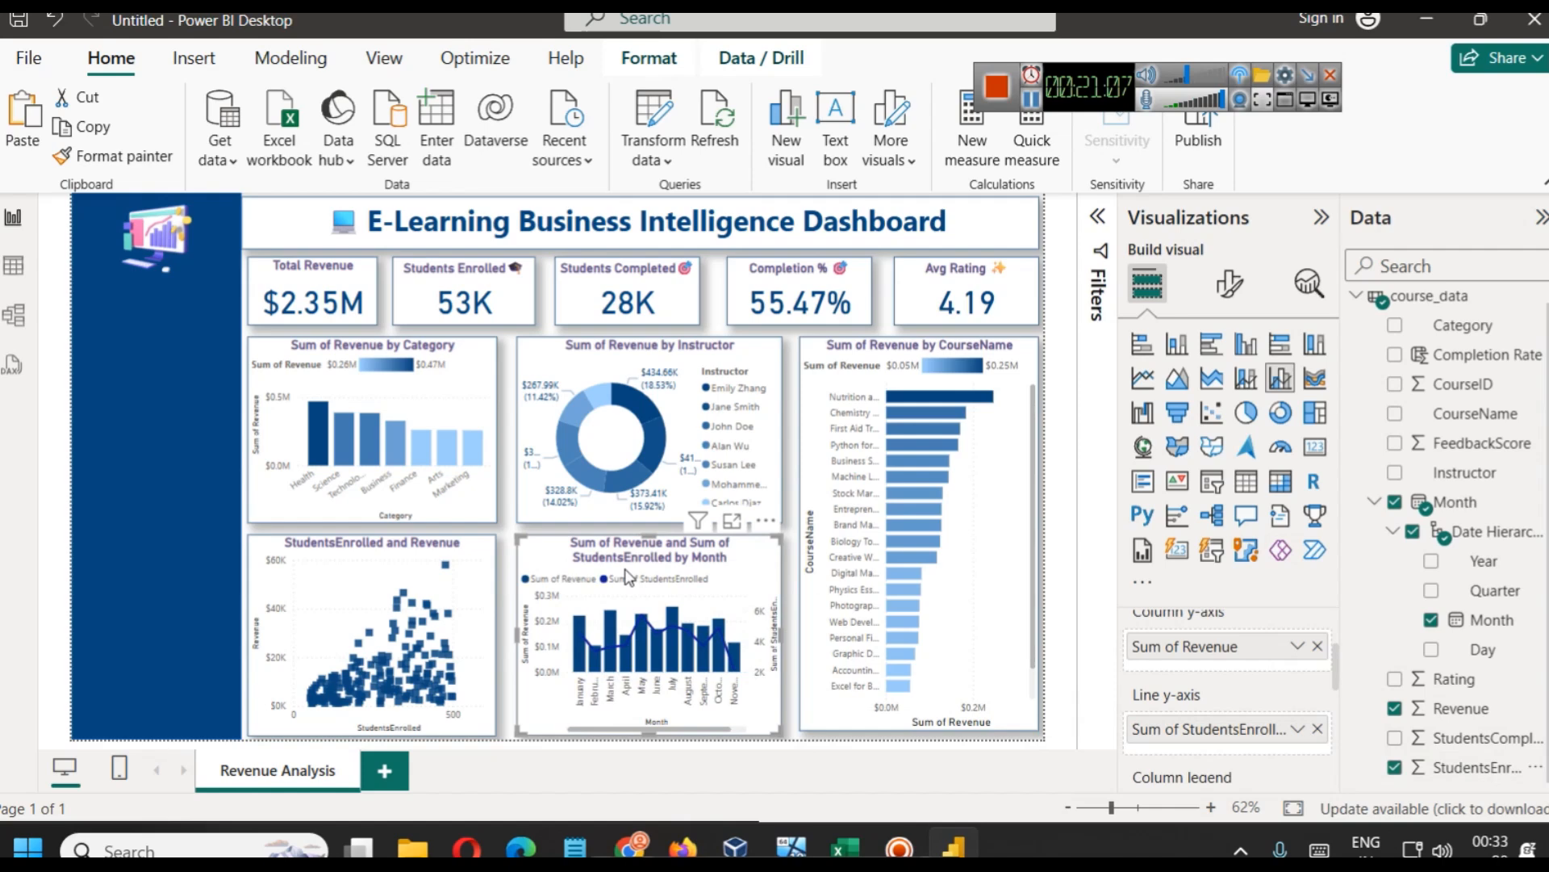
Change the combo chart's title to "Revenue, Enrolments by Month" and deselect the chart
click(1229, 284)
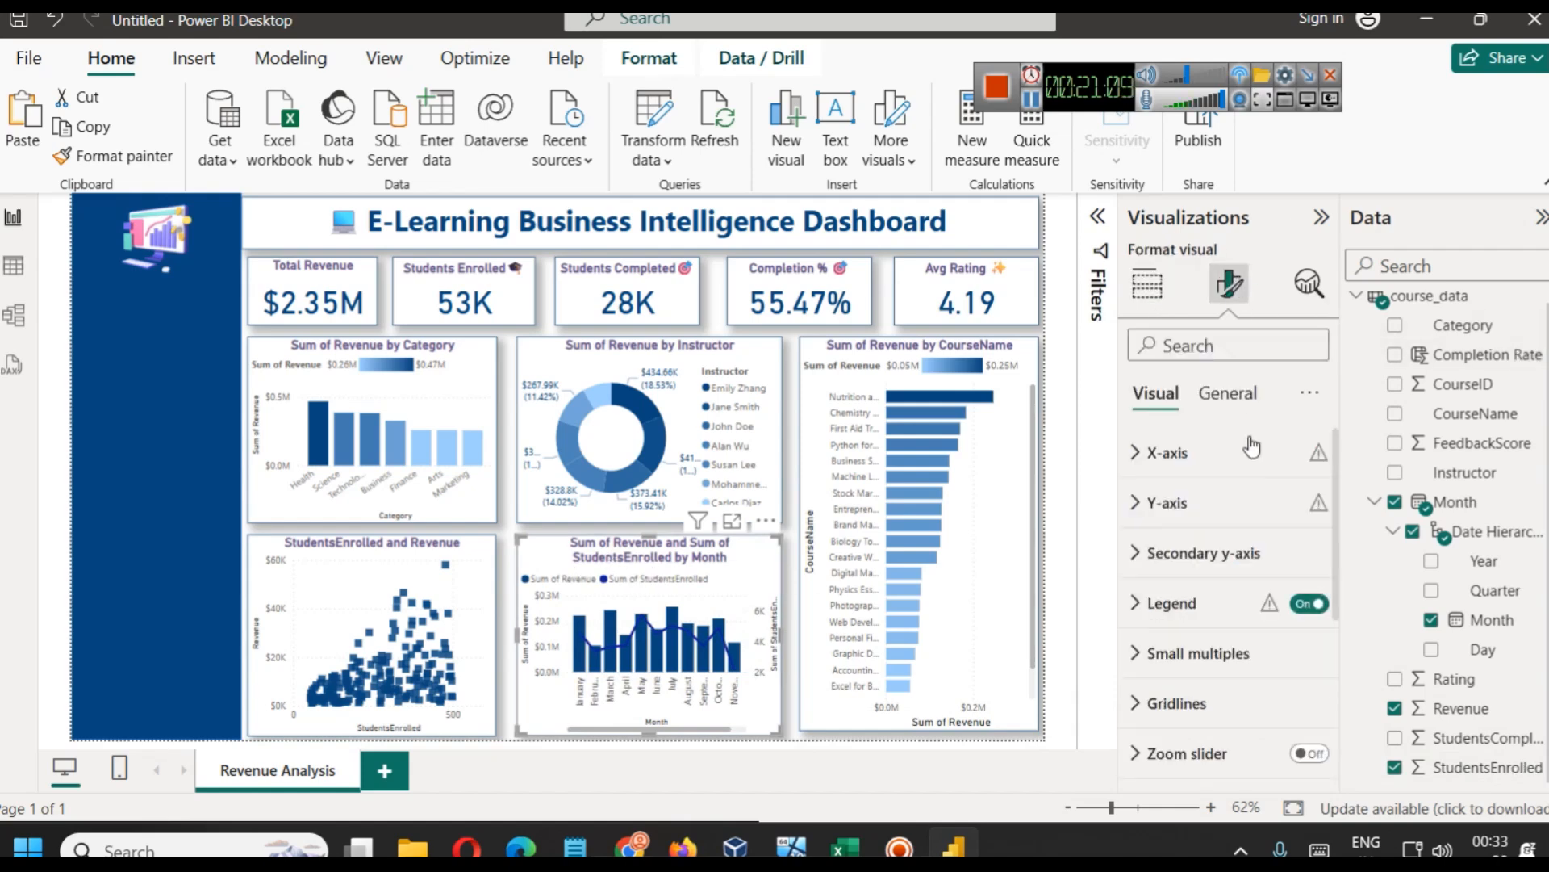
click(1229, 394)
click(1162, 502)
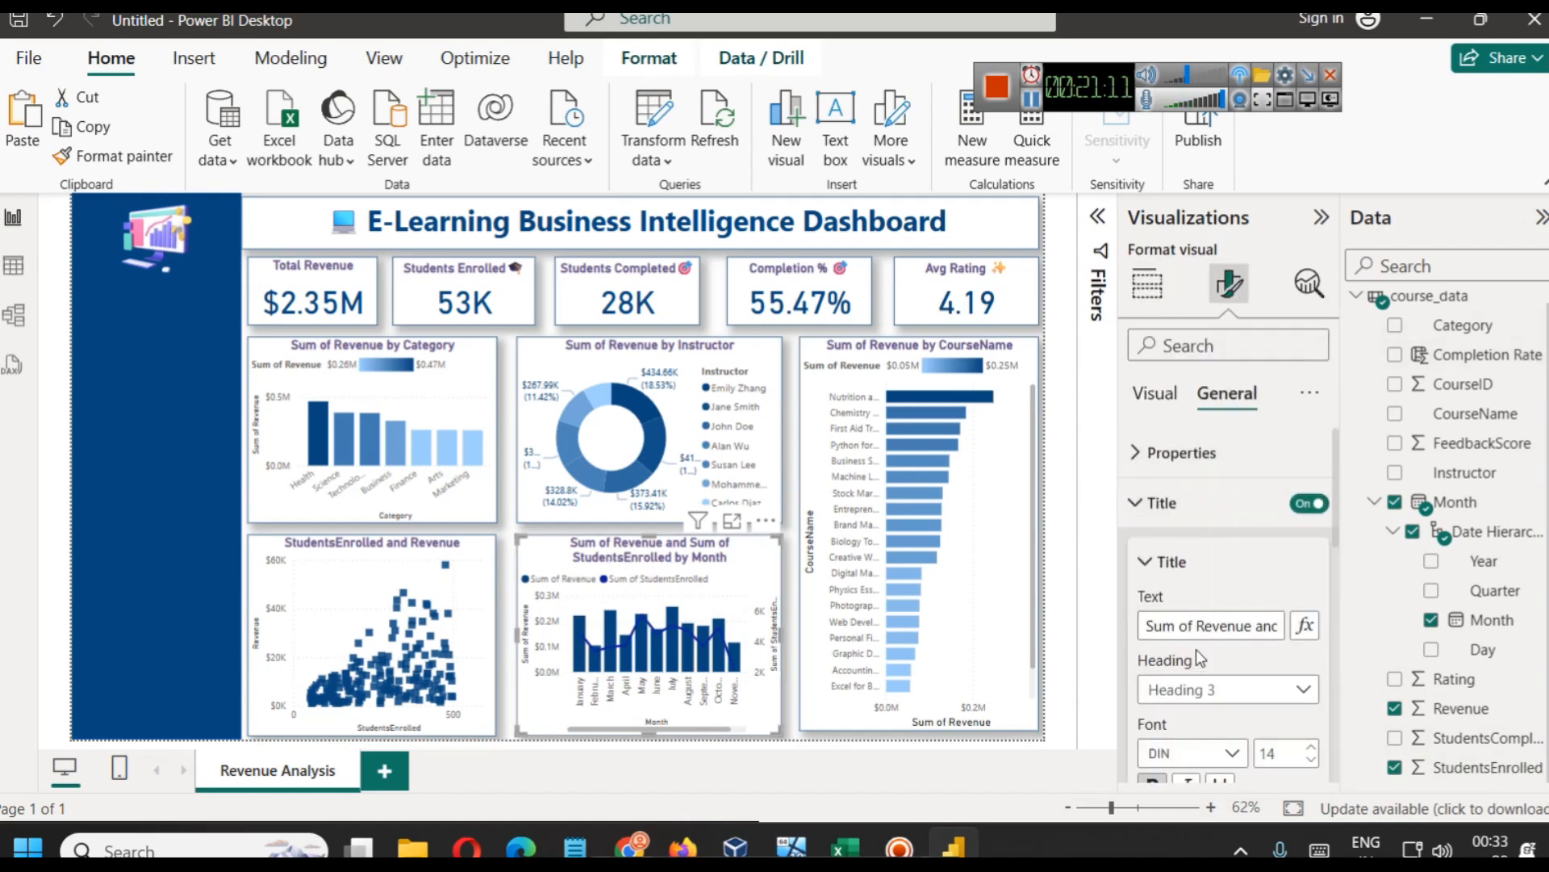
drag(1200, 628, 1112, 627)
key(BackSpace)
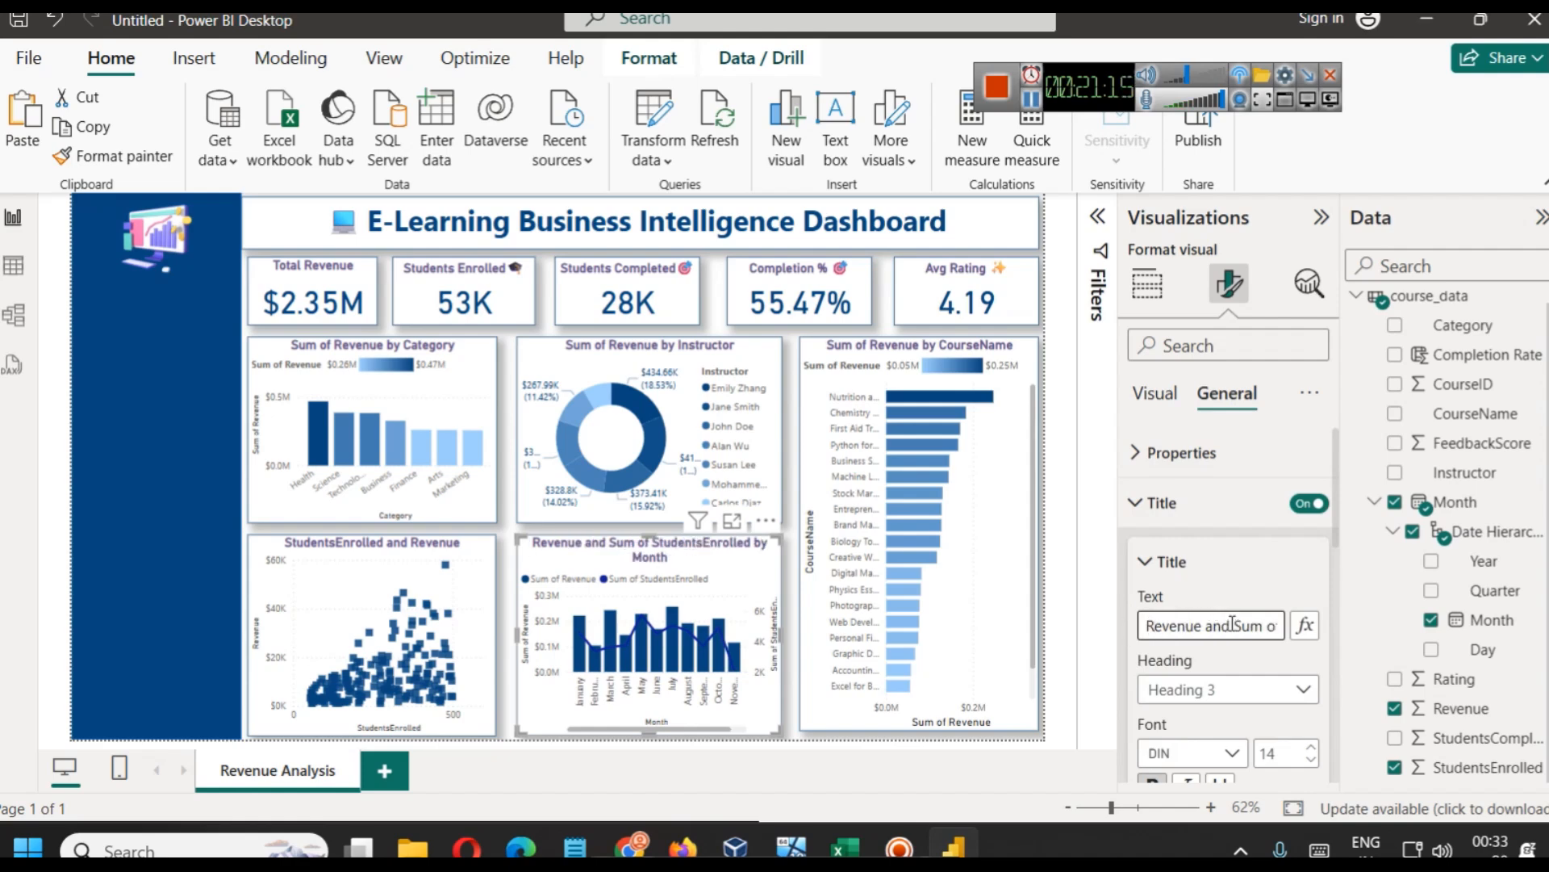
mouse_move(1207, 628)
mouse_down()
mouse_move(1291, 633)
mouse_move(1218, 652)
mouse_move(1281, 646)
mouse_move(1147, 634)
mouse_move(1199, 633)
mouse_up()
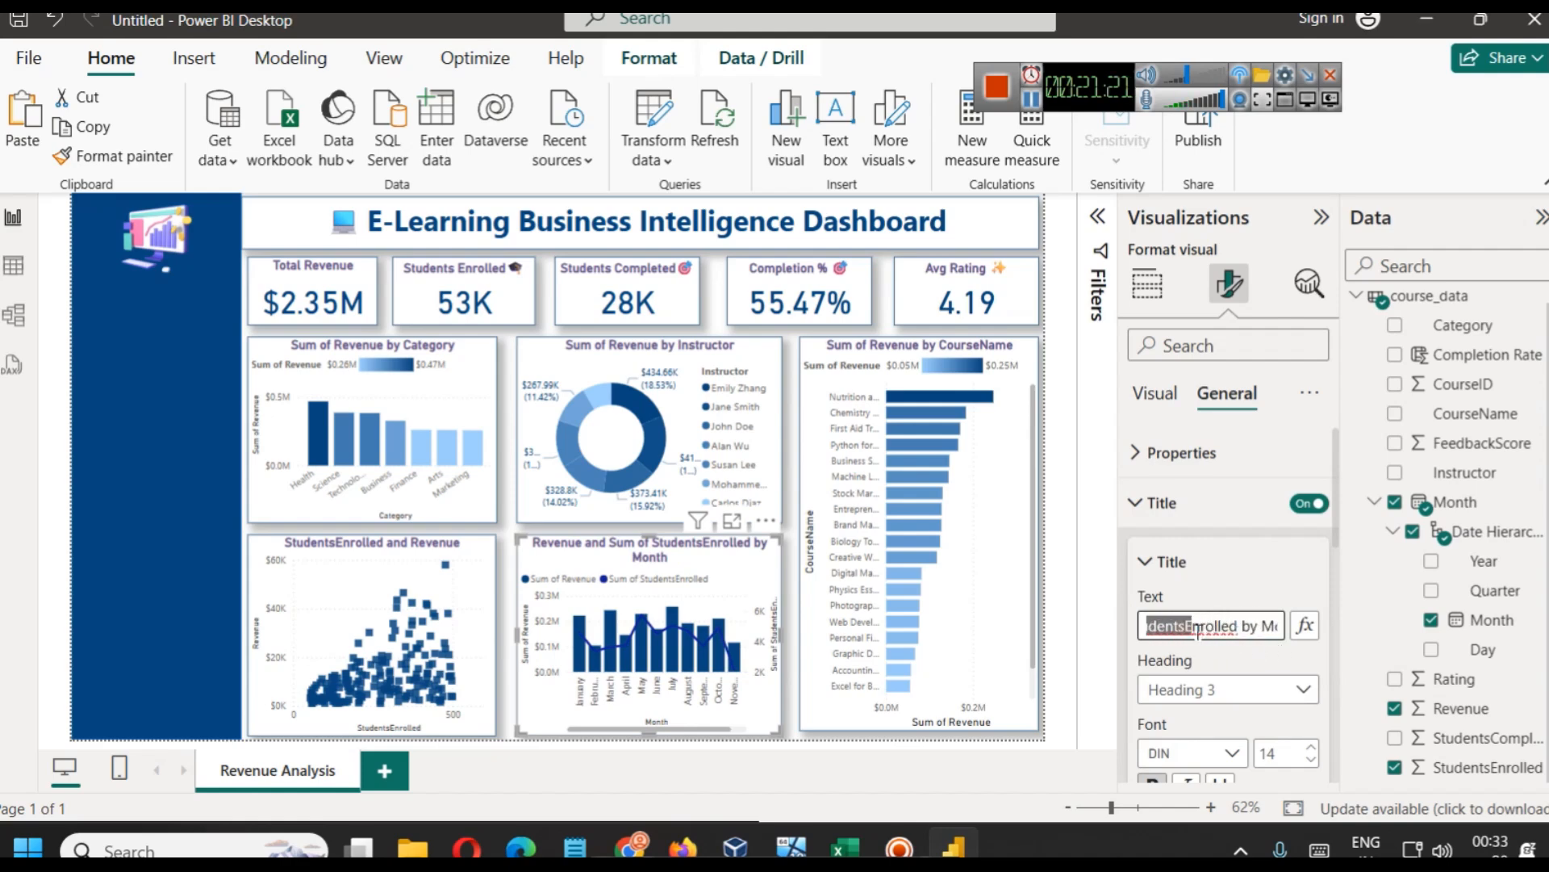
key(BackSpace)
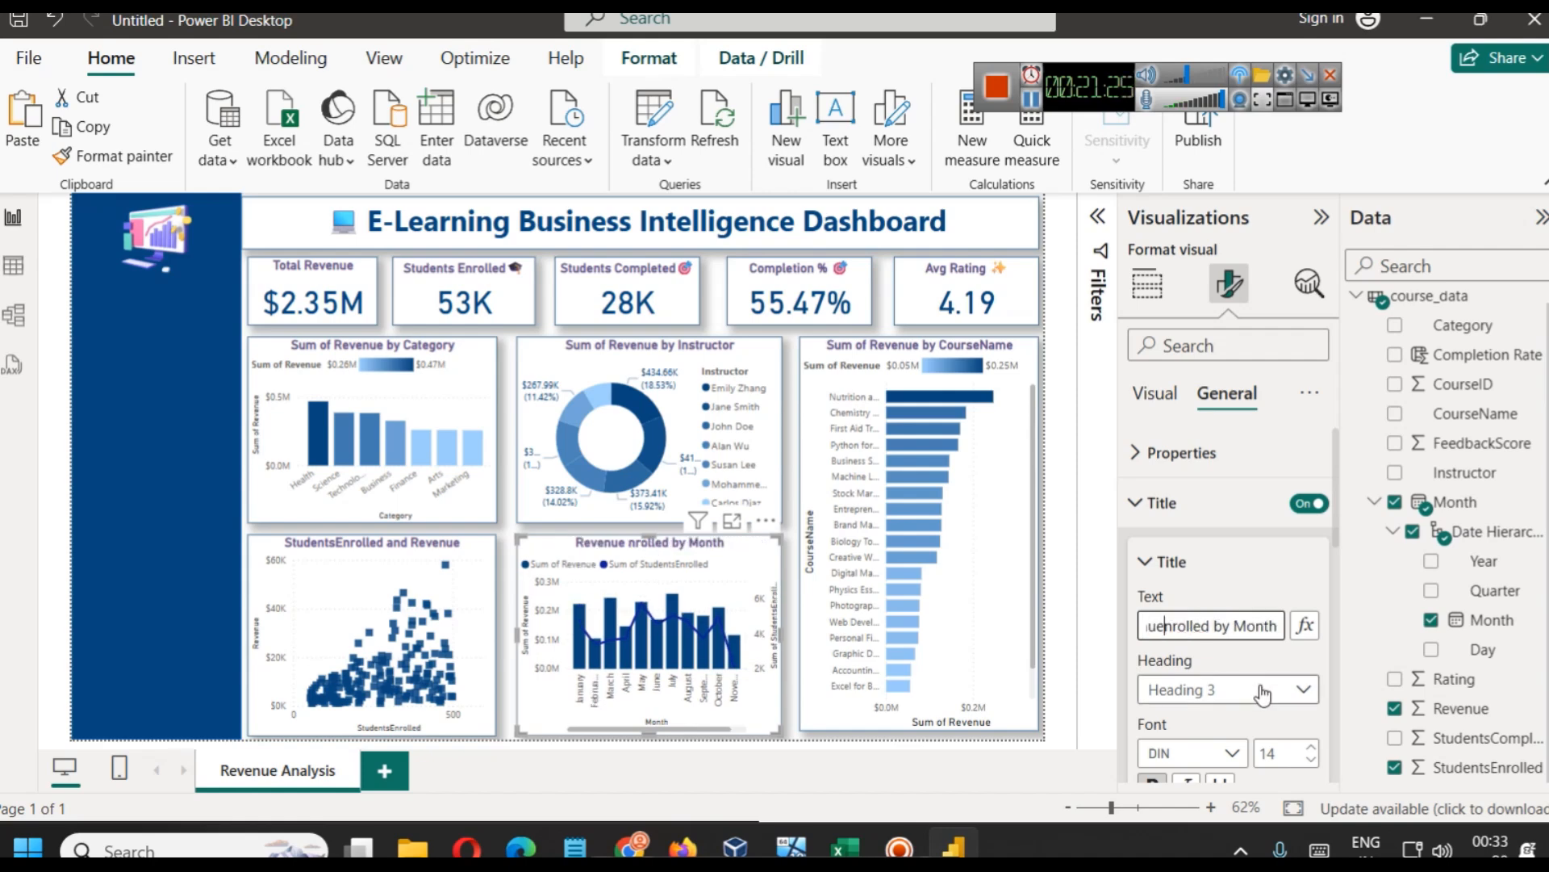
text(, E)
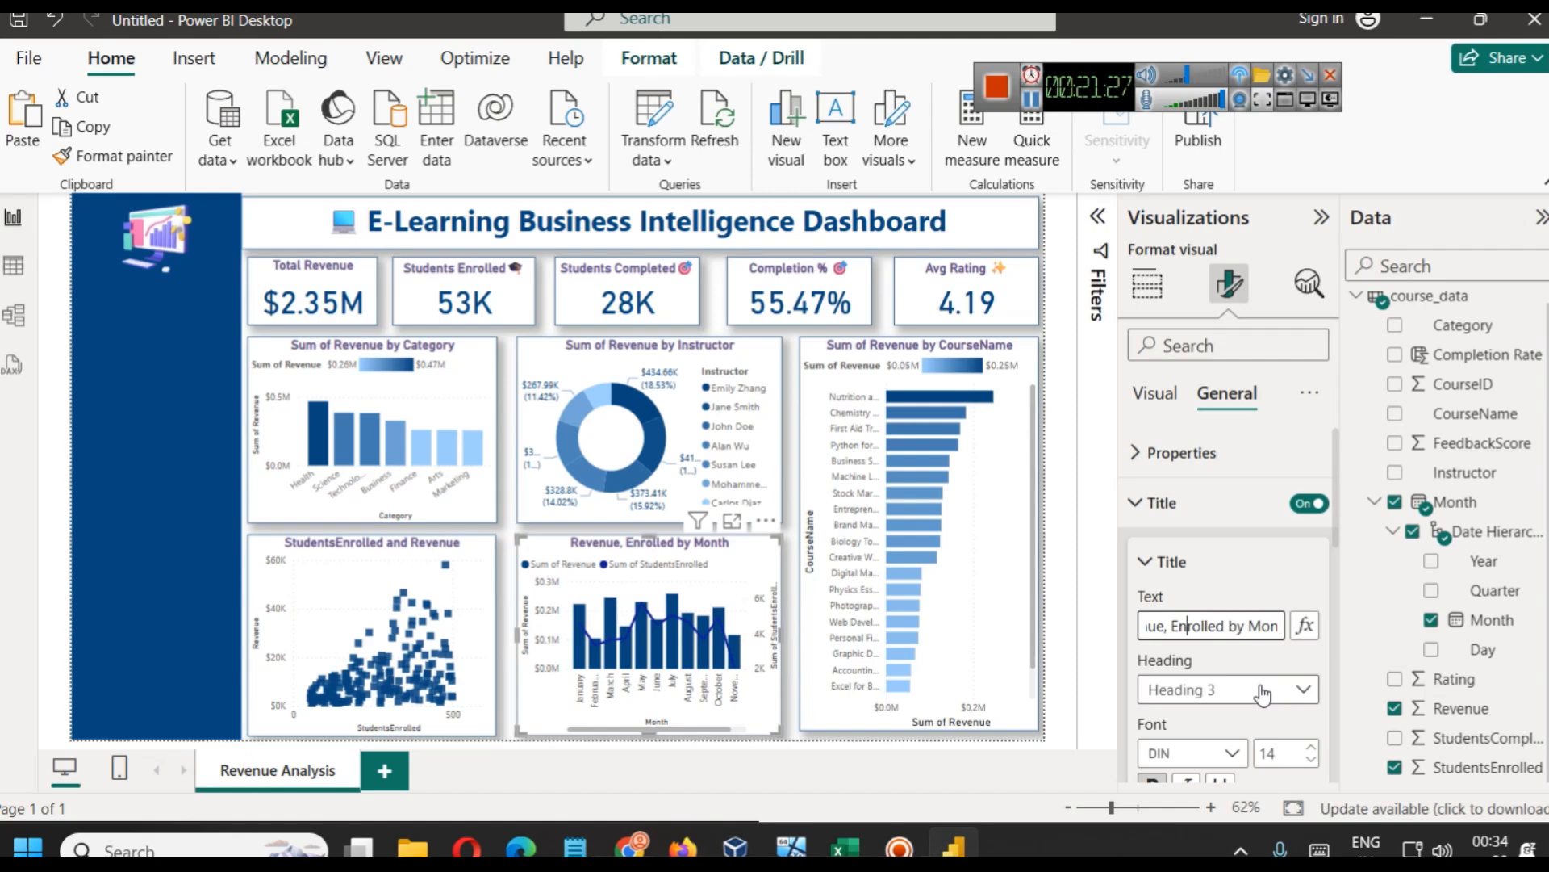
click(1029, 94)
click(1244, 626)
text(lments)
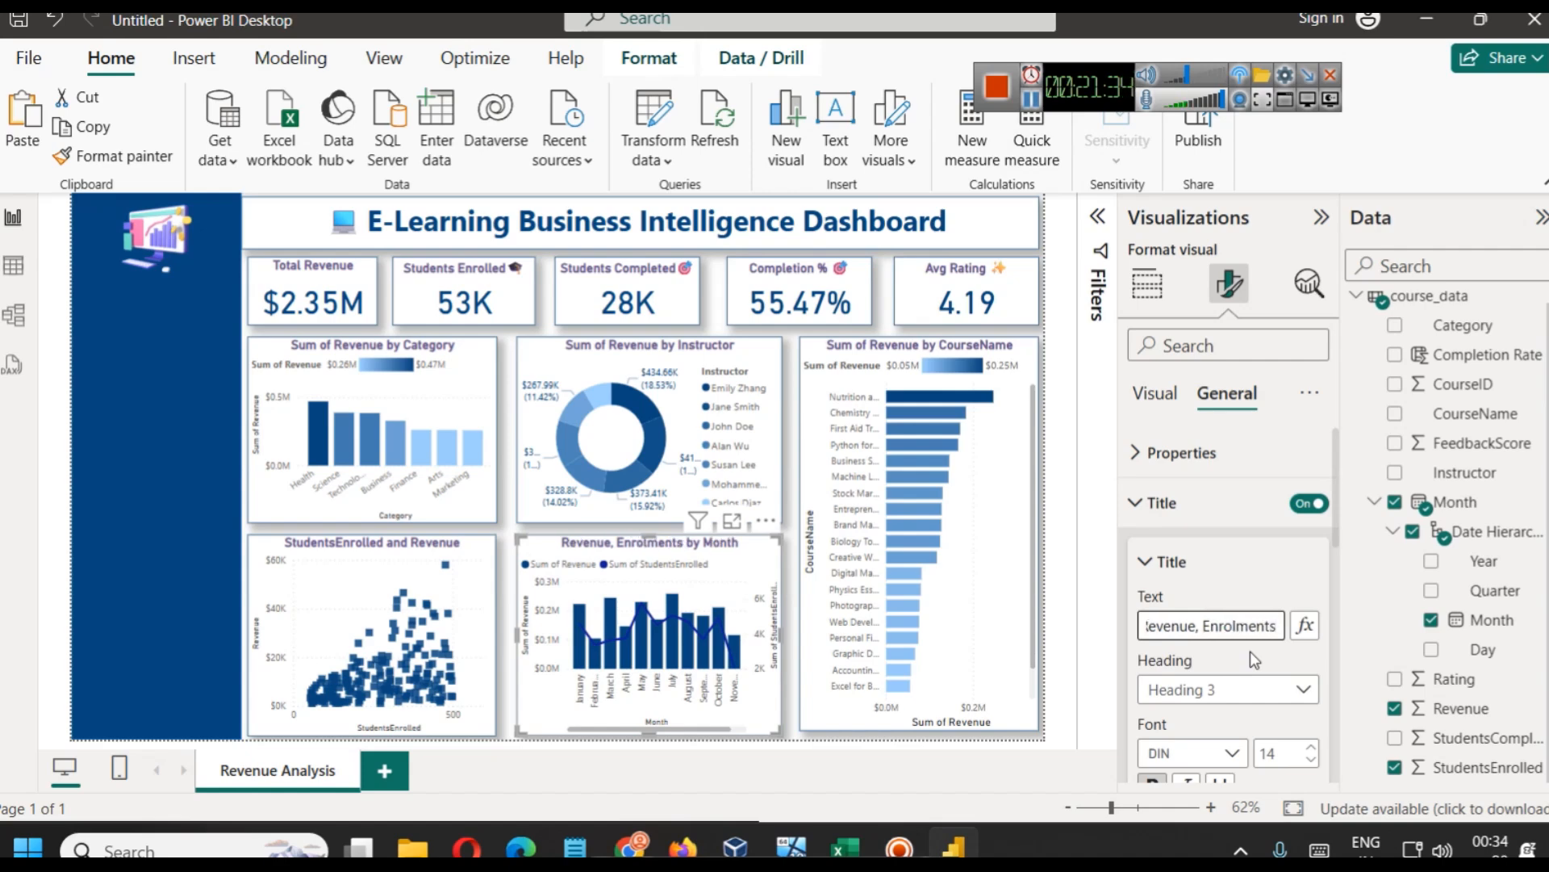
key(Right)
key(Right)
key(Right)
key(Right)
key(Right)
key(Right)
key(Right)
key(Right)
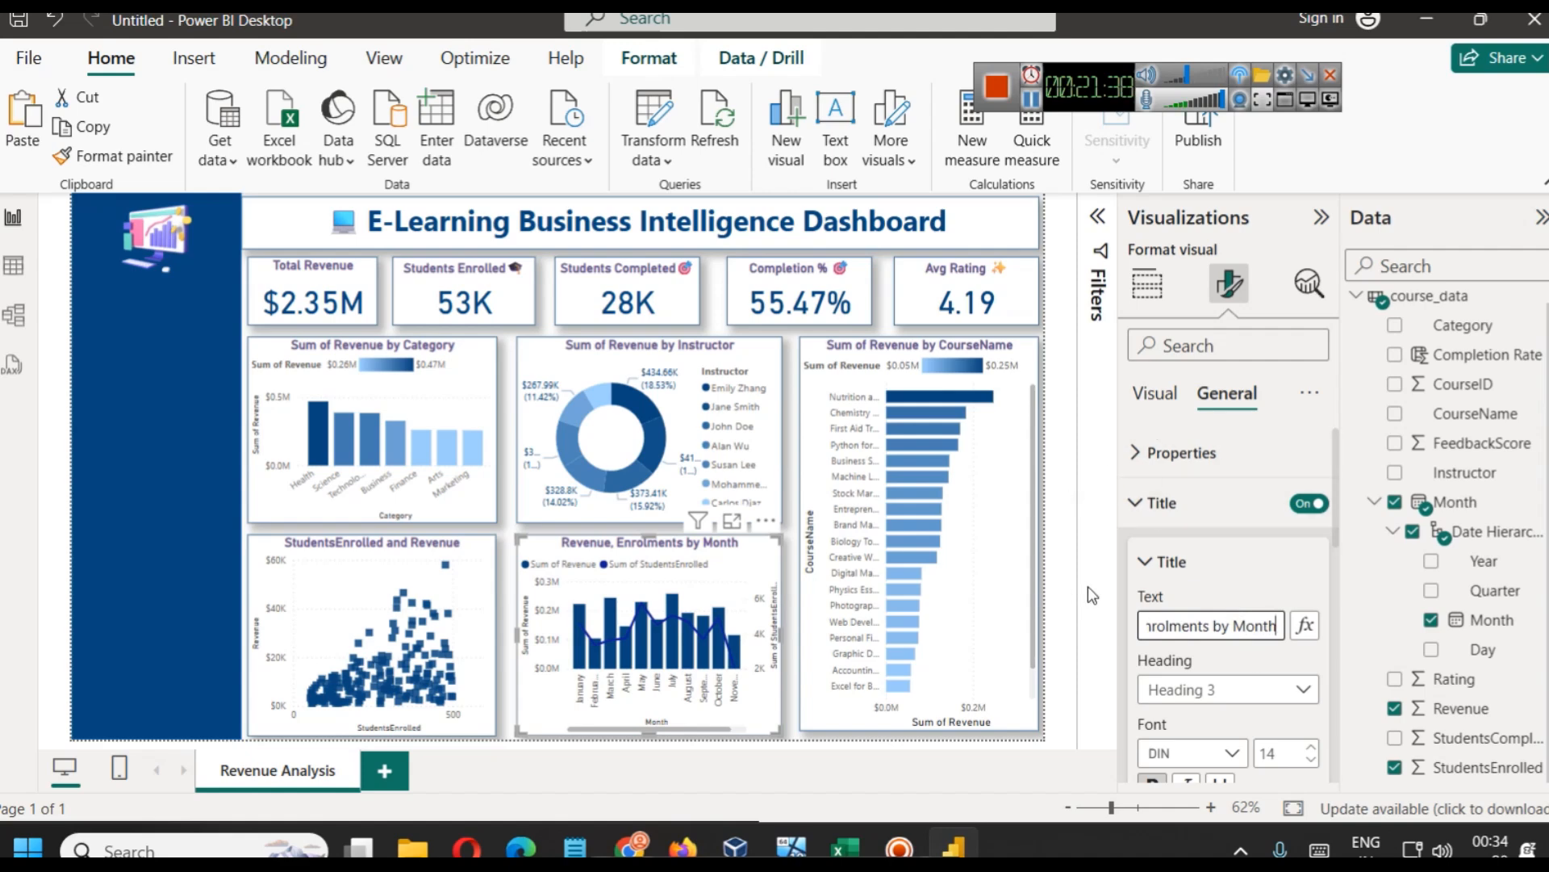
click(858, 757)
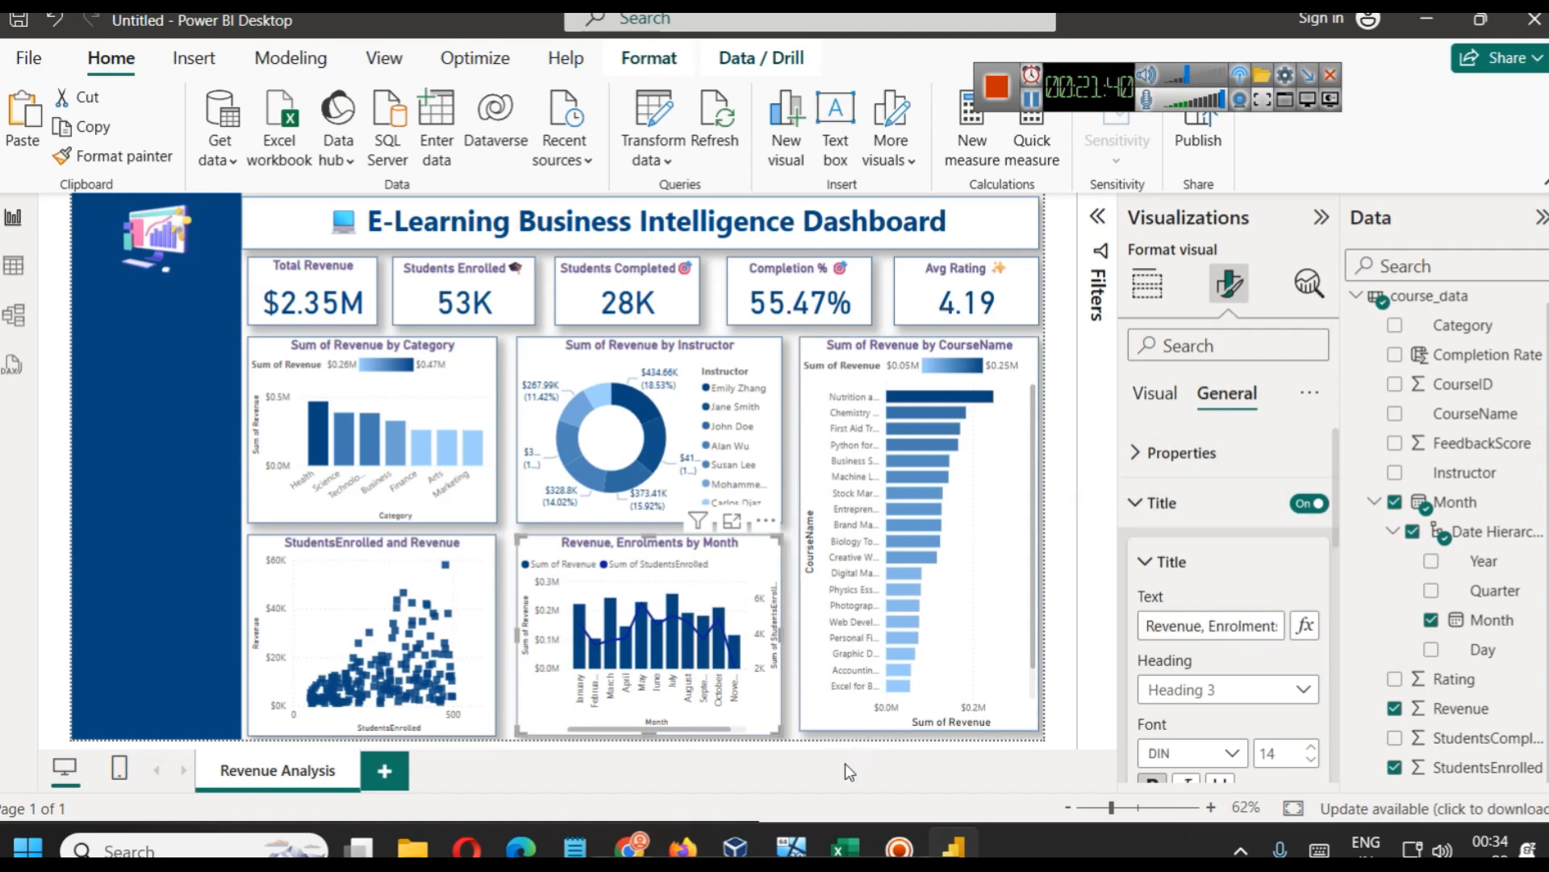
click(807, 737)
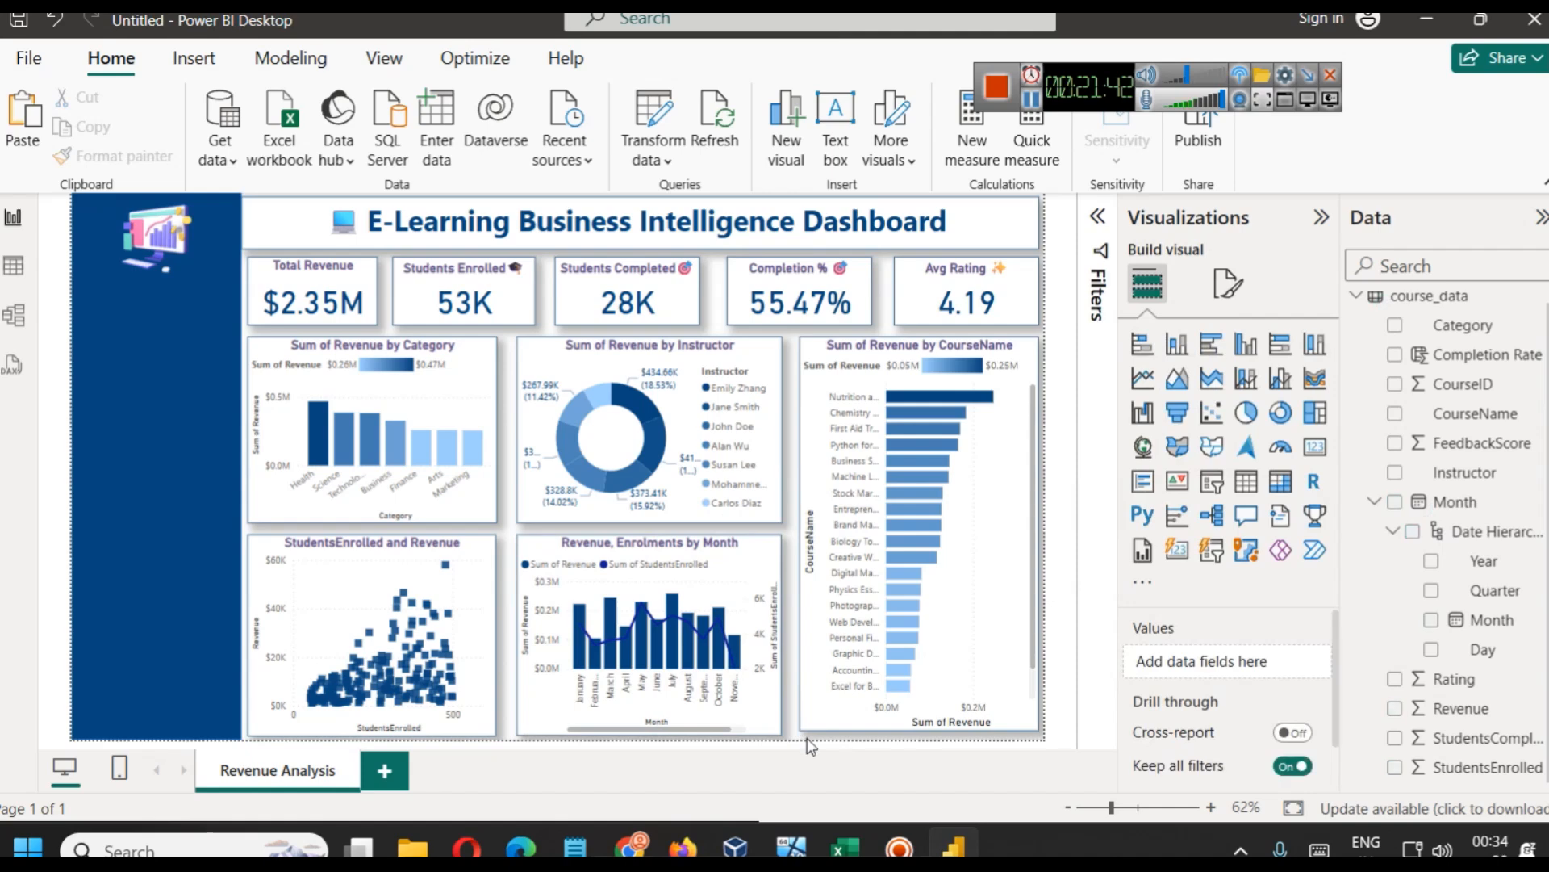
Set the combo chart's line style to Dotted with a 5 px stroke width
click(743, 554)
click(1228, 284)
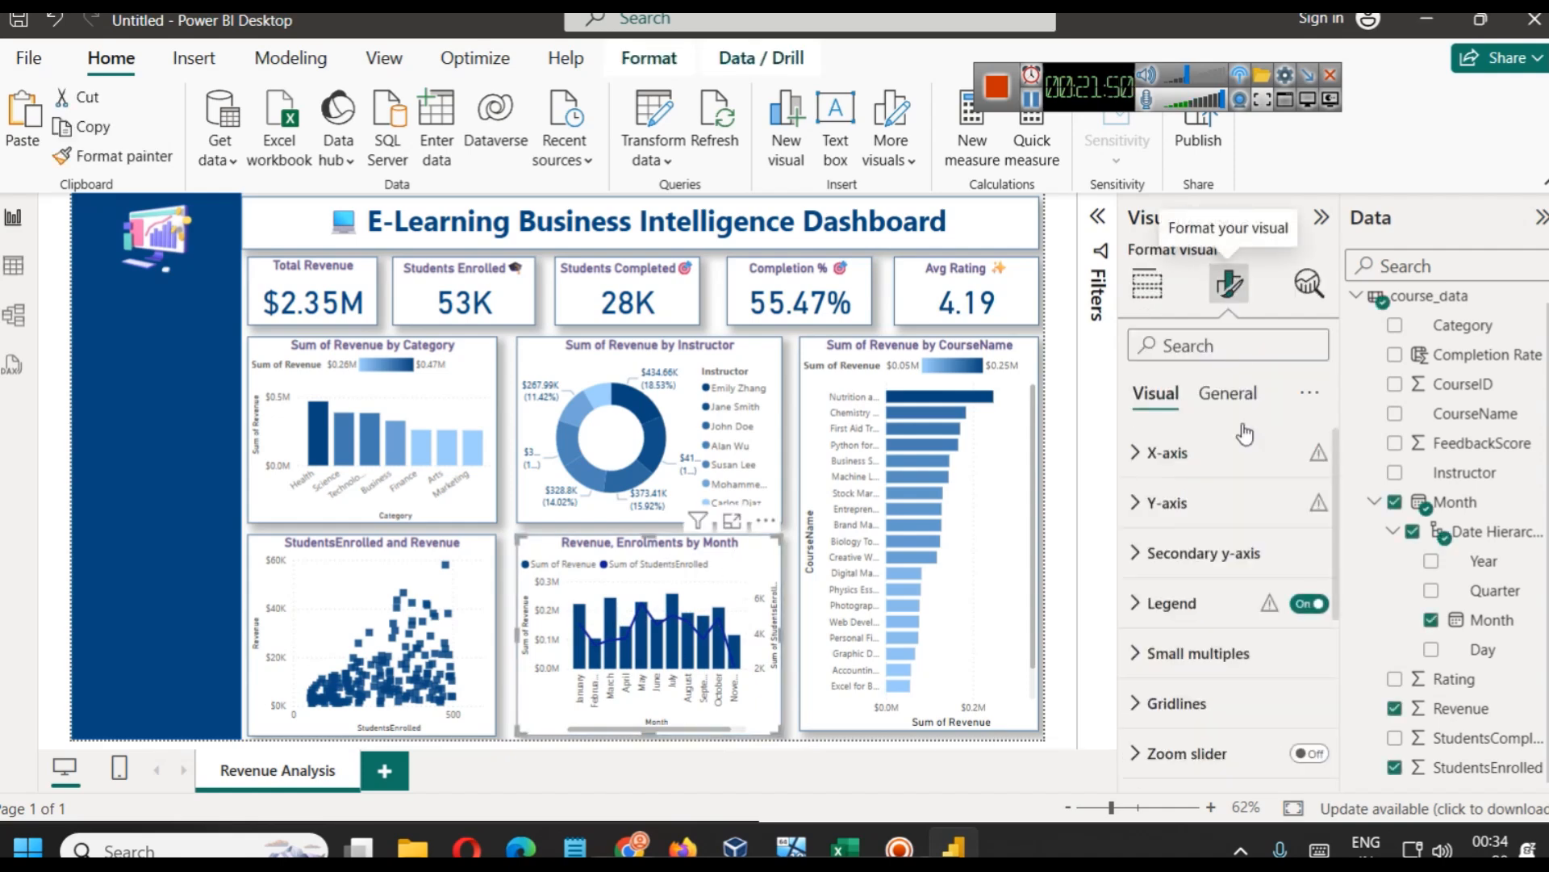
scroll(1245, 484, down, 5)
click(1179, 551)
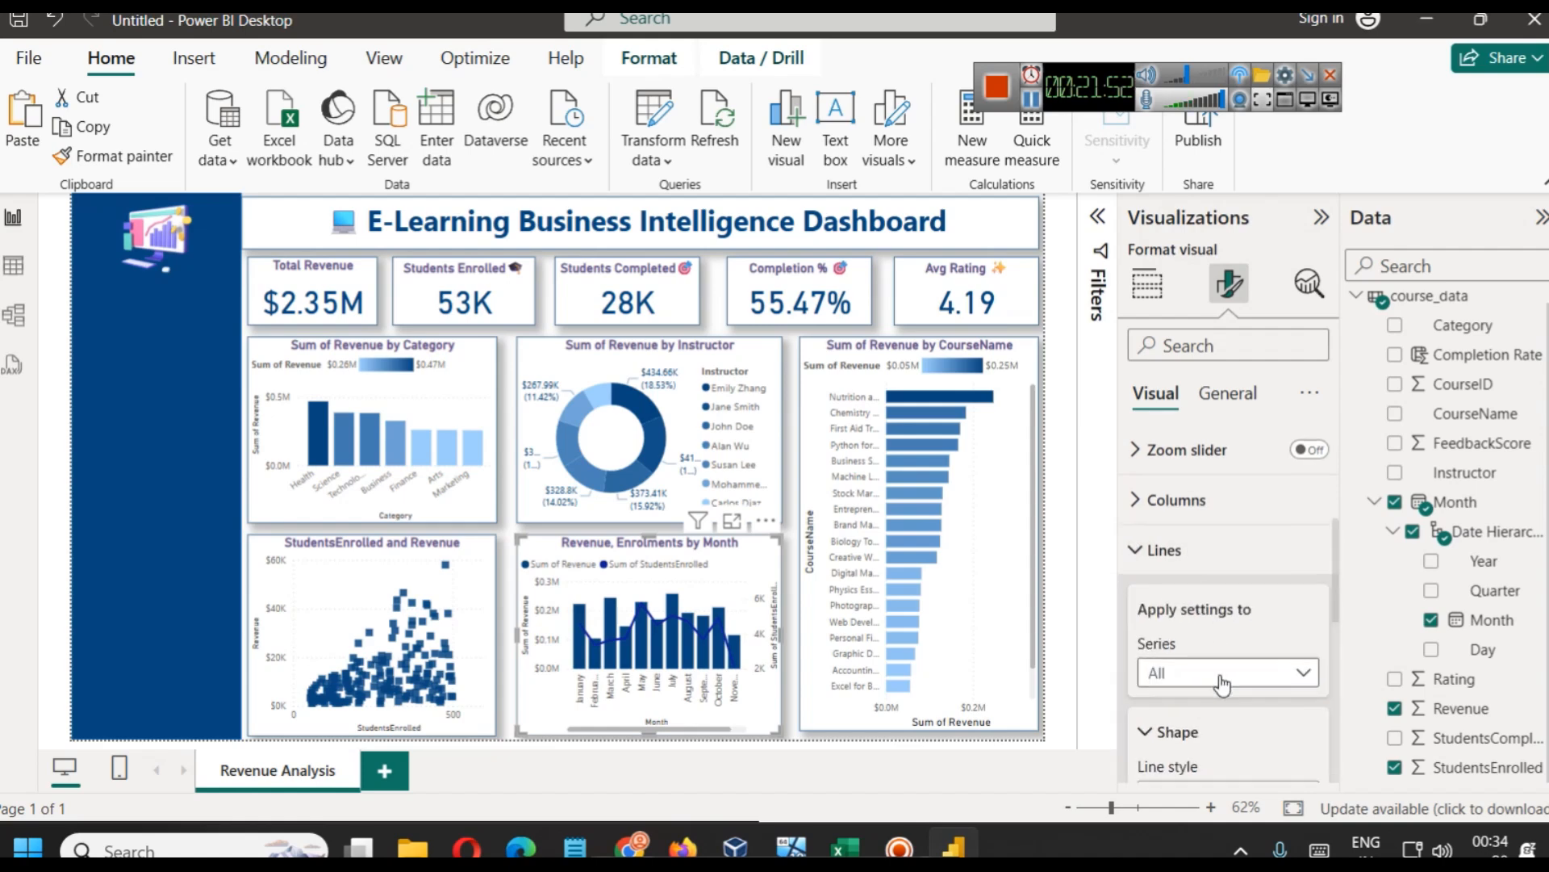
scroll(1223, 685, down, 3)
click(1225, 558)
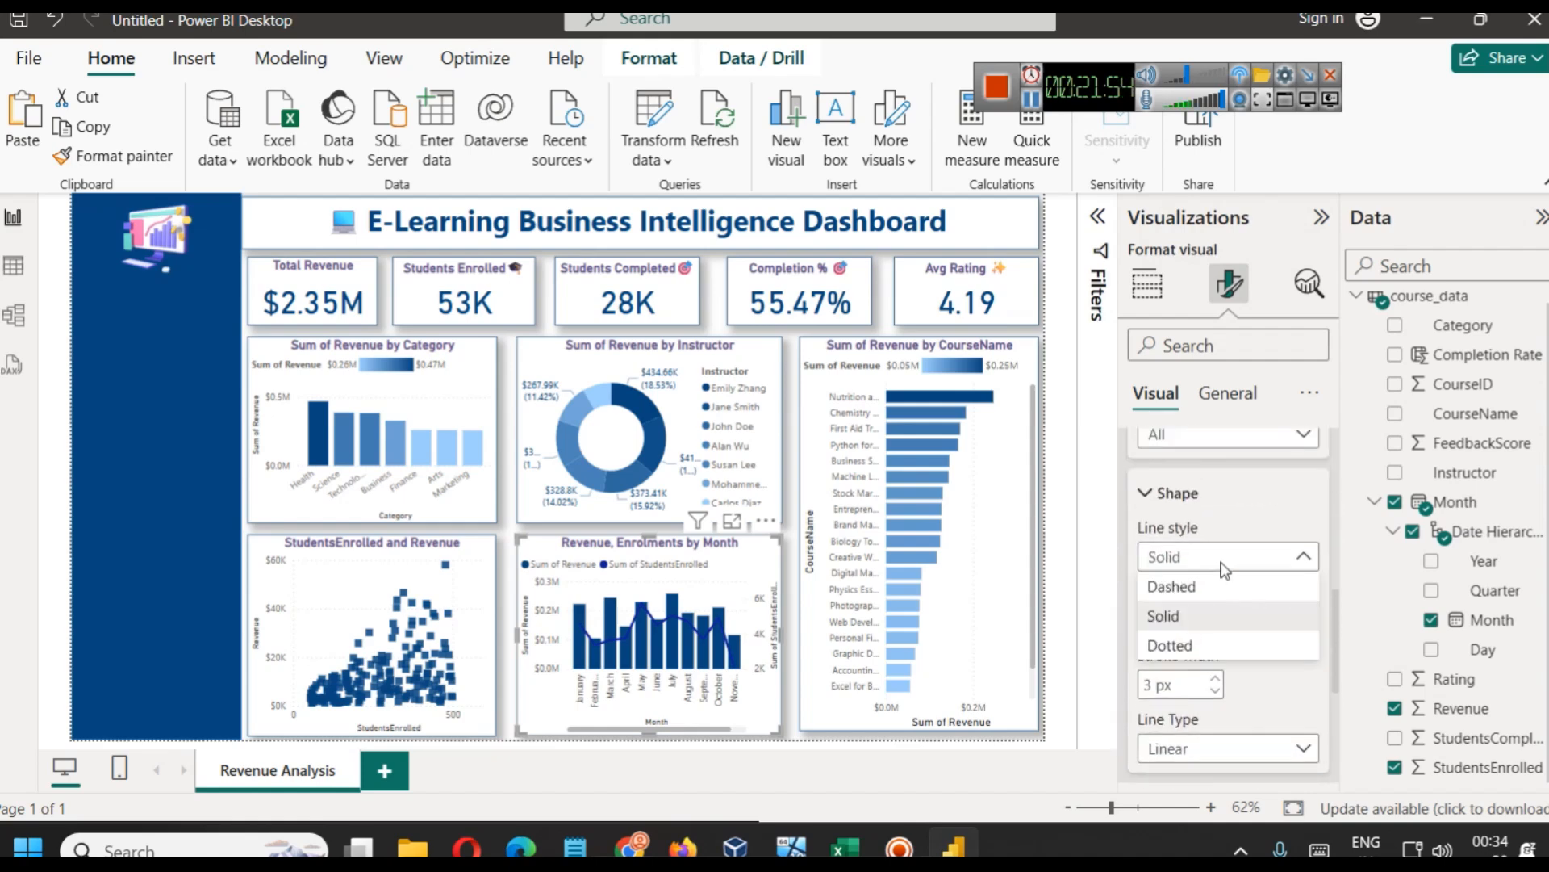
click(1208, 646)
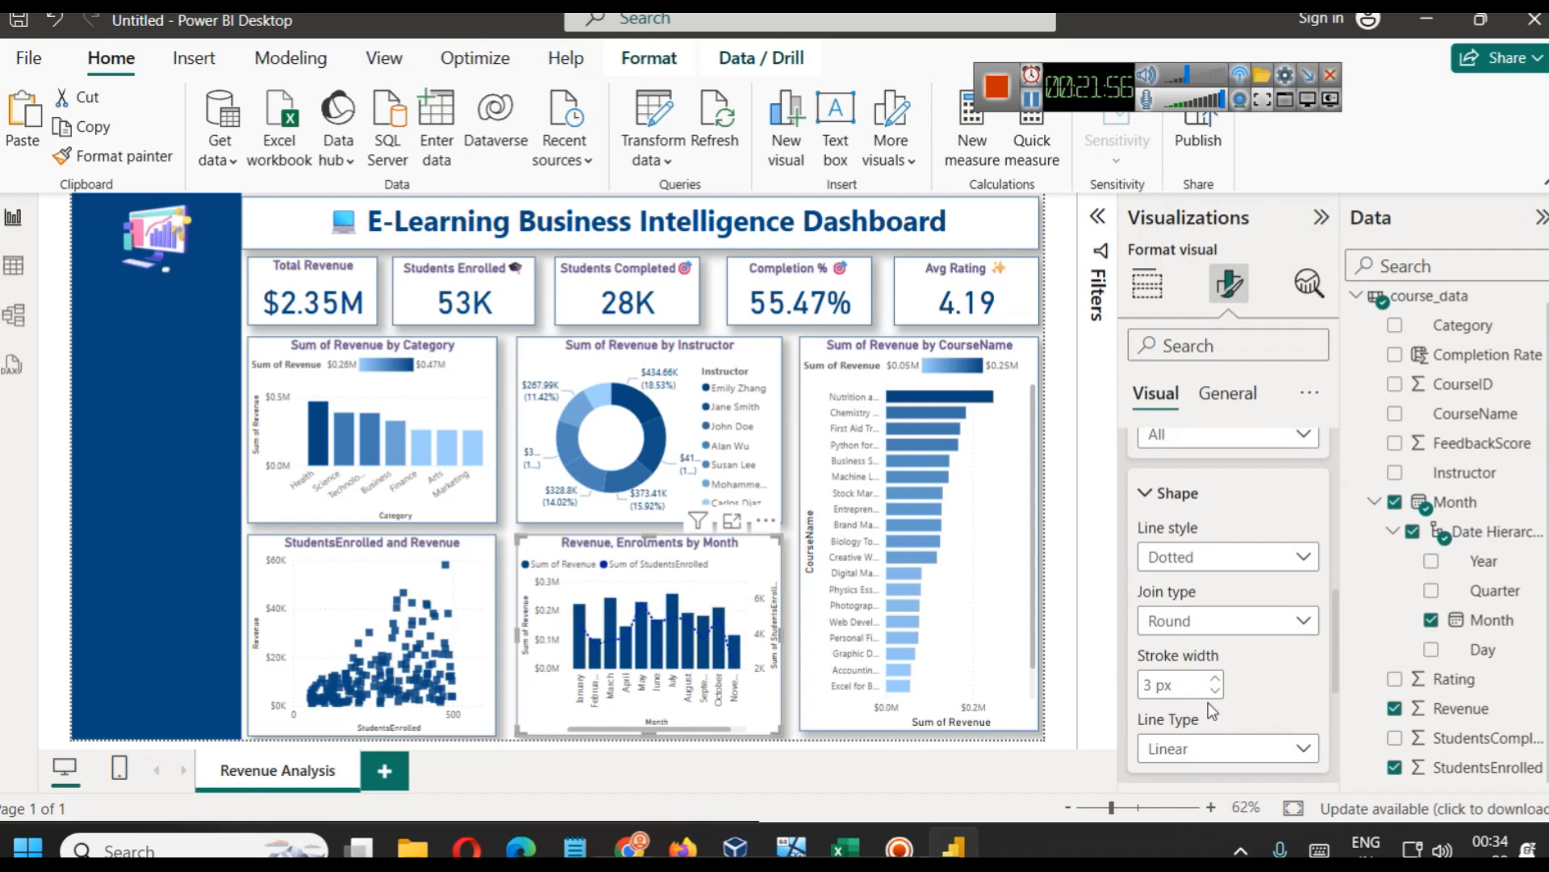
click(1219, 680)
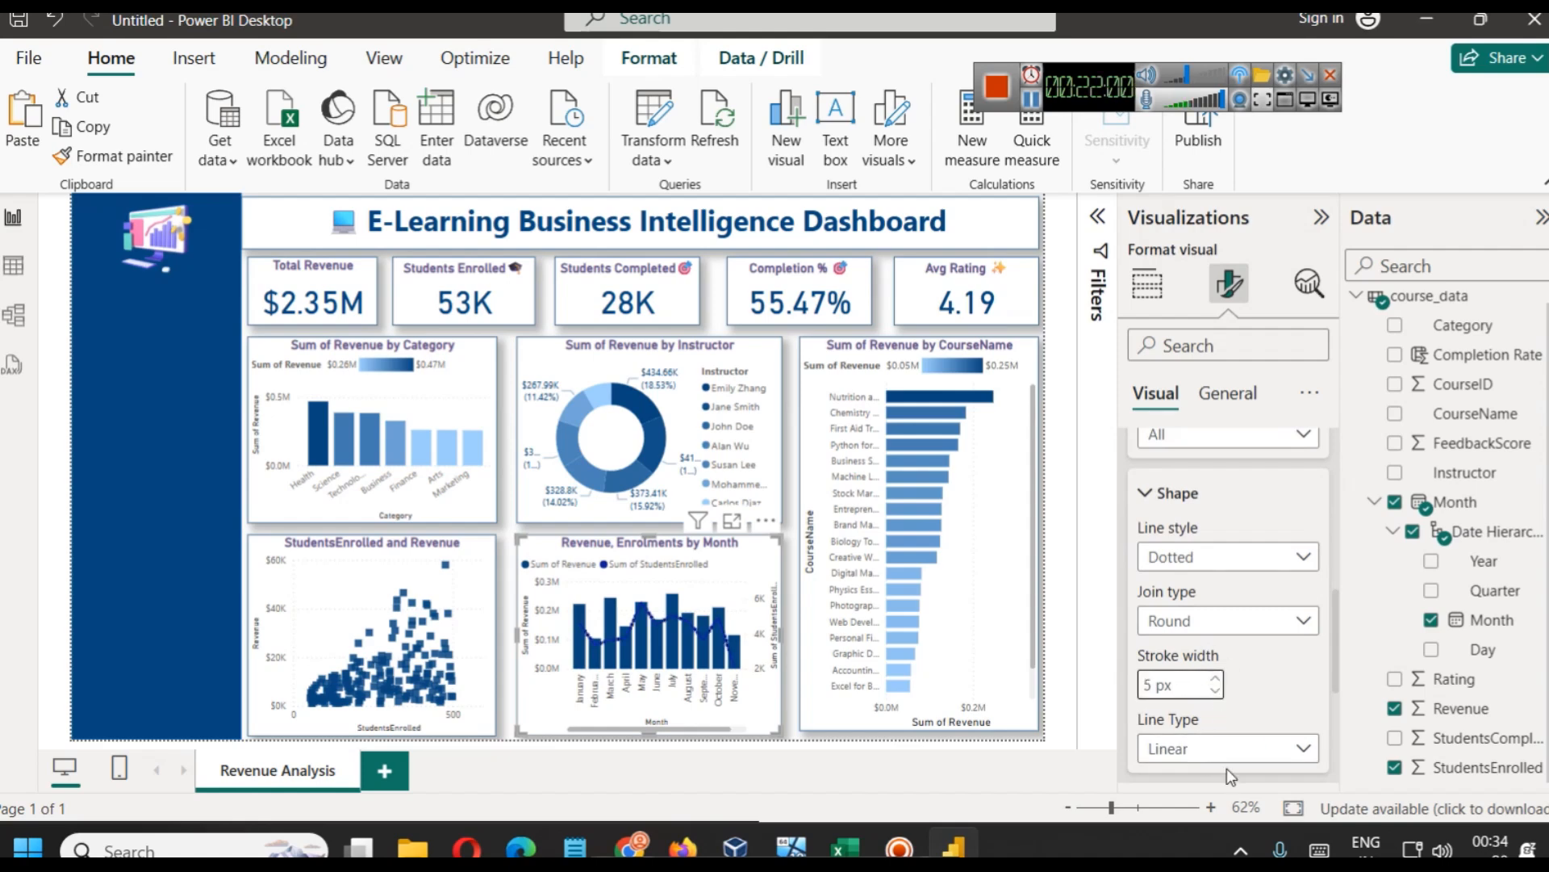
Try the Smooth line type on the combo chart's line, then set it to Step
click(1212, 747)
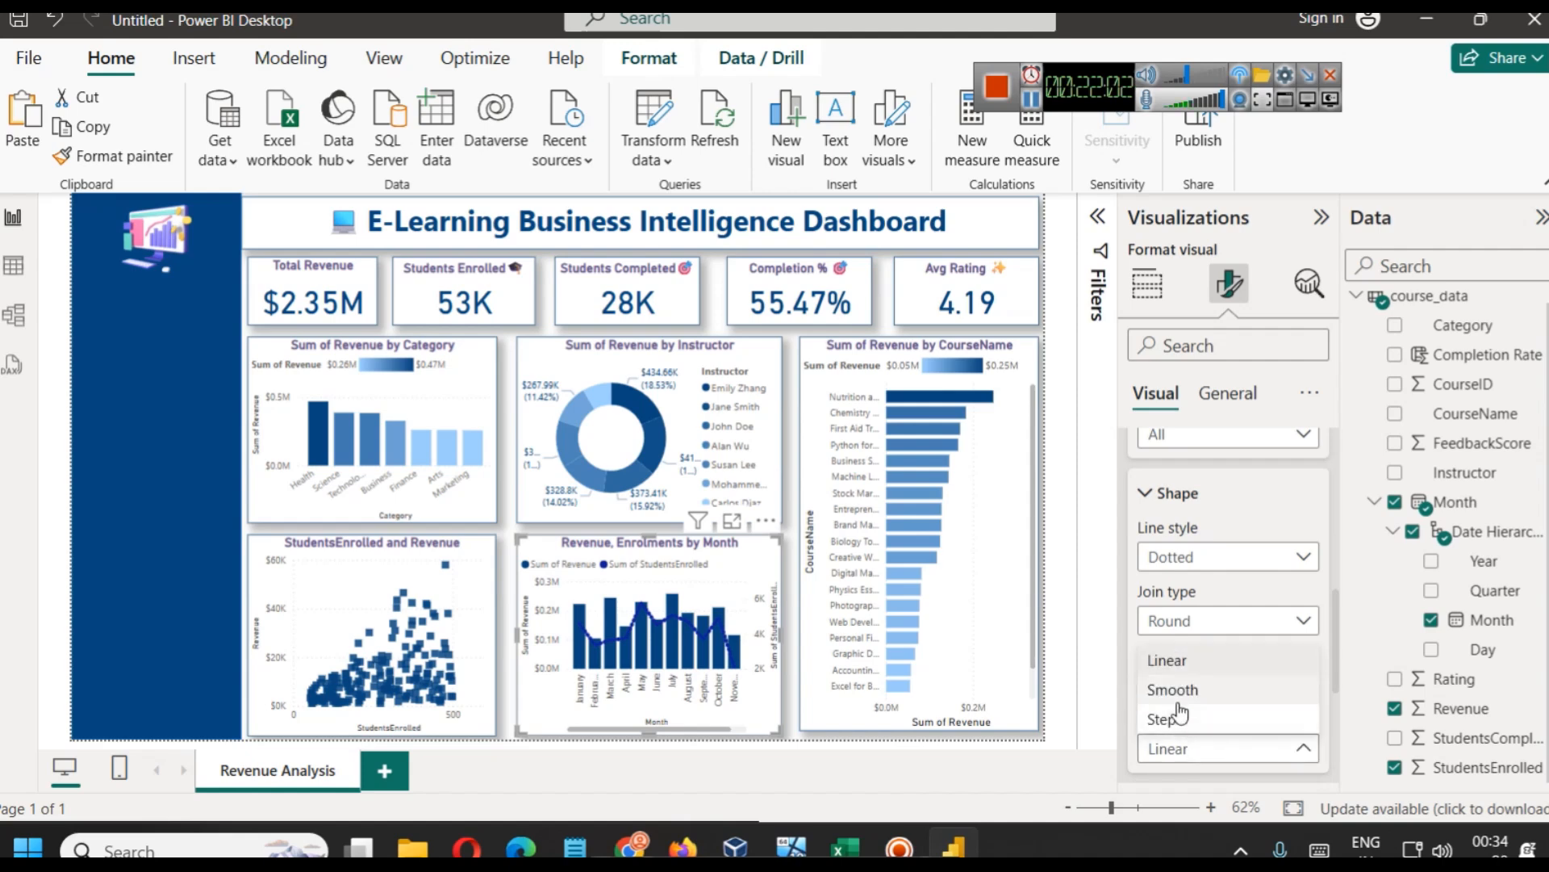
click(1178, 691)
click(1163, 748)
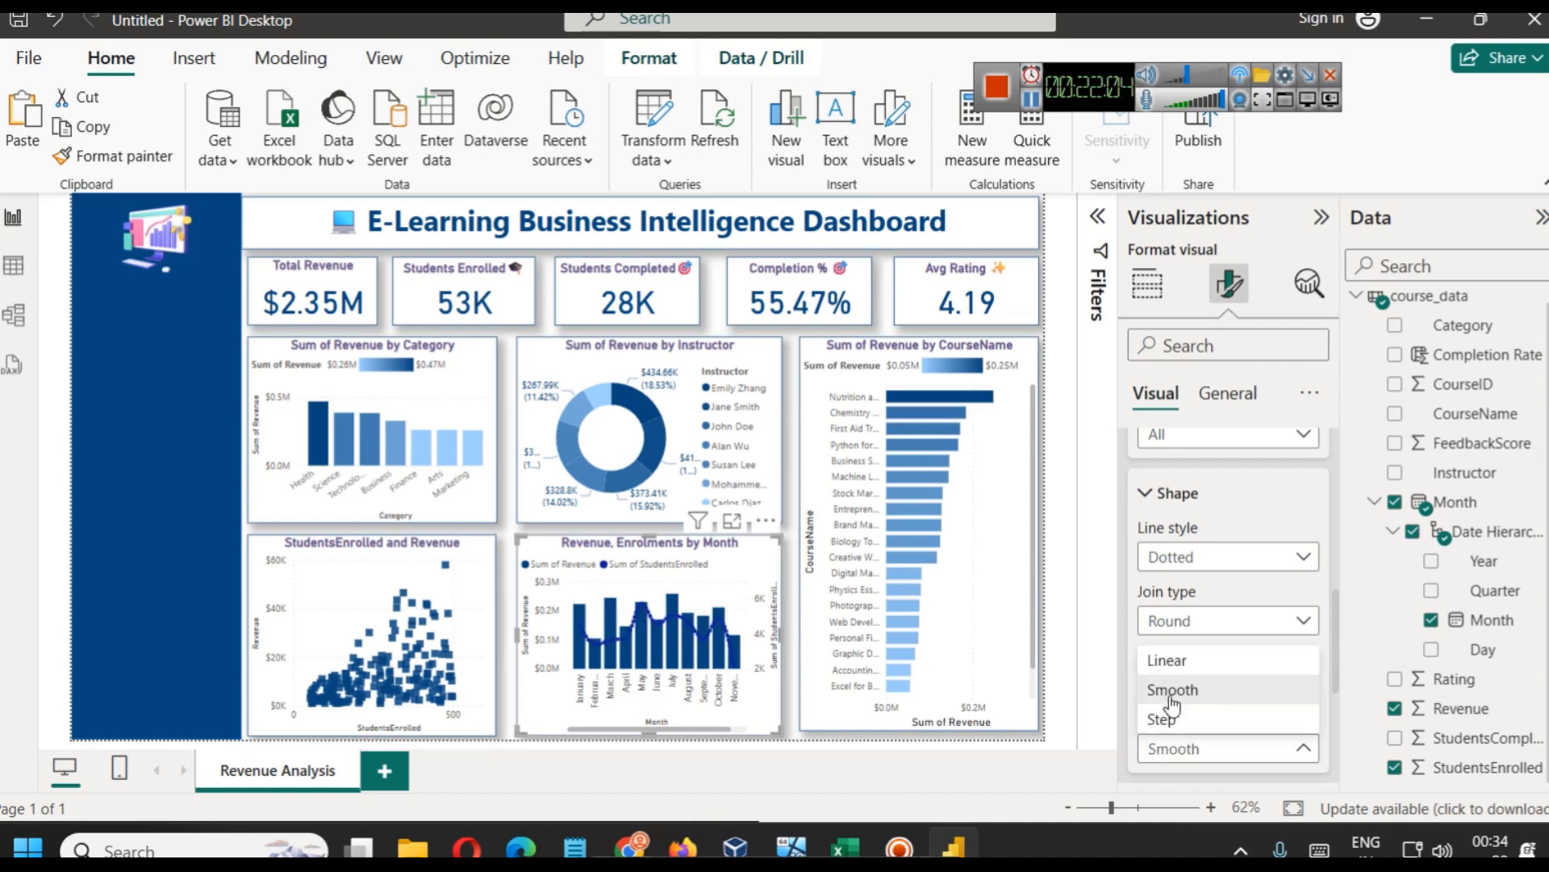
click(1171, 714)
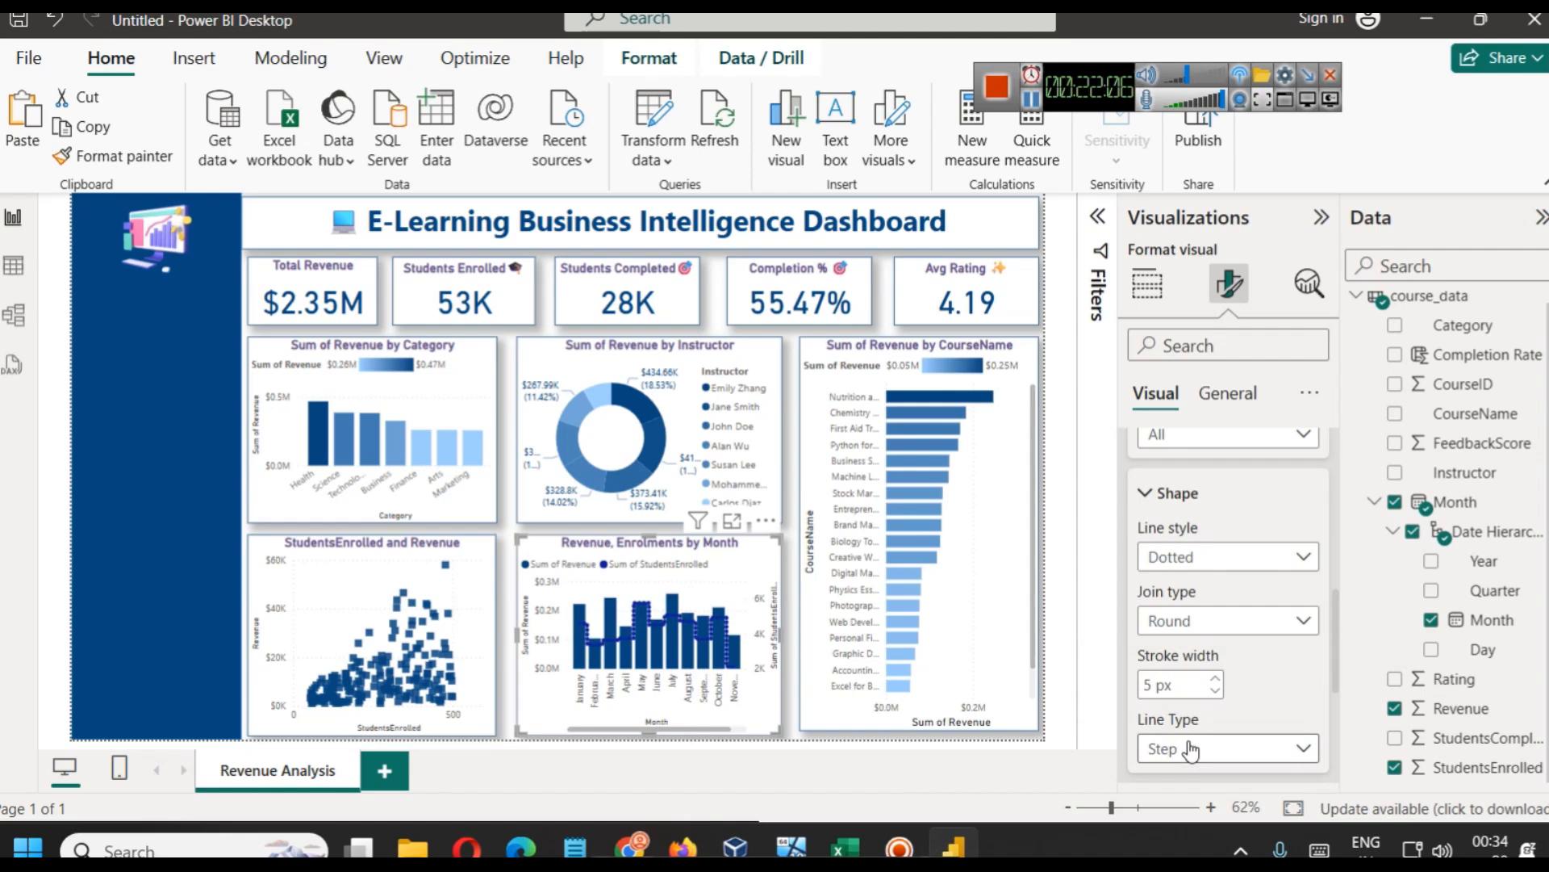
Recolour the combo chart's StudentsEnrolled line, trying light pink before choosing light blue, and deselect the chart
scroll(1190, 738, down, 3)
click(1220, 563)
click(1180, 626)
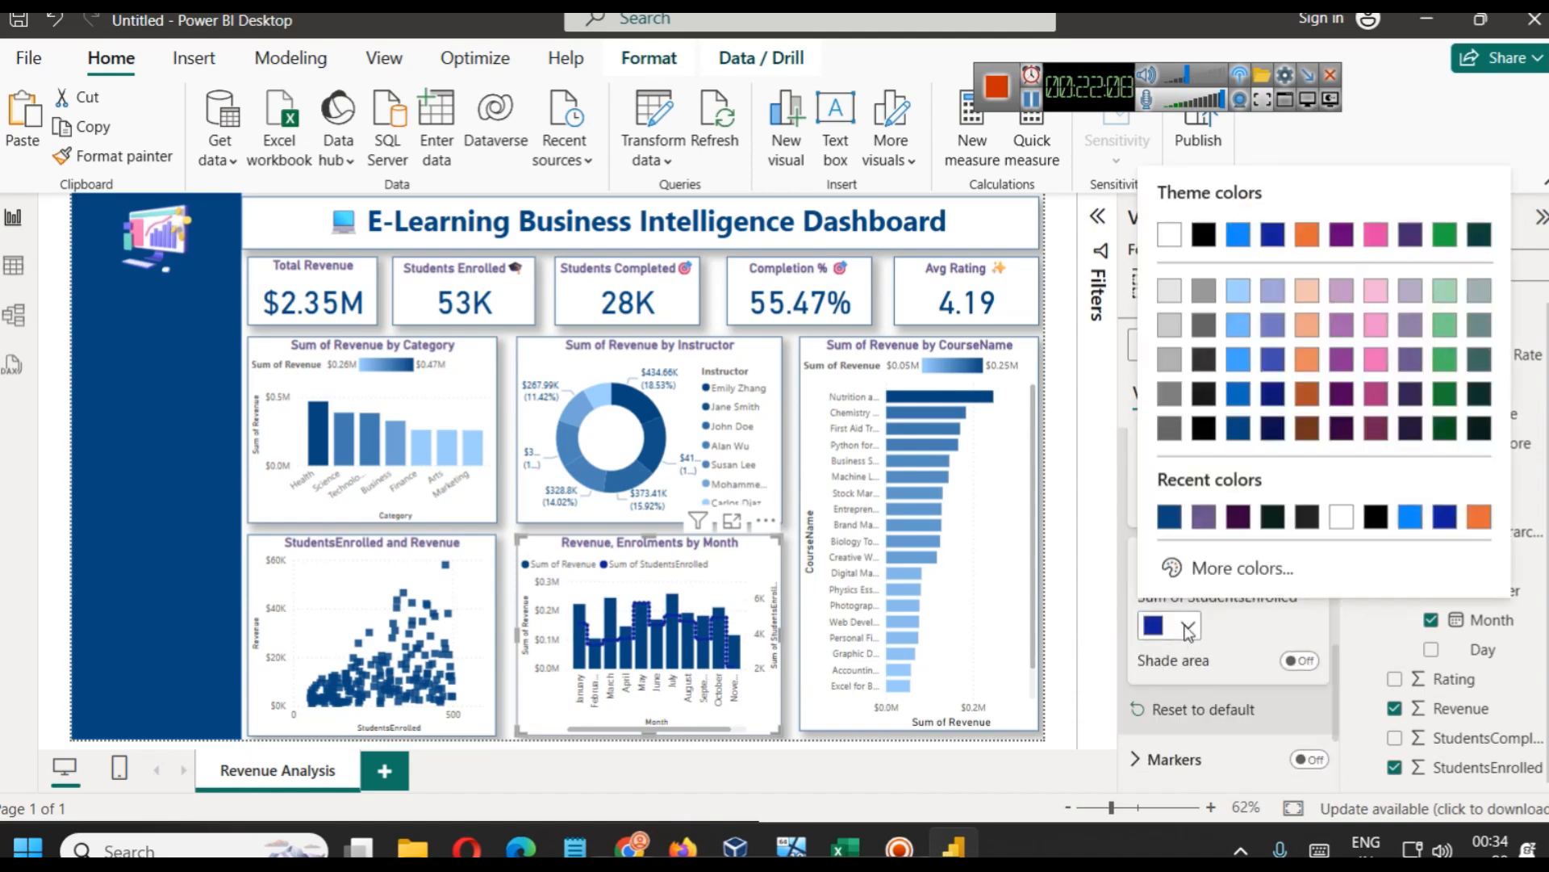
click(1375, 290)
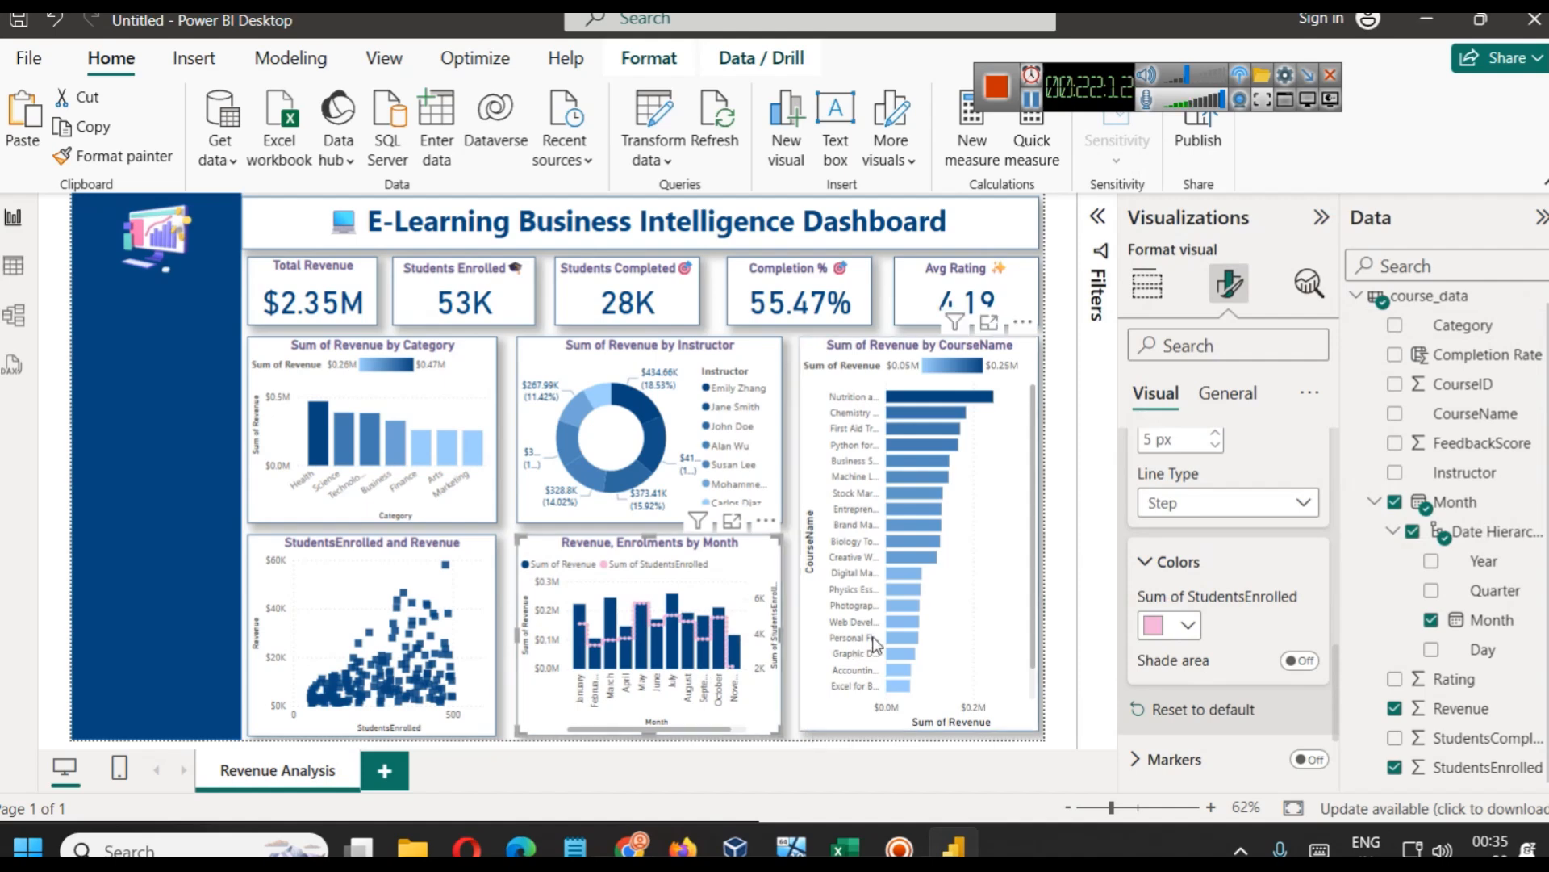
click(1183, 628)
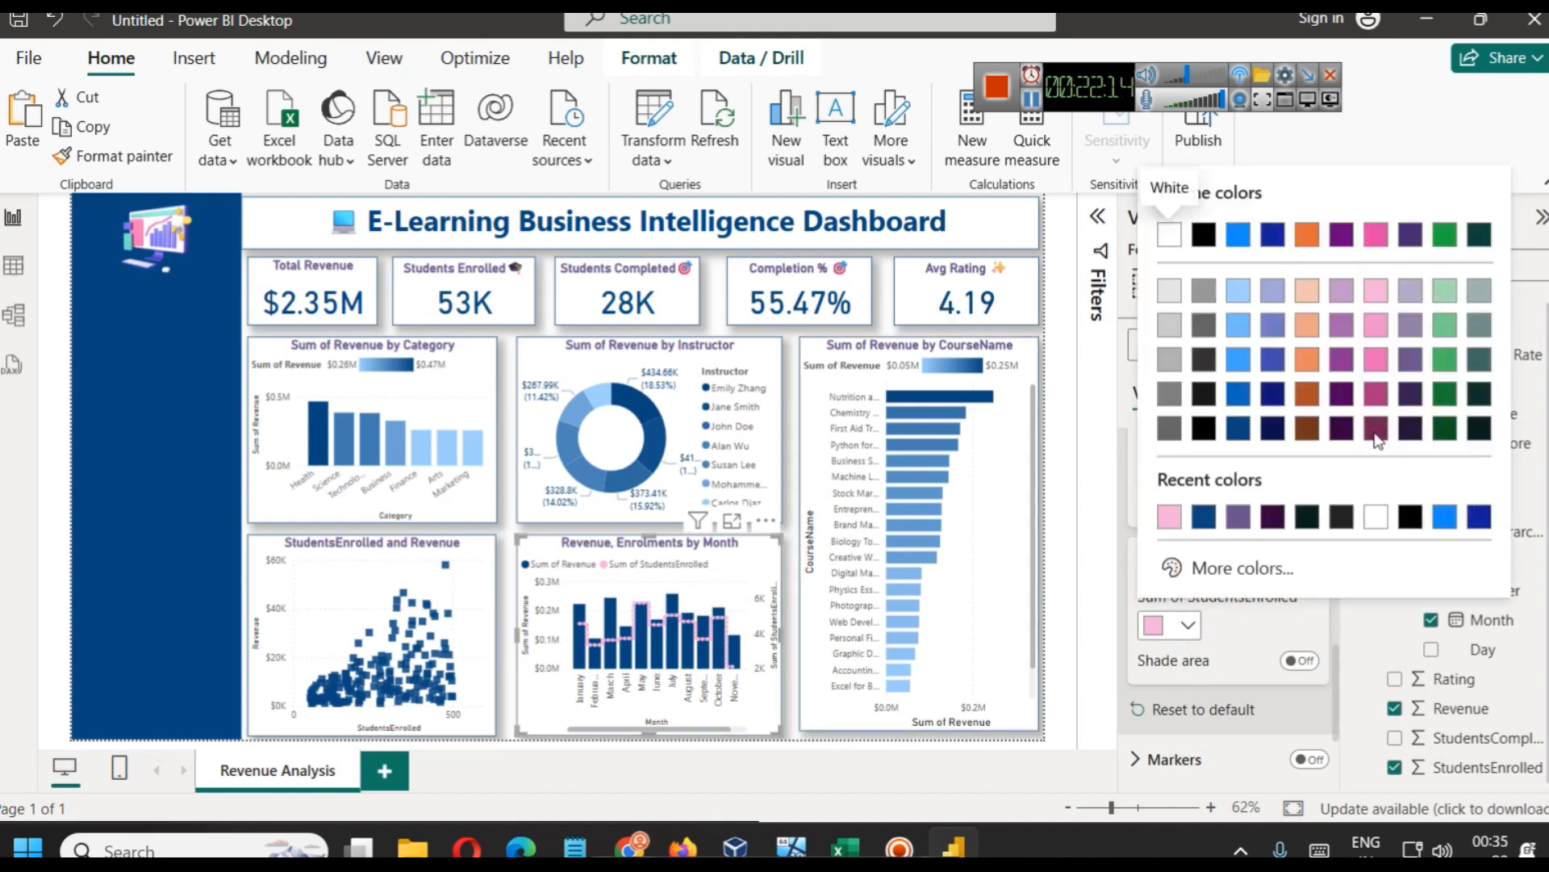
click(1235, 301)
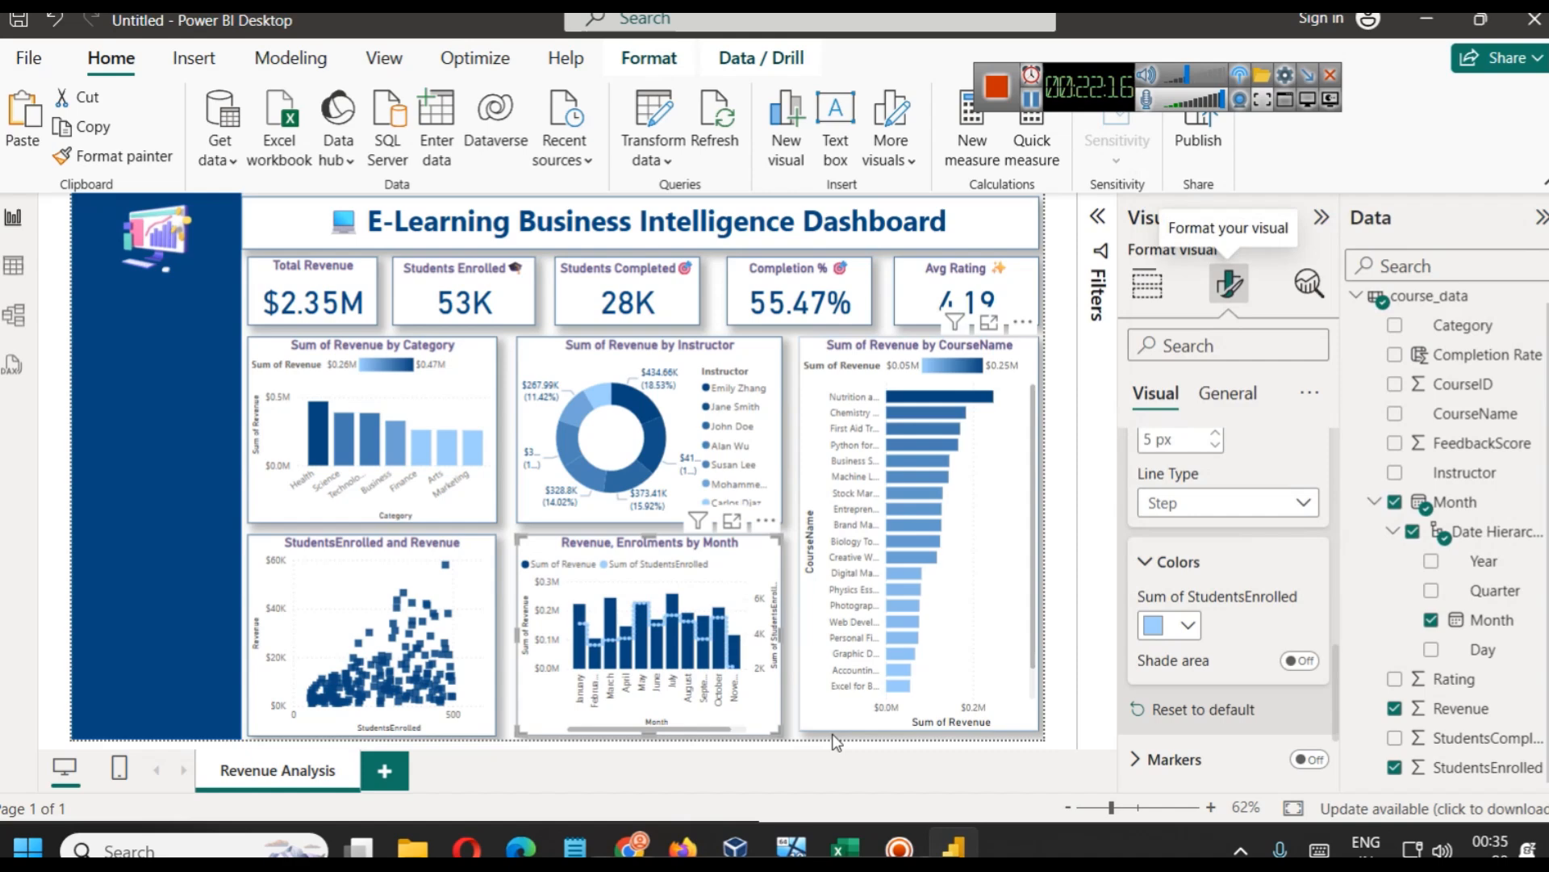
click(781, 759)
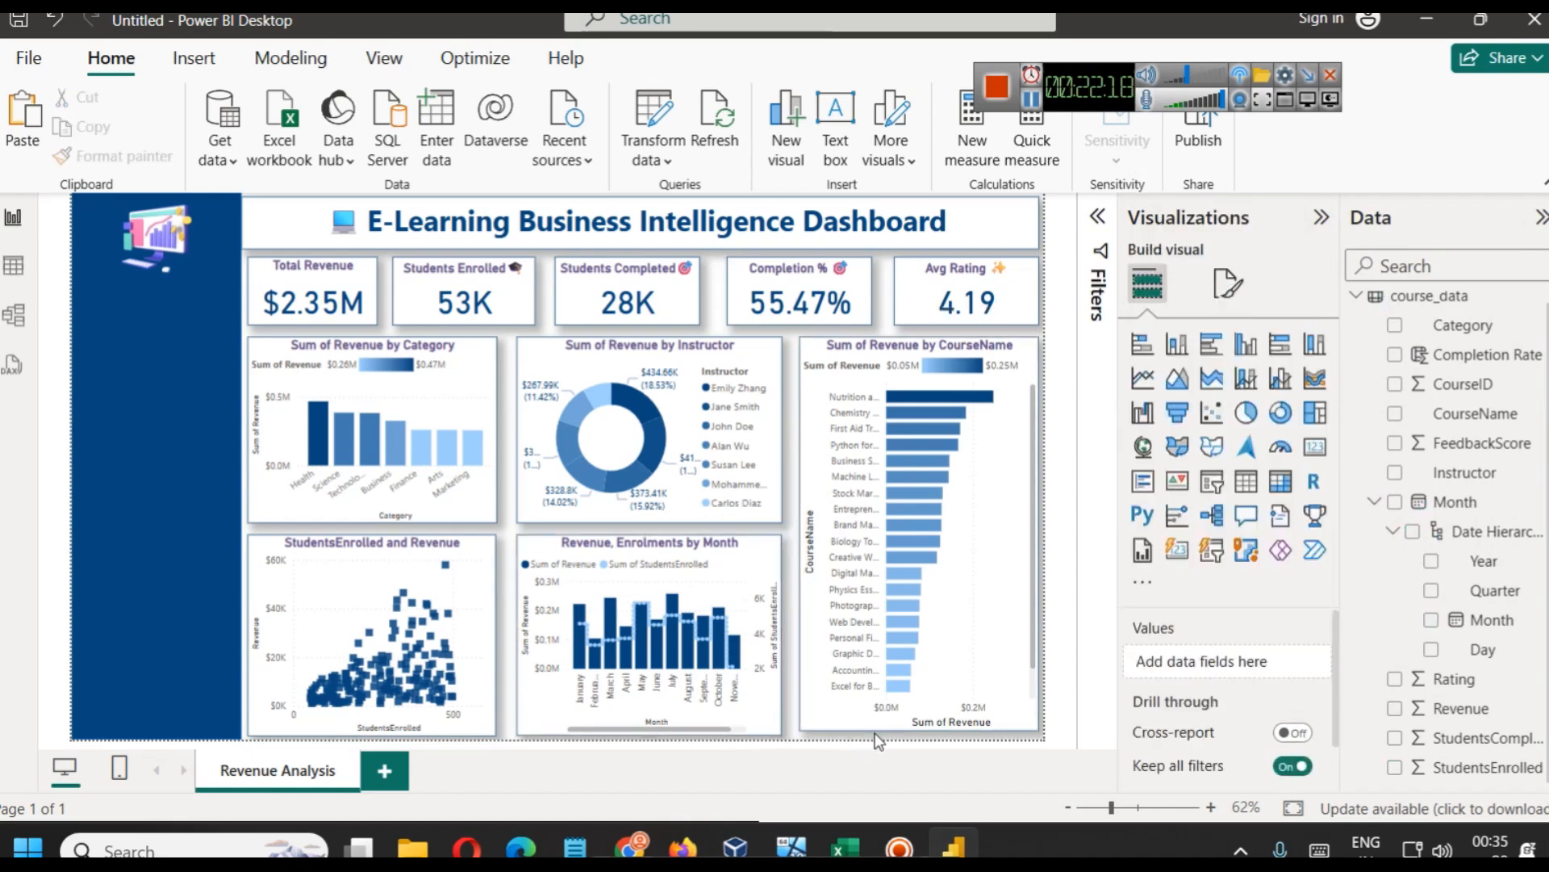
Extend the Sum of Revenue by CourseName bar chart slightly downward to align its lower edge with the neighbouring charts
click(916, 724)
drag(921, 739, 920, 736)
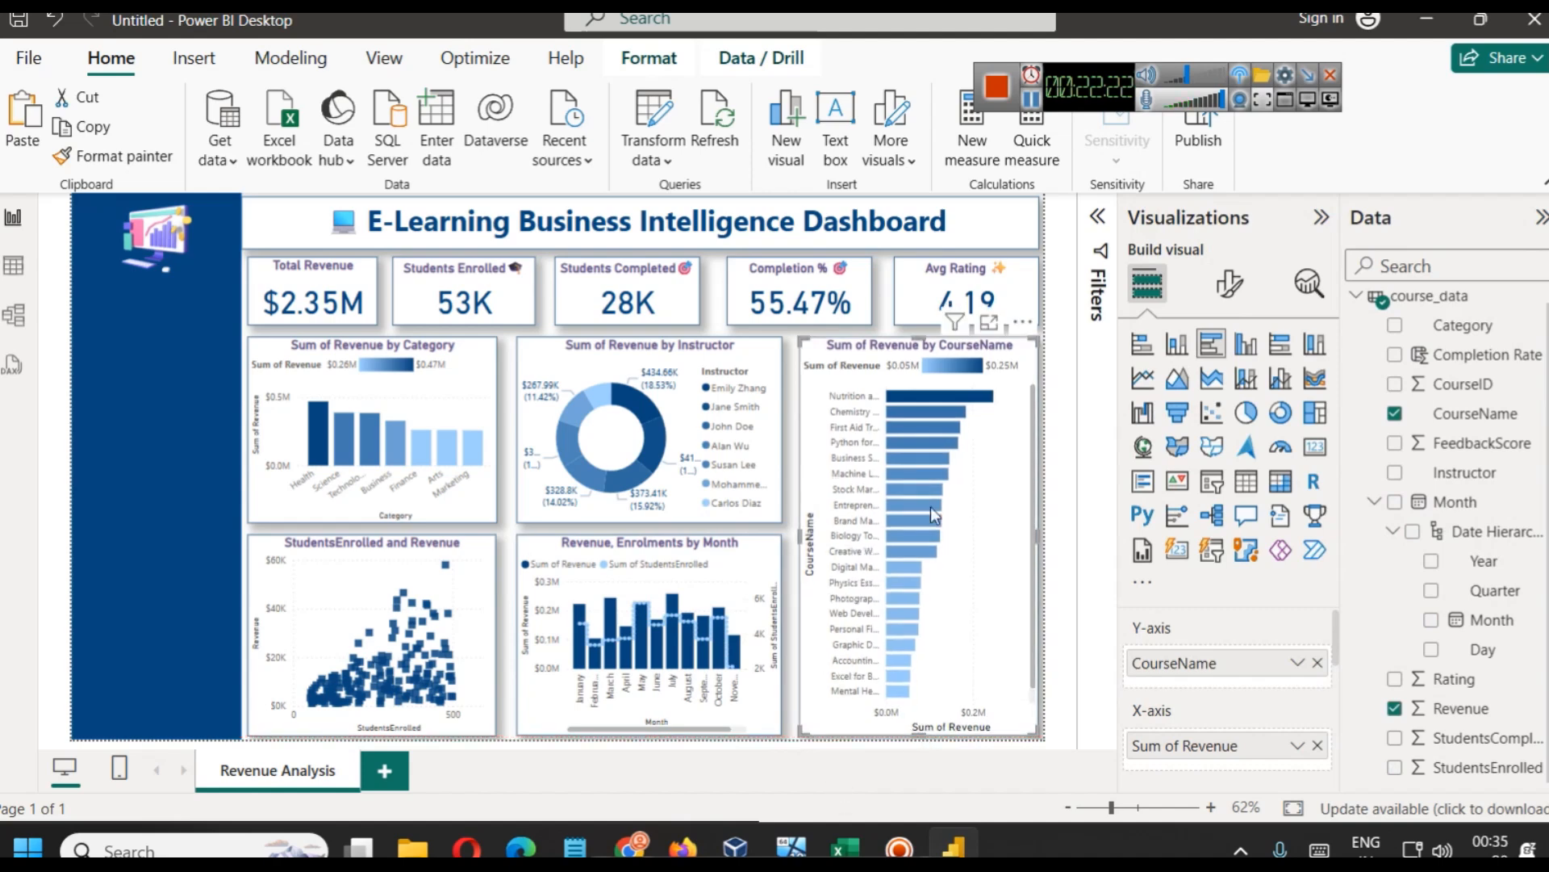
click(1031, 100)
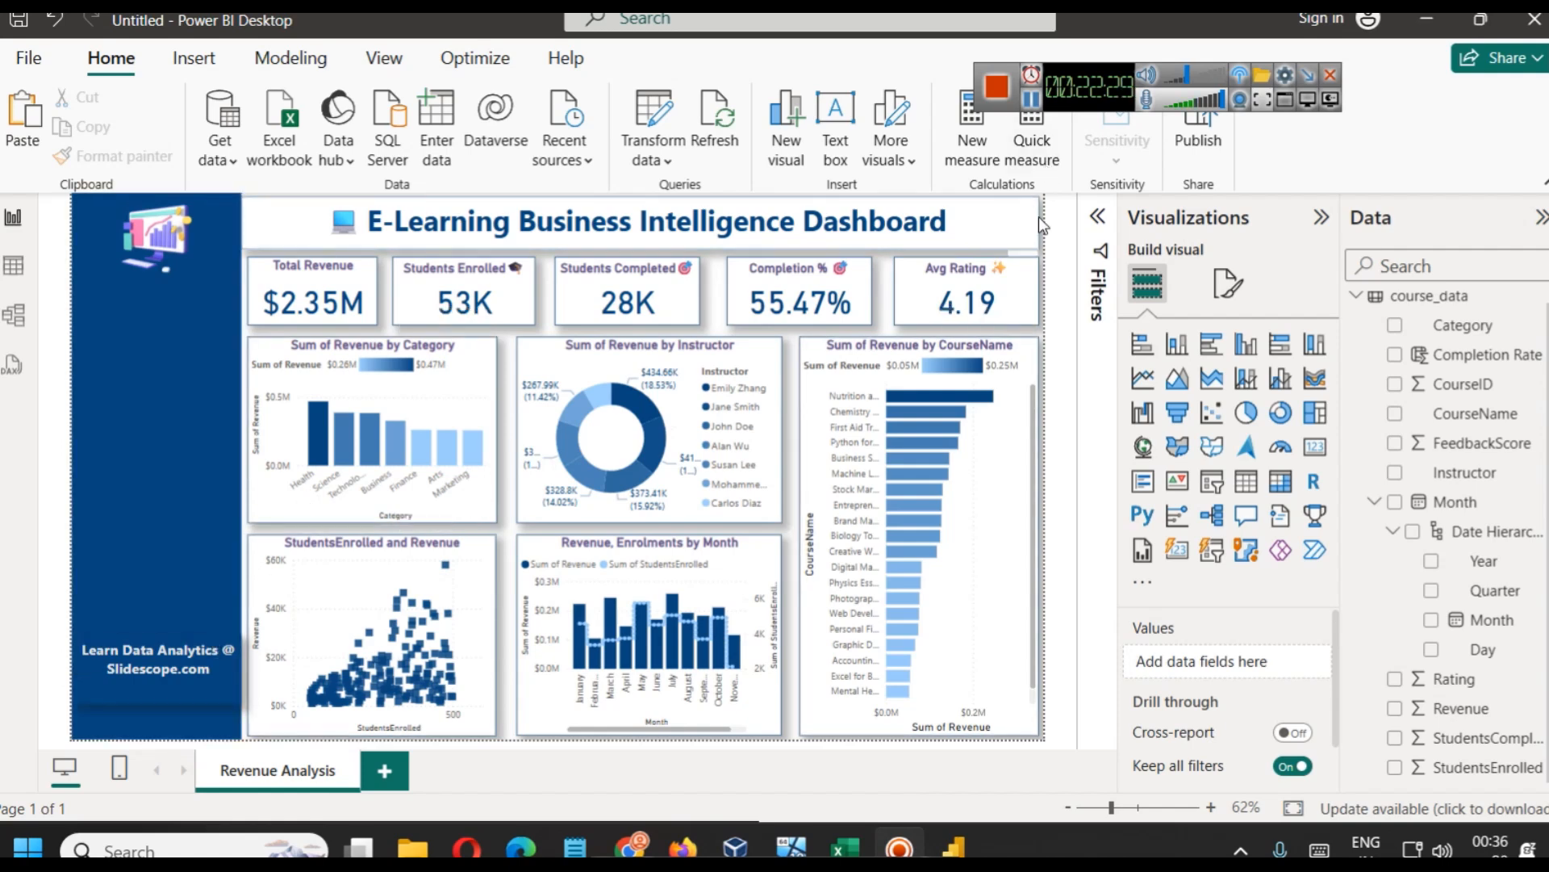
click(1035, 100)
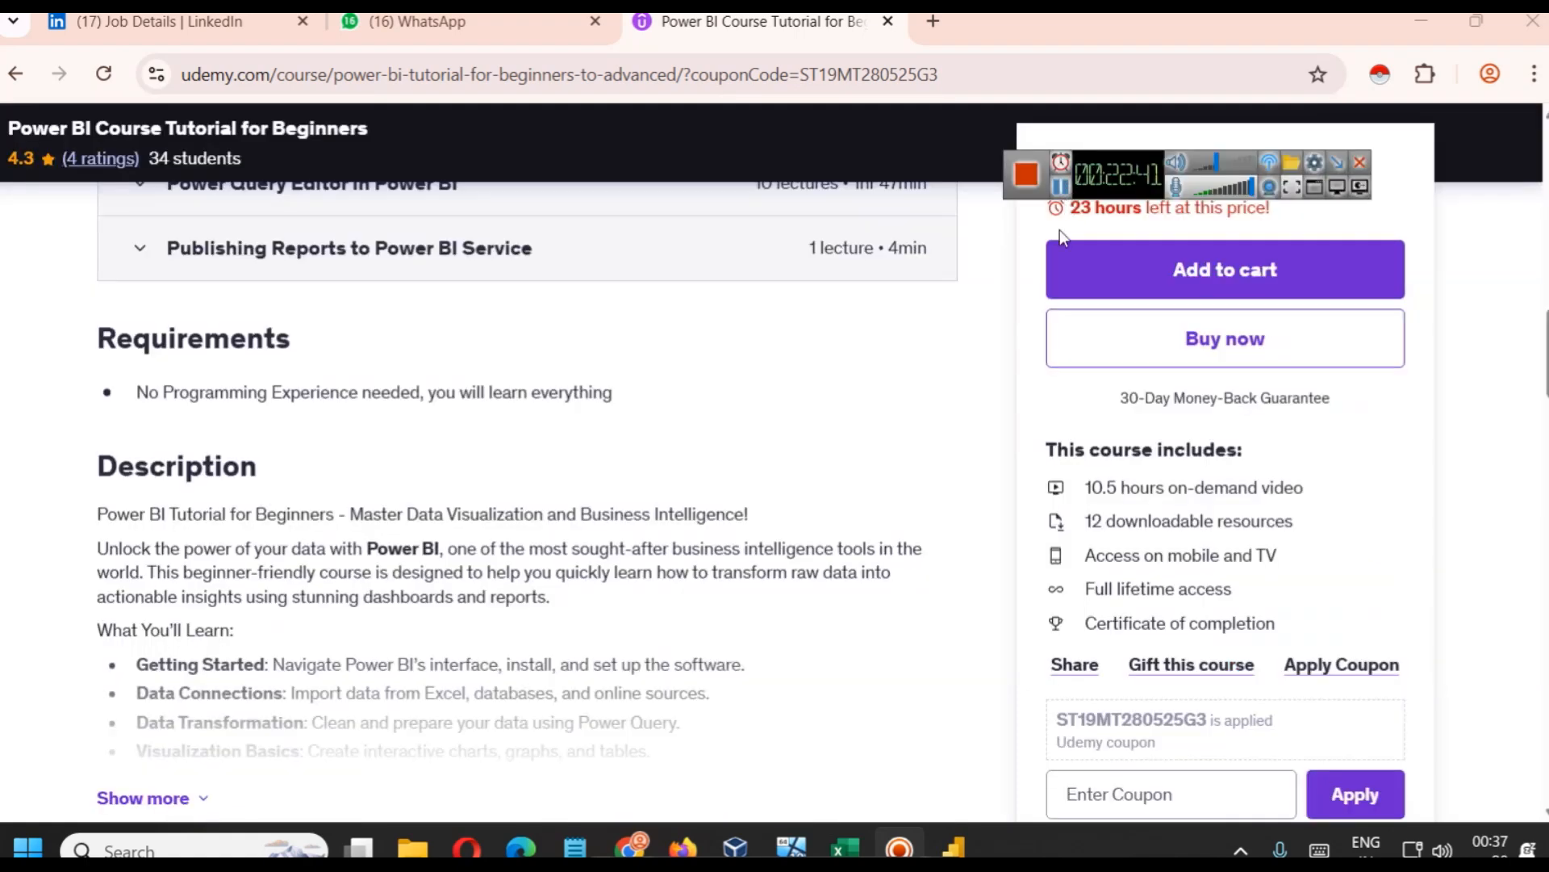
On the Udemy Power BI course page, expand and review the Vizualizations and Data Connections and Dashboards in Power BI for Beginners sections
scroll(447, 480, down, 4)
scroll(443, 465, up, 8)
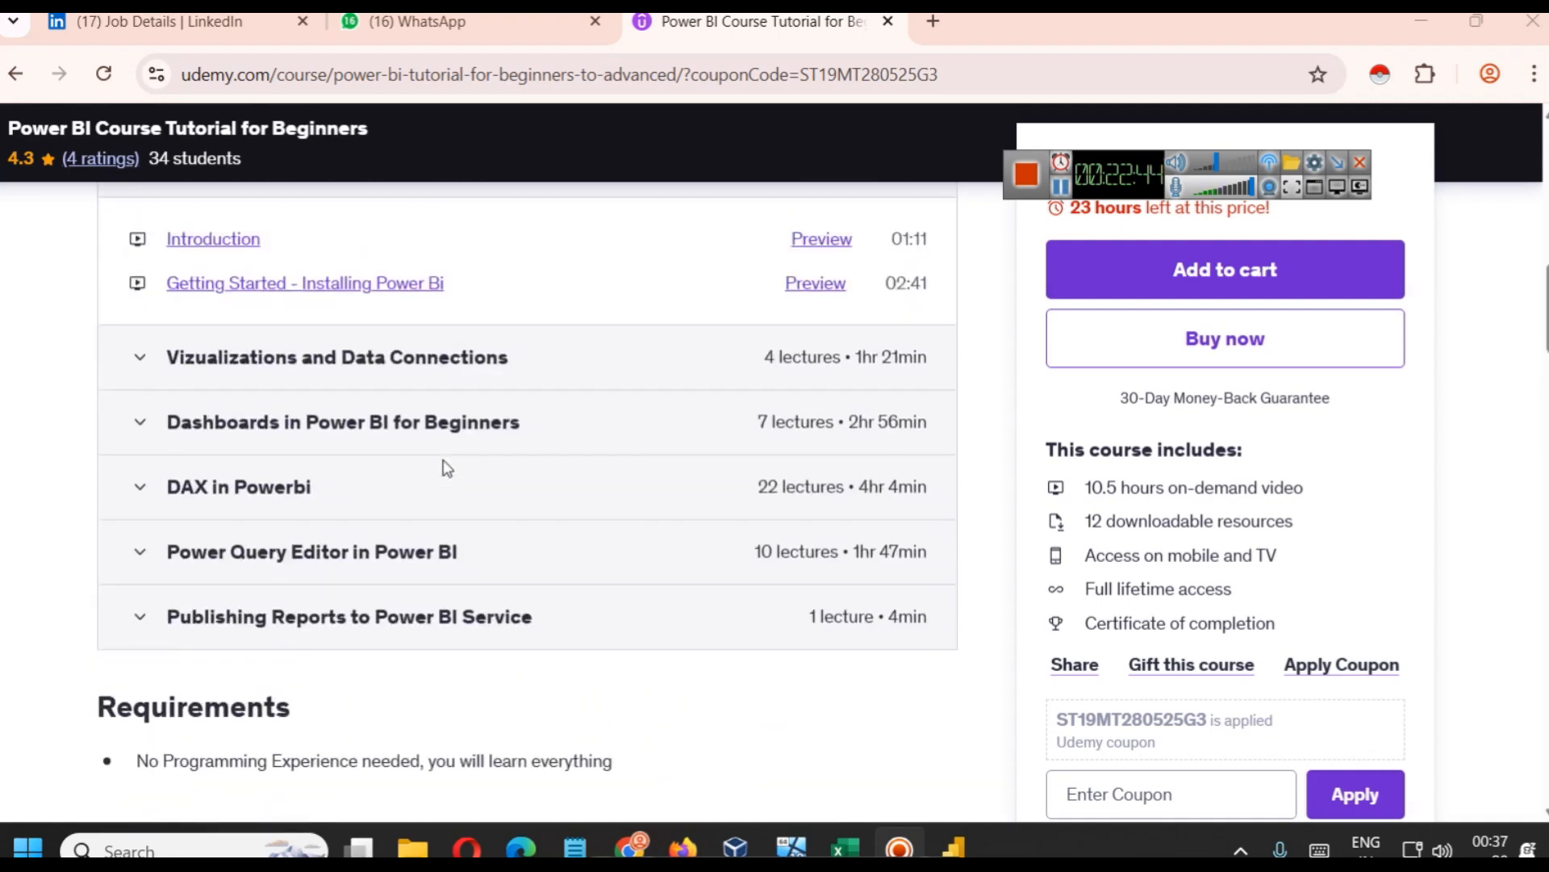
click(142, 358)
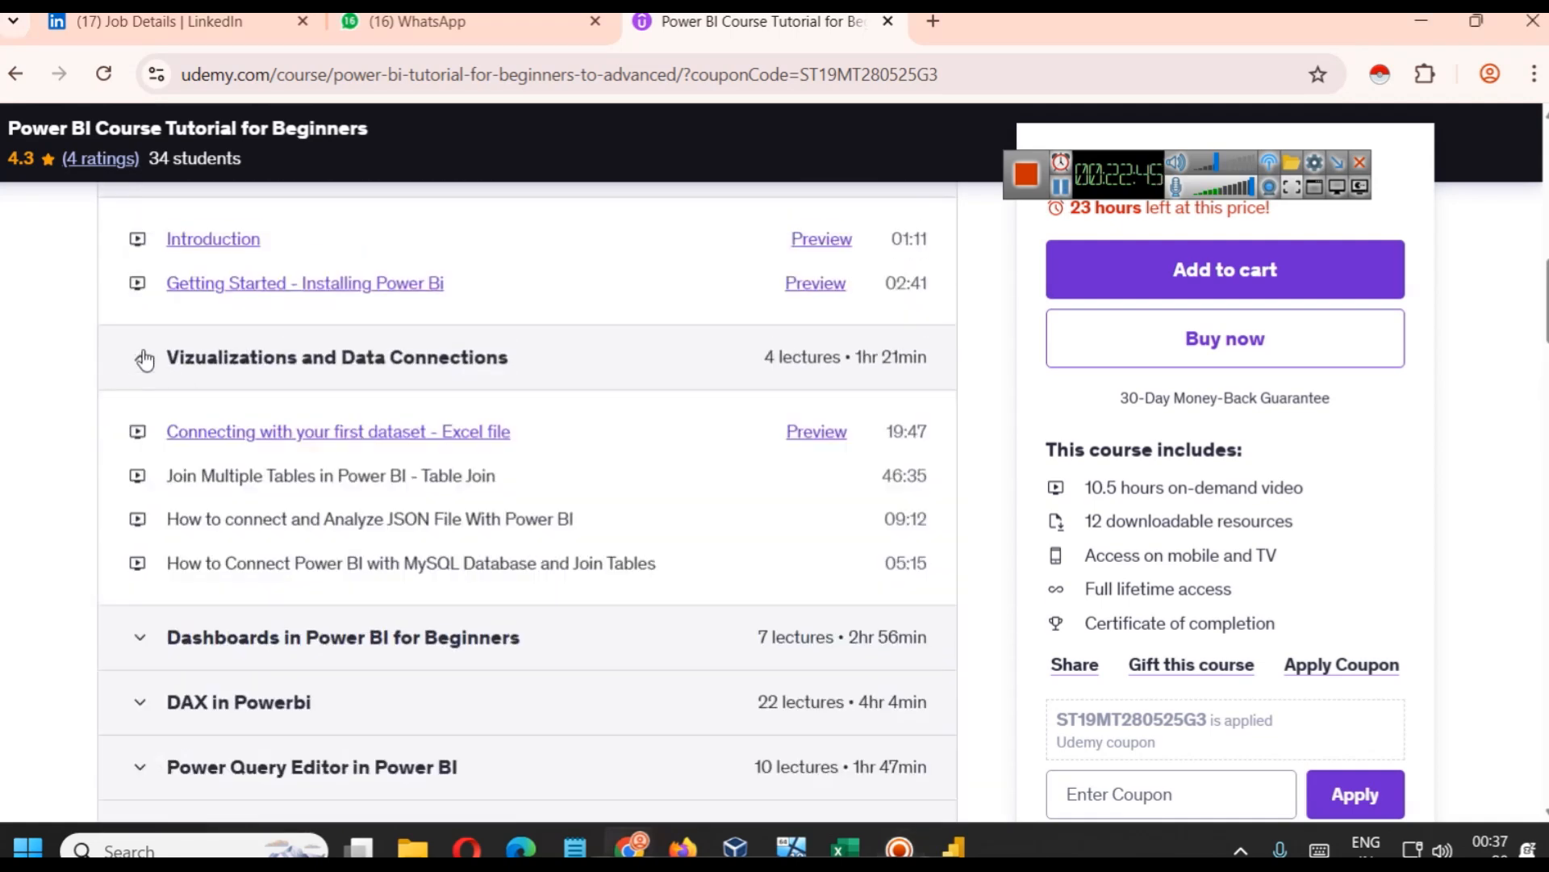
click(142, 637)
scroll(305, 605, down, 2)
scroll(323, 589, down, 3)
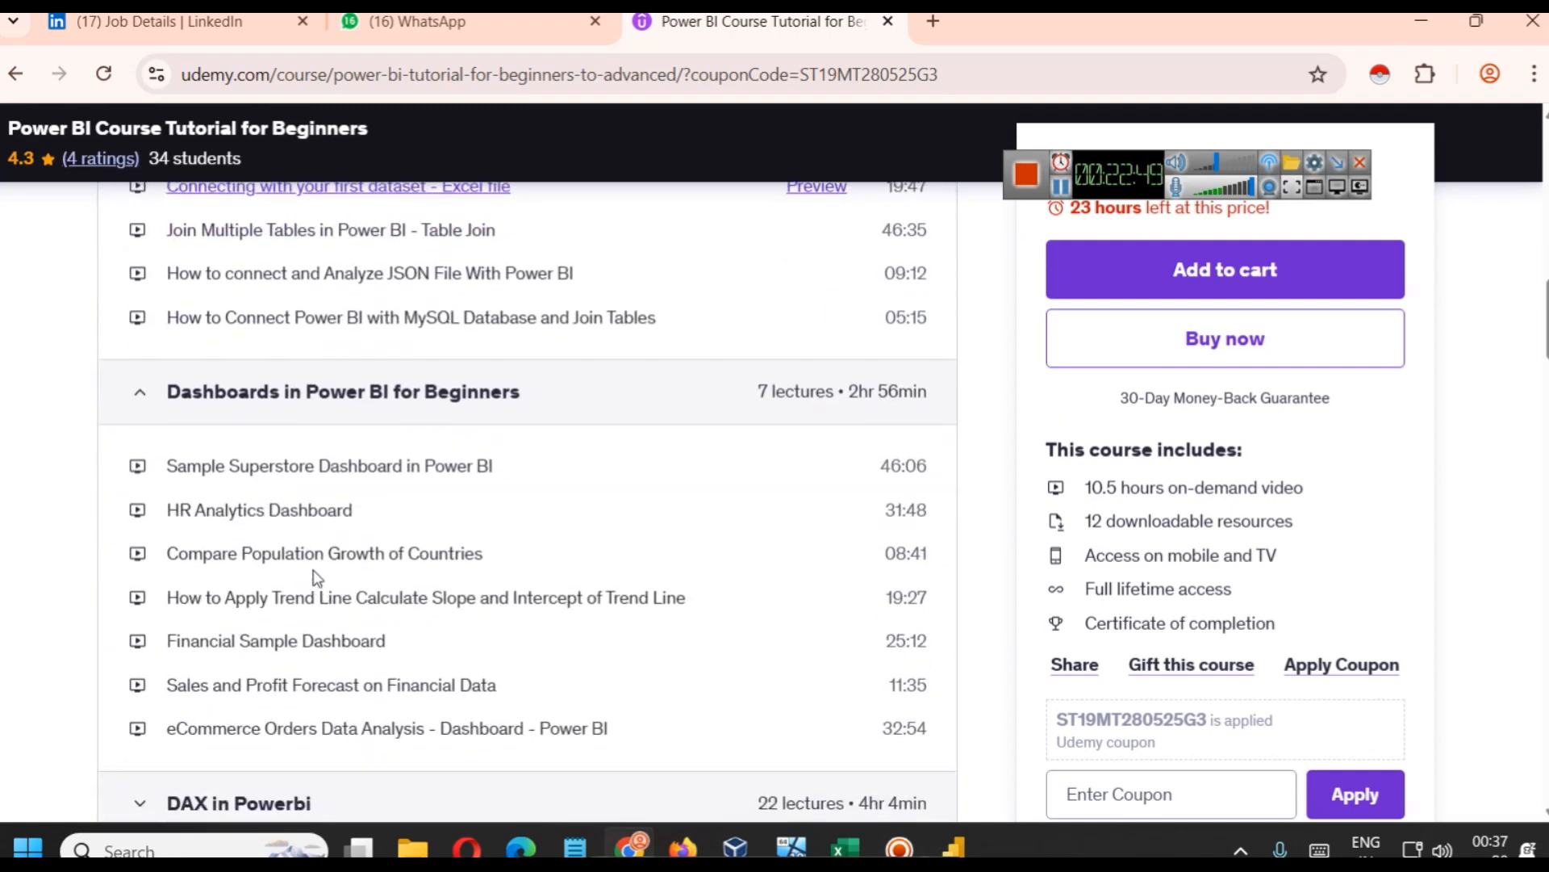
scroll(334, 523, down, 2)
Expand and review the lectures in the DAX in Powerbi and Power Query Editor in Power BI sections
click(221, 573)
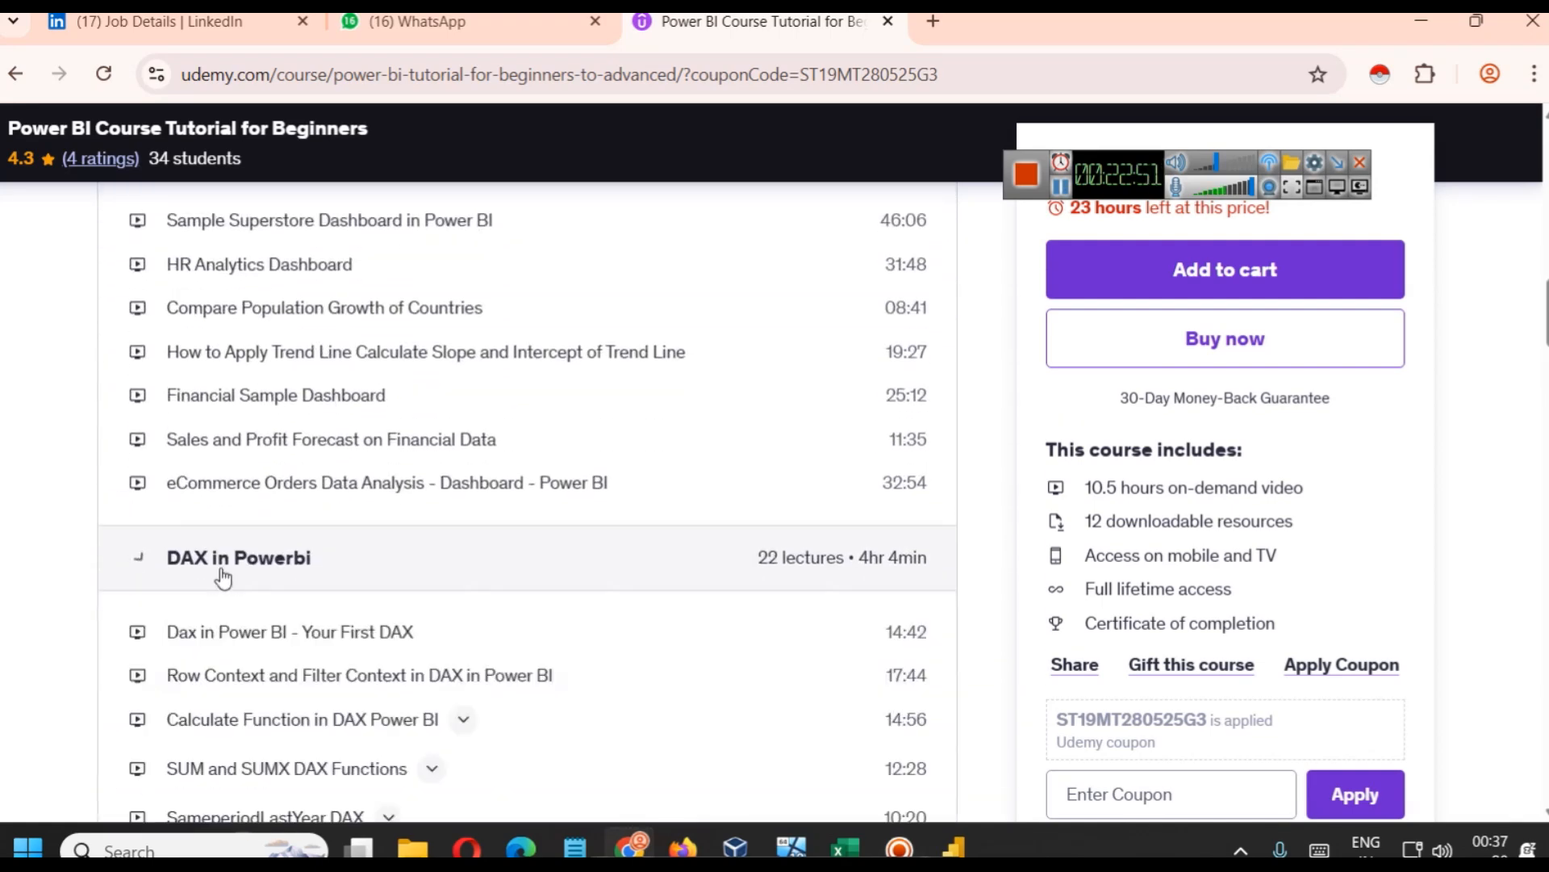
scroll(564, 532, down, 3)
scroll(542, 520, down, 1)
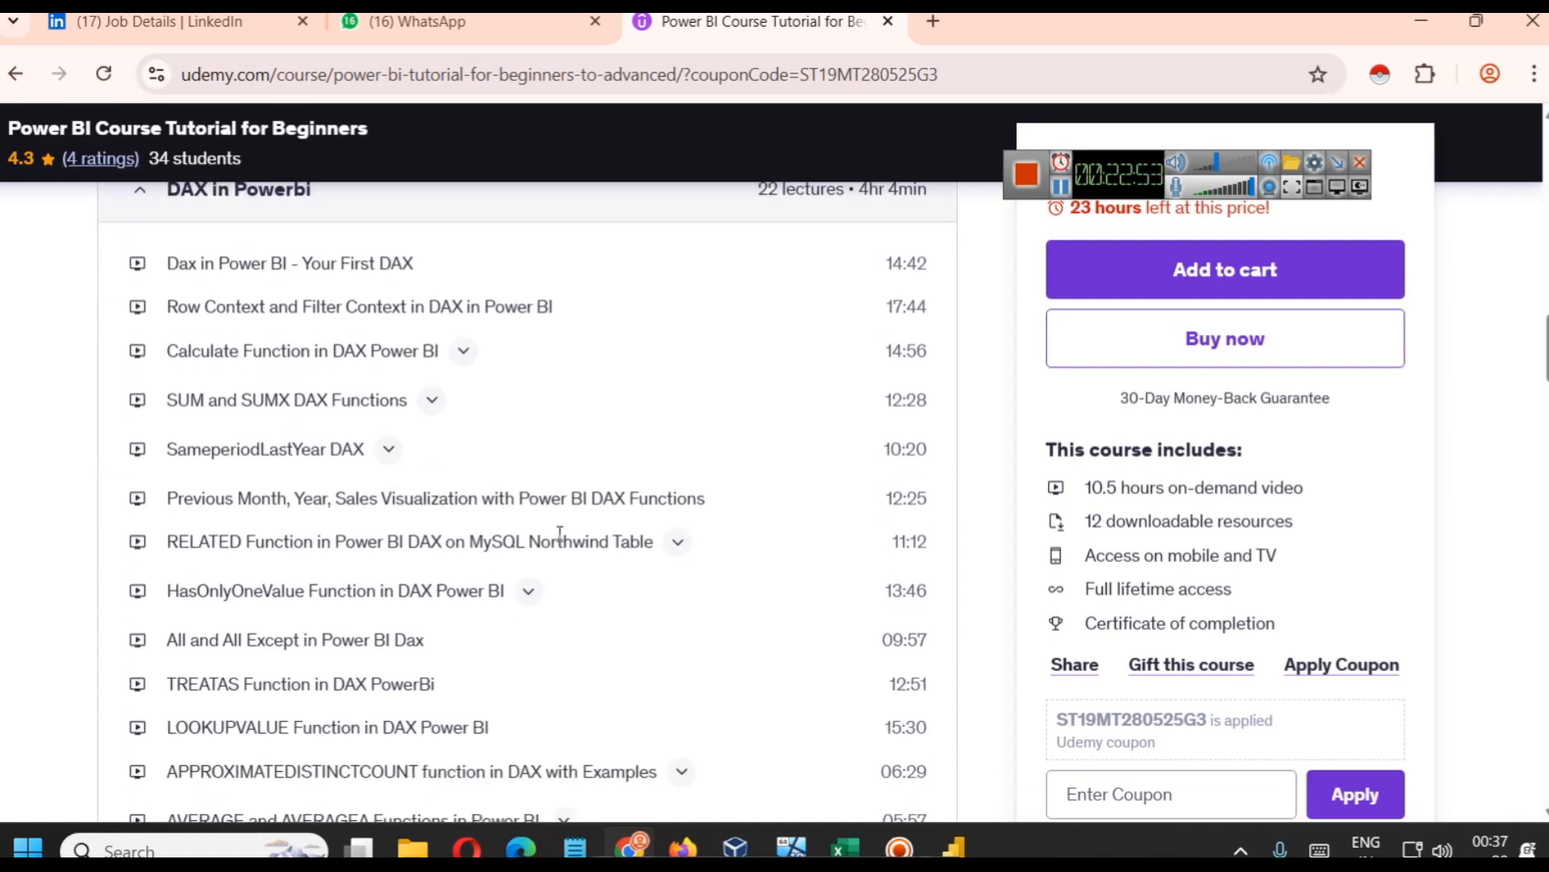
scroll(458, 535, down, 7)
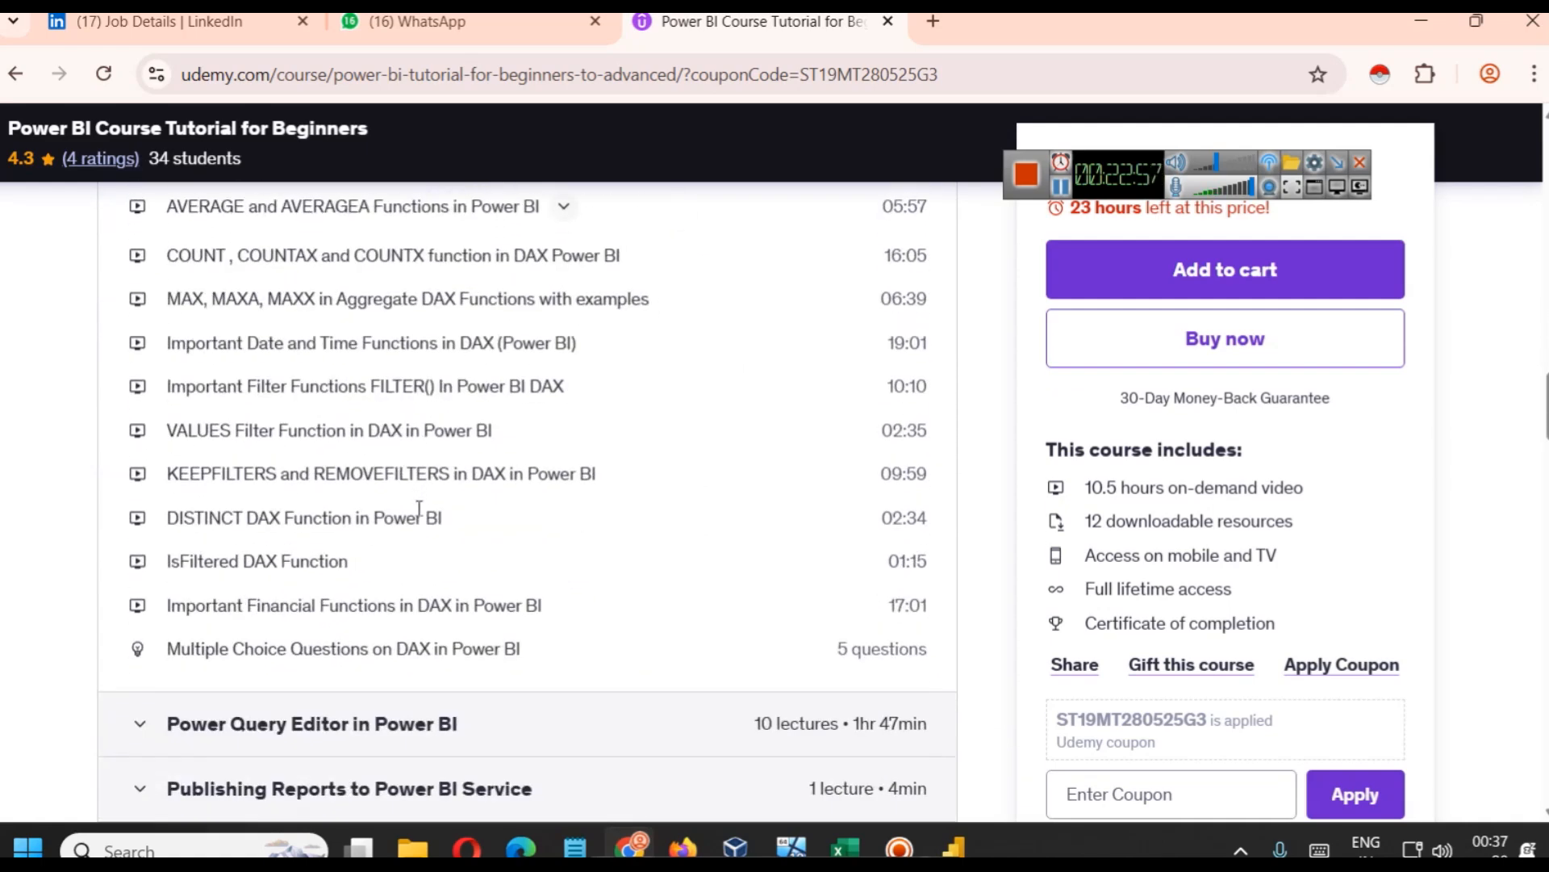
scroll(418, 509, down, 1)
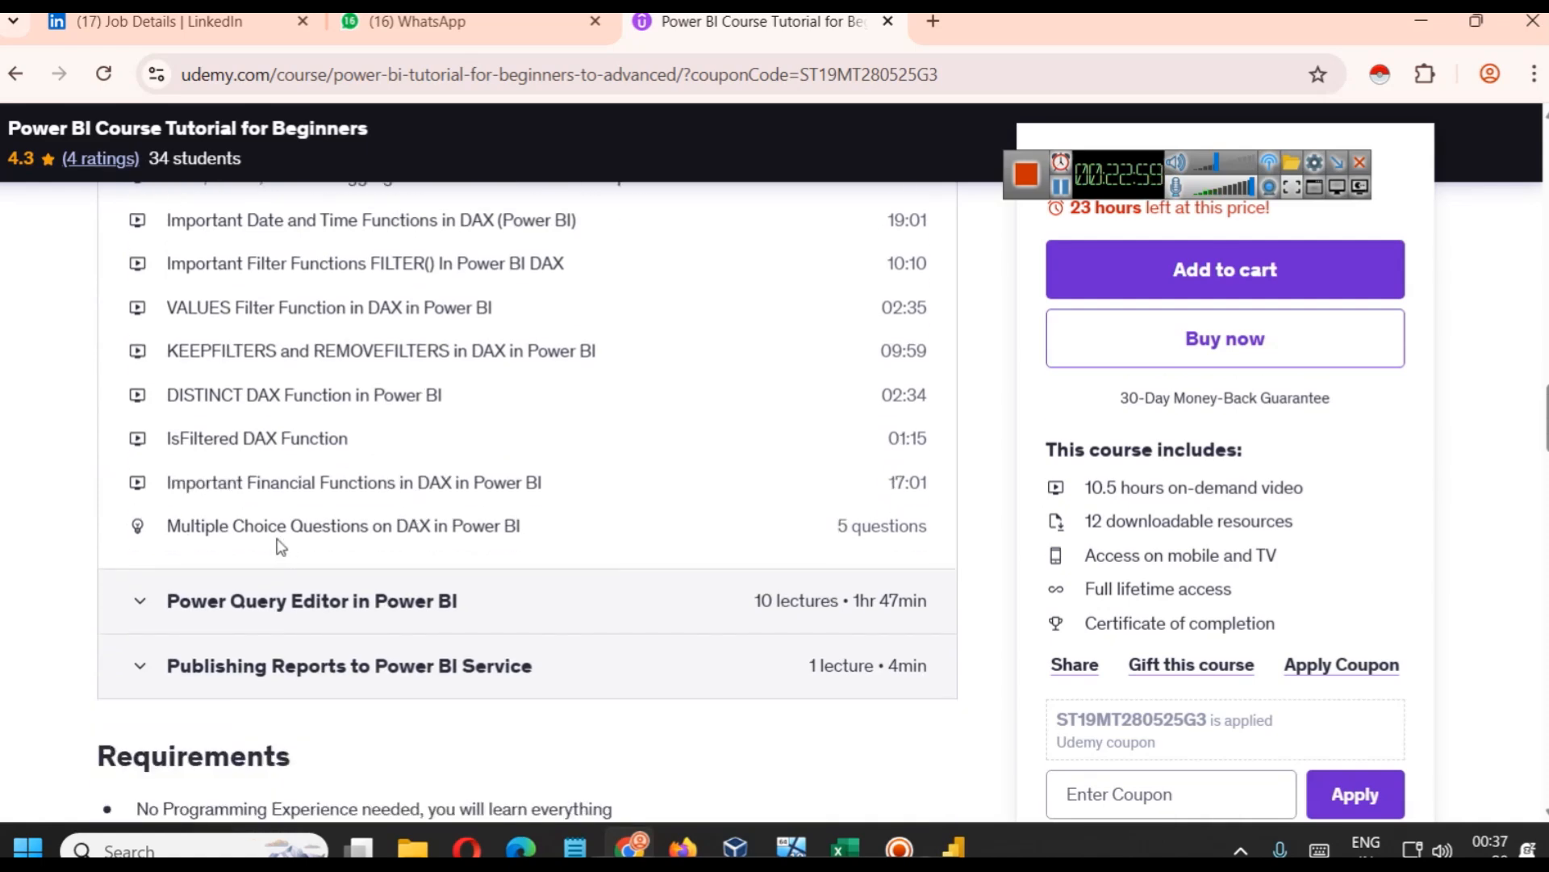
click(285, 578)
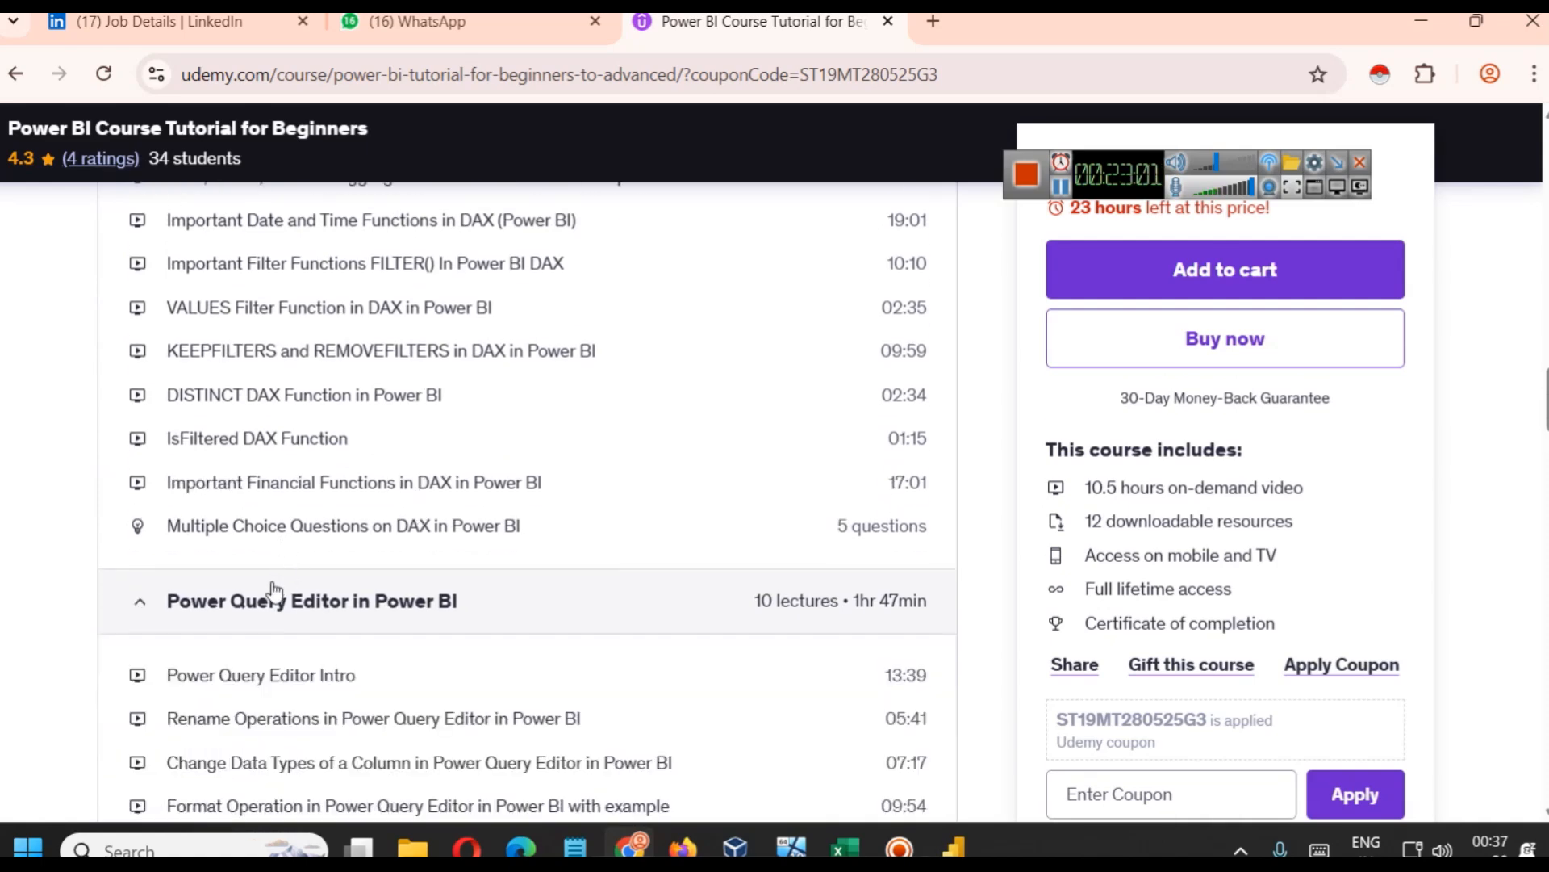
scroll(419, 546, down, 2)
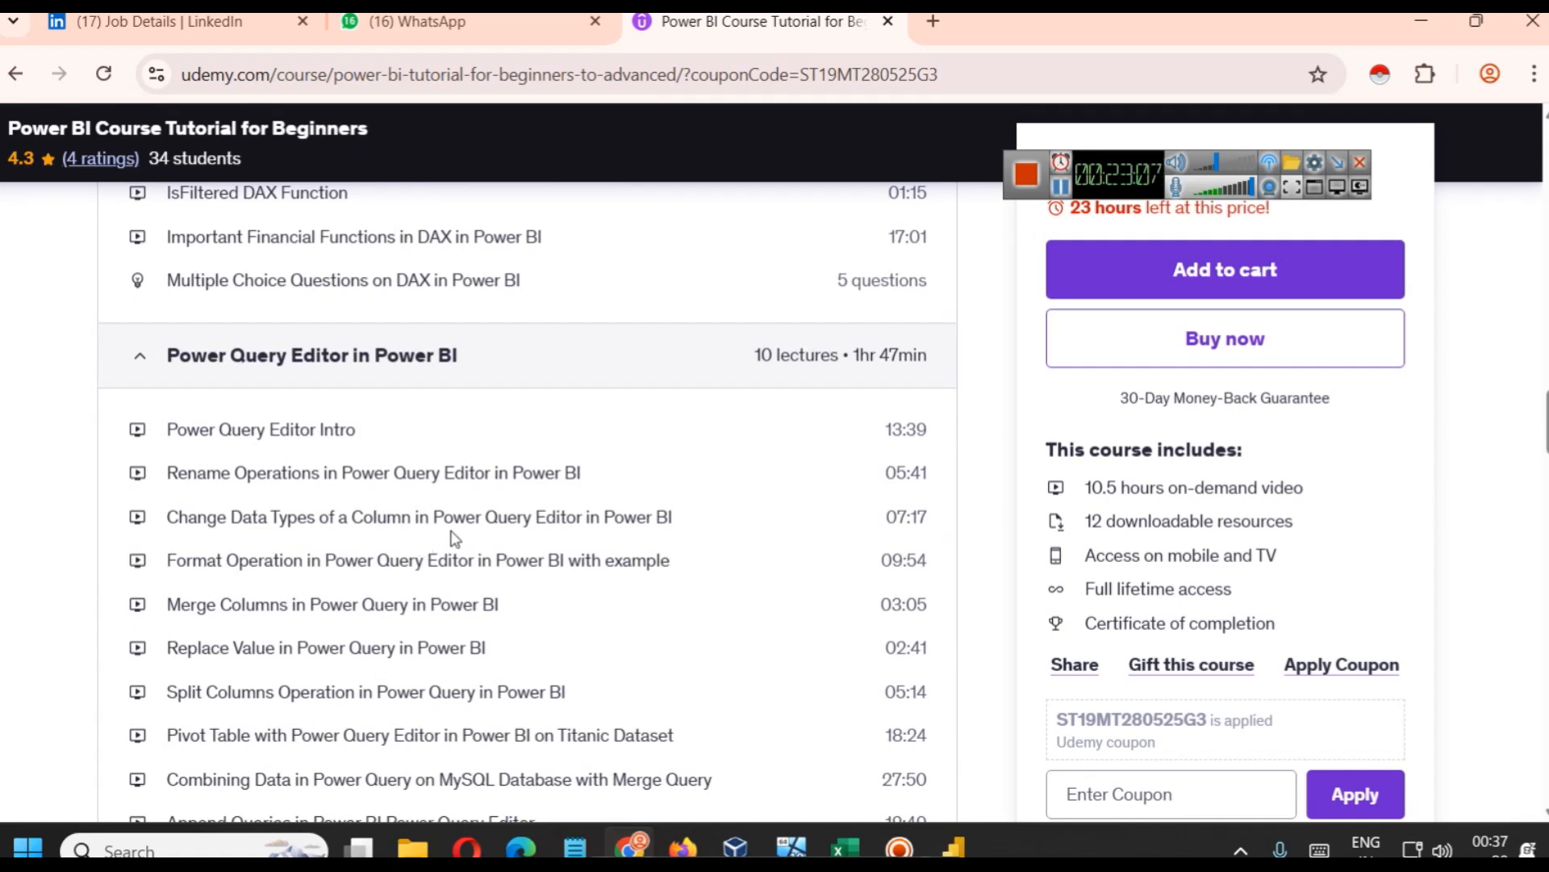
Return to the Power BI report, add a slicer, and shrink it into a compact box in the dark-blue sidebar below the logo
scroll(896, 401, down, 3)
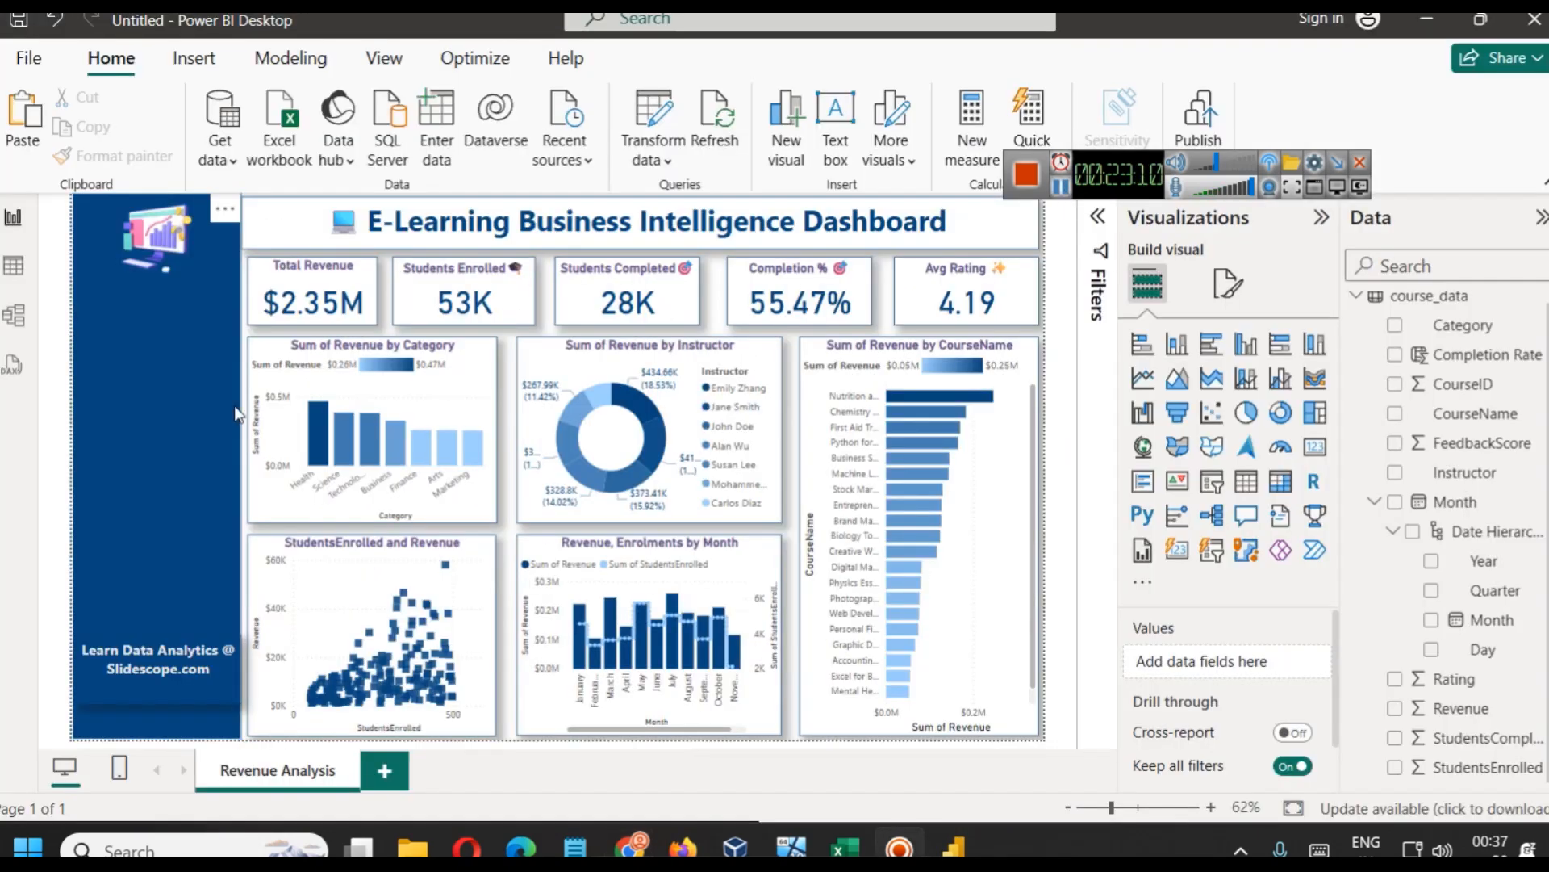
scroll(1542, 373, up, 1)
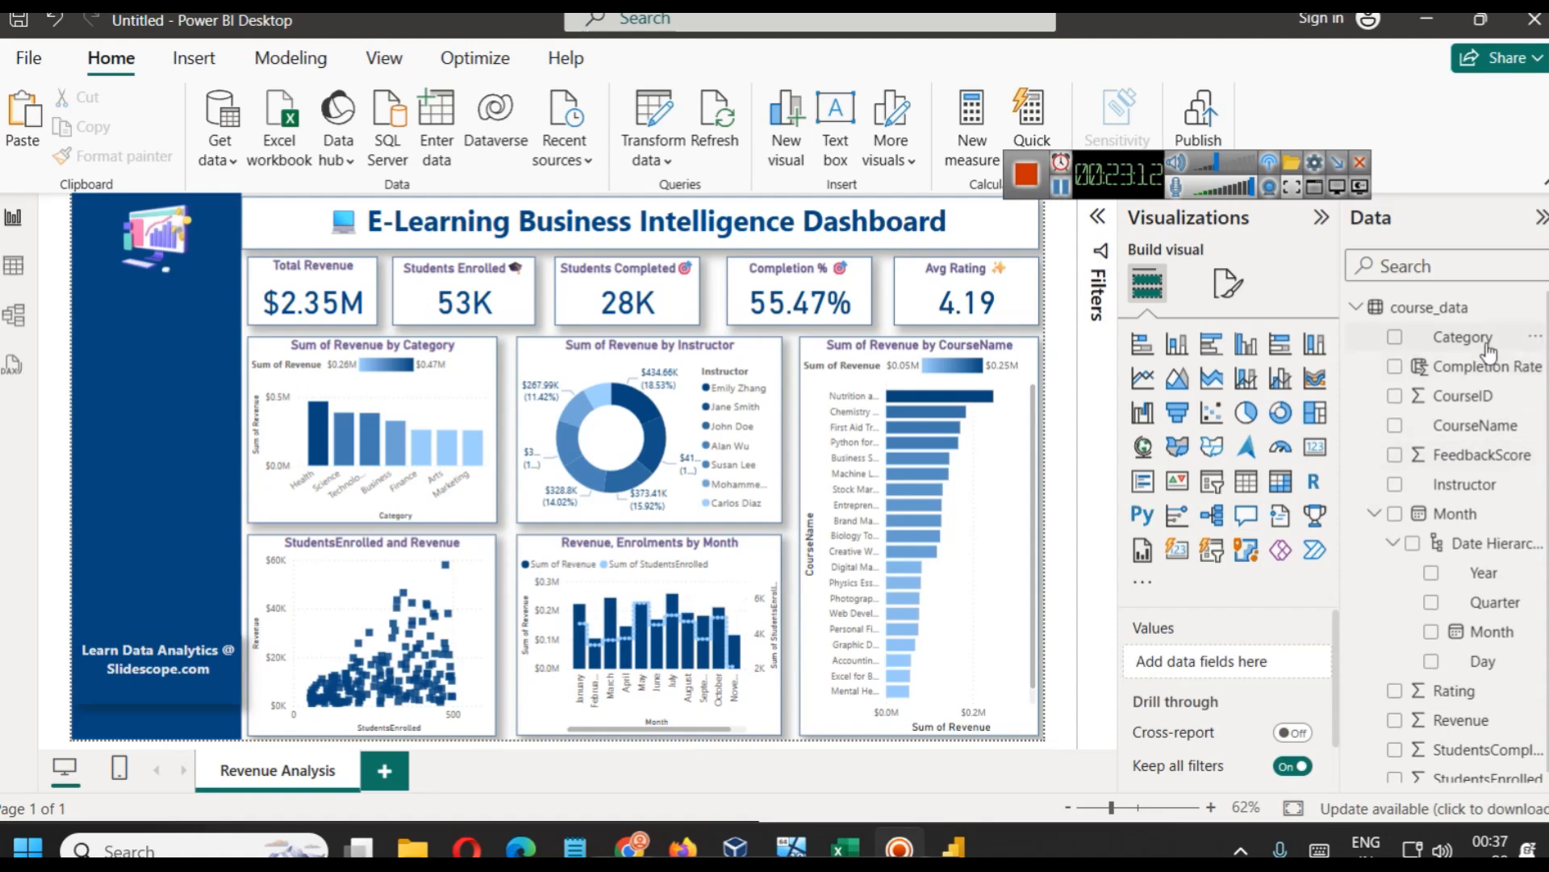
click(1213, 492)
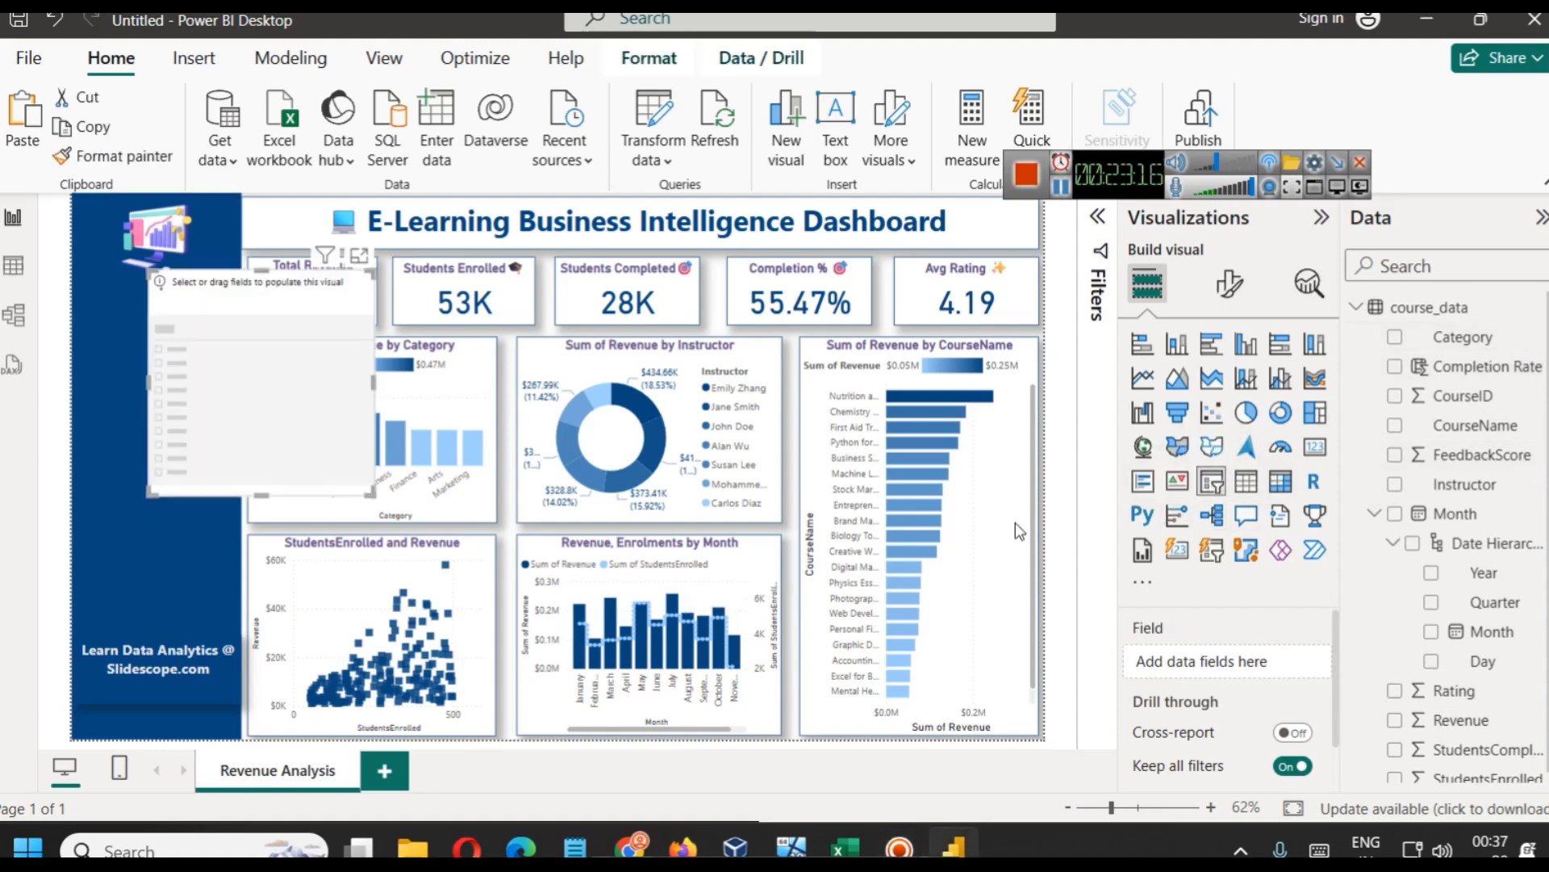
drag(264, 415, 197, 458)
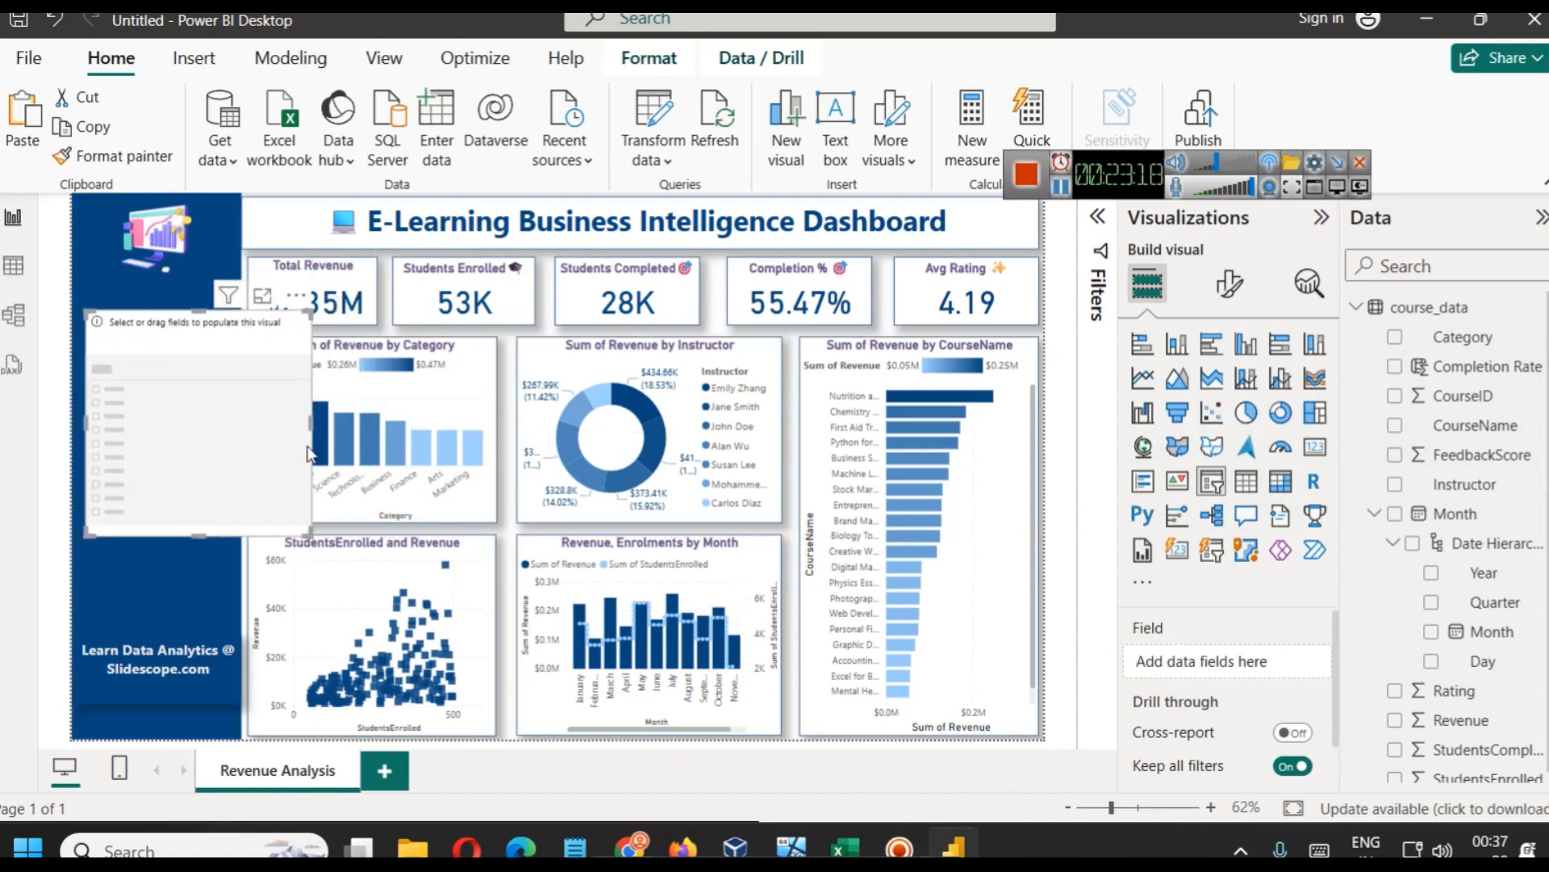
drag(312, 460, 227, 391)
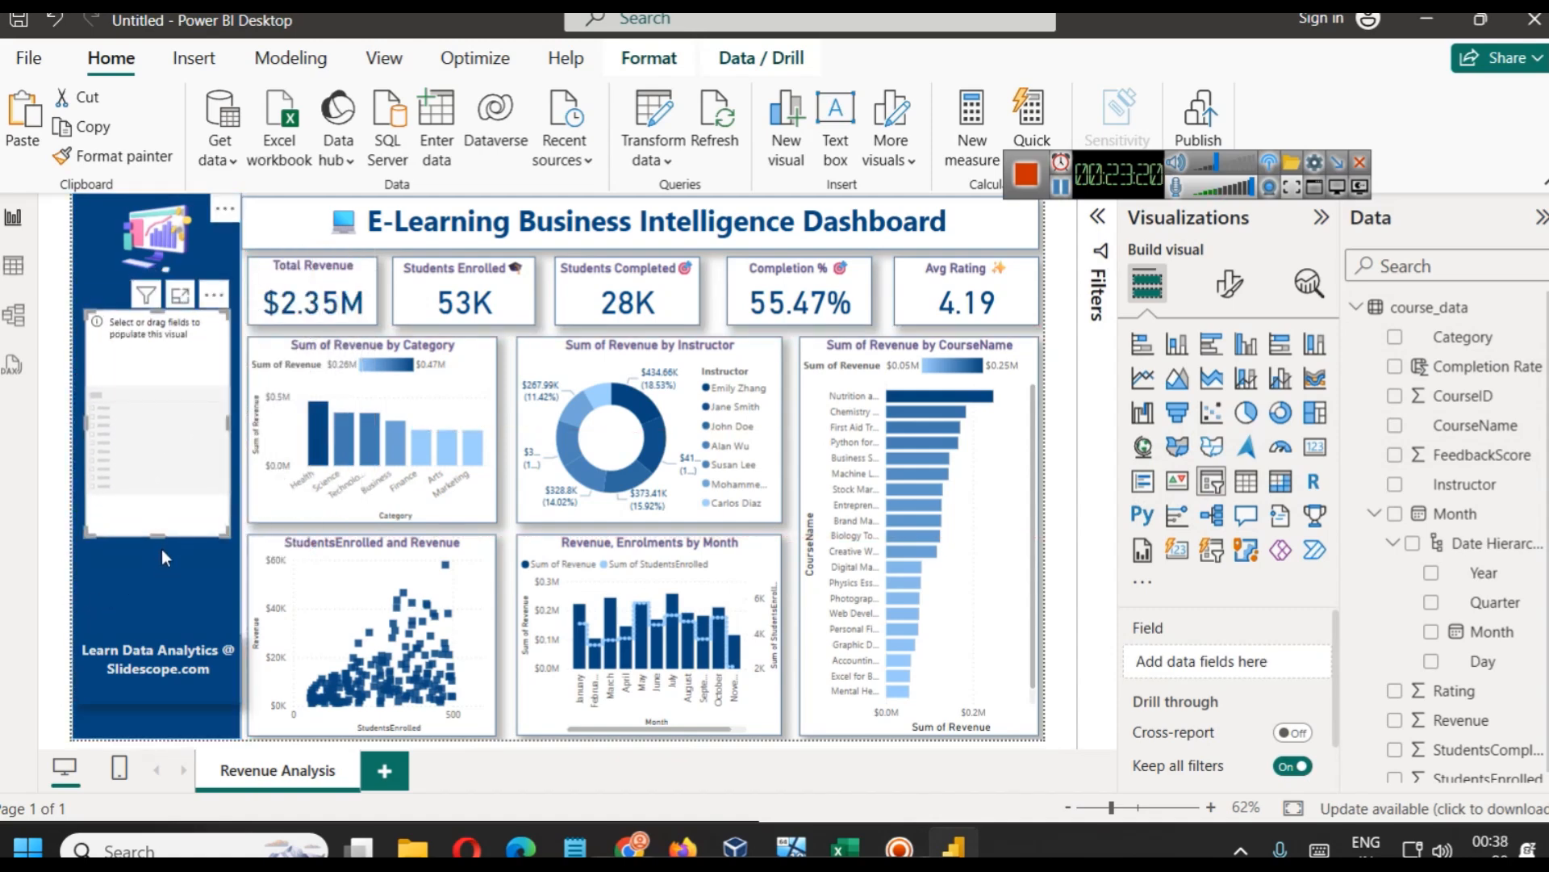
drag(158, 537, 151, 370)
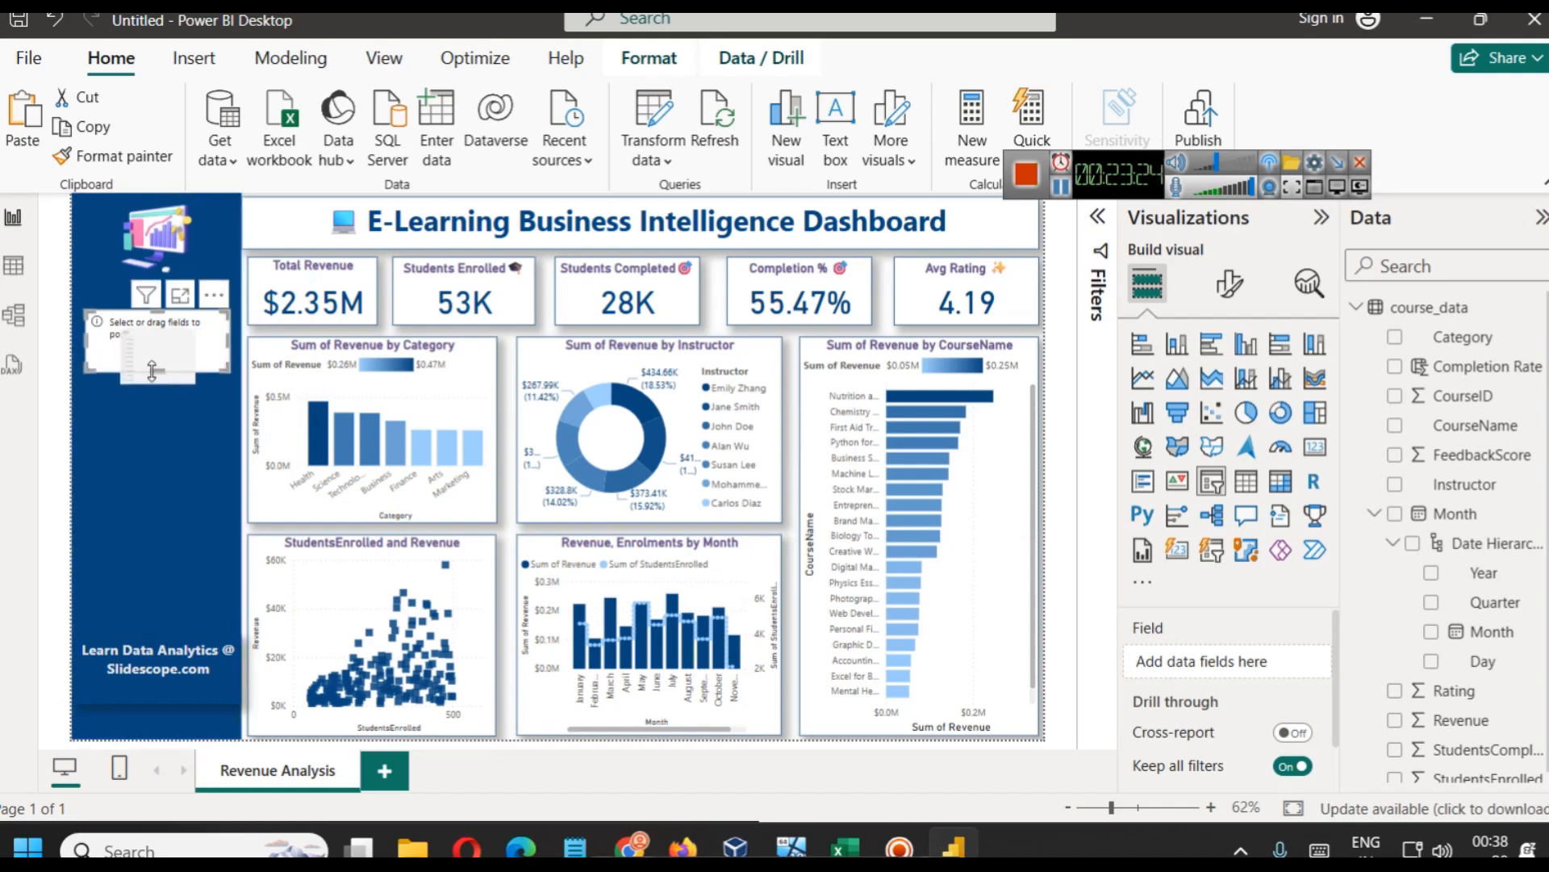
Assign the Category field to the new slicer and set its style to Dropdown
click(1229, 282)
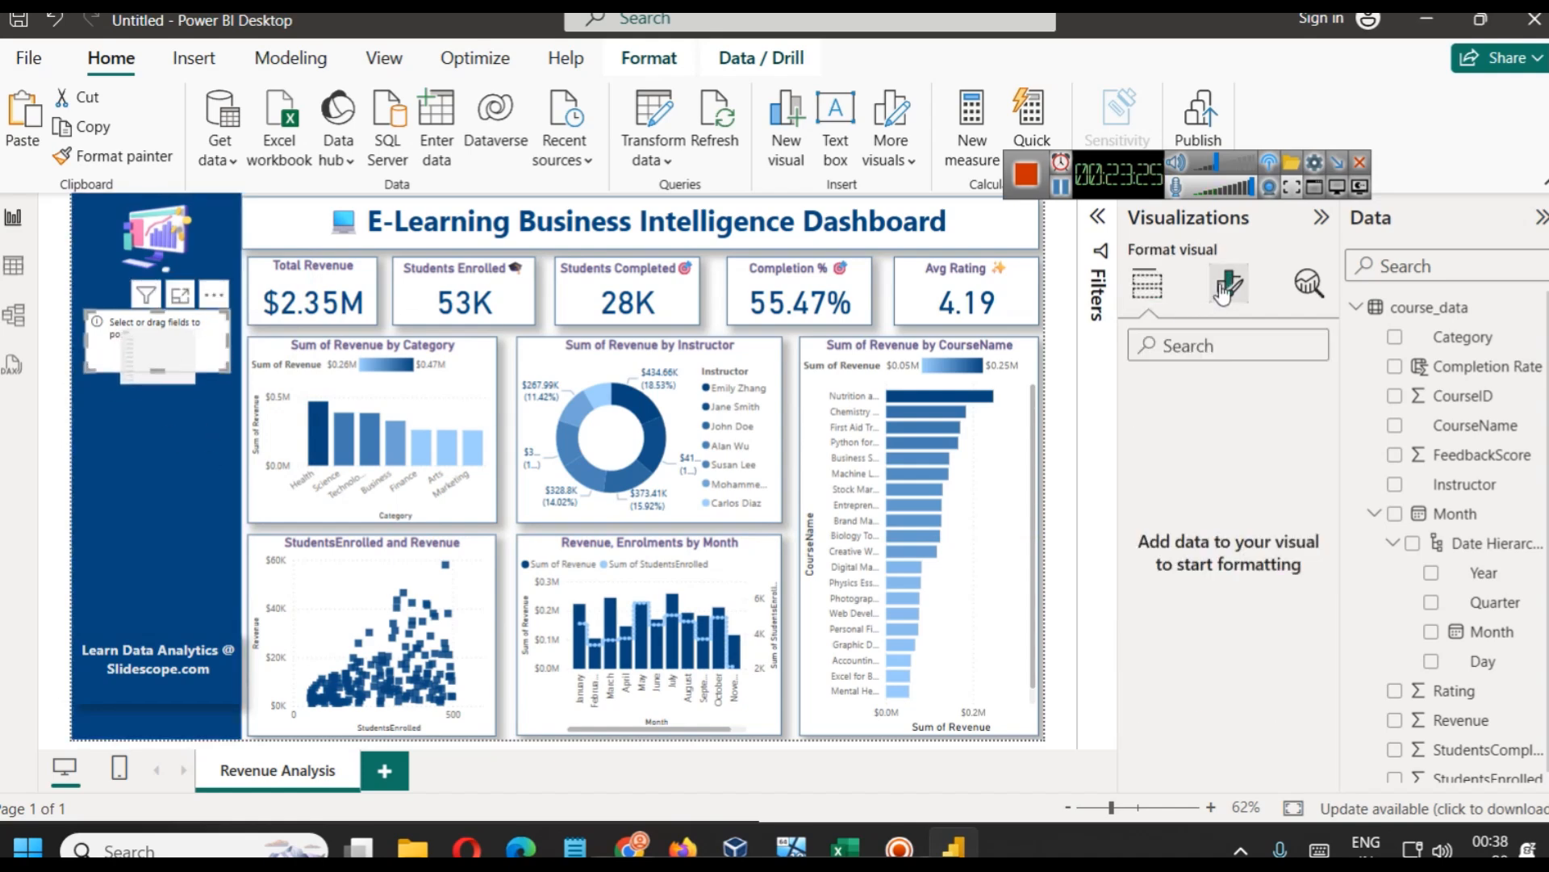
click(1150, 281)
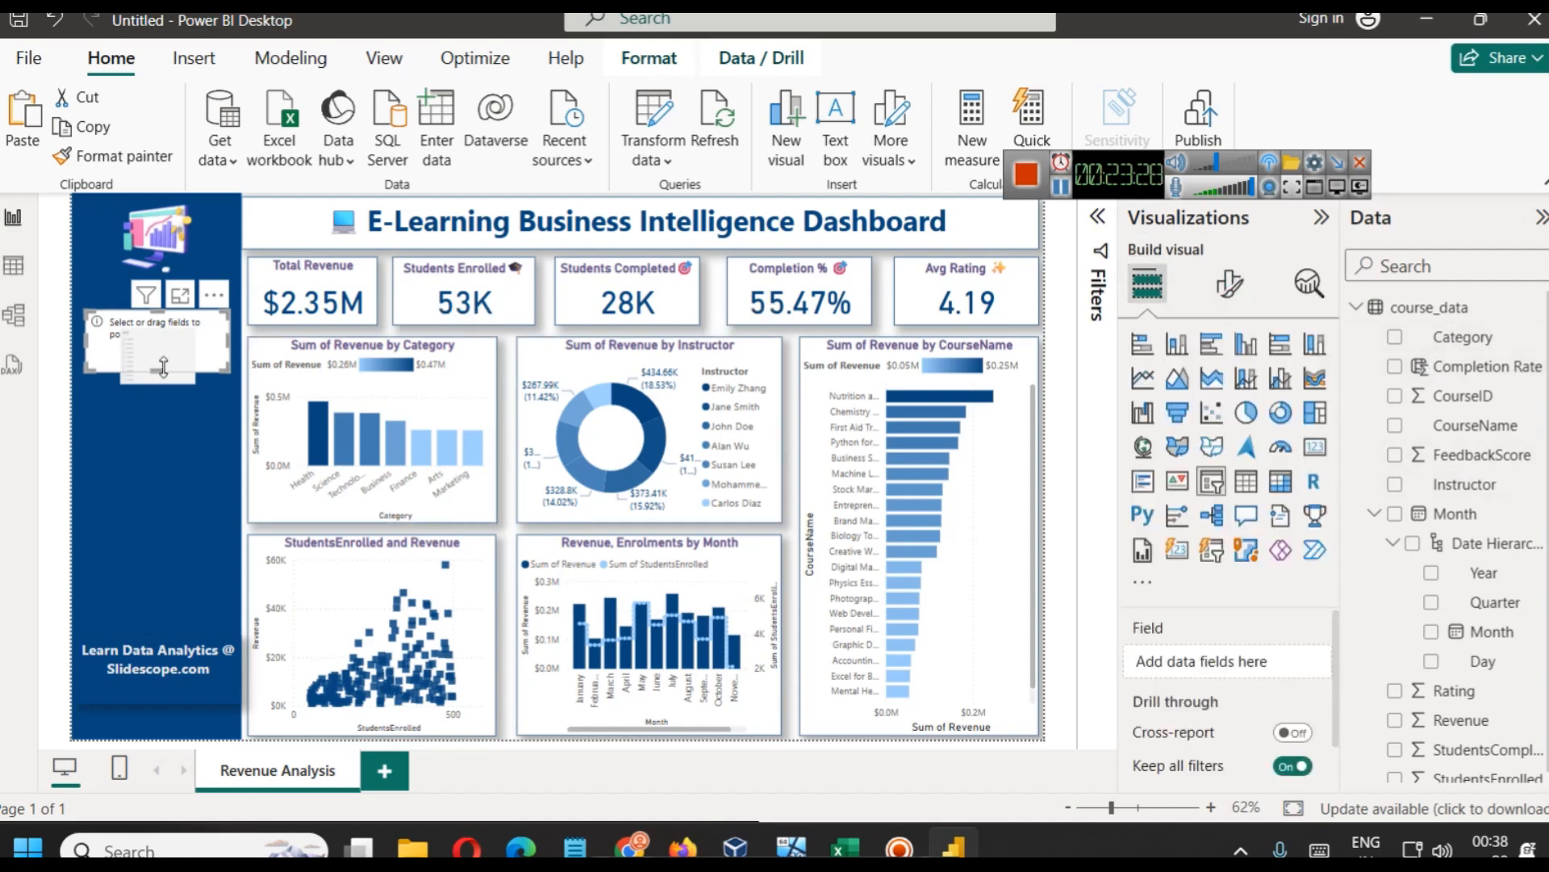
drag(1462, 337, 1188, 667)
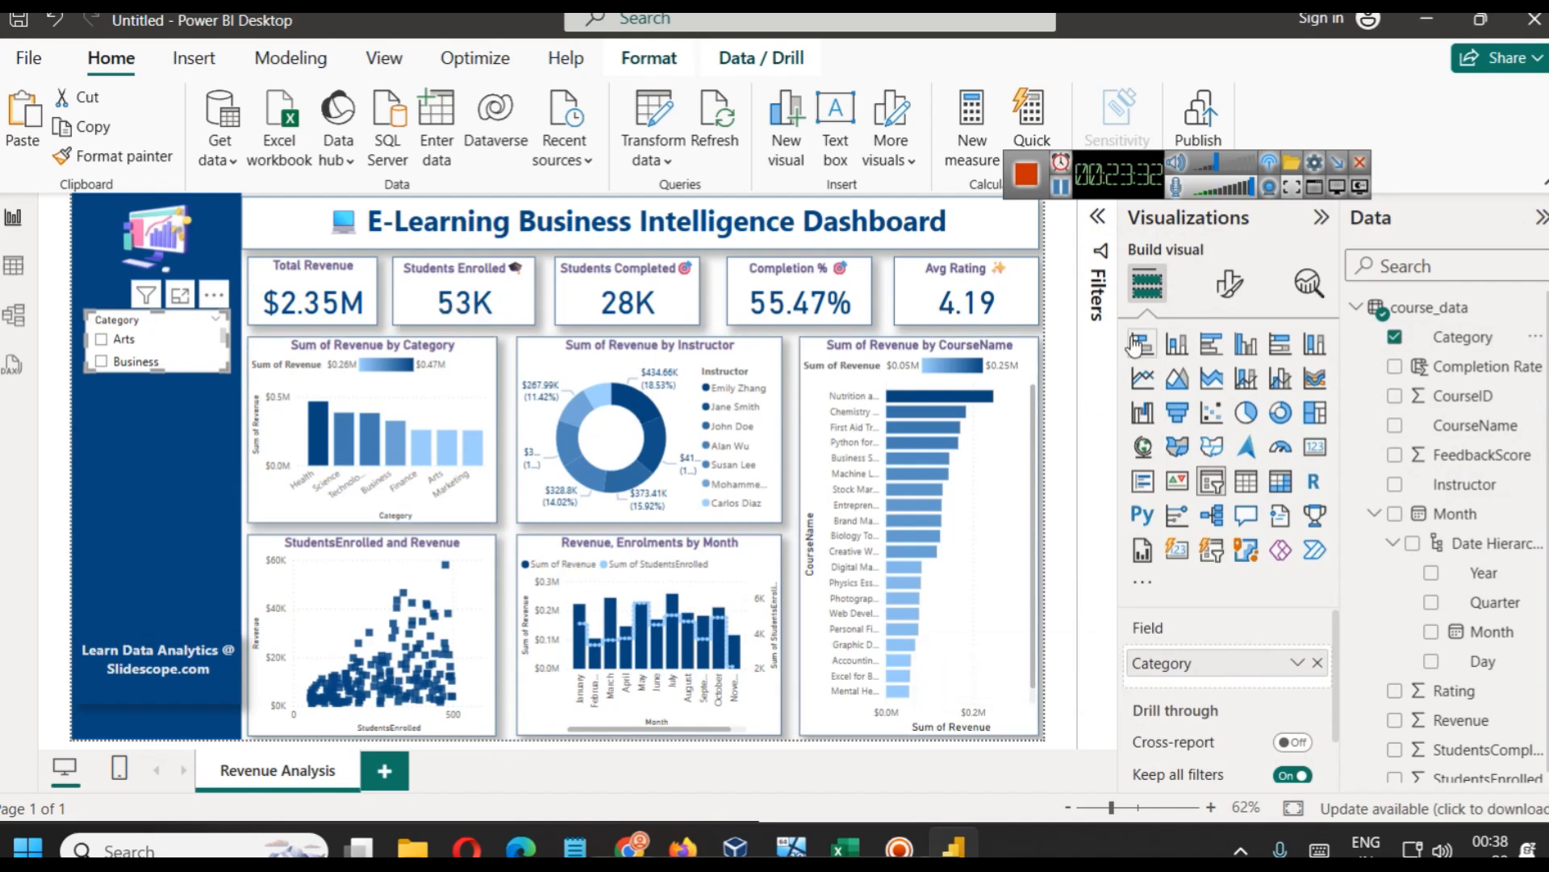
click(1229, 283)
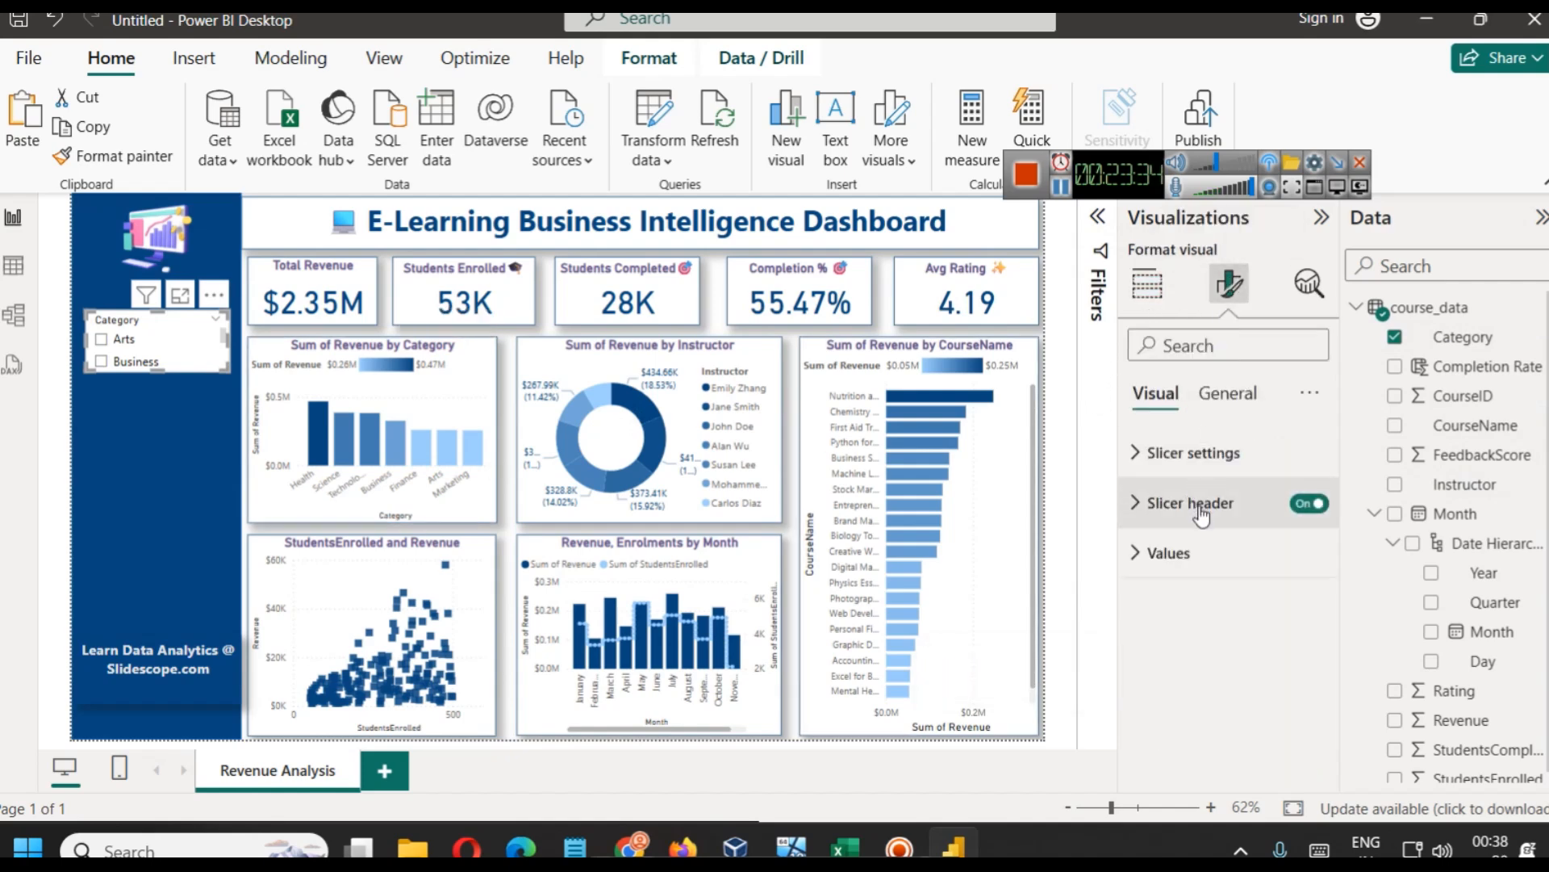
click(1195, 453)
click(1208, 575)
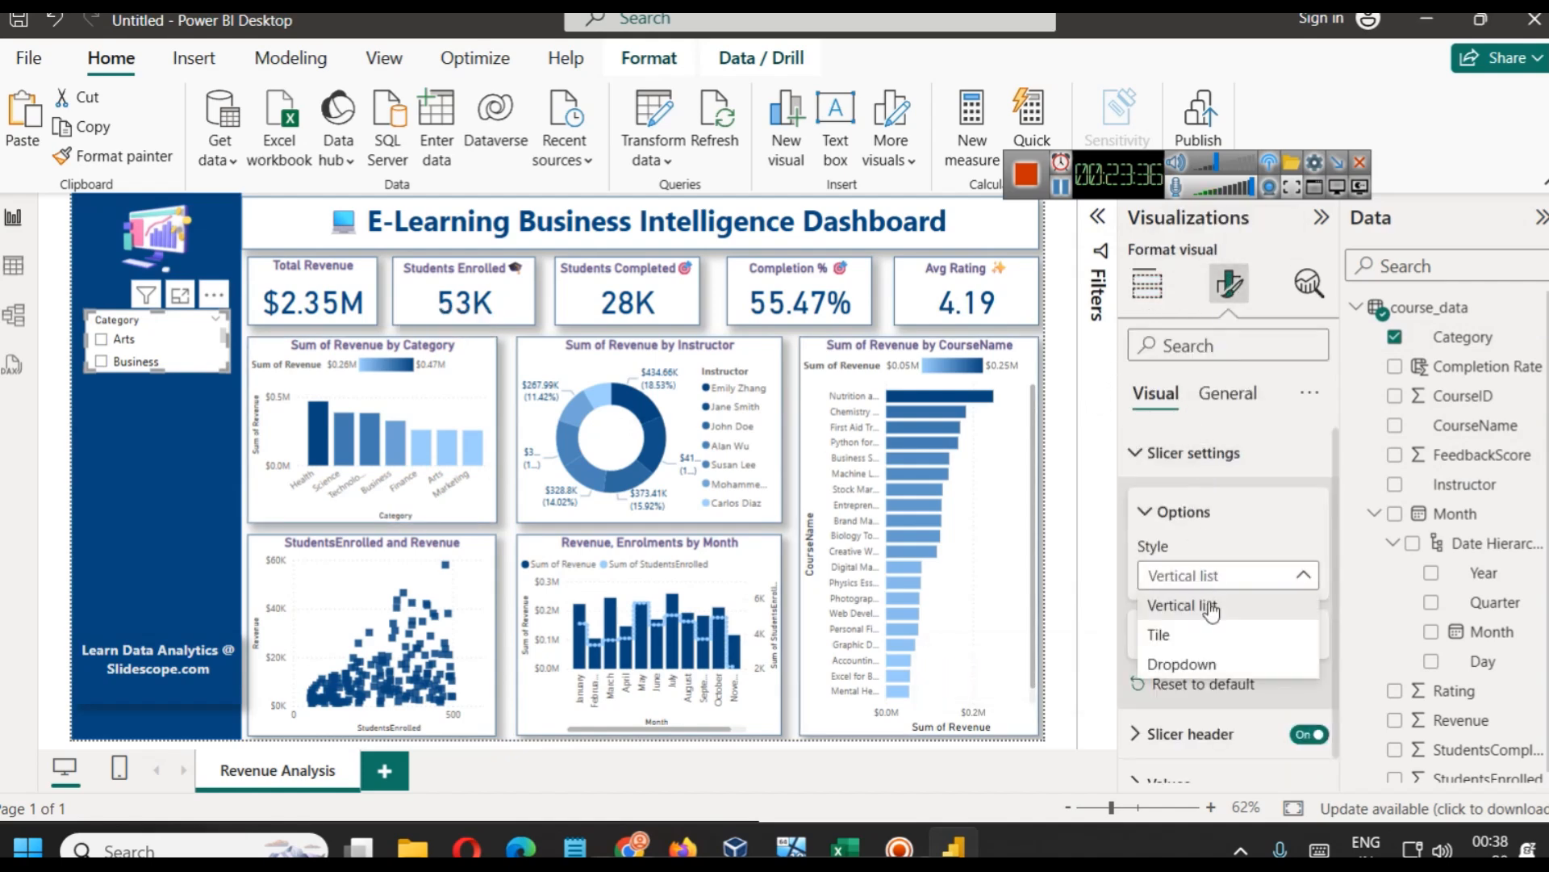
click(1208, 663)
Turn off the background of the Category slicer
click(1263, 400)
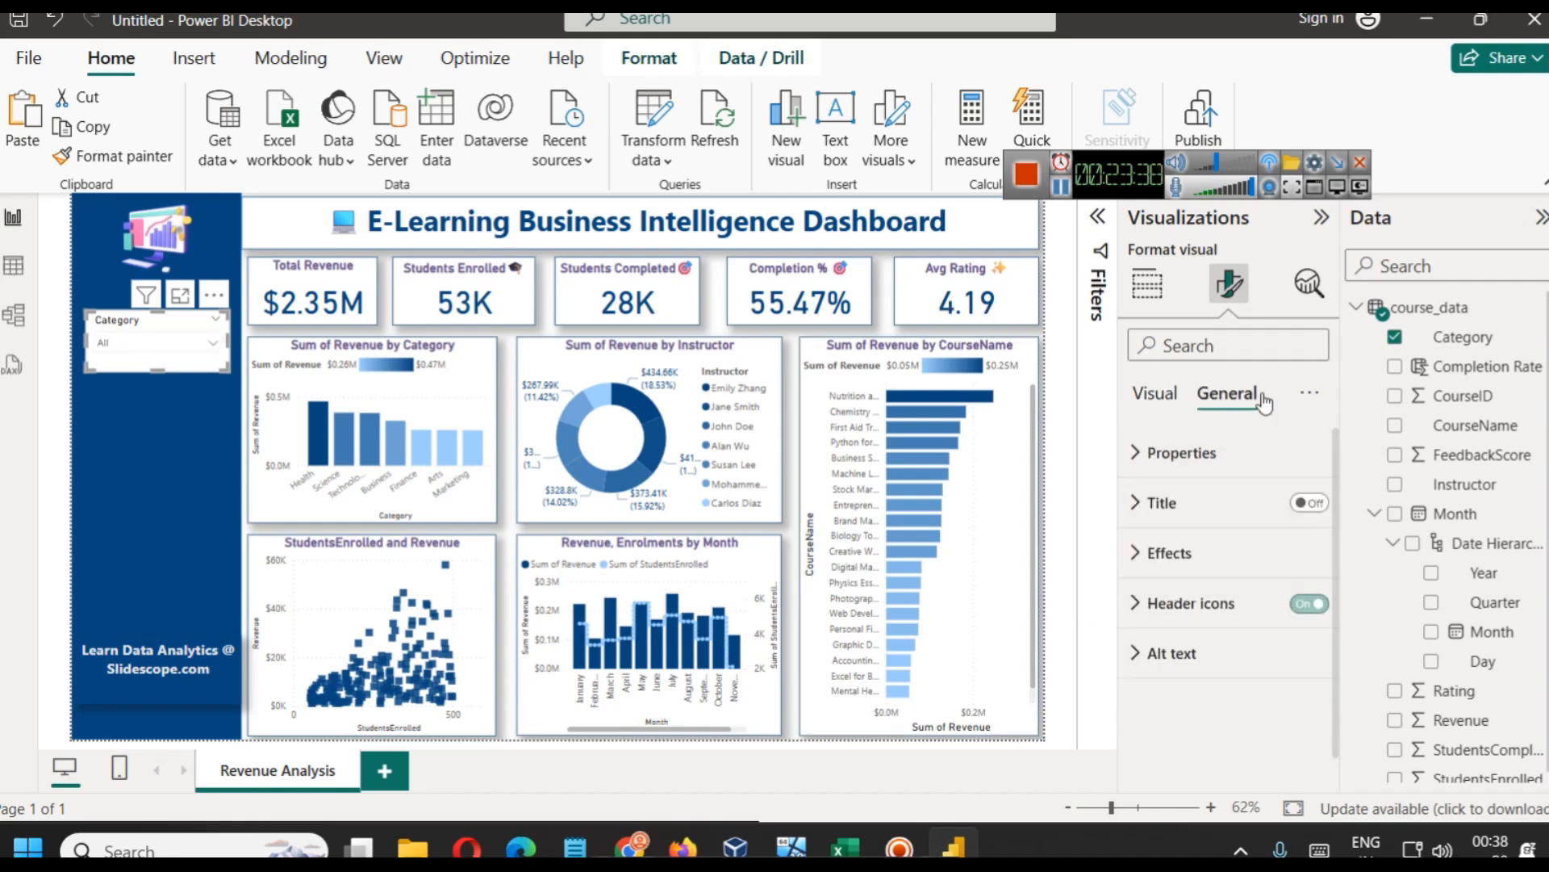
click(1166, 552)
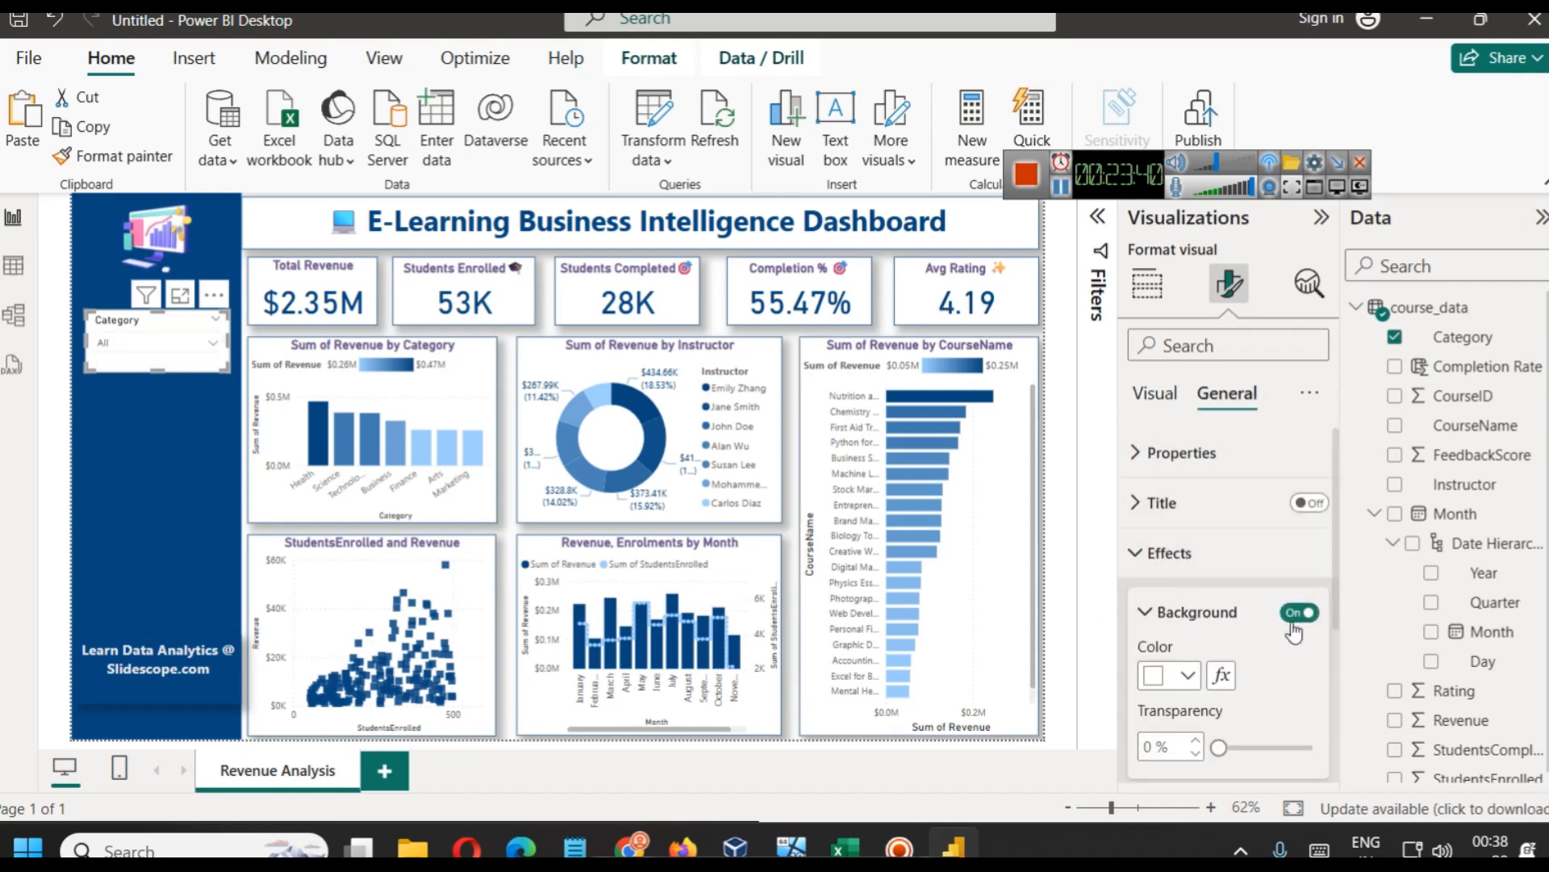
click(1295, 613)
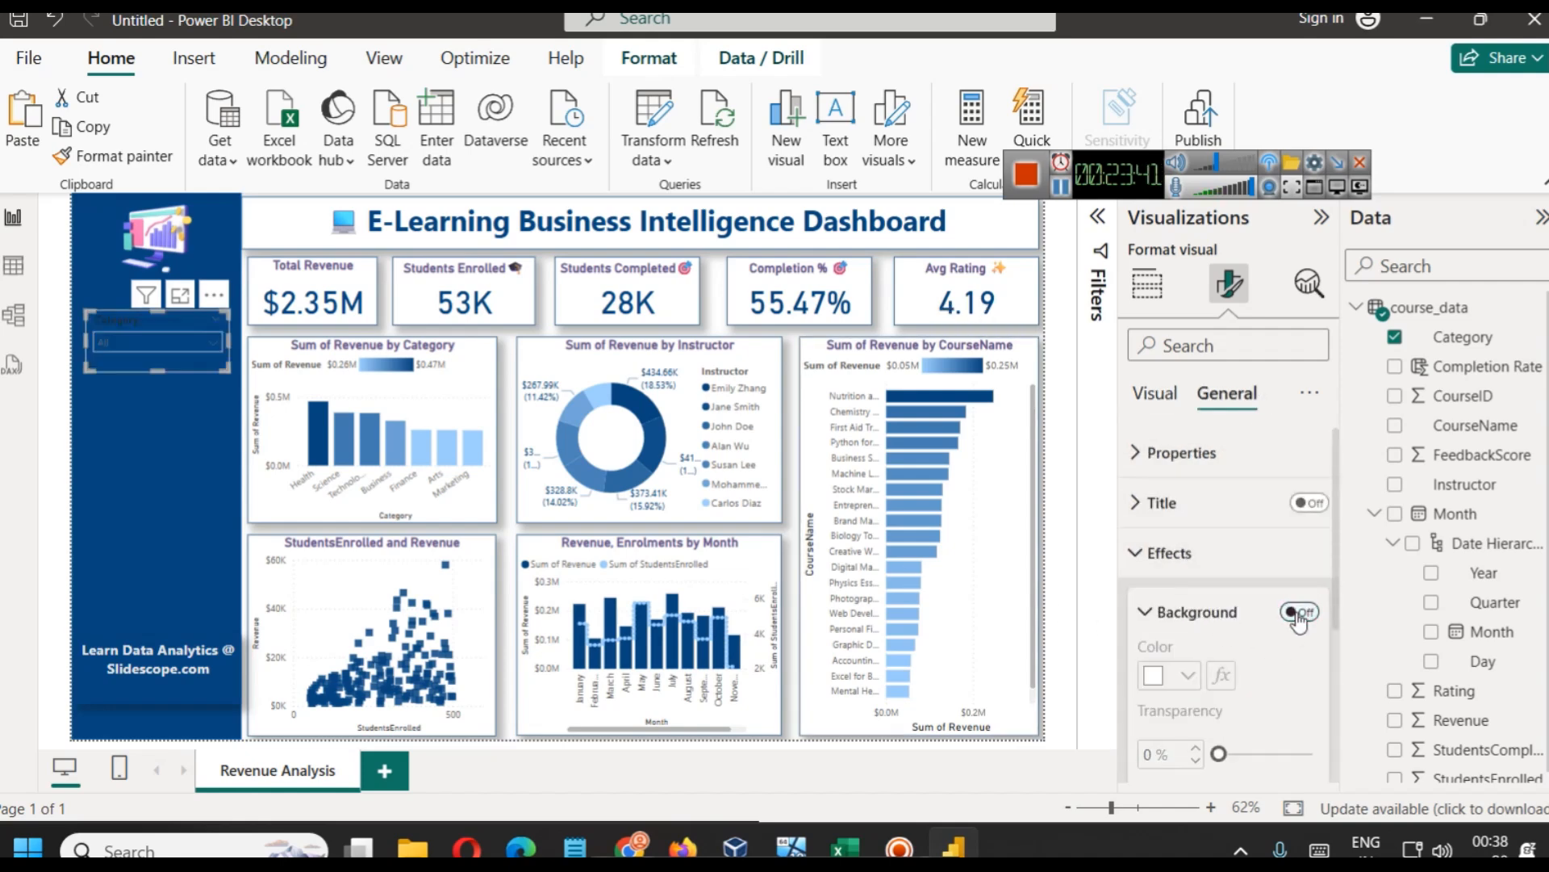
Make the Category slicer's header text white and bold, after trying light grey
click(1155, 393)
click(1166, 454)
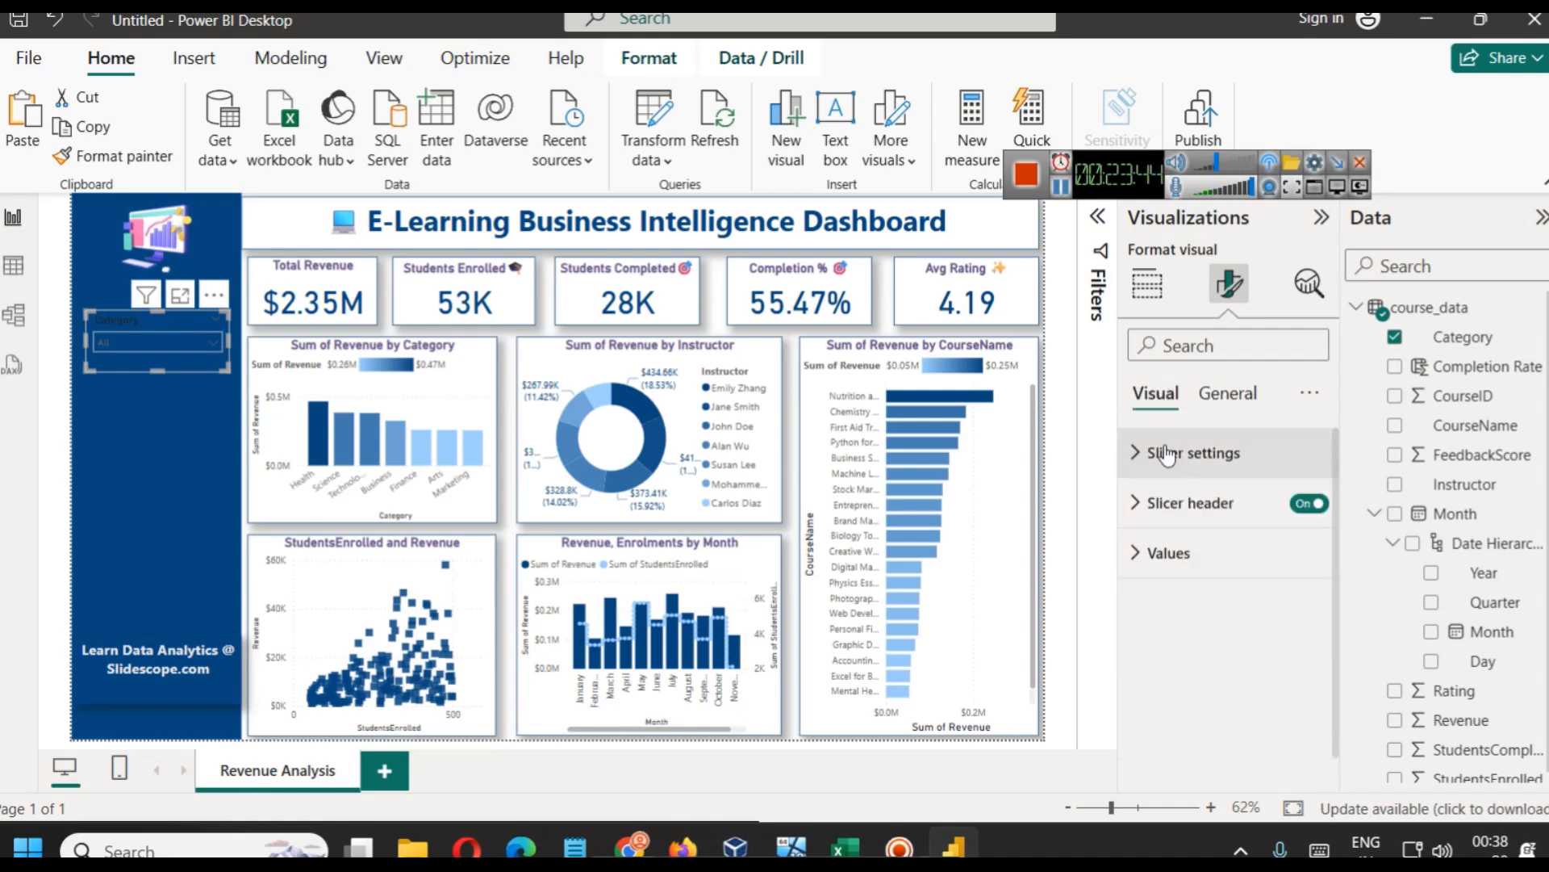
click(1186, 503)
scroll(1154, 669, down, 2)
click(1154, 668)
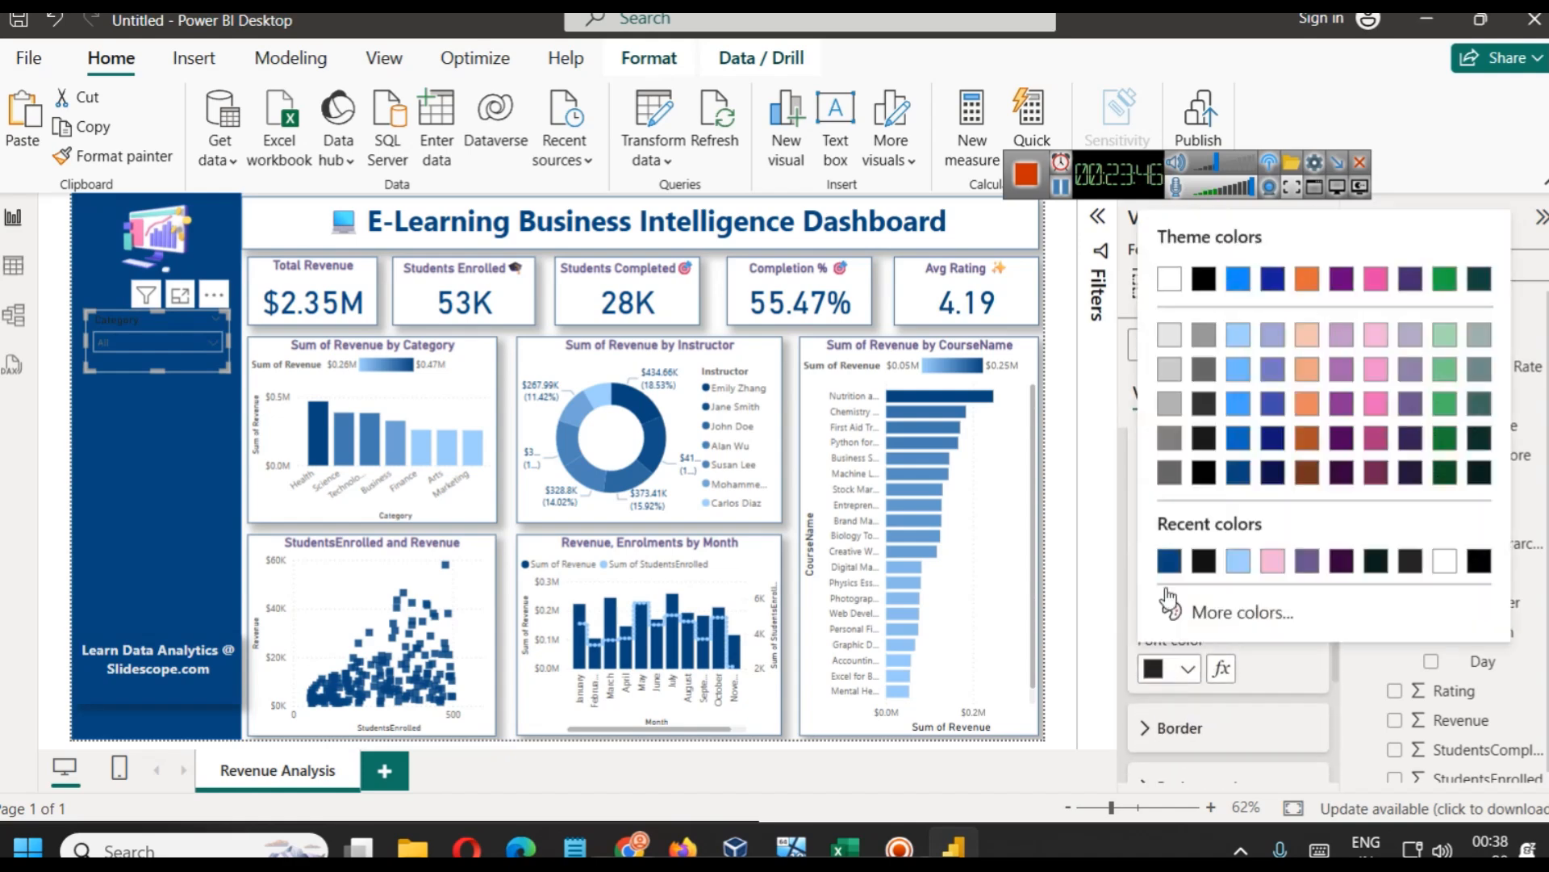
click(1166, 338)
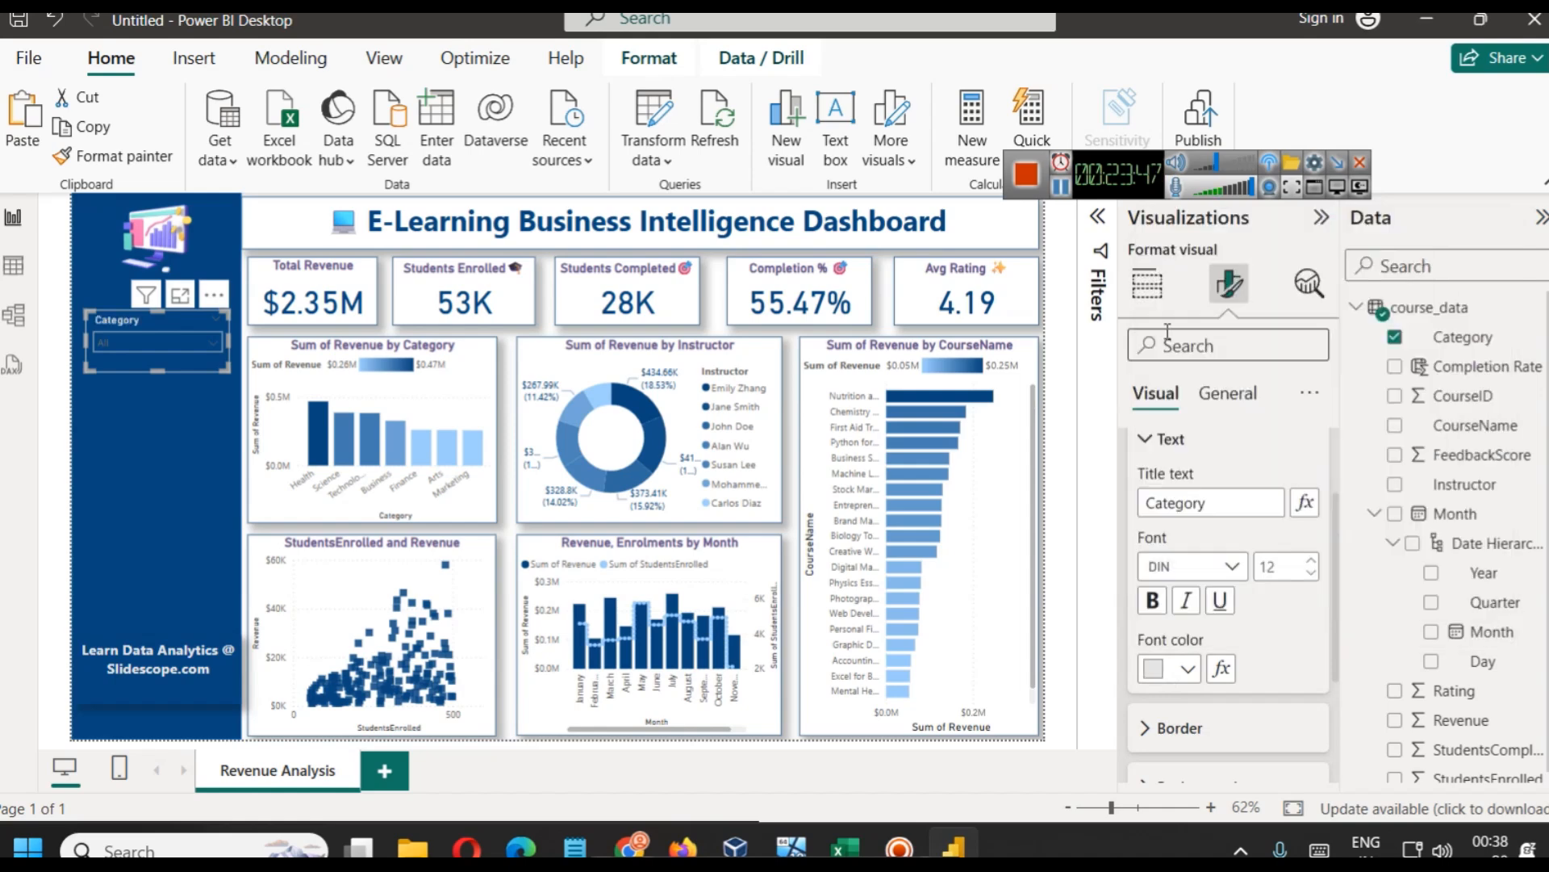
click(1165, 662)
click(1172, 302)
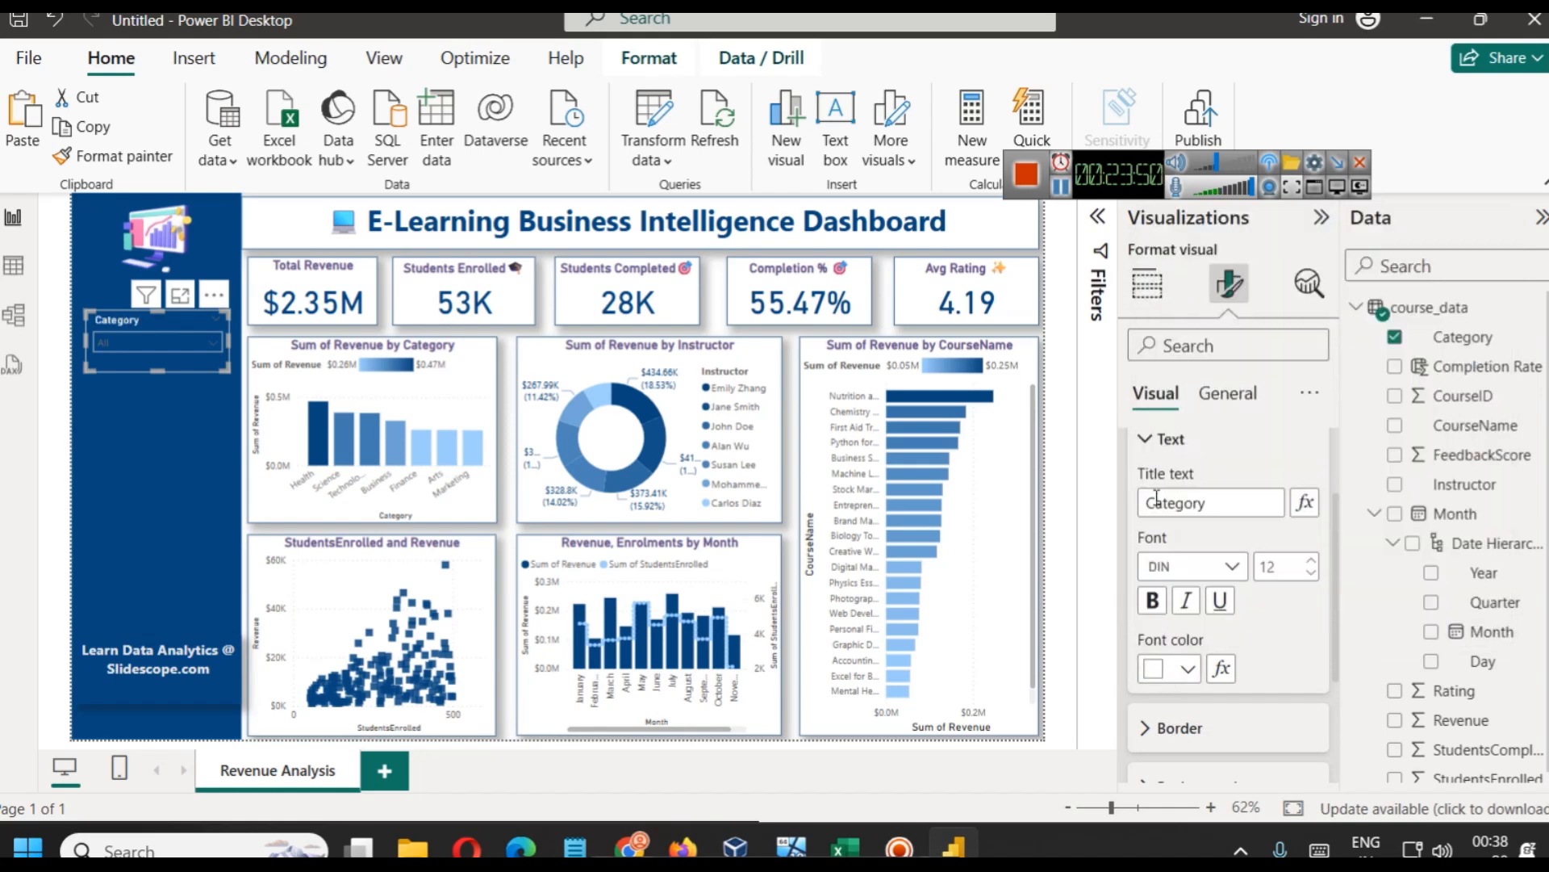
click(1151, 599)
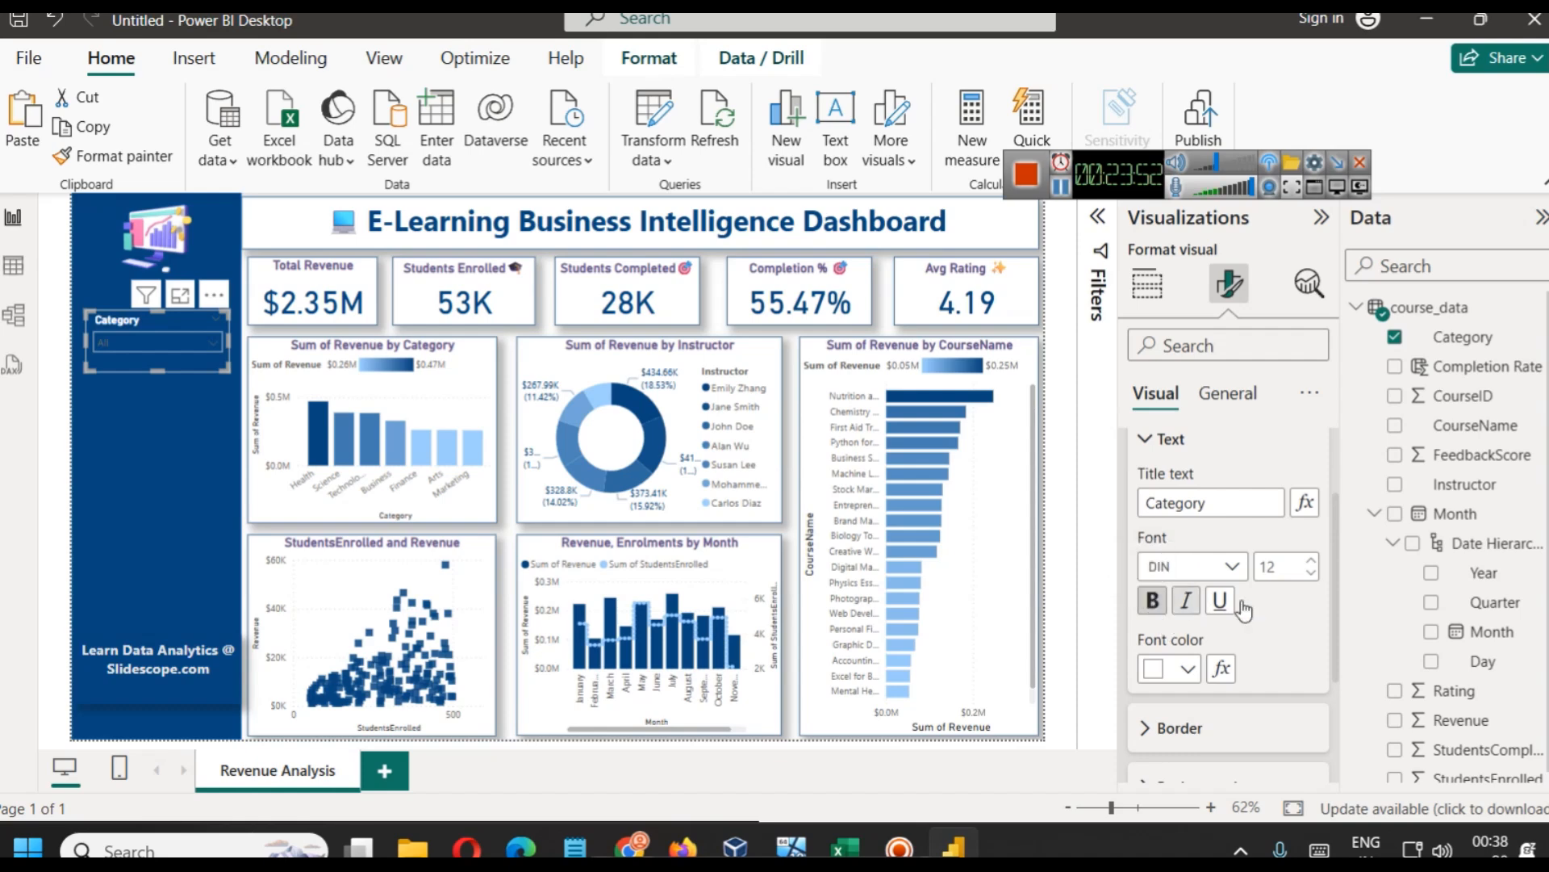
Open the Category slicer's dropdown to check its list of categories, and close it again
click(139, 343)
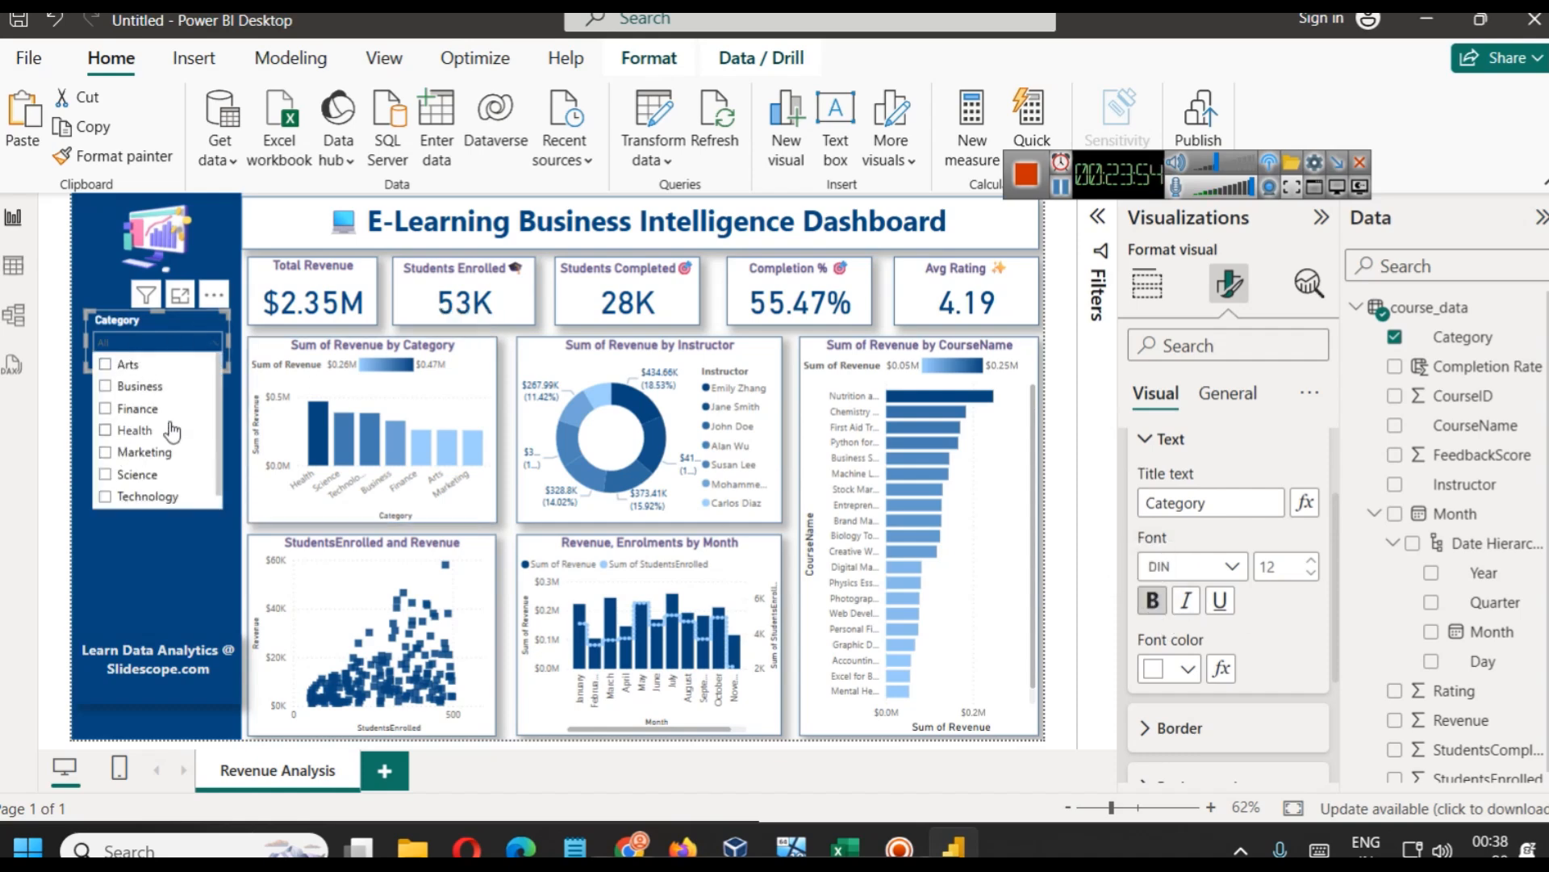
click(191, 559)
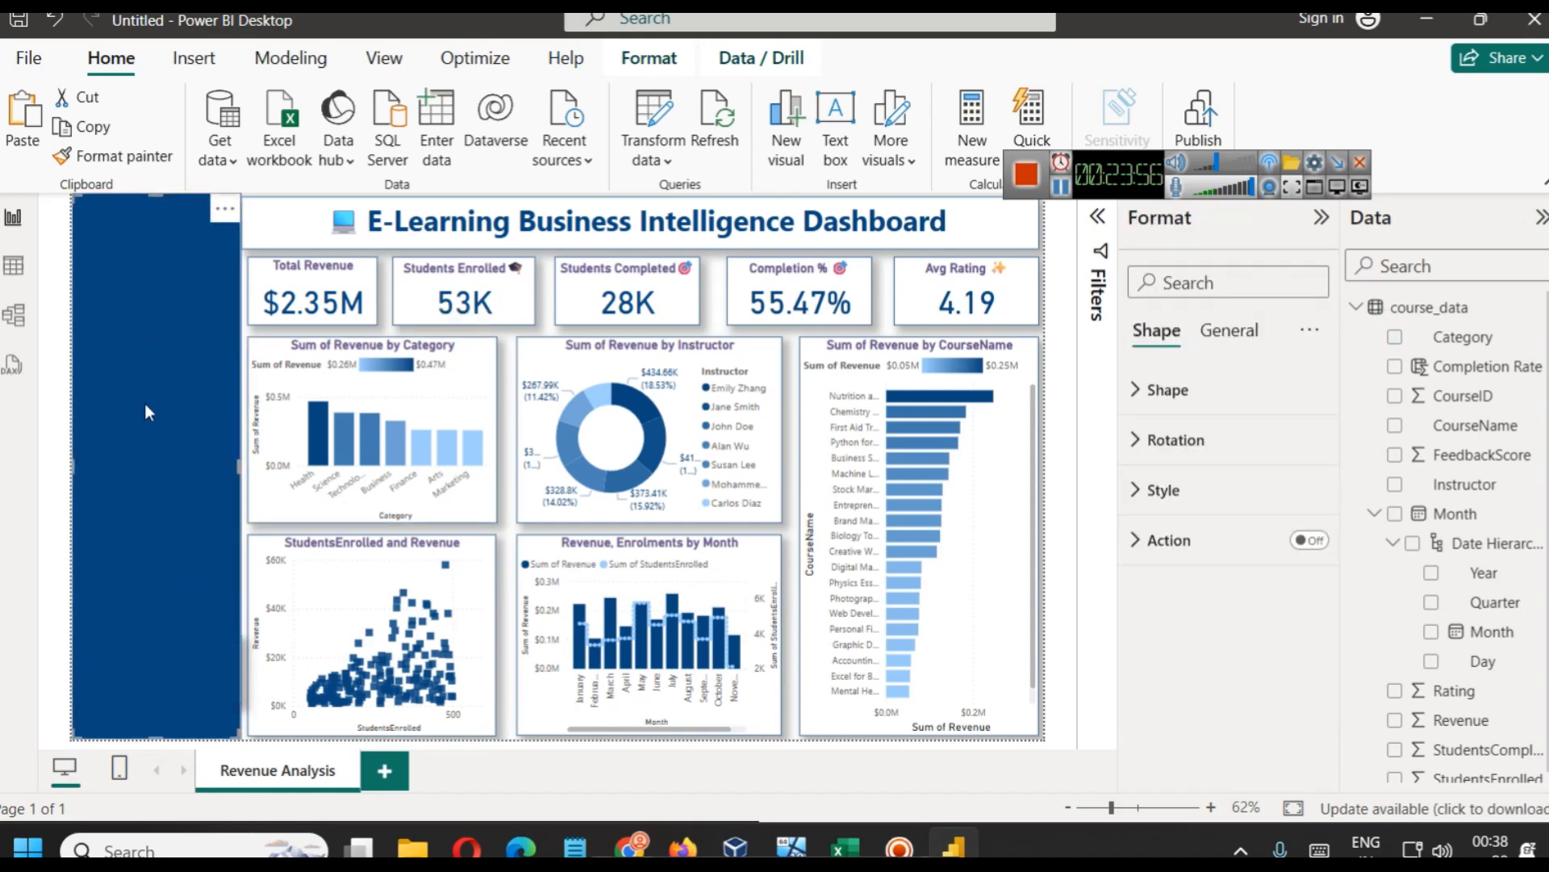
click(176, 372)
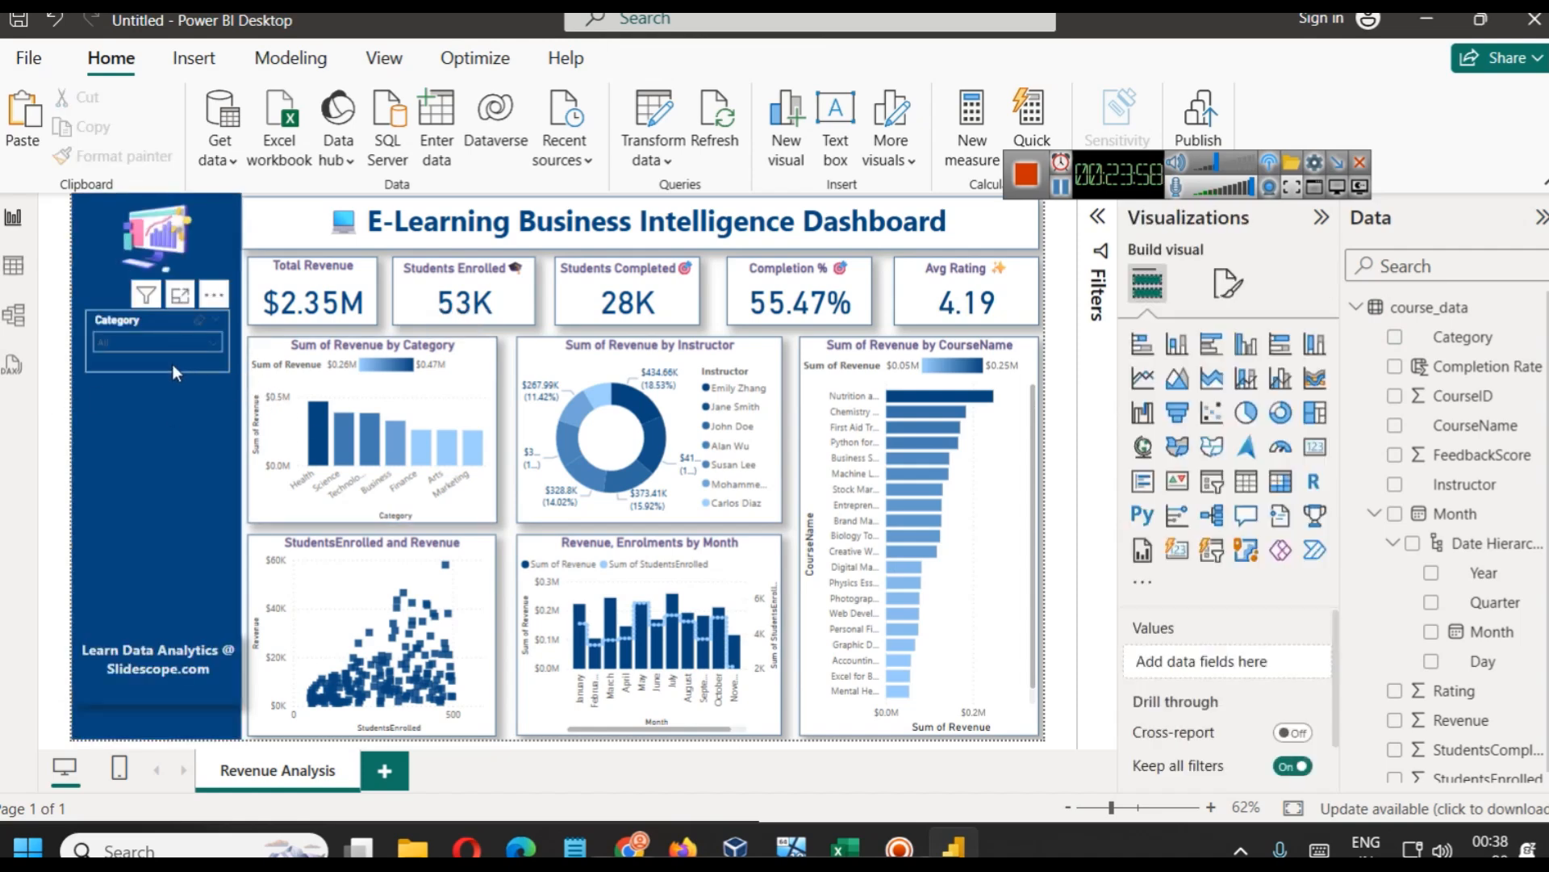
Turn on a visual border for the Category slicer and colour it light grey
click(156, 333)
click(1227, 282)
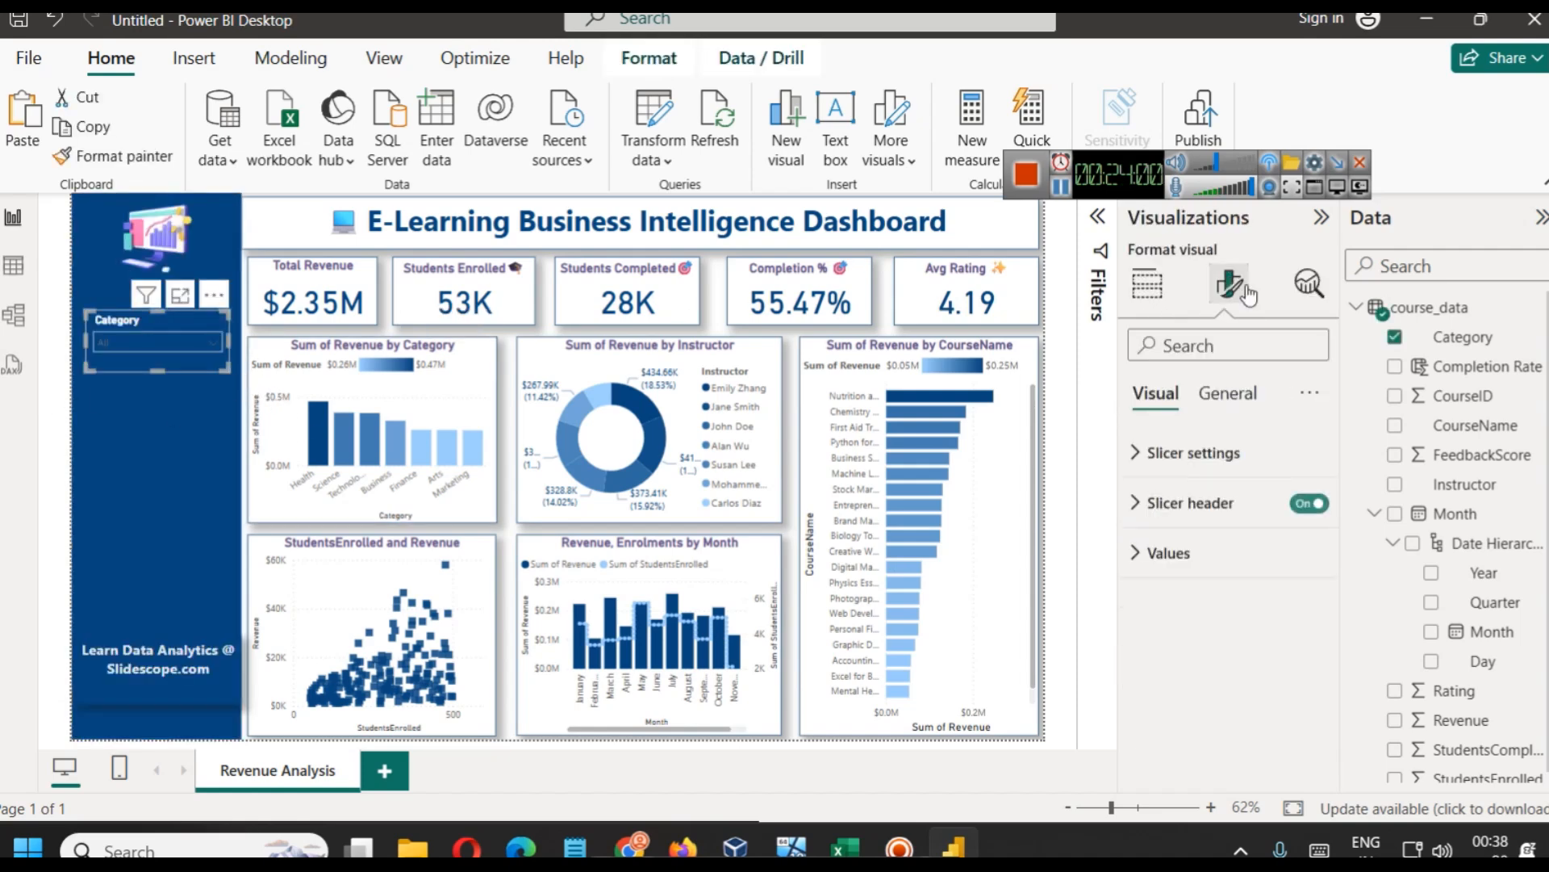
click(1227, 396)
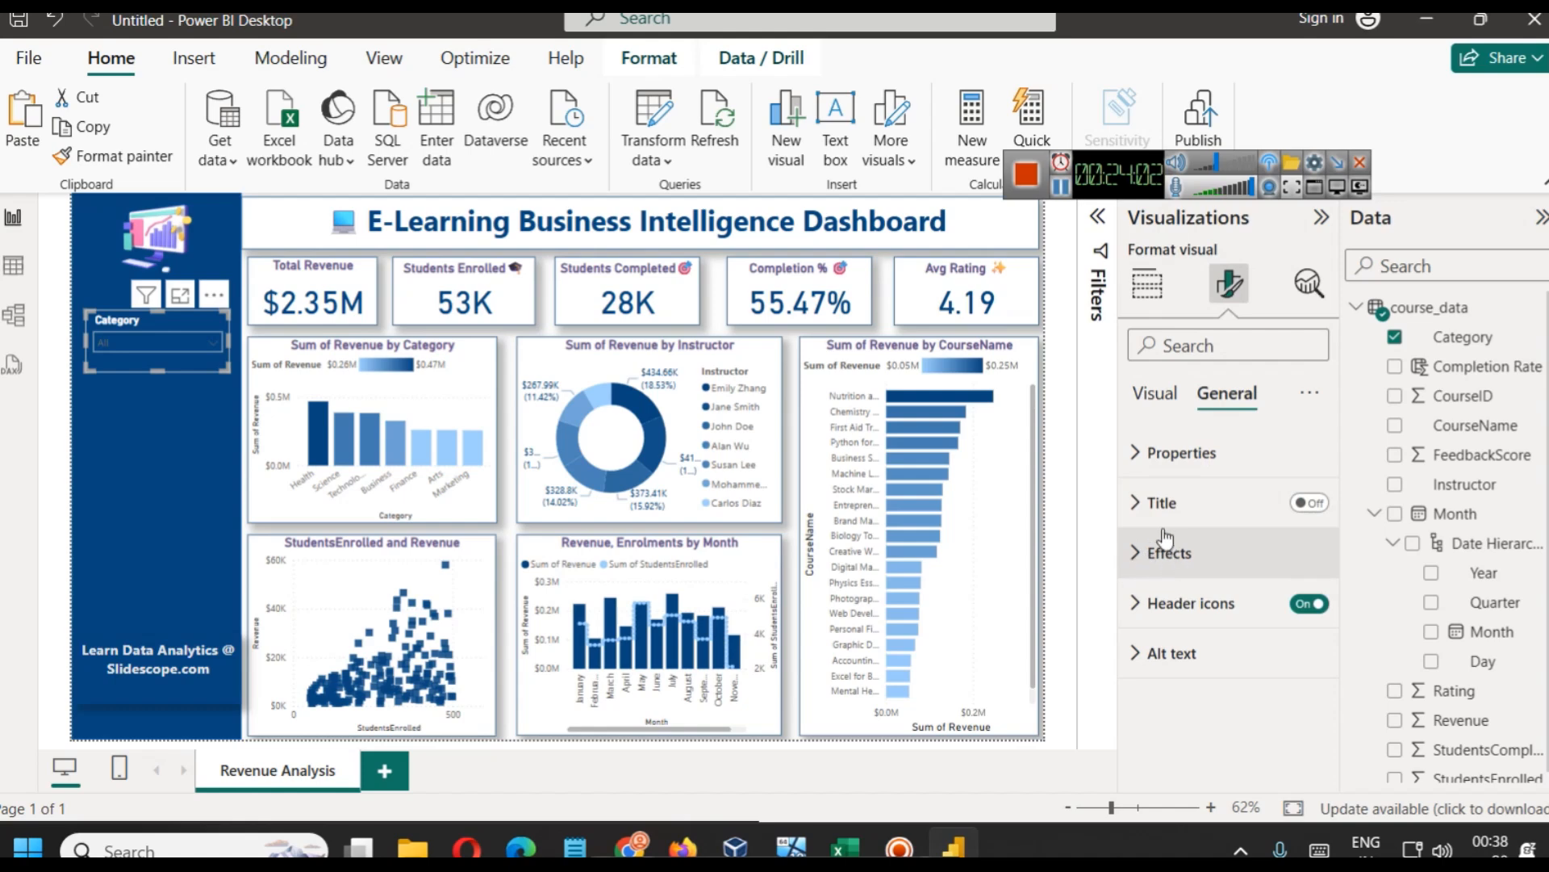
click(1197, 551)
scroll(1291, 581, down, 3)
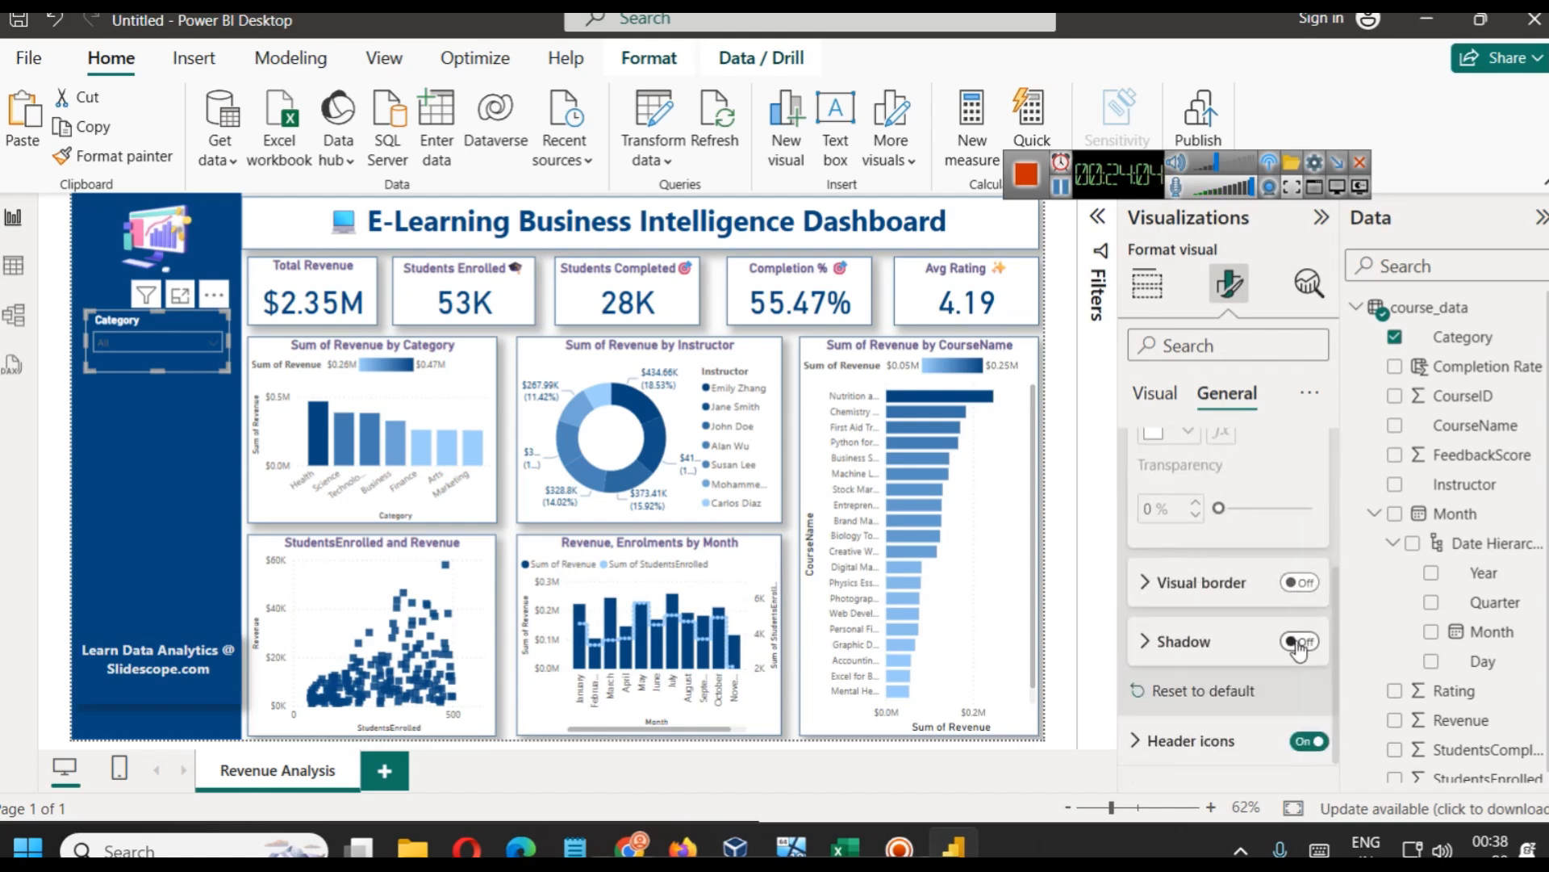
click(1300, 582)
click(1170, 582)
click(1187, 645)
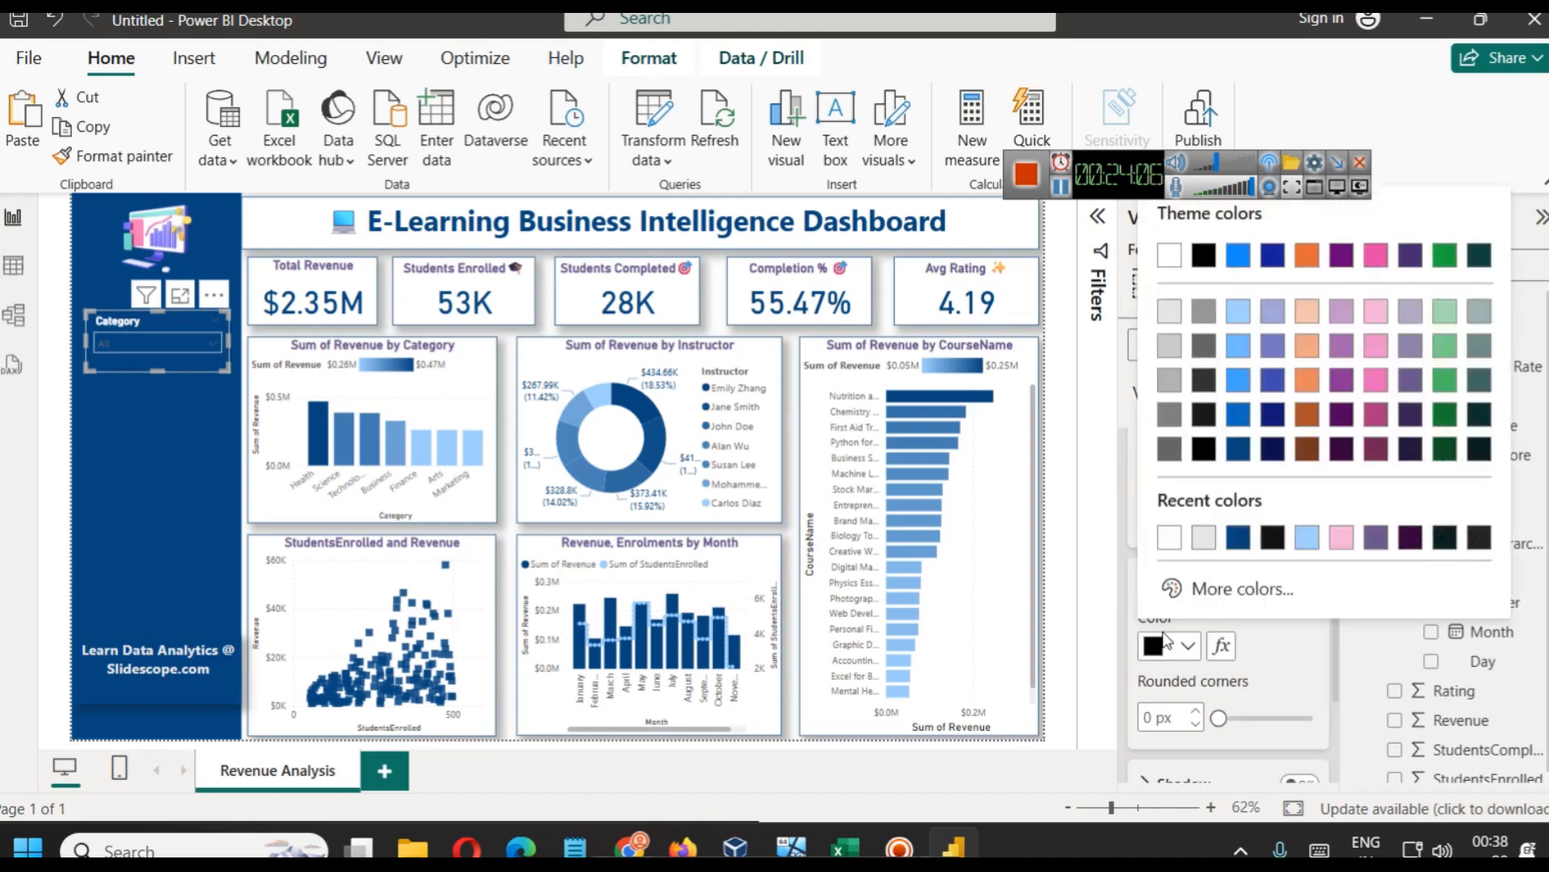
click(1178, 314)
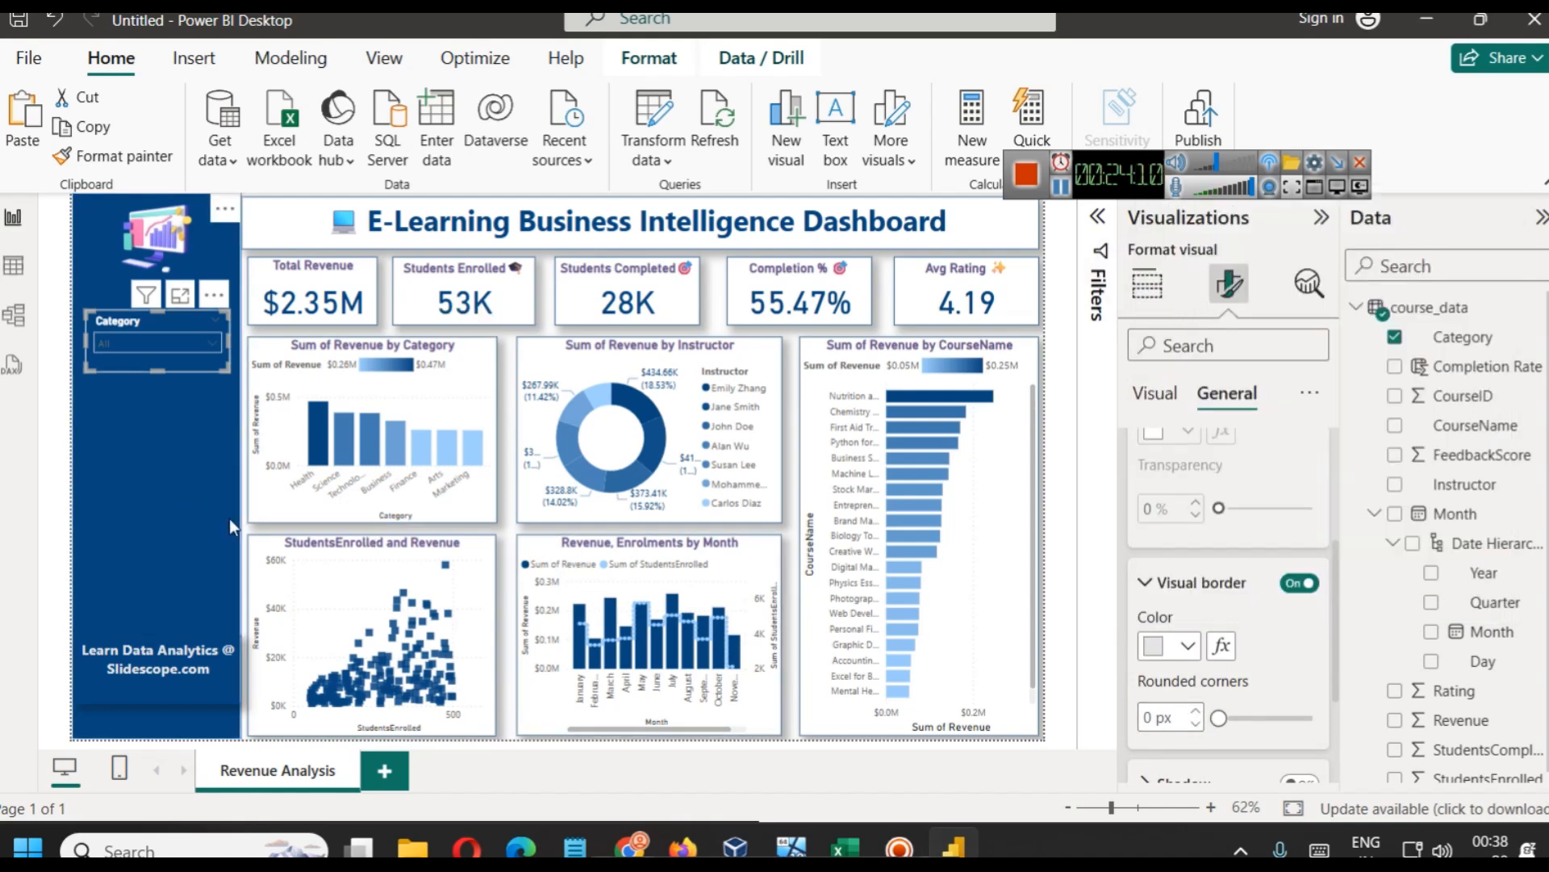
click(255, 525)
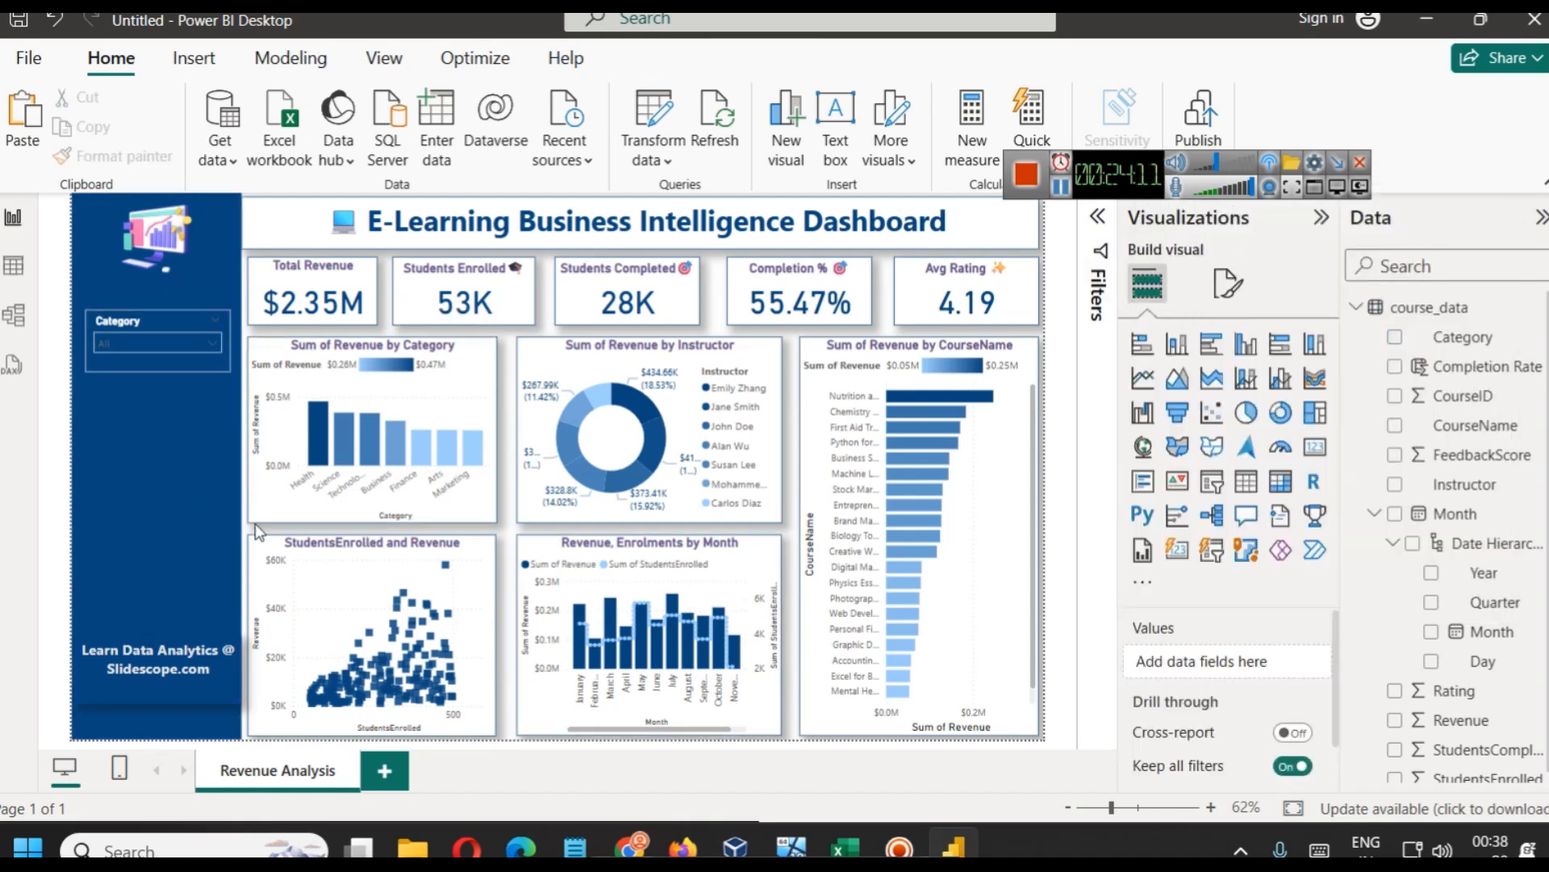
Duplicate the Category slicer directly below the original and replace the copy's field with CourseName
click(126, 367)
drag(126, 367, 126, 439)
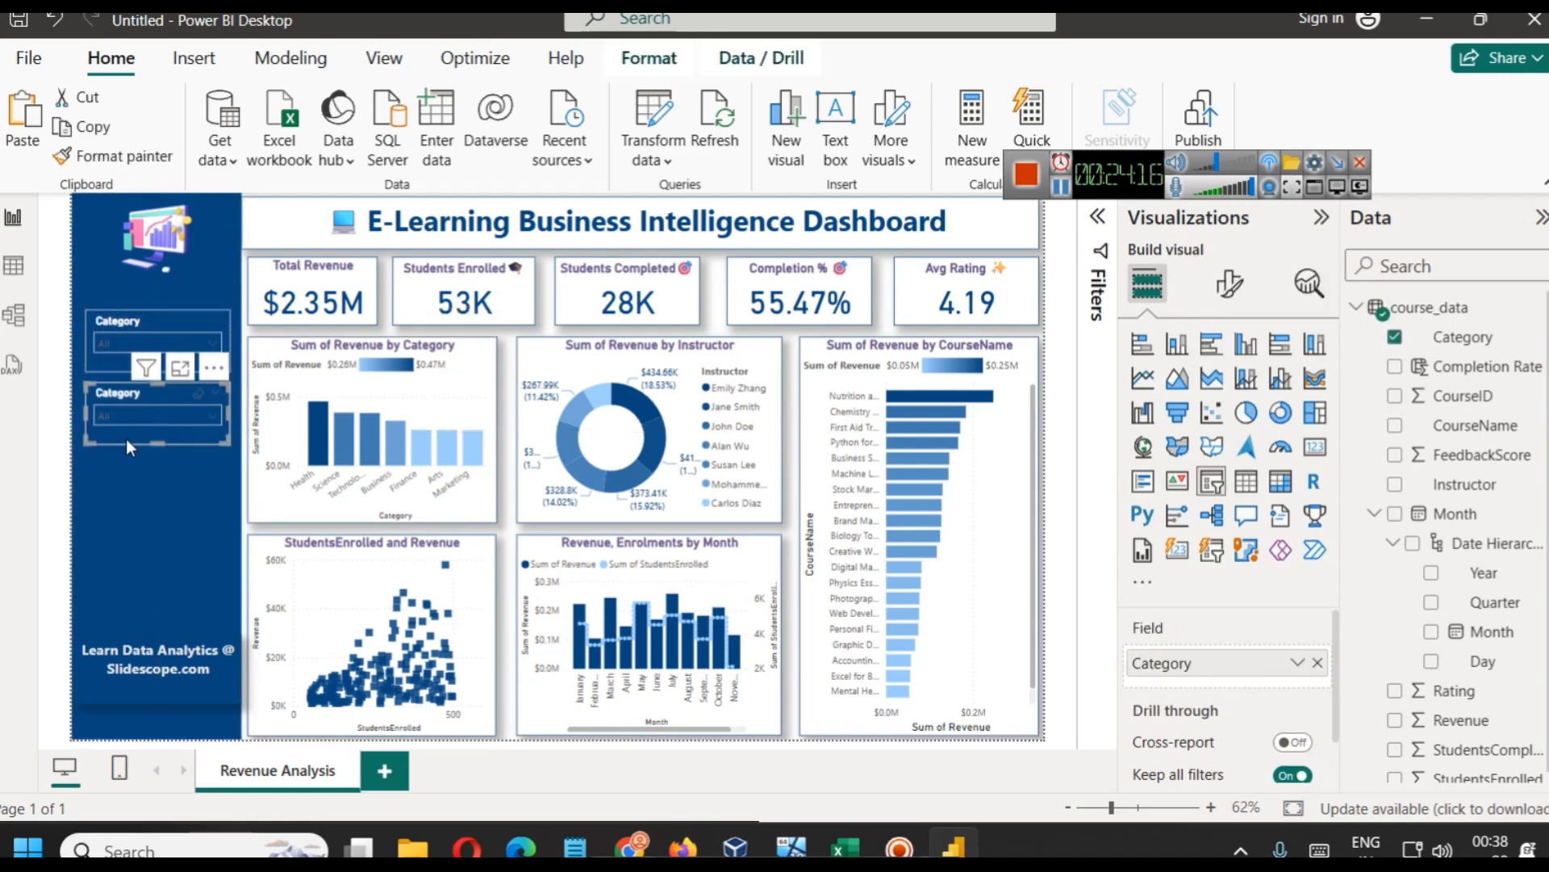
click(1318, 662)
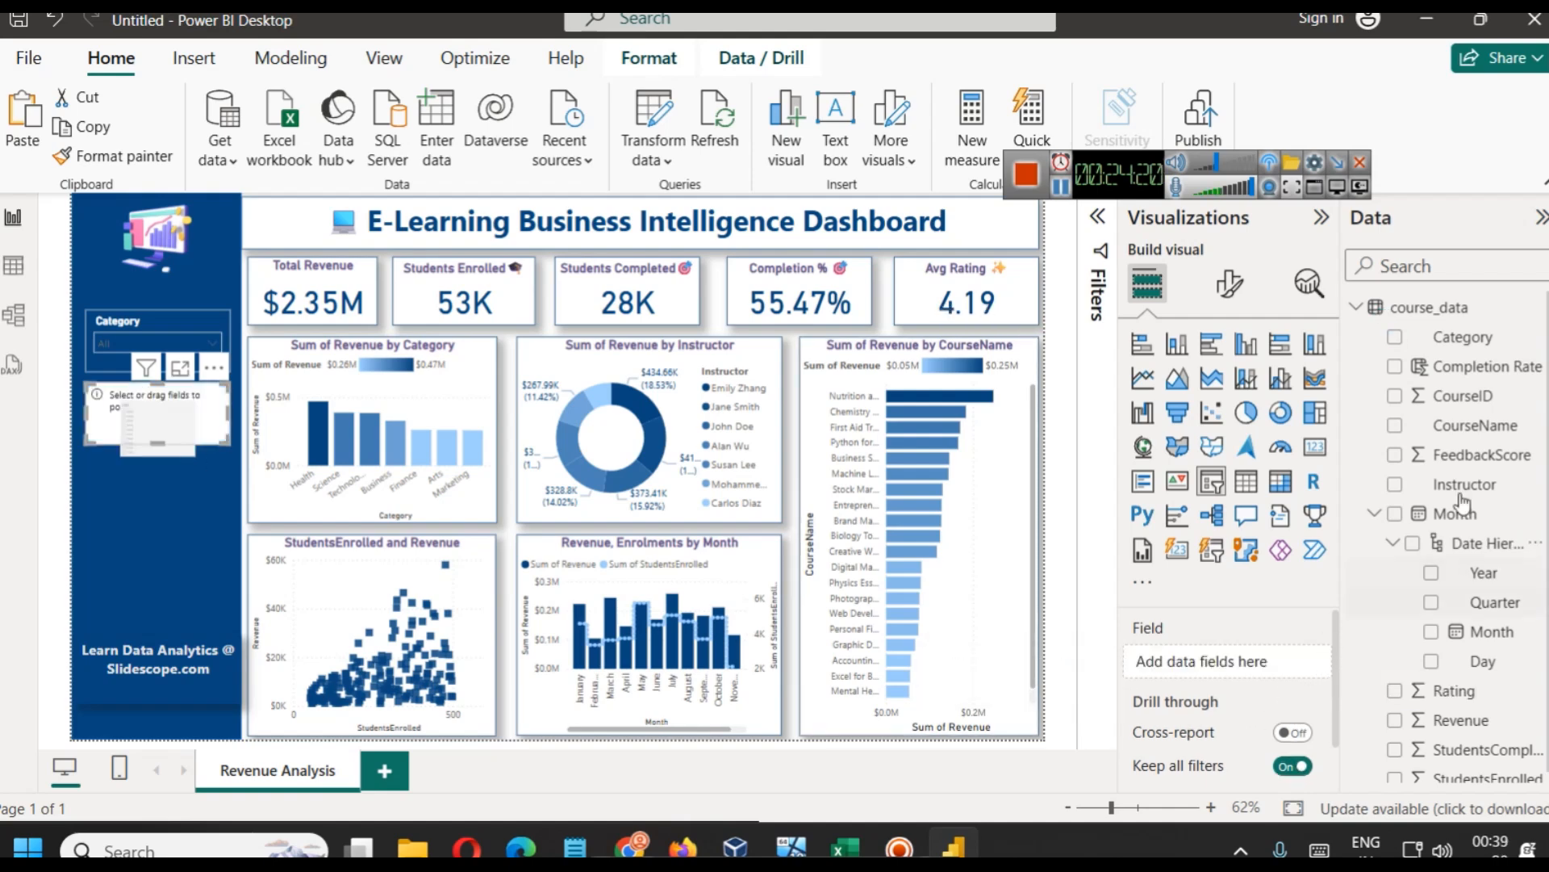
drag(1475, 425, 1287, 663)
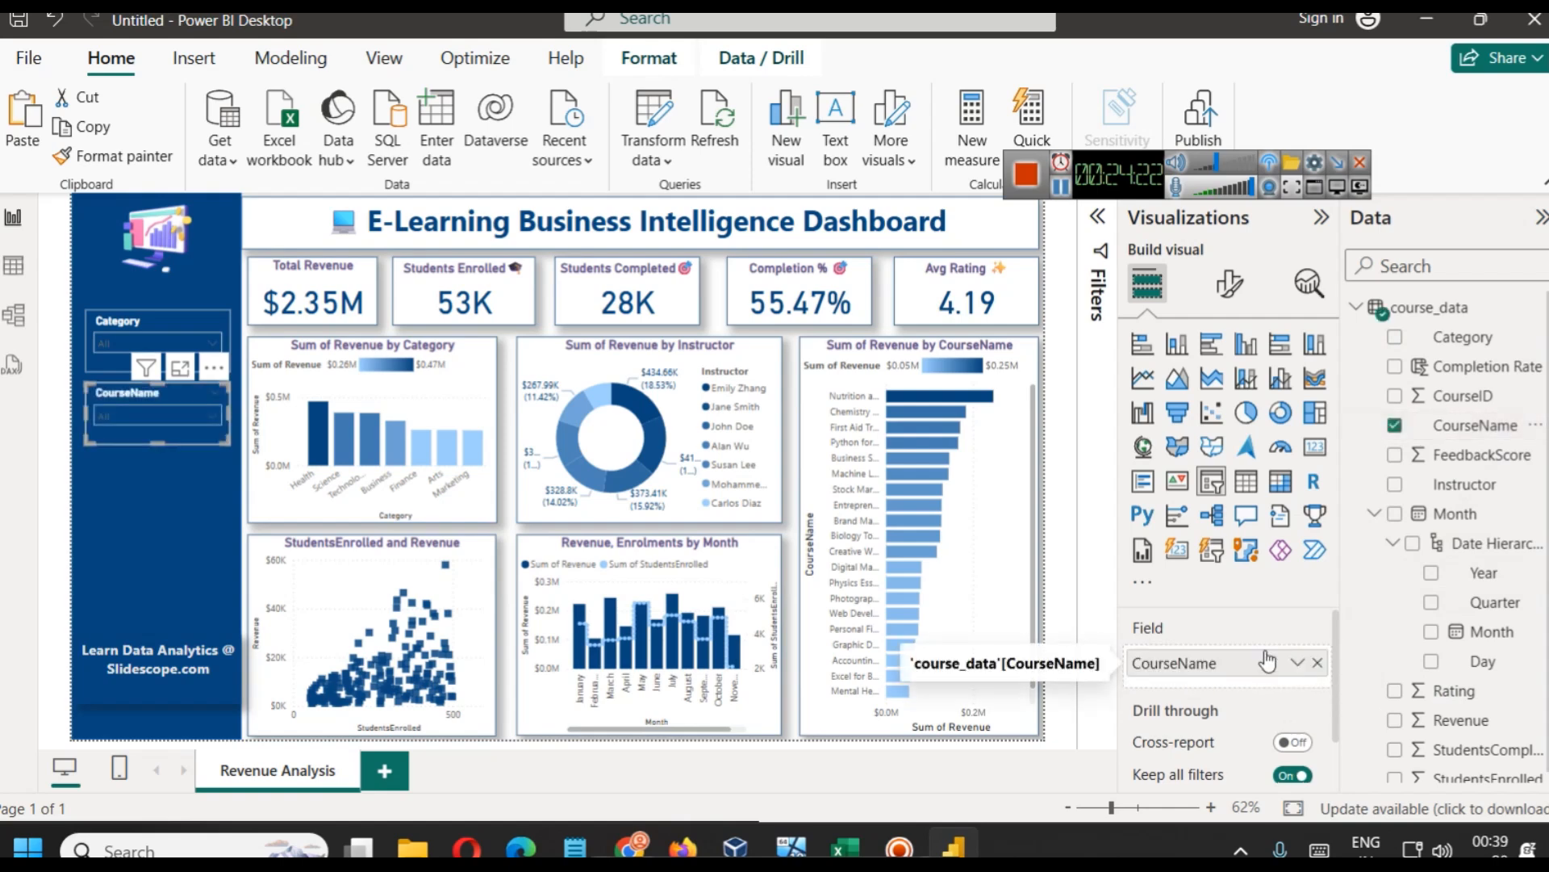
Test the CourseName slicer by filtering the page to Biology Today, Brand Management and Business Strategy in turn
click(144, 416)
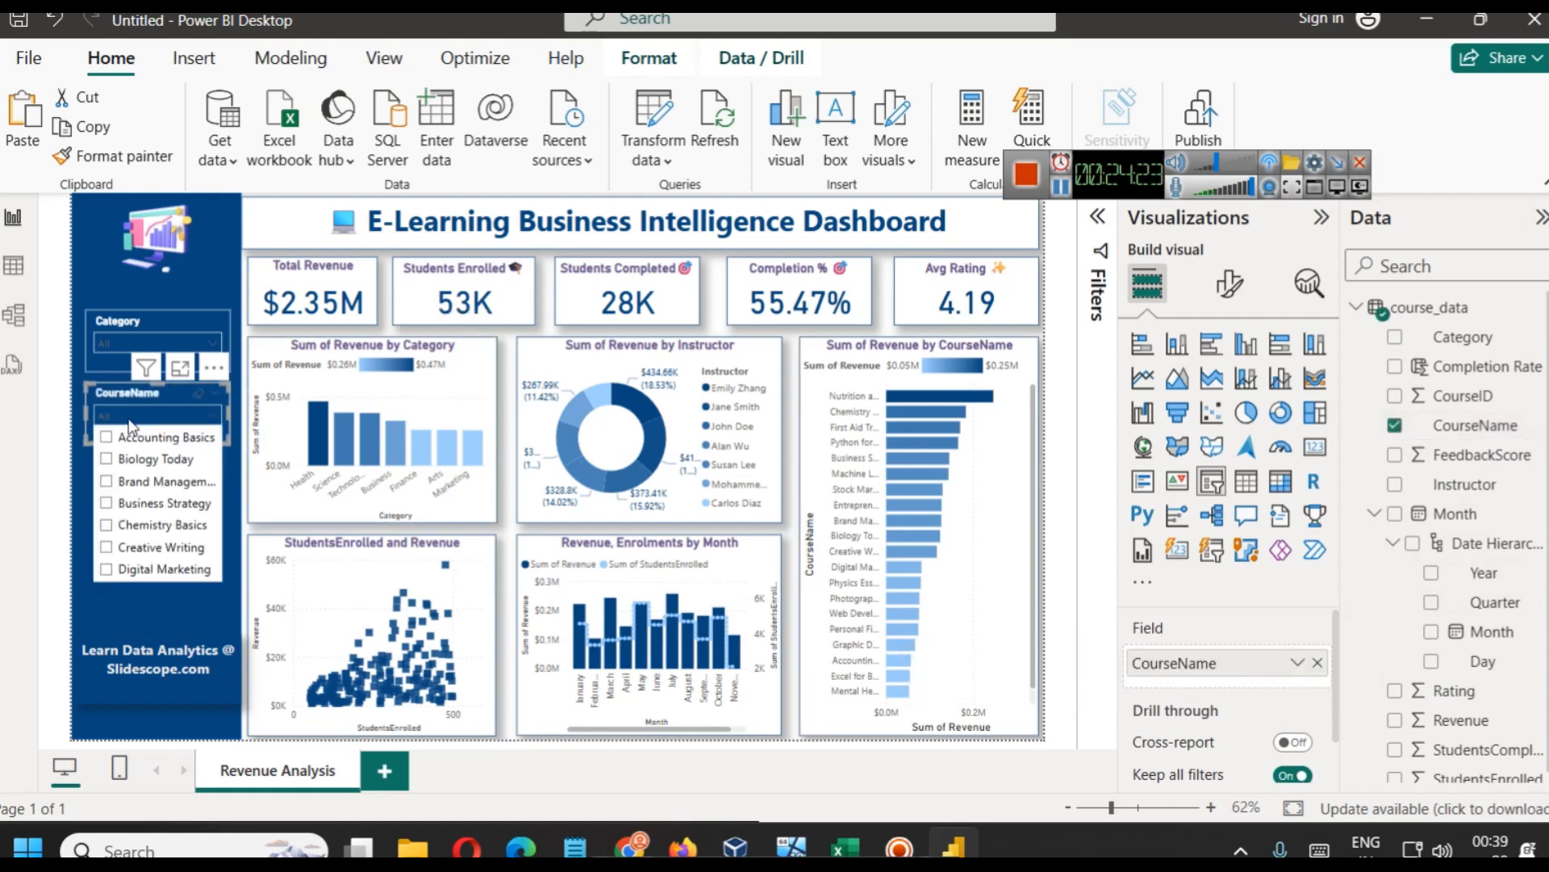
click(156, 460)
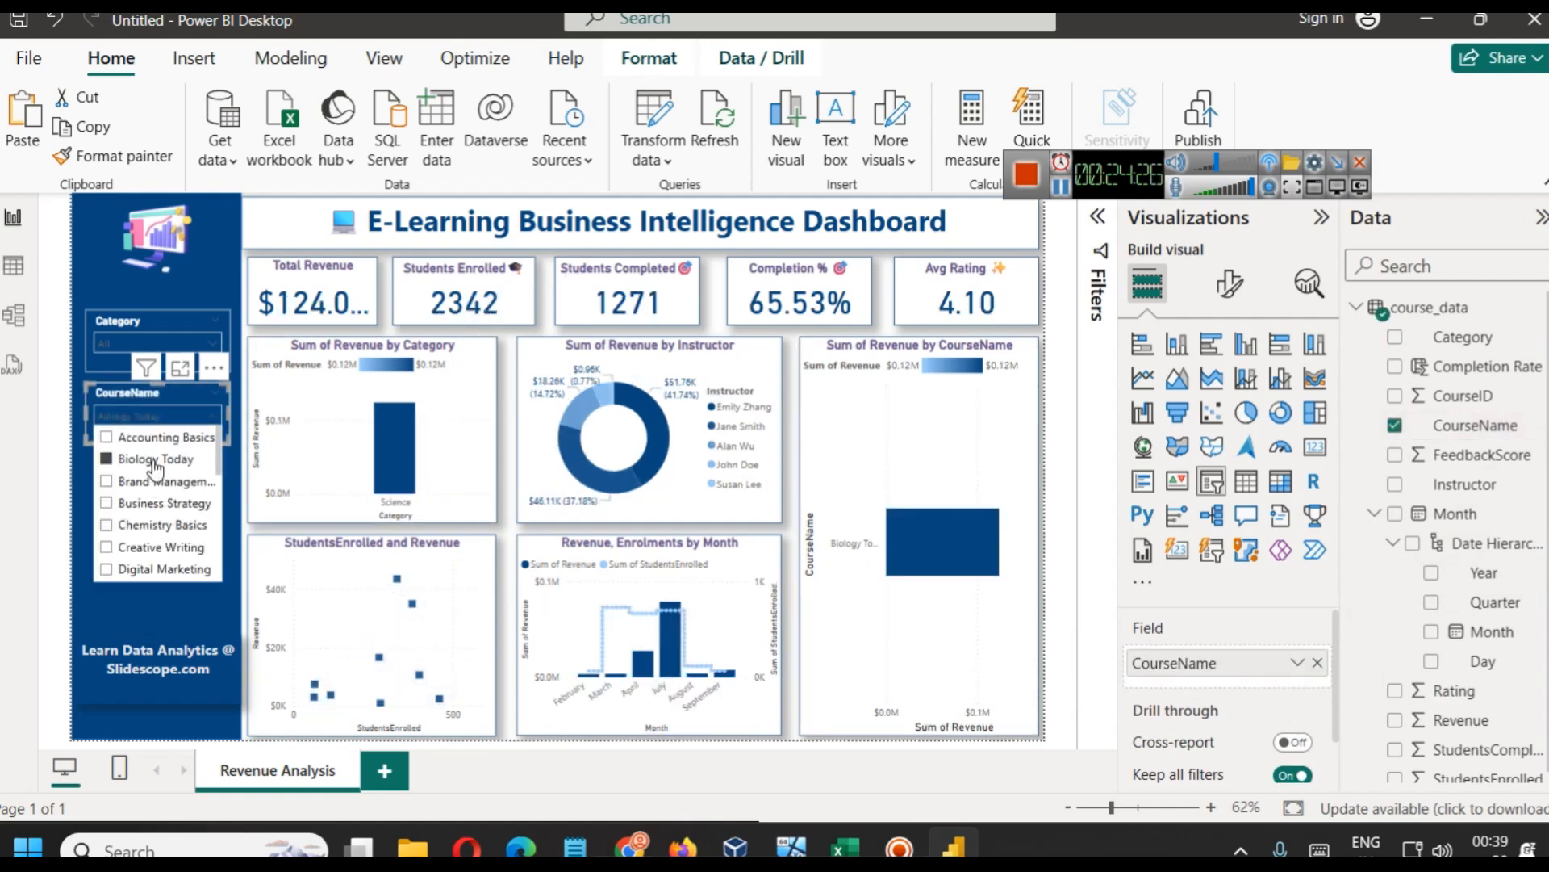
click(162, 482)
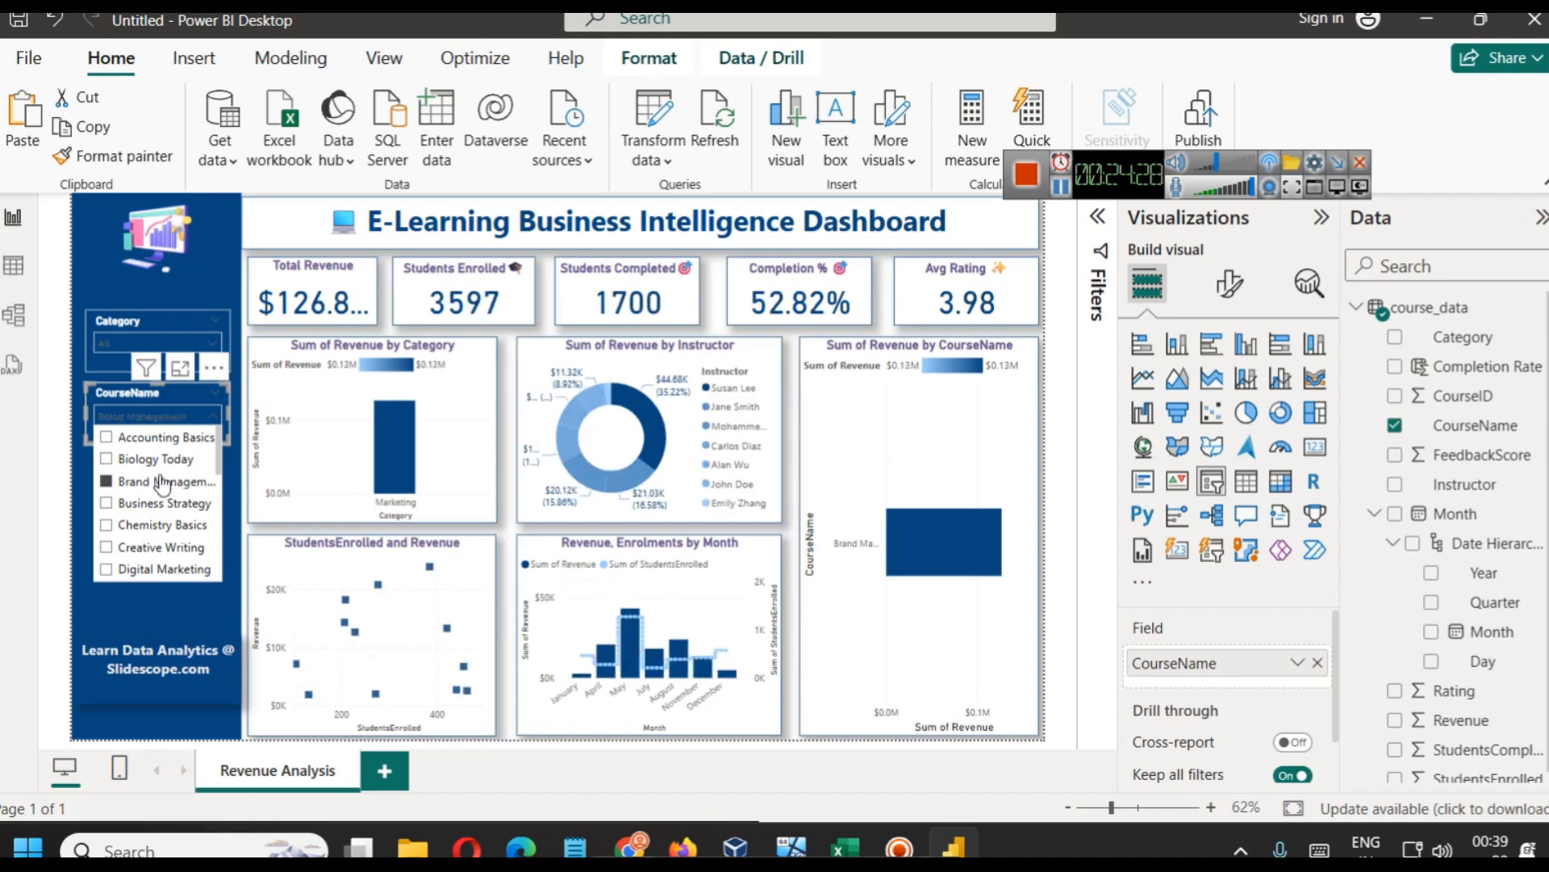
click(164, 504)
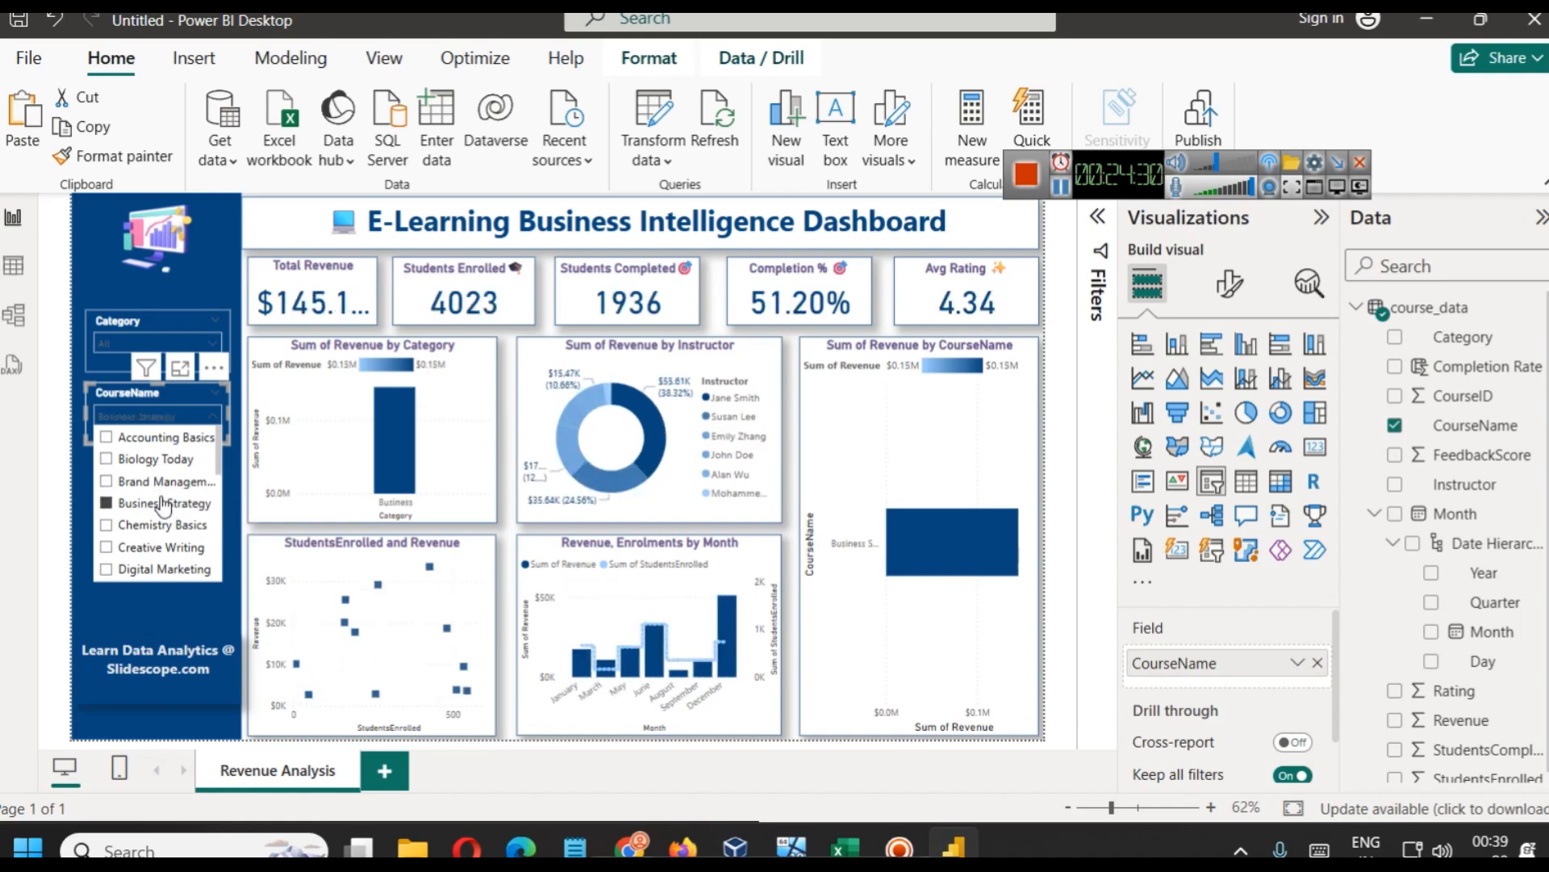
Add Chemistry Basics to the CourseName slicer's selection to test multiple selection, and clear all of the slicer's selections
ctrl+click(158, 526)
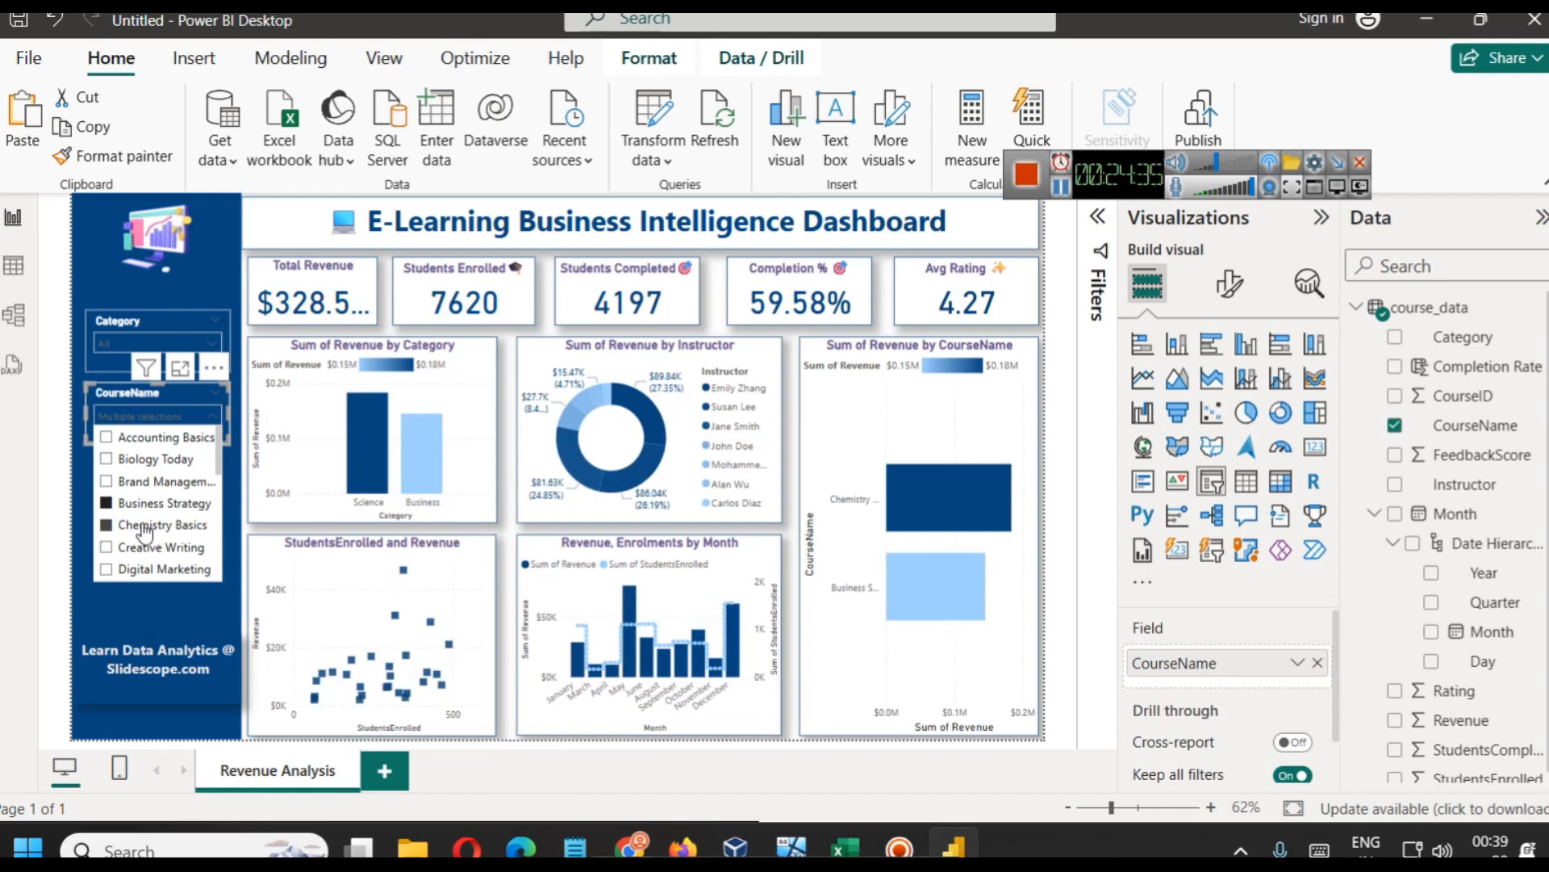
click(200, 393)
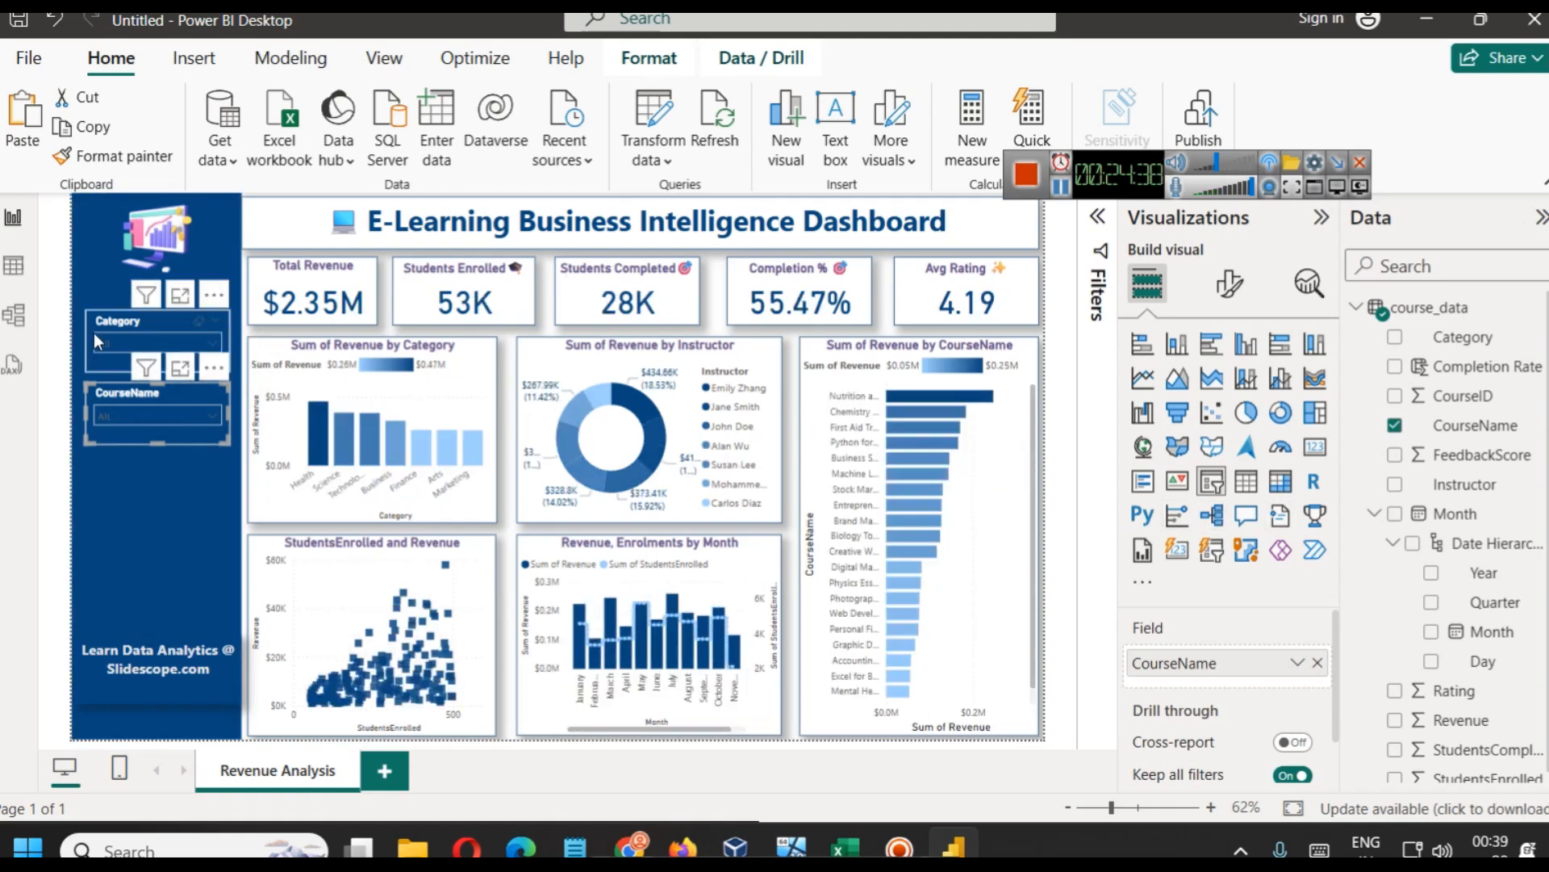
Duplicate the CourseName slicer directly below the original and replace the copy's field with Instructor
key(ctrl+c)
key(ctrl+v)
drag(114, 400, 108, 468)
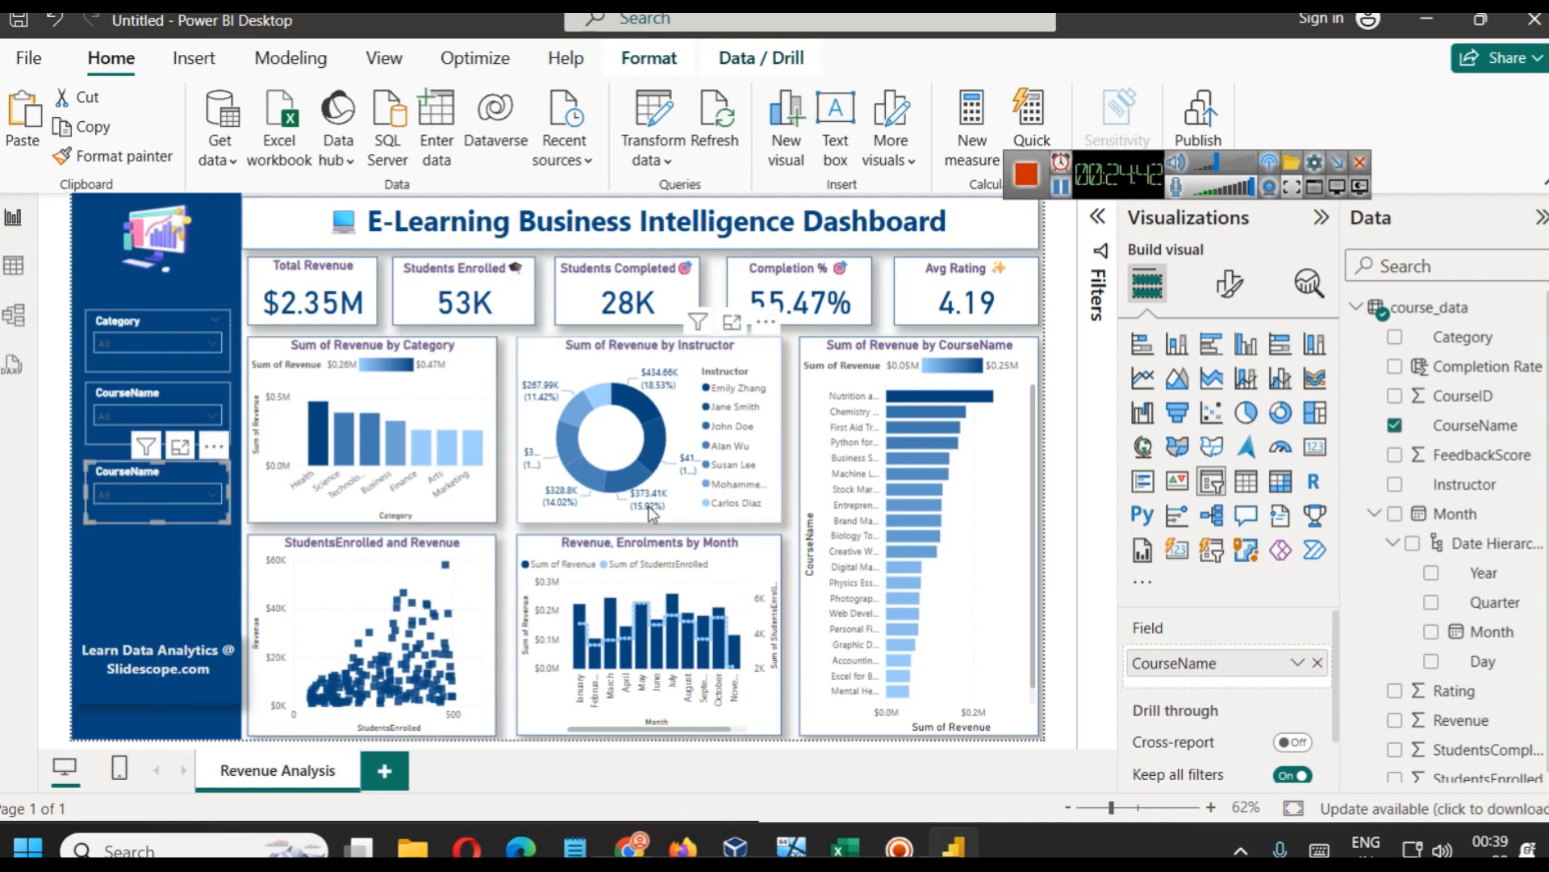
click(1297, 663)
click(1302, 644)
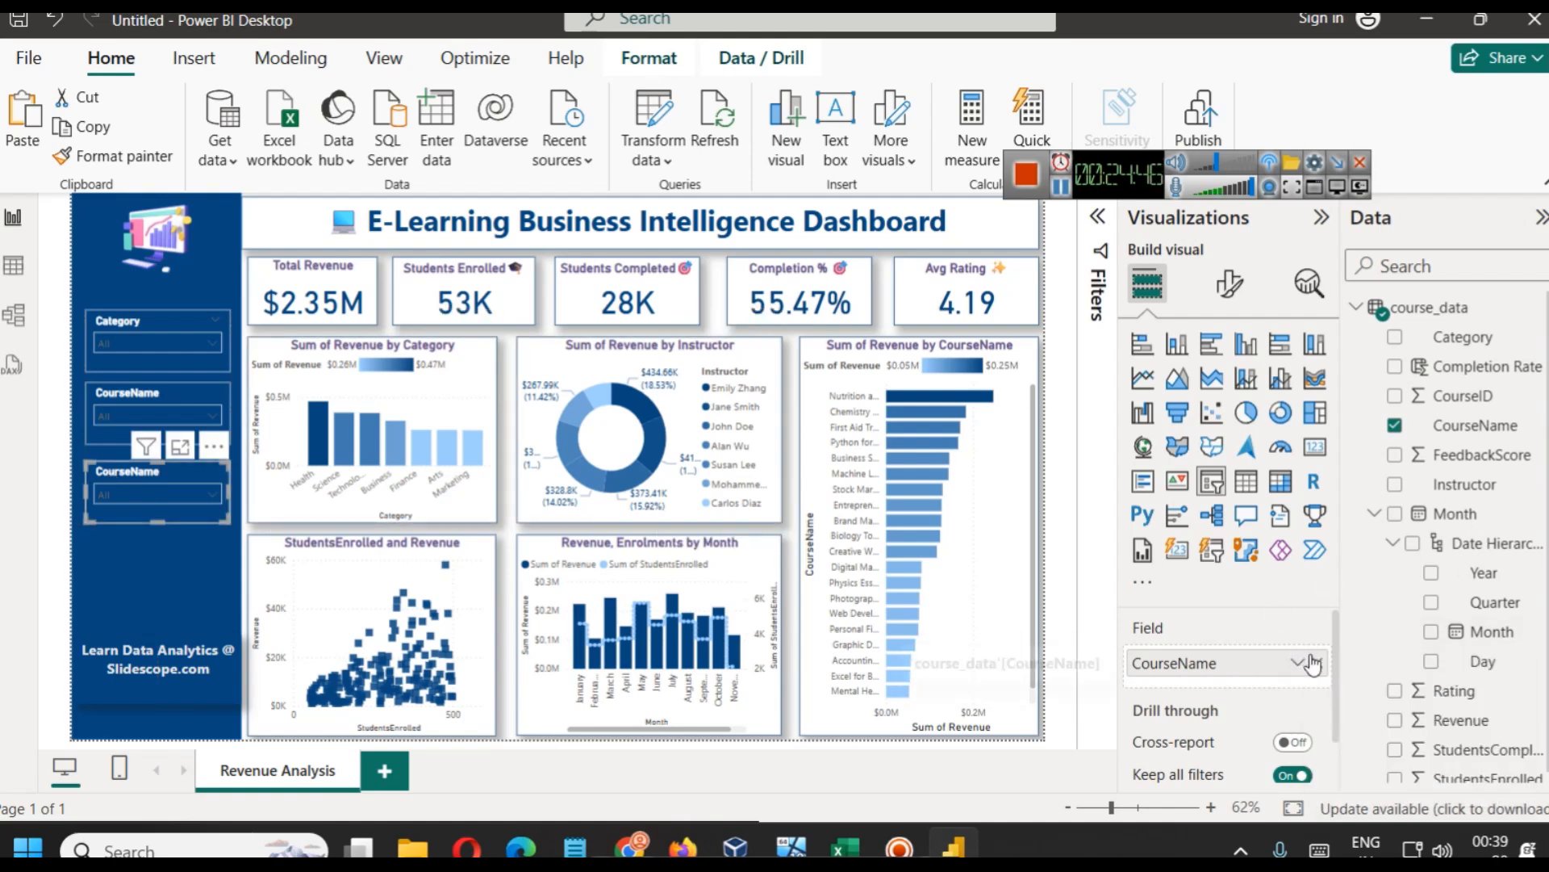
click(1314, 662)
drag(1438, 490, 1280, 657)
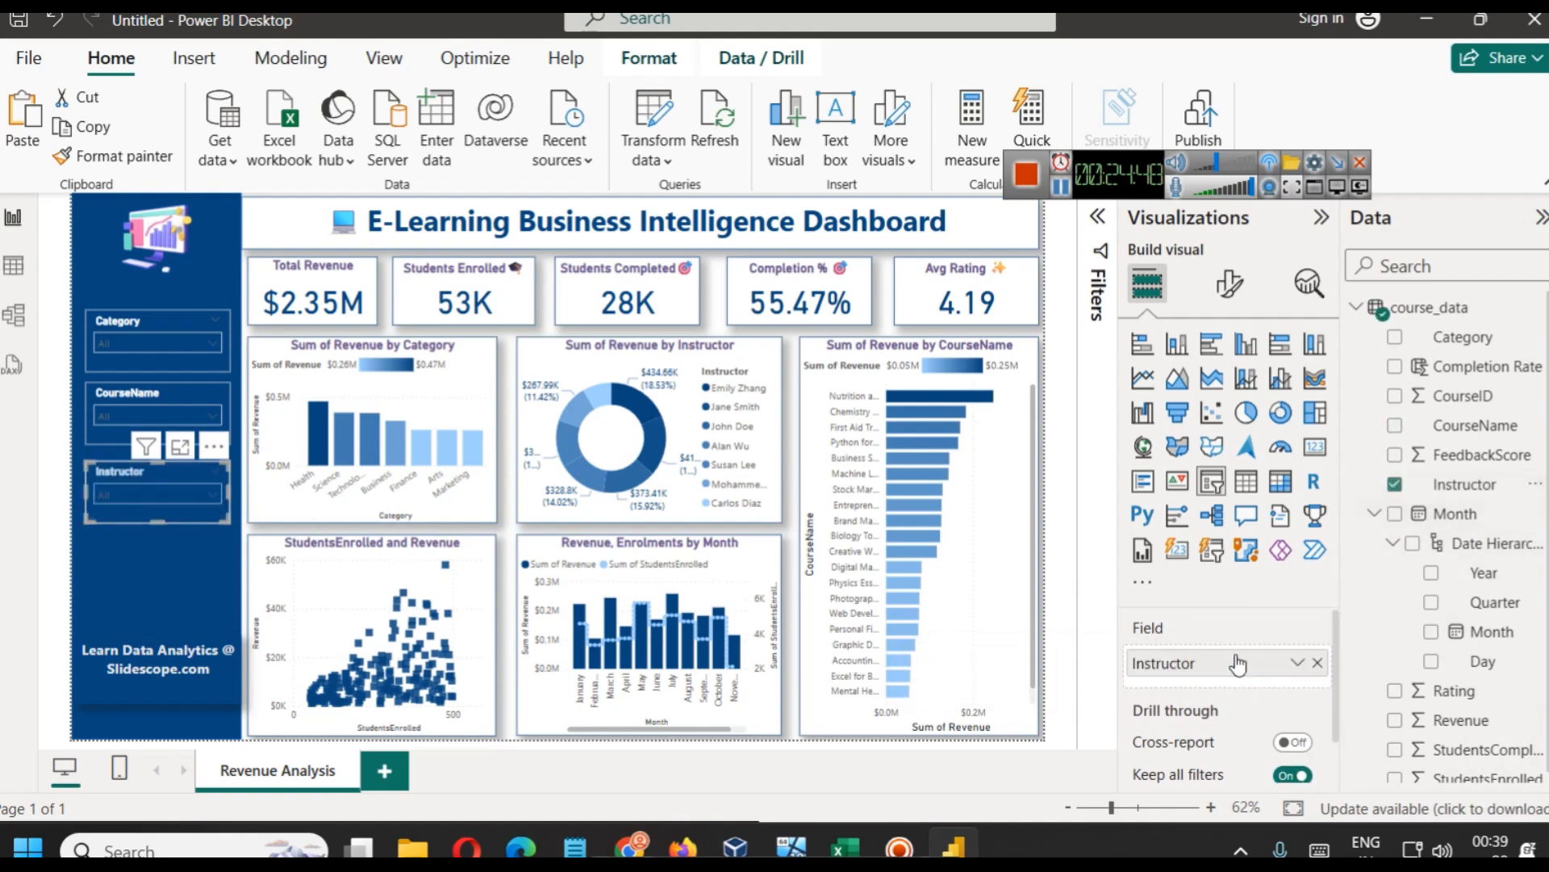
click(154, 491)
click(154, 490)
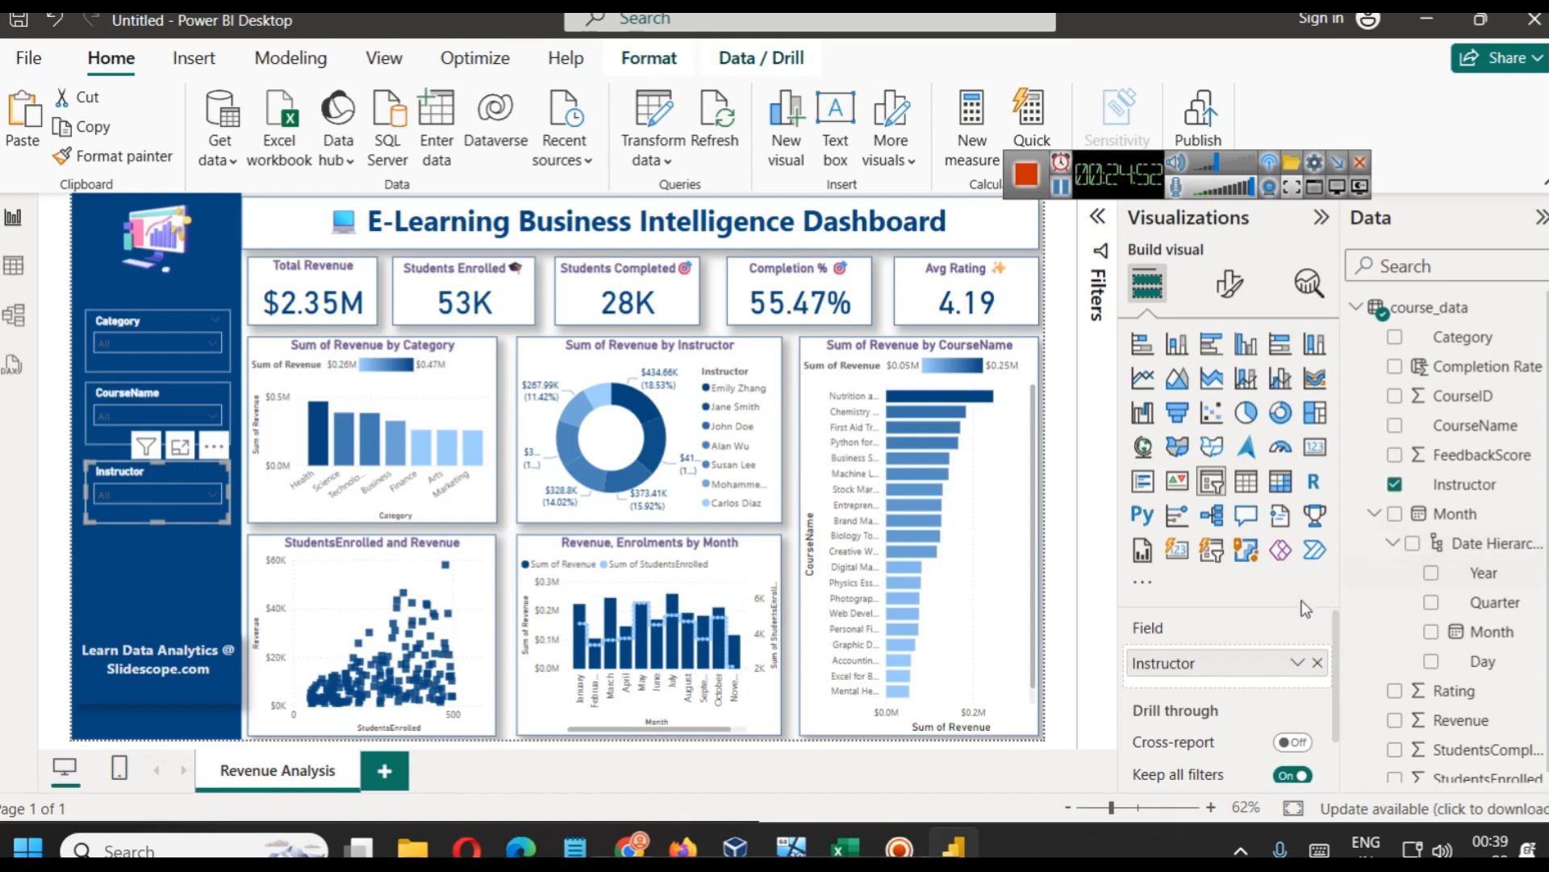
scroll(1480, 601, down, 1)
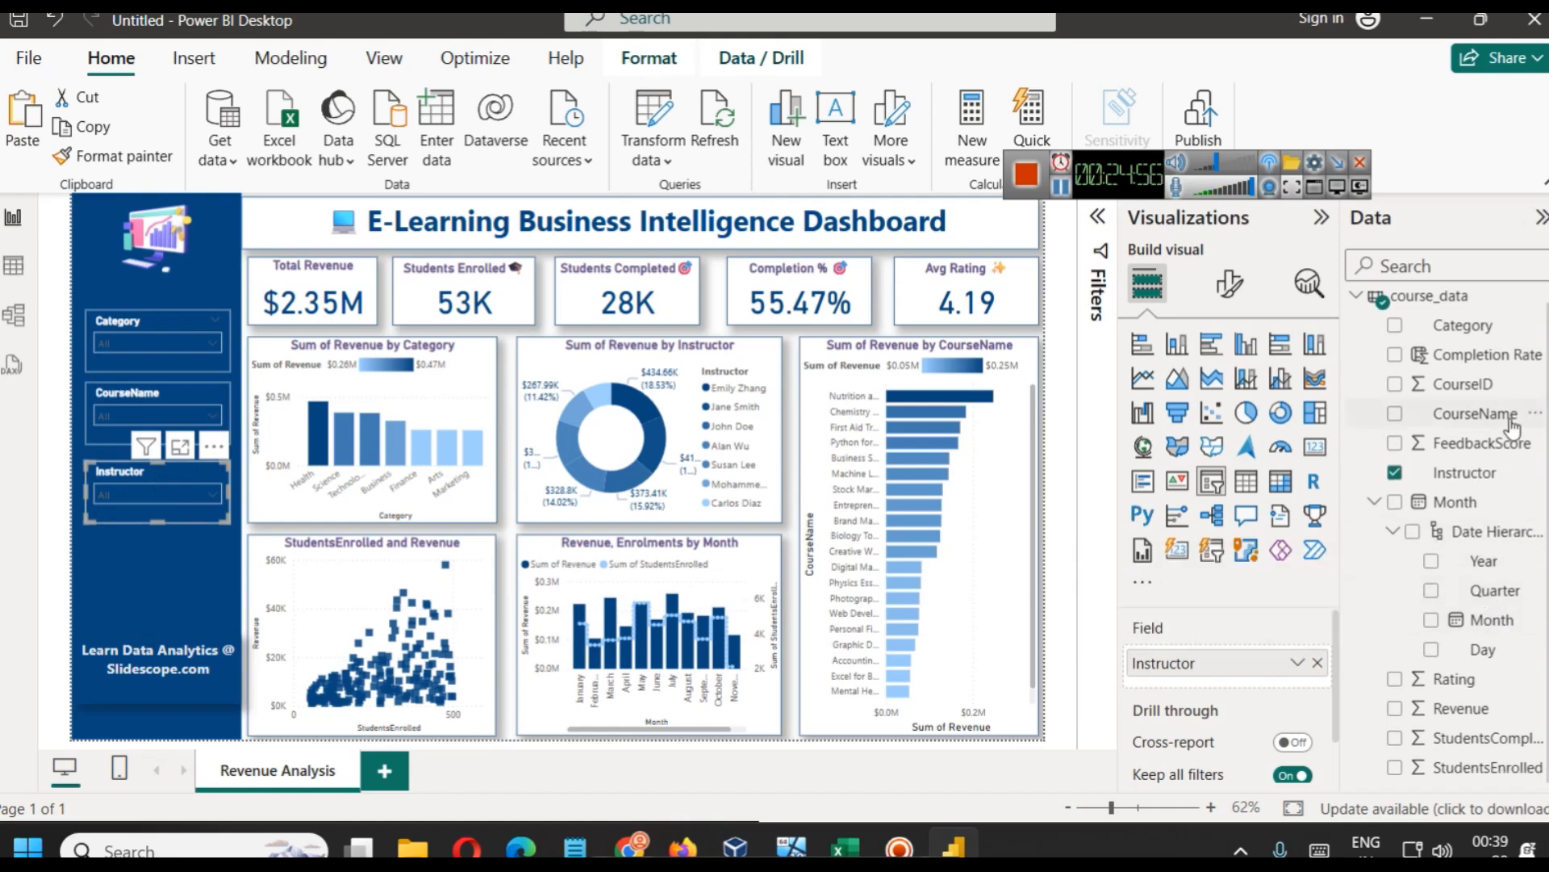
click(66, 520)
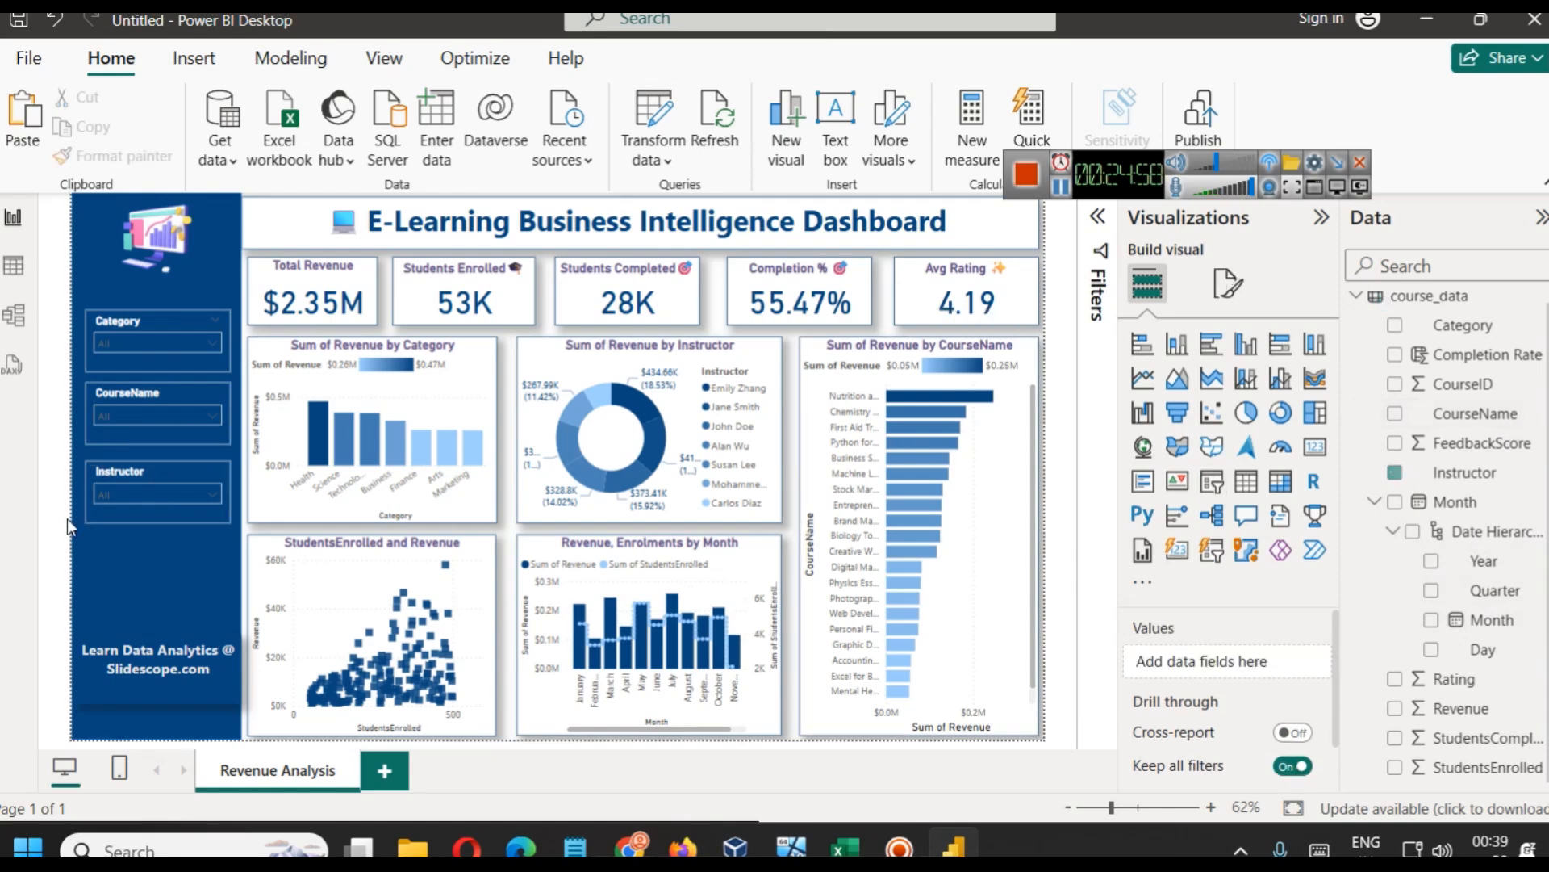
Duplicate the Revenue Analysis page
right_click(300, 779)
click(355, 758)
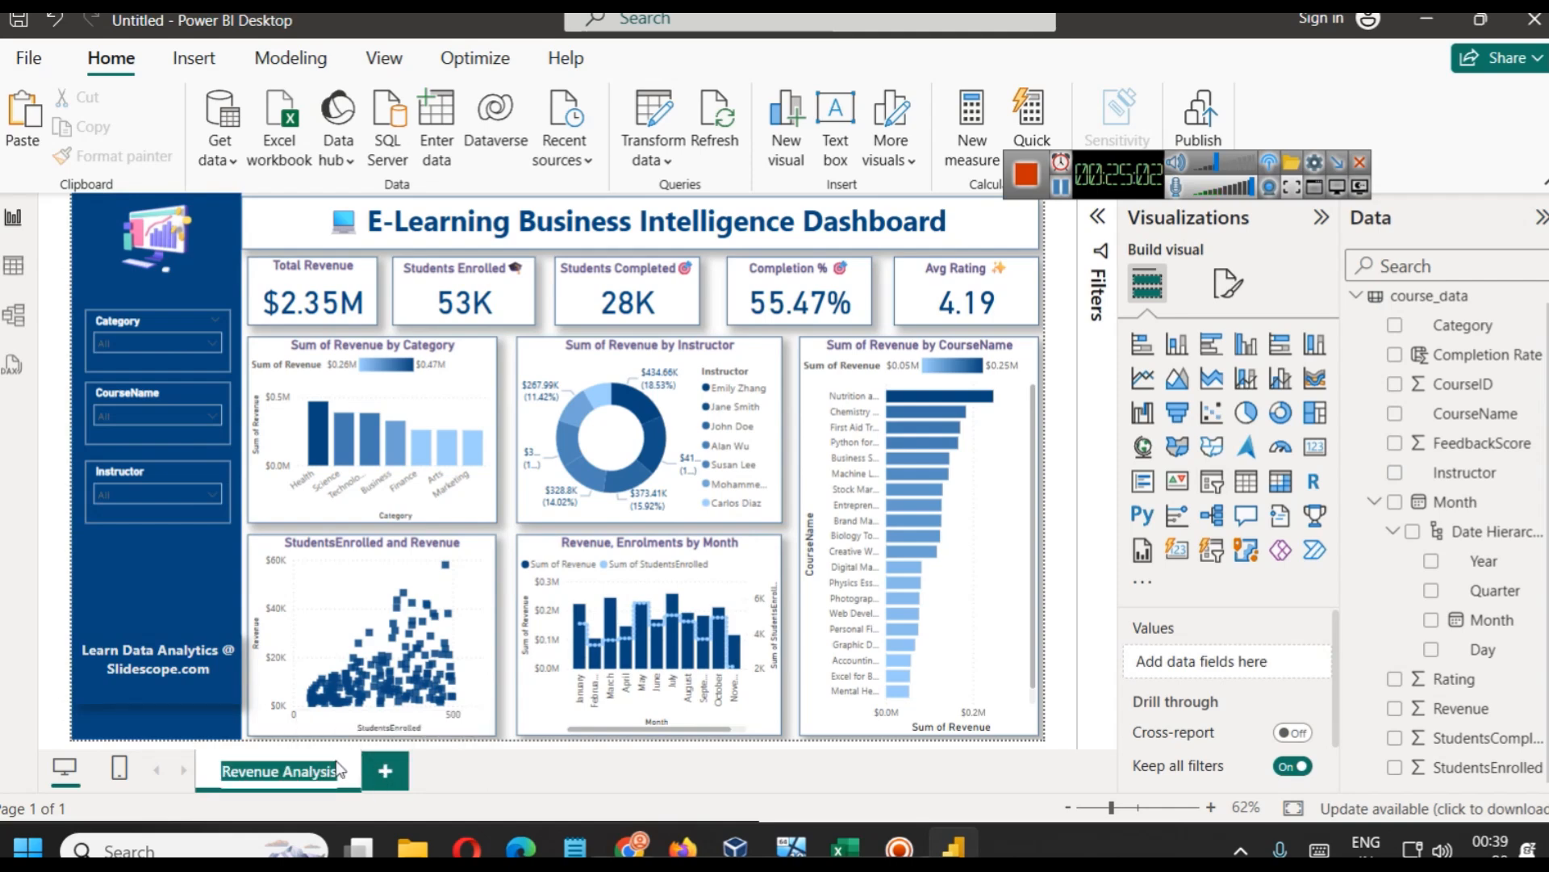
right_click(333, 768)
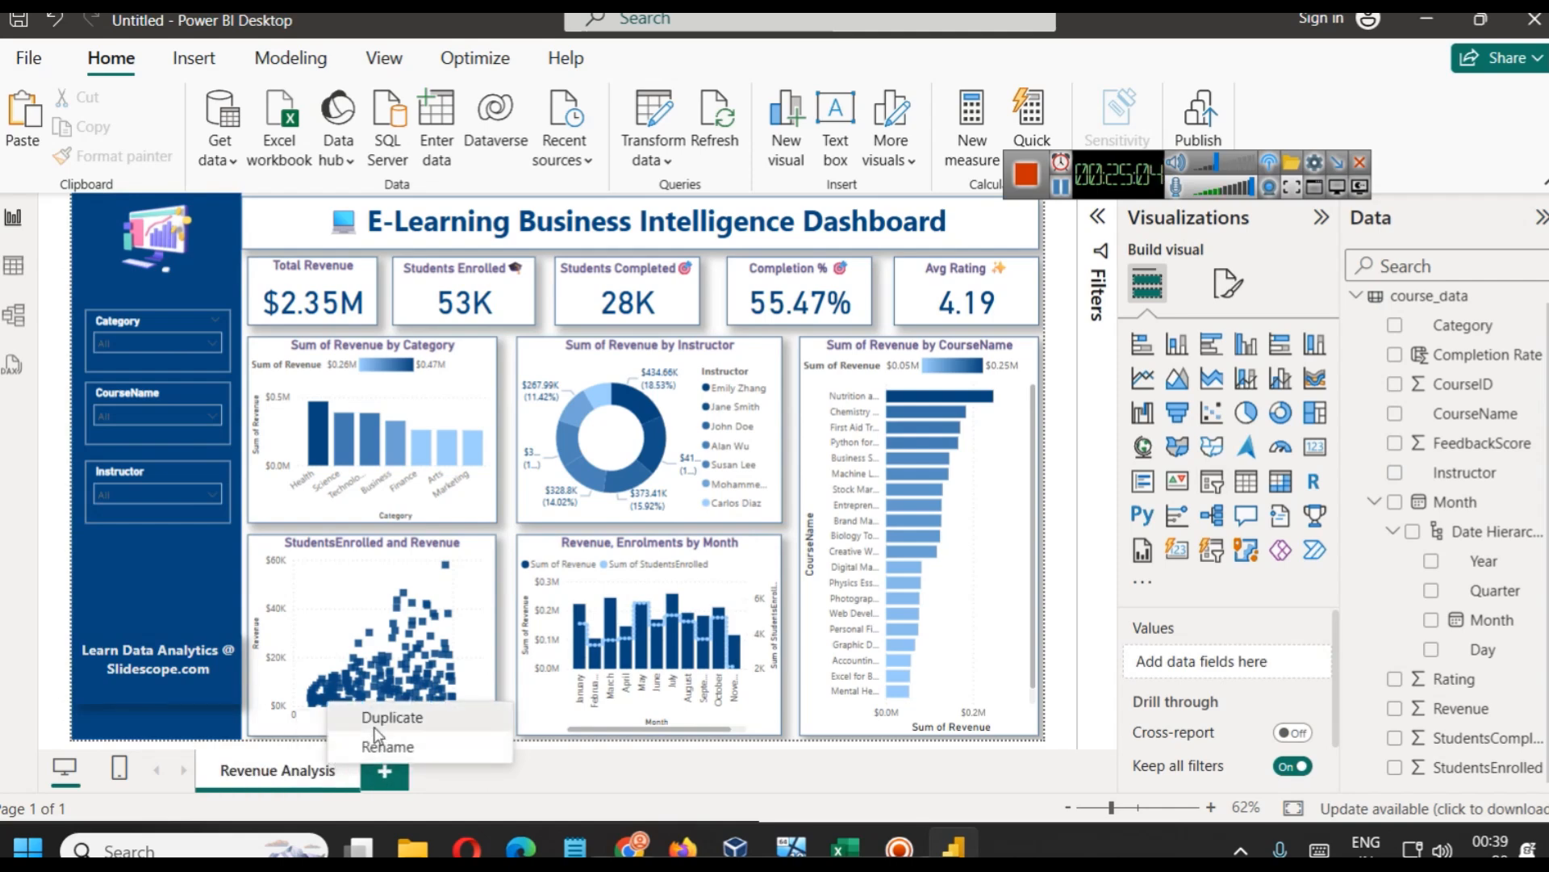
click(381, 721)
Rename the duplicated page as Instructors Performance
right_click(440, 779)
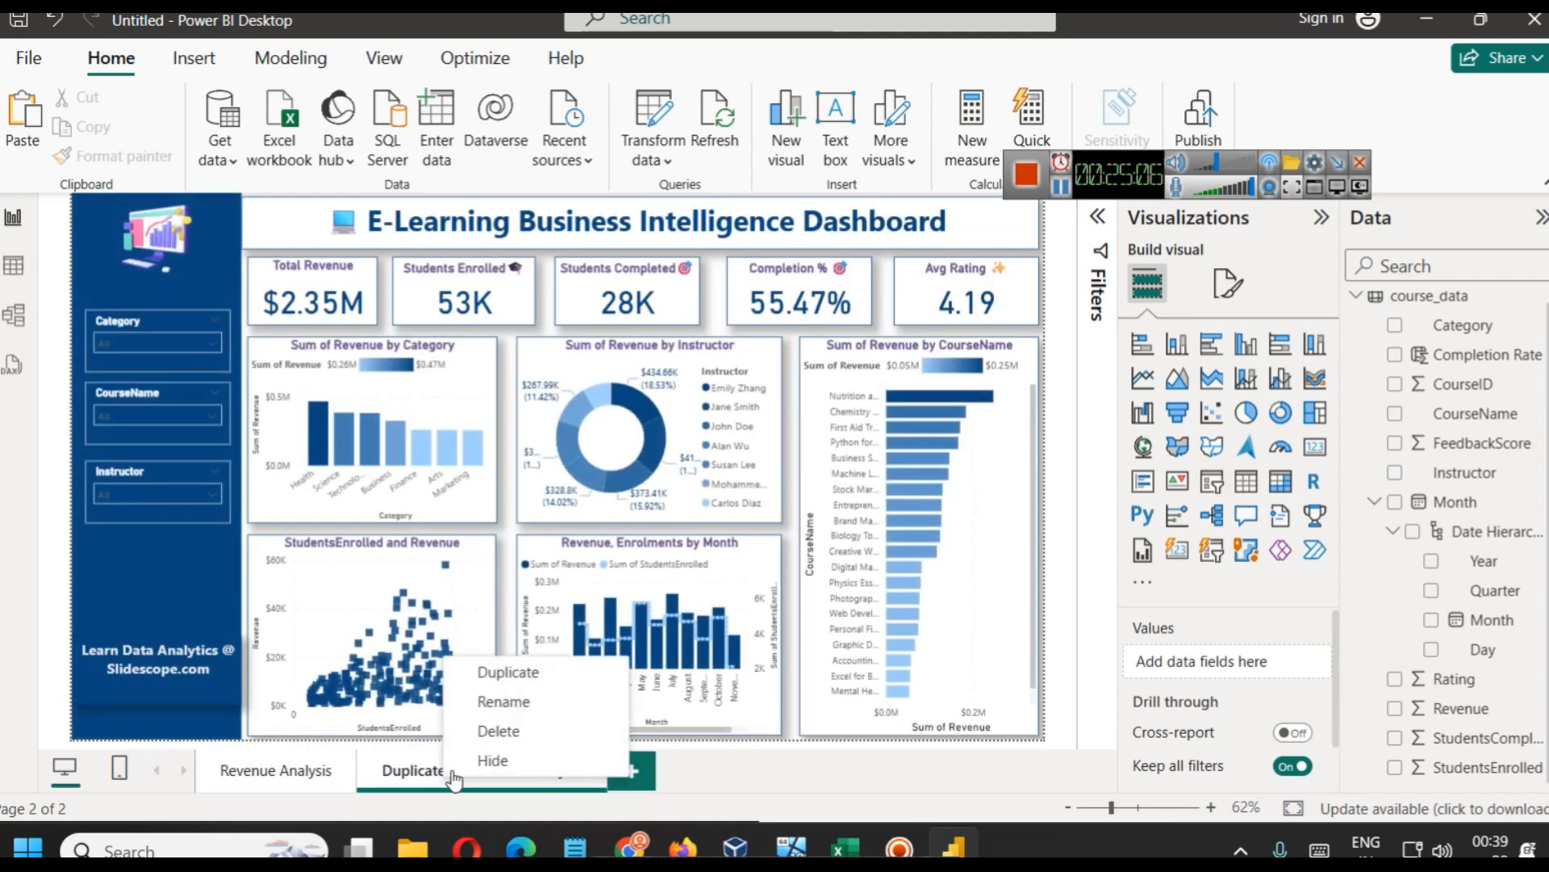
click(521, 701)
text(Instructor)
key(Return)
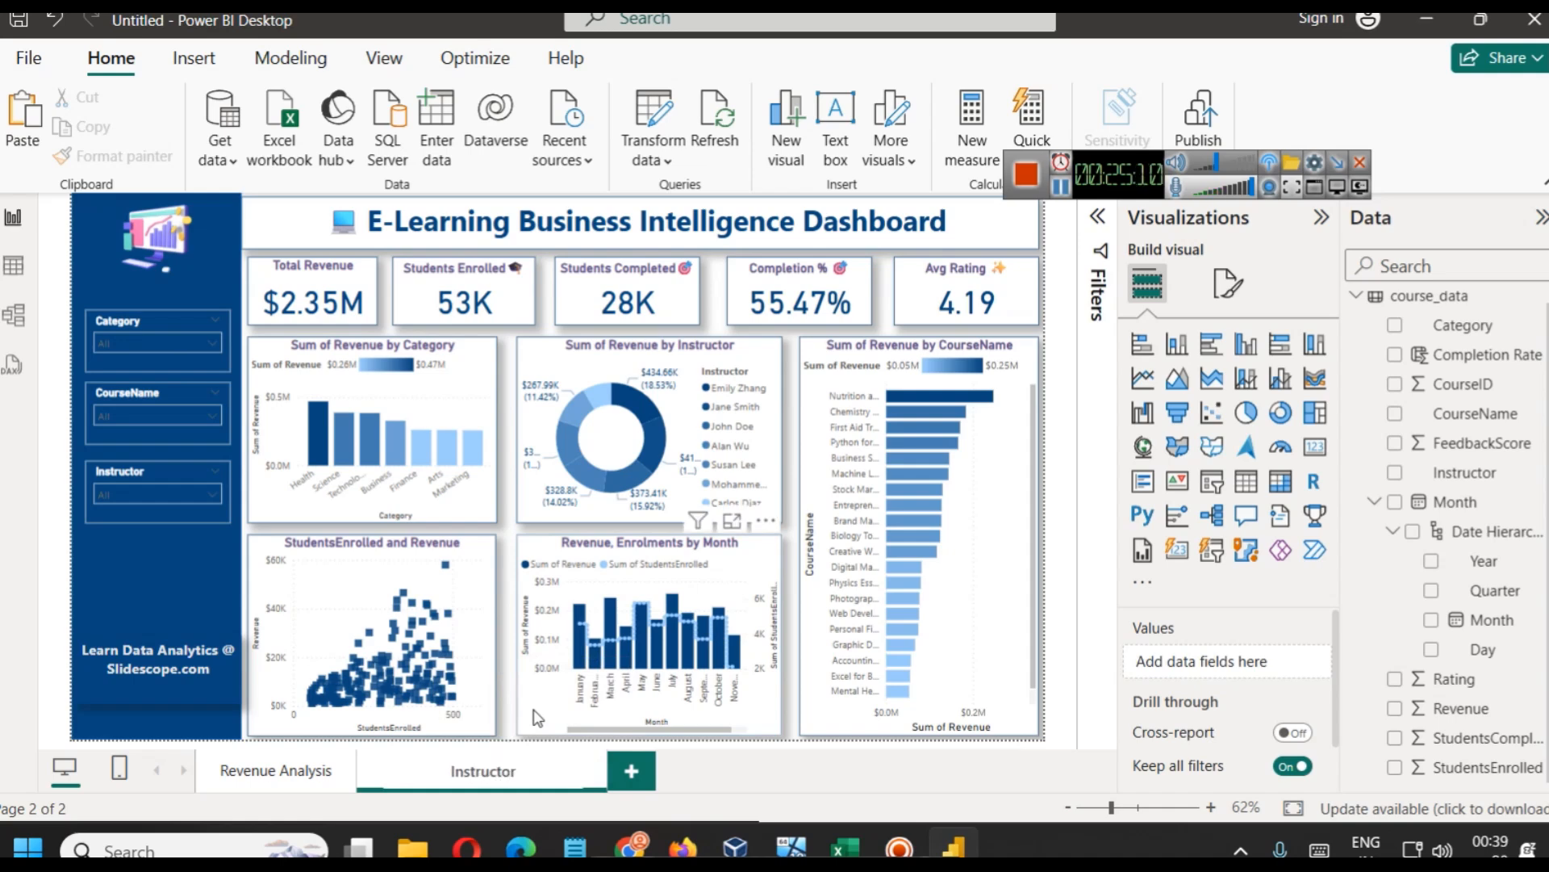
text(-)
key(BackSpace)
text(Performance)
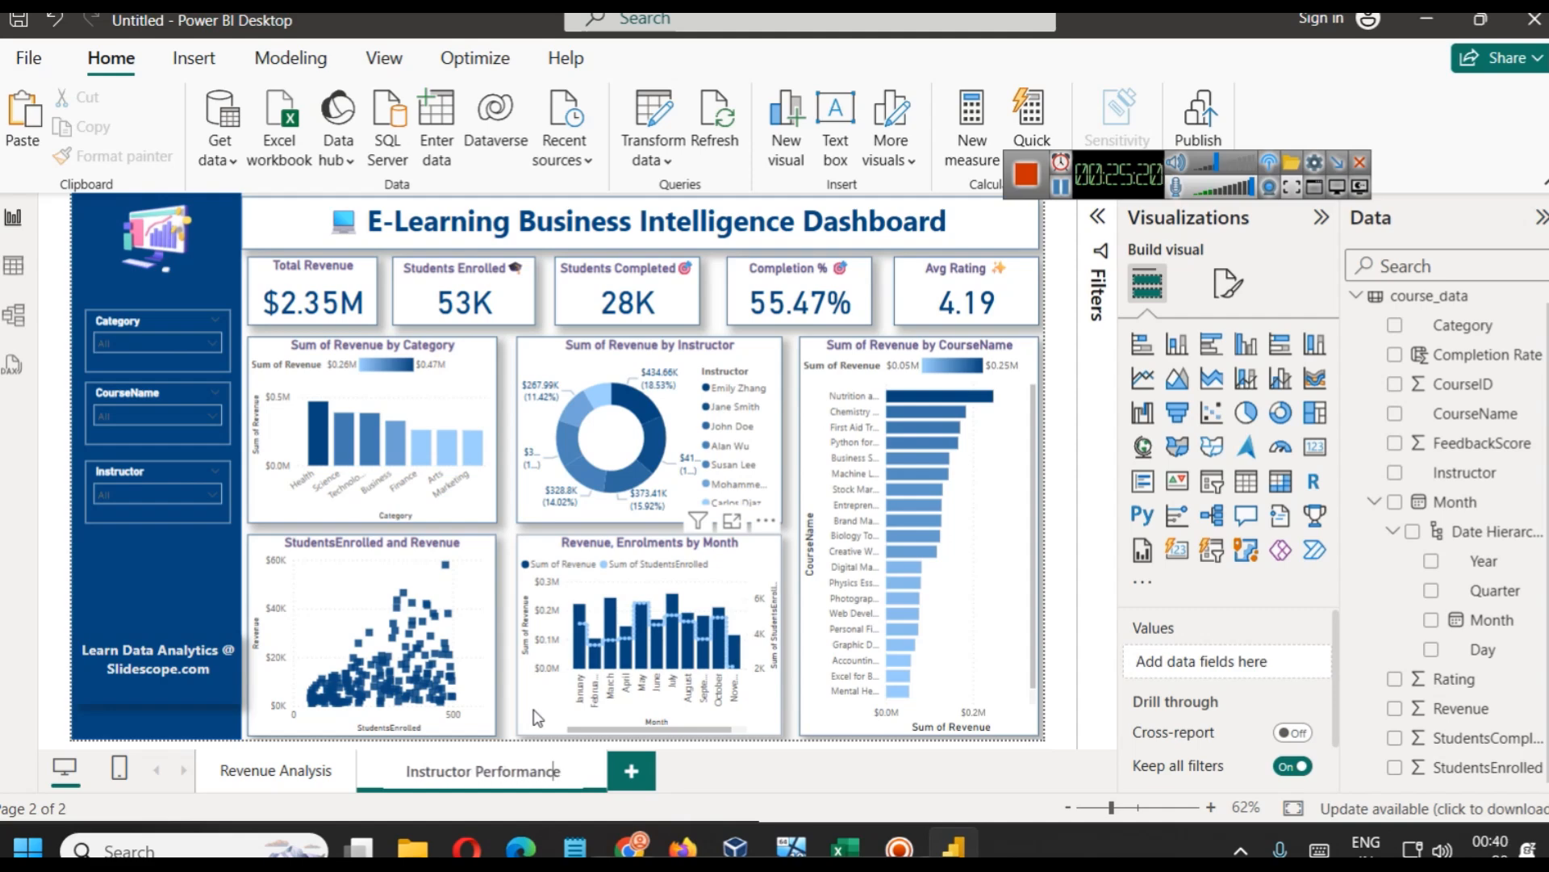
text(s)
key(Return)
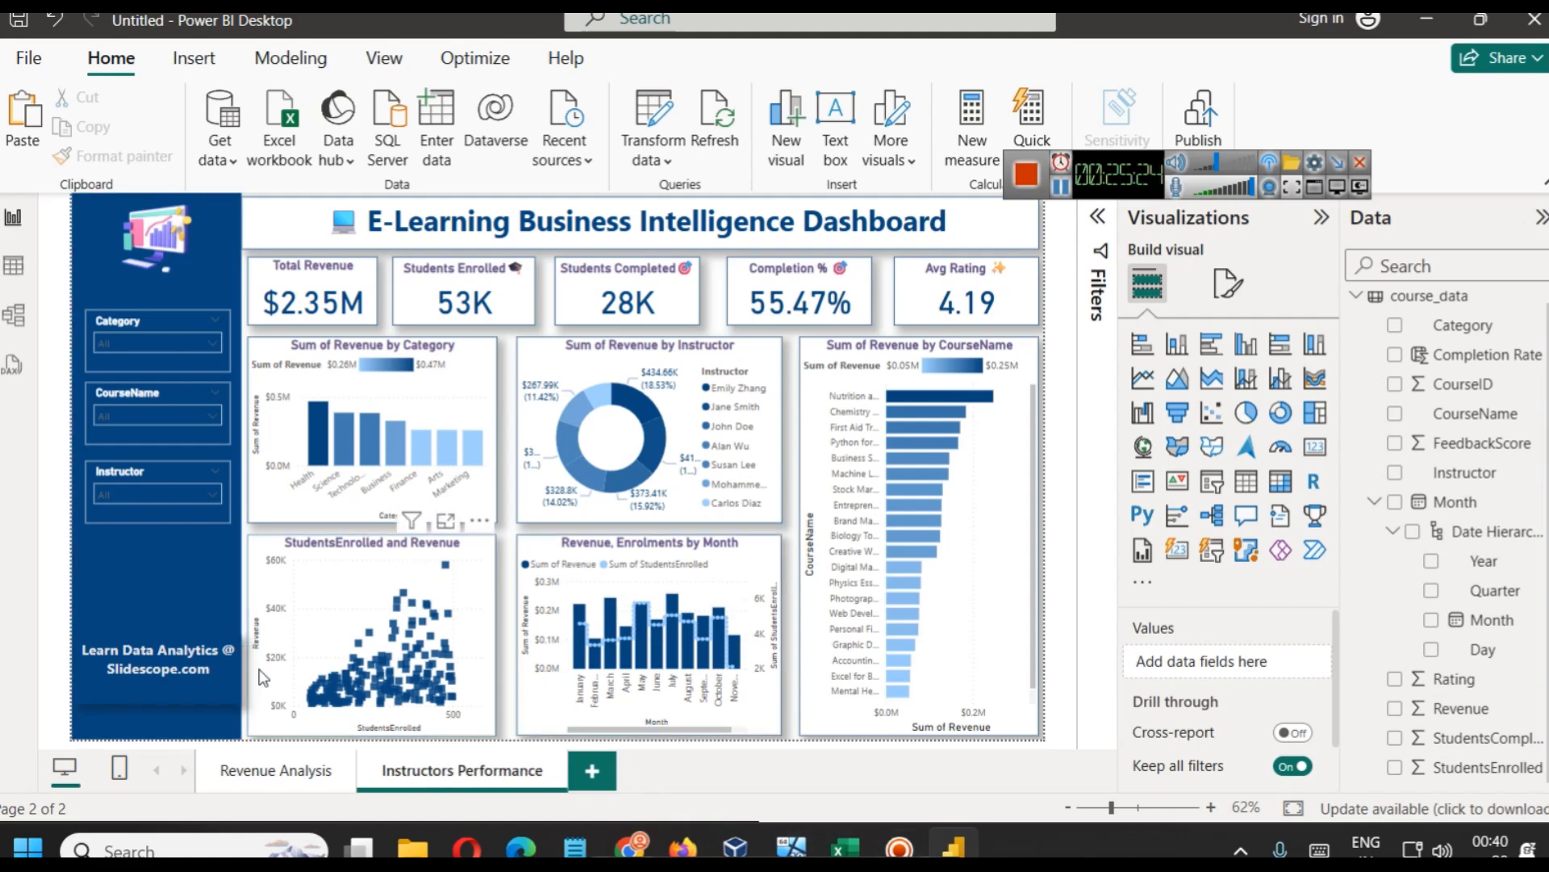
Insert a page navigator on the Revenue Analysis page and fit it into the sidebar below the Instructor slicer
click(277, 772)
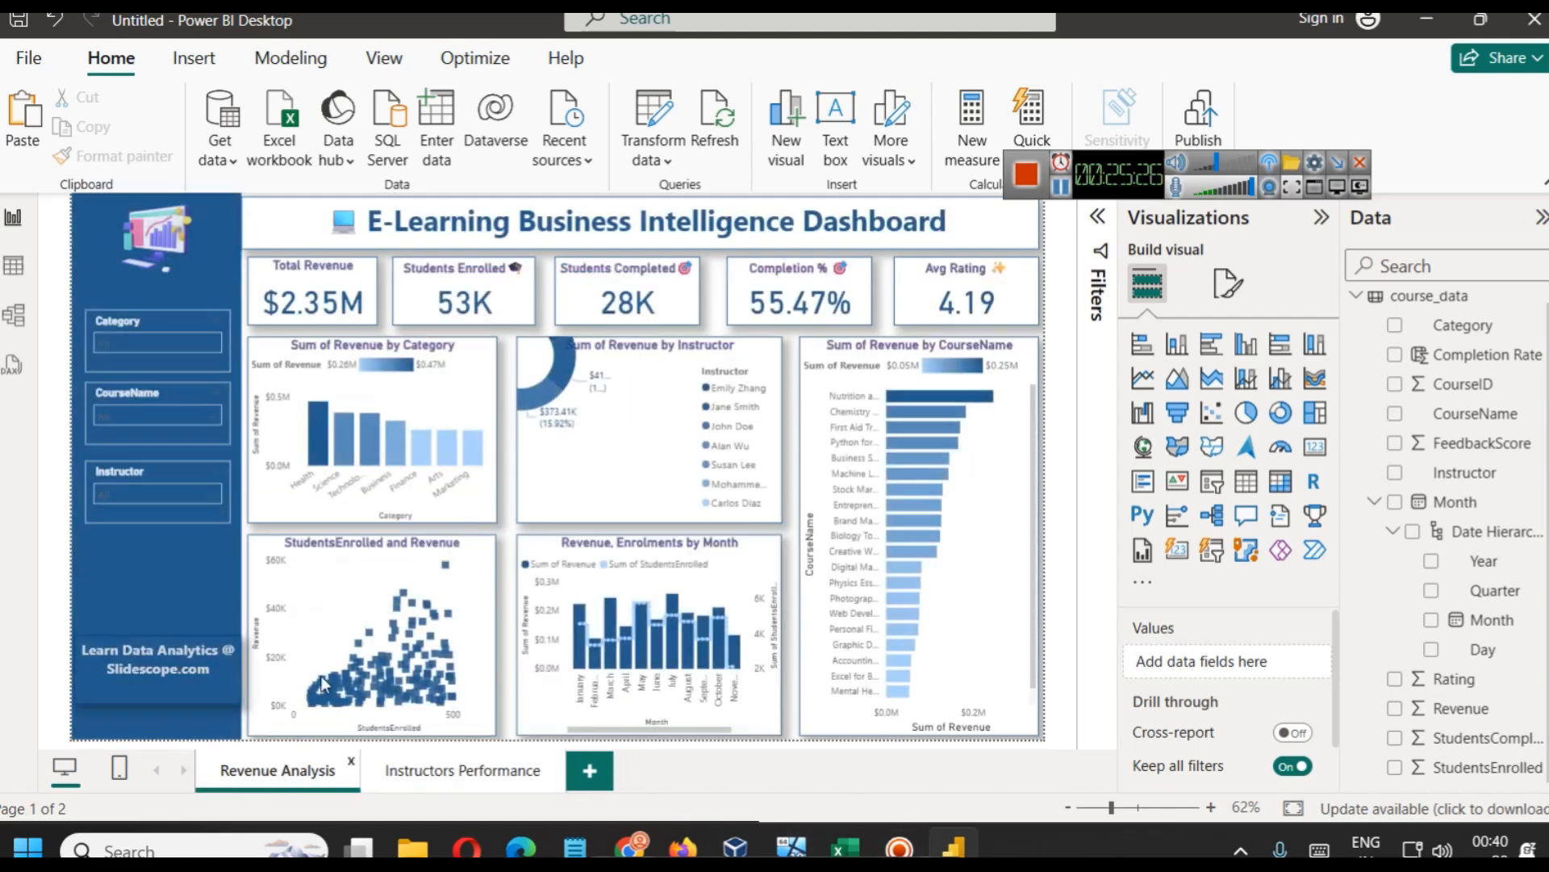
click(210, 70)
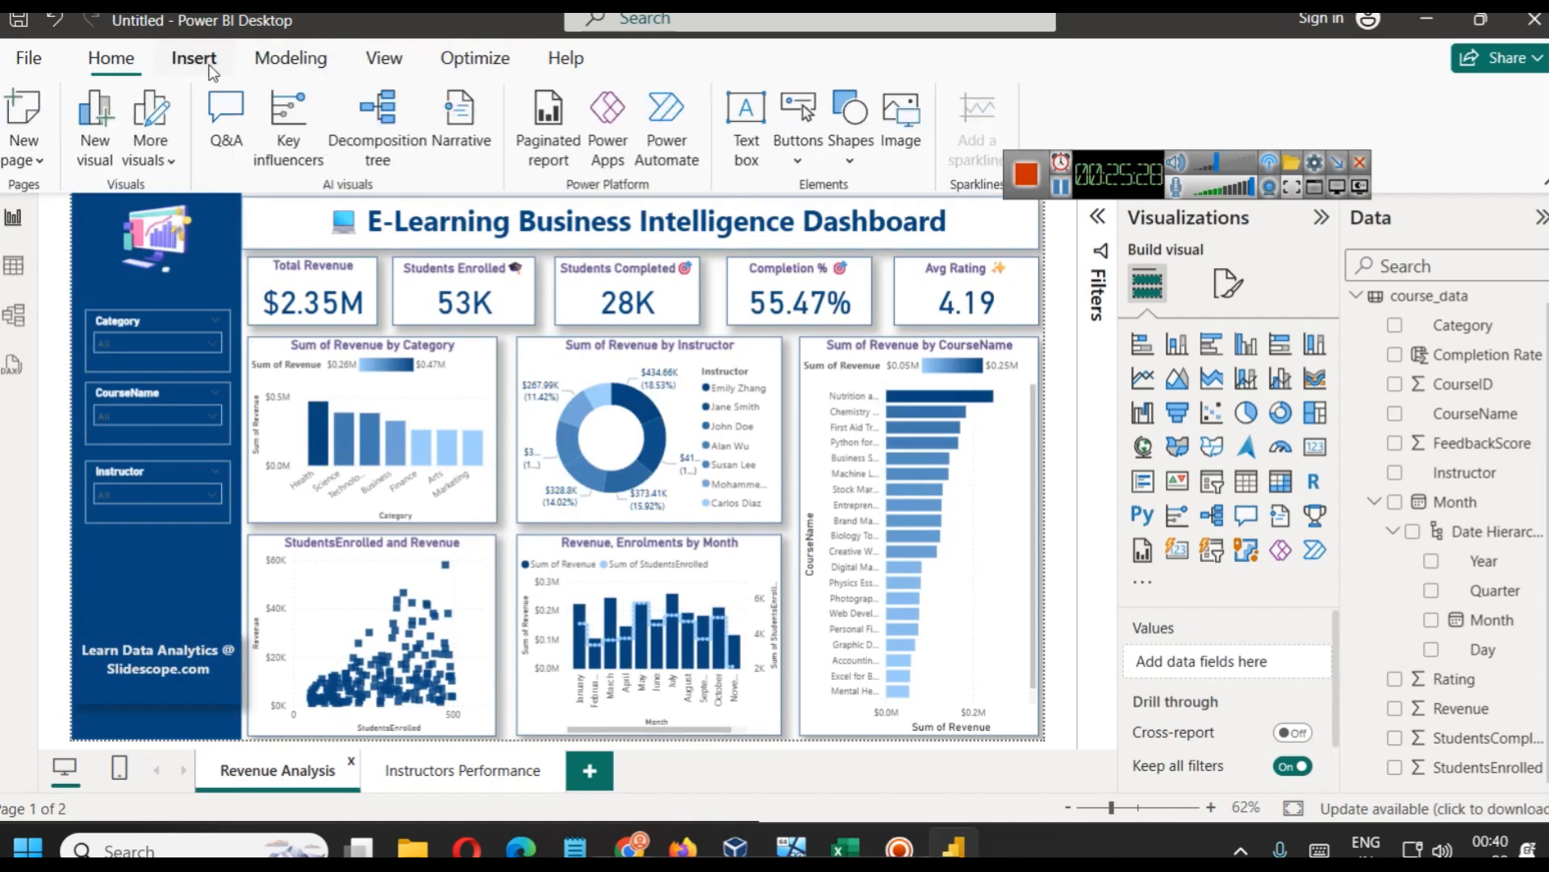
click(797, 161)
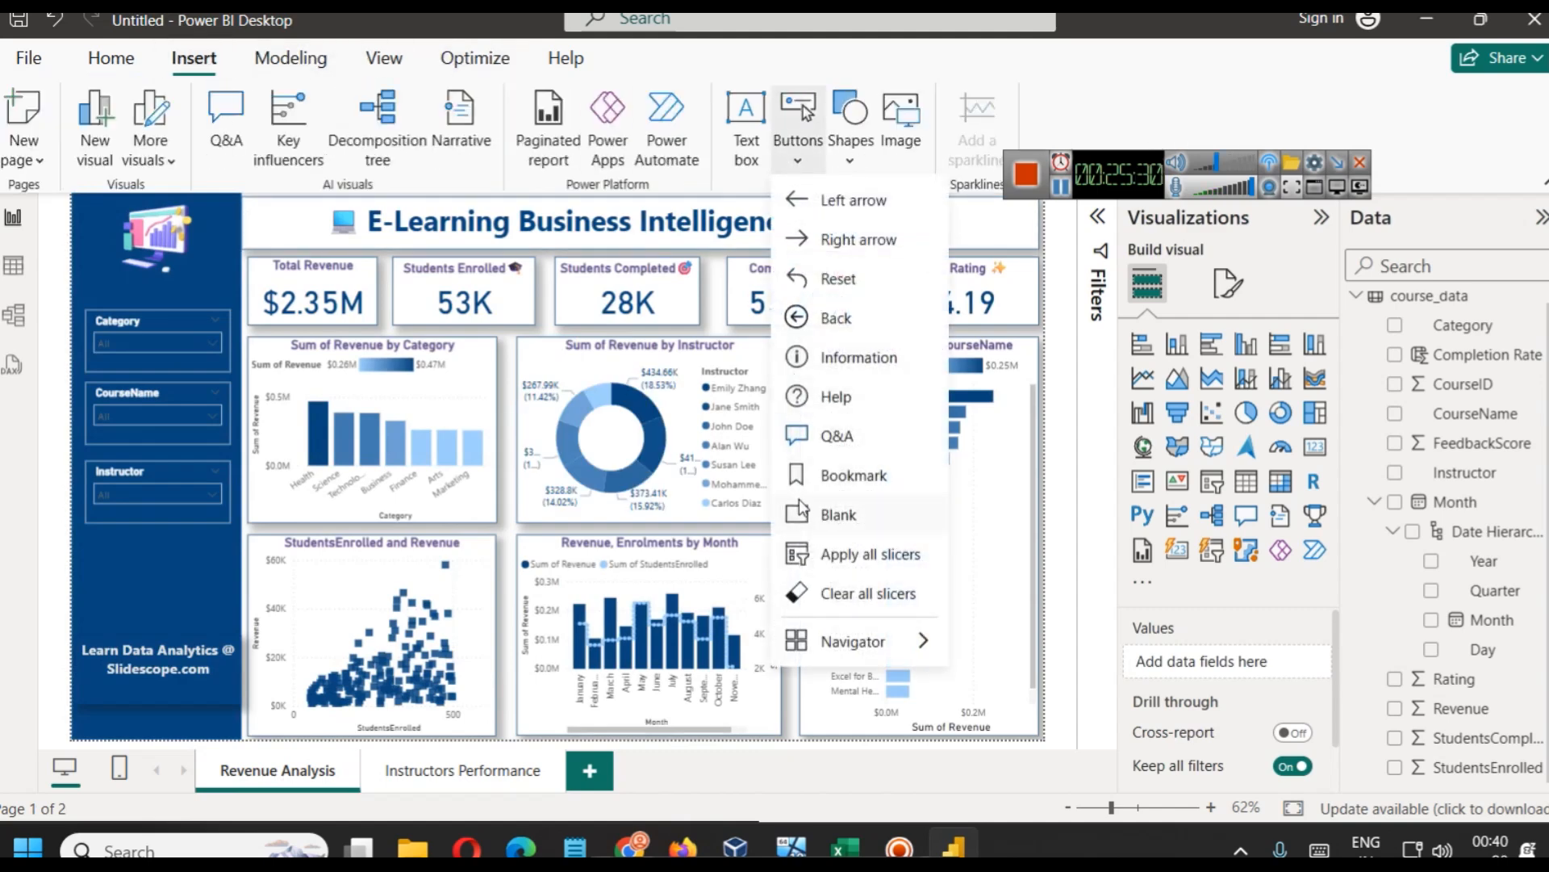
mouse_move(913, 643)
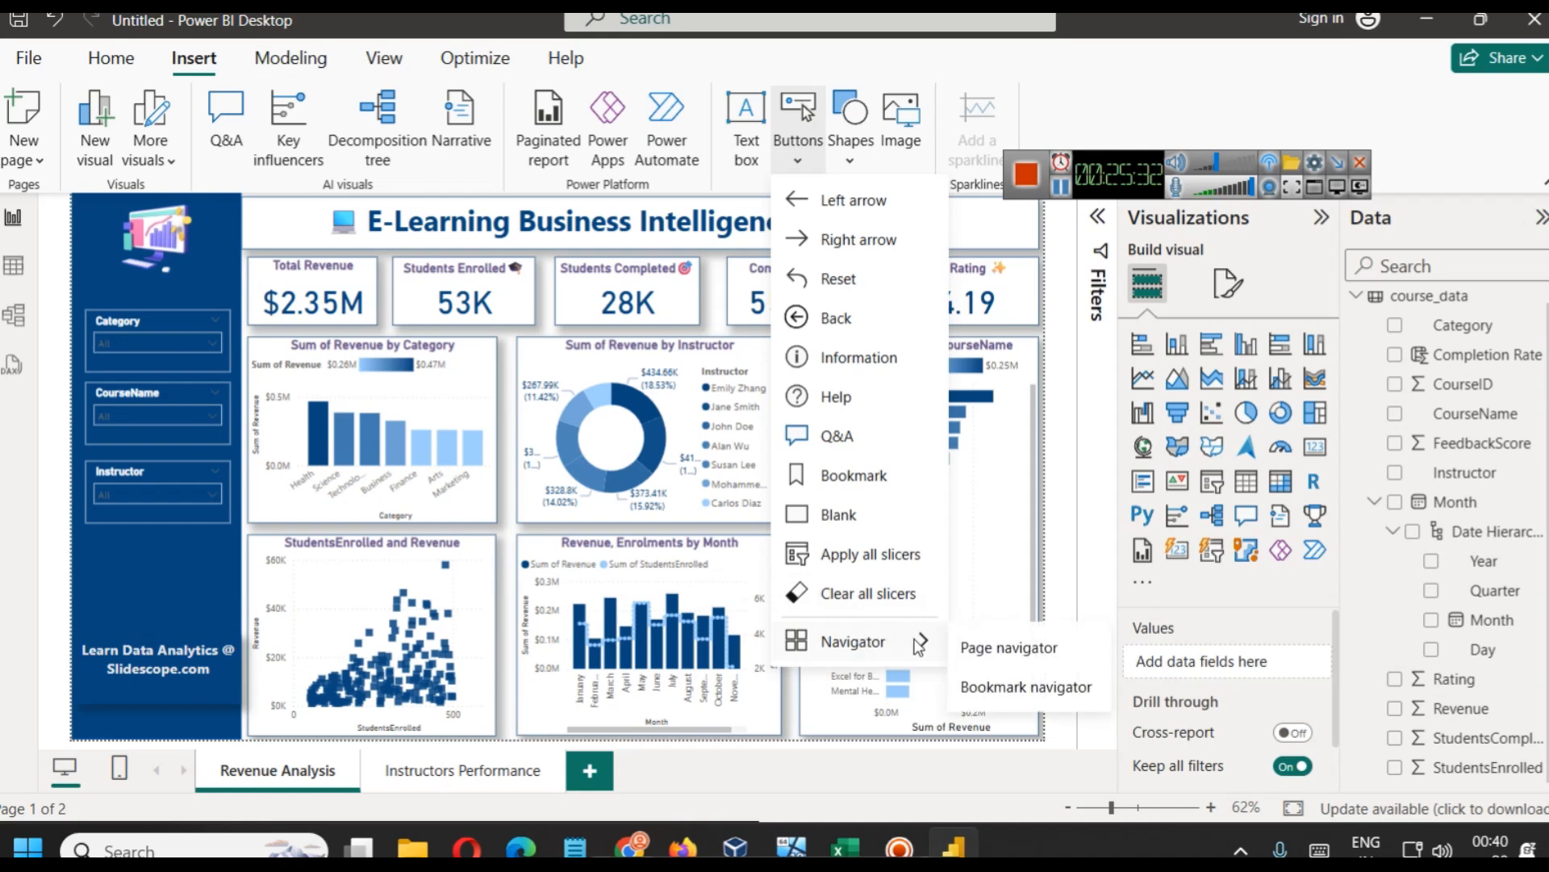
click(981, 650)
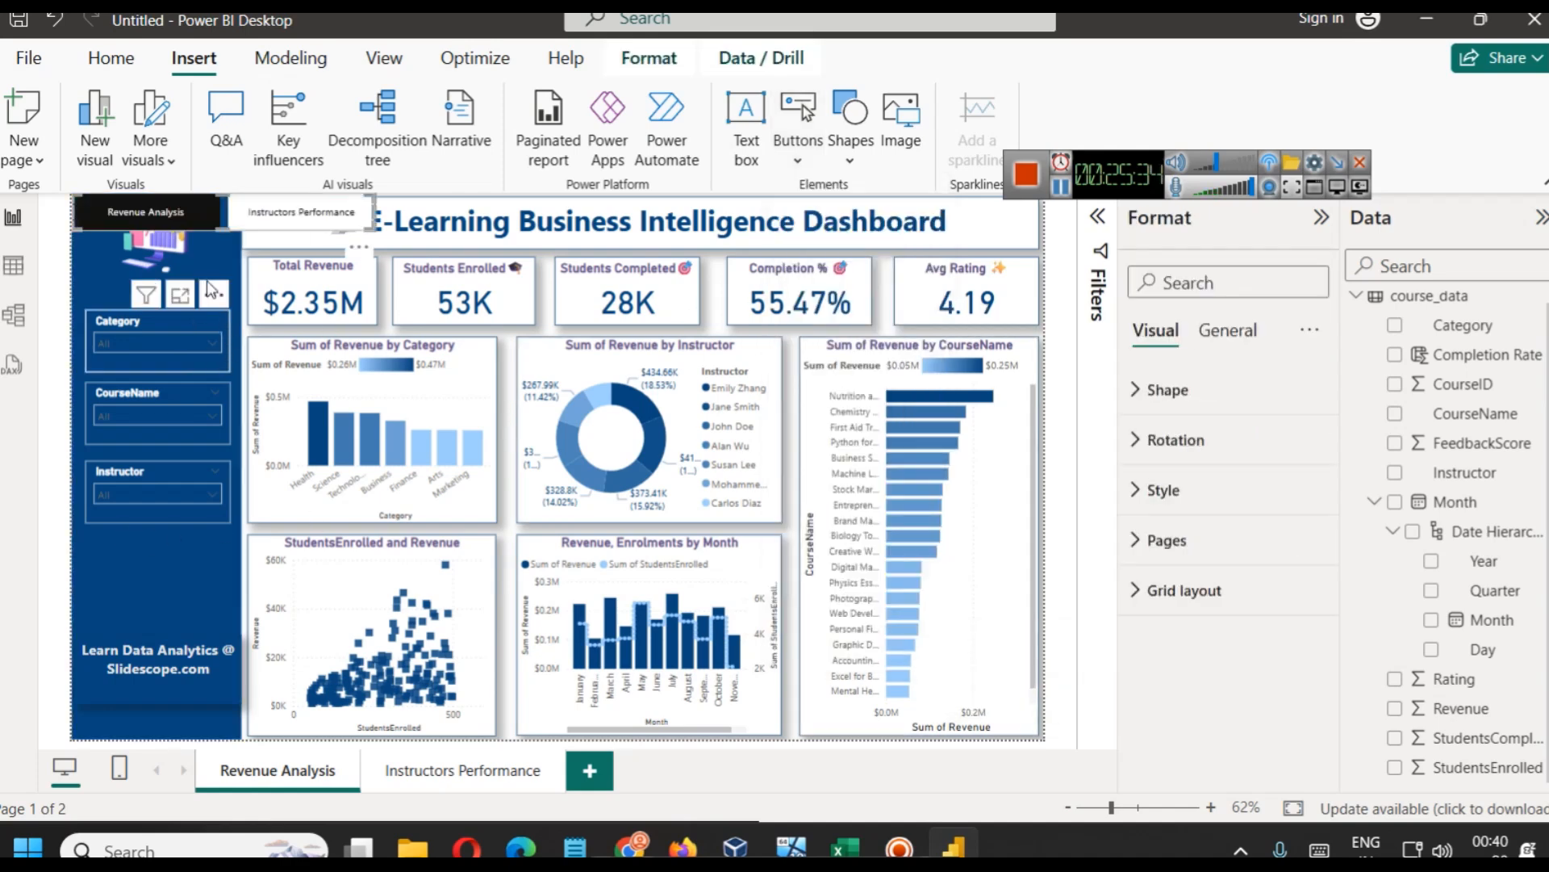
drag(192, 214, 192, 591)
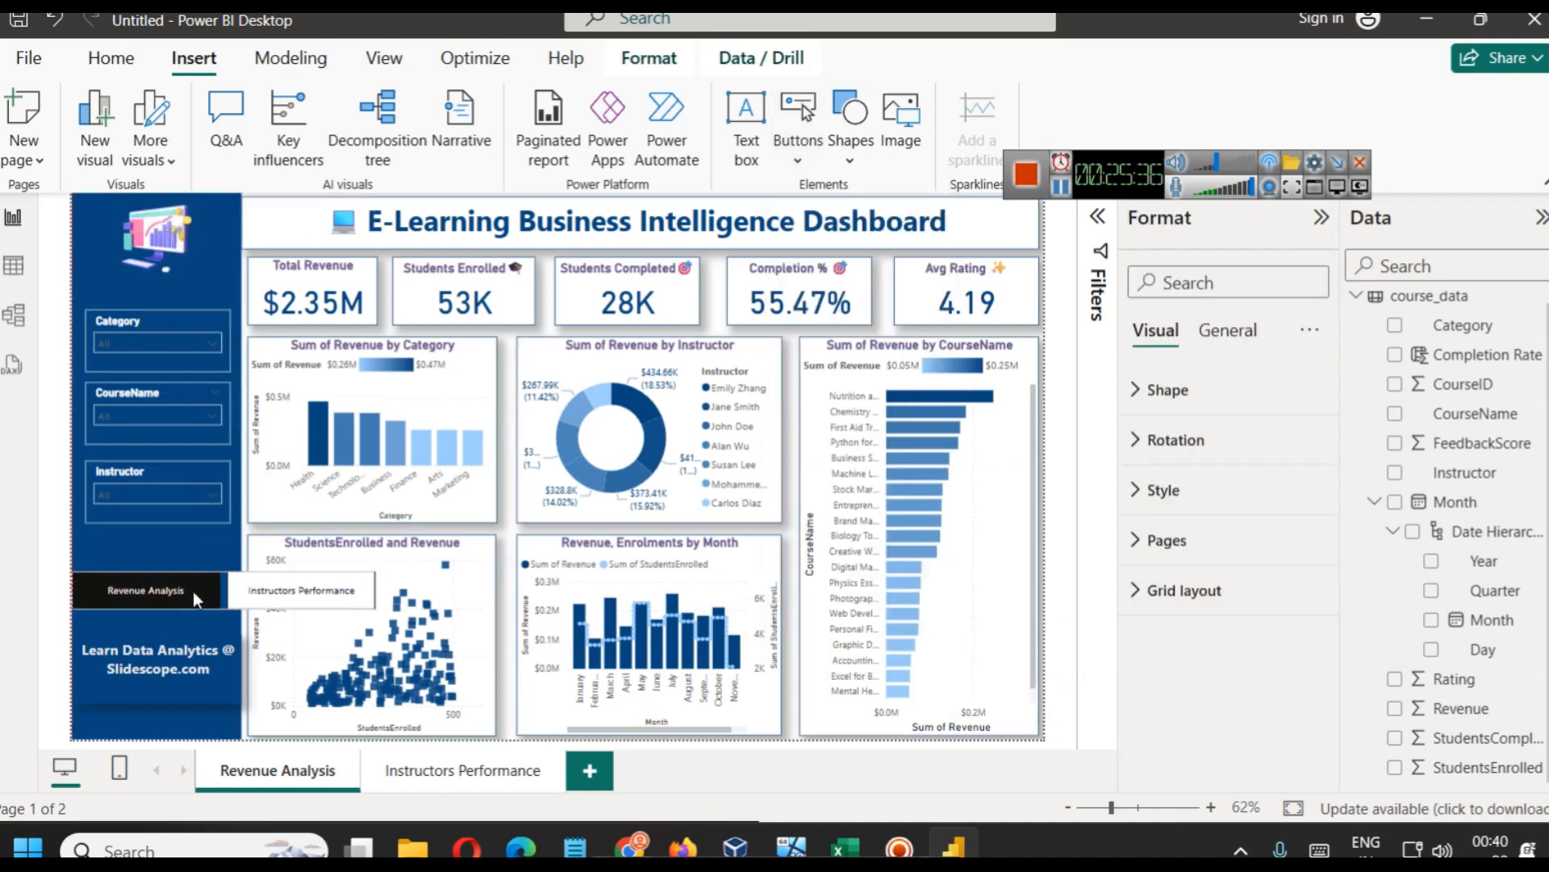
drag(353, 614, 158, 586)
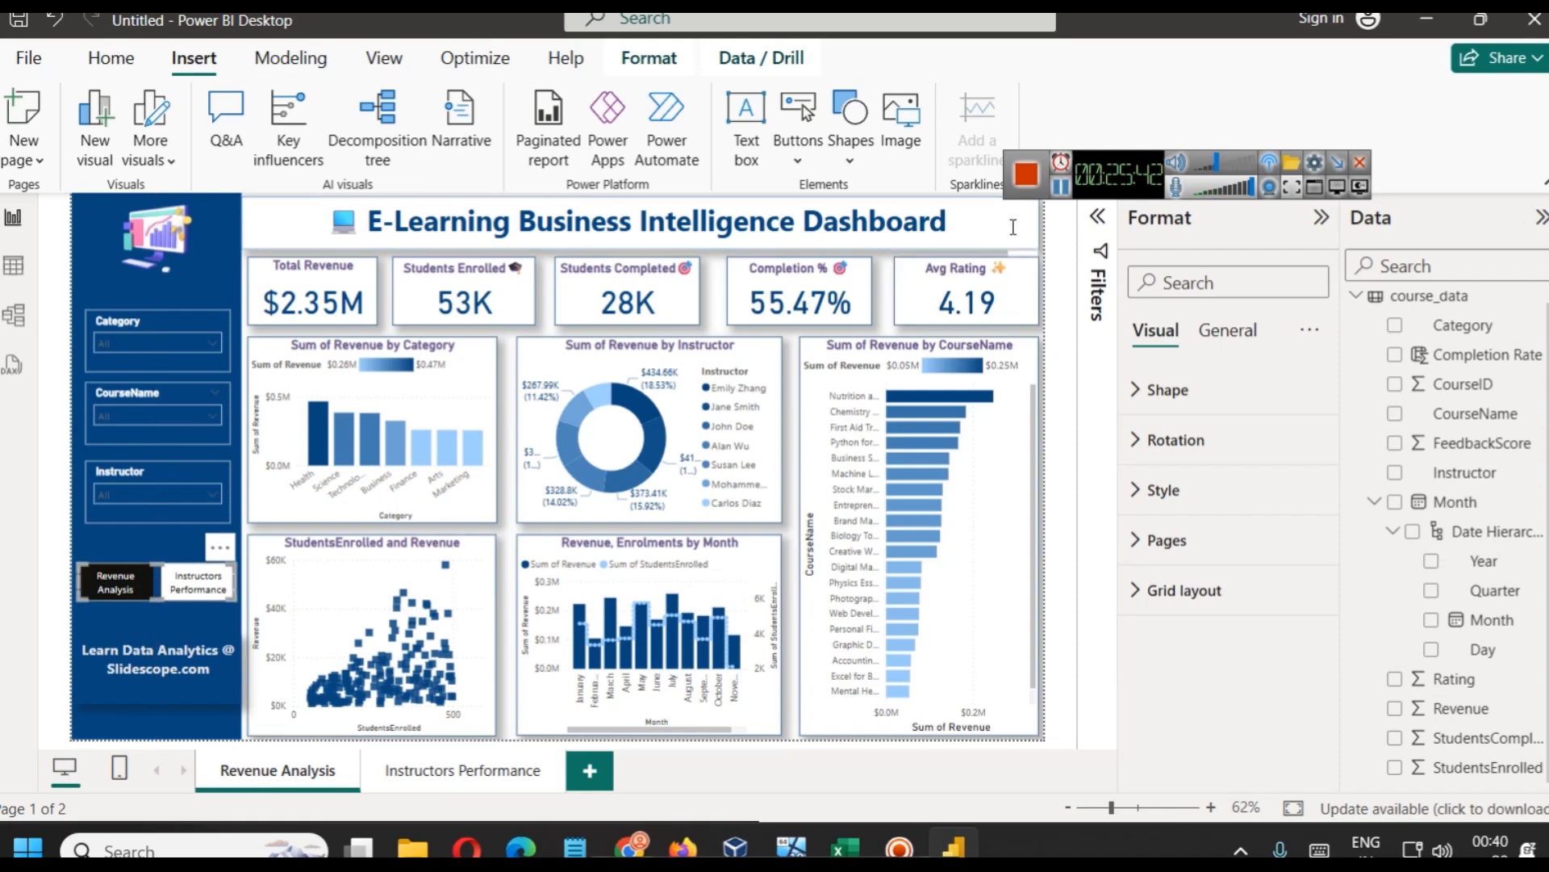
Make the page navigator's default-state text bold and dark blue, and copy the navigator to the same place on the Instructors Performance page
click(1163, 490)
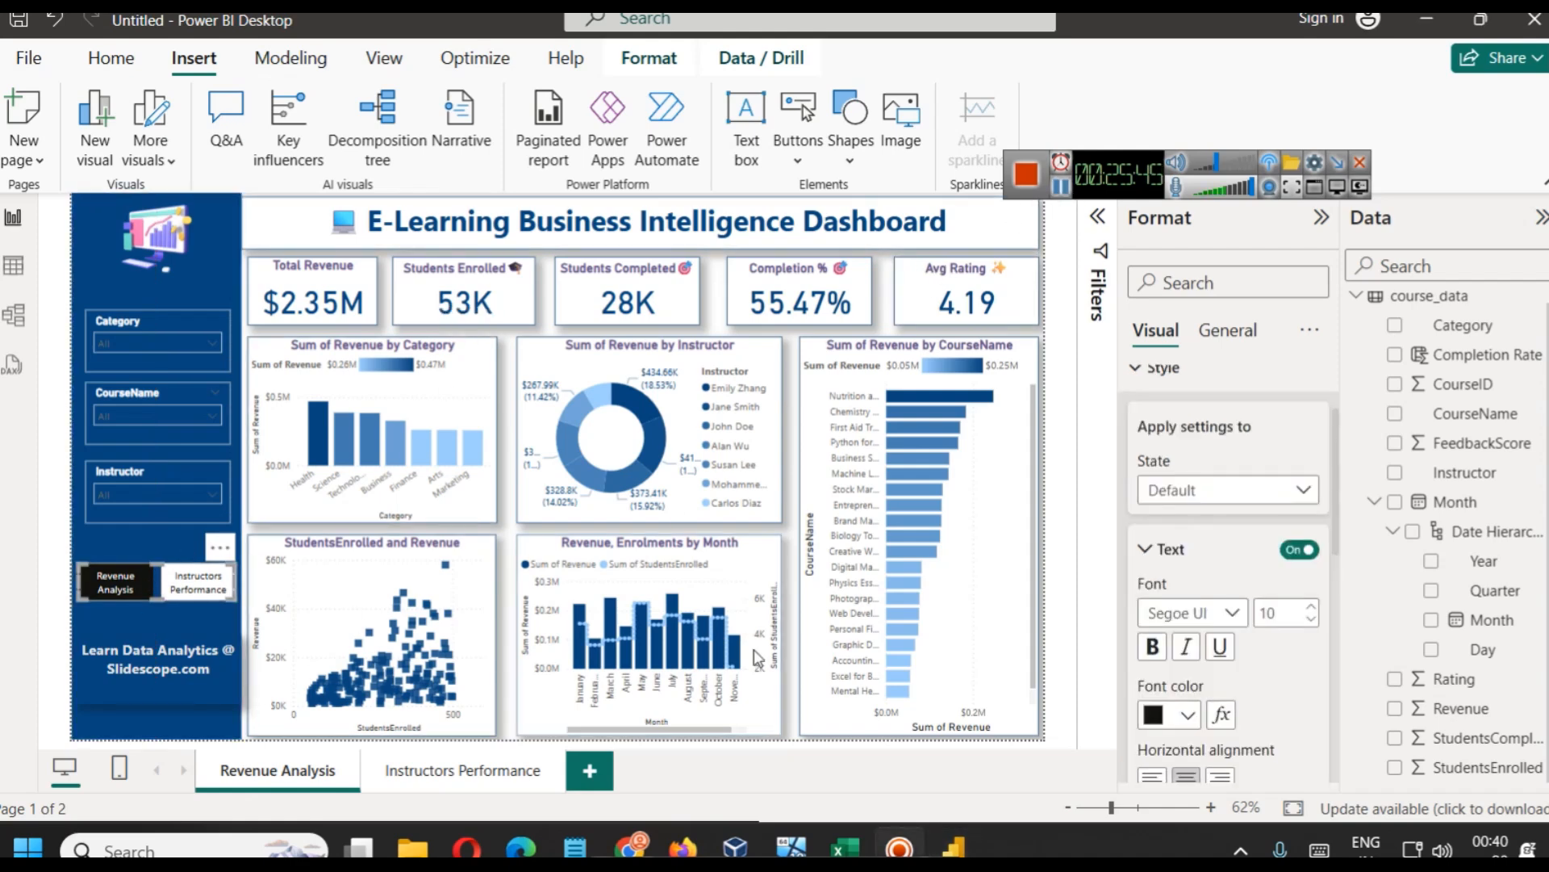
click(1221, 490)
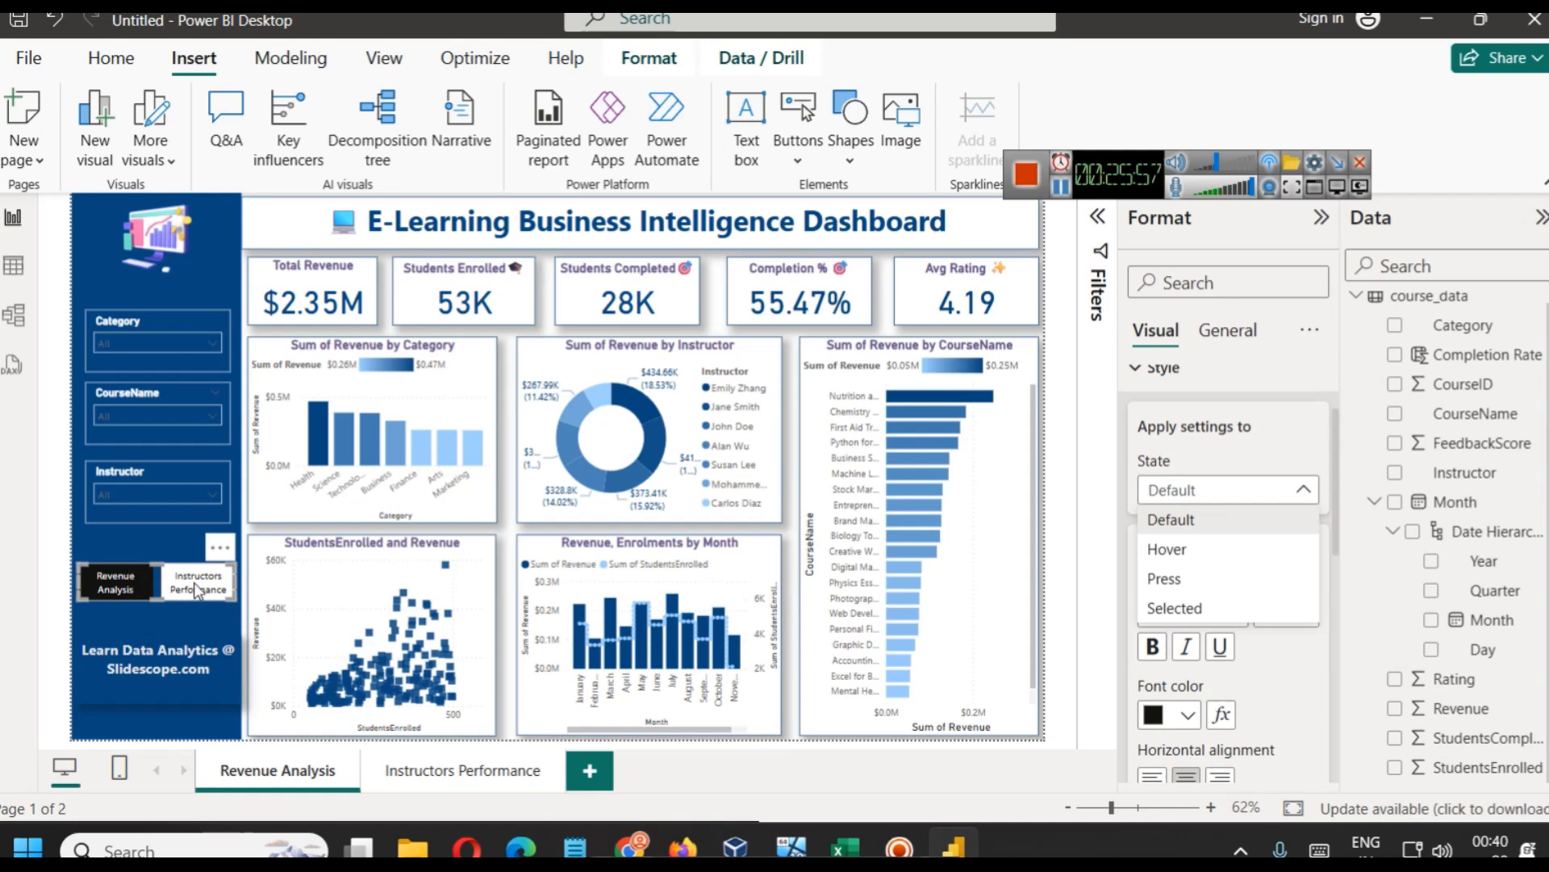
click(1152, 650)
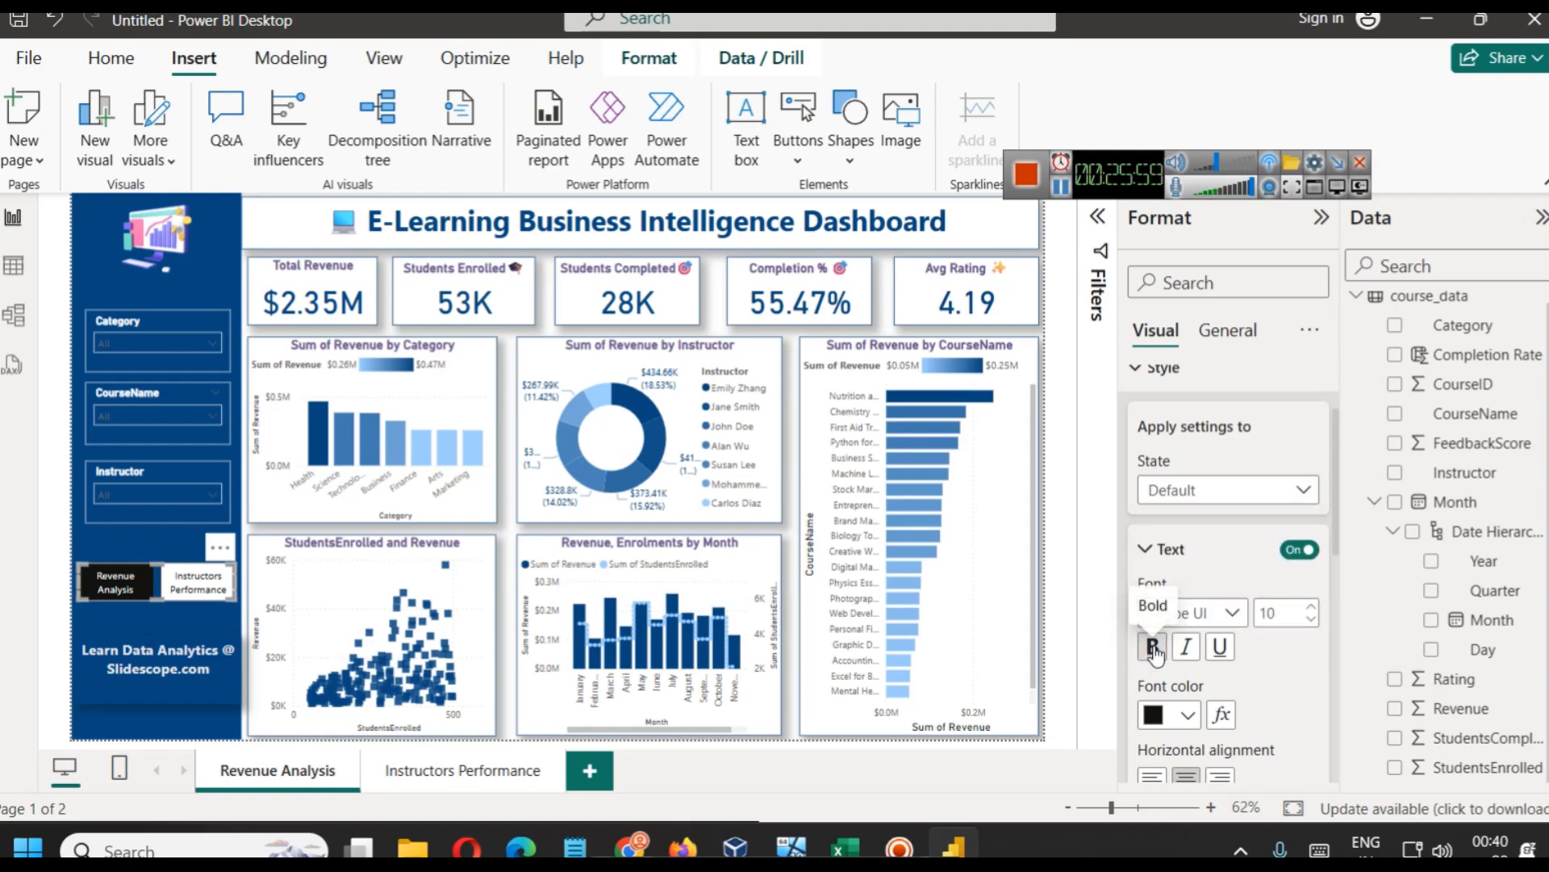
click(1153, 648)
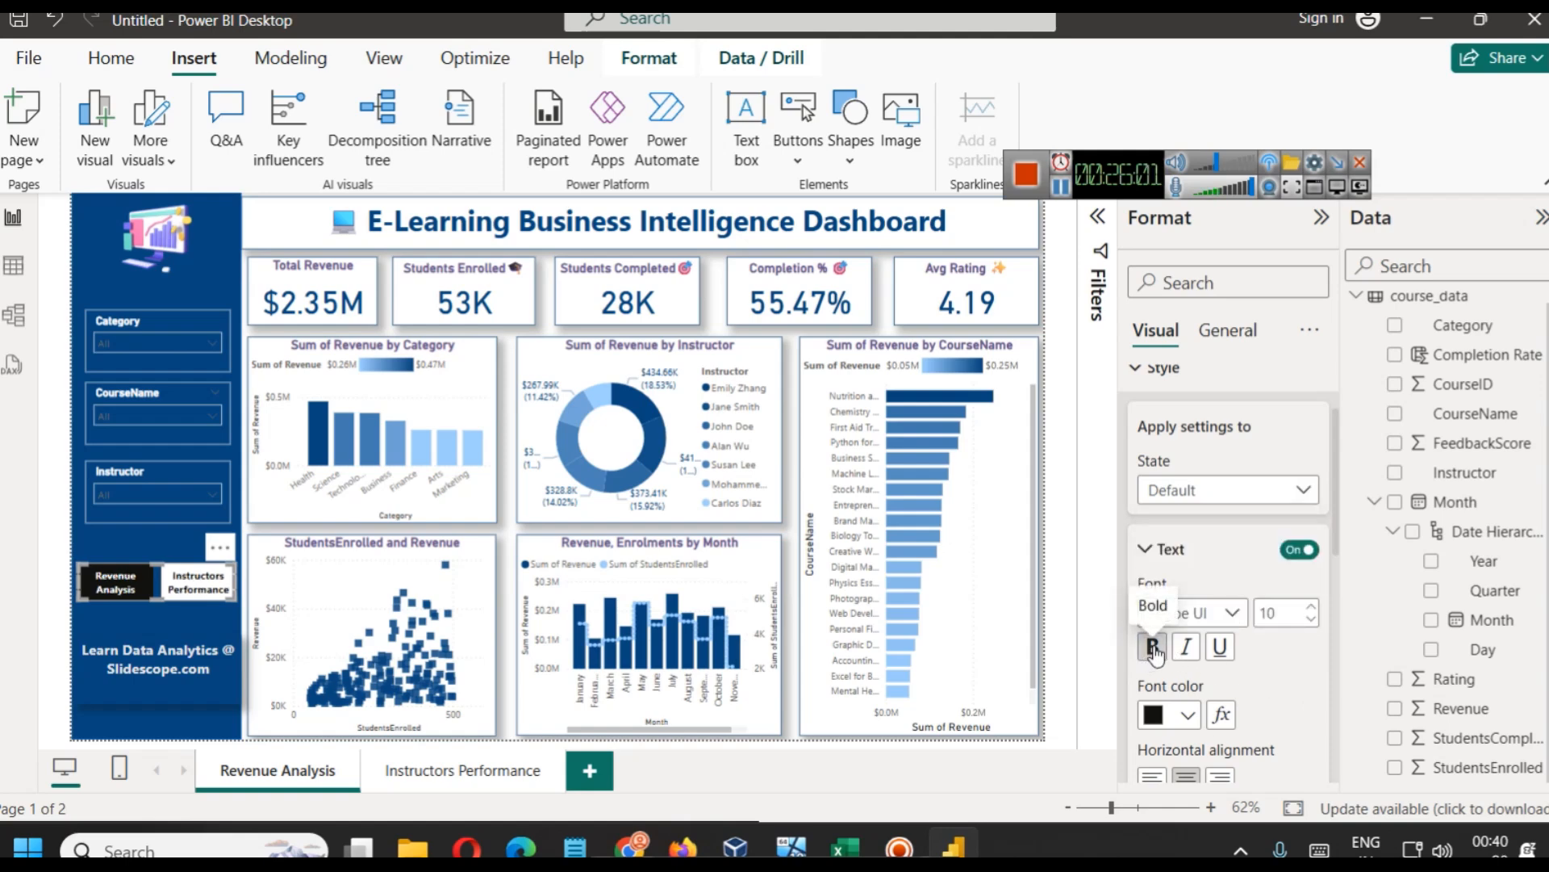
scroll(1224, 683, down, 5)
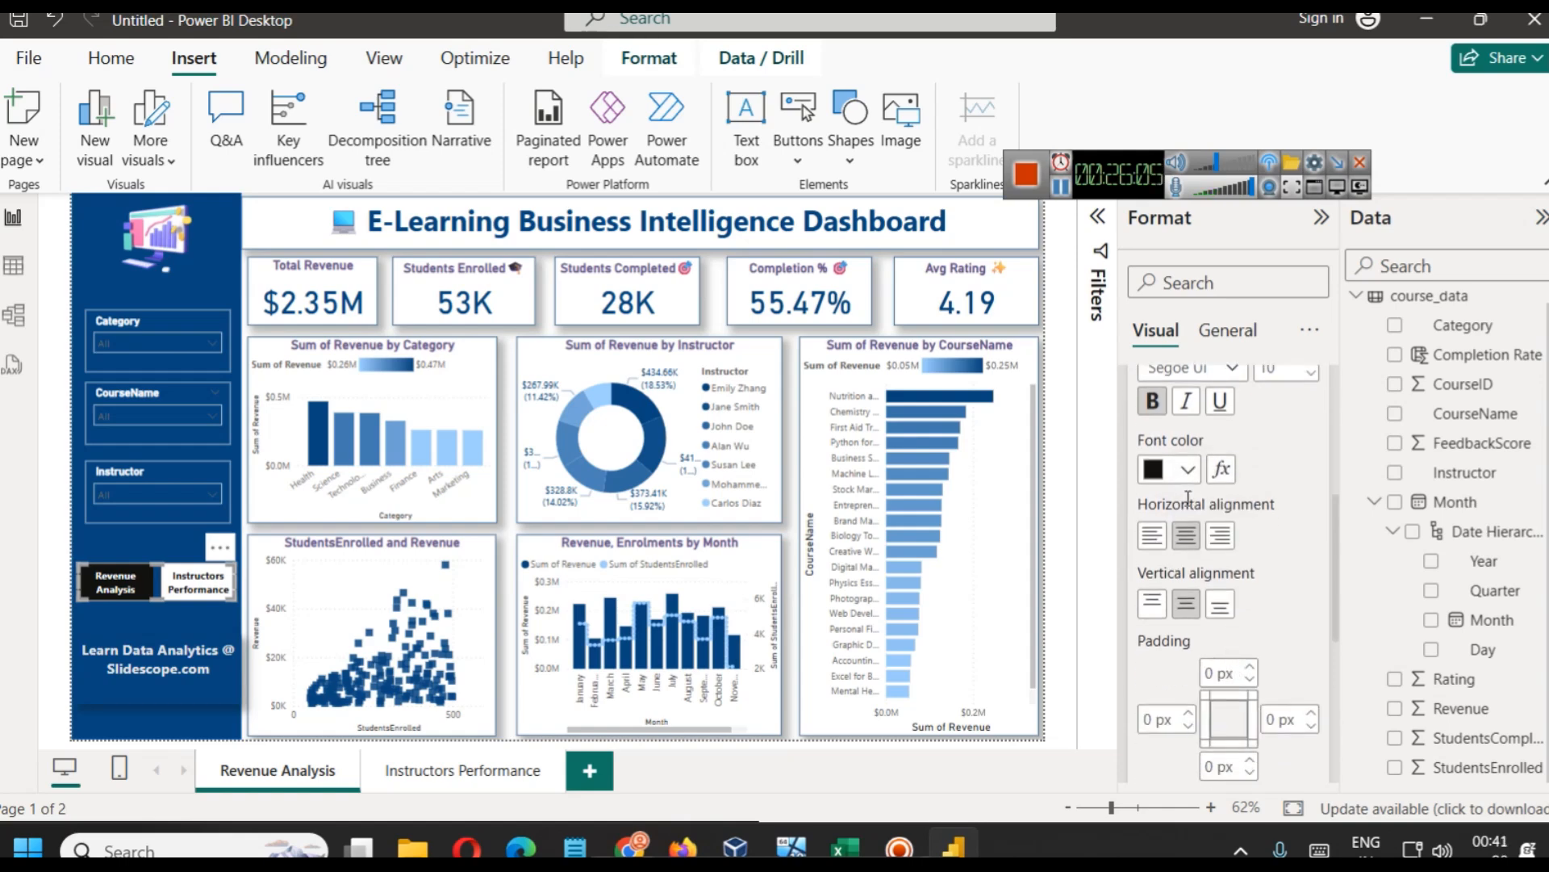
click(1186, 469)
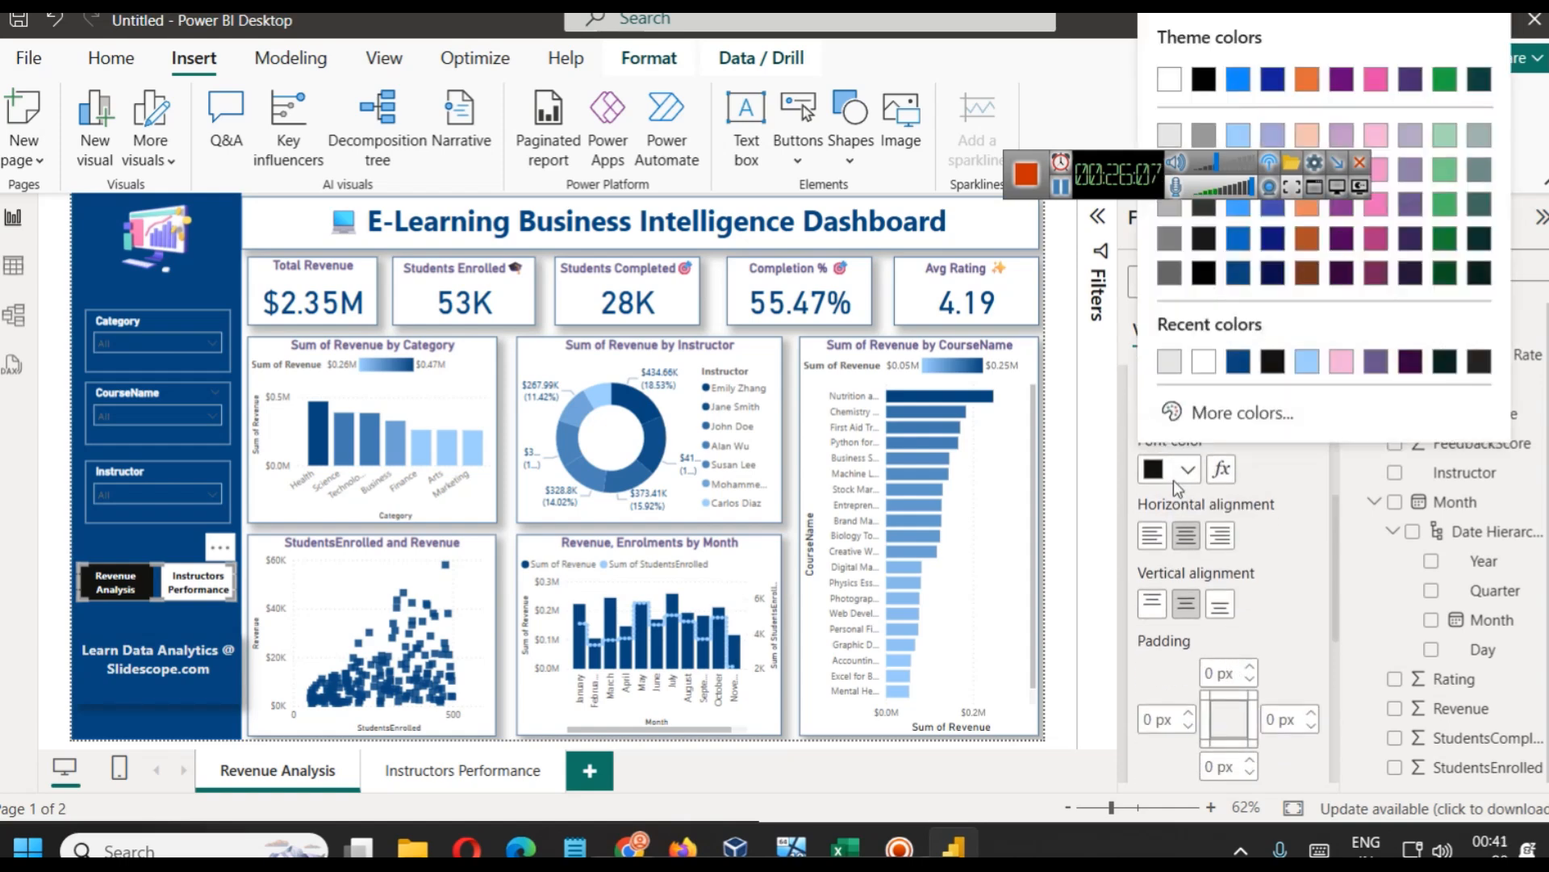
click(1237, 284)
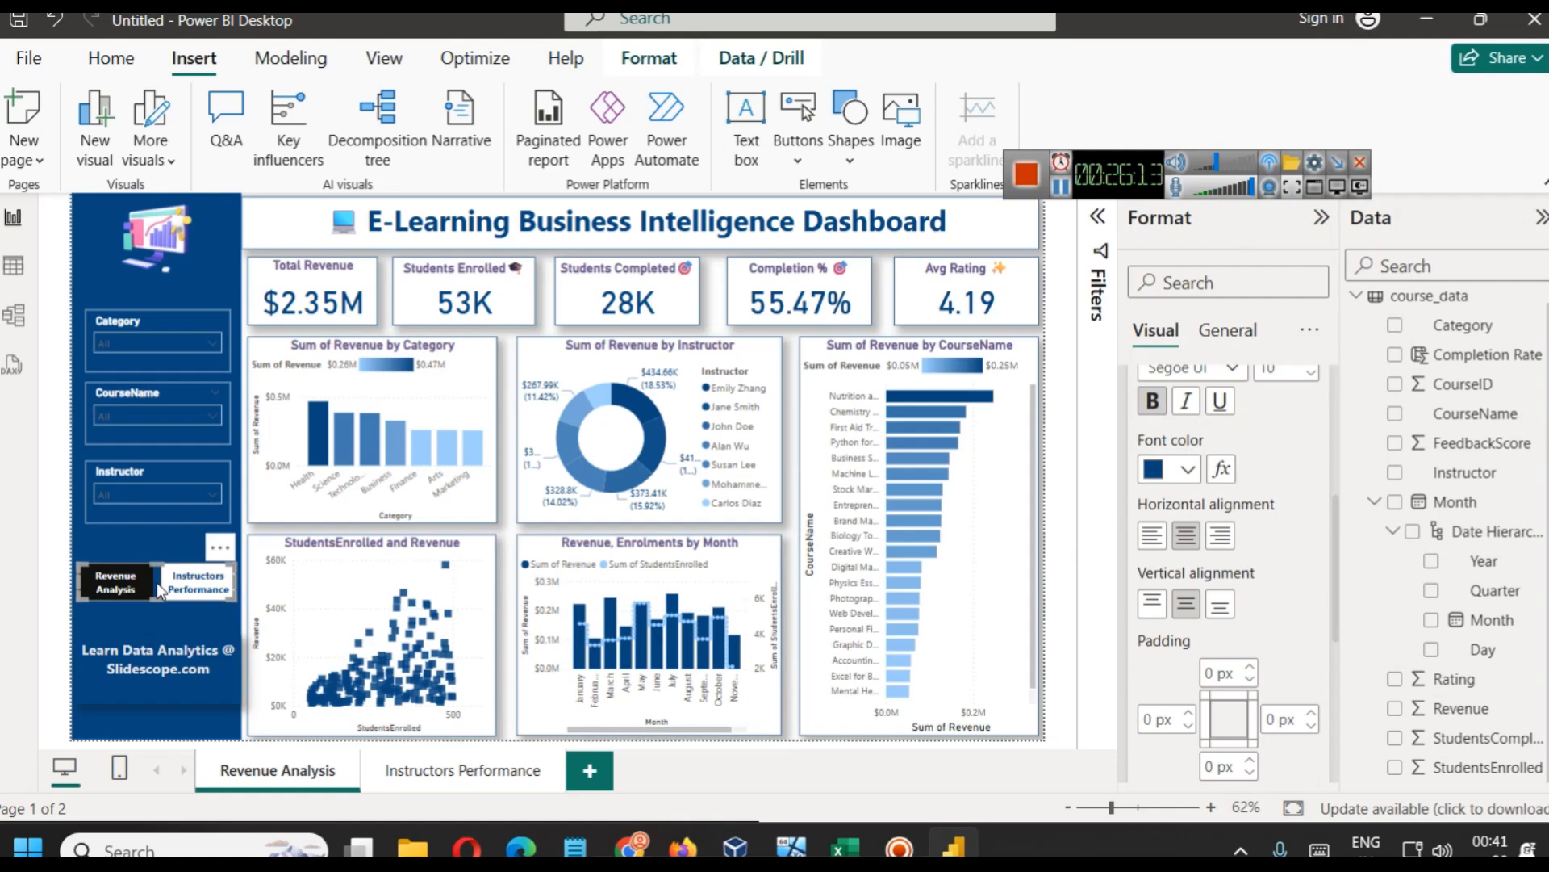
click(460, 772)
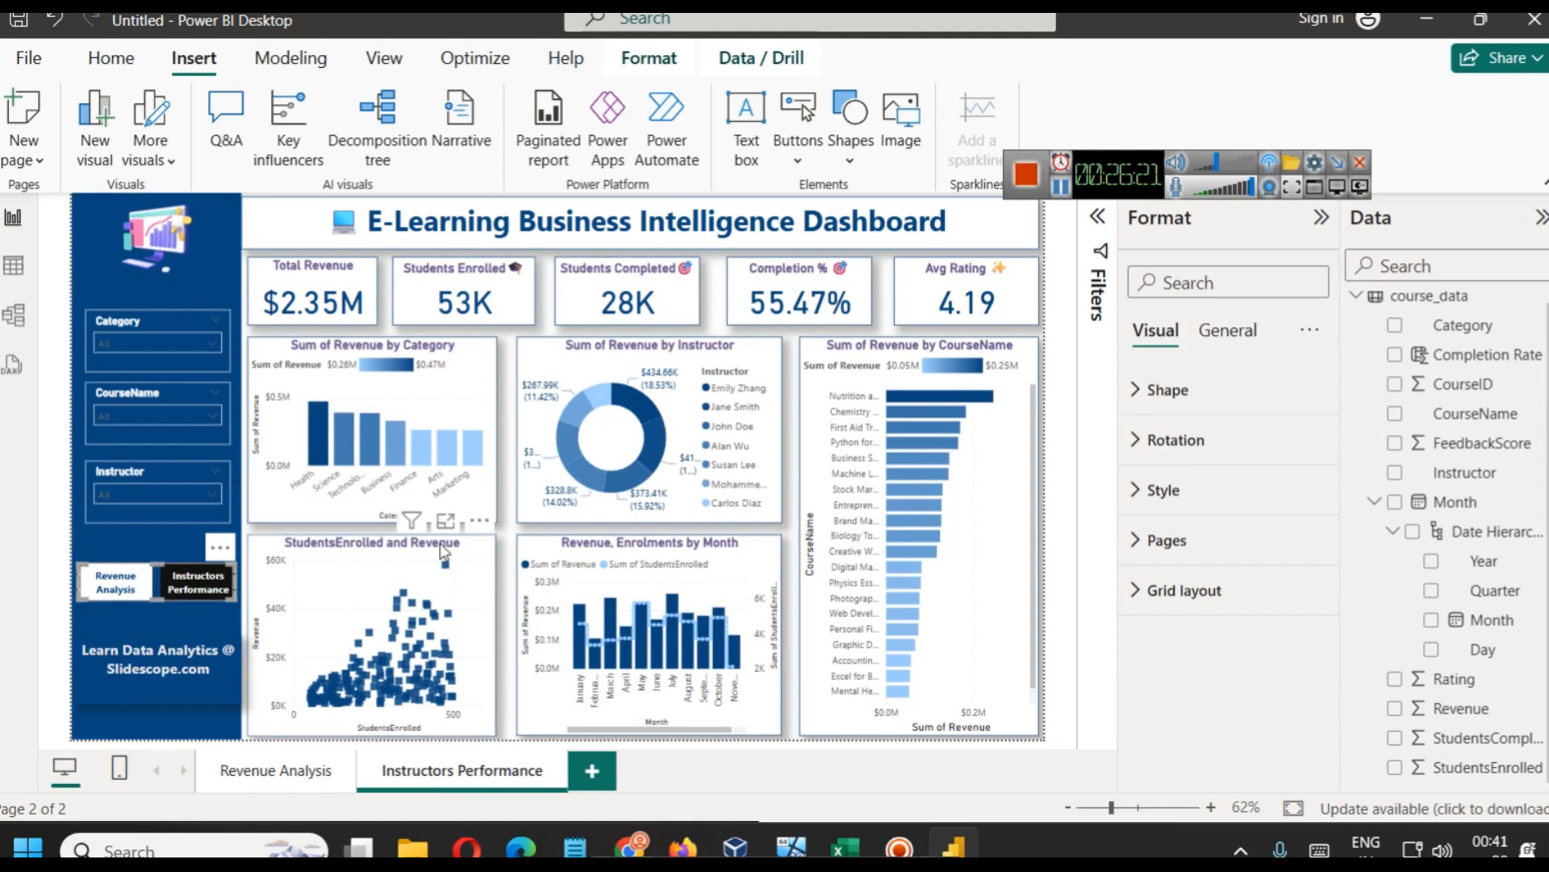
In the Sum of Revenue by Category chart on the Instructors Performance page, replace the Revenue value with the average of Rating
click(449, 396)
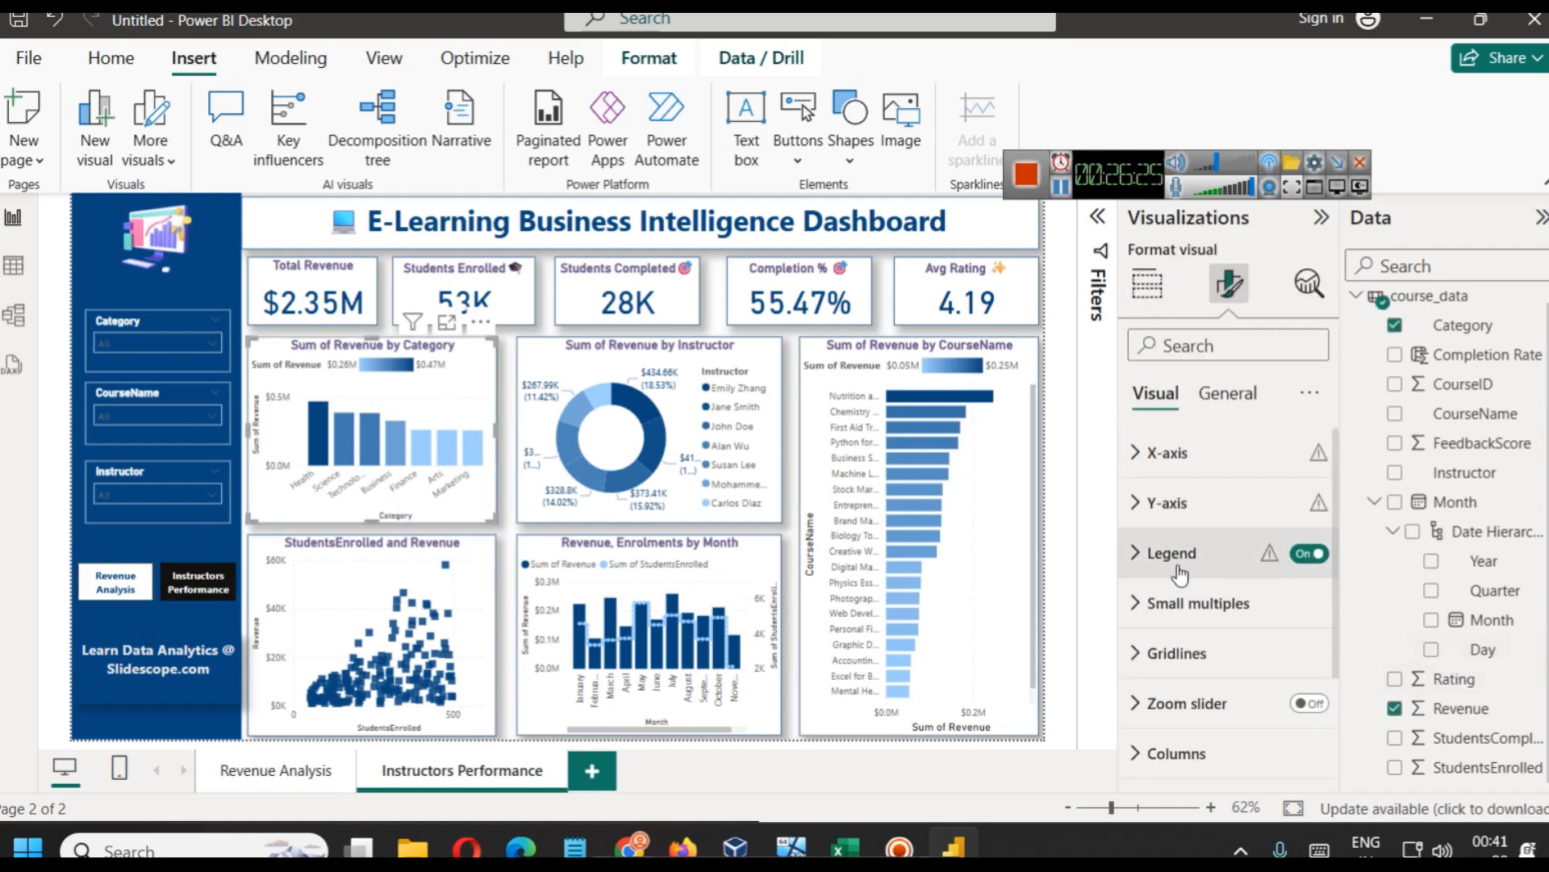
click(1147, 282)
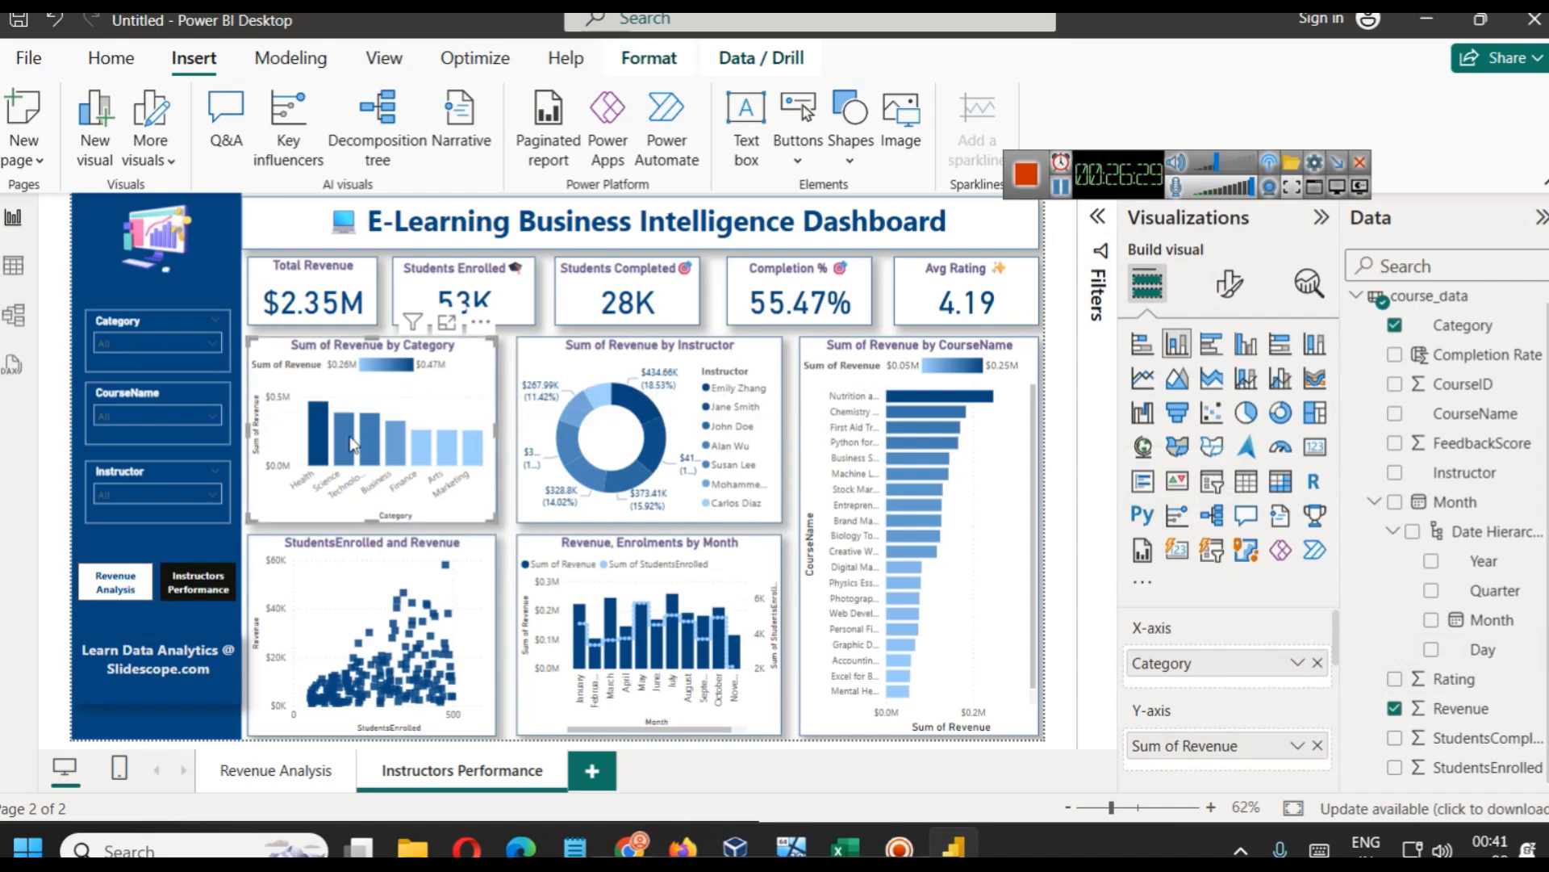
click(1298, 745)
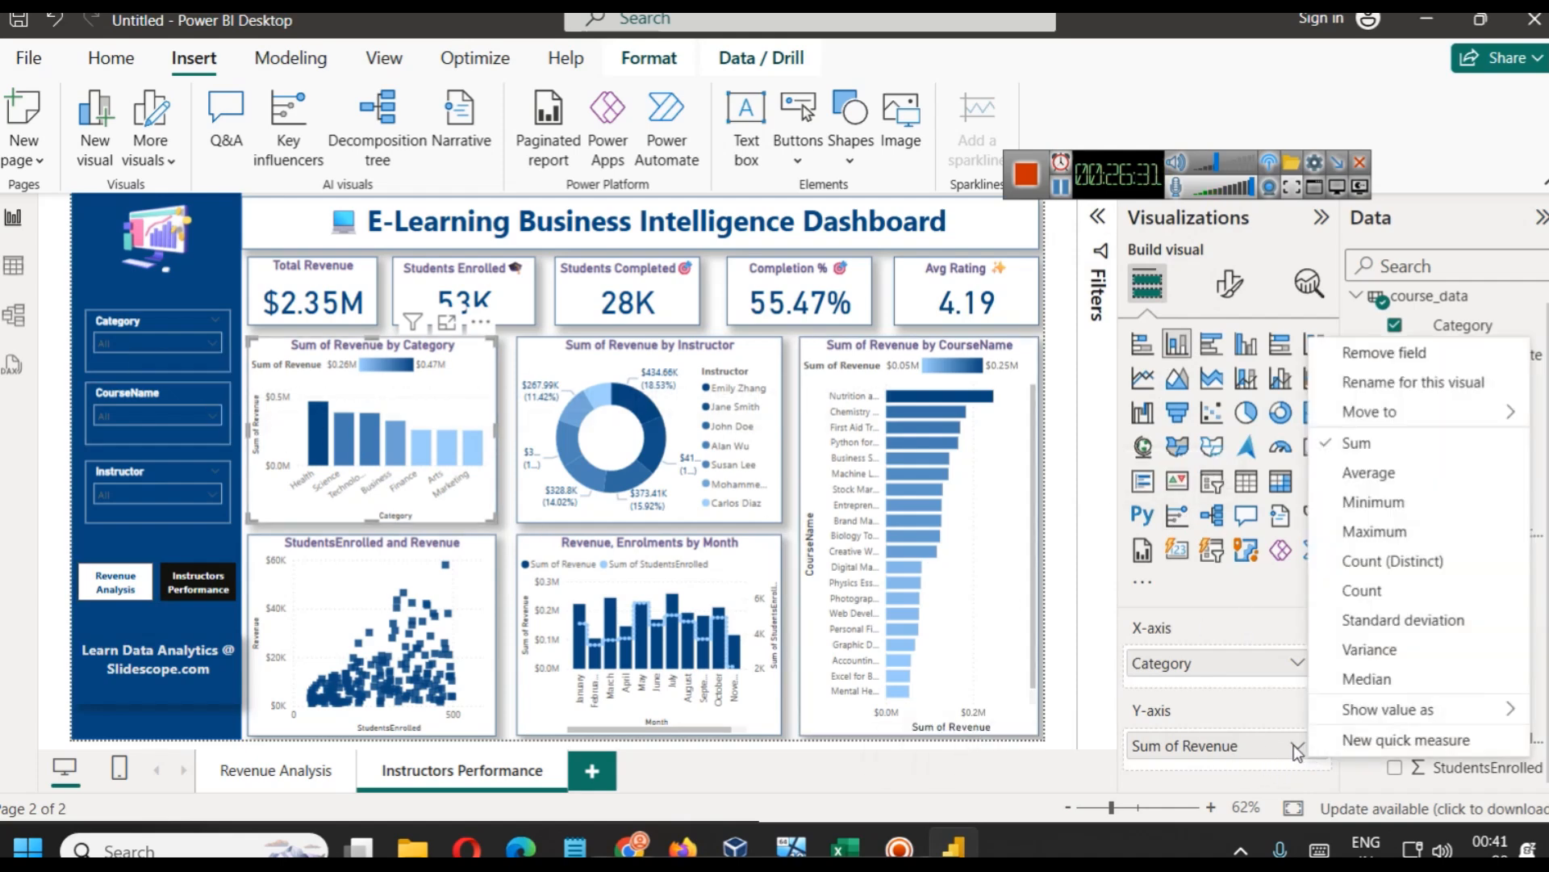
click(1240, 720)
click(1318, 745)
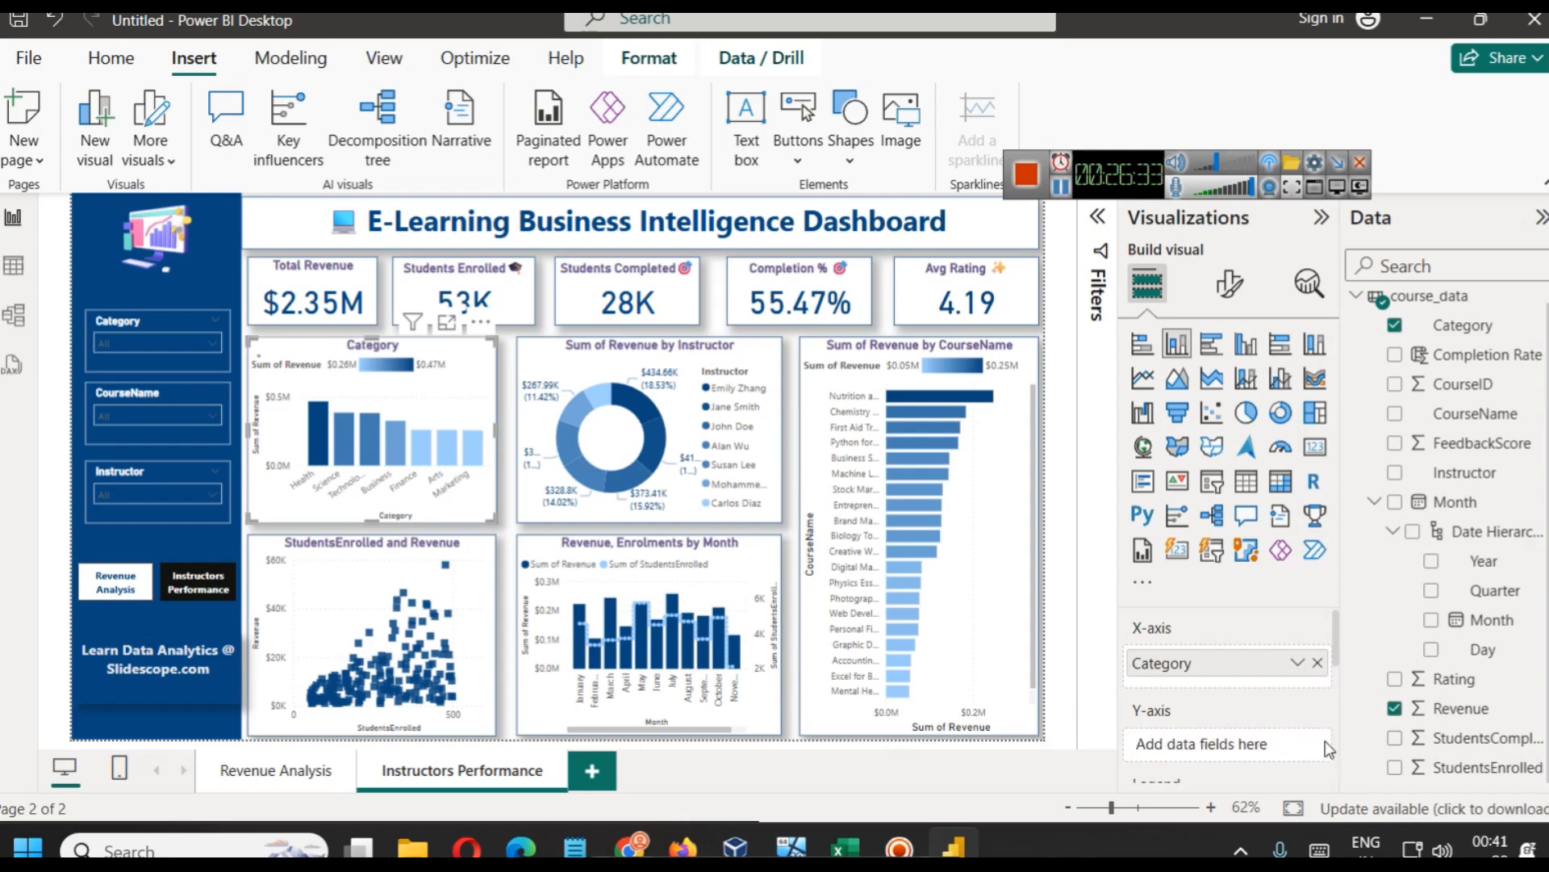
drag(1493, 692, 1191, 747)
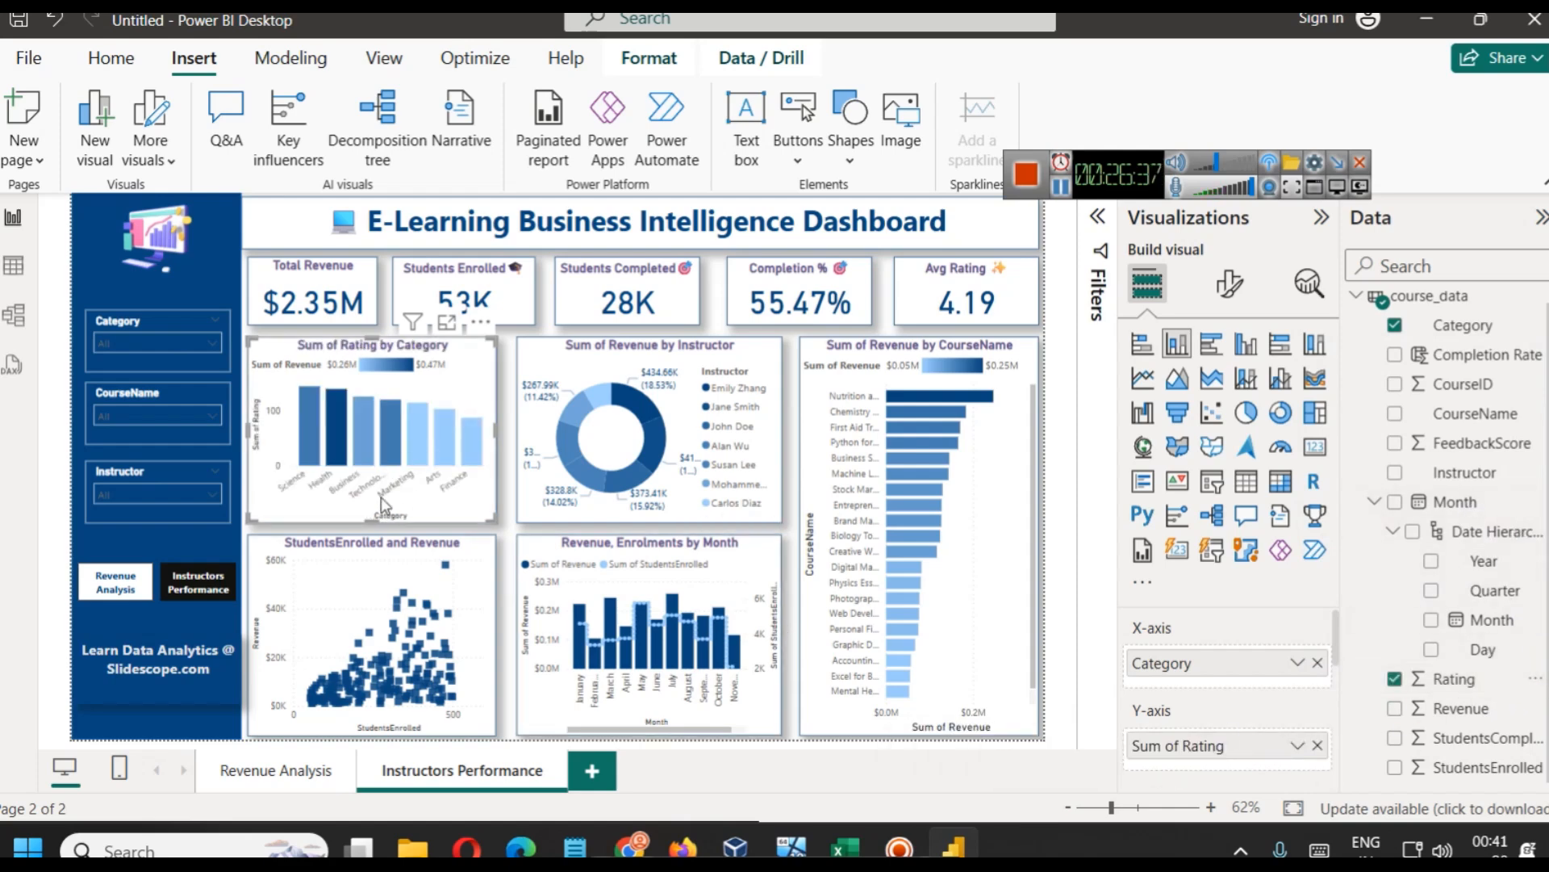
click(1297, 744)
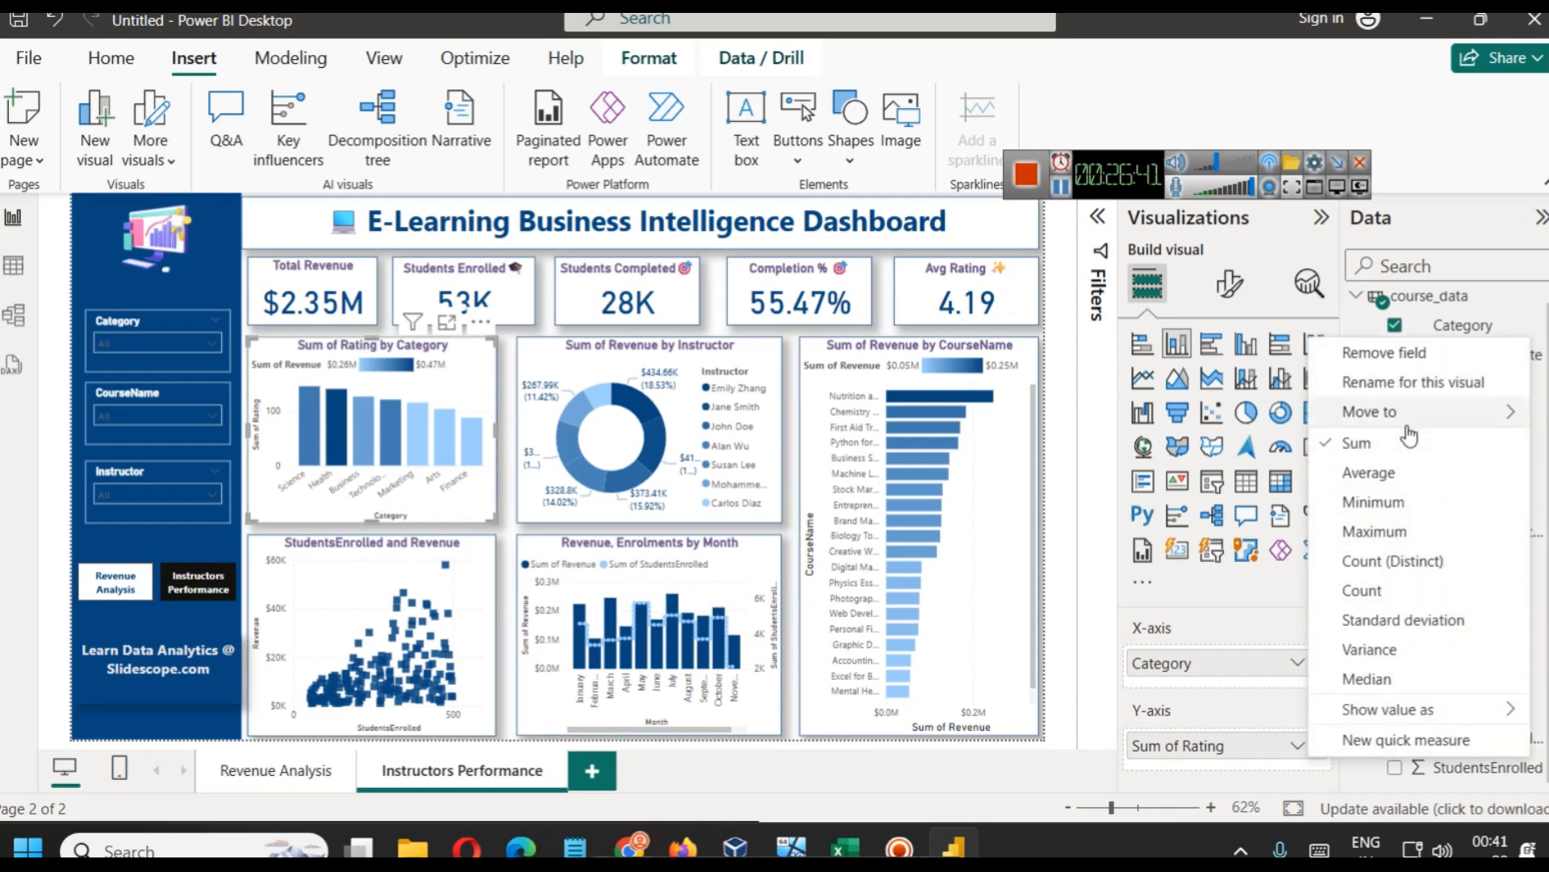
mouse_move(1407, 428)
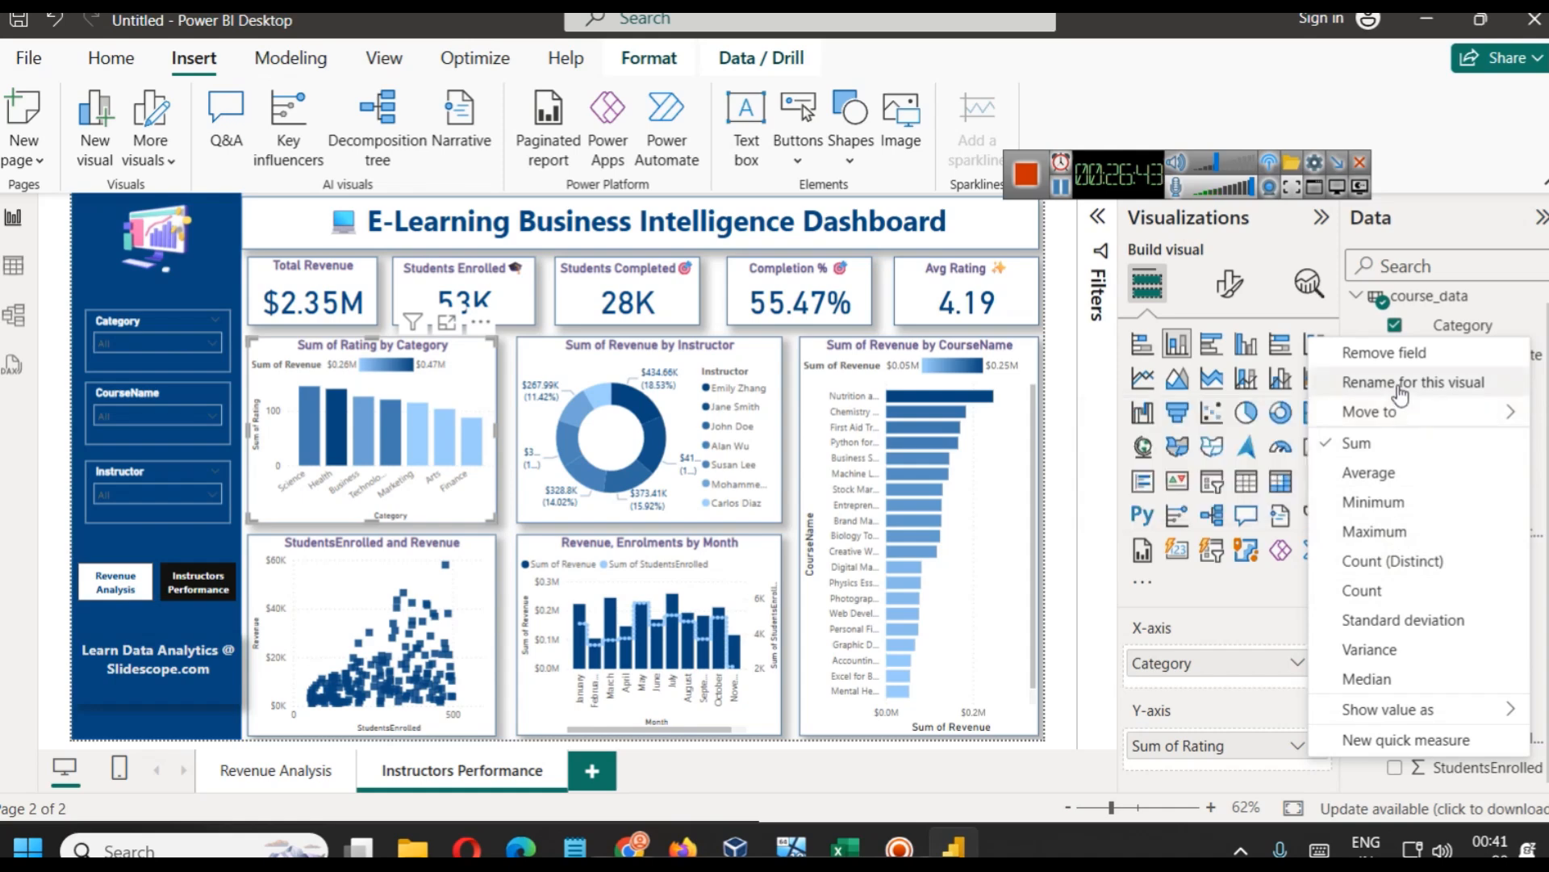
click(1375, 474)
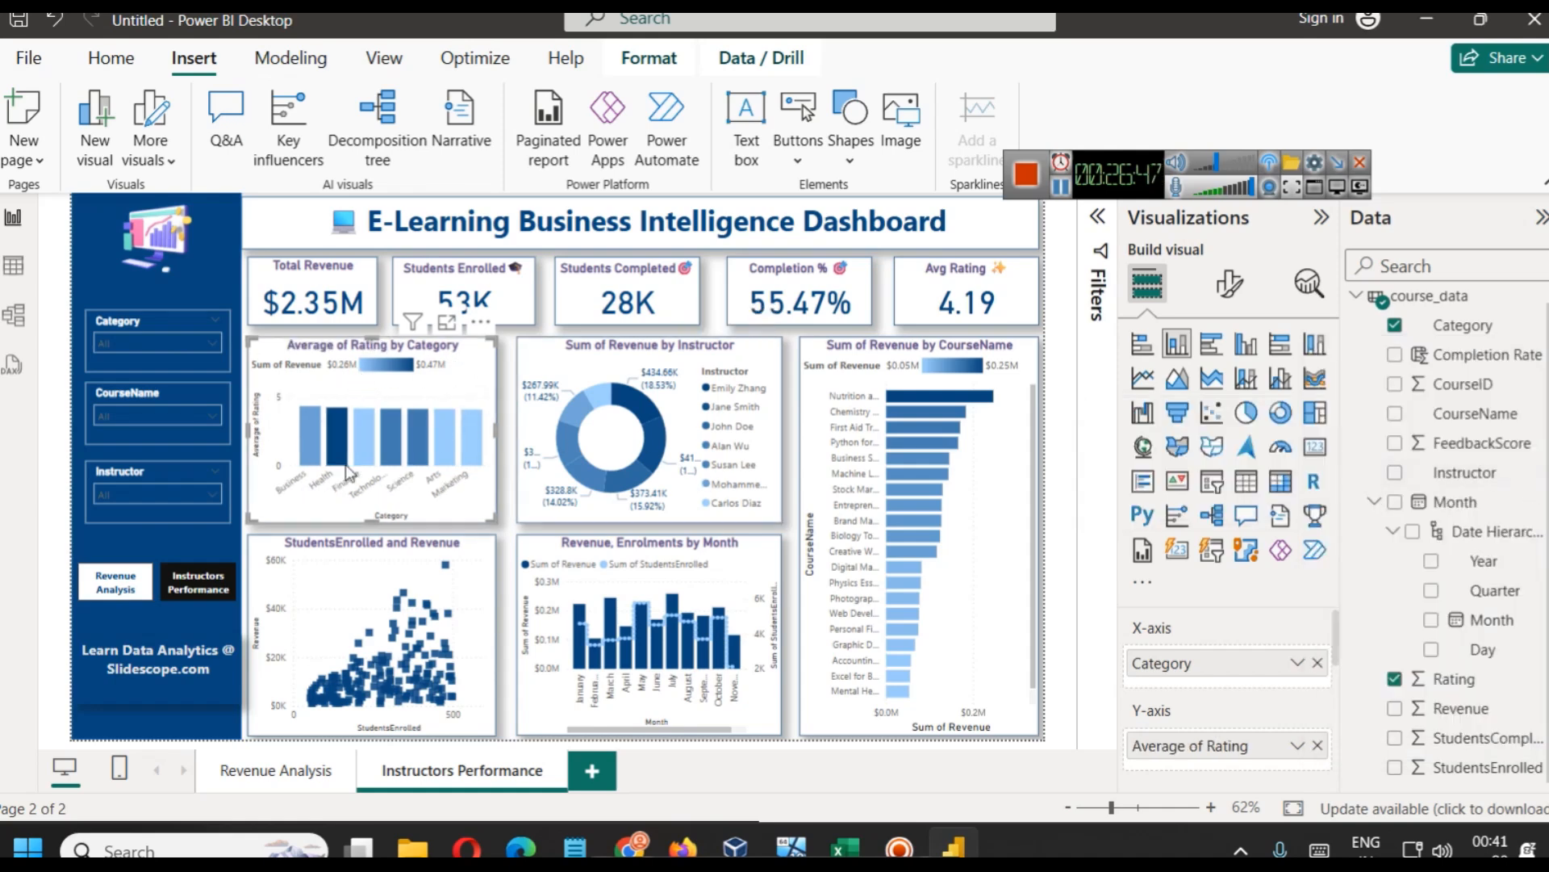
mouse_move(303, 432)
Replace the Instructor donut chart's Revenue value with Rating, summarised as an average
click(673, 356)
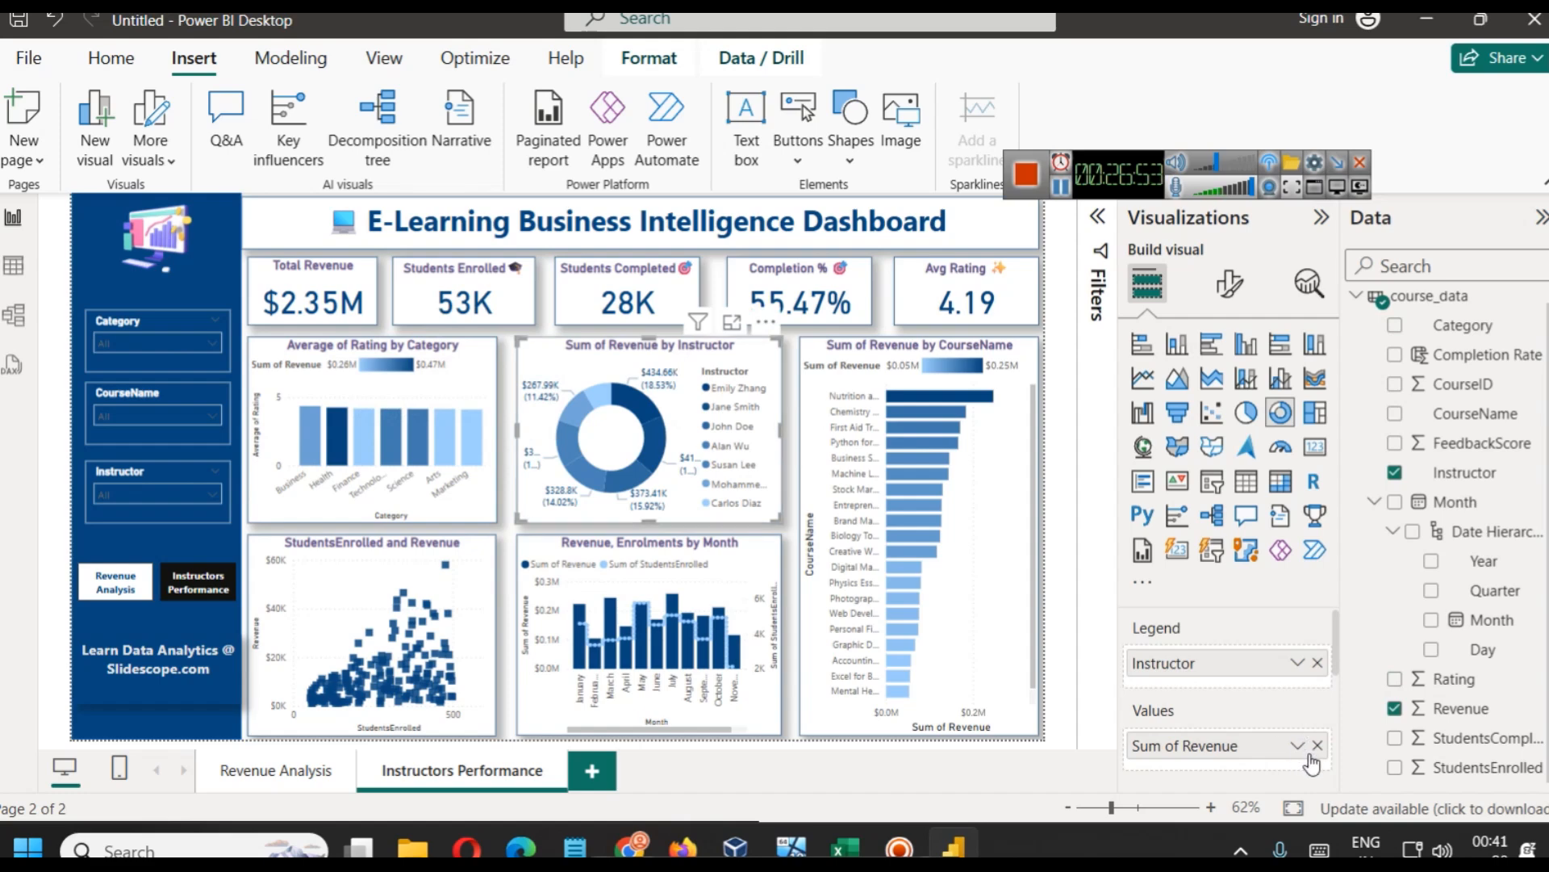
click(1317, 745)
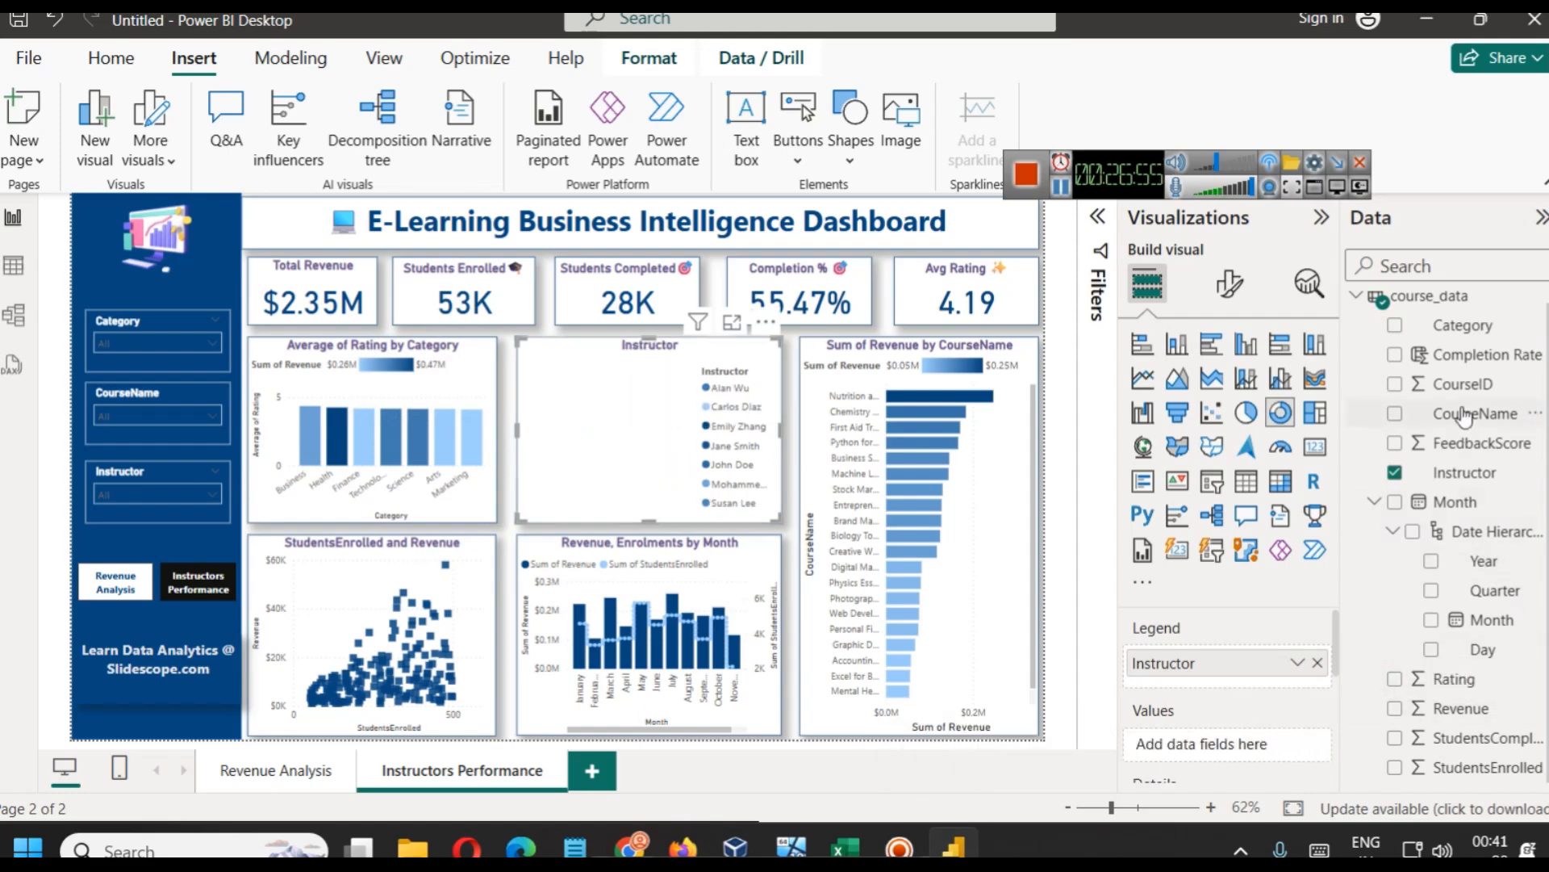
drag(1453, 679, 1254, 744)
click(1300, 749)
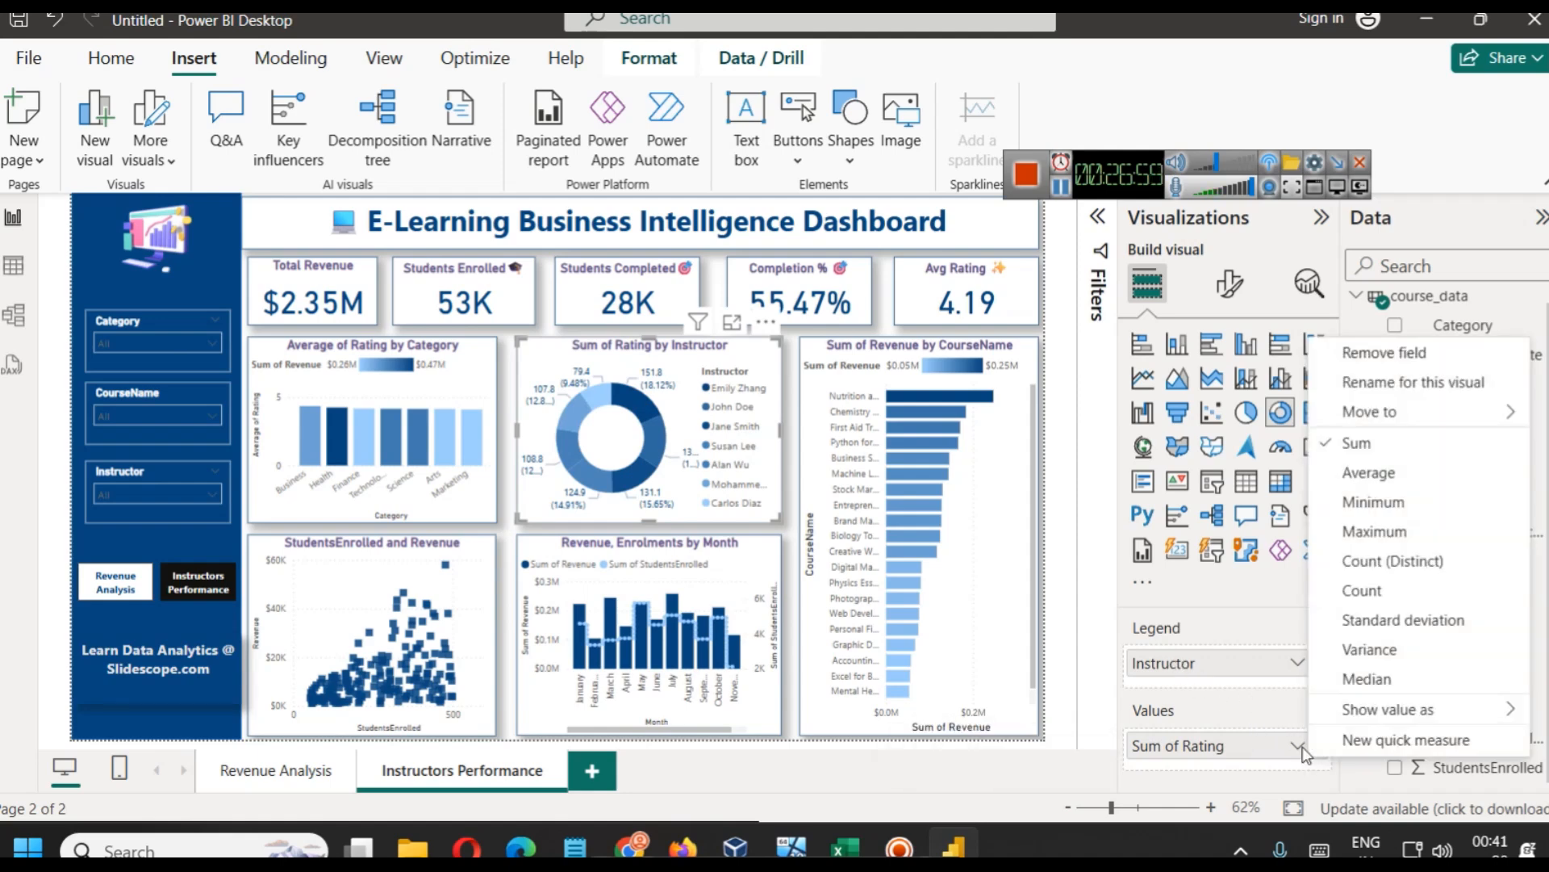
click(1366, 473)
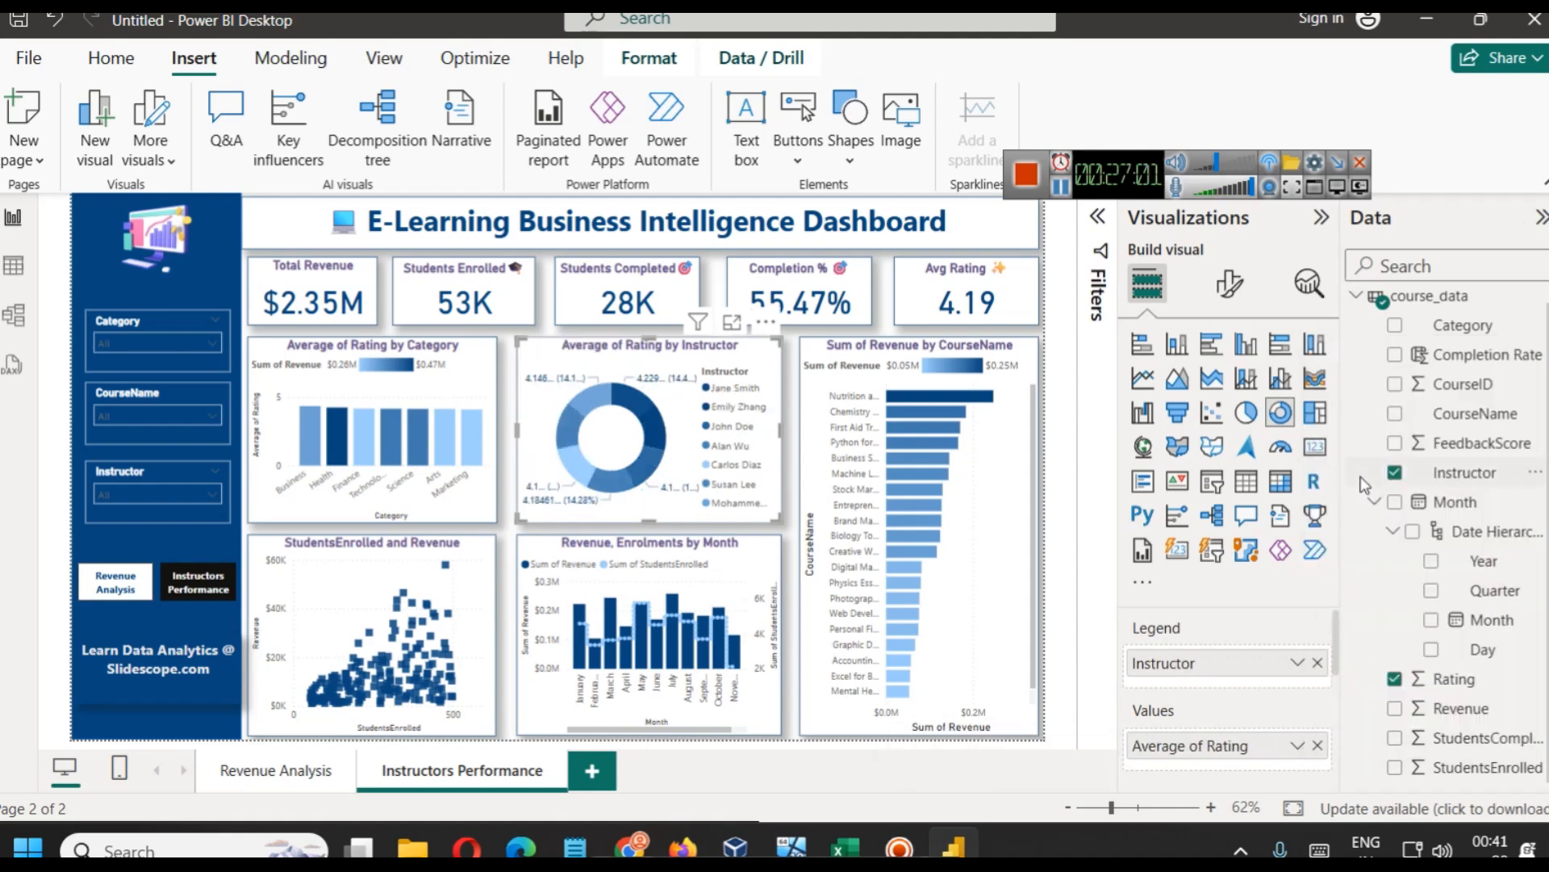
Try the Oval and Octagon shapes on the Instructors Performance page navigator, and set its shape to Rounded Rectangle
click(729, 287)
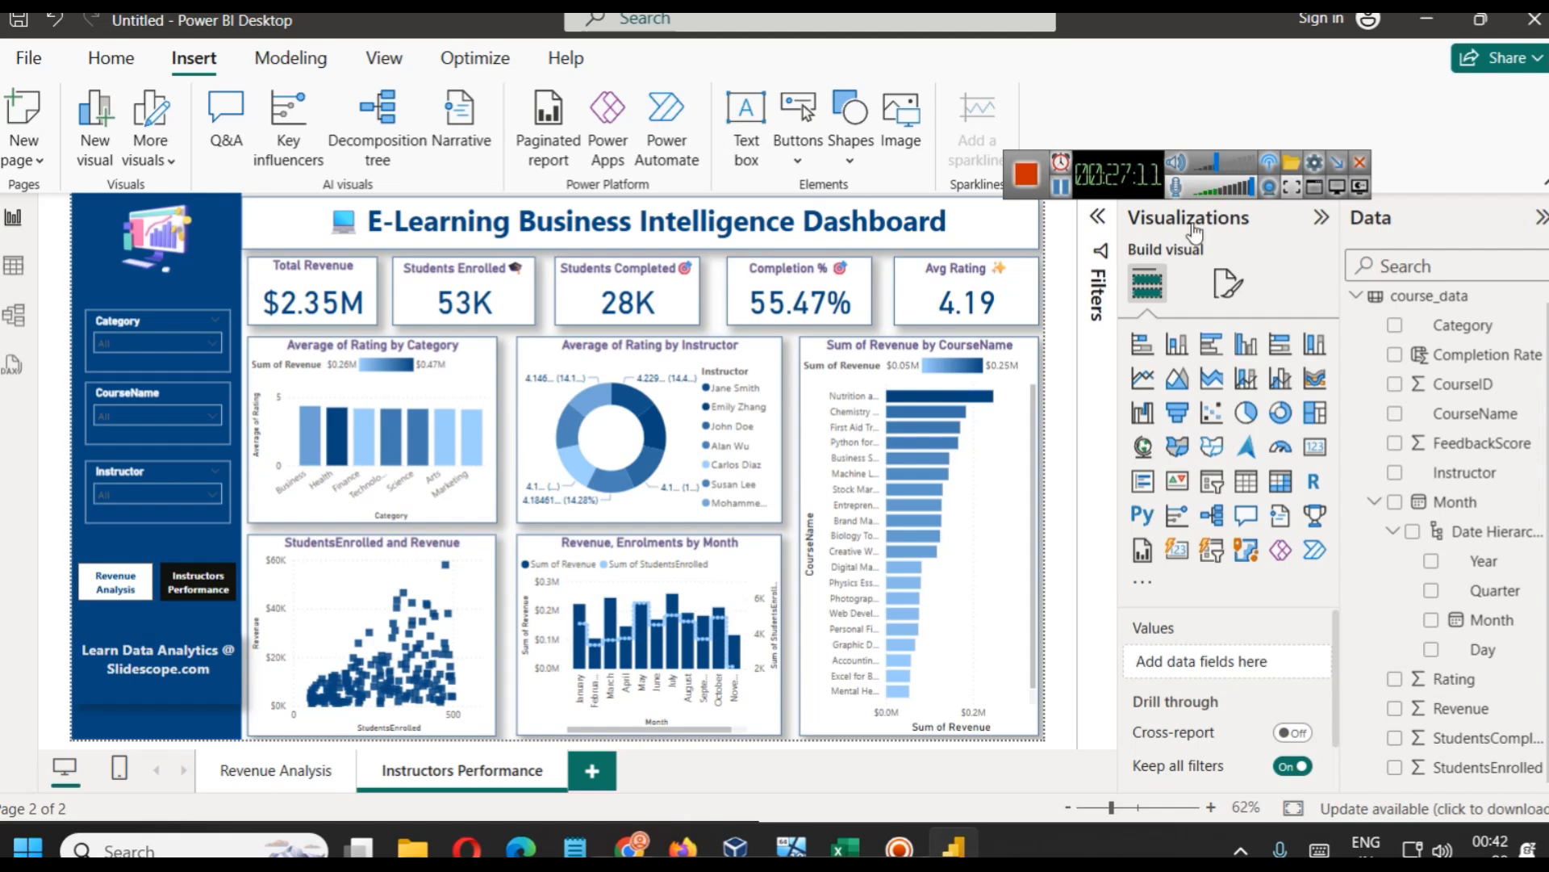
click(1062, 188)
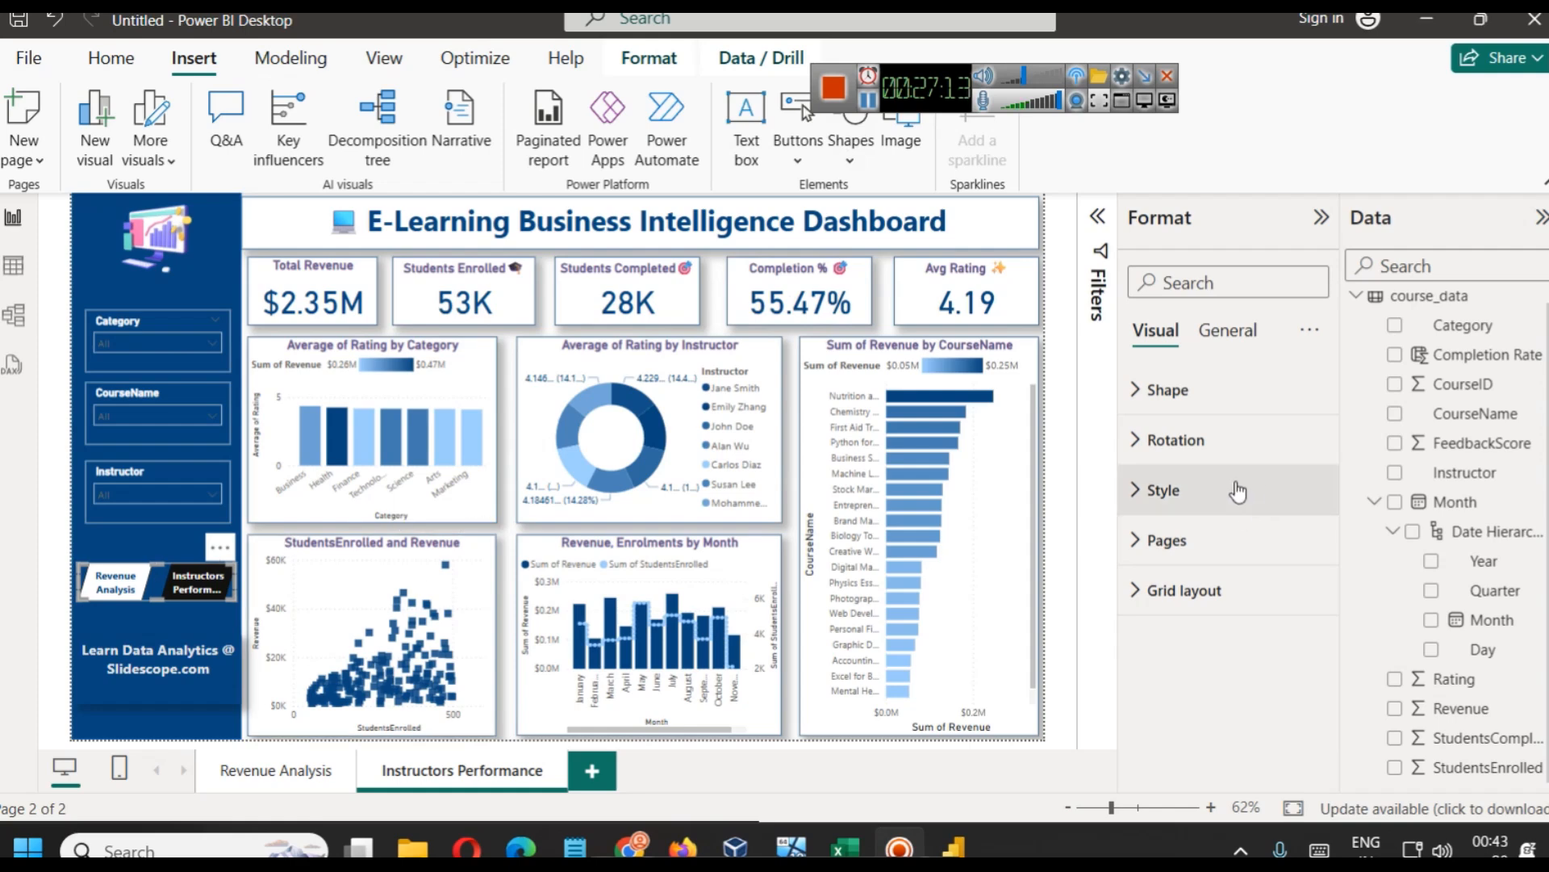
click(1238, 489)
click(1207, 390)
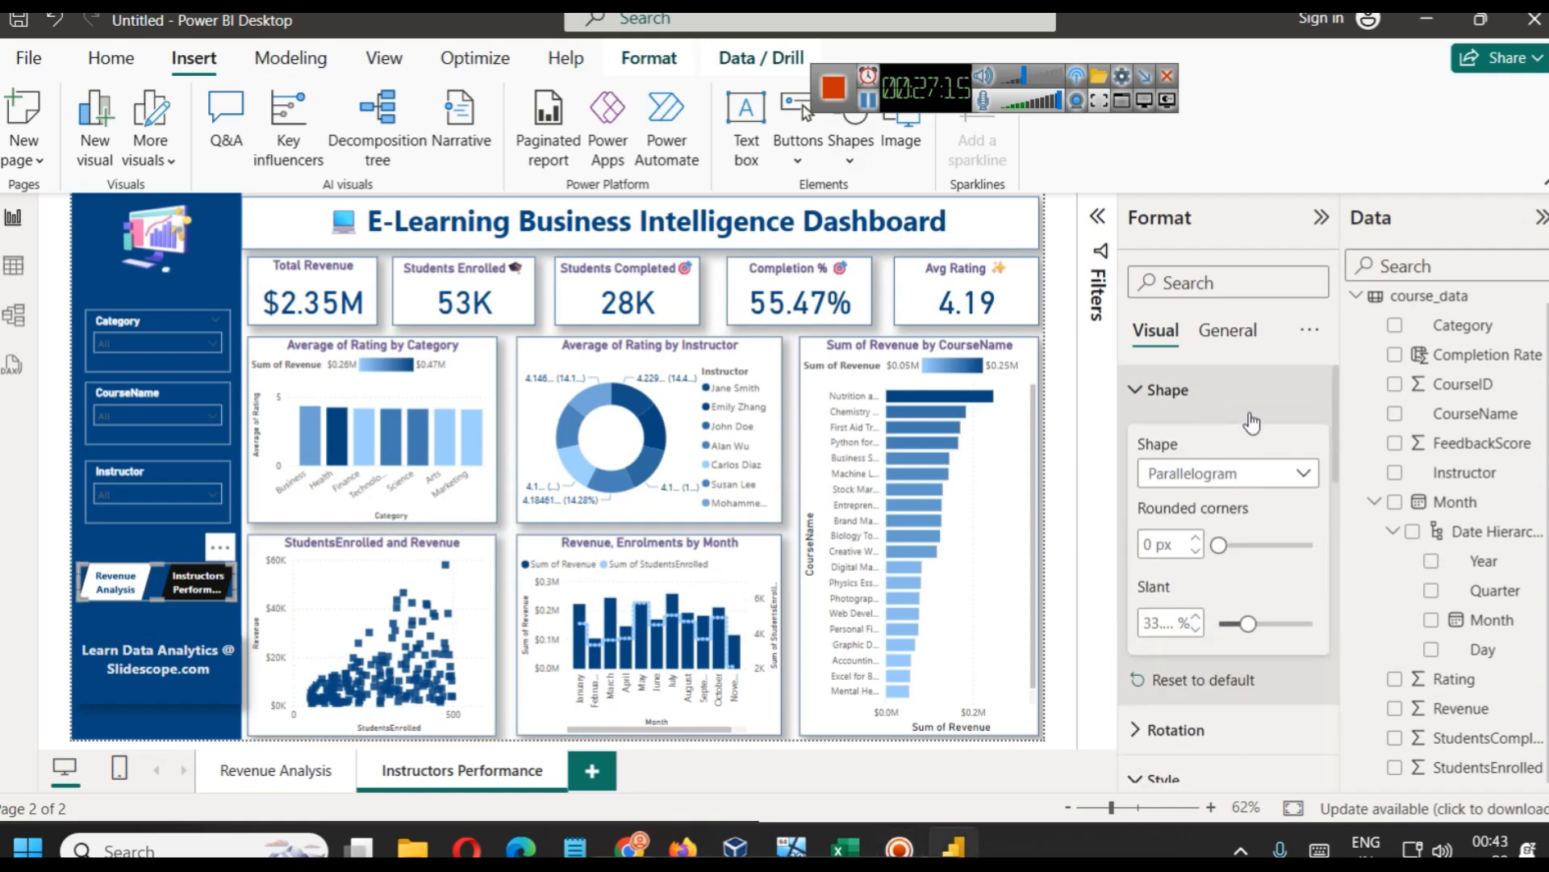
click(1276, 475)
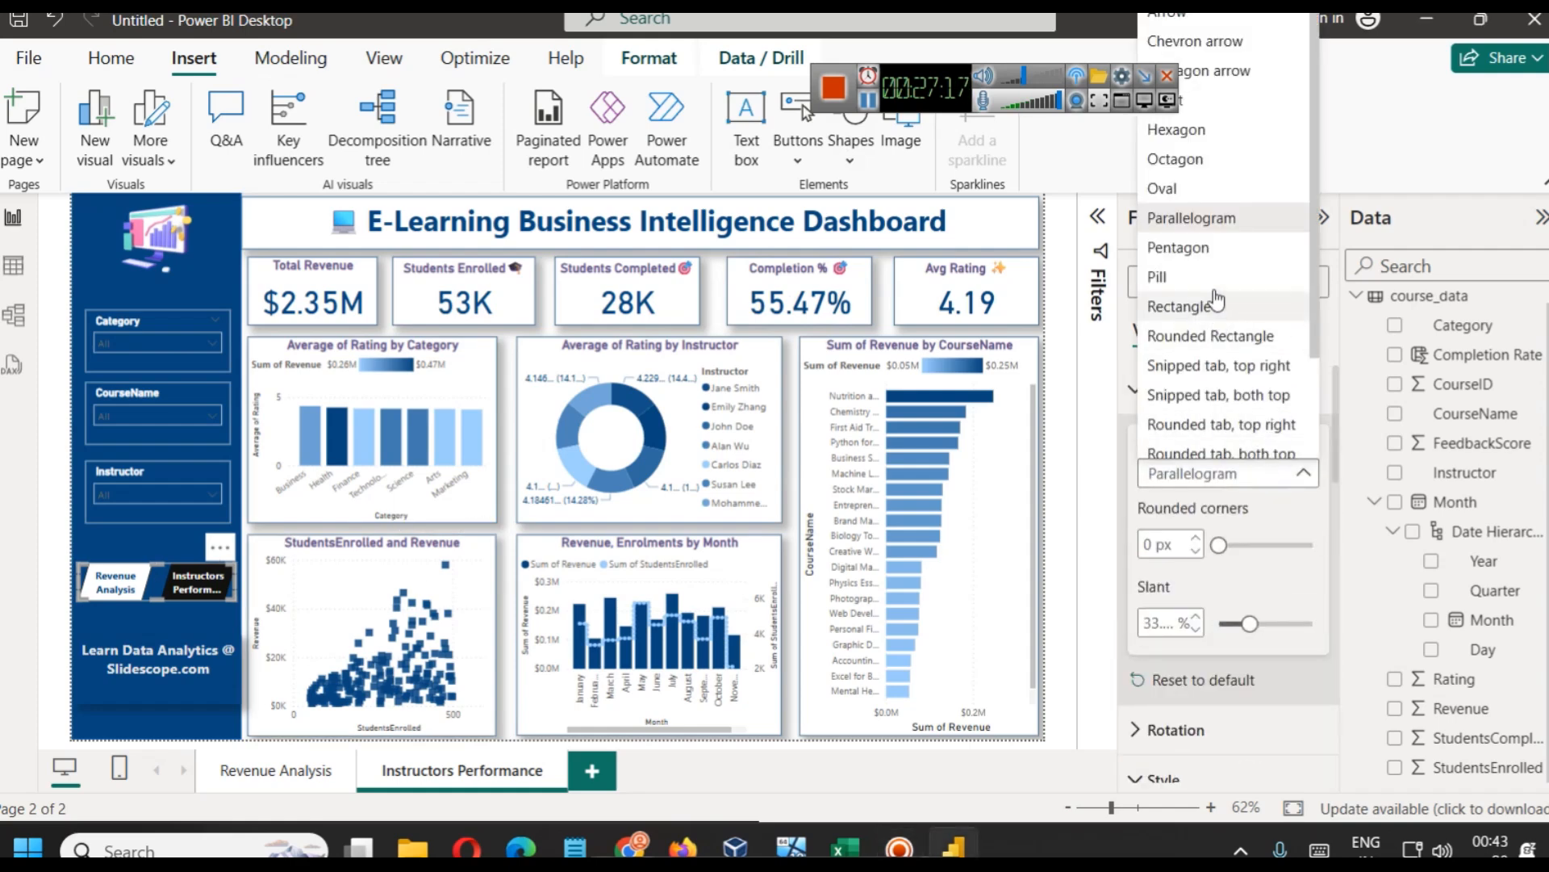
click(1202, 192)
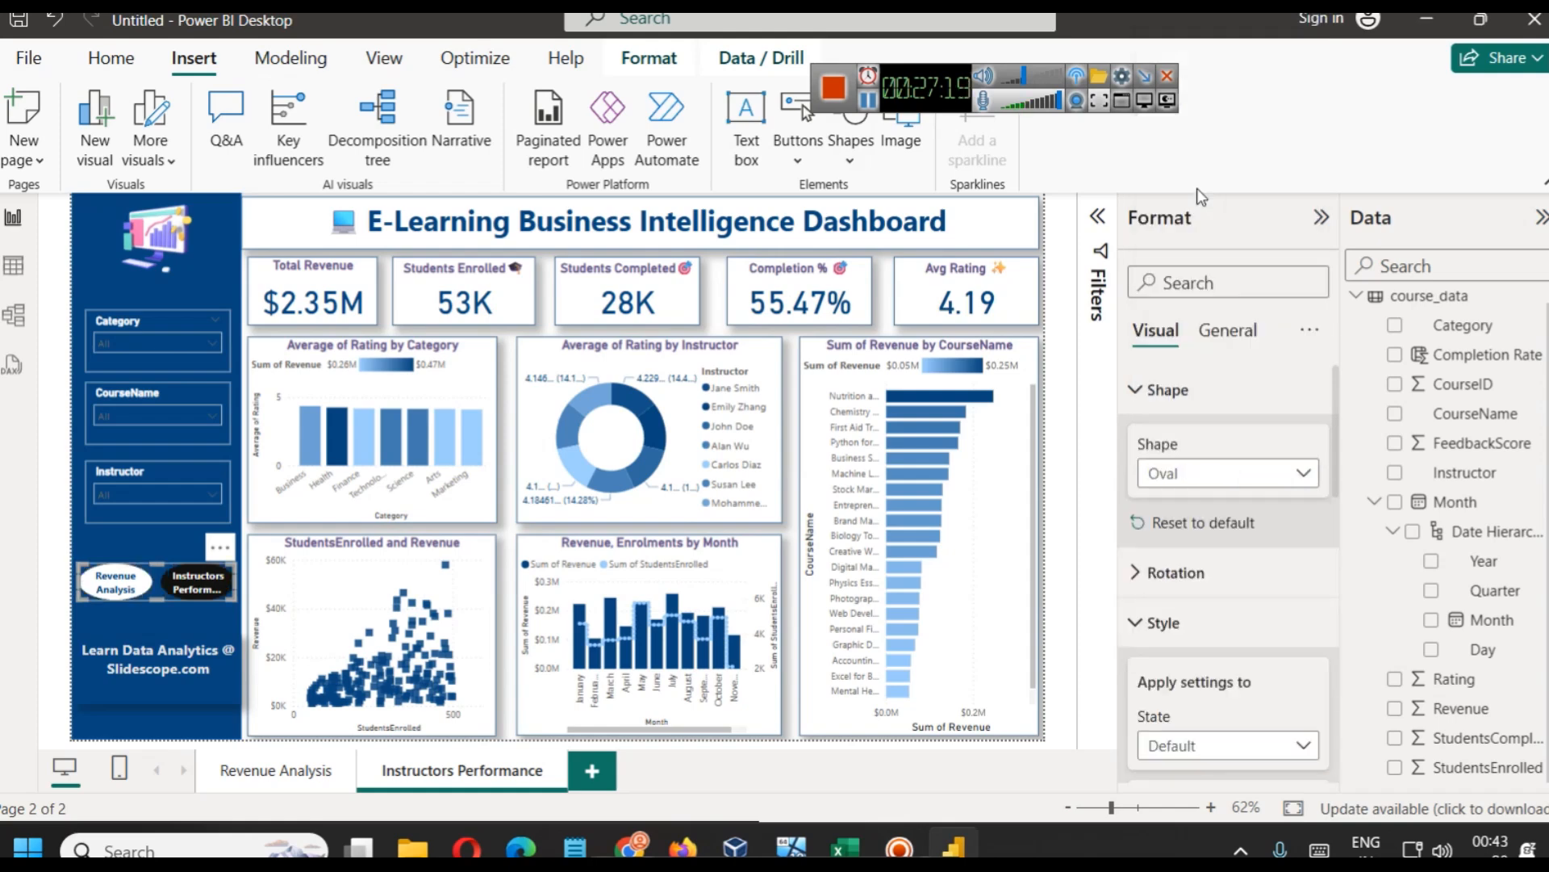
click(1230, 476)
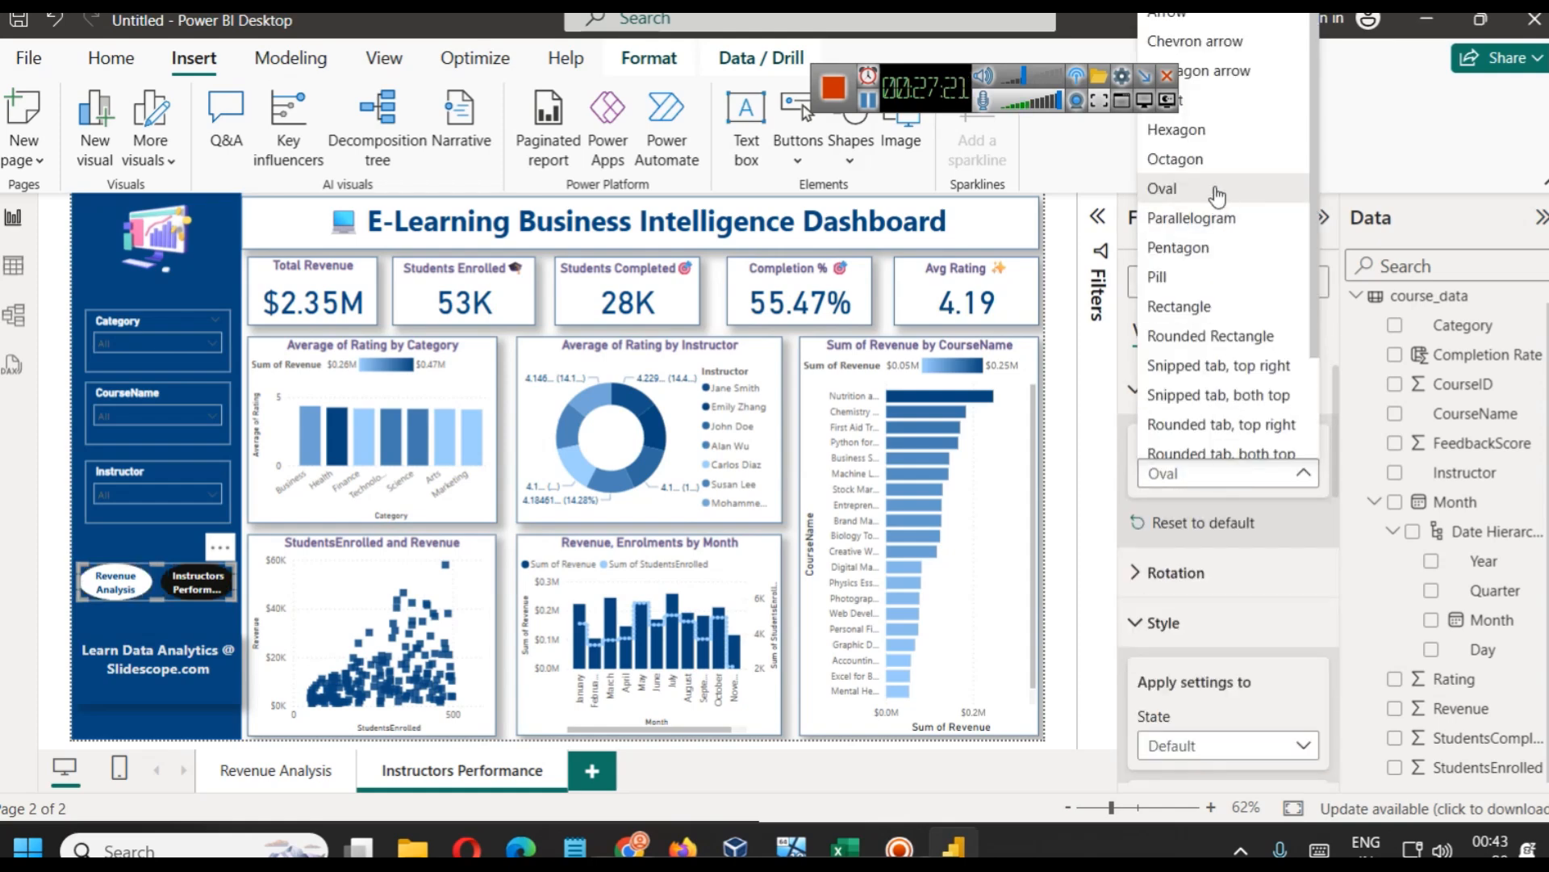
click(1210, 160)
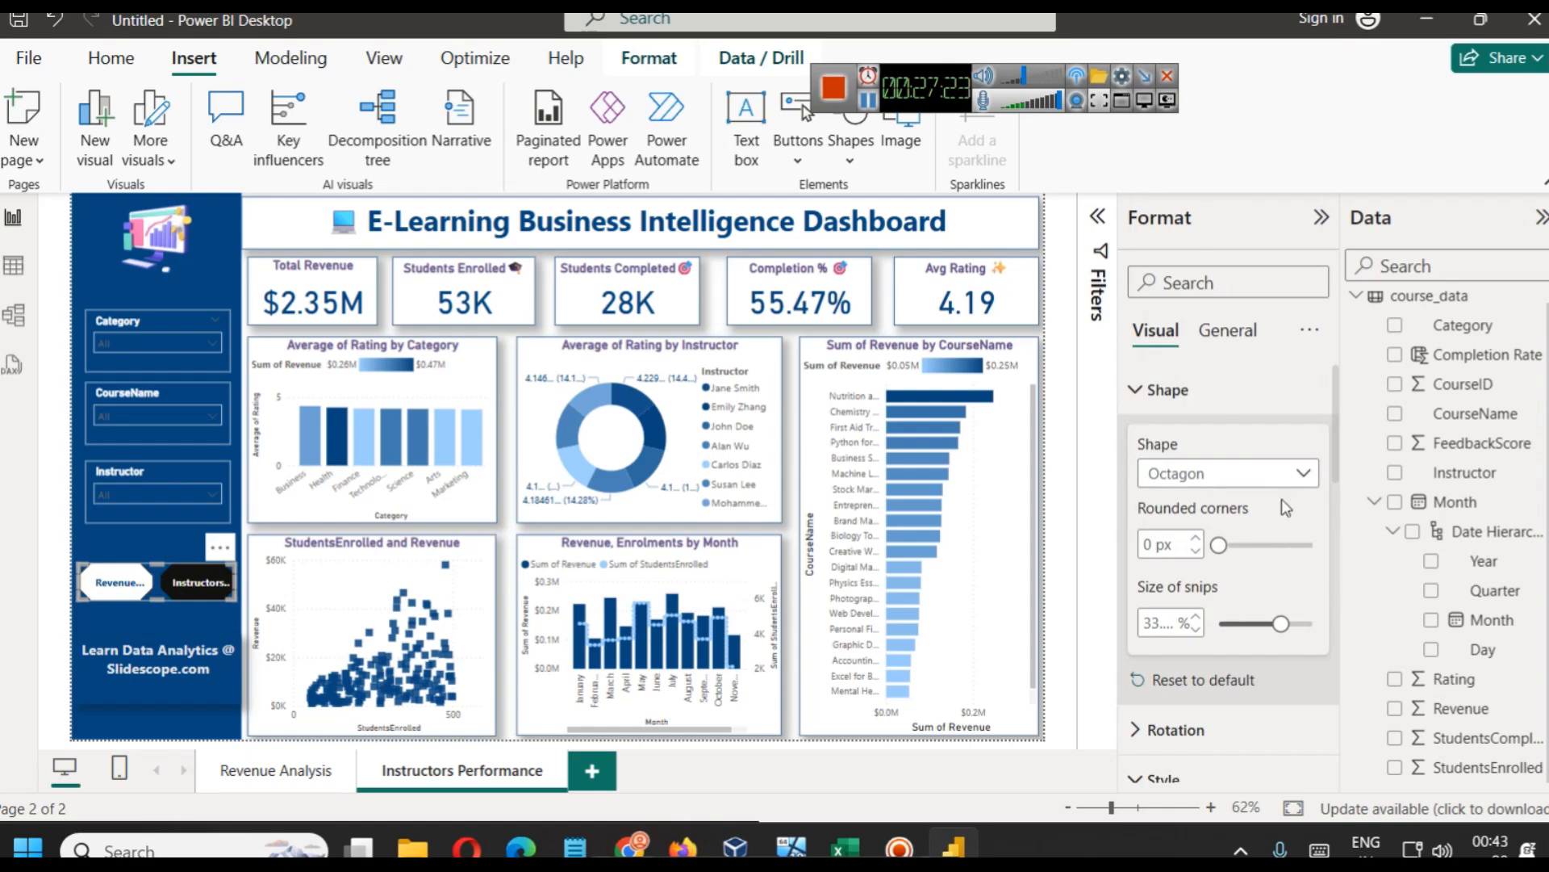
click(1239, 477)
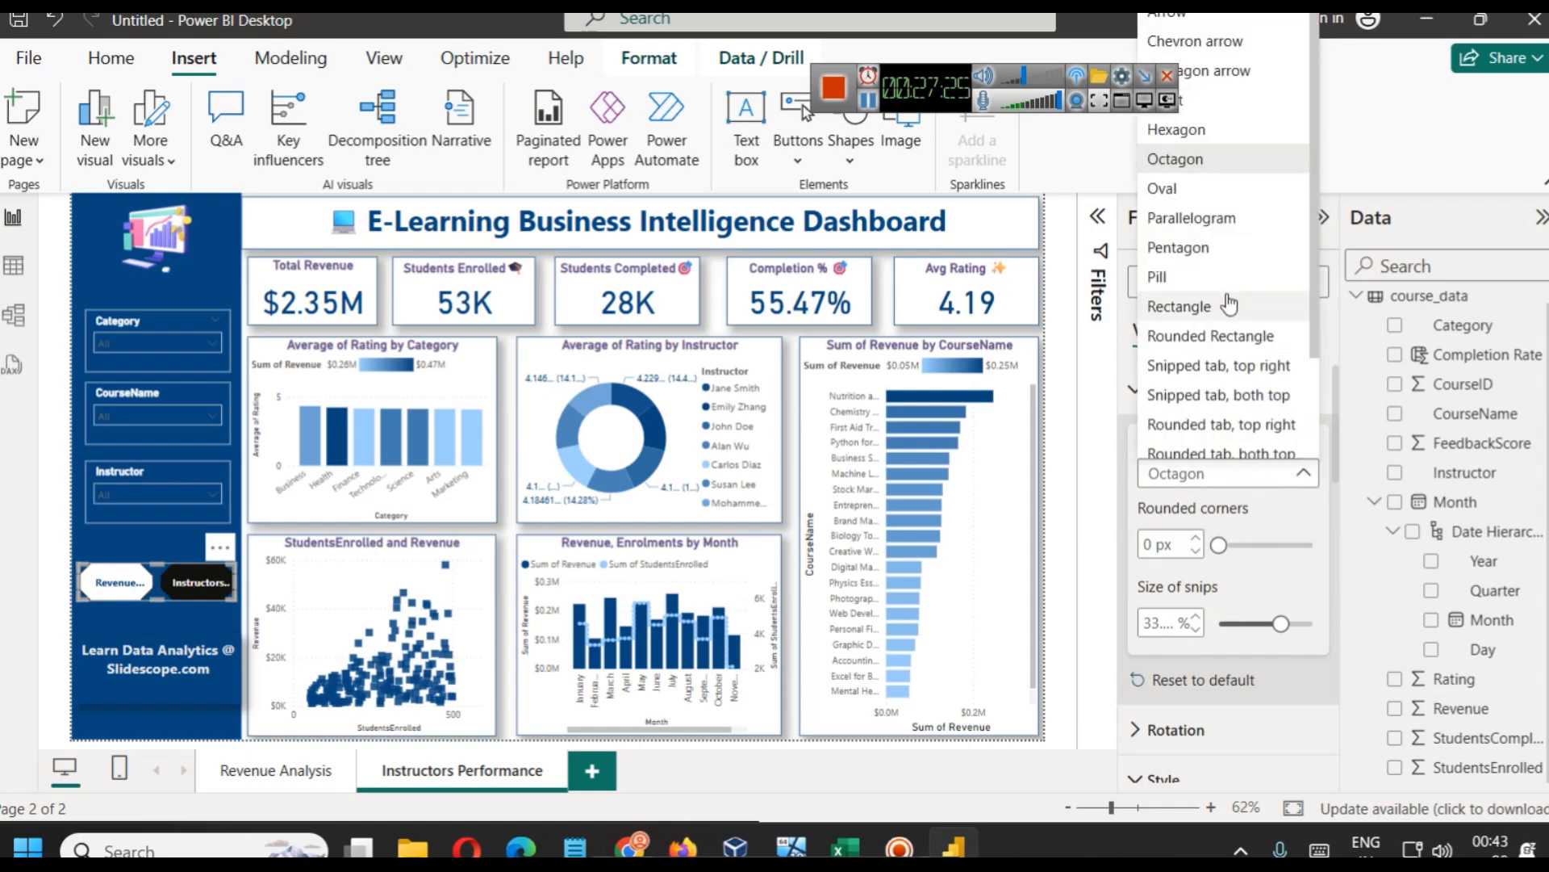
click(1235, 336)
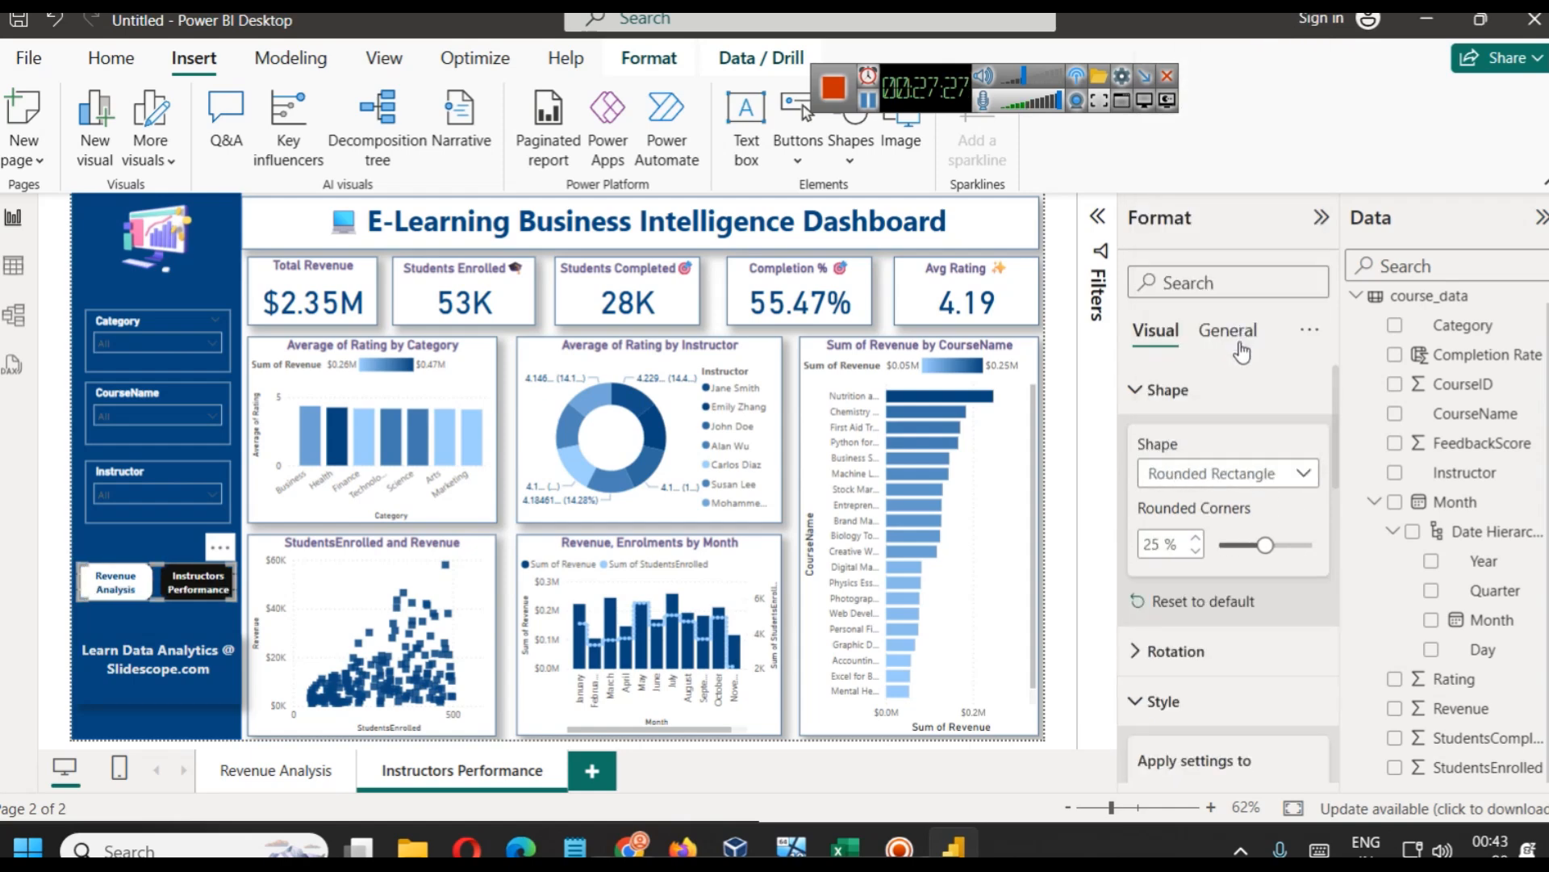
Compare the page navigators on the Revenue Analysis and Instructors Performance pages, and return to Revenue Analysis
click(277, 770)
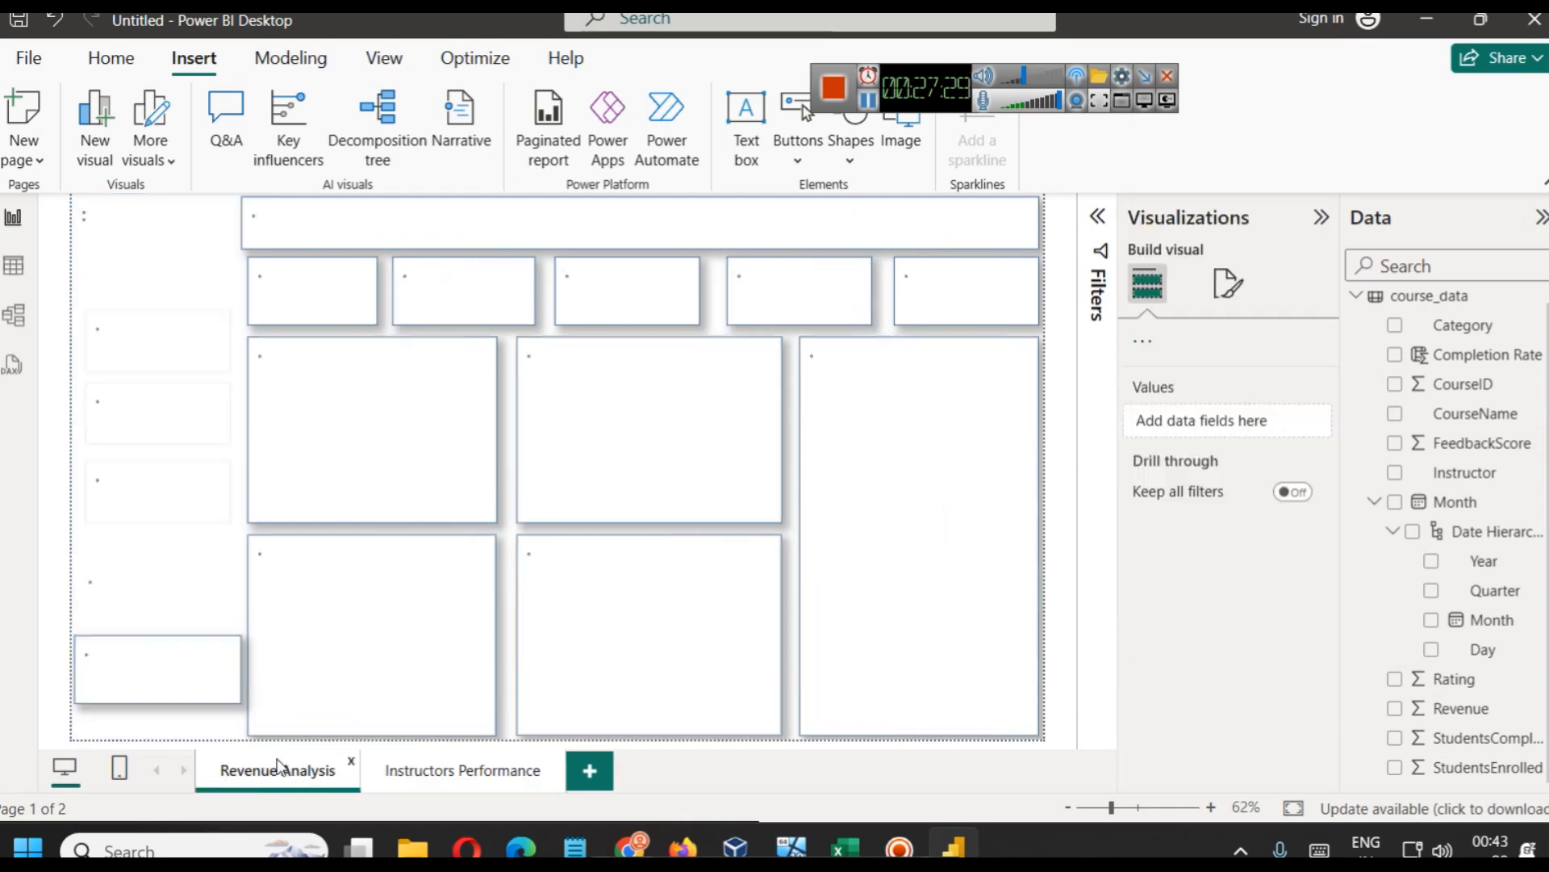
click(167, 593)
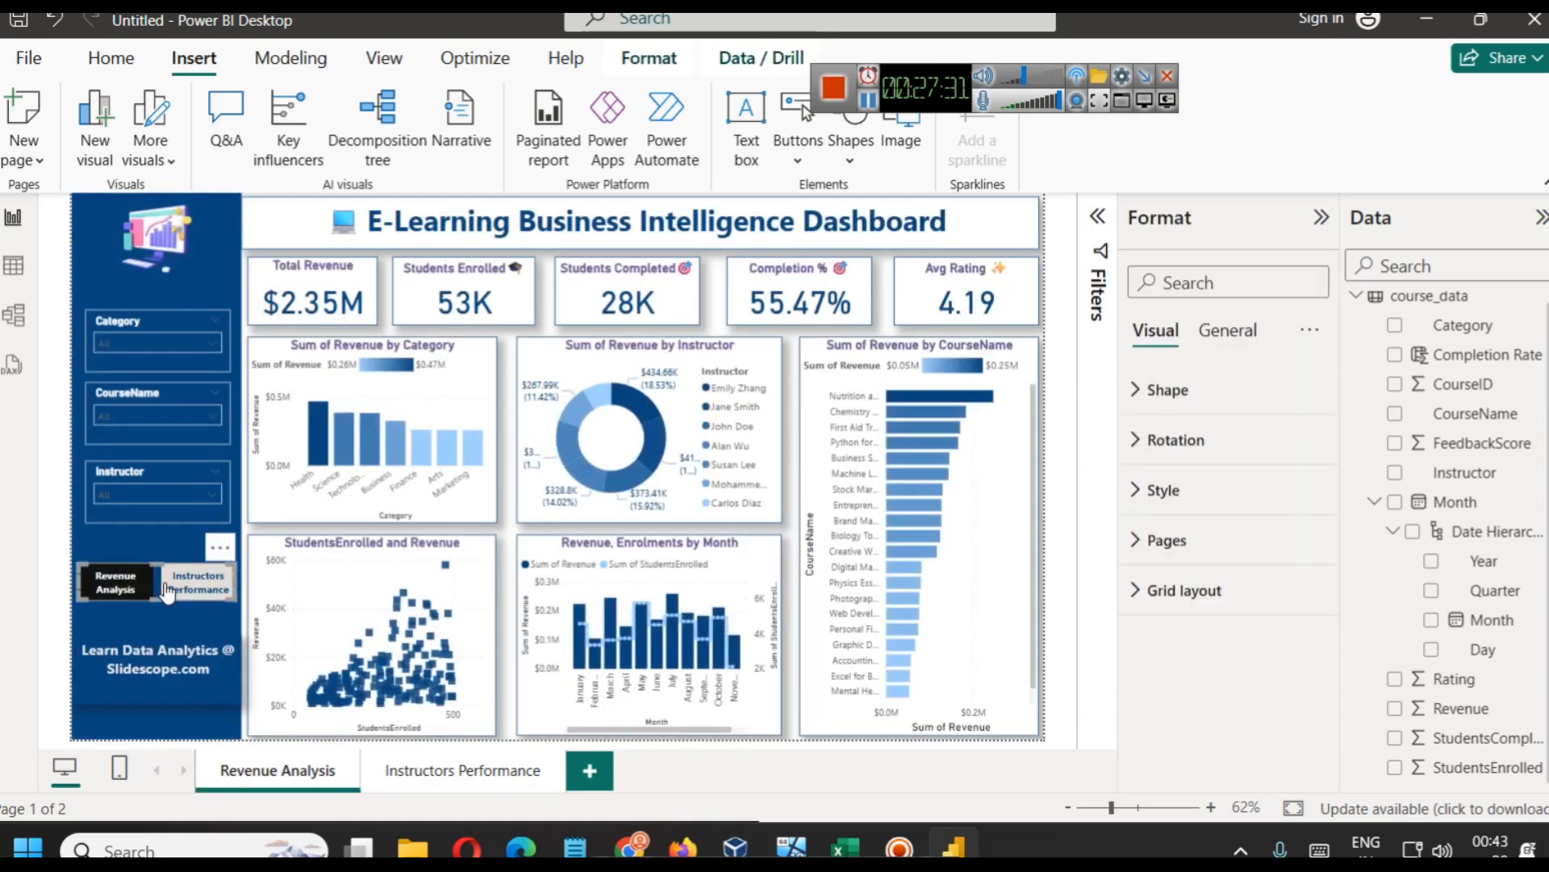
click(460, 778)
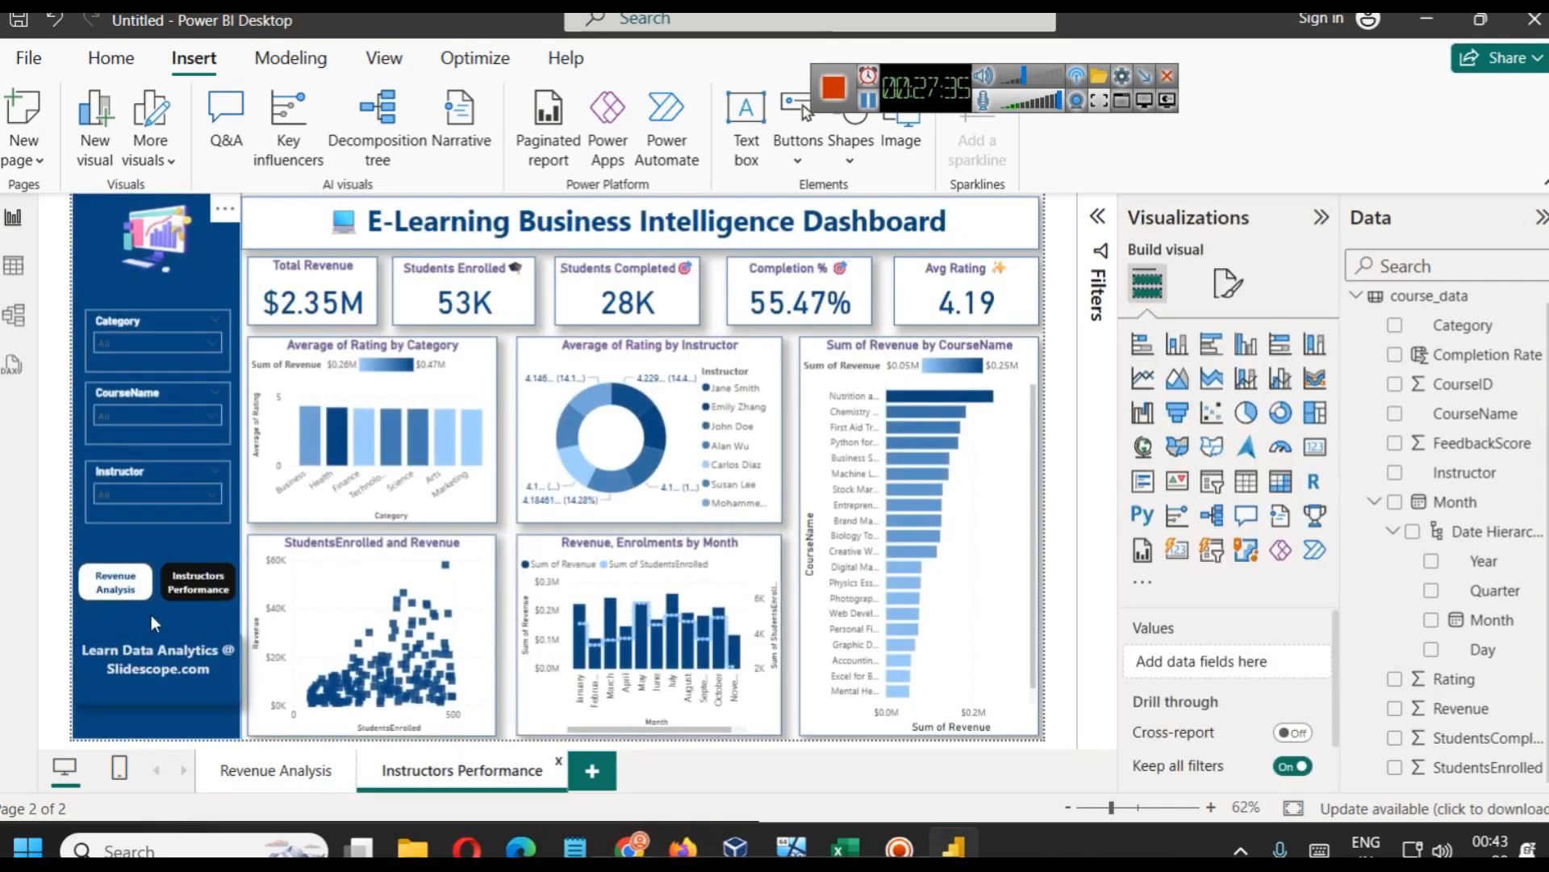
click(267, 787)
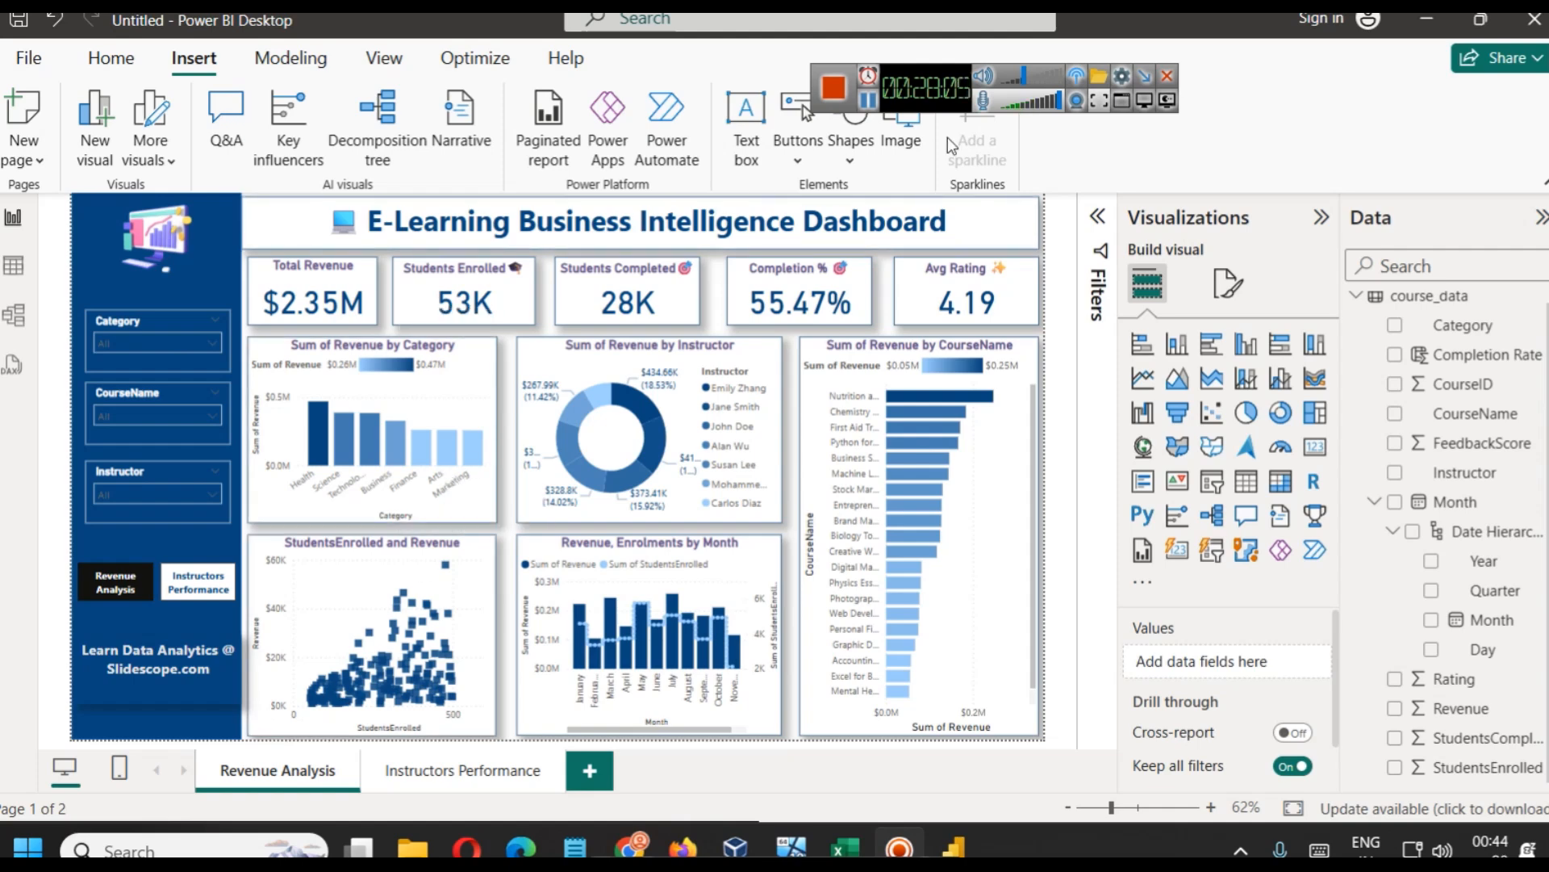
drag(935, 93, 1127, 65)
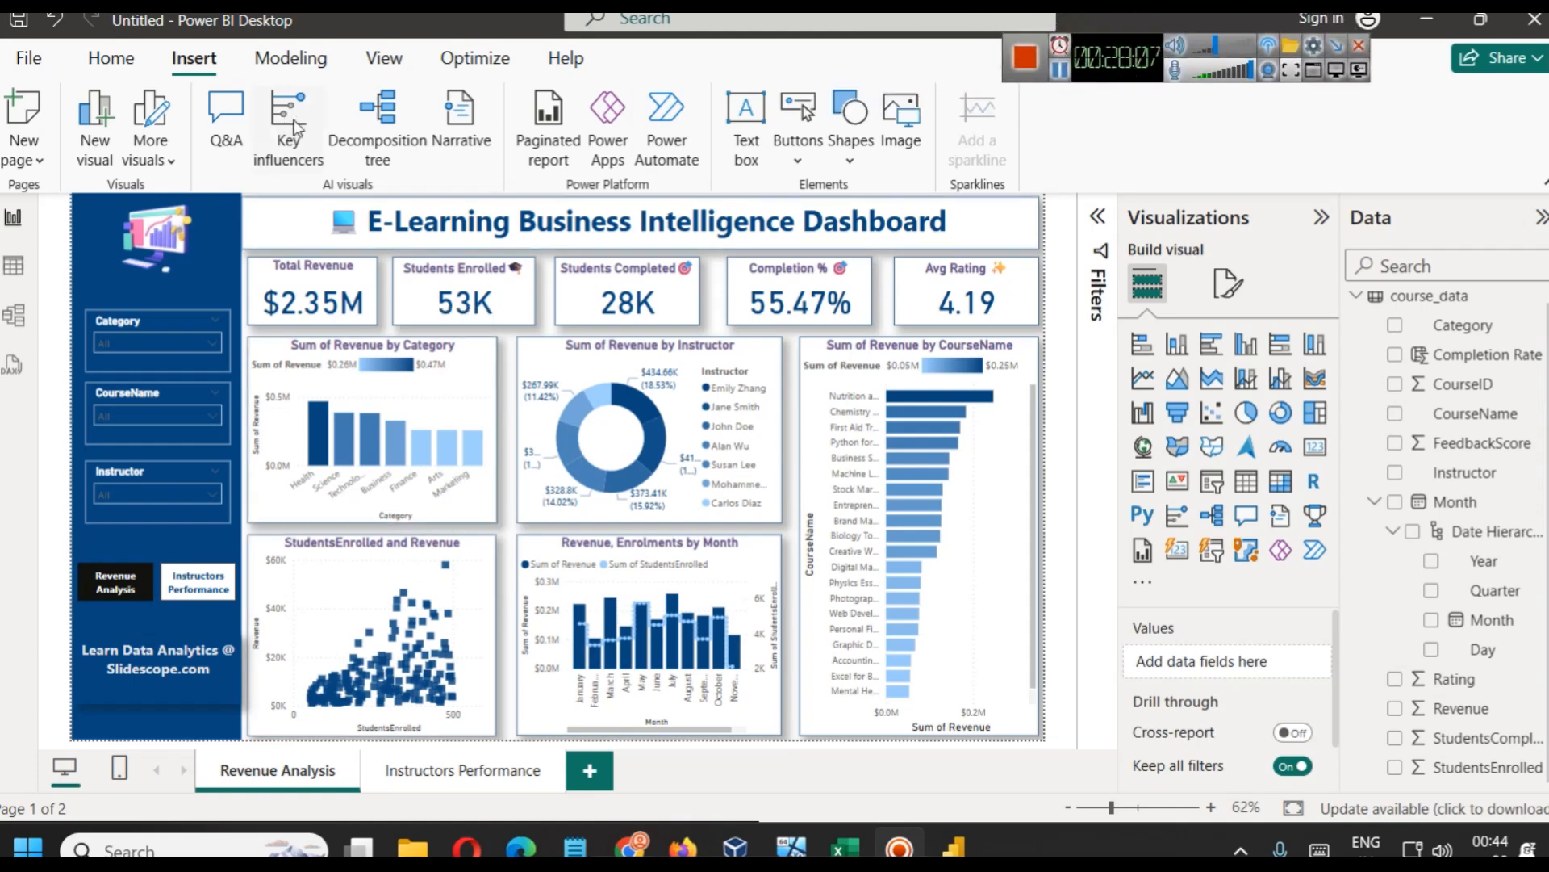
Try the Accessible Tidal and Temperature themes on the report
click(370, 59)
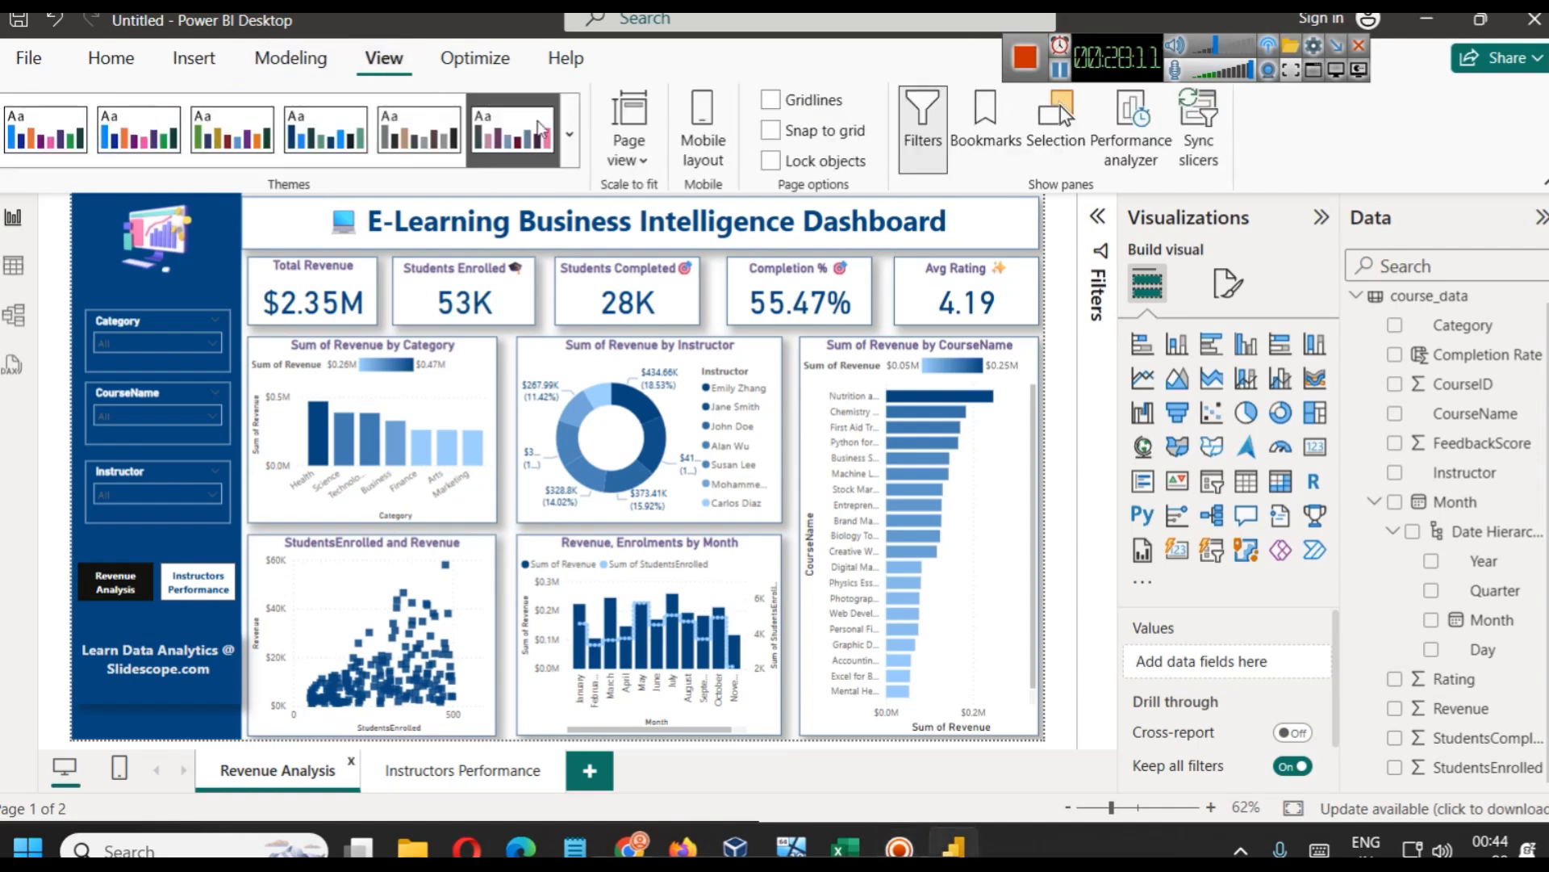
click(570, 134)
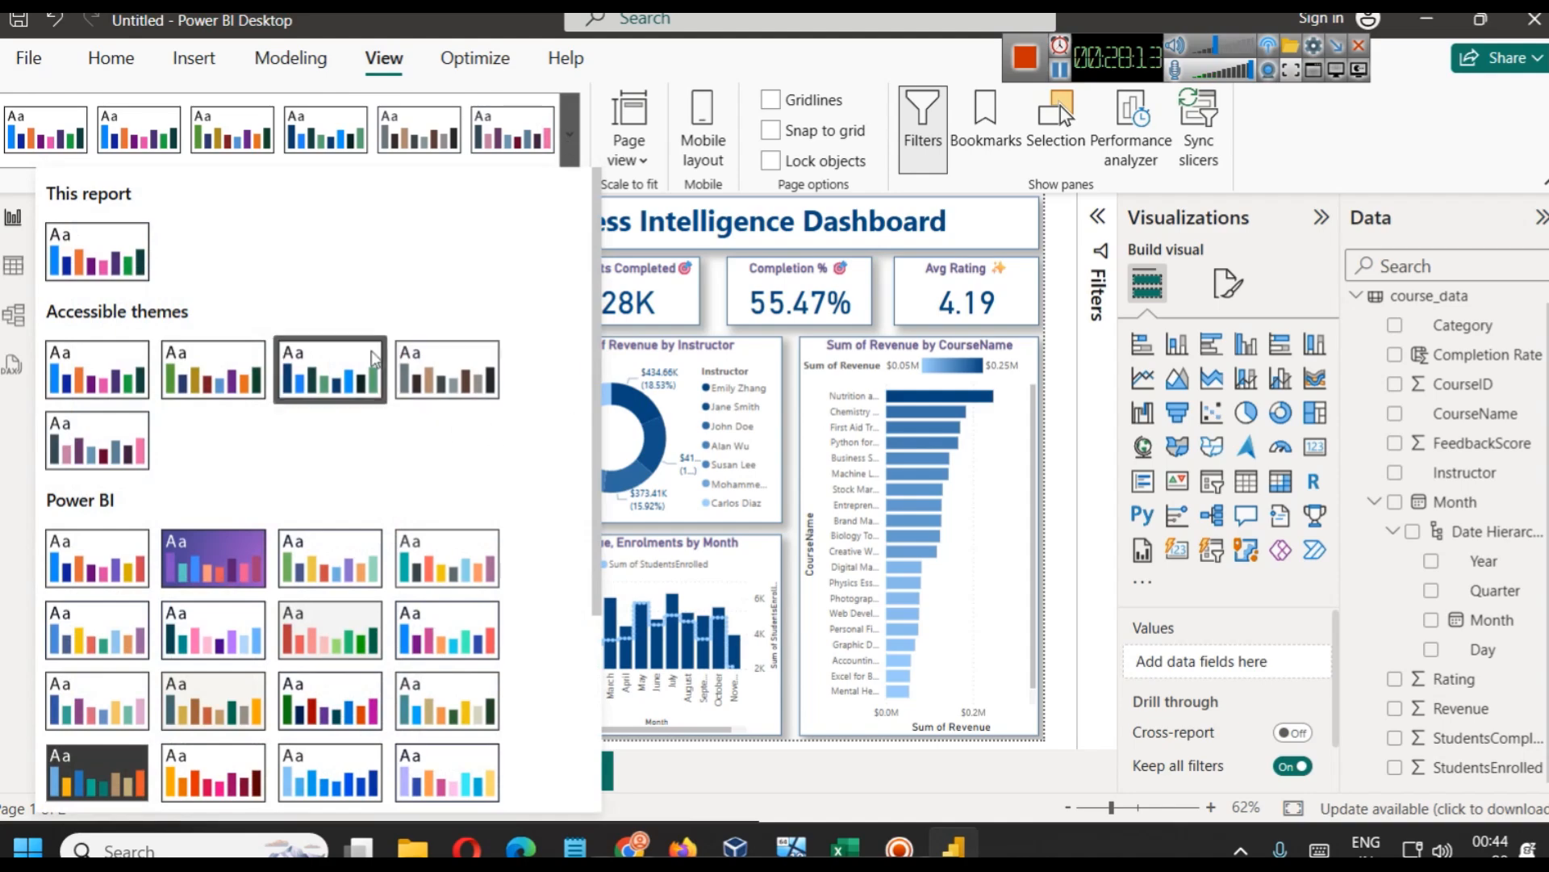
click(447, 370)
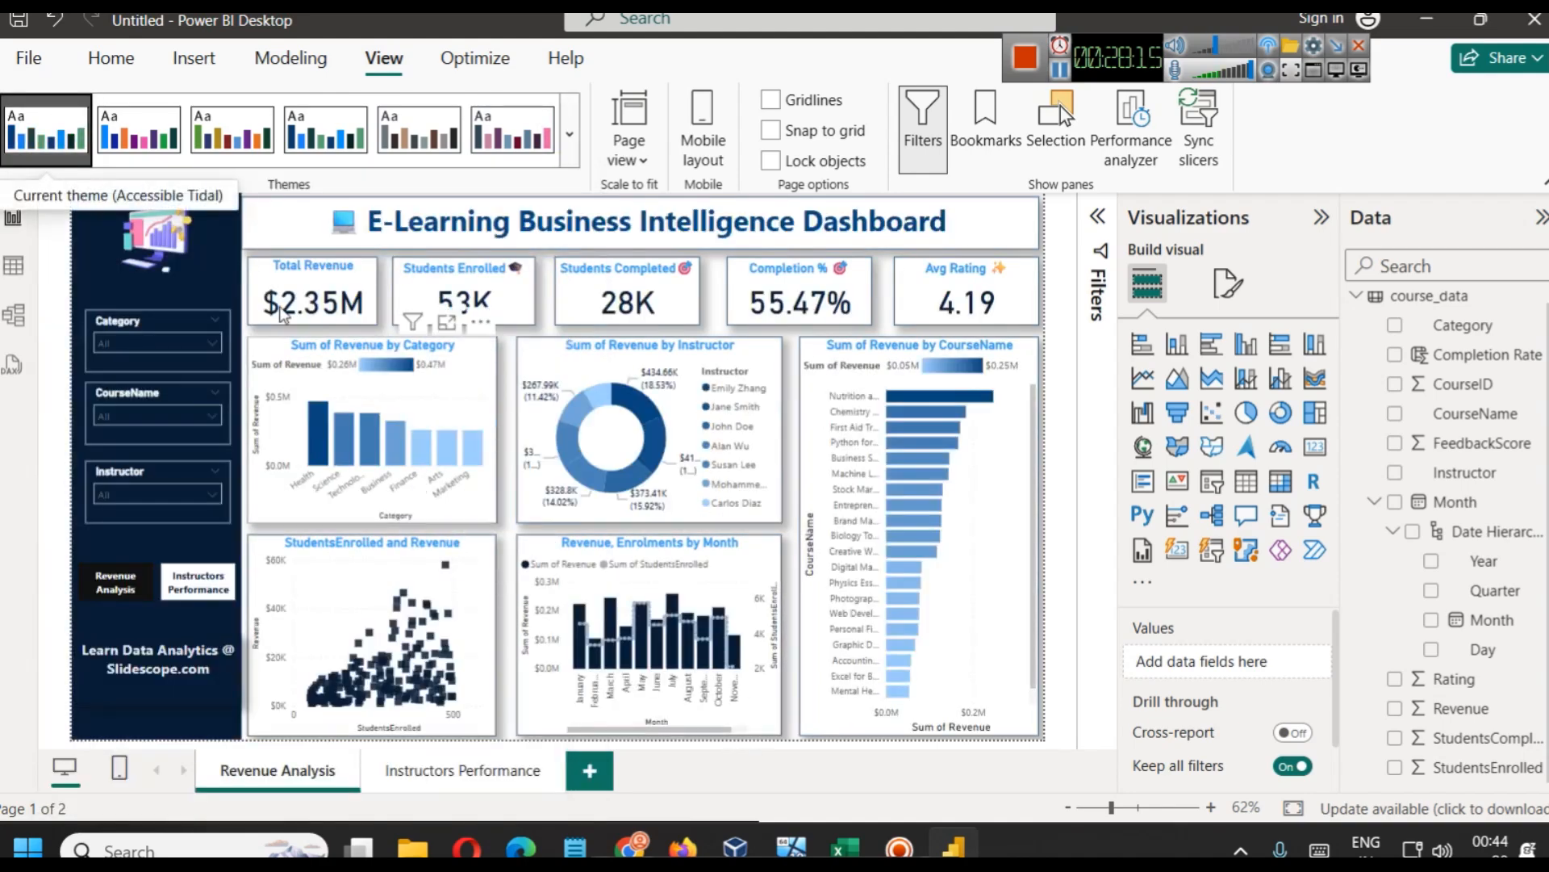
click(570, 134)
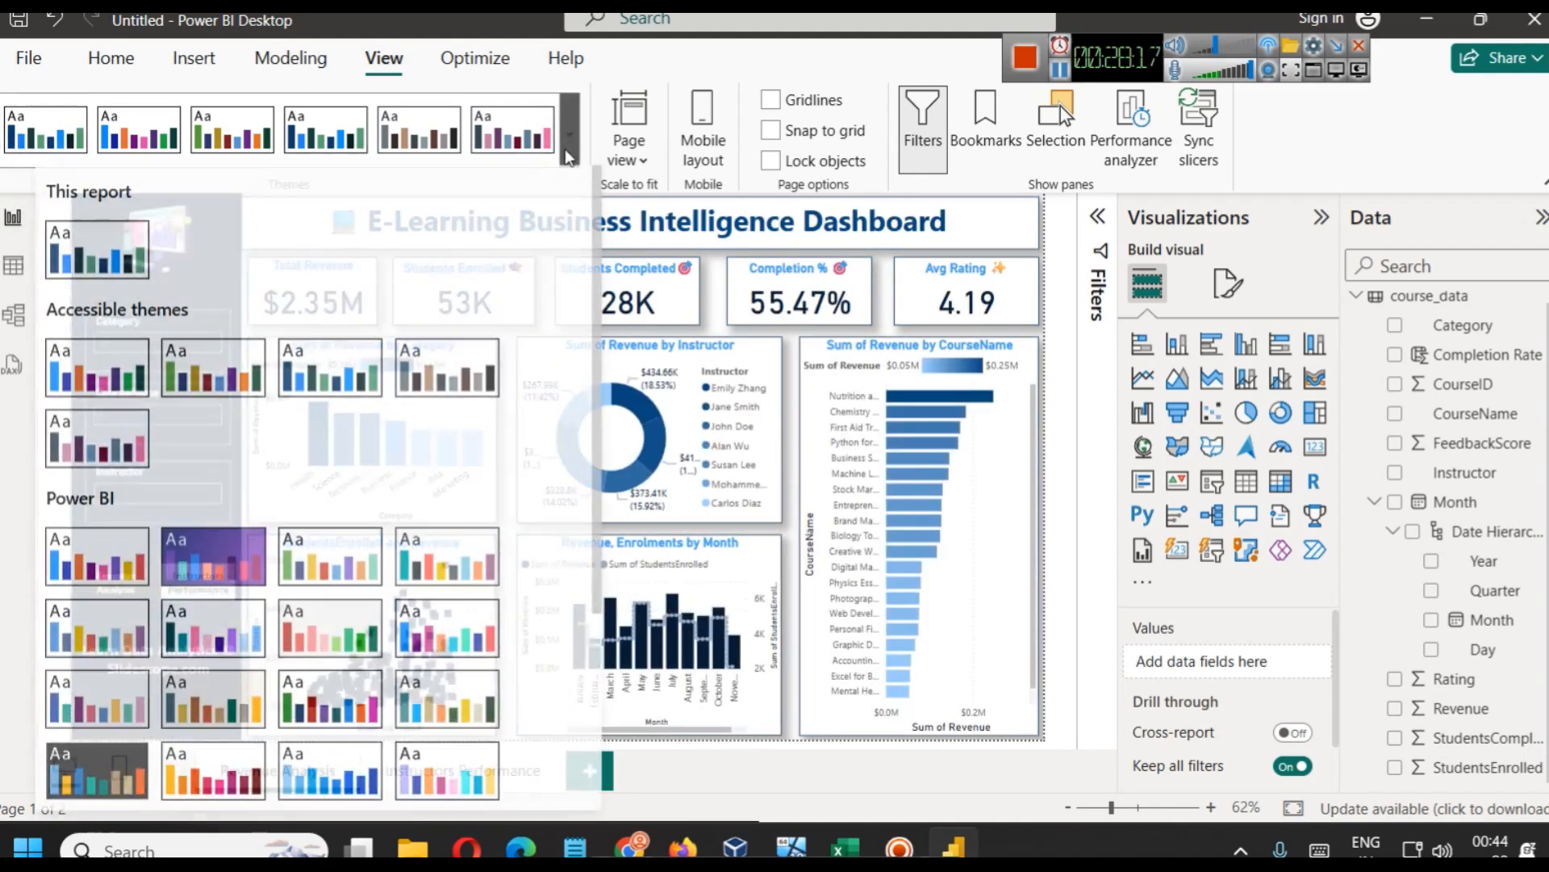
scroll(315, 549, down, 3)
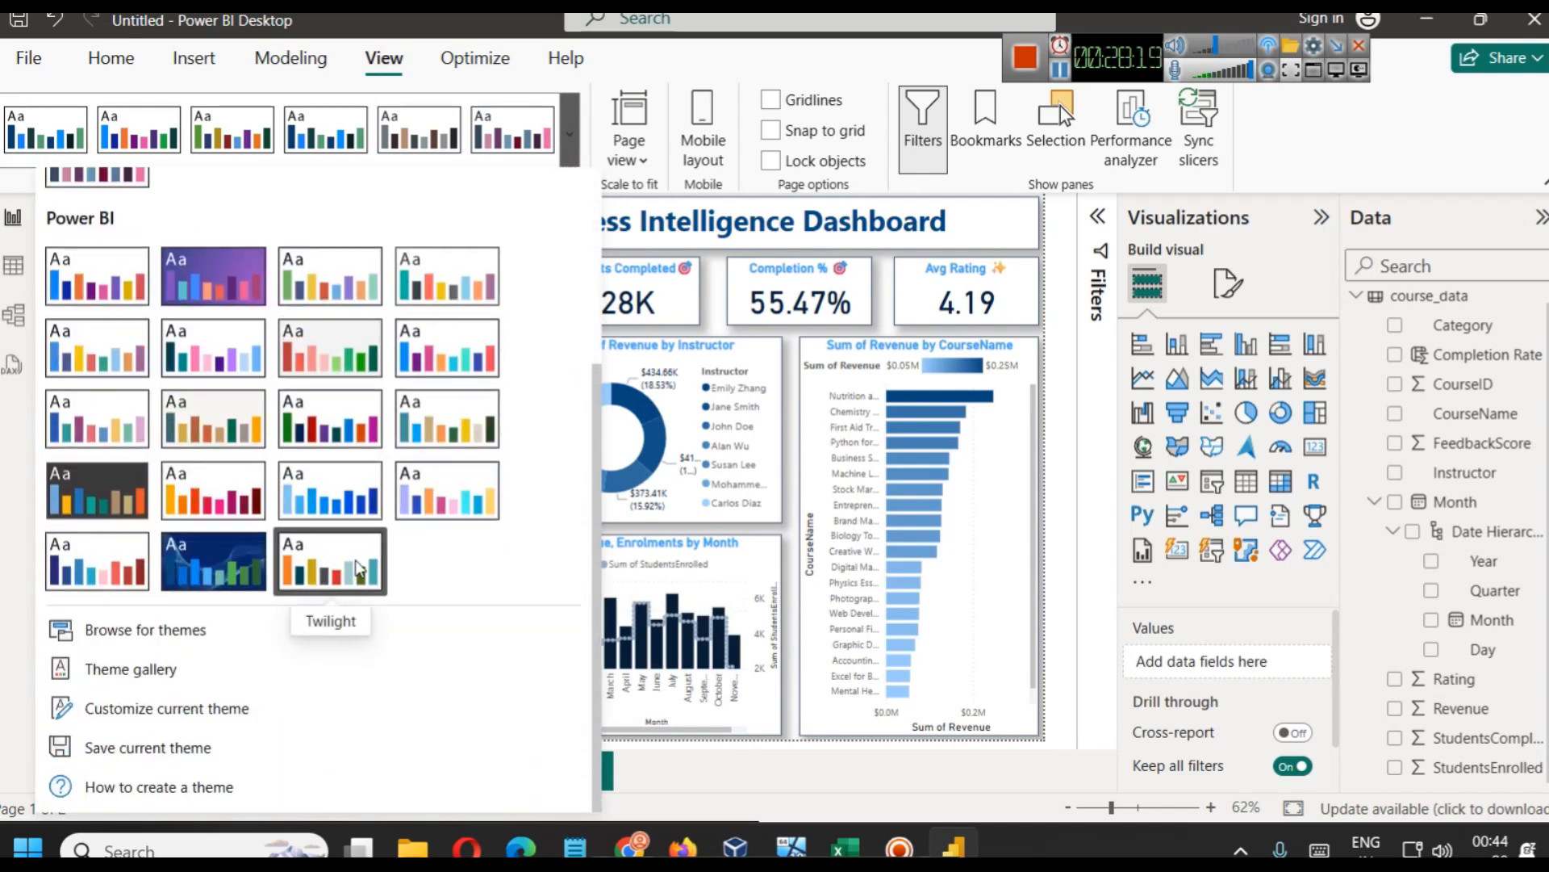
click(213, 561)
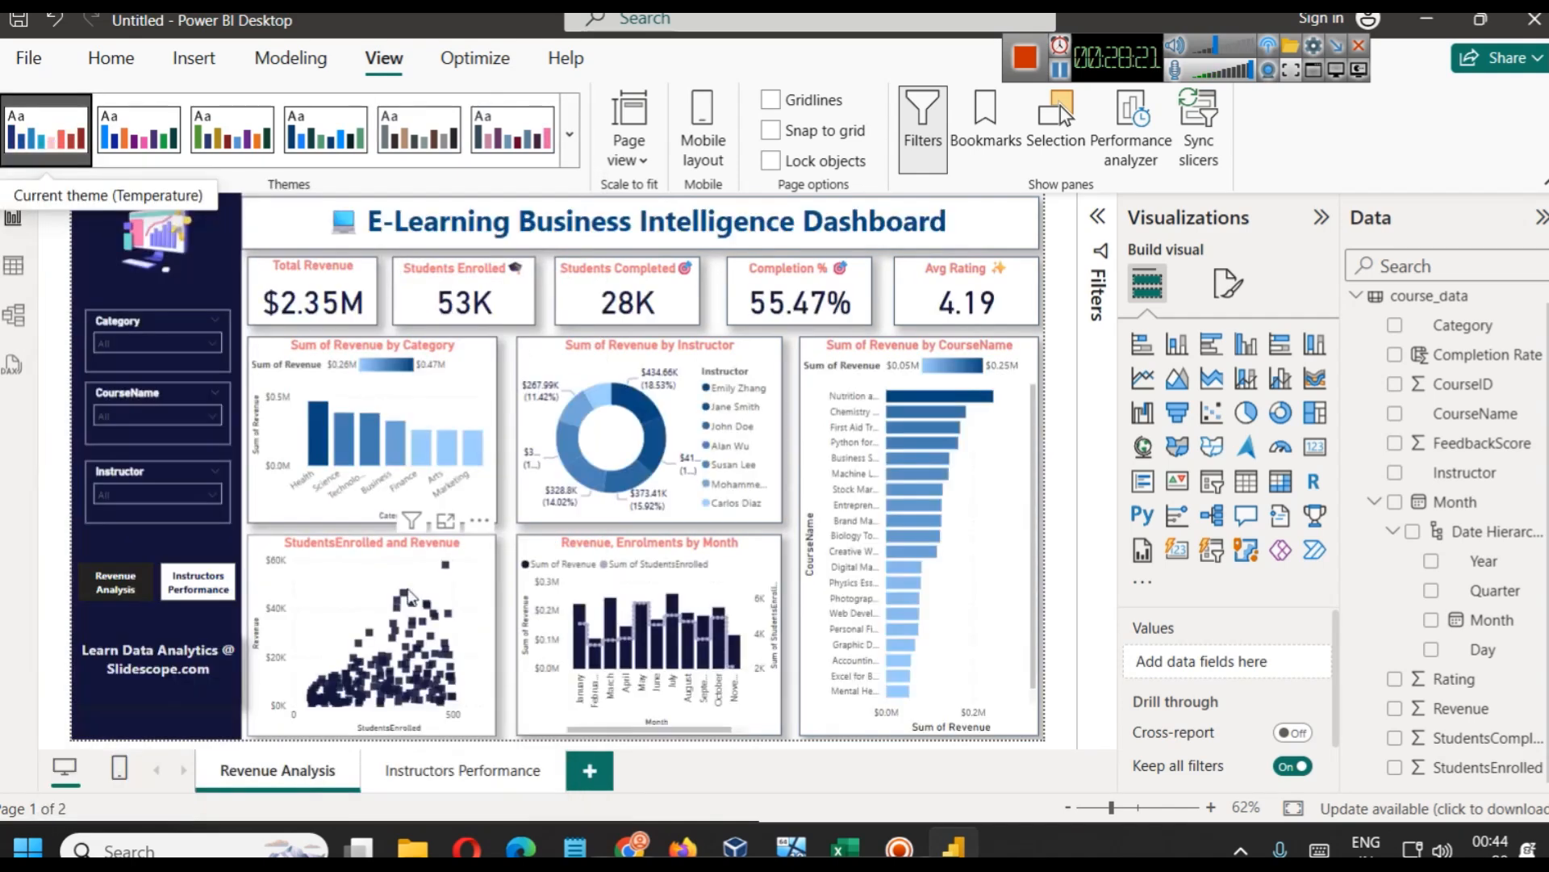
Apply the accessible theme with the muted pink and blue palette to the report
click(1059, 74)
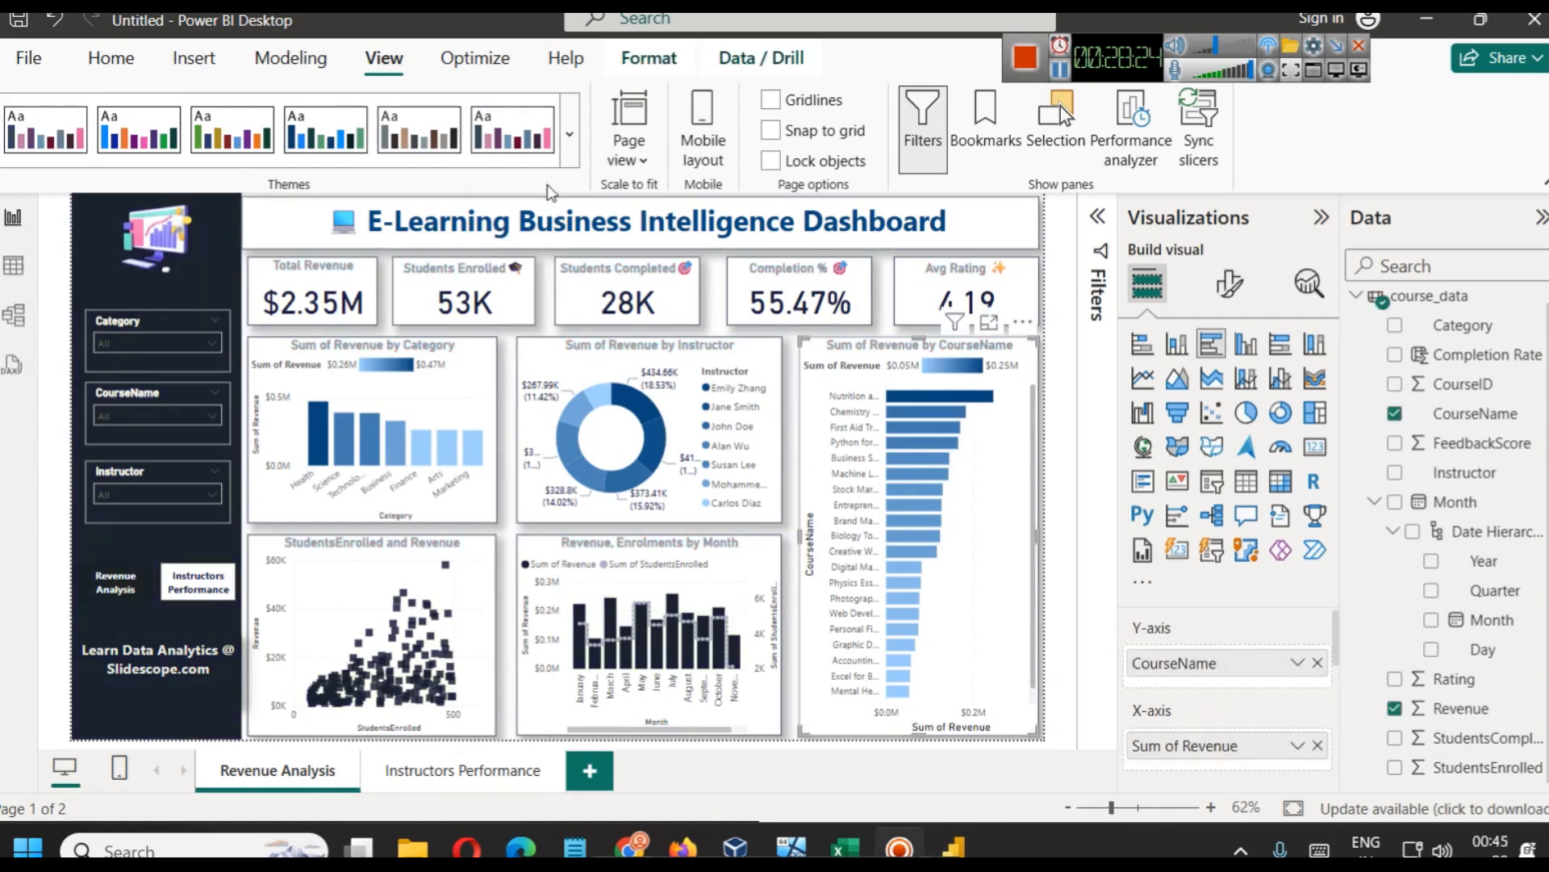
click(510, 148)
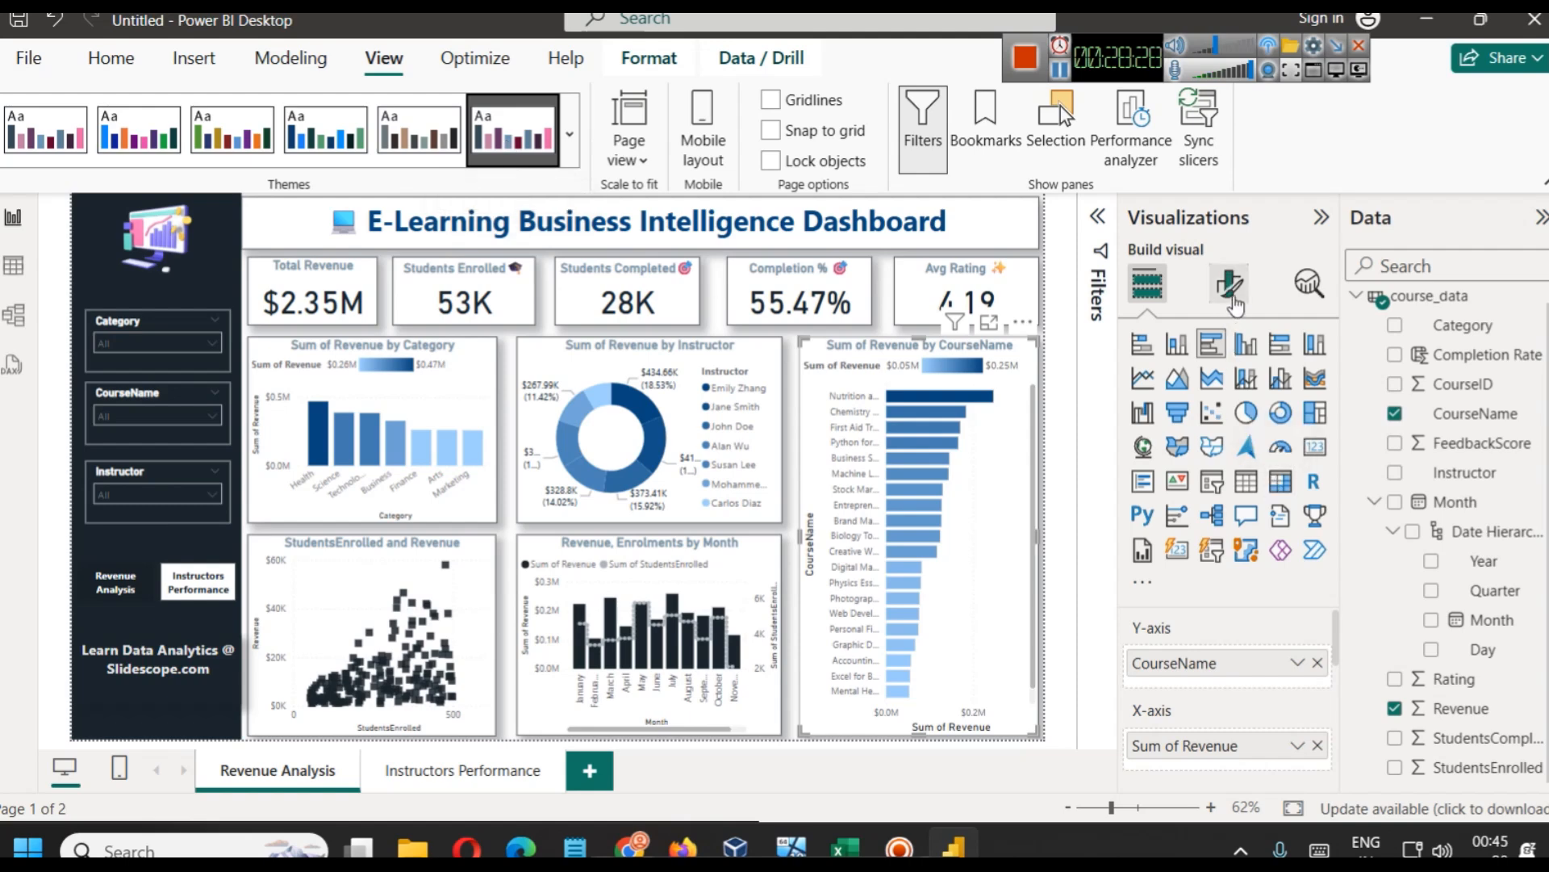
Set the Sum of Revenue by CourseName bars' gradient to pale plum for the lowest value and darkest plum for the highest
click(1226, 292)
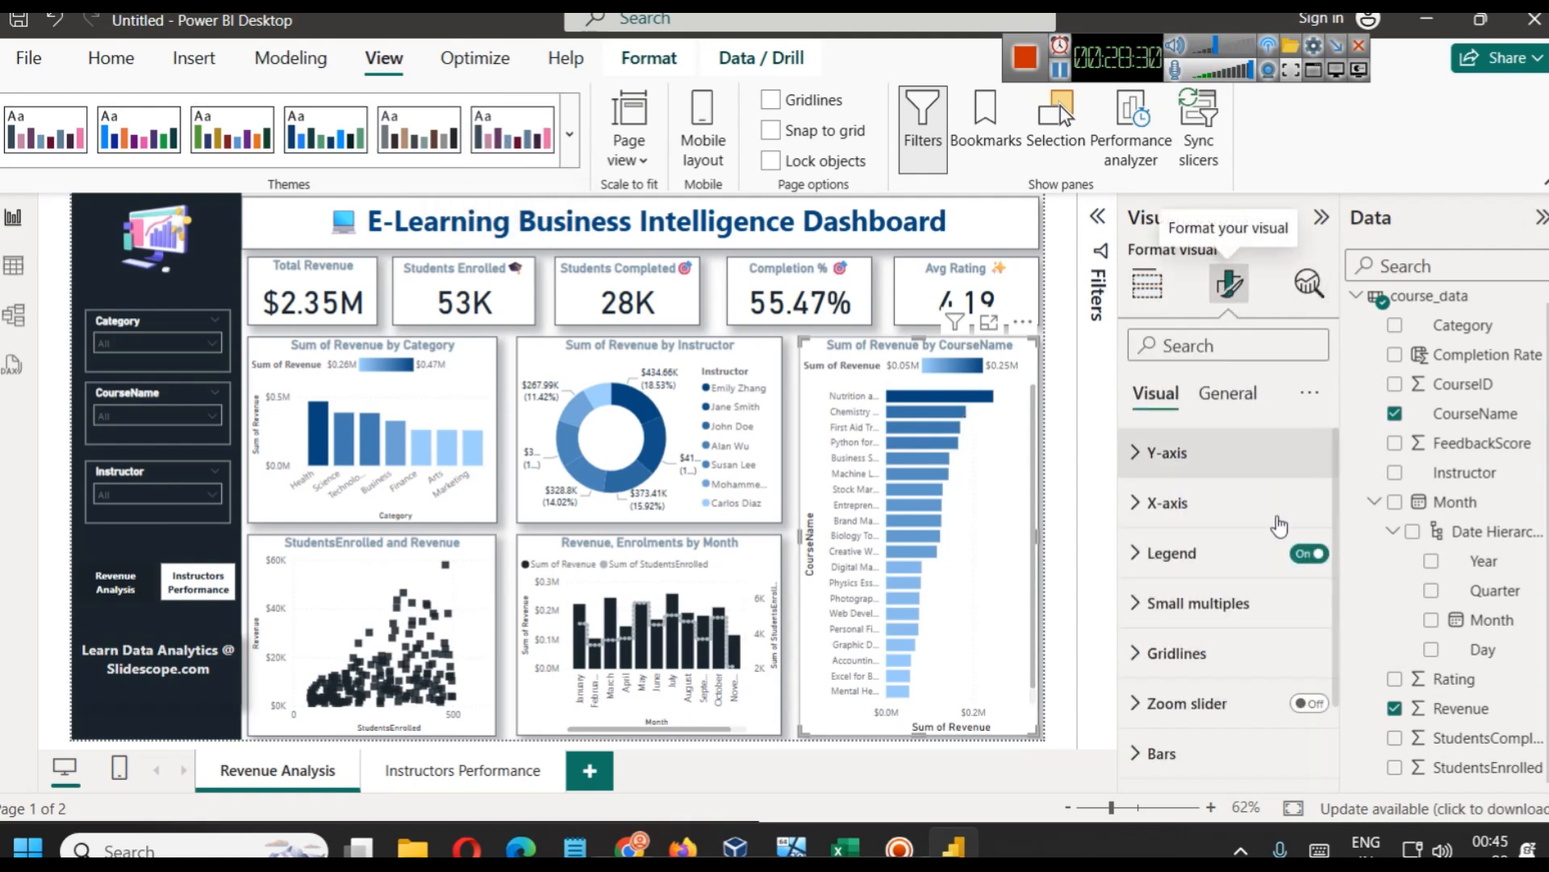
scroll(1192, 579, down, 1)
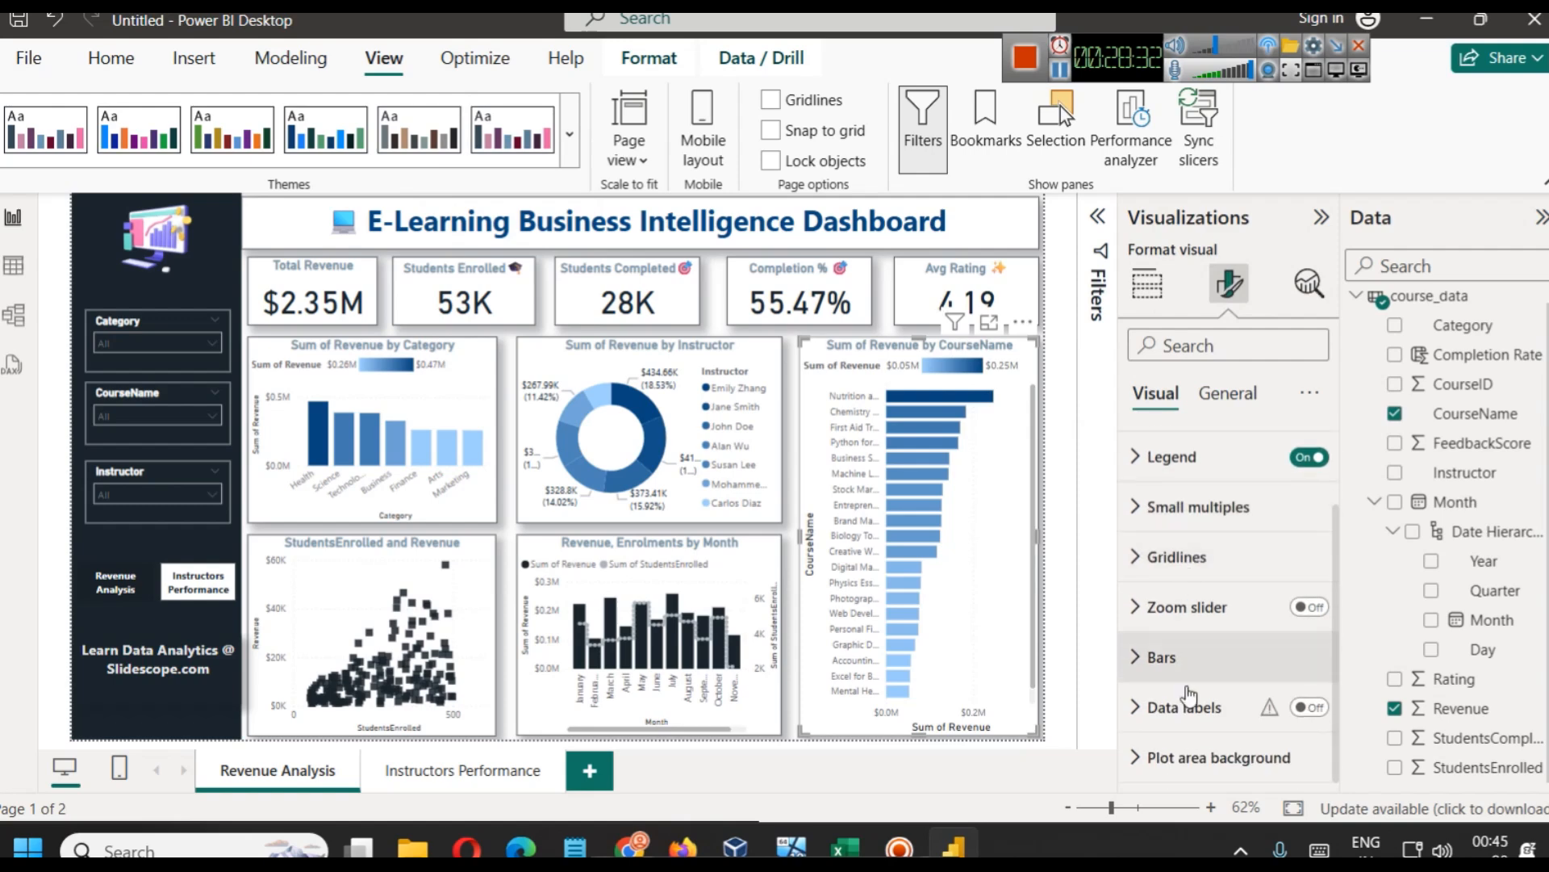
click(1194, 667)
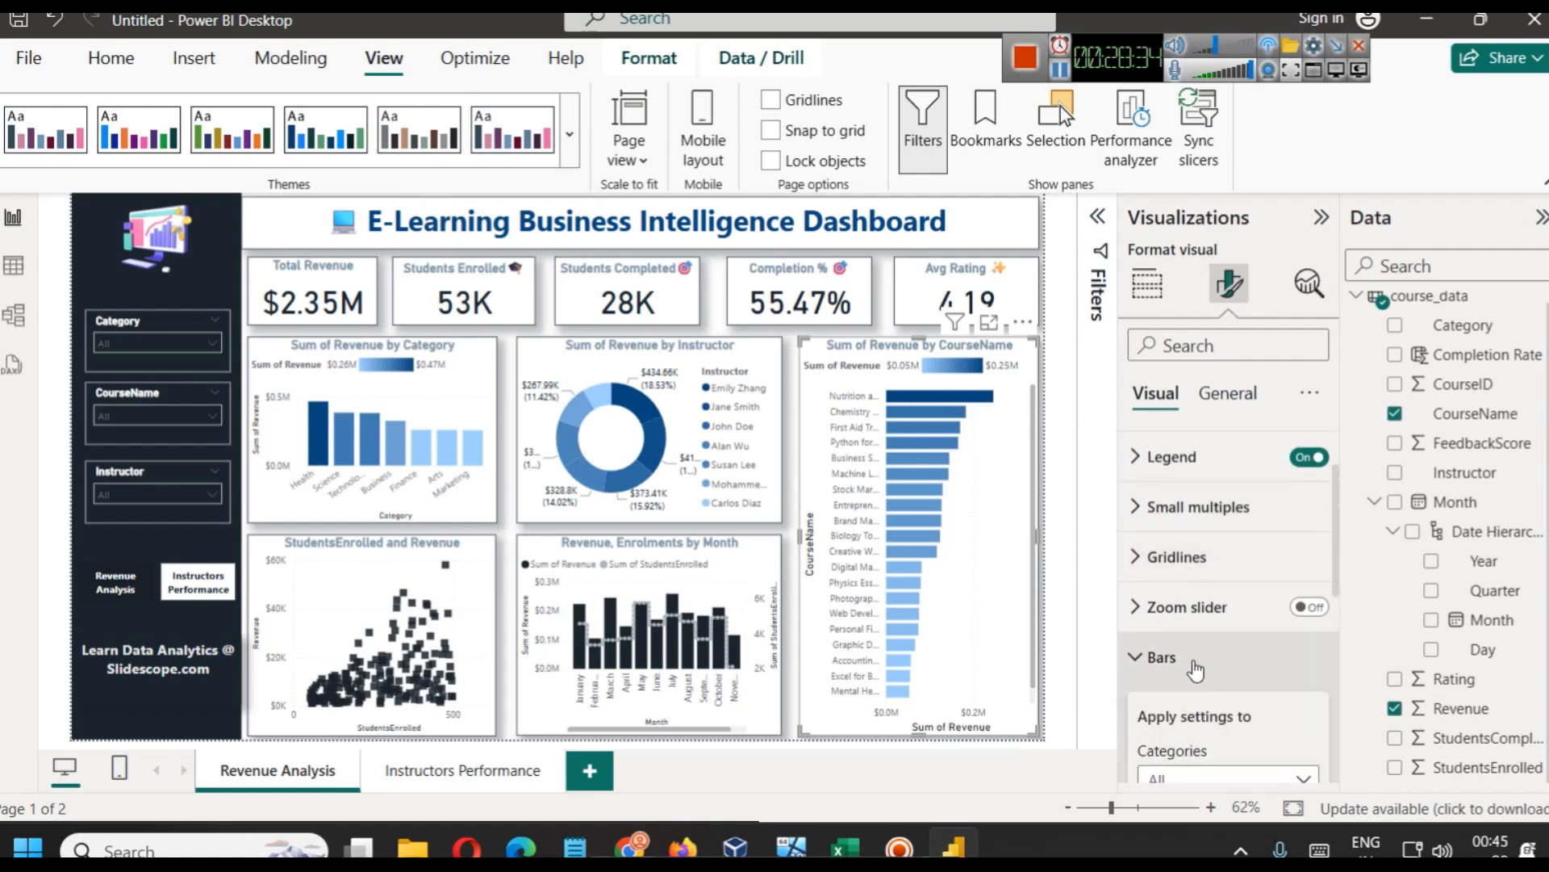
scroll(1194, 669, down, 3)
scroll(1195, 670, up, 1)
click(1168, 663)
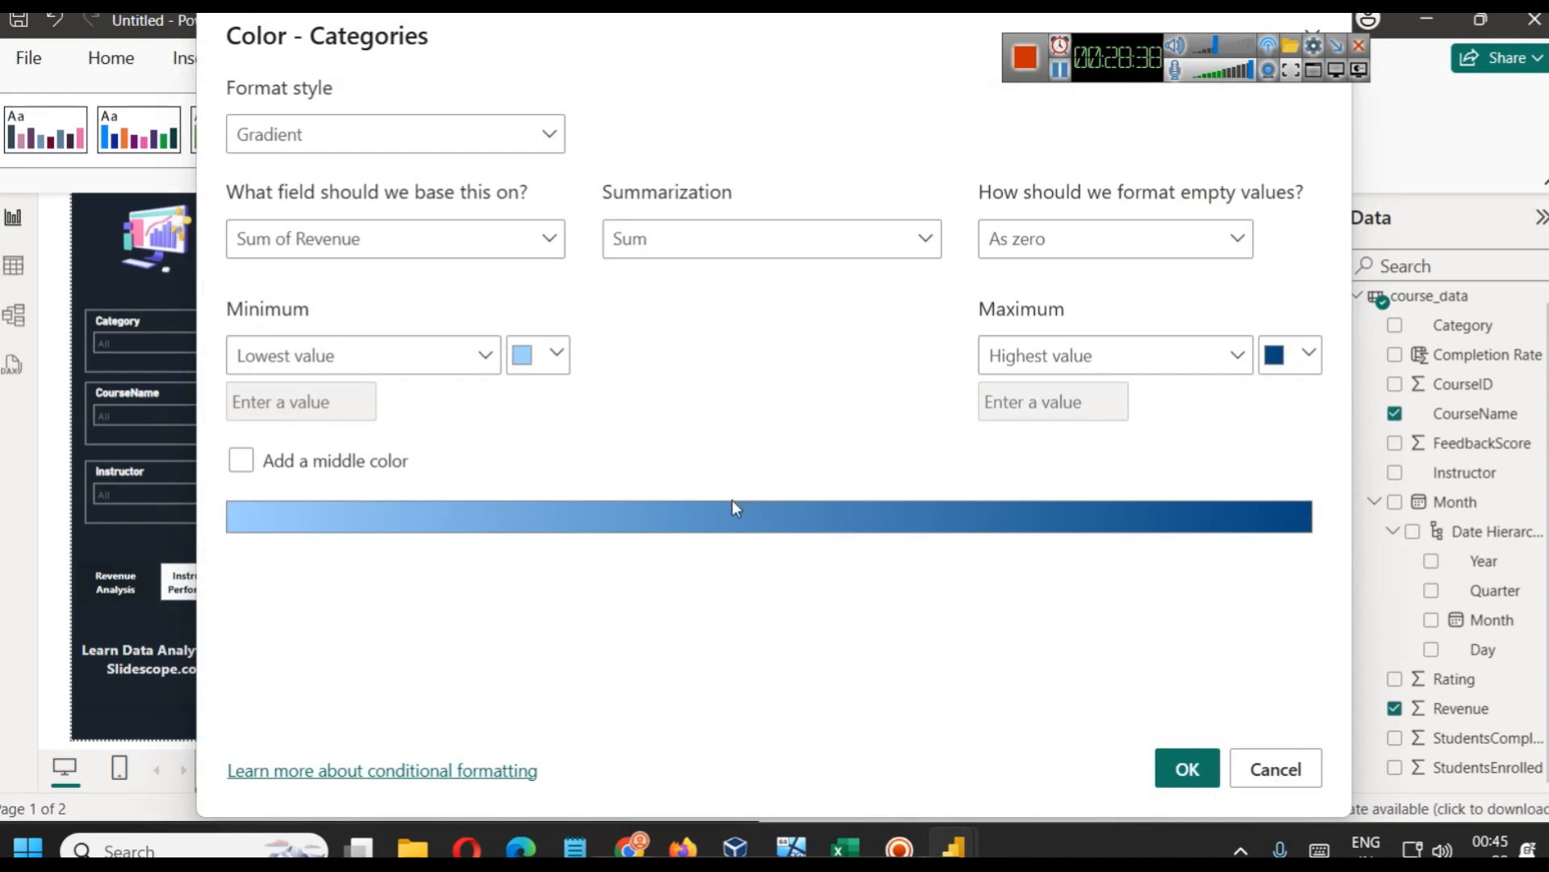
click(557, 356)
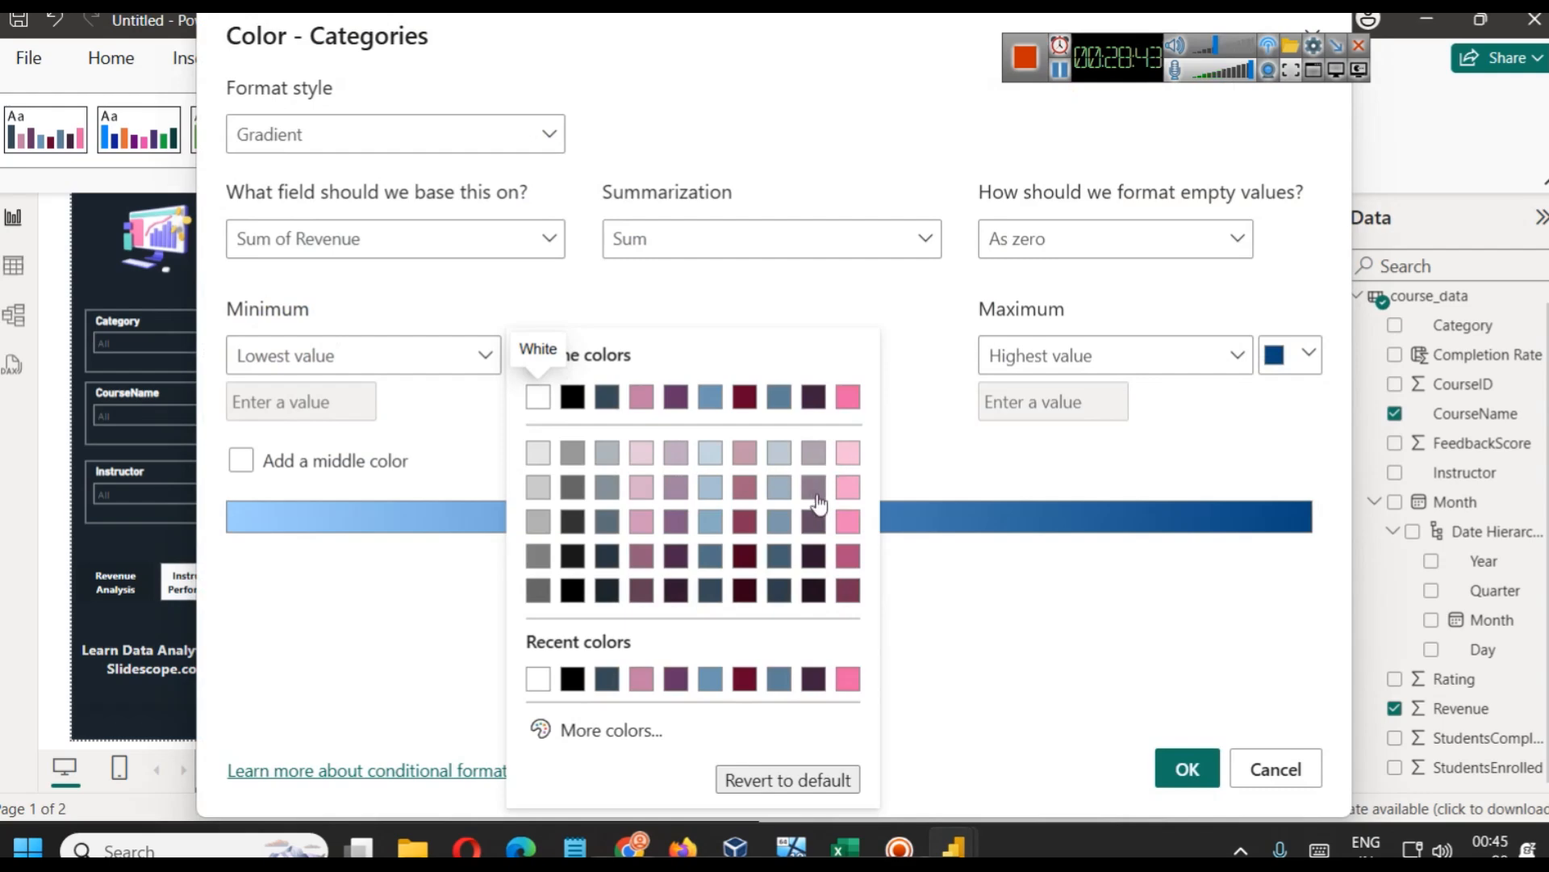
click(806, 455)
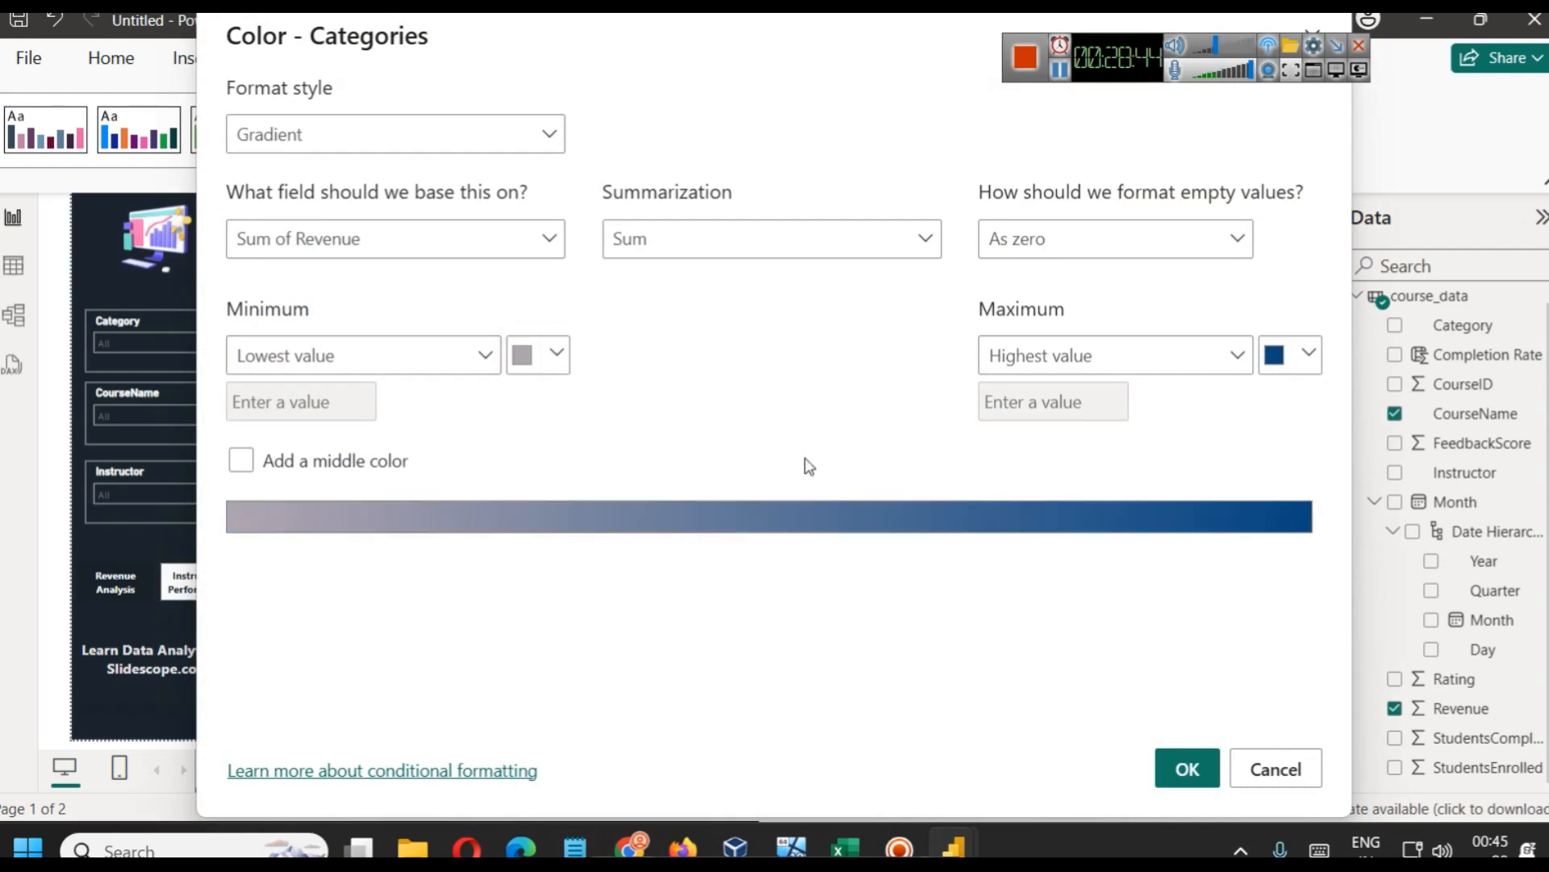
click(1301, 354)
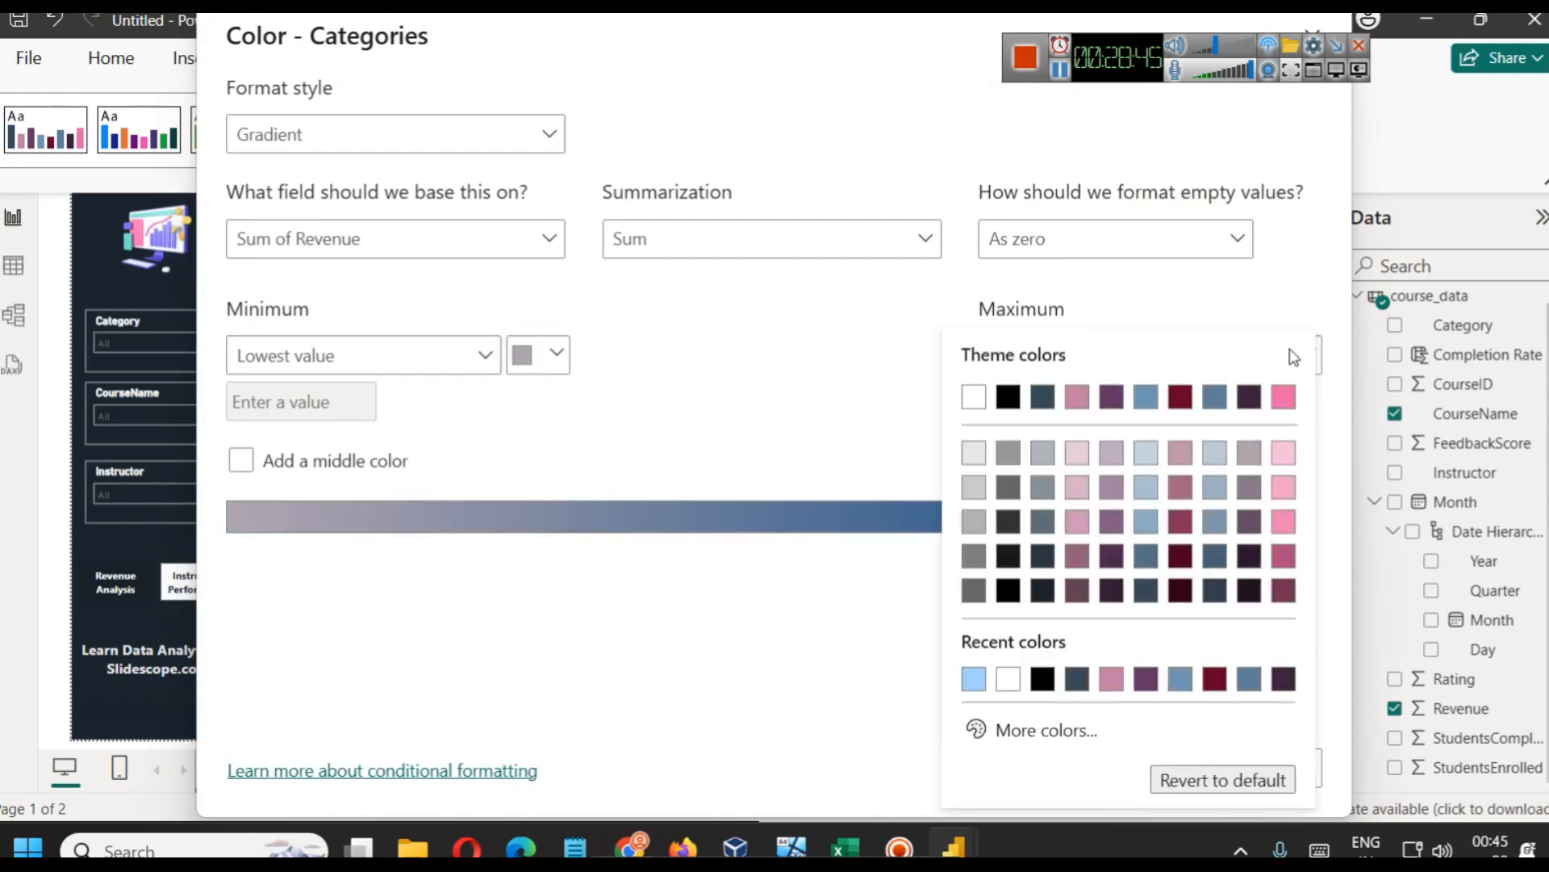
click(1247, 591)
click(1186, 765)
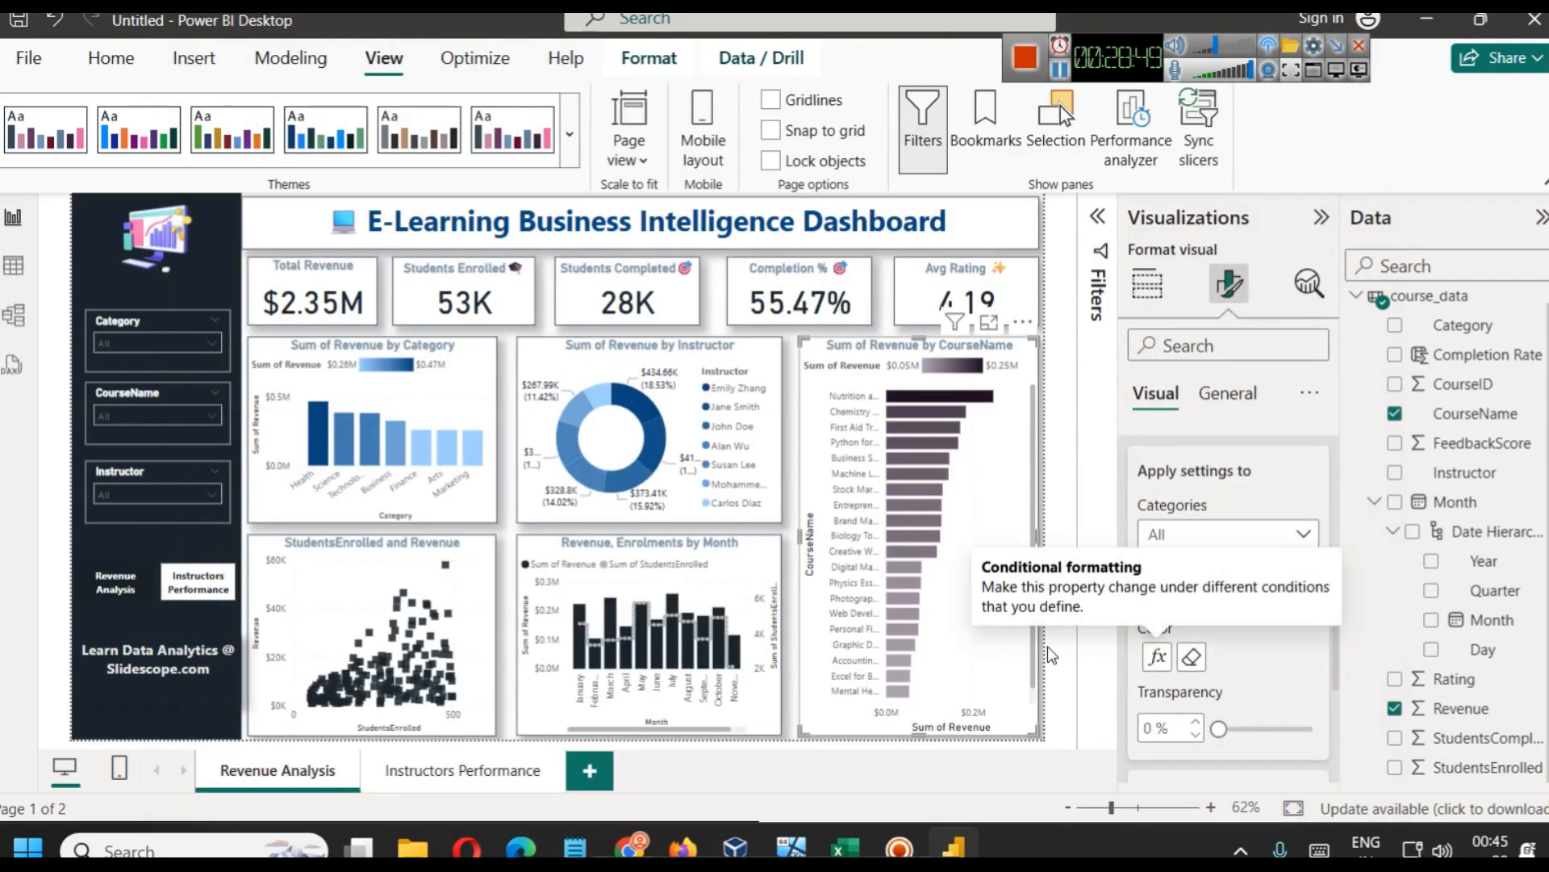
Copy the plum gradient formatting with Format Painter to the other charts, including Revenue, Enrolments by Month and the StudentsEnrolled and Revenue scatter chart
click(793, 549)
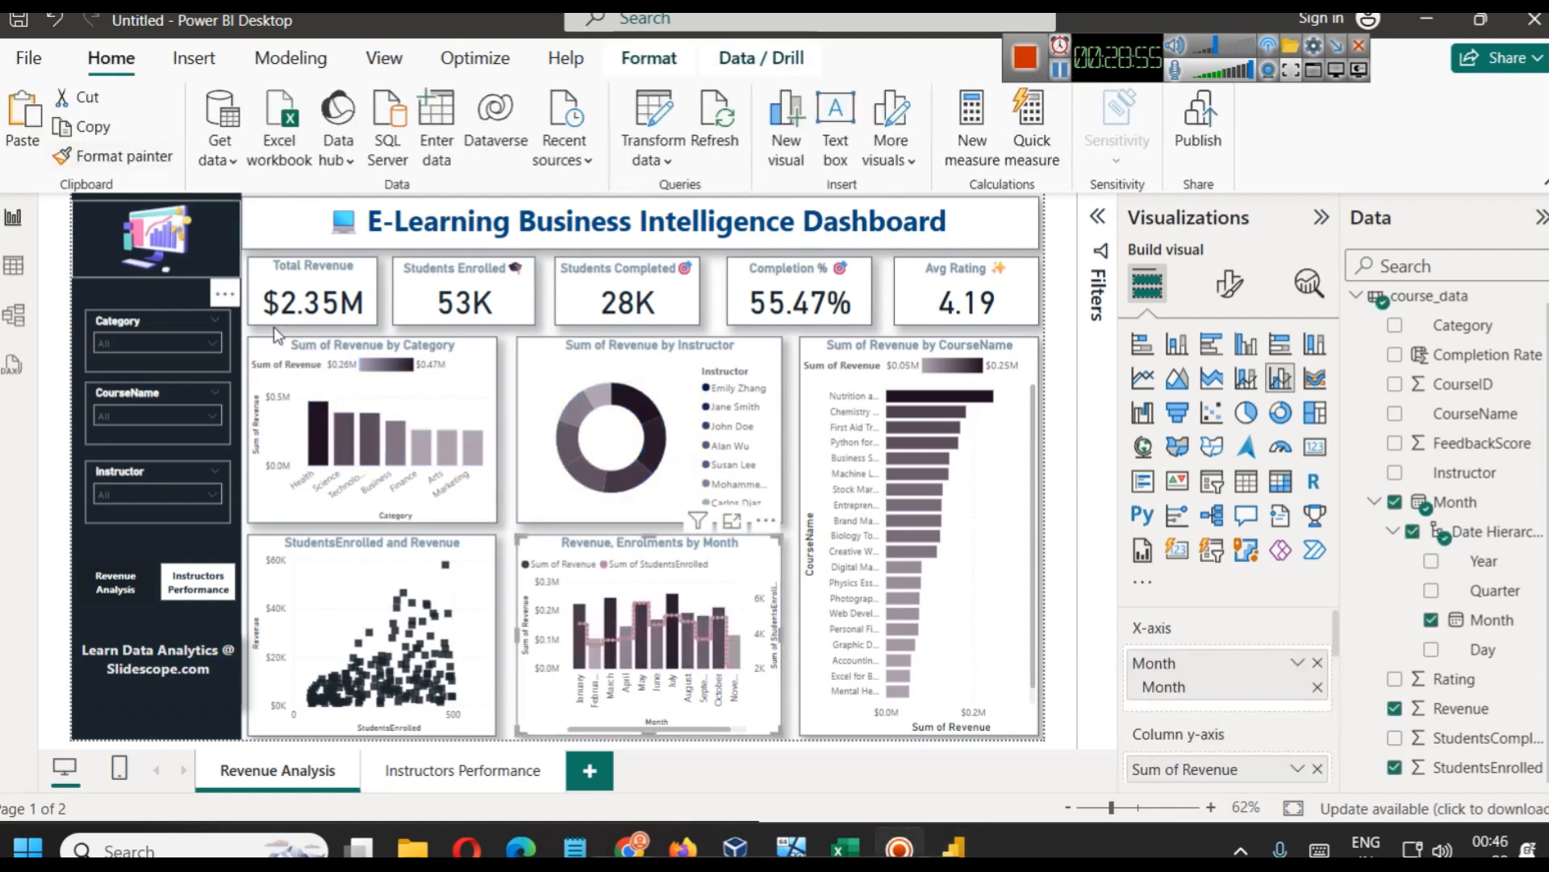
click(113, 156)
click(386, 560)
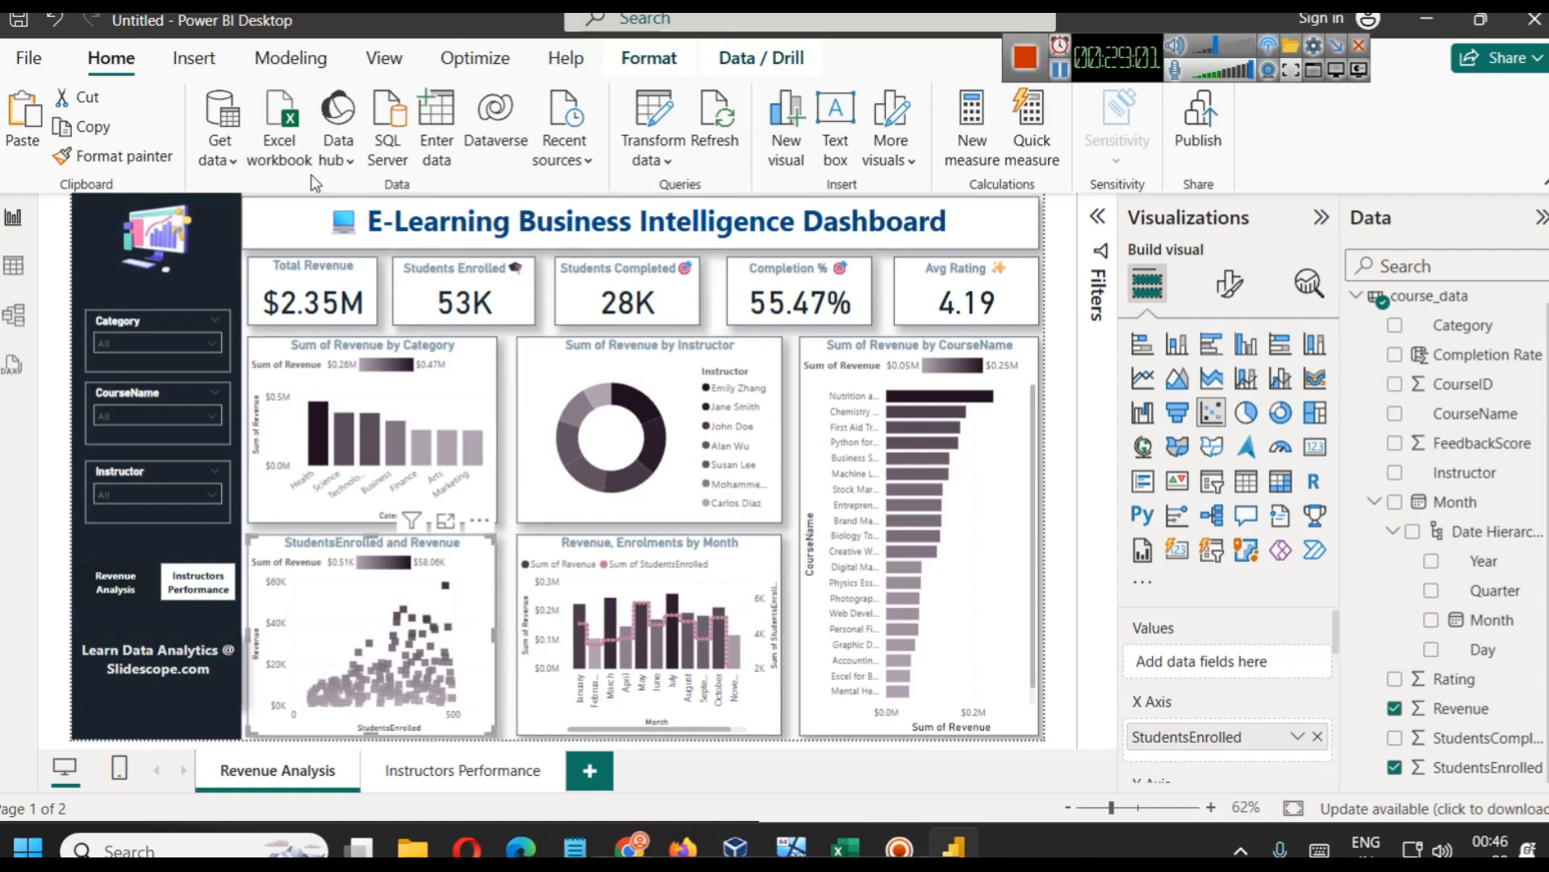
click(171, 157)
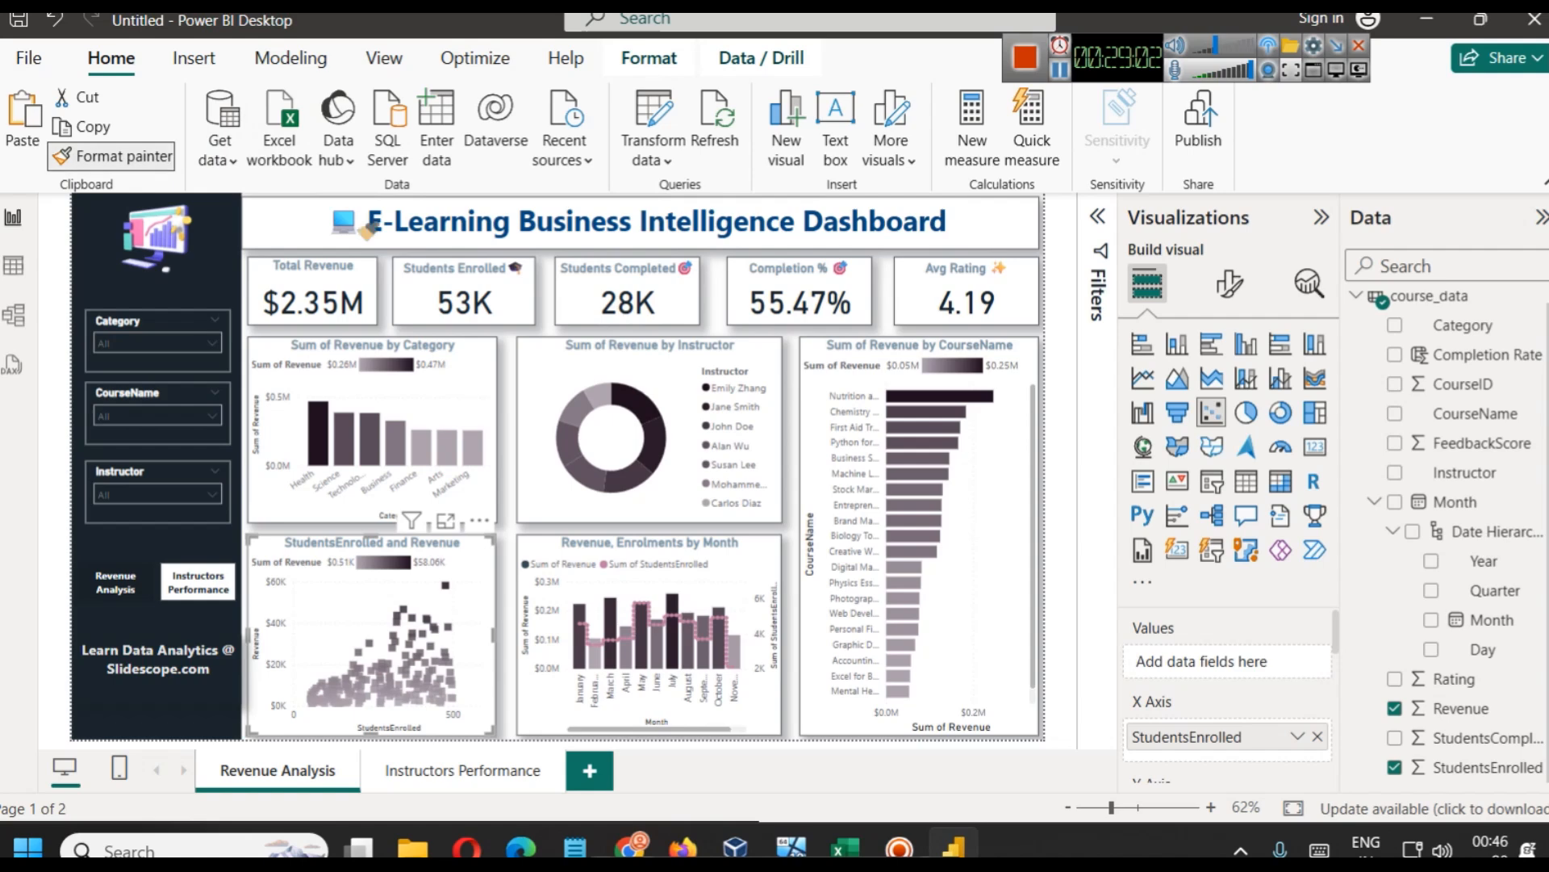
click(807, 297)
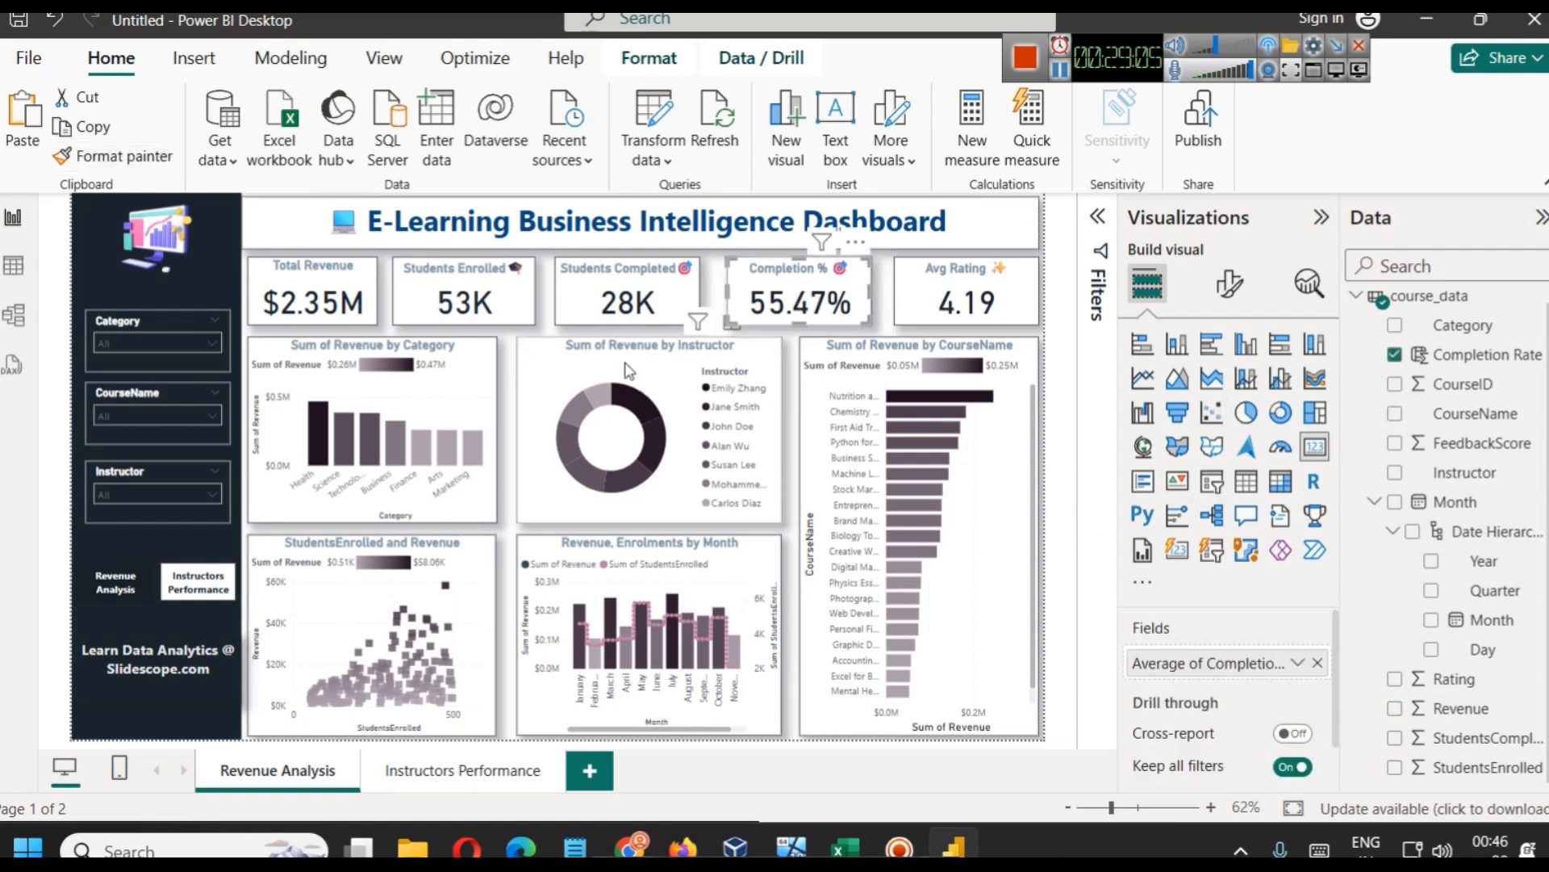
click(795, 375)
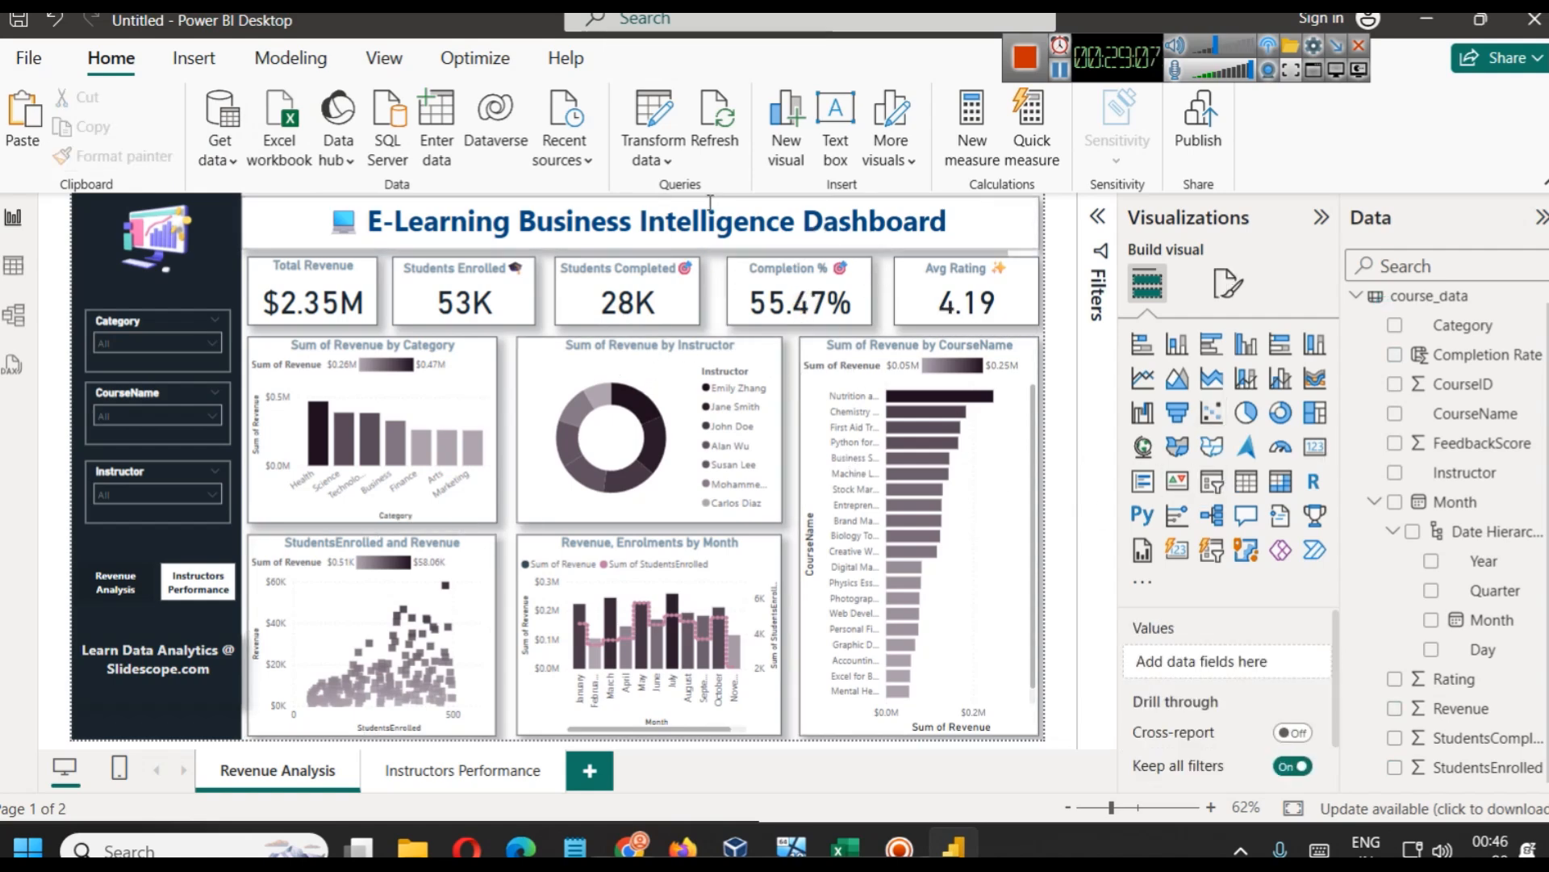
Change the text color of the E-Learning Business Intelligence Dashboard title to a very dark theme color
triple_click(908, 230)
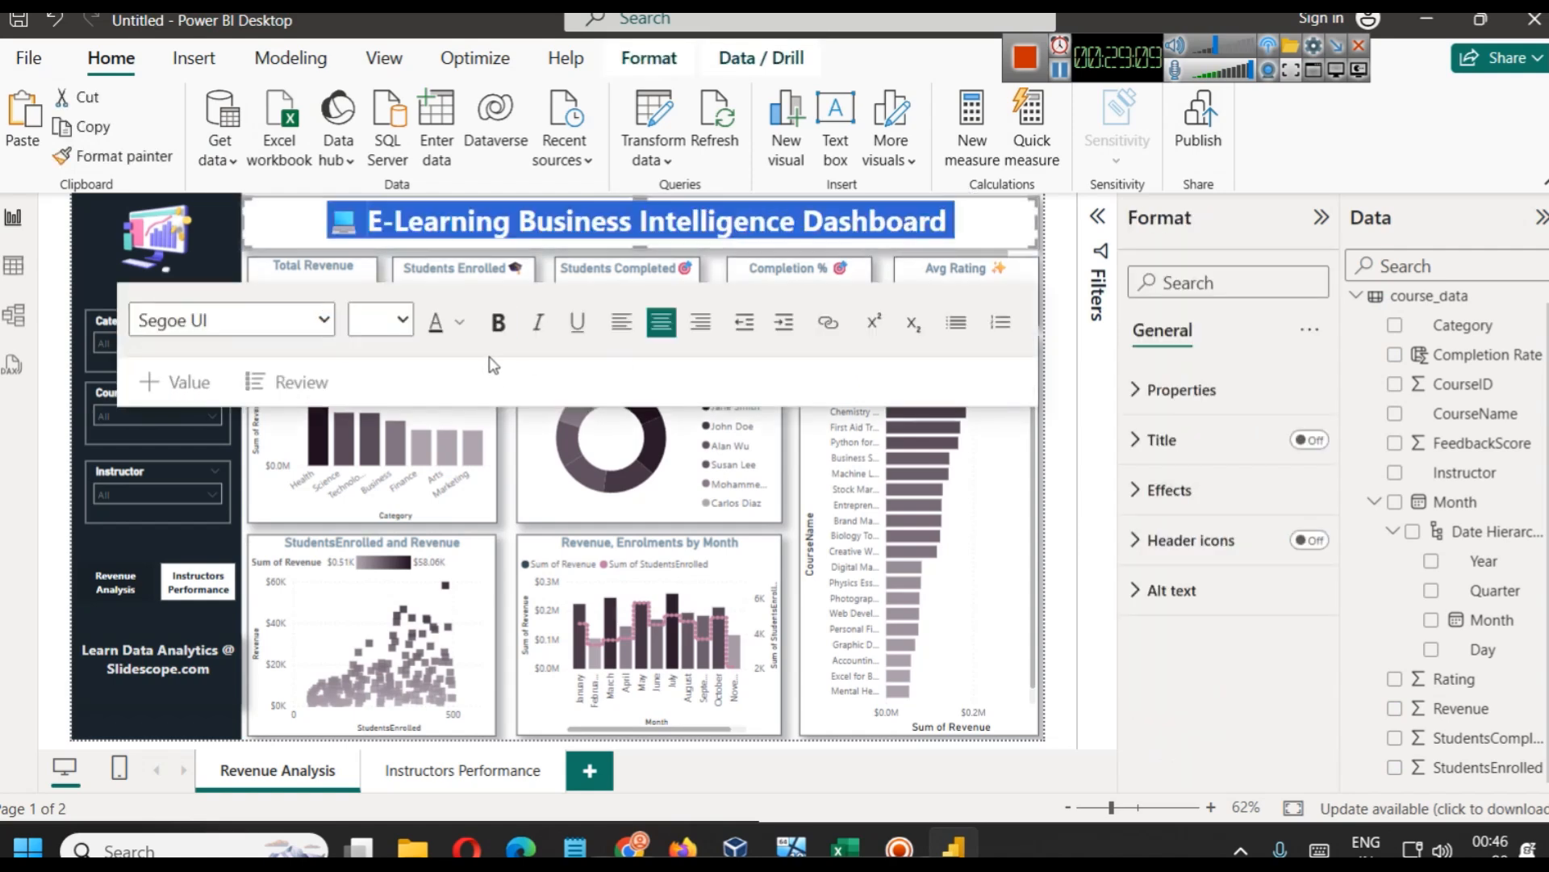
click(460, 322)
click(761, 603)
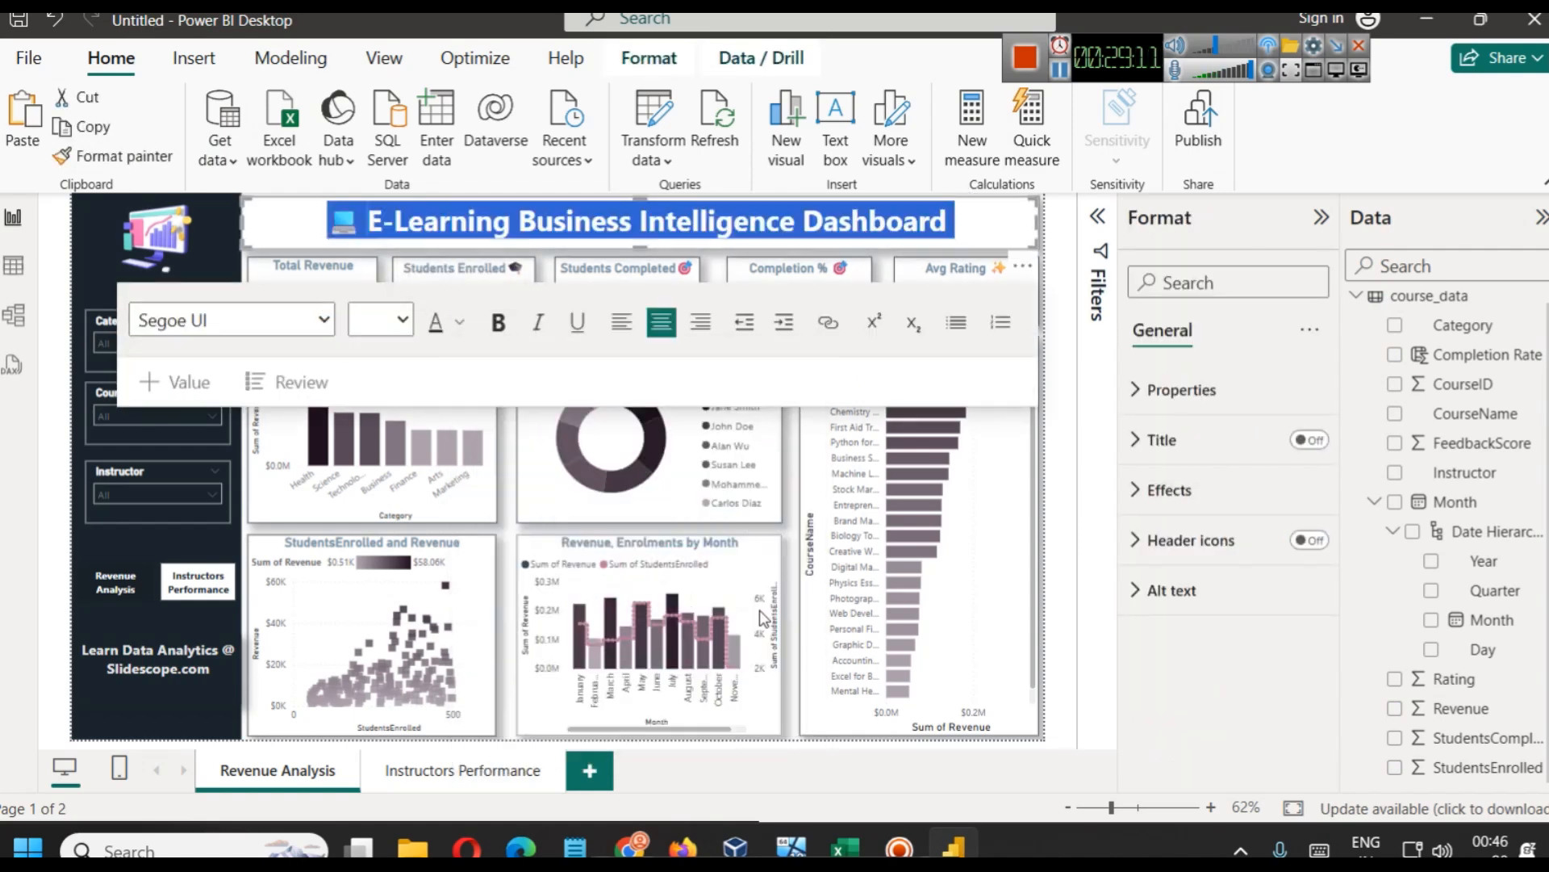
click(1058, 263)
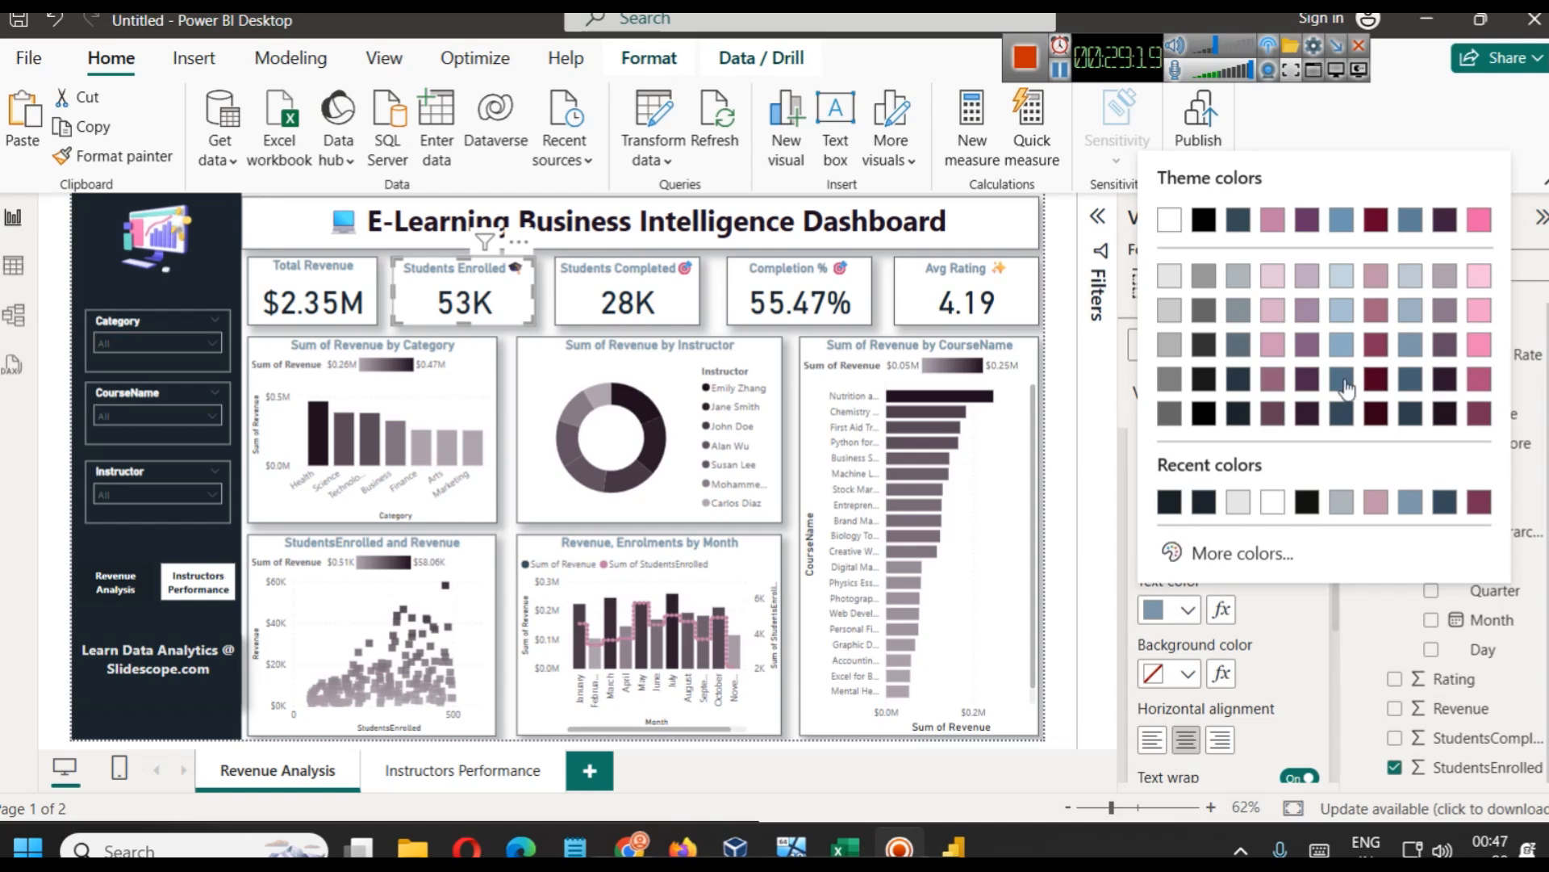
Set the Students Enrolled card's title text color to a dark slate blue theme color
click(1342, 379)
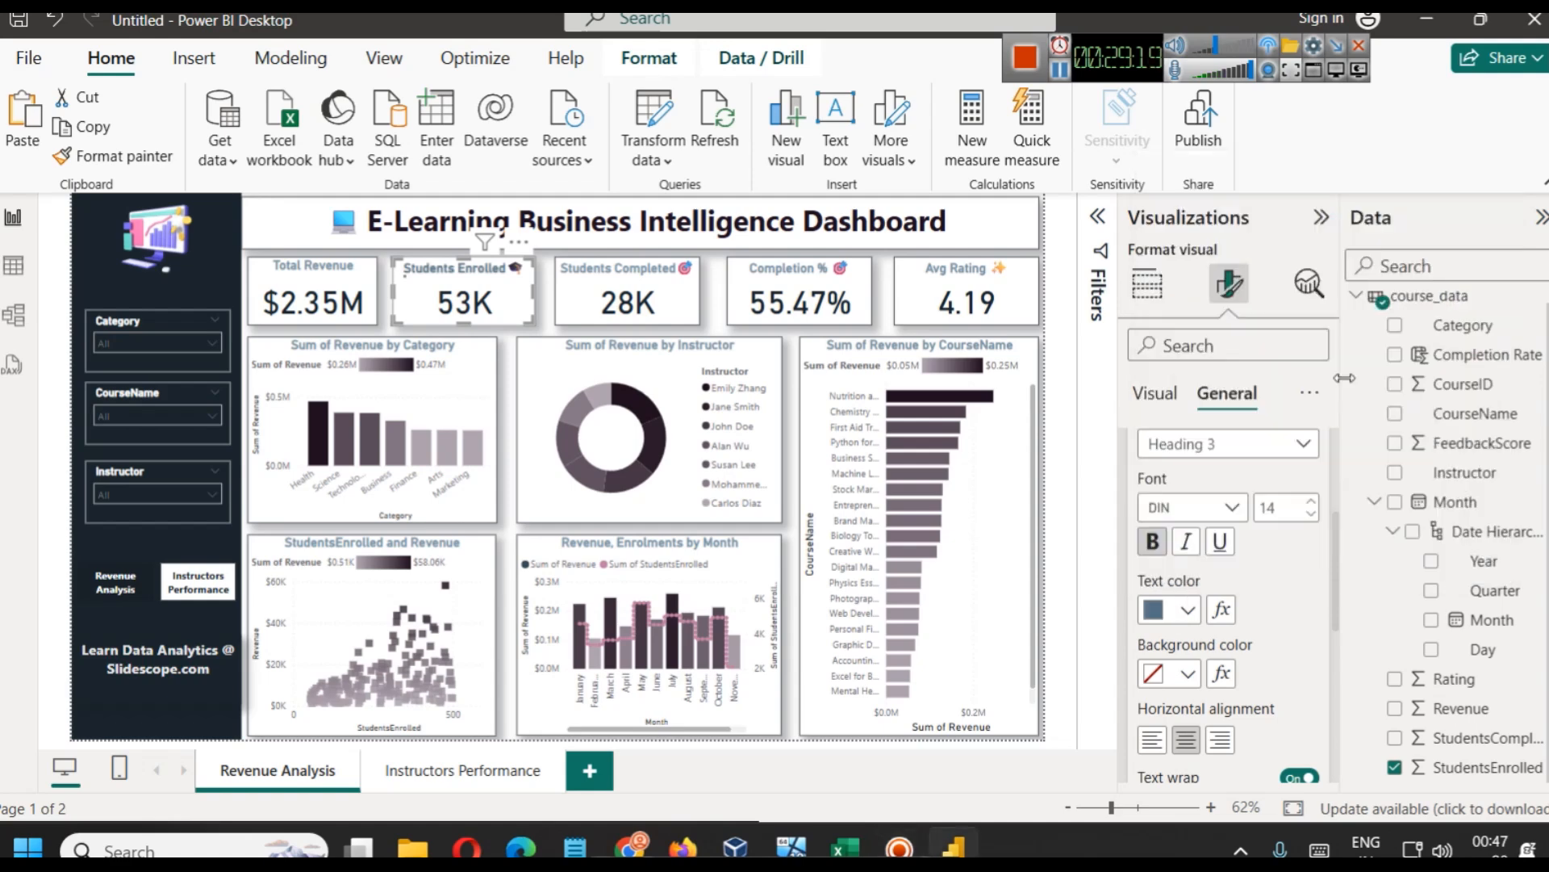
click(1188, 609)
click(1353, 433)
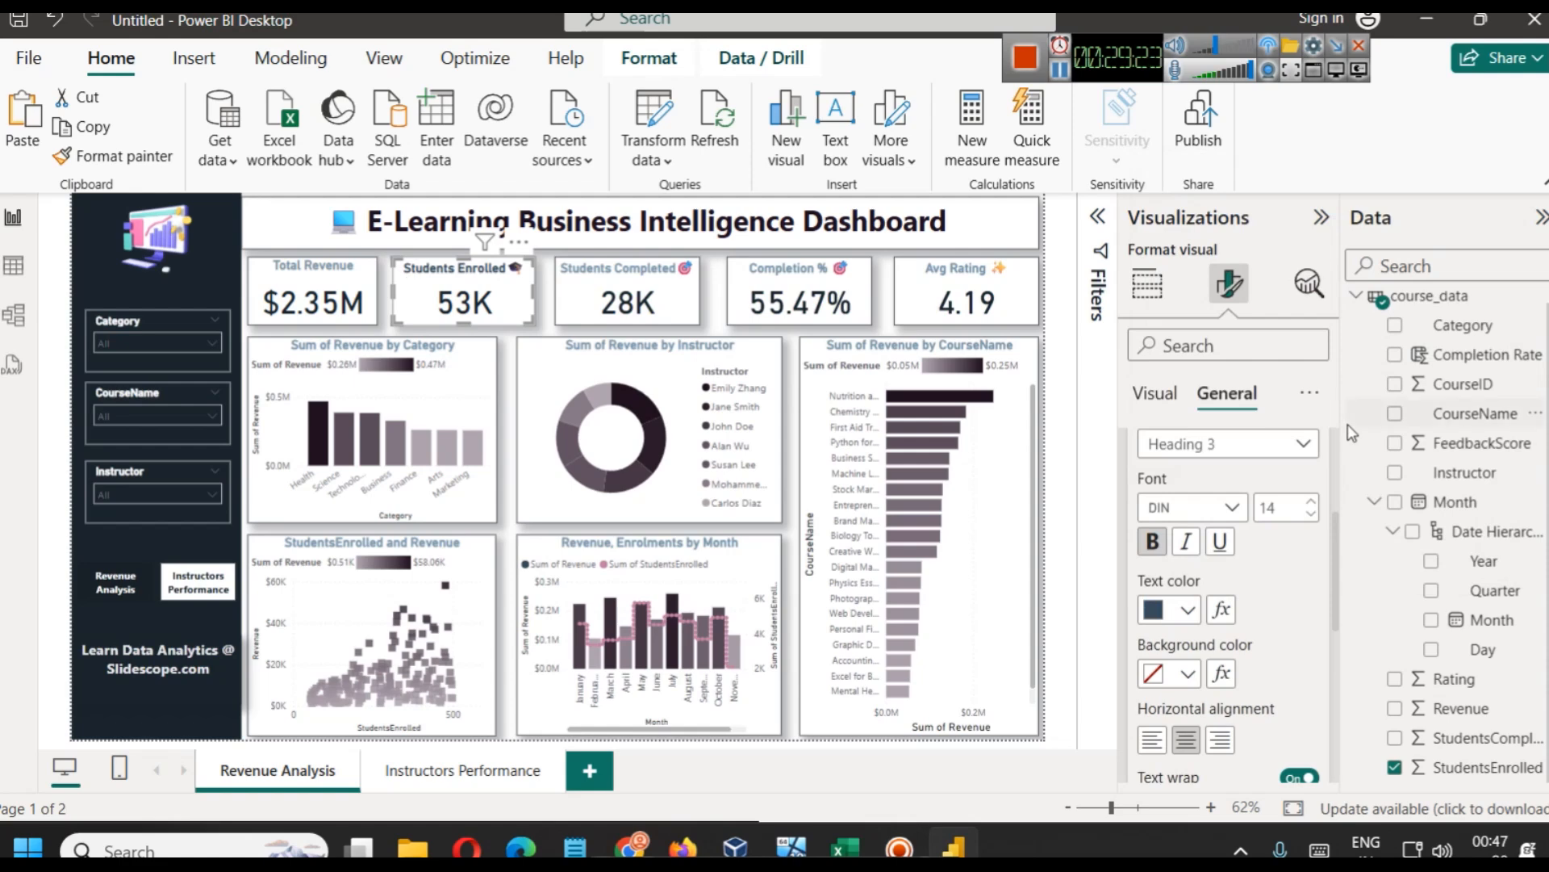
Copy the Students Enrolled card's formatting to the Students Completed, Completion % and Avg Rating cards with Format Painter
click(144, 157)
click(460, 272)
click(154, 157)
click(589, 289)
click(121, 157)
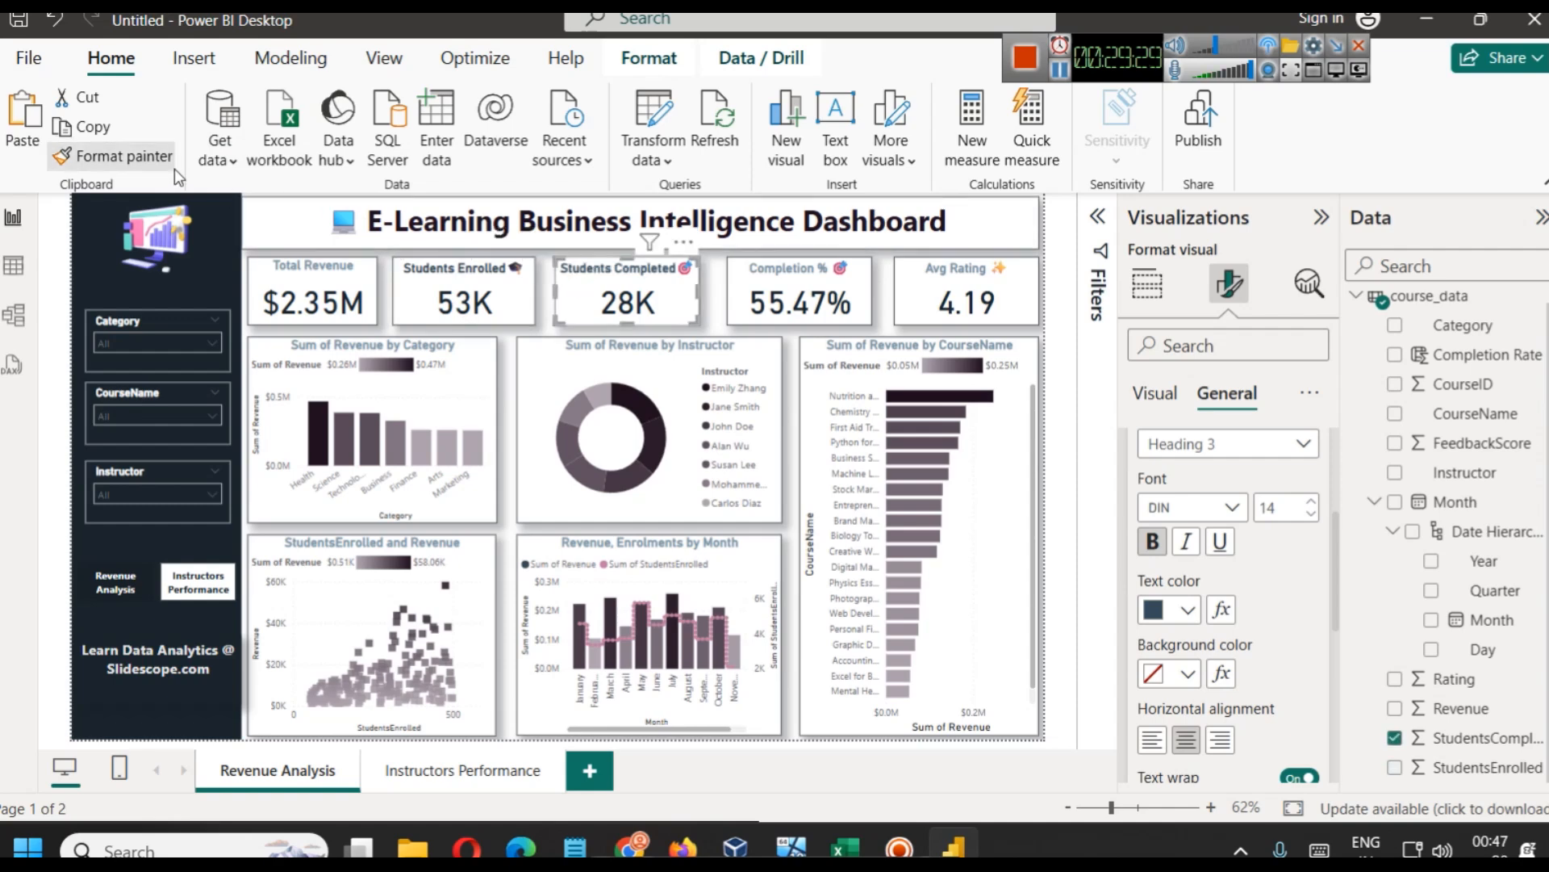
click(799, 295)
click(117, 157)
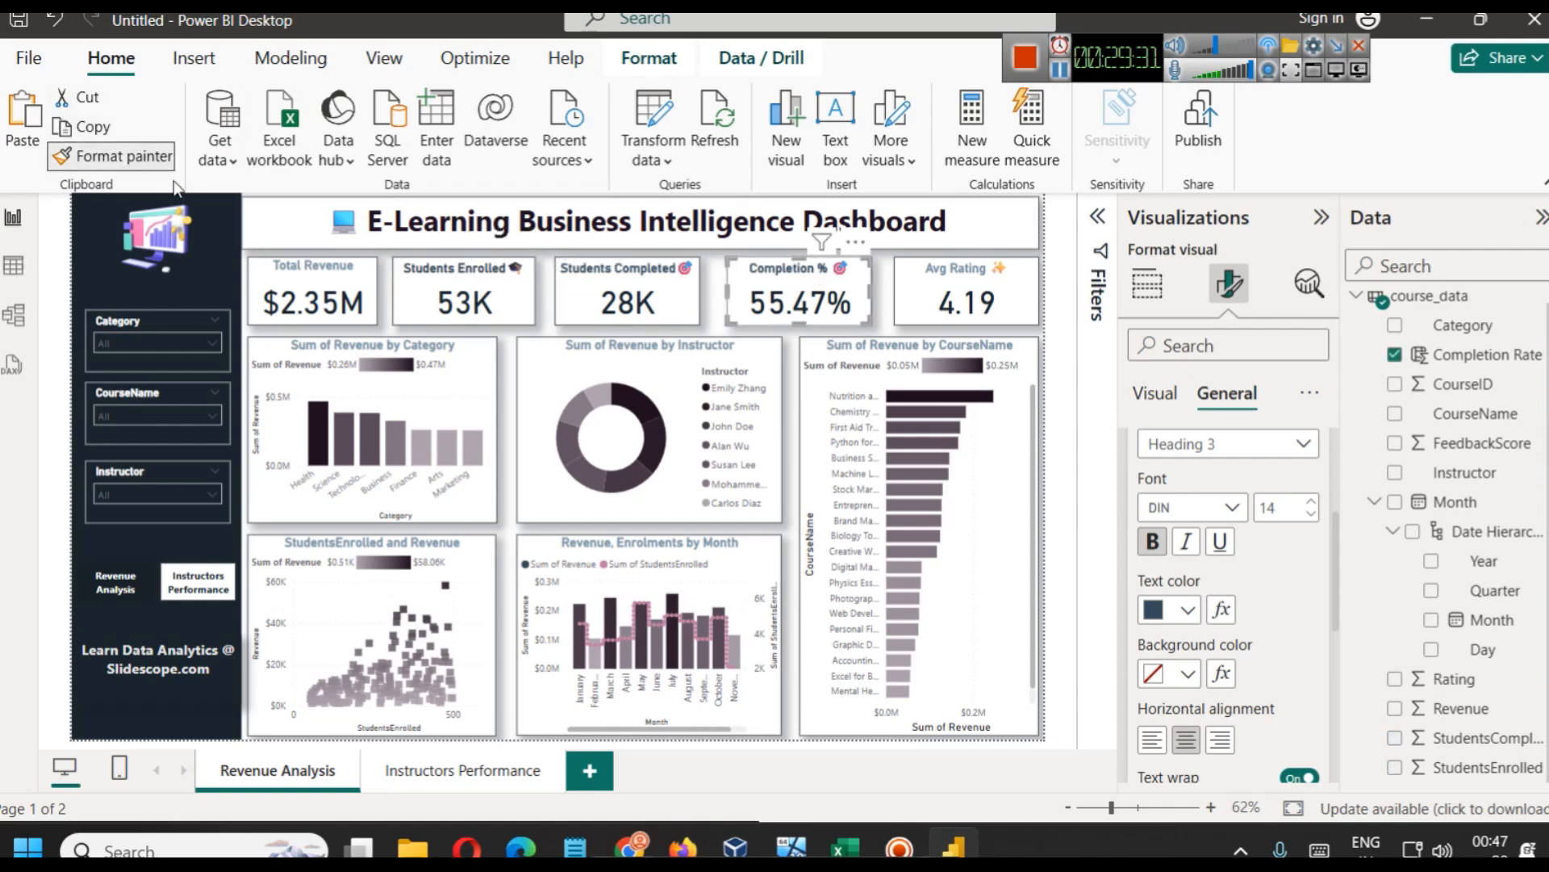
click(908, 283)
Copy the Students Enrolled card's formatting to the Total Revenue card with Format Painter
click(117, 156)
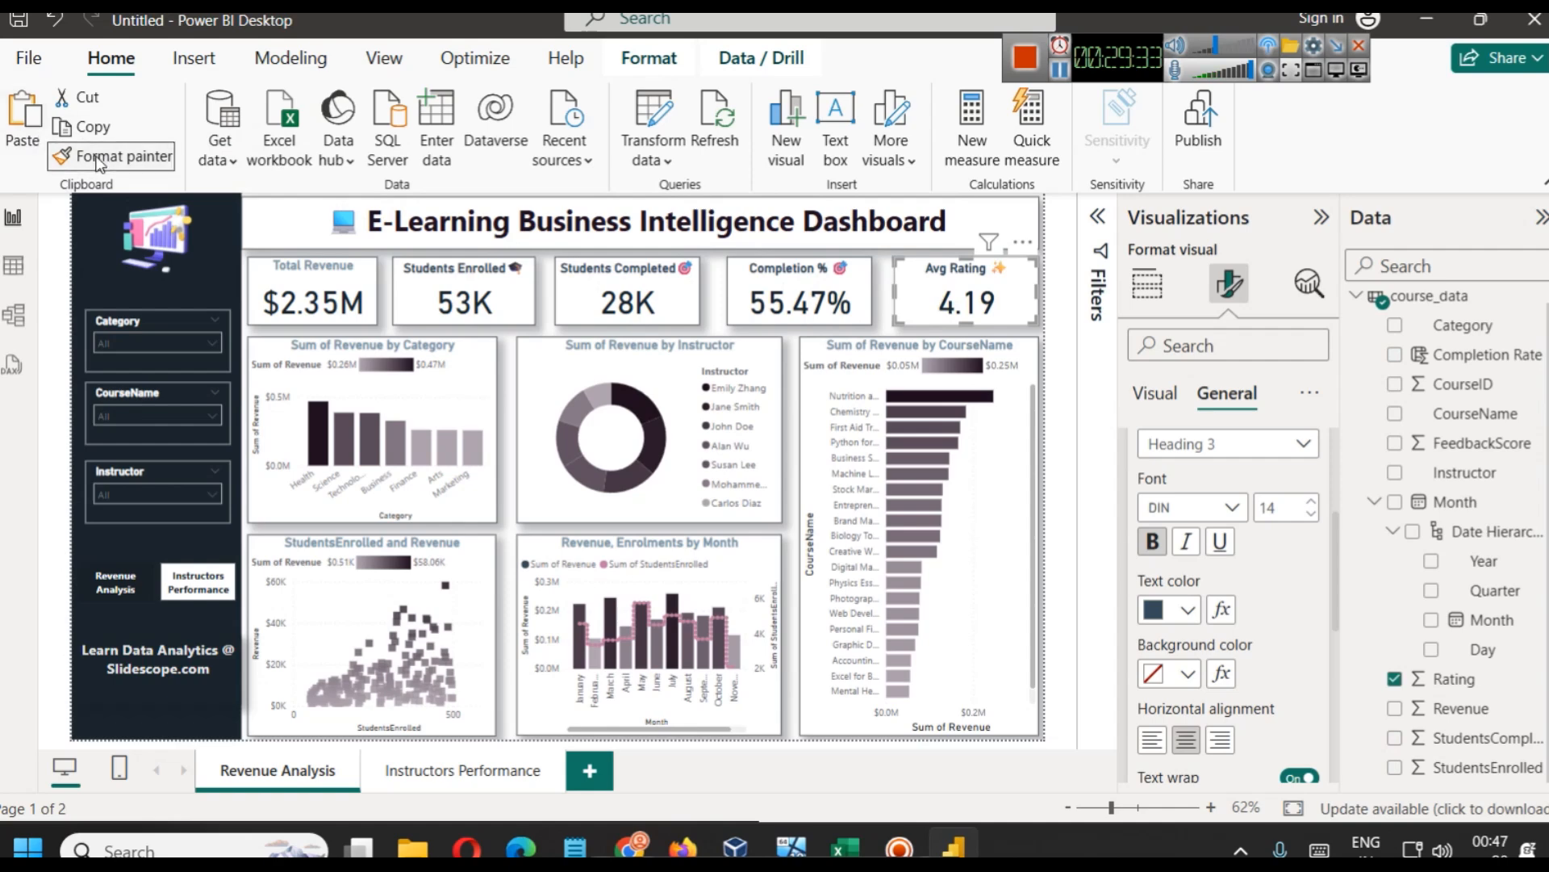
click(311, 290)
click(117, 156)
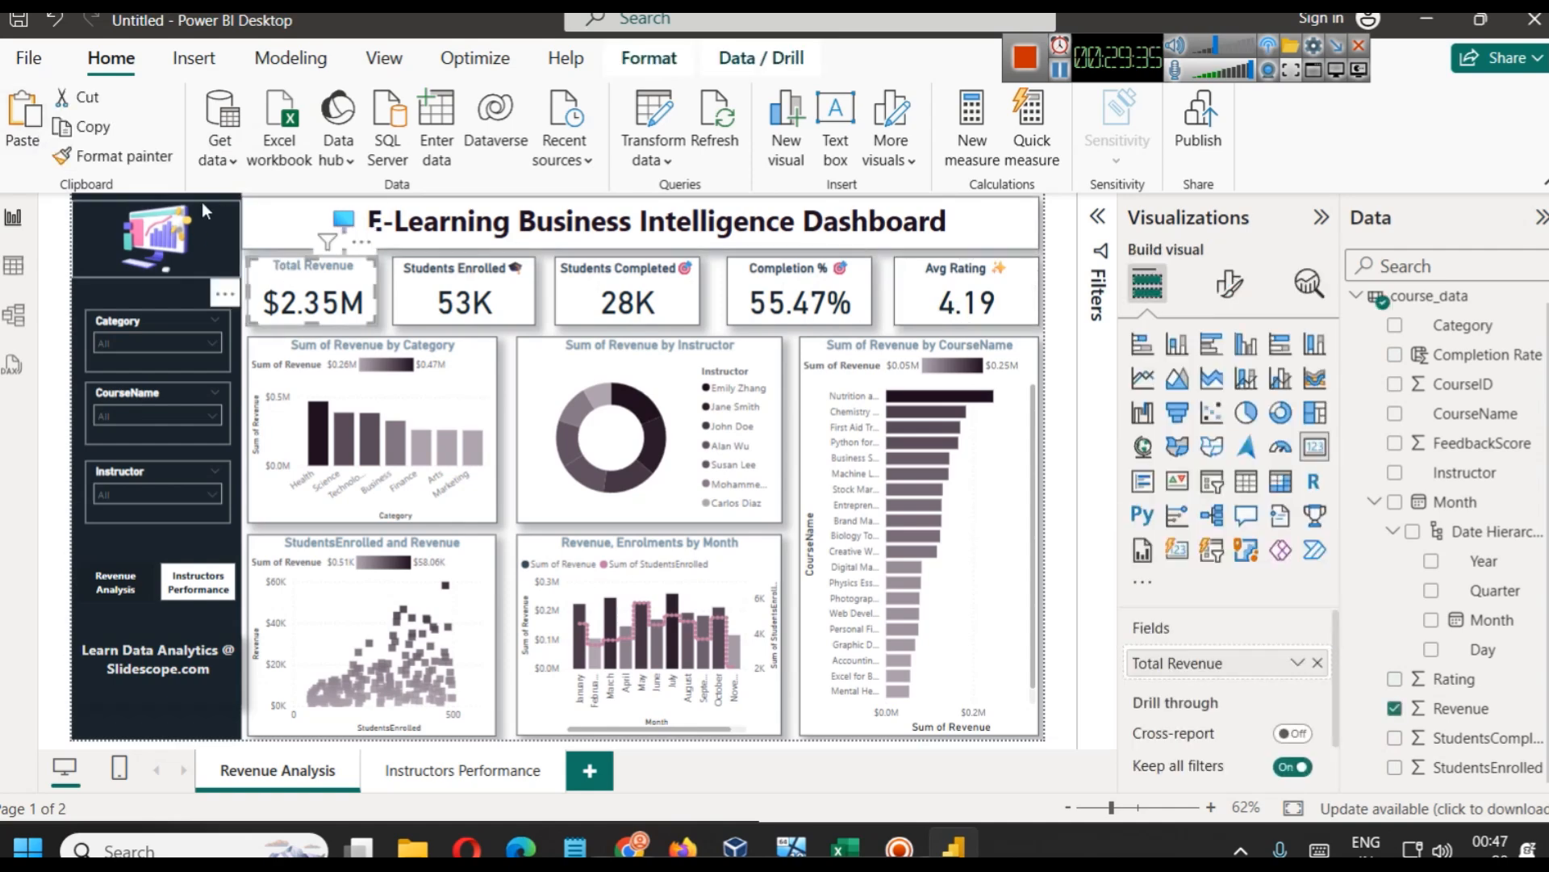
click(440, 281)
click(117, 157)
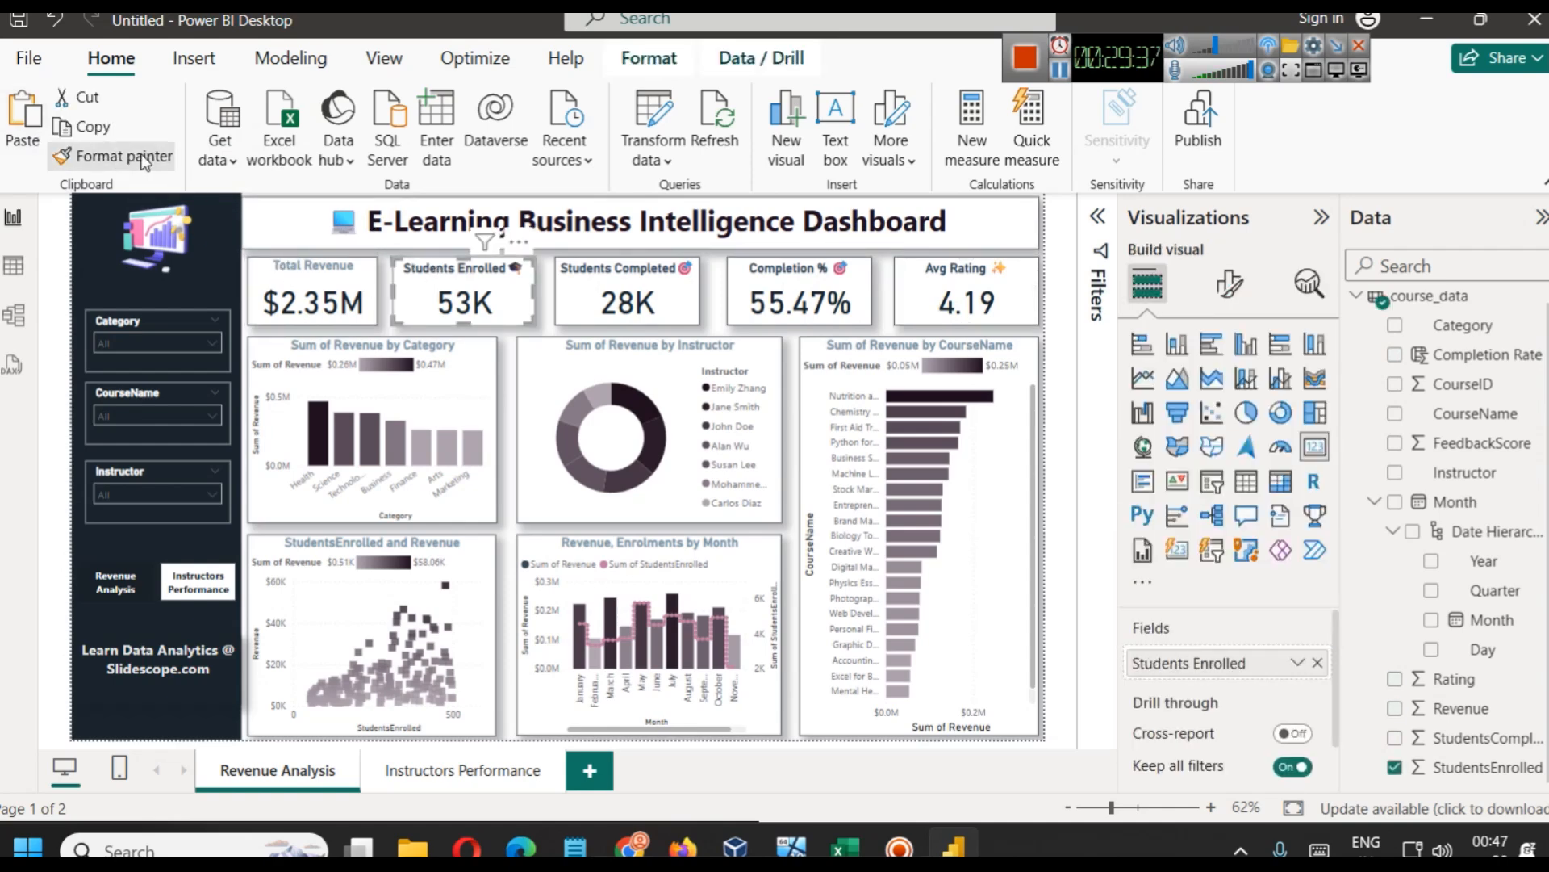
click(311, 286)
Copy the dark title formatting from the Total Revenue card to all five charts on the page with Format Painter
click(117, 156)
click(371, 420)
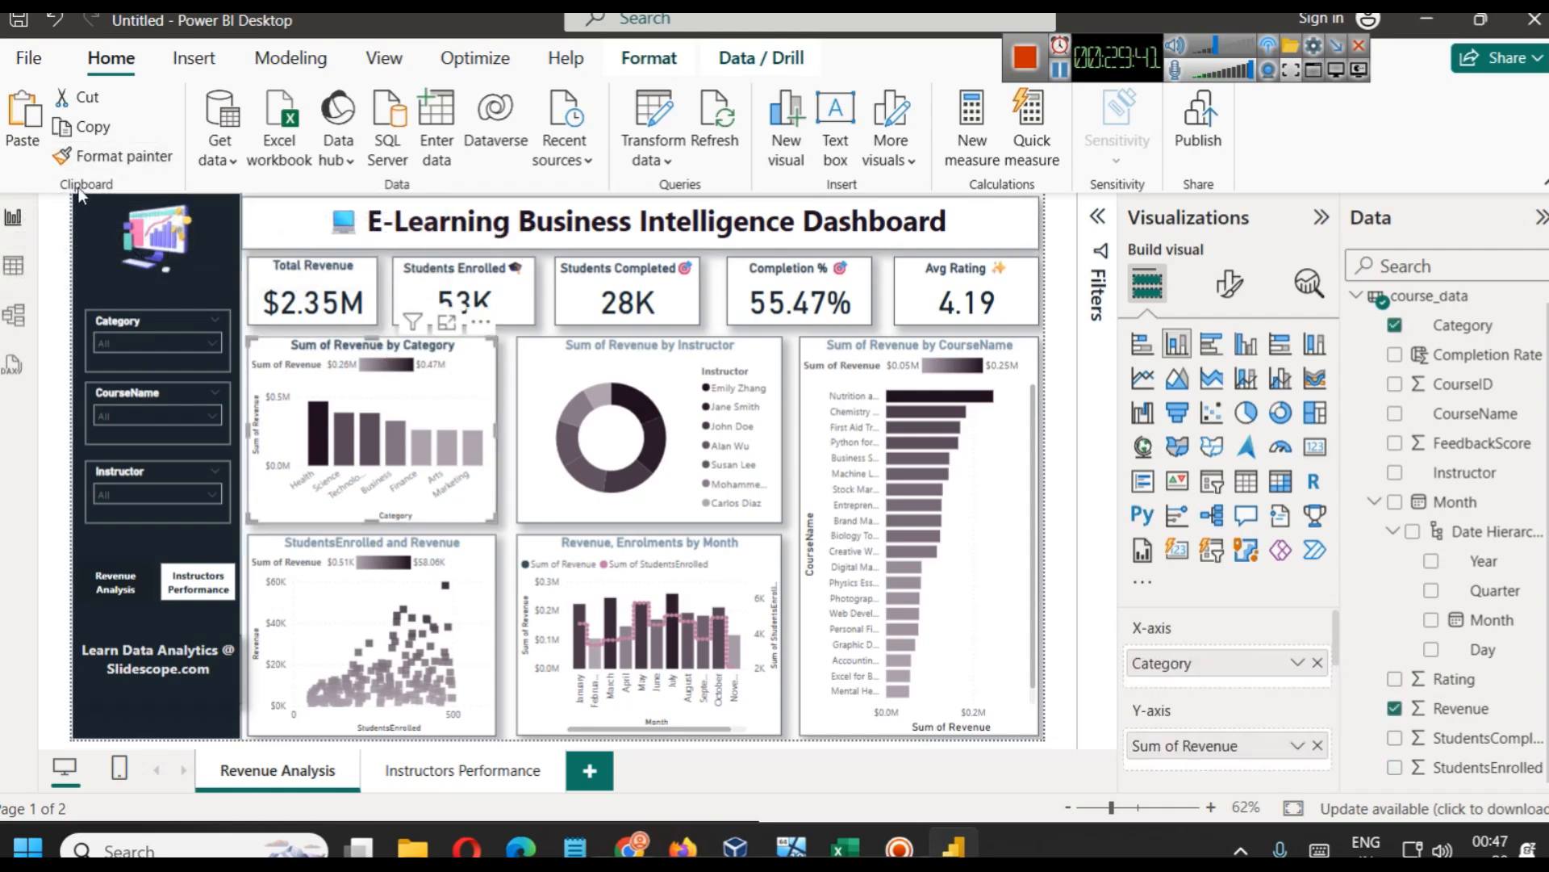
click(117, 156)
click(548, 349)
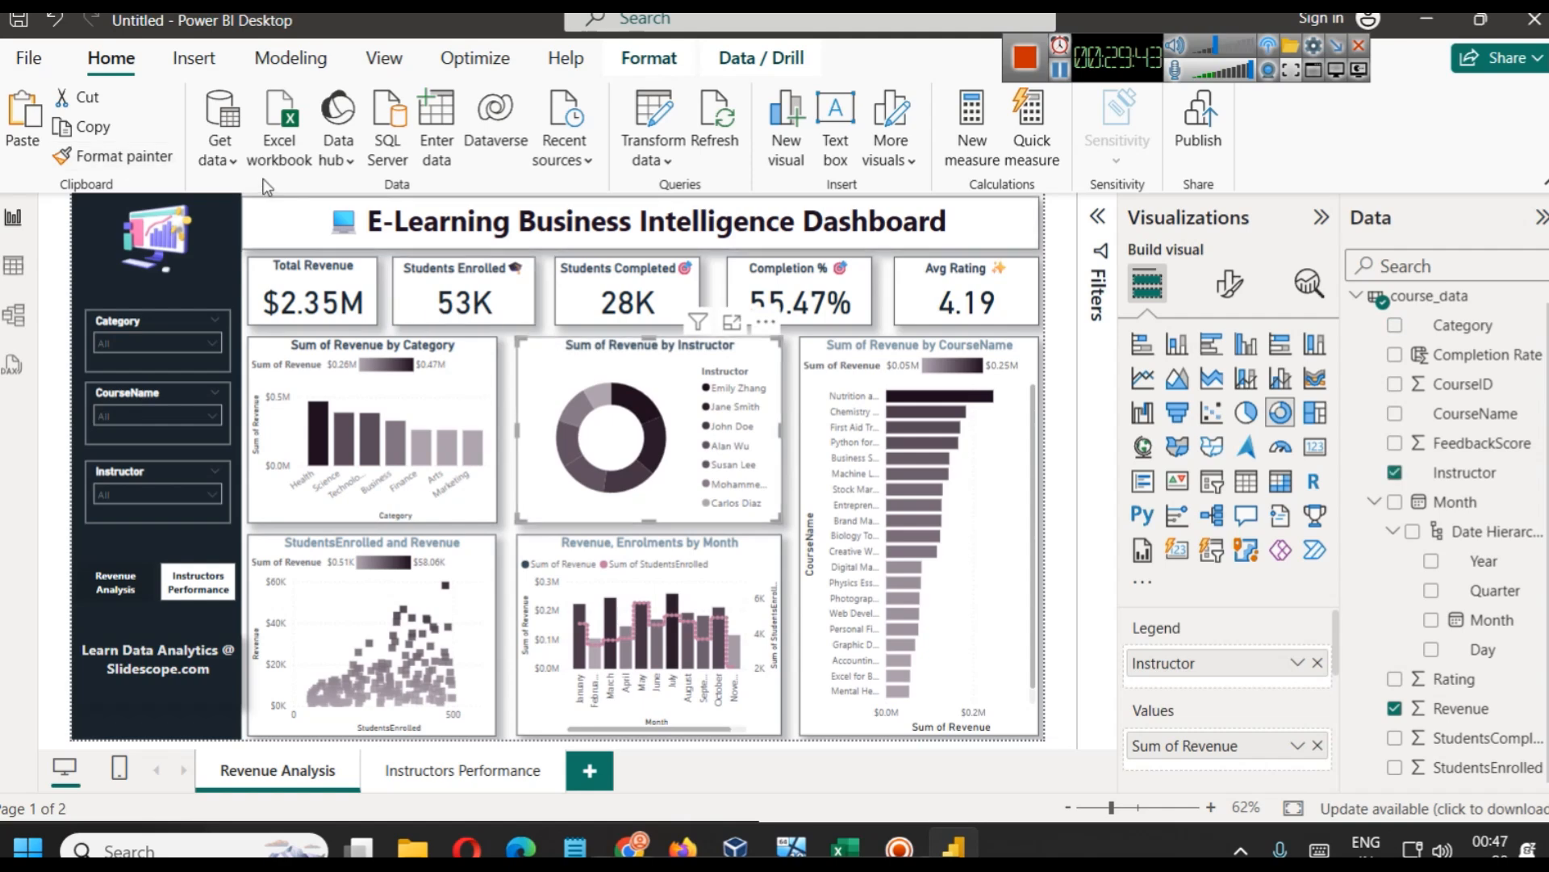
click(117, 156)
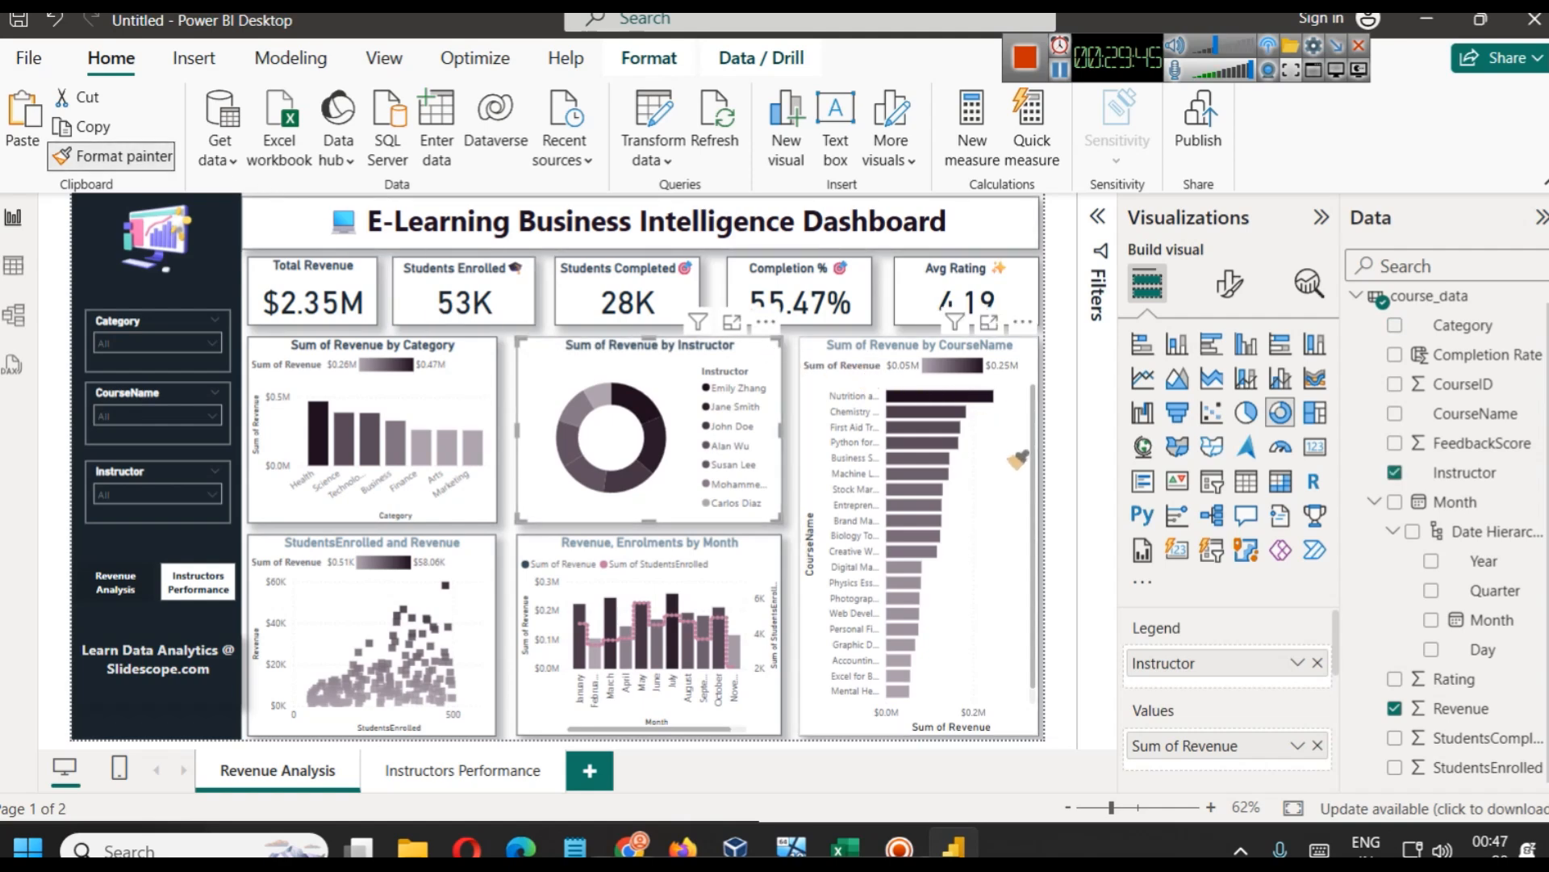
click(1018, 459)
click(113, 156)
click(334, 601)
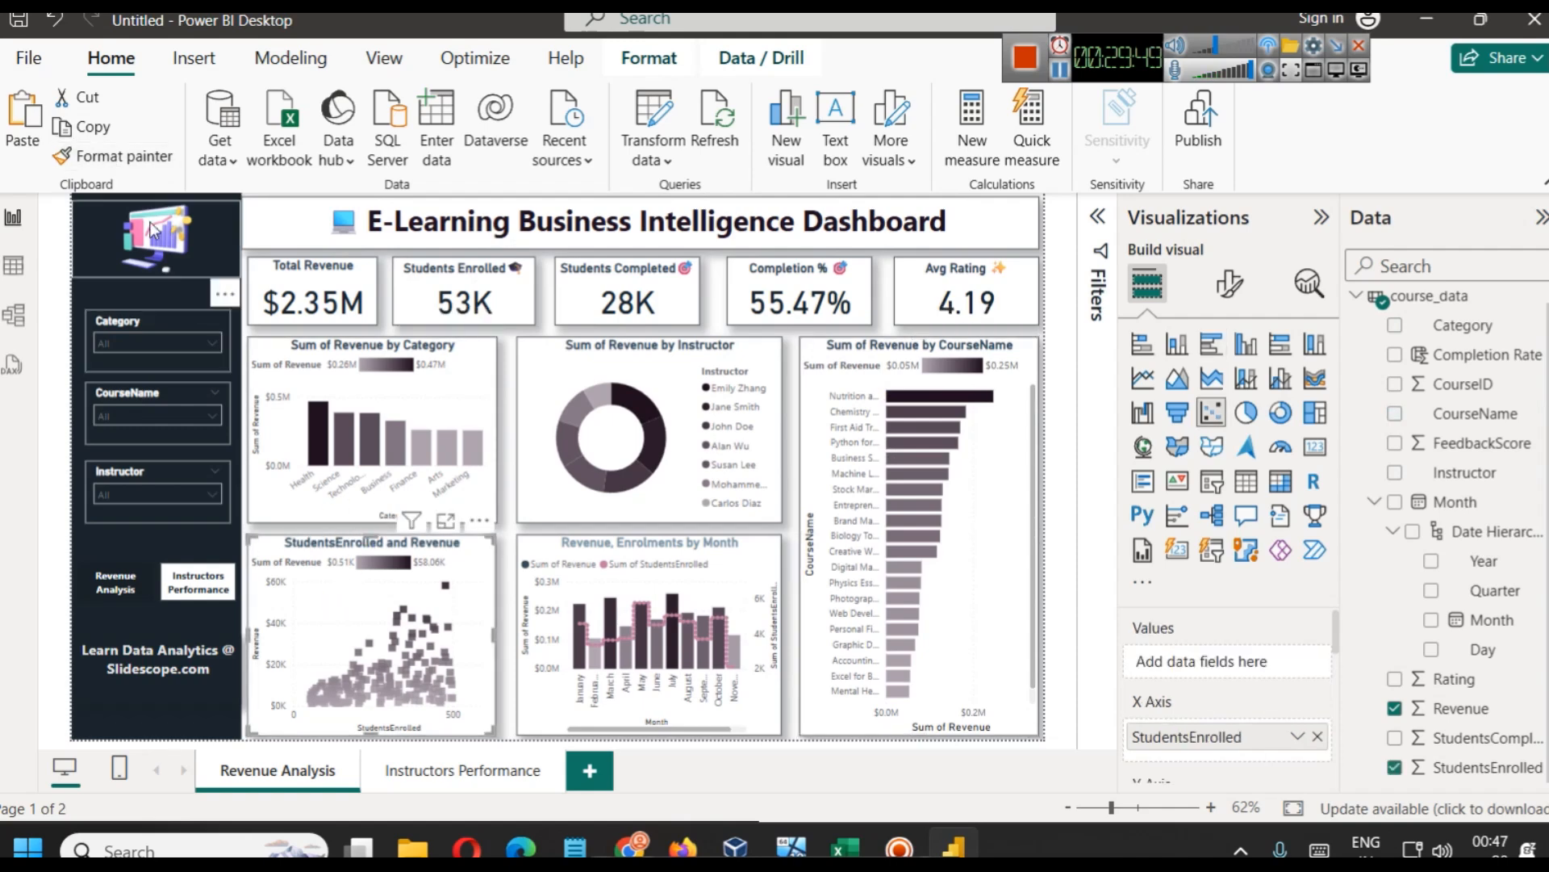
click(114, 156)
click(771, 550)
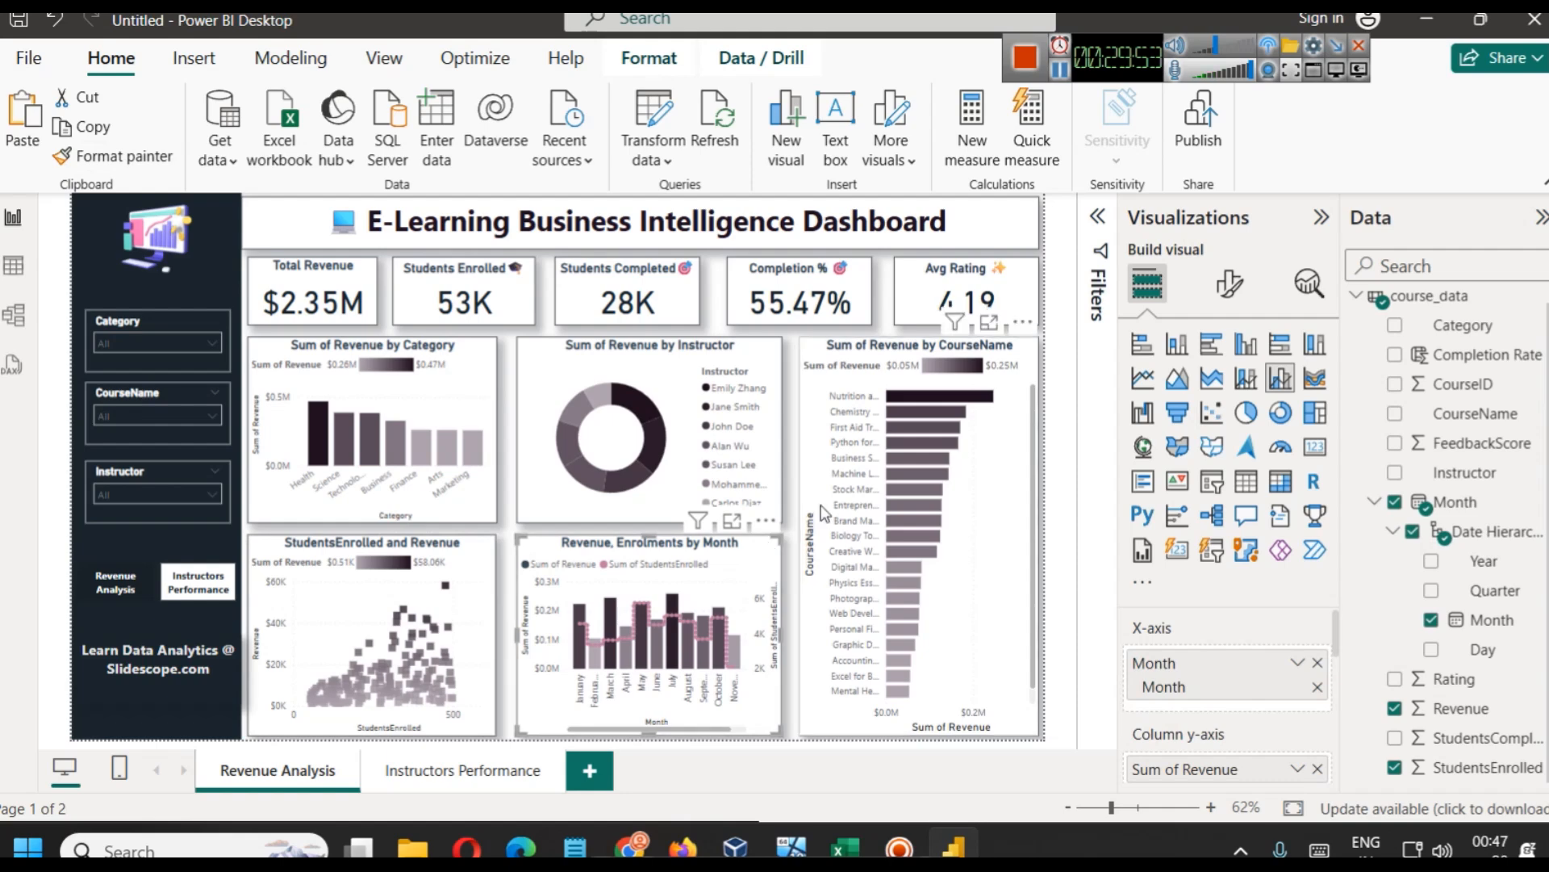
Set the detail label values' font size to 9 on the Sum of Revenue by Instructor donut chart
click(655, 393)
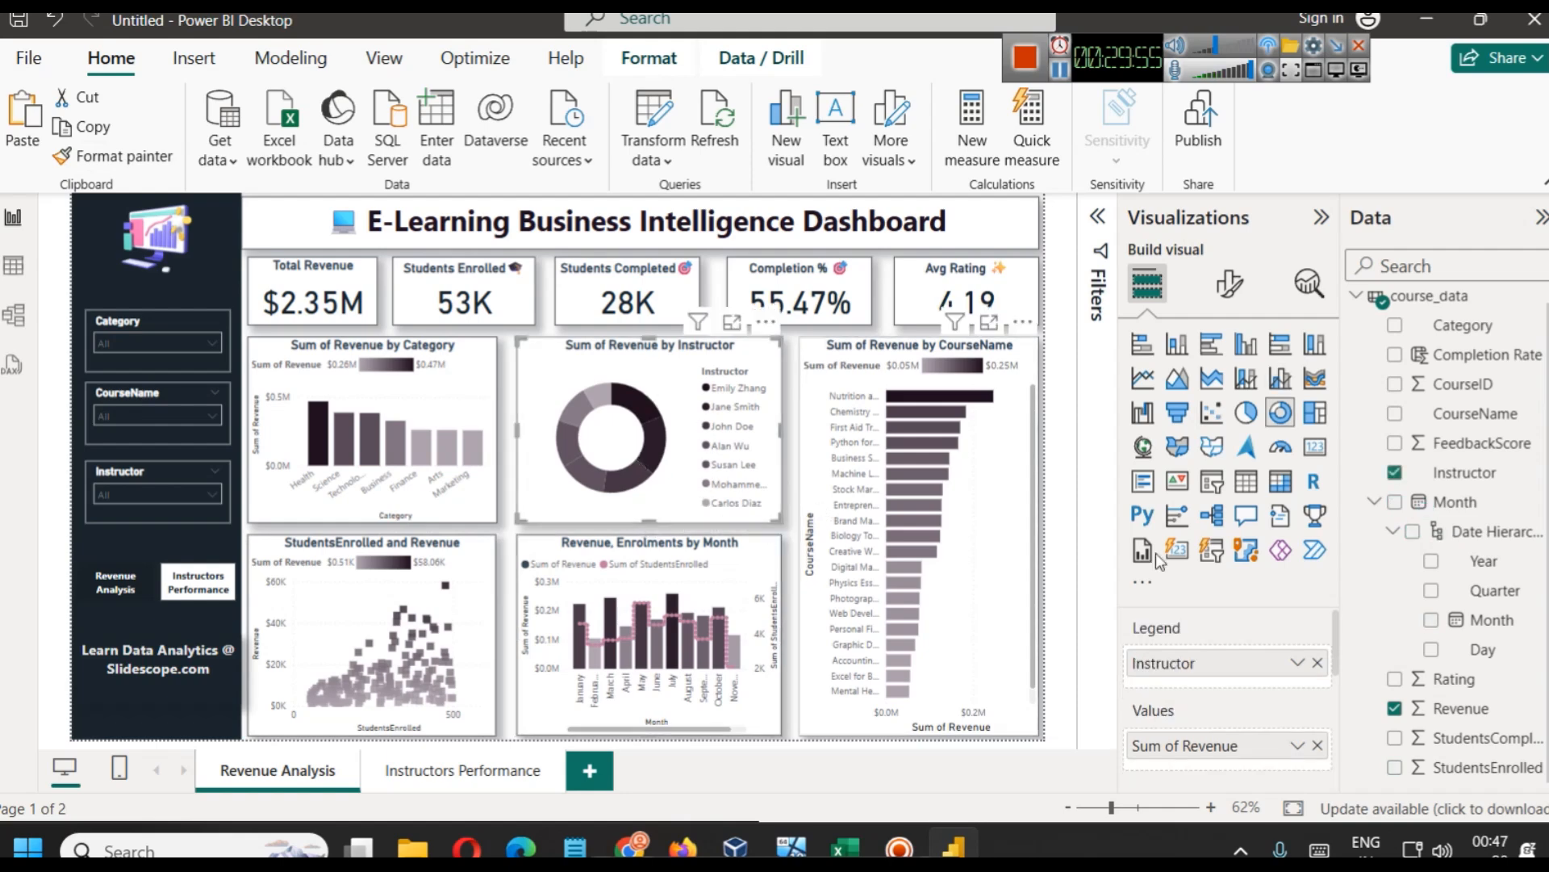
click(1229, 284)
click(1211, 549)
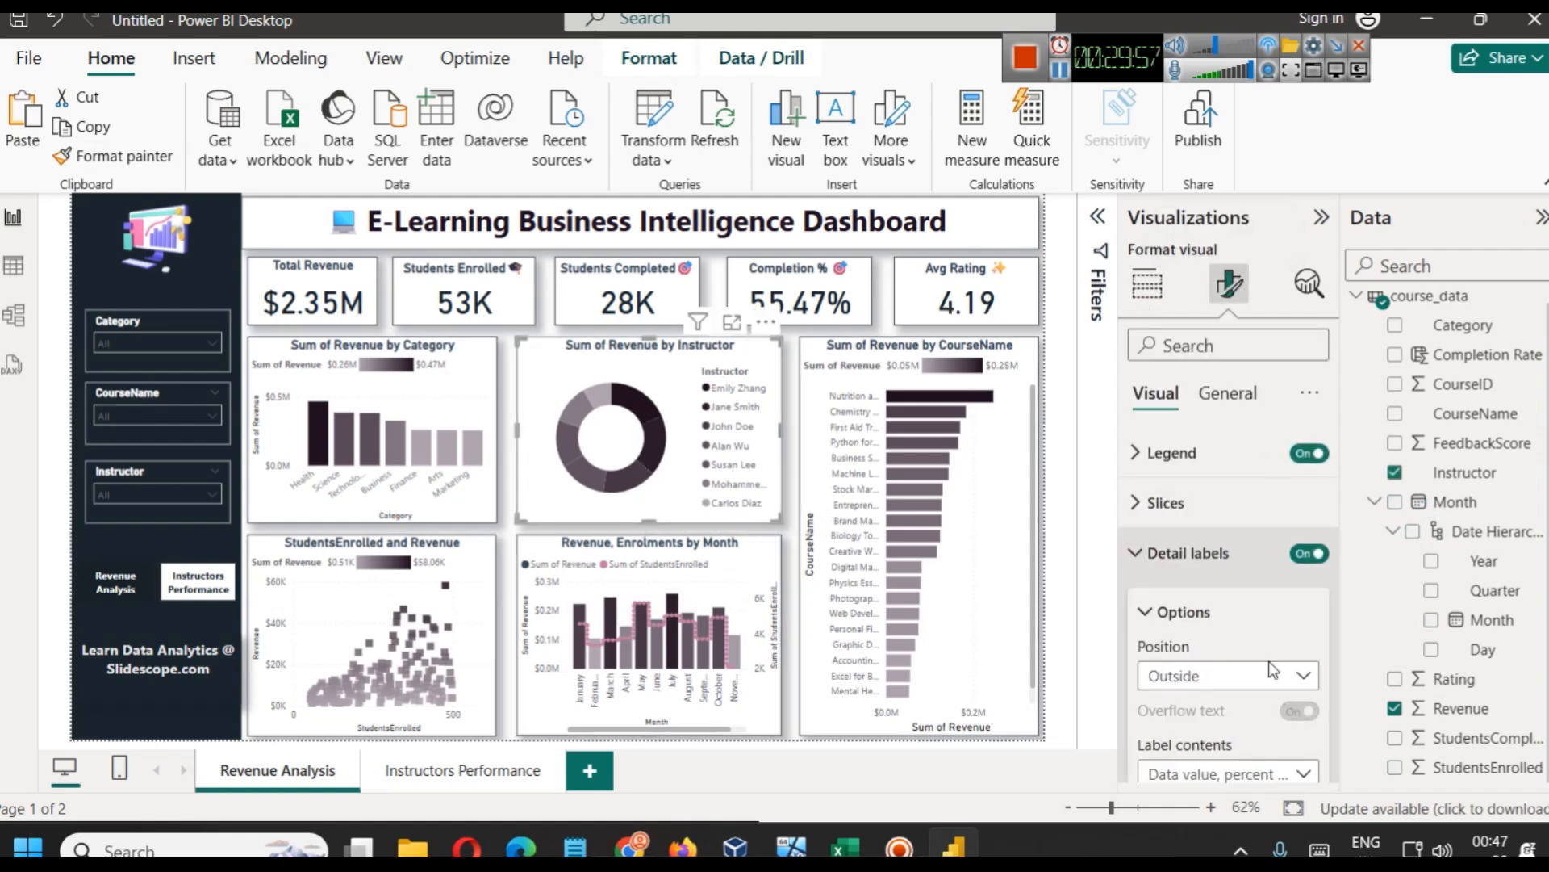
scroll(1211, 557, down, 2)
click(1217, 662)
double_click(1289, 713)
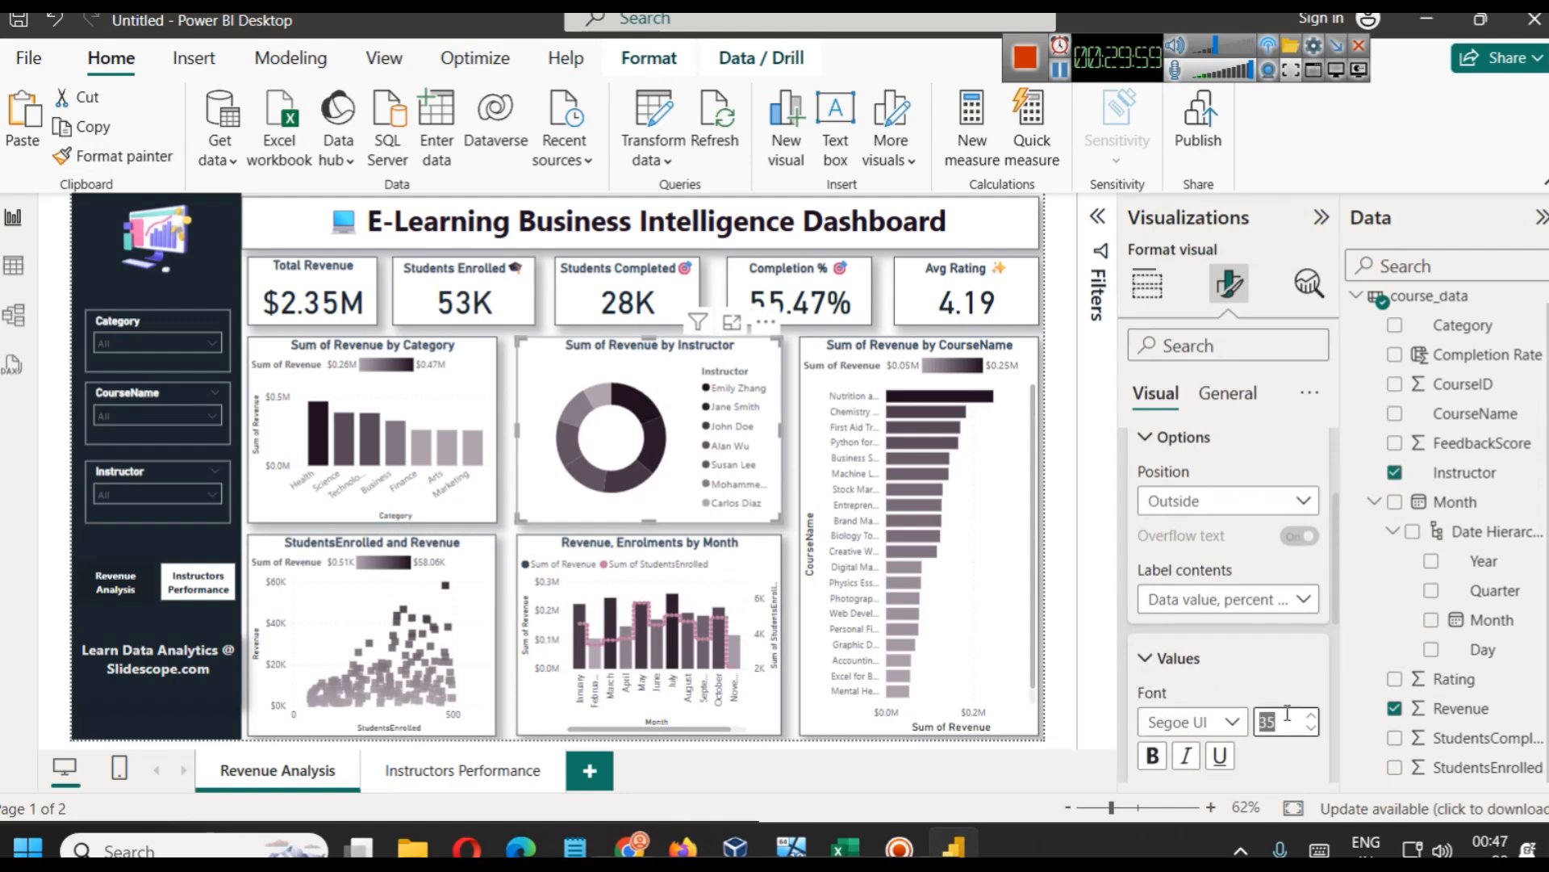
text(9)
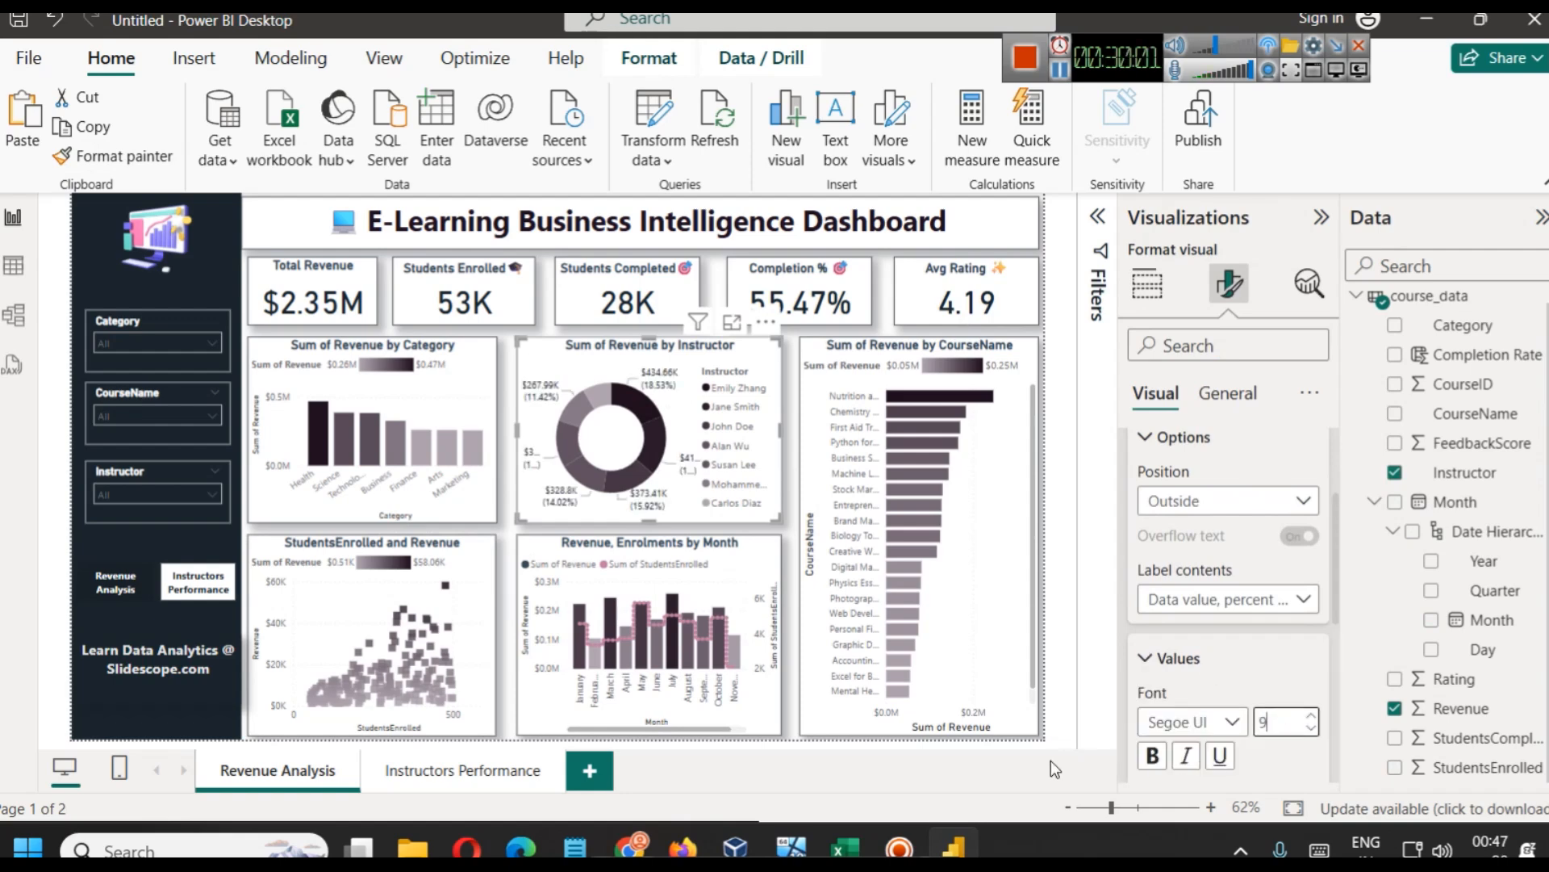
click(1048, 715)
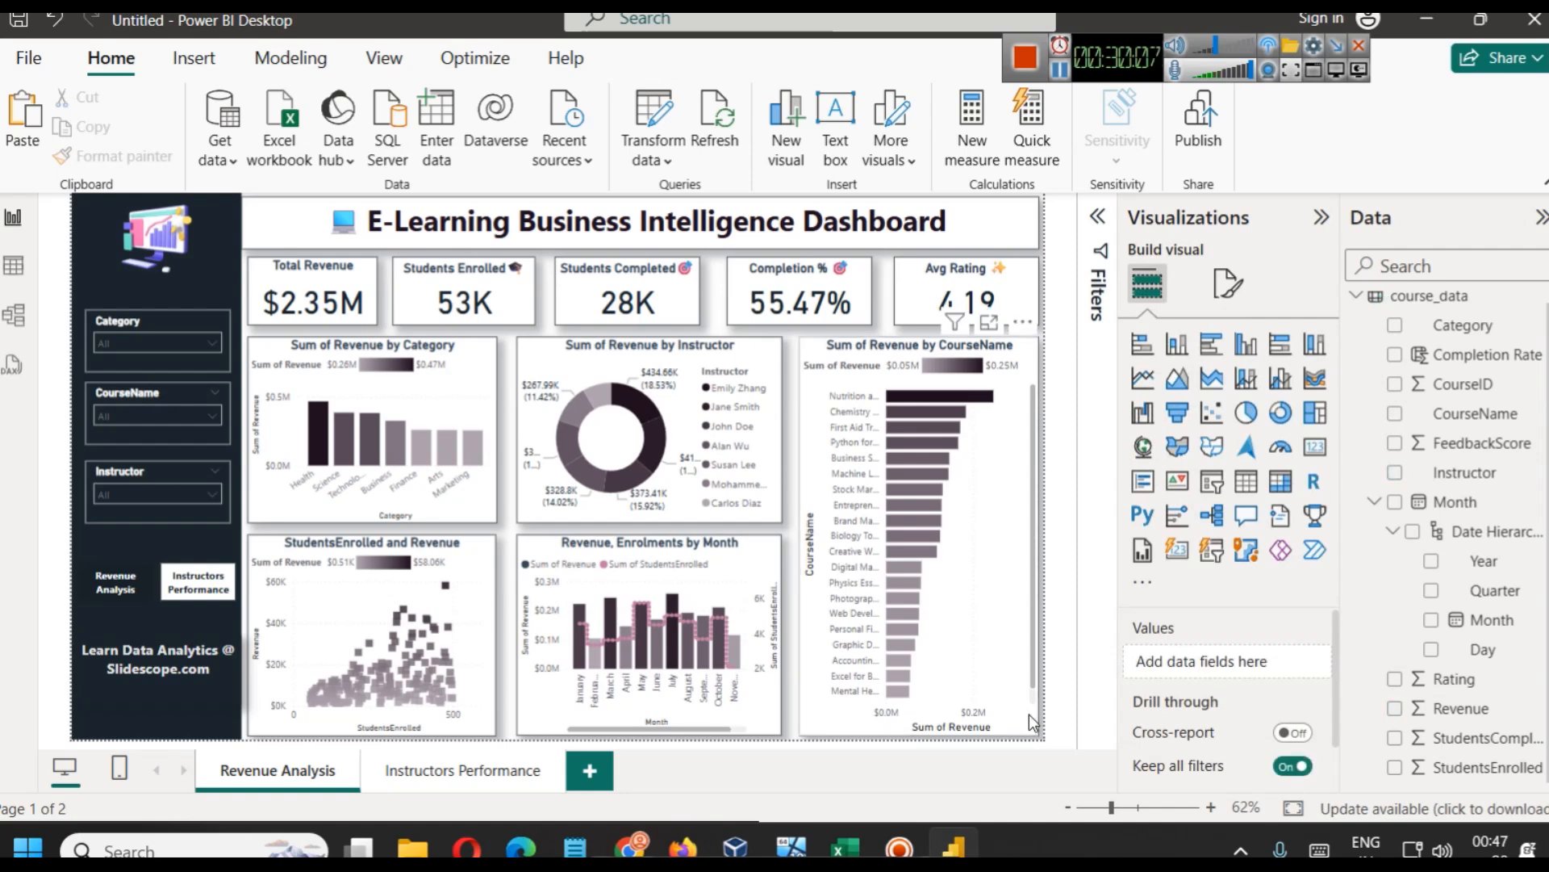
click(161, 595)
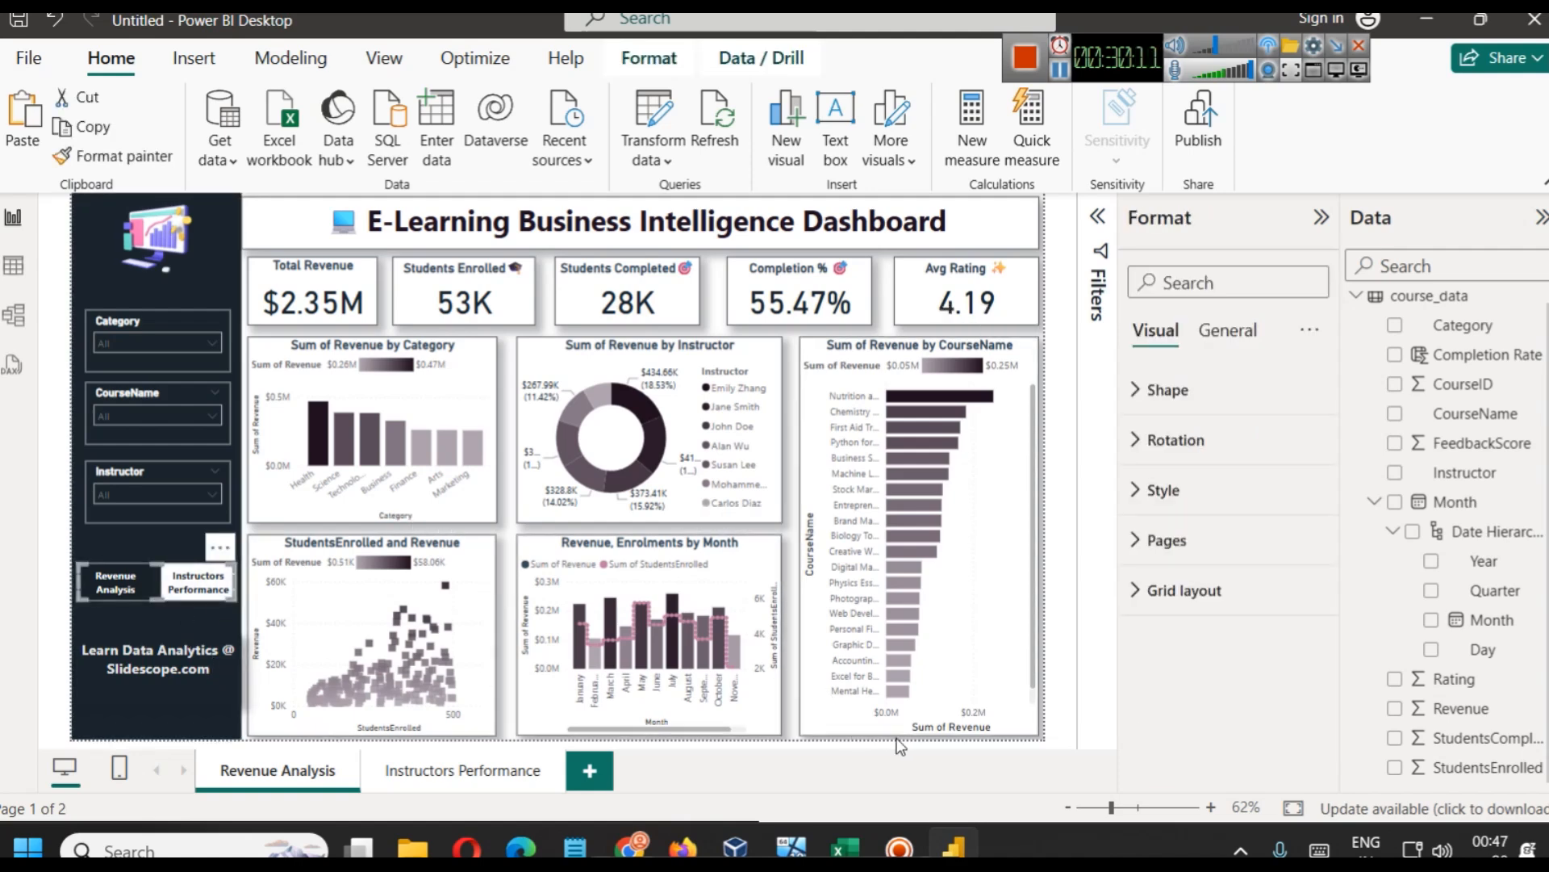
click(786, 715)
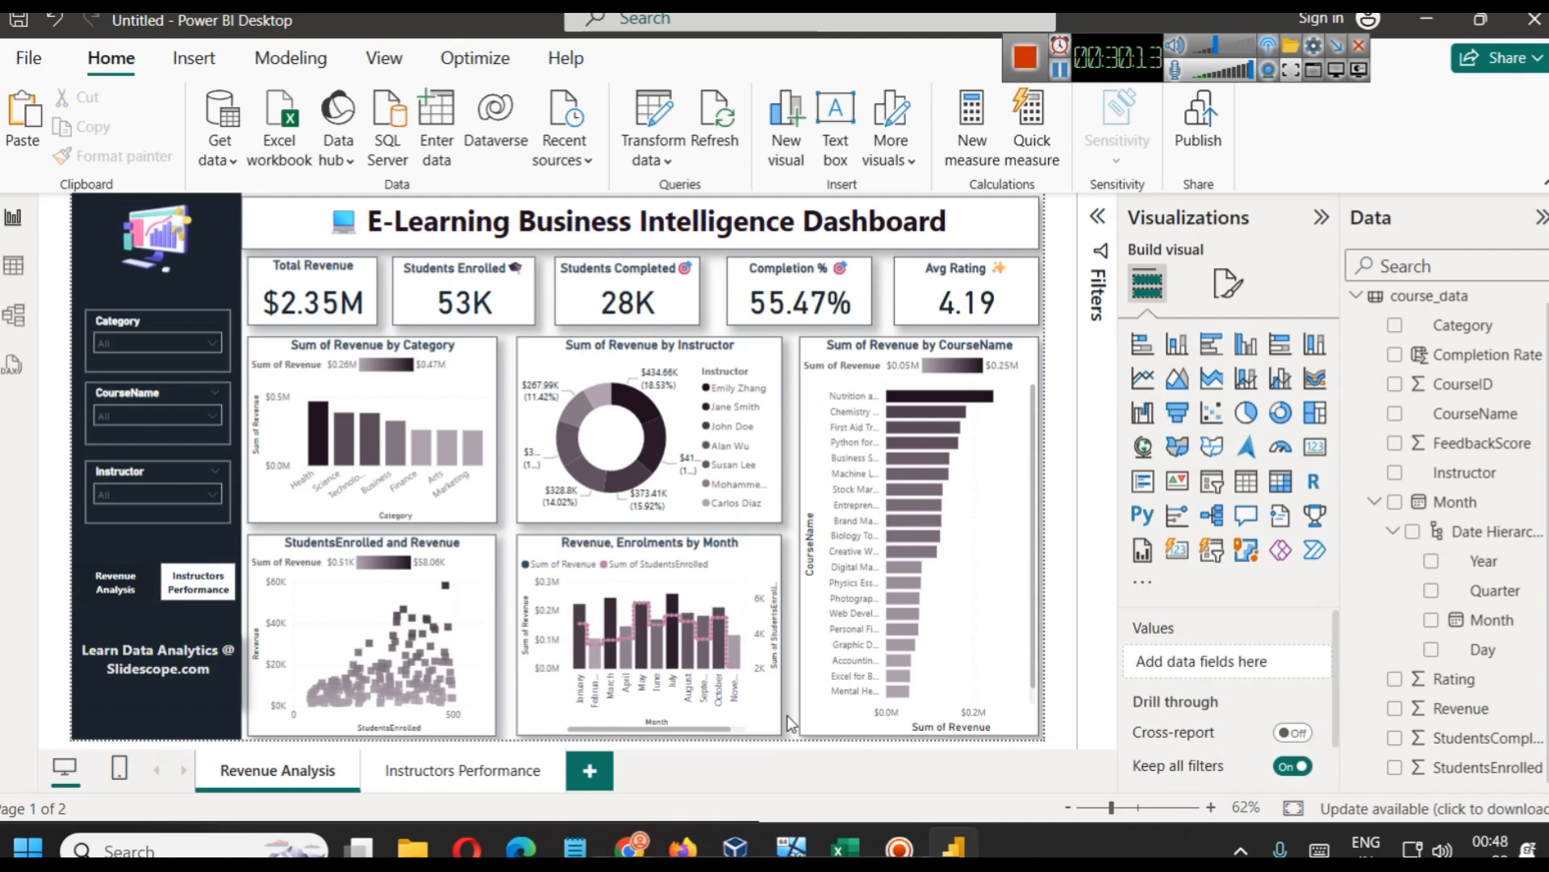